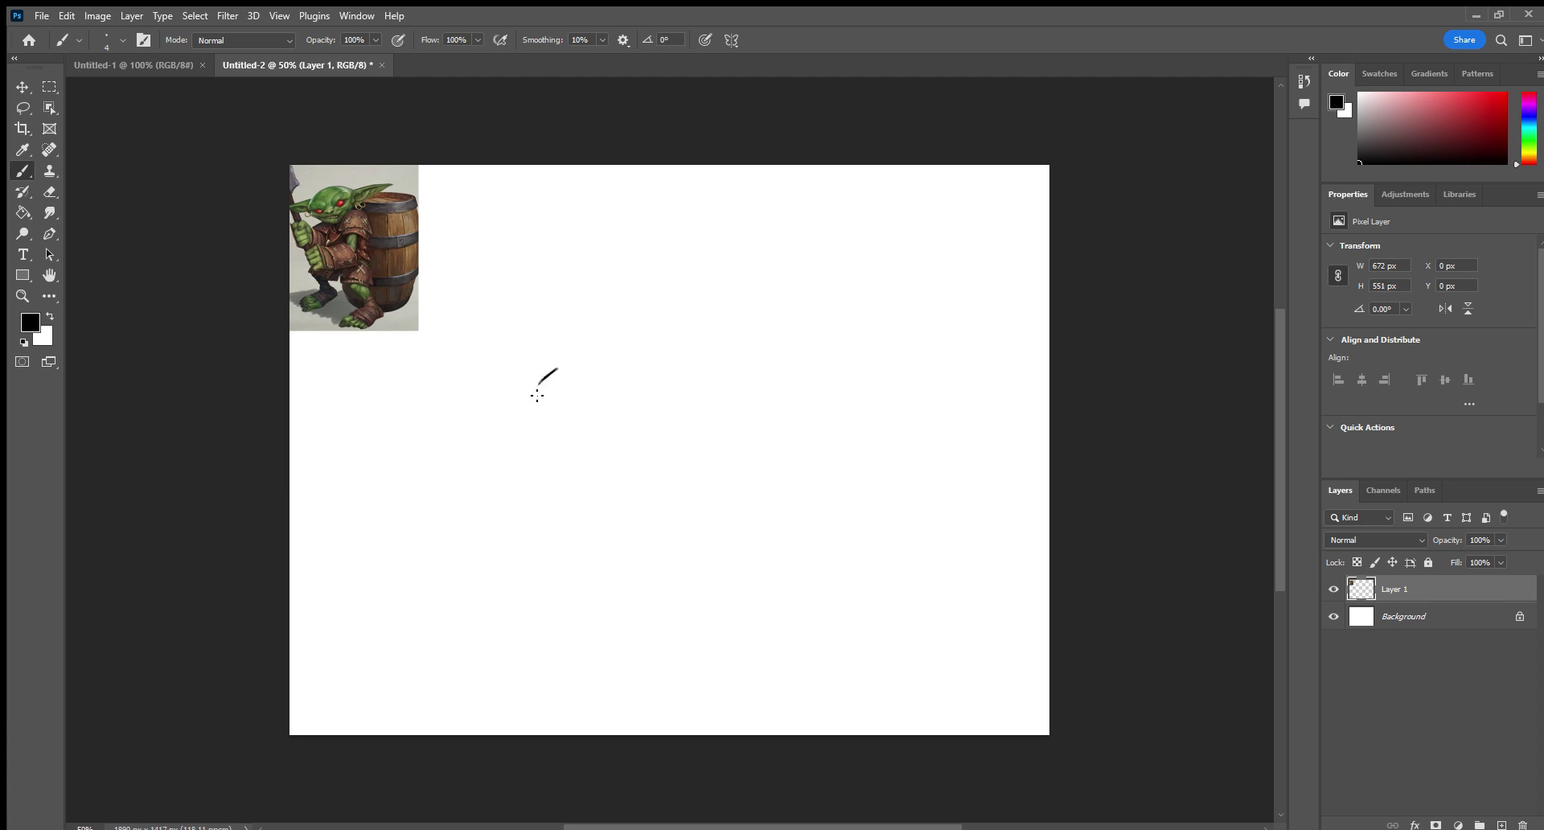
Erase the stray brush stroke on the reference image's layer and add a new layer above it.
{"action": "left_click", "coordinate": [50, 193]}
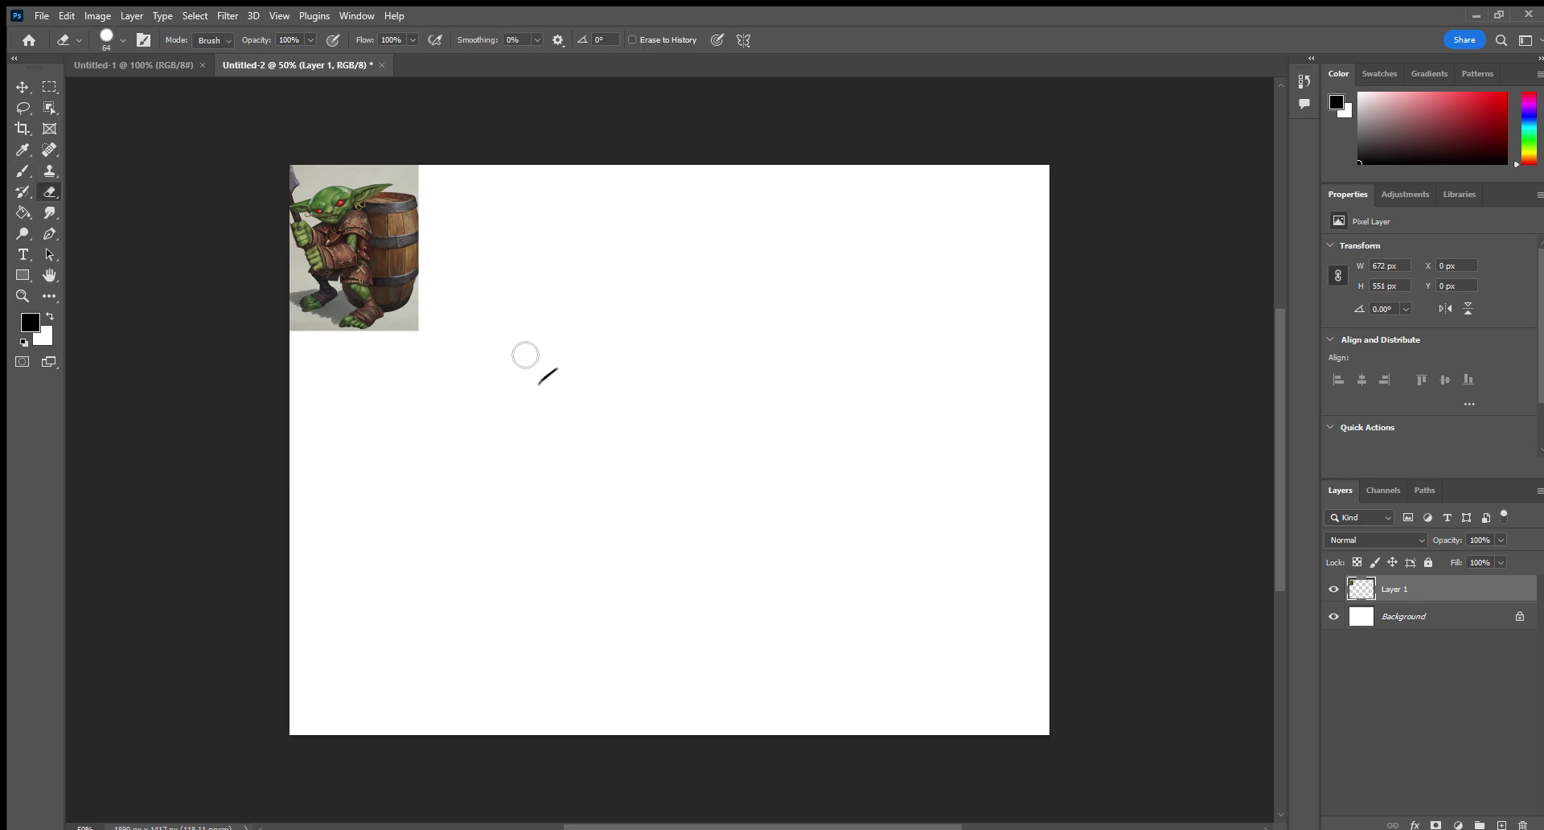
{"action": "left_click_drag", "start_coordinate": [546, 387], "coordinate": [571, 372]}
{"action": "left_click", "coordinate": [1500, 826]}
Sketch a rounded goblin head outline in black near the middle of the canvas with the brush.
{"action": "left_click", "coordinate": [24, 171]}
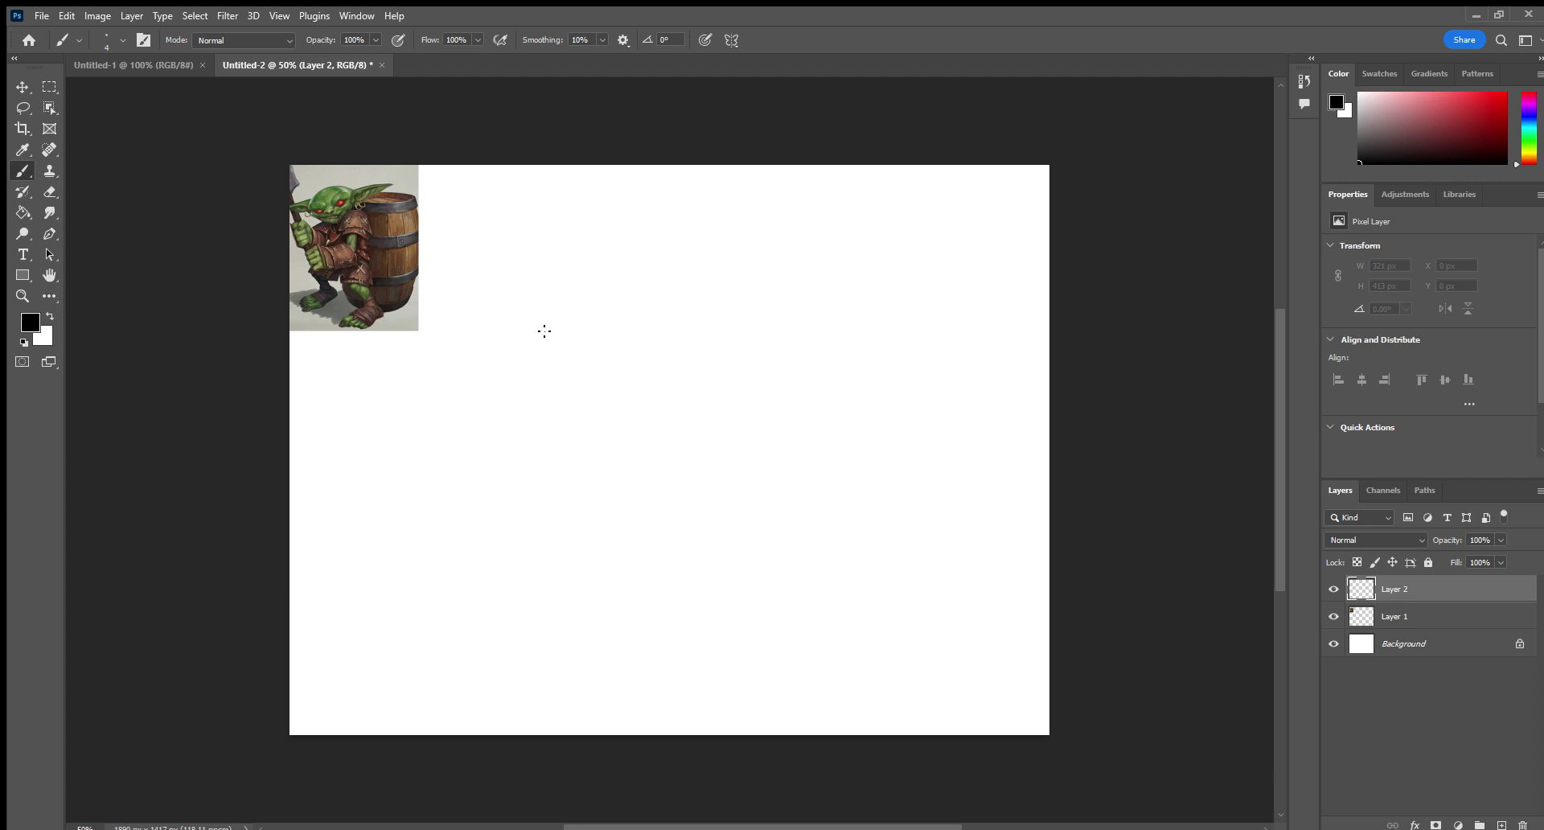
{"action": "left_click_drag", "start_coordinate": [541, 358], "coordinate": [534, 354]}
{"action": "left_click_drag", "start_coordinate": [520, 378], "coordinate": [516, 378]}
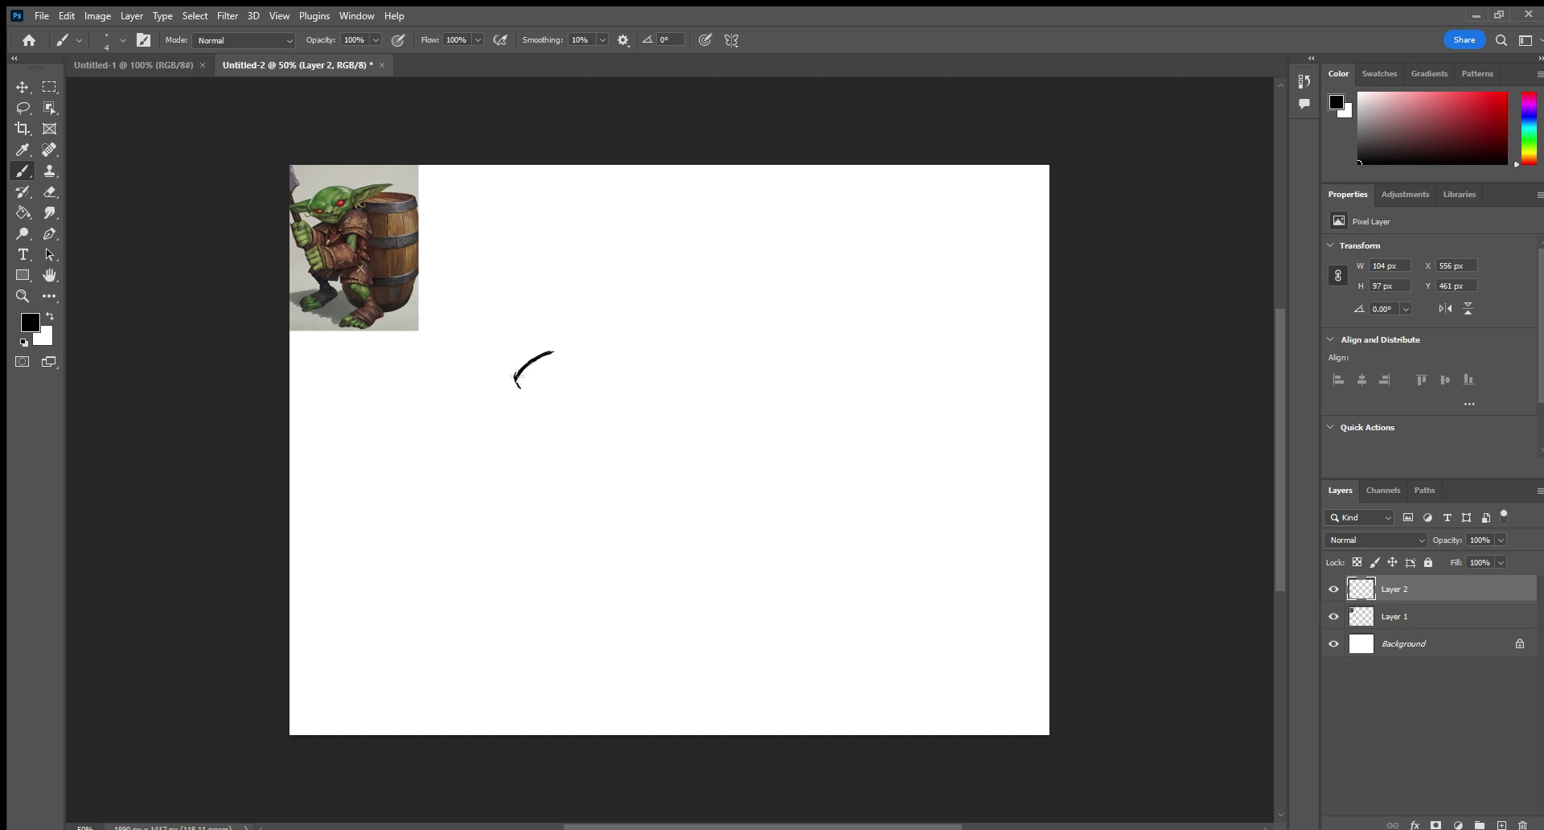
{"action": "left_click_drag", "start_coordinate": [522, 391], "coordinate": [519, 397]}
{"action": "left_click_drag", "start_coordinate": [519, 397], "coordinate": [582, 420]}
{"action": "left_click_drag", "start_coordinate": [559, 349], "coordinate": [618, 357]}
{"action": "mouse_move", "coordinate": [620, 362]}
{"action": "left_mouse_down"}
{"action": "mouse_move", "coordinate": [612, 412]}
{"action": "mouse_move", "coordinate": [581, 424]}
{"action": "mouse_move", "coordinate": [619, 416]}
{"action": "left_mouse_up"}
Sketch a long pointed ear extending from the right side of the head outline.
{"action": "mouse_move", "coordinate": [621, 363]}
{"action": "left_mouse_down"}
{"action": "mouse_move", "coordinate": [708, 354]}
{"action": "mouse_move", "coordinate": [660, 353]}
{"action": "mouse_move", "coordinate": [678, 343]}
{"action": "mouse_move", "coordinate": [622, 369]}
{"action": "mouse_move", "coordinate": [717, 366]}
{"action": "left_mouse_up"}
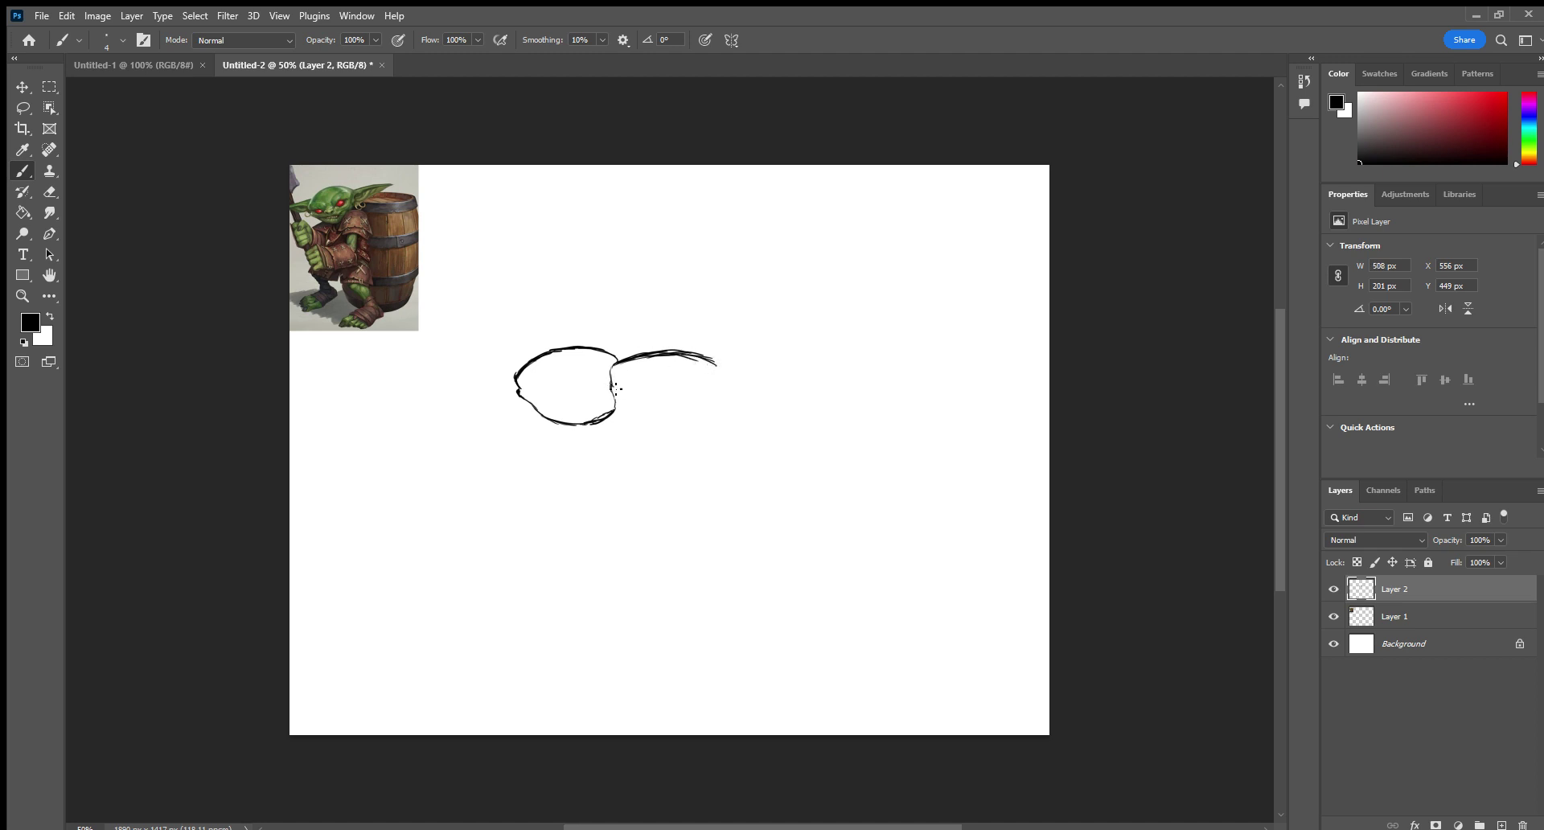
{"action": "left_click_drag", "start_coordinate": [618, 387], "coordinate": [624, 388]}
{"action": "left_click_drag", "start_coordinate": [620, 391], "coordinate": [719, 370]}
Sketch a shorter pointed ear on the left side of the head, erasing the first attempt and redrawing it.
{"action": "left_click", "coordinate": [511, 377]}
{"action": "left_click_drag", "start_coordinate": [517, 378], "coordinate": [480, 403]}
{"action": "left_click", "coordinate": [49, 192]}
{"action": "left_click_drag", "start_coordinate": [472, 402], "coordinate": [510, 392]}
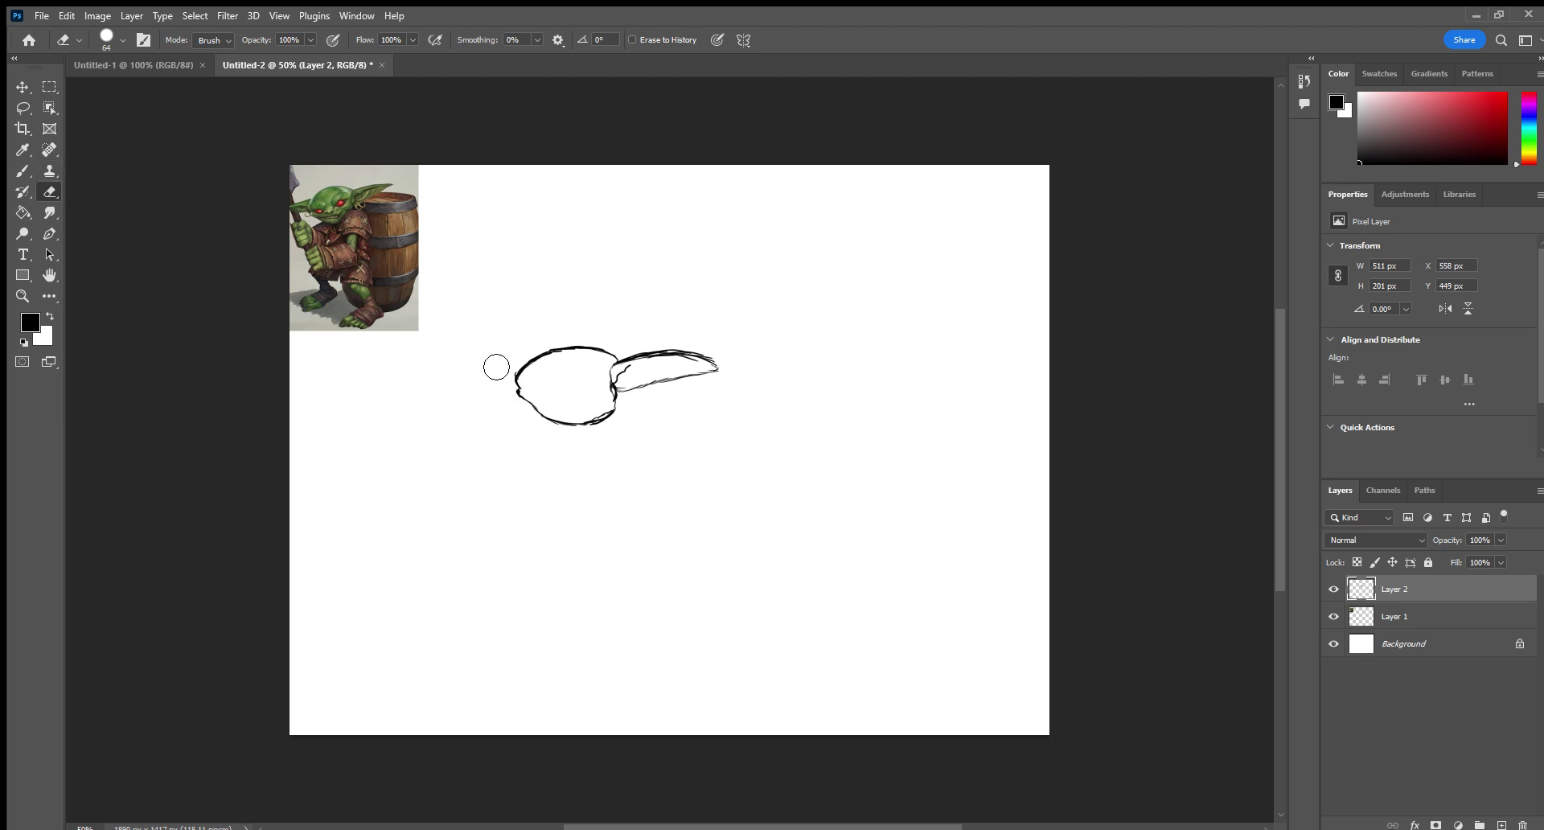
{"action": "key", "text": "b"}
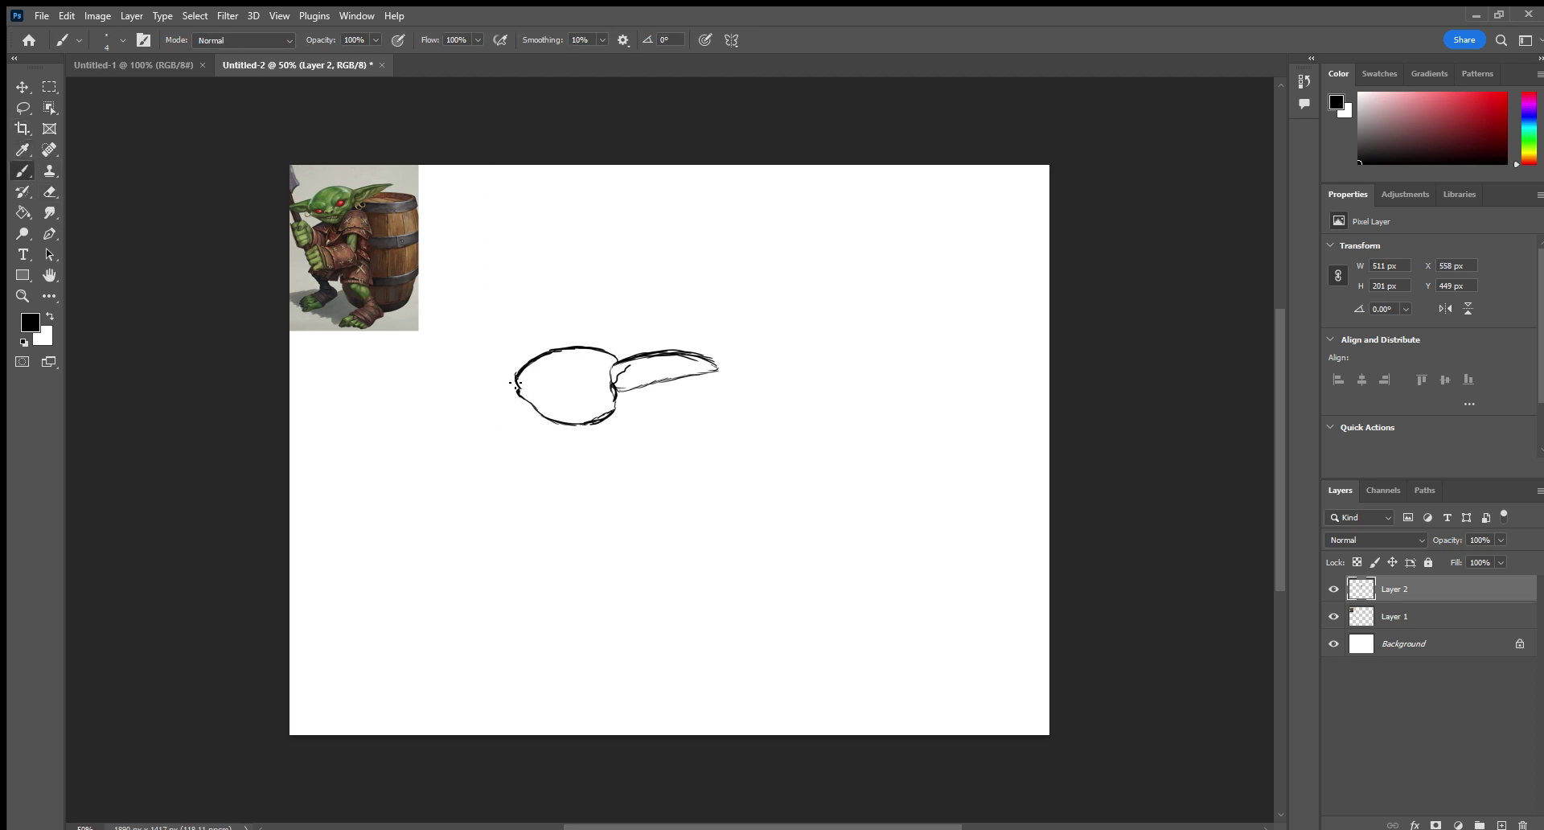
{"action": "mouse_move", "coordinate": [503, 379]}
{"action": "left_mouse_down"}
{"action": "mouse_move", "coordinate": [472, 386]}
{"action": "mouse_move", "coordinate": [504, 383]}
{"action": "left_mouse_up"}
{"action": "left_click_drag", "start_coordinate": [471, 385], "coordinate": [465, 394]}
{"action": "left_click_drag", "start_coordinate": [486, 405], "coordinate": [513, 404]}
Move the goblin reference image directly below the head sketch, working in a closer view of the drawing.
{"action": "left_click", "coordinate": [22, 295]}
{"action": "left_click_drag", "start_coordinate": [569, 380], "coordinate": [618, 388]}
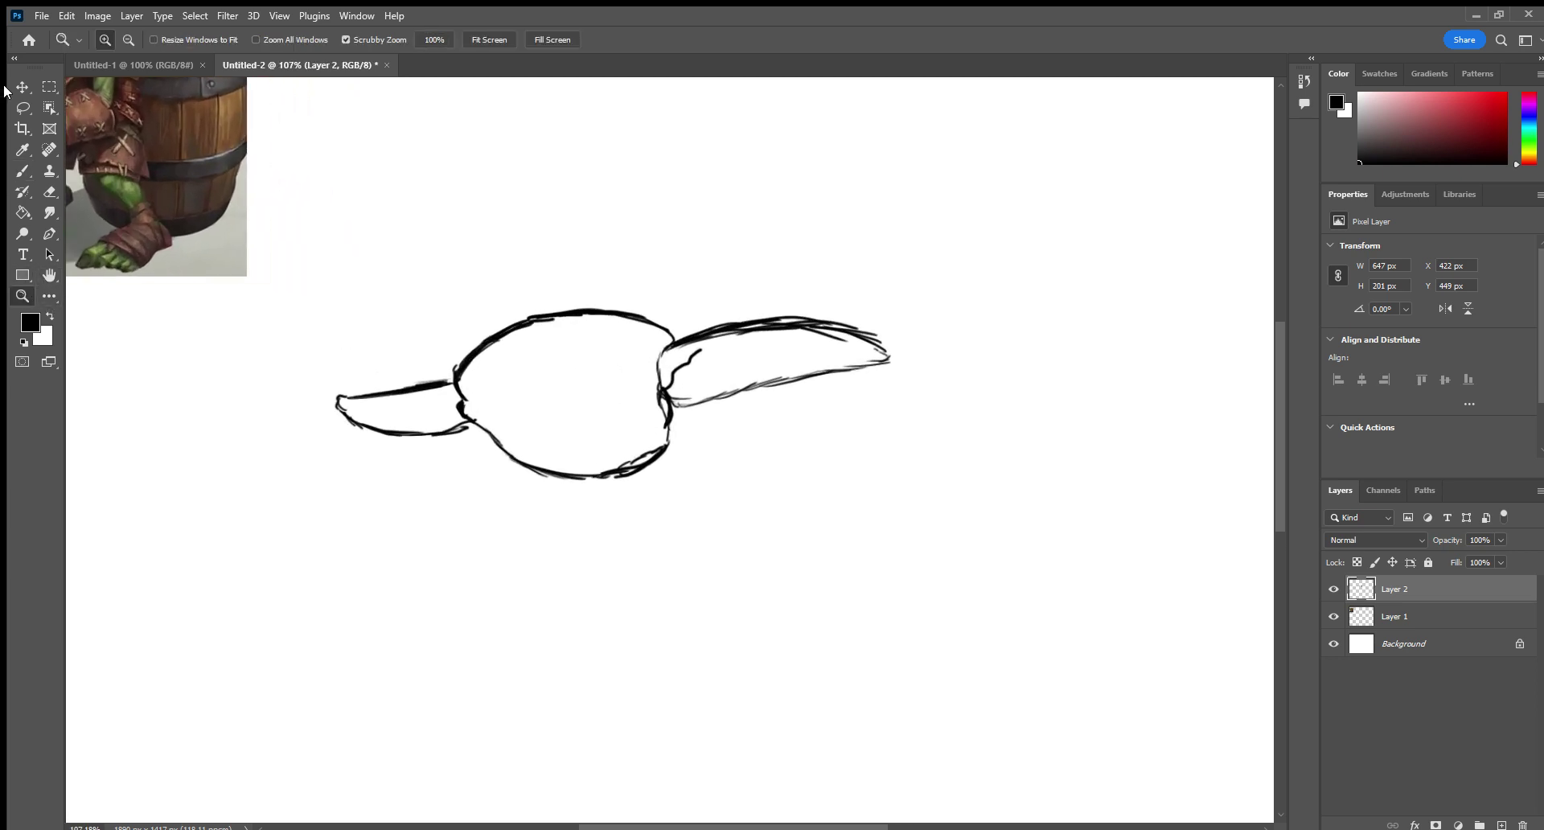
{"action": "key", "text": "v"}
{"action": "mouse_move", "coordinate": [149, 133]}
{"action": "left_mouse_down"}
{"action": "mouse_move", "coordinate": [282, 420]}
{"action": "mouse_move", "coordinate": [555, 758]}
{"action": "mouse_move", "coordinate": [653, 744]}
{"action": "left_mouse_up"}
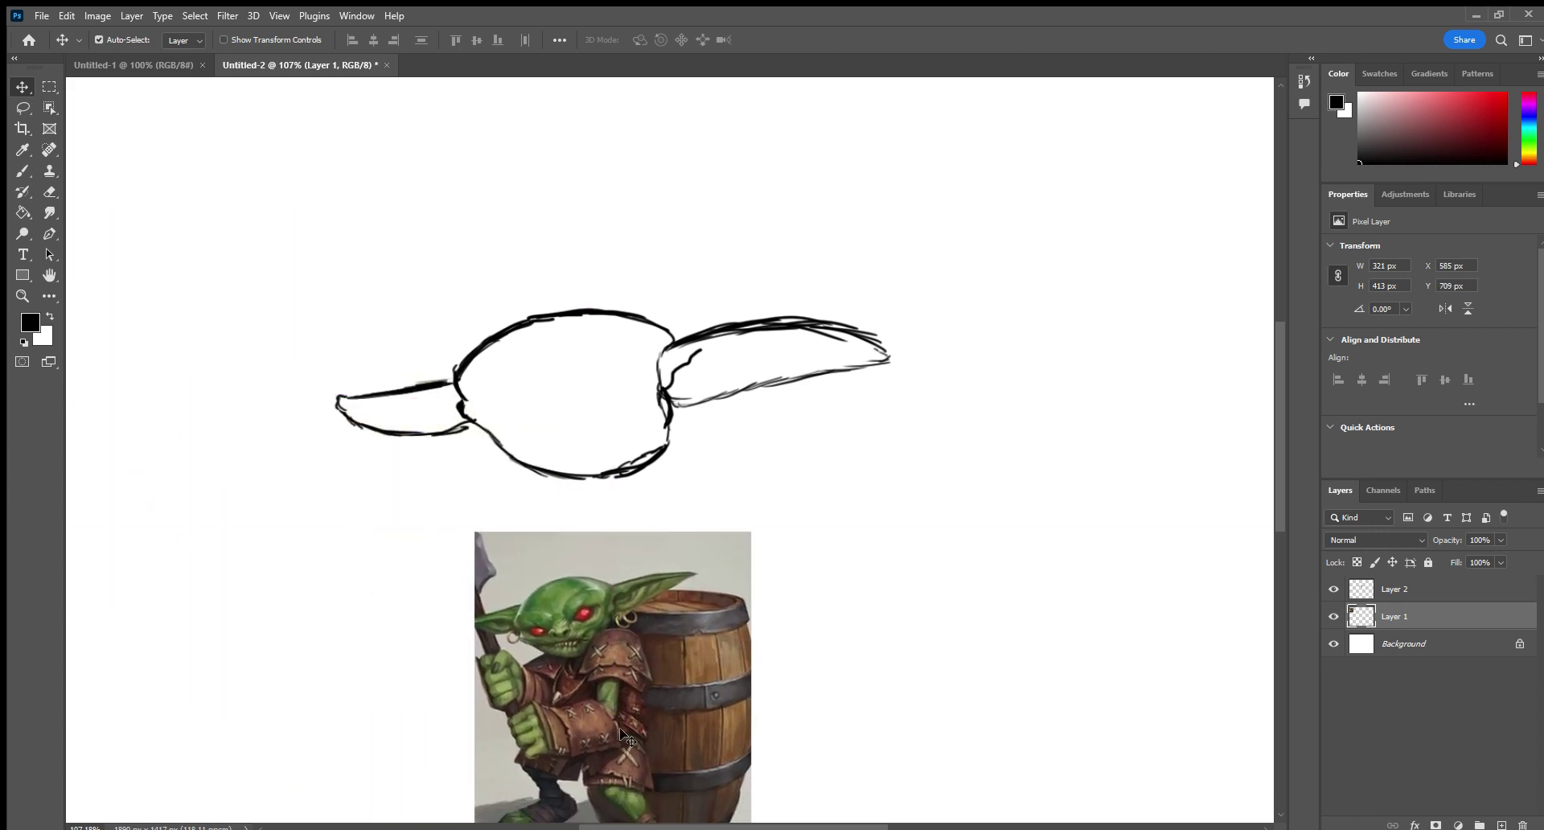
{"action": "left_click", "coordinate": [49, 276]}
{"action": "left_click_drag", "start_coordinate": [205, 346], "coordinate": [138, 323]}
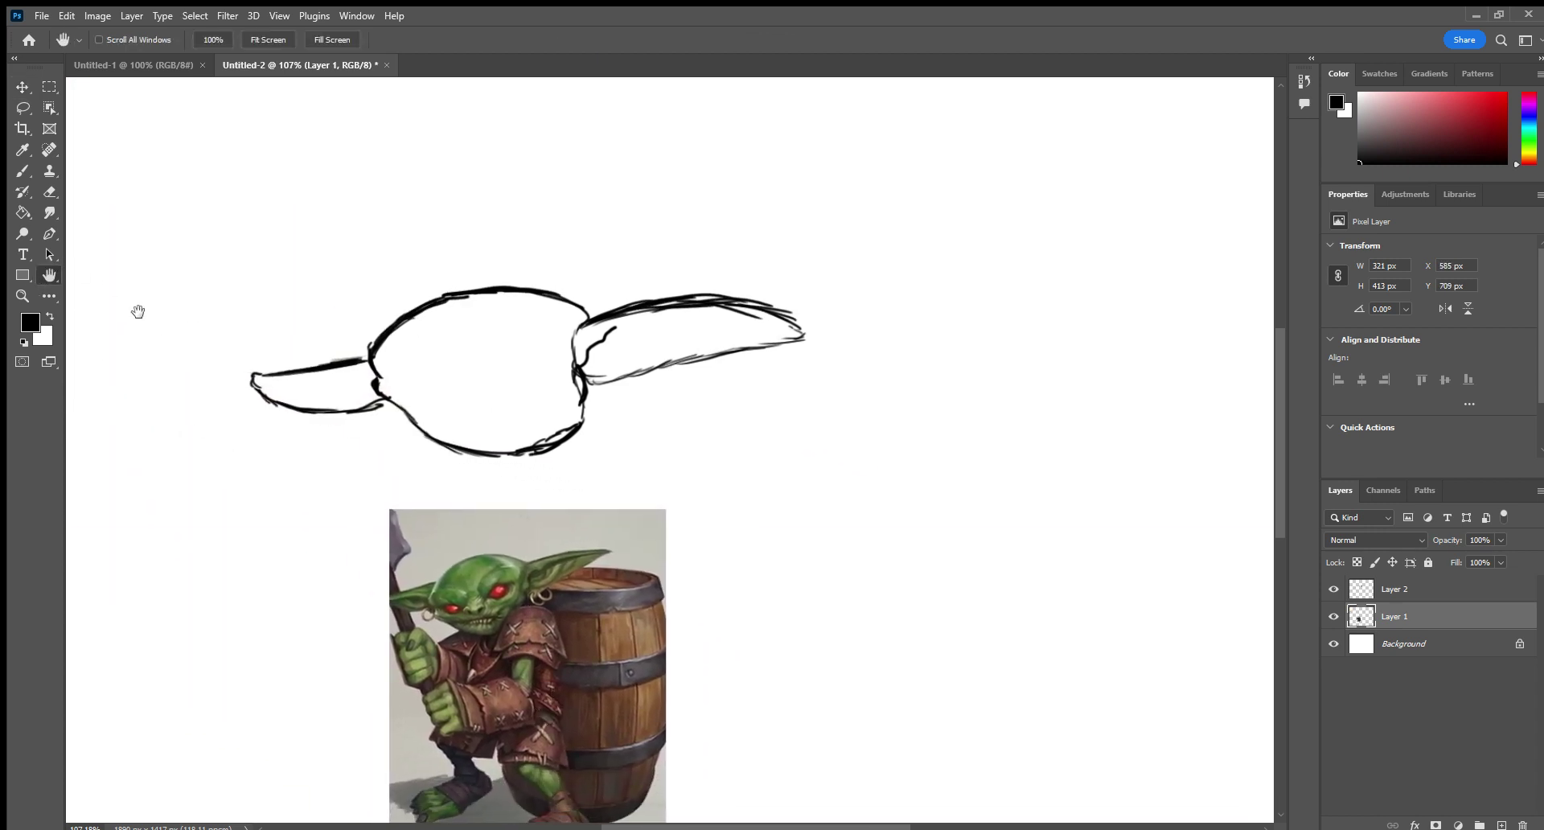
Erase the whole head and ear sketch on Layer 2.
{"action": "left_click", "coordinate": [49, 191]}
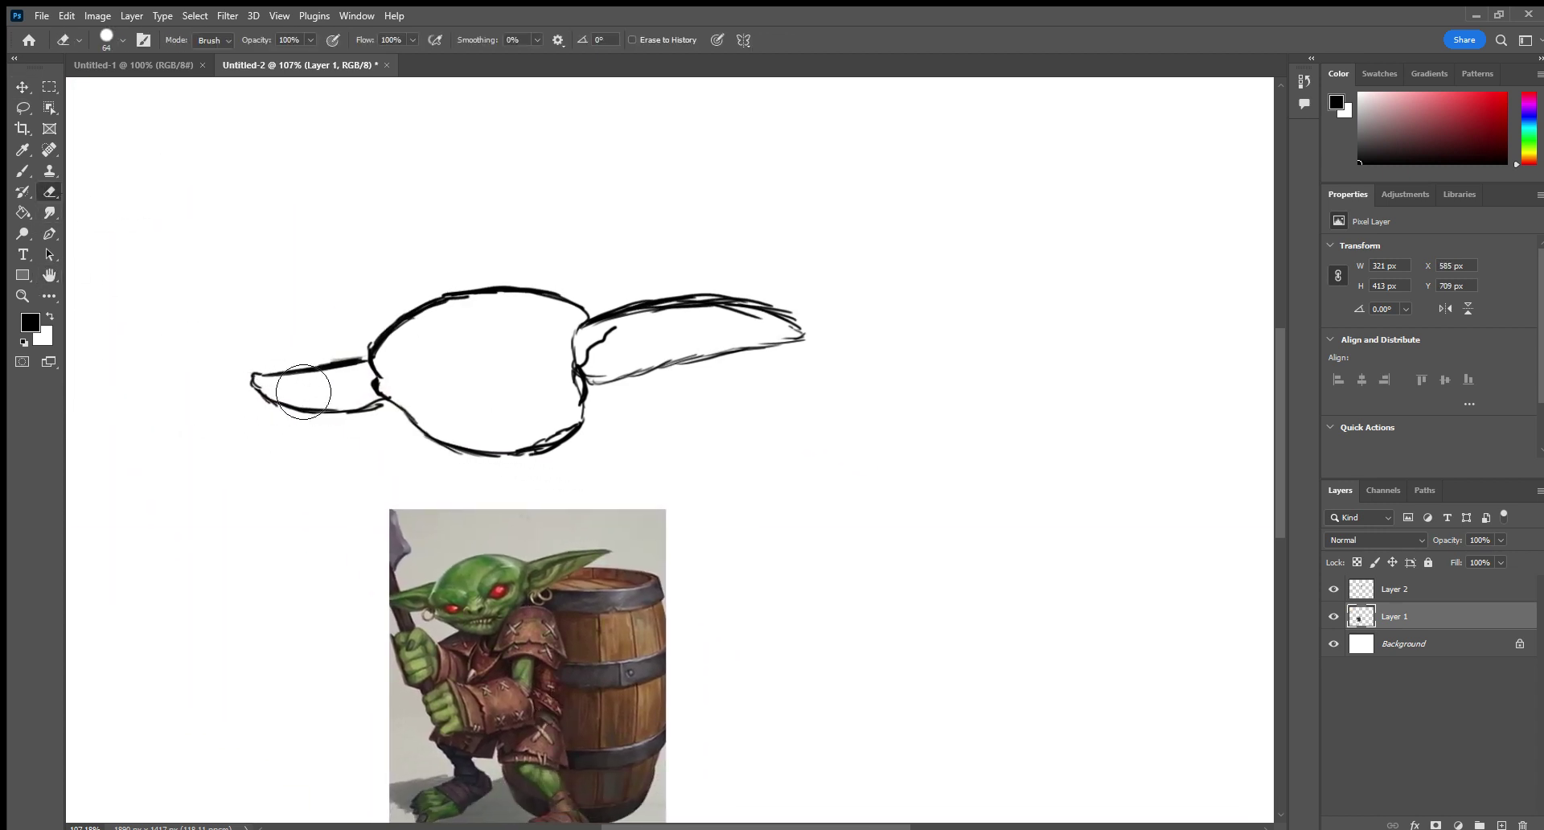
{"action": "left_click", "coordinate": [1373, 590]}
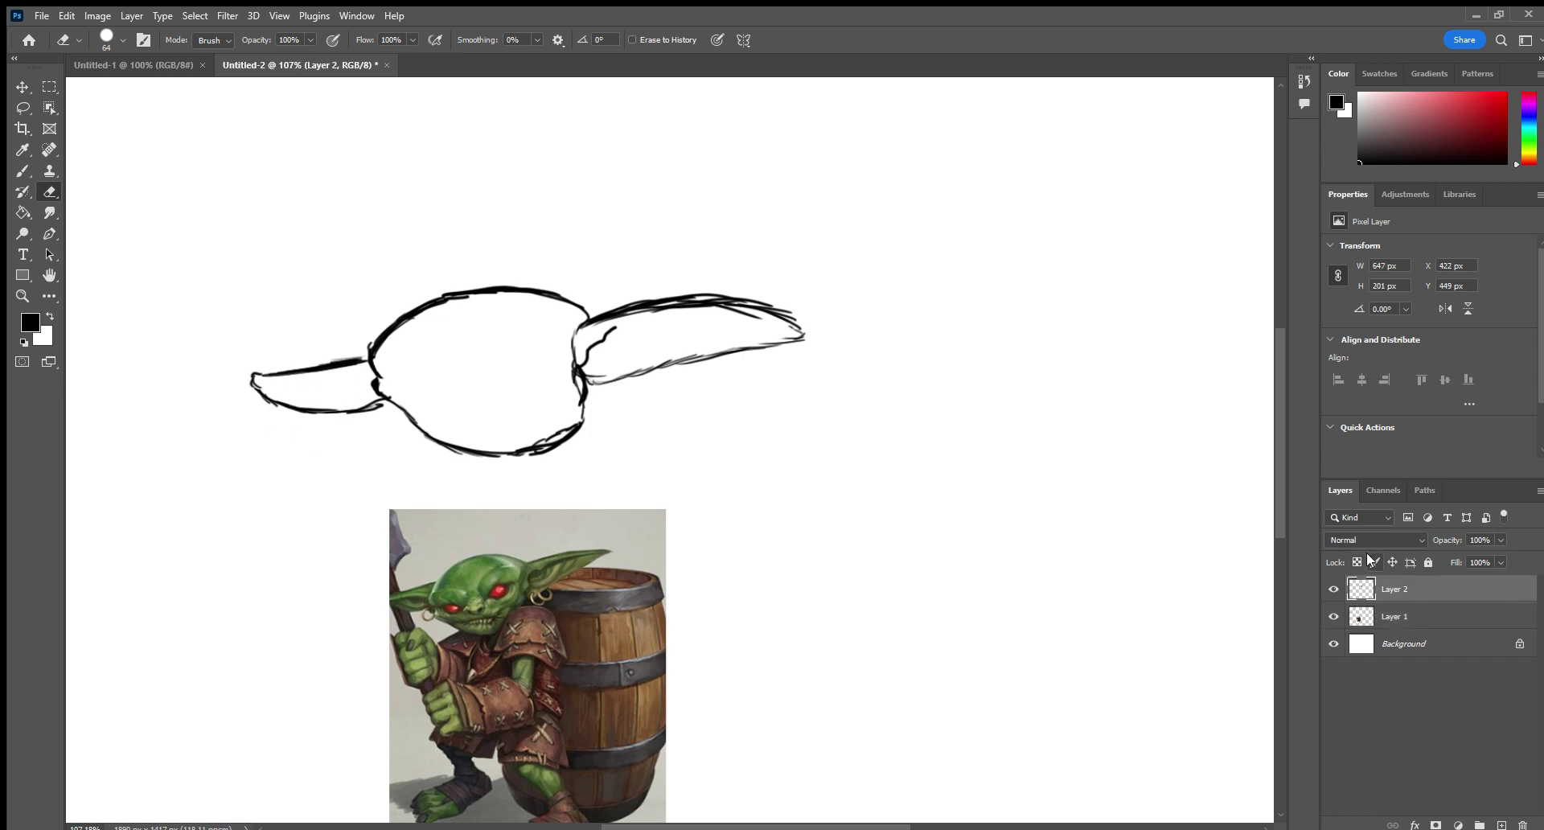
{"action": "mouse_move", "coordinate": [793, 329]}
{"action": "left_mouse_down"}
{"action": "mouse_move", "coordinate": [569, 439]}
{"action": "mouse_move", "coordinate": [424, 462]}
{"action": "mouse_move", "coordinate": [300, 407]}
{"action": "mouse_move", "coordinate": [733, 306]}
{"action": "mouse_move", "coordinate": [371, 411]}
{"action": "mouse_move", "coordinate": [656, 363]}
{"action": "mouse_move", "coordinate": [602, 450]}
{"action": "mouse_move", "coordinate": [541, 482]}
{"action": "mouse_move", "coordinate": [475, 298]}
{"action": "left_mouse_up"}
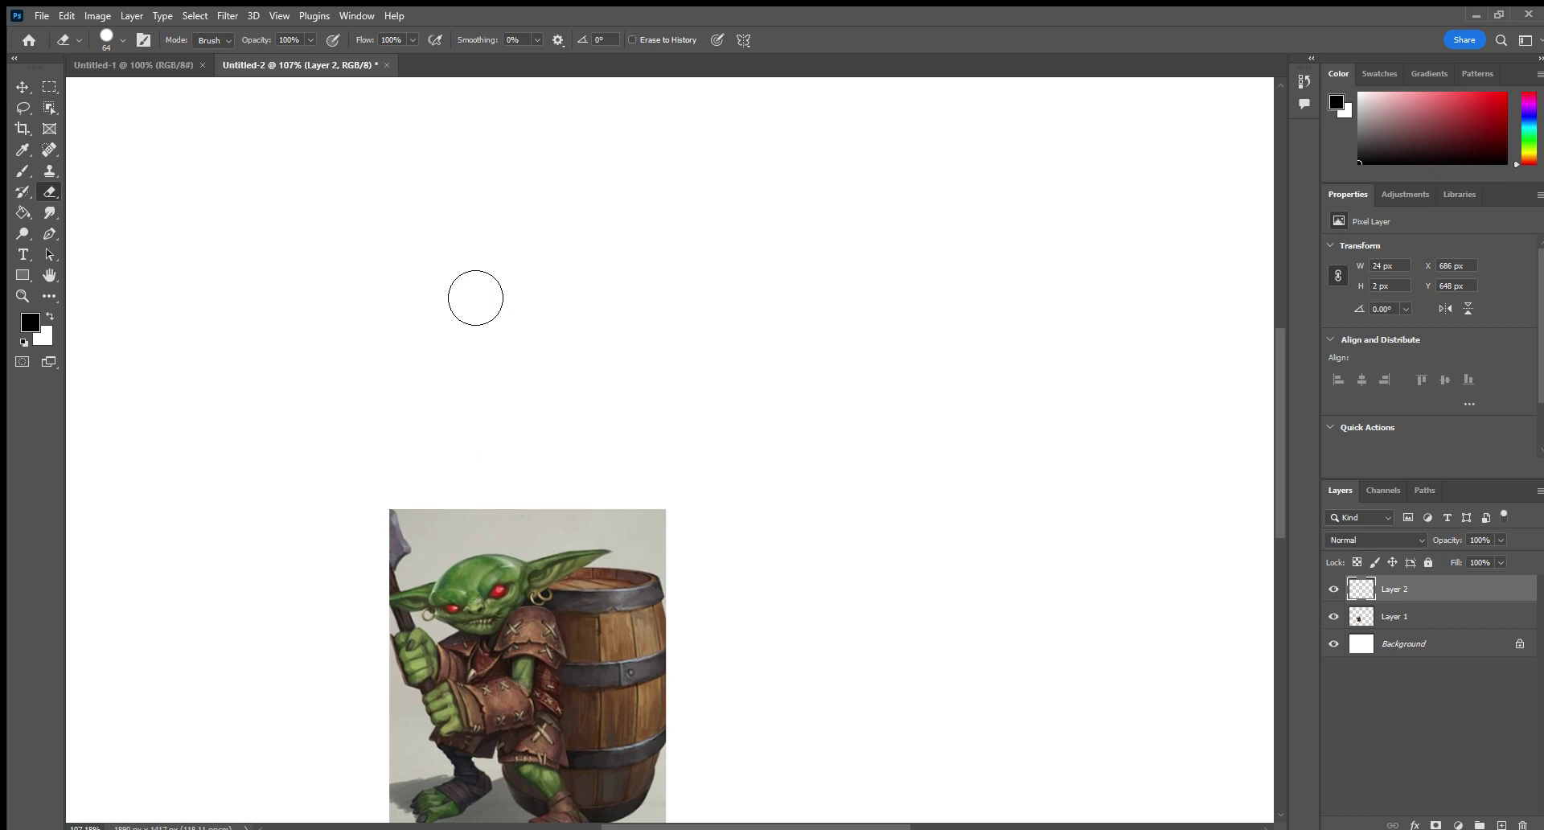
Draw a new black head outline above the reference image, with a brow notch, pointed chin and domed top.
{"action": "key", "text": "b"}
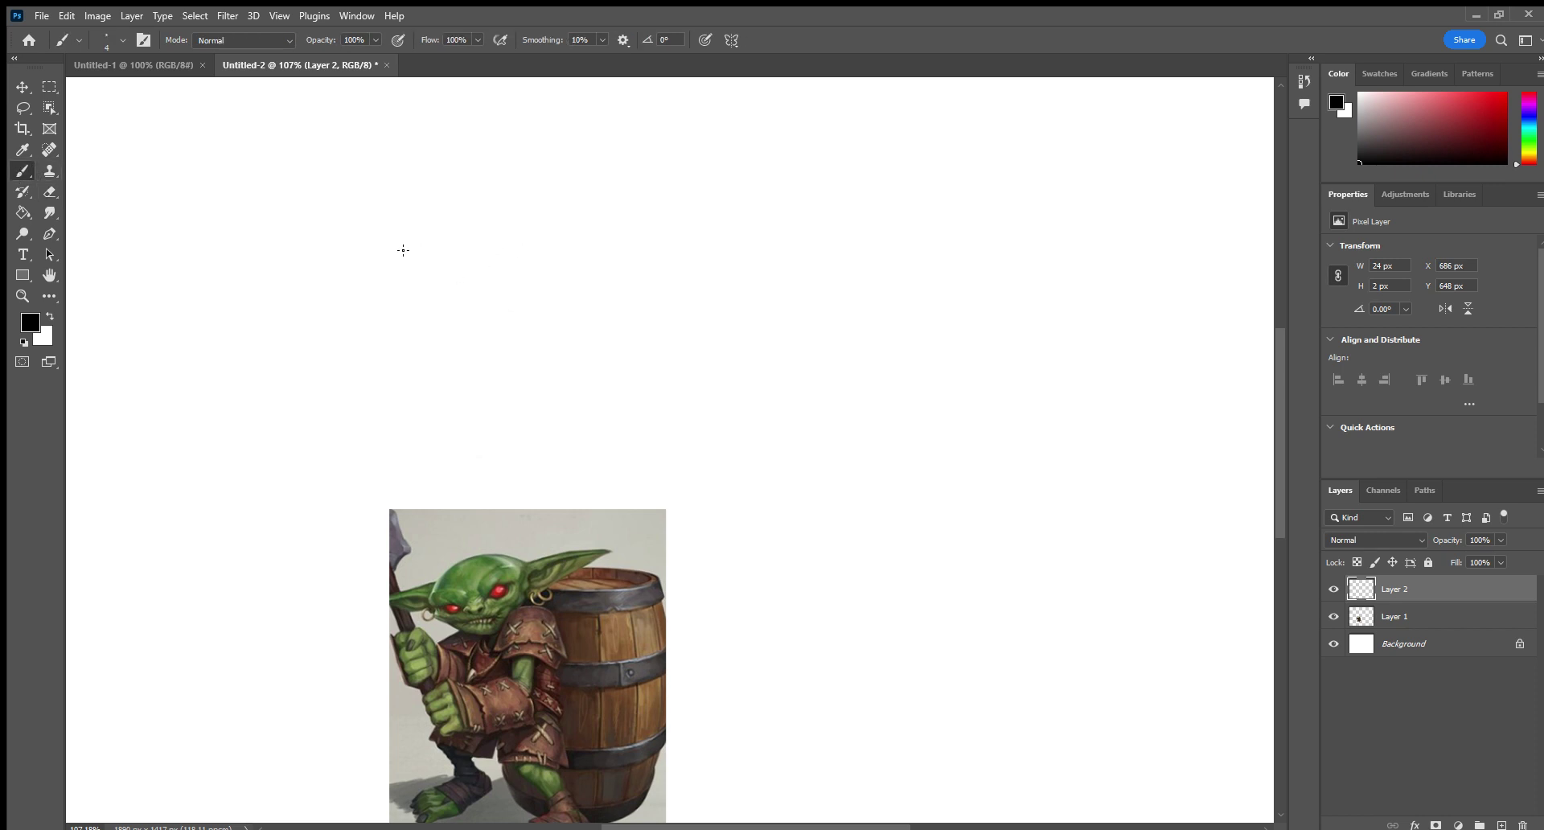
{"action": "mouse_move", "coordinate": [403, 250]}
{"action": "left_mouse_down"}
{"action": "mouse_move", "coordinate": [387, 263]}
{"action": "mouse_move", "coordinate": [420, 246]}
{"action": "mouse_move", "coordinate": [383, 263]}
{"action": "mouse_move", "coordinate": [476, 232]}
{"action": "mouse_move", "coordinate": [369, 269]}
{"action": "mouse_move", "coordinate": [400, 242]}
{"action": "mouse_move", "coordinate": [343, 301]}
{"action": "mouse_move", "coordinate": [352, 352]}
{"action": "mouse_move", "coordinate": [351, 336]}
{"action": "mouse_move", "coordinate": [379, 368]}
{"action": "mouse_move", "coordinate": [364, 362]}
{"action": "mouse_move", "coordinate": [447, 394]}
{"action": "mouse_move", "coordinate": [423, 390]}
{"action": "left_mouse_up"}
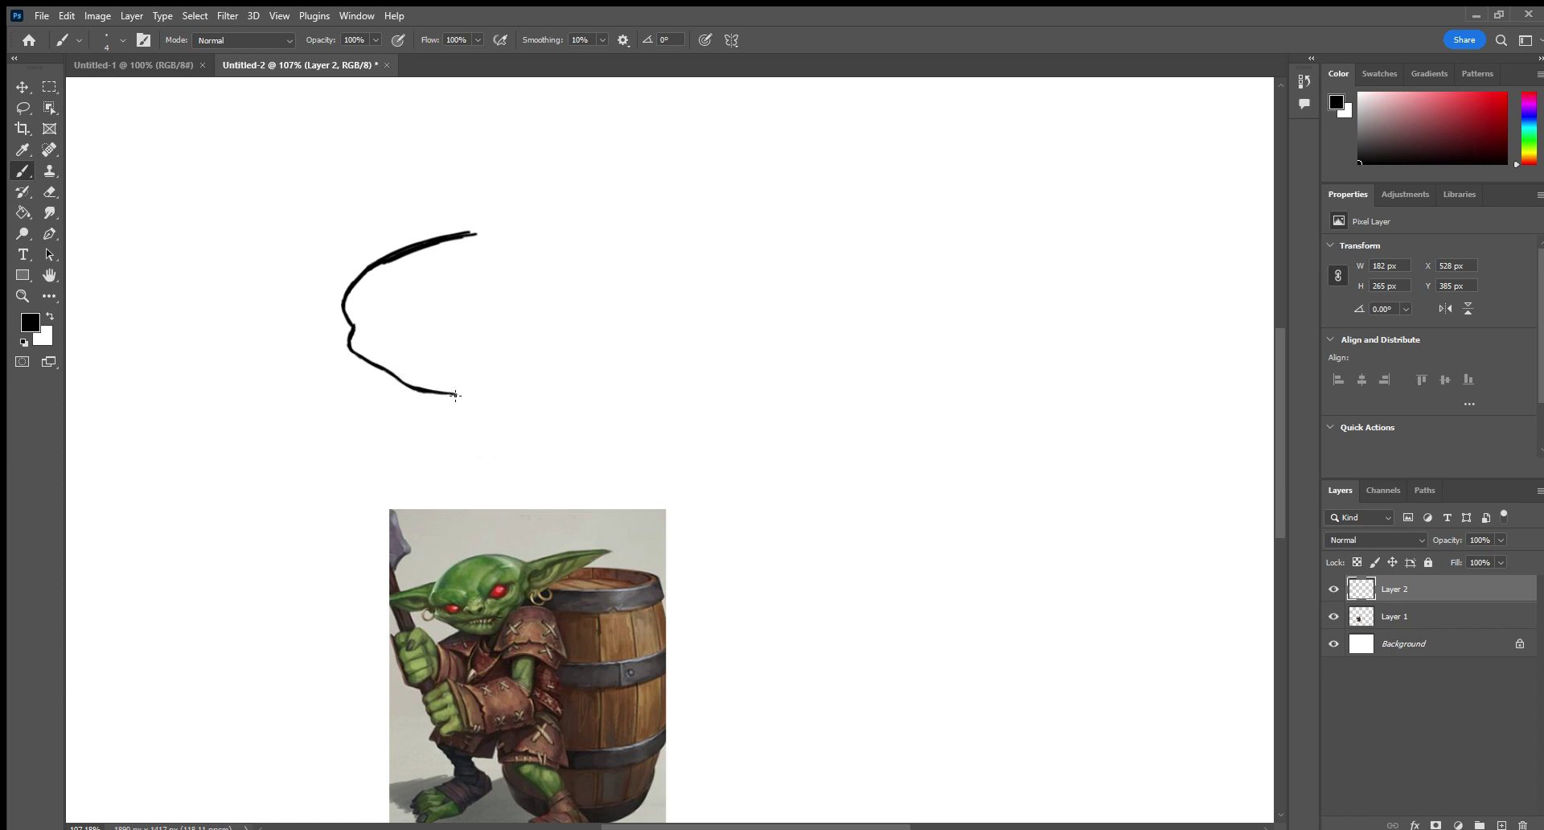
{"action": "mouse_move", "coordinate": [459, 394]}
{"action": "left_mouse_down"}
{"action": "mouse_move", "coordinate": [487, 392]}
{"action": "mouse_move", "coordinate": [501, 360]}
{"action": "left_mouse_up"}
{"action": "left_click_drag", "start_coordinate": [498, 362], "coordinate": [509, 343]}
{"action": "left_click_drag", "start_coordinate": [510, 343], "coordinate": [534, 330]}
{"action": "left_click_drag", "start_coordinate": [537, 327], "coordinate": [551, 310]}
{"action": "left_click_drag", "start_coordinate": [549, 301], "coordinate": [569, 255]}
{"action": "mouse_move", "coordinate": [467, 241]}
{"action": "left_mouse_down"}
{"action": "mouse_move", "coordinate": [487, 230]}
{"action": "mouse_move", "coordinate": [474, 234]}
{"action": "mouse_move", "coordinate": [547, 254]}
{"action": "mouse_move", "coordinate": [530, 247]}
{"action": "left_mouse_up"}
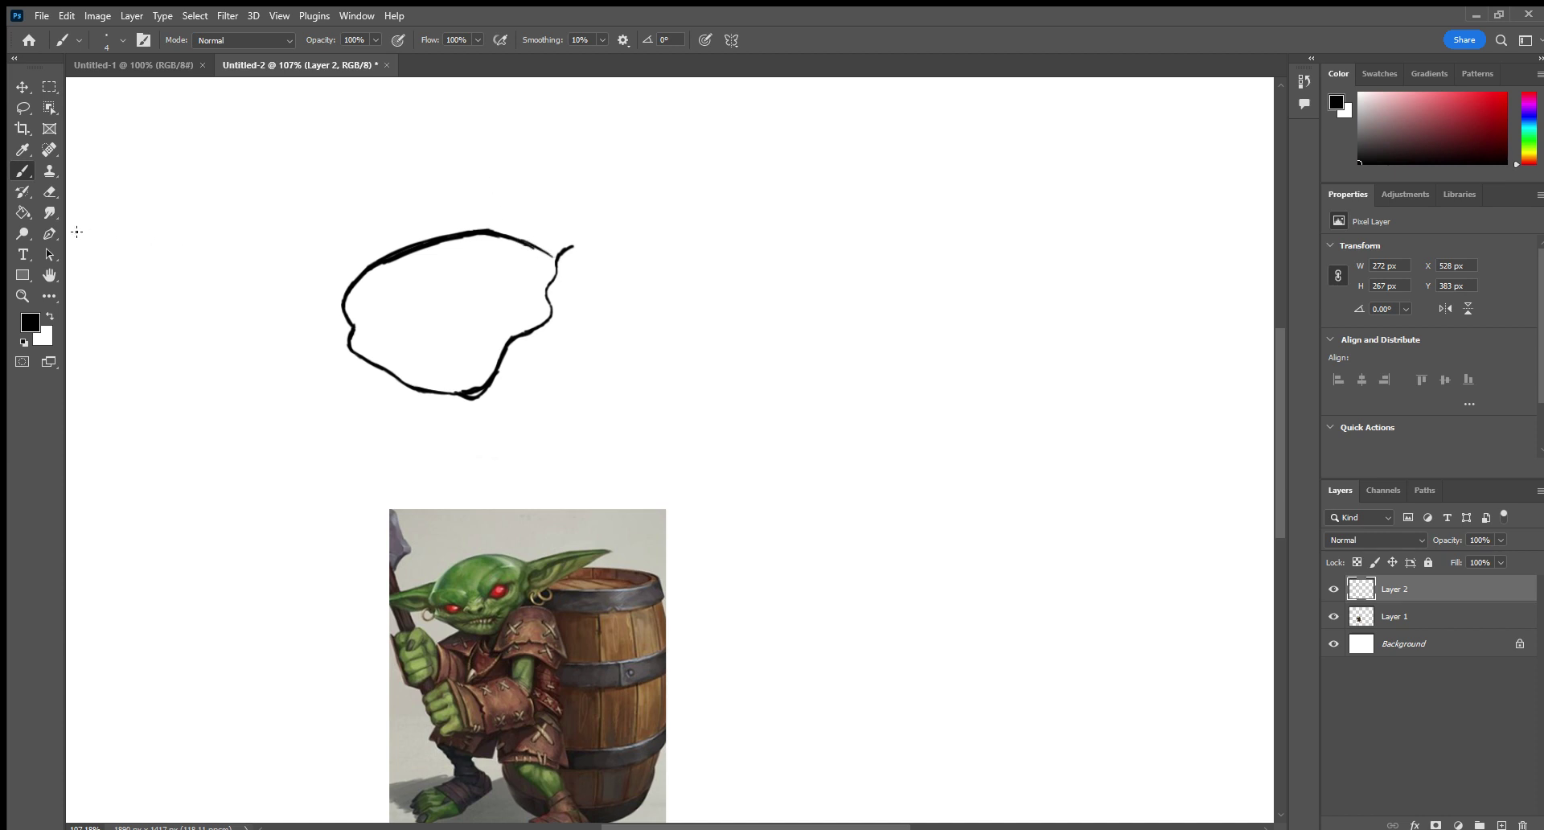
Reduce the eraser size to 29 and erase the stray ear line at the head's upper right.
{"action": "left_click", "coordinate": [49, 192]}
{"action": "left_click", "coordinate": [586, 254]}
{"action": "left_click_drag", "start_coordinate": [610, 266], "coordinate": [620, 251]}
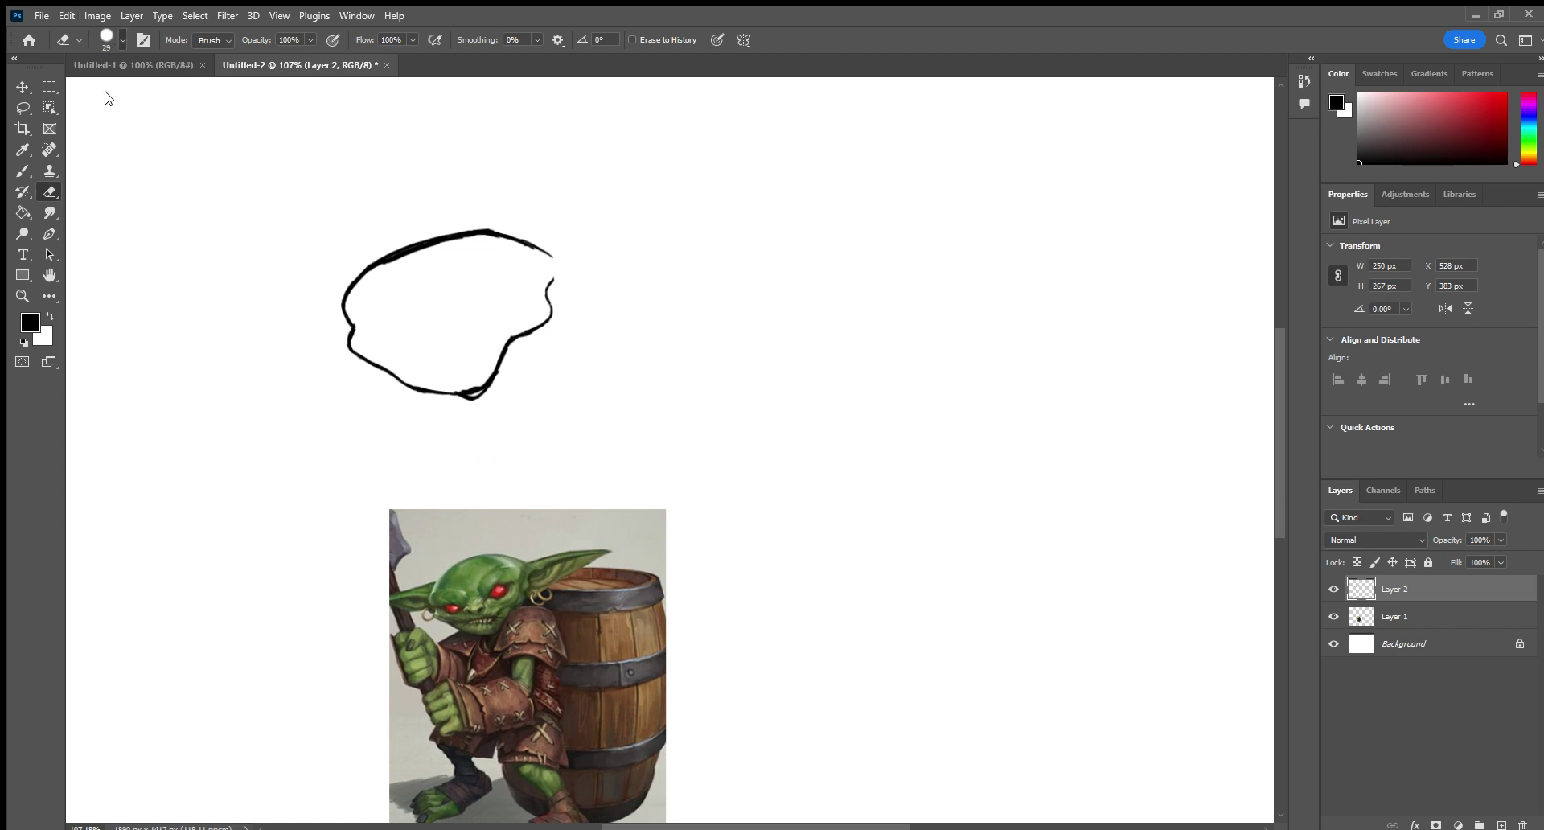
{"action": "key", "text": "bracketleft"}
{"action": "key", "text": "bracketleft"}
{"action": "key", "text": "bracketleft"}
Enlarge the brush to size 6 and redraw the right side of the head with a small bulge at the jaw.
{"action": "left_click", "coordinate": [17, 169]}
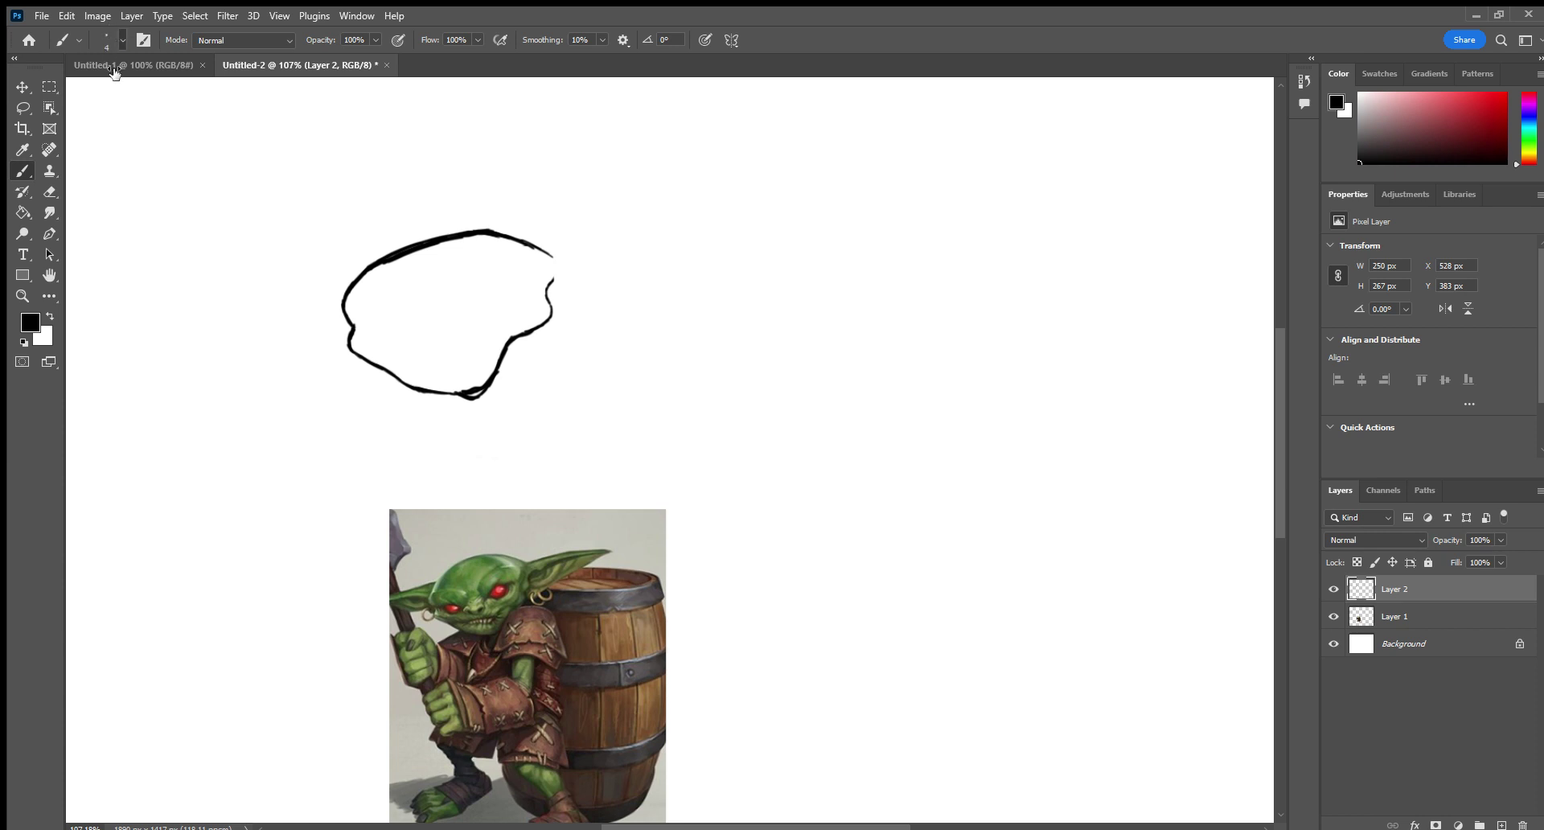
{"action": "key", "text": "bracketleft"}
{"action": "left_click_drag", "start_coordinate": [554, 287], "coordinate": [558, 274]}
{"action": "key", "text": "bracketright"}
{"action": "key", "text": "bracketright"}
{"action": "key", "text": "bracketright"}
{"action": "left_click_drag", "start_coordinate": [552, 277], "coordinate": [553, 276]}
{"action": "mouse_move", "coordinate": [537, 336]}
{"action": "left_mouse_down"}
{"action": "mouse_move", "coordinate": [532, 356]}
{"action": "mouse_move", "coordinate": [500, 360]}
{"action": "mouse_move", "coordinate": [526, 331]}
{"action": "left_mouse_up"}
Draw the upper edge and pointed tip of a long ear extending right from the head.
{"action": "key", "text": "e"}
{"action": "key", "text": "b"}
{"action": "mouse_move", "coordinate": [550, 253]}
{"action": "left_mouse_down"}
{"action": "mouse_move", "coordinate": [597, 246]}
{"action": "mouse_move", "coordinate": [547, 253]}
{"action": "mouse_move", "coordinate": [681, 248]}
{"action": "left_mouse_up"}
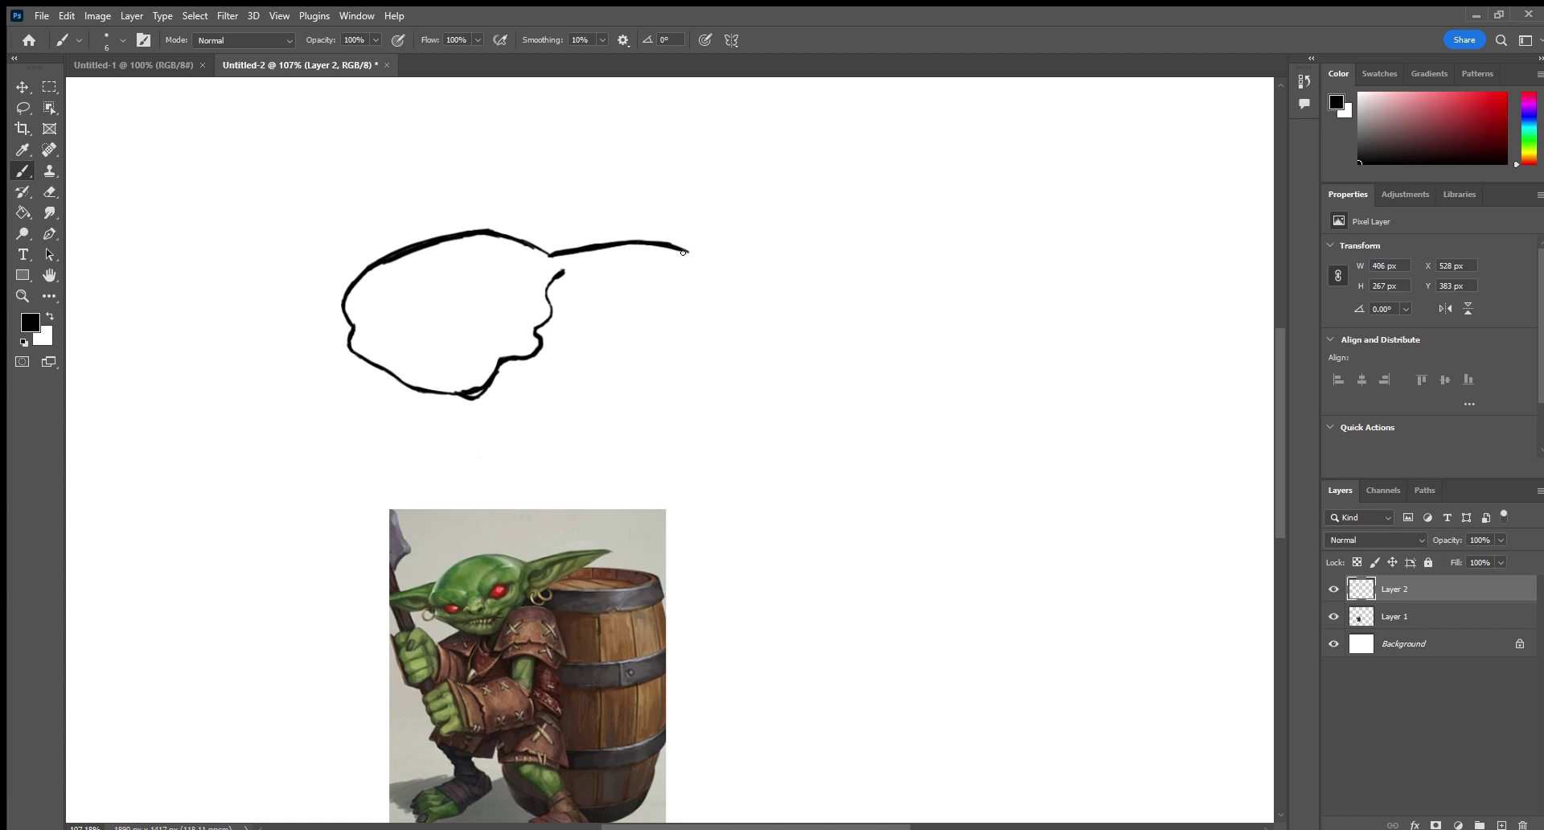
{"action": "mouse_move", "coordinate": [669, 256]}
{"action": "left_mouse_down"}
{"action": "mouse_move", "coordinate": [684, 253]}
{"action": "mouse_move", "coordinate": [639, 264]}
{"action": "left_mouse_up"}
Handwrite "Reference image BTW" with an arrow pointing to the goblin picture, and erase the note again.
{"action": "mouse_move", "coordinate": [767, 603]}
{"action": "left_mouse_down"}
{"action": "mouse_move", "coordinate": [841, 552]}
{"action": "mouse_move", "coordinate": [784, 558]}
{"action": "mouse_move", "coordinate": [807, 608]}
{"action": "left_mouse_up"}
{"action": "mouse_move", "coordinate": [838, 521]}
{"action": "left_mouse_down"}
{"action": "mouse_move", "coordinate": [849, 479]}
{"action": "mouse_move", "coordinate": [850, 516]}
{"action": "mouse_move", "coordinate": [868, 497]}
{"action": "mouse_move", "coordinate": [887, 512]}
{"action": "mouse_move", "coordinate": [1042, 476]}
{"action": "left_mouse_up"}
{"action": "mouse_move", "coordinate": [885, 545]}
{"action": "left_mouse_down"}
{"action": "mouse_move", "coordinate": [885, 563]}
{"action": "mouse_move", "coordinate": [990, 555]}
{"action": "mouse_move", "coordinate": [1006, 579]}
{"action": "mouse_move", "coordinate": [1053, 536]}
{"action": "left_mouse_up"}
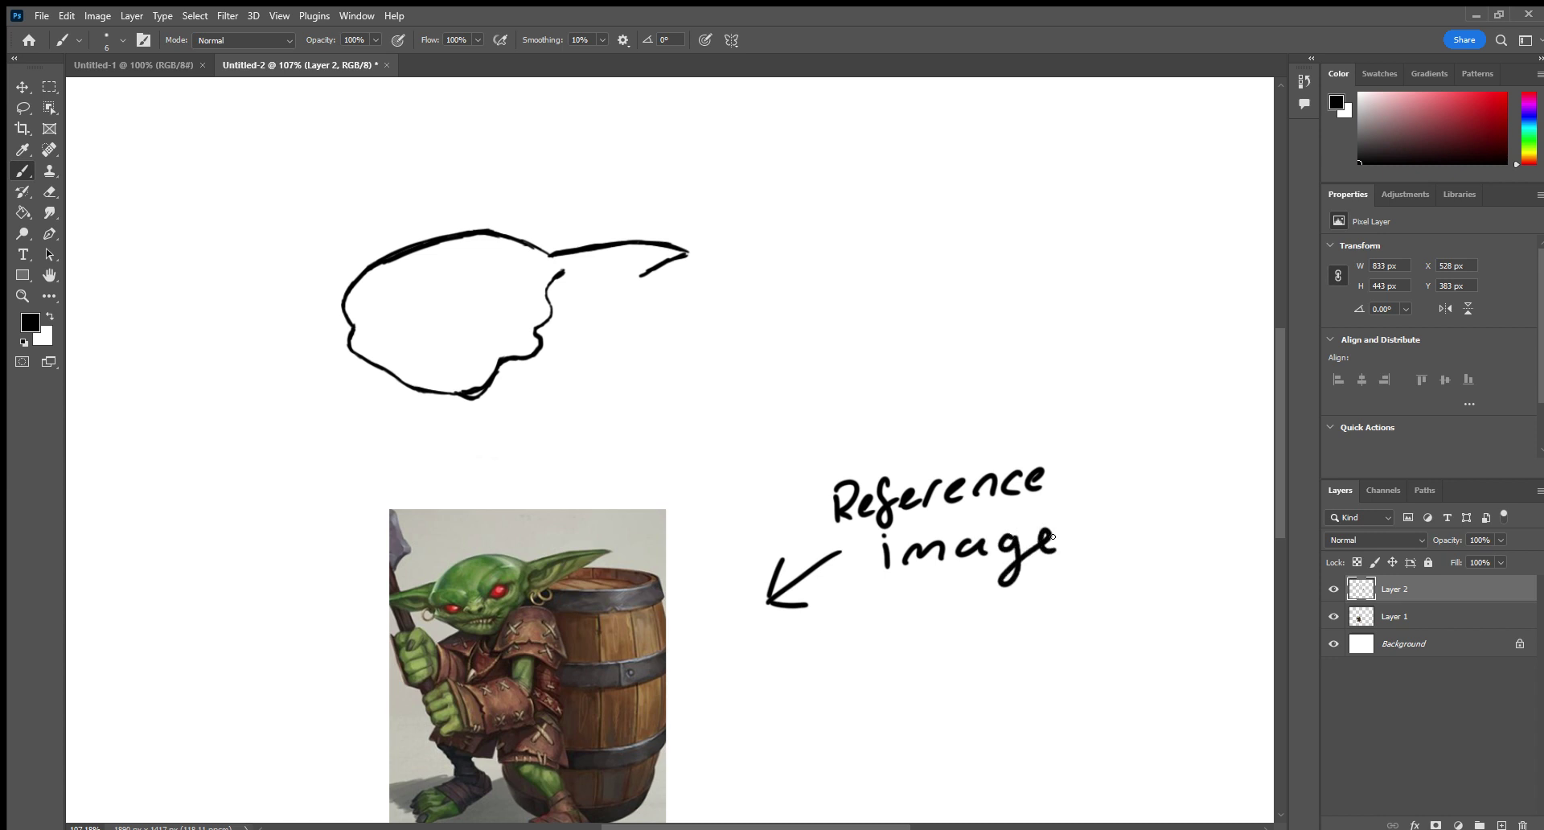
{"action": "mouse_move", "coordinate": [904, 605]}
{"action": "left_mouse_down"}
{"action": "mouse_move", "coordinate": [956, 632]}
{"action": "mouse_move", "coordinate": [977, 597]}
{"action": "mouse_move", "coordinate": [1001, 600]}
{"action": "left_mouse_up"}
{"action": "left_click", "coordinate": [46, 191]}
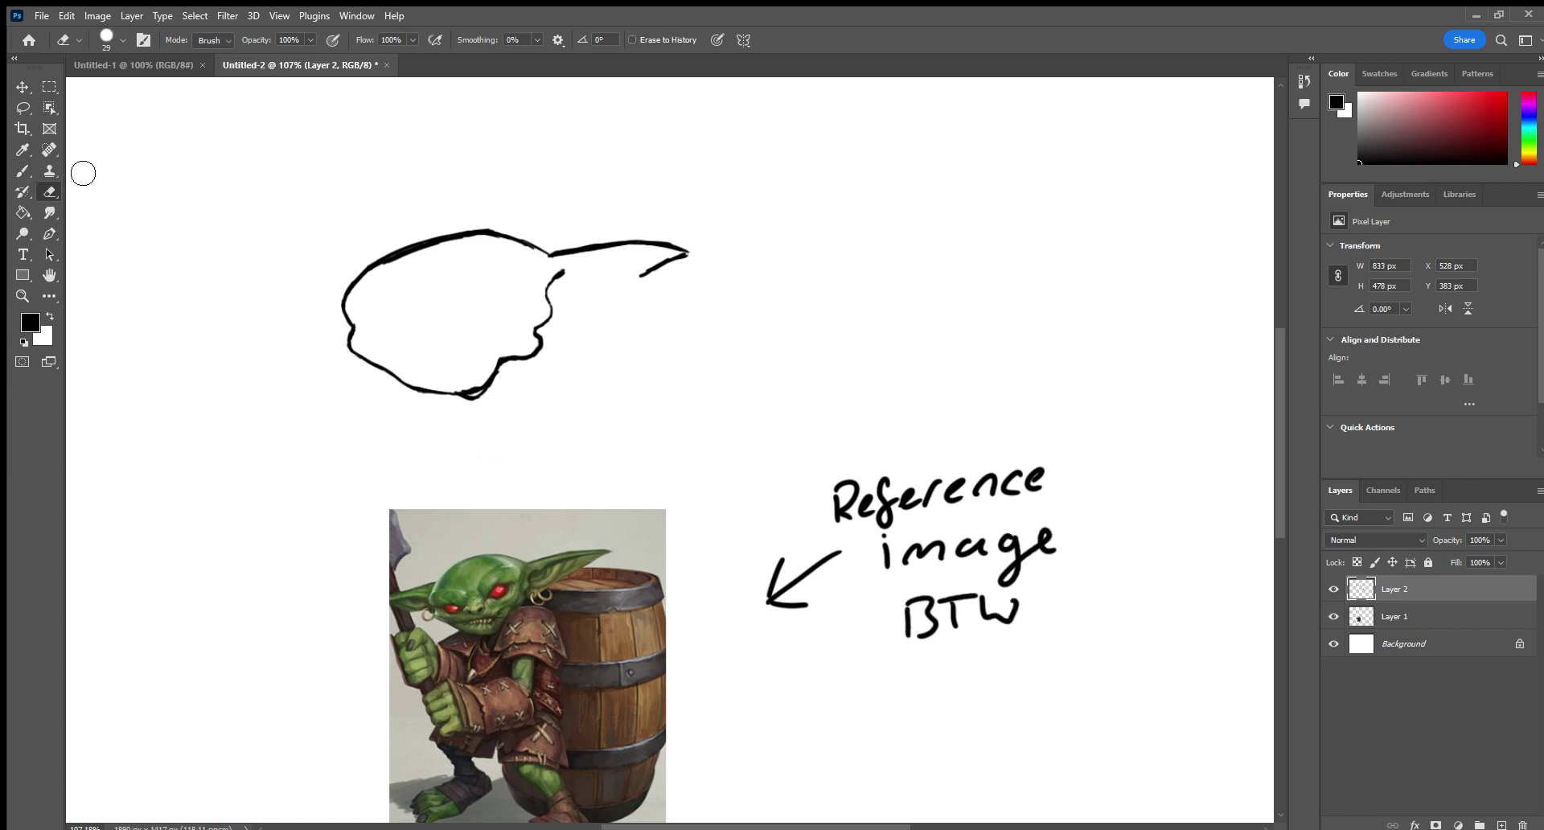
{"action": "mouse_move", "coordinate": [781, 559]}
{"action": "left_mouse_down"}
{"action": "mouse_move", "coordinate": [859, 561]}
{"action": "mouse_move", "coordinate": [804, 613]}
{"action": "mouse_move", "coordinate": [800, 535]}
{"action": "mouse_move", "coordinate": [931, 434]}
{"action": "mouse_move", "coordinate": [1053, 444]}
{"action": "mouse_move", "coordinate": [952, 519]}
{"action": "mouse_move", "coordinate": [846, 566]}
{"action": "mouse_move", "coordinate": [1125, 543]}
{"action": "mouse_move", "coordinate": [1129, 562]}
{"action": "mouse_move", "coordinate": [1040, 574]}
{"action": "mouse_move", "coordinate": [984, 624]}
{"action": "mouse_move", "coordinate": [902, 655]}
{"action": "mouse_move", "coordinate": [872, 641]}
{"action": "mouse_move", "coordinate": [965, 610]}
{"action": "mouse_move", "coordinate": [1033, 558]}
{"action": "mouse_move", "coordinate": [979, 524]}
{"action": "left_mouse_up"}
Handwrite "I am not copying" in the blank area to the right of the reference image.
{"action": "left_click", "coordinate": [22, 171]}
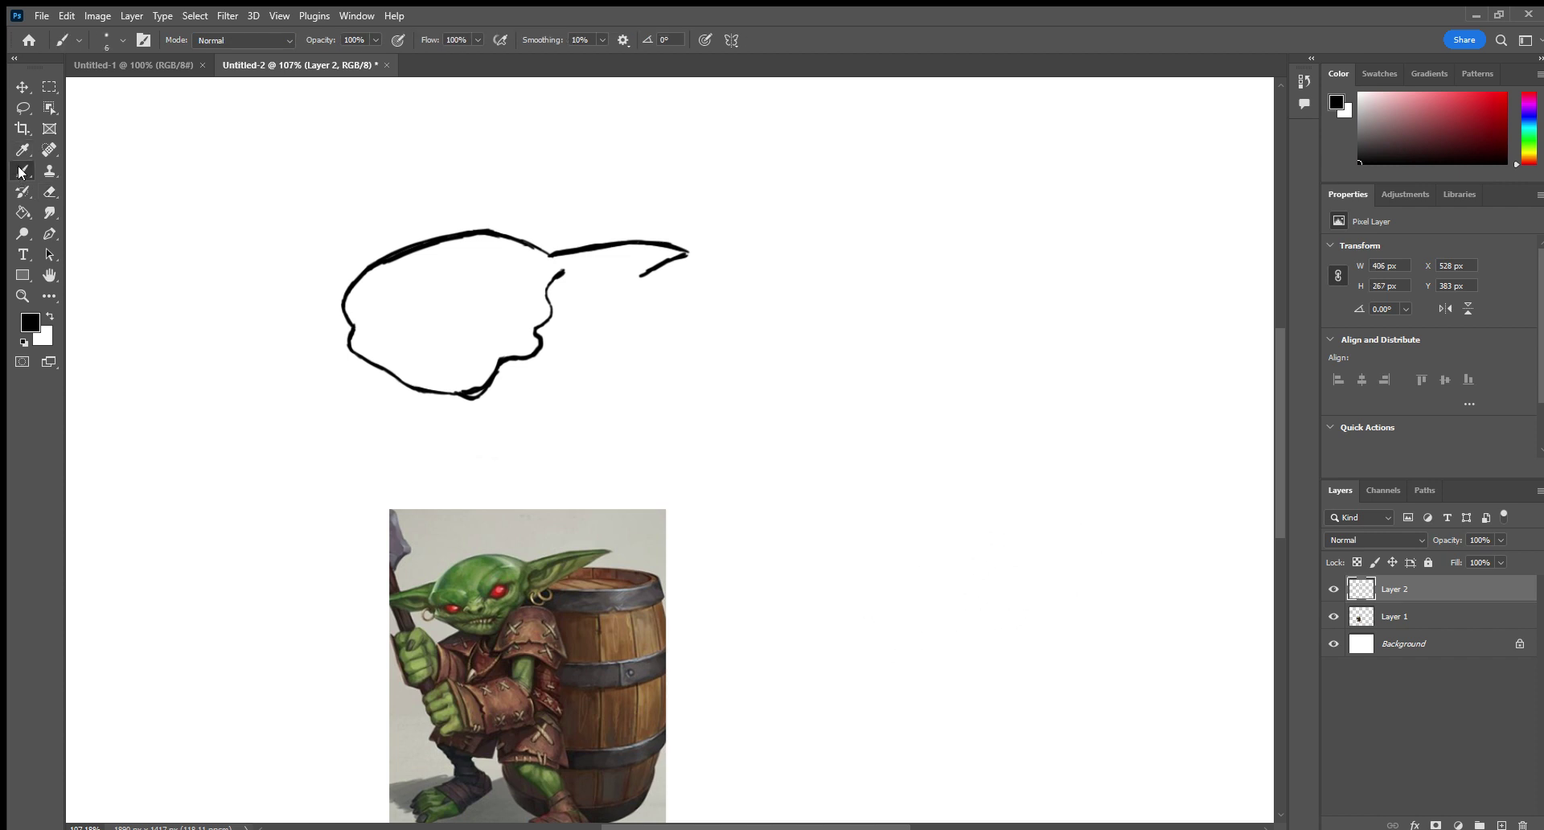
{"action": "mouse_move", "coordinate": [901, 556]}
{"action": "left_mouse_down"}
{"action": "mouse_move", "coordinate": [893, 590]}
{"action": "mouse_move", "coordinate": [923, 548]}
{"action": "left_mouse_up"}
{"action": "mouse_move", "coordinate": [885, 595]}
{"action": "left_mouse_down"}
{"action": "mouse_move", "coordinate": [973, 566]}
{"action": "mouse_move", "coordinate": [1054, 579]}
{"action": "left_mouse_up"}
{"action": "mouse_move", "coordinate": [901, 635]}
{"action": "left_mouse_down"}
{"action": "mouse_move", "coordinate": [948, 614]}
{"action": "mouse_move", "coordinate": [962, 640]}
{"action": "left_mouse_up"}
{"action": "mouse_move", "coordinate": [974, 622]}
{"action": "left_mouse_down"}
{"action": "mouse_move", "coordinate": [1064, 634]}
{"action": "mouse_move", "coordinate": [1110, 610]}
{"action": "mouse_move", "coordinate": [1134, 640]}
{"action": "mouse_move", "coordinate": [1186, 611]}
{"action": "mouse_move", "coordinate": [1180, 644]}
{"action": "left_mouse_up"}
{"action": "left_click", "coordinate": [1151, 594]}
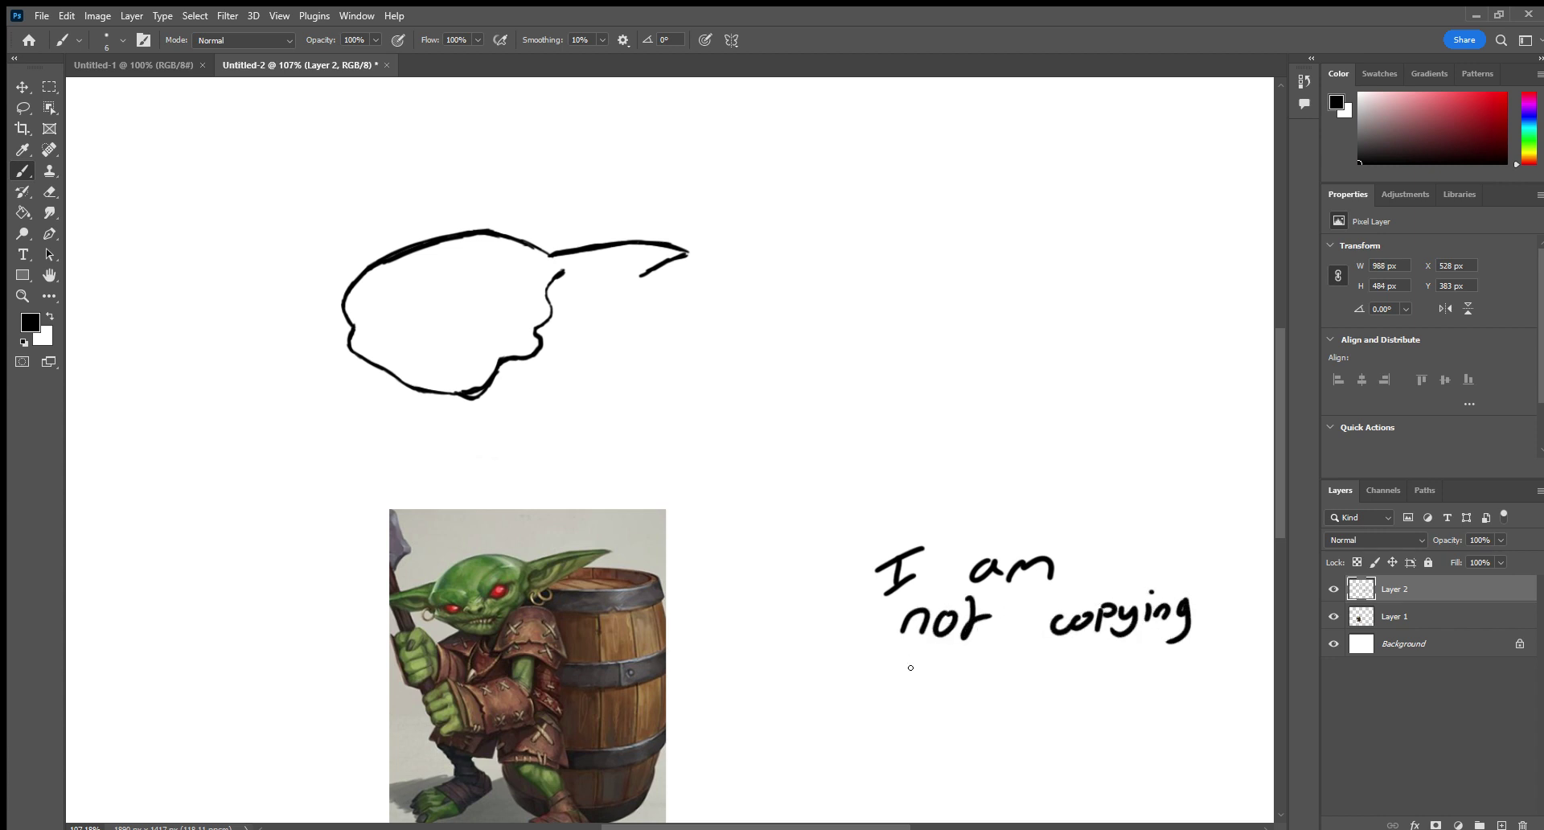
Handwrite "only copying the head" beneath the first two lines of the note.
{"action": "left_click_drag", "start_coordinate": [910, 668], "coordinate": [938, 688]}
{"action": "mouse_move", "coordinate": [944, 655]}
{"action": "left_mouse_down"}
{"action": "mouse_move", "coordinate": [942, 688]}
{"action": "mouse_move", "coordinate": [962, 684]}
{"action": "left_mouse_up"}
{"action": "mouse_move", "coordinate": [968, 667]}
{"action": "left_mouse_down"}
{"action": "mouse_move", "coordinate": [955, 703]}
{"action": "mouse_move", "coordinate": [1021, 675]}
{"action": "mouse_move", "coordinate": [1068, 685]}
{"action": "left_mouse_up"}
{"action": "mouse_move", "coordinate": [1074, 669]}
{"action": "left_mouse_down"}
{"action": "mouse_move", "coordinate": [1047, 695]}
{"action": "mouse_move", "coordinate": [1088, 690]}
{"action": "left_mouse_up"}
{"action": "left_click_drag", "start_coordinate": [1094, 689], "coordinate": [1108, 690]}
{"action": "mouse_move", "coordinate": [1124, 680]}
{"action": "left_mouse_down"}
{"action": "mouse_move", "coordinate": [1126, 715]}
{"action": "mouse_move", "coordinate": [1102, 722]}
{"action": "left_mouse_up"}
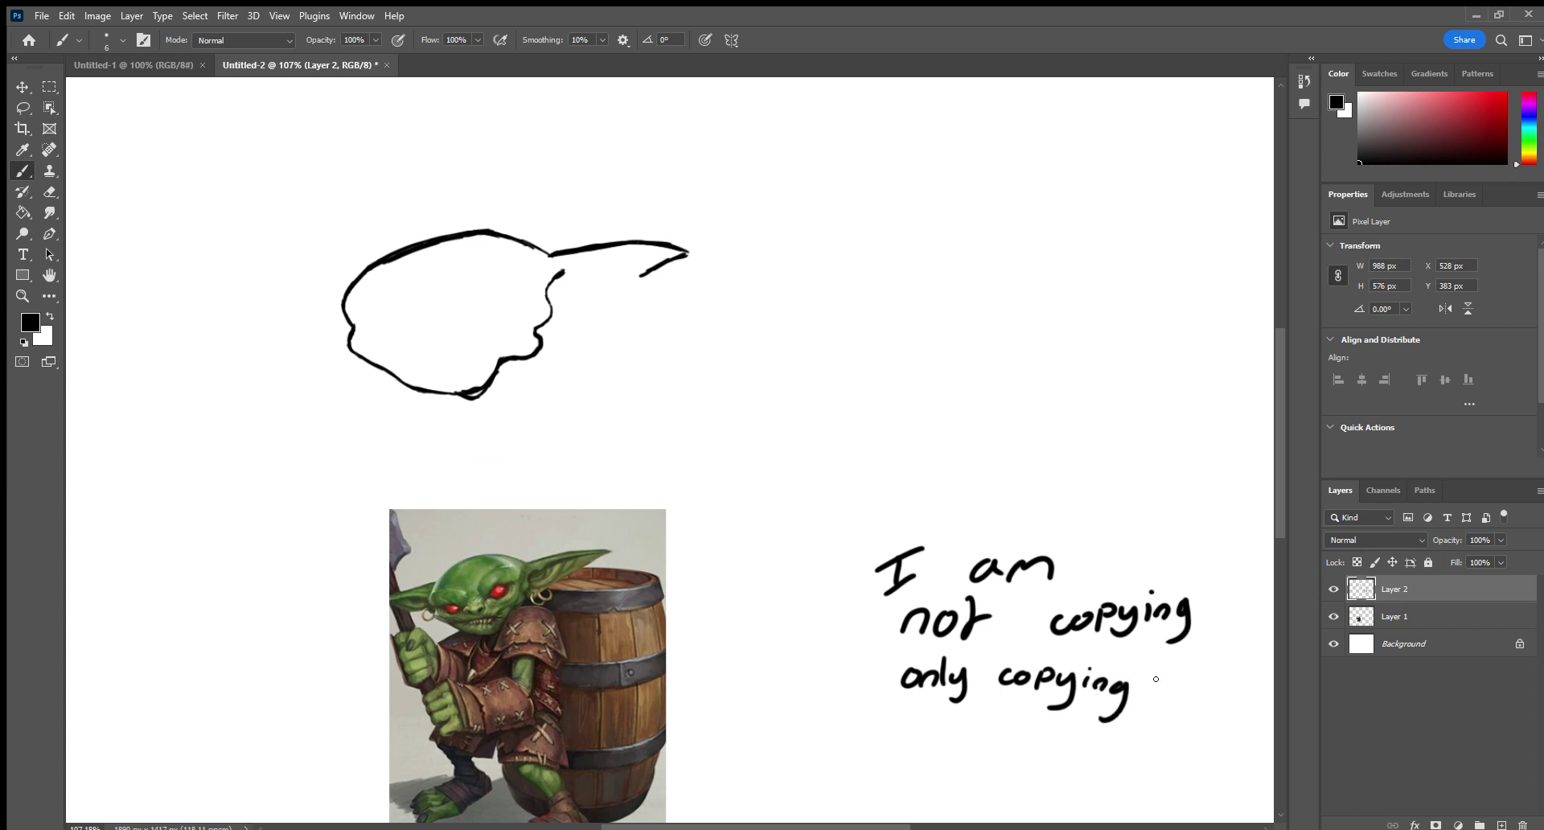
{"action": "mouse_move", "coordinate": [1159, 670]}
{"action": "left_mouse_down"}
{"action": "mouse_move", "coordinate": [1154, 704]}
{"action": "mouse_move", "coordinate": [1167, 683]}
{"action": "left_mouse_up"}
{"action": "mouse_move", "coordinate": [1171, 664]}
{"action": "left_mouse_down"}
{"action": "mouse_move", "coordinate": [1164, 701]}
{"action": "mouse_move", "coordinate": [1182, 702]}
{"action": "left_mouse_up"}
{"action": "left_click_drag", "start_coordinate": [1185, 693], "coordinate": [1201, 700]}
{"action": "mouse_move", "coordinate": [969, 708]}
{"action": "left_mouse_down"}
{"action": "mouse_move", "coordinate": [964, 744]}
{"action": "mouse_move", "coordinate": [981, 743]}
{"action": "left_mouse_up"}
{"action": "left_click_drag", "start_coordinate": [983, 735], "coordinate": [991, 747]}
{"action": "left_click_drag", "start_coordinate": [1012, 732], "coordinate": [1015, 743]}
{"action": "left_click_drag", "start_coordinate": [1033, 711], "coordinate": [1029, 738]}
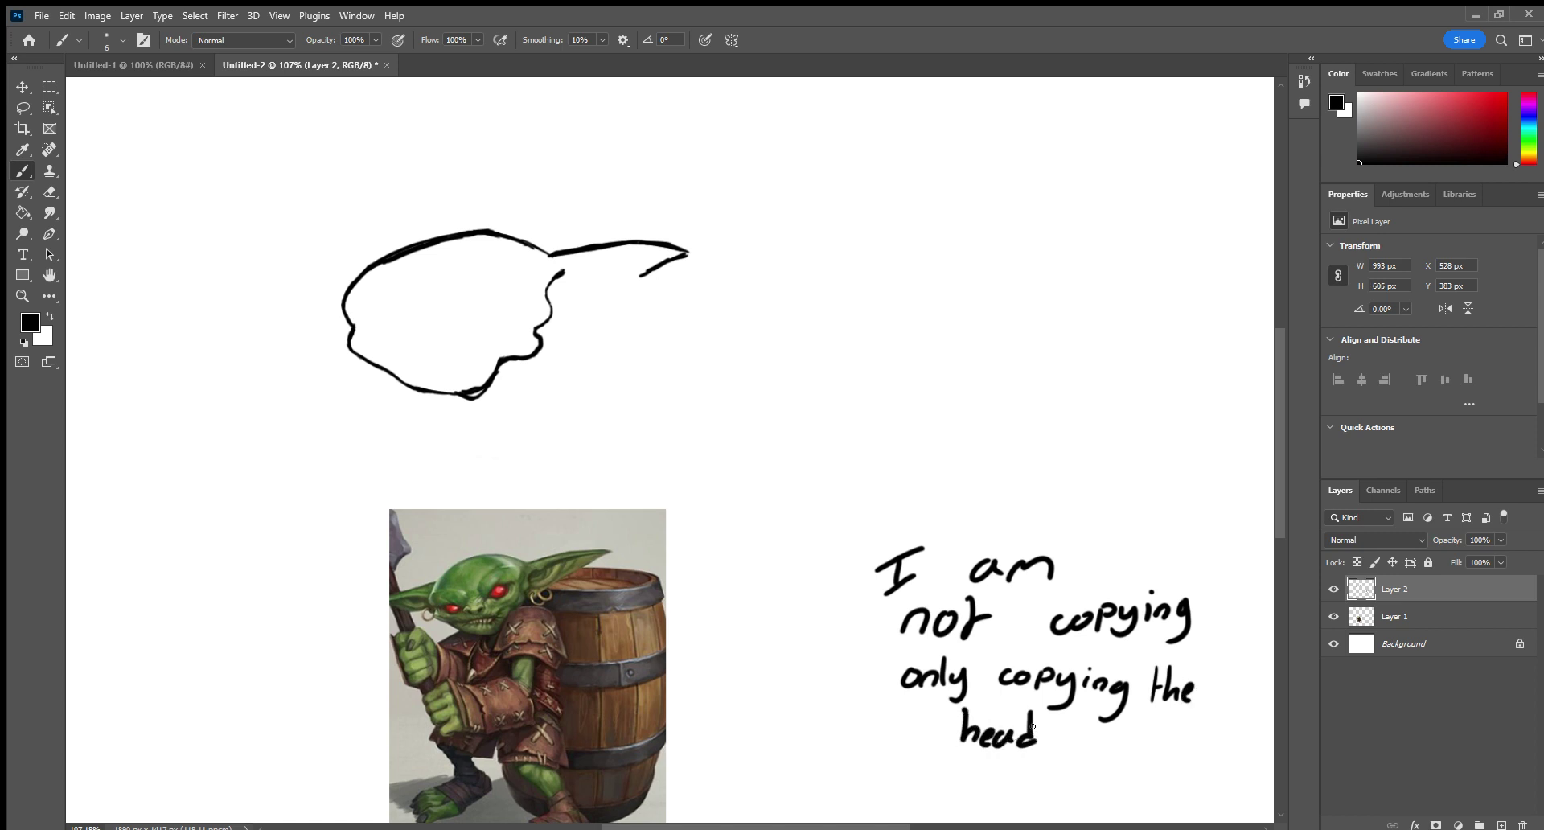
Erase the entire handwritten note beside the reference image.
{"action": "left_click", "coordinate": [50, 191]}
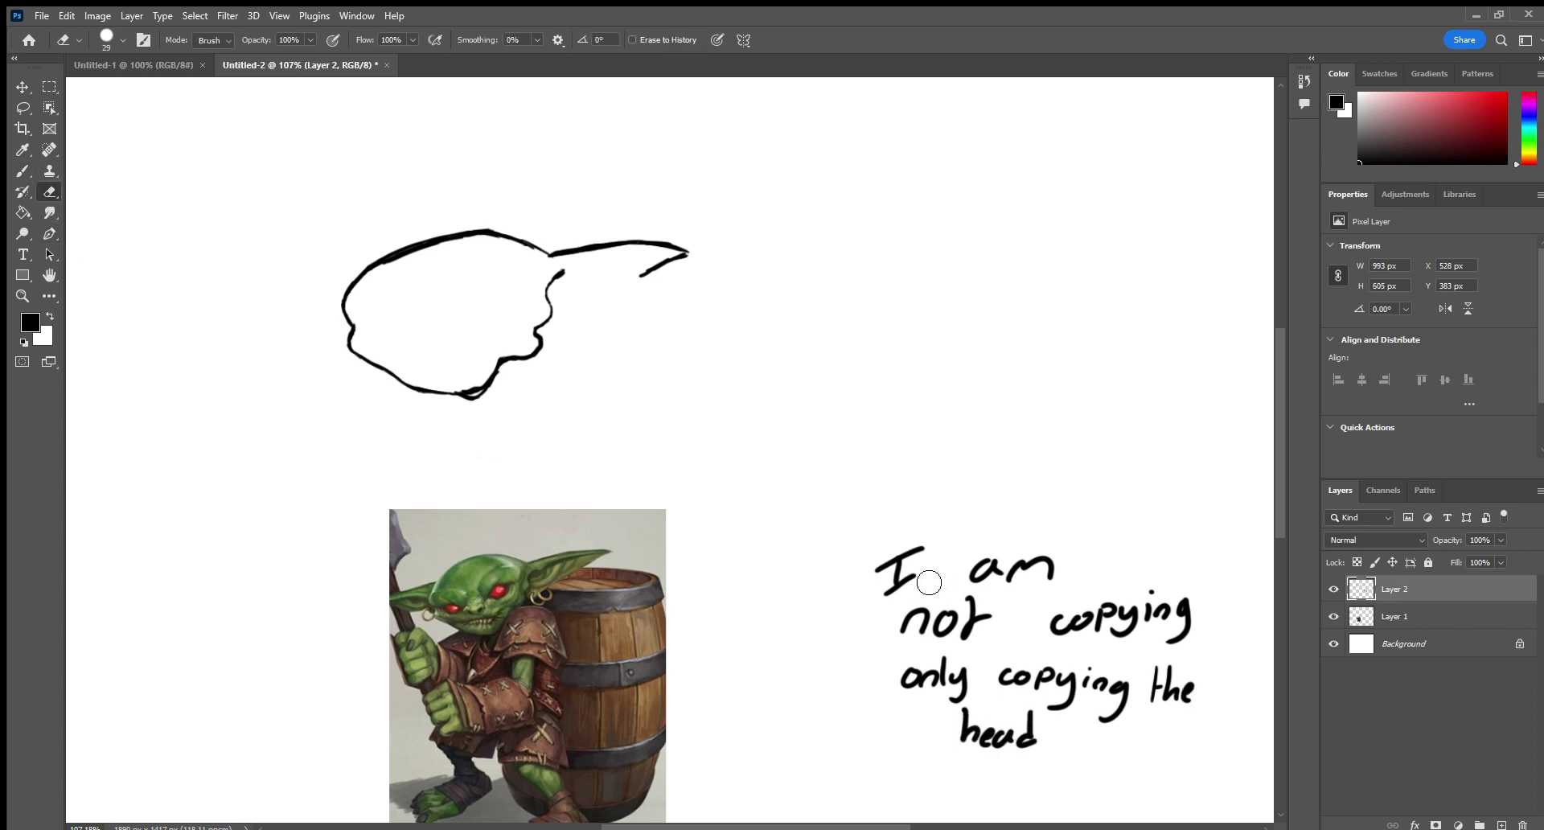
{"action": "mouse_move", "coordinate": [881, 565]}
{"action": "left_mouse_down"}
{"action": "mouse_move", "coordinate": [1040, 541]}
{"action": "mouse_move", "coordinate": [1034, 563]}
{"action": "mouse_move", "coordinate": [1160, 589]}
{"action": "mouse_move", "coordinate": [938, 648]}
{"action": "mouse_move", "coordinate": [1287, 681]}
{"action": "mouse_move", "coordinate": [938, 683]}
{"action": "mouse_move", "coordinate": [1141, 713]}
{"action": "mouse_move", "coordinate": [927, 734]}
{"action": "mouse_move", "coordinate": [1161, 759]}
{"action": "left_mouse_up"}
Extend the lower edge of the right ear with the brush until it meets the head.
{"action": "left_click", "coordinate": [24, 192]}
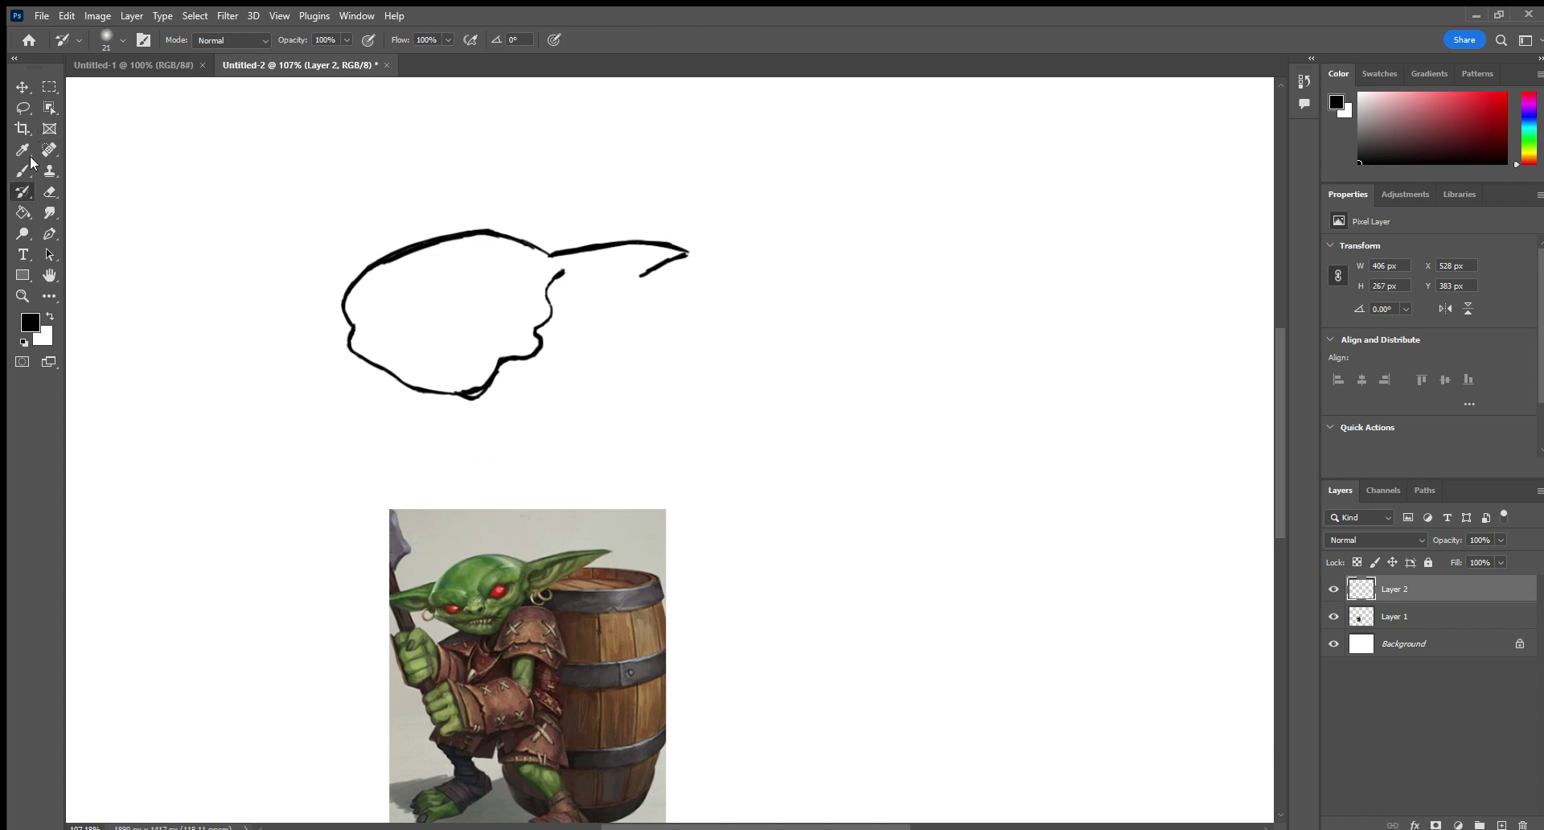
{"action": "key", "text": "b"}
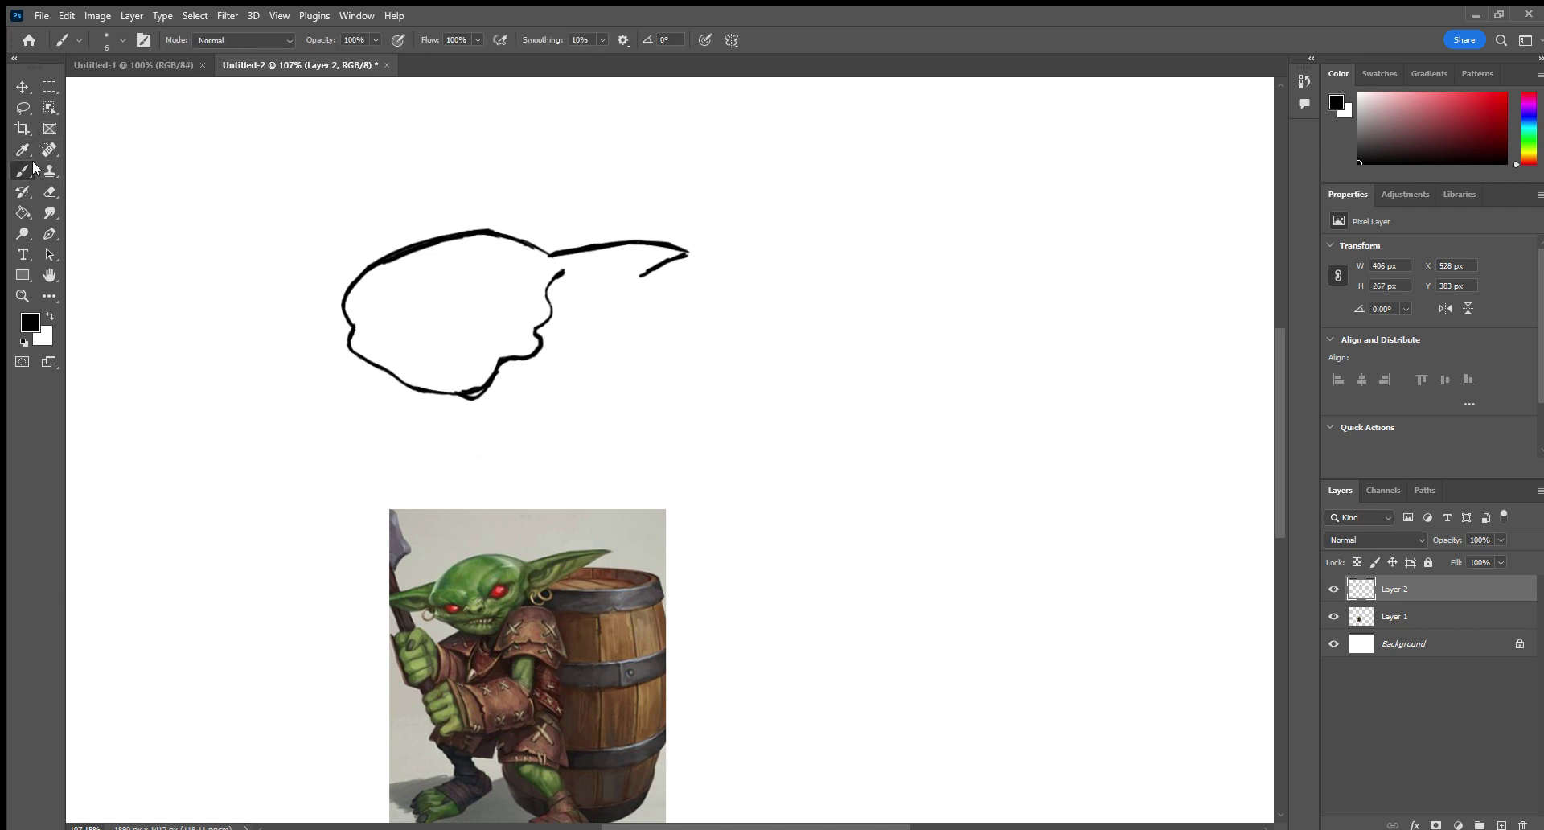
{"action": "mouse_move", "coordinate": [635, 277]}
{"action": "left_mouse_down"}
{"action": "mouse_move", "coordinate": [552, 316]}
{"action": "mouse_move", "coordinate": [590, 295]}
{"action": "left_mouse_up"}
Erase the cheek and jaw lines on the right side of the head, keeping the ear's outer edges.
{"action": "left_click", "coordinate": [50, 191]}
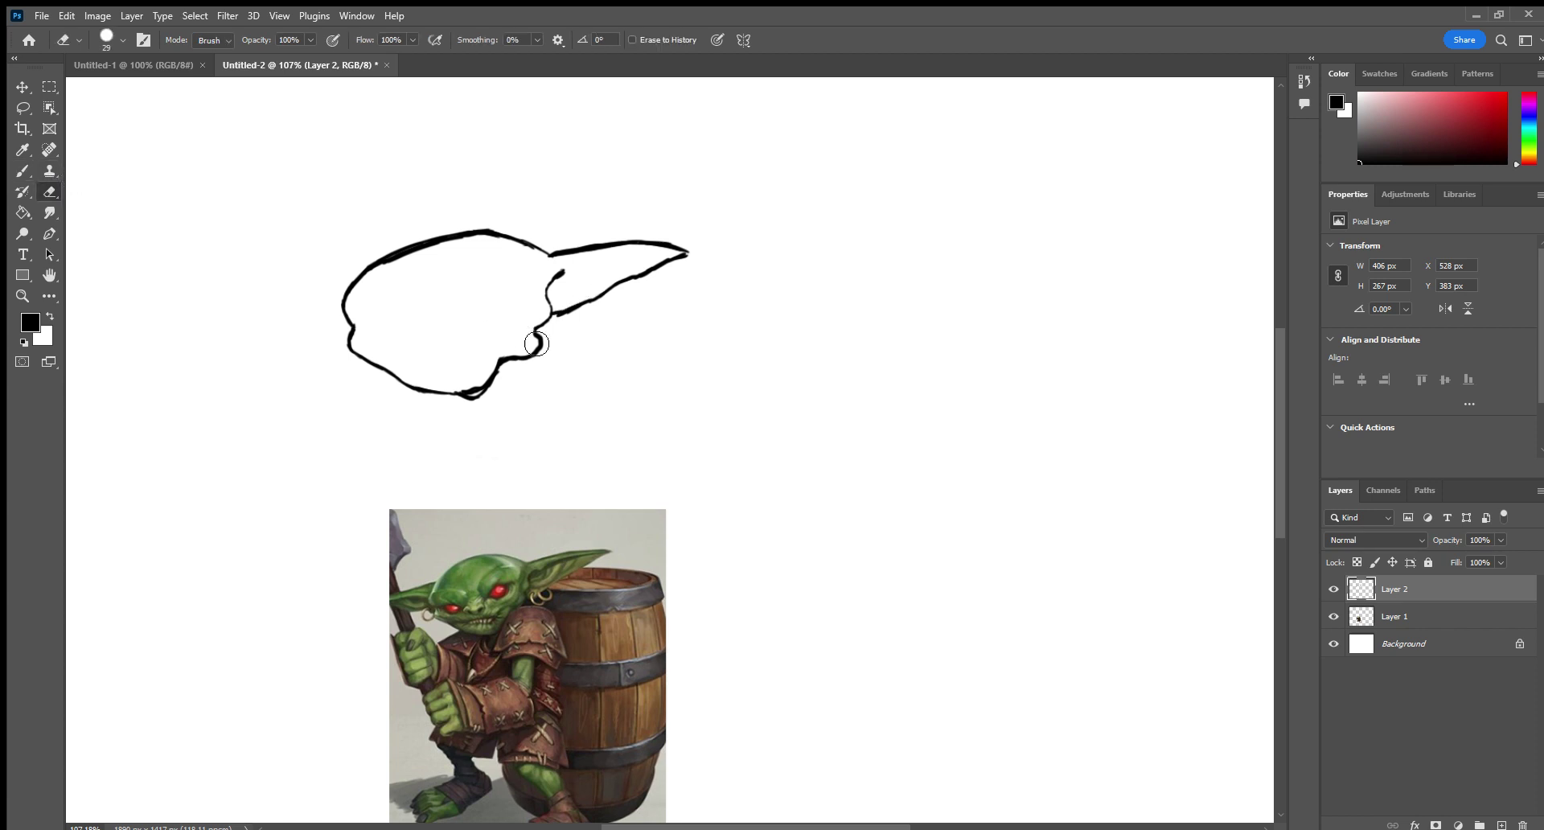
{"action": "left_click_drag", "start_coordinate": [533, 356], "coordinate": [579, 252]}
{"action": "mouse_move", "coordinate": [510, 306]}
{"action": "left_mouse_down"}
{"action": "mouse_move", "coordinate": [524, 358]}
{"action": "mouse_move", "coordinate": [455, 391]}
{"action": "left_mouse_up"}
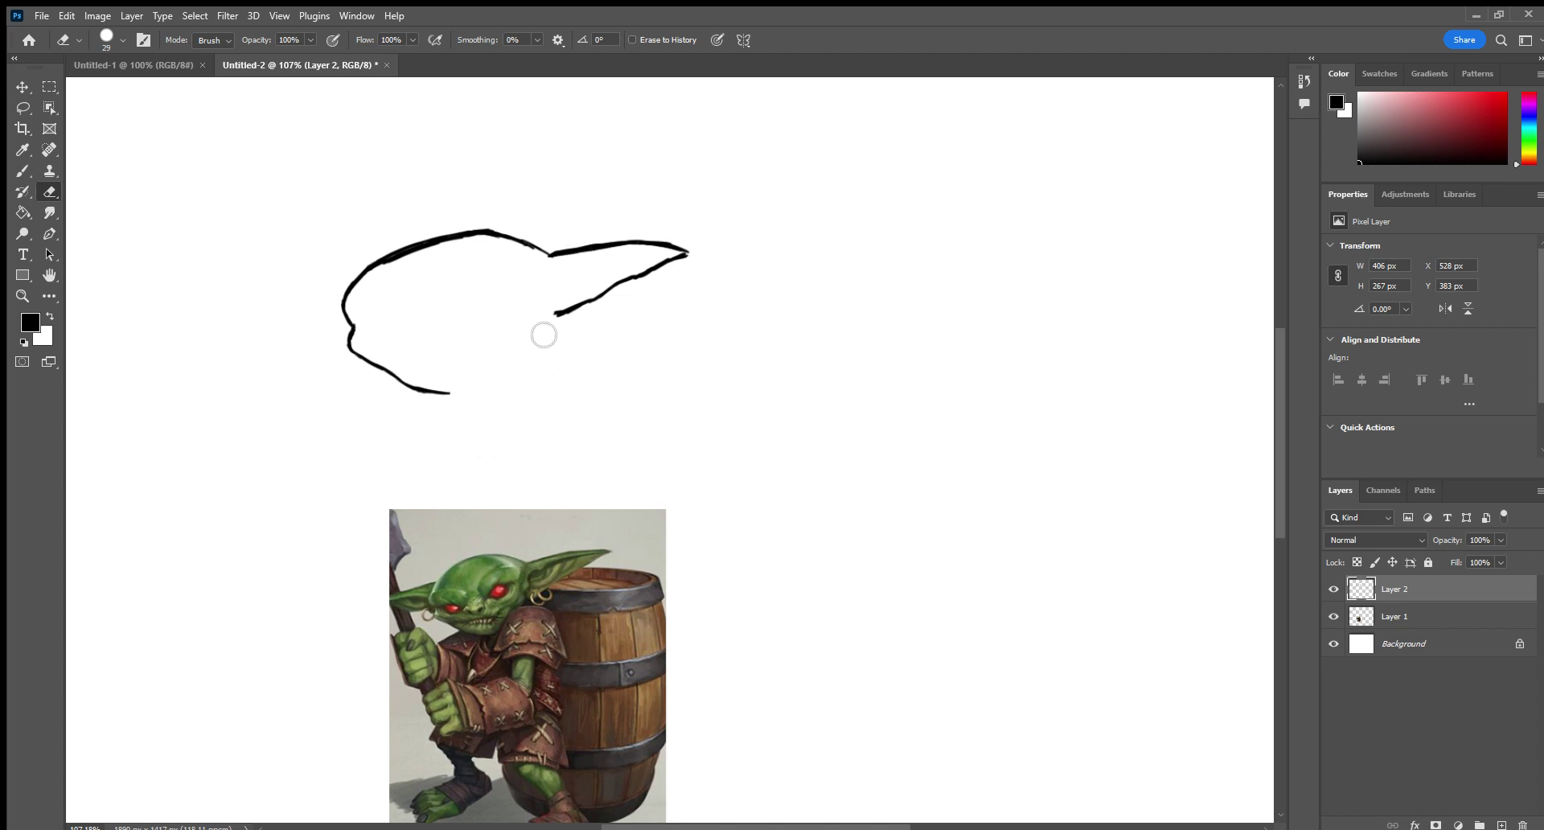
Redraw the jaw and cheek as a smooth curve up to the ear, and add the inner ear fold lines.
{"action": "left_click", "coordinate": [24, 170]}
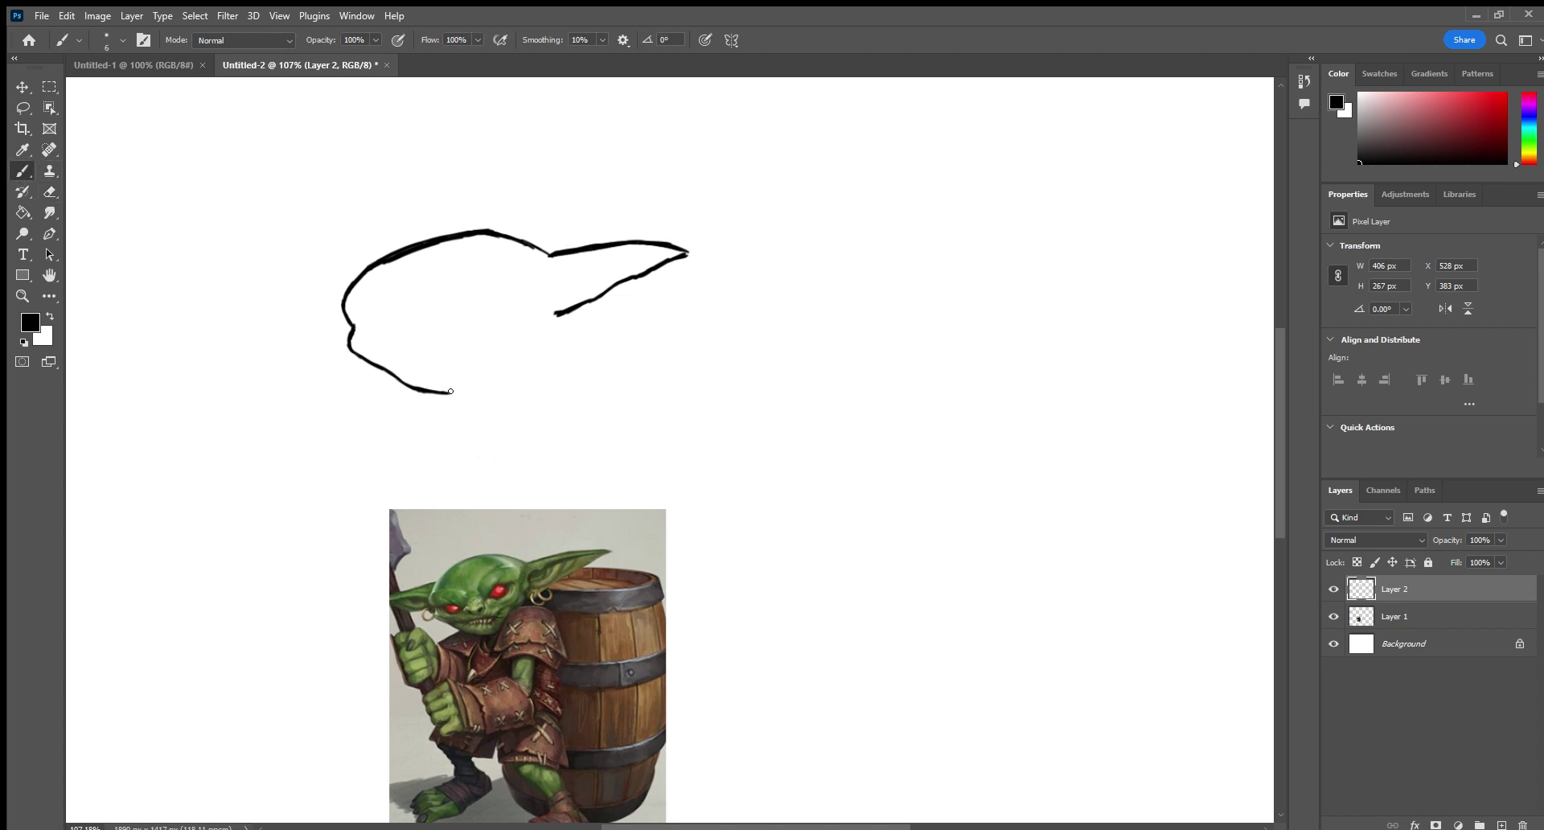
{"action": "mouse_move", "coordinate": [451, 391]}
{"action": "left_mouse_down"}
{"action": "mouse_move", "coordinate": [506, 376]}
{"action": "mouse_move", "coordinate": [556, 311]}
{"action": "mouse_move", "coordinate": [531, 330]}
{"action": "mouse_move", "coordinate": [563, 259]}
{"action": "mouse_move", "coordinate": [585, 263]}
{"action": "left_mouse_up"}
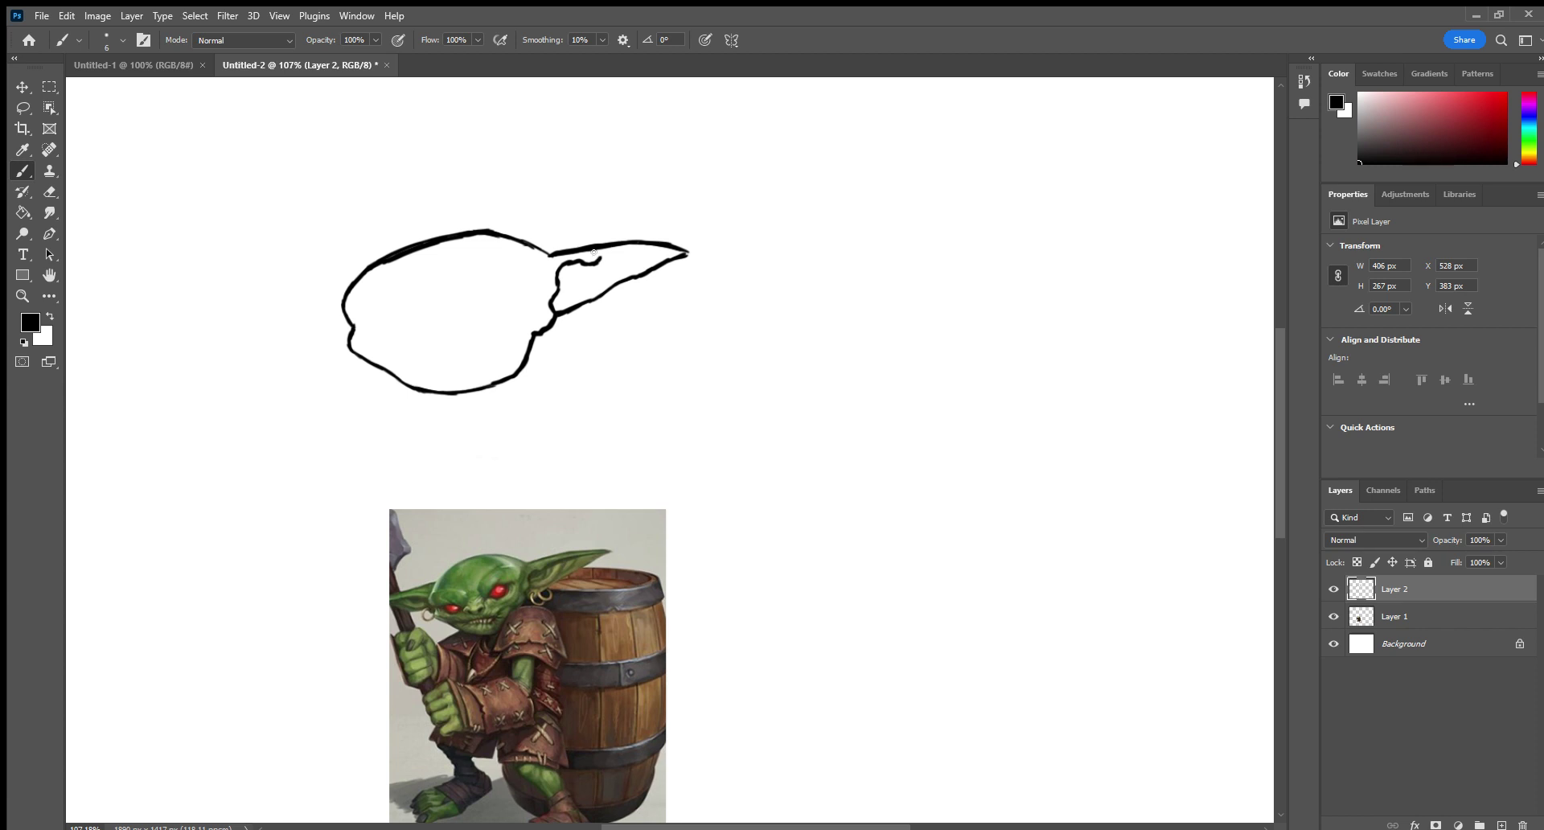
{"action": "left_click_drag", "start_coordinate": [601, 258], "coordinate": [679, 249]}
{"action": "left_click_drag", "start_coordinate": [541, 273], "coordinate": [542, 299]}
Try a few short strokes on the face beside the ear and erase them.
{"action": "left_click_drag", "start_coordinate": [509, 288], "coordinate": [499, 292]}
{"action": "left_click_drag", "start_coordinate": [487, 285], "coordinate": [492, 290]}
{"action": "key", "text": "e"}
{"action": "left_click_drag", "start_coordinate": [503, 299], "coordinate": [518, 298]}
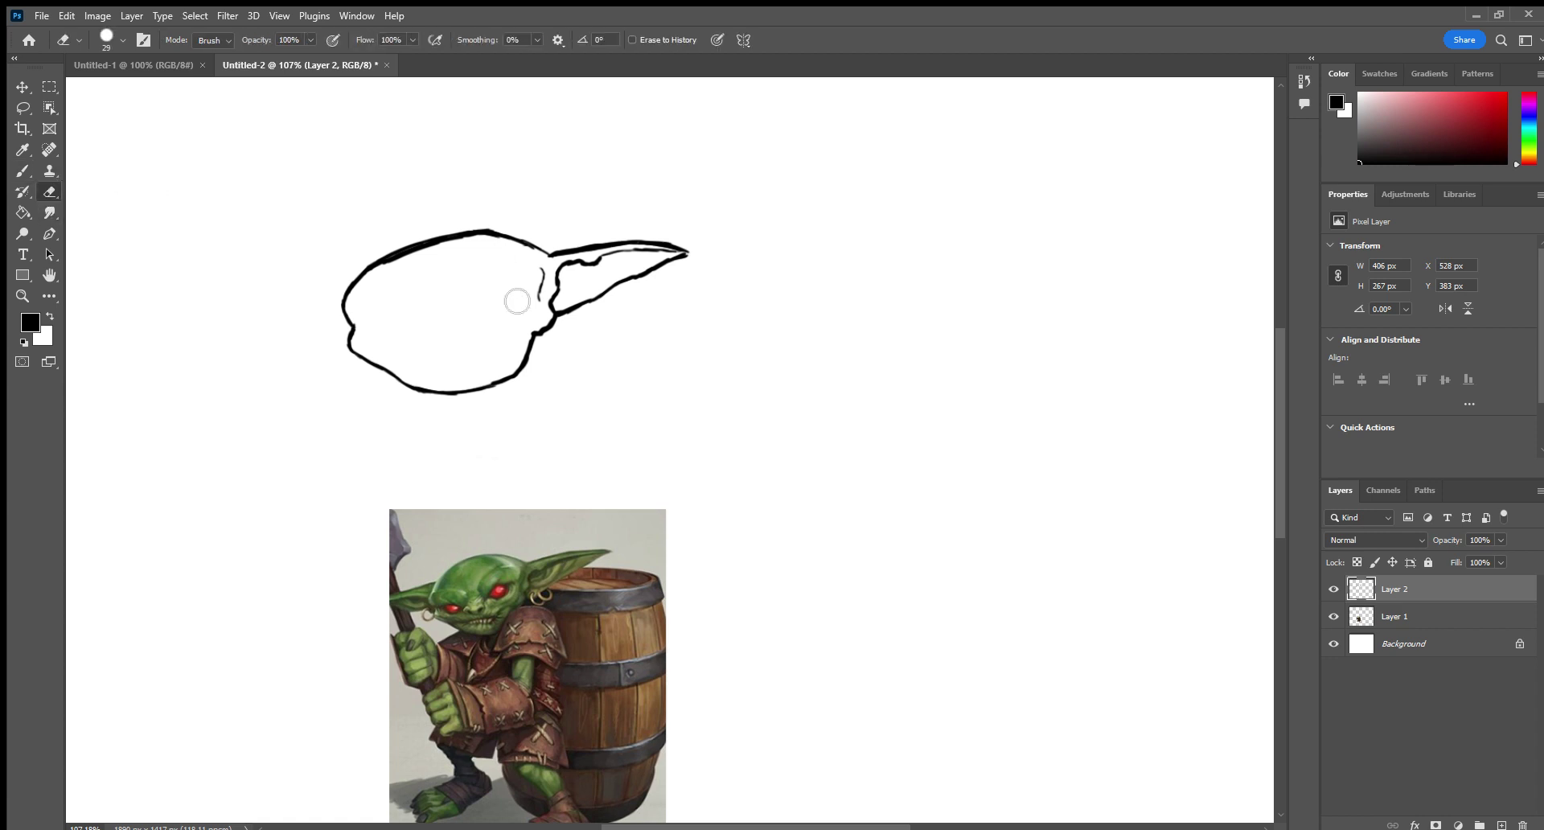
Handwrite "I suck" in black above the head drawing with the brush.
{"action": "key", "text": "b"}
{"action": "left_click_drag", "start_coordinate": [342, 137], "coordinate": [345, 161]}
{"action": "mouse_move", "coordinate": [329, 146]}
{"action": "left_mouse_down"}
{"action": "mouse_move", "coordinate": [359, 133]}
{"action": "mouse_move", "coordinate": [363, 155]}
{"action": "left_mouse_up"}
{"action": "left_click_drag", "start_coordinate": [422, 123], "coordinate": [407, 150]}
{"action": "mouse_move", "coordinate": [420, 129]}
{"action": "left_mouse_down"}
{"action": "mouse_move", "coordinate": [466, 114]}
{"action": "mouse_move", "coordinate": [465, 150]}
{"action": "left_mouse_up"}
{"action": "left_click_drag", "start_coordinate": [489, 123], "coordinate": [492, 145]}
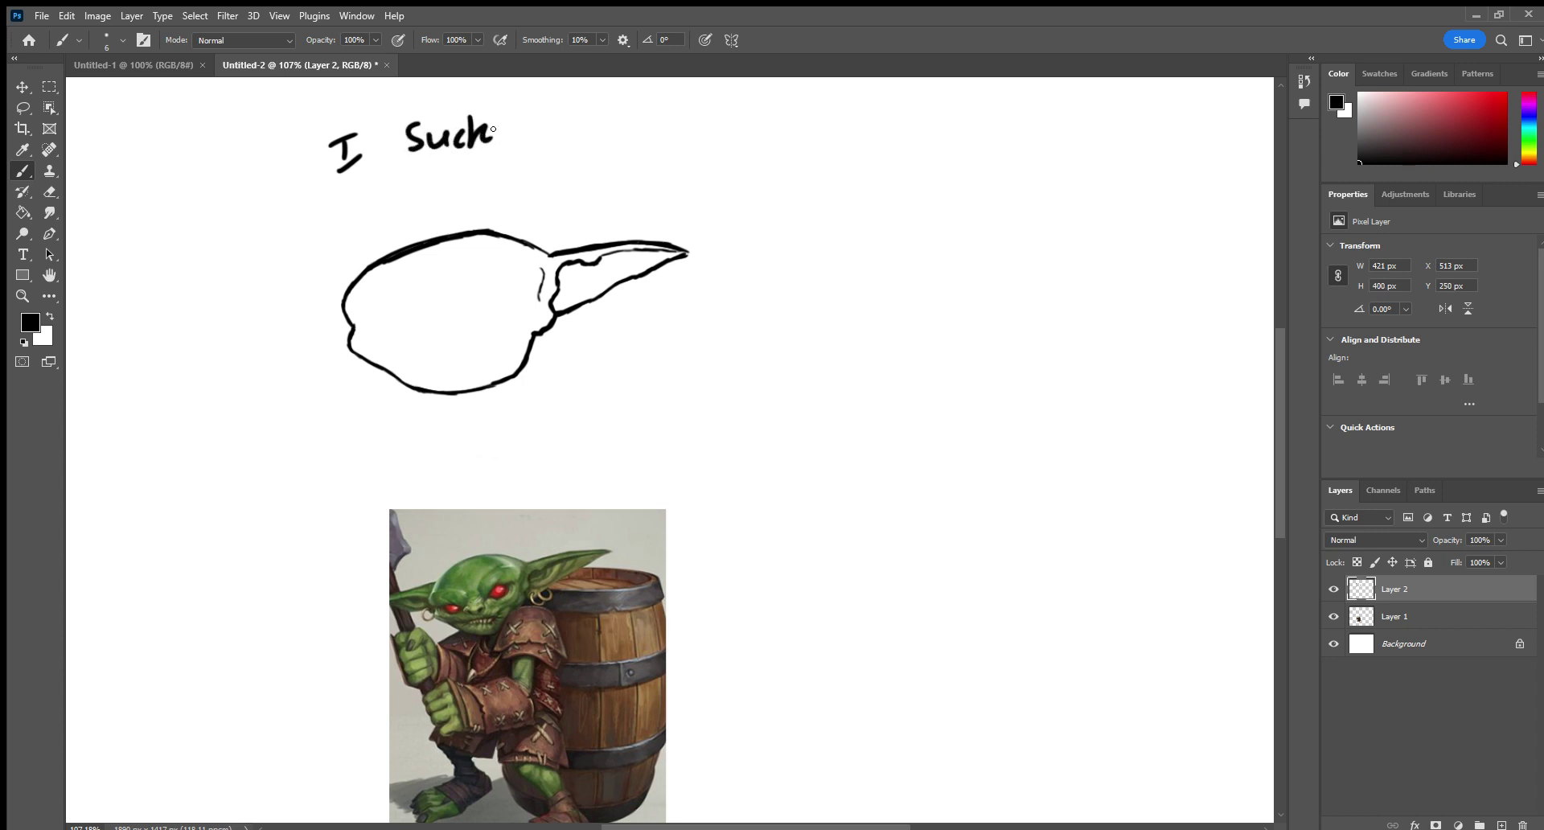
Handwrite "at drawing" on a second line and add a small sad face above it.
{"action": "mouse_move", "coordinate": [404, 177]}
{"action": "left_mouse_down"}
{"action": "mouse_move", "coordinate": [395, 193]}
{"action": "mouse_move", "coordinate": [411, 182]}
{"action": "left_mouse_up"}
{"action": "mouse_move", "coordinate": [417, 170]}
{"action": "left_mouse_down"}
{"action": "mouse_move", "coordinate": [425, 196]}
{"action": "mouse_move", "coordinate": [435, 175]}
{"action": "mouse_move", "coordinate": [500, 192]}
{"action": "mouse_move", "coordinate": [540, 180]}
{"action": "left_mouse_up"}
{"action": "mouse_move", "coordinate": [541, 167]}
{"action": "left_mouse_down"}
{"action": "mouse_move", "coordinate": [575, 161]}
{"action": "mouse_move", "coordinate": [588, 177]}
{"action": "left_mouse_up"}
{"action": "left_click", "coordinate": [586, 160]}
{"action": "left_click", "coordinate": [585, 171]}
{"action": "left_click", "coordinate": [589, 148]}
{"action": "left_click_drag", "start_coordinate": [597, 170], "coordinate": [621, 166]}
{"action": "left_click_drag", "start_coordinate": [640, 146], "coordinate": [626, 190]}
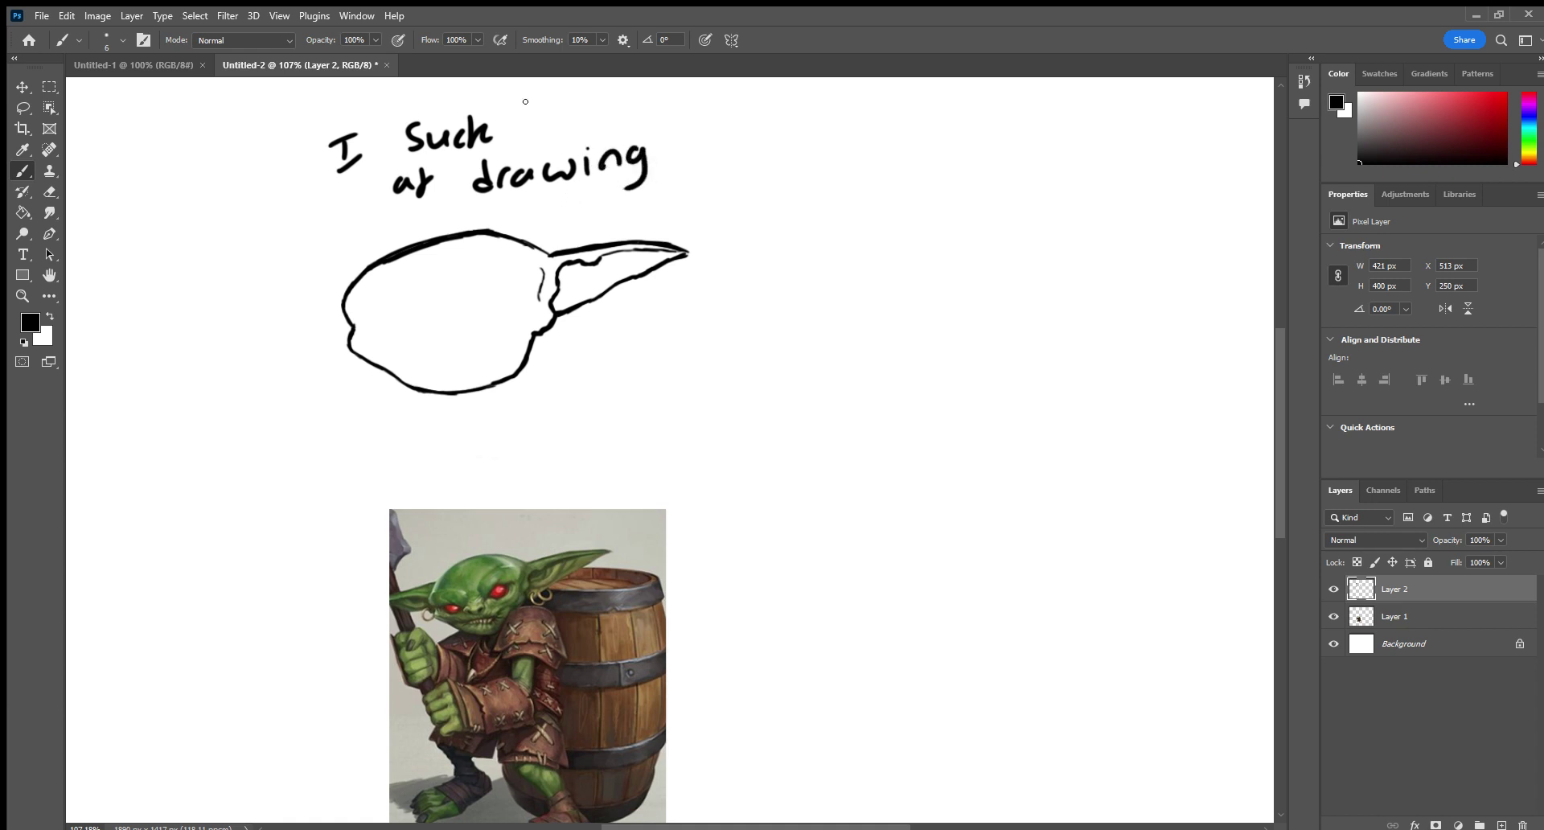
{"action": "left_click_drag", "start_coordinate": [543, 125], "coordinate": [568, 123]}
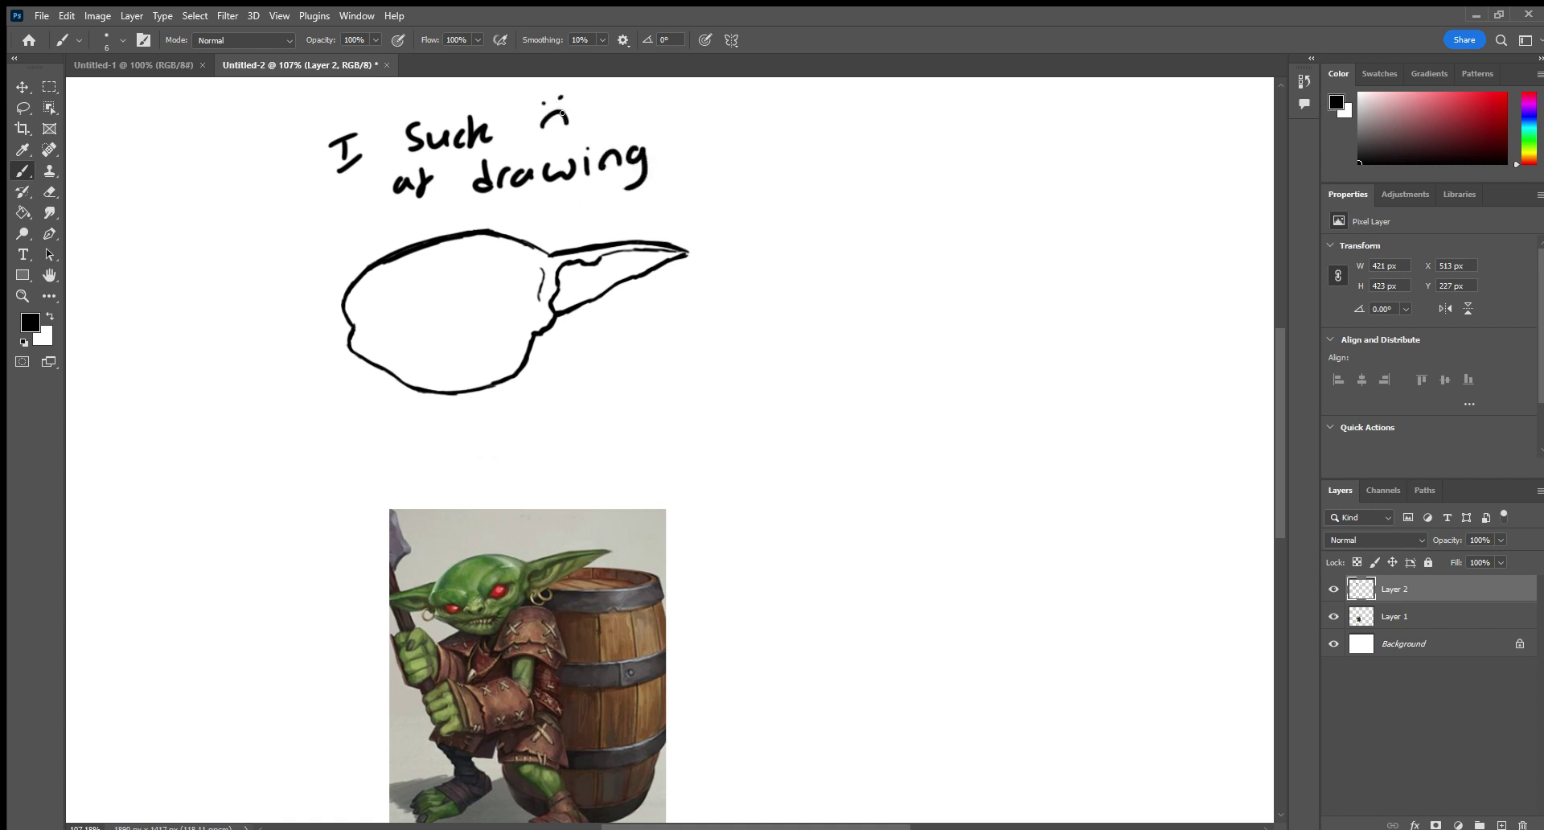
Erase the handwritten "I suck at drawing" and the sad face, and draw a small ear-base curve on the head's left edge.
{"action": "left_click", "coordinate": [50, 191]}
{"action": "mouse_move", "coordinate": [342, 169]}
{"action": "left_mouse_down"}
{"action": "mouse_move", "coordinate": [362, 129]}
{"action": "mouse_move", "coordinate": [340, 146]}
{"action": "mouse_move", "coordinate": [330, 196]}
{"action": "left_mouse_up"}
{"action": "mouse_move", "coordinate": [406, 131]}
{"action": "left_mouse_down"}
{"action": "mouse_move", "coordinate": [471, 137]}
{"action": "mouse_move", "coordinate": [625, 104]}
{"action": "mouse_move", "coordinate": [595, 203]}
{"action": "mouse_move", "coordinate": [586, 166]}
{"action": "mouse_move", "coordinate": [607, 128]}
{"action": "mouse_move", "coordinate": [404, 185]}
{"action": "mouse_move", "coordinate": [438, 187]}
{"action": "left_mouse_up"}
{"action": "left_click", "coordinate": [22, 171]}
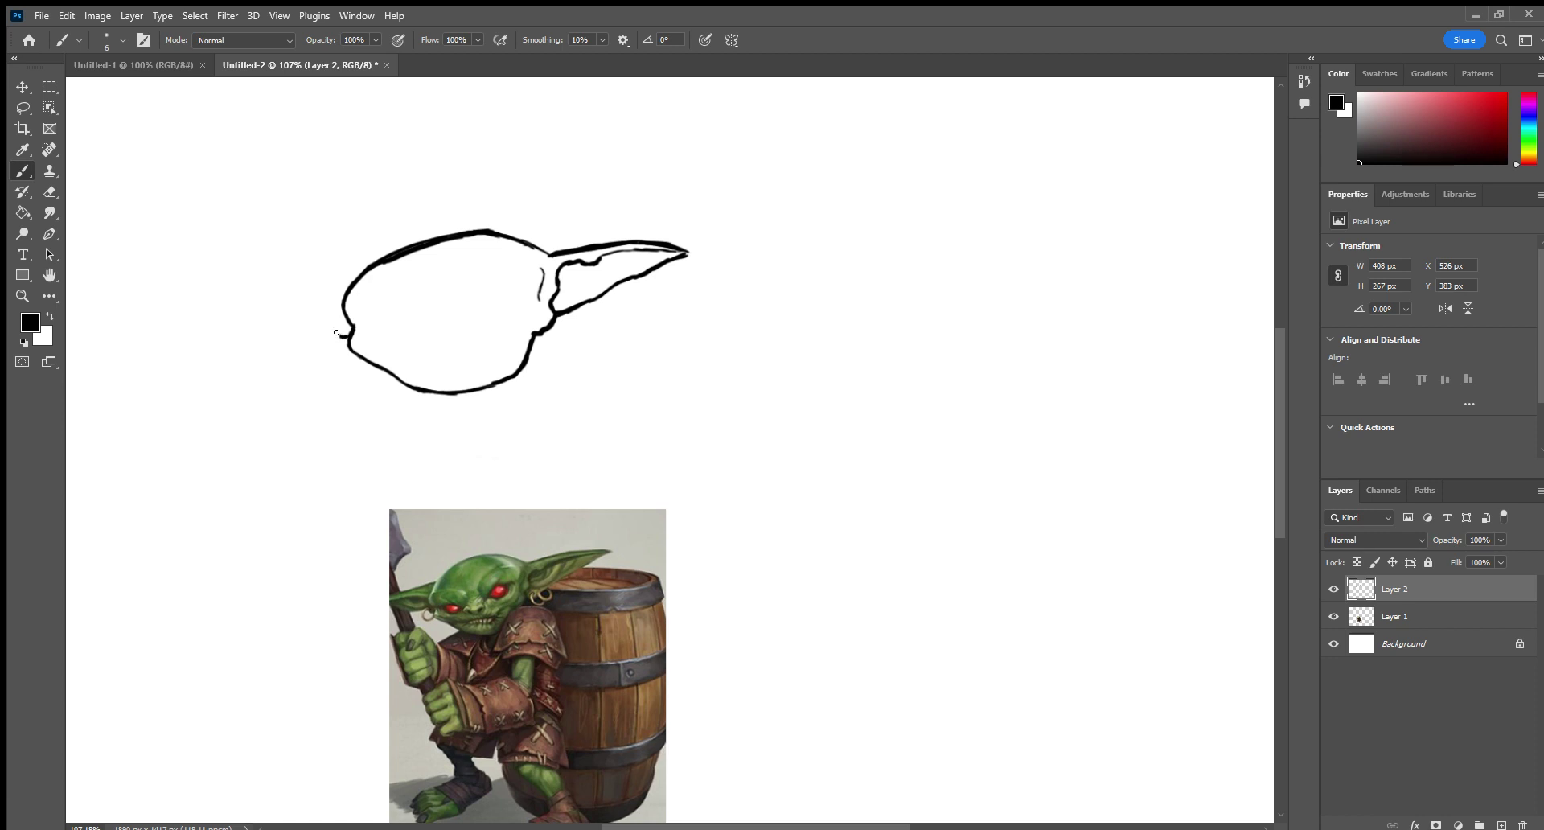
{"action": "left_click_drag", "start_coordinate": [334, 329], "coordinate": [344, 333]}
Handwrite "well I can say I am not too bad :D" as a slanted note above the left side of the head.
{"action": "mouse_move", "coordinate": [225, 137]}
{"action": "left_mouse_down"}
{"action": "mouse_move", "coordinate": [254, 121]}
{"action": "mouse_move", "coordinate": [255, 94]}
{"action": "left_mouse_up"}
{"action": "left_click_drag", "start_coordinate": [250, 122], "coordinate": [263, 97]}
{"action": "left_click_drag", "start_coordinate": [229, 169], "coordinate": [229, 186]}
{"action": "left_click_drag", "start_coordinate": [245, 179], "coordinate": [247, 191]}
{"action": "mouse_move", "coordinate": [272, 135]}
{"action": "left_mouse_down"}
{"action": "mouse_move", "coordinate": [271, 155]}
{"action": "mouse_move", "coordinate": [298, 121]}
{"action": "left_mouse_up"}
{"action": "mouse_move", "coordinate": [259, 190]}
{"action": "left_mouse_down"}
{"action": "mouse_move", "coordinate": [304, 169]}
{"action": "mouse_move", "coordinate": [299, 192]}
{"action": "left_mouse_up"}
{"action": "left_click_drag", "start_coordinate": [299, 137], "coordinate": [320, 145]}
{"action": "mouse_move", "coordinate": [293, 228]}
{"action": "left_mouse_down"}
{"action": "mouse_move", "coordinate": [359, 141]}
{"action": "mouse_move", "coordinate": [343, 211]}
{"action": "mouse_move", "coordinate": [362, 196]}
{"action": "left_mouse_up"}
{"action": "left_click_drag", "start_coordinate": [366, 178], "coordinate": [389, 145]}
{"action": "left_click_drag", "start_coordinate": [385, 165], "coordinate": [405, 119]}
{"action": "left_click_drag", "start_coordinate": [412, 114], "coordinate": [429, 167]}
{"action": "left_click", "coordinate": [426, 141]}
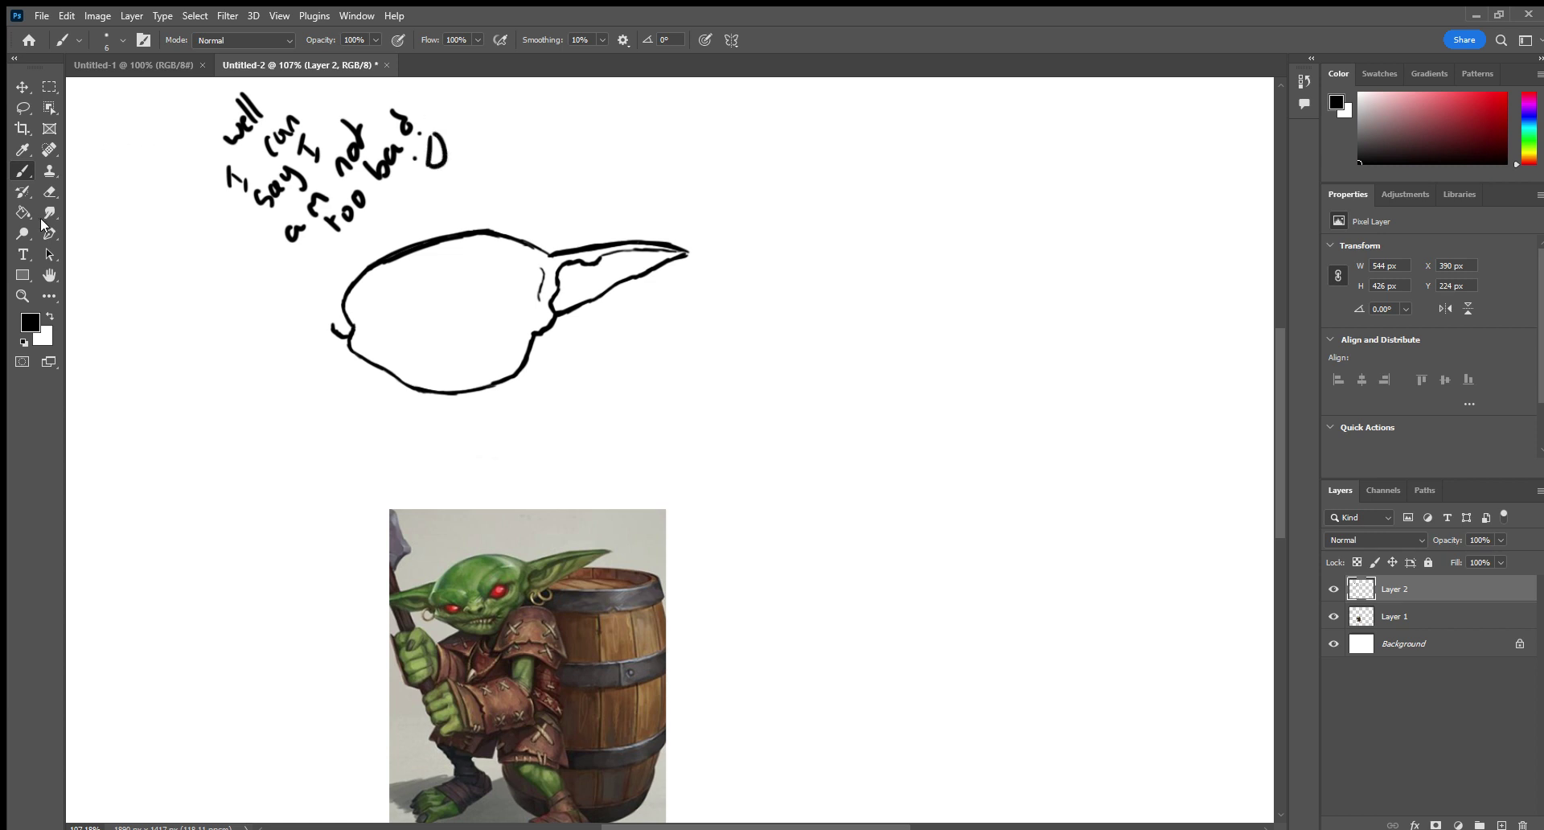
Erase the slanted handwritten note above the head.
{"action": "left_click", "coordinate": [49, 192]}
{"action": "mouse_move", "coordinate": [238, 101]}
{"action": "left_mouse_down"}
{"action": "mouse_move", "coordinate": [200, 200]}
{"action": "mouse_move", "coordinate": [317, 110]}
{"action": "left_mouse_up"}
{"action": "mouse_move", "coordinate": [224, 257]}
{"action": "left_mouse_down"}
{"action": "mouse_move", "coordinate": [415, 110]}
{"action": "mouse_move", "coordinate": [420, 136]}
{"action": "mouse_move", "coordinate": [453, 122]}
{"action": "mouse_move", "coordinate": [412, 194]}
{"action": "mouse_move", "coordinate": [451, 152]}
{"action": "left_mouse_up"}
Draw the pointed ear on the left side of the head, trimming its overlong tip.
{"action": "left_click", "coordinate": [22, 173]}
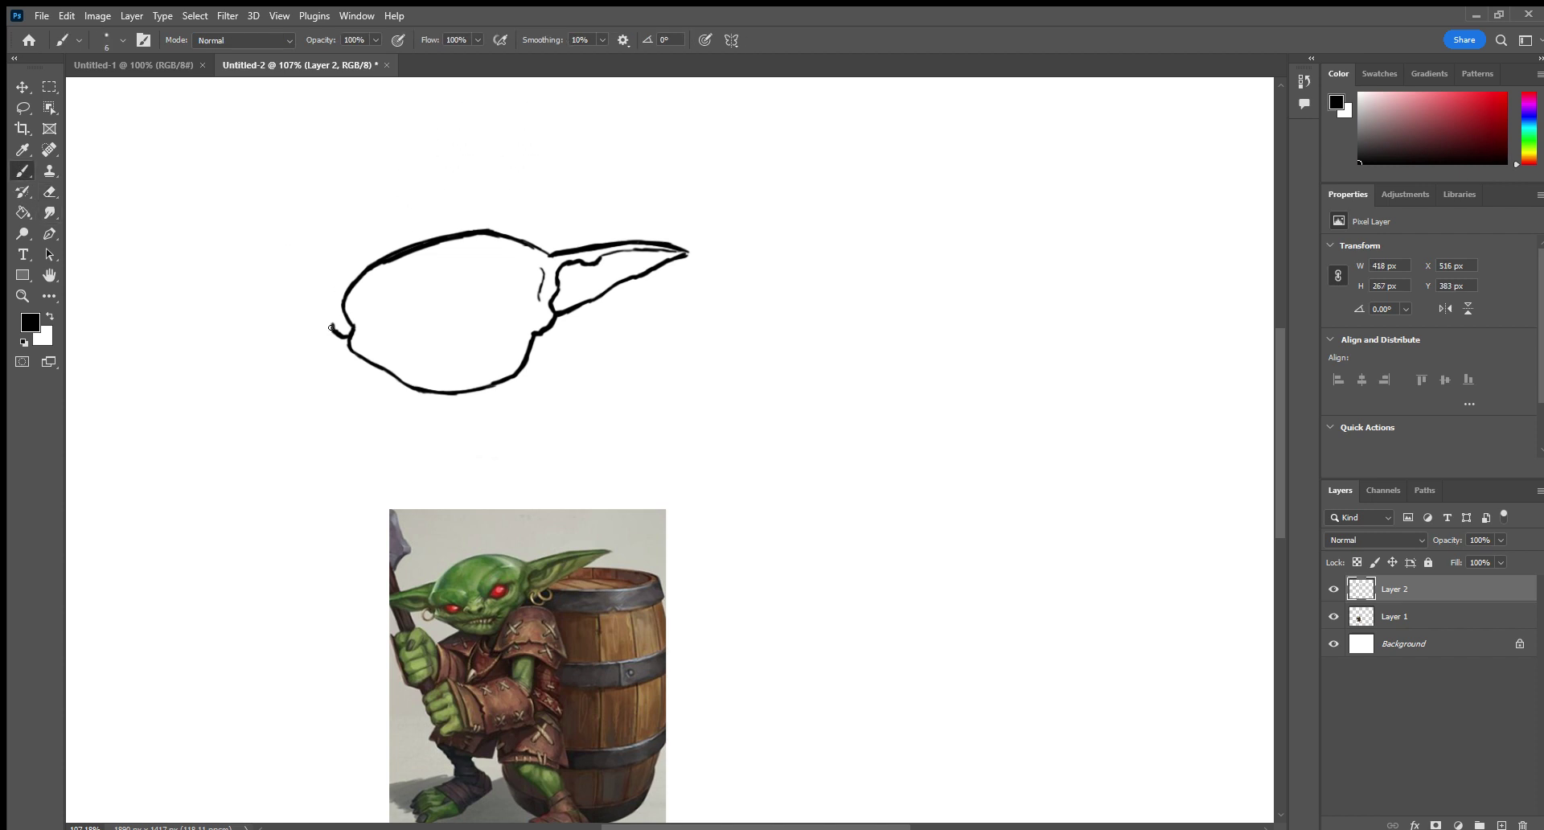
{"action": "left_click_drag", "start_coordinate": [331, 327], "coordinate": [342, 333]}
{"action": "left_click_drag", "start_coordinate": [327, 323], "coordinate": [246, 289]}
{"action": "left_click", "coordinate": [49, 191]}
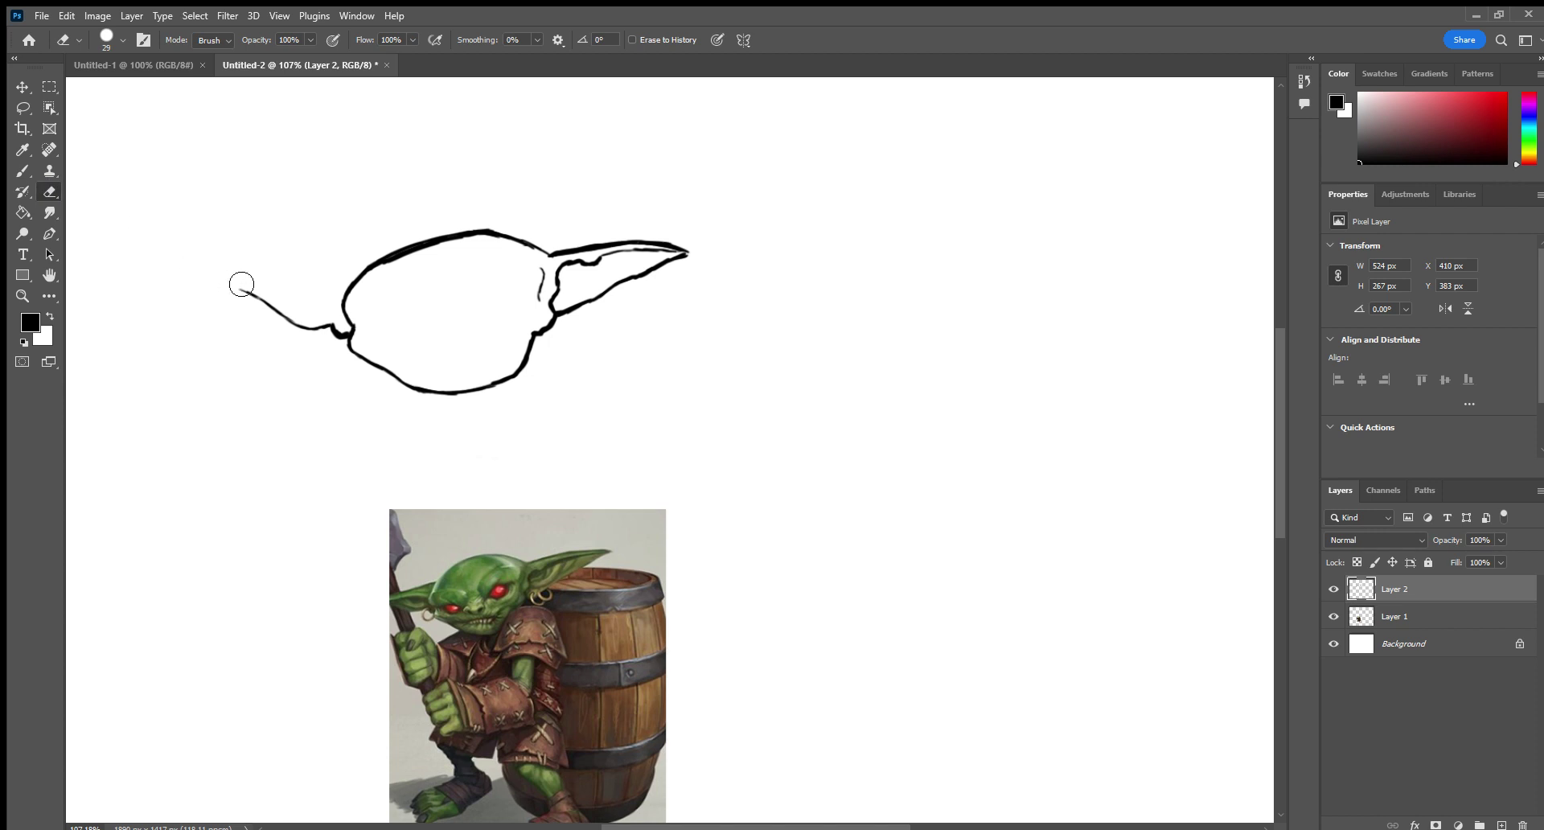
{"action": "left_click_drag", "start_coordinate": [241, 286], "coordinate": [218, 267]}
{"action": "left_click", "coordinate": [23, 170]}
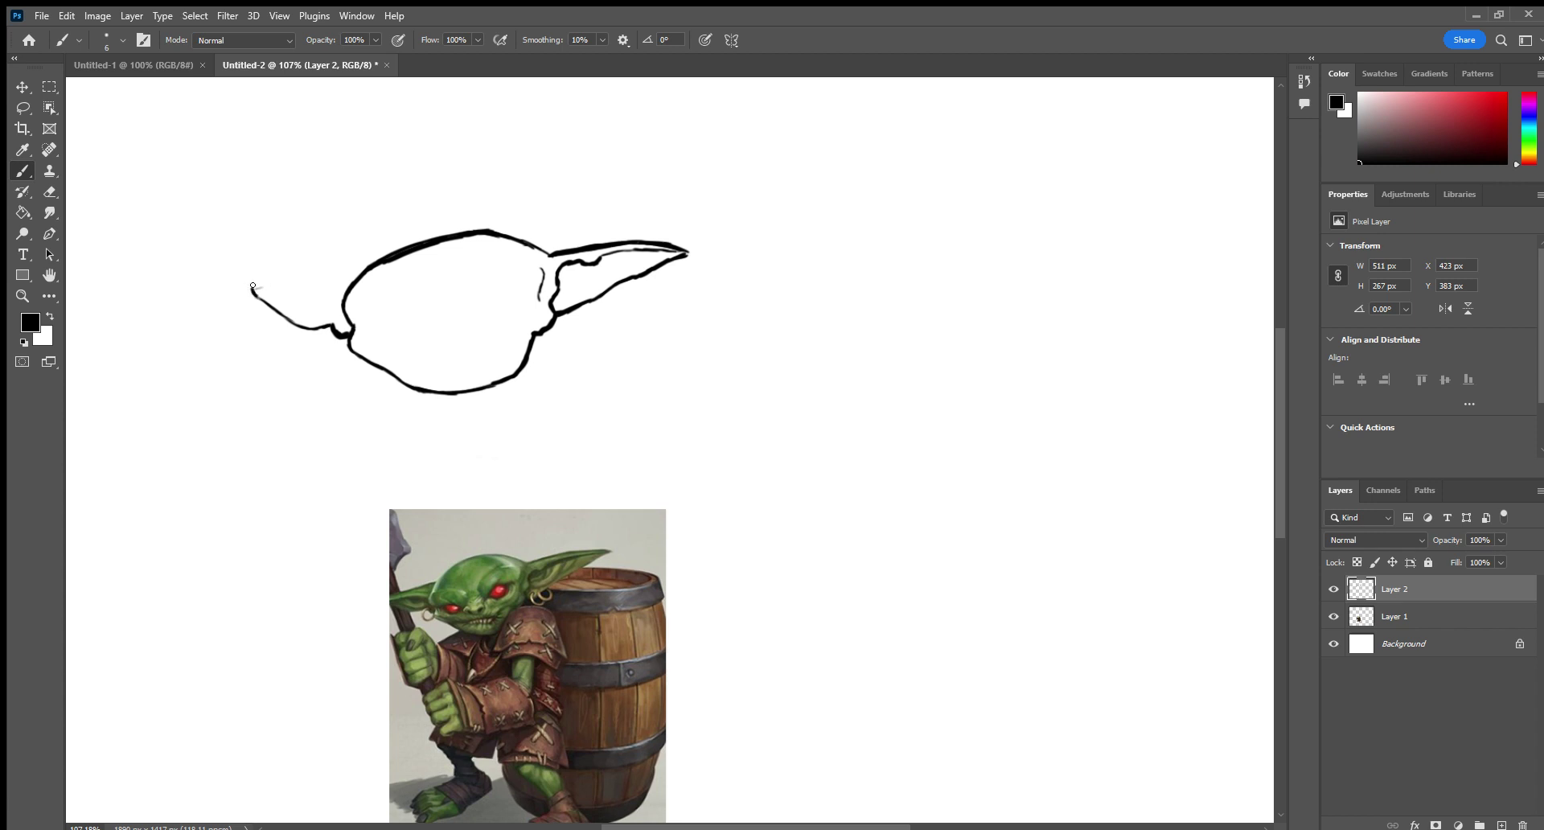
{"action": "mouse_move", "coordinate": [259, 282]}
{"action": "left_mouse_down"}
{"action": "mouse_move", "coordinate": [305, 267]}
{"action": "mouse_move", "coordinate": [267, 279]}
{"action": "mouse_move", "coordinate": [331, 269]}
{"action": "mouse_move", "coordinate": [260, 284]}
{"action": "mouse_move", "coordinate": [272, 271]}
{"action": "mouse_move", "coordinate": [333, 302]}
{"action": "mouse_move", "coordinate": [254, 290]}
{"action": "left_mouse_up"}
Handwrite "the gremlings ?" above the head and erase it.
{"action": "mouse_move", "coordinate": [400, 135]}
{"action": "left_mouse_down"}
{"action": "mouse_move", "coordinate": [396, 170]}
{"action": "mouse_move", "coordinate": [410, 149]}
{"action": "left_mouse_up"}
{"action": "mouse_move", "coordinate": [419, 129]}
{"action": "left_mouse_down"}
{"action": "mouse_move", "coordinate": [432, 162]}
{"action": "mouse_move", "coordinate": [547, 120]}
{"action": "mouse_move", "coordinate": [595, 129]}
{"action": "mouse_move", "coordinate": [625, 97]}
{"action": "mouse_move", "coordinate": [658, 138]}
{"action": "mouse_move", "coordinate": [686, 113]}
{"action": "mouse_move", "coordinate": [668, 137]}
{"action": "mouse_move", "coordinate": [680, 145]}
{"action": "mouse_move", "coordinate": [681, 122]}
{"action": "mouse_move", "coordinate": [653, 143]}
{"action": "left_mouse_up"}
{"action": "left_click", "coordinate": [50, 191]}
{"action": "left_click", "coordinate": [23, 171]}
{"action": "mouse_move", "coordinate": [708, 100]}
{"action": "left_mouse_down"}
{"action": "mouse_move", "coordinate": [690, 119]}
{"action": "mouse_move", "coordinate": [747, 92]}
{"action": "left_mouse_up"}
{"action": "left_click", "coordinate": [744, 127]}
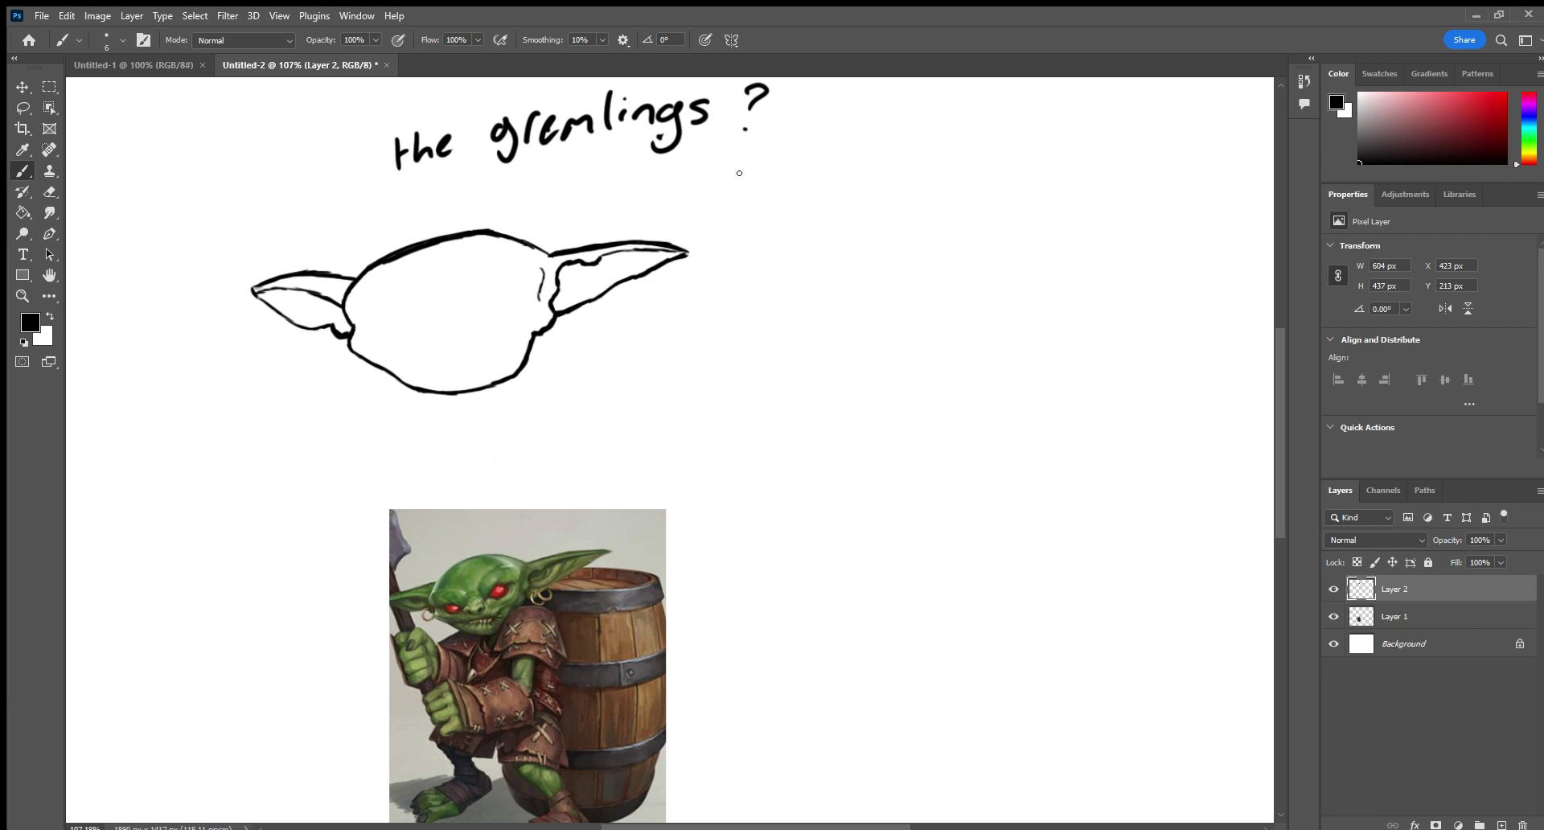
{"action": "mouse_move", "coordinate": [739, 152]}
{"action": "left_mouse_down"}
{"action": "mouse_move", "coordinate": [758, 171]}
{"action": "mouse_move", "coordinate": [738, 171]}
{"action": "mouse_move", "coordinate": [748, 196]}
{"action": "mouse_move", "coordinate": [763, 182]}
{"action": "mouse_move", "coordinate": [731, 197]}
{"action": "mouse_move", "coordinate": [757, 165]}
{"action": "mouse_move", "coordinate": [703, 114]}
{"action": "mouse_move", "coordinate": [607, 164]}
{"action": "mouse_move", "coordinate": [546, 142]}
{"action": "mouse_move", "coordinate": [384, 164]}
{"action": "mouse_move", "coordinate": [378, 197]}
{"action": "mouse_move", "coordinate": [636, 129]}
{"action": "left_mouse_up"}
{"action": "key", "text": "e"}
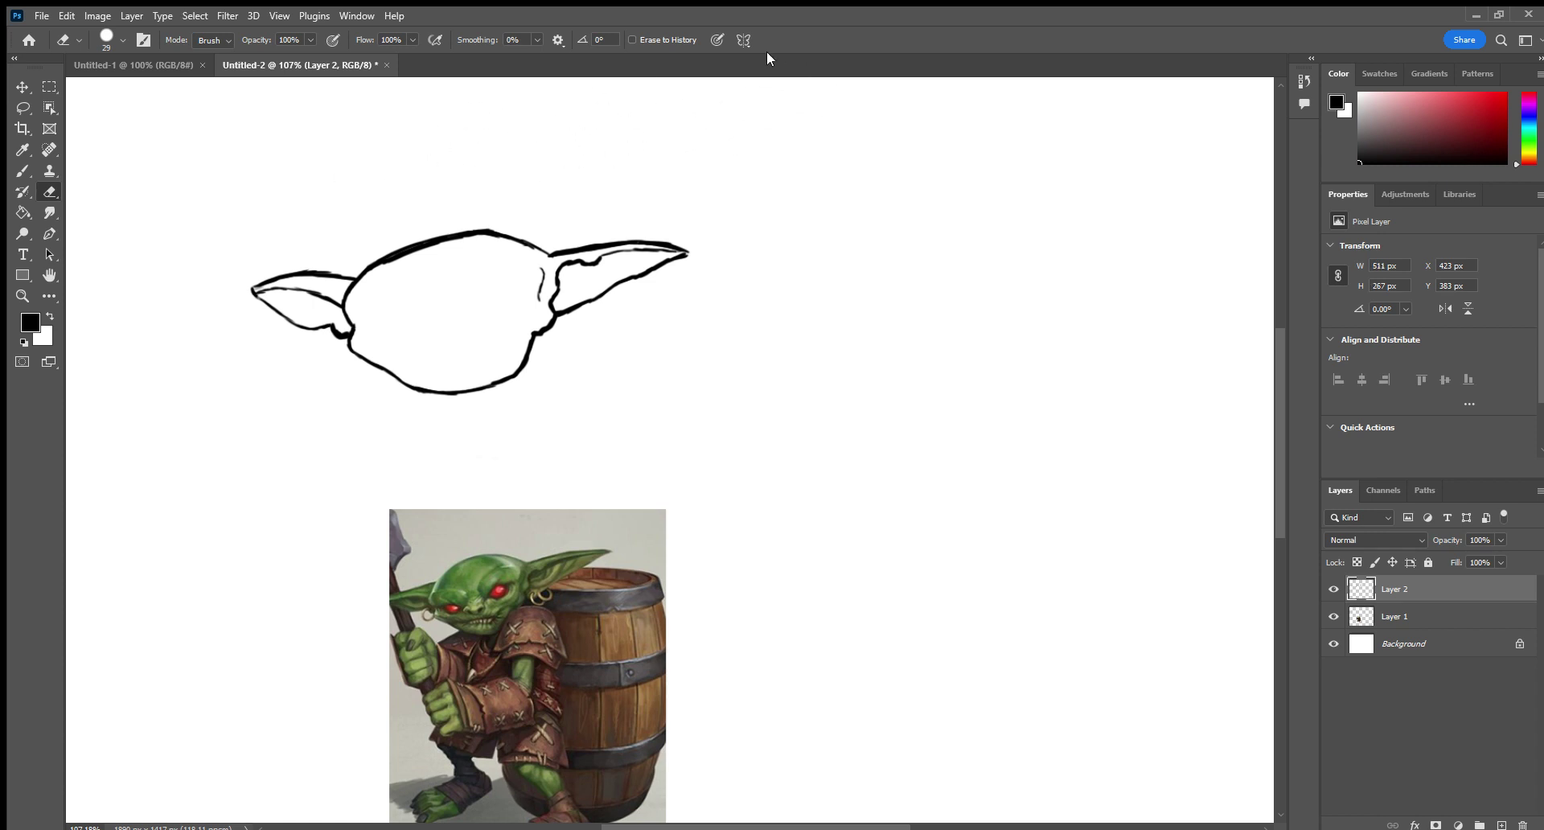
Handwrite "it litterally" in the blank area to the right of the head.
{"action": "left_click", "coordinate": [24, 171]}
{"action": "left_click", "coordinate": [850, 126]}
{"action": "left_click_drag", "start_coordinate": [845, 136], "coordinate": [862, 164]}
{"action": "mouse_move", "coordinate": [858, 145]}
{"action": "left_mouse_down"}
{"action": "mouse_move", "coordinate": [946, 153]}
{"action": "mouse_move", "coordinate": [970, 133]}
{"action": "mouse_move", "coordinate": [968, 164]}
{"action": "left_mouse_up"}
{"action": "left_click", "coordinate": [958, 148]}
{"action": "mouse_move", "coordinate": [990, 122]}
{"action": "left_mouse_down"}
{"action": "mouse_move", "coordinate": [986, 165]}
{"action": "mouse_move", "coordinate": [1004, 135]}
{"action": "left_mouse_up"}
{"action": "mouse_move", "coordinate": [1001, 149]}
{"action": "left_mouse_down"}
{"action": "mouse_move", "coordinate": [1090, 111]}
{"action": "mouse_move", "coordinate": [1086, 152]}
{"action": "left_mouse_up"}
{"action": "left_click_drag", "start_coordinate": [1114, 112], "coordinate": [1084, 178]}
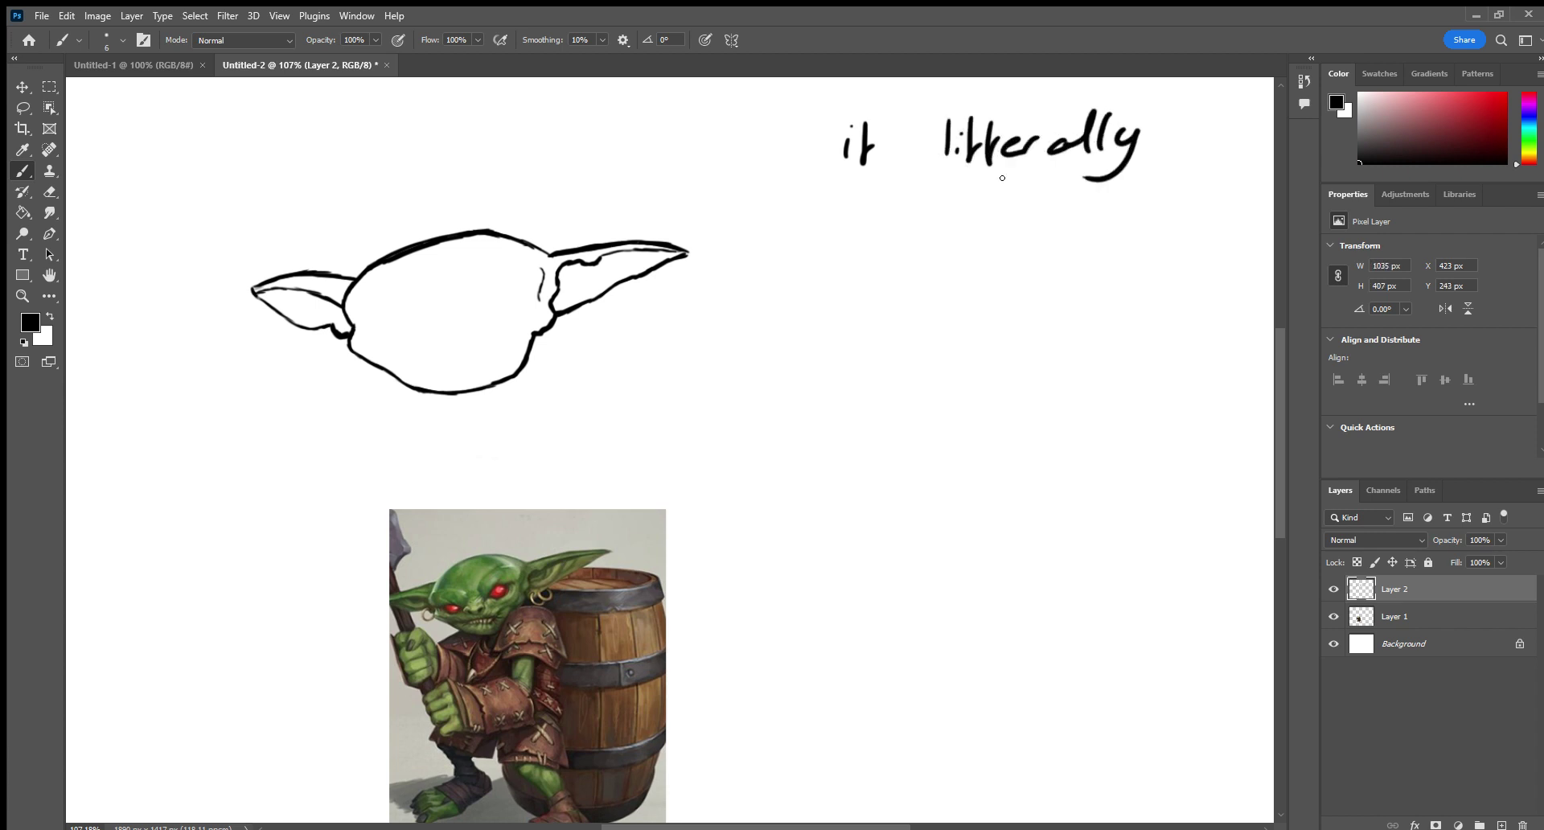
Add "looks like" and a small straight-mouthed face below the handwritten line, and erase the whole note.
{"action": "left_click_drag", "start_coordinate": [935, 190], "coordinate": [927, 219]}
{"action": "mouse_move", "coordinate": [962, 202]}
{"action": "left_mouse_down"}
{"action": "mouse_move", "coordinate": [949, 211]}
{"action": "mouse_move", "coordinate": [963, 199]}
{"action": "left_mouse_up"}
{"action": "left_click_drag", "start_coordinate": [994, 198], "coordinate": [1033, 212]}
{"action": "mouse_move", "coordinate": [1057, 183]}
{"action": "left_mouse_down"}
{"action": "mouse_move", "coordinate": [1011, 274]}
{"action": "mouse_move", "coordinate": [1095, 269]}
{"action": "left_mouse_up"}
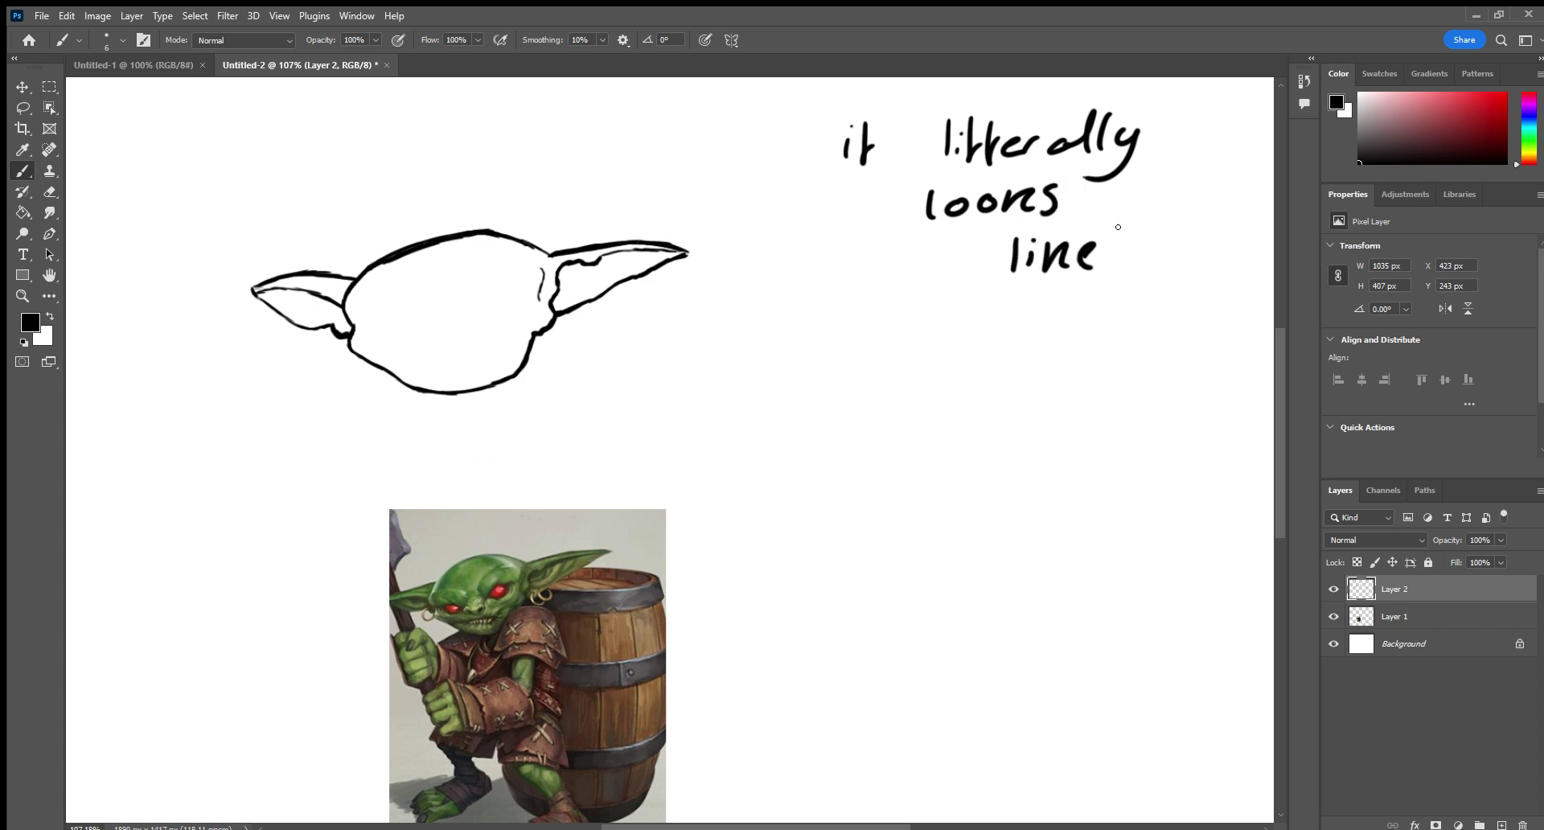
{"action": "mouse_move", "coordinate": [957, 305]}
{"action": "left_mouse_down"}
{"action": "mouse_move", "coordinate": [1059, 296]}
{"action": "mouse_move", "coordinate": [1010, 330]}
{"action": "mouse_move", "coordinate": [1041, 327]}
{"action": "left_mouse_up"}
{"action": "key", "text": "e"}
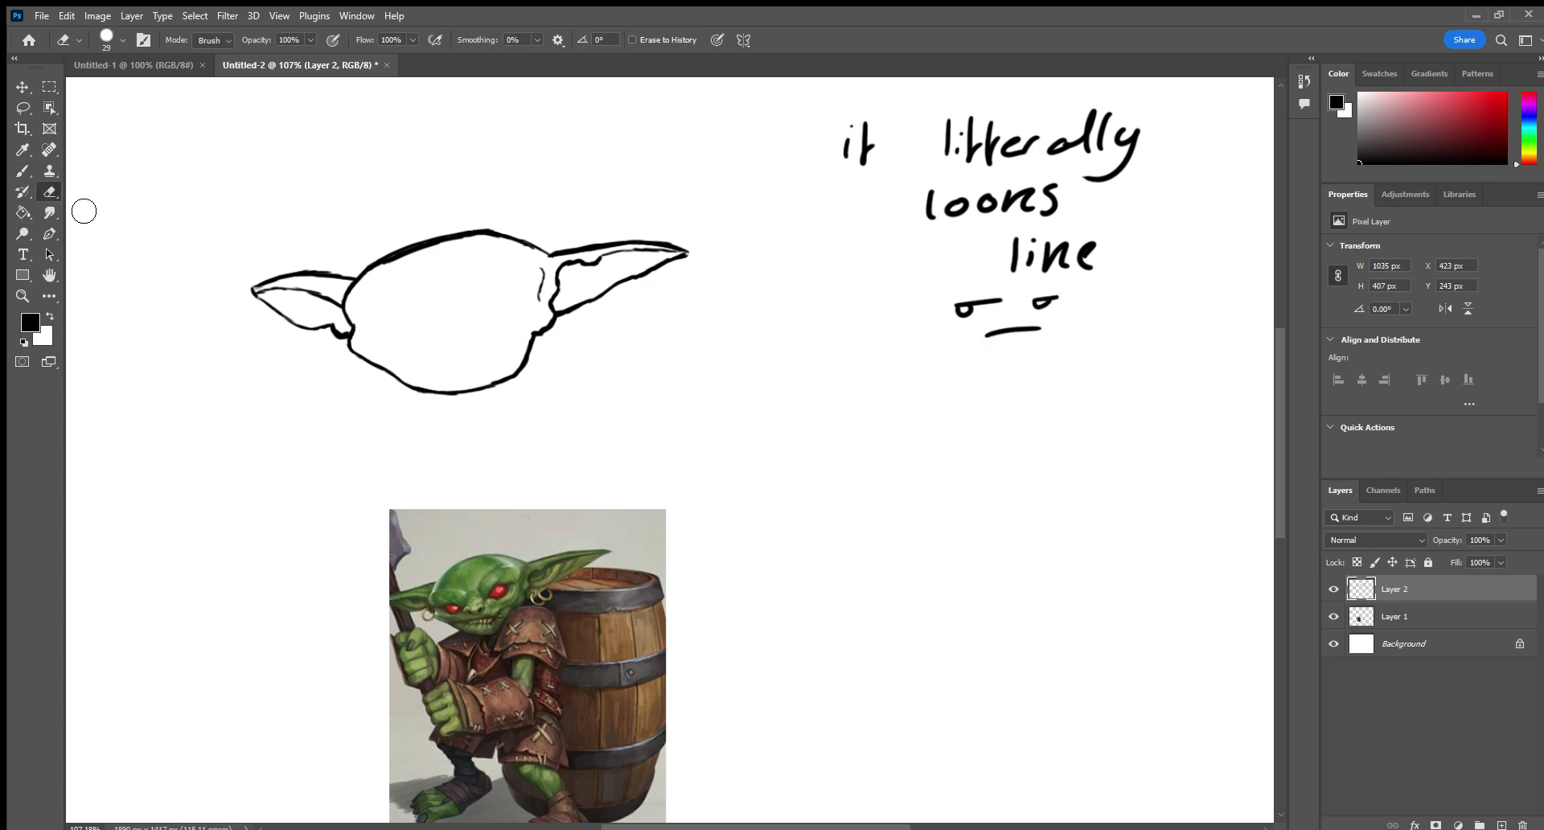
{"action": "mouse_move", "coordinate": [843, 138]}
{"action": "left_mouse_down"}
{"action": "mouse_move", "coordinate": [1059, 155]}
{"action": "mouse_move", "coordinate": [1187, 192]}
{"action": "mouse_move", "coordinate": [962, 249]}
{"action": "mouse_move", "coordinate": [979, 276]}
{"action": "mouse_move", "coordinate": [935, 316]}
{"action": "mouse_move", "coordinate": [954, 349]}
{"action": "left_mouse_up"}
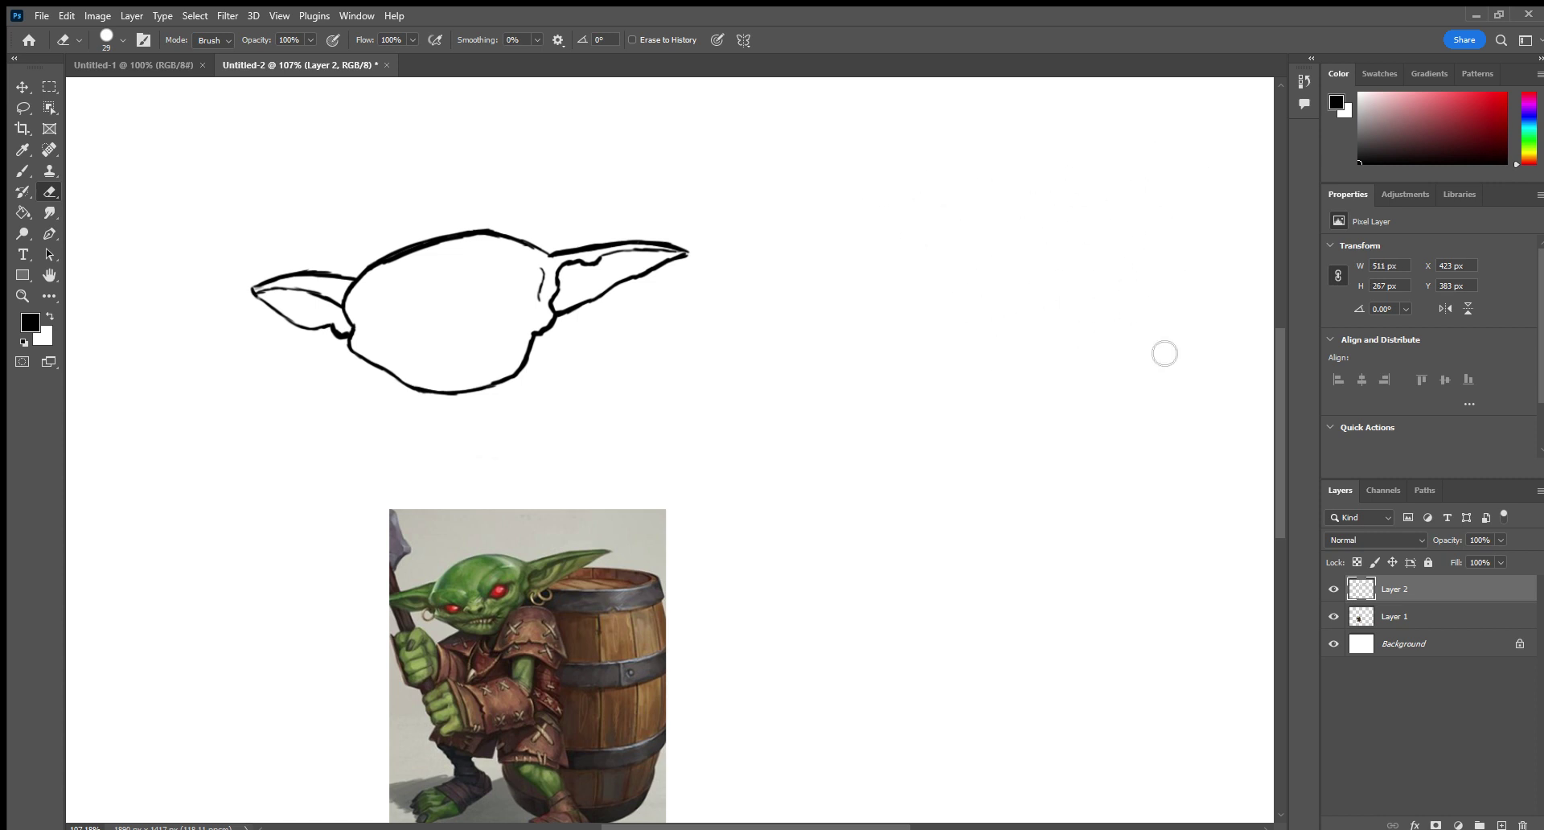
Draw the inner fold line inside the left ear and clean it up near the tip.
{"action": "left_click", "coordinate": [23, 169]}
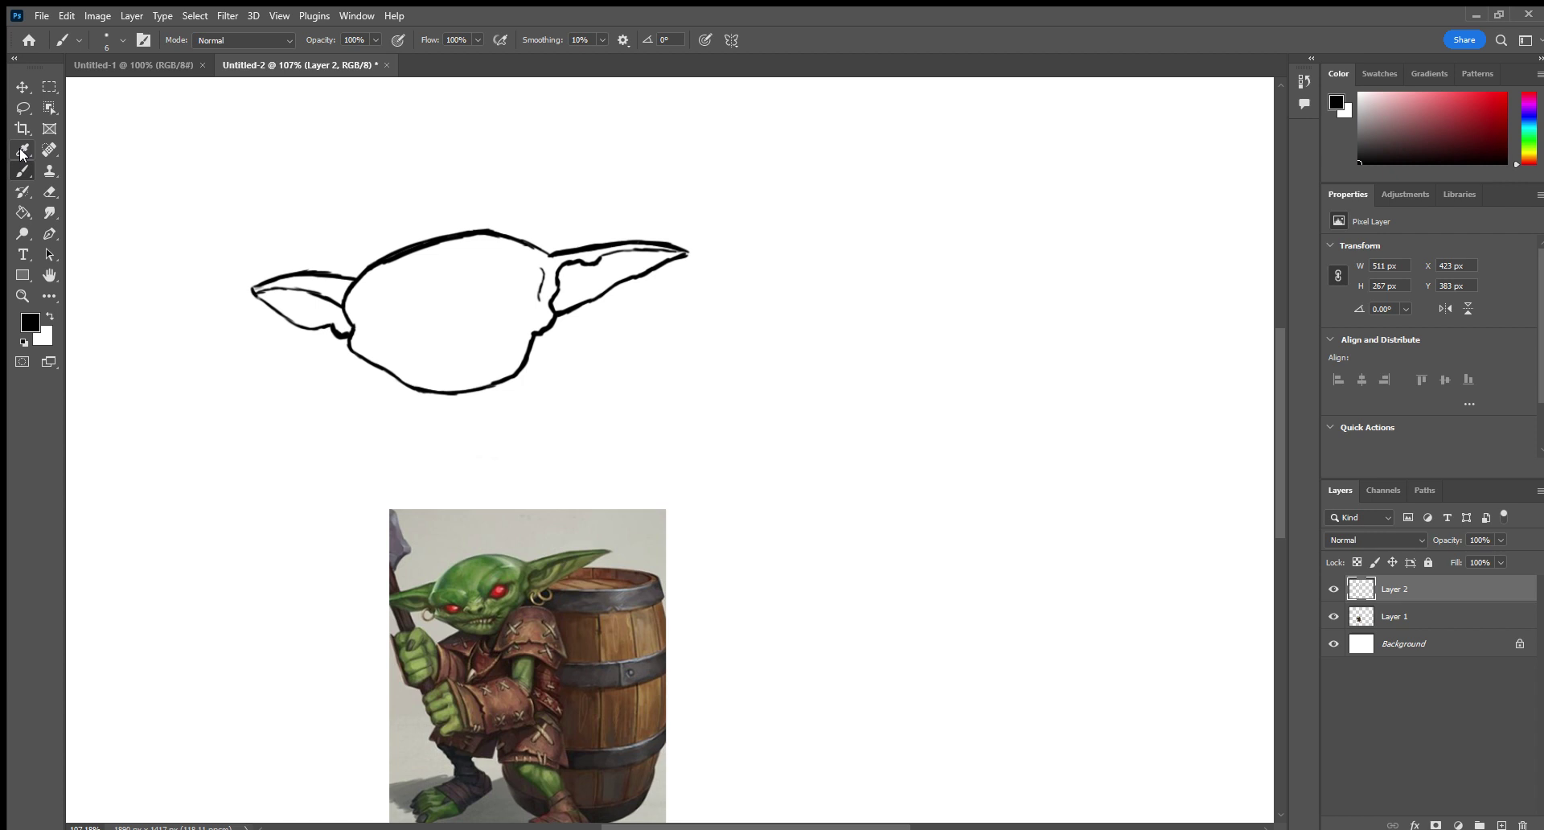
{"action": "left_click_drag", "start_coordinate": [328, 318], "coordinate": [273, 296]}
{"action": "left_click", "coordinate": [47, 193]}
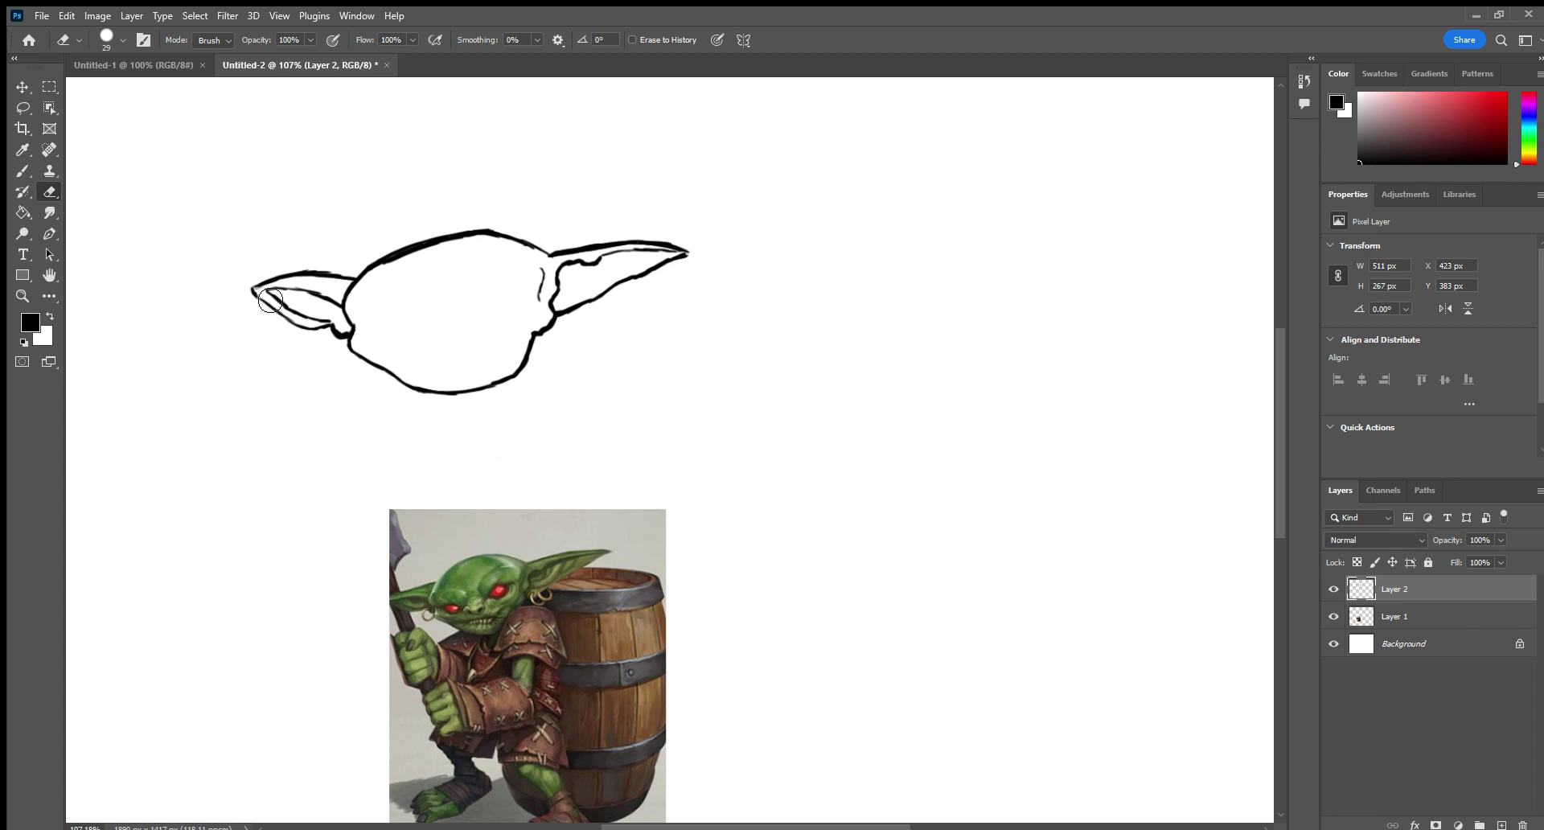
{"action": "left_click", "coordinate": [24, 171]}
{"action": "left_click", "coordinate": [411, 312]}
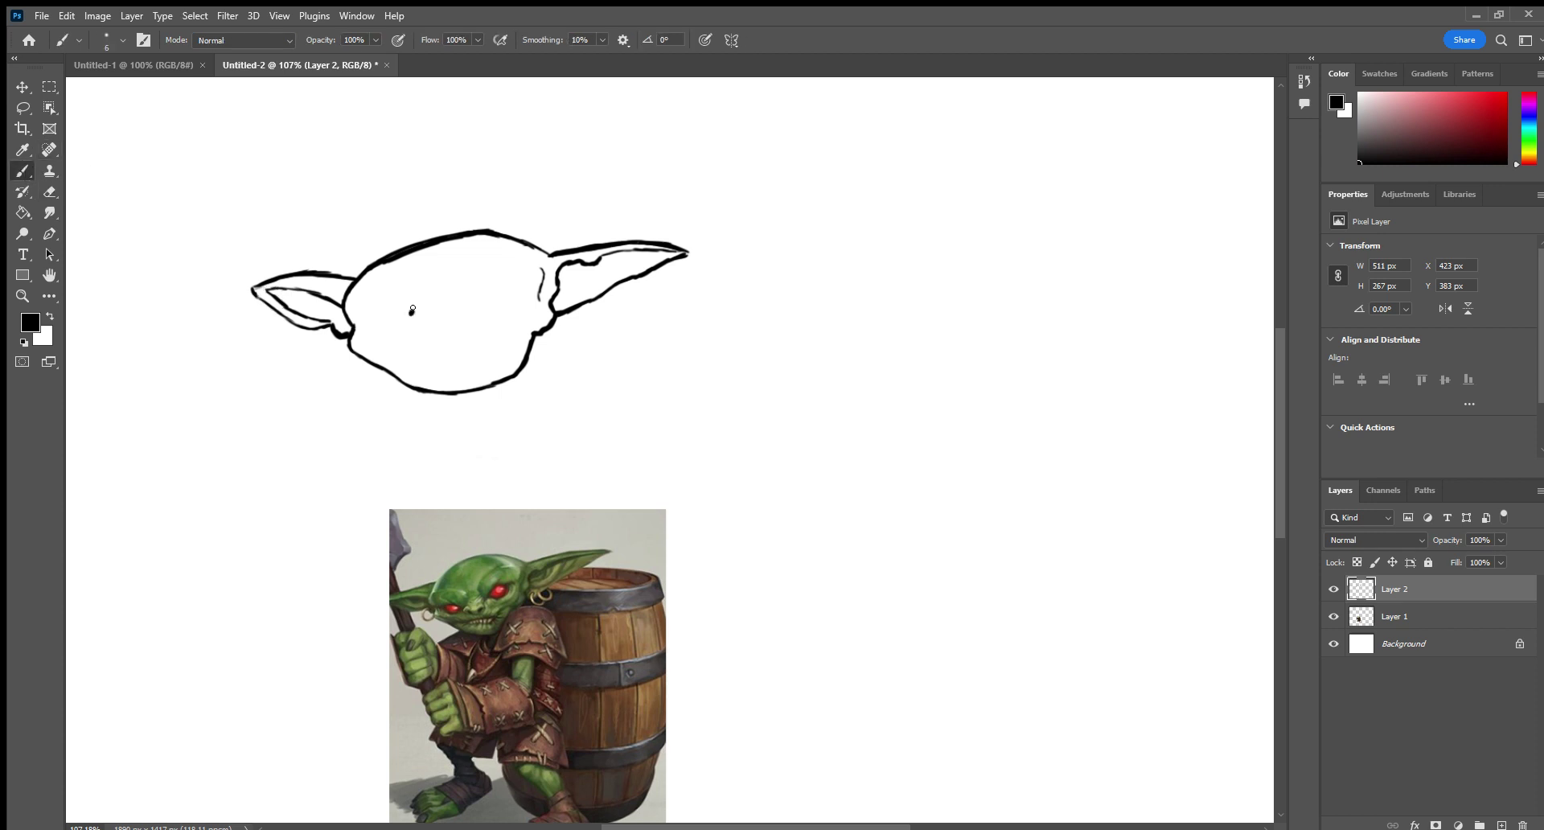
{"action": "mouse_move", "coordinate": [443, 325]}
{"action": "left_mouse_down"}
{"action": "mouse_move", "coordinate": [470, 319]}
{"action": "mouse_move", "coordinate": [422, 316]}
{"action": "left_mouse_up"}
{"action": "left_click", "coordinate": [50, 191]}
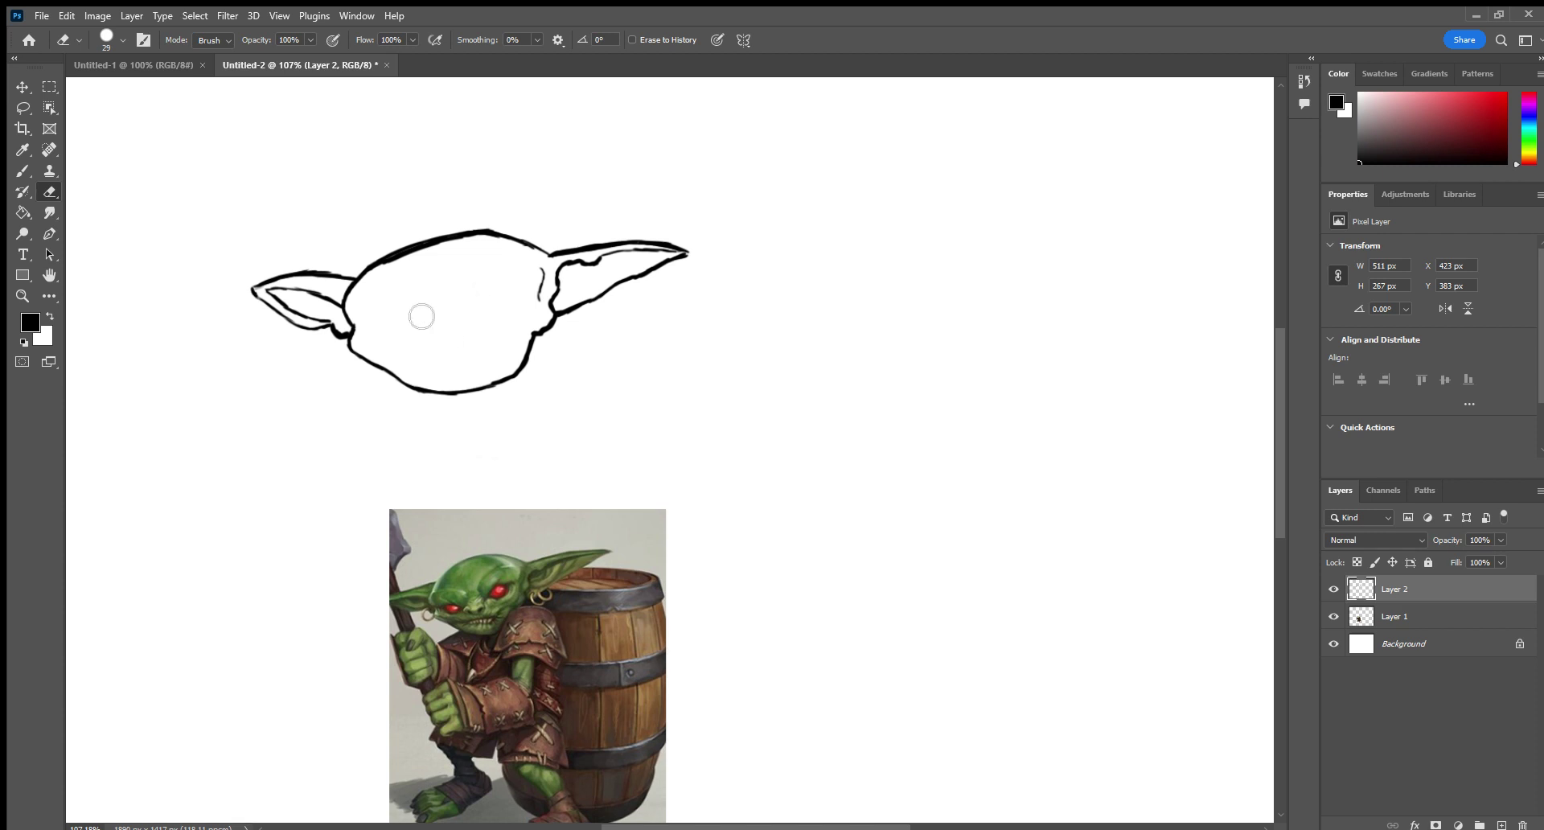
Mark brow, eye and nose positions on the reference goblin and the drawn face, and erase the reference's eye and nose ticks.
{"action": "left_click", "coordinate": [24, 171]}
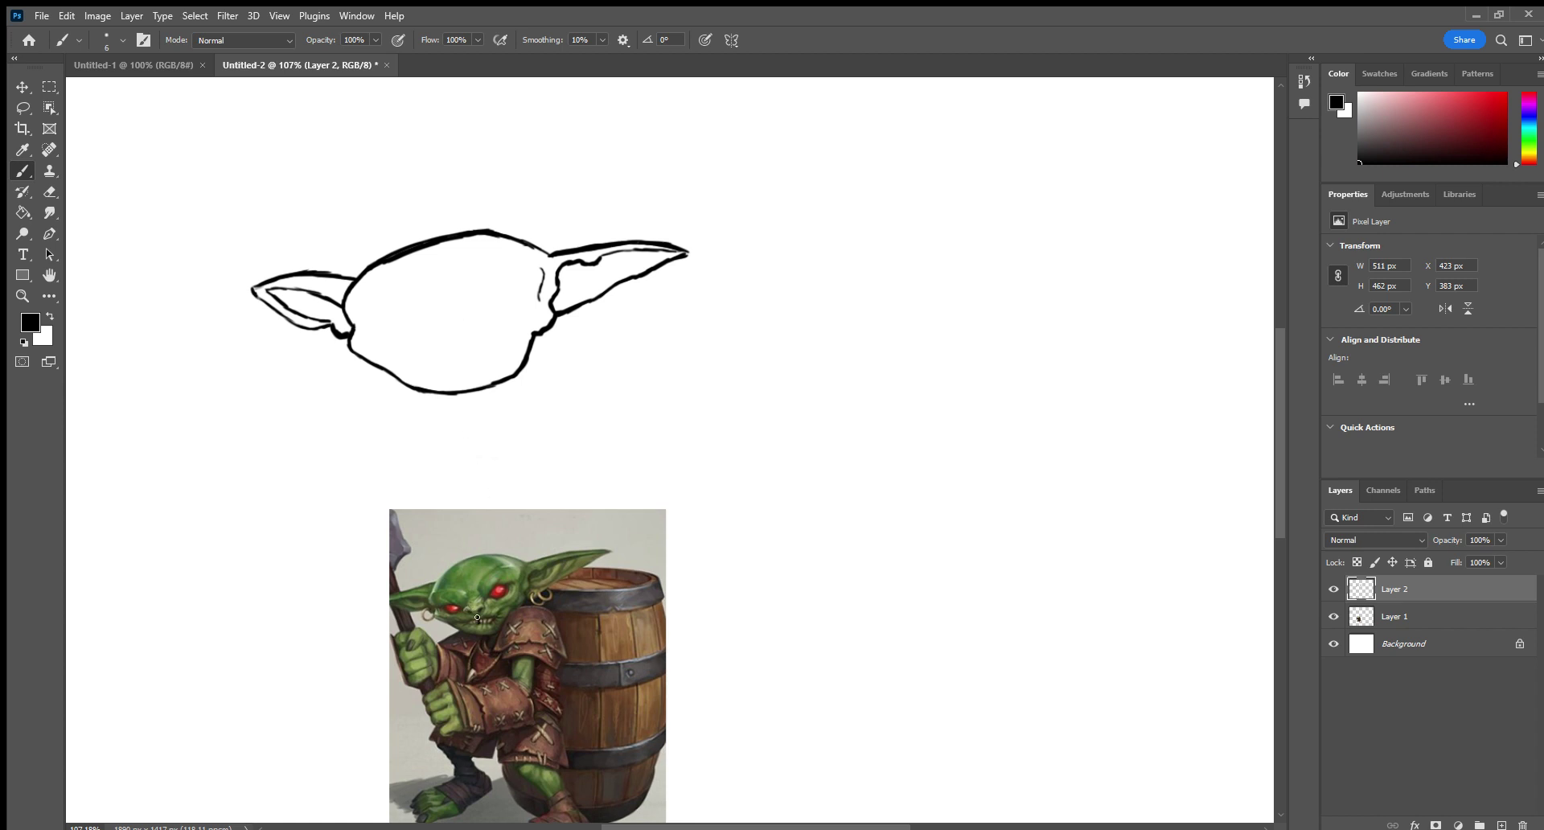
{"action": "mouse_move", "coordinate": [498, 591]}
{"action": "left_mouse_down"}
{"action": "mouse_move", "coordinate": [505, 607]}
{"action": "mouse_move", "coordinate": [501, 561]}
{"action": "left_mouse_up"}
{"action": "mouse_move", "coordinate": [396, 287]}
{"action": "left_mouse_down"}
{"action": "mouse_move", "coordinate": [496, 258]}
{"action": "mouse_move", "coordinate": [496, 330]}
{"action": "left_mouse_up"}
{"action": "mouse_move", "coordinate": [394, 325]}
{"action": "left_mouse_down"}
{"action": "mouse_move", "coordinate": [399, 344]}
{"action": "mouse_move", "coordinate": [452, 360]}
{"action": "left_mouse_up"}
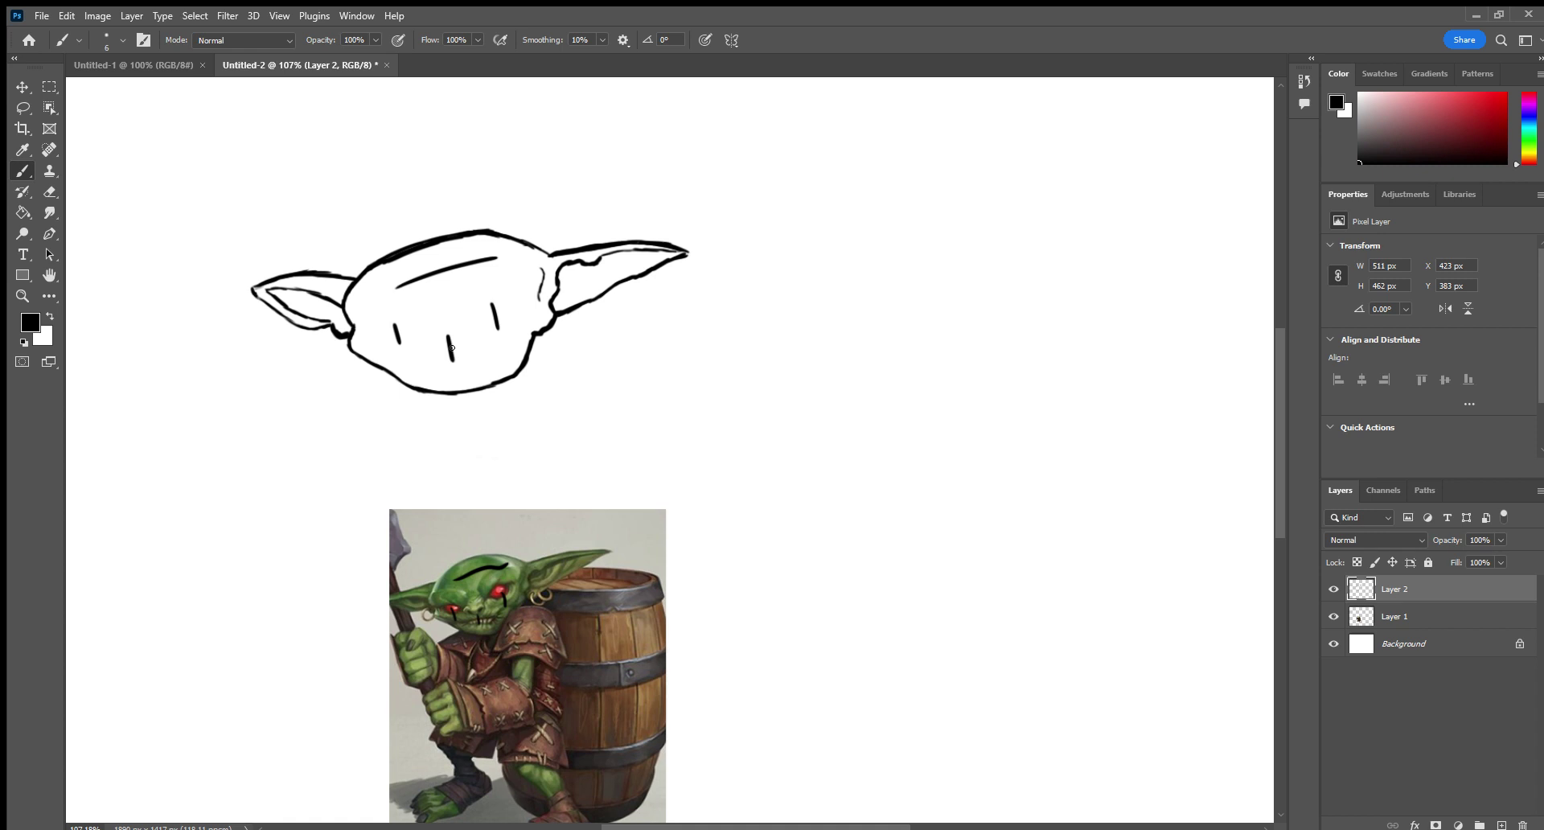
{"action": "left_click", "coordinate": [49, 191]}
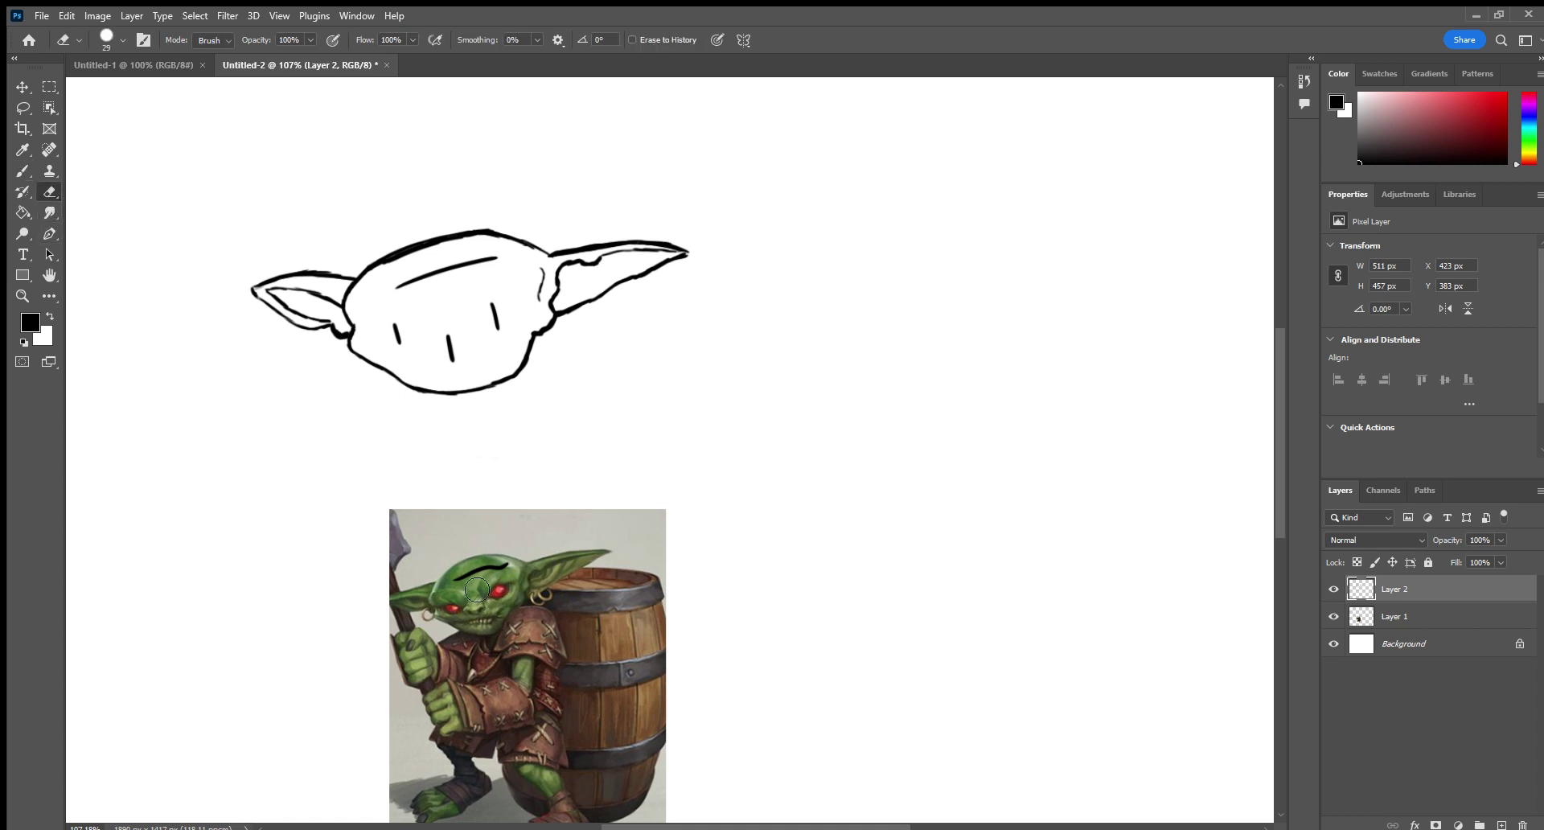
Outline the right eye as a small almond shape around its guide mark and erase the leftover guide line.
{"action": "left_click", "coordinate": [26, 171]}
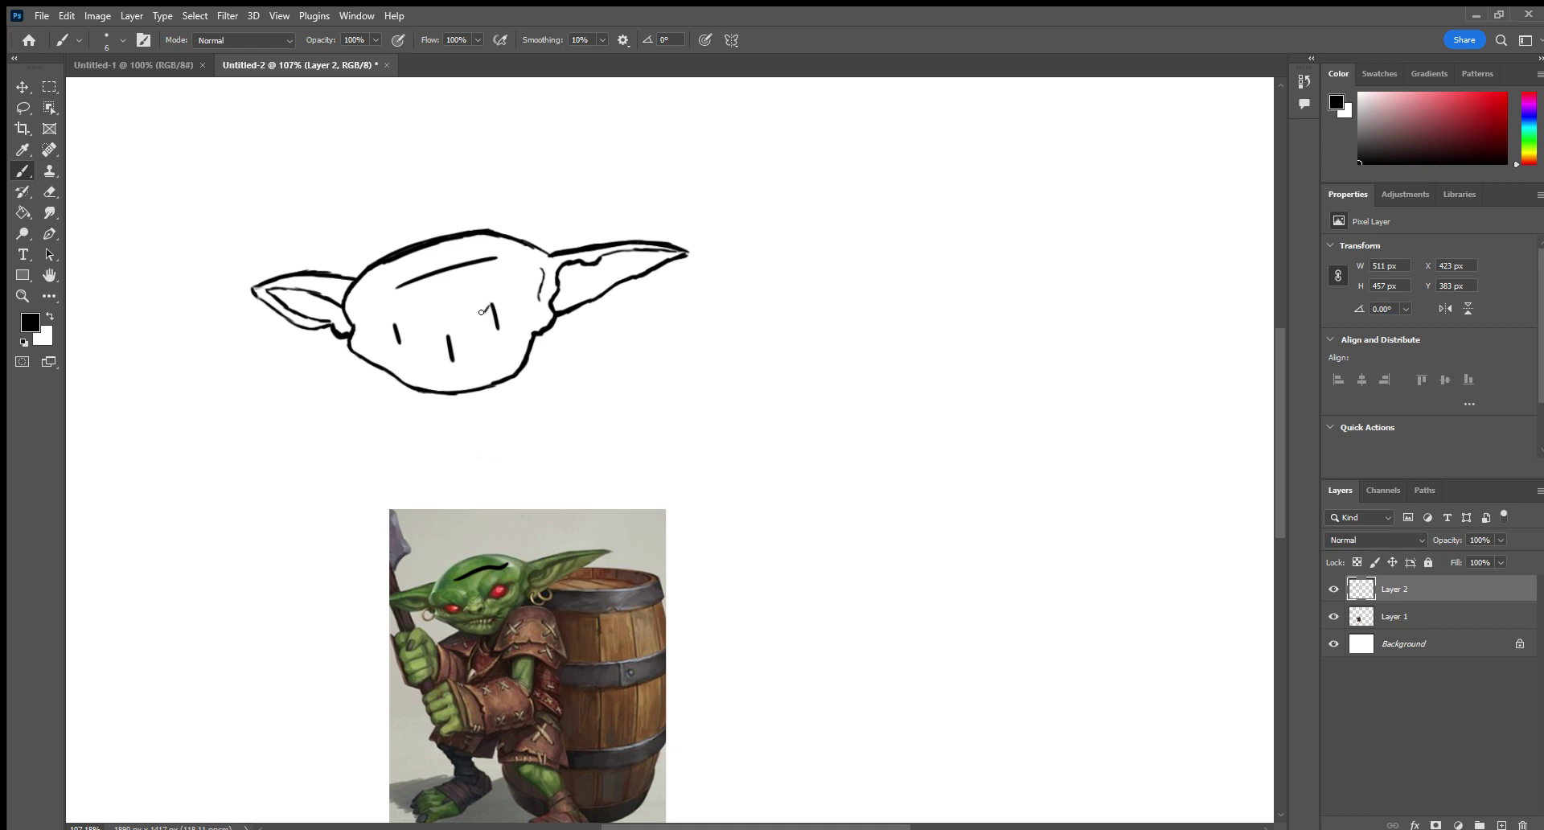
{"action": "left_click_drag", "start_coordinate": [483, 304], "coordinate": [474, 324]}
{"action": "left_click_drag", "start_coordinate": [500, 325], "coordinate": [508, 329]}
{"action": "mouse_move", "coordinate": [497, 326]}
{"action": "left_mouse_down"}
{"action": "mouse_move", "coordinate": [513, 305]}
{"action": "mouse_move", "coordinate": [482, 307]}
{"action": "left_mouse_up"}
{"action": "key", "text": "e"}
{"action": "mouse_move", "coordinate": [501, 330]}
{"action": "left_mouse_down"}
{"action": "mouse_move", "coordinate": [504, 312]}
{"action": "mouse_move", "coordinate": [493, 325]}
{"action": "mouse_move", "coordinate": [506, 326]}
{"action": "left_mouse_up"}
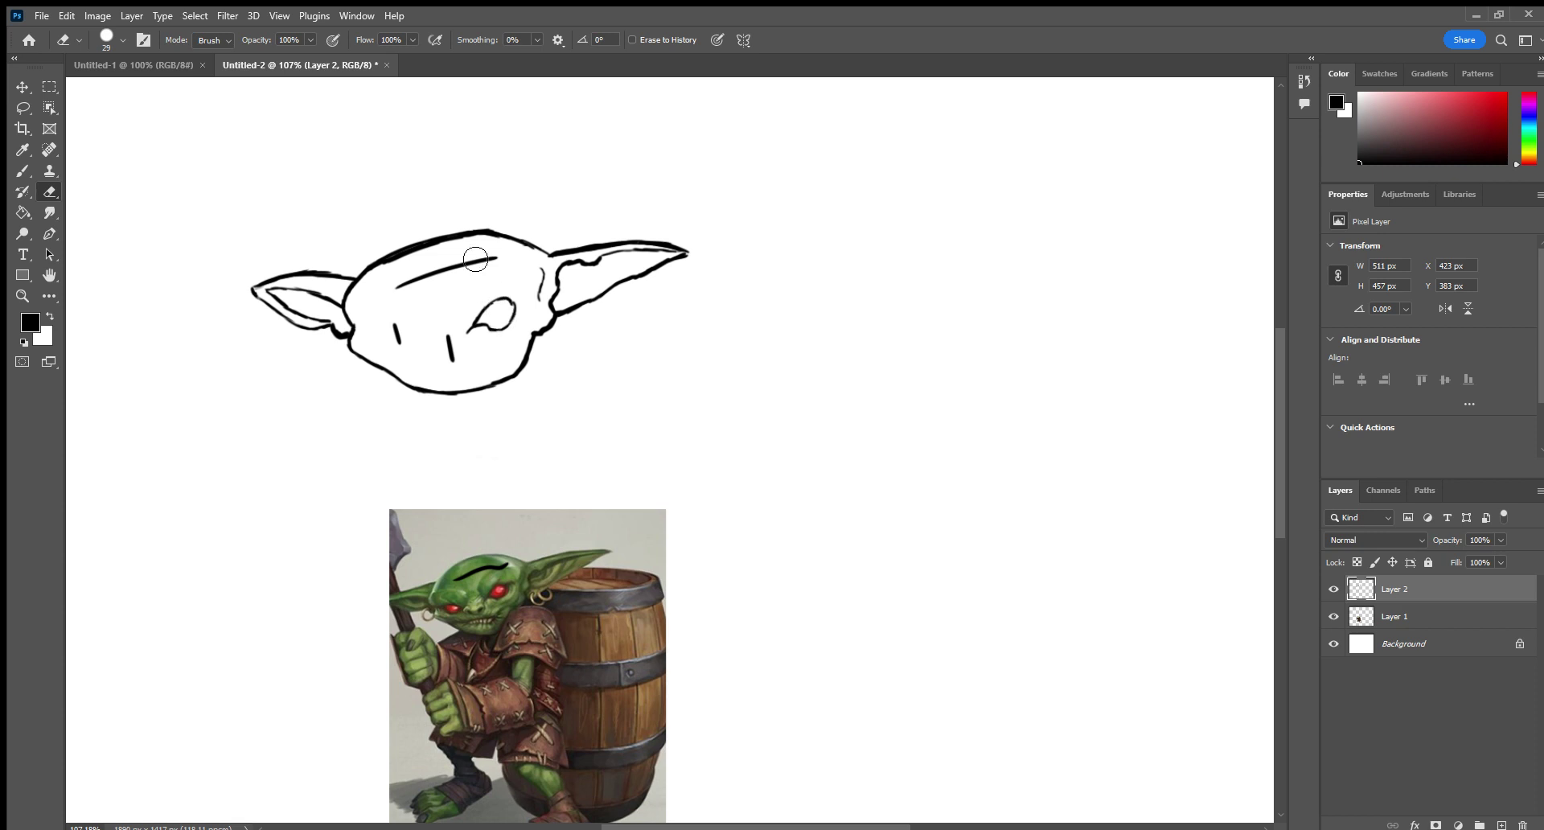
Outline the left eye as a narrow almond shape and erase its guide mark.
{"action": "left_click", "coordinate": [23, 171]}
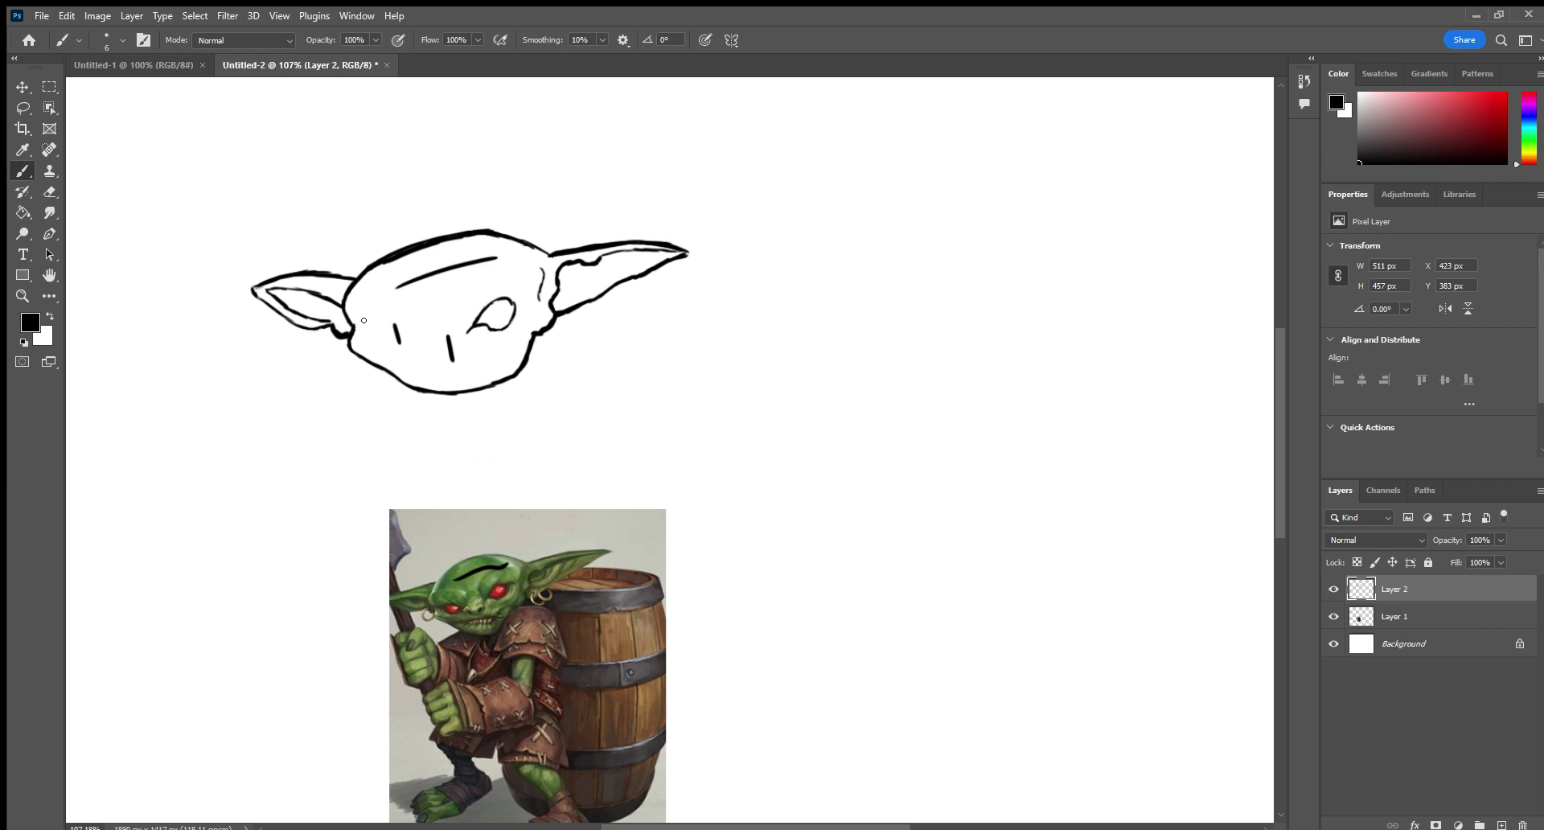
{"action": "left_click_drag", "start_coordinate": [365, 322], "coordinate": [405, 320]}
{"action": "left_click_drag", "start_coordinate": [367, 323], "coordinate": [400, 317]}
{"action": "left_click", "coordinate": [50, 191]}
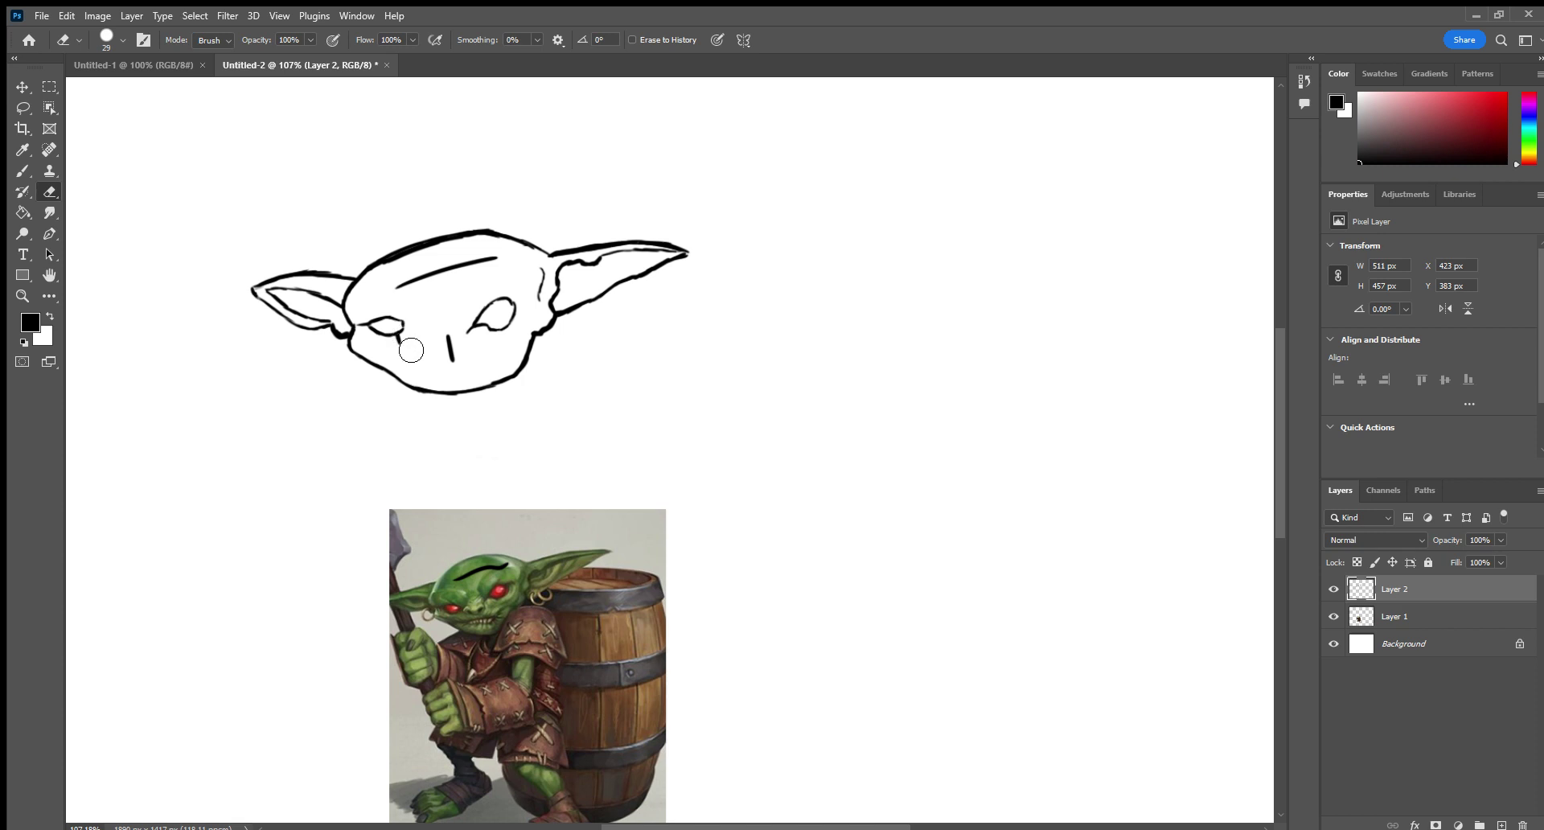
{"action": "mouse_move", "coordinate": [411, 350]}
{"action": "left_mouse_down"}
{"action": "mouse_move", "coordinate": [398, 344]}
{"action": "mouse_move", "coordinate": [427, 340]}
{"action": "left_mouse_up"}
Erase both eye outlines and the nose guide mark from the face.
{"action": "left_click", "coordinate": [24, 170]}
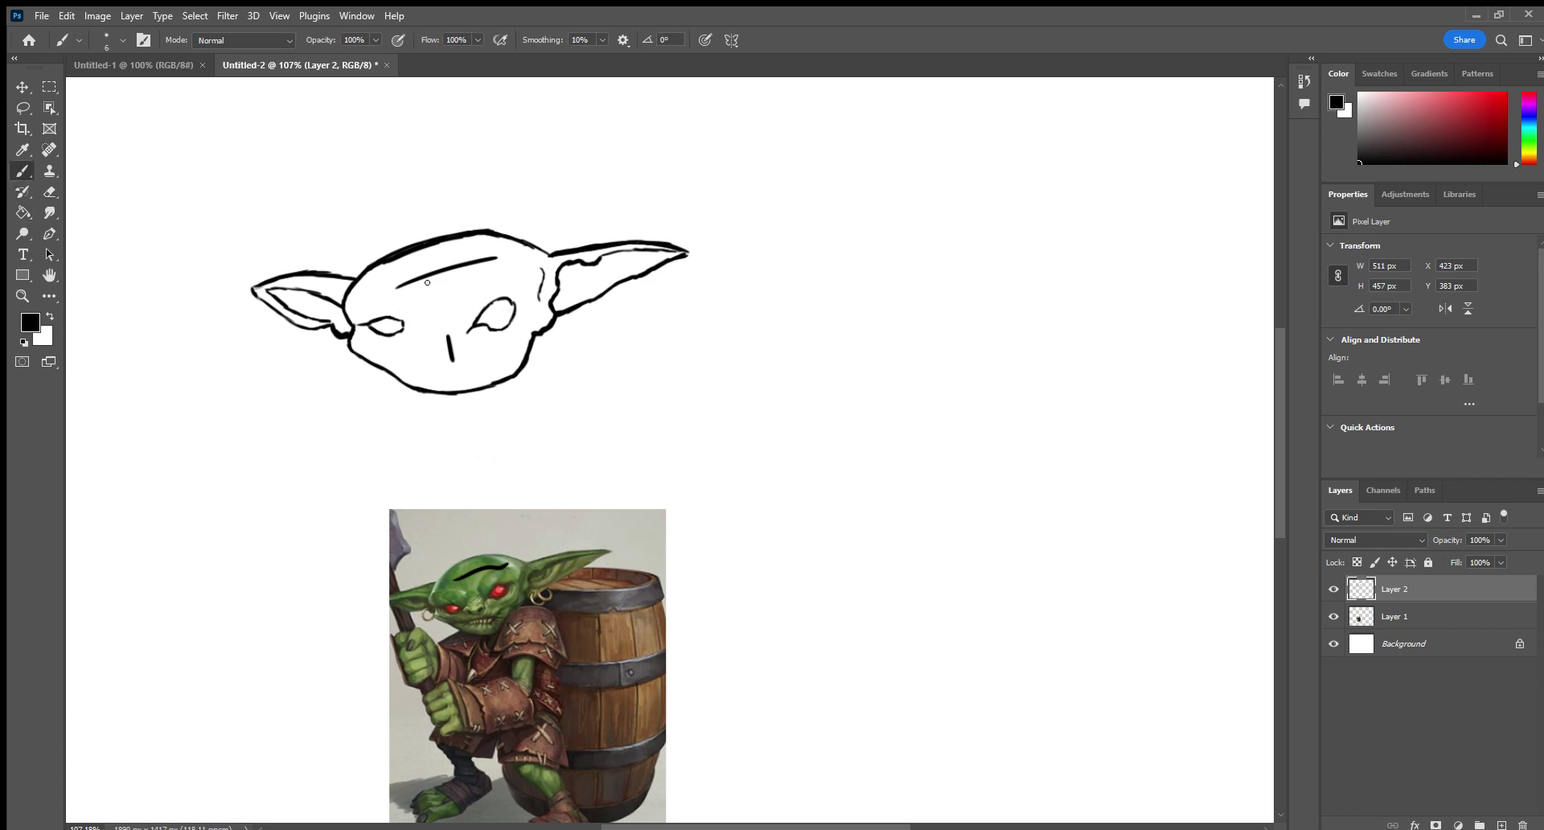
{"action": "left_click", "coordinate": [49, 192]}
{"action": "left_click_drag", "start_coordinate": [414, 327], "coordinate": [379, 321]}
{"action": "mouse_move", "coordinate": [499, 320]}
{"action": "left_mouse_down"}
{"action": "mouse_move", "coordinate": [517, 313]}
{"action": "mouse_move", "coordinate": [451, 352]}
{"action": "left_mouse_up"}
Redraw the right eye larger with a thick outline, and draw the nose with two nostrils beside it.
{"action": "left_click", "coordinate": [30, 170]}
{"action": "mouse_move", "coordinate": [482, 305]}
{"action": "left_mouse_down"}
{"action": "mouse_move", "coordinate": [469, 321]}
{"action": "mouse_move", "coordinate": [497, 286]}
{"action": "mouse_move", "coordinate": [483, 309]}
{"action": "mouse_move", "coordinate": [497, 288]}
{"action": "mouse_move", "coordinate": [522, 294]}
{"action": "mouse_move", "coordinate": [507, 287]}
{"action": "mouse_move", "coordinate": [531, 307]}
{"action": "mouse_move", "coordinate": [497, 330]}
{"action": "mouse_move", "coordinate": [477, 317]}
{"action": "mouse_move", "coordinate": [510, 321]}
{"action": "mouse_move", "coordinate": [461, 322]}
{"action": "left_mouse_up"}
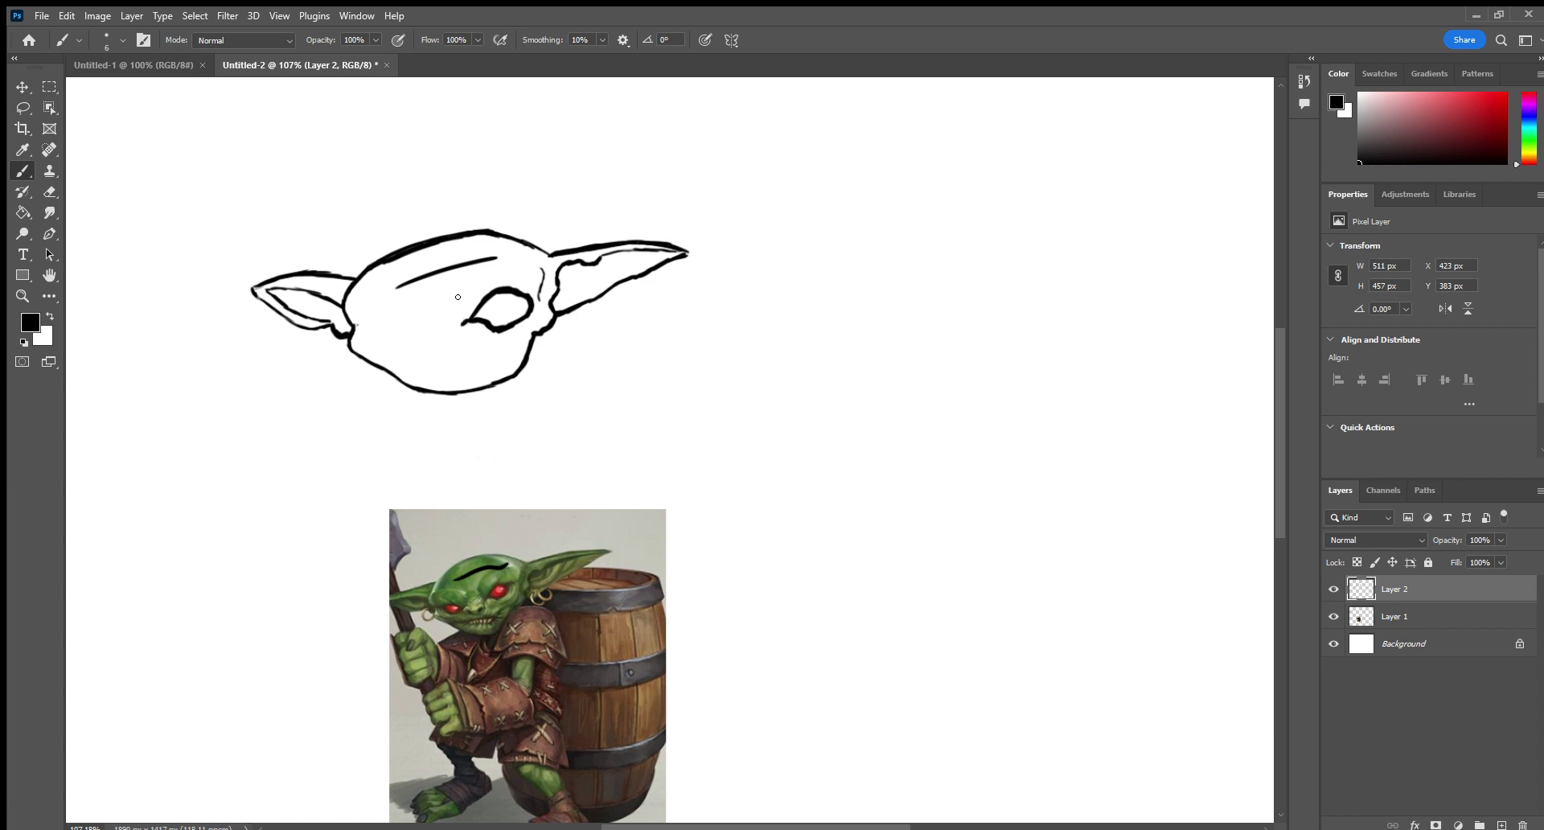
{"action": "left_click_drag", "start_coordinate": [456, 328], "coordinate": [462, 322]}
{"action": "left_click_drag", "start_coordinate": [446, 338], "coordinate": [430, 340]}
Draw an arrow pointing at the head and handwrite "this looks like one of" beside it.
{"action": "left_click_drag", "start_coordinate": [579, 167], "coordinate": [561, 201]}
{"action": "mouse_move", "coordinate": [557, 181]}
{"action": "left_mouse_down"}
{"action": "mouse_move", "coordinate": [561, 201]}
{"action": "mouse_move", "coordinate": [593, 167]}
{"action": "left_mouse_up"}
{"action": "left_click_drag", "start_coordinate": [586, 153], "coordinate": [630, 157]}
{"action": "mouse_move", "coordinate": [641, 140]}
{"action": "left_mouse_down"}
{"action": "mouse_move", "coordinate": [637, 155]}
{"action": "mouse_move", "coordinate": [703, 122]}
{"action": "left_mouse_up"}
{"action": "left_click", "coordinate": [675, 142]}
{"action": "mouse_move", "coordinate": [718, 111]}
{"action": "left_mouse_down"}
{"action": "mouse_move", "coordinate": [716, 140]}
{"action": "mouse_move", "coordinate": [739, 140]}
{"action": "left_mouse_up"}
{"action": "mouse_move", "coordinate": [749, 114]}
{"action": "left_mouse_down"}
{"action": "mouse_move", "coordinate": [740, 142]}
{"action": "mouse_move", "coordinate": [794, 135]}
{"action": "left_mouse_up"}
{"action": "left_click", "coordinate": [804, 109]}
{"action": "left_click_drag", "start_coordinate": [803, 119], "coordinate": [815, 139]}
{"action": "mouse_move", "coordinate": [833, 113]}
{"action": "left_mouse_down"}
{"action": "mouse_move", "coordinate": [835, 134]}
{"action": "mouse_move", "coordinate": [897, 109]}
{"action": "mouse_move", "coordinate": [941, 122]}
{"action": "left_mouse_up"}
{"action": "mouse_move", "coordinate": [988, 100]}
{"action": "left_mouse_down"}
{"action": "mouse_move", "coordinate": [979, 109]}
{"action": "mouse_move", "coordinate": [1007, 89]}
{"action": "mouse_move", "coordinate": [999, 133]}
{"action": "left_mouse_up"}
Handwrite "my friend" as a second line of the note.
{"action": "mouse_move", "coordinate": [650, 203]}
{"action": "left_mouse_down"}
{"action": "mouse_move", "coordinate": [682, 185]}
{"action": "mouse_move", "coordinate": [694, 199]}
{"action": "left_mouse_up"}
{"action": "left_click_drag", "start_coordinate": [697, 178], "coordinate": [706, 198]}
{"action": "left_click_drag", "start_coordinate": [727, 173], "coordinate": [710, 230]}
{"action": "mouse_move", "coordinate": [795, 160]}
{"action": "left_mouse_down"}
{"action": "mouse_move", "coordinate": [782, 178]}
{"action": "mouse_move", "coordinate": [822, 176]}
{"action": "left_mouse_up"}
{"action": "left_click", "coordinate": [815, 194]}
{"action": "left_click_drag", "start_coordinate": [830, 177], "coordinate": [854, 188]}
{"action": "mouse_move", "coordinate": [867, 152]}
{"action": "left_mouse_down"}
{"action": "mouse_move", "coordinate": [863, 181]}
{"action": "mouse_move", "coordinate": [882, 187]}
{"action": "mouse_move", "coordinate": [882, 166]}
{"action": "mouse_move", "coordinate": [889, 190]}
{"action": "mouse_move", "coordinate": [904, 171]}
{"action": "left_mouse_up"}
{"action": "left_click", "coordinate": [49, 192]}
{"action": "left_click", "coordinate": [23, 171]}
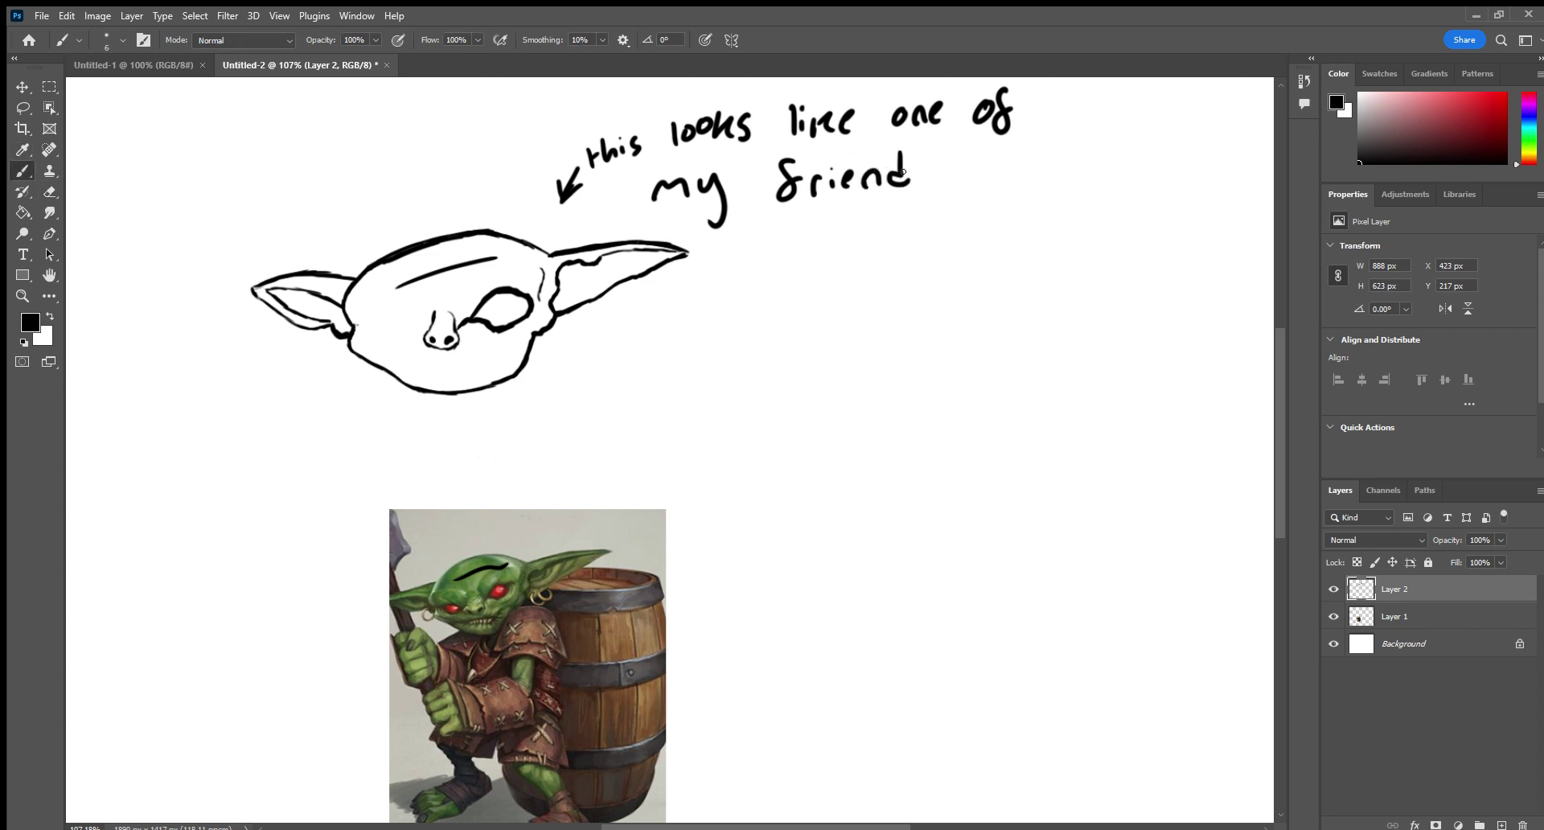
Erase the two-line note and the arrow above the head.
{"action": "left_click", "coordinate": [49, 192]}
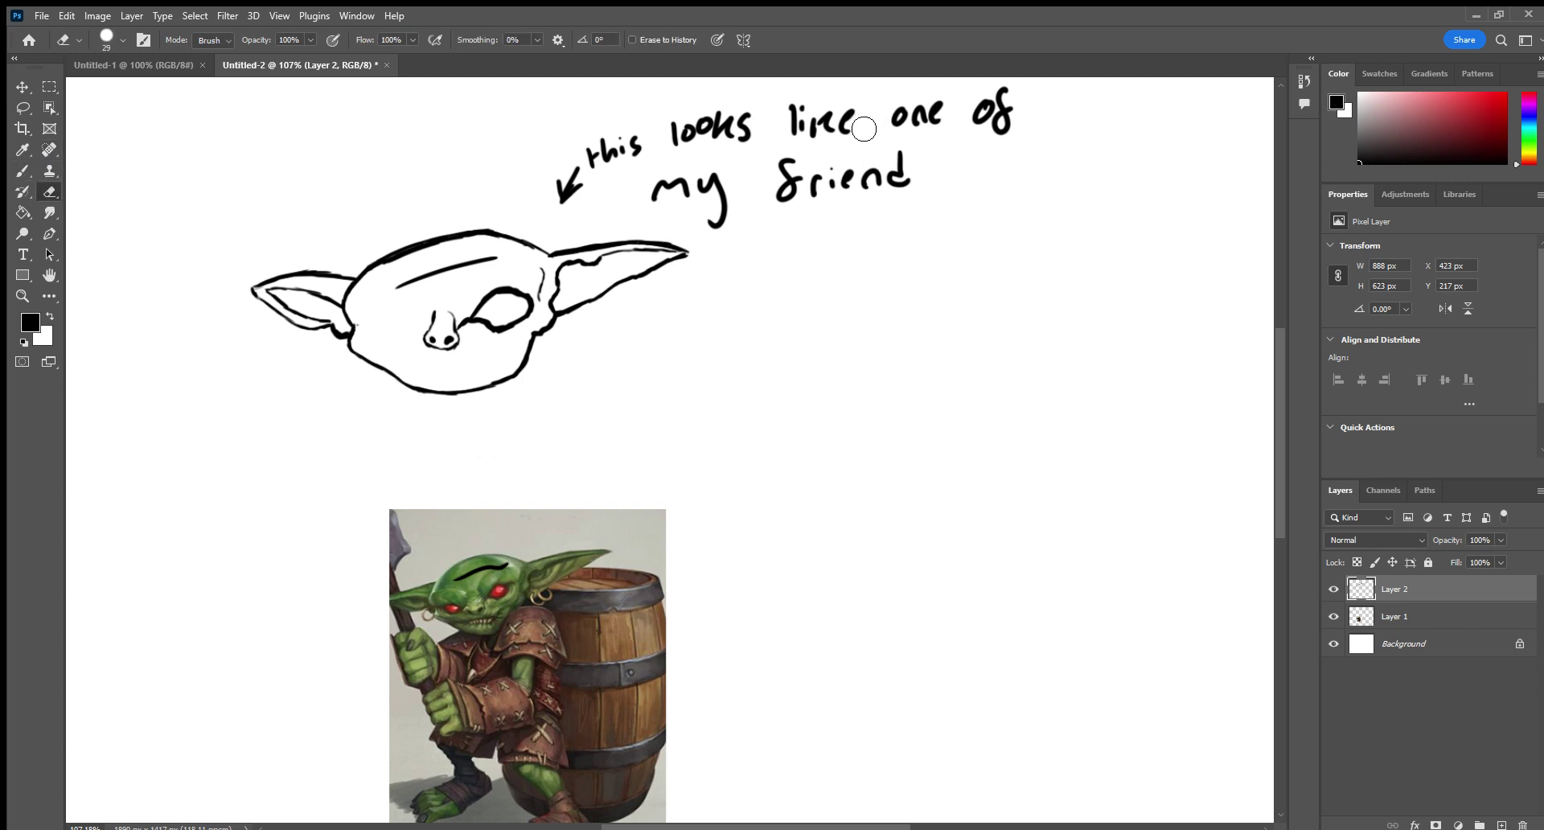
{"action": "mouse_move", "coordinate": [927, 177]}
{"action": "left_mouse_down"}
{"action": "mouse_move", "coordinate": [883, 170]}
{"action": "mouse_move", "coordinate": [681, 194]}
{"action": "mouse_move", "coordinate": [748, 238]}
{"action": "left_mouse_up"}
{"action": "mouse_move", "coordinate": [1001, 112]}
{"action": "left_mouse_down"}
{"action": "mouse_move", "coordinate": [687, 148]}
{"action": "mouse_move", "coordinate": [988, 95]}
{"action": "mouse_move", "coordinate": [704, 132]}
{"action": "mouse_move", "coordinate": [595, 181]}
{"action": "mouse_move", "coordinate": [626, 179]}
{"action": "mouse_move", "coordinate": [596, 196]}
{"action": "left_mouse_up"}
Handwrite a friend's name with "cough *cough*" to the left of the reference picture and erase it.
{"action": "left_click", "coordinate": [22, 170]}
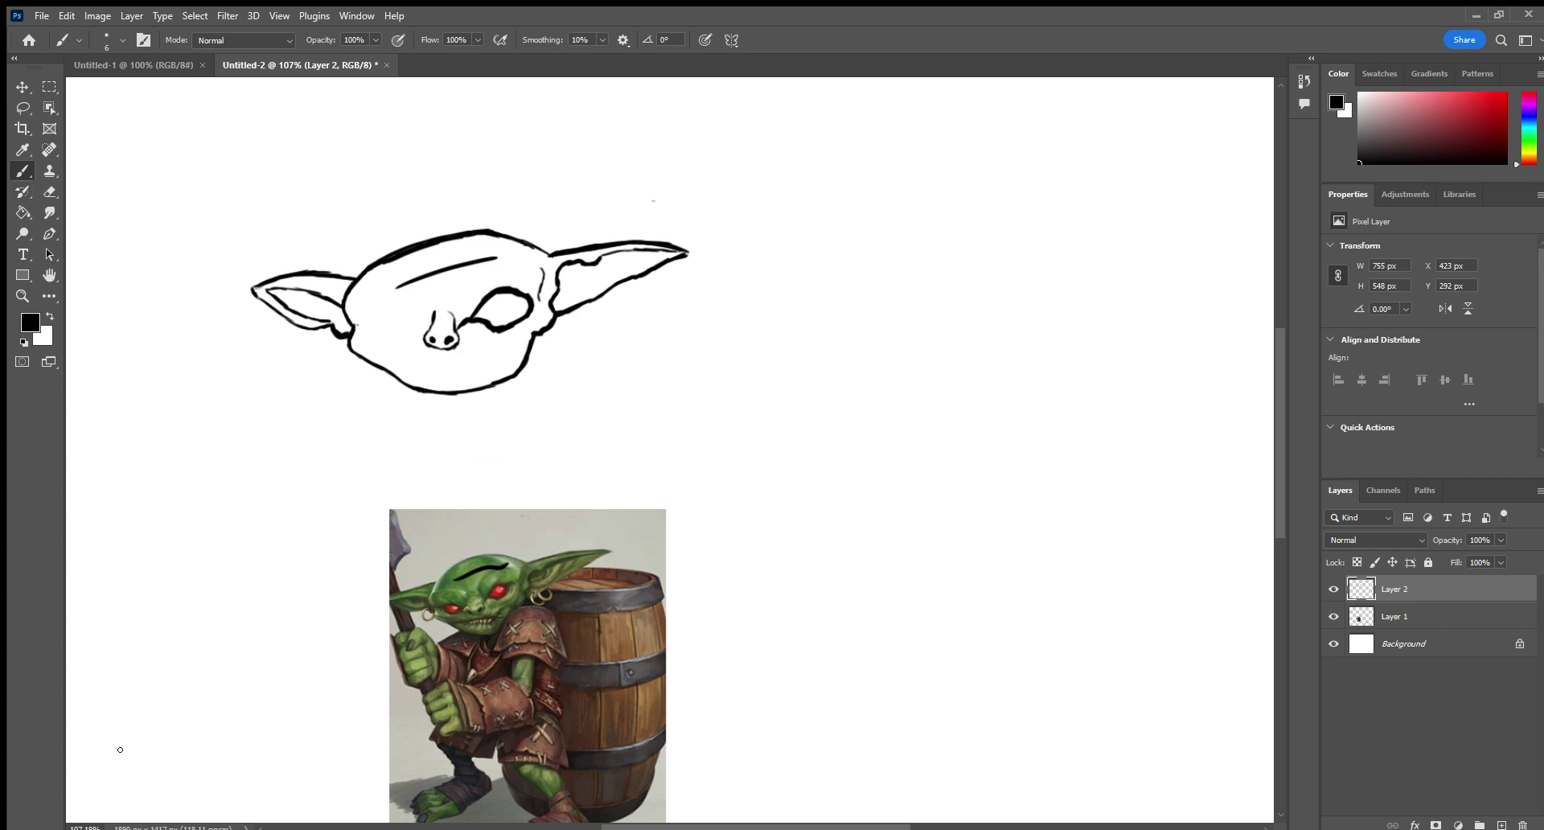
{"action": "mouse_move", "coordinate": [122, 745]}
{"action": "left_mouse_down"}
{"action": "mouse_move", "coordinate": [114, 769]}
{"action": "mouse_move", "coordinate": [127, 740]}
{"action": "mouse_move", "coordinate": [170, 720]}
{"action": "left_mouse_up"}
{"action": "mouse_move", "coordinate": [142, 798]}
{"action": "left_mouse_down"}
{"action": "mouse_move", "coordinate": [161, 770]}
{"action": "mouse_move", "coordinate": [185, 787]}
{"action": "mouse_move", "coordinate": [194, 749]}
{"action": "mouse_move", "coordinate": [275, 682]}
{"action": "mouse_move", "coordinate": [295, 652]}
{"action": "left_mouse_up"}
{"action": "left_click", "coordinate": [193, 734]}
{"action": "left_click_drag", "start_coordinate": [193, 734], "coordinate": [203, 720]}
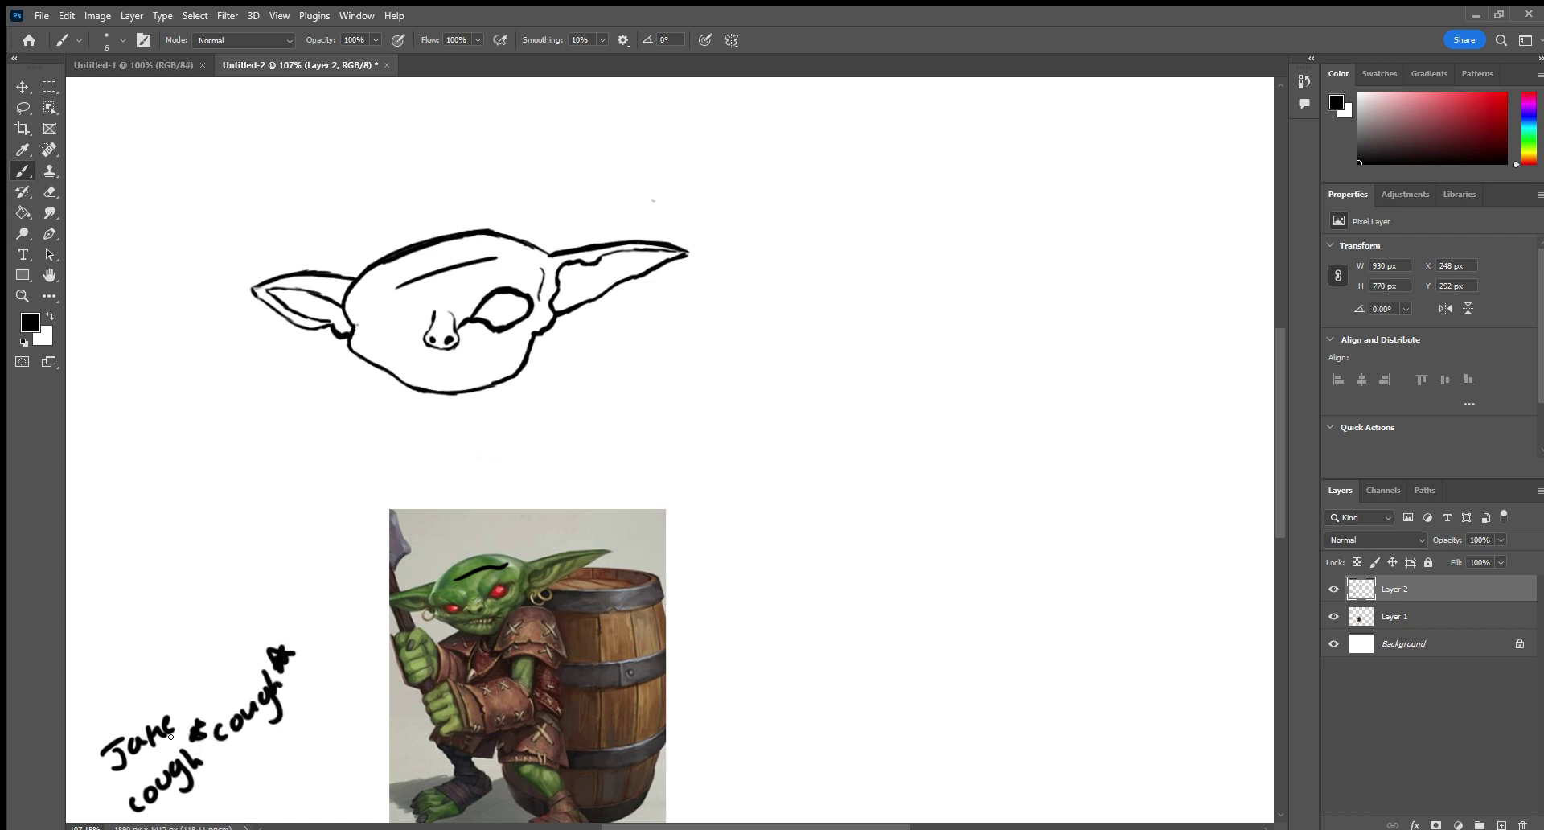
{"action": "mouse_move", "coordinate": [120, 794]}
{"action": "left_mouse_down"}
{"action": "mouse_move", "coordinate": [130, 735]}
{"action": "mouse_move", "coordinate": [115, 745]}
{"action": "mouse_move", "coordinate": [148, 814]}
{"action": "mouse_move", "coordinate": [216, 698]}
{"action": "mouse_move", "coordinate": [216, 737]}
{"action": "mouse_move", "coordinate": [244, 735]}
{"action": "mouse_move", "coordinate": [261, 761]}
{"action": "mouse_move", "coordinate": [285, 746]}
{"action": "mouse_move", "coordinate": [298, 645]}
{"action": "left_mouse_up"}
{"action": "left_click", "coordinate": [50, 192]}
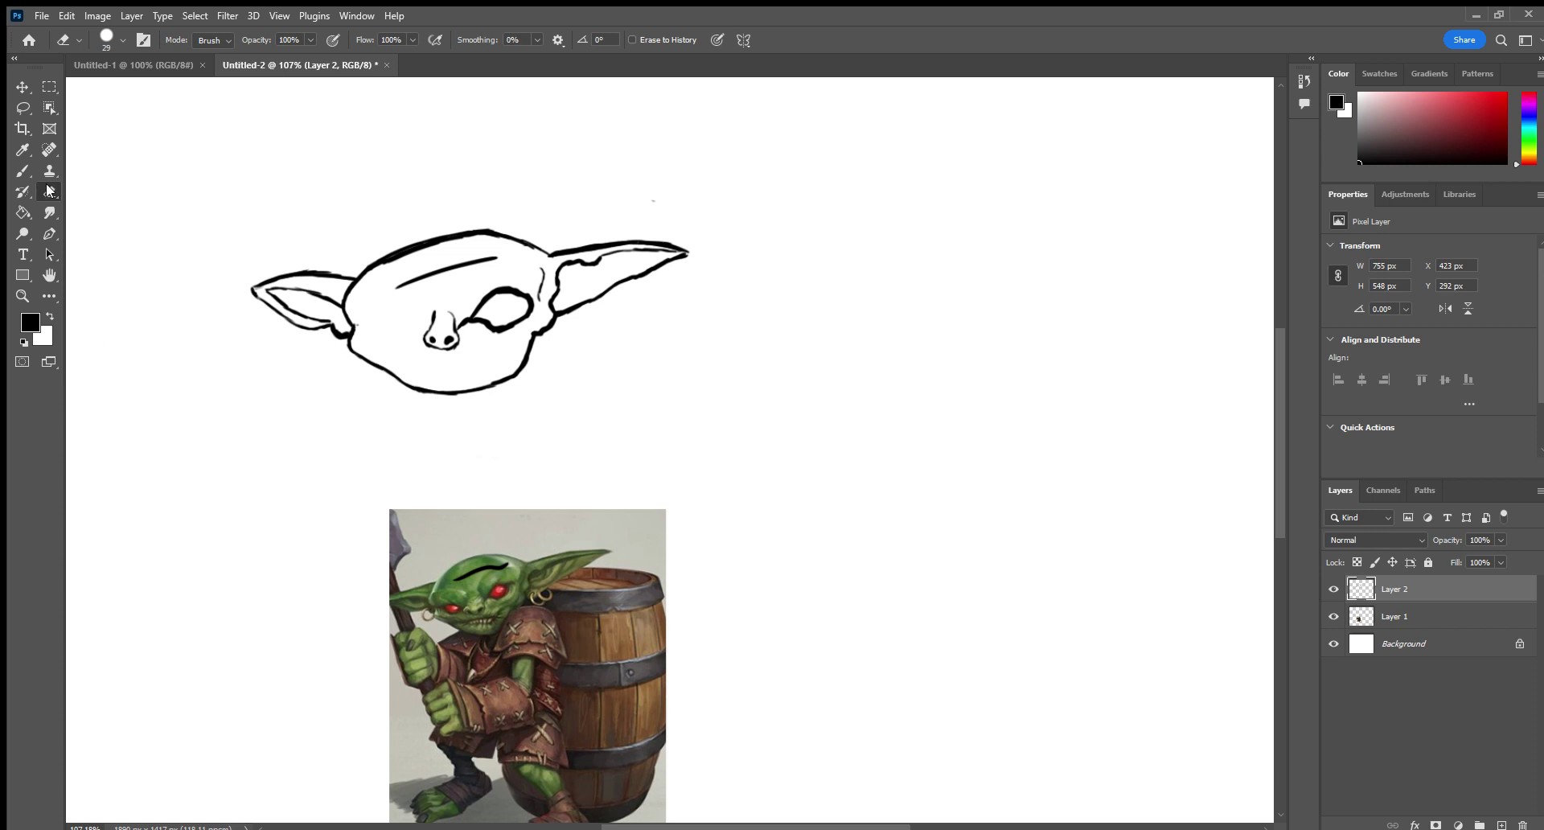
Draw the left eye's outline and a small mouth with jagged teeth below the nose.
{"action": "left_click", "coordinate": [23, 171]}
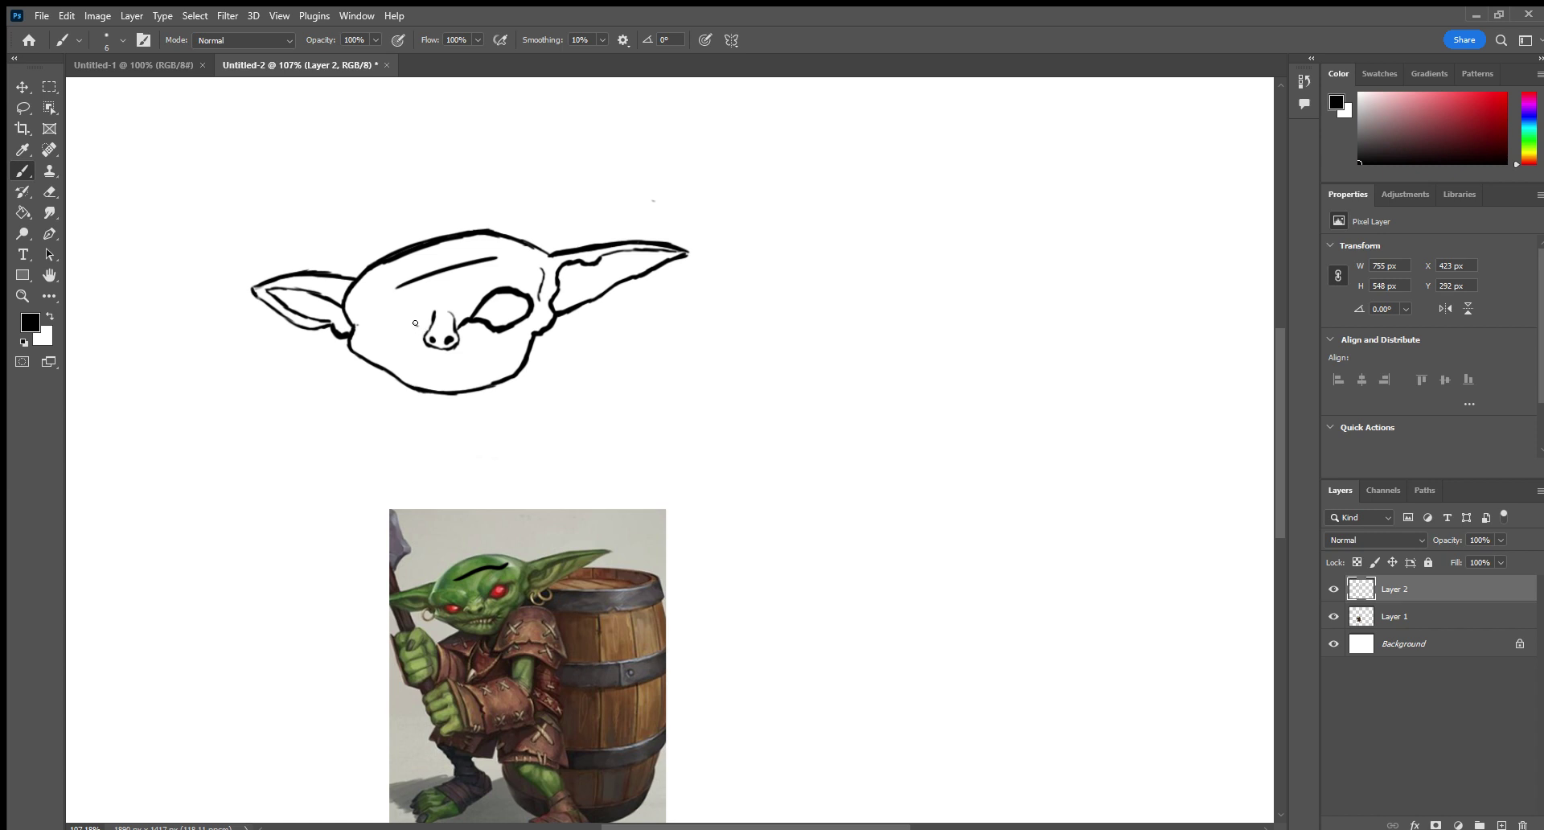
{"action": "mouse_move", "coordinate": [417, 323]}
{"action": "left_mouse_down"}
{"action": "mouse_move", "coordinate": [357, 322]}
{"action": "mouse_move", "coordinate": [394, 339]}
{"action": "mouse_move", "coordinate": [419, 329]}
{"action": "left_mouse_up"}
{"action": "left_click_drag", "start_coordinate": [456, 371], "coordinate": [434, 370]}
{"action": "mouse_move", "coordinate": [436, 368]}
{"action": "left_mouse_down"}
{"action": "mouse_move", "coordinate": [410, 364]}
{"action": "mouse_move", "coordinate": [457, 370]}
{"action": "left_mouse_up"}
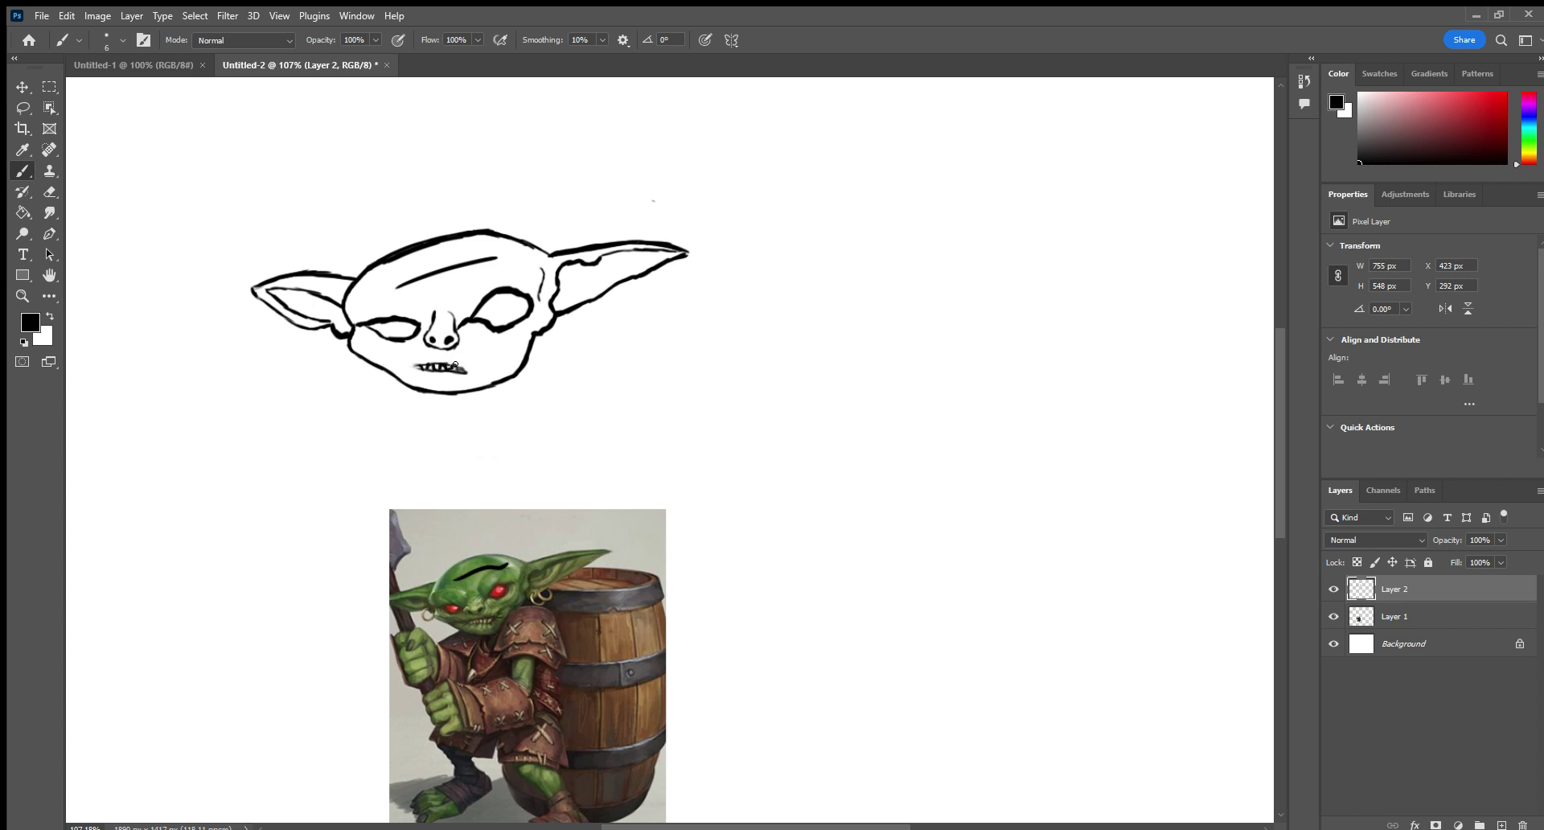
Thicken the outline of the mouth around the teeth and tidy its left corner.
{"action": "left_click", "coordinate": [23, 296]}
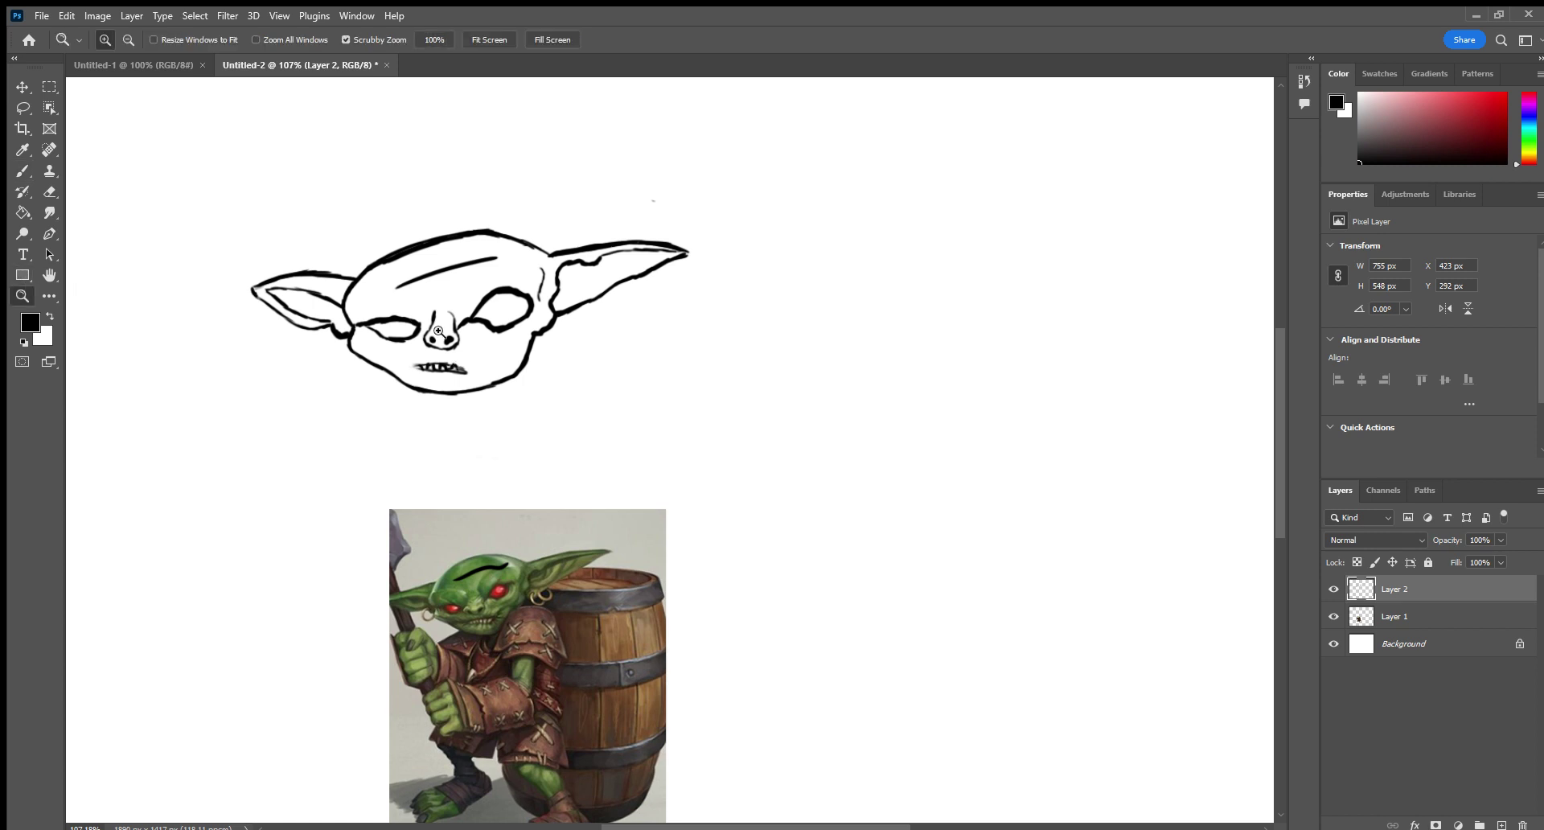
{"action": "mouse_move", "coordinate": [489, 358]}
{"action": "left_mouse_down"}
{"action": "mouse_move", "coordinate": [598, 373]}
{"action": "mouse_move", "coordinate": [593, 352]}
{"action": "left_mouse_up"}
{"action": "key", "text": "b"}
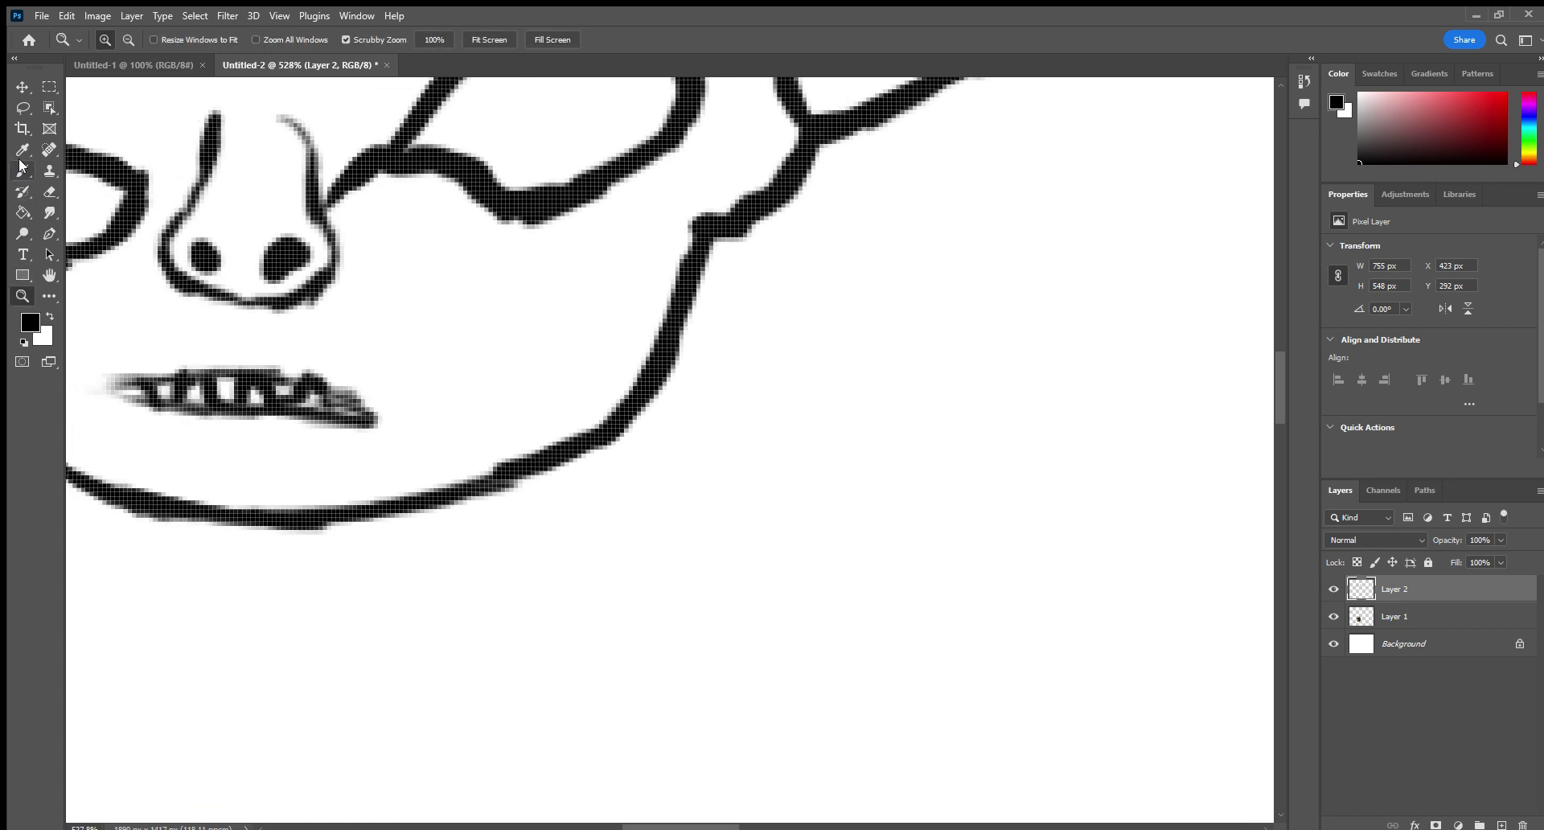
{"action": "mouse_move", "coordinate": [125, 388]}
{"action": "left_mouse_down"}
{"action": "mouse_move", "coordinate": [303, 365]}
{"action": "mouse_move", "coordinate": [275, 377]}
{"action": "mouse_move", "coordinate": [362, 410]}
{"action": "left_mouse_up"}
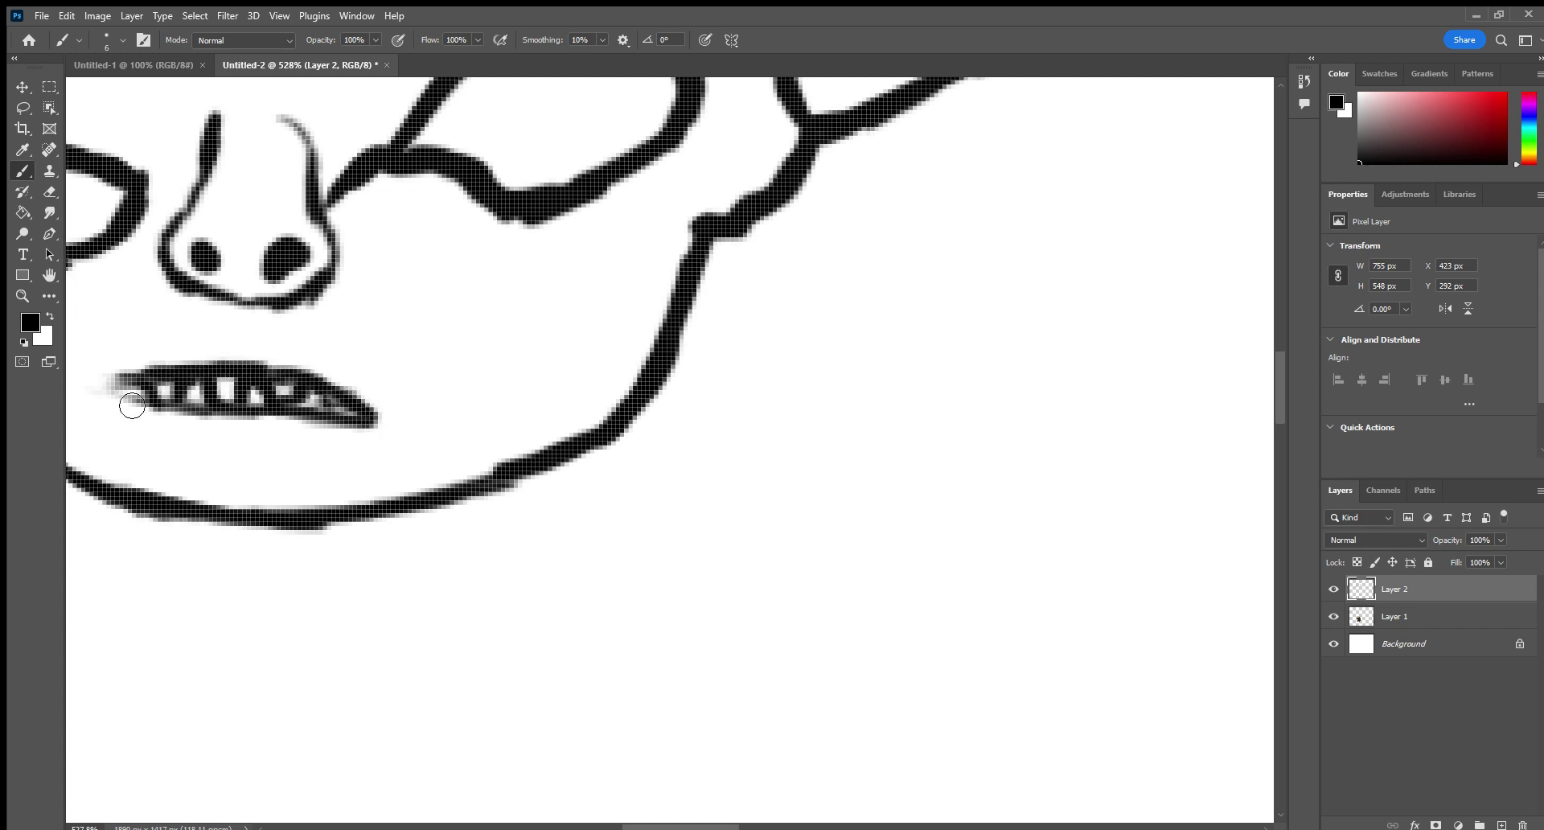
{"action": "left_click_drag", "start_coordinate": [128, 407], "coordinate": [112, 391]}
{"action": "left_click", "coordinate": [22, 295]}
{"action": "mouse_move", "coordinate": [487, 274]}
{"action": "left_mouse_down"}
{"action": "mouse_move", "coordinate": [523, 266]}
{"action": "mouse_move", "coordinate": [393, 274]}
{"action": "left_mouse_up"}
{"action": "left_click_drag", "start_coordinate": [266, 291], "coordinate": [598, 219]}
{"action": "left_click", "coordinate": [23, 171]}
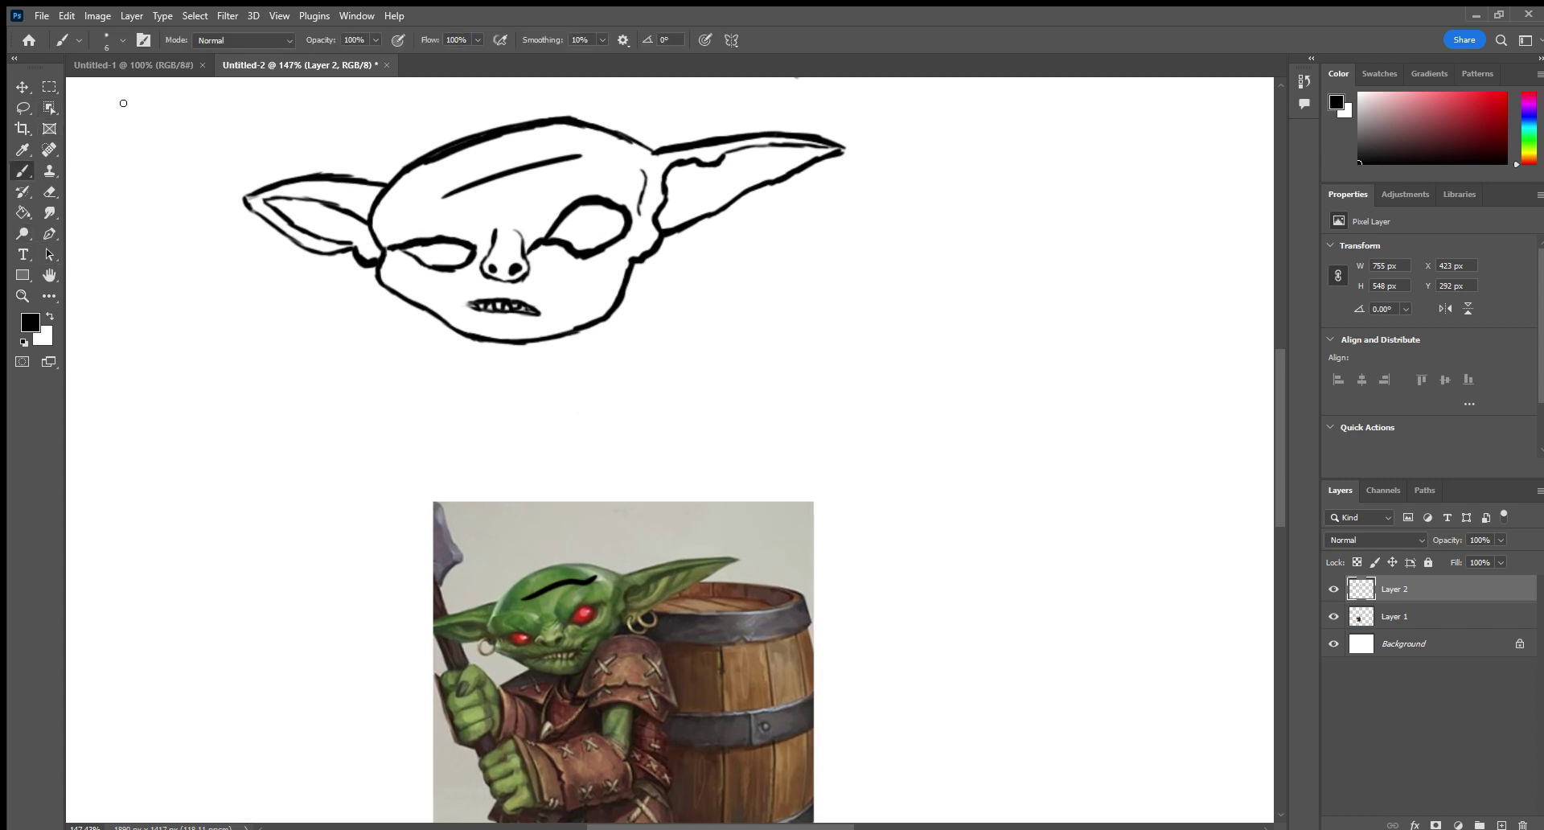
Handwrite the note "yep it totally looks like" followed by a friend's name beside the goblin's left ear.
{"action": "mouse_move", "coordinate": [96, 94]}
{"action": "left_mouse_down"}
{"action": "mouse_move", "coordinate": [151, 90]}
{"action": "mouse_move", "coordinate": [216, 96]}
{"action": "left_mouse_up"}
{"action": "left_click", "coordinate": [124, 99]}
{"action": "left_click_drag", "start_coordinate": [104, 147], "coordinate": [109, 169]}
{"action": "left_click_drag", "start_coordinate": [104, 158], "coordinate": [132, 161]}
{"action": "mouse_move", "coordinate": [140, 131]}
{"action": "left_mouse_down"}
{"action": "mouse_move", "coordinate": [137, 165]}
{"action": "mouse_move", "coordinate": [182, 131]}
{"action": "mouse_move", "coordinate": [184, 147]}
{"action": "left_mouse_up"}
{"action": "left_click_drag", "start_coordinate": [197, 123], "coordinate": [194, 161]}
{"action": "left_click_drag", "start_coordinate": [98, 204], "coordinate": [99, 223]}
{"action": "left_click_drag", "start_coordinate": [116, 203], "coordinate": [132, 209]}
{"action": "left_click_drag", "start_coordinate": [138, 190], "coordinate": [145, 211]}
{"action": "mouse_move", "coordinate": [153, 187]}
{"action": "left_mouse_down"}
{"action": "mouse_move", "coordinate": [161, 207]}
{"action": "mouse_move", "coordinate": [172, 200]}
{"action": "left_mouse_up"}
{"action": "left_click_drag", "start_coordinate": [92, 254], "coordinate": [109, 274]}
{"action": "left_click", "coordinate": [102, 251]}
{"action": "mouse_move", "coordinate": [131, 245]}
{"action": "left_mouse_down"}
{"action": "mouse_move", "coordinate": [129, 264]}
{"action": "mouse_move", "coordinate": [180, 220]}
{"action": "left_mouse_up"}
{"action": "left_click_drag", "start_coordinate": [179, 228], "coordinate": [190, 235]}
{"action": "mouse_move", "coordinate": [196, 211]}
{"action": "left_mouse_down"}
{"action": "mouse_move", "coordinate": [194, 241]}
{"action": "mouse_move", "coordinate": [196, 228]}
{"action": "left_mouse_up"}
{"action": "left_click_drag", "start_coordinate": [198, 228], "coordinate": [219, 232]}
Erase the four-line note beside the goblin's left ear along with its leftover marks.
{"action": "left_click", "coordinate": [49, 171]}
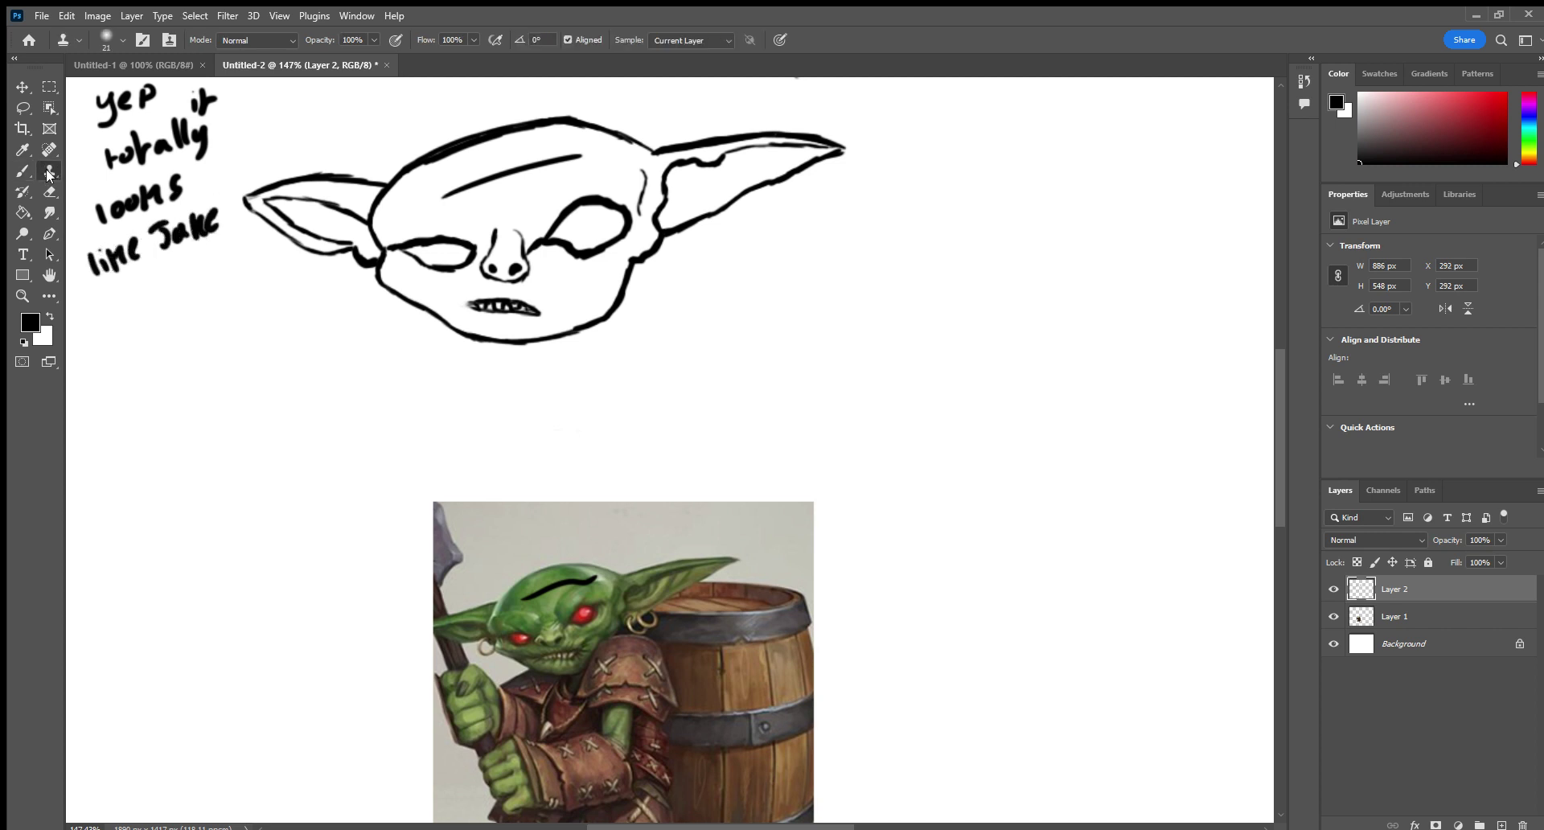
{"action": "left_click", "coordinate": [49, 192]}
{"action": "mouse_move", "coordinate": [95, 95]}
{"action": "left_mouse_down"}
{"action": "mouse_move", "coordinate": [198, 90]}
{"action": "mouse_move", "coordinate": [121, 145]}
{"action": "left_mouse_up"}
{"action": "left_click_drag", "start_coordinate": [193, 93], "coordinate": [216, 111]}
{"action": "mouse_move", "coordinate": [108, 137]}
{"action": "left_mouse_down"}
{"action": "mouse_move", "coordinate": [244, 111]}
{"action": "mouse_move", "coordinate": [123, 164]}
{"action": "mouse_move", "coordinate": [226, 154]}
{"action": "mouse_move", "coordinate": [204, 215]}
{"action": "mouse_move", "coordinate": [220, 225]}
{"action": "mouse_move", "coordinate": [98, 248]}
{"action": "mouse_move", "coordinate": [109, 293]}
{"action": "mouse_move", "coordinate": [125, 277]}
{"action": "mouse_move", "coordinate": [99, 174]}
{"action": "mouse_move", "coordinate": [137, 241]}
{"action": "left_mouse_up"}
{"action": "left_click", "coordinate": [23, 171]}
{"action": "left_click", "coordinate": [100, 211]}
{"action": "left_click", "coordinate": [129, 194]}
{"action": "left_click", "coordinate": [49, 192]}
Paint large black pupils inside both of the goblin's eyes, leaving small highlights unfilled.
{"action": "left_click", "coordinate": [24, 170]}
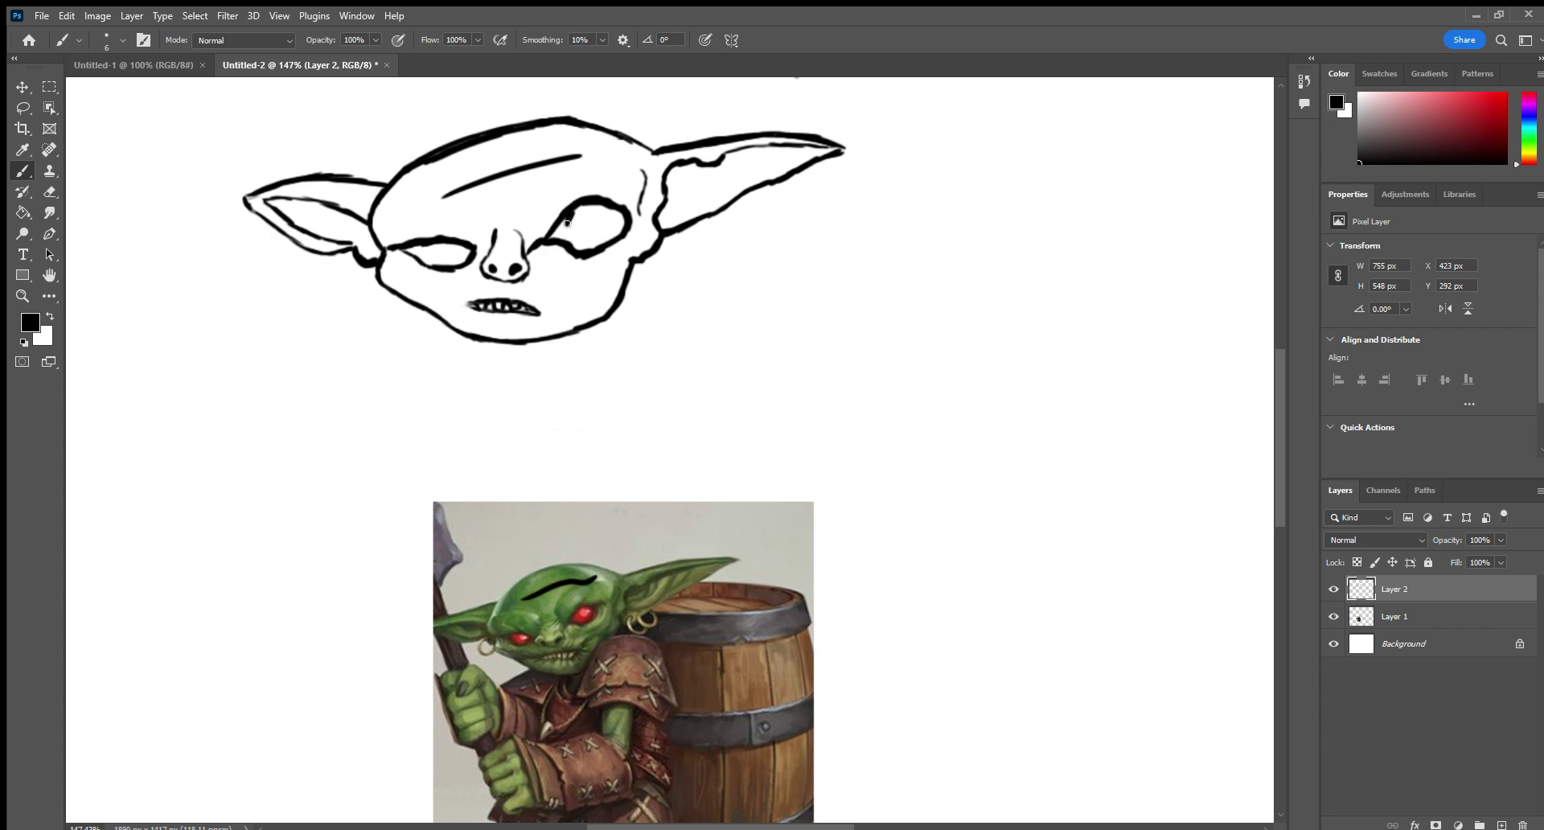
{"action": "mouse_move", "coordinate": [567, 223]}
{"action": "left_mouse_down"}
{"action": "mouse_move", "coordinate": [578, 248]}
{"action": "mouse_move", "coordinate": [573, 211]}
{"action": "mouse_move", "coordinate": [599, 207]}
{"action": "mouse_move", "coordinate": [589, 248]}
{"action": "mouse_move", "coordinate": [581, 231]}
{"action": "left_mouse_up"}
{"action": "mouse_move", "coordinate": [440, 240]}
{"action": "left_mouse_down"}
{"action": "mouse_move", "coordinate": [450, 263]}
{"action": "mouse_move", "coordinate": [448, 242]}
{"action": "left_mouse_up"}
{"action": "mouse_move", "coordinate": [579, 226]}
{"action": "left_mouse_down"}
{"action": "mouse_move", "coordinate": [577, 211]}
{"action": "mouse_move", "coordinate": [585, 231]}
{"action": "left_mouse_up"}
{"action": "left_click_drag", "start_coordinate": [448, 250], "coordinate": [447, 245]}
{"action": "left_click_drag", "start_coordinate": [447, 255], "coordinate": [457, 250]}
{"action": "mouse_move", "coordinate": [575, 232]}
{"action": "left_mouse_down"}
{"action": "mouse_move", "coordinate": [587, 211]}
{"action": "mouse_move", "coordinate": [585, 244]}
{"action": "mouse_move", "coordinate": [586, 222]}
{"action": "left_mouse_up"}
Handwrite "Hmm" beyond the tip of the goblin's right ear and erase it.
{"action": "left_click_drag", "start_coordinate": [901, 106], "coordinate": [902, 146]}
{"action": "mouse_move", "coordinate": [902, 127]}
{"action": "left_mouse_down"}
{"action": "mouse_move", "coordinate": [922, 125]}
{"action": "mouse_move", "coordinate": [924, 146]}
{"action": "mouse_move", "coordinate": [1009, 131]}
{"action": "left_mouse_up"}
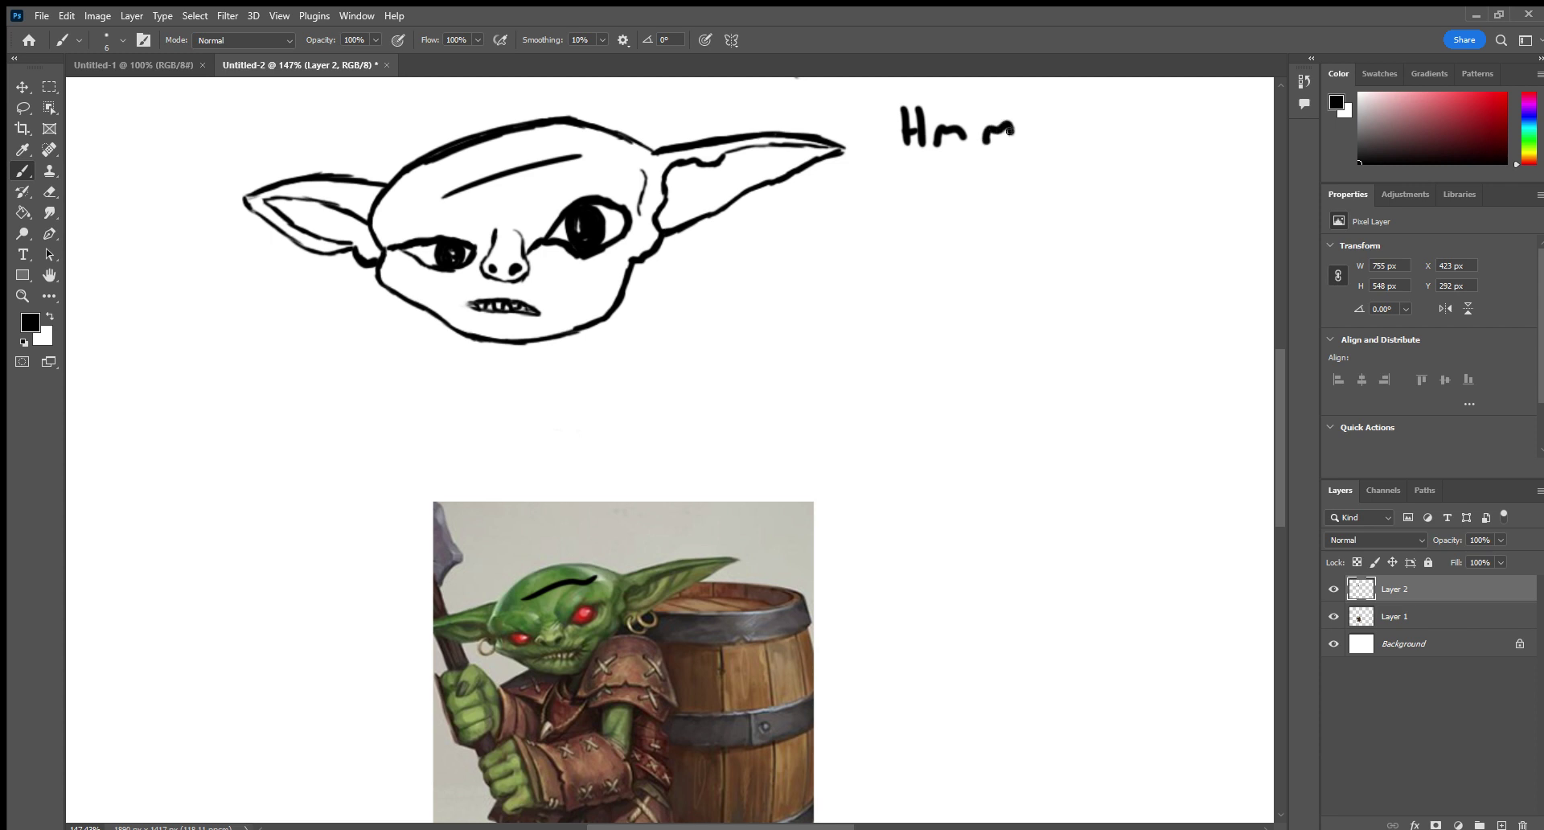
{"action": "left_click", "coordinate": [50, 191]}
{"action": "left_click_drag", "start_coordinate": [903, 129], "coordinate": [1021, 142]}
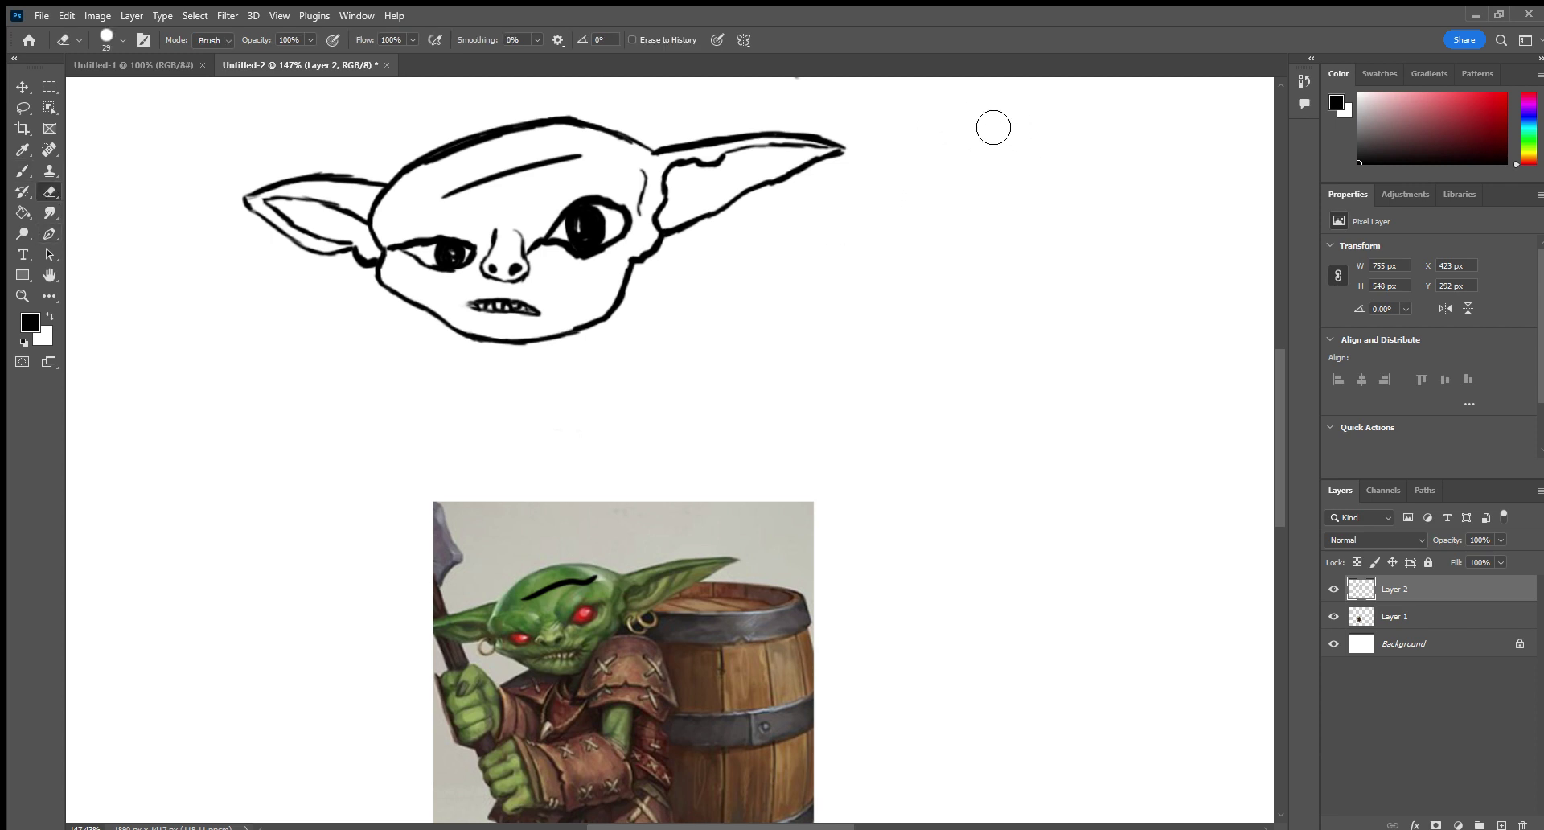
Handwrite the question "How will I do the body?" in the blank area below the goblin's left ear.
{"action": "key", "text": "b"}
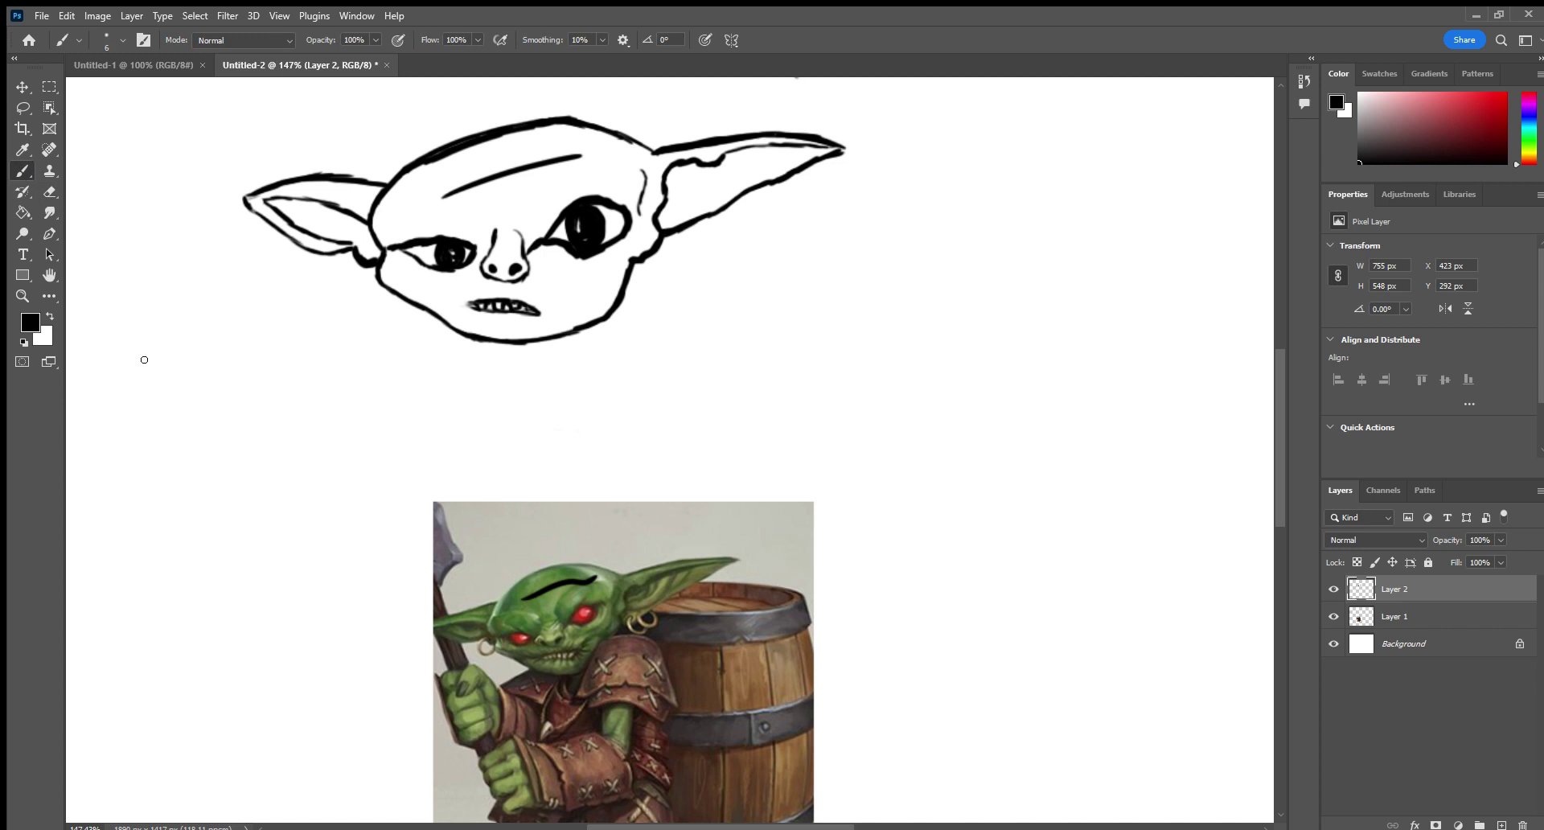
{"action": "mouse_move", "coordinate": [138, 331]}
{"action": "left_mouse_down"}
{"action": "mouse_move", "coordinate": [146, 368]}
{"action": "mouse_move", "coordinate": [158, 355]}
{"action": "left_mouse_up"}
{"action": "mouse_move", "coordinate": [142, 354]}
{"action": "left_mouse_down"}
{"action": "mouse_move", "coordinate": [190, 348]}
{"action": "mouse_move", "coordinate": [201, 321]}
{"action": "left_mouse_up"}
{"action": "mouse_move", "coordinate": [153, 387]}
{"action": "left_mouse_down"}
{"action": "mouse_move", "coordinate": [182, 378]}
{"action": "mouse_move", "coordinate": [185, 396]}
{"action": "left_mouse_up"}
{"action": "mouse_move", "coordinate": [197, 362]}
{"action": "left_mouse_down"}
{"action": "mouse_move", "coordinate": [194, 394]}
{"action": "mouse_move", "coordinate": [235, 369]}
{"action": "left_mouse_up"}
{"action": "mouse_move", "coordinate": [221, 354]}
{"action": "left_mouse_down"}
{"action": "mouse_move", "coordinate": [233, 342]}
{"action": "mouse_move", "coordinate": [246, 362]}
{"action": "left_mouse_up"}
{"action": "mouse_move", "coordinate": [185, 434]}
{"action": "left_mouse_down"}
{"action": "mouse_move", "coordinate": [170, 465]}
{"action": "mouse_move", "coordinate": [185, 470]}
{"action": "left_mouse_up"}
{"action": "mouse_move", "coordinate": [193, 433]}
{"action": "left_mouse_down"}
{"action": "mouse_move", "coordinate": [199, 444]}
{"action": "mouse_move", "coordinate": [223, 418]}
{"action": "left_mouse_up"}
{"action": "mouse_move", "coordinate": [228, 407]}
{"action": "left_mouse_down"}
{"action": "mouse_move", "coordinate": [226, 435]}
{"action": "mouse_move", "coordinate": [267, 410]}
{"action": "left_mouse_up"}
{"action": "mouse_move", "coordinate": [202, 461]}
{"action": "left_mouse_down"}
{"action": "mouse_move", "coordinate": [222, 480]}
{"action": "mouse_move", "coordinate": [258, 447]}
{"action": "left_mouse_up"}
{"action": "mouse_move", "coordinate": [256, 444]}
{"action": "left_mouse_down"}
{"action": "mouse_move", "coordinate": [254, 475]}
{"action": "mouse_move", "coordinate": [270, 460]}
{"action": "left_mouse_up"}
{"action": "mouse_move", "coordinate": [282, 439]}
{"action": "left_mouse_down"}
{"action": "mouse_move", "coordinate": [273, 481]}
{"action": "mouse_move", "coordinate": [267, 410]}
{"action": "left_mouse_up"}
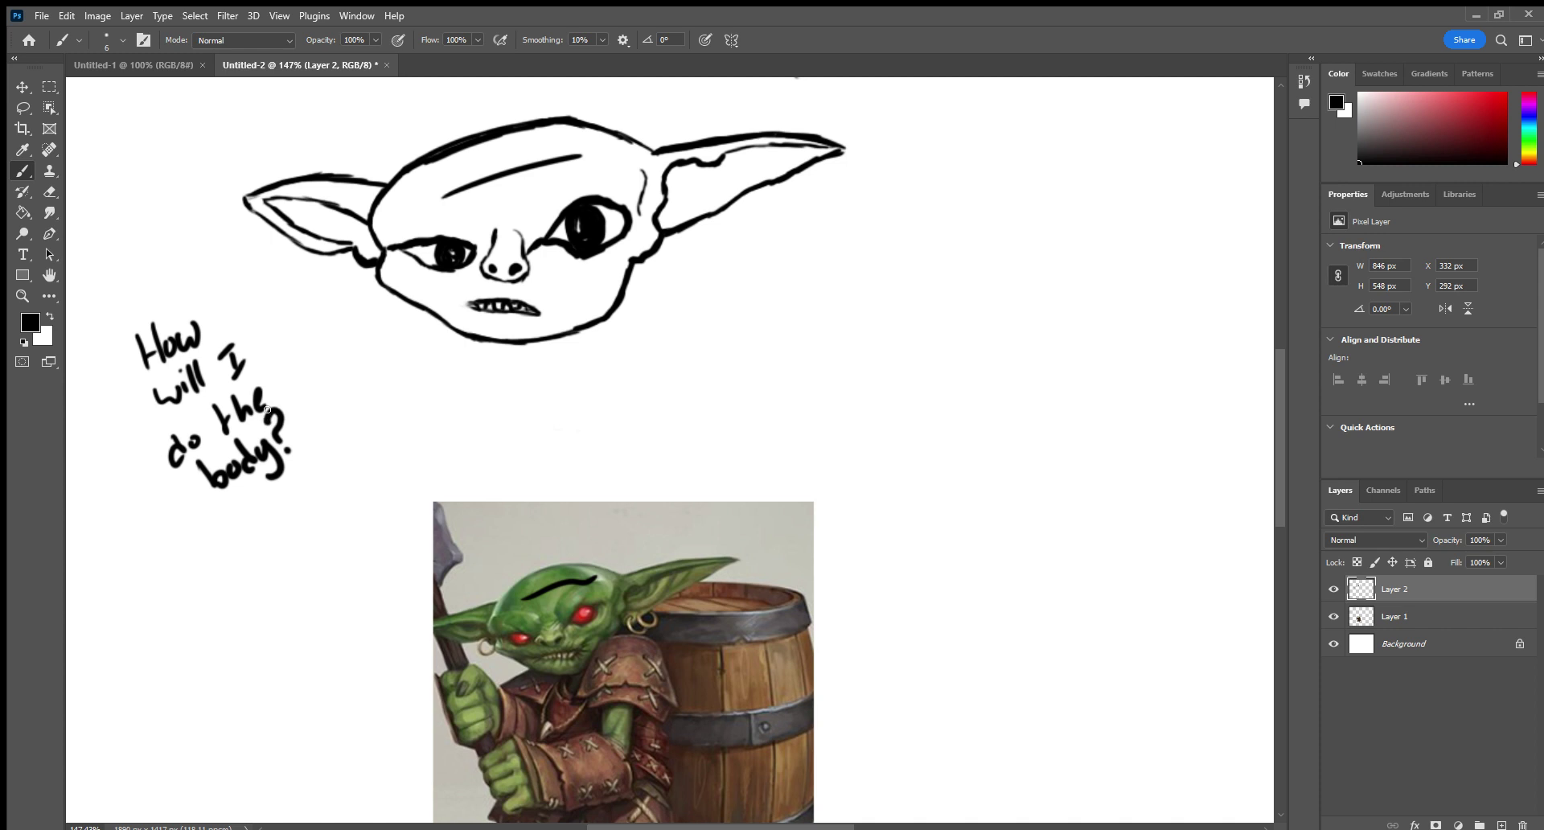
Erase the black stroke from the reference goblin's forehead and move the reference picture up to the right of the drawn head.
{"action": "key", "text": "v"}
{"action": "mouse_move", "coordinate": [551, 564]}
{"action": "left_mouse_down"}
{"action": "mouse_move", "coordinate": [565, 581]}
{"action": "mouse_move", "coordinate": [564, 551]}
{"action": "mouse_move", "coordinate": [523, 585]}
{"action": "left_mouse_up"}
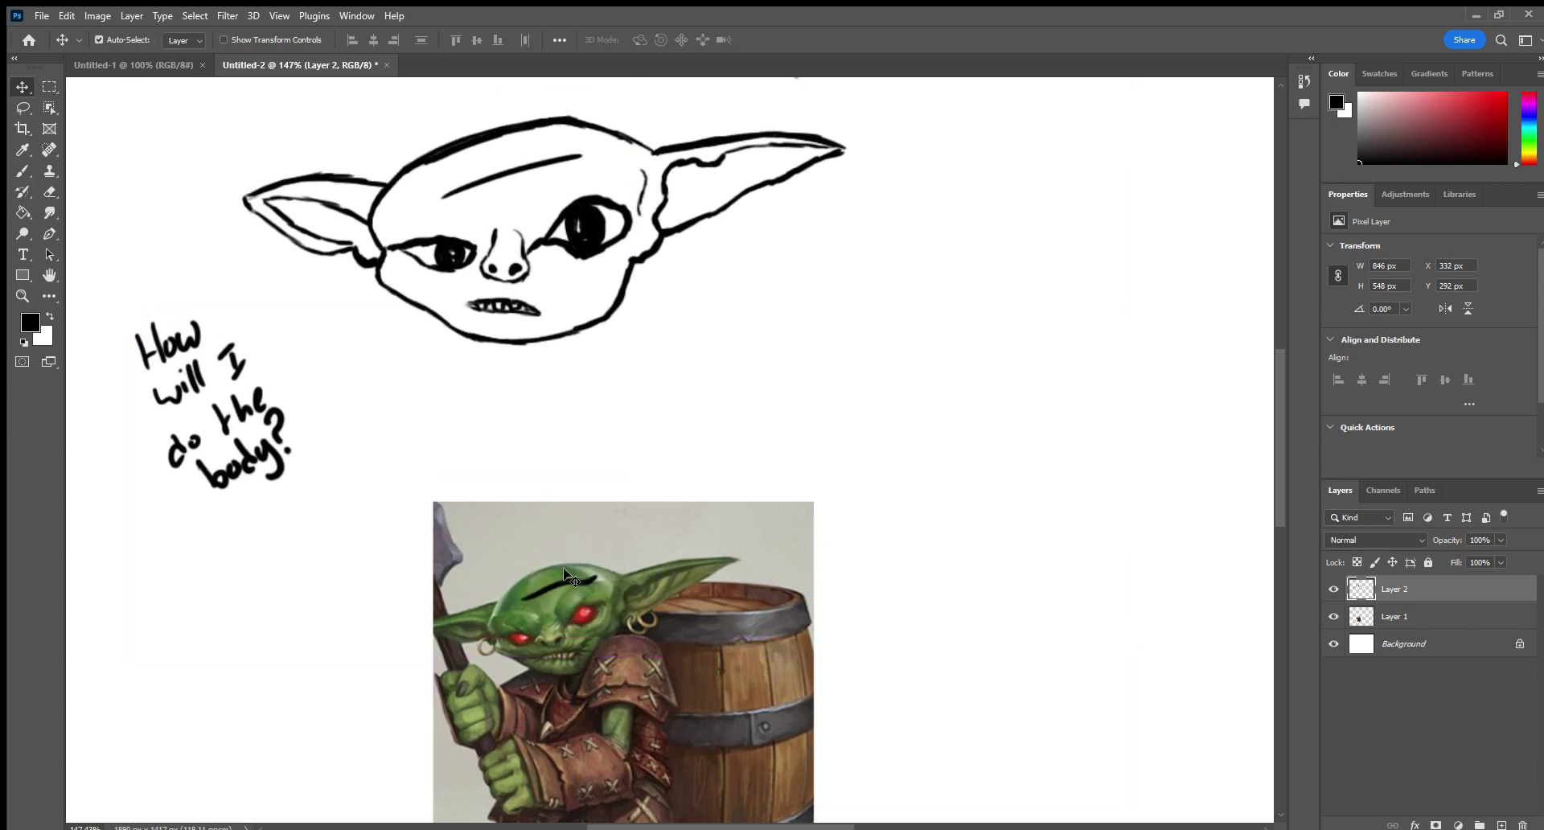
{"action": "left_click", "coordinate": [48, 193]}
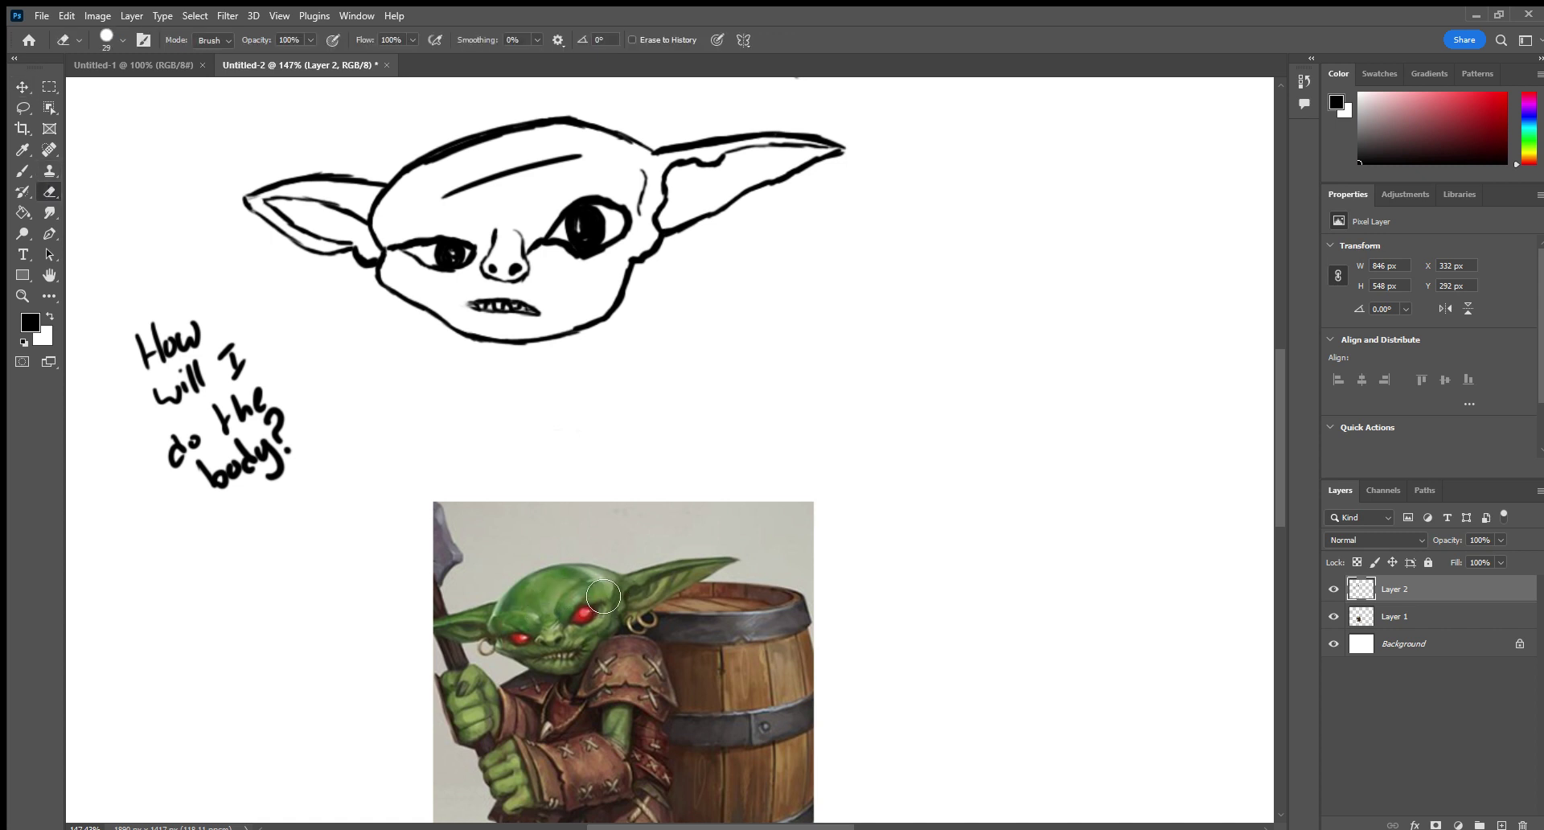
{"action": "left_click", "coordinate": [23, 87]}
{"action": "left_click_drag", "start_coordinate": [595, 627], "coordinate": [1039, 210]}
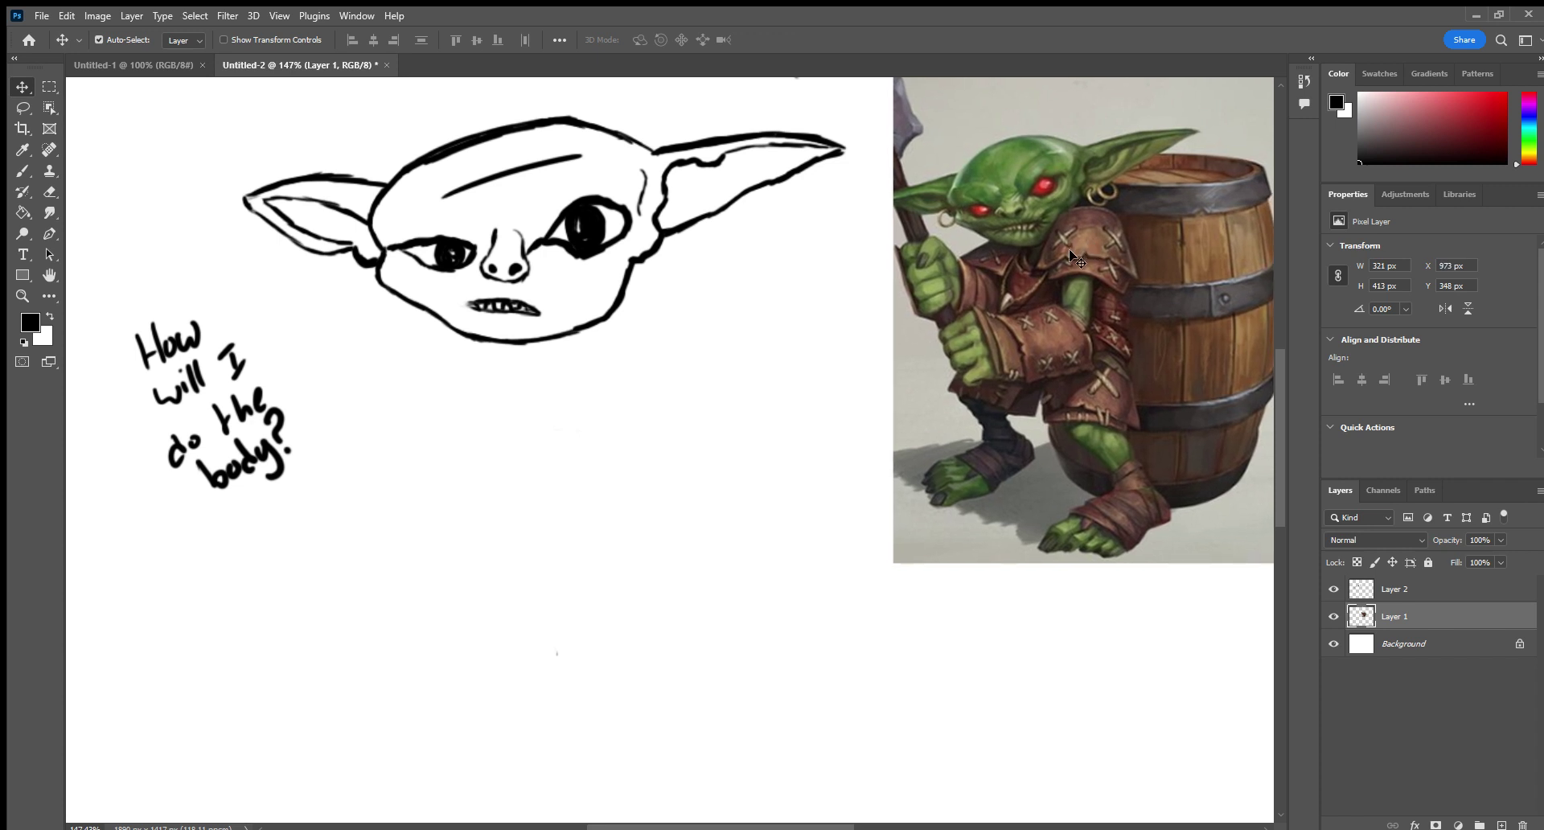
Draw two short vertical dashes below the body question and handwrite "Maybe" under them, erasing and rewriting the word once.
{"action": "left_click", "coordinate": [22, 170]}
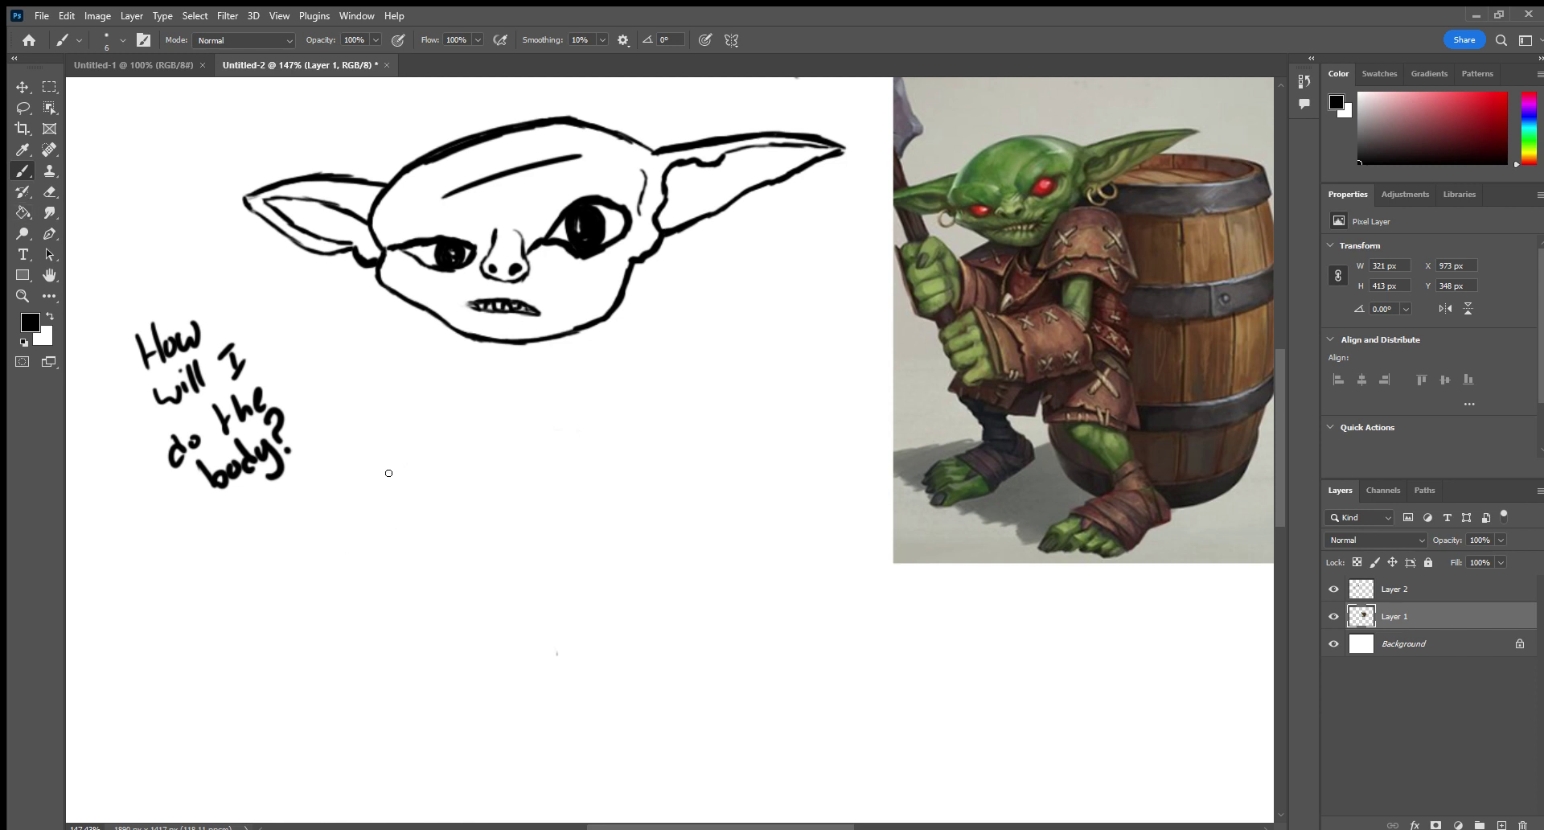
{"action": "left_click_drag", "start_coordinate": [224, 572], "coordinate": [226, 586]}
{"action": "left_click_drag", "start_coordinate": [216, 518], "coordinate": [222, 555]}
{"action": "mouse_move", "coordinate": [158, 623]}
{"action": "left_mouse_down"}
{"action": "mouse_move", "coordinate": [179, 640]}
{"action": "mouse_move", "coordinate": [242, 611]}
{"action": "left_mouse_up"}
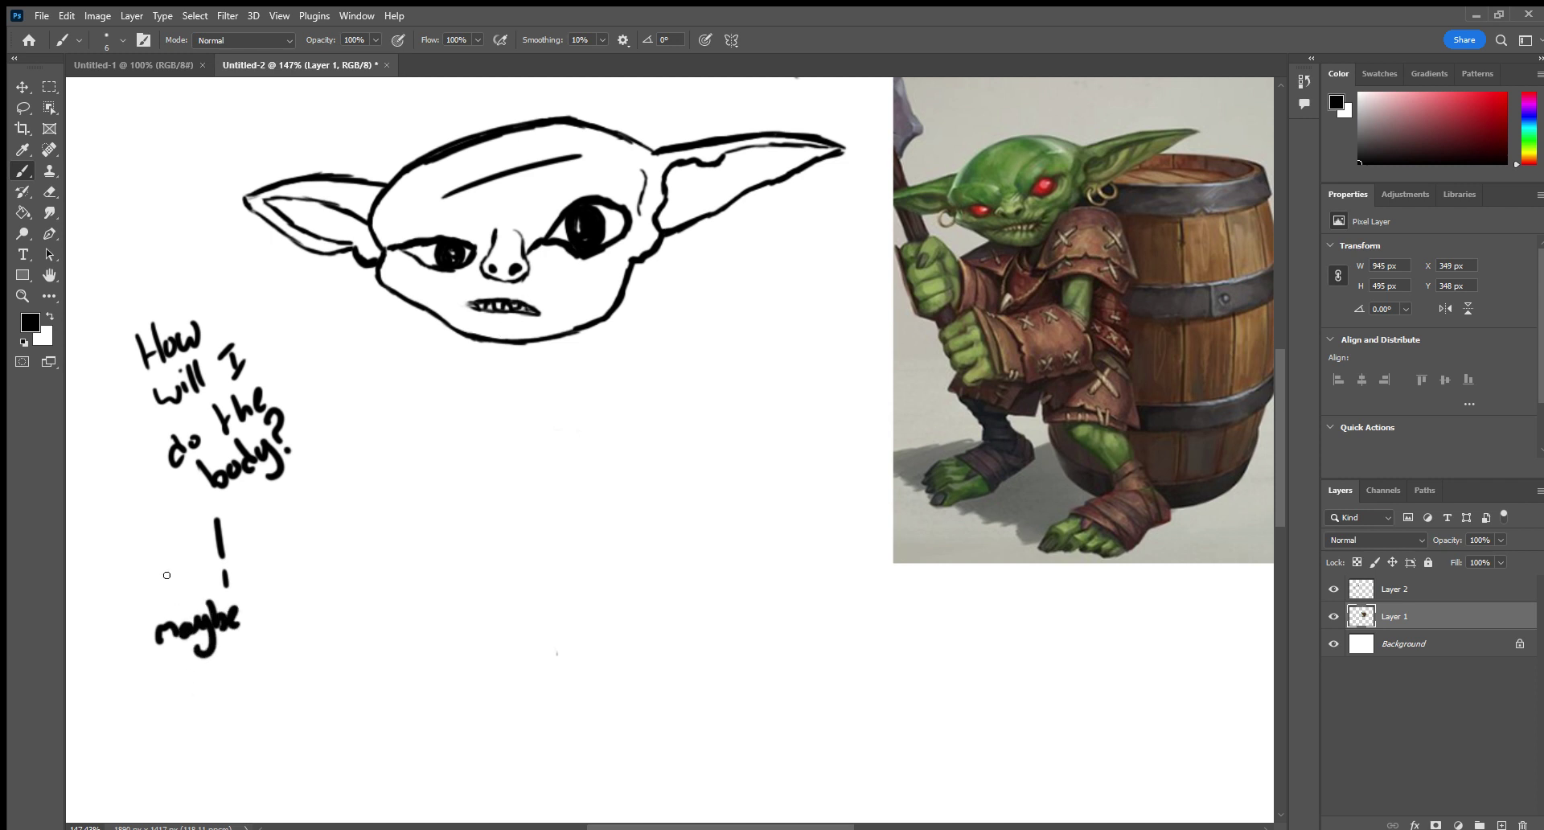
{"action": "left_click", "coordinate": [49, 192]}
{"action": "mouse_move", "coordinate": [159, 653]}
{"action": "left_mouse_down"}
{"action": "mouse_move", "coordinate": [243, 638]}
{"action": "mouse_move", "coordinate": [234, 655]}
{"action": "left_mouse_up"}
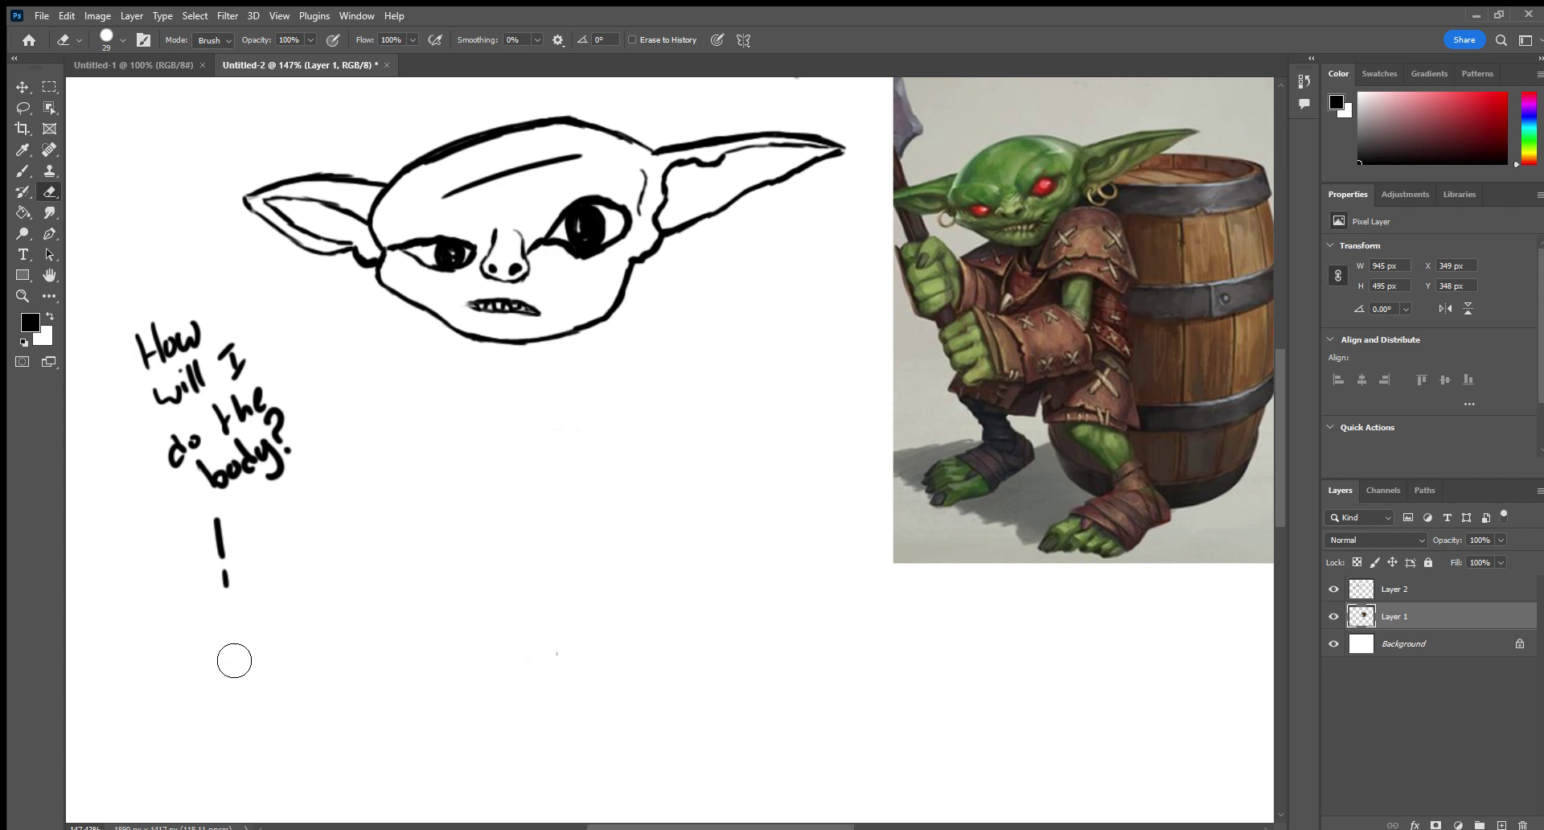
{"action": "left_click", "coordinate": [22, 168]}
{"action": "mouse_move", "coordinate": [141, 658]}
{"action": "left_mouse_down"}
{"action": "mouse_move", "coordinate": [195, 669]}
{"action": "mouse_move", "coordinate": [209, 641]}
{"action": "mouse_move", "coordinate": [240, 633]}
{"action": "left_mouse_up"}
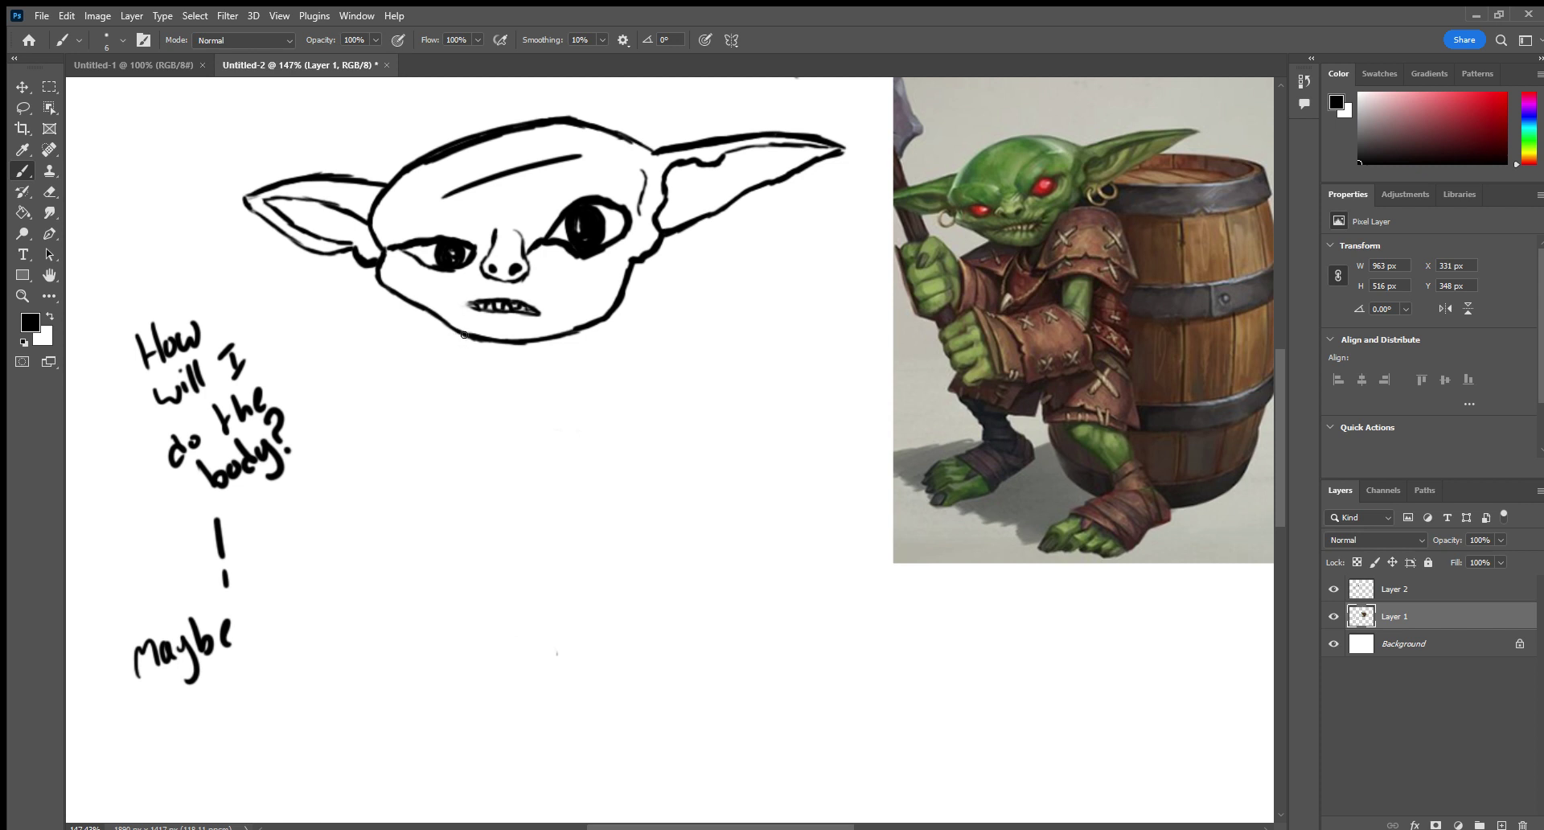
Draw two short neck strokes under the goblin's chin and handwrite "ugly neck" below "Maybe".
{"action": "left_click_drag", "start_coordinate": [461, 337], "coordinate": [463, 349]}
{"action": "left_click_drag", "start_coordinate": [580, 333], "coordinate": [576, 348]}
{"action": "left_click_drag", "start_coordinate": [128, 732], "coordinate": [155, 764]}
{"action": "mouse_move", "coordinate": [170, 706]}
{"action": "left_mouse_down"}
{"action": "mouse_move", "coordinate": [207, 790]}
{"action": "mouse_move", "coordinate": [225, 776]}
{"action": "left_mouse_up"}
{"action": "mouse_move", "coordinate": [236, 744]}
{"action": "left_mouse_down"}
{"action": "mouse_move", "coordinate": [238, 776]}
{"action": "mouse_move", "coordinate": [259, 772]}
{"action": "left_mouse_up"}
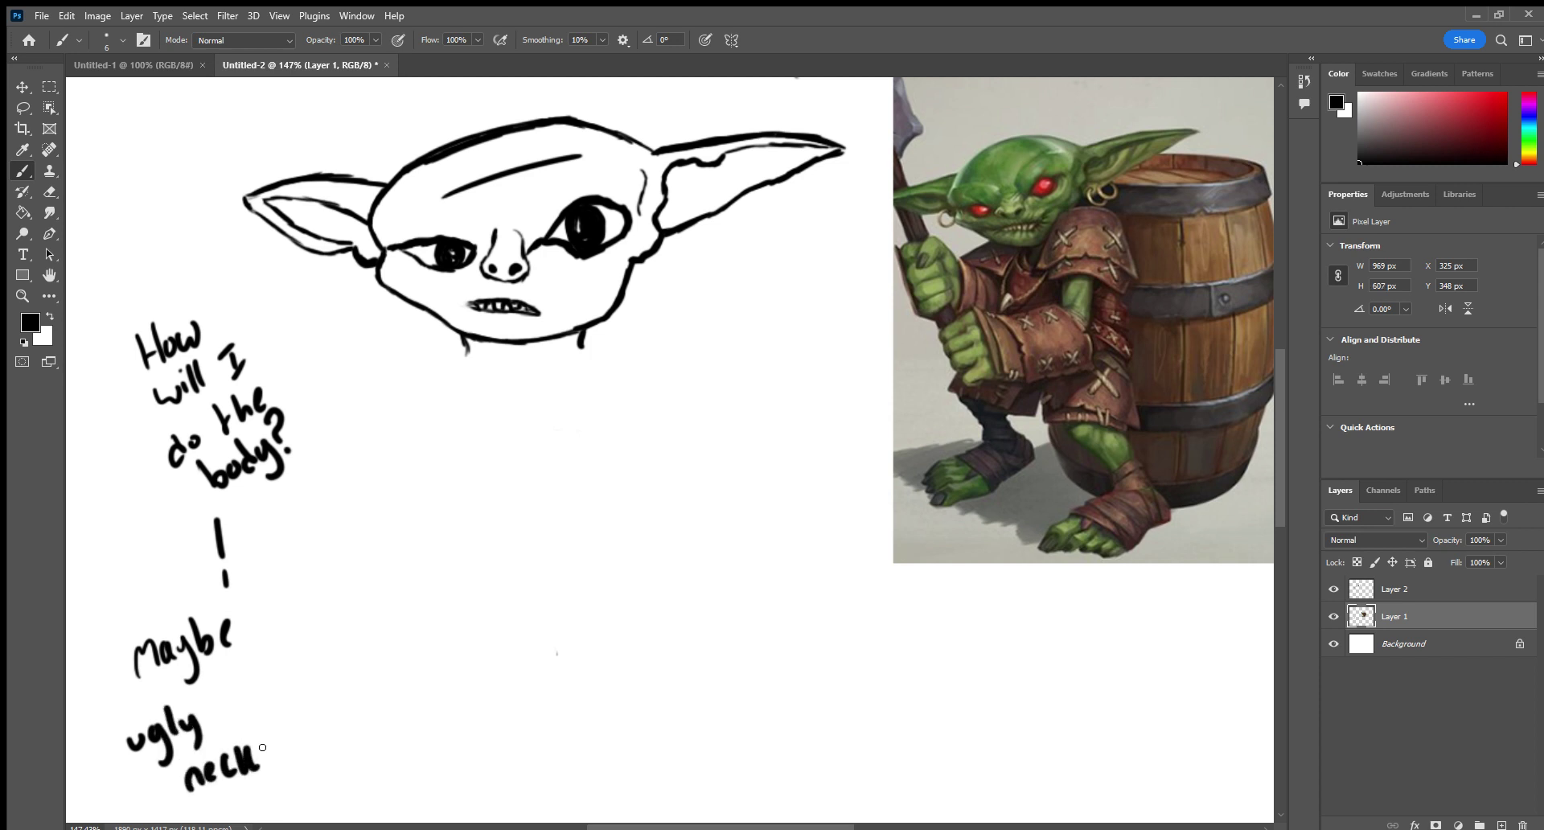
Draw a solid black thumbs-up beside the "ugly neck" note and trim its thumb with the eraser.
{"action": "mouse_move", "coordinate": [271, 712]}
{"action": "left_mouse_down"}
{"action": "mouse_move", "coordinate": [276, 753]}
{"action": "mouse_move", "coordinate": [296, 729]}
{"action": "mouse_move", "coordinate": [268, 698]}
{"action": "mouse_move", "coordinate": [294, 706]}
{"action": "left_mouse_up"}
{"action": "mouse_move", "coordinate": [295, 734]}
{"action": "left_mouse_down"}
{"action": "mouse_move", "coordinate": [310, 736]}
{"action": "mouse_move", "coordinate": [288, 712]}
{"action": "left_mouse_up"}
{"action": "left_click_drag", "start_coordinate": [266, 712], "coordinate": [264, 681]}
{"action": "left_click", "coordinate": [49, 190]}
{"action": "mouse_move", "coordinate": [271, 674]}
{"action": "left_mouse_down"}
{"action": "mouse_move", "coordinate": [265, 704]}
{"action": "mouse_move", "coordinate": [290, 700]}
{"action": "mouse_move", "coordinate": [284, 680]}
{"action": "left_mouse_up"}
{"action": "left_click", "coordinate": [22, 170]}
{"action": "left_click", "coordinate": [48, 191]}
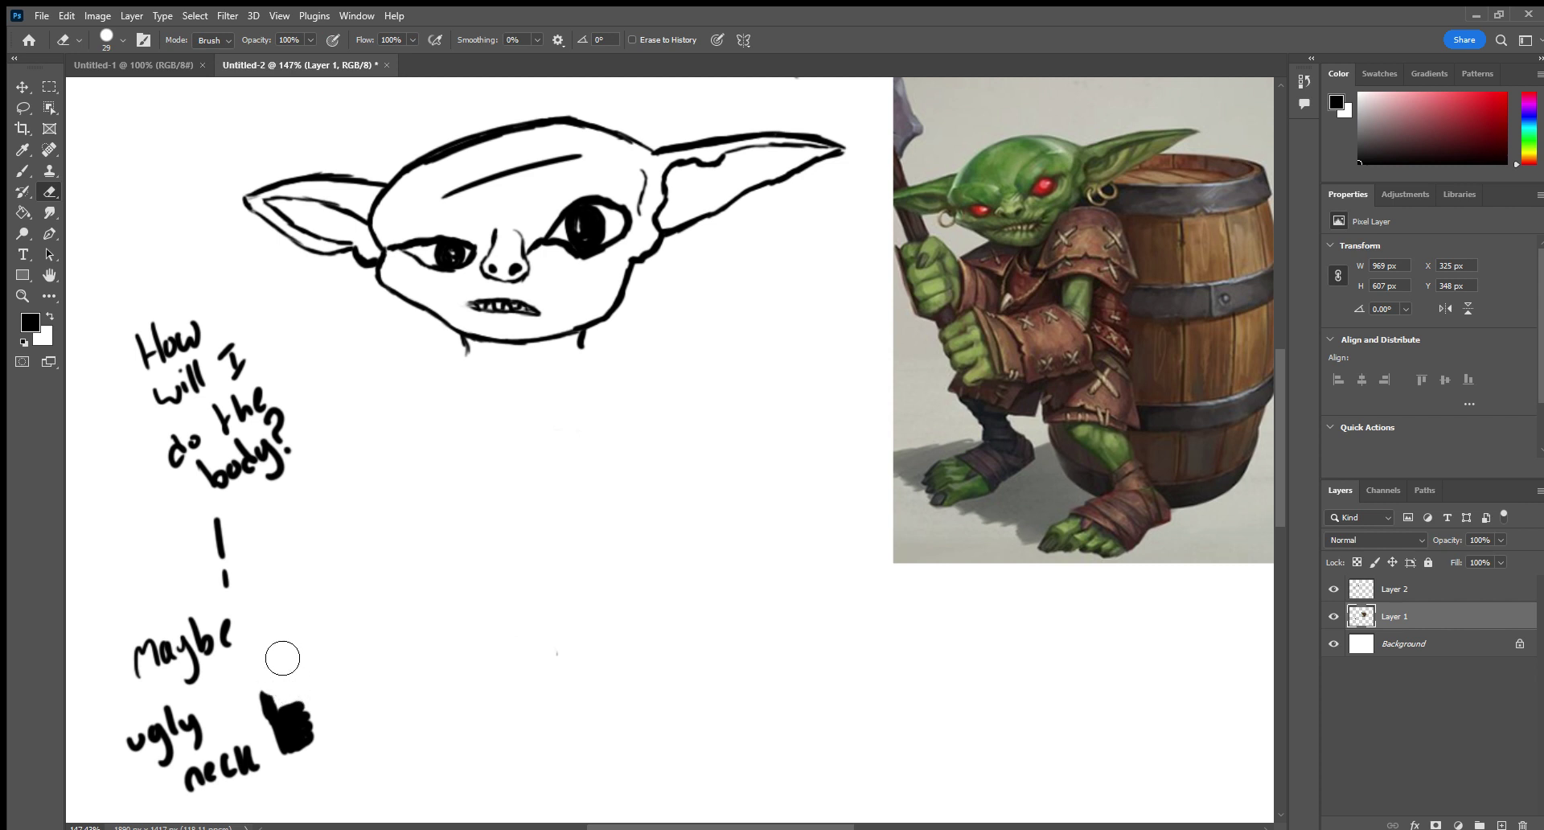
{"action": "left_click", "coordinate": [24, 169]}
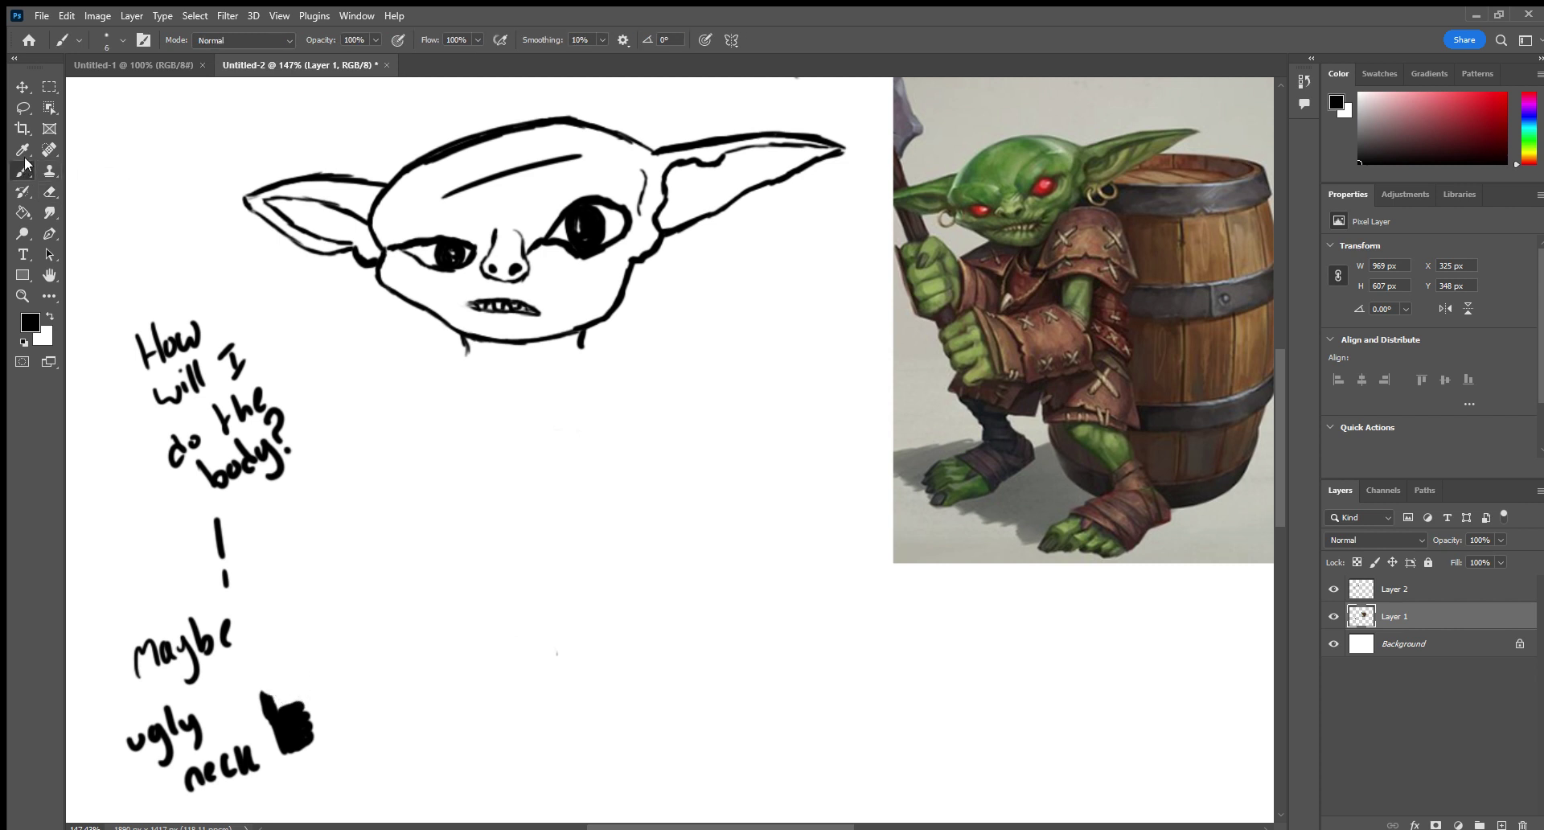
Erase the body question from Layer 2, and the dashes, "Maybe ugly neck" note and thumbs-up from Layer 1.
{"action": "left_click", "coordinate": [48, 191]}
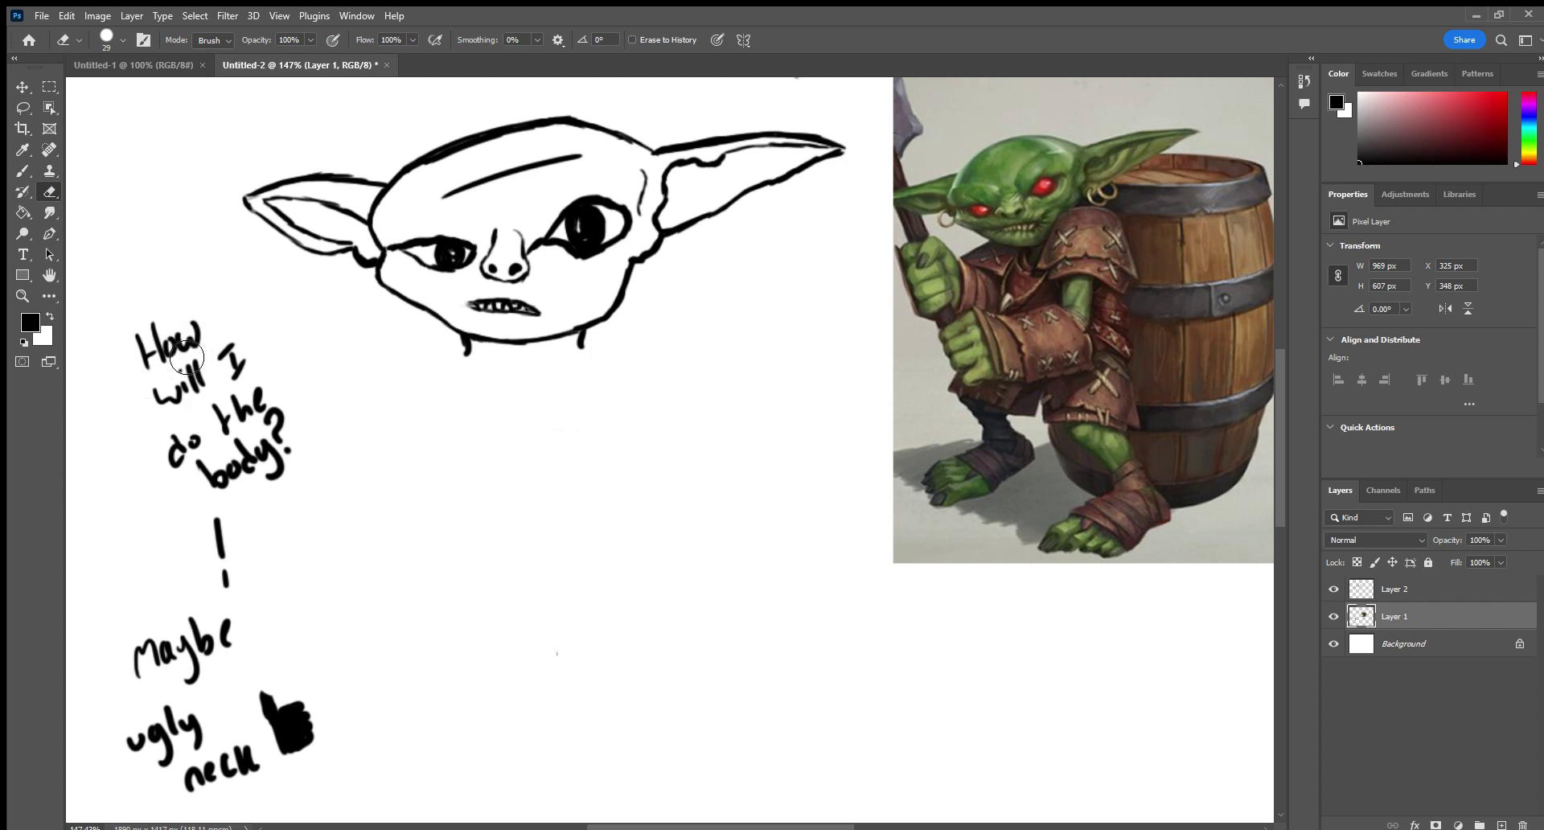
{"action": "key", "text": "v"}
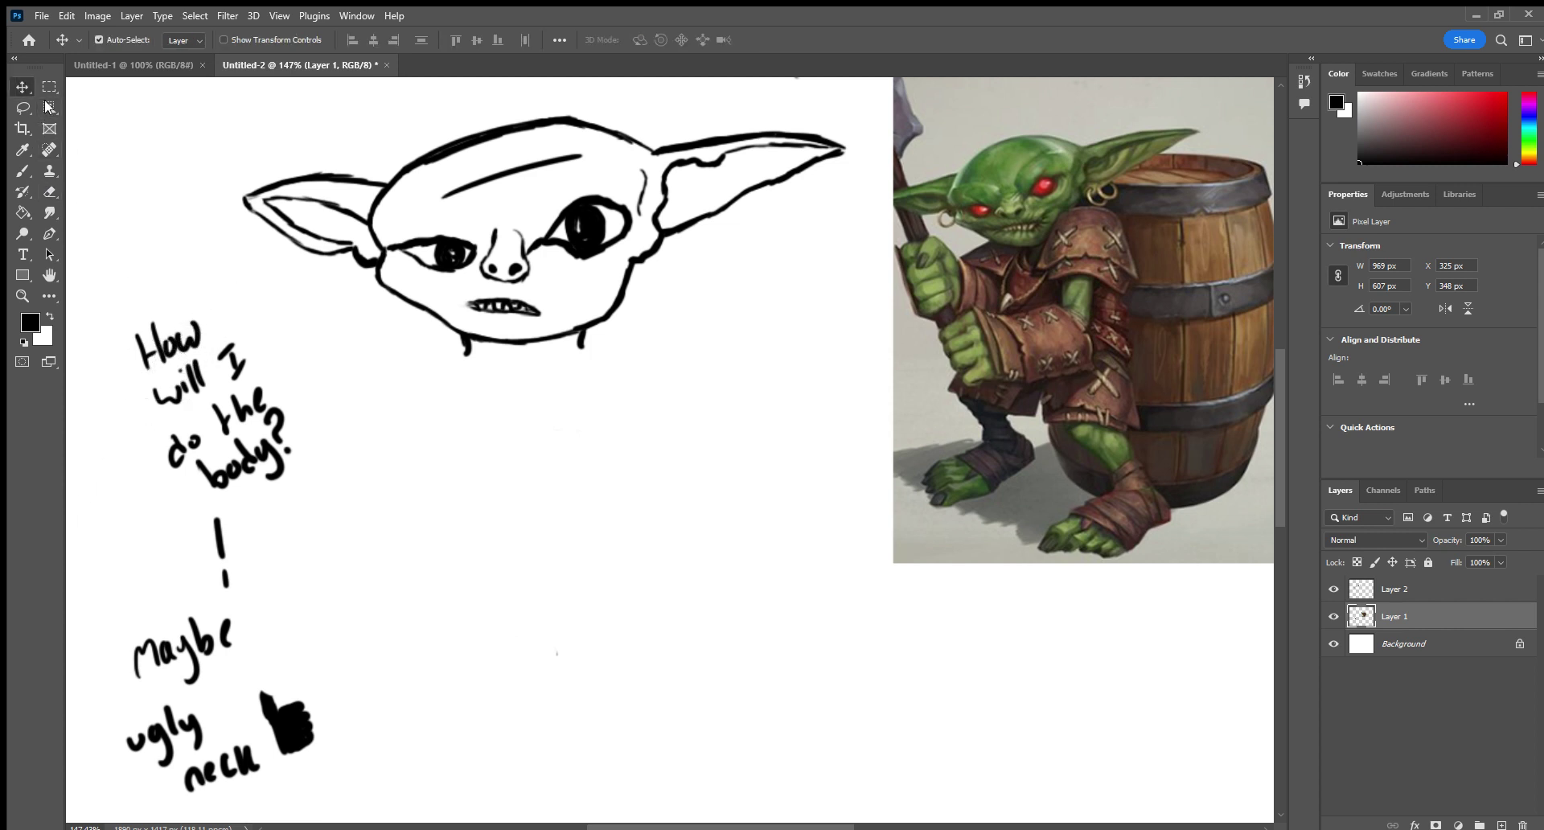
{"action": "left_click", "coordinate": [179, 358]}
{"action": "left_click", "coordinate": [49, 191]}
{"action": "mouse_move", "coordinate": [189, 338]}
{"action": "left_mouse_down"}
{"action": "mouse_move", "coordinate": [141, 435]}
{"action": "mouse_move", "coordinate": [157, 353]}
{"action": "mouse_move", "coordinate": [228, 407]}
{"action": "mouse_move", "coordinate": [133, 392]}
{"action": "mouse_move", "coordinate": [359, 392]}
{"action": "mouse_move", "coordinate": [266, 401]}
{"action": "mouse_move", "coordinate": [283, 397]}
{"action": "mouse_move", "coordinate": [304, 445]}
{"action": "mouse_move", "coordinate": [269, 494]}
{"action": "mouse_move", "coordinate": [166, 407]}
{"action": "mouse_move", "coordinate": [220, 328]}
{"action": "left_mouse_up"}
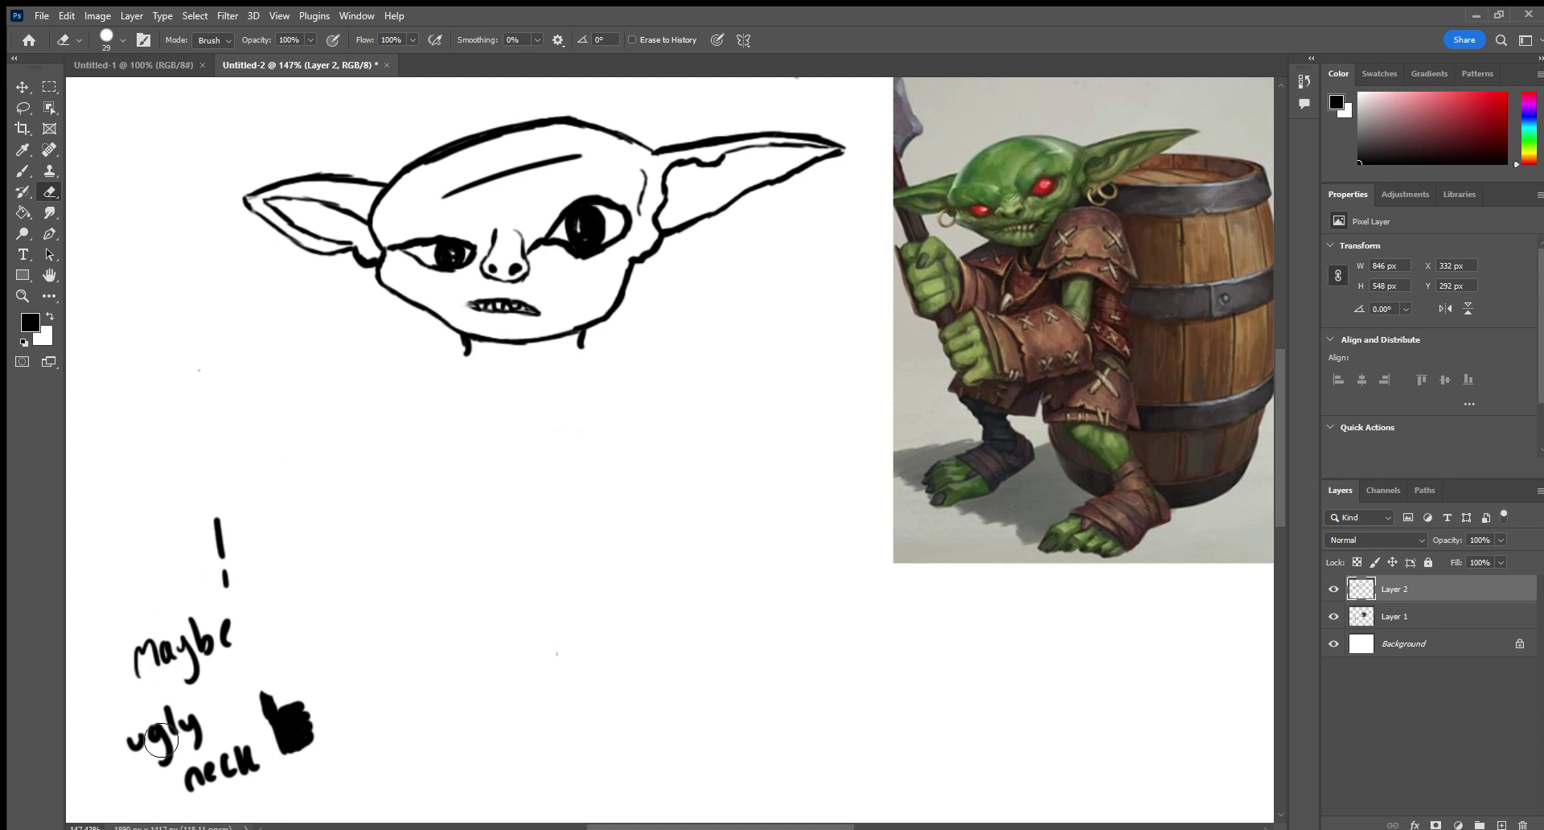
{"action": "key", "text": "alt+bracketleft"}
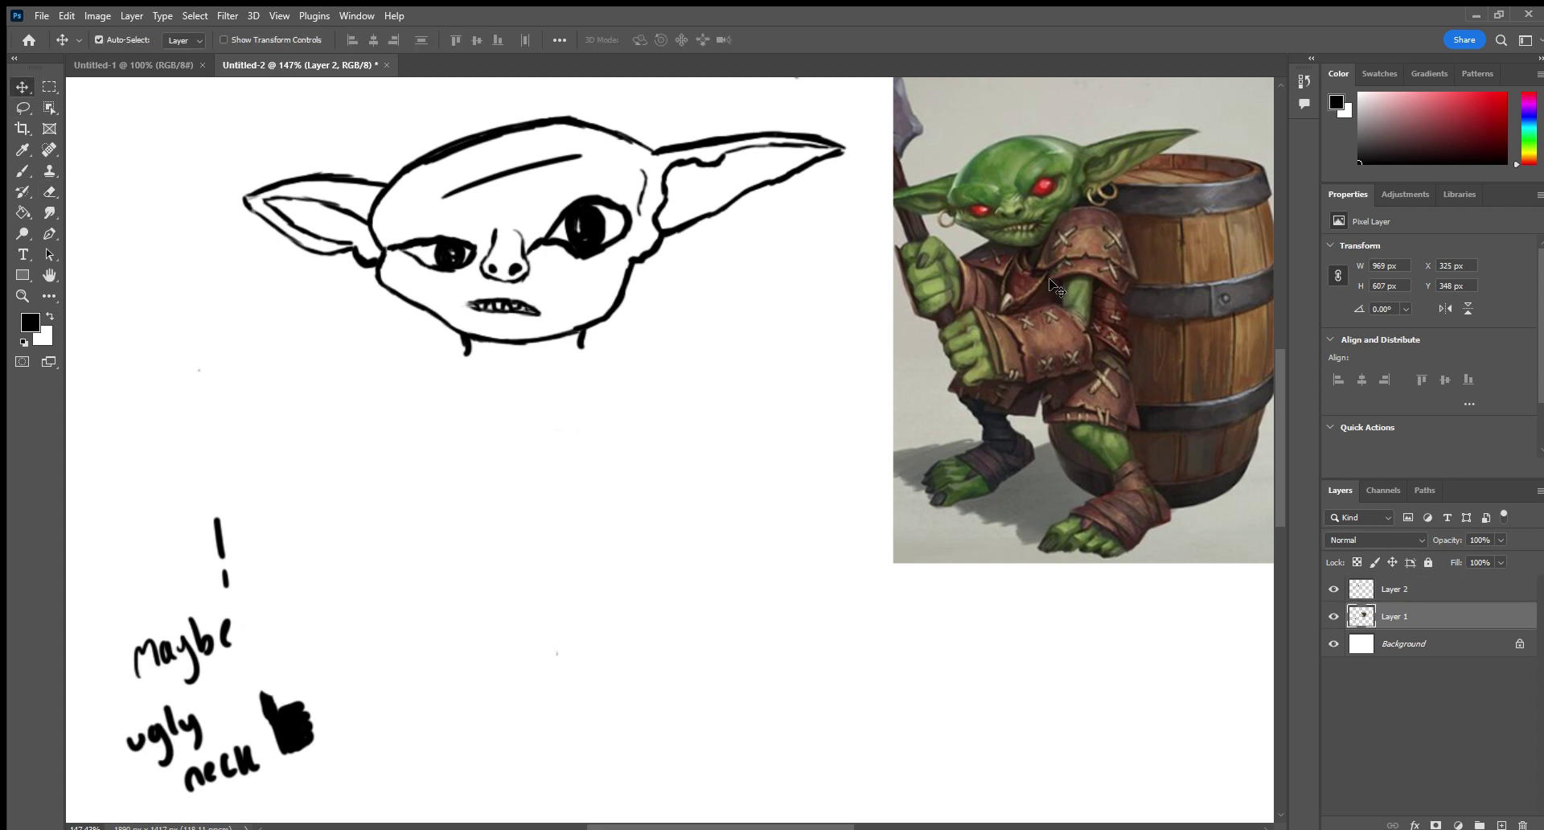
{"action": "mouse_move", "coordinate": [219, 519]}
{"action": "left_mouse_down"}
{"action": "mouse_move", "coordinate": [248, 504]}
{"action": "mouse_move", "coordinate": [135, 707]}
{"action": "mouse_move", "coordinate": [177, 719]}
{"action": "mouse_move", "coordinate": [390, 692]}
{"action": "mouse_move", "coordinate": [168, 816]}
{"action": "mouse_move", "coordinate": [241, 713]}
{"action": "left_mouse_up"}
Erase both short neck strokes from Layer 1 and make Layer 2 the active layer.
{"action": "left_click", "coordinate": [1424, 592]}
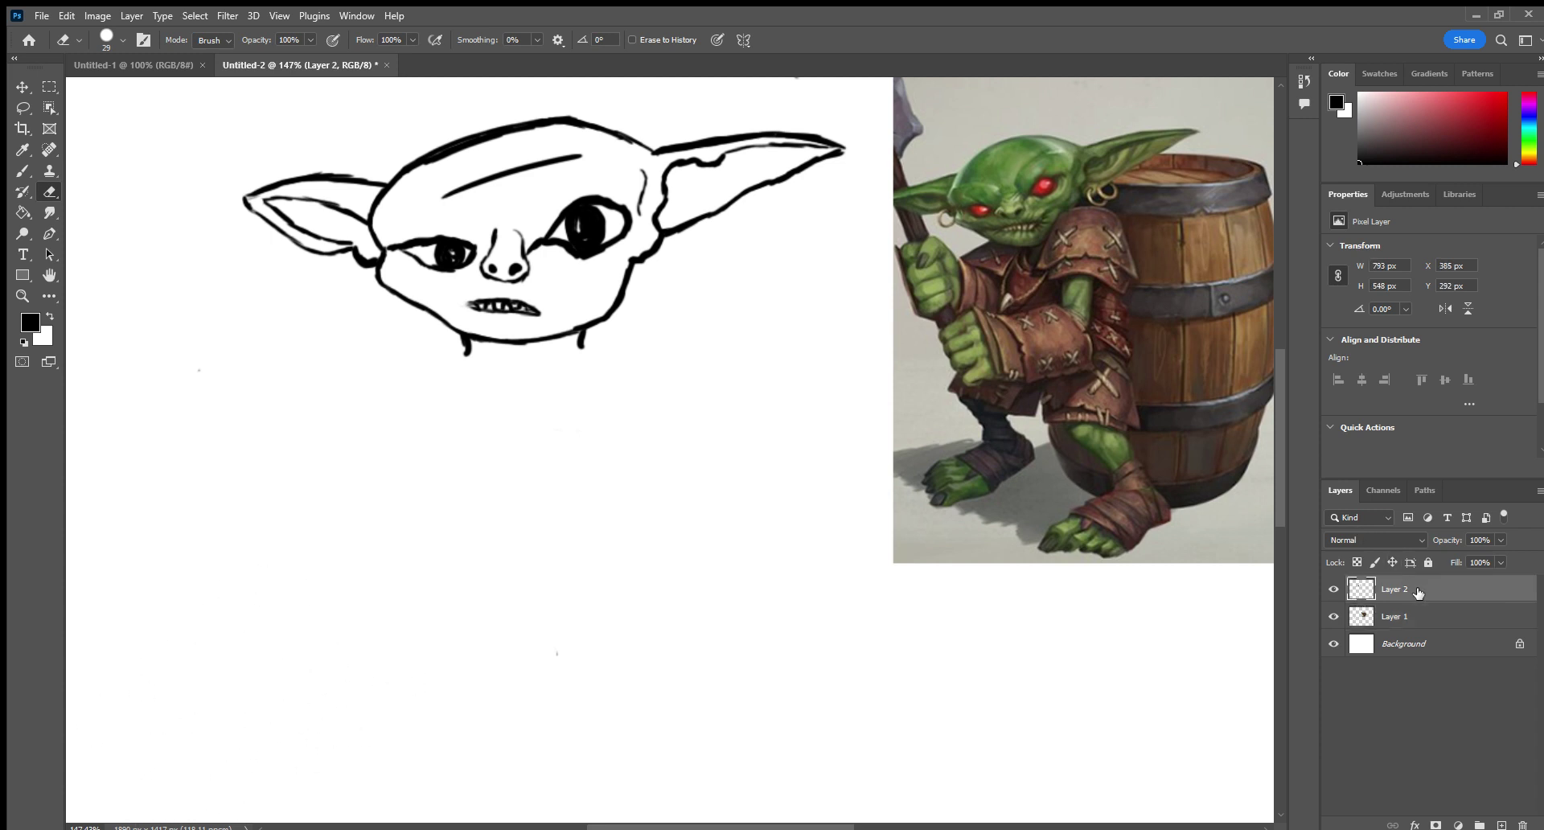
{"action": "left_click", "coordinate": [1408, 613]}
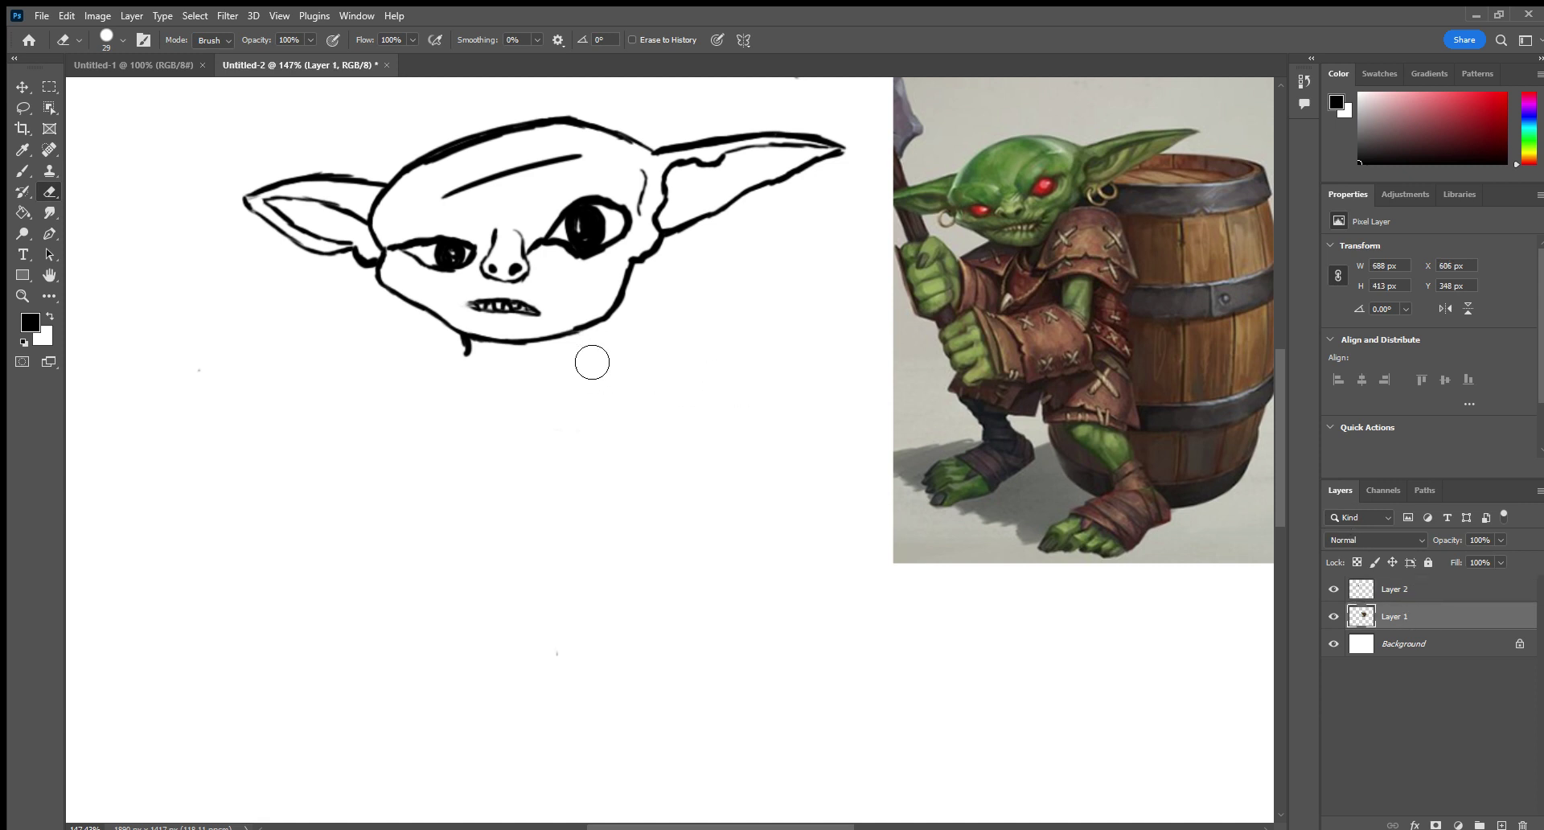
{"action": "left_click_drag", "start_coordinate": [507, 375], "coordinate": [468, 362]}
{"action": "left_click", "coordinate": [1409, 587]}
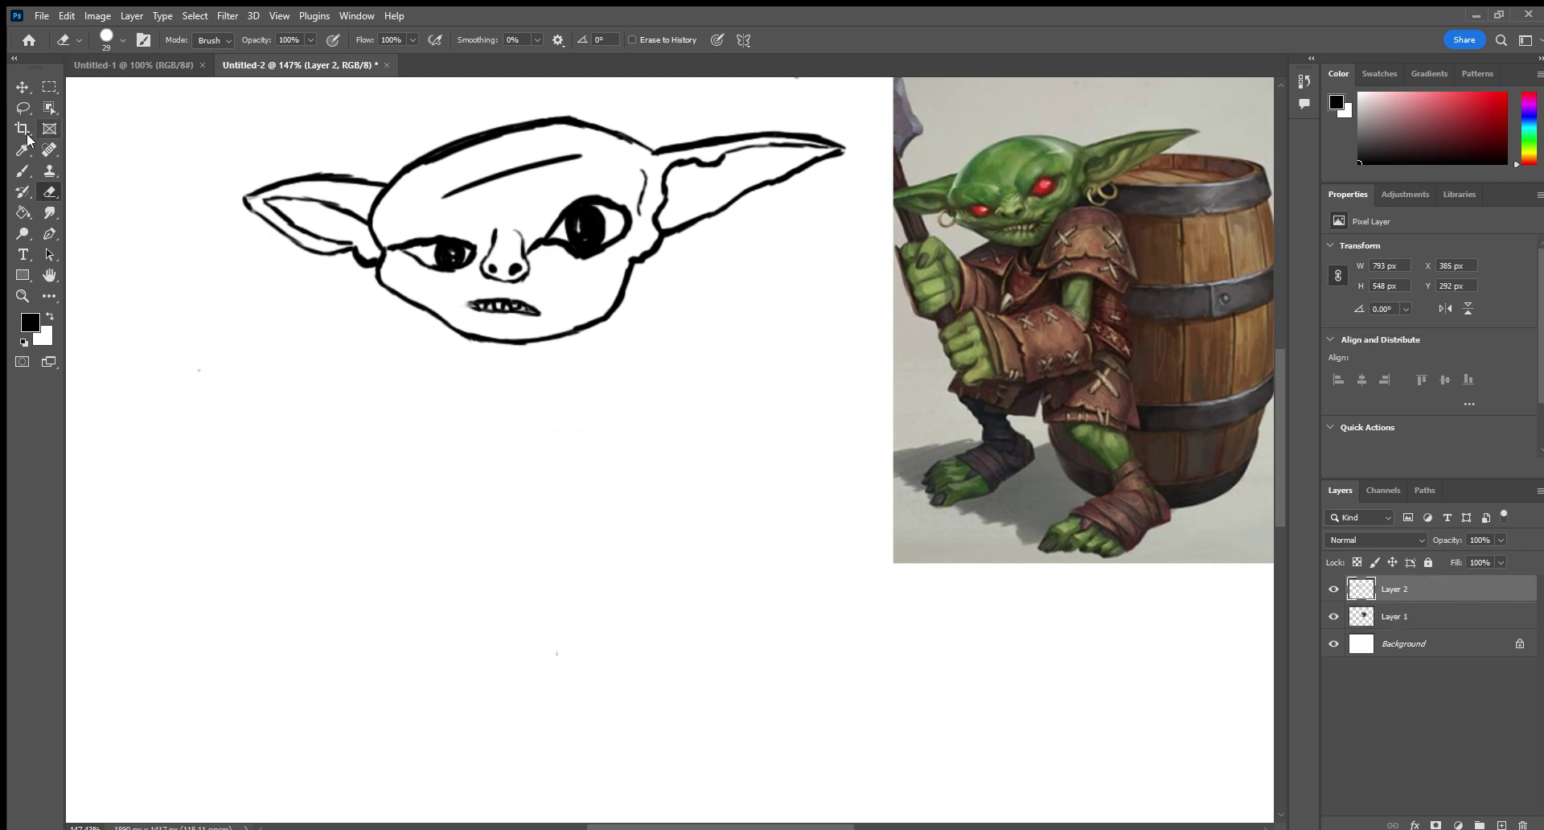
Draw a long curved arrow from below the reference picture up to the reference goblin's chin.
{"action": "key", "text": "b"}
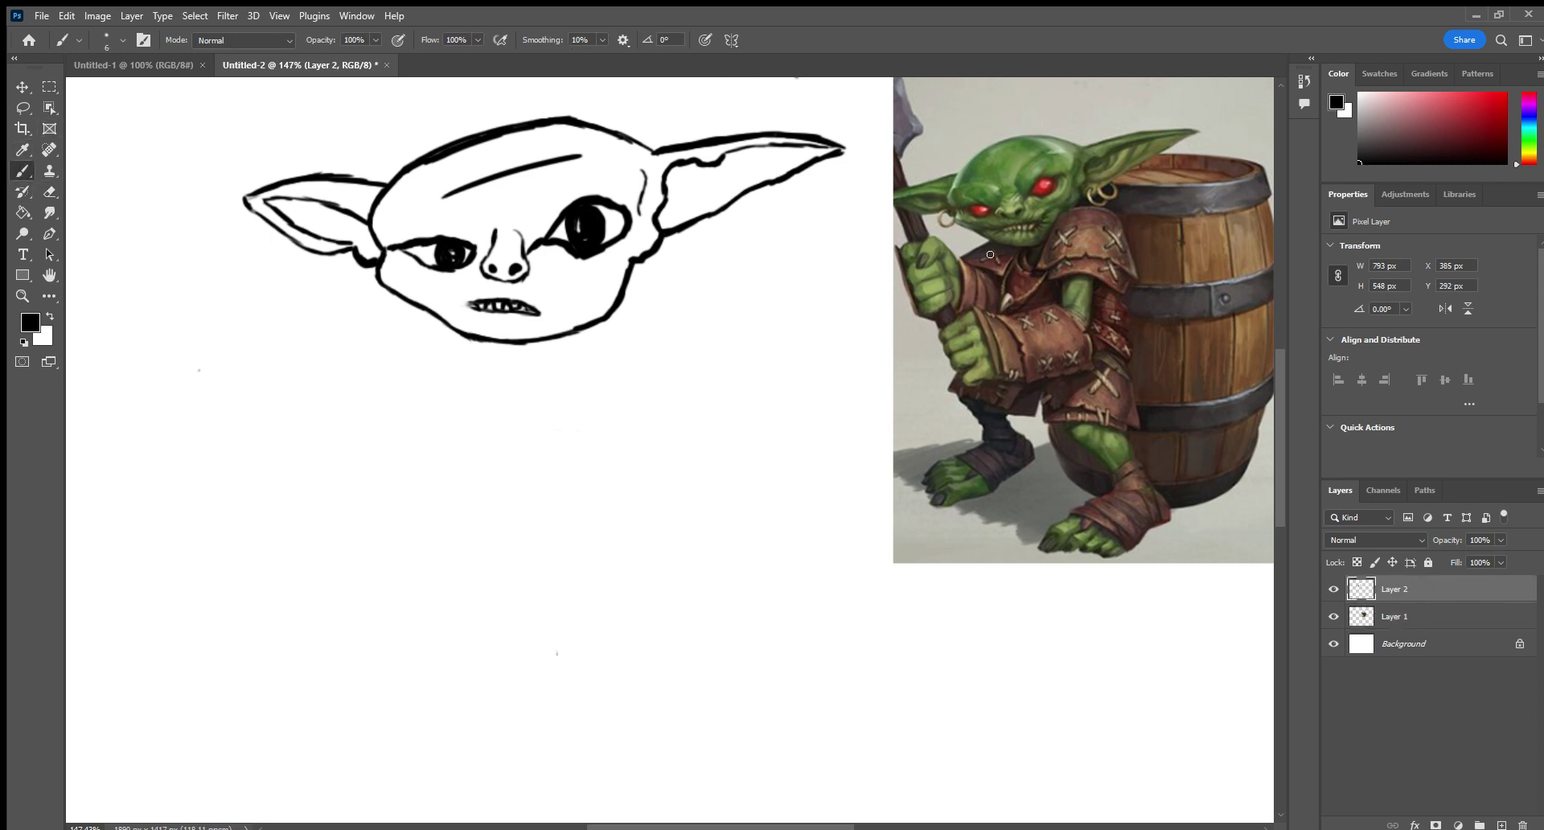
{"action": "mouse_move", "coordinate": [998, 247]}
{"action": "left_mouse_down"}
{"action": "mouse_move", "coordinate": [957, 323]}
{"action": "mouse_move", "coordinate": [945, 481]}
{"action": "mouse_move", "coordinate": [1063, 620]}
{"action": "left_mouse_up"}
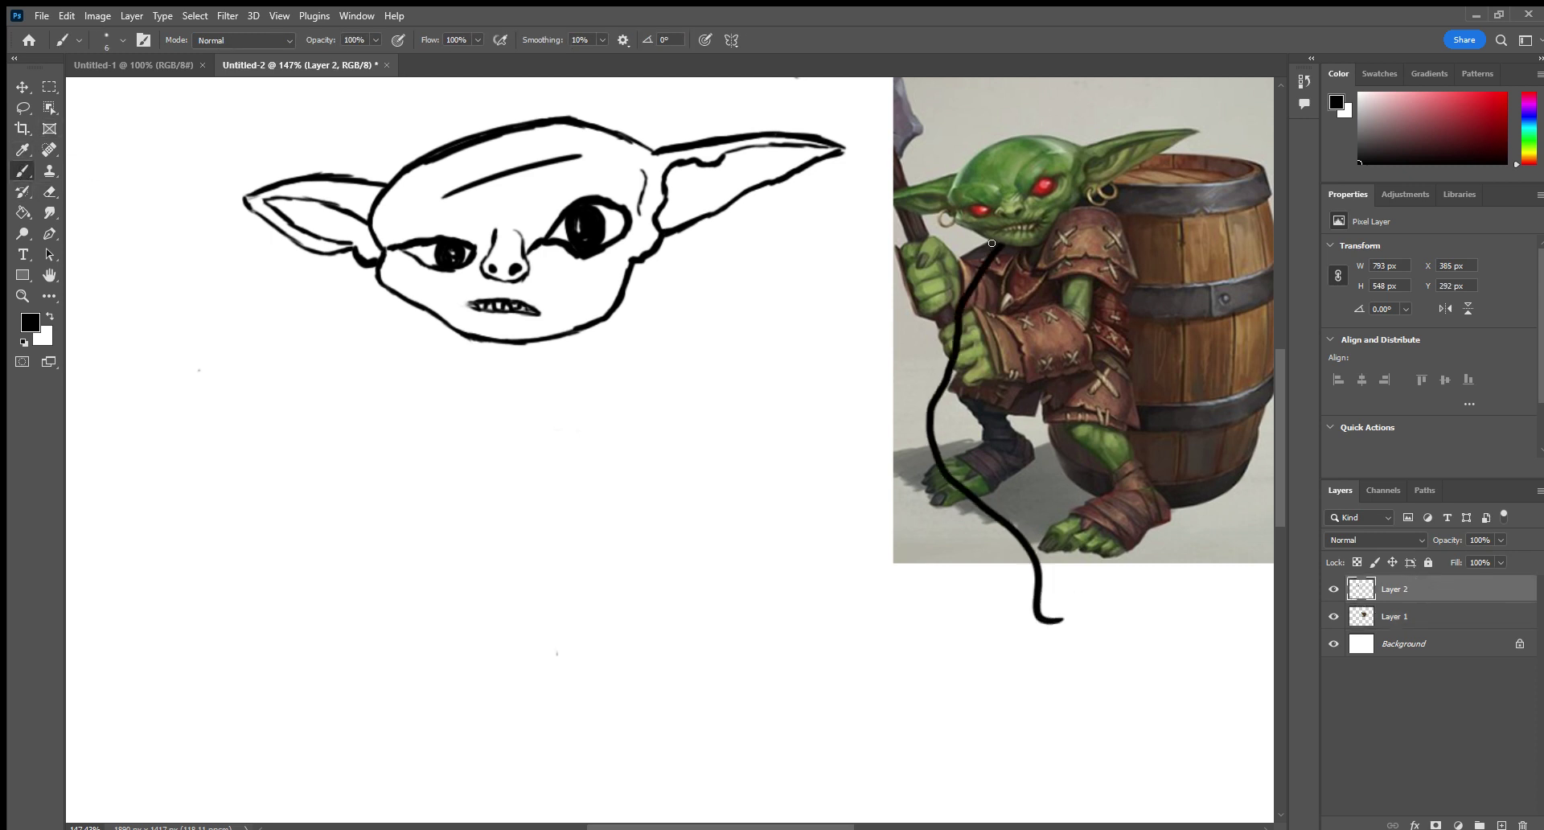
{"action": "mouse_move", "coordinate": [1002, 241]}
{"action": "left_mouse_down"}
{"action": "mouse_move", "coordinate": [945, 277]}
{"action": "mouse_move", "coordinate": [1011, 287]}
{"action": "left_mouse_up"}
Handwrite a friend's name with a joking second word below the arrow and erase its final letter.
{"action": "mouse_move", "coordinate": [1005, 654]}
{"action": "left_mouse_down"}
{"action": "mouse_move", "coordinate": [993, 690]}
{"action": "mouse_move", "coordinate": [977, 681]}
{"action": "left_mouse_up"}
{"action": "mouse_move", "coordinate": [972, 661]}
{"action": "left_mouse_down"}
{"action": "mouse_move", "coordinate": [1016, 645]}
{"action": "mouse_move", "coordinate": [1021, 667]}
{"action": "mouse_move", "coordinate": [1072, 677]}
{"action": "left_mouse_up"}
{"action": "mouse_move", "coordinate": [1064, 658]}
{"action": "left_mouse_down"}
{"action": "mouse_move", "coordinate": [1081, 648]}
{"action": "mouse_move", "coordinate": [1098, 676]}
{"action": "left_mouse_up"}
{"action": "mouse_move", "coordinate": [1115, 661]}
{"action": "left_mouse_down"}
{"action": "mouse_move", "coordinate": [1124, 650]}
{"action": "mouse_move", "coordinate": [1133, 668]}
{"action": "left_mouse_up"}
{"action": "left_click_drag", "start_coordinate": [1043, 701], "coordinate": [1042, 728]}
{"action": "mouse_move", "coordinate": [1042, 696]}
{"action": "left_mouse_down"}
{"action": "mouse_move", "coordinate": [1061, 707]}
{"action": "mouse_move", "coordinate": [1047, 728]}
{"action": "mouse_move", "coordinate": [1115, 724]}
{"action": "left_mouse_up"}
{"action": "left_click", "coordinate": [1085, 710]}
{"action": "left_click_drag", "start_coordinate": [1145, 682], "coordinate": [1153, 724]}
{"action": "left_click_drag", "start_coordinate": [1166, 701], "coordinate": [1168, 720]}
{"action": "left_click", "coordinate": [1165, 686]}
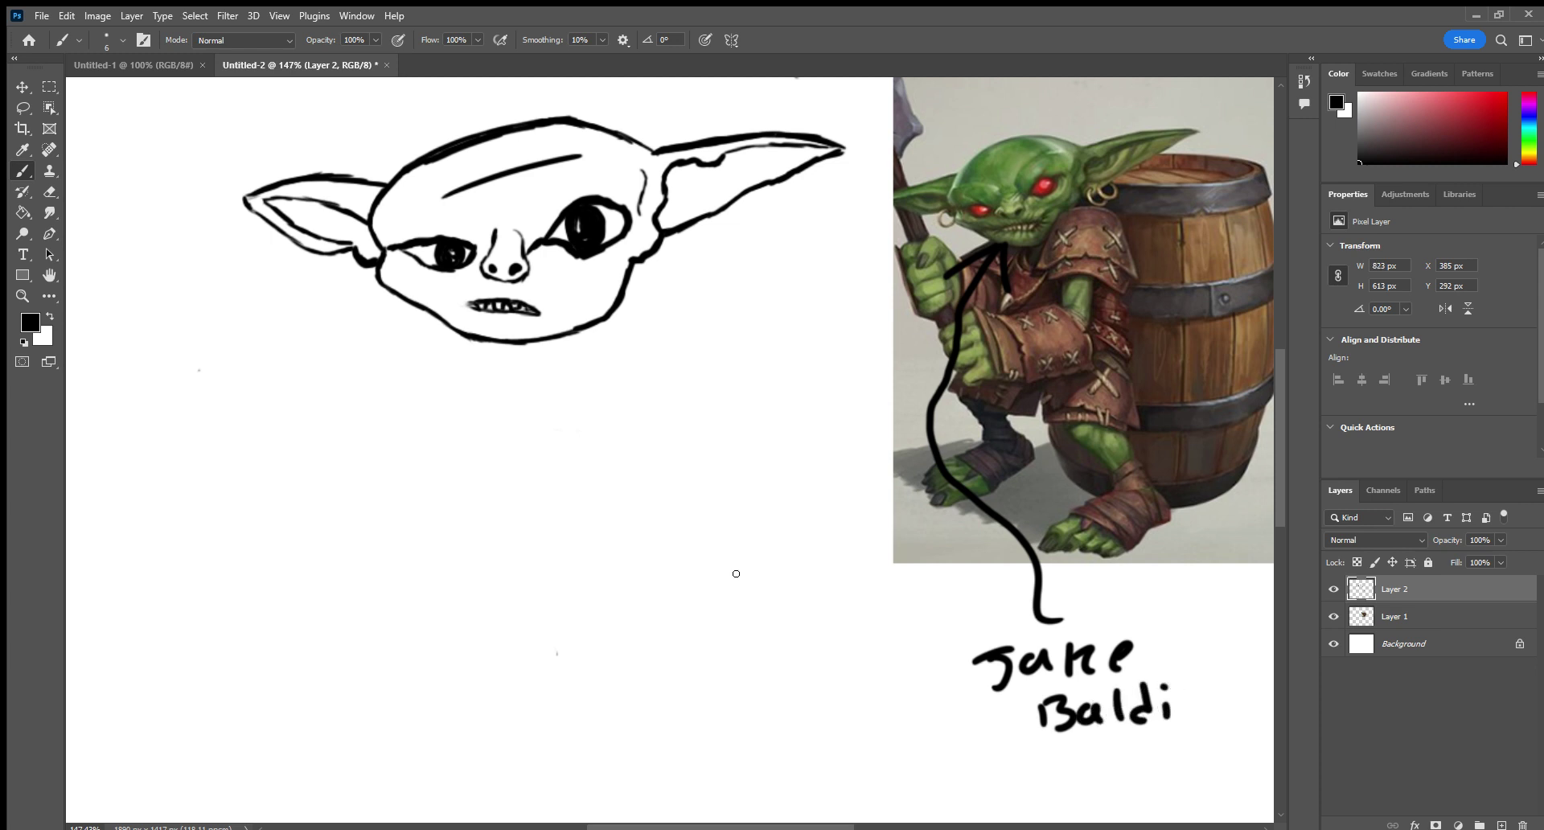
{"action": "left_click", "coordinate": [49, 192]}
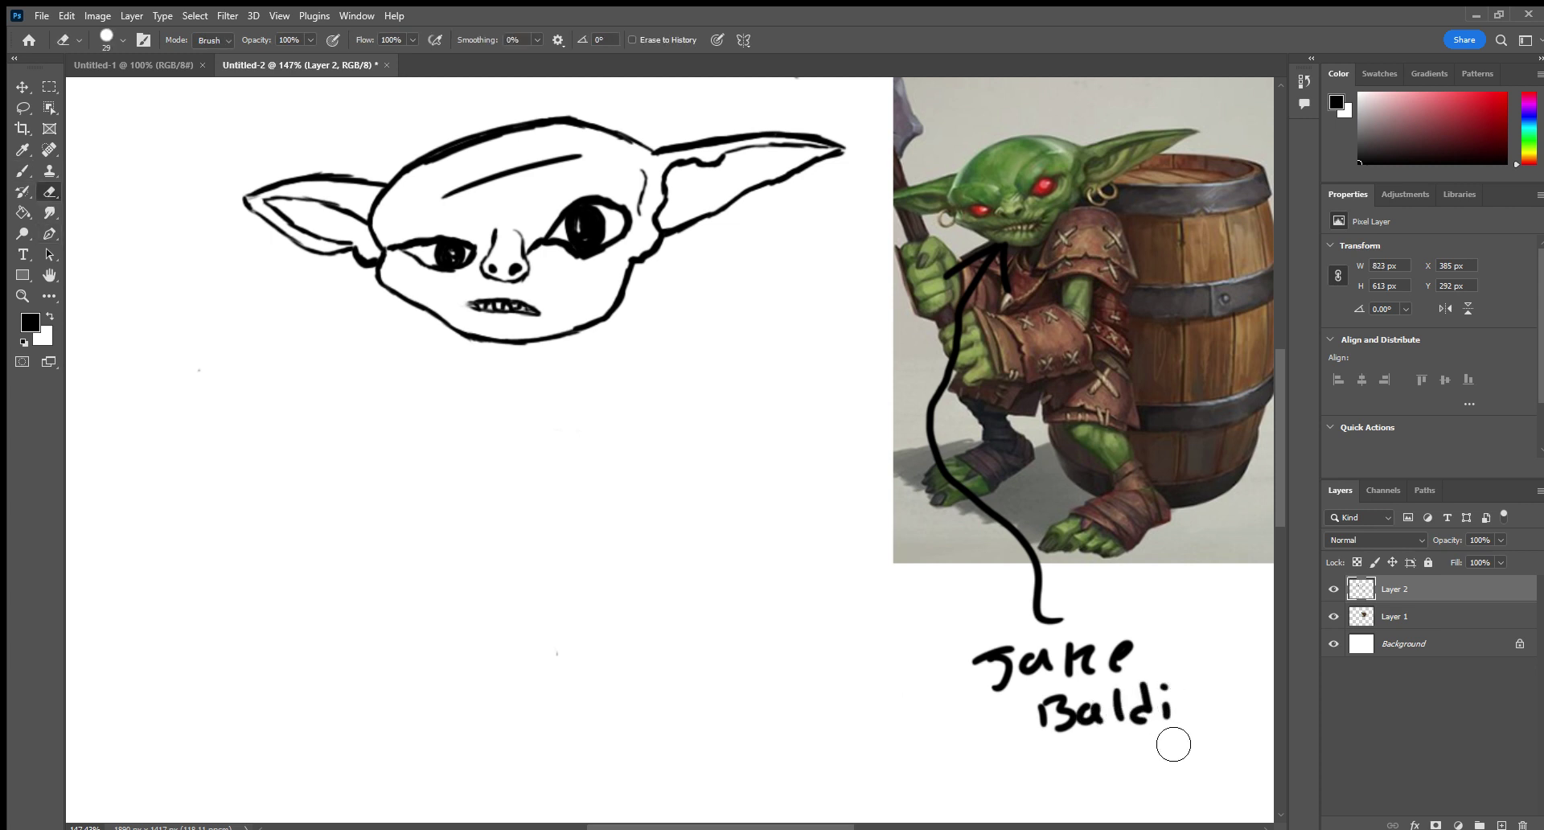
{"action": "left_click_drag", "start_coordinate": [1166, 689], "coordinate": [1190, 679]}
Draw the goblin's neck and both curved sides of the torso downward from the chin.
{"action": "left_click", "coordinate": [22, 170]}
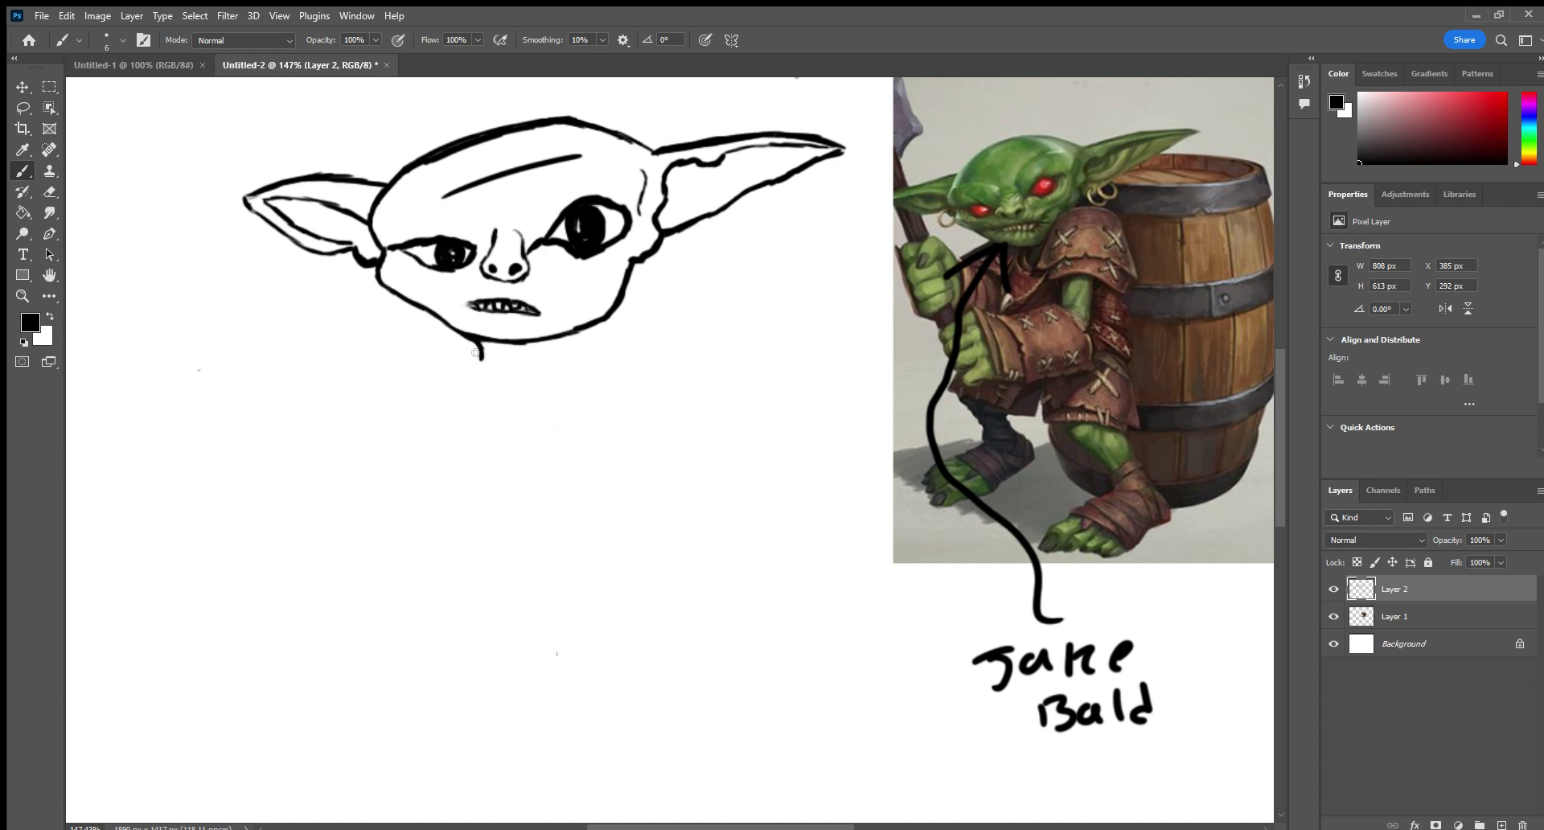
{"action": "mouse_move", "coordinate": [582, 330]}
{"action": "left_mouse_down"}
{"action": "mouse_move", "coordinate": [575, 348]}
{"action": "mouse_move", "coordinate": [595, 320]}
{"action": "mouse_move", "coordinate": [580, 339]}
{"action": "left_mouse_up"}
{"action": "mouse_move", "coordinate": [481, 353]}
{"action": "left_mouse_down"}
{"action": "mouse_move", "coordinate": [447, 459]}
{"action": "mouse_move", "coordinate": [461, 600]}
{"action": "mouse_move", "coordinate": [479, 393]}
{"action": "mouse_move", "coordinate": [495, 386]}
{"action": "mouse_move", "coordinate": [476, 367]}
{"action": "mouse_move", "coordinate": [417, 428]}
{"action": "mouse_move", "coordinate": [406, 499]}
{"action": "mouse_move", "coordinate": [440, 609]}
{"action": "mouse_move", "coordinate": [465, 624]}
{"action": "left_mouse_up"}
{"action": "key", "text": "e"}
{"action": "left_click", "coordinate": [23, 171]}
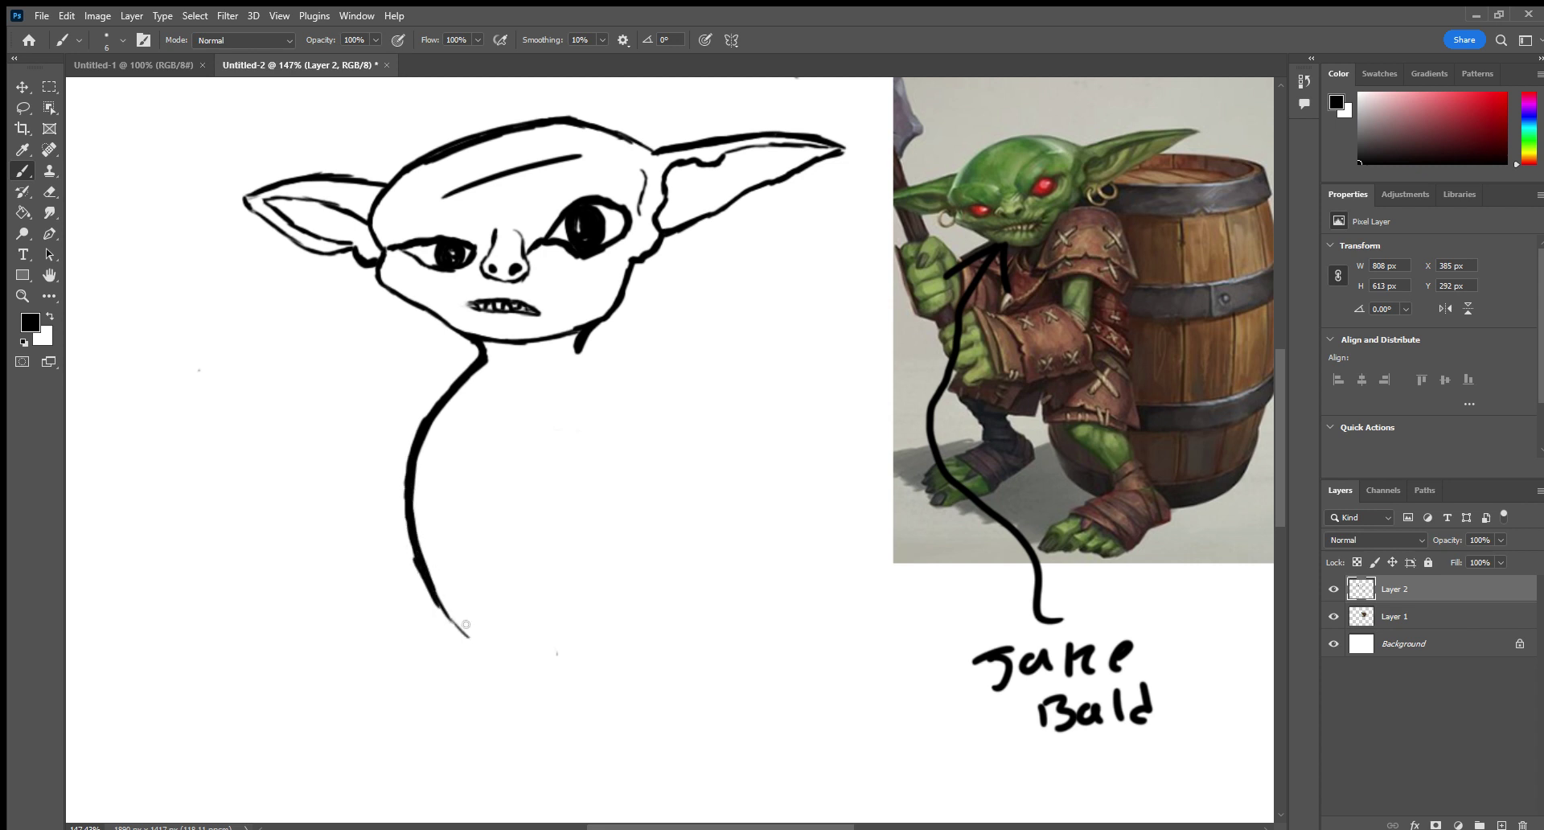
{"action": "mouse_move", "coordinate": [579, 344]}
{"action": "left_mouse_down"}
{"action": "mouse_move", "coordinate": [606, 540]}
{"action": "mouse_move", "coordinate": [587, 613]}
{"action": "left_mouse_up"}
Shorten both torso side lines by erasing their lower ends to about the same height.
{"action": "left_click", "coordinate": [49, 192]}
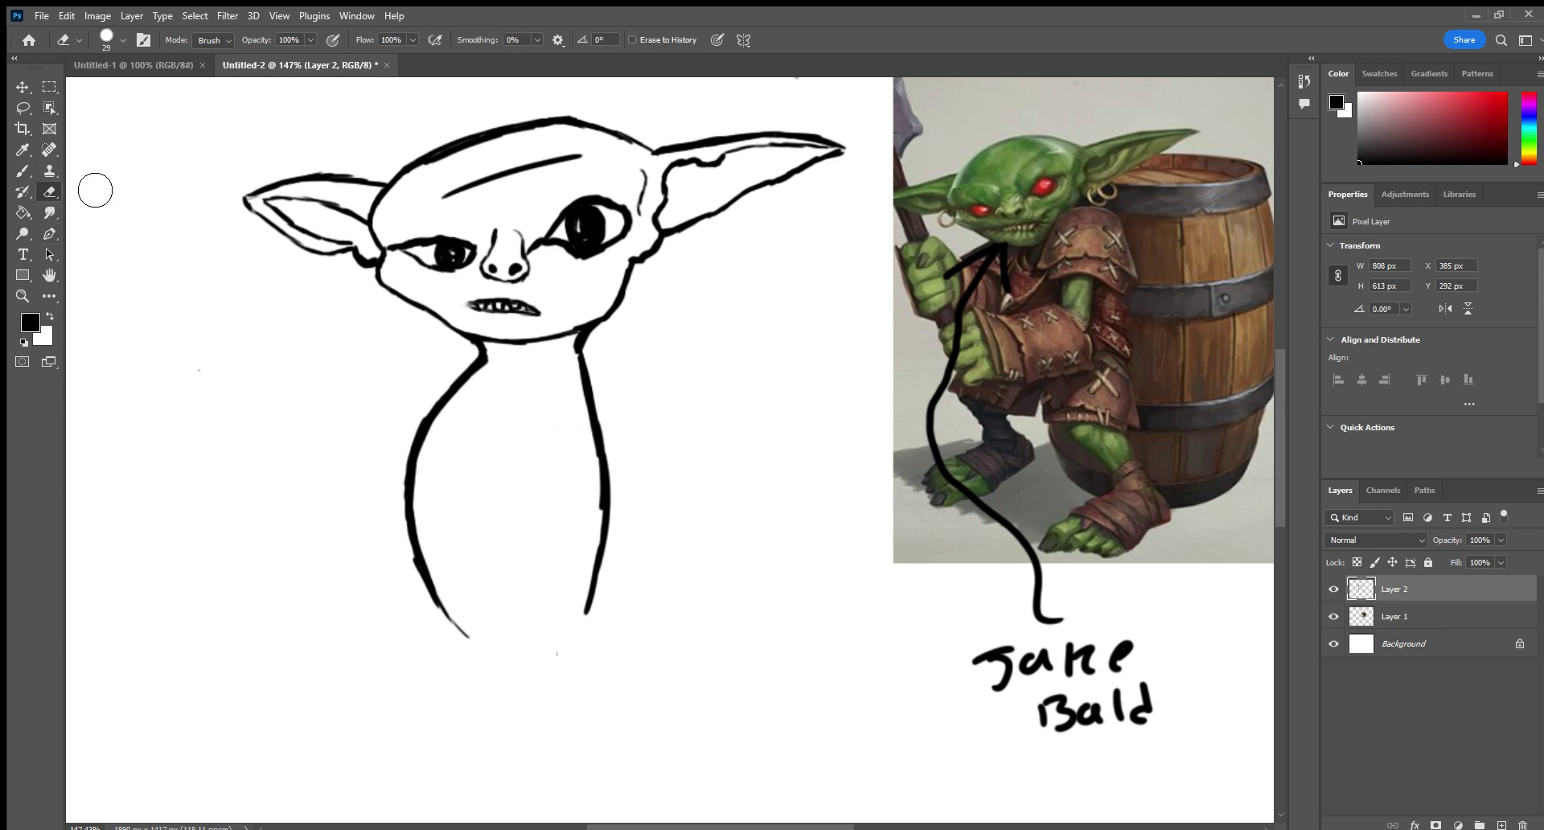
{"action": "mouse_move", "coordinate": [474, 663]}
{"action": "left_mouse_down"}
{"action": "mouse_move", "coordinate": [437, 652]}
{"action": "mouse_move", "coordinate": [433, 601]}
{"action": "mouse_move", "coordinate": [389, 600]}
{"action": "mouse_move", "coordinate": [420, 563]}
{"action": "left_mouse_up"}
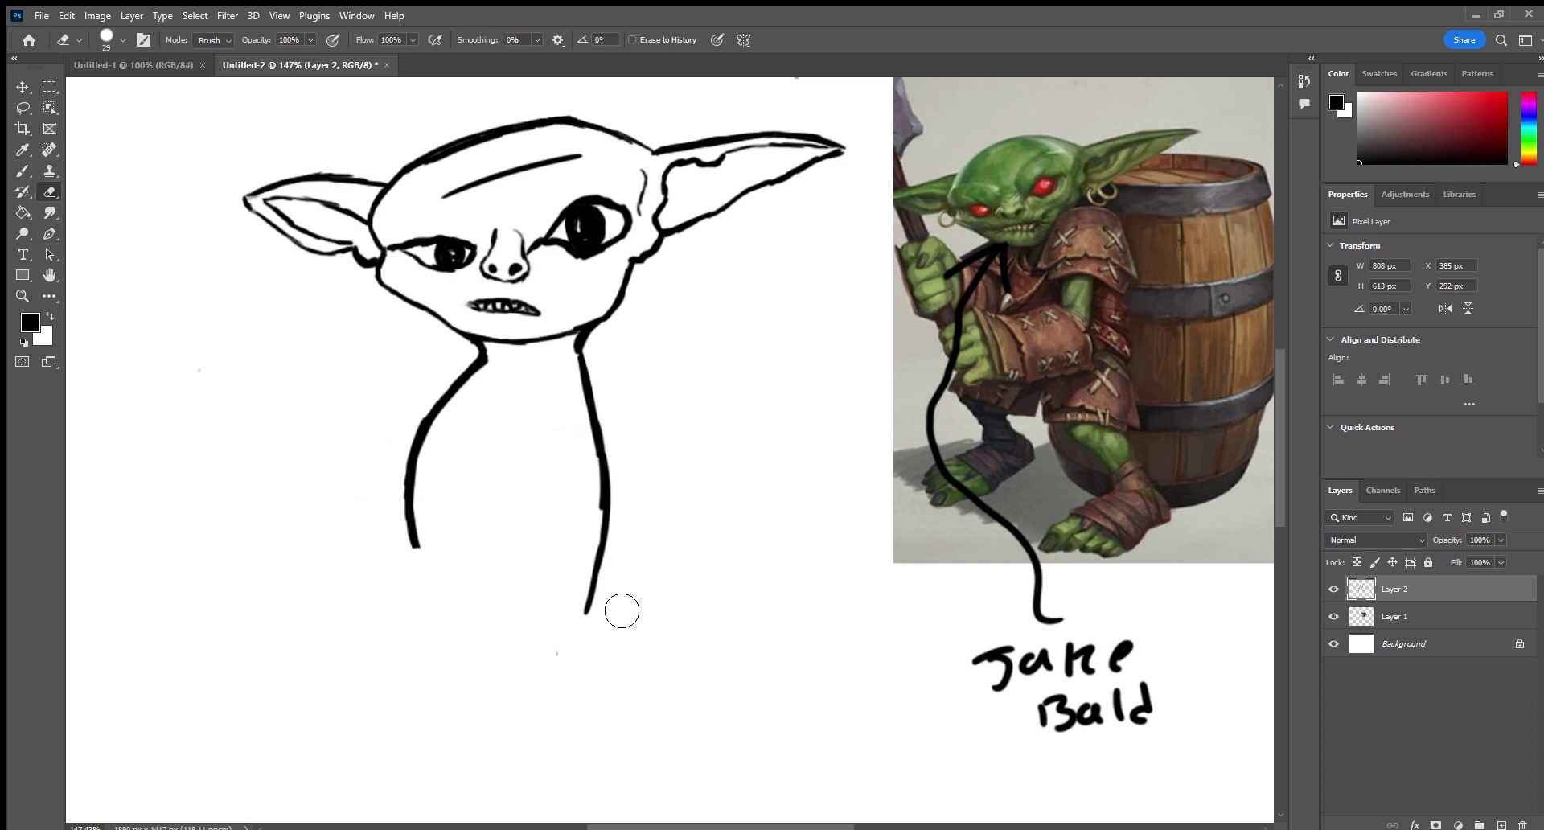
{"action": "mouse_move", "coordinate": [620, 611]}
{"action": "left_mouse_down"}
{"action": "mouse_move", "coordinate": [535, 603]}
{"action": "mouse_move", "coordinate": [596, 595]}
{"action": "left_mouse_up"}
{"action": "left_click", "coordinate": [23, 150]}
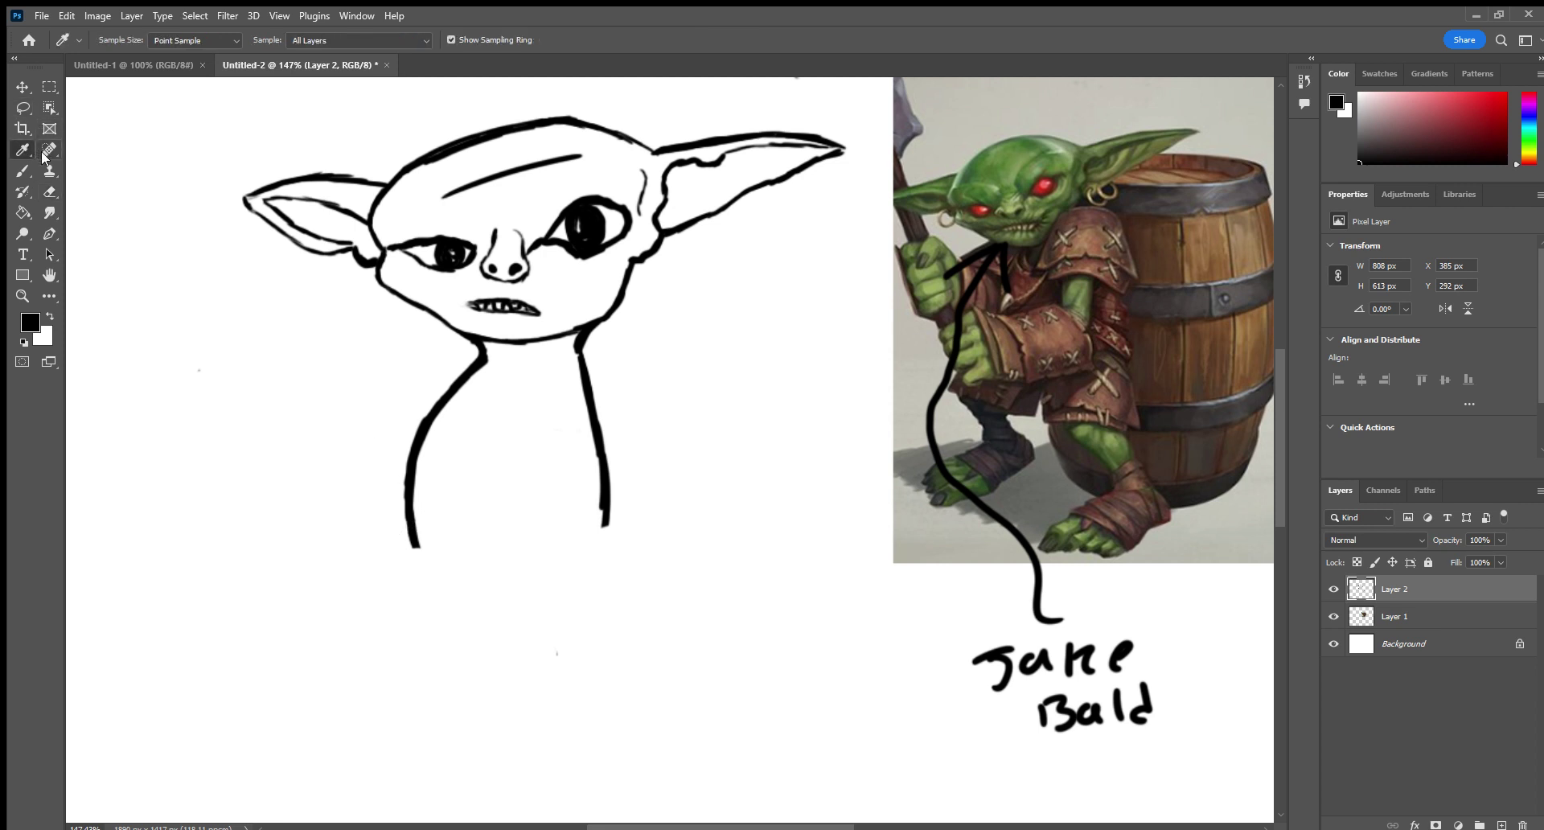
Close the bottom of the torso with a horizontal line joining the two side lines.
{"action": "left_click", "coordinate": [49, 191]}
{"action": "mouse_move", "coordinate": [441, 553]}
{"action": "left_mouse_down"}
{"action": "mouse_move", "coordinate": [421, 558]}
{"action": "mouse_move", "coordinate": [423, 513]}
{"action": "mouse_move", "coordinate": [413, 540]}
{"action": "mouse_move", "coordinate": [584, 552]}
{"action": "mouse_move", "coordinate": [613, 547]}
{"action": "mouse_move", "coordinate": [604, 537]}
{"action": "left_mouse_up"}
{"action": "left_click", "coordinate": [22, 170]}
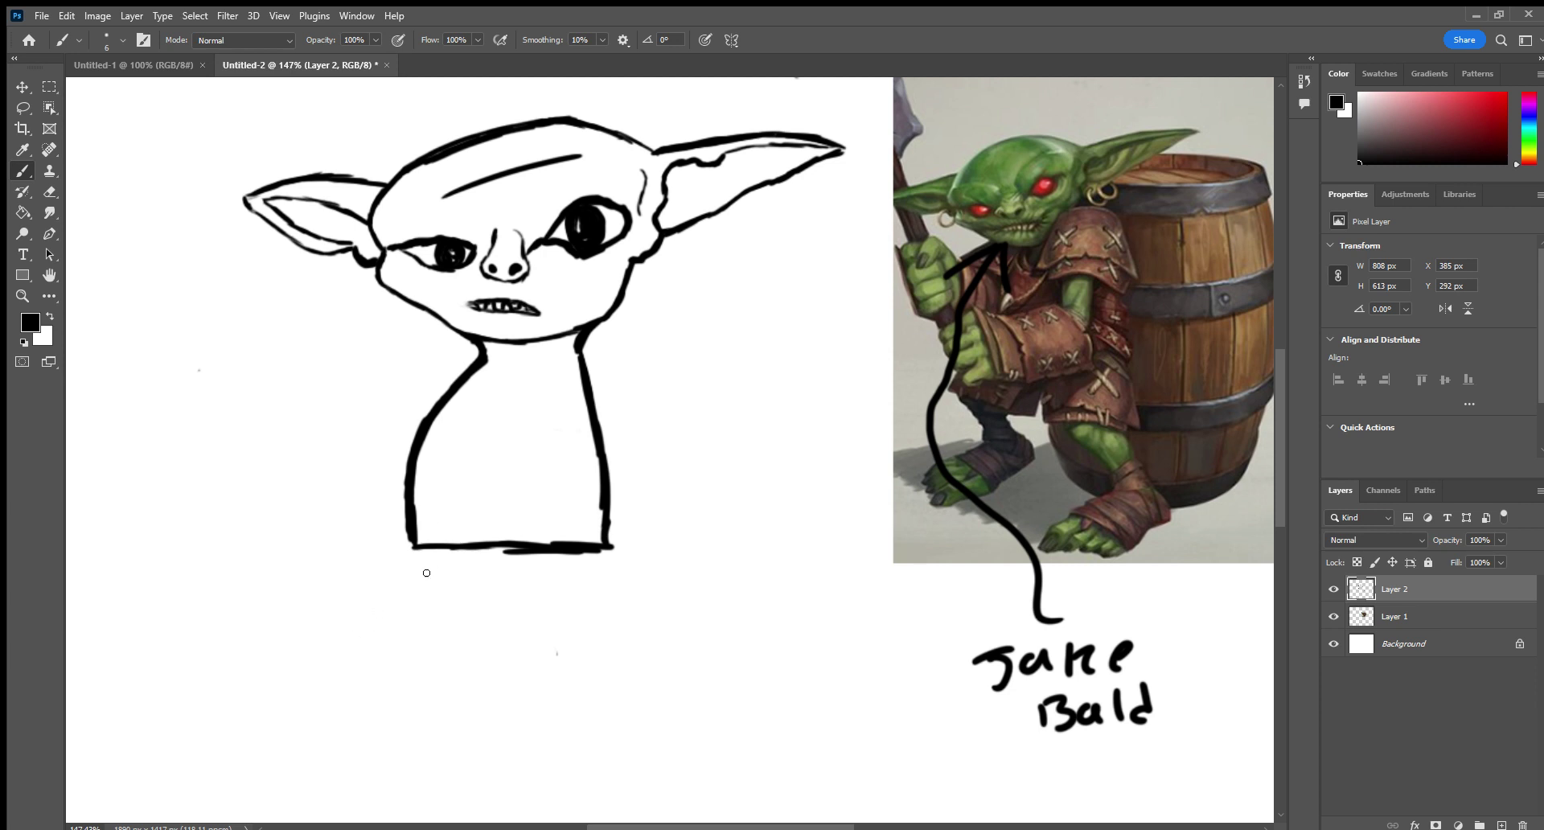
Try a long curved leg line down from the torso's lower left corner and erase it.
{"action": "left_click_drag", "start_coordinate": [412, 545], "coordinate": [432, 683]}
{"action": "left_click", "coordinate": [49, 192]}
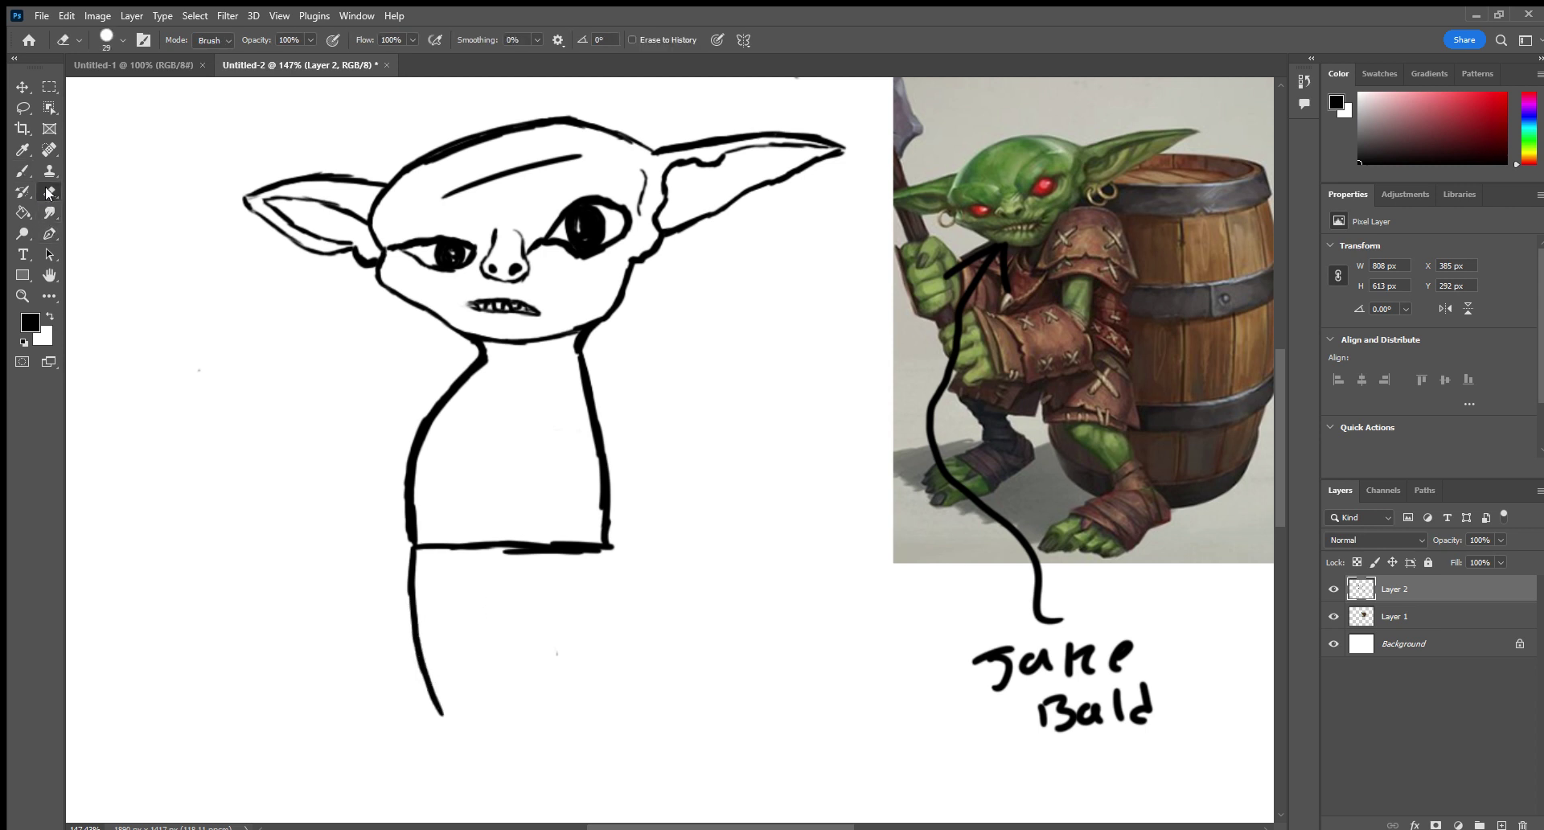
{"action": "mouse_move", "coordinate": [452, 723]}
{"action": "left_mouse_down"}
{"action": "mouse_move", "coordinate": [403, 572]}
{"action": "mouse_move", "coordinate": [424, 582]}
{"action": "left_mouse_up"}
{"action": "left_click", "coordinate": [24, 170]}
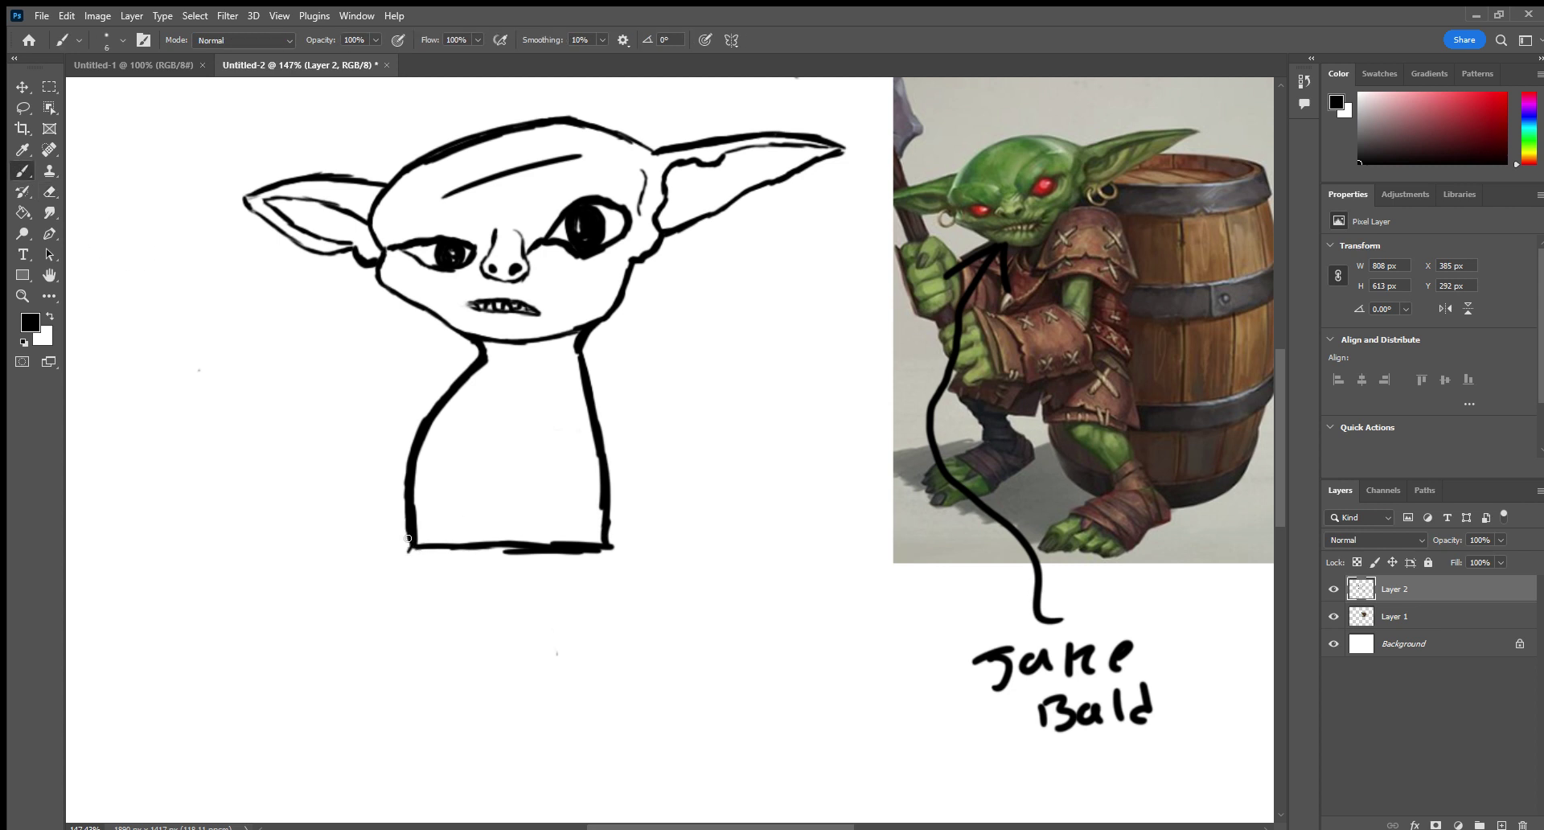
Draw the goblin's left-hand leg down from the torso, bent at the knee, with a trouser hem and a rounded foot.
{"action": "mouse_move", "coordinate": [408, 551]}
{"action": "left_mouse_down"}
{"action": "mouse_move", "coordinate": [382, 652]}
{"action": "mouse_move", "coordinate": [435, 758]}
{"action": "left_mouse_up"}
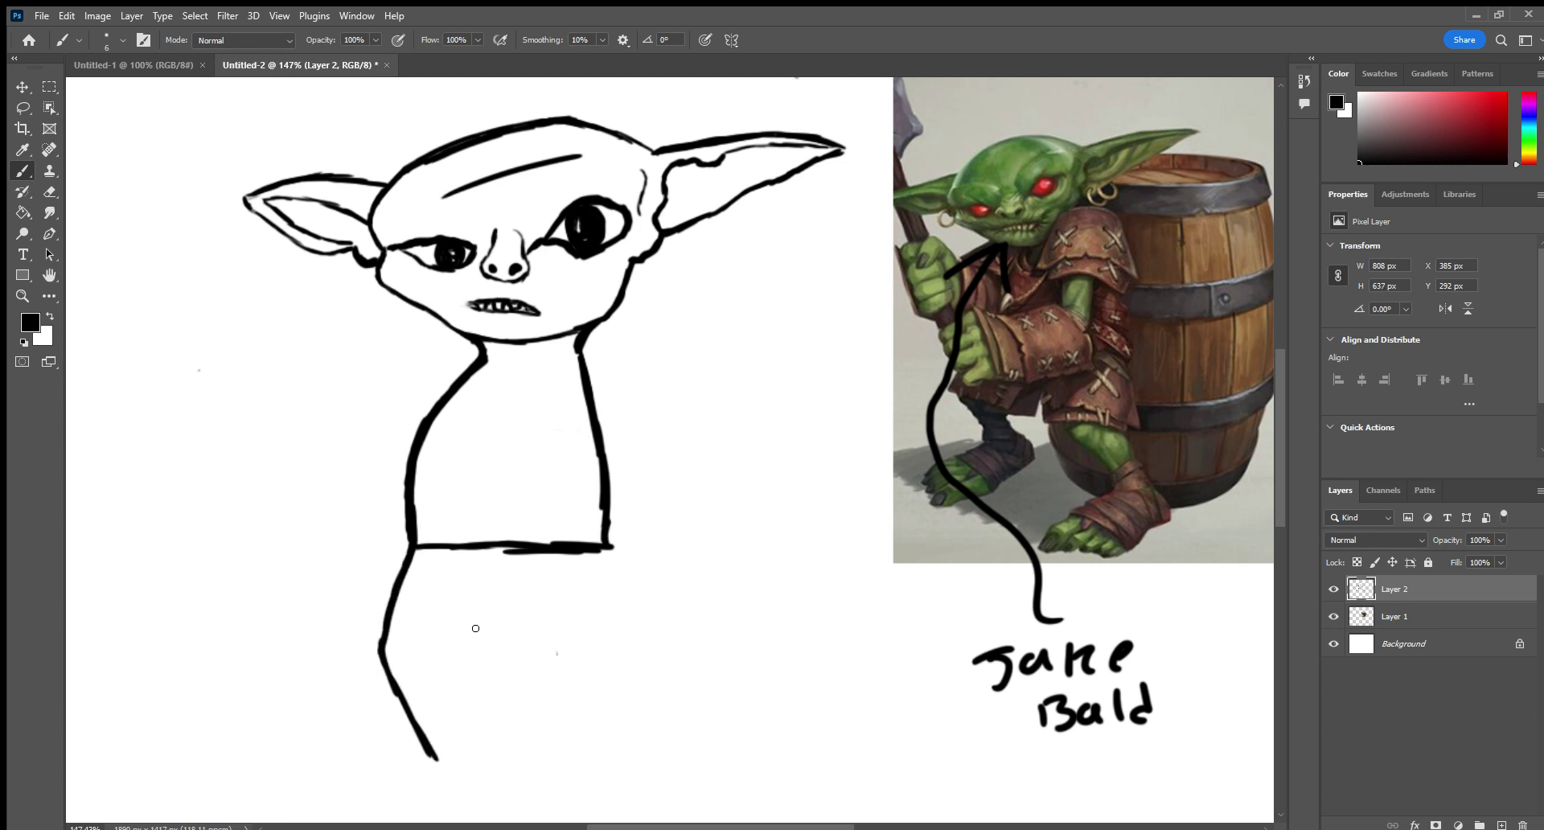
{"action": "mouse_move", "coordinate": [475, 645]}
{"action": "left_mouse_down"}
{"action": "mouse_move", "coordinate": [480, 604]}
{"action": "mouse_move", "coordinate": [517, 595]}
{"action": "mouse_move", "coordinate": [472, 621]}
{"action": "mouse_move", "coordinate": [502, 602]}
{"action": "mouse_move", "coordinate": [477, 656]}
{"action": "mouse_move", "coordinate": [519, 771]}
{"action": "left_mouse_up"}
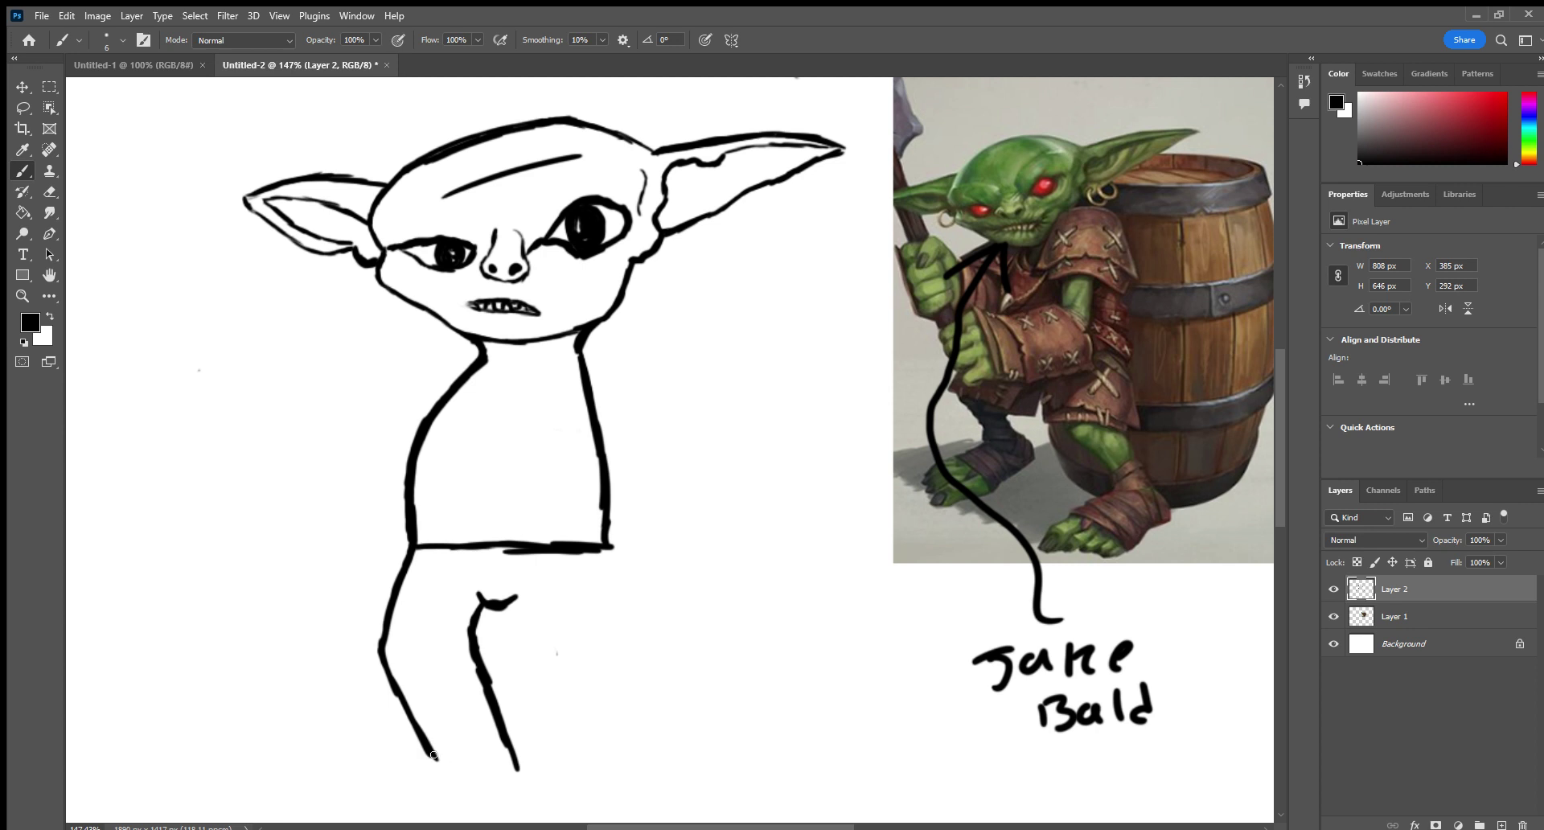
{"action": "left_click_drag", "start_coordinate": [446, 761], "coordinate": [523, 770]}
{"action": "mouse_move", "coordinate": [433, 763]}
{"action": "left_mouse_down"}
{"action": "mouse_move", "coordinate": [388, 774]}
{"action": "mouse_move", "coordinate": [378, 805]}
{"action": "left_mouse_up"}
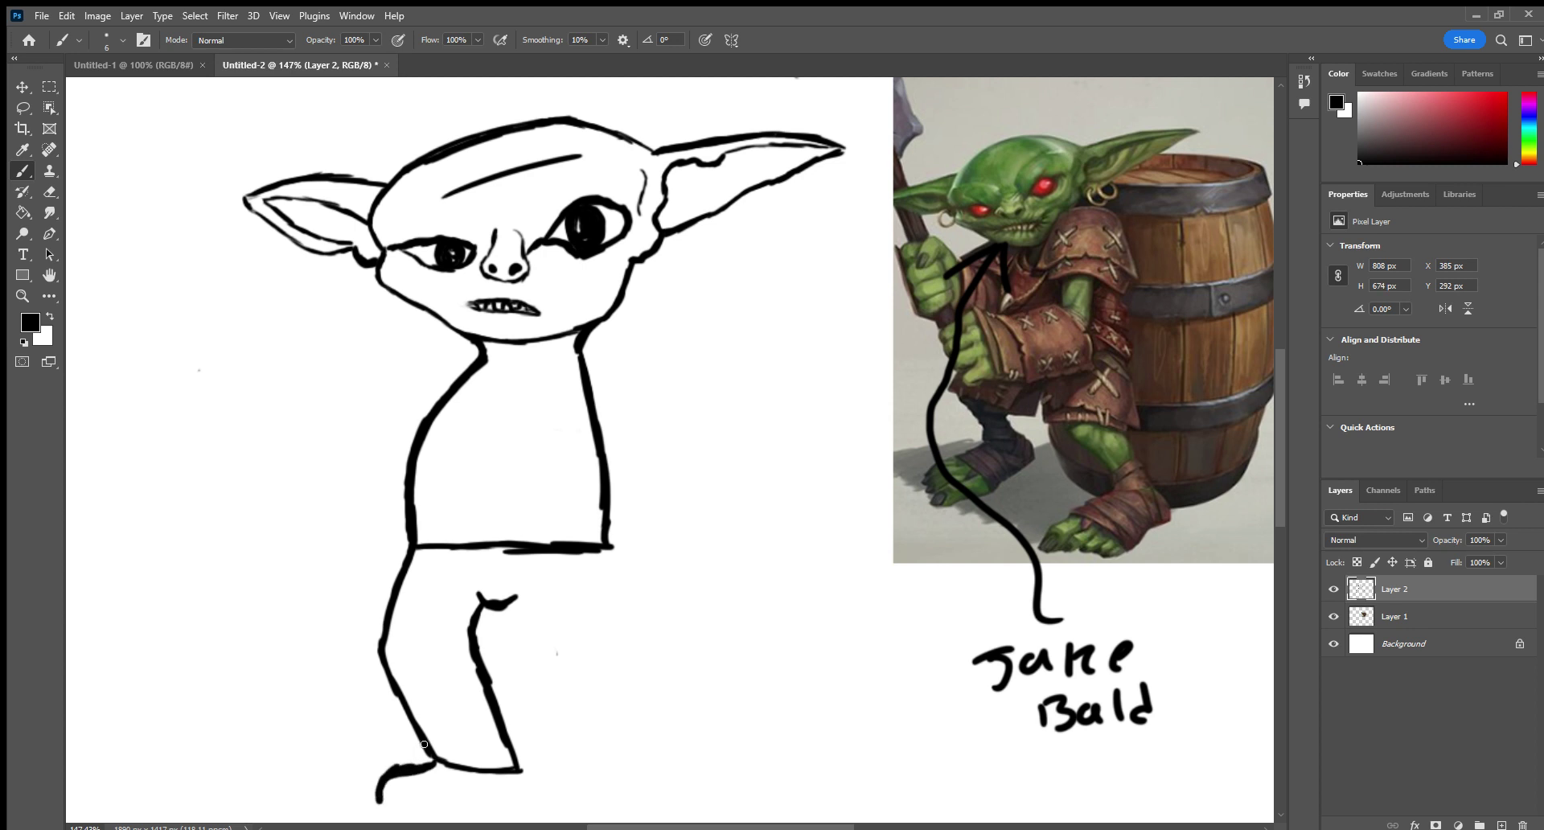
{"action": "mouse_move", "coordinate": [391, 804]}
{"action": "left_mouse_down"}
{"action": "mouse_move", "coordinate": [448, 815]}
{"action": "mouse_move", "coordinate": [502, 803]}
{"action": "mouse_move", "coordinate": [500, 781]}
{"action": "left_mouse_up"}
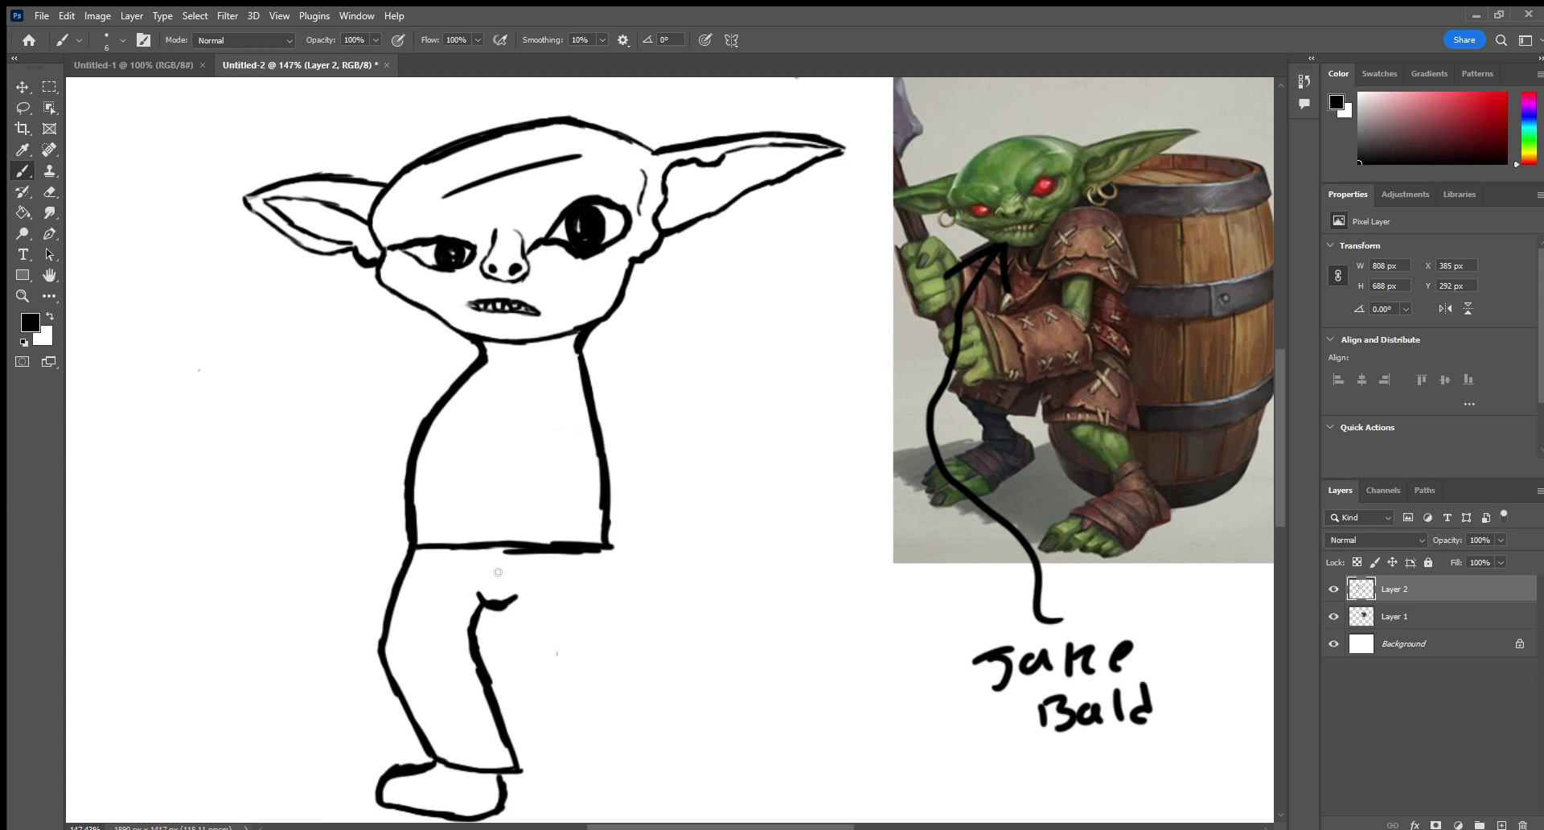
Draw the right-hand leg's inner line, hem and straight outer line down from the torso's lower right corner.
{"action": "left_click_drag", "start_coordinate": [508, 602], "coordinate": [531, 744]}
{"action": "mouse_move", "coordinate": [500, 660]}
{"action": "left_mouse_down"}
{"action": "mouse_move", "coordinate": [539, 783]}
{"action": "mouse_move", "coordinate": [615, 778]}
{"action": "left_mouse_up"}
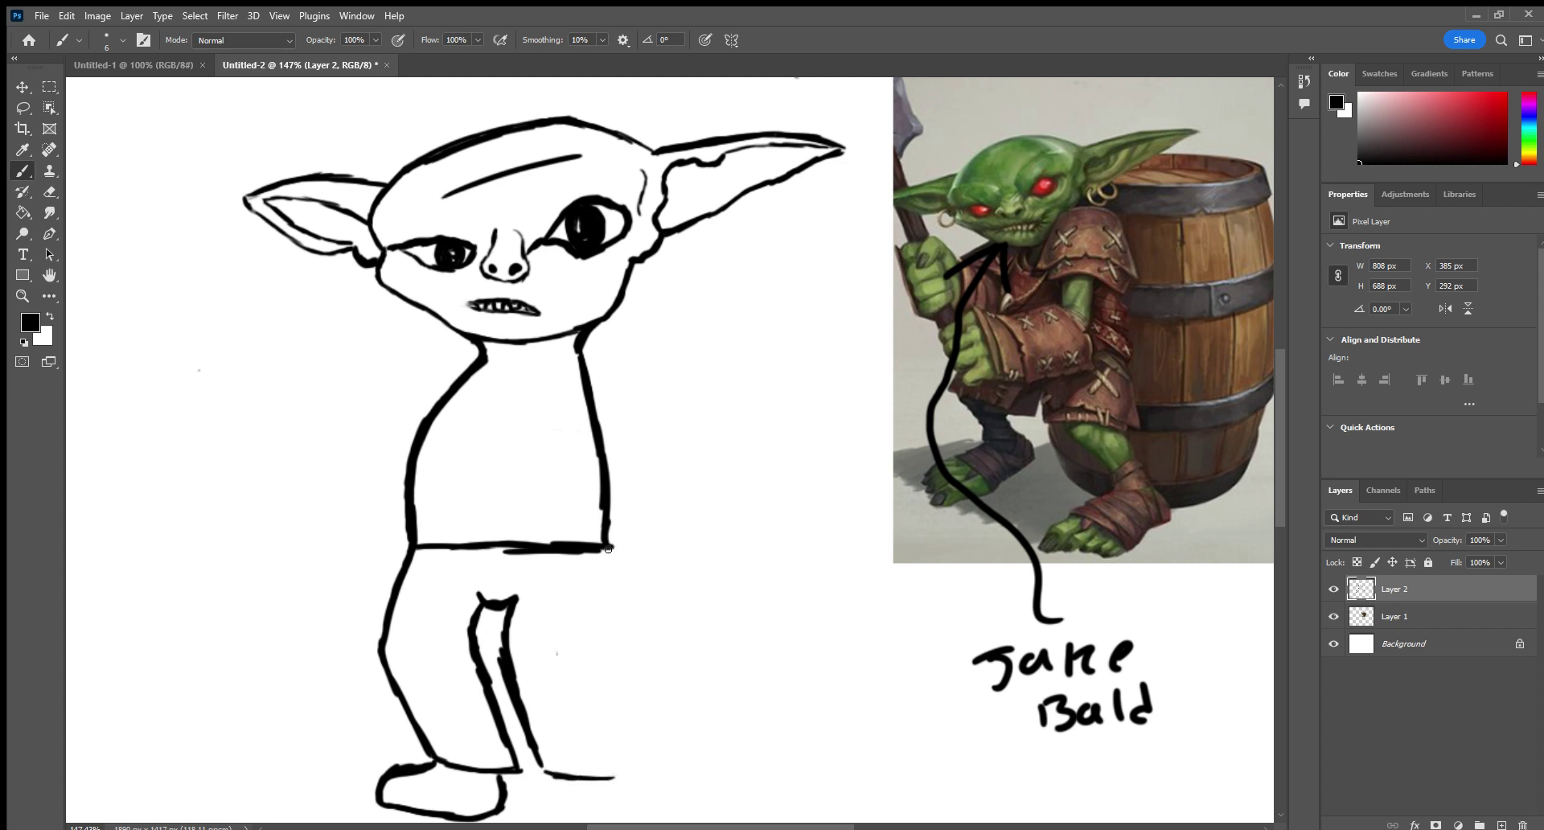
{"action": "mouse_move", "coordinate": [608, 549]}
{"action": "left_mouse_down"}
{"action": "mouse_move", "coordinate": [627, 755]}
{"action": "mouse_move", "coordinate": [623, 783]}
{"action": "mouse_move", "coordinate": [607, 777]}
{"action": "mouse_move", "coordinate": [628, 765]}
{"action": "mouse_move", "coordinate": [568, 774]}
{"action": "mouse_move", "coordinate": [653, 797]}
{"action": "mouse_move", "coordinate": [555, 789]}
{"action": "mouse_move", "coordinate": [631, 777]}
{"action": "mouse_move", "coordinate": [553, 796]}
{"action": "left_mouse_up"}
Erase the right-hand leg's hem, thin its inner line, and redraw the hem as a shallow curve between both leg lines.
{"action": "left_click", "coordinate": [49, 191]}
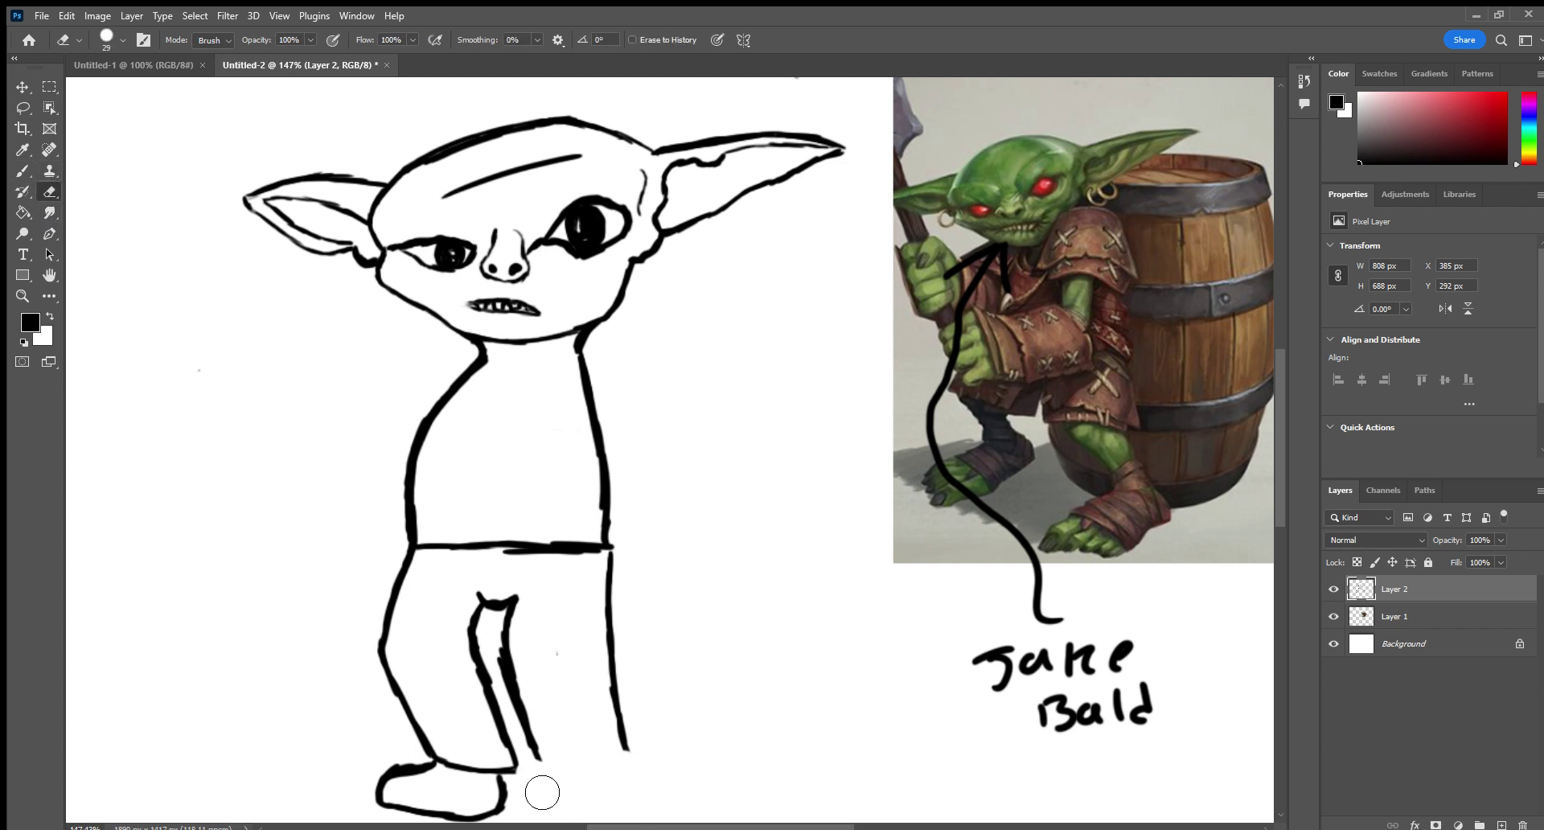
{"action": "key", "text": "b"}
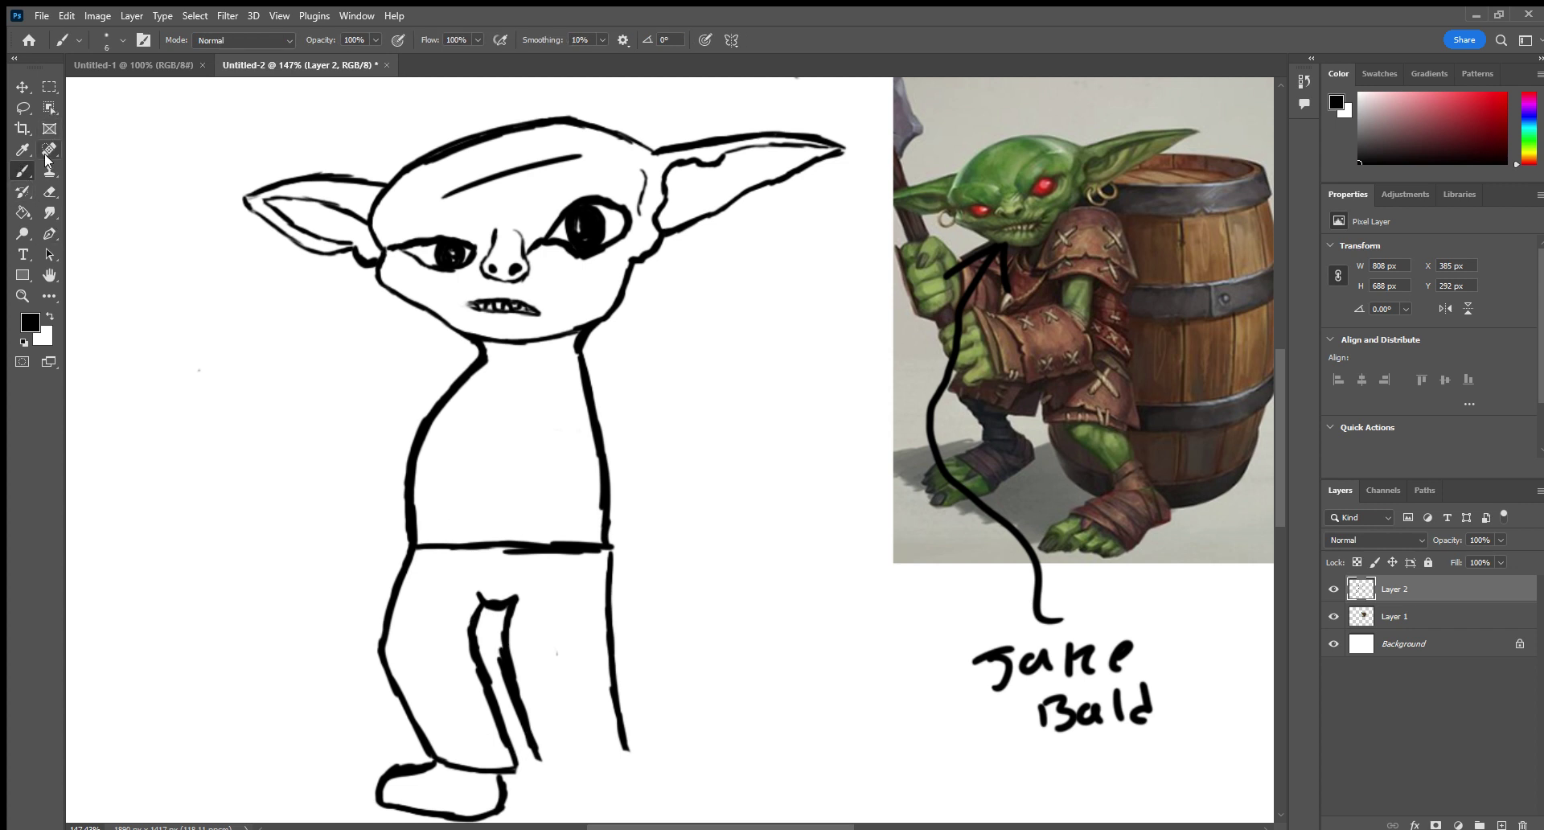
{"action": "key", "text": "e"}
{"action": "mouse_move", "coordinate": [505, 661]}
{"action": "left_mouse_down"}
{"action": "mouse_move", "coordinate": [510, 641]}
{"action": "mouse_move", "coordinate": [551, 785]}
{"action": "left_mouse_up"}
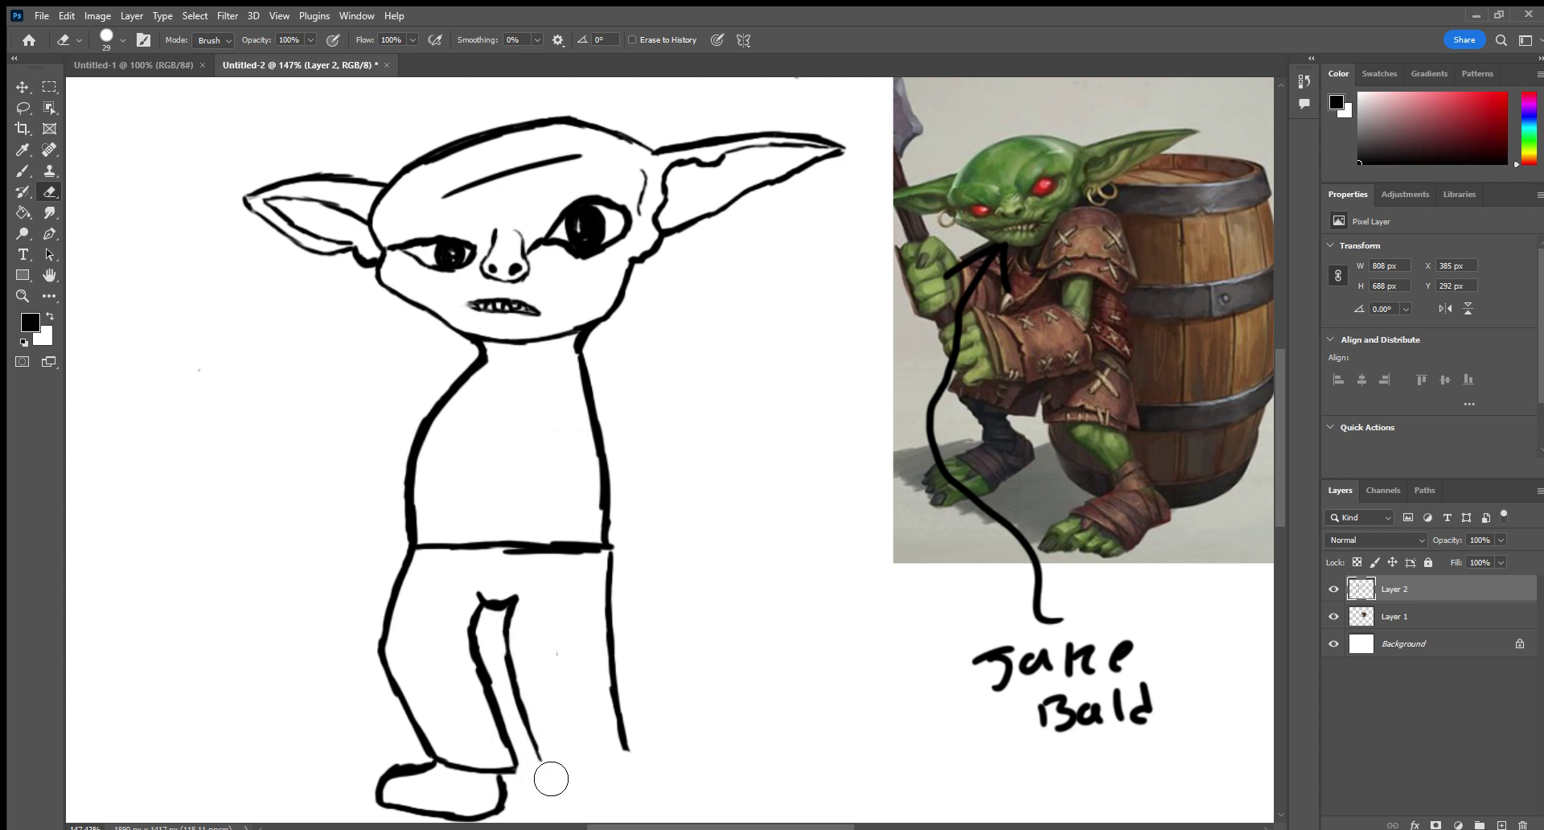
{"action": "mouse_move", "coordinate": [532, 682]}
{"action": "left_mouse_down"}
{"action": "mouse_move", "coordinate": [565, 794]}
{"action": "mouse_move", "coordinate": [547, 732]}
{"action": "mouse_move", "coordinate": [523, 717]}
{"action": "mouse_move", "coordinate": [538, 753]}
{"action": "left_mouse_up"}
{"action": "key", "text": "b"}
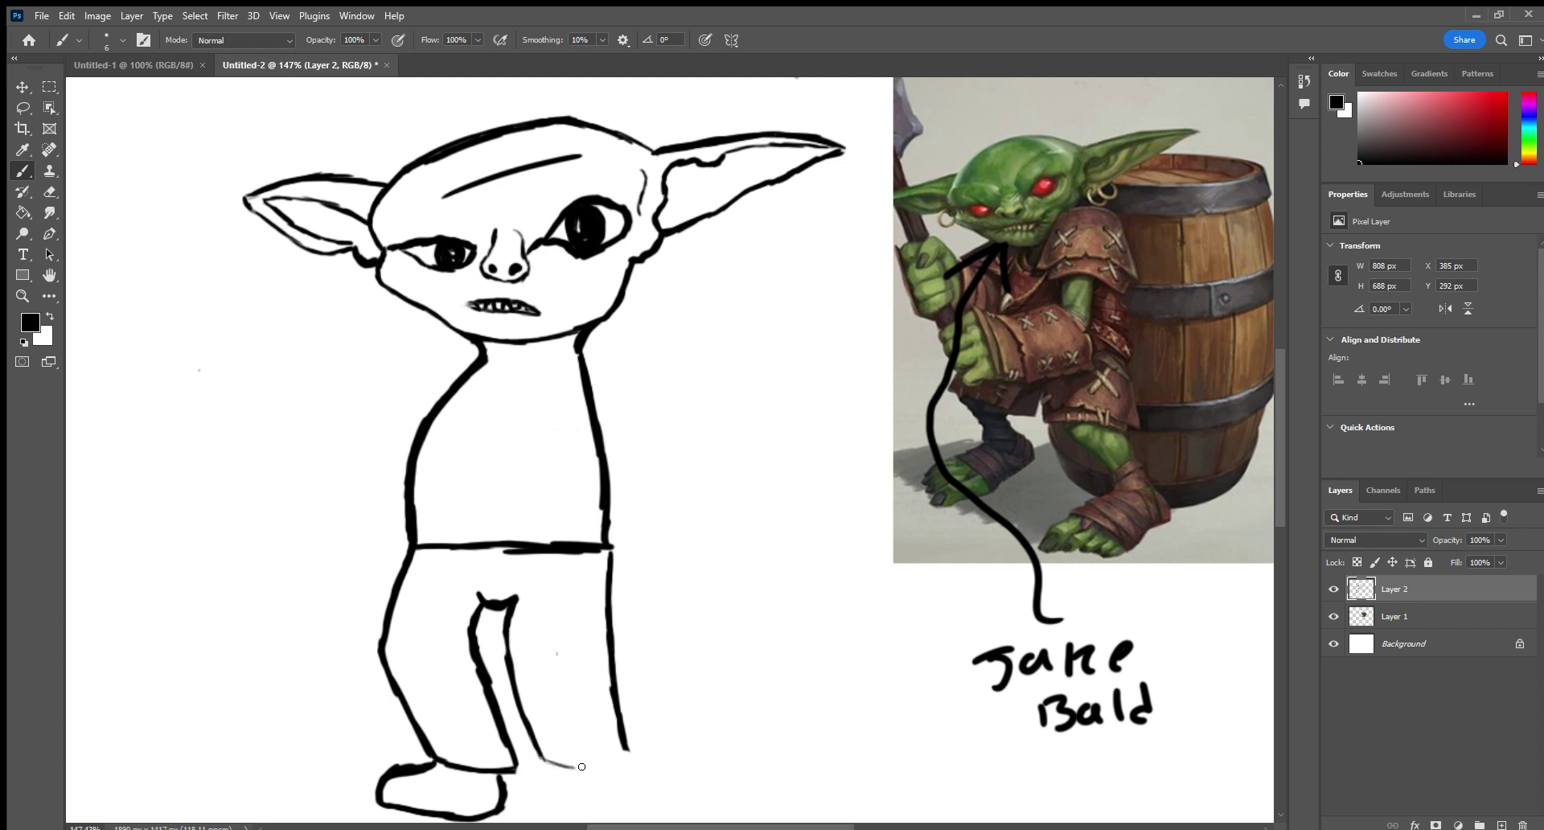
{"action": "left_click_drag", "start_coordinate": [582, 767], "coordinate": [621, 754]}
Replace the right-hand leg's straight outer line with one bending inward at the knee, and start the foot's instep beneath the hem.
{"action": "key", "text": "e"}
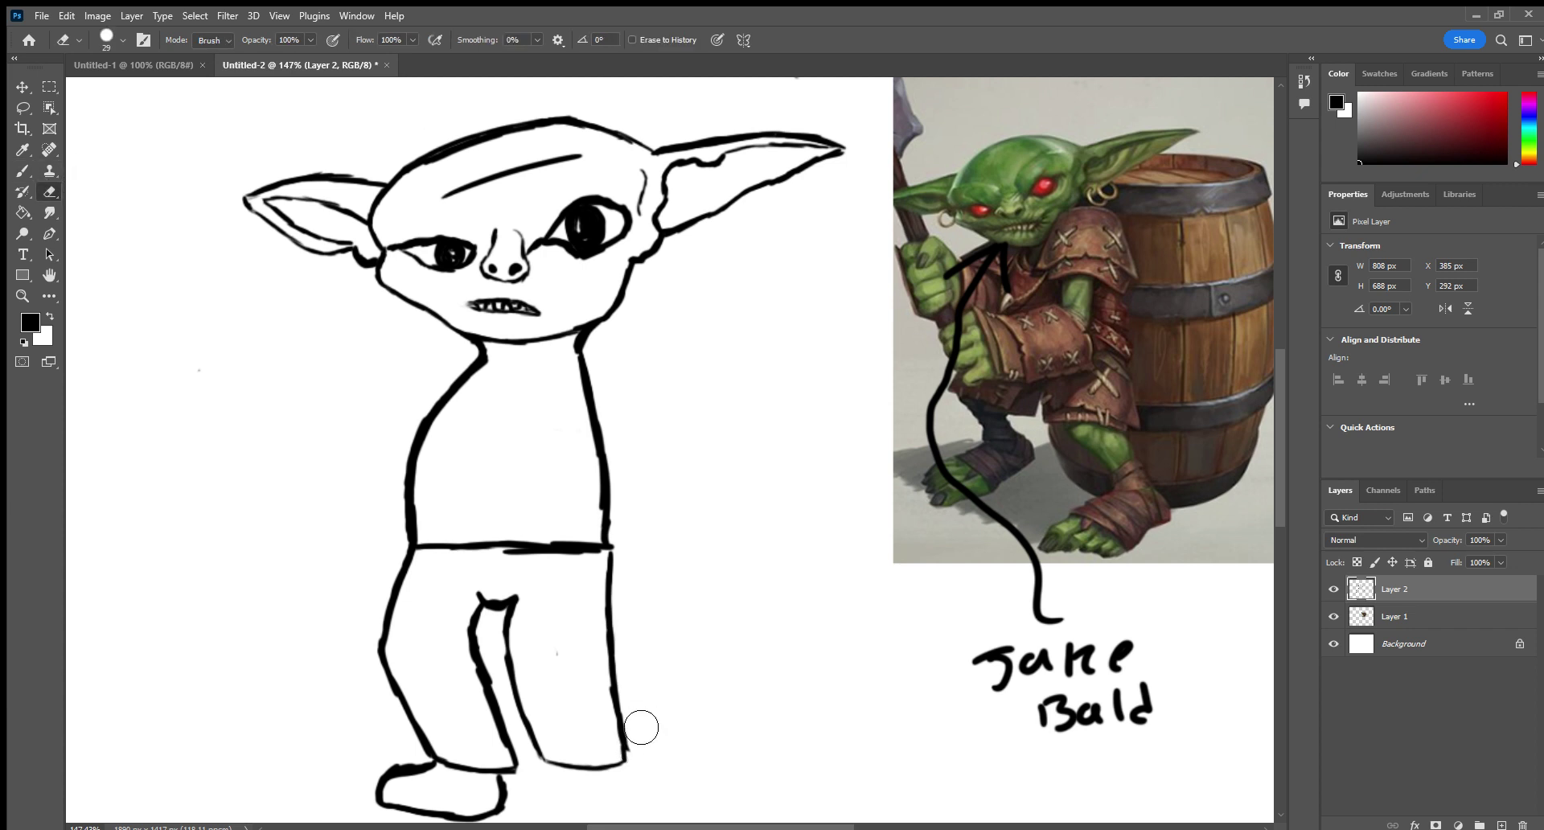
{"action": "left_click_drag", "start_coordinate": [640, 727], "coordinate": [624, 624]}
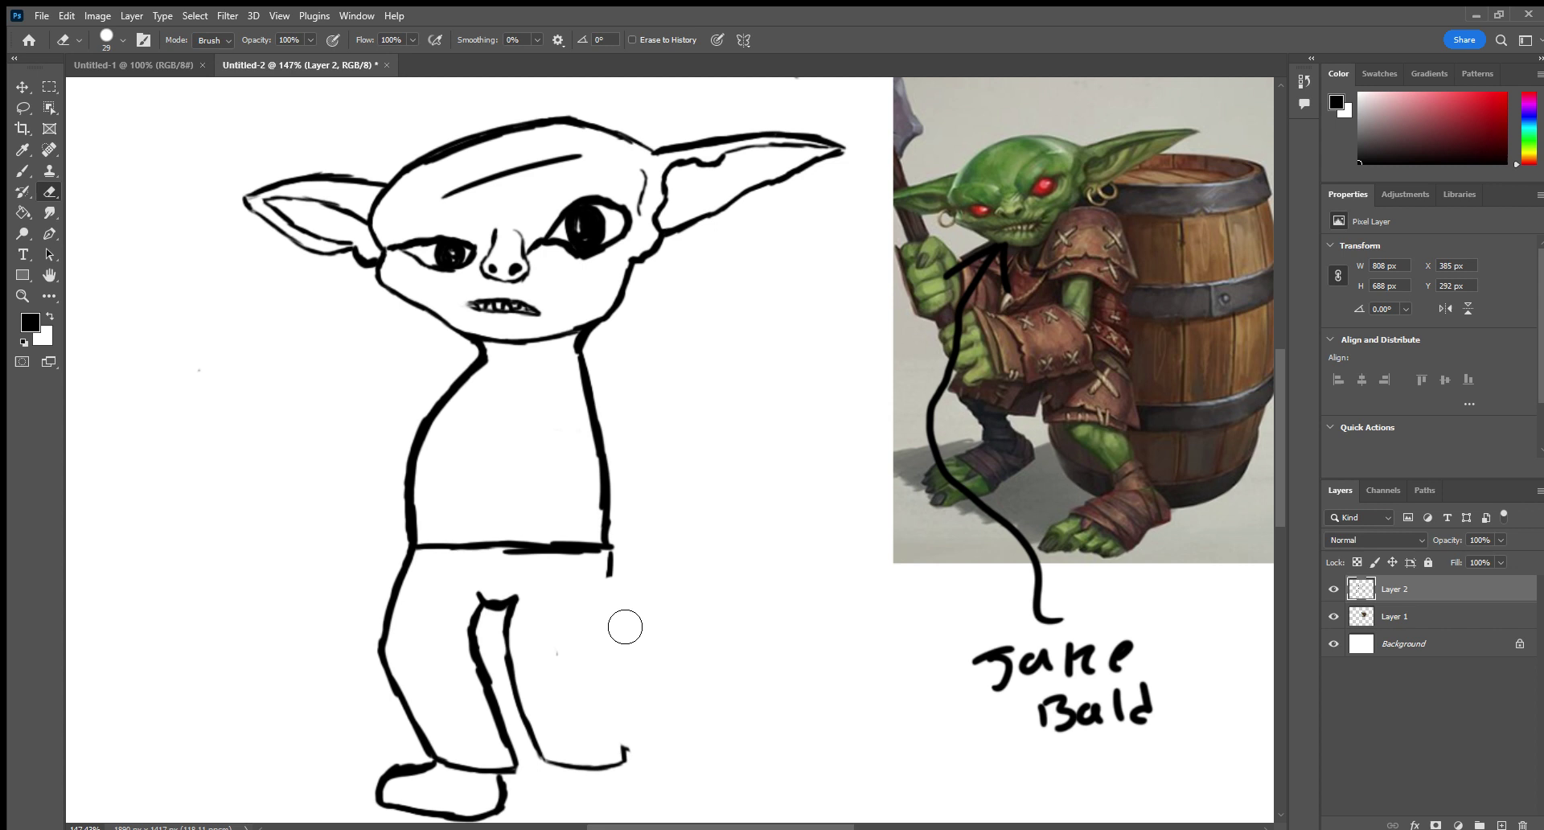
{"action": "left_click", "coordinate": [23, 169]}
{"action": "mouse_move", "coordinate": [609, 561]}
{"action": "left_mouse_down"}
{"action": "mouse_move", "coordinate": [590, 665]}
{"action": "mouse_move", "coordinate": [615, 746]}
{"action": "mouse_move", "coordinate": [530, 778]}
{"action": "mouse_move", "coordinate": [549, 760]}
{"action": "mouse_move", "coordinate": [493, 817]}
{"action": "left_mouse_up"}
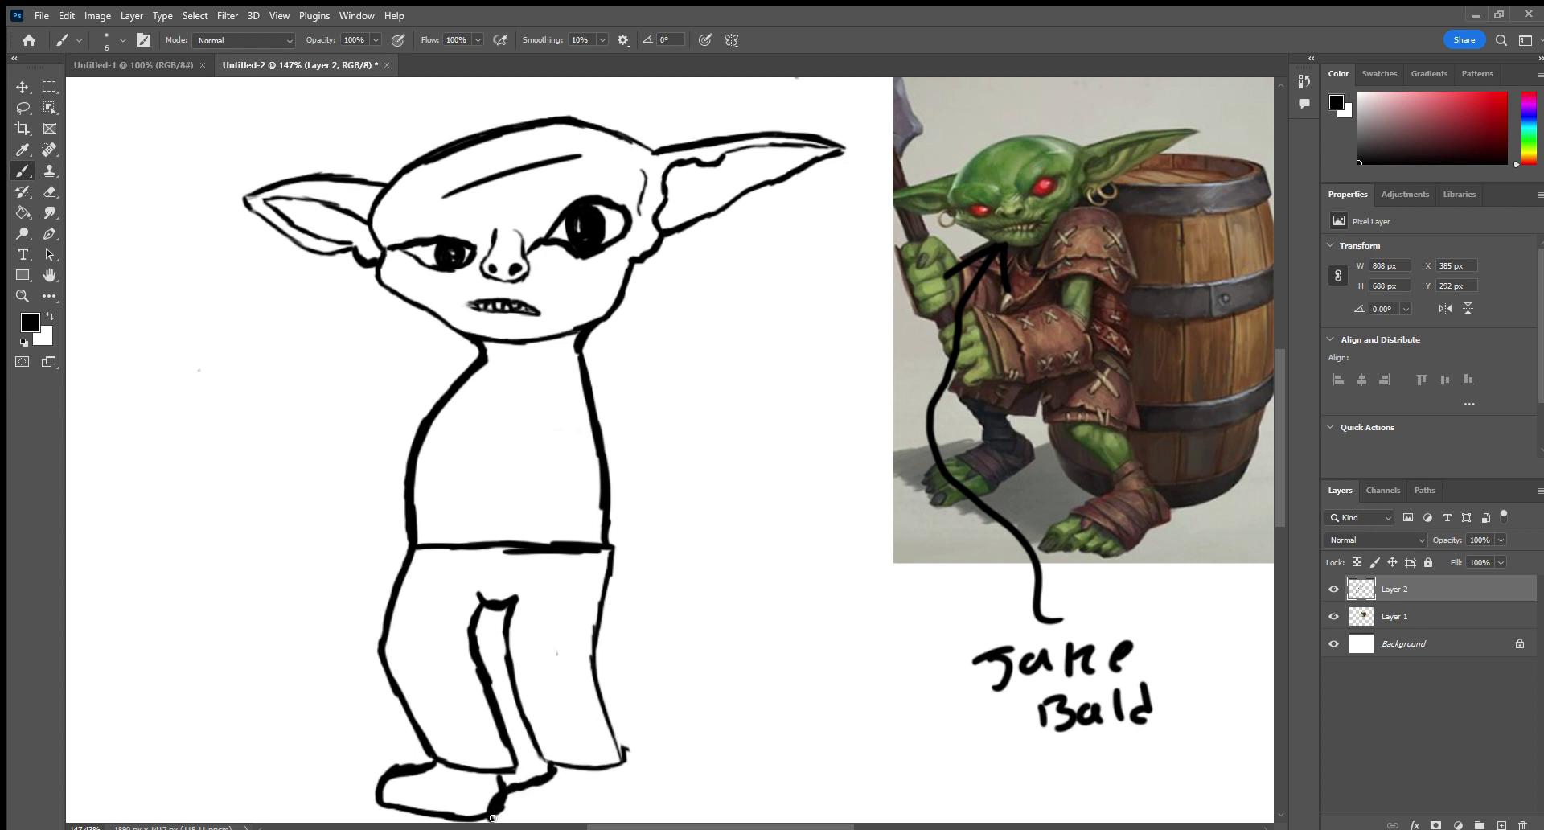
Complete the second foot on Layer 2 with a heel line and a rounded sole overlapping the first foot.
{"action": "left_click_drag", "start_coordinate": [617, 771], "coordinate": [620, 805]}
{"action": "left_click", "coordinate": [23, 87]}
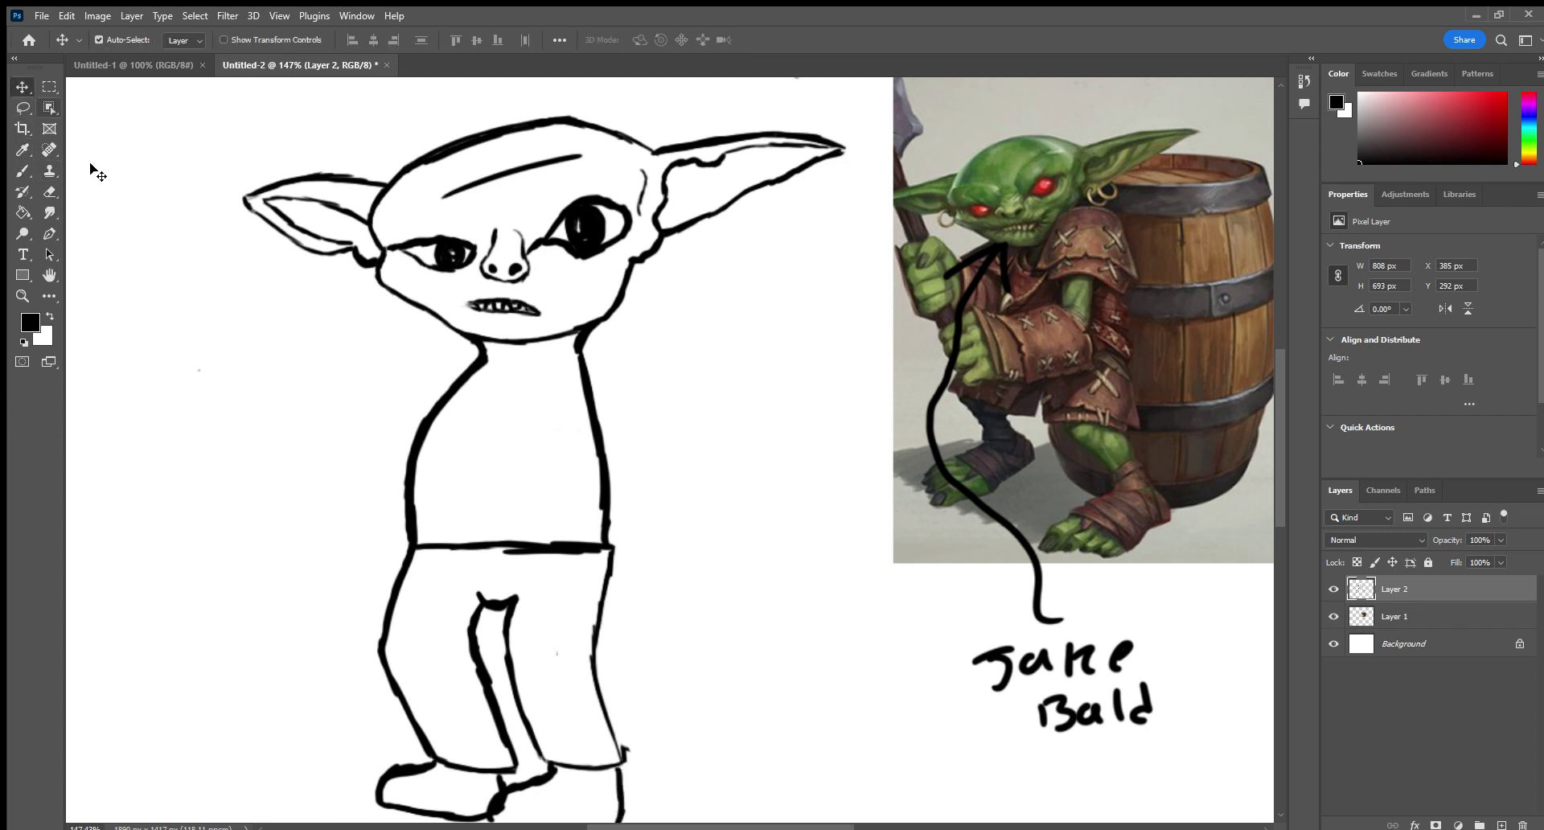
{"action": "left_click", "coordinate": [94, 166]}
{"action": "left_click", "coordinate": [49, 275]}
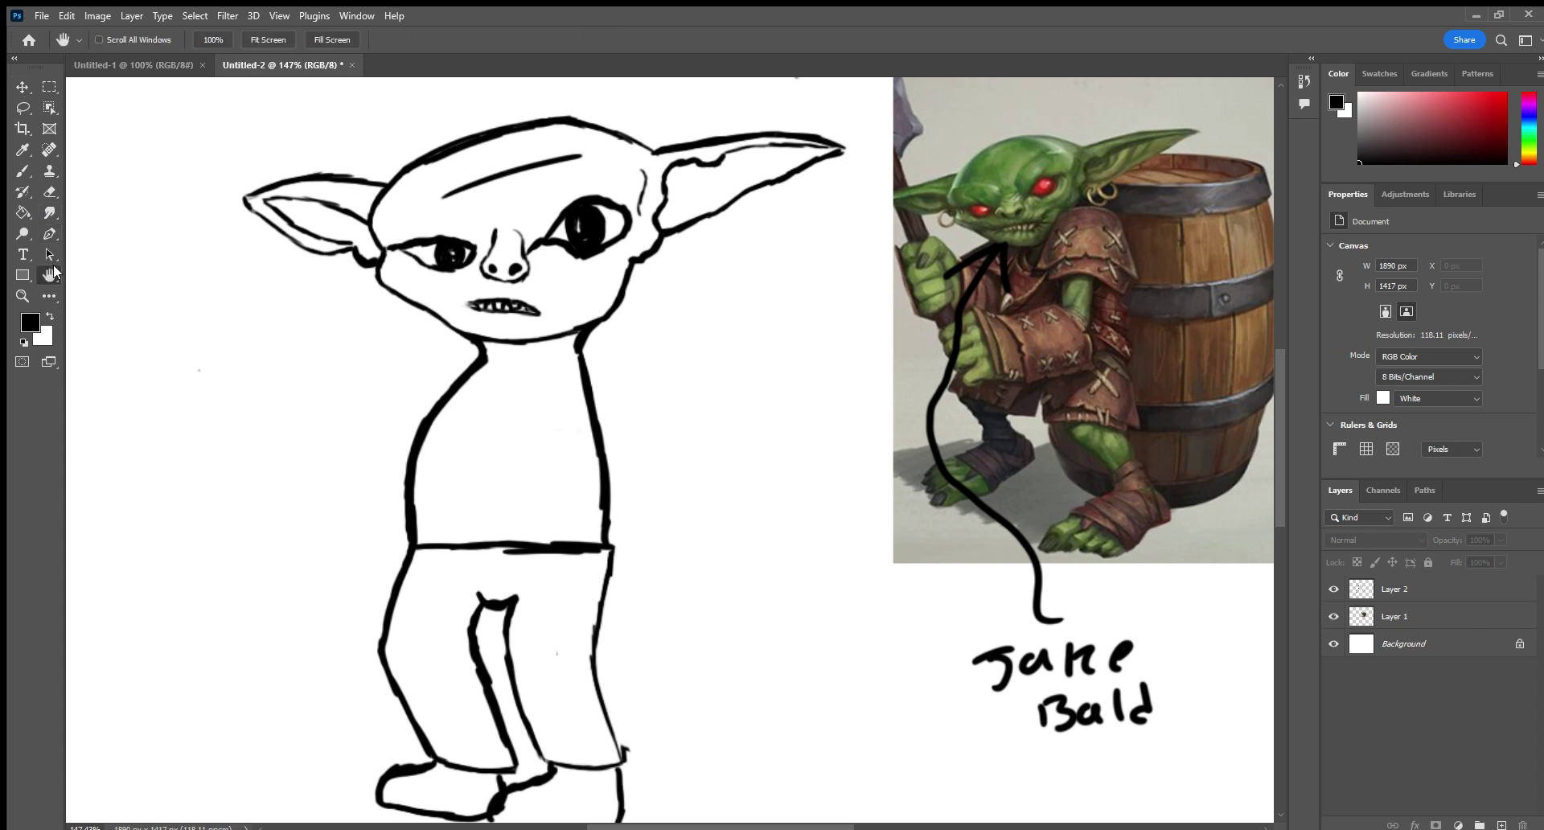
{"action": "left_click_drag", "start_coordinate": [110, 288], "coordinate": [106, 261]}
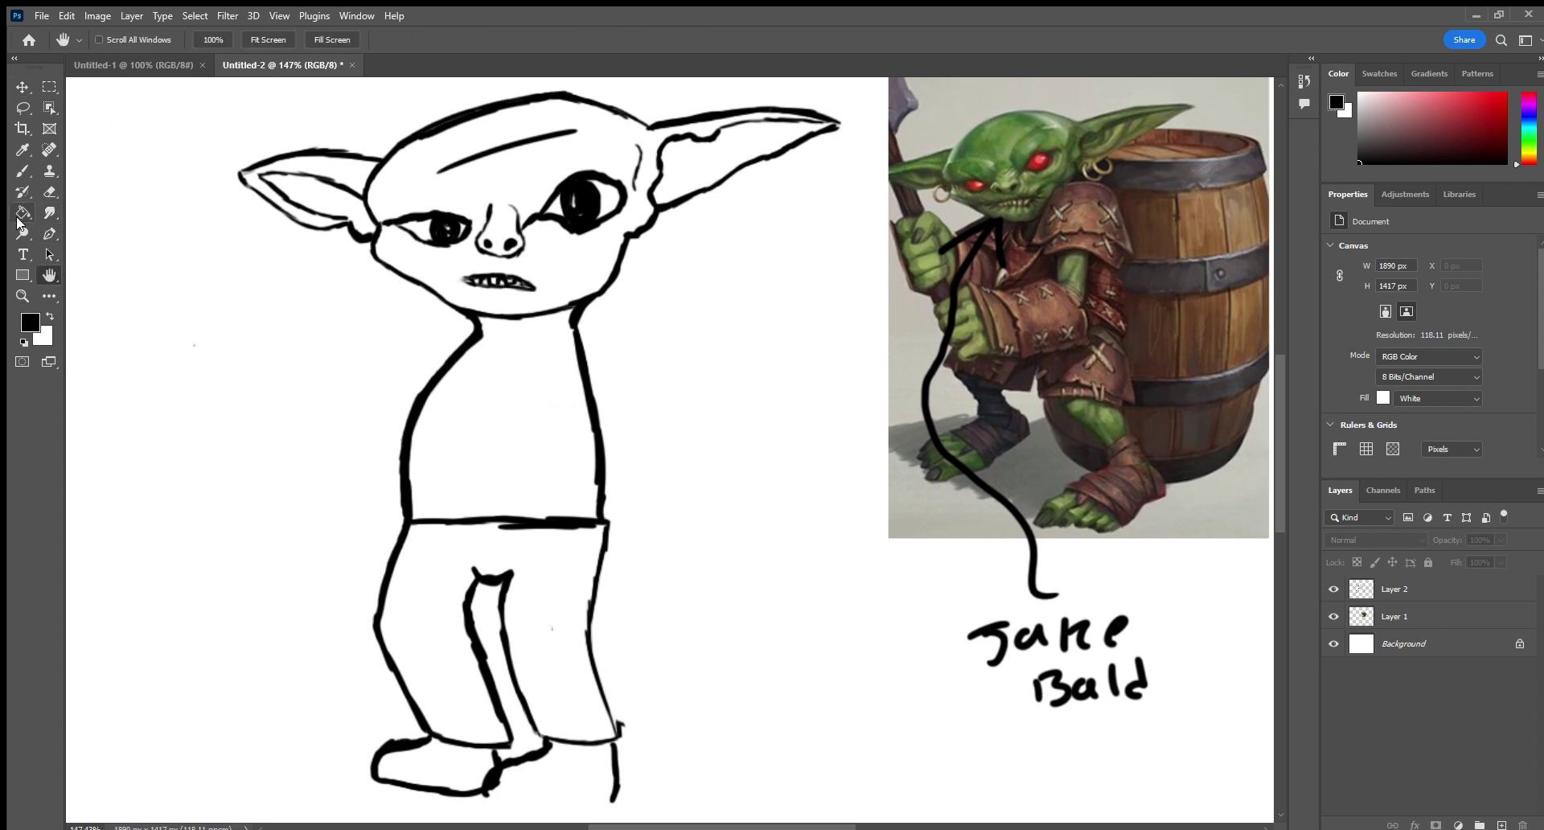
{"action": "left_click", "coordinate": [22, 167]}
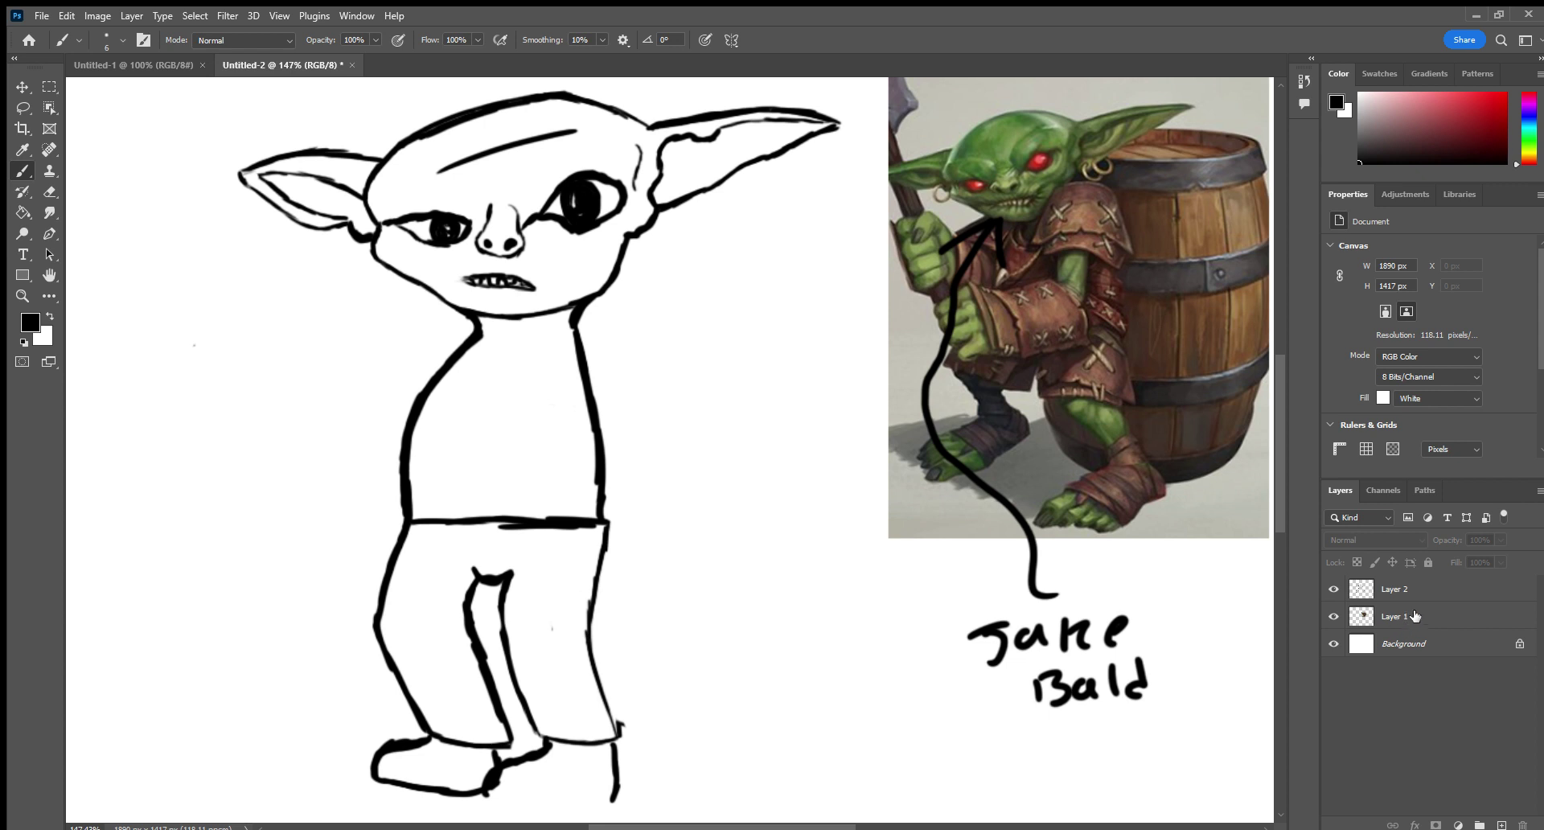
{"action": "left_click", "coordinate": [1435, 587]}
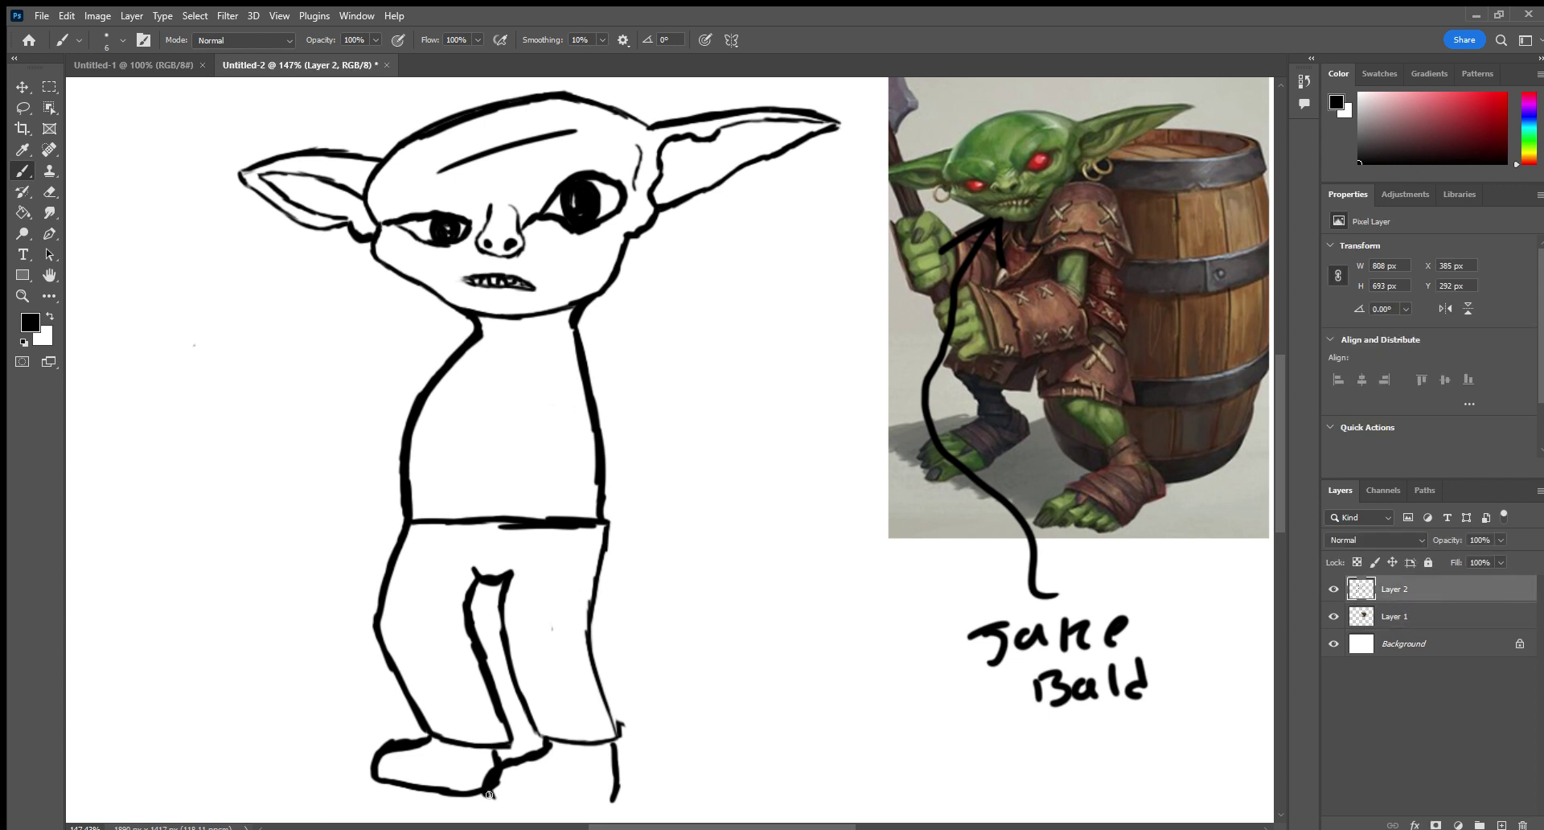
{"action": "mouse_move", "coordinate": [495, 798]}
{"action": "left_mouse_down"}
{"action": "mouse_move", "coordinate": [565, 814]}
{"action": "mouse_move", "coordinate": [485, 798]}
{"action": "mouse_move", "coordinate": [496, 769]}
{"action": "mouse_move", "coordinate": [546, 738]}
{"action": "left_mouse_up"}
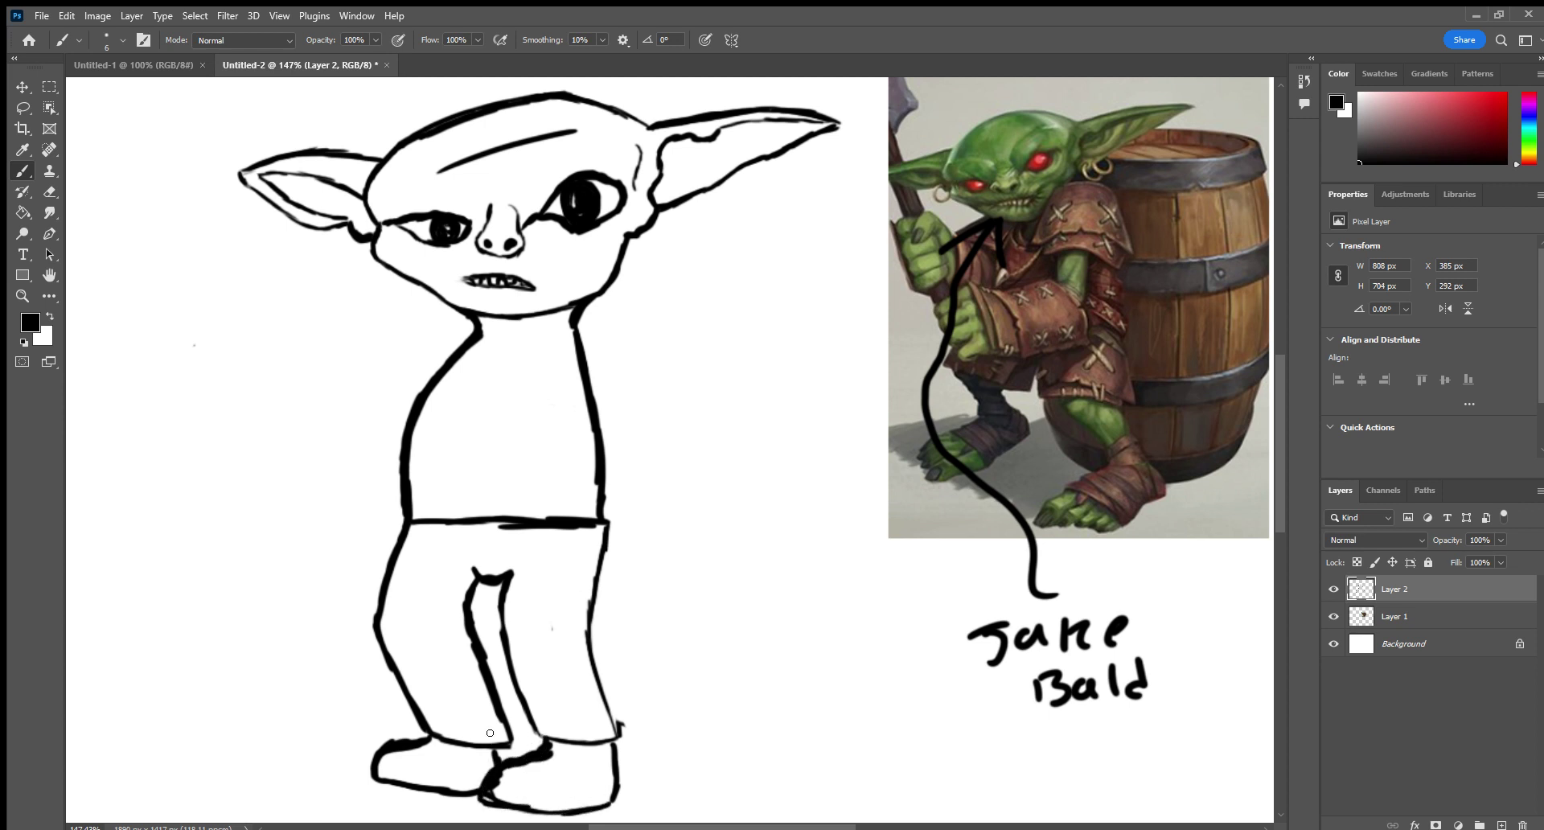
Erase the overlapping feet and redraw them as two separate rounded boots with ankles below the trouser hems.
{"action": "left_click", "coordinate": [49, 191]}
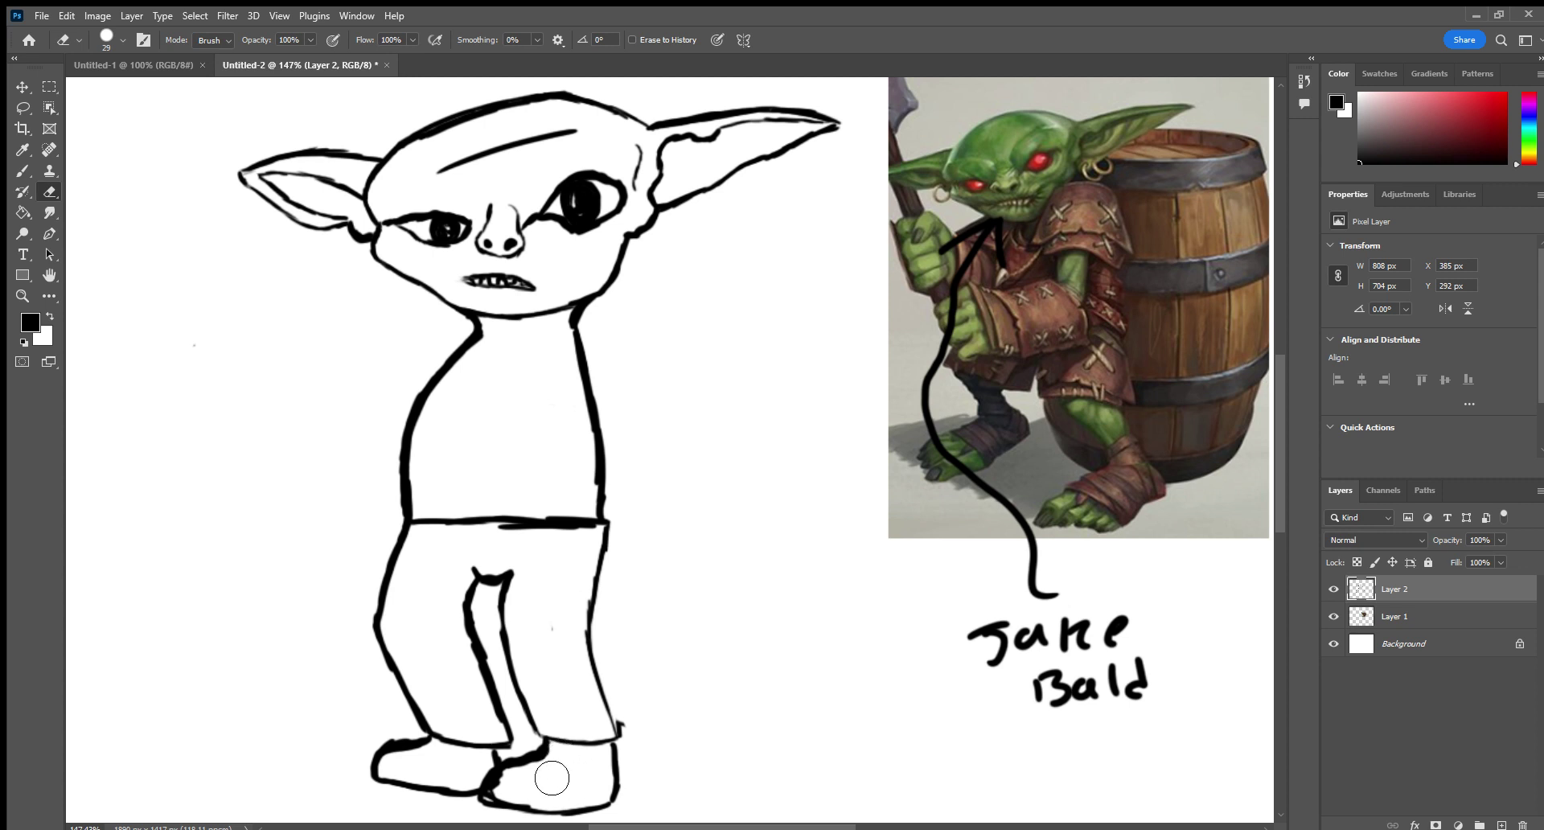
{"action": "mouse_move", "coordinate": [562, 761]}
{"action": "left_mouse_down"}
{"action": "mouse_move", "coordinate": [493, 808]}
{"action": "mouse_move", "coordinate": [513, 810]}
{"action": "mouse_move", "coordinate": [531, 786]}
{"action": "mouse_move", "coordinate": [541, 799]}
{"action": "mouse_move", "coordinate": [519, 812]}
{"action": "mouse_move", "coordinate": [507, 795]}
{"action": "mouse_move", "coordinate": [542, 774]}
{"action": "mouse_move", "coordinate": [500, 809]}
{"action": "mouse_move", "coordinate": [429, 793]}
{"action": "mouse_move", "coordinate": [387, 758]}
{"action": "mouse_move", "coordinate": [421, 751]}
{"action": "mouse_move", "coordinate": [426, 776]}
{"action": "left_mouse_up"}
{"action": "left_click", "coordinate": [18, 172]}
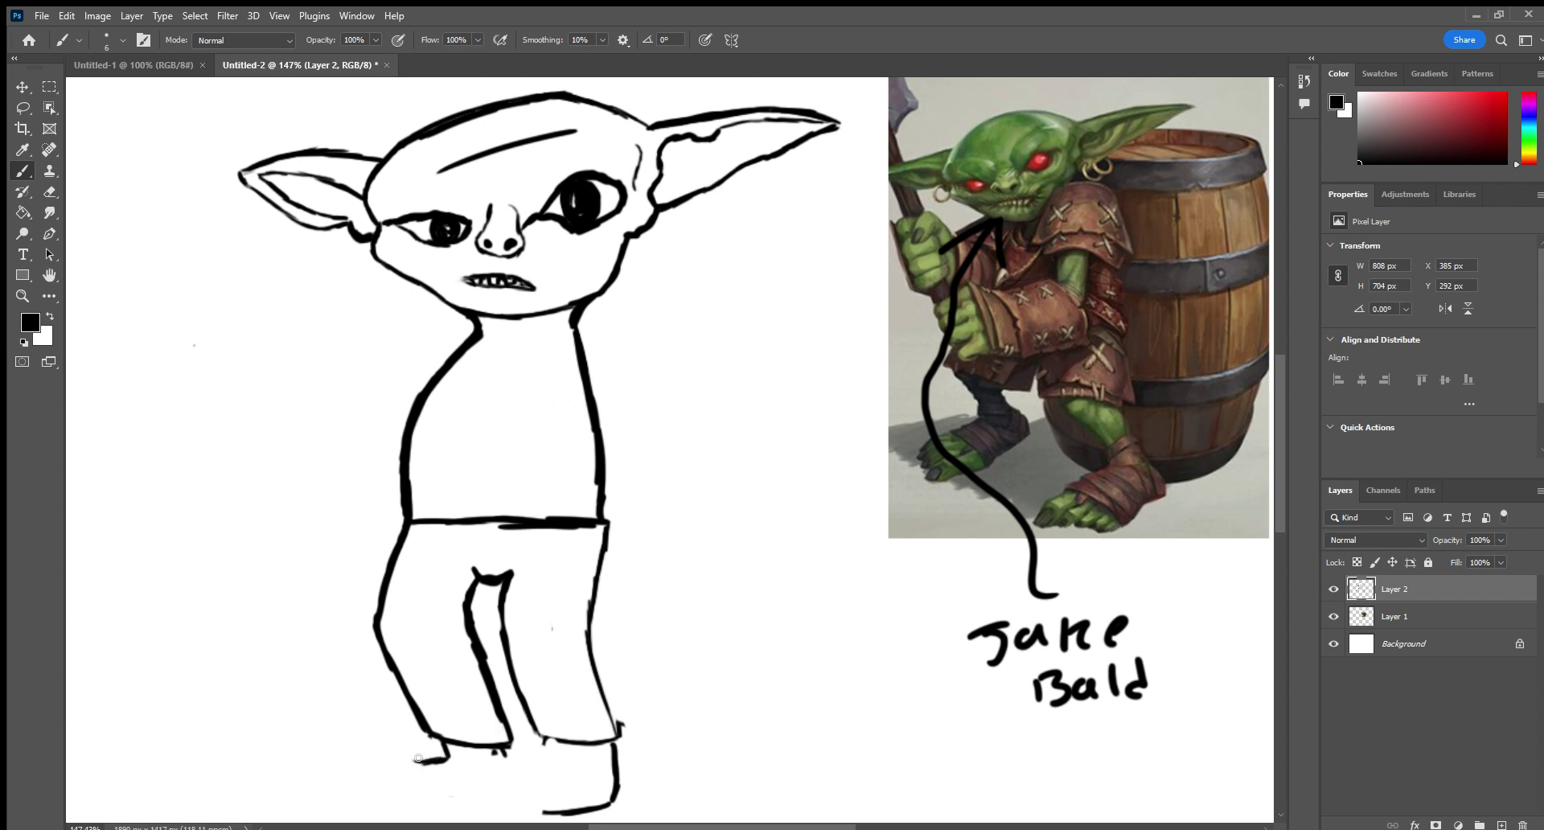
{"action": "mouse_move", "coordinate": [418, 757]}
{"action": "left_mouse_down"}
{"action": "mouse_move", "coordinate": [365, 797]}
{"action": "mouse_move", "coordinate": [376, 811]}
{"action": "mouse_move", "coordinate": [456, 809]}
{"action": "left_mouse_up"}
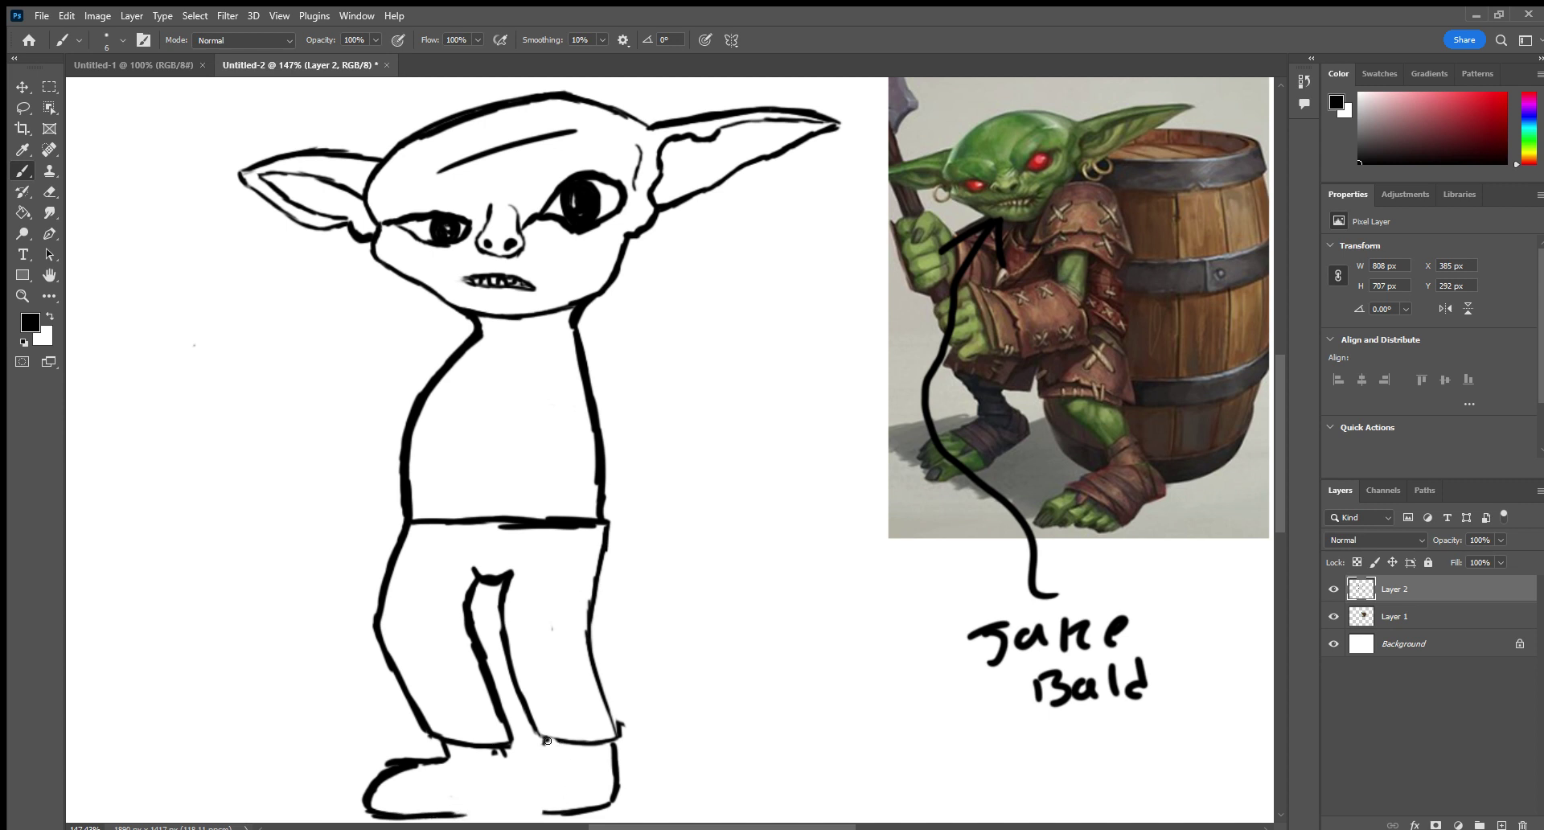
{"action": "mouse_move", "coordinate": [546, 740]}
{"action": "left_mouse_down"}
{"action": "mouse_move", "coordinate": [556, 763]}
{"action": "mouse_move", "coordinate": [512, 779]}
{"action": "mouse_move", "coordinate": [512, 805]}
{"action": "mouse_move", "coordinate": [542, 816]}
{"action": "mouse_move", "coordinate": [620, 802]}
{"action": "mouse_move", "coordinate": [612, 748]}
{"action": "left_mouse_up"}
{"action": "mouse_move", "coordinate": [455, 811]}
{"action": "left_mouse_down"}
{"action": "mouse_move", "coordinate": [482, 800]}
{"action": "mouse_move", "coordinate": [497, 763]}
{"action": "left_mouse_up"}
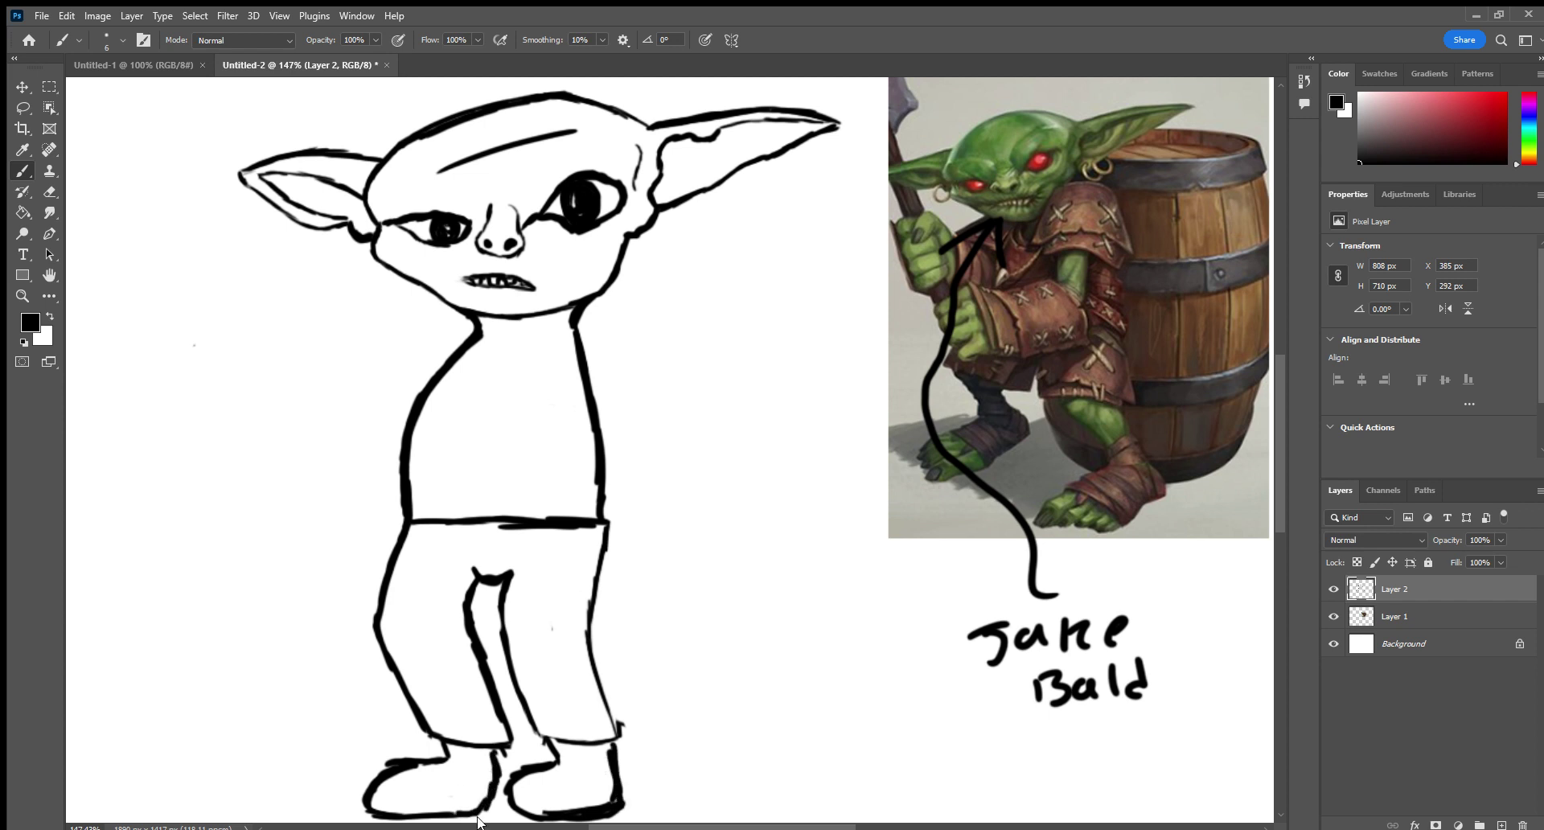
Erase the stray mark at the right-hand trouser hem and thin the boots' outlines with a smaller eraser.
{"action": "left_click", "coordinate": [42, 192]}
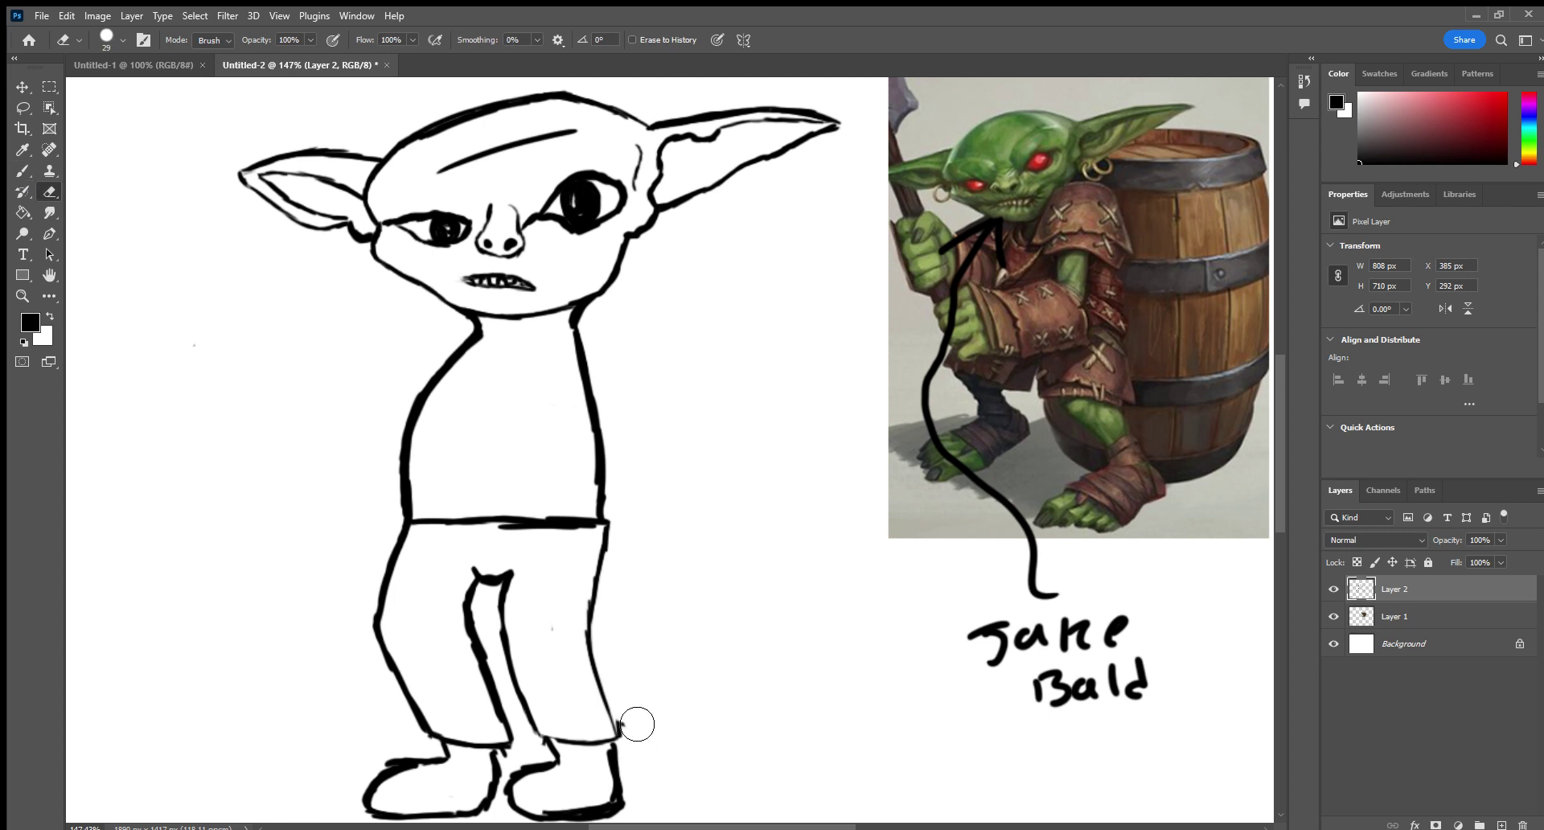
{"action": "mouse_move", "coordinate": [618, 724]}
{"action": "left_mouse_down"}
{"action": "mouse_move", "coordinate": [613, 798]}
{"action": "mouse_move", "coordinate": [553, 804]}
{"action": "mouse_move", "coordinate": [609, 806]}
{"action": "mouse_move", "coordinate": [552, 800]}
{"action": "left_mouse_up"}
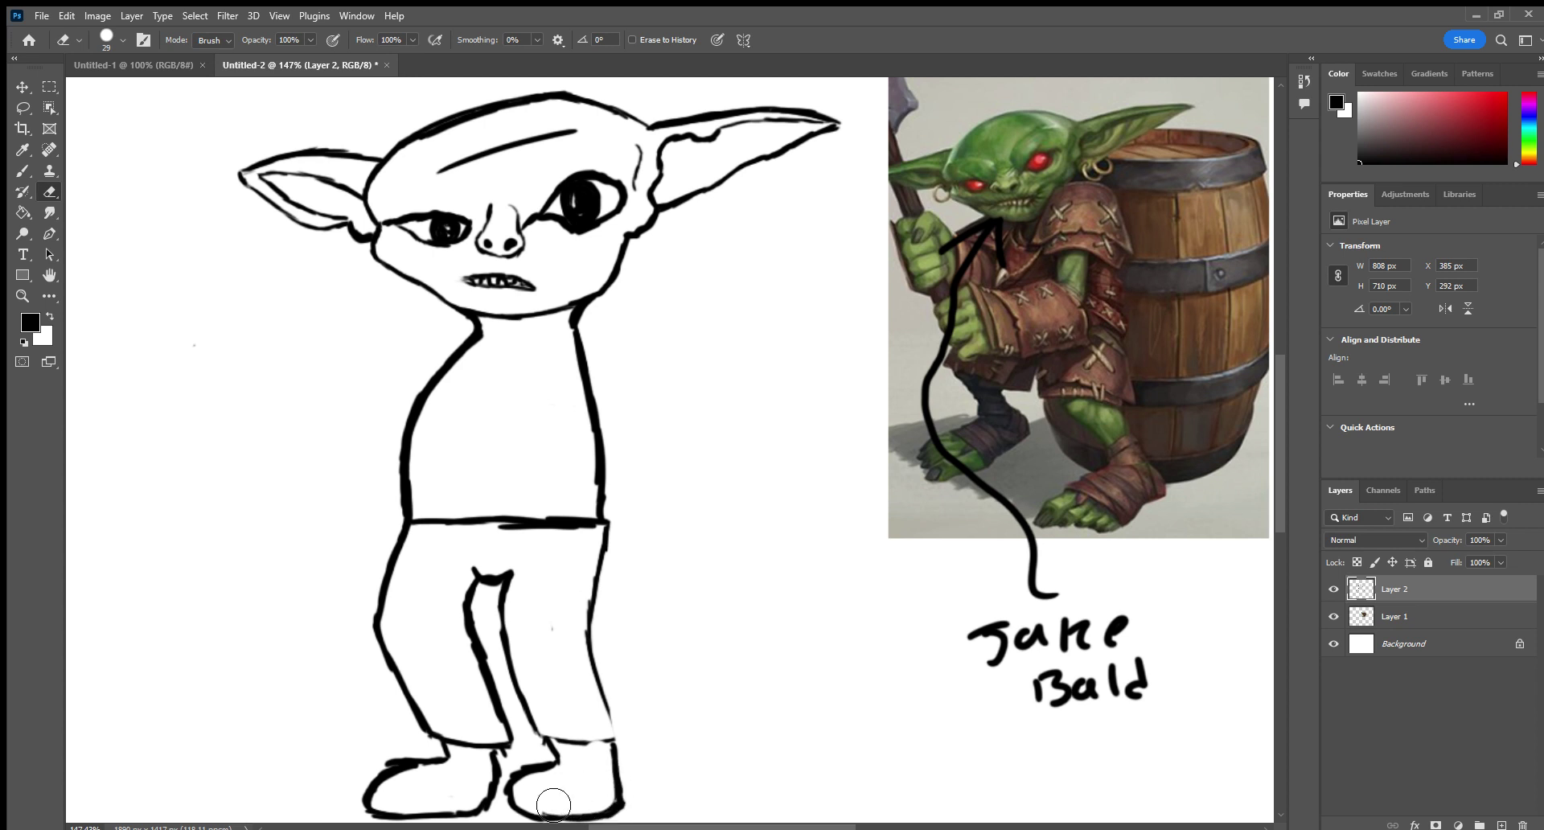
{"action": "key", "text": "bracketleft"}
{"action": "key", "text": "bracketleft"}
{"action": "key", "text": "bracketleft"}
{"action": "key", "text": "bracketleft"}
{"action": "key", "text": "bracketleft"}
{"action": "key", "text": "bracketleft"}
{"action": "left_click_drag", "start_coordinate": [509, 773], "coordinate": [543, 758]}
{"action": "left_click_drag", "start_coordinate": [369, 769], "coordinate": [425, 752]}
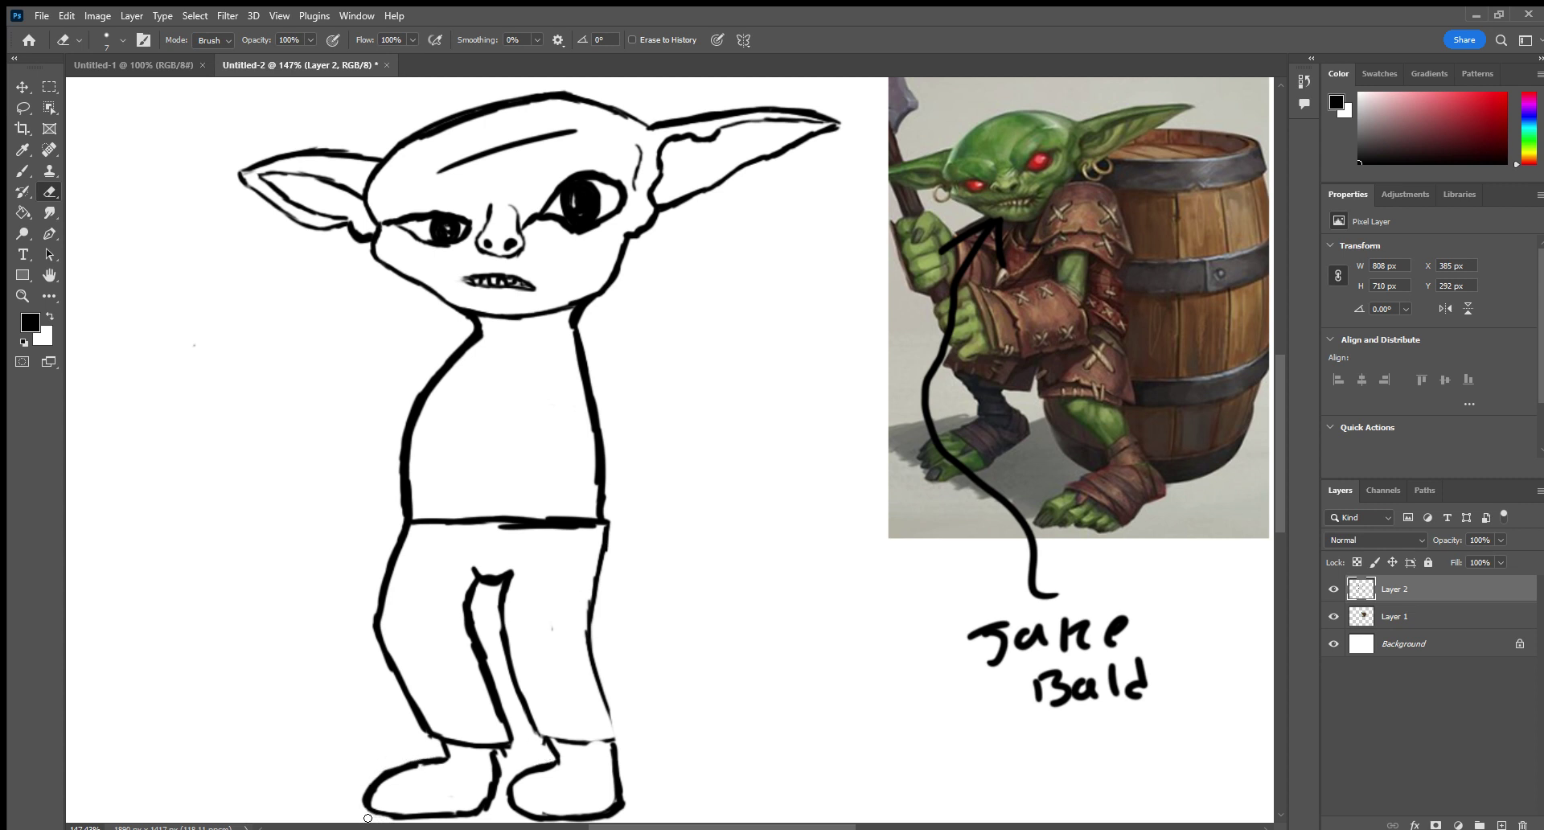
Handwrite "what are those!" beside the feet with an arrow pointing at the right-hand boot.
{"action": "left_click", "coordinate": [23, 170]}
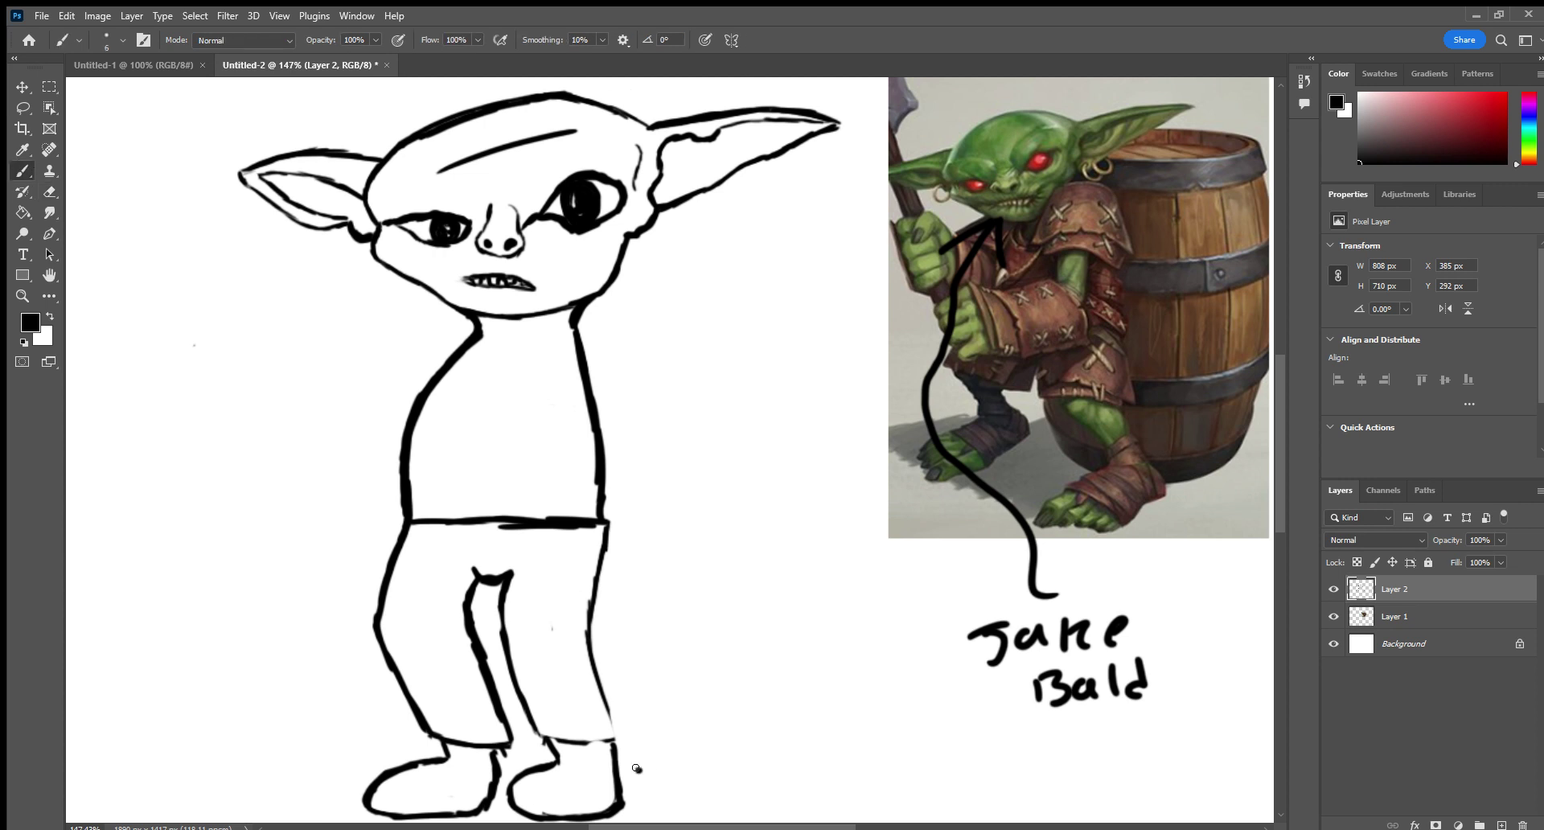
{"action": "mouse_move", "coordinate": [636, 769]}
{"action": "left_mouse_down"}
{"action": "mouse_move", "coordinate": [687, 722]}
{"action": "mouse_move", "coordinate": [672, 751]}
{"action": "mouse_move", "coordinate": [739, 704]}
{"action": "mouse_move", "coordinate": [780, 698]}
{"action": "mouse_move", "coordinate": [809, 656]}
{"action": "mouse_move", "coordinate": [835, 678]}
{"action": "left_mouse_up"}
{"action": "mouse_move", "coordinate": [725, 765]}
{"action": "left_mouse_down"}
{"action": "mouse_move", "coordinate": [748, 792]}
{"action": "mouse_move", "coordinate": [784, 760]}
{"action": "mouse_move", "coordinate": [797, 782]}
{"action": "left_mouse_up"}
{"action": "left_click_drag", "start_coordinate": [833, 720], "coordinate": [835, 788]}
{"action": "mouse_move", "coordinate": [840, 756]}
{"action": "left_mouse_down"}
{"action": "mouse_move", "coordinate": [867, 744]}
{"action": "mouse_move", "coordinate": [910, 782]}
{"action": "mouse_move", "coordinate": [908, 761]}
{"action": "left_mouse_up"}
{"action": "left_click_drag", "start_coordinate": [941, 732], "coordinate": [921, 781]}
{"action": "mouse_move", "coordinate": [952, 761]}
{"action": "left_mouse_down"}
{"action": "mouse_move", "coordinate": [962, 726]}
{"action": "mouse_move", "coordinate": [976, 776]}
{"action": "left_mouse_up"}
{"action": "left_click", "coordinate": [1003, 770]}
{"action": "left_click_drag", "start_coordinate": [991, 699], "coordinate": [1005, 751]}
Enlarge the eraser to 146 pixels and erase the handwritten note and arrow beside the feet.
{"action": "left_click", "coordinate": [49, 191]}
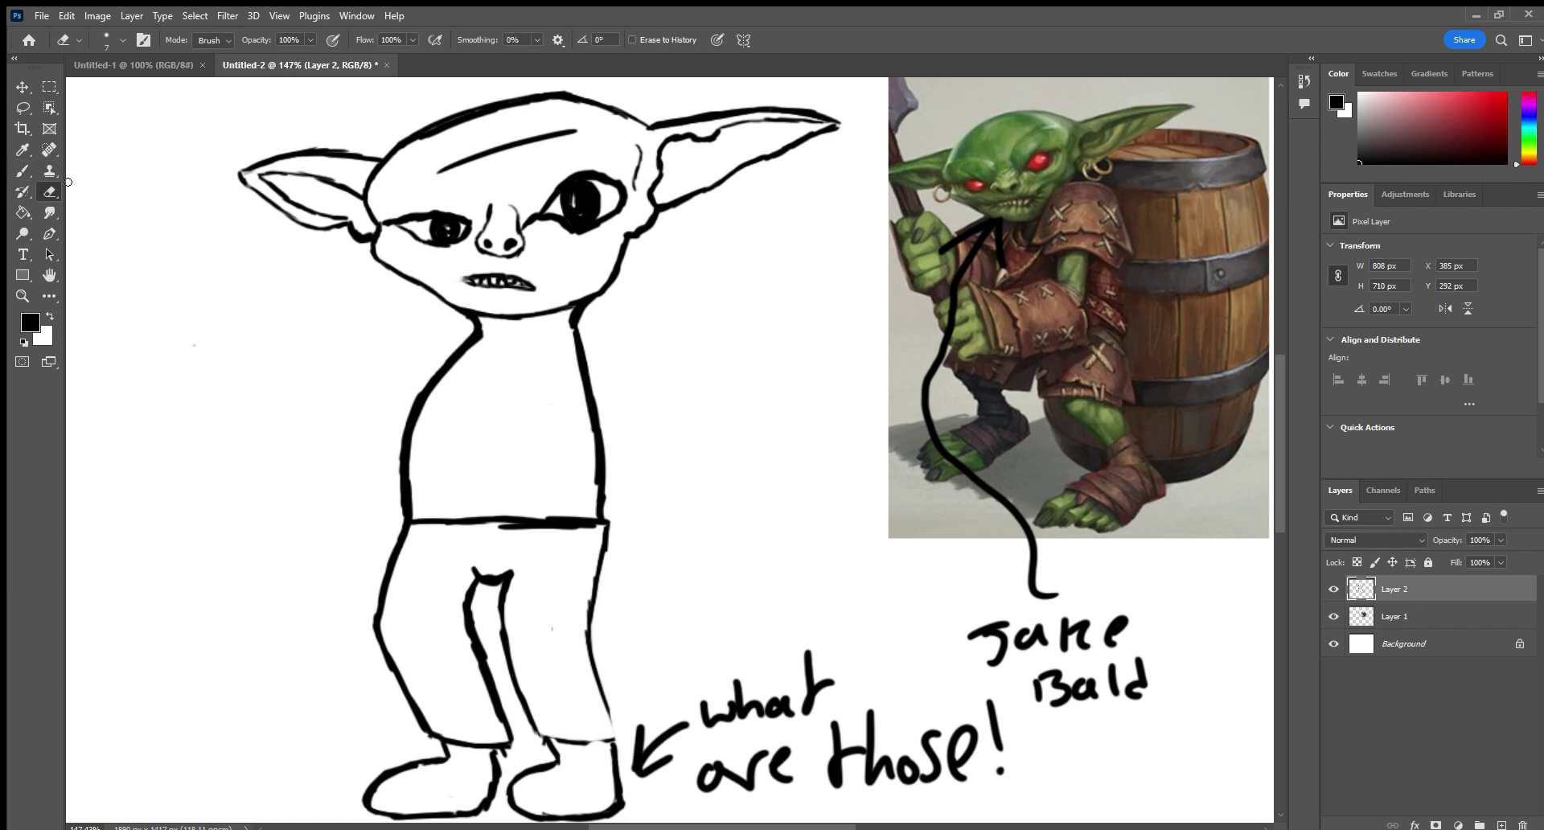
{"action": "mouse_move", "coordinate": [638, 721]}
{"action": "left_mouse_down"}
{"action": "mouse_move", "coordinate": [642, 767]}
{"action": "mouse_move", "coordinate": [634, 714]}
{"action": "left_mouse_up"}
{"action": "key", "text": "bracketright"}
{"action": "key", "text": "bracketright"}
{"action": "key", "text": "bracketright"}
{"action": "key", "text": "bracketright"}
{"action": "key", "text": "bracketright"}
{"action": "key", "text": "bracketright"}
{"action": "key", "text": "bracketright"}
{"action": "key", "text": "bracketright"}
{"action": "key", "text": "bracketright"}
{"action": "key", "text": "bracketright"}
{"action": "key", "text": "bracketright"}
{"action": "key", "text": "bracketright"}
{"action": "key", "text": "bracketright"}
{"action": "key", "text": "bracketright"}
{"action": "mouse_move", "coordinate": [834, 679]}
{"action": "left_mouse_down"}
{"action": "mouse_move", "coordinate": [868, 751]}
{"action": "mouse_move", "coordinate": [856, 829]}
{"action": "mouse_move", "coordinate": [1000, 828]}
{"action": "left_mouse_up"}
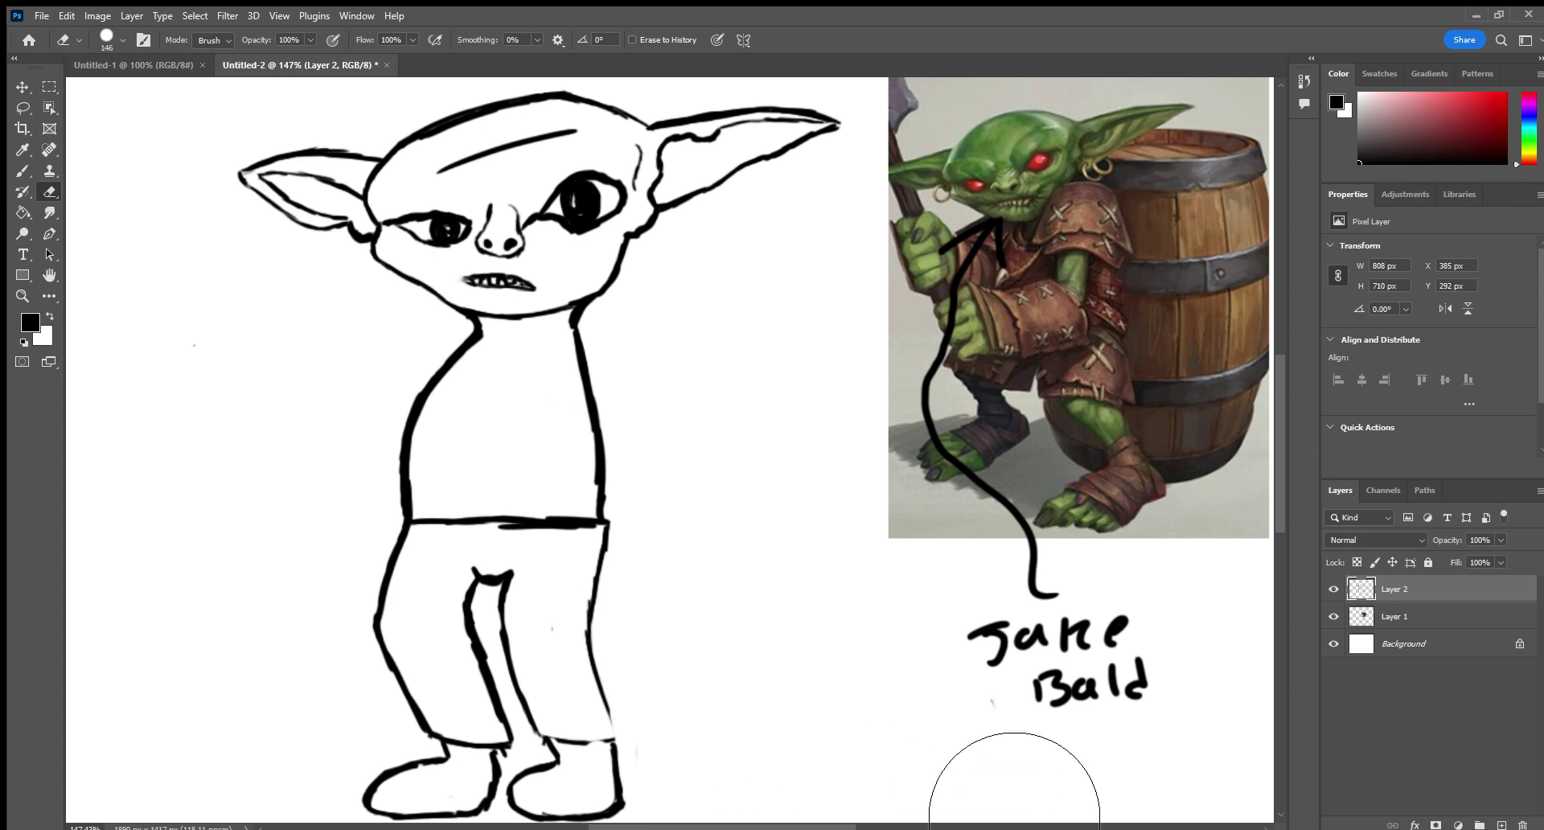
Reduce the eraser size to 12 pixels.
{"action": "key", "text": "bracketleft"}
{"action": "key", "text": "bracketleft"}
{"action": "key", "text": "bracketleft"}
{"action": "key", "text": "bracketleft"}
{"action": "key", "text": "bracketleft"}
{"action": "key", "text": "bracketleft"}
{"action": "key", "text": "bracketleft"}
{"action": "key", "text": "bracketleft"}
{"action": "key", "text": "bracketleft"}
{"action": "key", "text": "bracketleft"}
{"action": "key", "text": "bracketleft"}
{"action": "key", "text": "bracketleft"}
{"action": "key", "text": "bracketleft"}
{"action": "key", "text": "bracketleft"}
{"action": "key", "text": "bracketleft"}
{"action": "key", "text": "bracketleft"}
Handwrite "100%" with the brush beneath the existing note under the reference picture.
{"action": "left_click", "coordinate": [32, 167]}
{"action": "left_click_drag", "start_coordinate": [1064, 724], "coordinate": [1061, 757]}
{"action": "mouse_move", "coordinate": [1101, 729]}
{"action": "left_mouse_down"}
{"action": "mouse_move", "coordinate": [1094, 756]}
{"action": "mouse_move", "coordinate": [1102, 732]}
{"action": "left_mouse_up"}
{"action": "mouse_move", "coordinate": [1128, 731]}
{"action": "left_mouse_down"}
{"action": "mouse_move", "coordinate": [1127, 755]}
{"action": "mouse_move", "coordinate": [1134, 724]}
{"action": "left_mouse_up"}
{"action": "left_click_drag", "start_coordinate": [1150, 718], "coordinate": [1163, 743]}
{"action": "left_click", "coordinate": [1189, 735]}
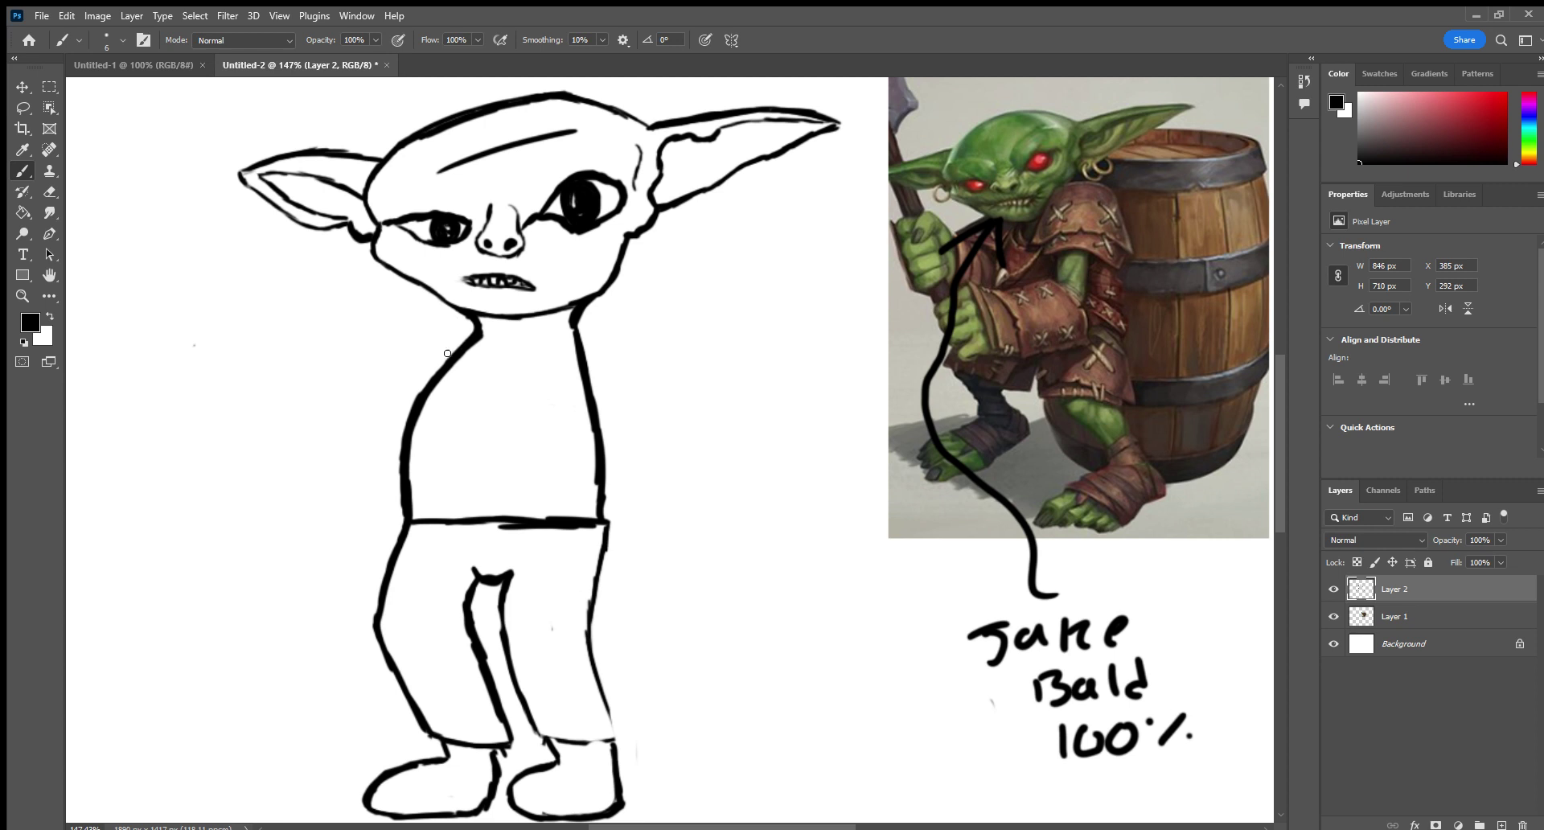
Draw a sloping shoulder line on each side of the goblin's neck.
{"action": "left_click_drag", "start_coordinate": [415, 403], "coordinate": [461, 327]}
{"action": "left_click_drag", "start_coordinate": [579, 326], "coordinate": [631, 364]}
Erase the torso's right side line together with the shoulder stroke beside it.
{"action": "key", "text": "e"}
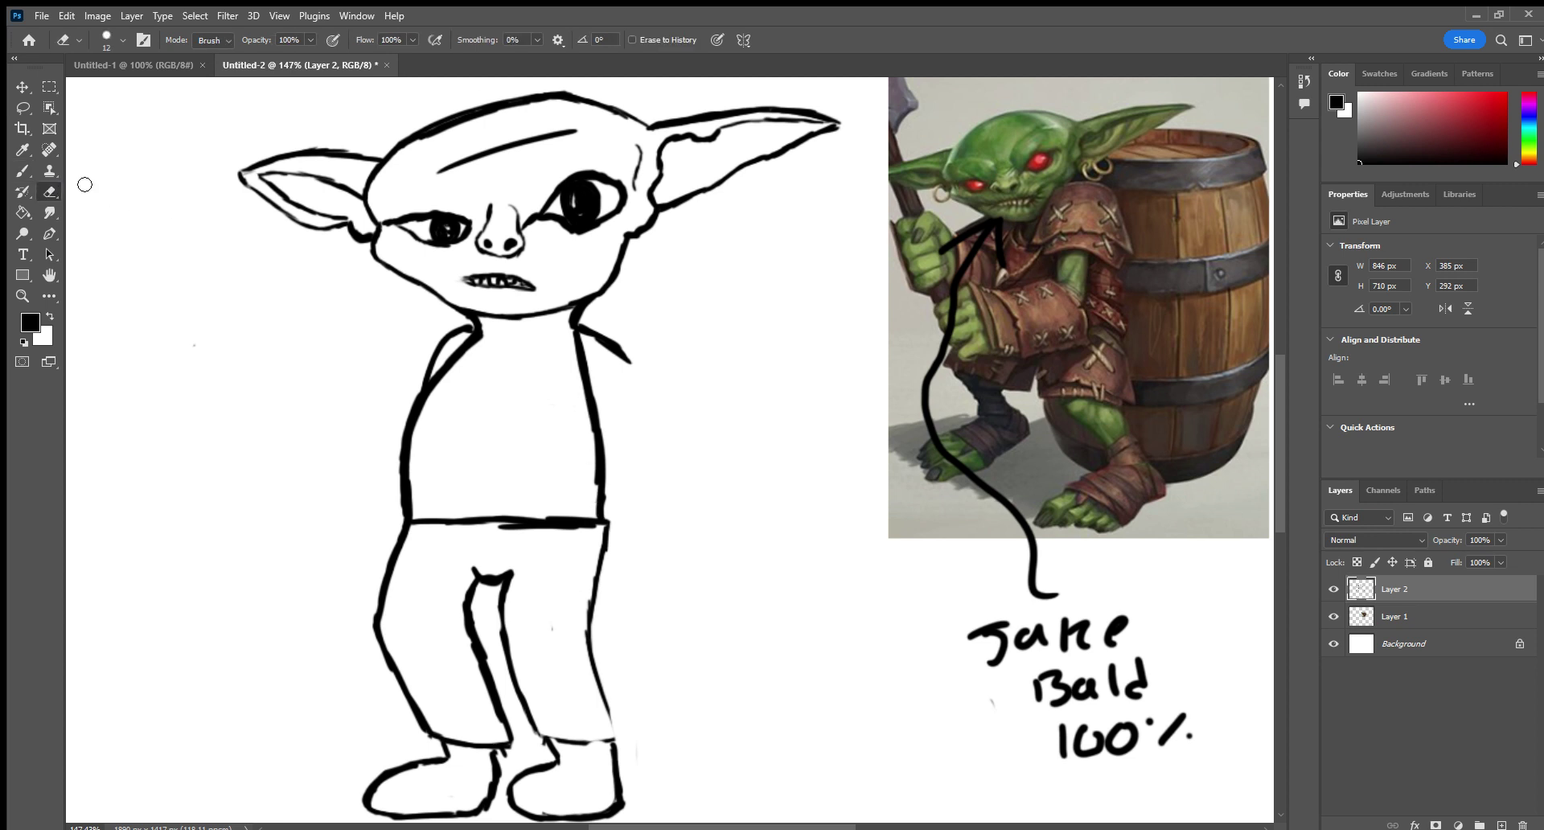
{"action": "mouse_move", "coordinate": [604, 492]}
{"action": "left_mouse_down"}
{"action": "mouse_move", "coordinate": [602, 513]}
{"action": "mouse_move", "coordinate": [590, 365]}
{"action": "left_mouse_up"}
{"action": "mouse_move", "coordinate": [625, 379]}
{"action": "left_mouse_down"}
{"action": "mouse_move", "coordinate": [607, 338]}
{"action": "mouse_move", "coordinate": [580, 358]}
{"action": "mouse_move", "coordinate": [583, 341]}
{"action": "left_mouse_up"}
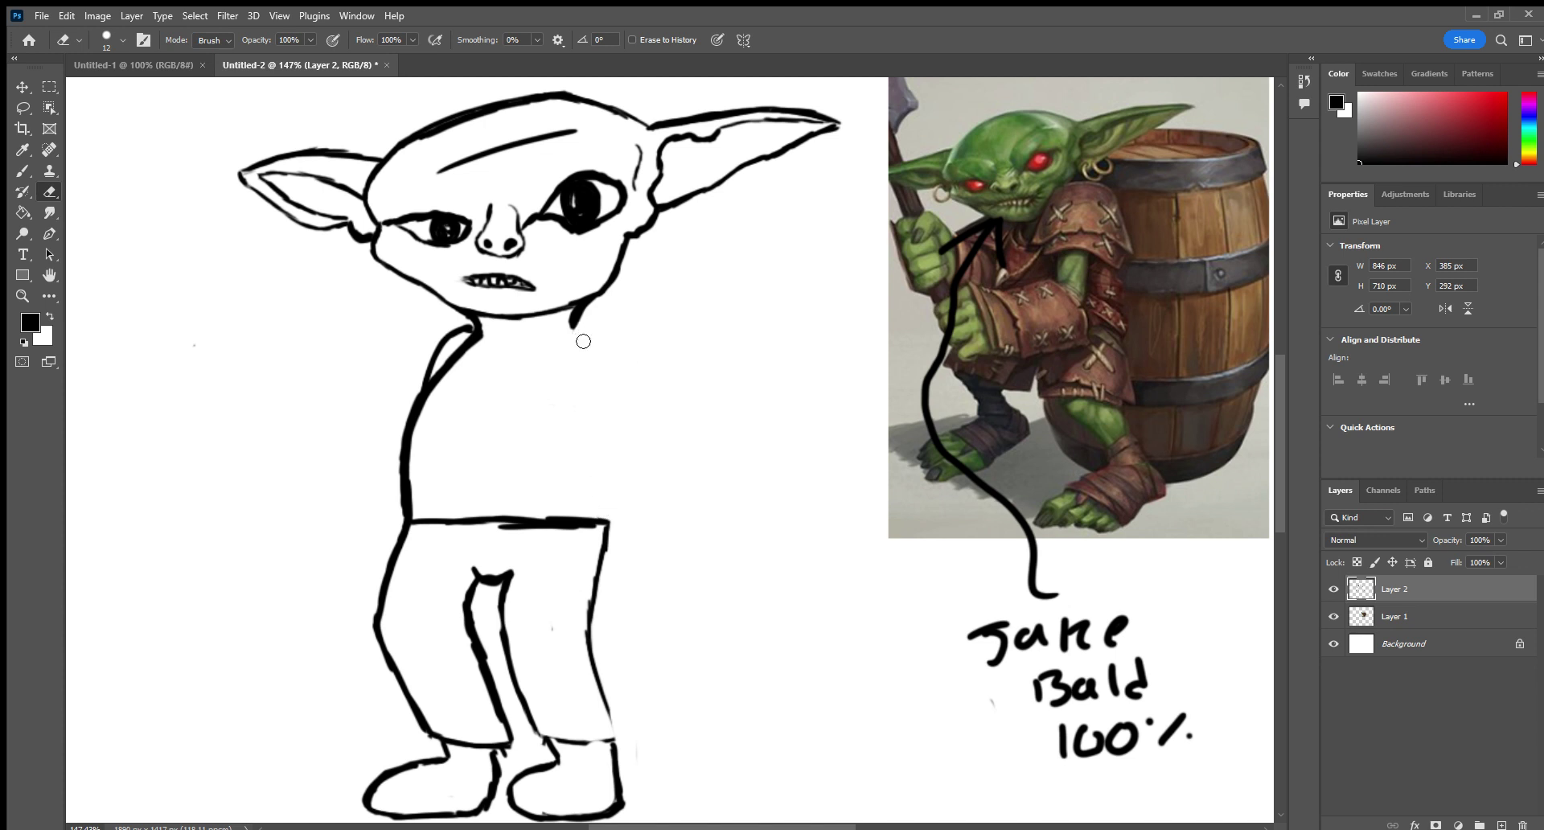
Try a long curved arm line down the outside of the torso's left side and undo it.
{"action": "left_click", "coordinate": [23, 170]}
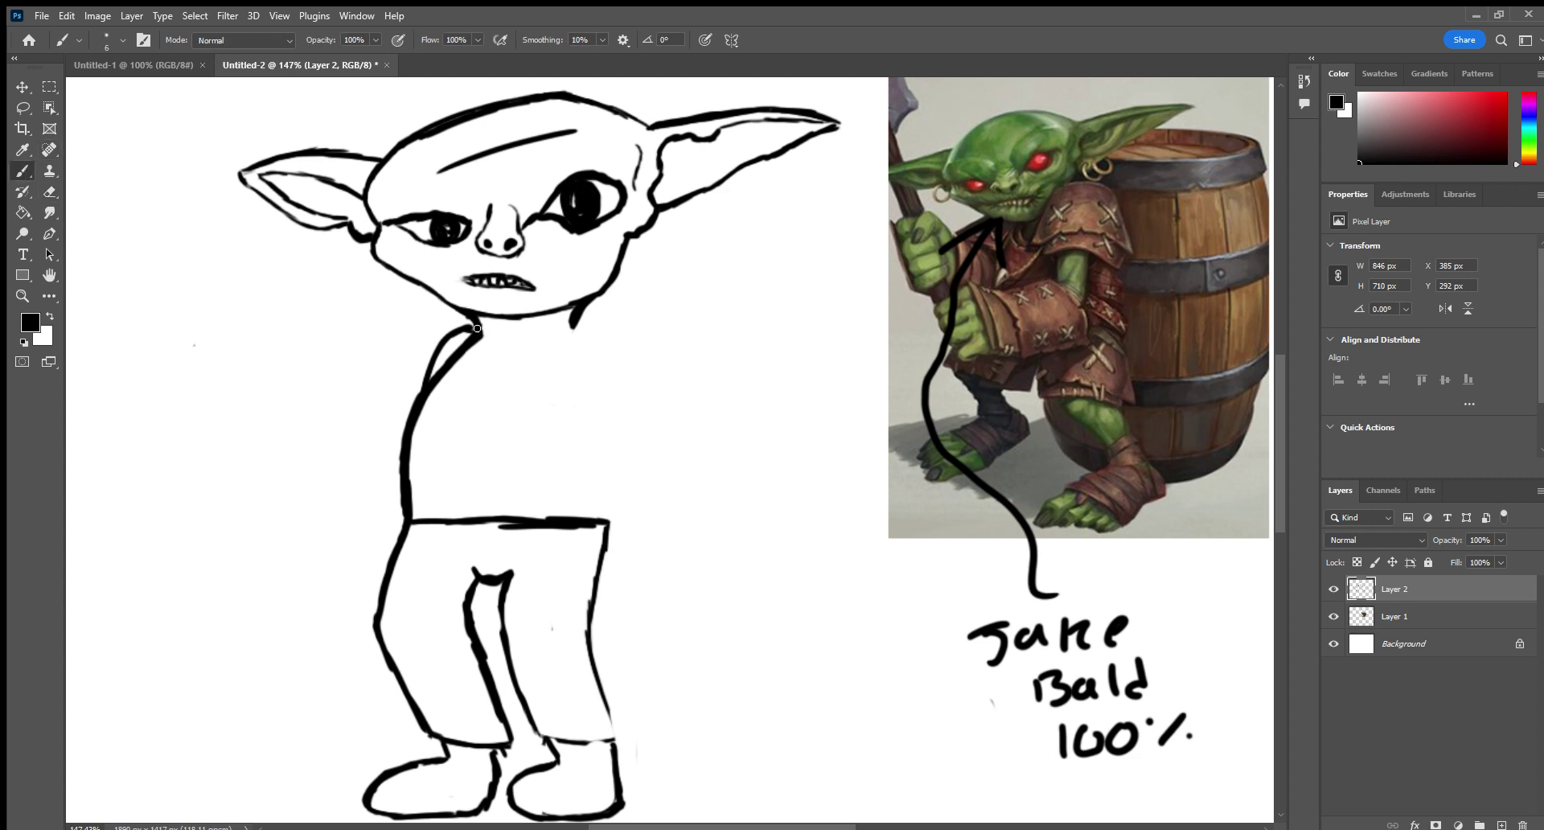
{"action": "mouse_move", "coordinate": [477, 328]}
{"action": "left_mouse_down"}
{"action": "mouse_move", "coordinate": [440, 339]}
{"action": "mouse_move", "coordinate": [409, 419]}
{"action": "left_mouse_up"}
{"action": "mouse_move", "coordinate": [444, 331]}
{"action": "left_mouse_down"}
{"action": "mouse_move", "coordinate": [401, 393]}
{"action": "mouse_move", "coordinate": [388, 501]}
{"action": "left_mouse_up"}
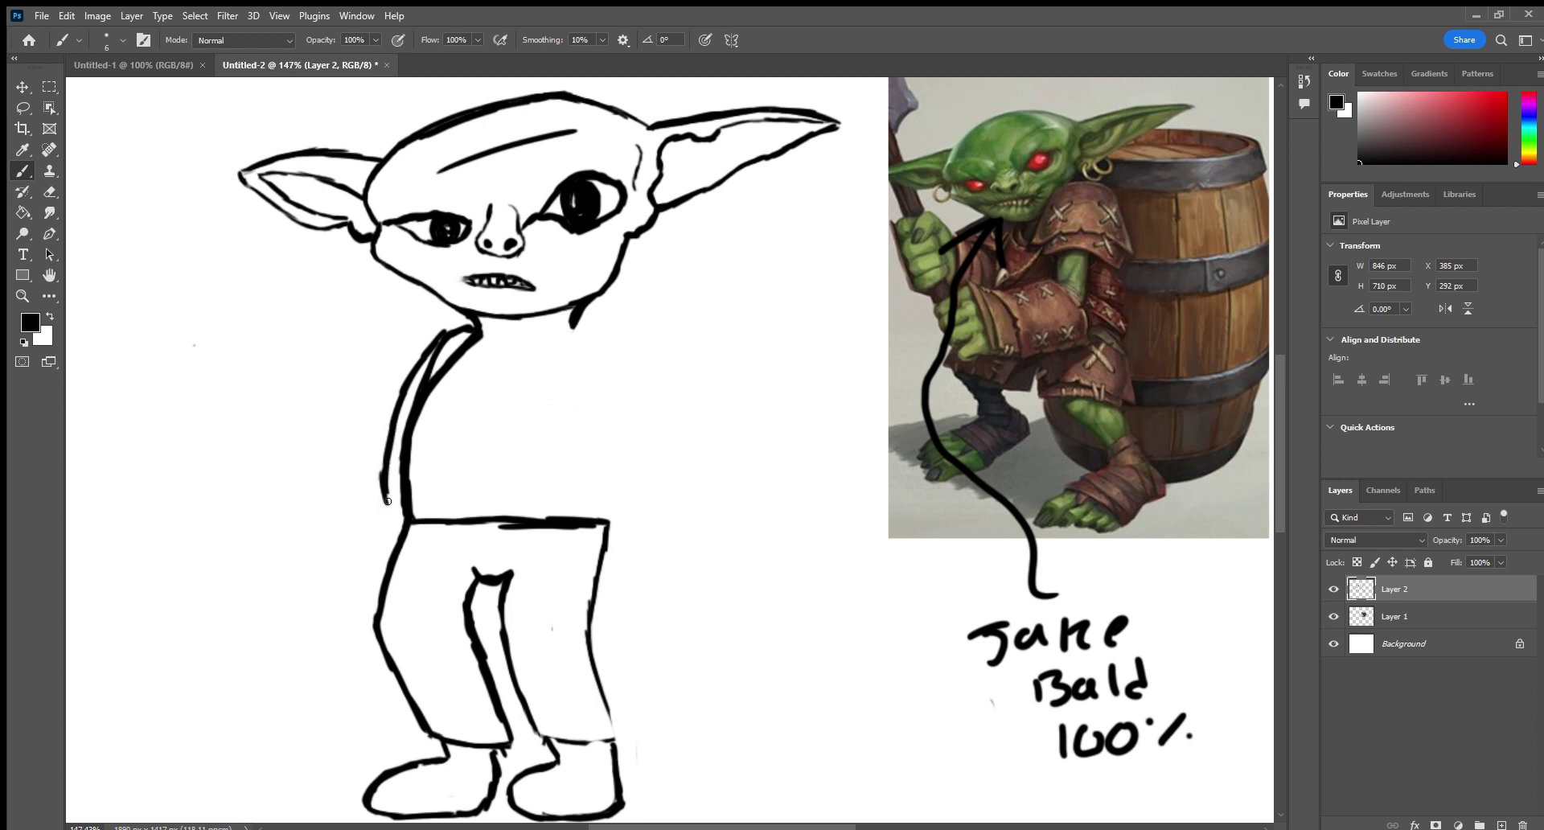
{"action": "key", "text": "ctrl+z"}
{"action": "key", "text": "ctrl+z"}
{"action": "key", "text": "ctrl+z"}
{"action": "key", "text": "ctrl+z"}
{"action": "key", "text": "ctrl+z"}
Draw a short rounded shoulder curve from the neck to the torso's left side and clean up its inside edge with the eraser.
{"action": "left_click_drag", "start_coordinate": [434, 340], "coordinate": [411, 396]}
{"action": "key", "text": "e"}
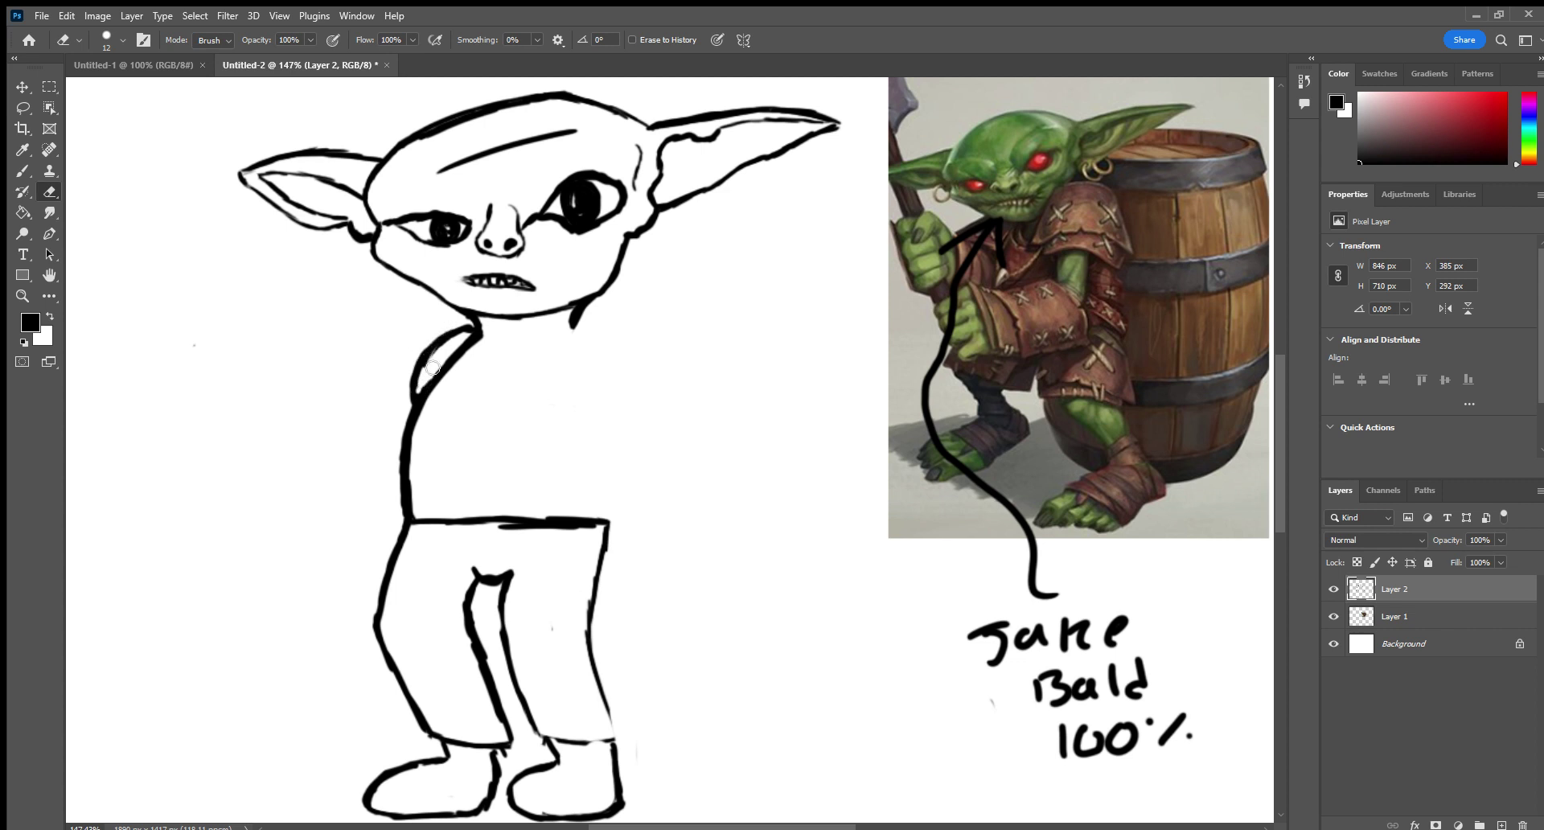
{"action": "left_click_drag", "start_coordinate": [425, 384], "coordinate": [462, 329]}
{"action": "left_click", "coordinate": [22, 170]}
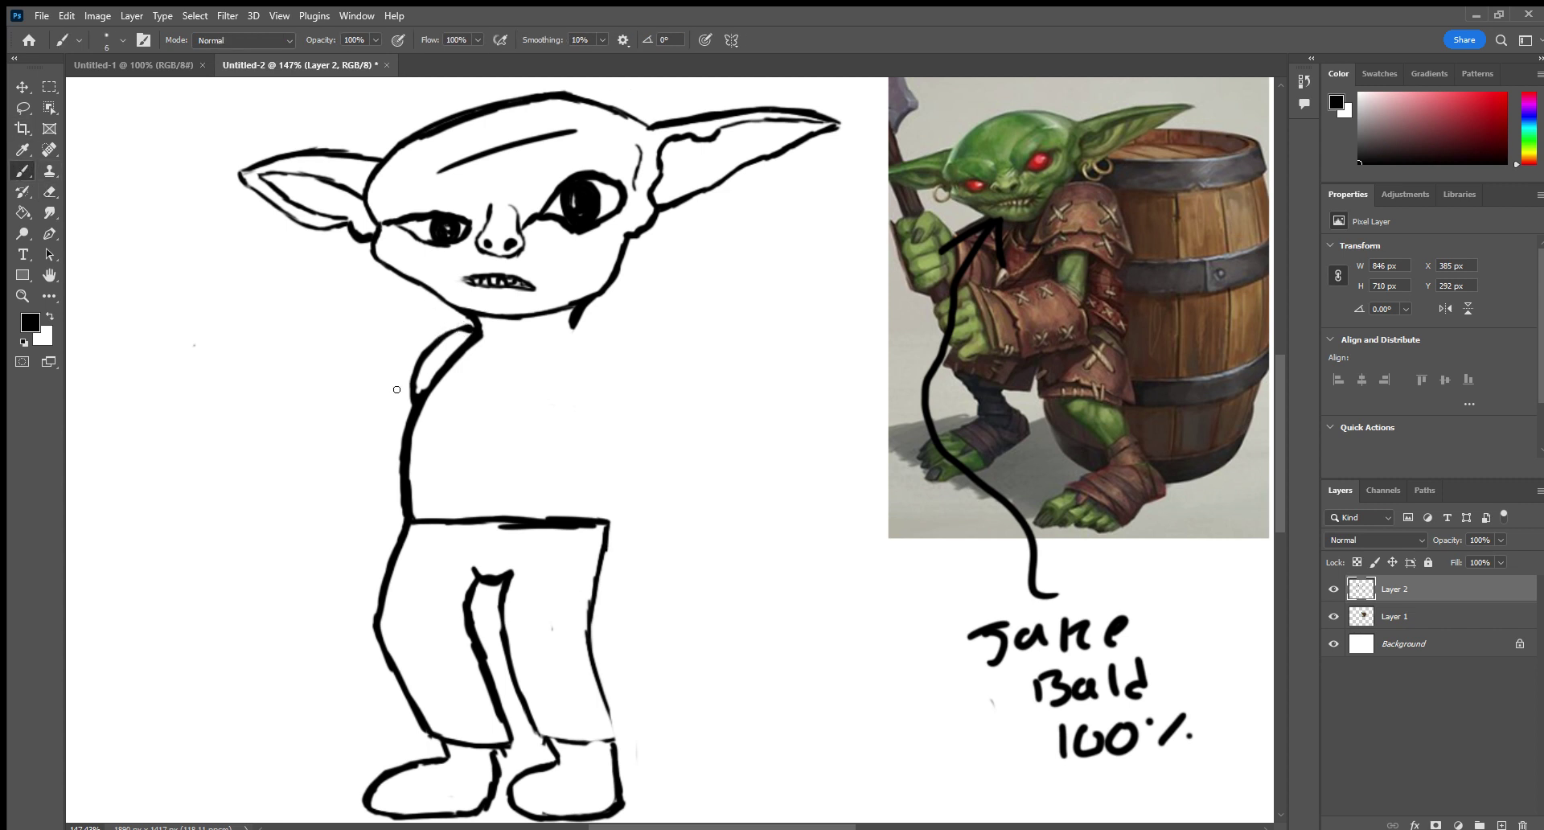
Try an outer arm line along the torso's left side and erase it together with the rounded shoulder curve.
{"action": "left_click_drag", "start_coordinate": [423, 348], "coordinate": [385, 456]}
{"action": "left_click", "coordinate": [49, 192]}
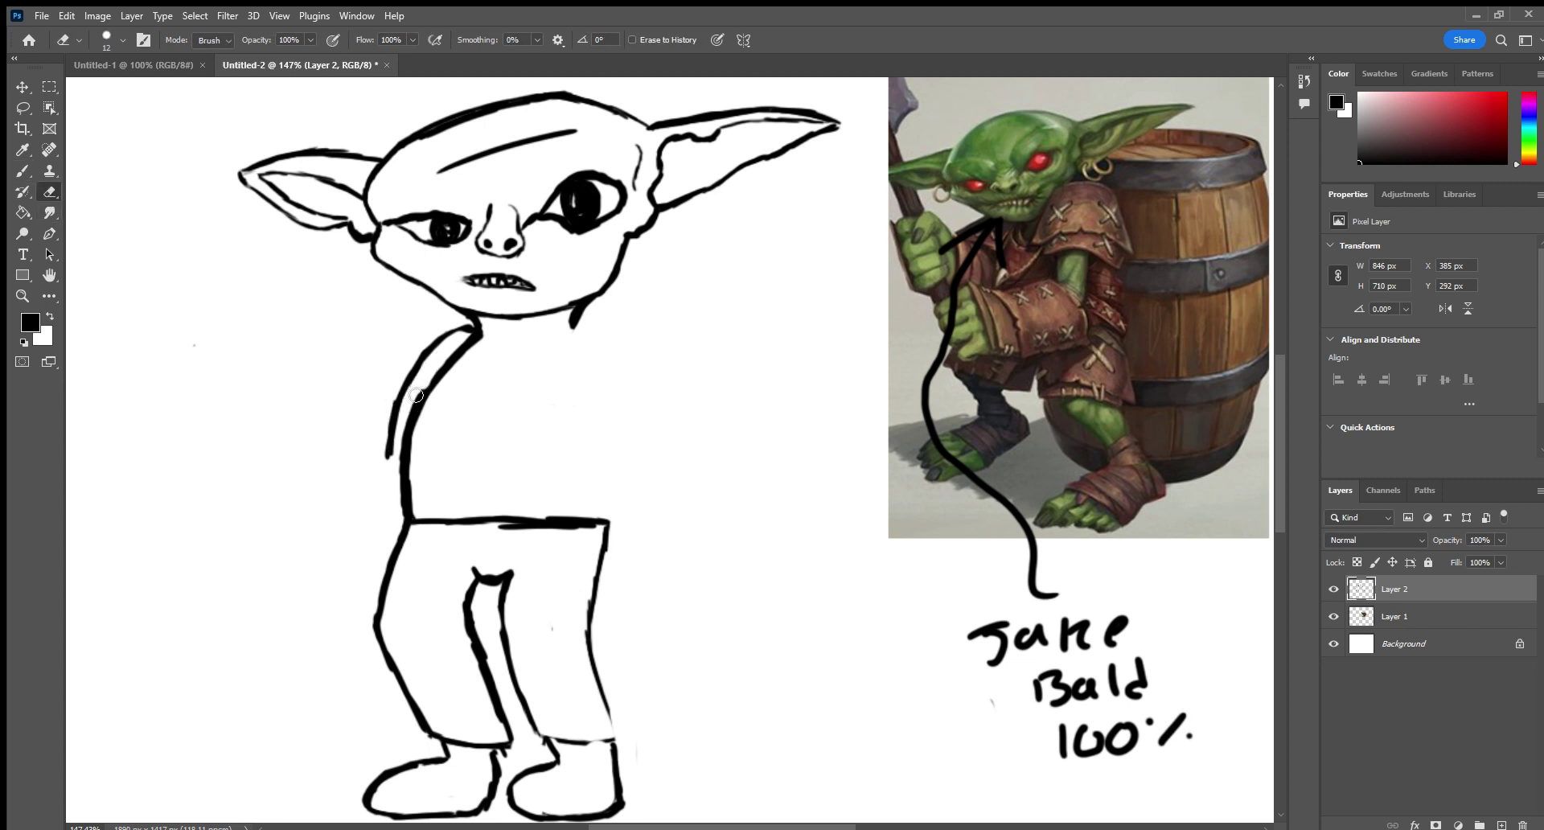
{"action": "left_click", "coordinate": [22, 171]}
{"action": "mouse_move", "coordinate": [387, 444]}
{"action": "left_mouse_down"}
{"action": "mouse_move", "coordinate": [392, 503]}
{"action": "mouse_move", "coordinate": [402, 412]}
{"action": "mouse_move", "coordinate": [458, 341]}
{"action": "mouse_move", "coordinate": [410, 411]}
{"action": "mouse_move", "coordinate": [399, 515]}
{"action": "mouse_move", "coordinate": [415, 372]}
{"action": "mouse_move", "coordinate": [440, 338]}
{"action": "mouse_move", "coordinate": [405, 401]}
{"action": "mouse_move", "coordinate": [394, 376]}
{"action": "left_mouse_up"}
{"action": "left_click", "coordinate": [49, 192]}
{"action": "left_click", "coordinate": [24, 170]}
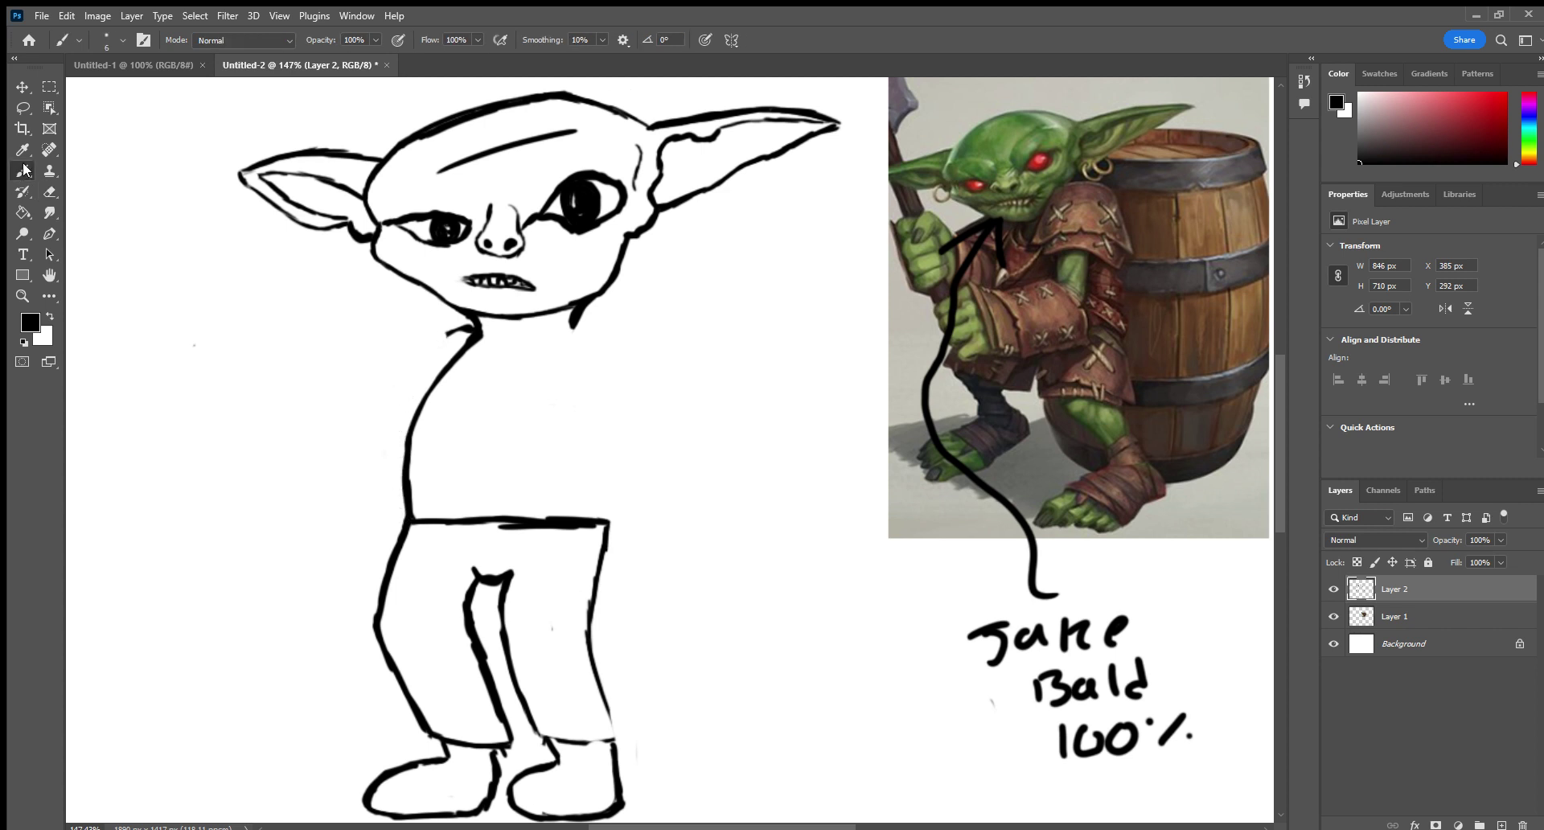
Draw a long curved line from the neck down the torso's left side, forming a narrow strap along its edge.
{"action": "left_click_drag", "start_coordinate": [458, 328], "coordinate": [433, 349]}
{"action": "mouse_move", "coordinate": [440, 339]}
{"action": "left_mouse_down"}
{"action": "mouse_move", "coordinate": [397, 423]}
{"action": "mouse_move", "coordinate": [400, 409]}
{"action": "mouse_move", "coordinate": [401, 472]}
{"action": "mouse_move", "coordinate": [394, 425]}
{"action": "mouse_move", "coordinate": [397, 443]}
{"action": "mouse_move", "coordinate": [415, 370]}
{"action": "left_mouse_up"}
{"action": "left_click", "coordinate": [53, 190]}
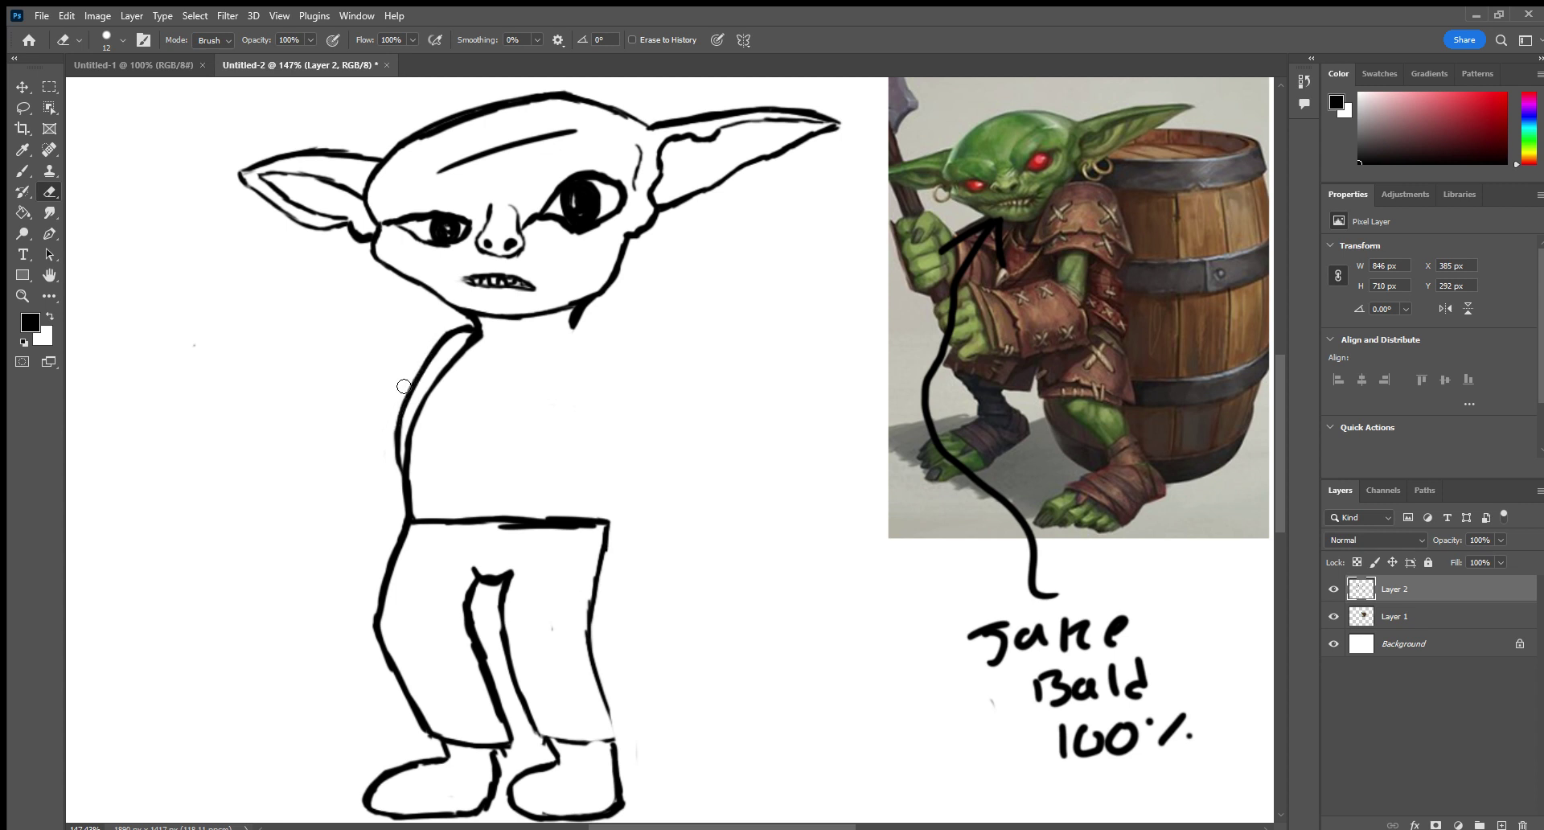
{"action": "key", "text": "b"}
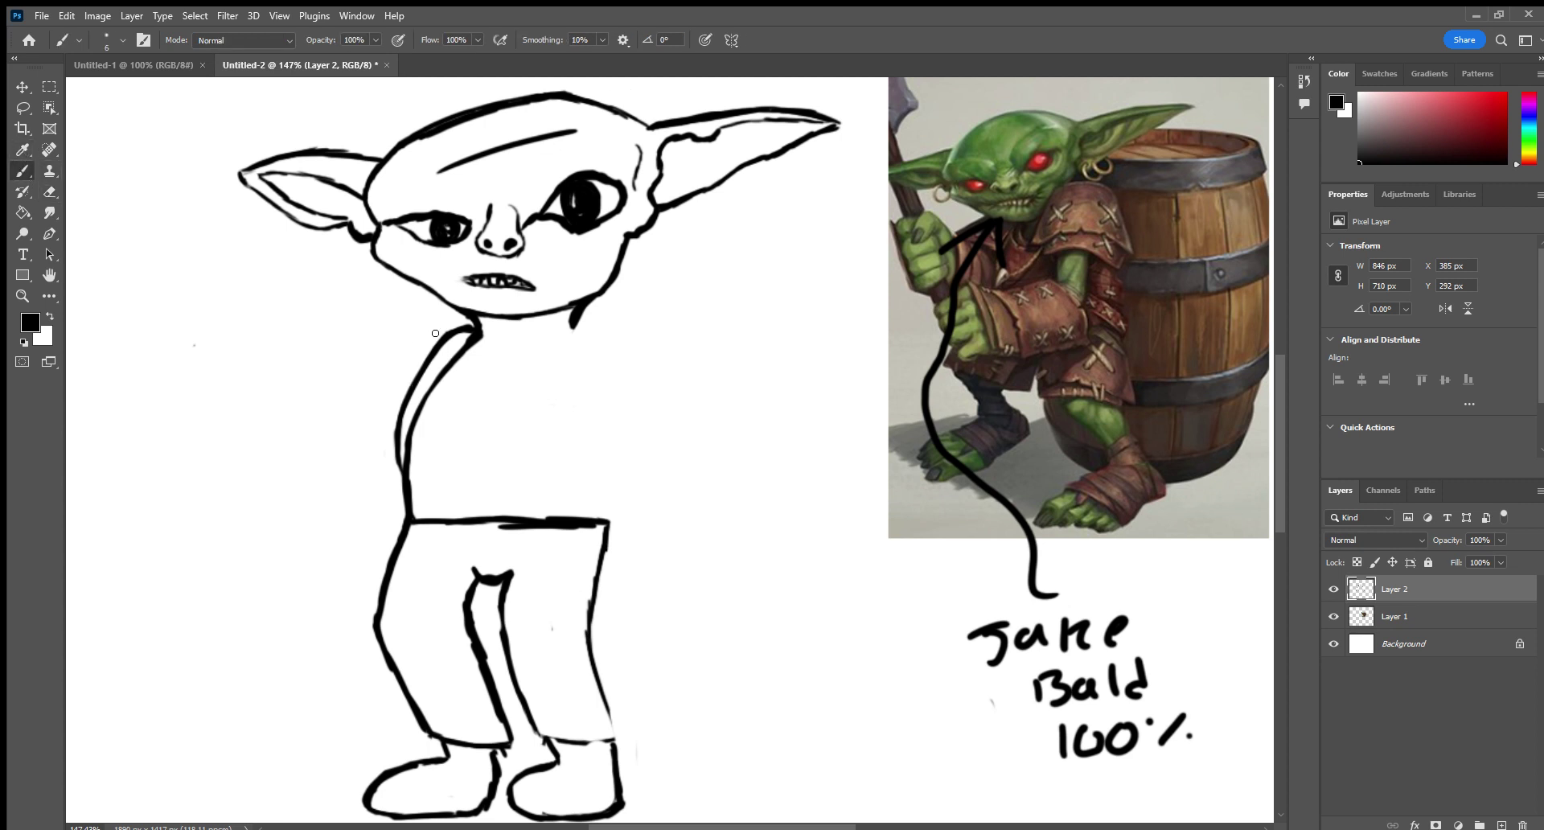
Draw a fist with four curled fingers gripping the strap on the torso's left side, undoing the misplaced strokes.
{"action": "left_click_drag", "start_coordinate": [407, 363], "coordinate": [424, 341]}
{"action": "left_click_drag", "start_coordinate": [412, 376], "coordinate": [424, 386]}
{"action": "mouse_move", "coordinate": [428, 393]}
{"action": "left_mouse_down"}
{"action": "mouse_move", "coordinate": [415, 377]}
{"action": "mouse_move", "coordinate": [423, 411]}
{"action": "mouse_move", "coordinate": [380, 403]}
{"action": "mouse_move", "coordinate": [399, 376]}
{"action": "left_mouse_up"}
{"action": "key", "text": "ctrl+z"}
{"action": "key", "text": "ctrl+z"}
{"action": "key", "text": "ctrl+z"}
{"action": "key", "text": "ctrl+z"}
{"action": "key", "text": "ctrl+z"}
{"action": "mouse_move", "coordinate": [409, 370]}
{"action": "left_mouse_down"}
{"action": "mouse_move", "coordinate": [430, 398]}
{"action": "mouse_move", "coordinate": [401, 384]}
{"action": "mouse_move", "coordinate": [423, 412]}
{"action": "mouse_move", "coordinate": [394, 399]}
{"action": "mouse_move", "coordinate": [419, 424]}
{"action": "mouse_move", "coordinate": [387, 410]}
{"action": "mouse_move", "coordinate": [417, 427]}
{"action": "mouse_move", "coordinate": [405, 432]}
{"action": "mouse_move", "coordinate": [370, 407]}
{"action": "mouse_move", "coordinate": [403, 360]}
{"action": "left_mouse_up"}
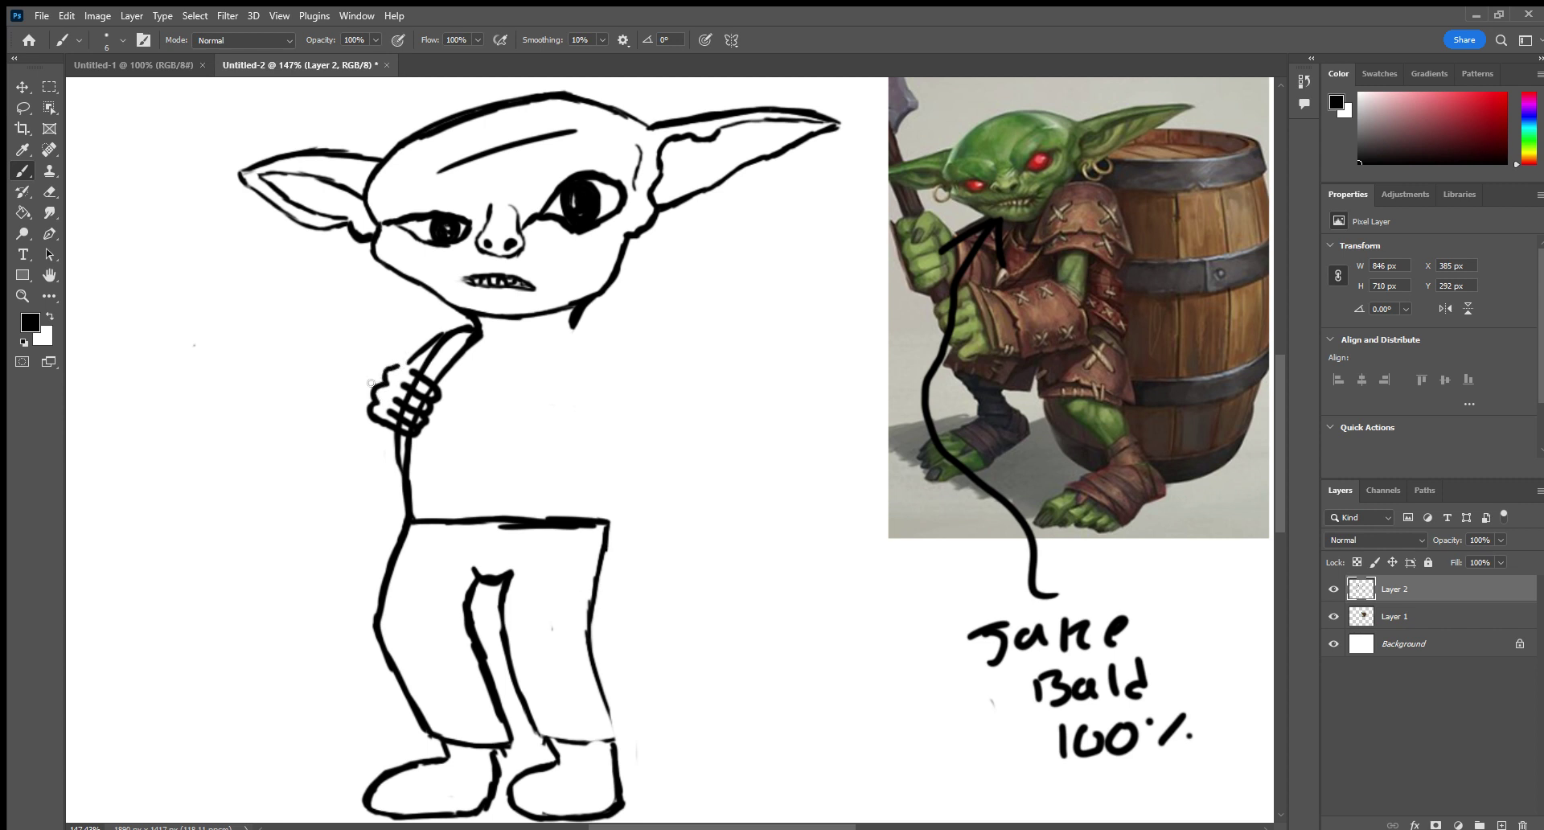
Erase the bumpy back edge of the left fist and redraw it as a tighter row of knuckles.
{"action": "left_click", "coordinate": [49, 191]}
{"action": "left_click_drag", "start_coordinate": [391, 364], "coordinate": [383, 383]}
{"action": "key", "text": "b"}
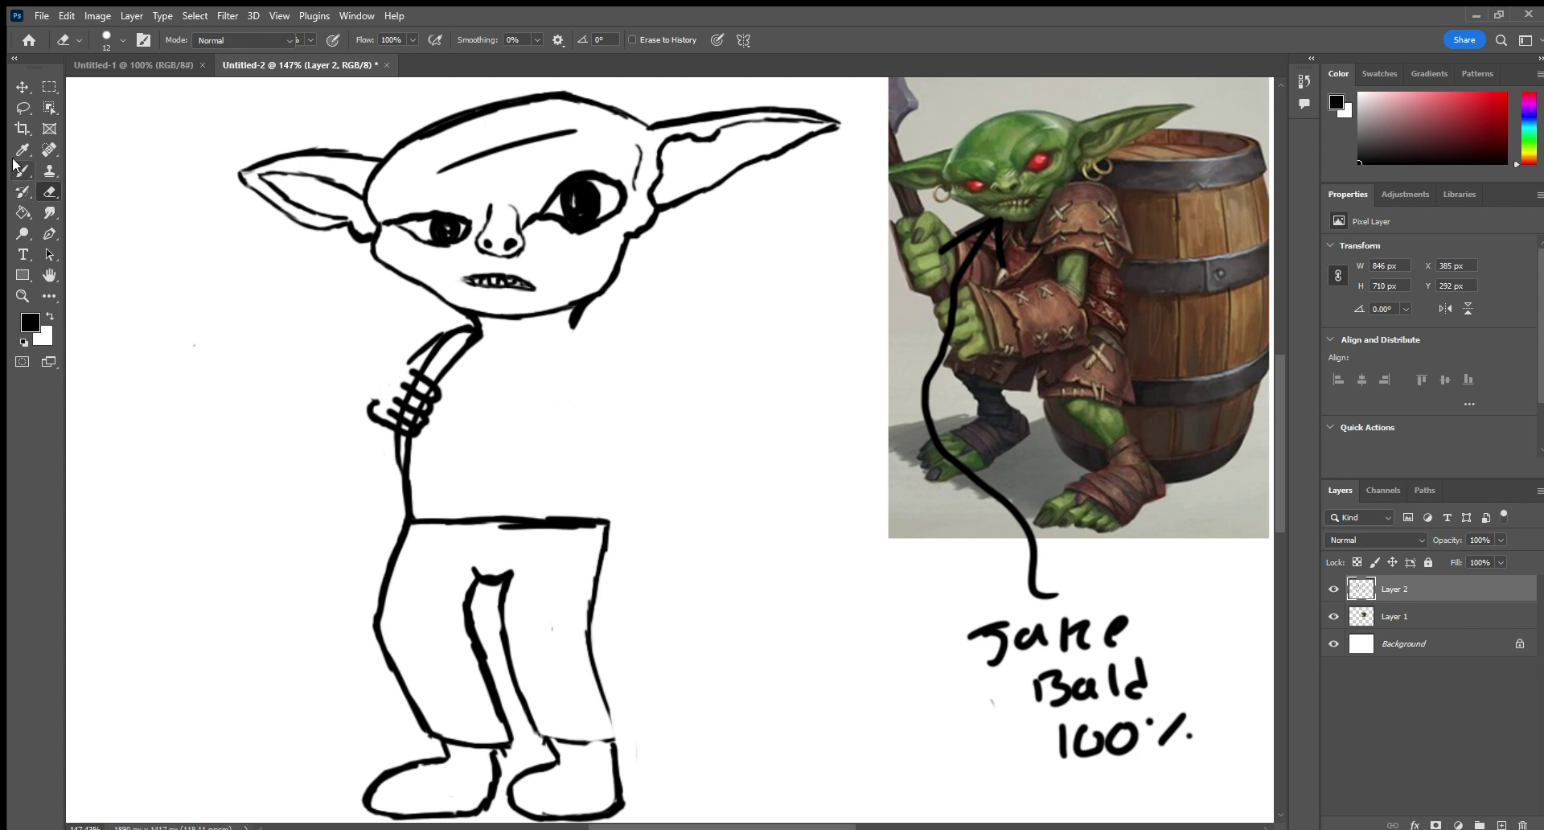
{"action": "left_click_drag", "start_coordinate": [373, 399], "coordinate": [405, 360]}
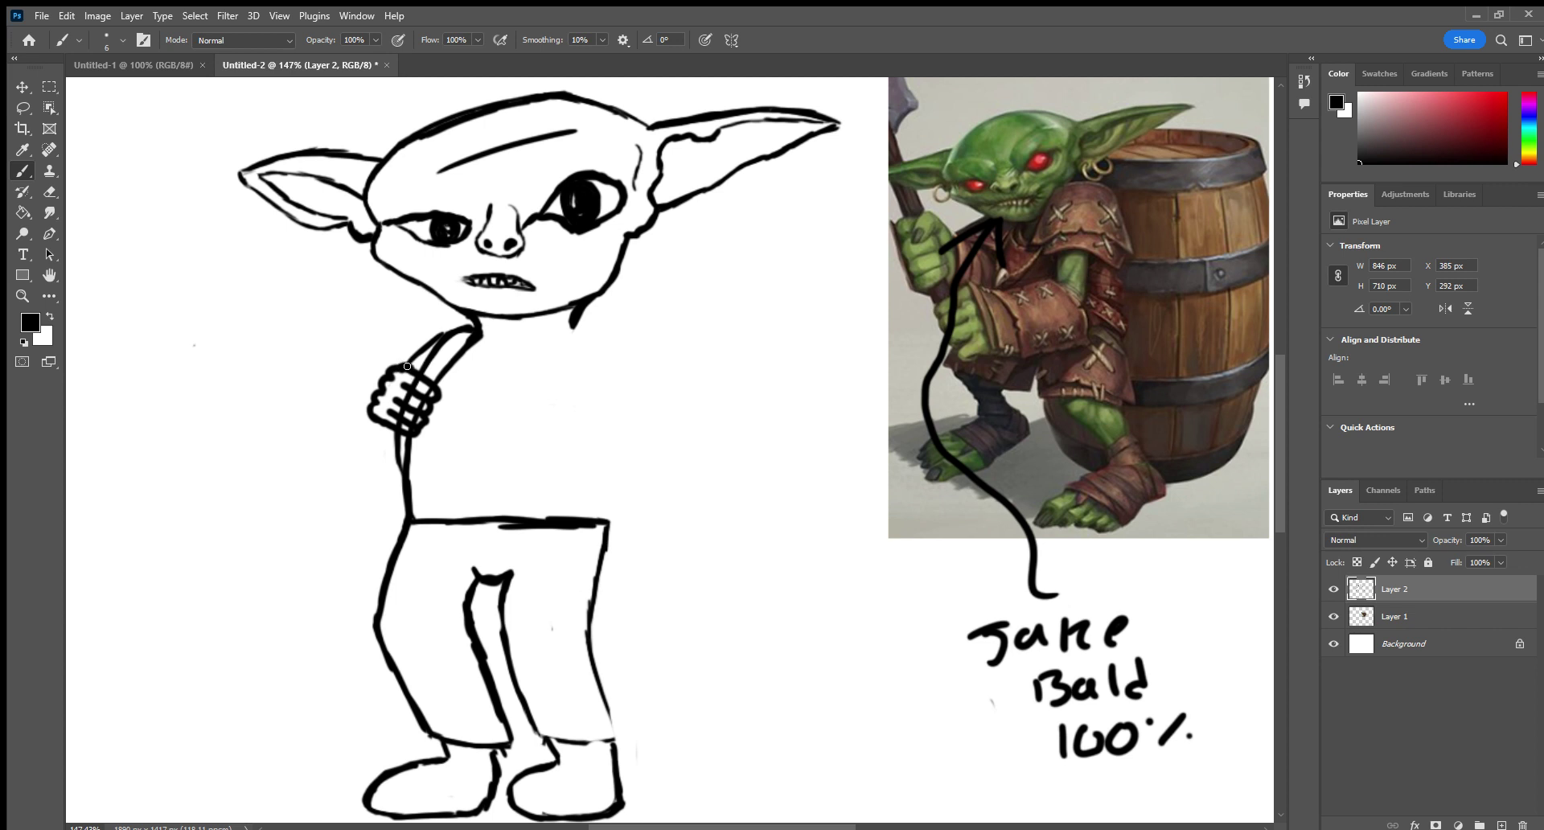
{"action": "left_click_drag", "start_coordinate": [371, 415], "coordinate": [390, 451]}
Draw a narrow forearm with a rounded elbow hanging below the left fist.
{"action": "left_click", "coordinate": [50, 192]}
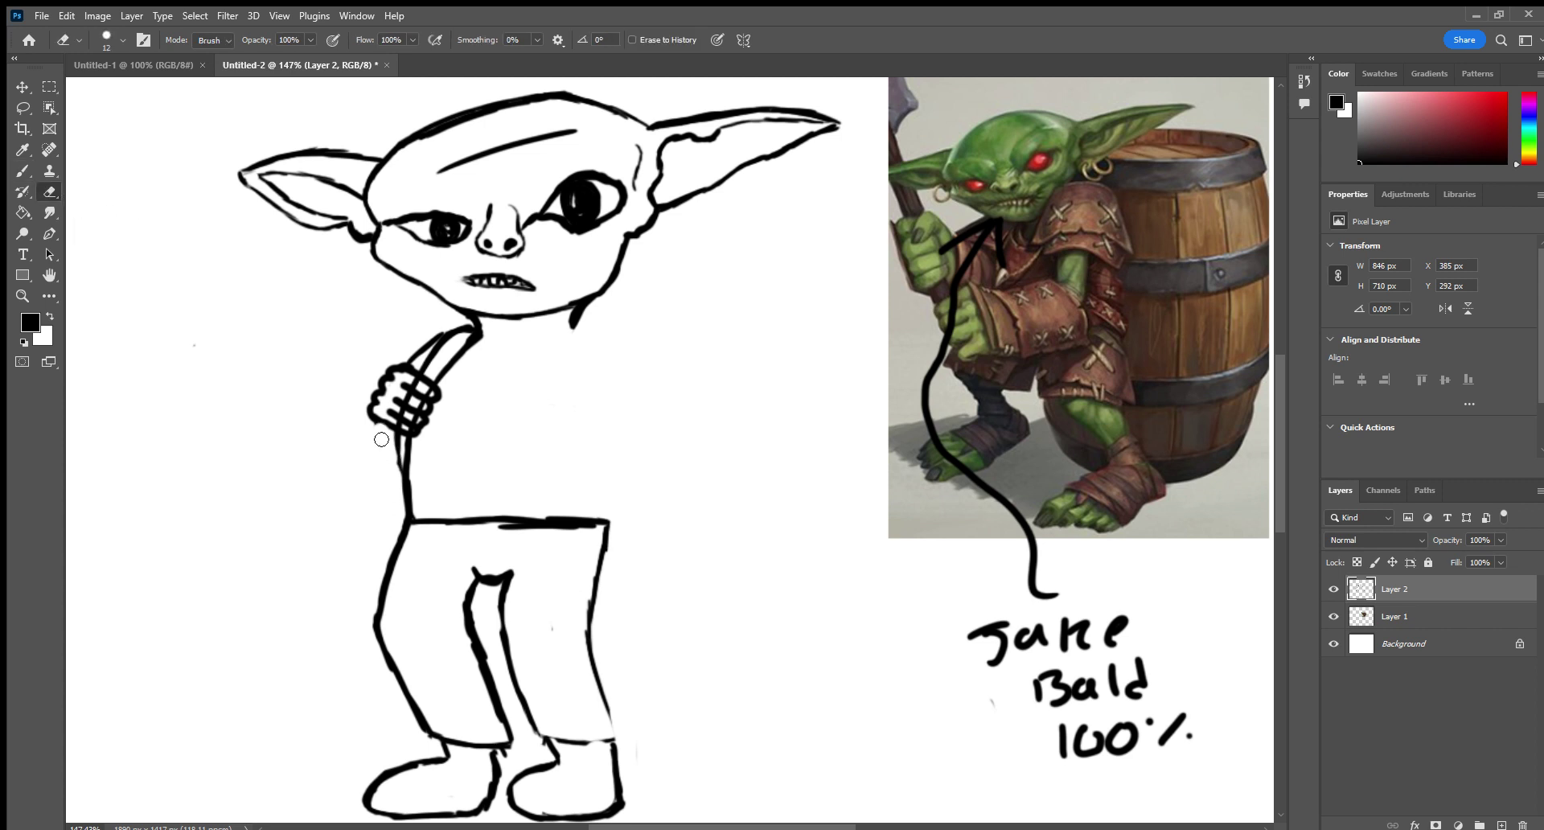
{"action": "key", "text": "y"}
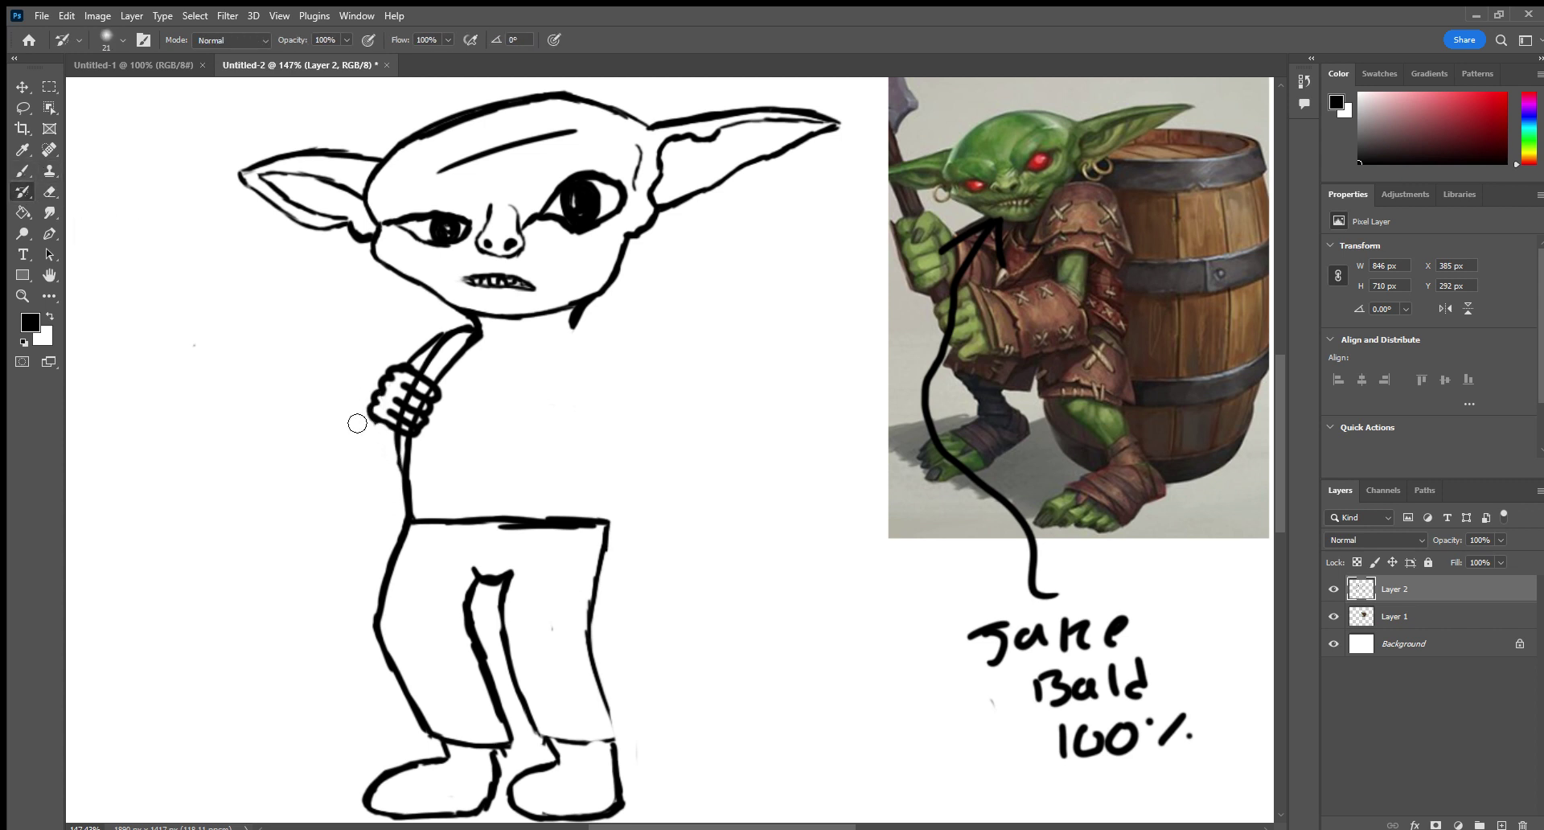
{"action": "key", "text": "b"}
{"action": "mouse_move", "coordinate": [368, 426]}
{"action": "left_mouse_down"}
{"action": "mouse_move", "coordinate": [361, 496]}
{"action": "mouse_move", "coordinate": [387, 496]}
{"action": "mouse_move", "coordinate": [397, 453]}
{"action": "left_mouse_up"}
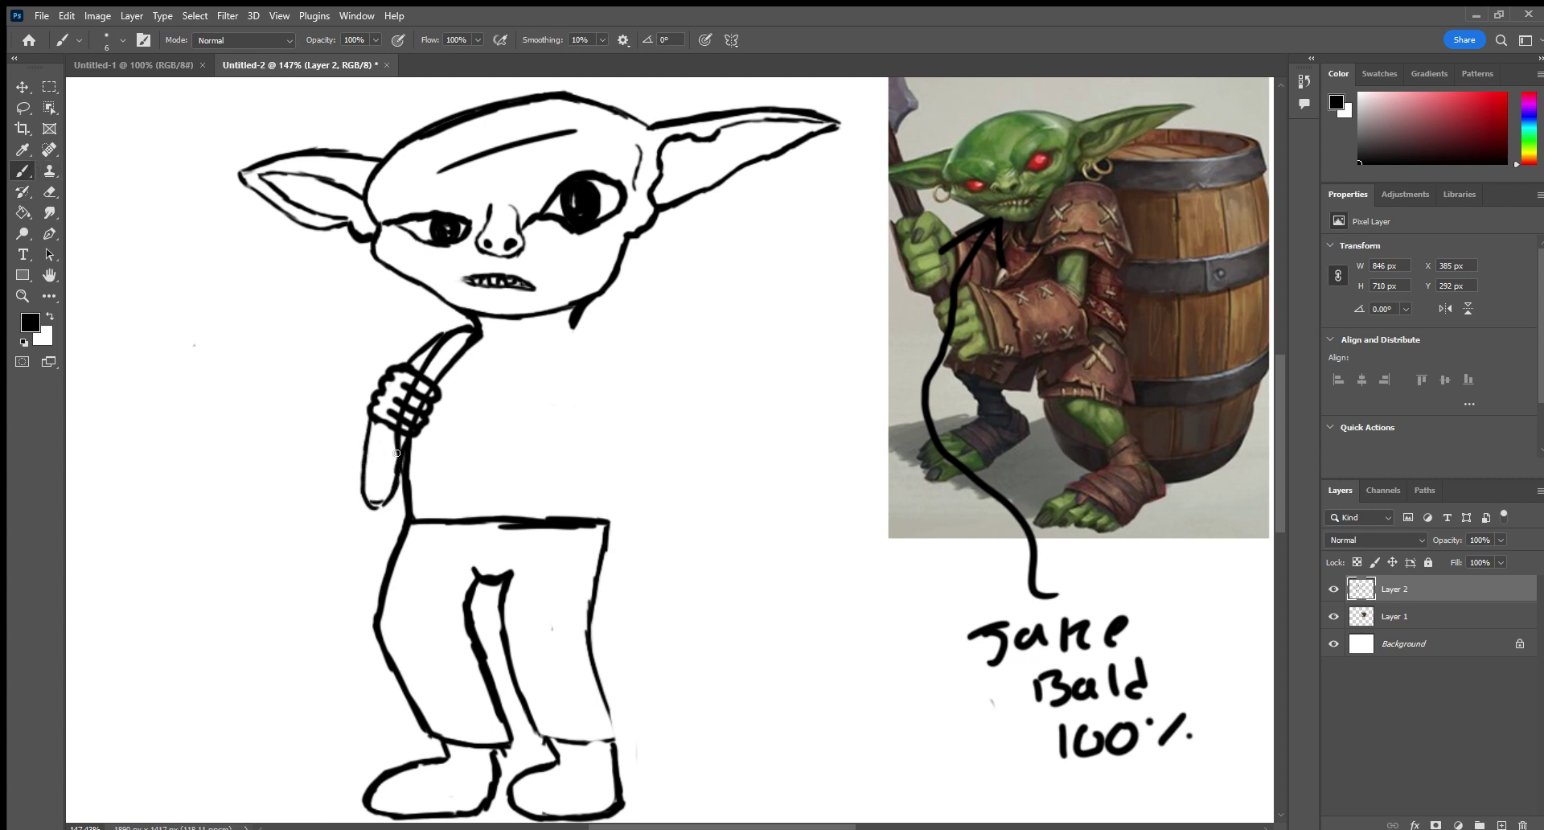
{"action": "left_click_drag", "start_coordinate": [367, 504], "coordinate": [392, 494]}
Erase the strap lines crossing the left fist's fingers and thin the fist's outline with a smaller eraser.
{"action": "left_click", "coordinate": [49, 192]}
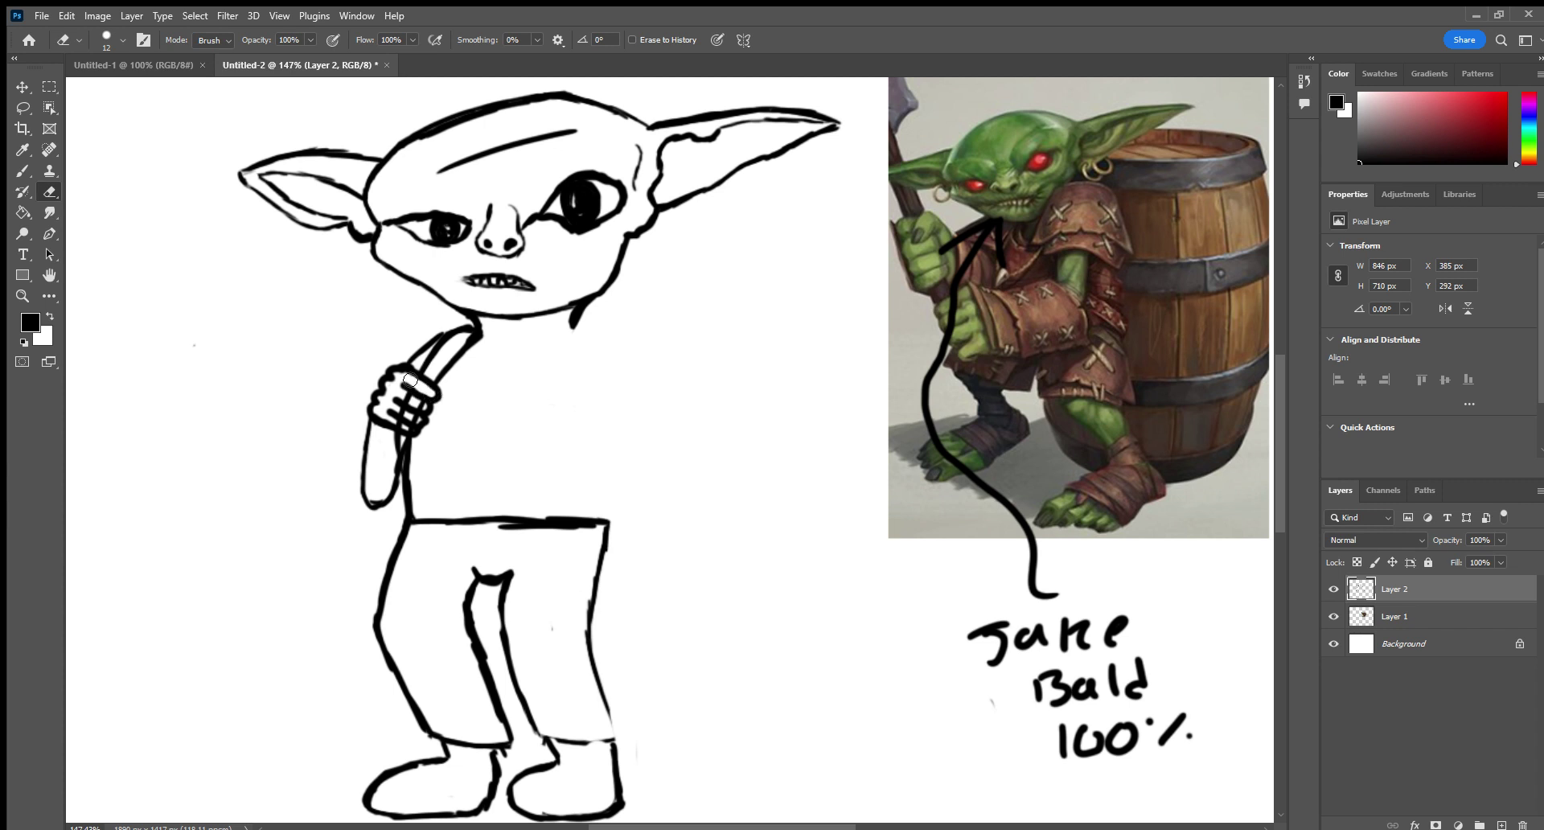
{"action": "left_click", "coordinate": [22, 295]}
{"action": "left_click_drag", "start_coordinate": [476, 315], "coordinate": [475, 315]}
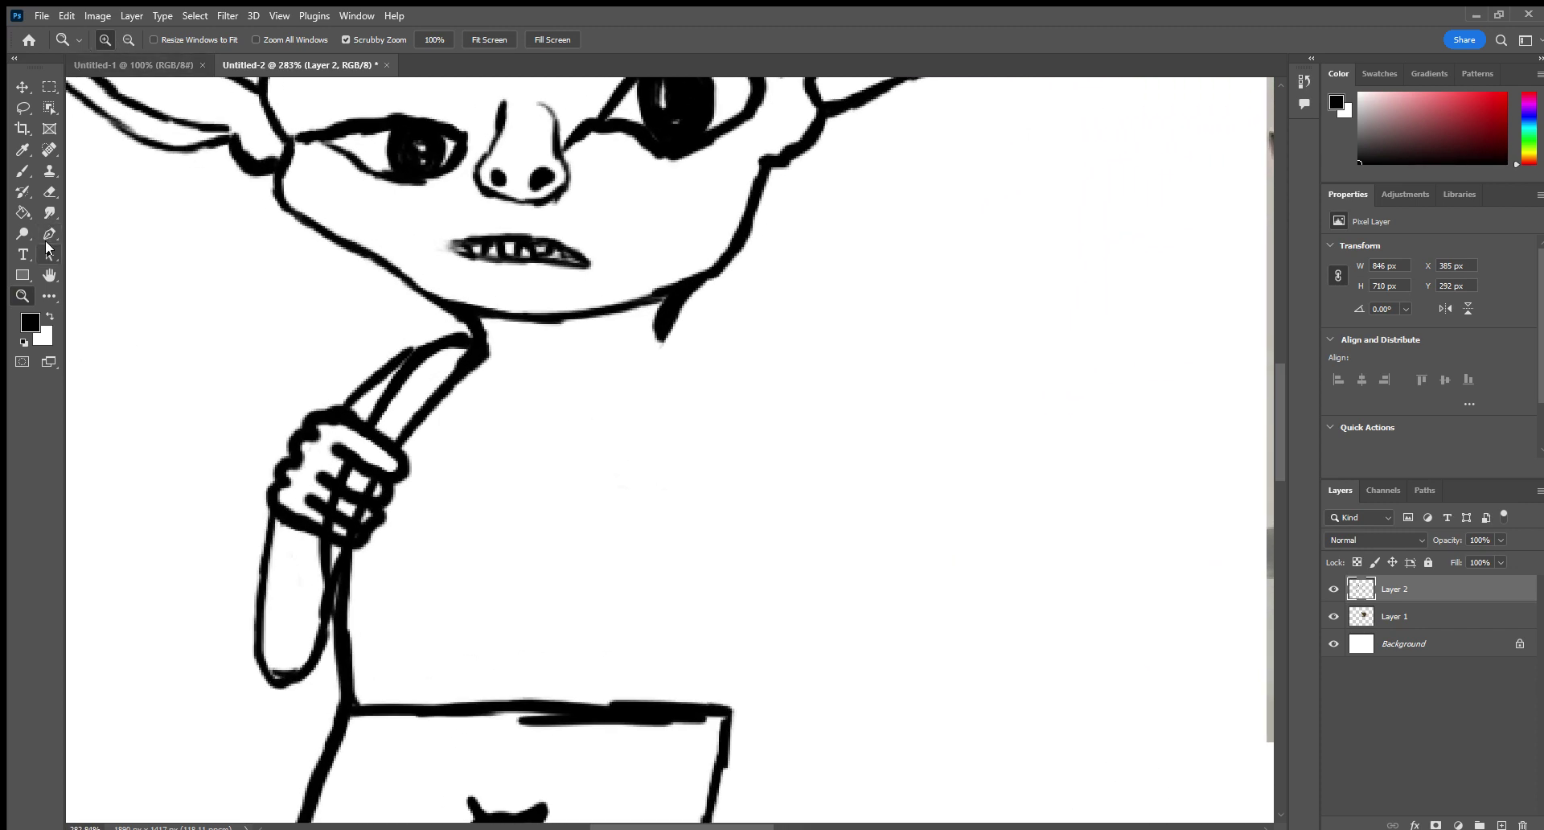
{"action": "left_click", "coordinate": [49, 192]}
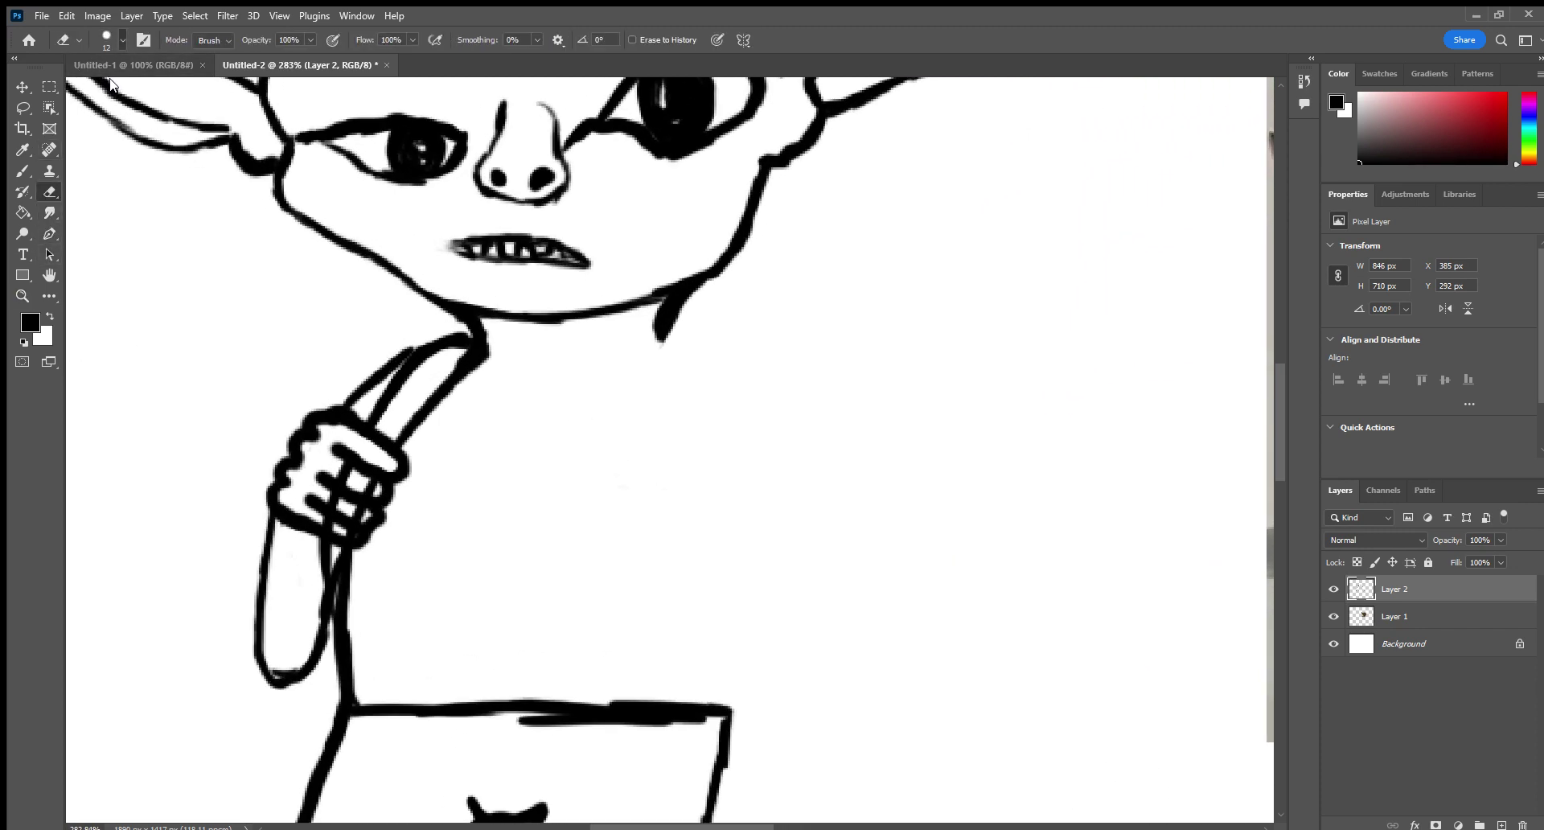
{"action": "key", "text": "bracketleft"}
{"action": "key", "text": "bracketleft"}
{"action": "mouse_move", "coordinate": [343, 473]}
{"action": "left_mouse_down"}
{"action": "mouse_move", "coordinate": [374, 492]}
{"action": "mouse_move", "coordinate": [332, 495]}
{"action": "mouse_move", "coordinate": [364, 519]}
{"action": "mouse_move", "coordinate": [325, 512]}
{"action": "left_mouse_up"}
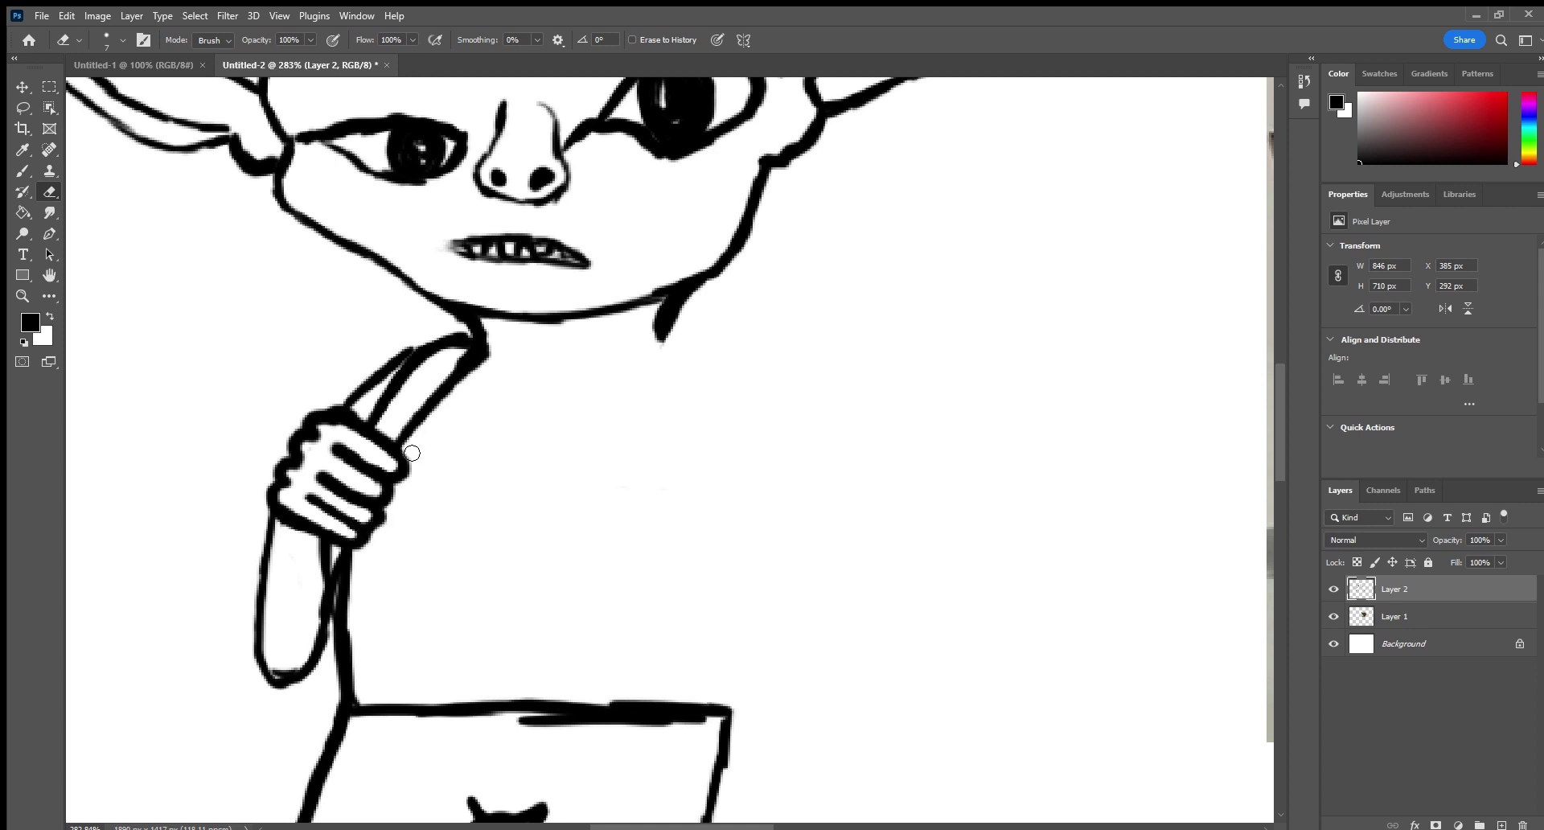
{"action": "left_click_drag", "start_coordinate": [412, 453], "coordinate": [412, 477]}
{"action": "mouse_move", "coordinate": [404, 486]}
{"action": "left_mouse_down"}
{"action": "mouse_move", "coordinate": [368, 543]}
{"action": "mouse_move", "coordinate": [366, 522]}
{"action": "left_mouse_up"}
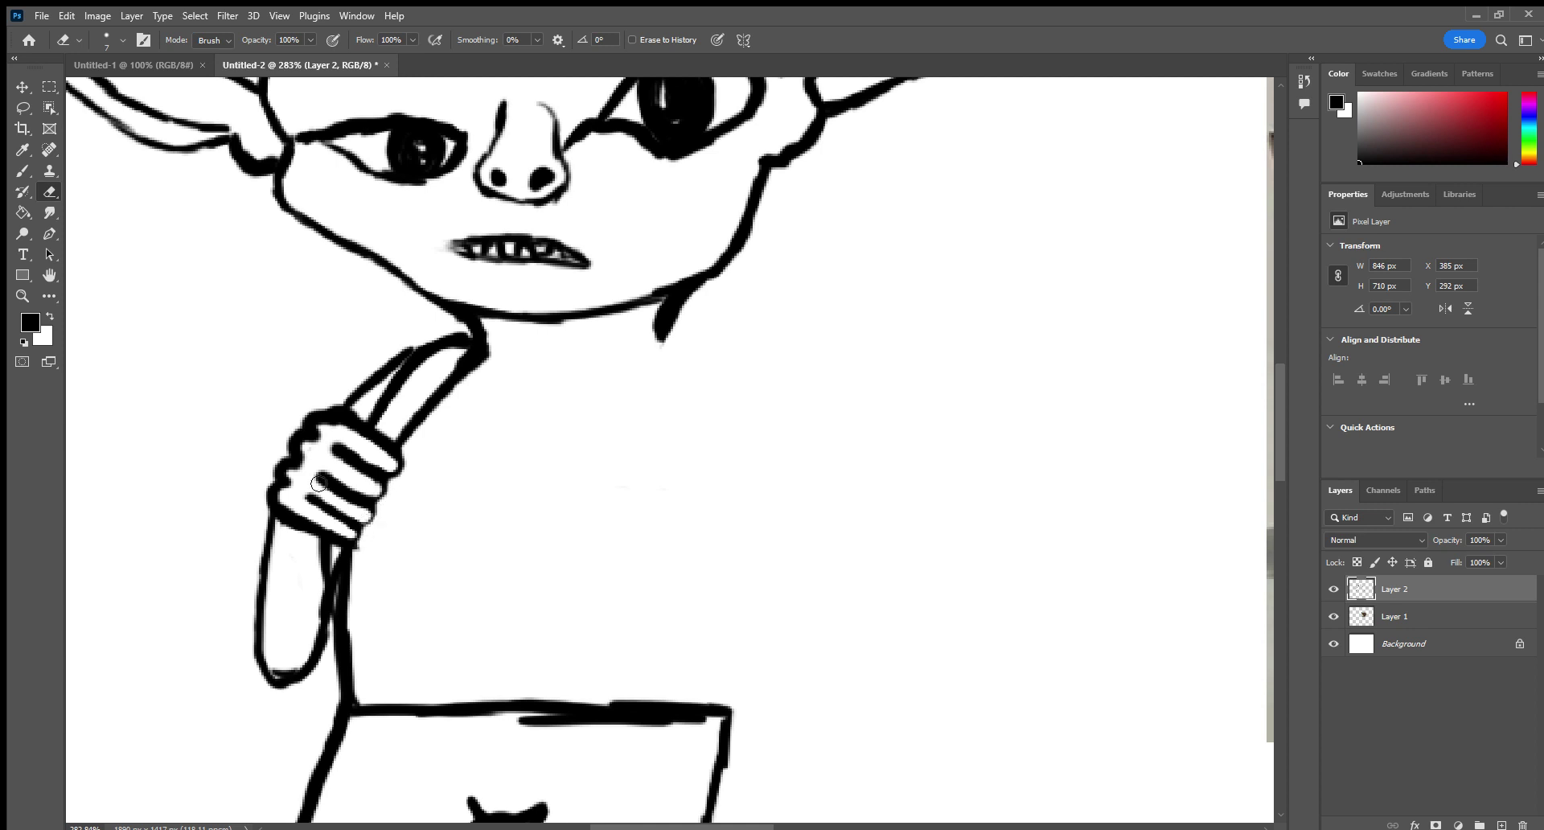
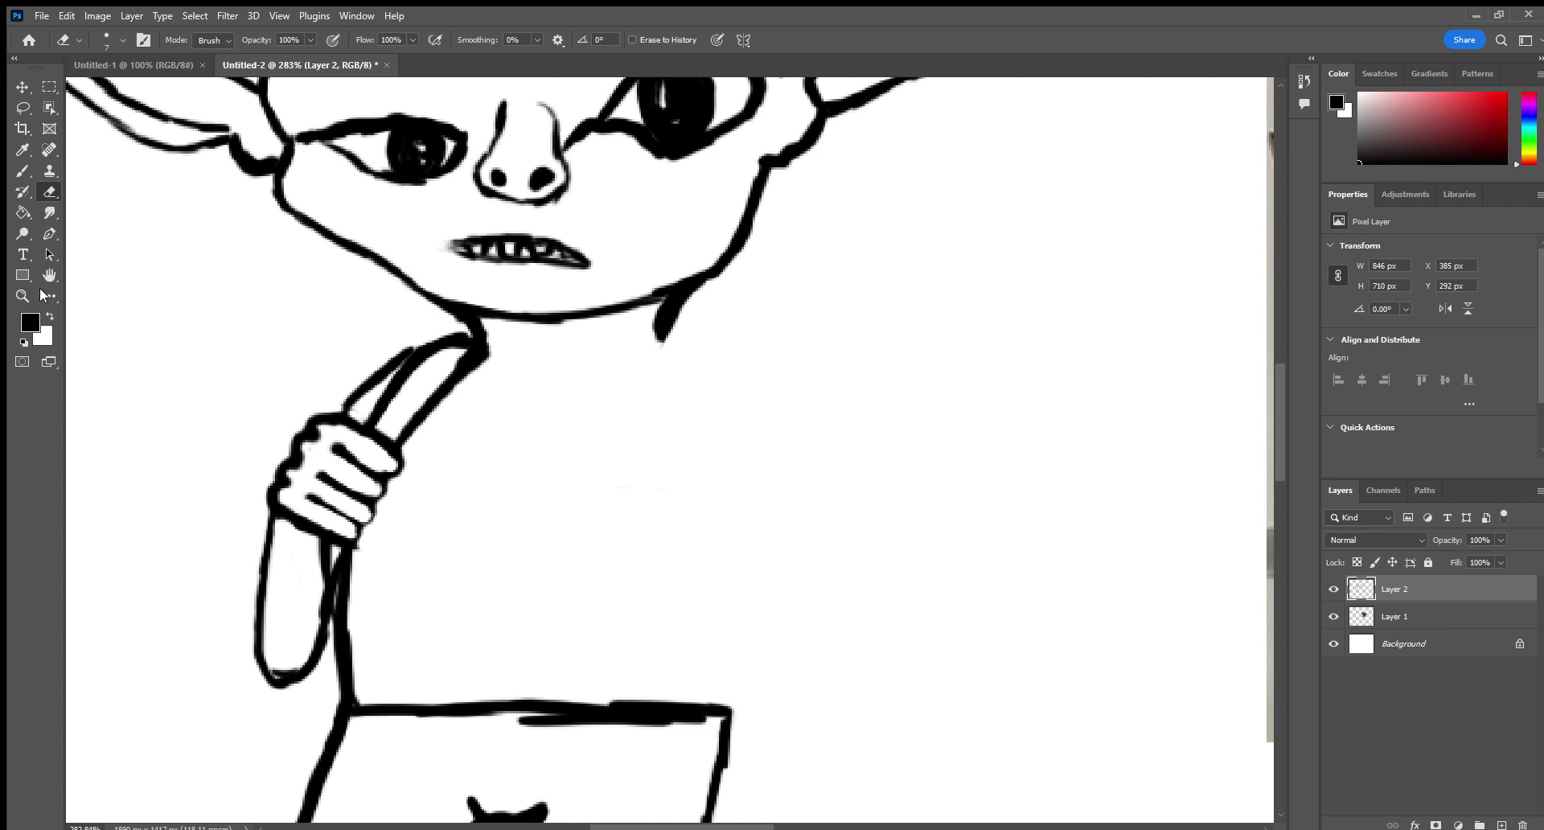
{"action": "key", "text": "z"}
{"action": "scroll", "coordinate": [369, 303], "scroll_direction": "down", "scroll_amount": 4}
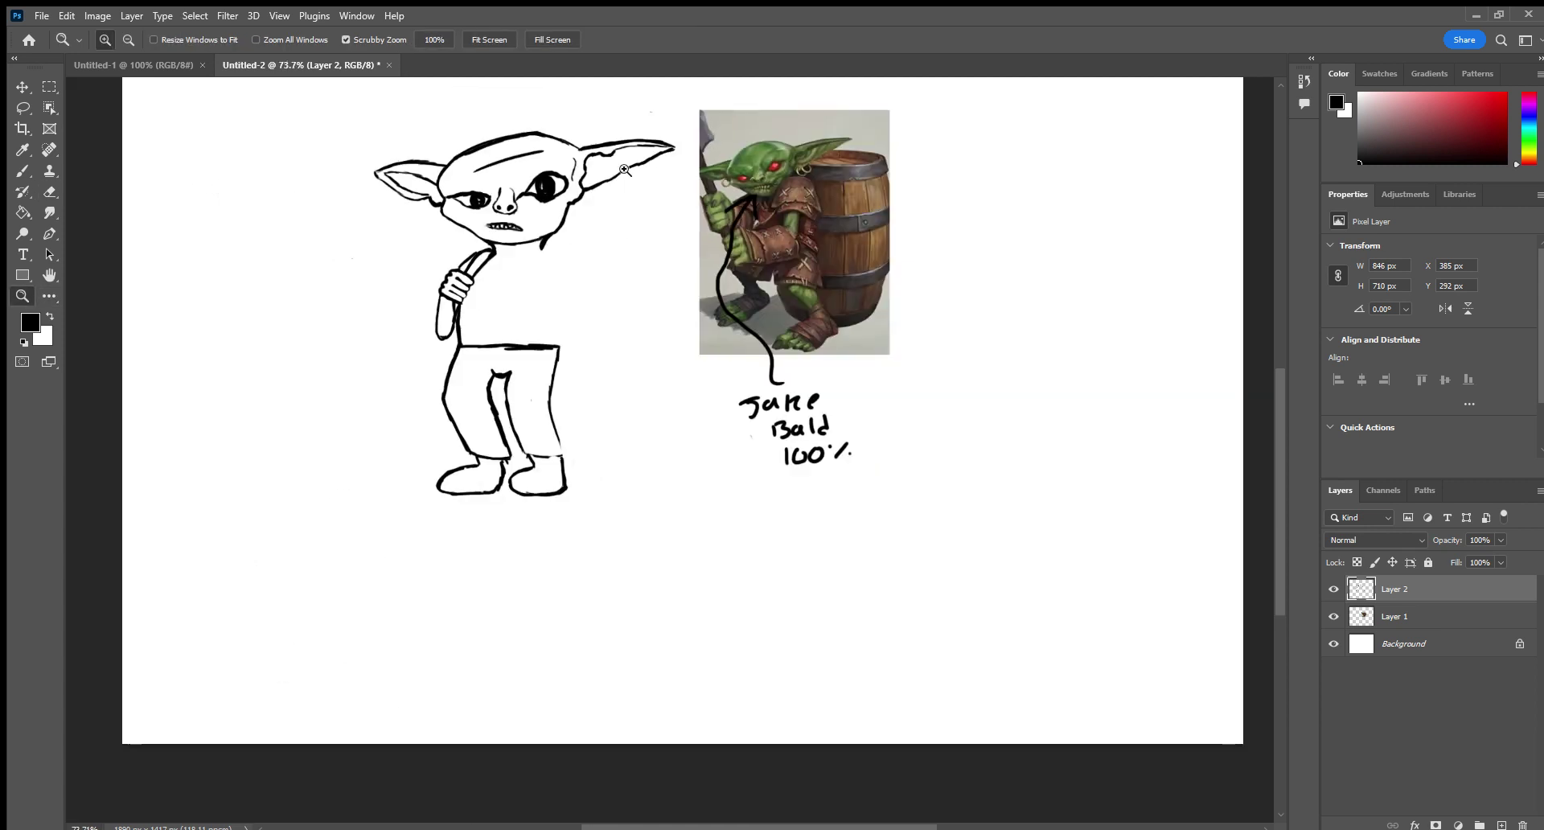
{"action": "scroll", "coordinate": [623, 169], "scroll_direction": "up", "scroll_amount": 1}
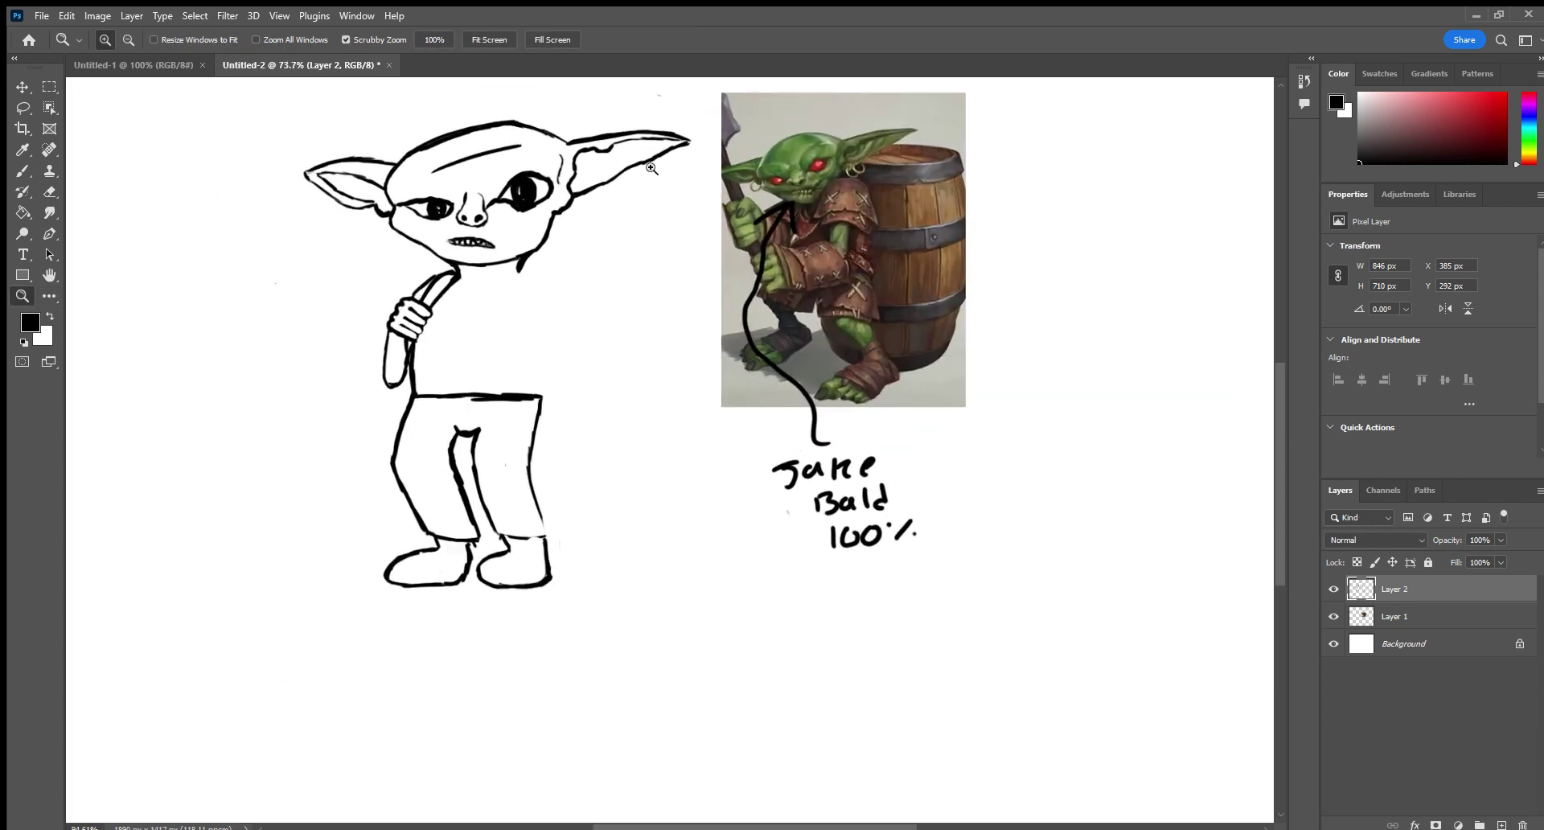
{"action": "left_click", "coordinate": [20, 173]}
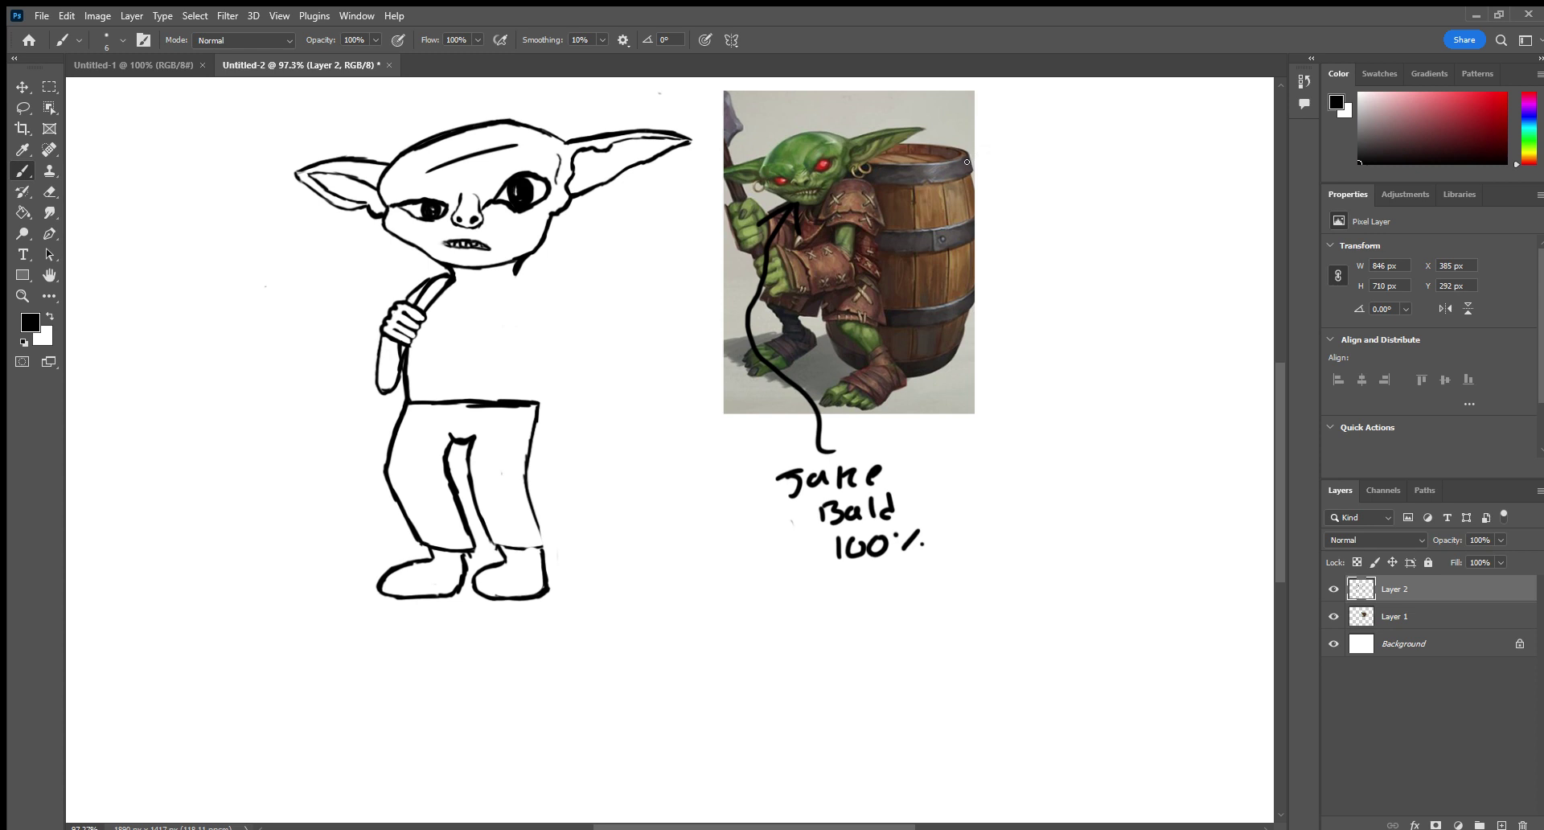
{"action": "left_click_drag", "start_coordinate": [975, 162], "coordinate": [1033, 175]}
{"action": "left_click_drag", "start_coordinate": [1036, 160], "coordinate": [1090, 170]}
{"action": "mouse_move", "coordinate": [1023, 195]}
{"action": "left_mouse_down"}
{"action": "mouse_move", "coordinate": [1076, 206]}
{"action": "mouse_move", "coordinate": [1002, 253]}
{"action": "mouse_move", "coordinate": [1080, 263]}
{"action": "mouse_move", "coordinate": [1103, 238]}
{"action": "mouse_move", "coordinate": [1107, 253]}
{"action": "mouse_move", "coordinate": [1090, 256]}
{"action": "mouse_move", "coordinate": [1137, 274]}
{"action": "mouse_move", "coordinate": [1116, 308]}
{"action": "mouse_move", "coordinate": [1035, 168]}
{"action": "mouse_move", "coordinate": [1049, 177]}
{"action": "mouse_move", "coordinate": [1040, 292]}
{"action": "mouse_move", "coordinate": [1055, 347]}
{"action": "mouse_move", "coordinate": [961, 573]}
{"action": "mouse_move", "coordinate": [922, 554]}
{"action": "mouse_move", "coordinate": [937, 478]}
{"action": "mouse_move", "coordinate": [864, 554]}
{"action": "mouse_move", "coordinate": [793, 455]}
{"action": "mouse_move", "coordinate": [818, 358]}
{"action": "mouse_move", "coordinate": [808, 253]}
{"action": "mouse_move", "coordinate": [772, 312]}
{"action": "mouse_move", "coordinate": [790, 281]}
{"action": "left_mouse_up"}
{"action": "left_click", "coordinate": [49, 191]}
Draw the torso's right side line up from the waist and a long sloping shoulder line from the neck.
{"action": "key", "text": "z"}
{"action": "left_click_drag", "start_coordinate": [120, 362], "coordinate": [270, 411]}
{"action": "left_click", "coordinate": [22, 170]}
{"action": "left_click_drag", "start_coordinate": [374, 145], "coordinate": [386, 184]}
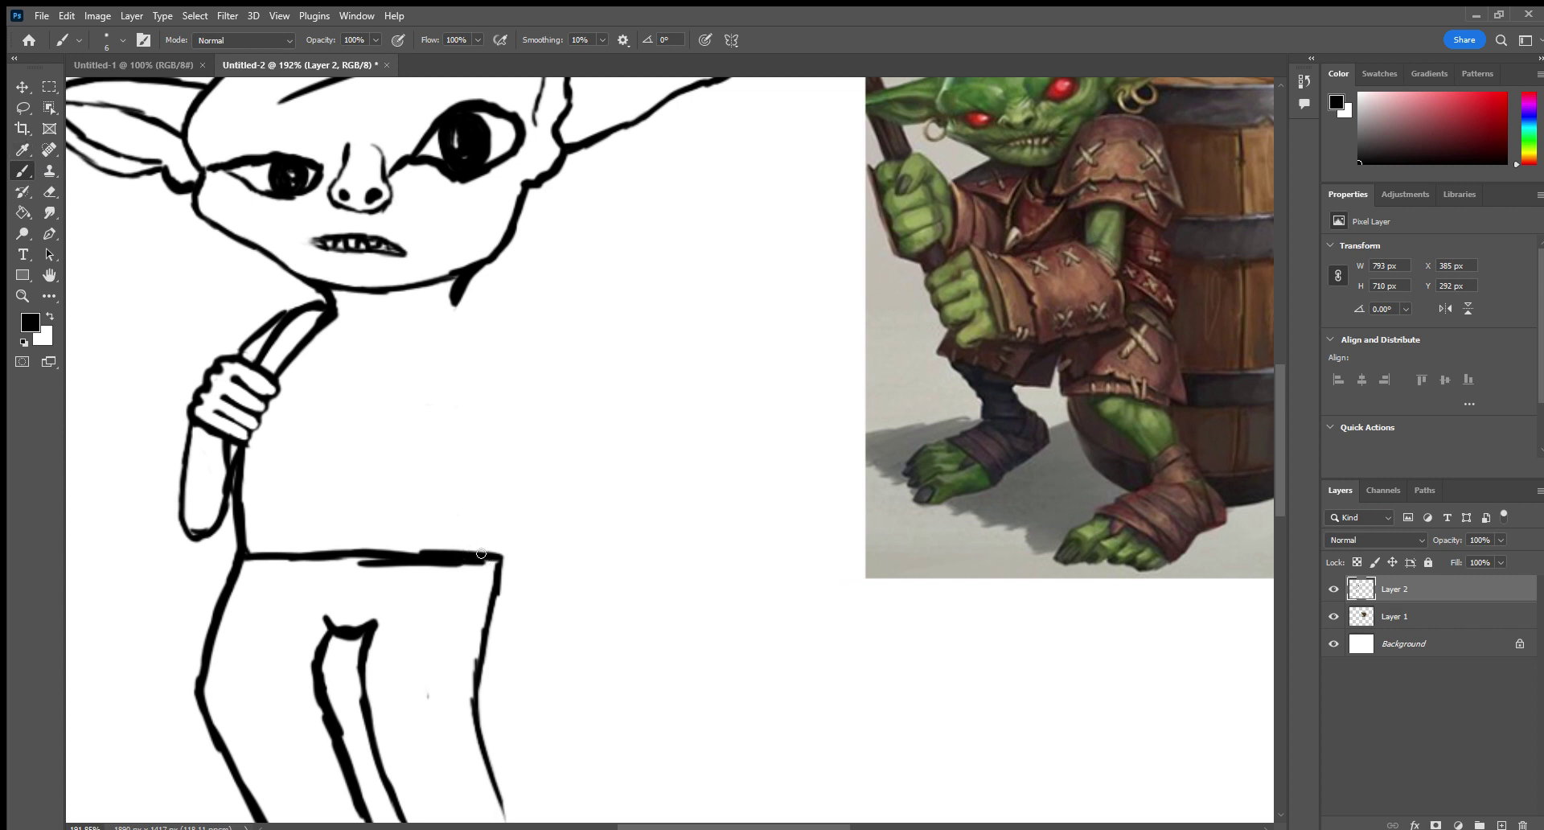
{"action": "left_click_drag", "start_coordinate": [497, 555], "coordinate": [504, 396]}
{"action": "mouse_move", "coordinate": [453, 291]}
{"action": "left_mouse_down"}
{"action": "mouse_move", "coordinate": [554, 335]}
{"action": "mouse_move", "coordinate": [533, 318]}
{"action": "mouse_move", "coordinate": [594, 388]}
{"action": "left_mouse_up"}
{"action": "left_click_drag", "start_coordinate": [547, 338], "coordinate": [632, 422]}
Complete the torso's right side line up to the shoulder and add a second line beside it to form a strap.
{"action": "left_click_drag", "start_coordinate": [493, 484], "coordinate": [492, 364]}
{"action": "mouse_move", "coordinate": [488, 300]}
{"action": "left_mouse_down"}
{"action": "mouse_move", "coordinate": [494, 442]}
{"action": "mouse_move", "coordinate": [495, 388]}
{"action": "mouse_move", "coordinate": [523, 506]}
{"action": "mouse_move", "coordinate": [503, 458]}
{"action": "left_mouse_up"}
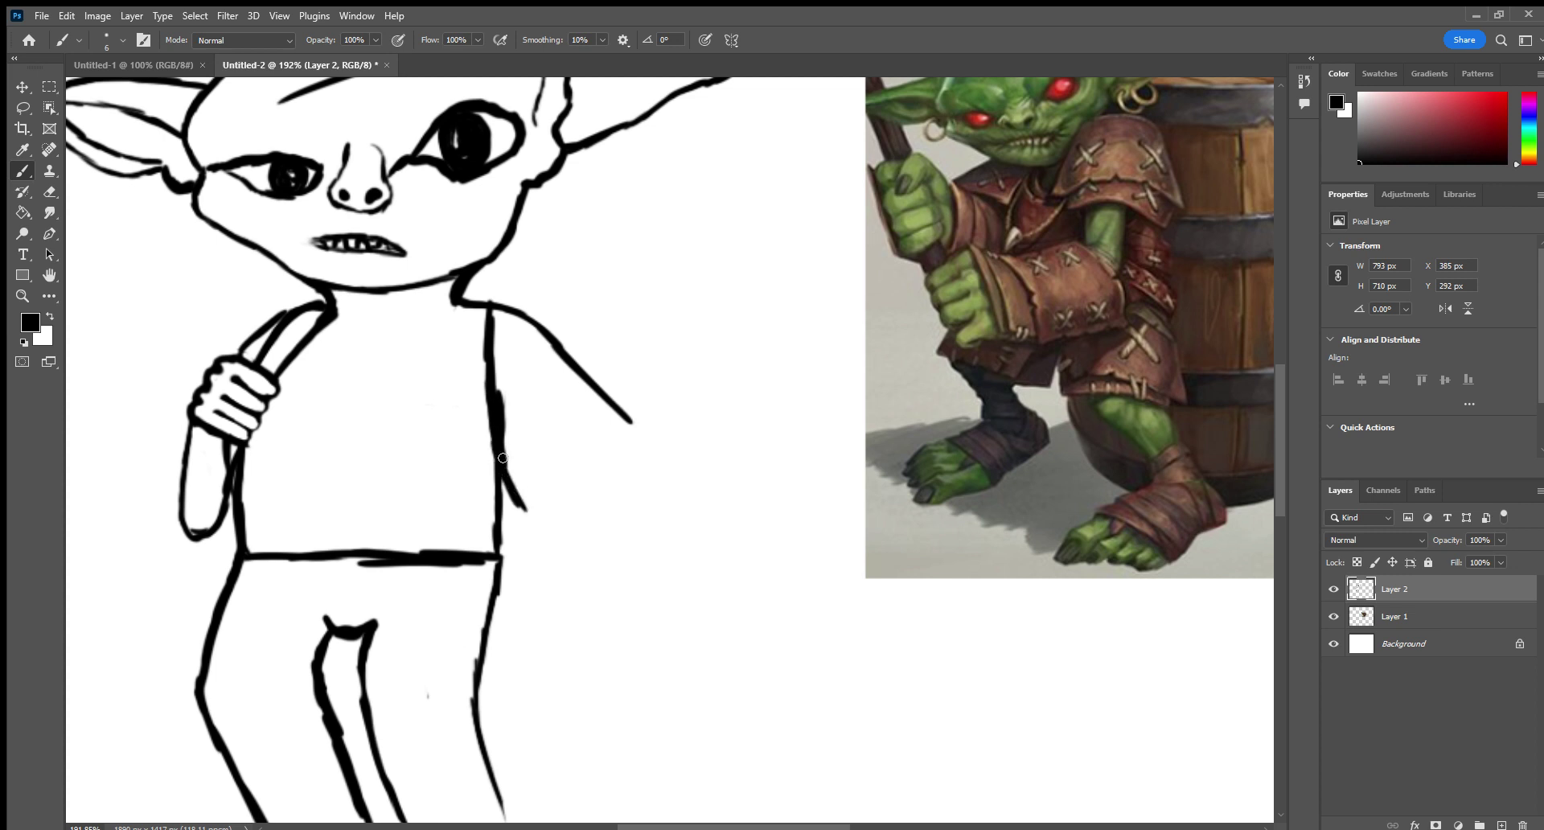
{"action": "left_click_drag", "start_coordinate": [514, 322], "coordinate": [548, 499]}
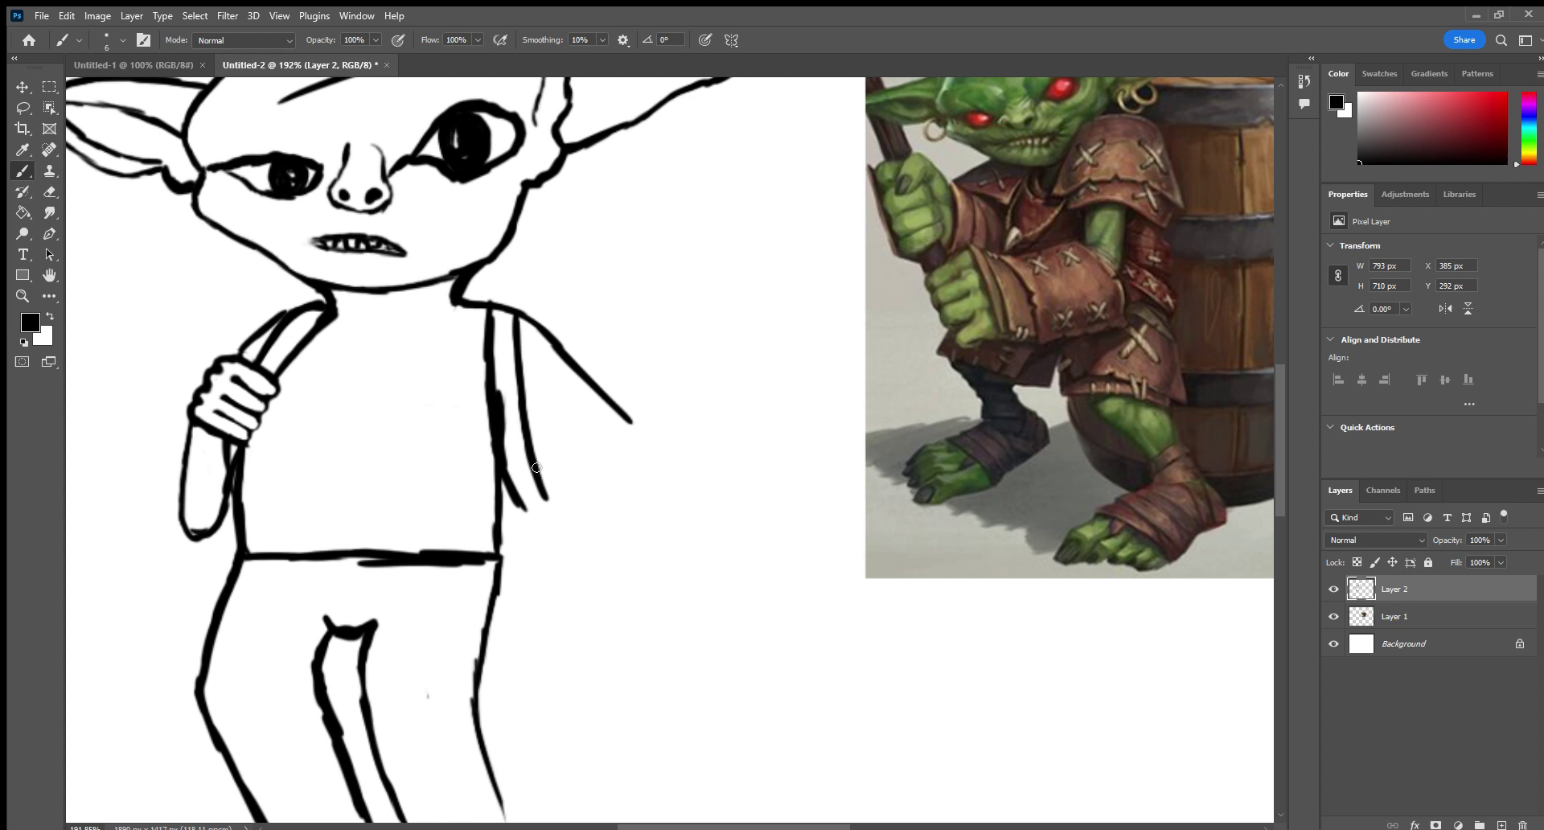
With a much smaller eraser, thin the torso's right side line and remove the strap's lower ends and the sloping arm line.
{"action": "left_click", "coordinate": [47, 194]}
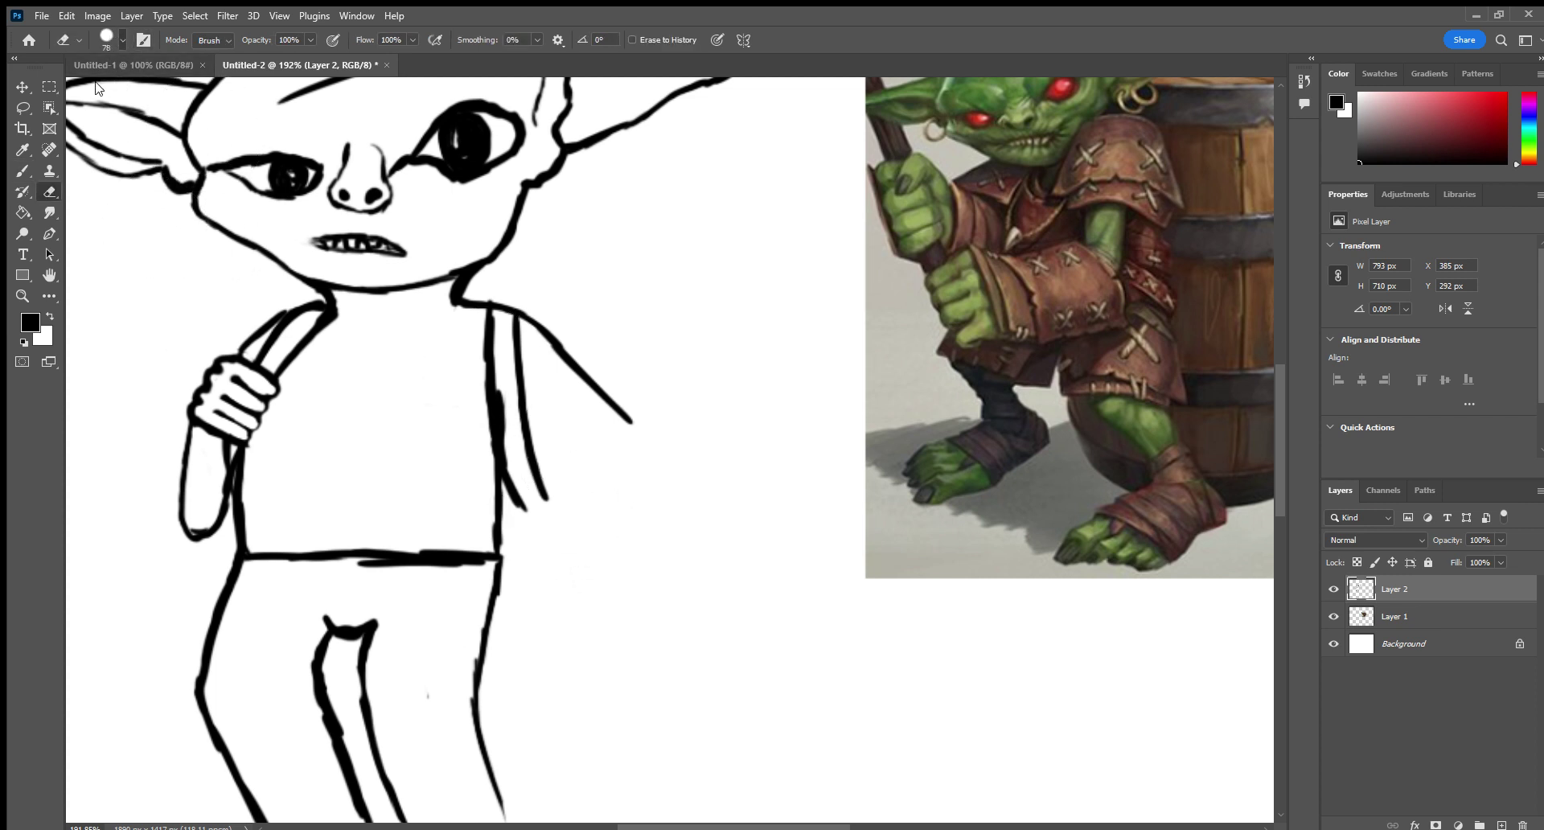
{"action": "key", "text": "bracketleft"}
{"action": "key", "text": "bracketleft"}
{"action": "key", "text": "bracketleft"}
{"action": "key", "text": "bracketleft"}
{"action": "key", "text": "bracketleft"}
{"action": "key", "text": "bracketleft"}
{"action": "key", "text": "bracketleft"}
{"action": "key", "text": "bracketleft"}
{"action": "key", "text": "bracketleft"}
{"action": "key", "text": "bracketleft"}
{"action": "key", "text": "bracketleft"}
{"action": "key", "text": "bracketleft"}
{"action": "key", "text": "bracketleft"}
{"action": "key", "text": "bracketleft"}
{"action": "key", "text": "bracketleft"}
{"action": "key", "text": "bracketleft"}
{"action": "mouse_move", "coordinate": [508, 412]}
{"action": "left_mouse_down"}
{"action": "mouse_move", "coordinate": [499, 402]}
{"action": "mouse_move", "coordinate": [504, 458]}
{"action": "mouse_move", "coordinate": [481, 316]}
{"action": "left_mouse_up"}
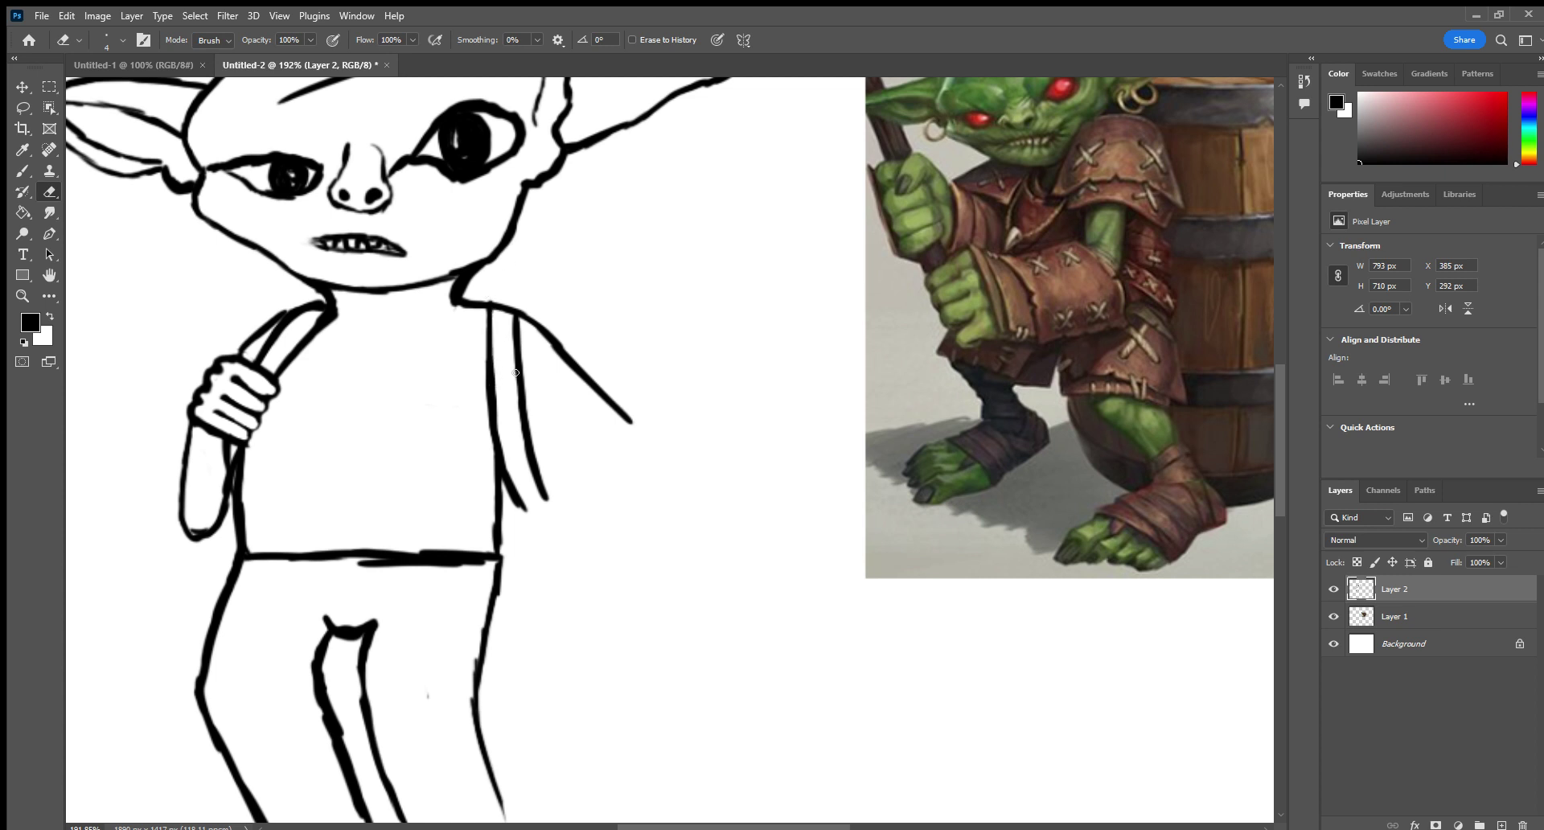
{"action": "mouse_move", "coordinate": [546, 497]}
{"action": "left_mouse_down"}
{"action": "mouse_move", "coordinate": [523, 419]}
{"action": "mouse_move", "coordinate": [510, 498]}
{"action": "left_mouse_up"}
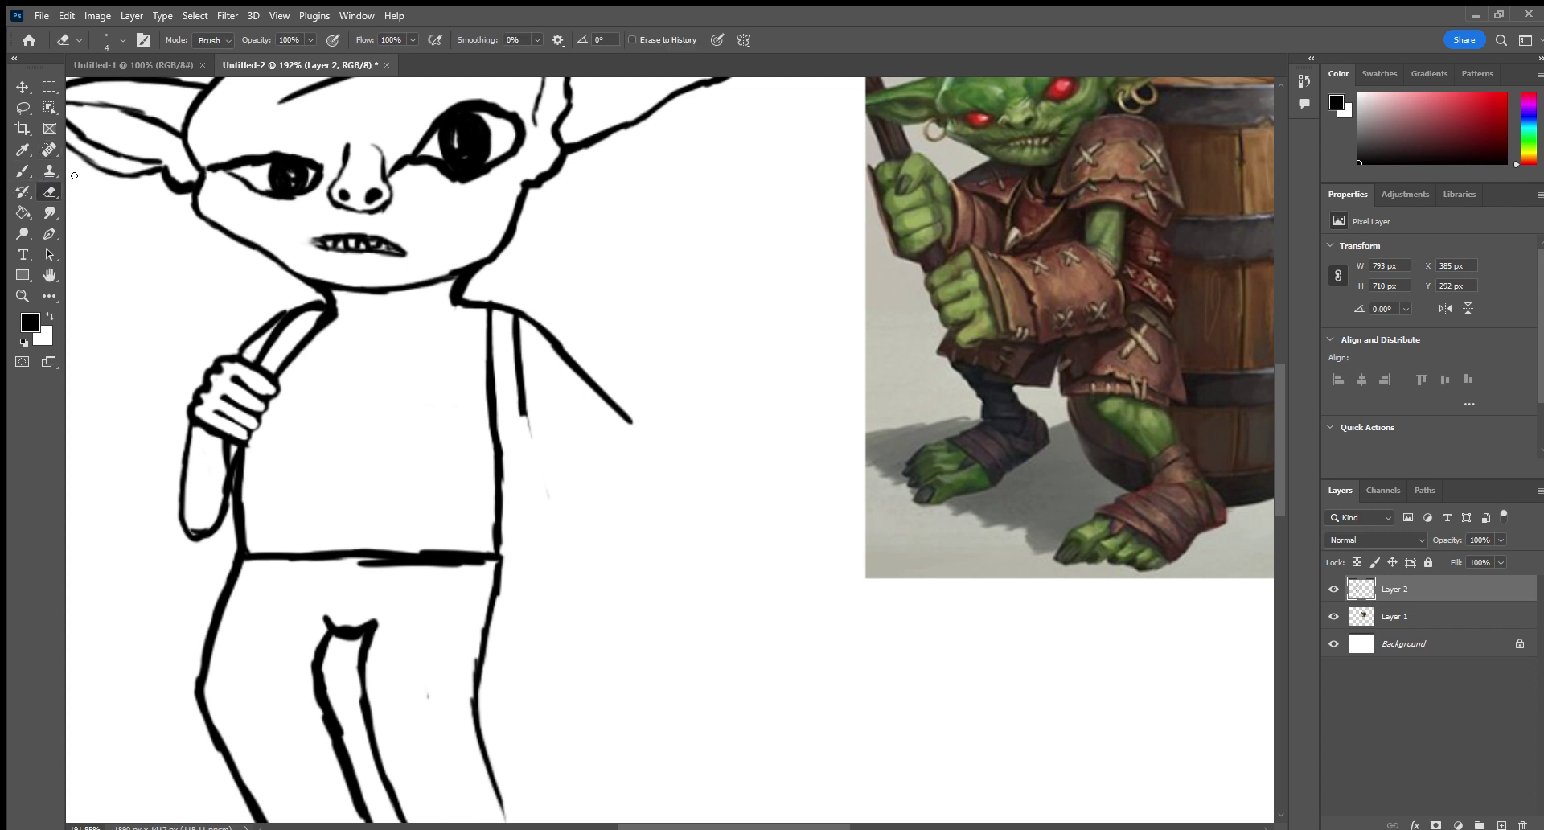
{"action": "left_click_drag", "start_coordinate": [633, 422], "coordinate": [534, 318]}
Try a bent arm outline curving down from the right shoulder to an elbow and erase it.
{"action": "key", "text": "b"}
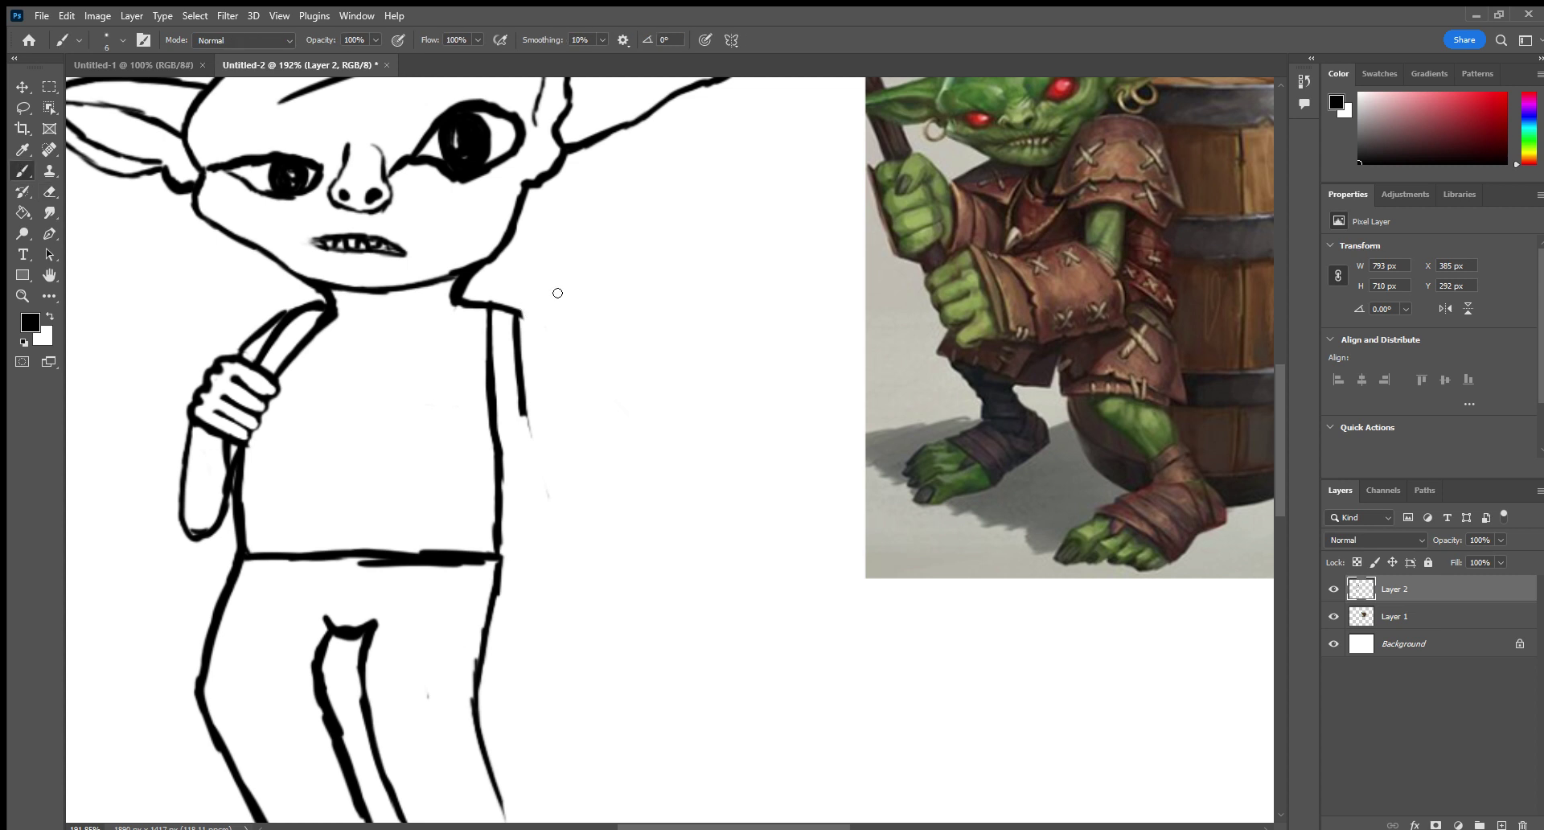
{"action": "mouse_move", "coordinate": [516, 315]}
{"action": "left_mouse_down"}
{"action": "mouse_move", "coordinate": [579, 362]}
{"action": "mouse_move", "coordinate": [543, 312]}
{"action": "mouse_move", "coordinate": [612, 461]}
{"action": "mouse_move", "coordinate": [561, 497]}
{"action": "left_mouse_up"}
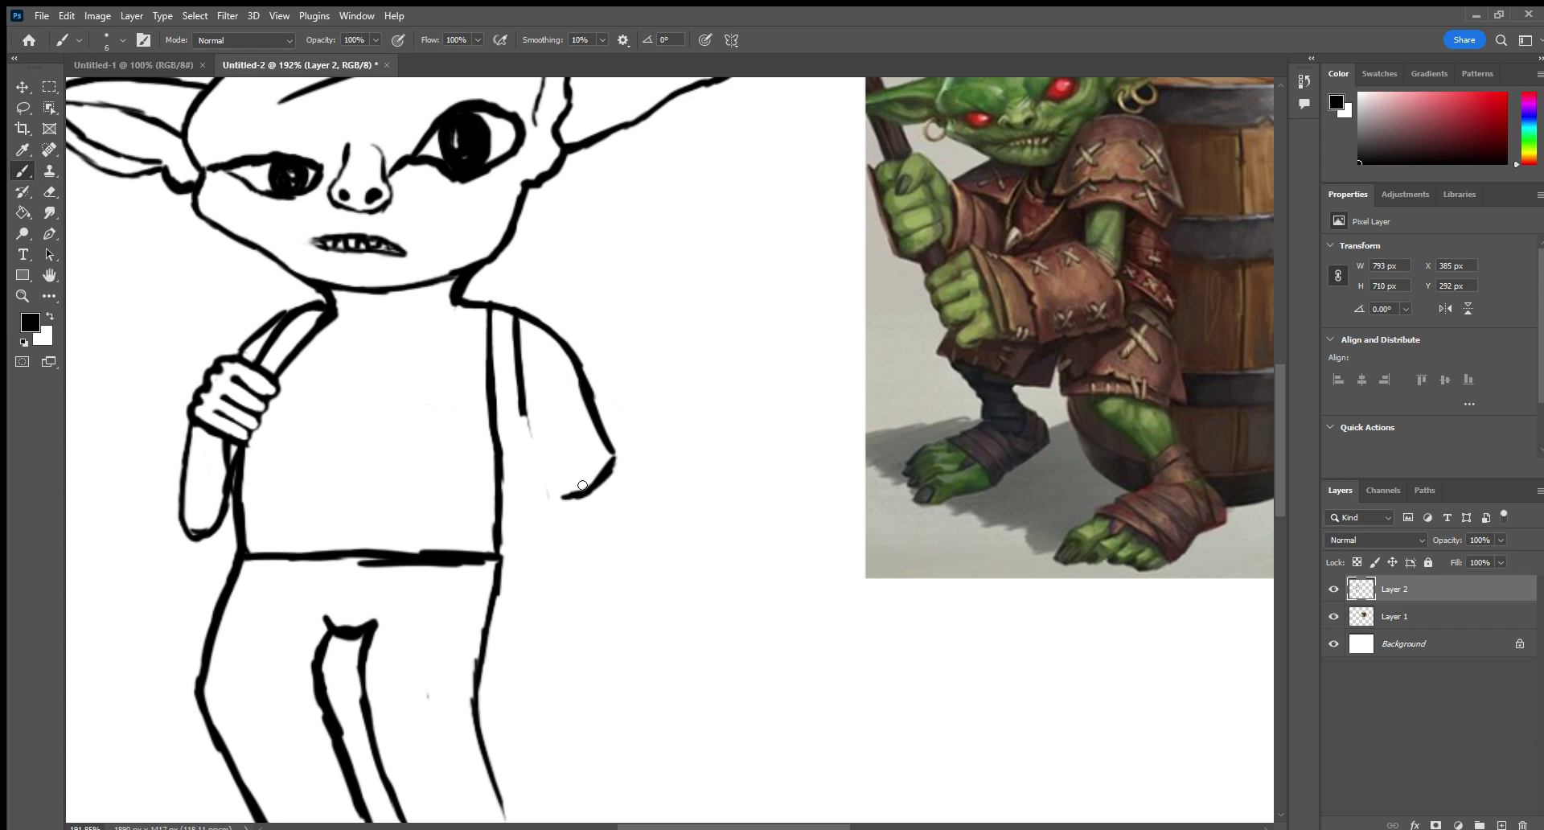
{"action": "left_click", "coordinate": [50, 192]}
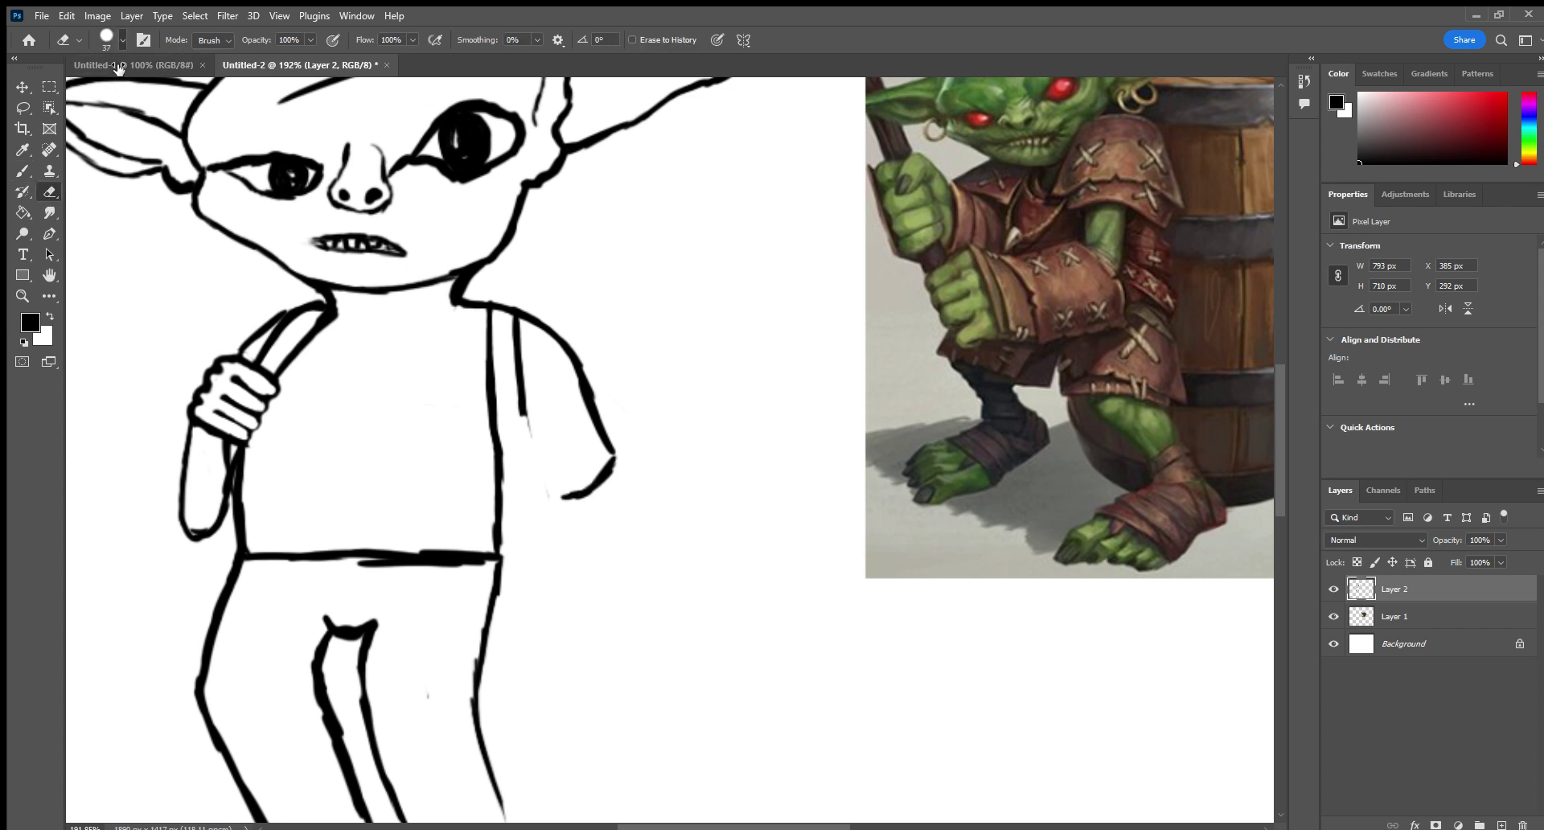
{"action": "mouse_move", "coordinate": [603, 517]}
{"action": "left_mouse_down"}
{"action": "mouse_move", "coordinate": [630, 466]}
{"action": "mouse_move", "coordinate": [590, 352]}
{"action": "mouse_move", "coordinate": [539, 318]}
{"action": "left_mouse_up"}
Try a fist with four fingers gripping the strap on the torso's right side.
{"action": "key", "text": "bracketleft"}
{"action": "key", "text": "bracketleft"}
{"action": "key", "text": "bracketleft"}
{"action": "key", "text": "bracketleft"}
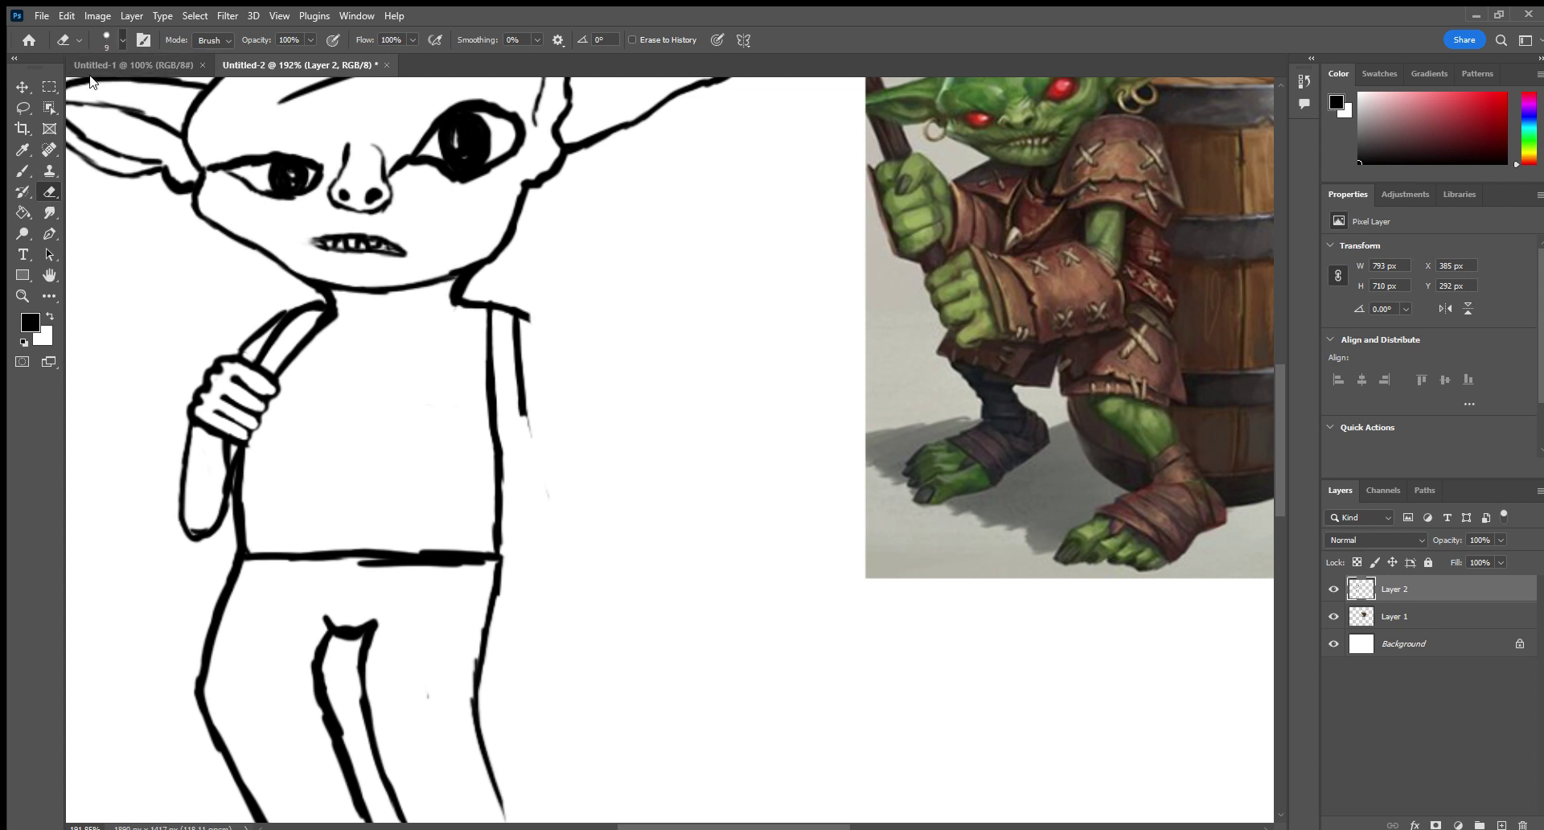
{"action": "left_click", "coordinate": [23, 170]}
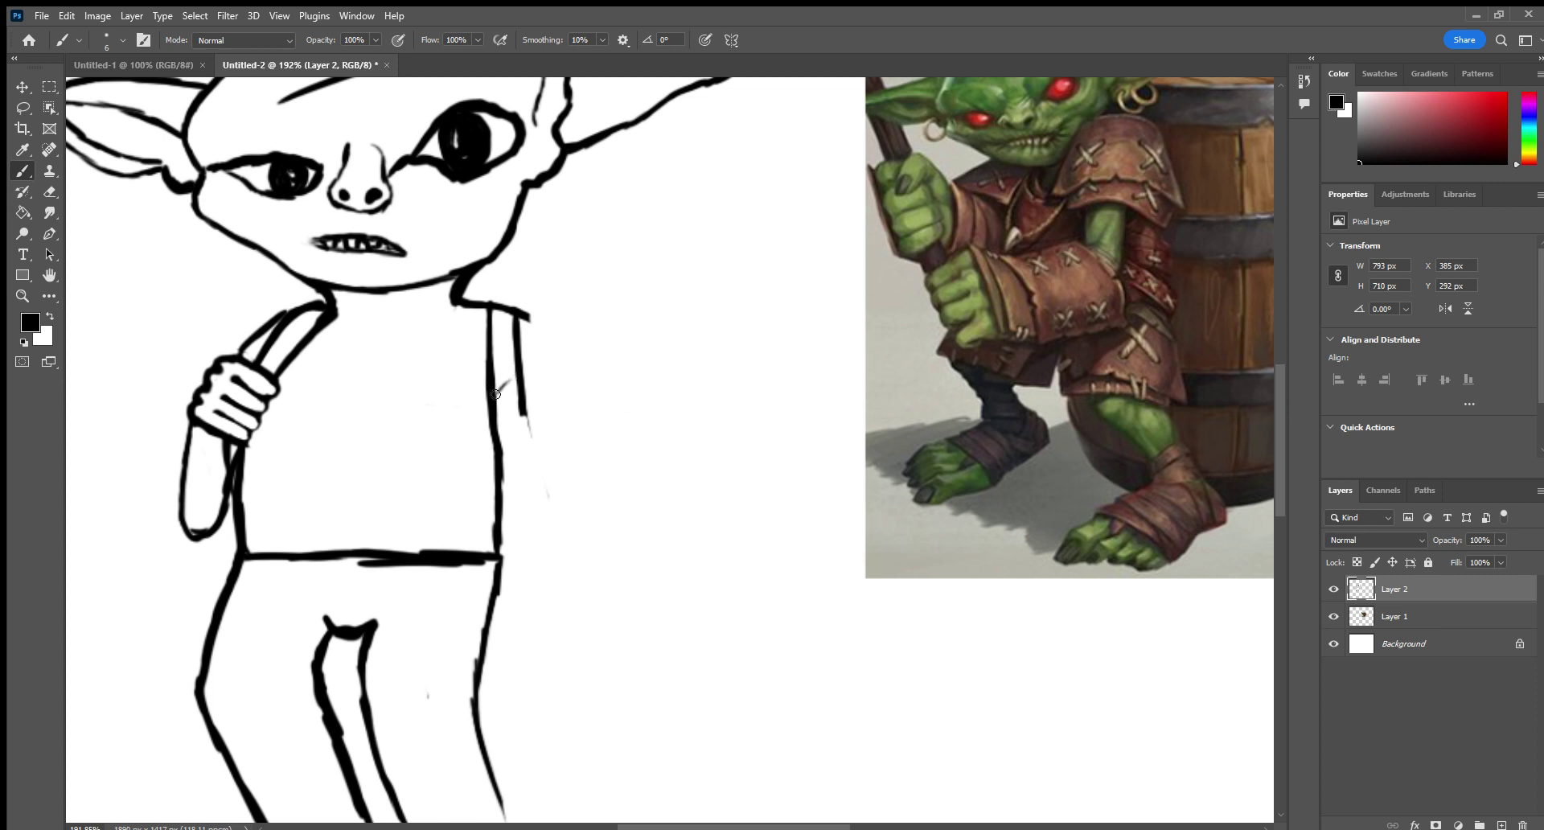
{"action": "left_click_drag", "start_coordinate": [494, 394], "coordinate": [515, 372]}
{"action": "mouse_move", "coordinate": [482, 398]}
{"action": "left_mouse_down"}
{"action": "mouse_move", "coordinate": [500, 407]}
{"action": "mouse_move", "coordinate": [525, 387]}
{"action": "mouse_move", "coordinate": [491, 455]}
{"action": "mouse_move", "coordinate": [531, 429]}
{"action": "mouse_move", "coordinate": [499, 471]}
{"action": "mouse_move", "coordinate": [526, 450]}
{"action": "left_mouse_up"}
{"action": "mouse_move", "coordinate": [515, 378]}
{"action": "left_mouse_down"}
{"action": "mouse_move", "coordinate": [497, 389]}
{"action": "mouse_move", "coordinate": [531, 368]}
{"action": "mouse_move", "coordinate": [558, 420]}
{"action": "mouse_move", "coordinate": [530, 464]}
{"action": "left_mouse_up"}
Erase the right fist together with the strap and torso lines beneath it.
{"action": "left_click", "coordinate": [50, 192]}
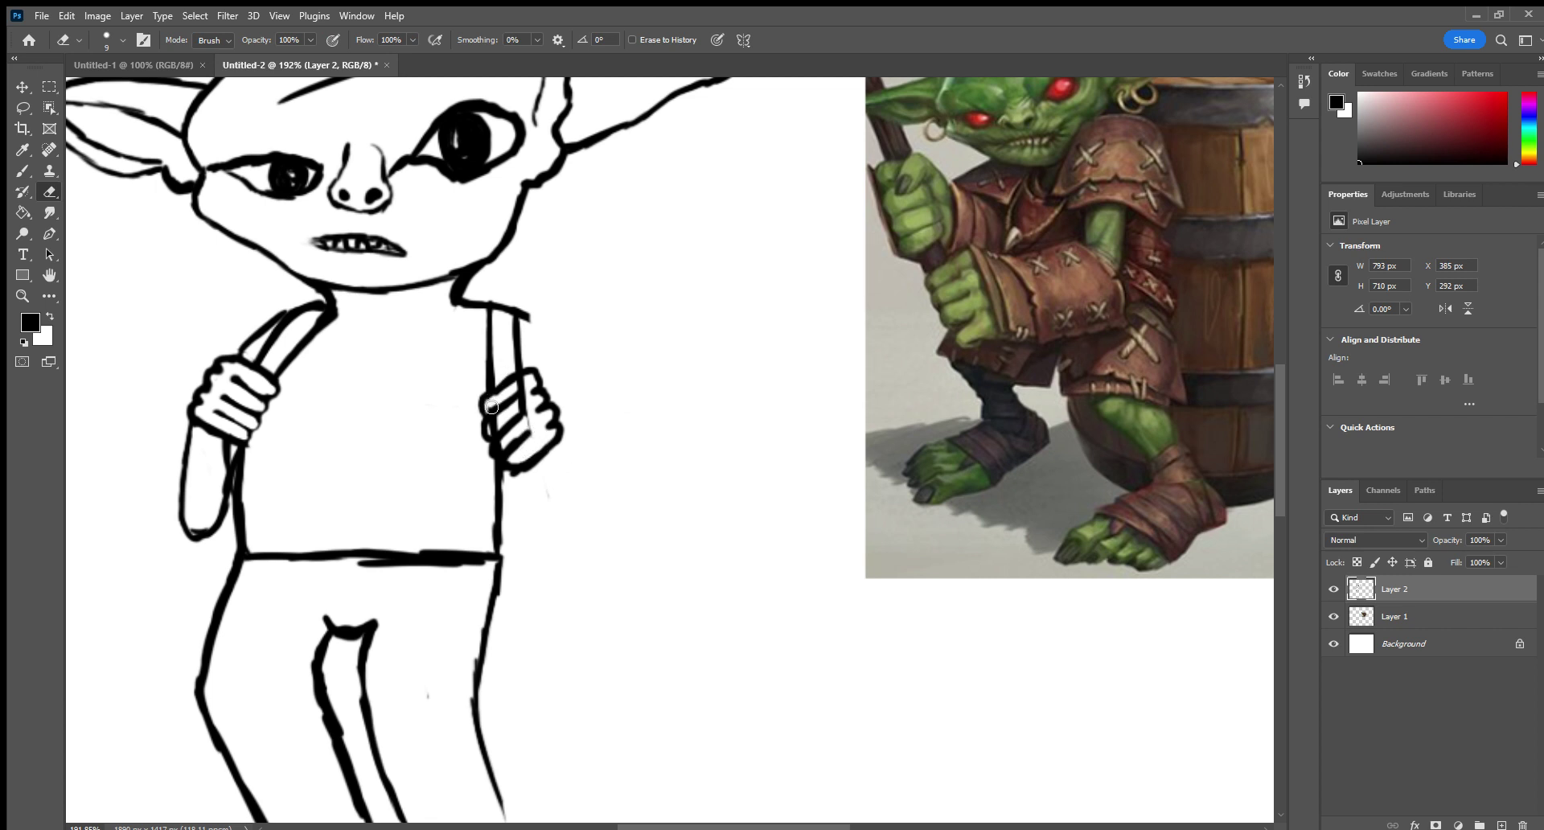
{"action": "mouse_move", "coordinate": [492, 412]}
{"action": "left_mouse_down"}
{"action": "mouse_move", "coordinate": [494, 432]}
{"action": "mouse_move", "coordinate": [495, 397]}
{"action": "mouse_move", "coordinate": [508, 465]}
{"action": "left_mouse_up"}
{"action": "mouse_move", "coordinate": [514, 403]}
{"action": "left_mouse_down"}
{"action": "mouse_move", "coordinate": [552, 399]}
{"action": "mouse_move", "coordinate": [554, 446]}
{"action": "mouse_move", "coordinate": [546, 387]}
{"action": "left_mouse_up"}
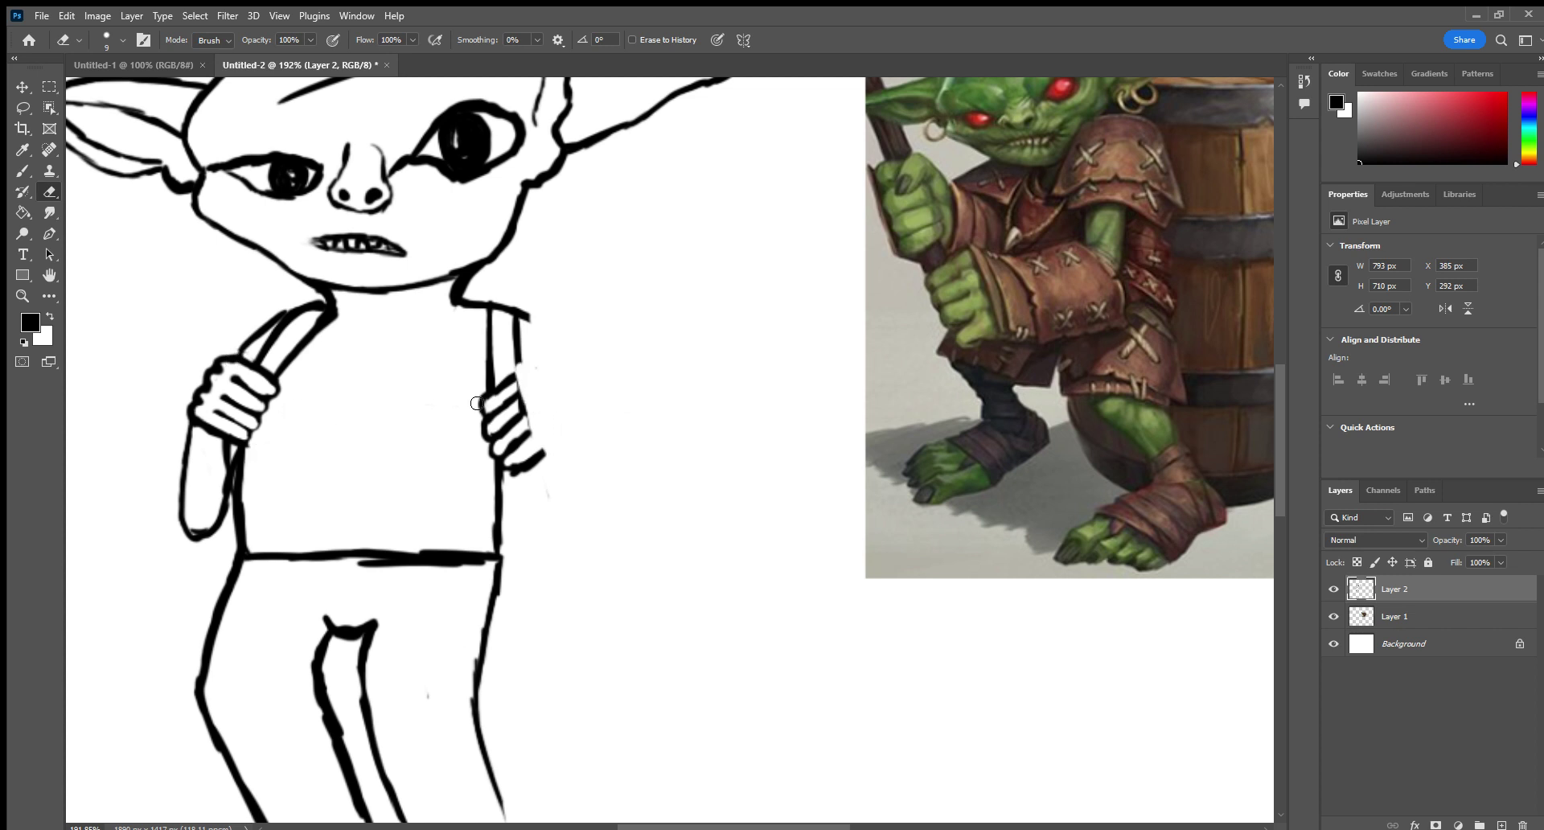
{"action": "mouse_move", "coordinate": [478, 403]}
{"action": "left_mouse_down"}
{"action": "mouse_move", "coordinate": [545, 362]}
{"action": "mouse_move", "coordinate": [479, 417]}
{"action": "mouse_move", "coordinate": [483, 434]}
{"action": "mouse_move", "coordinate": [527, 439]}
{"action": "mouse_move", "coordinate": [523, 463]}
{"action": "mouse_move", "coordinate": [534, 452]}
{"action": "mouse_move", "coordinate": [487, 432]}
{"action": "mouse_move", "coordinate": [504, 445]}
{"action": "left_mouse_up"}
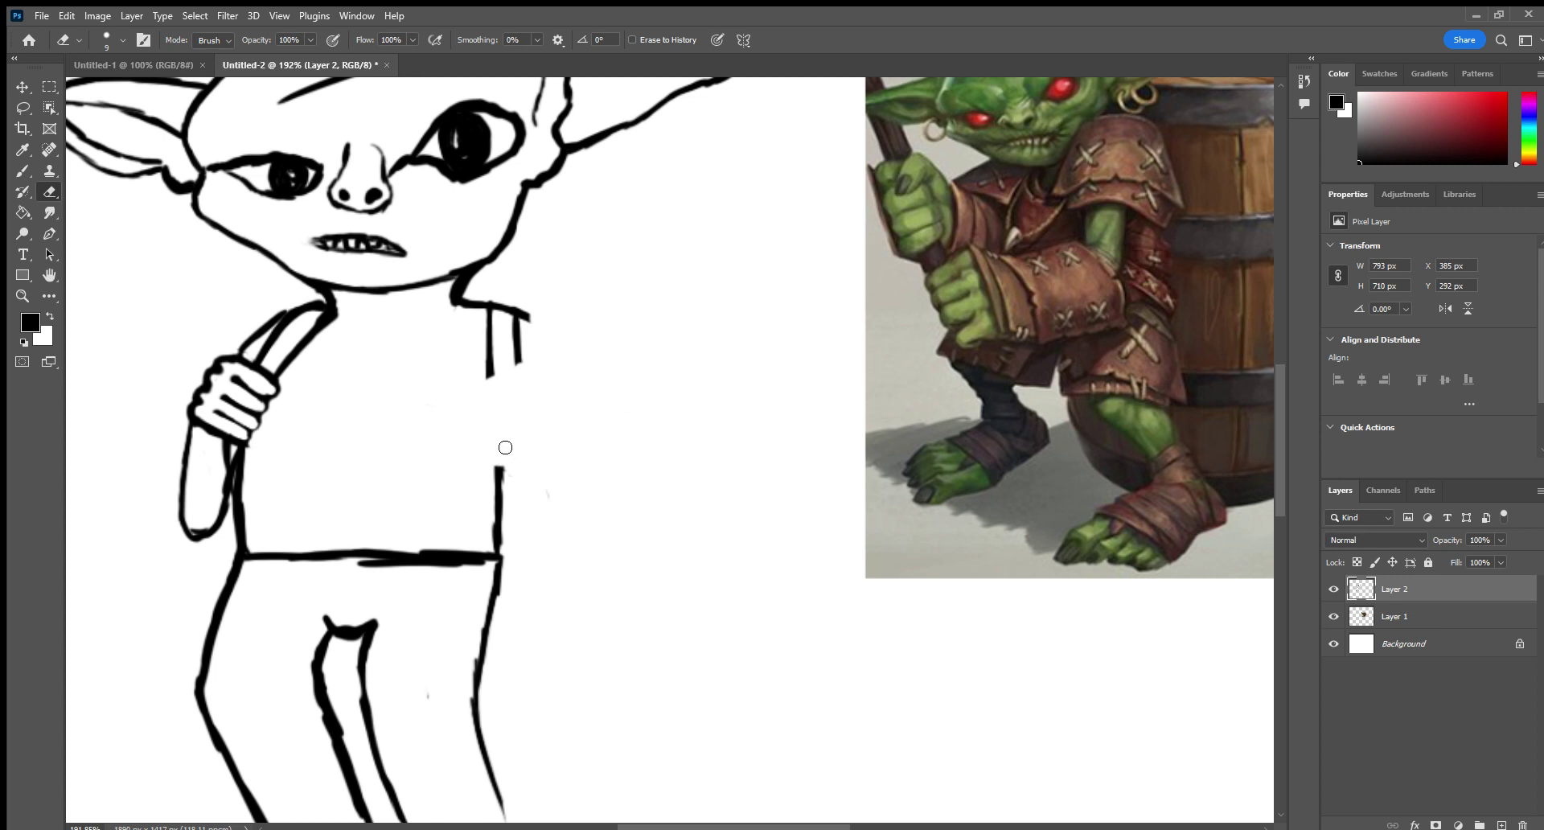
Try a wide fist with four fingers and rounded knuckles gripping the strap on the torso's right side.
{"action": "key", "text": "b"}
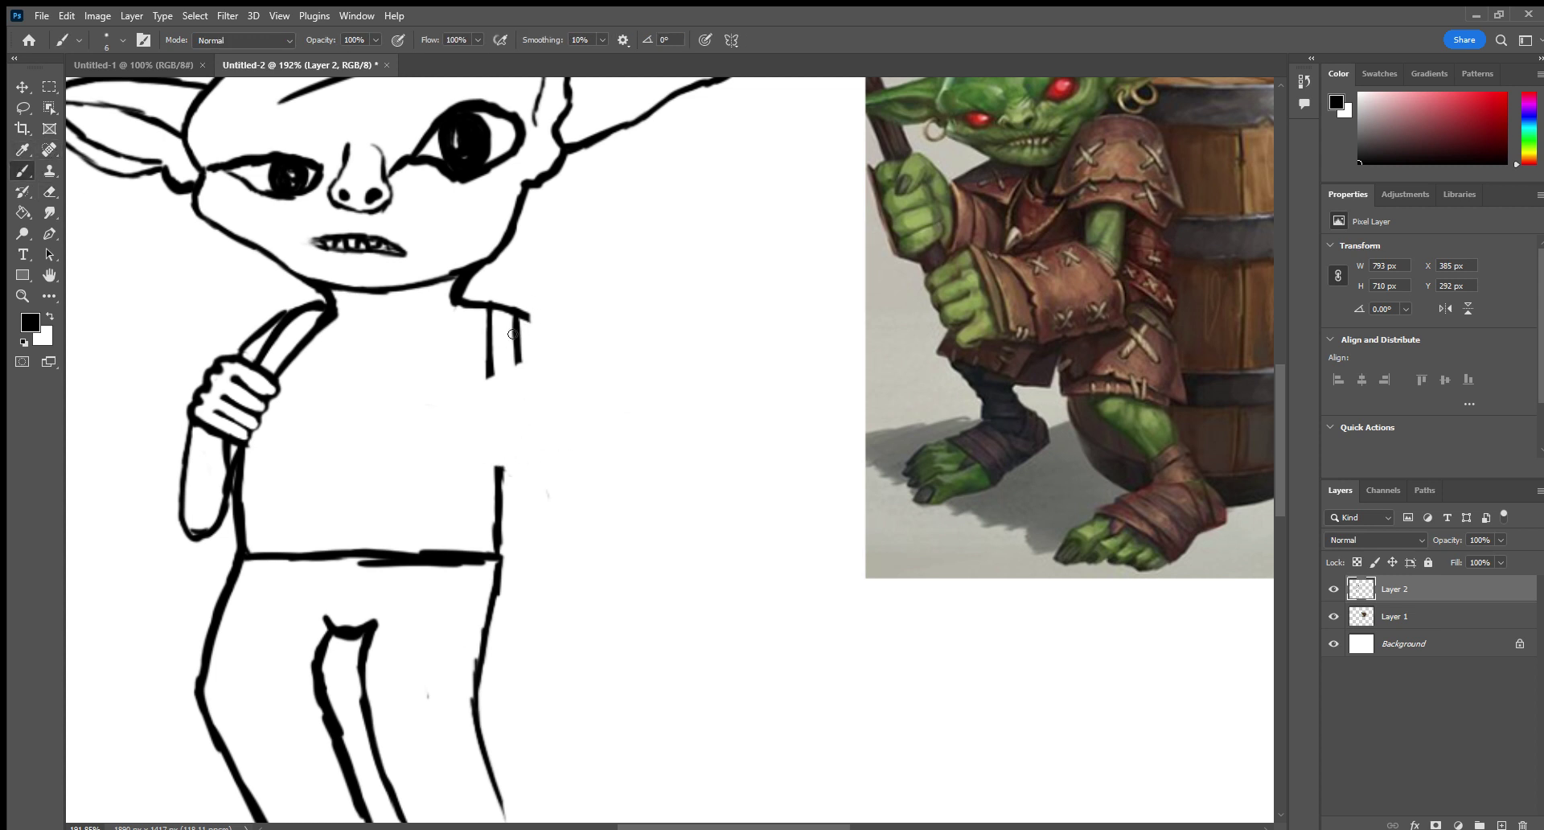
{"action": "mouse_move", "coordinate": [487, 383]}
{"action": "left_mouse_down"}
{"action": "mouse_move", "coordinate": [521, 362]}
{"action": "mouse_move", "coordinate": [476, 395]}
{"action": "mouse_move", "coordinate": [510, 392]}
{"action": "left_mouse_up"}
{"action": "mouse_move", "coordinate": [478, 415]}
{"action": "left_mouse_down"}
{"action": "mouse_move", "coordinate": [510, 412]}
{"action": "mouse_move", "coordinate": [483, 418]}
{"action": "mouse_move", "coordinate": [497, 416]}
{"action": "mouse_move", "coordinate": [490, 436]}
{"action": "mouse_move", "coordinate": [529, 423]}
{"action": "mouse_move", "coordinate": [475, 452]}
{"action": "mouse_move", "coordinate": [500, 460]}
{"action": "mouse_move", "coordinate": [536, 420]}
{"action": "left_mouse_up"}
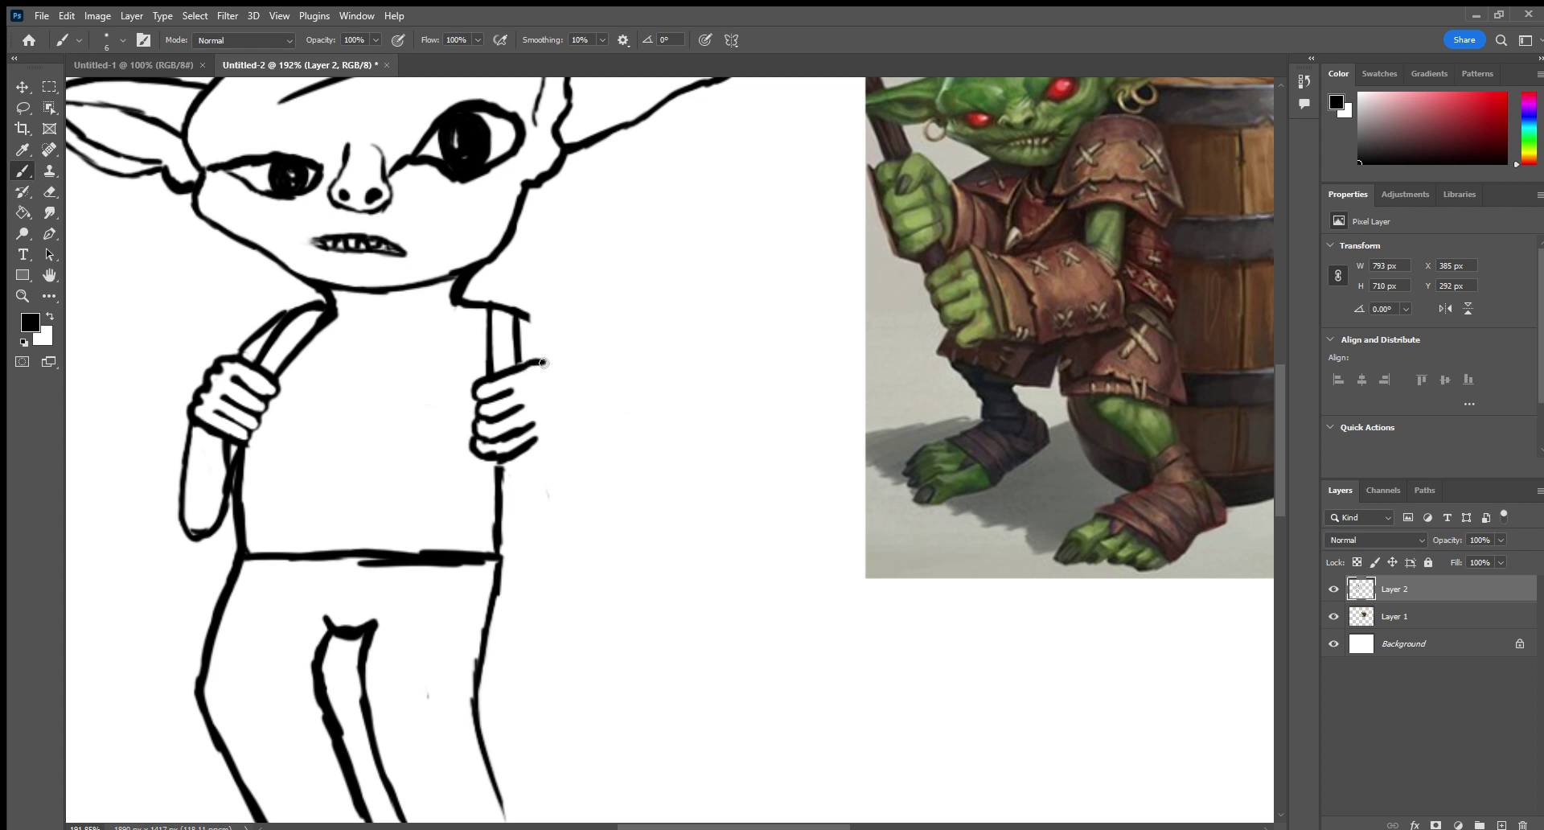
{"action": "mouse_move", "coordinate": [542, 371]}
{"action": "left_mouse_down"}
{"action": "mouse_move", "coordinate": [553, 430]}
{"action": "mouse_move", "coordinate": [534, 440]}
{"action": "left_mouse_up"}
{"action": "left_click", "coordinate": [50, 191]}
{"action": "mouse_move", "coordinate": [538, 360]}
{"action": "left_mouse_down"}
{"action": "mouse_move", "coordinate": [557, 422]}
{"action": "mouse_move", "coordinate": [555, 445]}
{"action": "mouse_move", "coordinate": [542, 383]}
{"action": "mouse_move", "coordinate": [542, 459]}
{"action": "mouse_move", "coordinate": [552, 403]}
{"action": "left_mouse_up"}
{"action": "left_click", "coordinate": [24, 170]}
{"action": "left_click_drag", "start_coordinate": [520, 370], "coordinate": [530, 364]}
{"action": "mouse_move", "coordinate": [564, 429]}
{"action": "left_mouse_down"}
{"action": "mouse_move", "coordinate": [550, 434]}
{"action": "mouse_move", "coordinate": [565, 436]}
{"action": "left_mouse_up"}
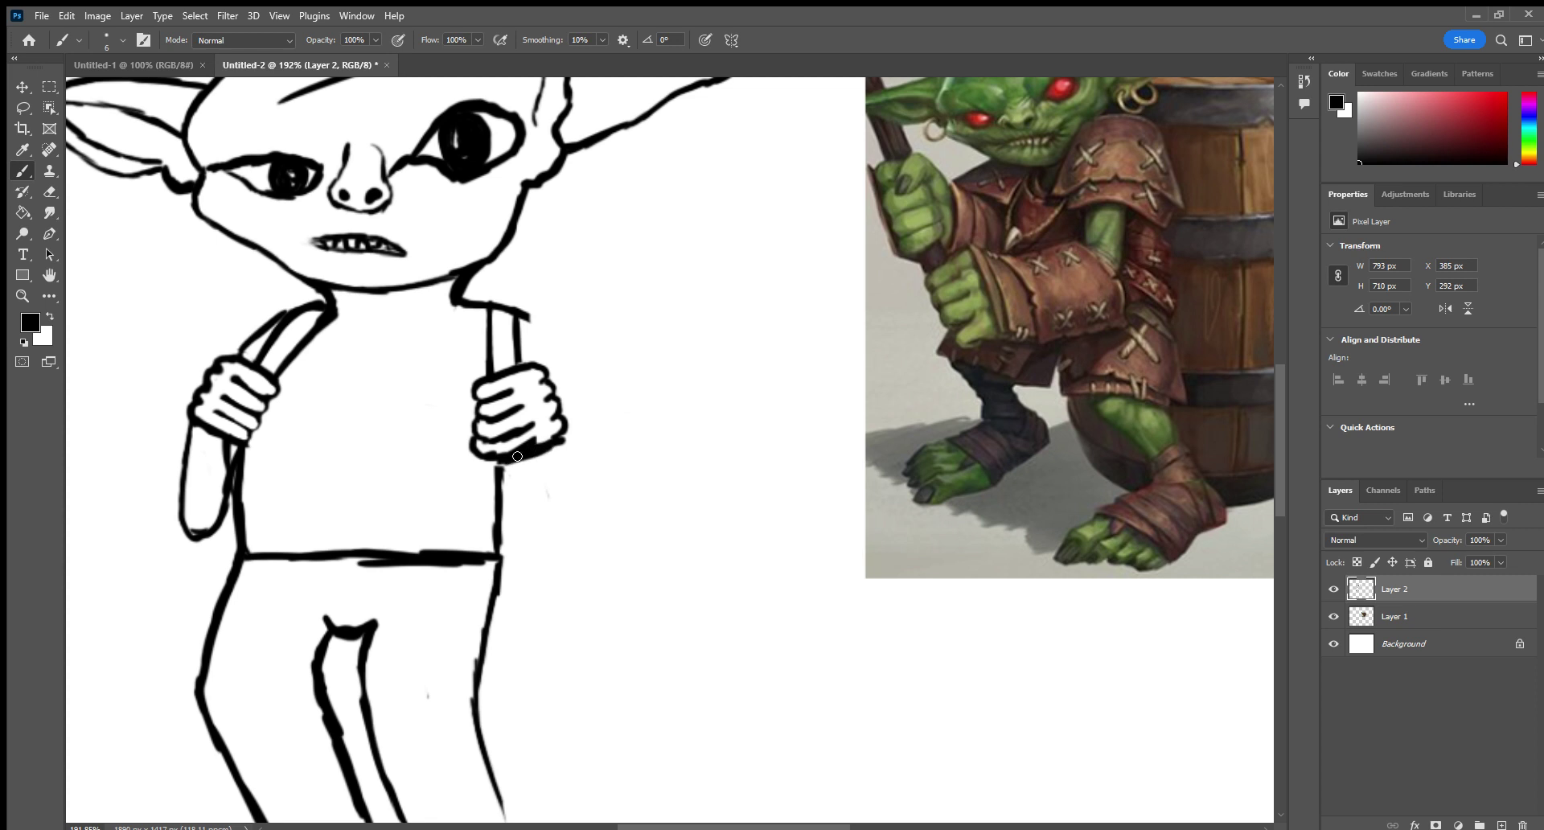
Thin the right fist's lower edge and join the torso's side line to the fist.
{"action": "left_click", "coordinate": [49, 191]}
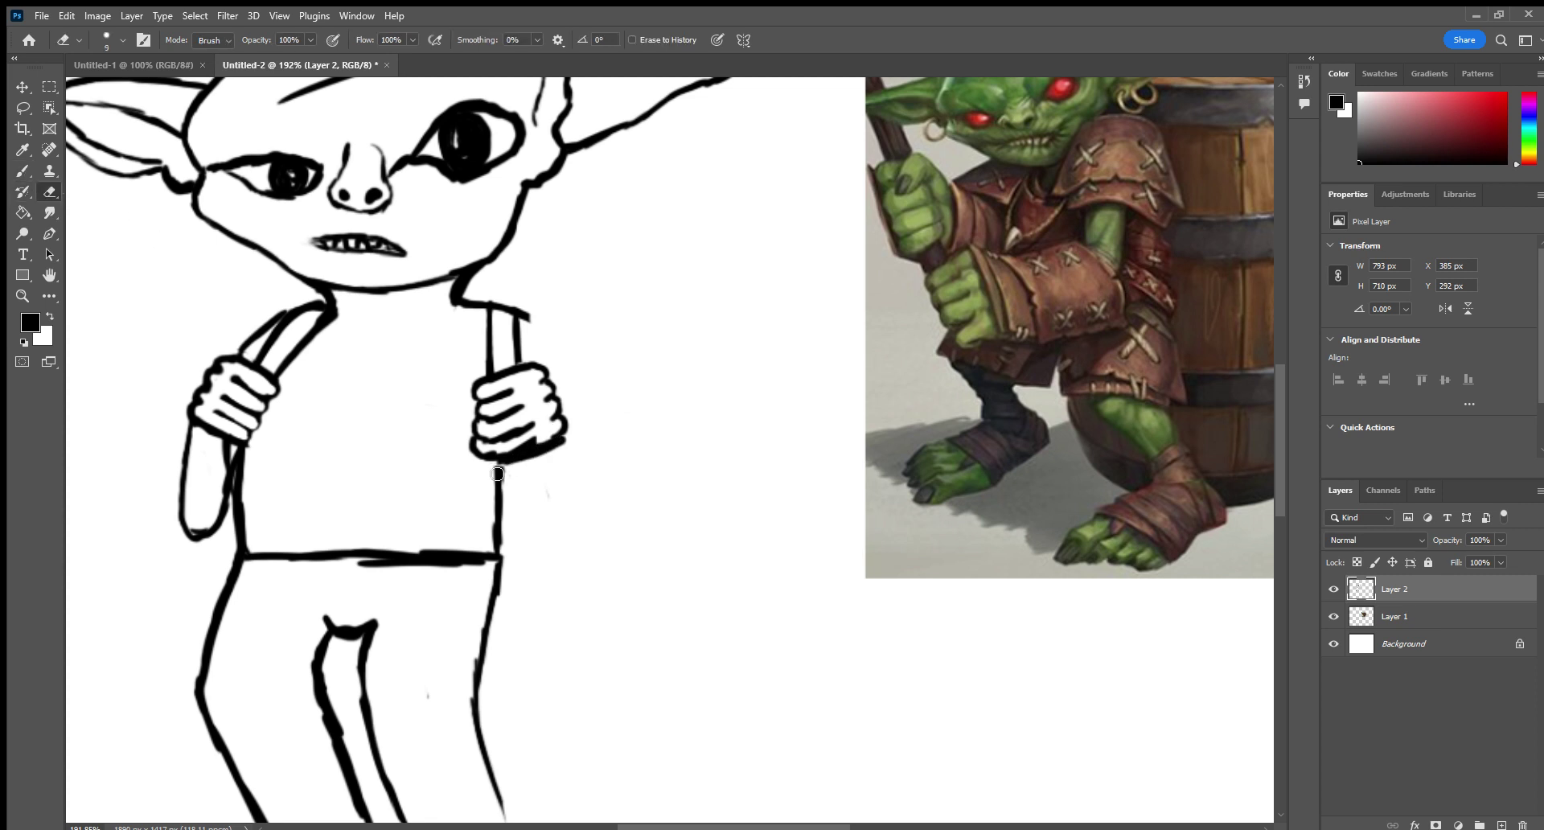
{"action": "mouse_move", "coordinate": [497, 473]}
{"action": "left_mouse_down"}
{"action": "mouse_move", "coordinate": [578, 444]}
{"action": "mouse_move", "coordinate": [489, 475]}
{"action": "mouse_move", "coordinate": [581, 436]}
{"action": "mouse_move", "coordinate": [498, 478]}
{"action": "mouse_move", "coordinate": [554, 438]}
{"action": "mouse_move", "coordinate": [482, 448]}
{"action": "mouse_move", "coordinate": [520, 422]}
{"action": "left_mouse_up"}
{"action": "left_click", "coordinate": [22, 170]}
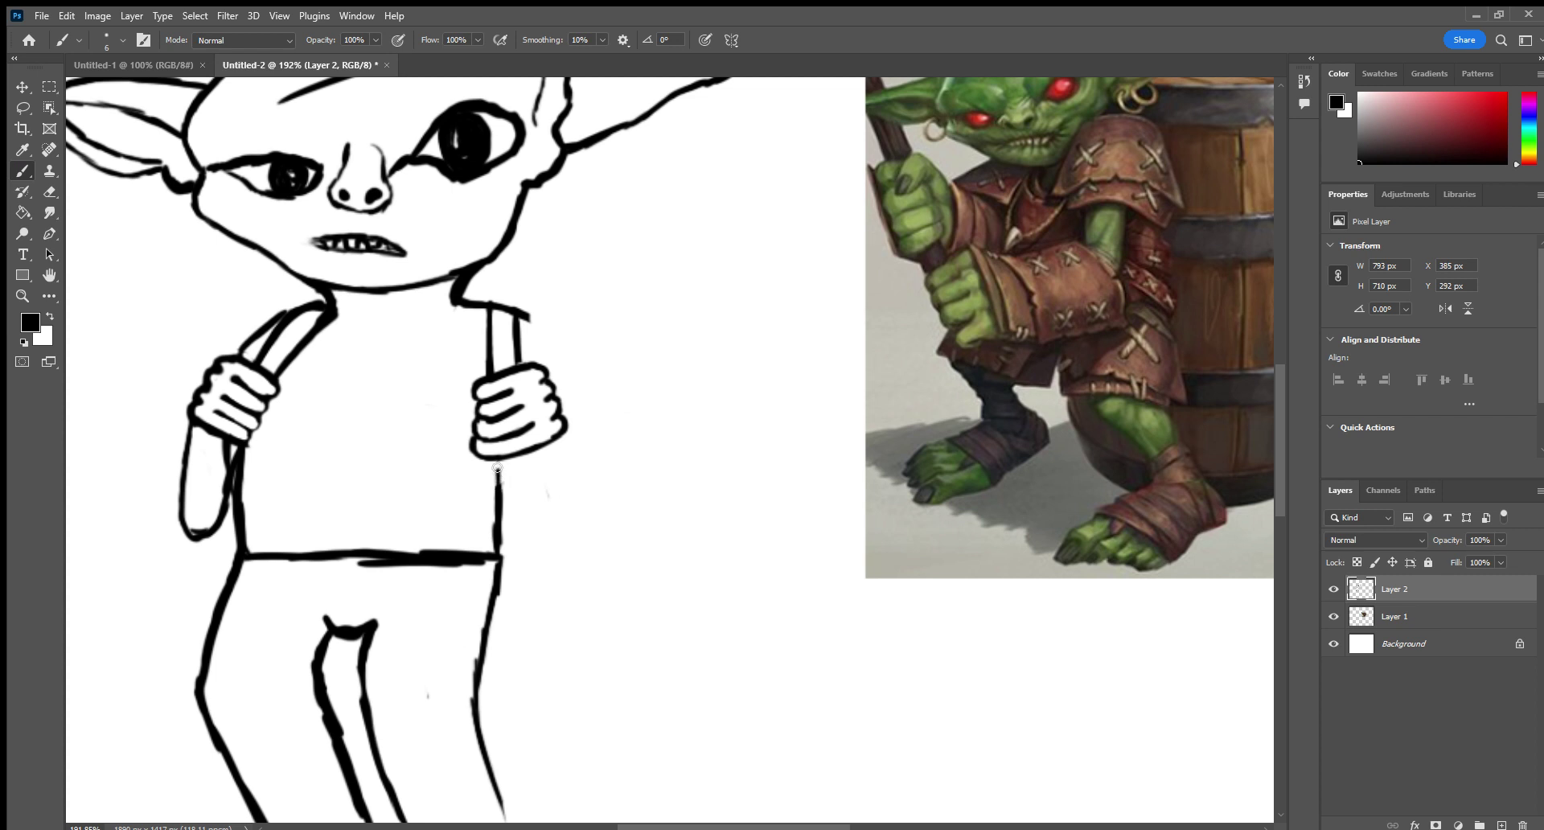
{"action": "left_click_drag", "start_coordinate": [496, 475], "coordinate": [495, 461]}
Draw the right arm curving from the shoulder down to a rounded elbow, with the forearm's inner line running back up to the fist.
{"action": "mouse_move", "coordinate": [528, 318]}
{"action": "left_mouse_down"}
{"action": "mouse_move", "coordinate": [586, 485]}
{"action": "mouse_move", "coordinate": [581, 507]}
{"action": "mouse_move", "coordinate": [550, 504]}
{"action": "left_mouse_up"}
{"action": "mouse_move", "coordinate": [506, 458]}
{"action": "left_mouse_down"}
{"action": "mouse_move", "coordinate": [533, 507]}
{"action": "mouse_move", "coordinate": [568, 513]}
{"action": "left_mouse_up"}
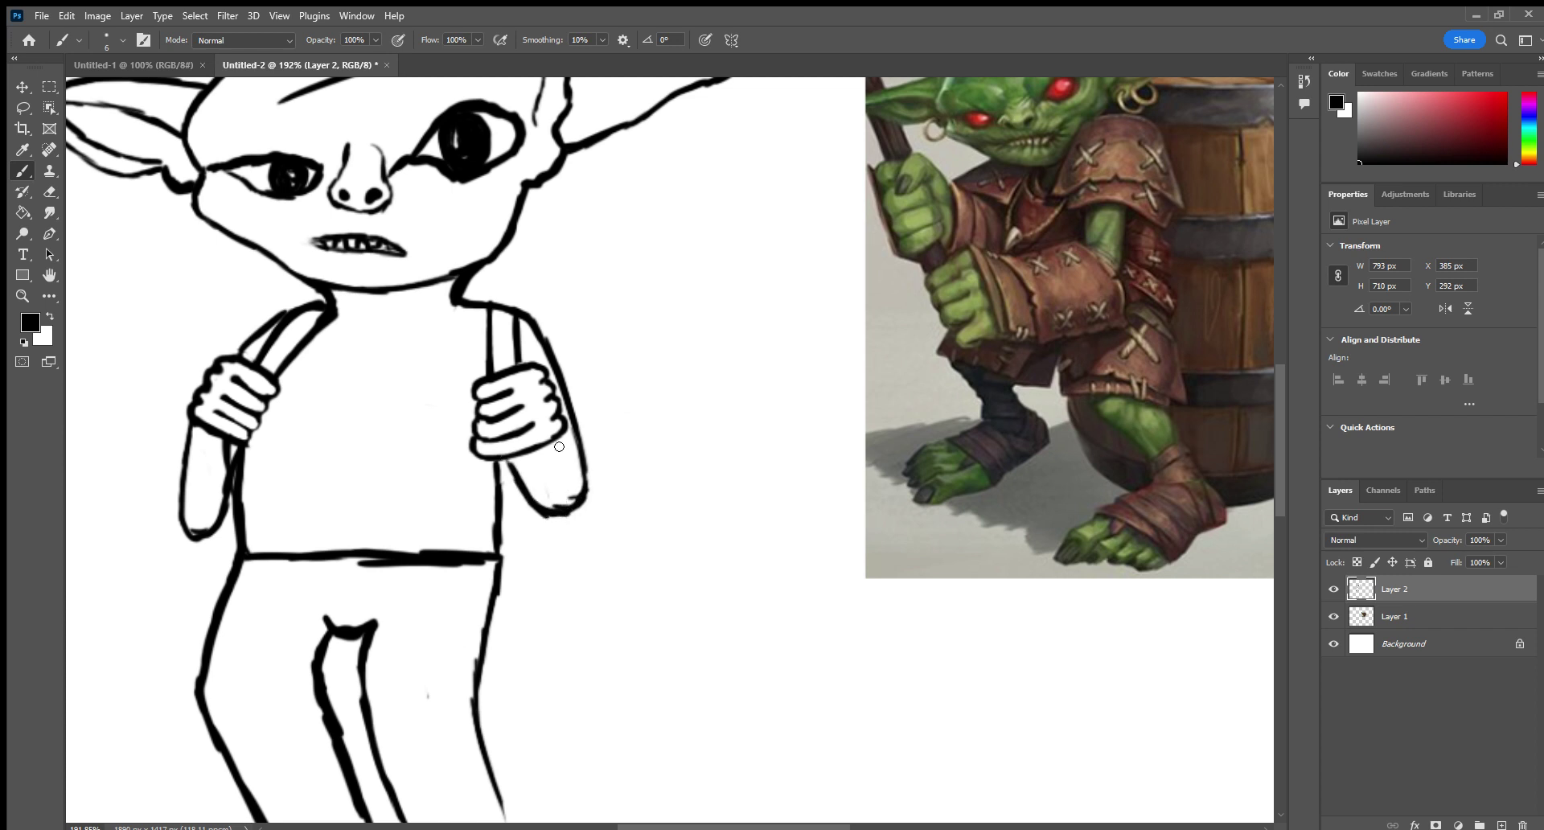
{"action": "left_click_drag", "start_coordinate": [559, 442], "coordinate": [567, 461]}
{"action": "left_click", "coordinate": [49, 191]}
{"action": "mouse_move", "coordinate": [567, 474]}
{"action": "left_mouse_down"}
{"action": "mouse_move", "coordinate": [561, 441]}
{"action": "mouse_move", "coordinate": [519, 482]}
{"action": "mouse_move", "coordinate": [508, 465]}
{"action": "mouse_move", "coordinate": [535, 502]}
{"action": "mouse_move", "coordinate": [519, 488]}
{"action": "left_mouse_up"}
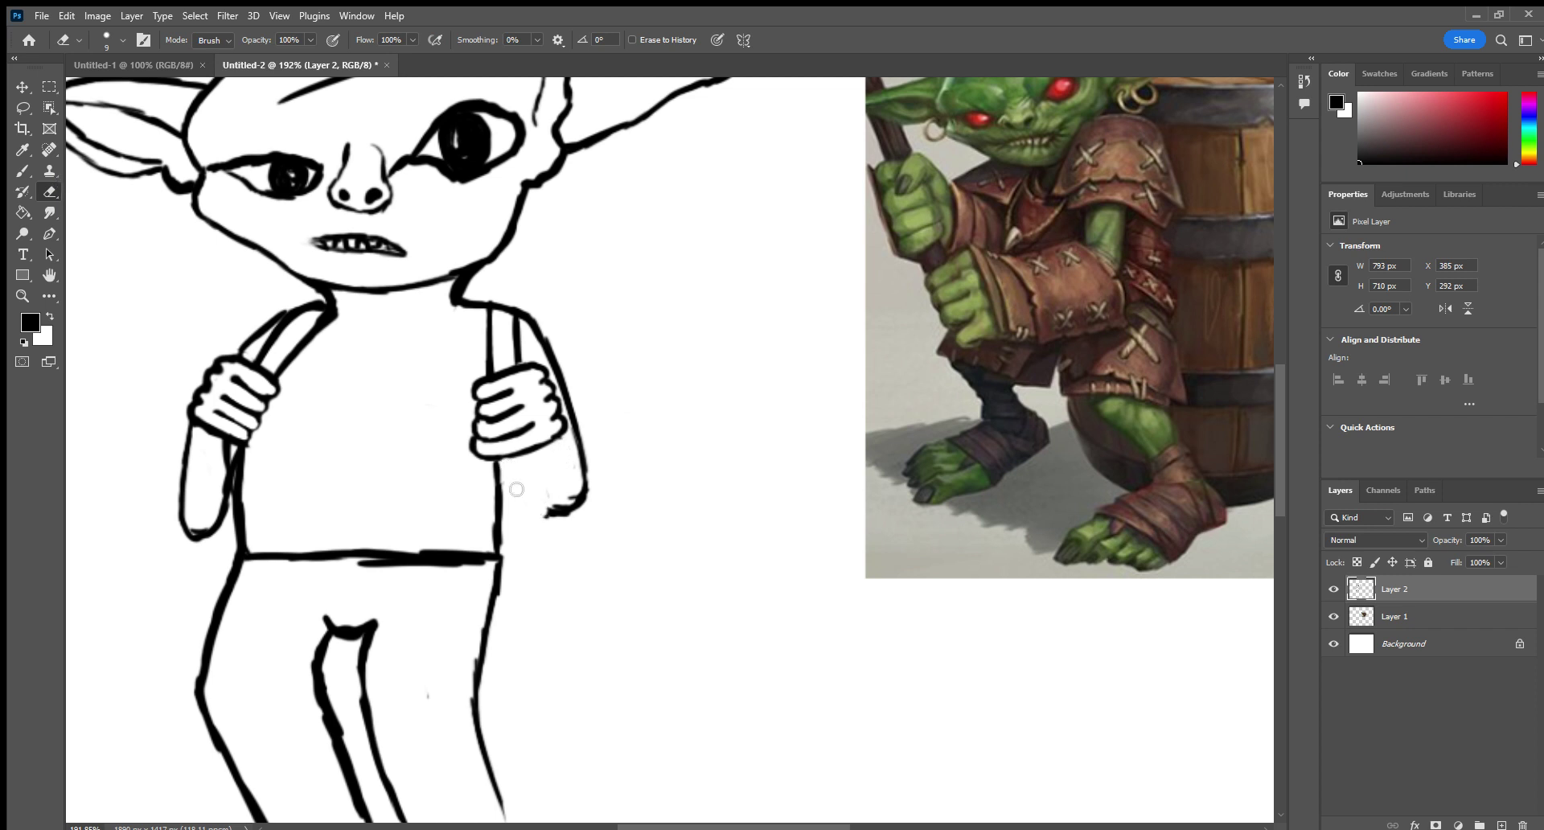
{"action": "key", "text": "b"}
{"action": "mouse_move", "coordinate": [567, 435]}
{"action": "left_mouse_down"}
{"action": "mouse_move", "coordinate": [560, 490]}
{"action": "mouse_move", "coordinate": [579, 452]}
{"action": "mouse_move", "coordinate": [571, 505]}
{"action": "mouse_move", "coordinate": [533, 500]}
{"action": "mouse_move", "coordinate": [511, 456]}
{"action": "left_mouse_up"}
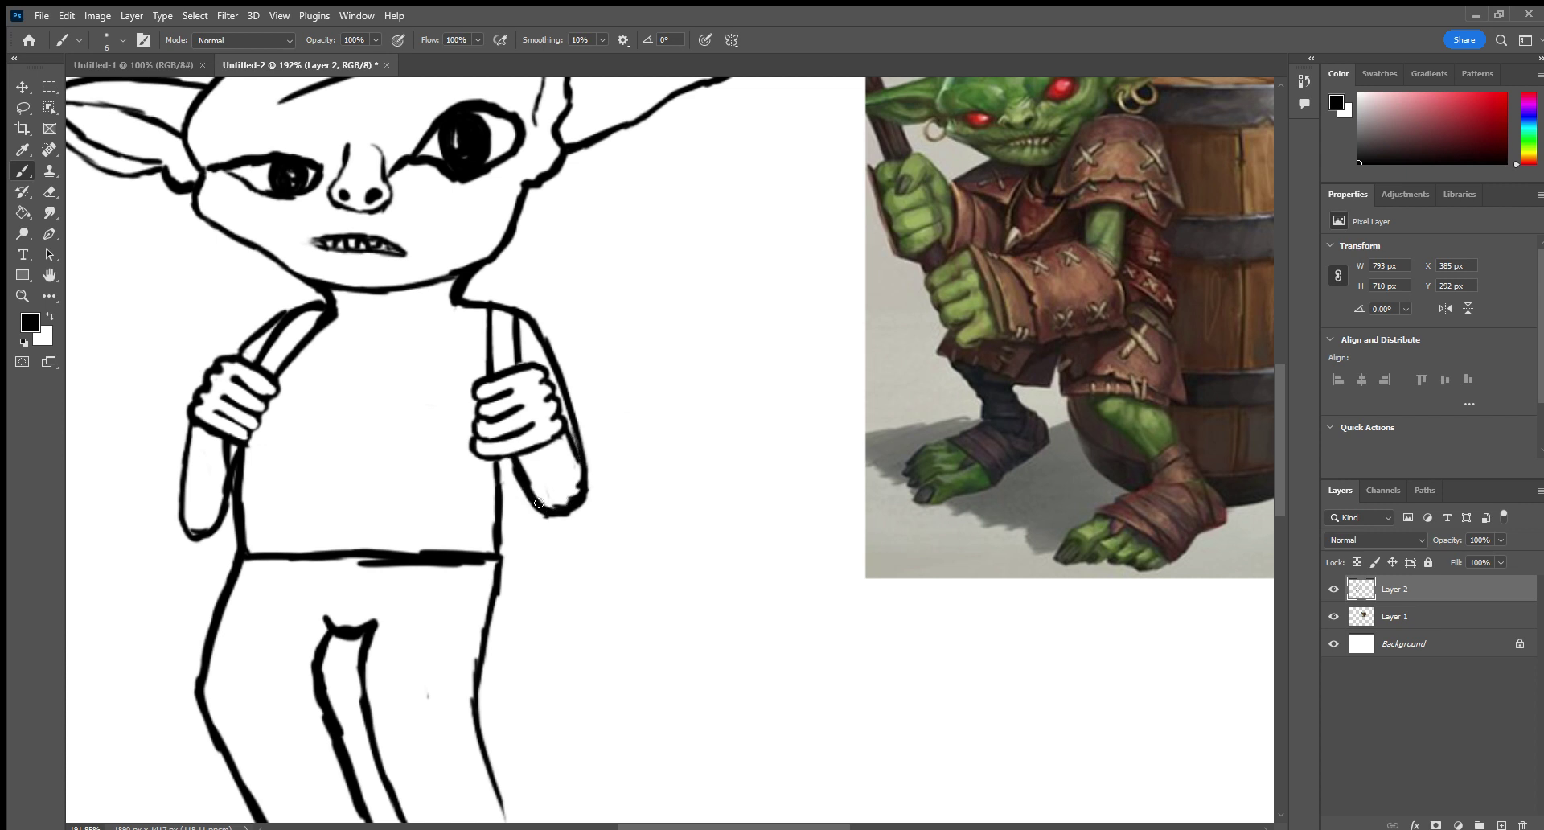
{"action": "left_click_drag", "start_coordinate": [539, 503], "coordinate": [584, 485]}
Erase the right fist and redraw it narrower, with four slanted fingers gripping the strap.
{"action": "key", "text": "e"}
{"action": "mouse_move", "coordinate": [557, 378]}
{"action": "left_mouse_down"}
{"action": "mouse_move", "coordinate": [558, 417]}
{"action": "mouse_move", "coordinate": [550, 379]}
{"action": "mouse_move", "coordinate": [530, 374]}
{"action": "mouse_move", "coordinate": [545, 457]}
{"action": "mouse_move", "coordinate": [533, 358]}
{"action": "mouse_move", "coordinate": [533, 453]}
{"action": "mouse_move", "coordinate": [505, 461]}
{"action": "mouse_move", "coordinate": [511, 418]}
{"action": "mouse_move", "coordinate": [469, 427]}
{"action": "mouse_move", "coordinate": [514, 411]}
{"action": "mouse_move", "coordinate": [465, 465]}
{"action": "mouse_move", "coordinate": [514, 444]}
{"action": "mouse_move", "coordinate": [498, 401]}
{"action": "left_mouse_up"}
{"action": "left_click", "coordinate": [23, 170]}
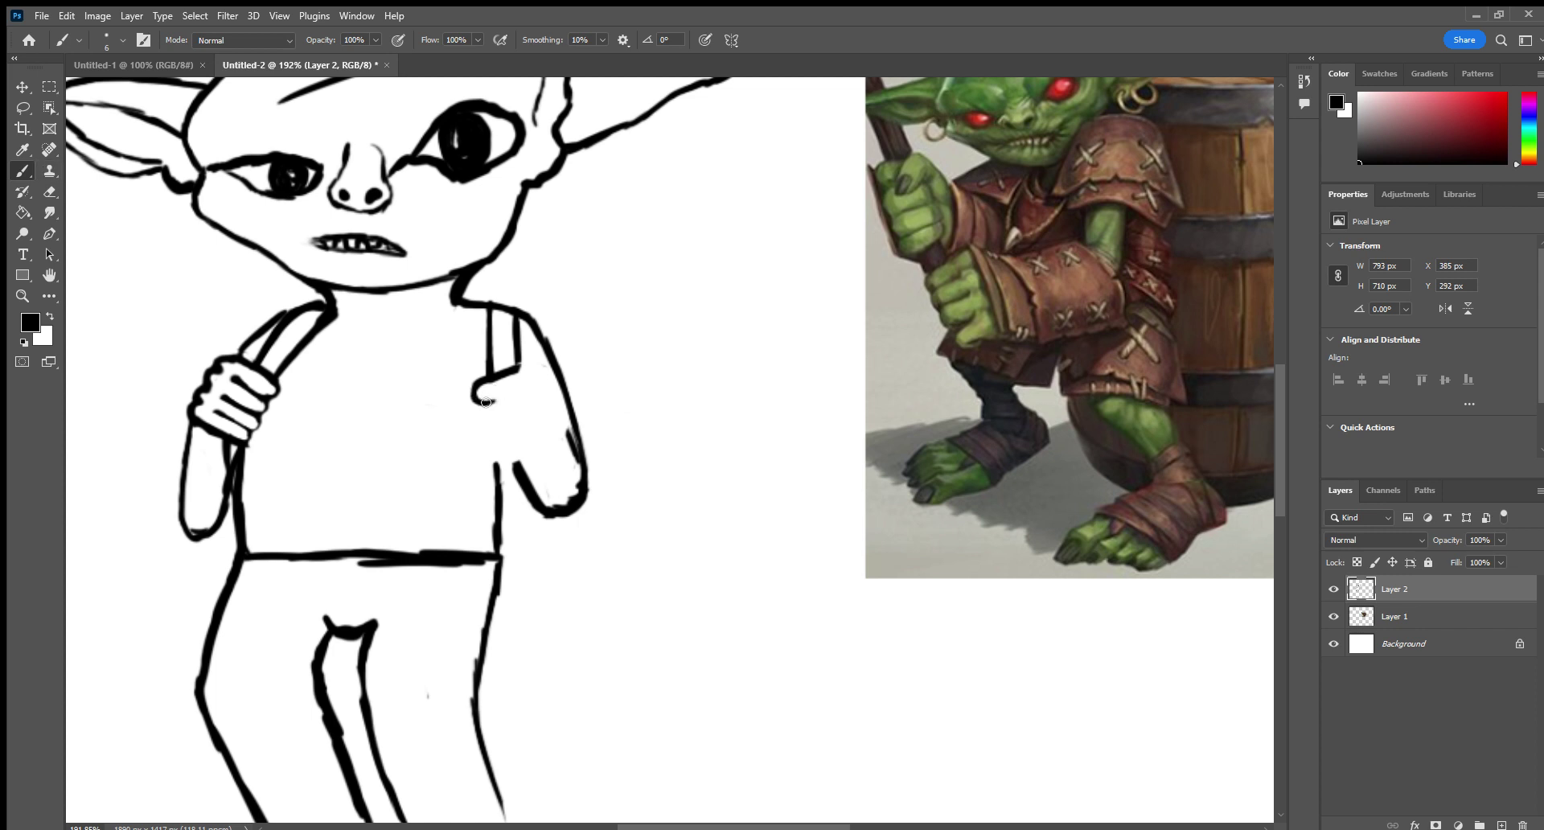
{"action": "mouse_move", "coordinate": [481, 401]}
{"action": "left_mouse_down"}
{"action": "mouse_move", "coordinate": [518, 386]}
{"action": "mouse_move", "coordinate": [477, 405]}
{"action": "mouse_move", "coordinate": [498, 419]}
{"action": "mouse_move", "coordinate": [486, 424]}
{"action": "mouse_move", "coordinate": [518, 406]}
{"action": "mouse_move", "coordinate": [484, 442]}
{"action": "mouse_move", "coordinate": [525, 421]}
{"action": "mouse_move", "coordinate": [485, 450]}
{"action": "mouse_move", "coordinate": [495, 462]}
{"action": "mouse_move", "coordinate": [506, 454]}
{"action": "mouse_move", "coordinate": [487, 449]}
{"action": "mouse_move", "coordinate": [531, 436]}
{"action": "left_mouse_up"}
{"action": "mouse_move", "coordinate": [512, 371]}
{"action": "left_mouse_down"}
{"action": "mouse_move", "coordinate": [545, 424]}
{"action": "mouse_move", "coordinate": [518, 463]}
{"action": "left_mouse_up"}
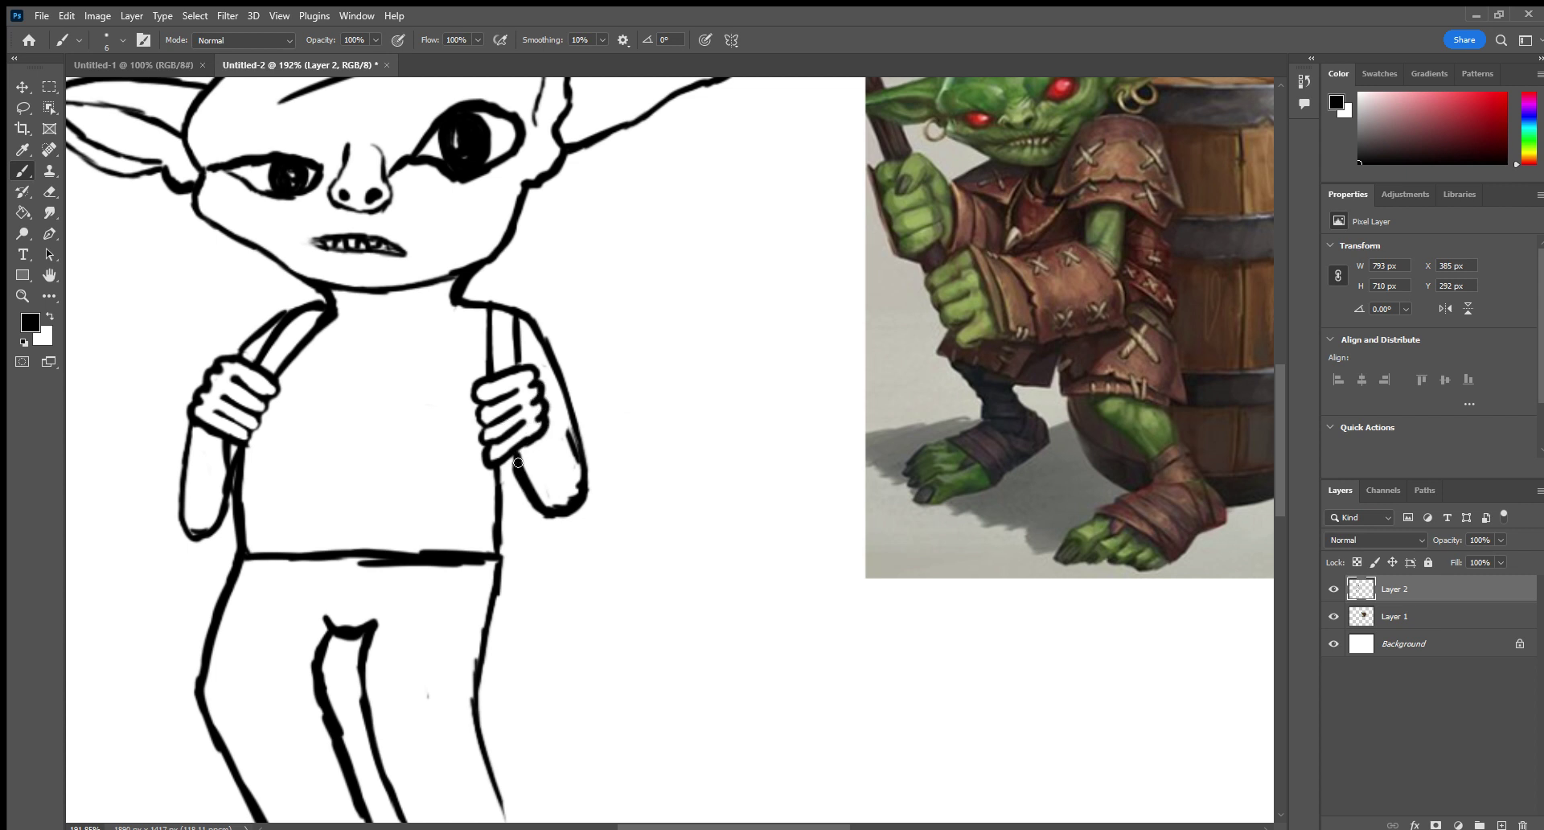
{"action": "mouse_move", "coordinate": [539, 389]}
{"action": "left_mouse_down"}
{"action": "mouse_move", "coordinate": [576, 464]}
{"action": "mouse_move", "coordinate": [558, 423]}
{"action": "left_mouse_up"}
Handwrite the note "disgusting arm" beside the goblin, with an arrow pointing at the right arm.
{"action": "left_click", "coordinate": [23, 295]}
{"action": "left_click_drag", "start_coordinate": [283, 313], "coordinate": [222, 291]}
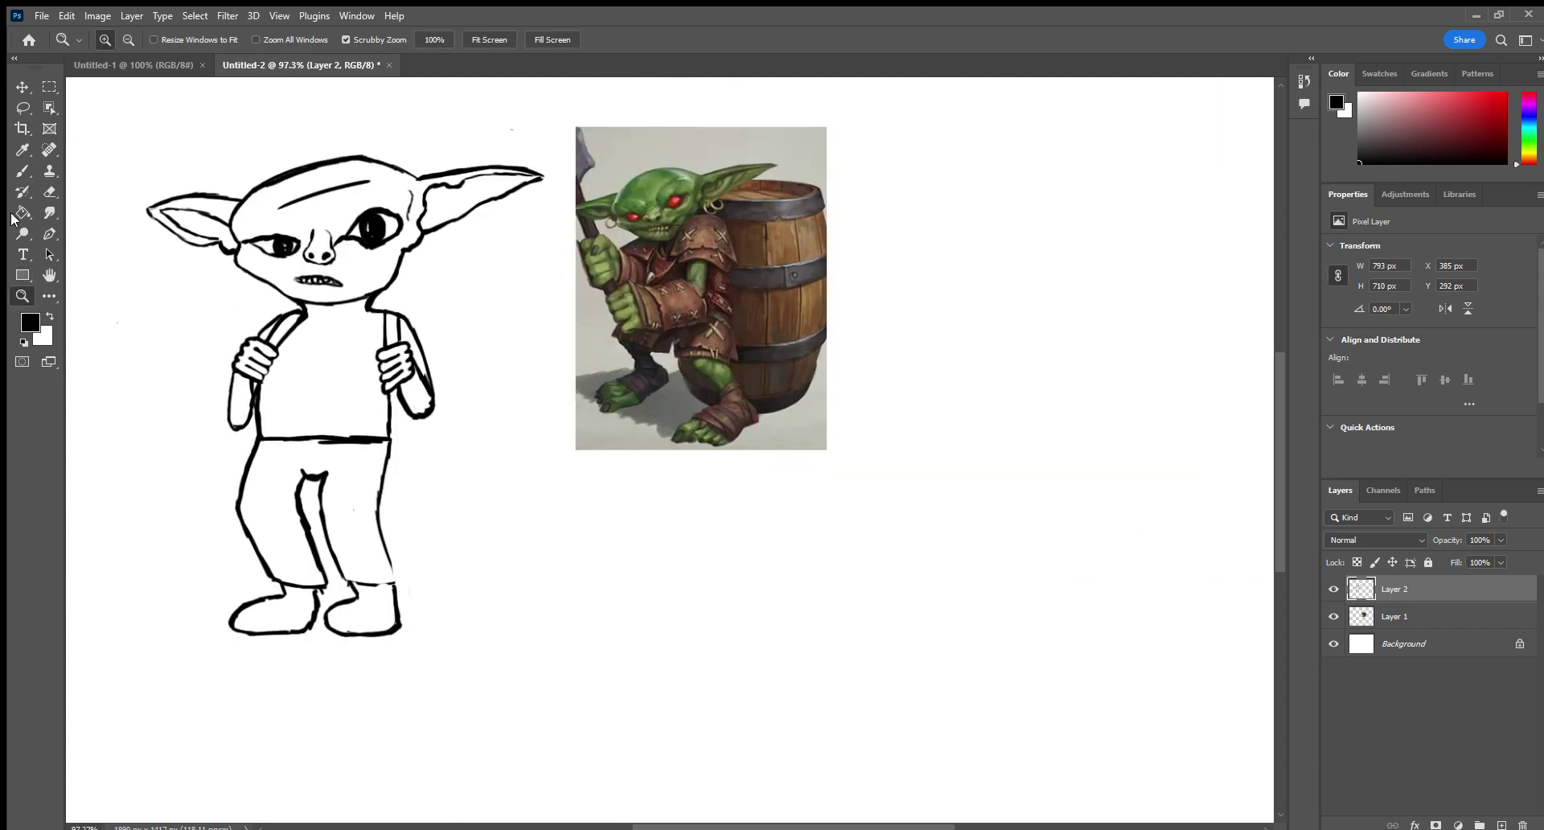
{"action": "left_click", "coordinate": [23, 167]}
{"action": "mouse_move", "coordinate": [441, 362]}
{"action": "left_mouse_down"}
{"action": "mouse_move", "coordinate": [464, 345]}
{"action": "mouse_move", "coordinate": [442, 359]}
{"action": "left_mouse_up"}
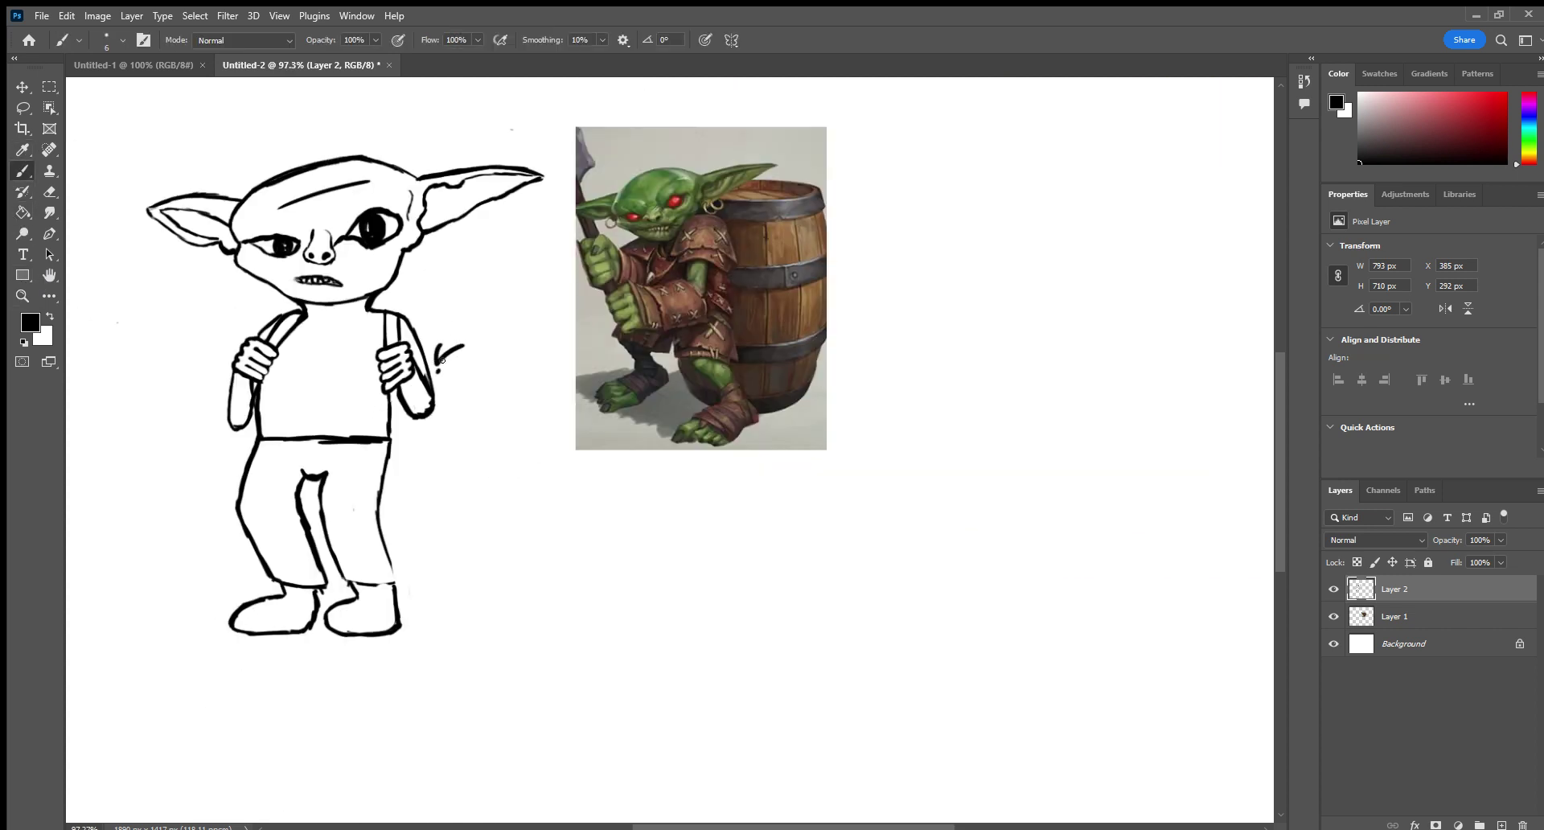
{"action": "mouse_move", "coordinate": [484, 308]}
{"action": "left_mouse_down"}
{"action": "mouse_move", "coordinate": [486, 347]}
{"action": "mouse_move", "coordinate": [513, 344]}
{"action": "left_mouse_up"}
{"action": "left_click", "coordinate": [500, 329]}
{"action": "mouse_move", "coordinate": [554, 315]}
{"action": "left_mouse_down"}
{"action": "mouse_move", "coordinate": [535, 364]}
{"action": "mouse_move", "coordinate": [612, 316]}
{"action": "mouse_move", "coordinate": [621, 285]}
{"action": "mouse_move", "coordinate": [632, 324]}
{"action": "left_mouse_up"}
{"action": "mouse_move", "coordinate": [626, 307]}
{"action": "left_mouse_down"}
{"action": "mouse_move", "coordinate": [653, 303]}
{"action": "mouse_move", "coordinate": [658, 319]}
{"action": "left_mouse_up"}
{"action": "mouse_move", "coordinate": [666, 317]}
{"action": "left_mouse_down"}
{"action": "mouse_move", "coordinate": [713, 298]}
{"action": "mouse_move", "coordinate": [686, 337]}
{"action": "left_mouse_up"}
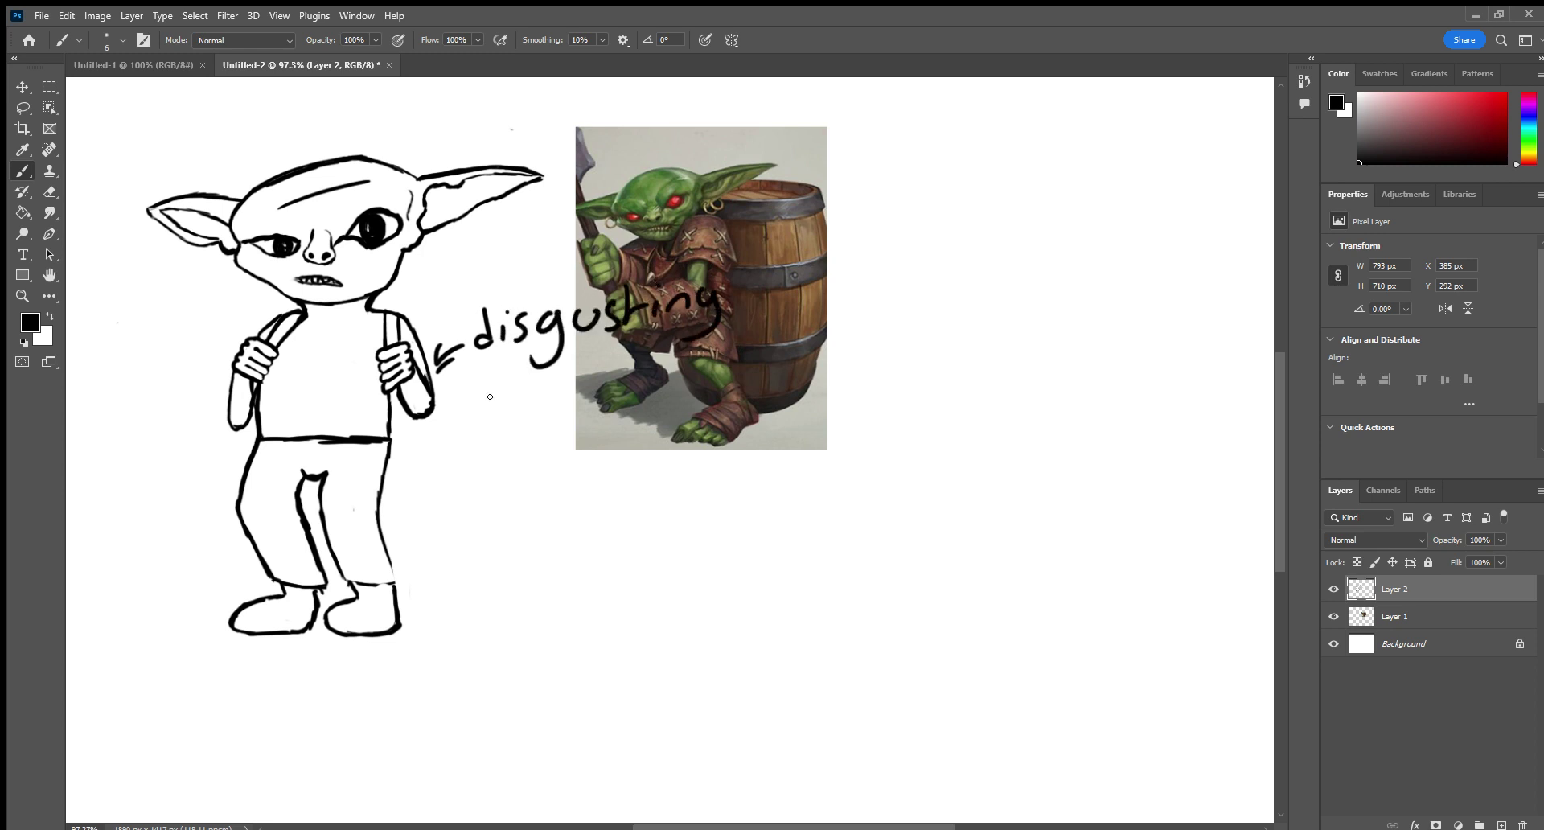
{"action": "mouse_move", "coordinate": [503, 388]}
{"action": "left_mouse_down"}
{"action": "mouse_move", "coordinate": [520, 407]}
{"action": "mouse_move", "coordinate": [544, 380]}
{"action": "mouse_move", "coordinate": [579, 399]}
{"action": "left_mouse_up"}
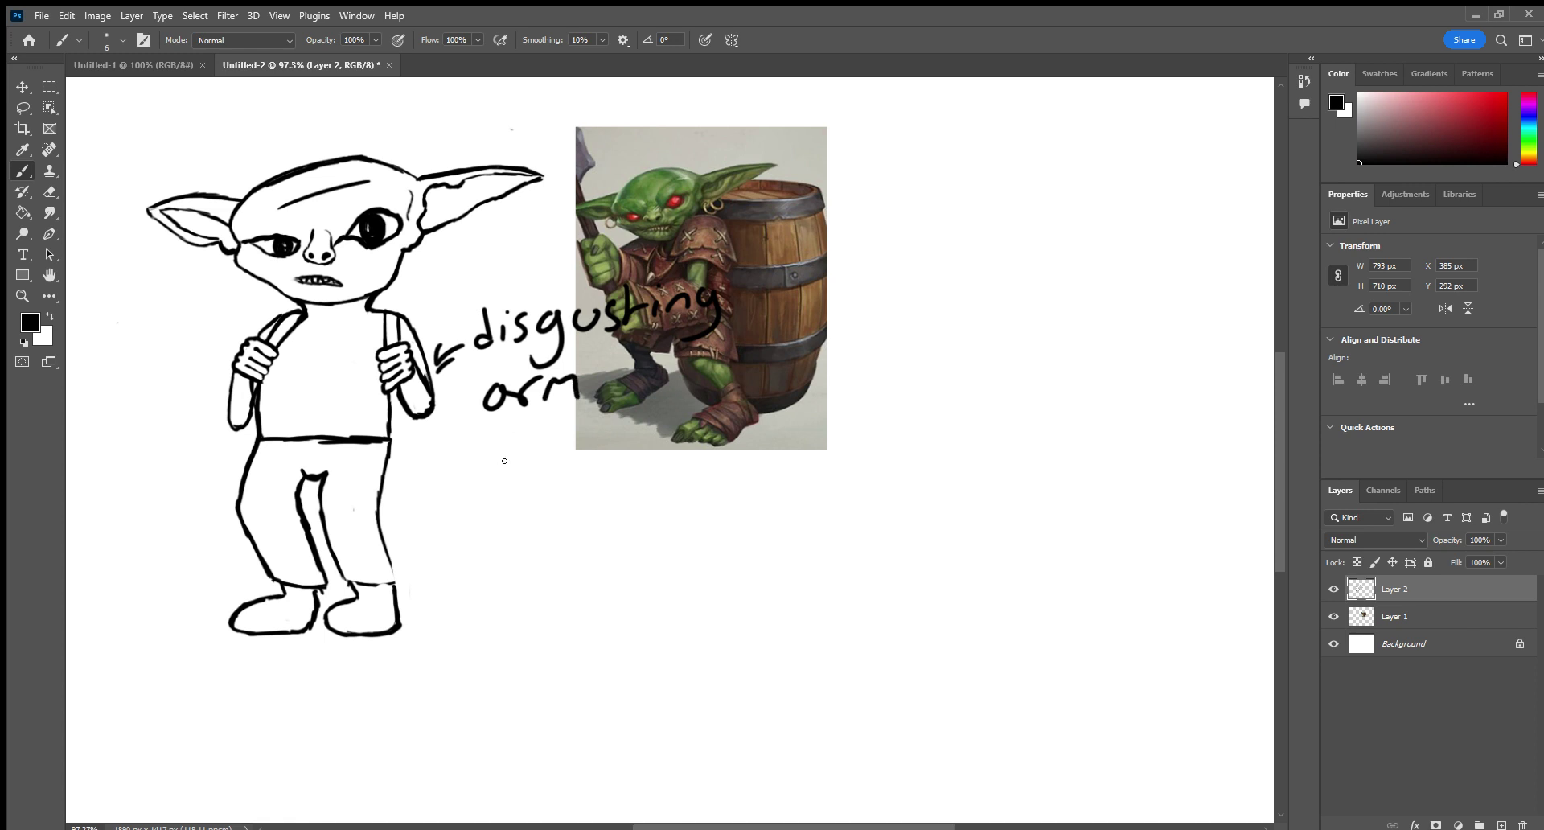
Doodle a small figure with two round eyes, wavy lines and scribbled marks beneath the handwritten note.
{"action": "mouse_move", "coordinate": [495, 472]}
{"action": "left_mouse_down"}
{"action": "mouse_move", "coordinate": [550, 476]}
{"action": "mouse_move", "coordinate": [532, 493]}
{"action": "mouse_move", "coordinate": [485, 482]}
{"action": "mouse_move", "coordinate": [519, 557]}
{"action": "left_mouse_up"}
{"action": "mouse_move", "coordinate": [548, 486]}
{"action": "left_mouse_down"}
{"action": "mouse_move", "coordinate": [545, 541]}
{"action": "mouse_move", "coordinate": [494, 541]}
{"action": "mouse_move", "coordinate": [493, 581]}
{"action": "left_mouse_up"}
{"action": "left_click_drag", "start_coordinate": [573, 523], "coordinate": [585, 553]}
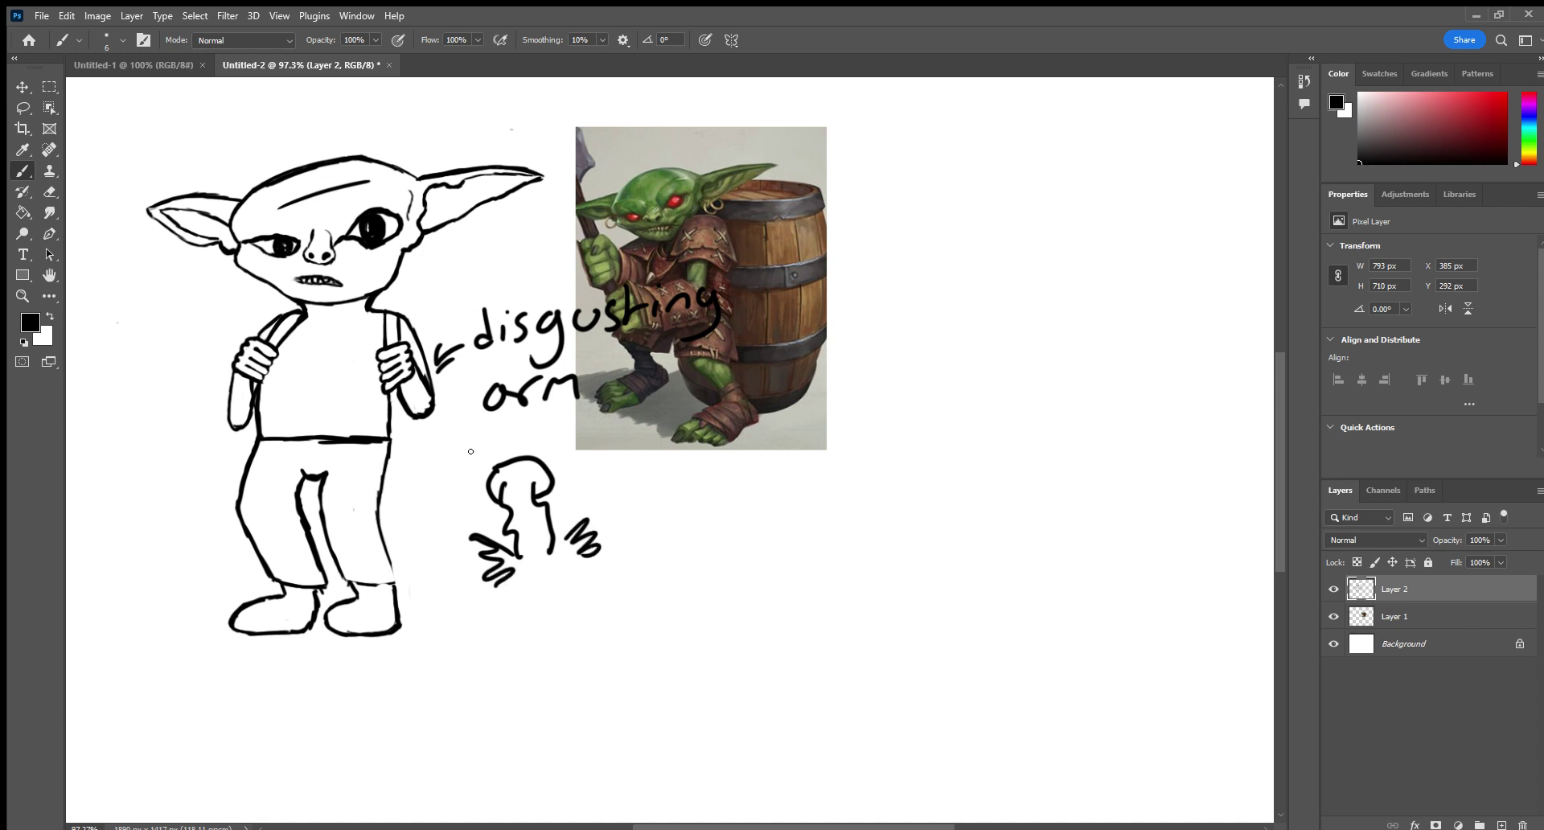
{"action": "left_click_drag", "start_coordinate": [470, 451], "coordinate": [536, 427]}
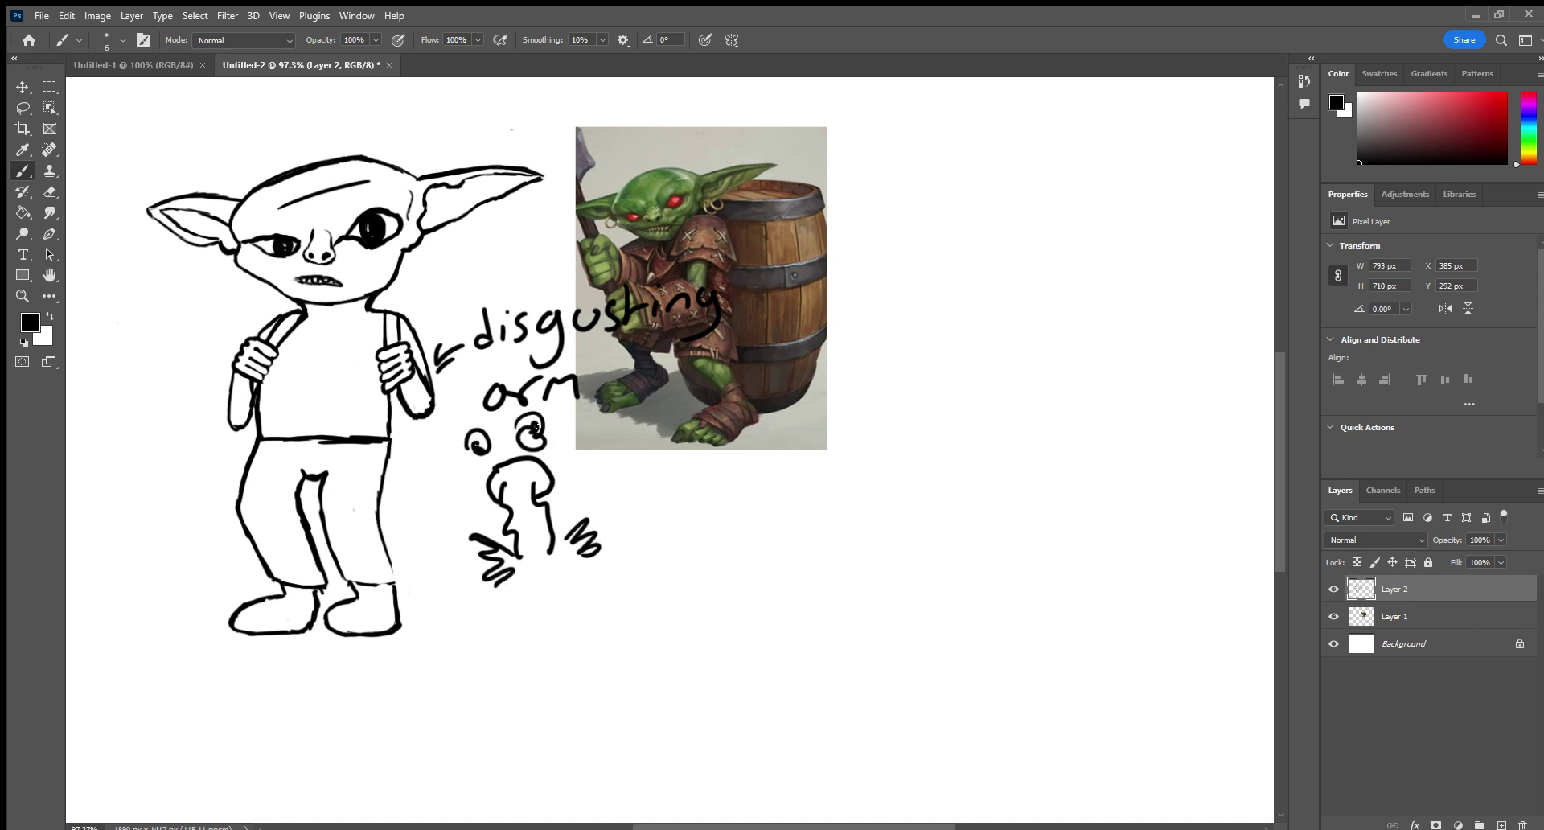
Erase the handwritten note, arrow and doodle beside the goblin, undoing the eraser strokes that cut into the arm.
{"action": "left_click", "coordinate": [49, 191]}
{"action": "mouse_move", "coordinate": [473, 557]}
{"action": "left_mouse_down"}
{"action": "mouse_move", "coordinate": [480, 535]}
{"action": "mouse_move", "coordinate": [505, 577]}
{"action": "mouse_move", "coordinate": [489, 492]}
{"action": "mouse_move", "coordinate": [514, 574]}
{"action": "mouse_move", "coordinate": [493, 386]}
{"action": "mouse_move", "coordinate": [505, 464]}
{"action": "mouse_move", "coordinate": [610, 561]}
{"action": "mouse_move", "coordinate": [517, 493]}
{"action": "left_mouse_up"}
{"action": "mouse_move", "coordinate": [511, 621]}
{"action": "left_mouse_down"}
{"action": "mouse_move", "coordinate": [493, 462]}
{"action": "mouse_move", "coordinate": [551, 330]}
{"action": "mouse_move", "coordinate": [481, 354]}
{"action": "left_mouse_up"}
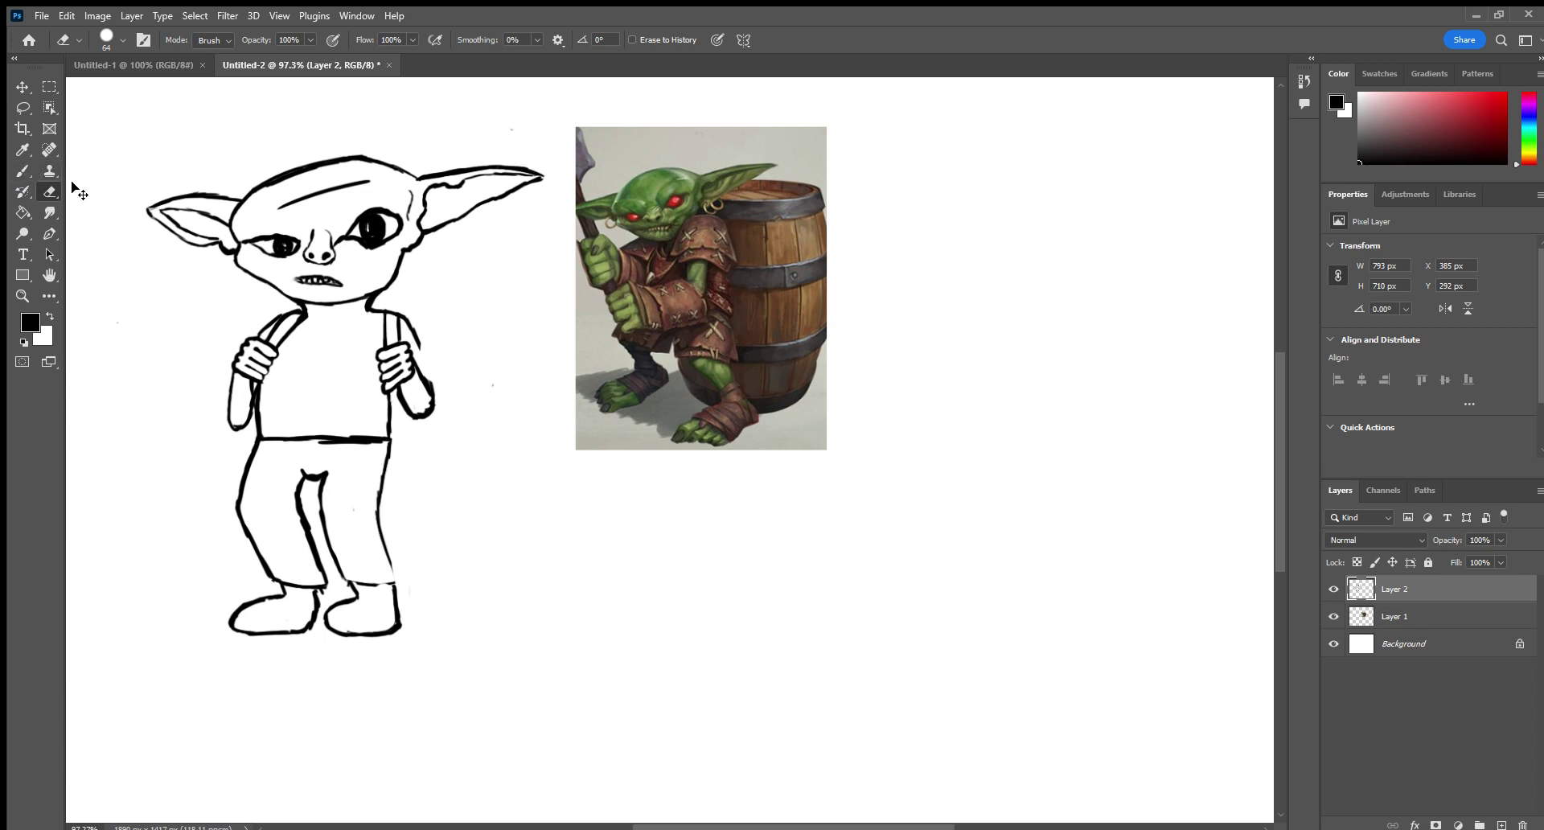
{"action": "key", "text": "ctrl+z"}
{"action": "key", "text": "ctrl+z"}
{"action": "mouse_move", "coordinate": [519, 478]}
{"action": "left_mouse_down"}
{"action": "mouse_move", "coordinate": [482, 372]}
{"action": "mouse_move", "coordinate": [475, 400]}
{"action": "mouse_move", "coordinate": [491, 349]}
{"action": "mouse_move", "coordinate": [707, 322]}
{"action": "mouse_move", "coordinate": [562, 421]}
{"action": "mouse_move", "coordinate": [662, 514]}
{"action": "left_mouse_up"}
Extend the strap line below the right fist and trim its overshooting end with a much smaller eraser.
{"action": "left_click", "coordinate": [24, 171]}
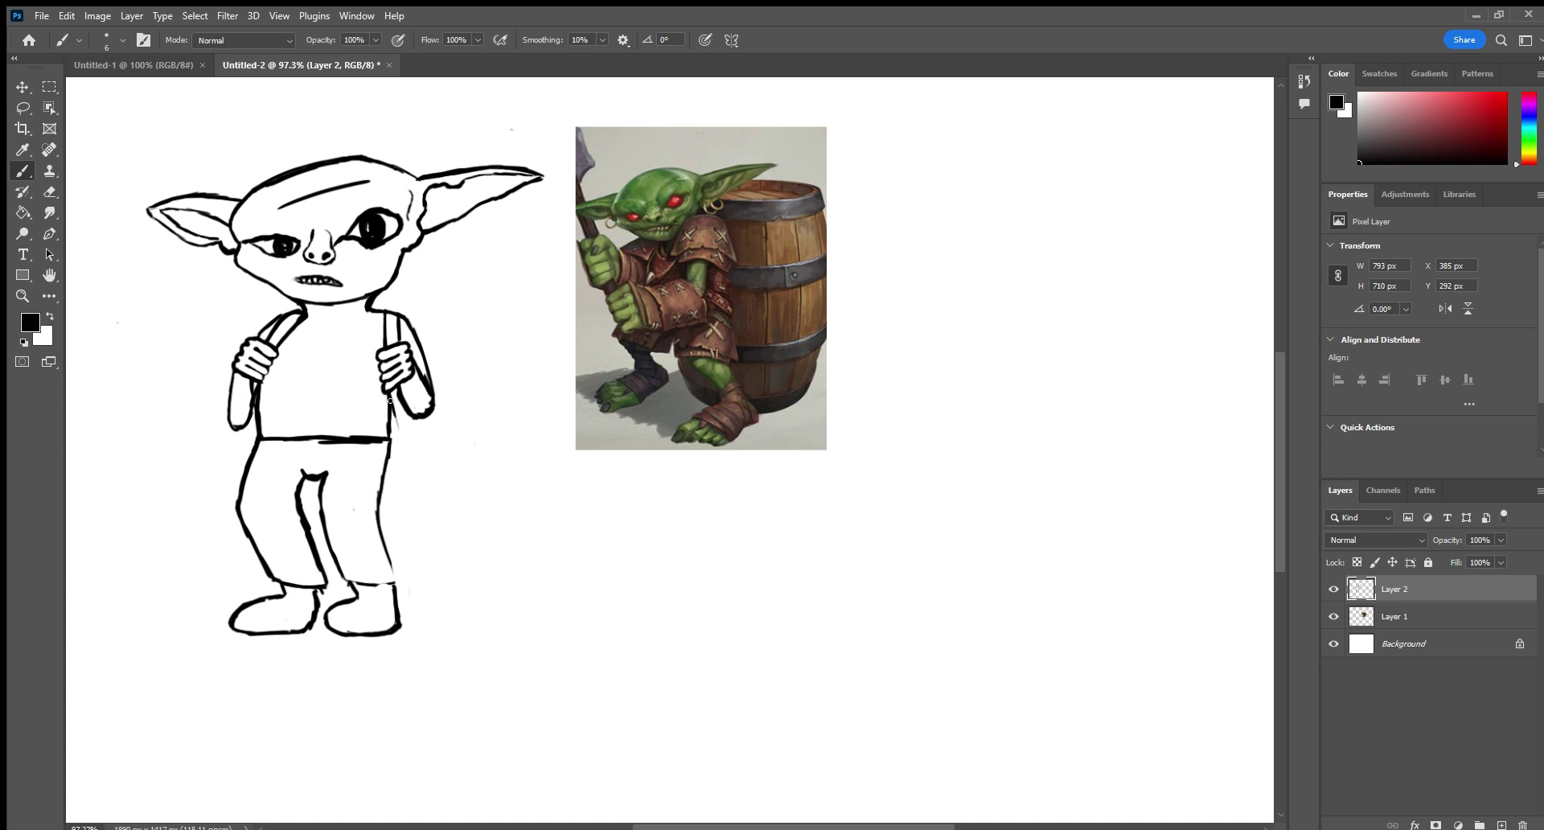
{"action": "mouse_move", "coordinate": [390, 400]}
{"action": "left_mouse_down"}
{"action": "mouse_move", "coordinate": [402, 435]}
{"action": "mouse_move", "coordinate": [393, 385]}
{"action": "left_mouse_up"}
{"action": "key", "text": "e"}
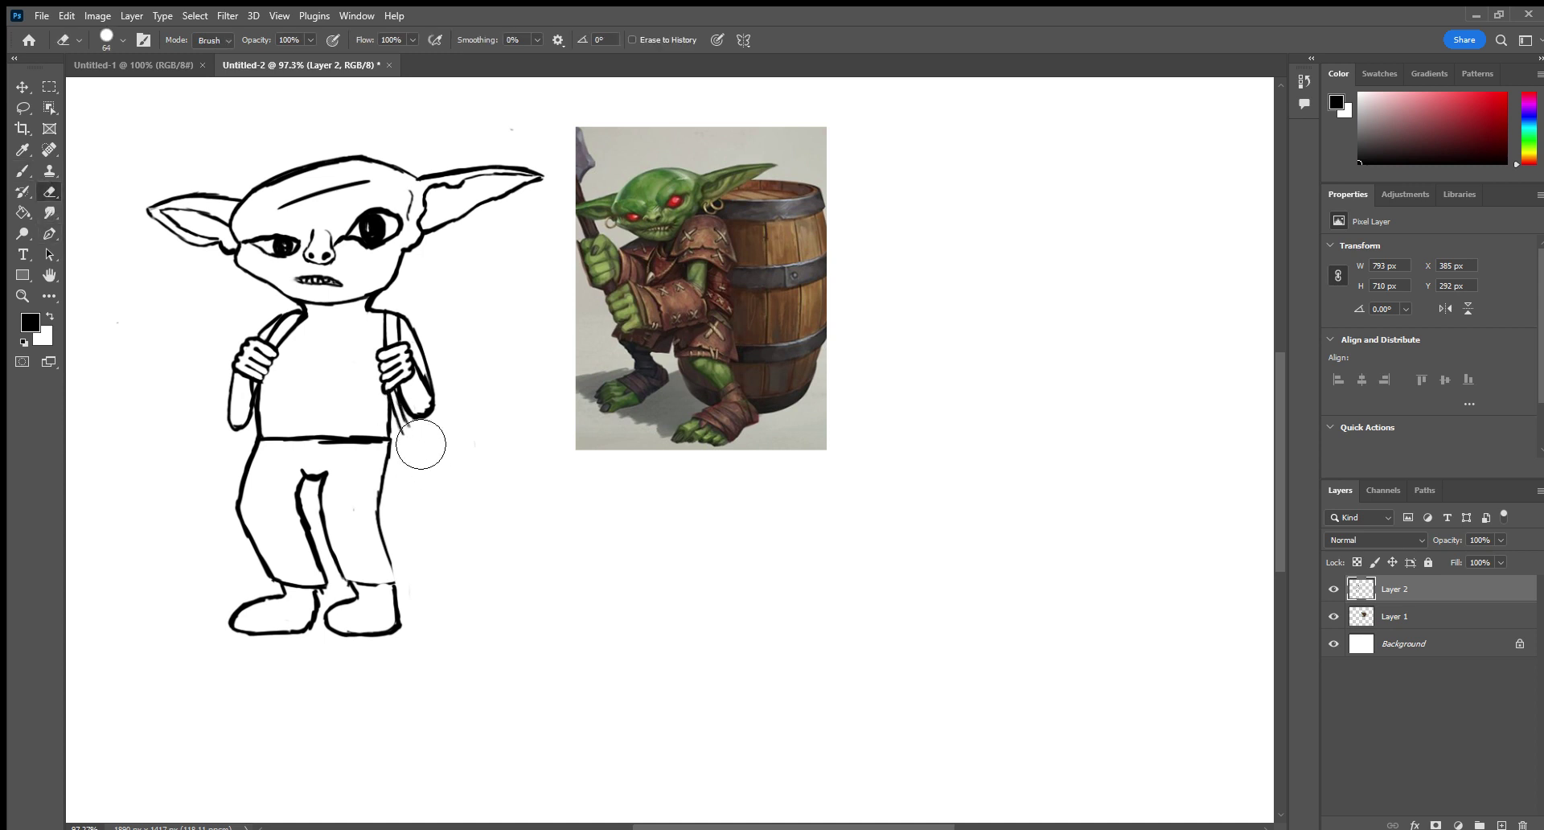
{"action": "key", "text": "bracketleft"}
{"action": "key", "text": "bracketleft"}
{"action": "key", "text": "bracketleft"}
{"action": "key", "text": "bracketleft"}
{"action": "key", "text": "bracketleft"}
{"action": "key", "text": "bracketleft"}
{"action": "left_click_drag", "start_coordinate": [408, 424], "coordinate": [401, 414]}
Outline a large rounded backpack behind the goblin's shoulders and torso, with short strokes above the right shoulder, and even out its bottom line.
{"action": "key", "text": "b"}
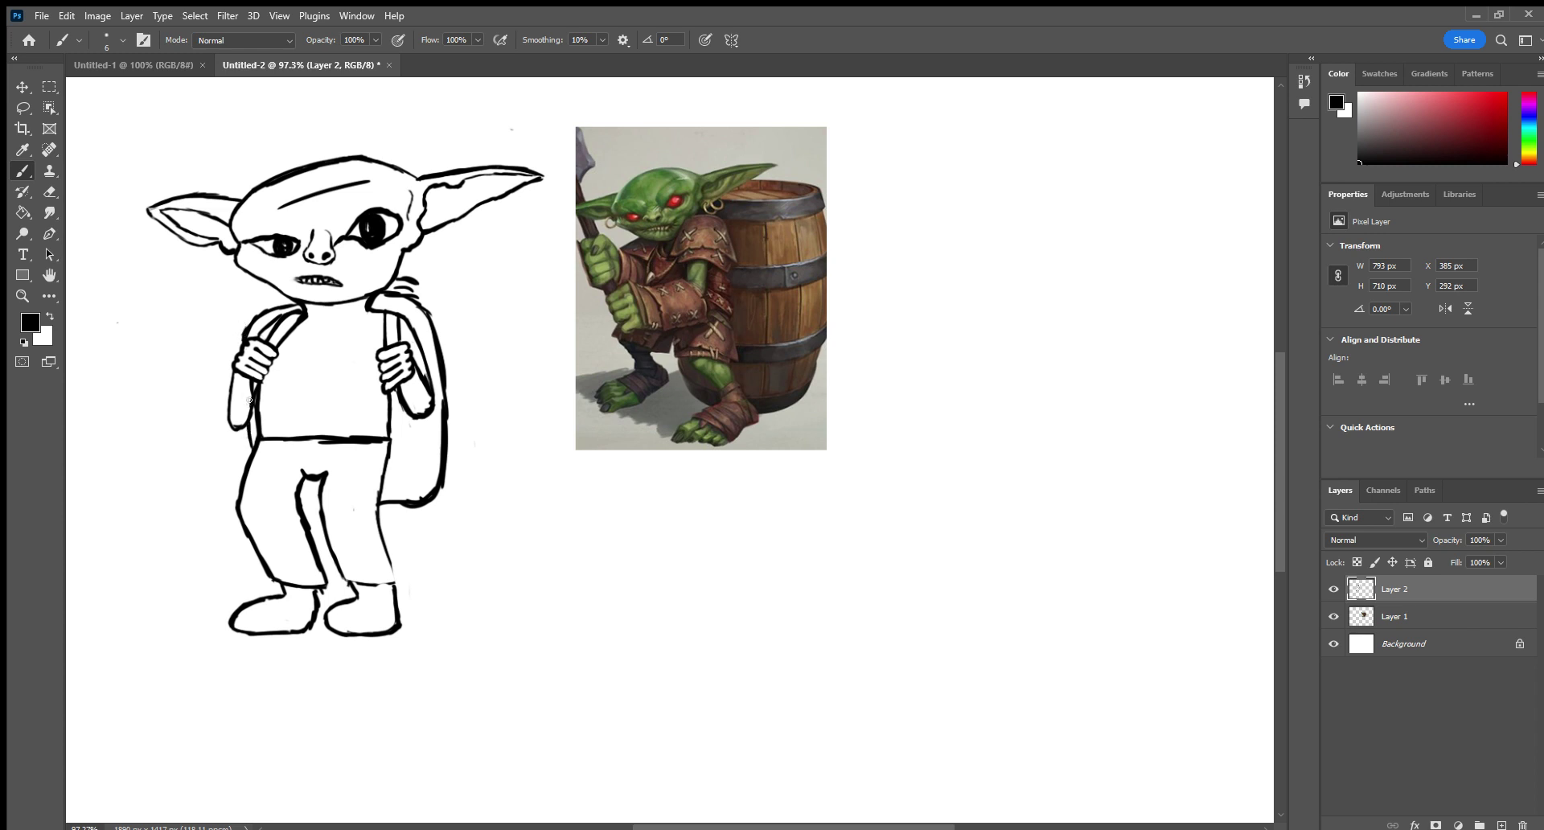
{"action": "left_click", "coordinate": [50, 193]}
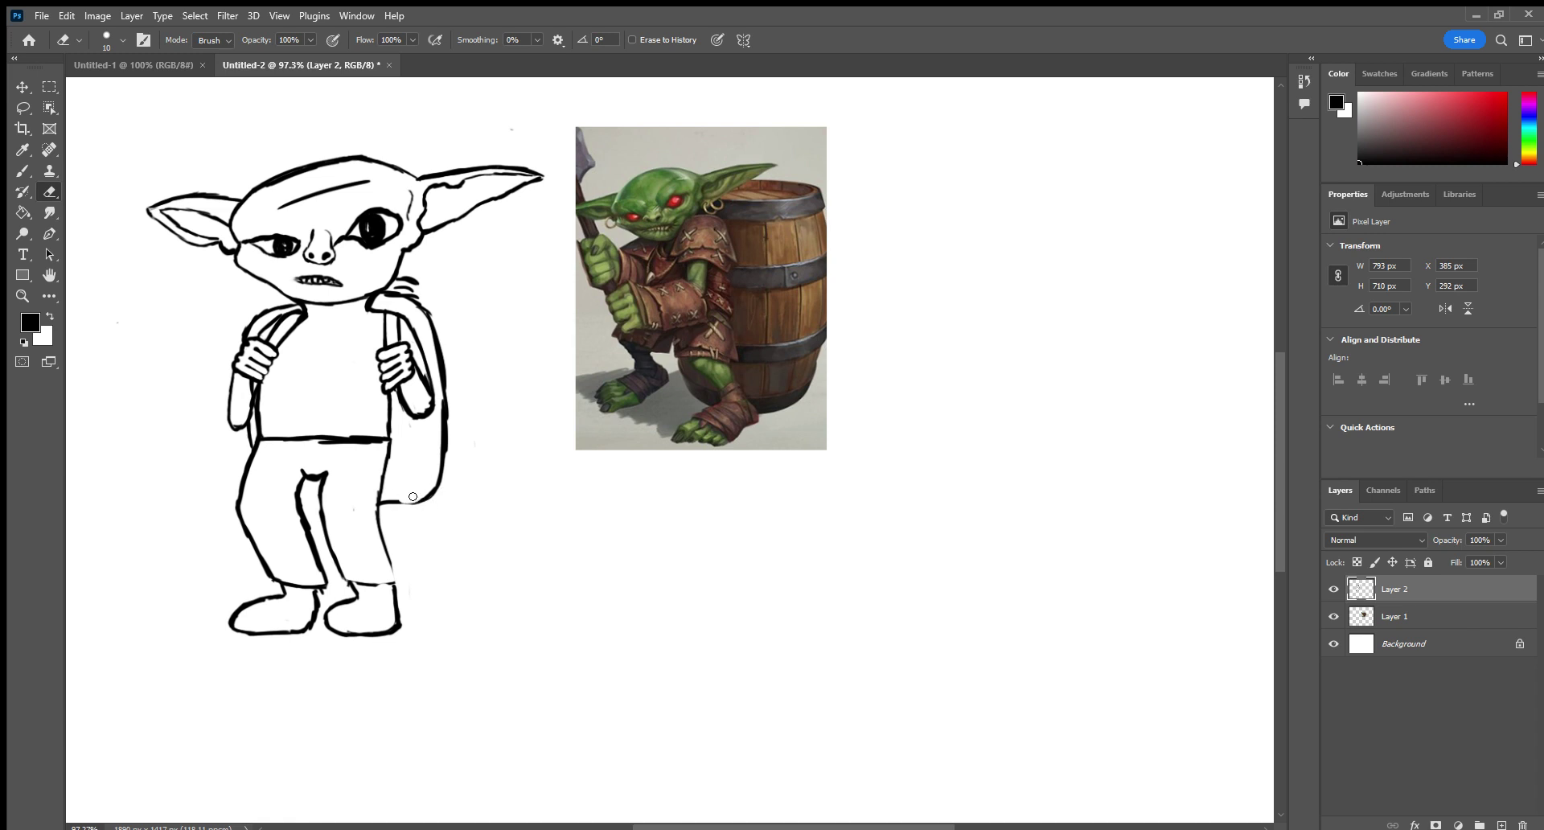
{"action": "left_click", "coordinate": [23, 296]}
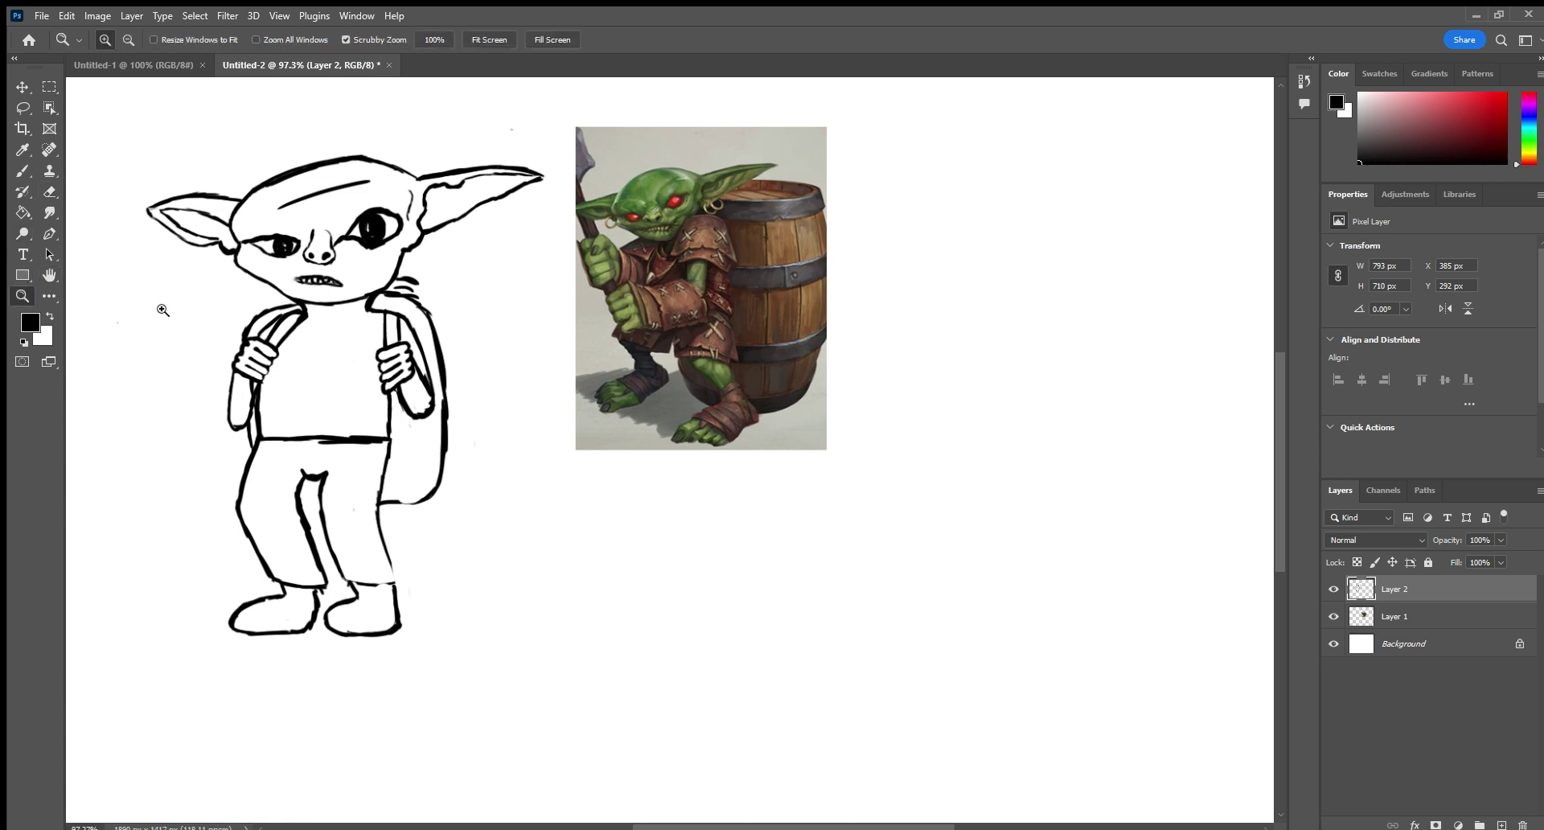
{"action": "left_click_drag", "start_coordinate": [162, 310], "coordinate": [241, 310]}
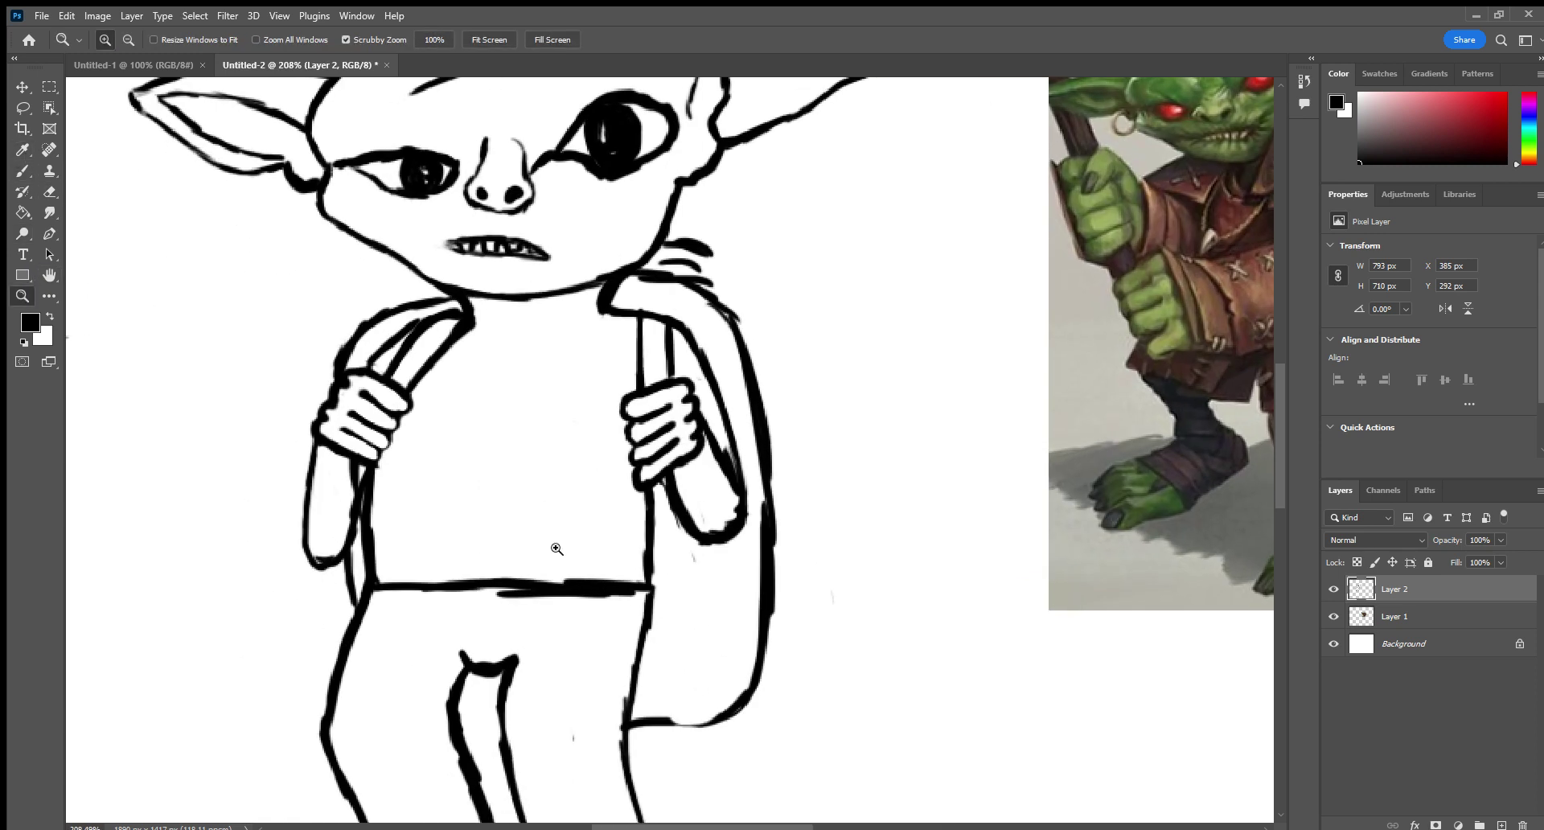
{"action": "key", "text": "b"}
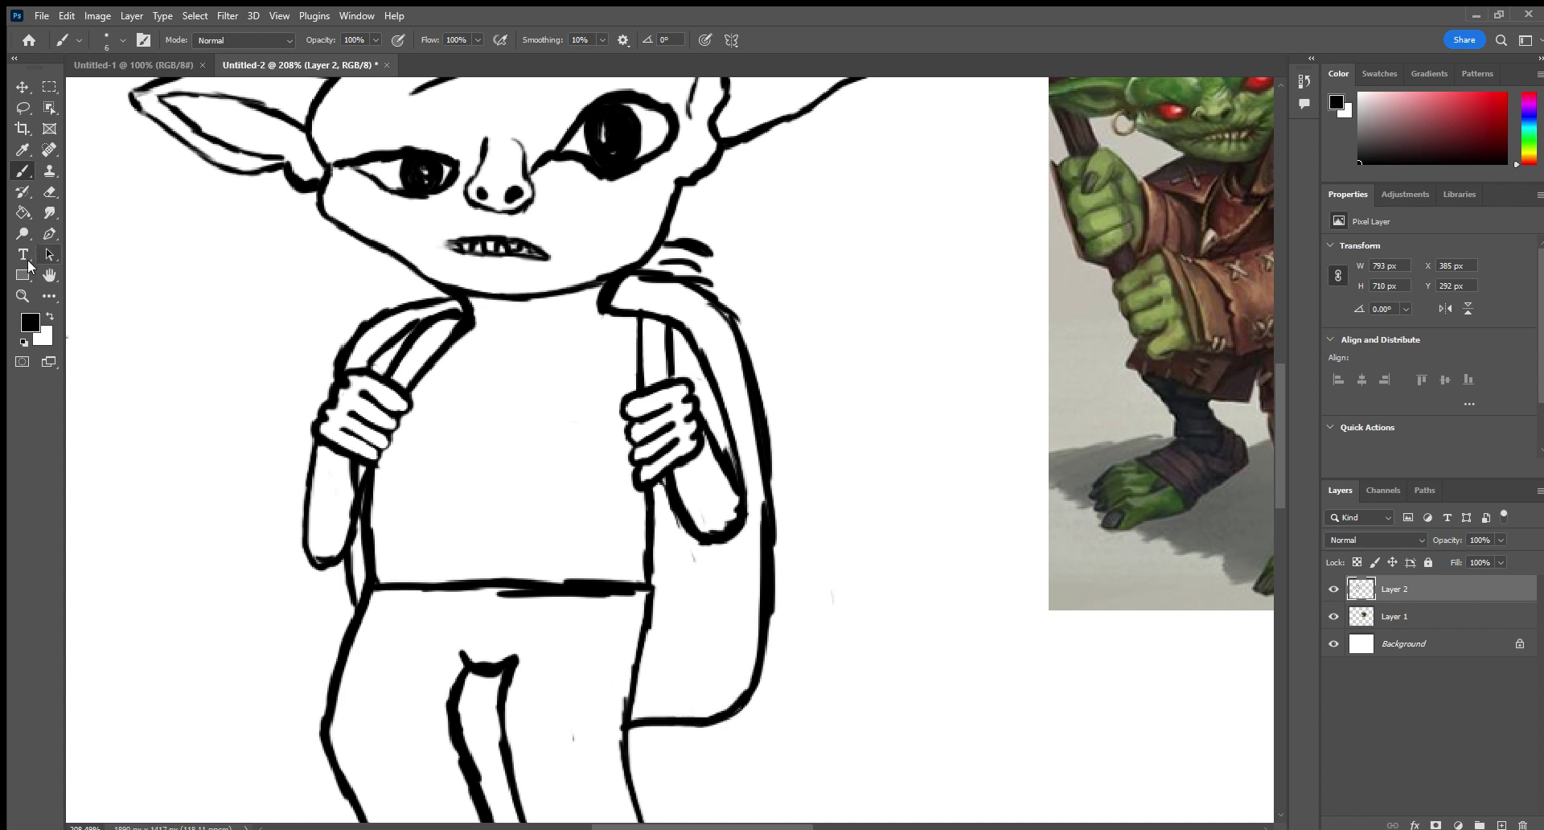
Thin and smooth the backpack's outline along its lower-right curve and outer side, filling the light spots in the curve.
{"action": "left_click", "coordinate": [22, 295]}
{"action": "left_click_drag", "start_coordinate": [515, 426], "coordinate": [636, 426]}
{"action": "key", "text": "h"}
{"action": "left_click_drag", "start_coordinate": [475, 591], "coordinate": [189, 245]}
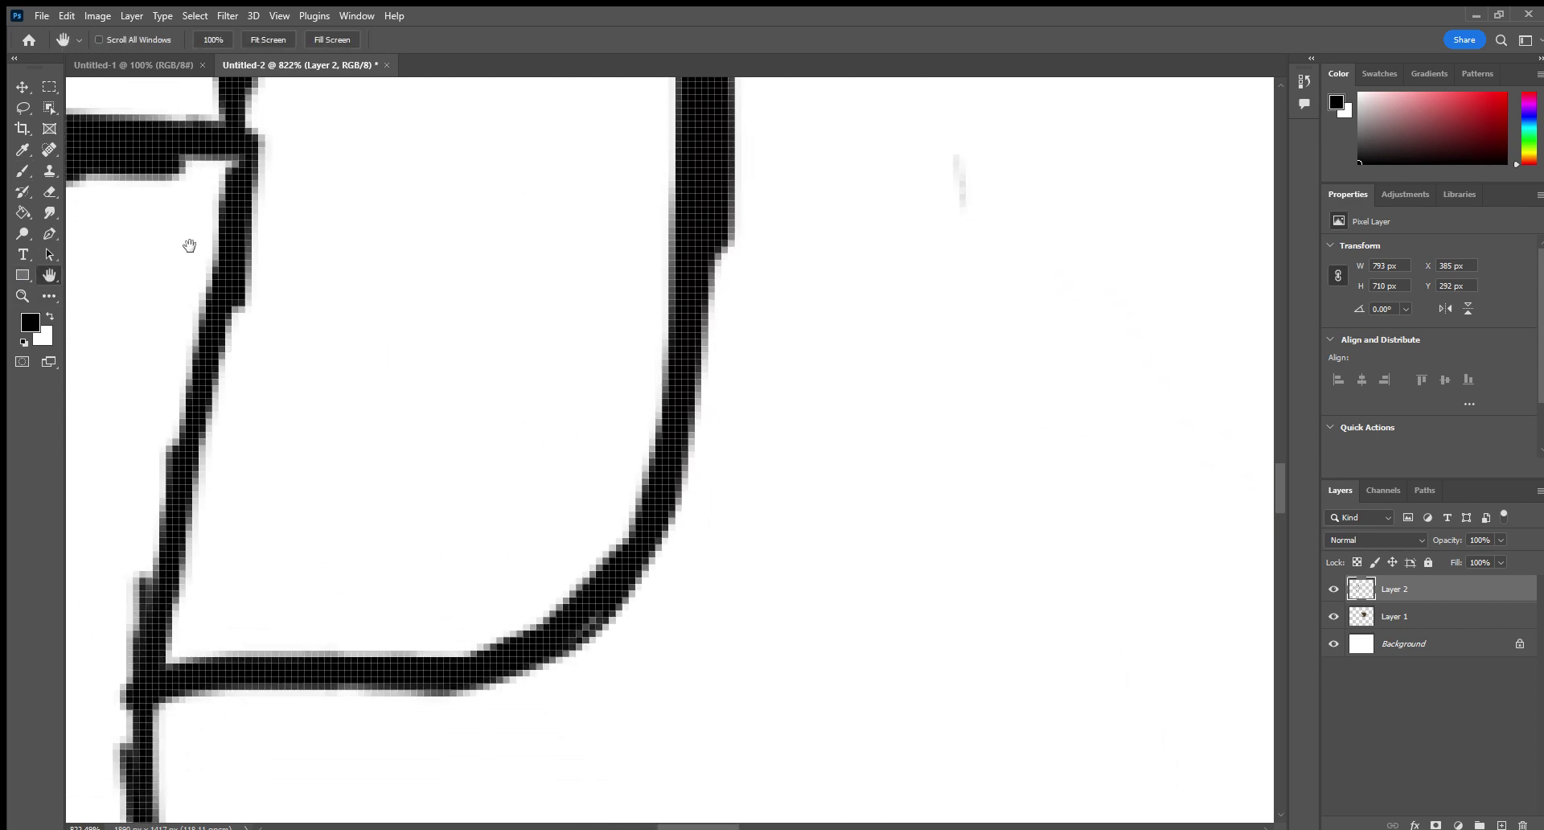
{"action": "left_click", "coordinate": [49, 191]}
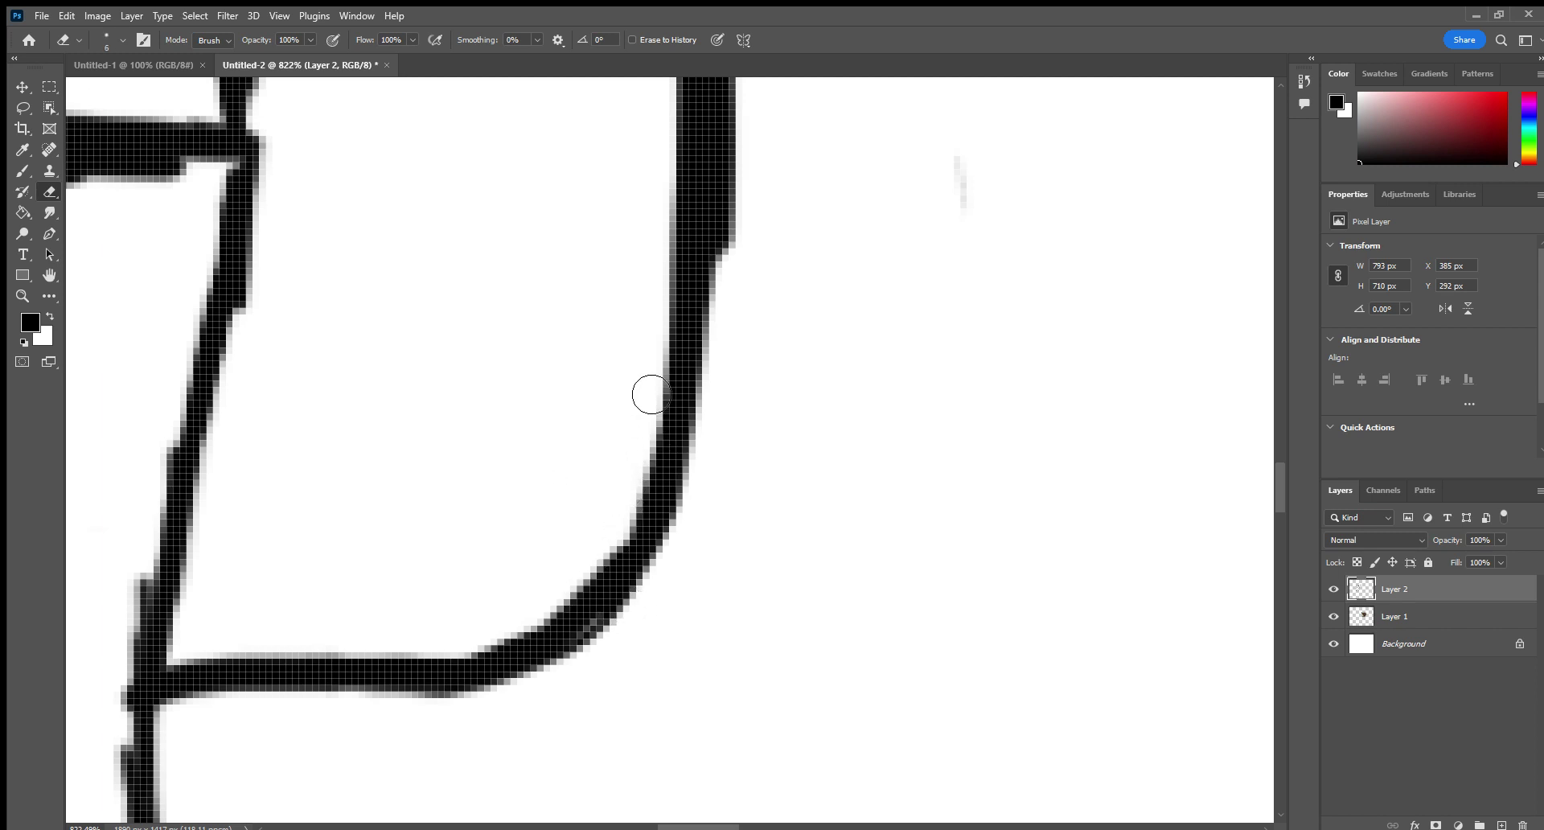
{"action": "mouse_move", "coordinate": [652, 437]}
{"action": "left_mouse_down"}
{"action": "mouse_move", "coordinate": [591, 592]}
{"action": "mouse_move", "coordinate": [532, 625]}
{"action": "mouse_move", "coordinate": [558, 606]}
{"action": "left_mouse_up"}
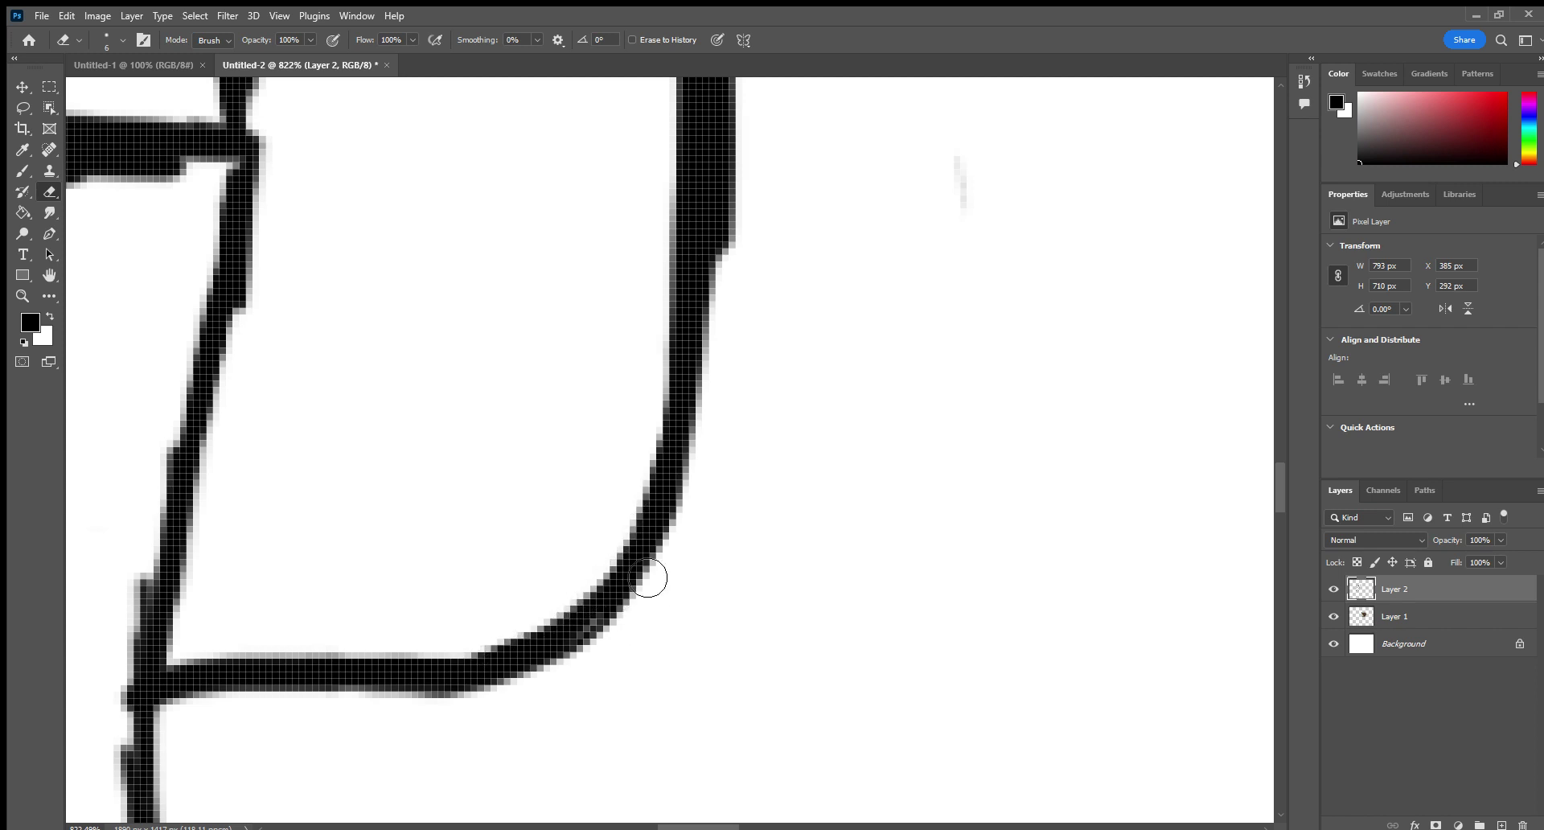
{"action": "left_click", "coordinate": [25, 169]}
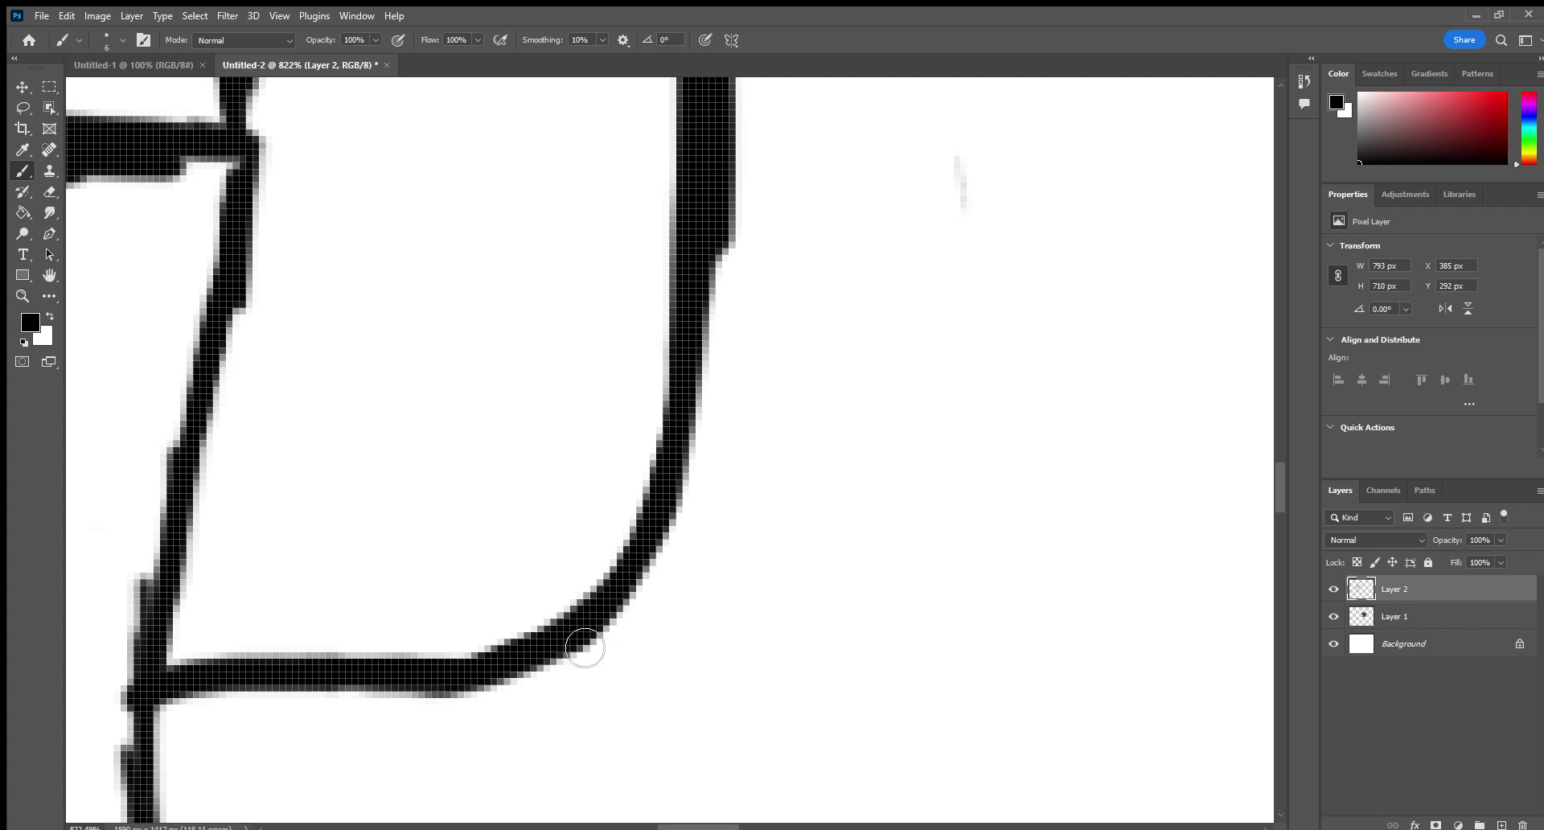
{"action": "left_click", "coordinate": [51, 190]}
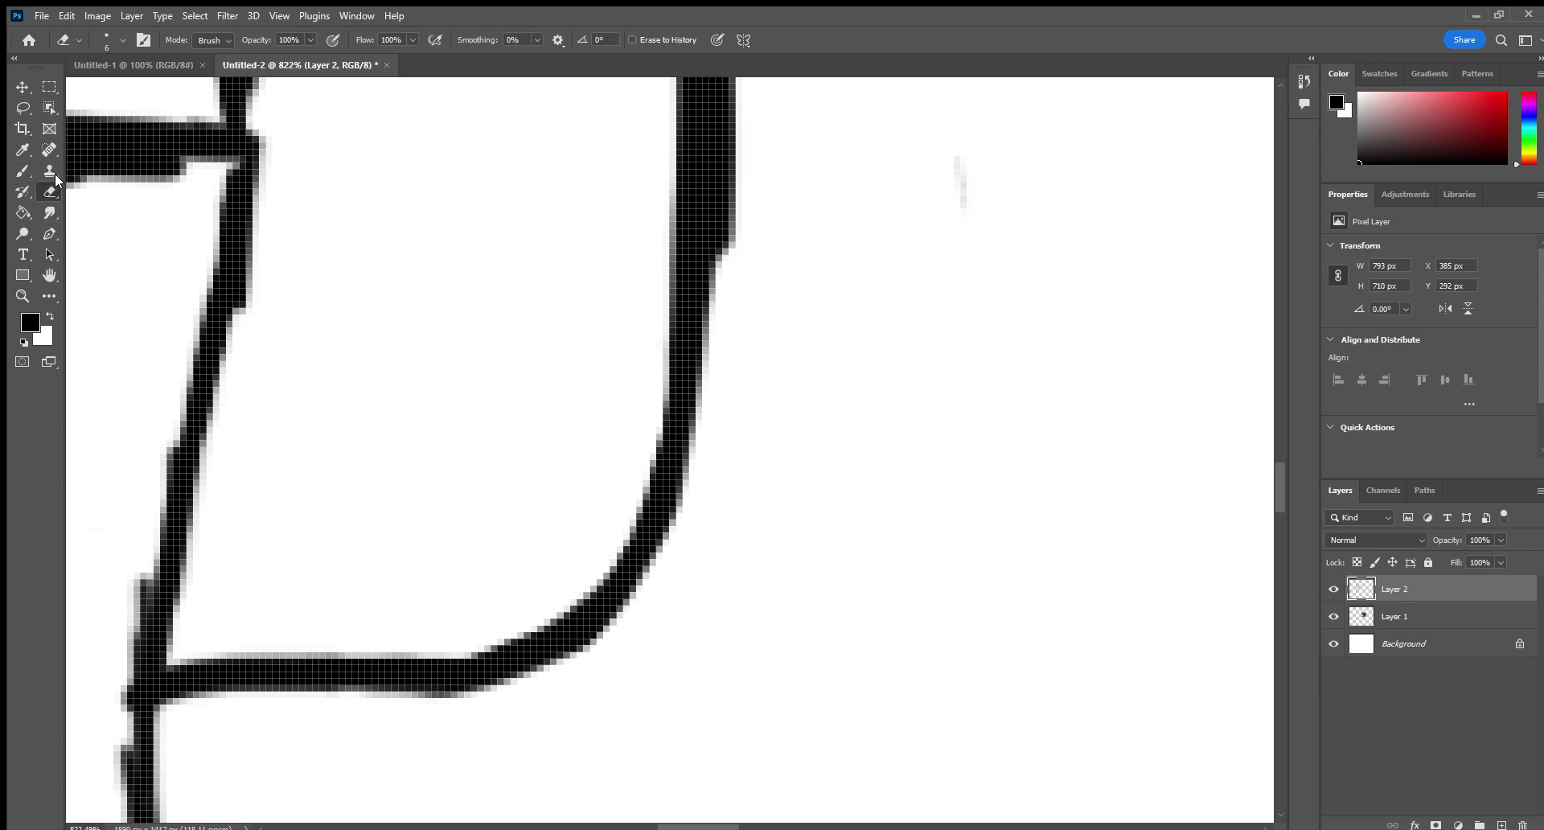
{"action": "mouse_move", "coordinate": [748, 265]}
{"action": "left_mouse_down"}
{"action": "mouse_move", "coordinate": [756, 311]}
{"action": "mouse_move", "coordinate": [752, 154]}
{"action": "mouse_move", "coordinate": [755, 313]}
{"action": "mouse_move", "coordinate": [751, 177]}
{"action": "mouse_move", "coordinate": [772, 152]}
{"action": "mouse_move", "coordinate": [754, 119]}
{"action": "mouse_move", "coordinate": [757, 183]}
{"action": "mouse_move", "coordinate": [732, 64]}
{"action": "left_mouse_up"}
Thin and smooth the trousers' right side line between the waistline and the backpack's bottom edge.
{"action": "left_click", "coordinate": [50, 275]}
{"action": "left_click_drag", "start_coordinate": [255, 248], "coordinate": [252, 148]}
{"action": "left_click", "coordinate": [50, 192]}
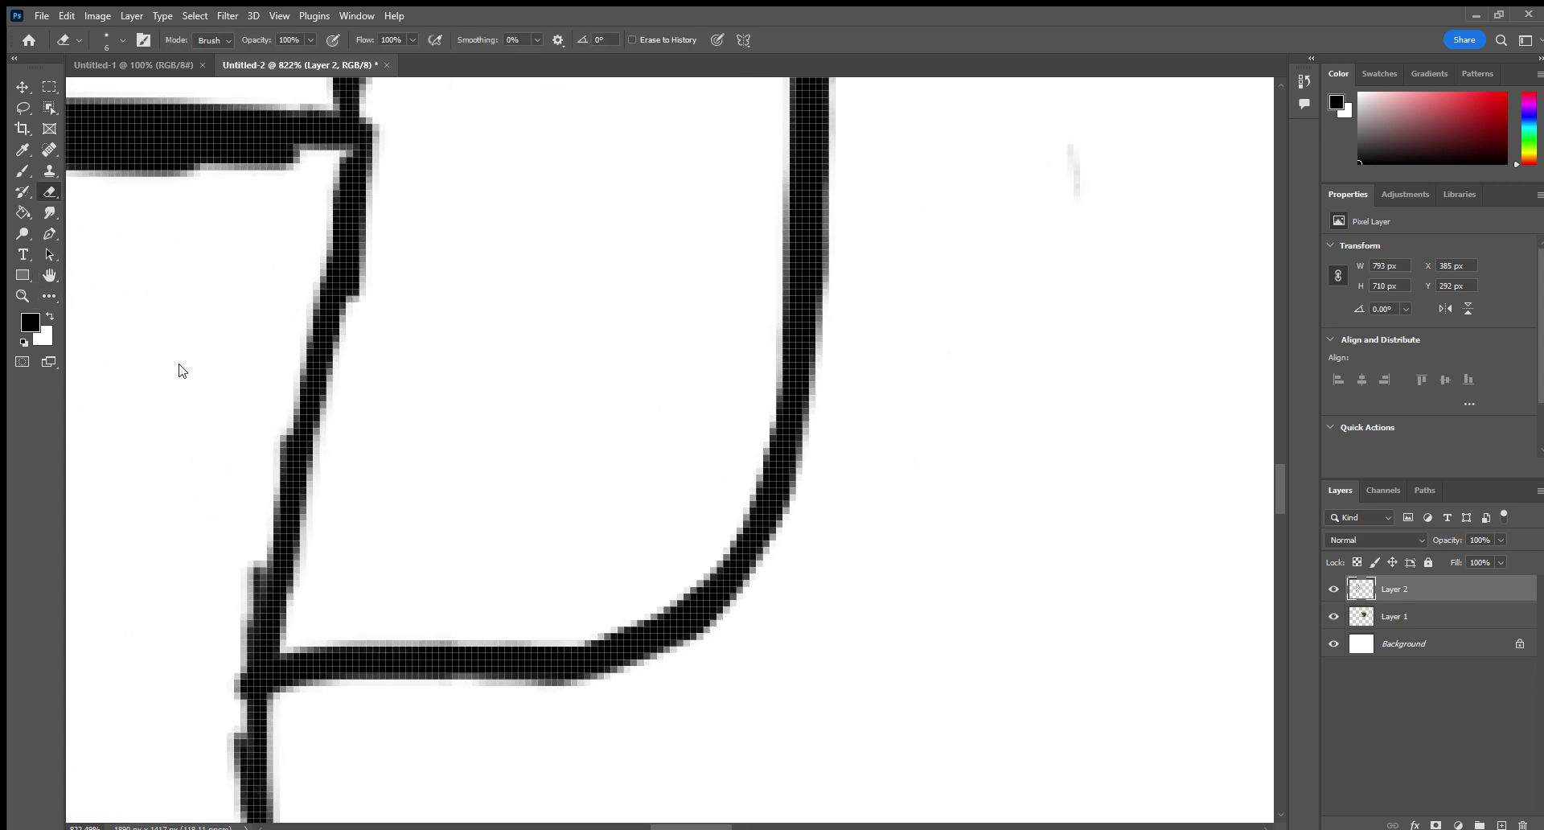
{"action": "mouse_move", "coordinate": [226, 657]}
{"action": "left_mouse_down"}
{"action": "mouse_move", "coordinate": [239, 787]}
{"action": "mouse_move", "coordinate": [225, 626]}
{"action": "mouse_move", "coordinate": [254, 547]}
{"action": "mouse_move", "coordinate": [242, 656]}
{"action": "mouse_move", "coordinate": [289, 371]}
{"action": "mouse_move", "coordinate": [396, 284]}
{"action": "mouse_move", "coordinate": [410, 123]}
{"action": "mouse_move", "coordinate": [405, 219]}
{"action": "mouse_move", "coordinate": [392, 113]}
{"action": "mouse_move", "coordinate": [398, 214]}
{"action": "mouse_move", "coordinate": [355, 214]}
{"action": "mouse_move", "coordinate": [357, 148]}
{"action": "mouse_move", "coordinate": [349, 277]}
{"action": "mouse_move", "coordinate": [348, 233]}
{"action": "left_mouse_up"}
{"action": "left_click", "coordinate": [24, 170]}
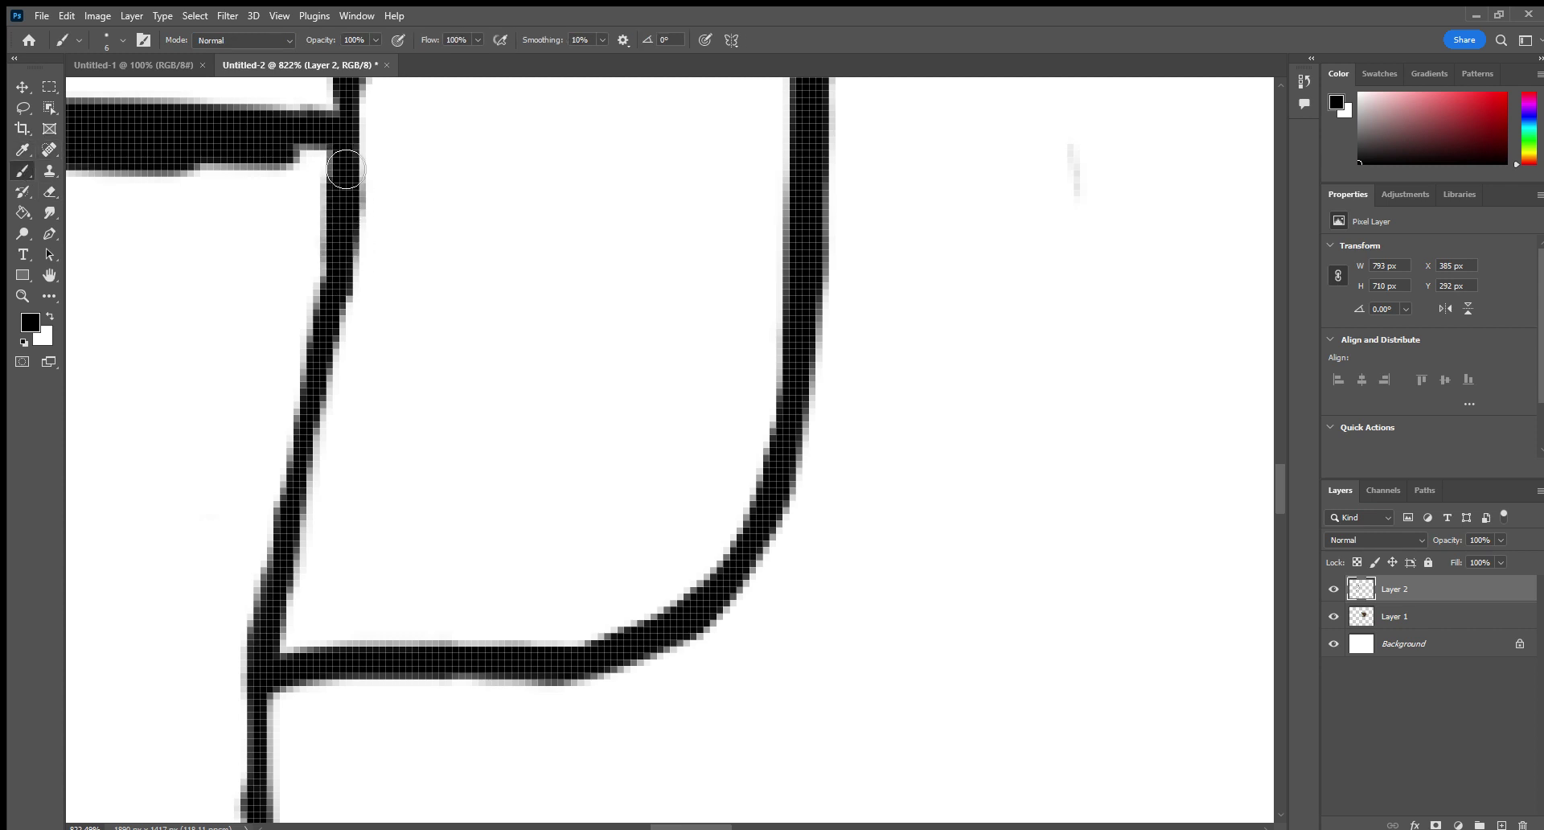
{"action": "left_click", "coordinate": [46, 189]}
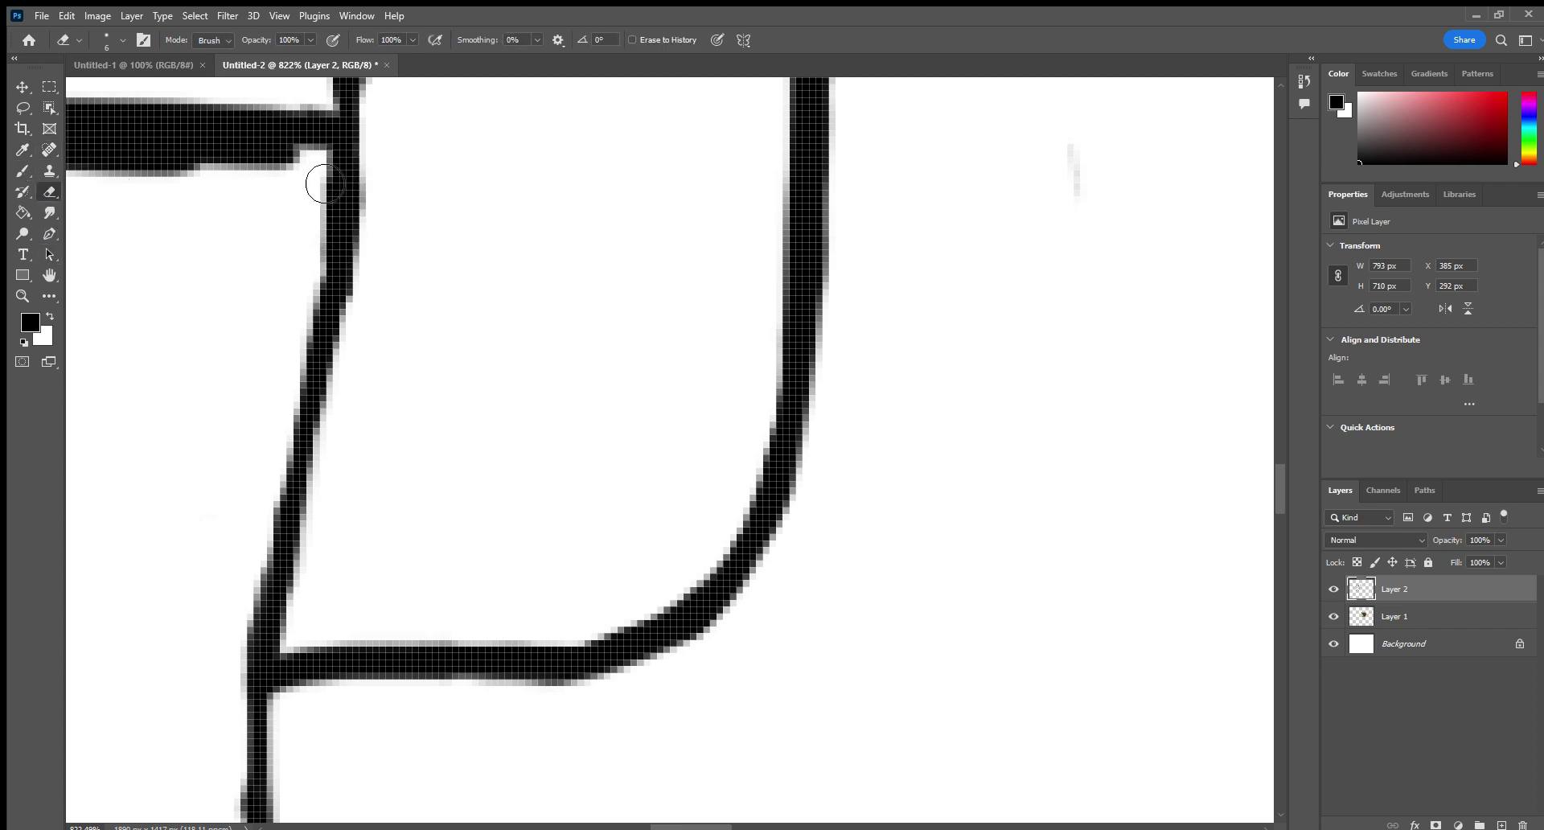
Erase the doubled stroke beneath the waistline and thin the waistline's right half along its upper edge.
{"action": "key", "text": "h"}
{"action": "mouse_move", "coordinate": [319, 255]}
{"action": "left_mouse_down"}
{"action": "mouse_move", "coordinate": [284, 421]}
{"action": "mouse_move", "coordinate": [825, 342]}
{"action": "mouse_move", "coordinate": [931, 391]}
{"action": "left_mouse_up"}
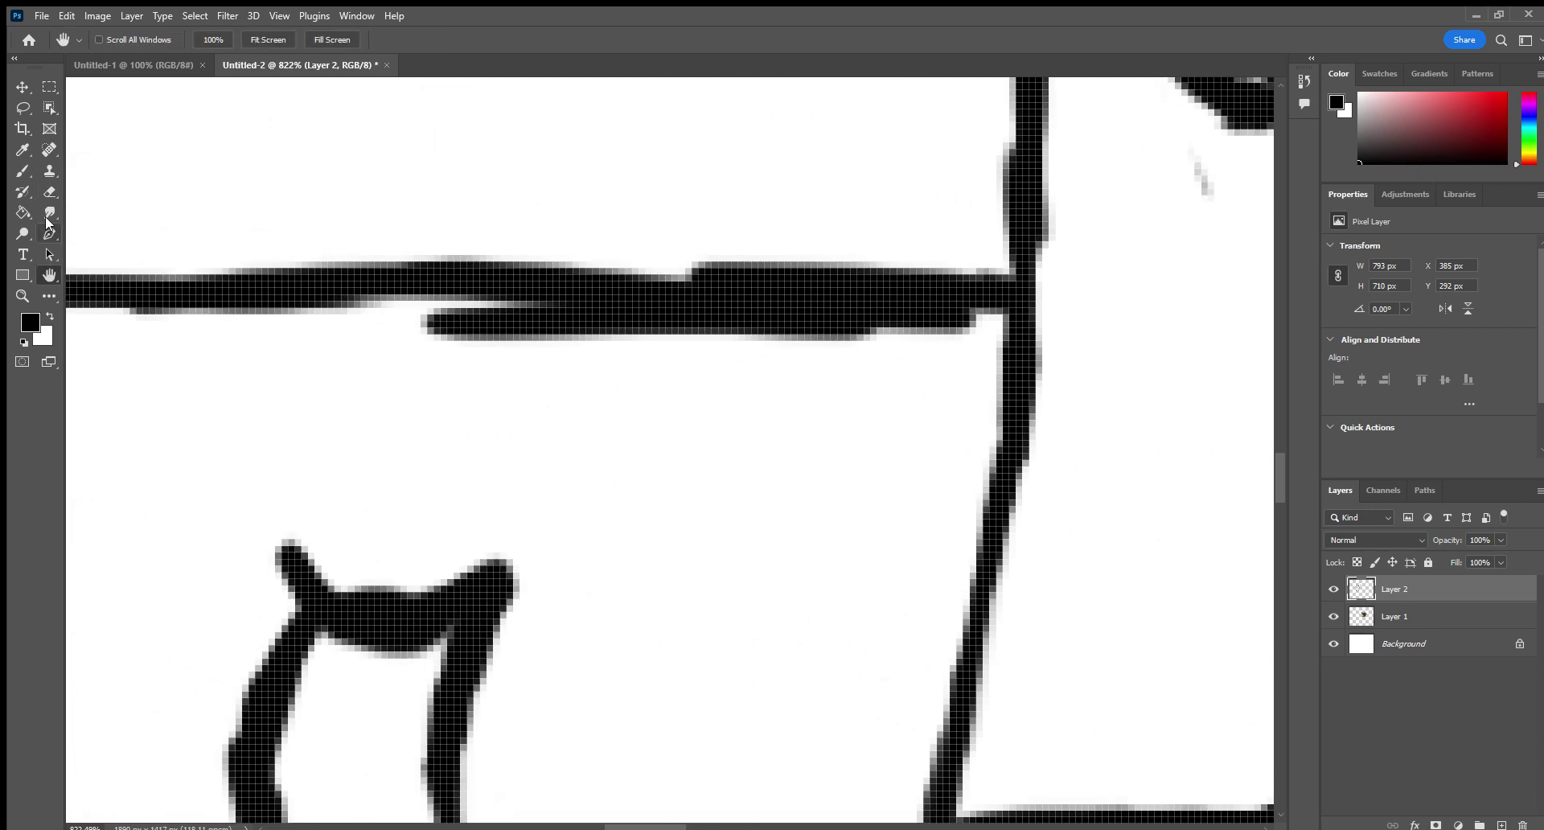
{"action": "left_click", "coordinate": [49, 191]}
{"action": "mouse_move", "coordinate": [857, 354]}
{"action": "left_mouse_down"}
{"action": "mouse_move", "coordinate": [394, 354]}
{"action": "mouse_move", "coordinate": [472, 338]}
{"action": "mouse_move", "coordinate": [983, 341]}
{"action": "mouse_move", "coordinate": [769, 330]}
{"action": "mouse_move", "coordinate": [977, 345]}
{"action": "mouse_move", "coordinate": [845, 320]}
{"action": "mouse_move", "coordinate": [490, 376]}
{"action": "left_mouse_up"}
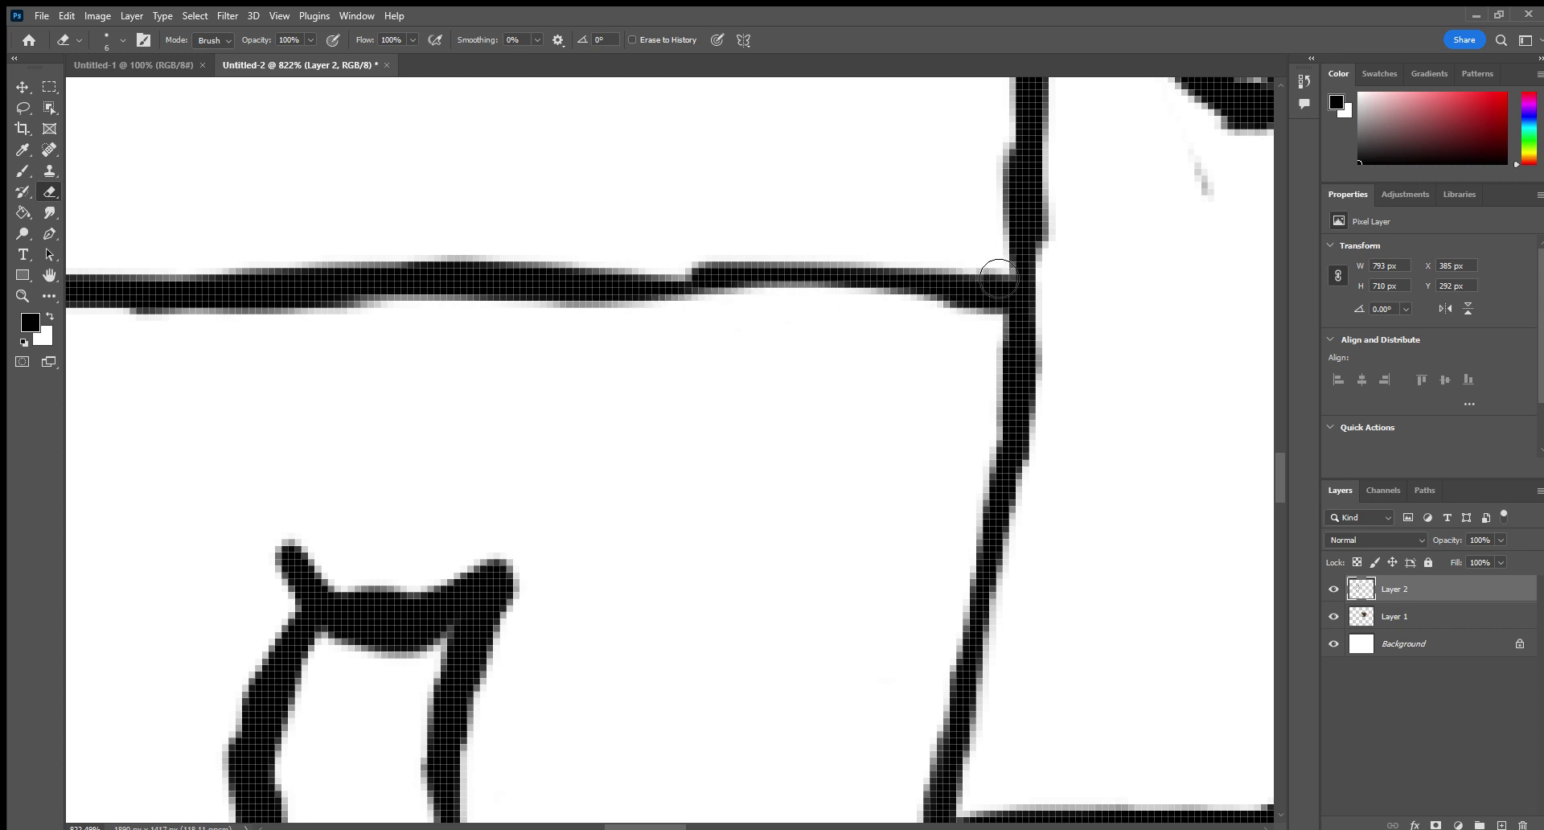
{"action": "mouse_move", "coordinate": [999, 278]}
{"action": "left_mouse_down"}
{"action": "mouse_move", "coordinate": [728, 252]}
{"action": "mouse_move", "coordinate": [668, 269]}
{"action": "mouse_move", "coordinate": [686, 269]}
{"action": "left_mouse_up"}
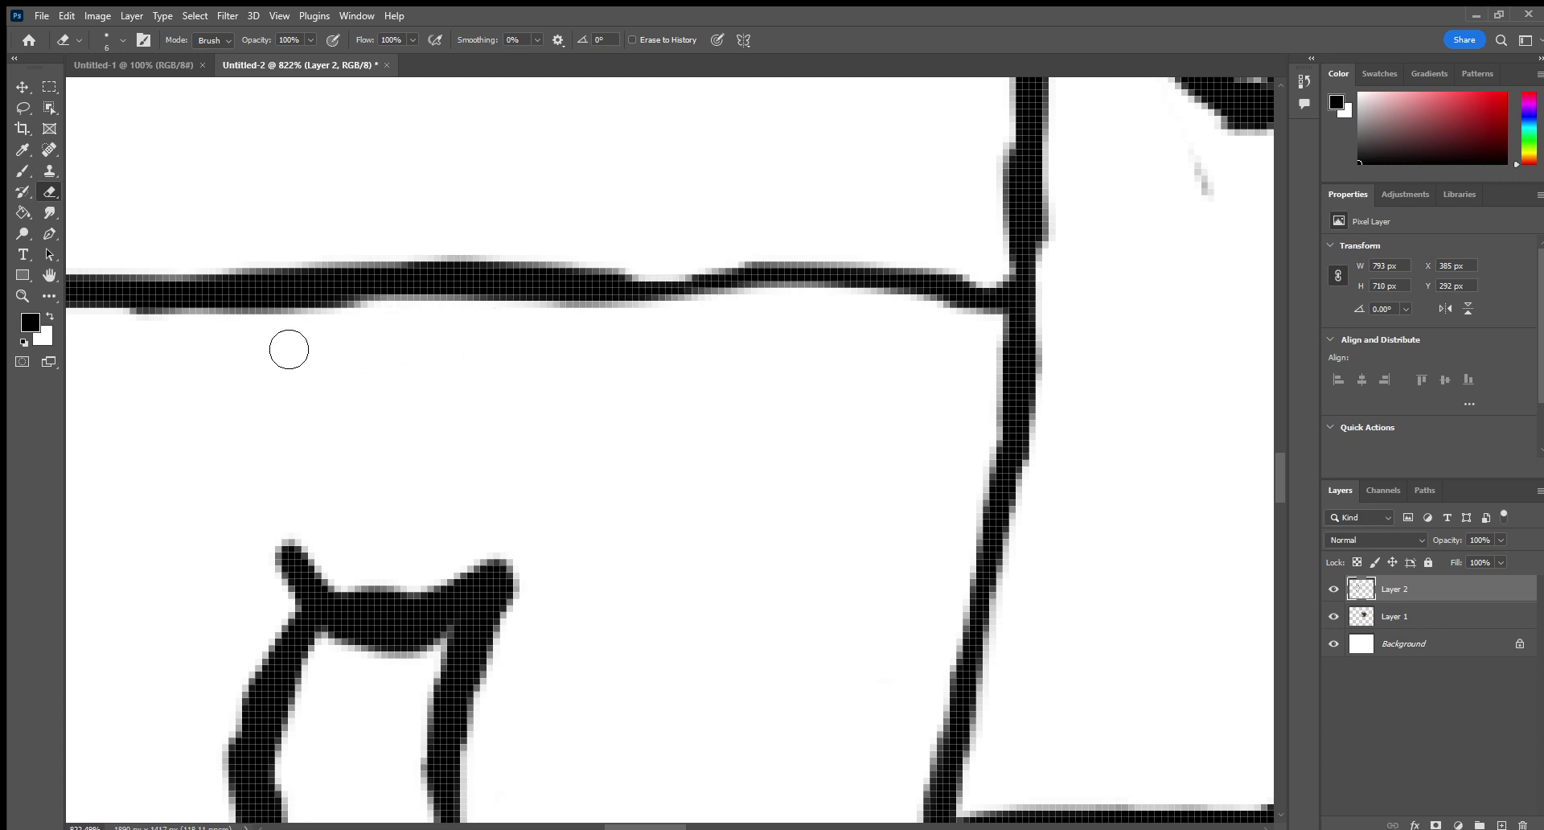
Thin and even out the left half of the goblin's waistline along its lower edge.
{"action": "mouse_move", "coordinate": [289, 349]}
{"action": "left_mouse_down"}
{"action": "mouse_move", "coordinate": [524, 326]}
{"action": "mouse_move", "coordinate": [255, 370]}
{"action": "left_mouse_up"}
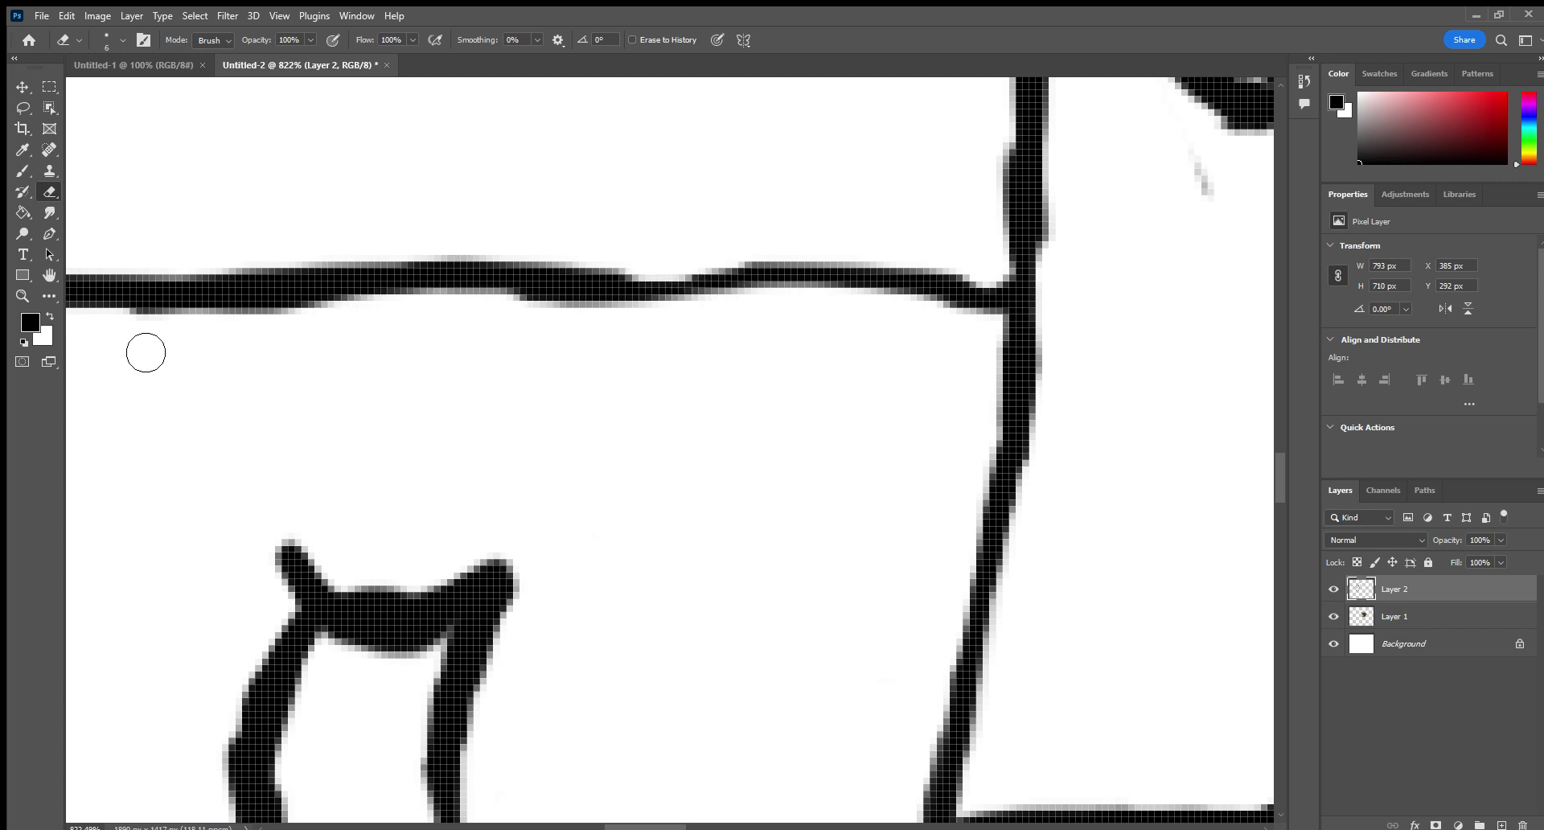
{"action": "mouse_move", "coordinate": [145, 348]}
{"action": "left_mouse_down"}
{"action": "mouse_move", "coordinate": [131, 341]}
{"action": "mouse_move", "coordinate": [172, 335]}
{"action": "mouse_move", "coordinate": [143, 341]}
{"action": "left_mouse_up"}
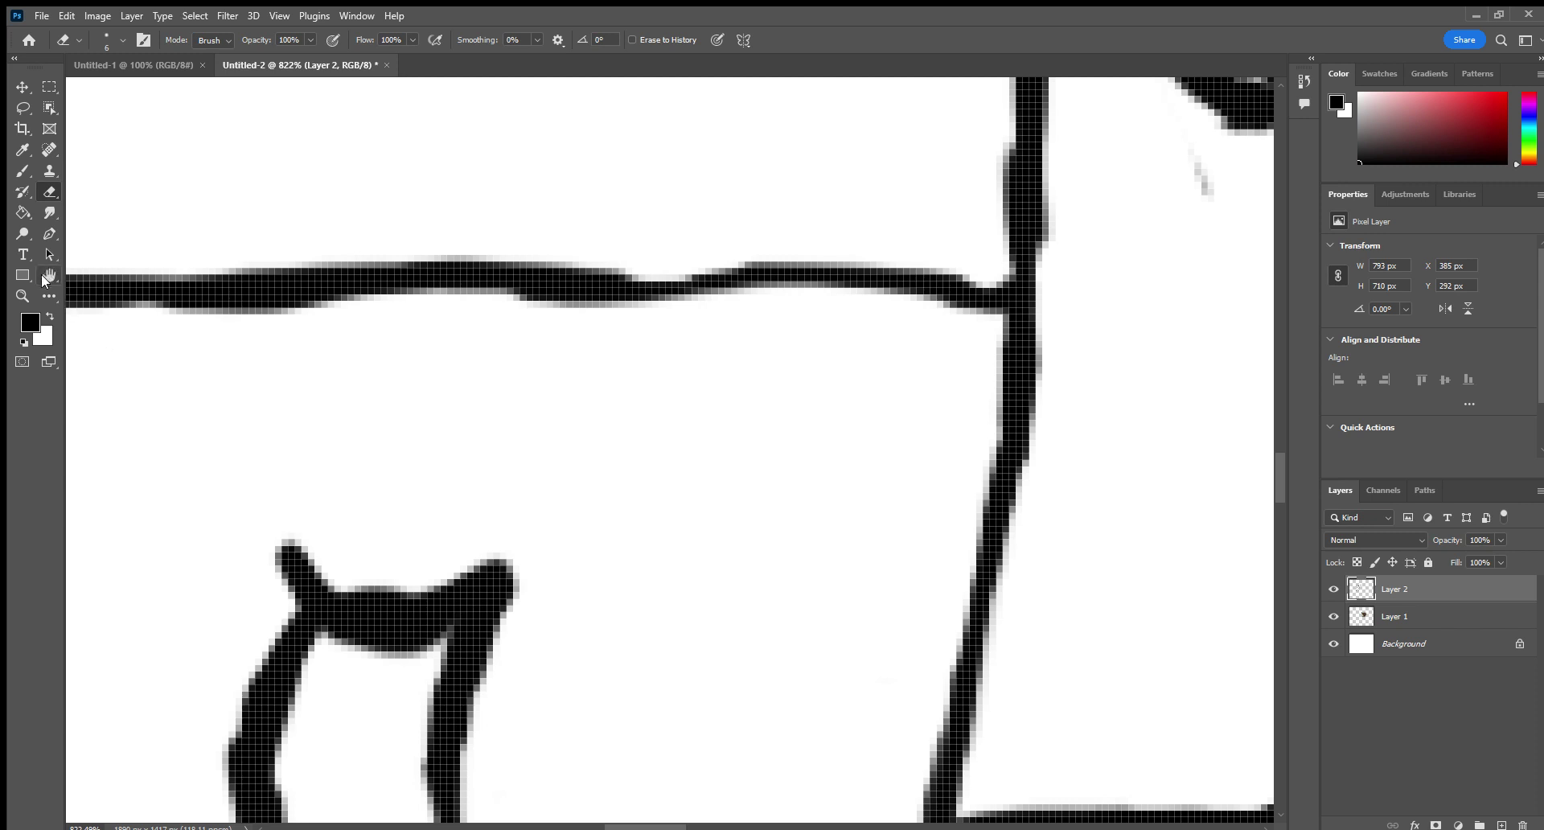
{"action": "key", "text": "h"}
{"action": "mouse_move", "coordinate": [258, 331]}
{"action": "left_mouse_down"}
{"action": "mouse_move", "coordinate": [466, 390]}
{"action": "mouse_move", "coordinate": [789, 392]}
{"action": "left_mouse_up"}
{"action": "key", "text": "e"}
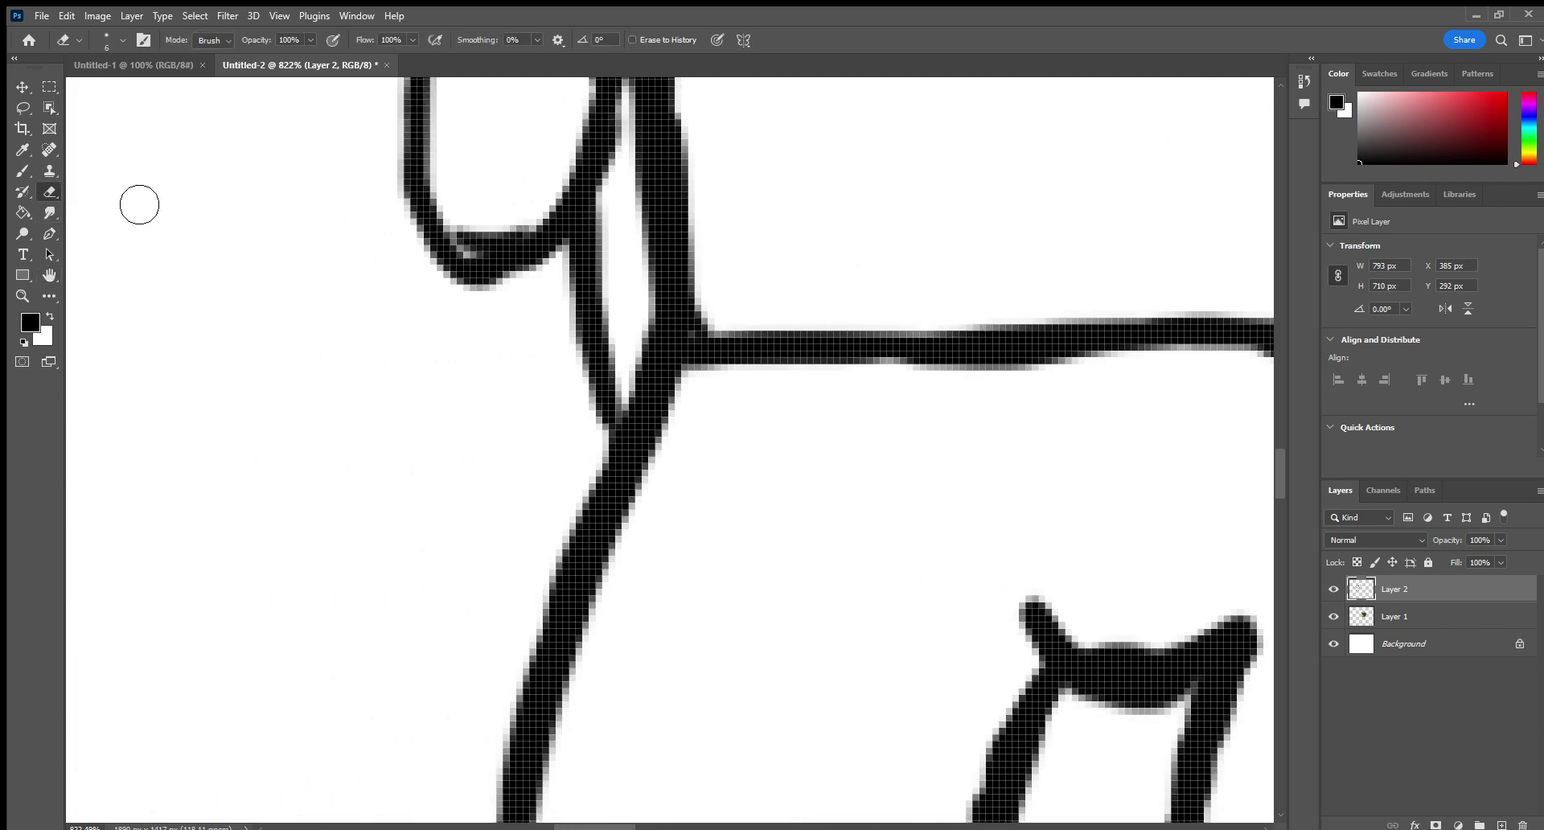
{"action": "mouse_move", "coordinate": [859, 310]}
{"action": "left_mouse_down"}
{"action": "mouse_move", "coordinate": [844, 362]}
{"action": "mouse_move", "coordinate": [818, 362]}
{"action": "mouse_move", "coordinate": [890, 368]}
{"action": "mouse_move", "coordinate": [752, 374]}
{"action": "mouse_move", "coordinate": [761, 356]}
{"action": "mouse_move", "coordinate": [756, 377]}
{"action": "mouse_move", "coordinate": [924, 358]}
{"action": "mouse_move", "coordinate": [206, 448]}
{"action": "mouse_move", "coordinate": [359, 461]}
{"action": "mouse_move", "coordinate": [283, 472]}
{"action": "mouse_move", "coordinate": [295, 461]}
{"action": "left_mouse_up"}
Erase the stray marks around the right arm's elbow and smooth the elbow's outline on its outer and inner edges.
{"action": "key", "text": "b"}
{"action": "key", "text": "z"}
{"action": "key", "text": "h"}
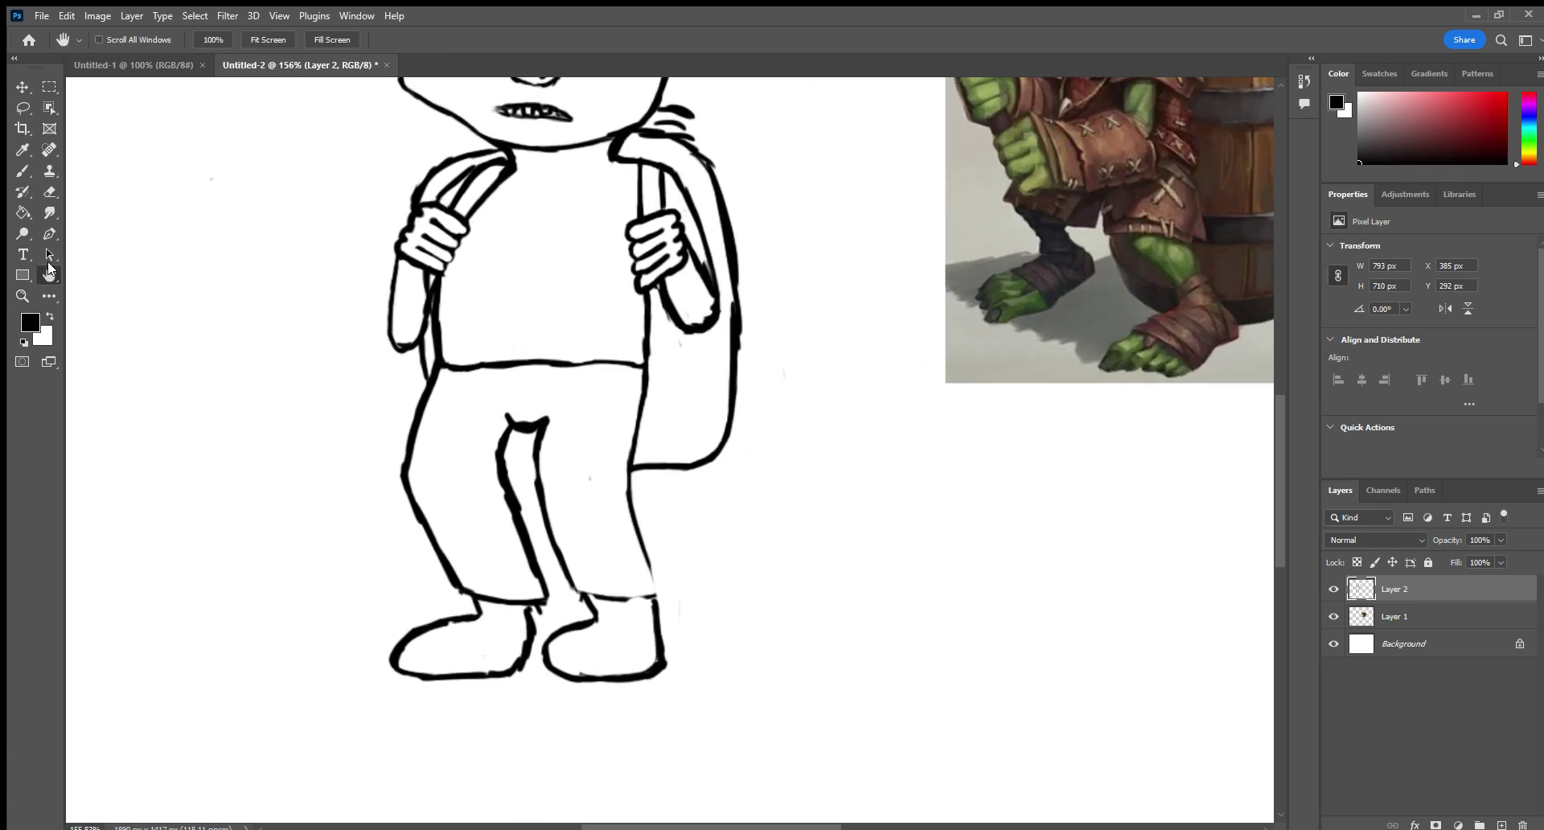
{"action": "left_click_drag", "start_coordinate": [434, 428], "coordinate": [253, 479]}
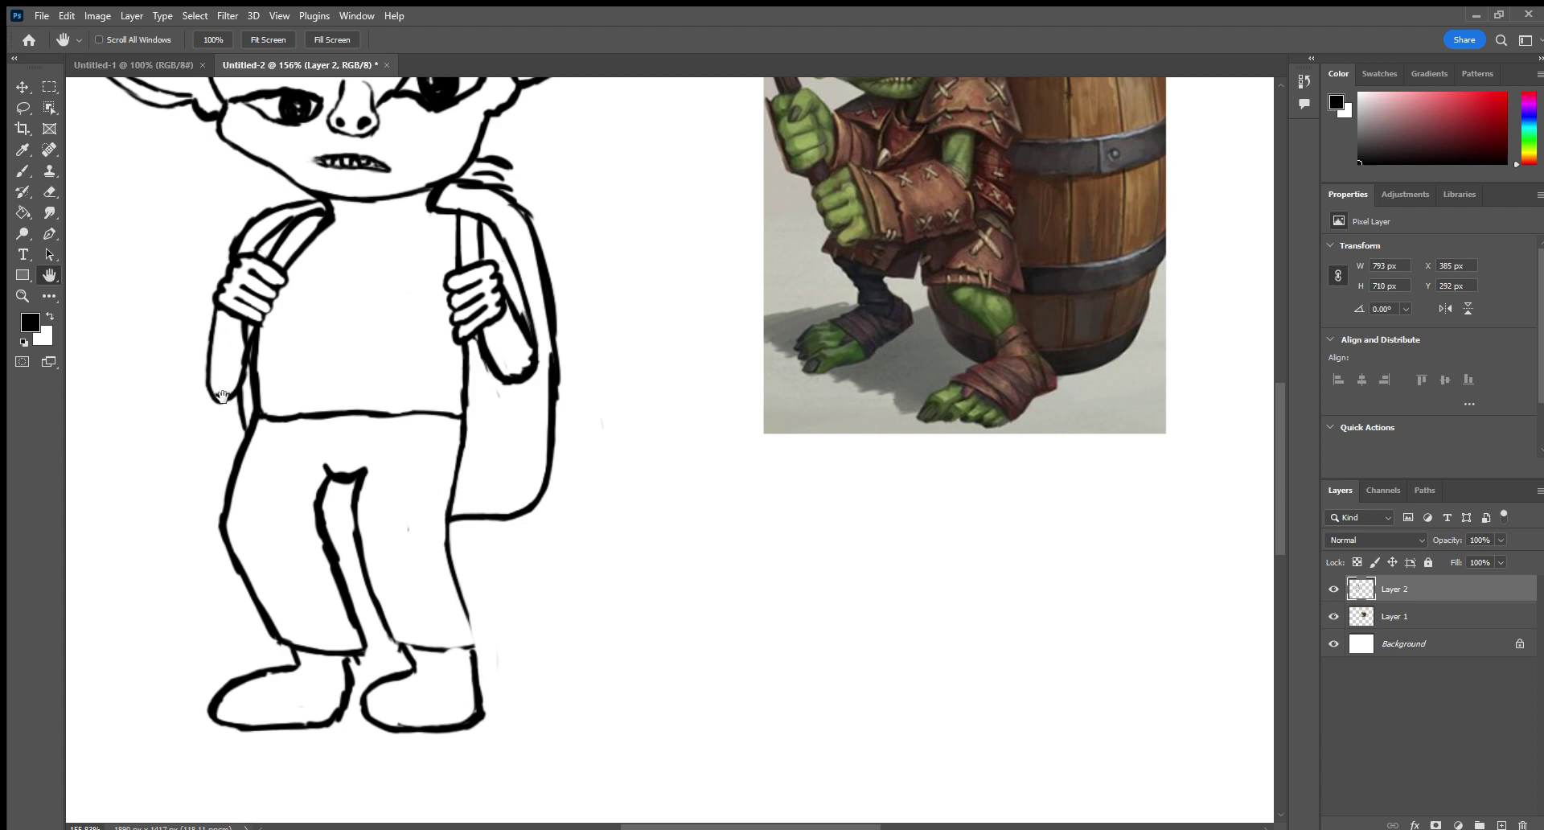
{"action": "left_click", "coordinate": [23, 296]}
{"action": "left_click_drag", "start_coordinate": [563, 402], "coordinate": [385, 369]}
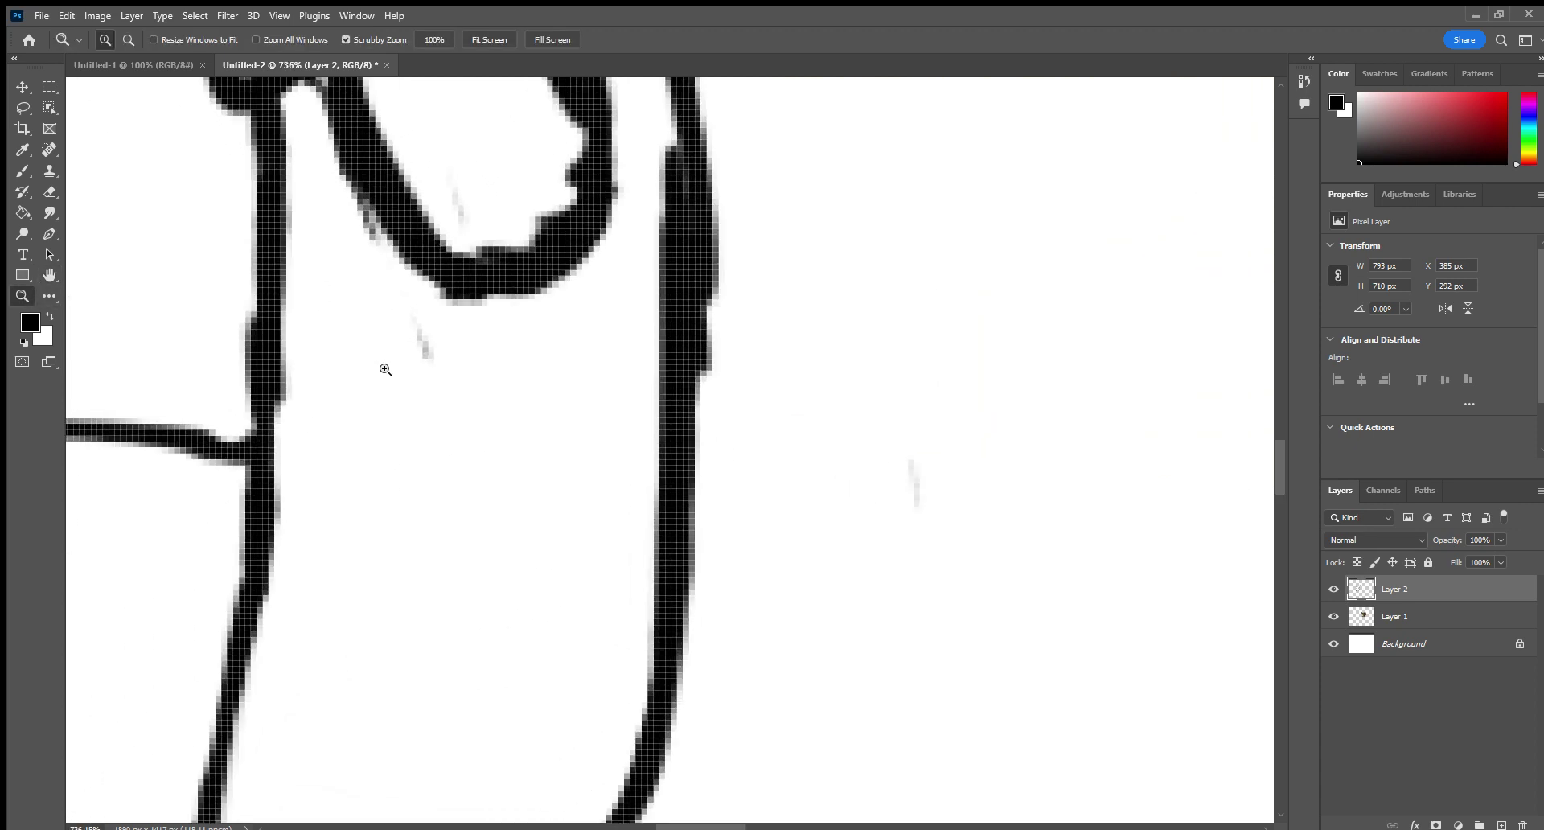
{"action": "scroll", "coordinate": [118, 326], "scroll_direction": "right", "scroll_amount": 5}
{"action": "scroll", "coordinate": [117, 327], "scroll_direction": "up", "scroll_amount": 2}
{"action": "left_click", "coordinate": [50, 192]}
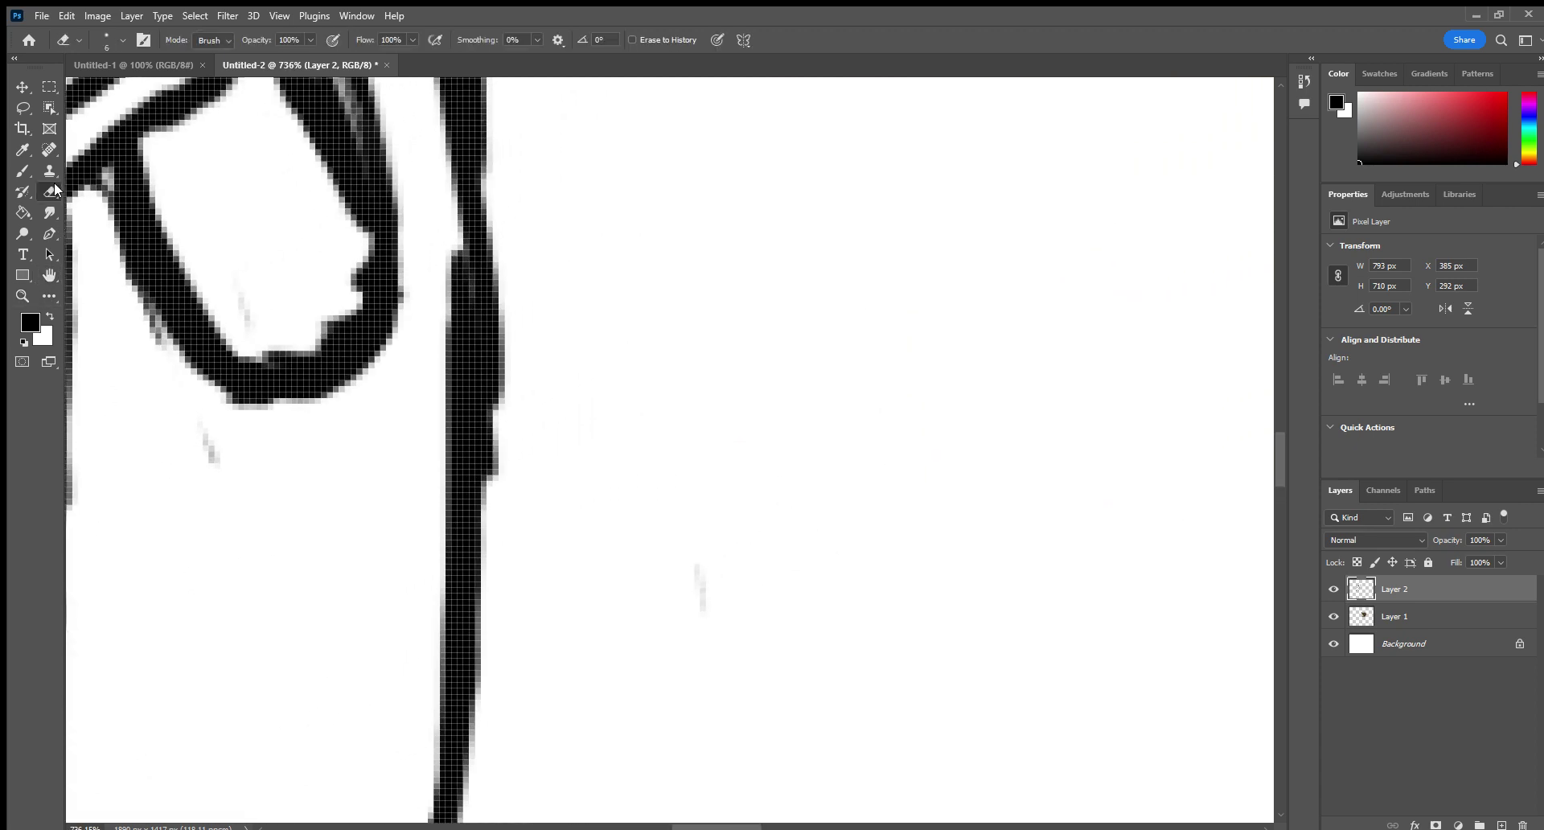
{"action": "left_click_drag", "start_coordinate": [203, 430], "coordinate": [226, 482]}
{"action": "mouse_move", "coordinate": [177, 378]}
{"action": "left_mouse_down"}
{"action": "mouse_move", "coordinate": [131, 304]}
{"action": "mouse_move", "coordinate": [112, 202]}
{"action": "left_mouse_up"}
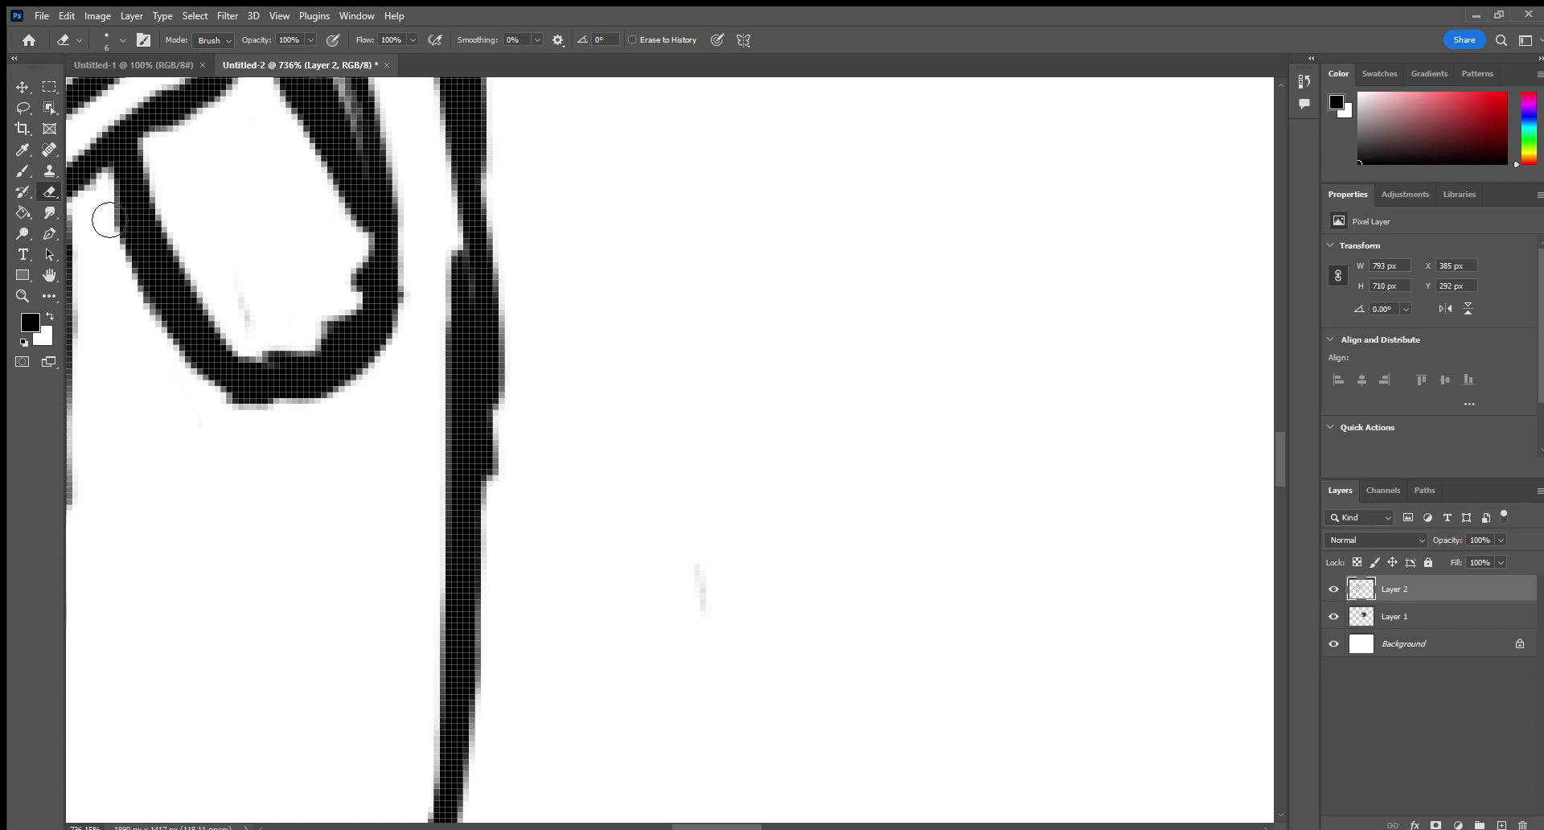
{"action": "mouse_move", "coordinate": [109, 219]}
{"action": "left_mouse_down"}
{"action": "mouse_move", "coordinate": [156, 338]}
{"action": "mouse_move", "coordinate": [251, 434]}
{"action": "mouse_move", "coordinate": [203, 405]}
{"action": "mouse_move", "coordinate": [274, 431]}
{"action": "left_mouse_up"}
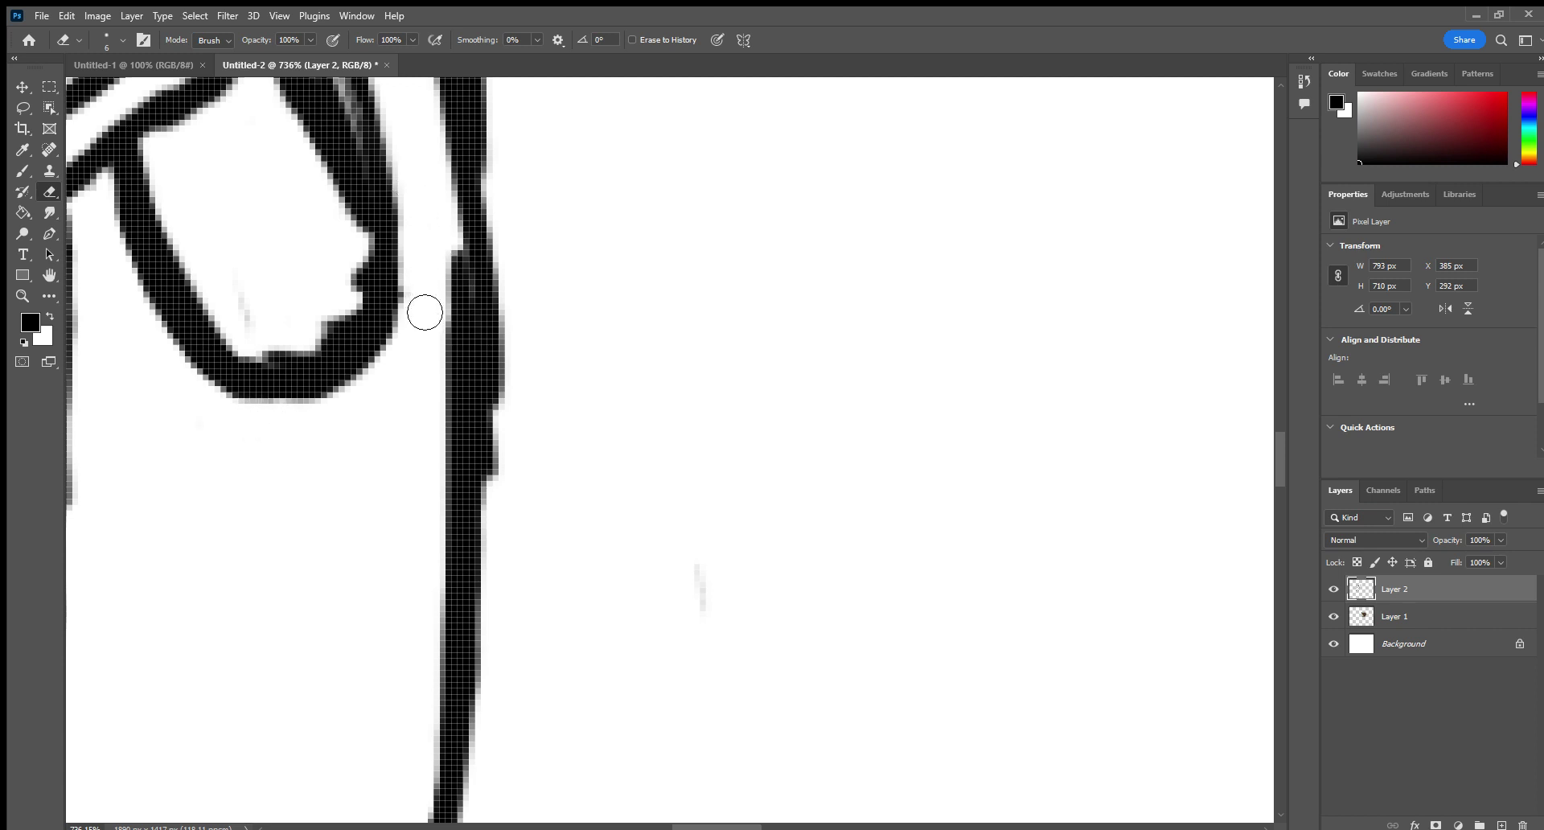
{"action": "mouse_move", "coordinate": [425, 312]}
{"action": "left_mouse_down"}
{"action": "mouse_move", "coordinate": [424, 282]}
{"action": "mouse_move", "coordinate": [379, 225]}
{"action": "left_mouse_up"}
{"action": "mouse_move", "coordinate": [280, 321]}
{"action": "left_mouse_down"}
{"action": "mouse_move", "coordinate": [274, 362]}
{"action": "mouse_move", "coordinate": [335, 320]}
{"action": "mouse_move", "coordinate": [364, 266]}
{"action": "mouse_move", "coordinate": [280, 116]}
{"action": "left_mouse_up"}
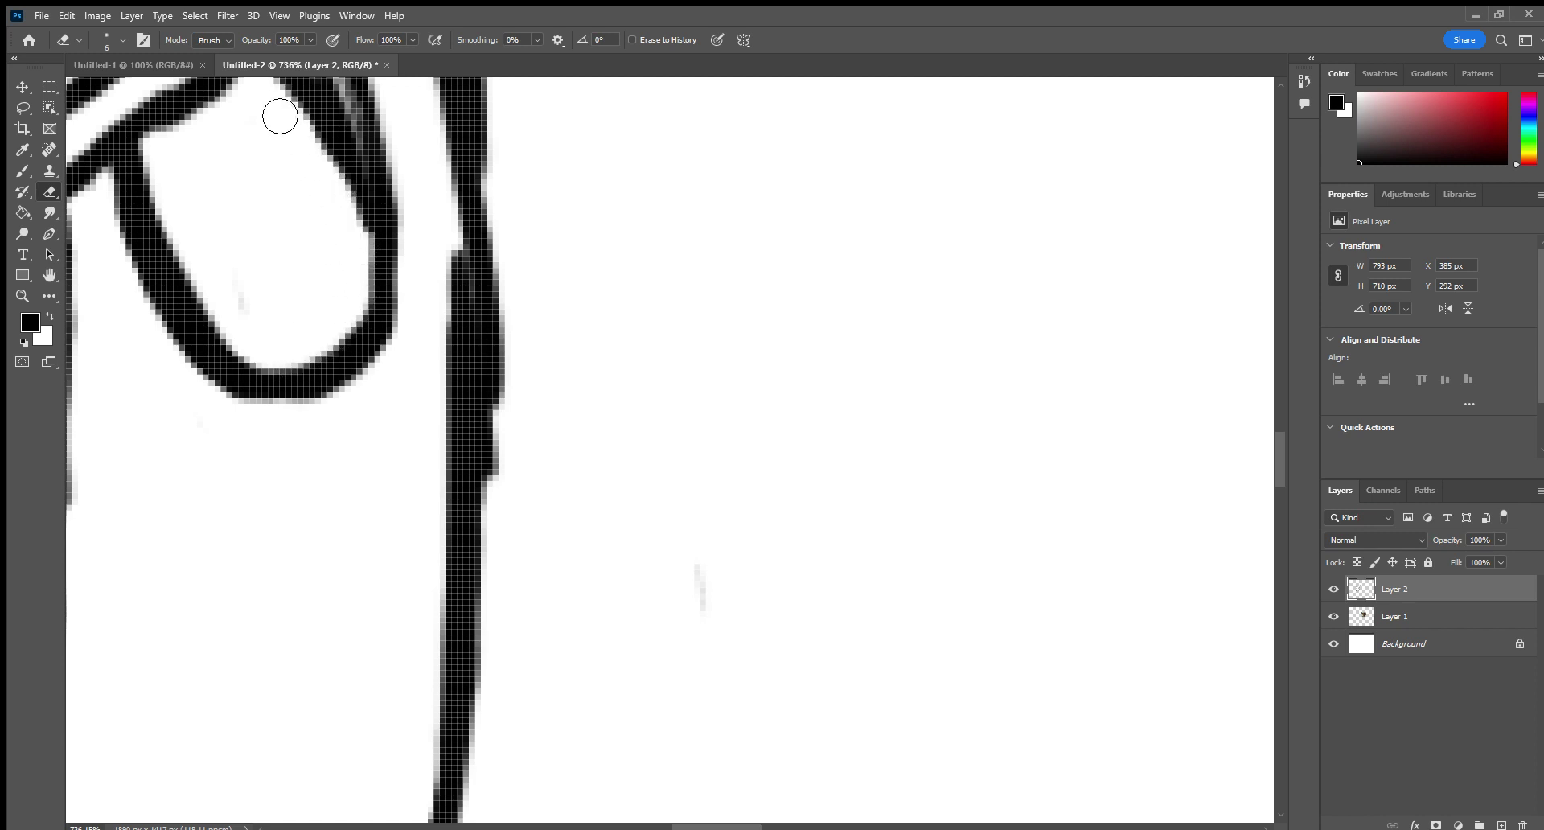
Erase the bump on the right upper arm's outer line and the doubled stroke on the backpack's shoulder curve.
{"action": "left_click", "coordinate": [49, 276]}
{"action": "left_click_drag", "start_coordinate": [179, 242], "coordinate": [214, 646]}
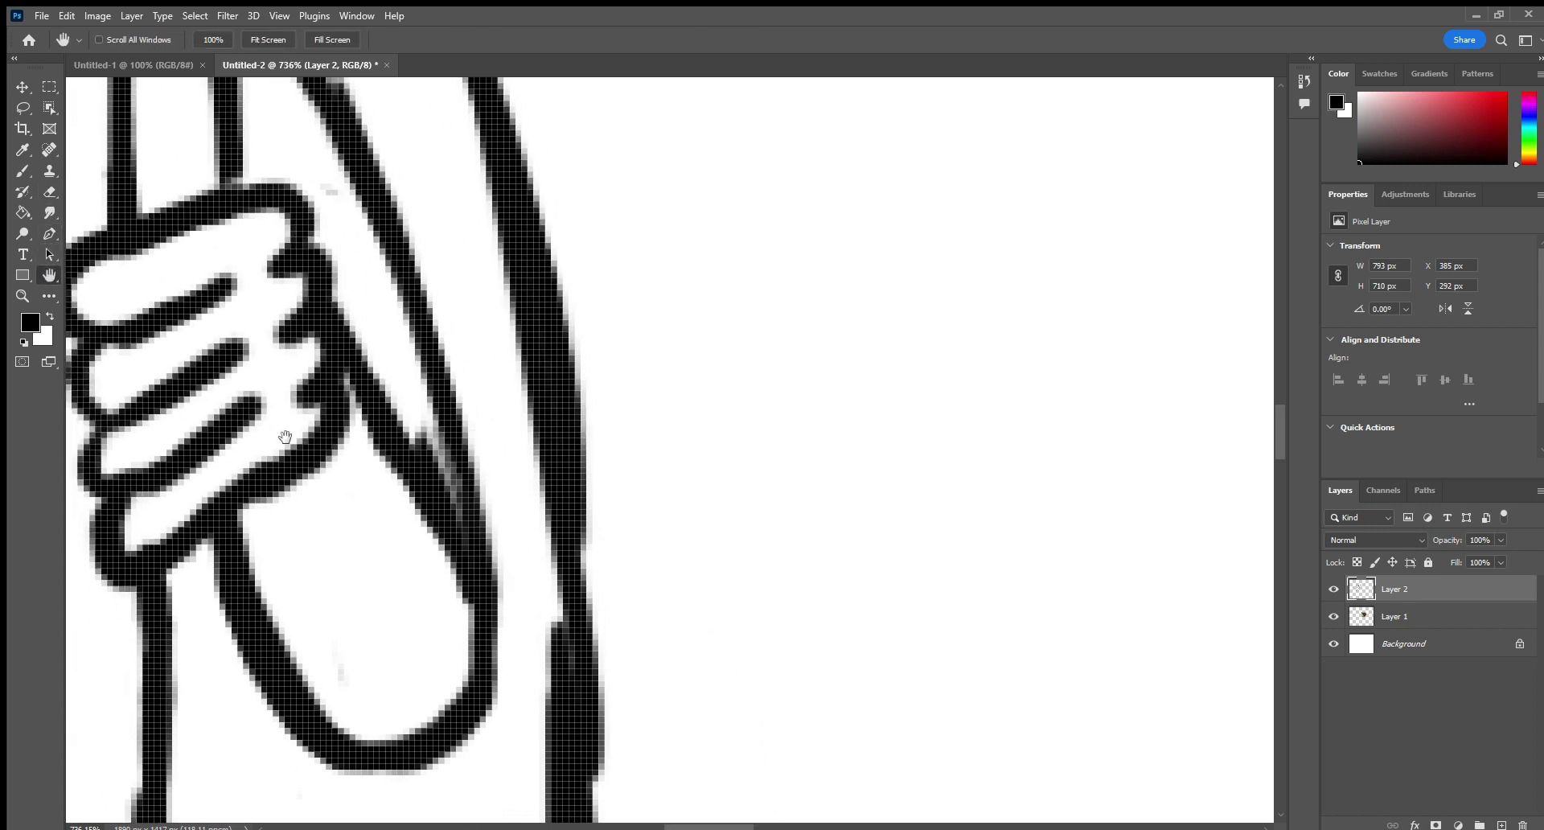
{"action": "left_click_drag", "start_coordinate": [265, 430], "coordinate": [271, 645]}
{"action": "left_click", "coordinate": [50, 192]}
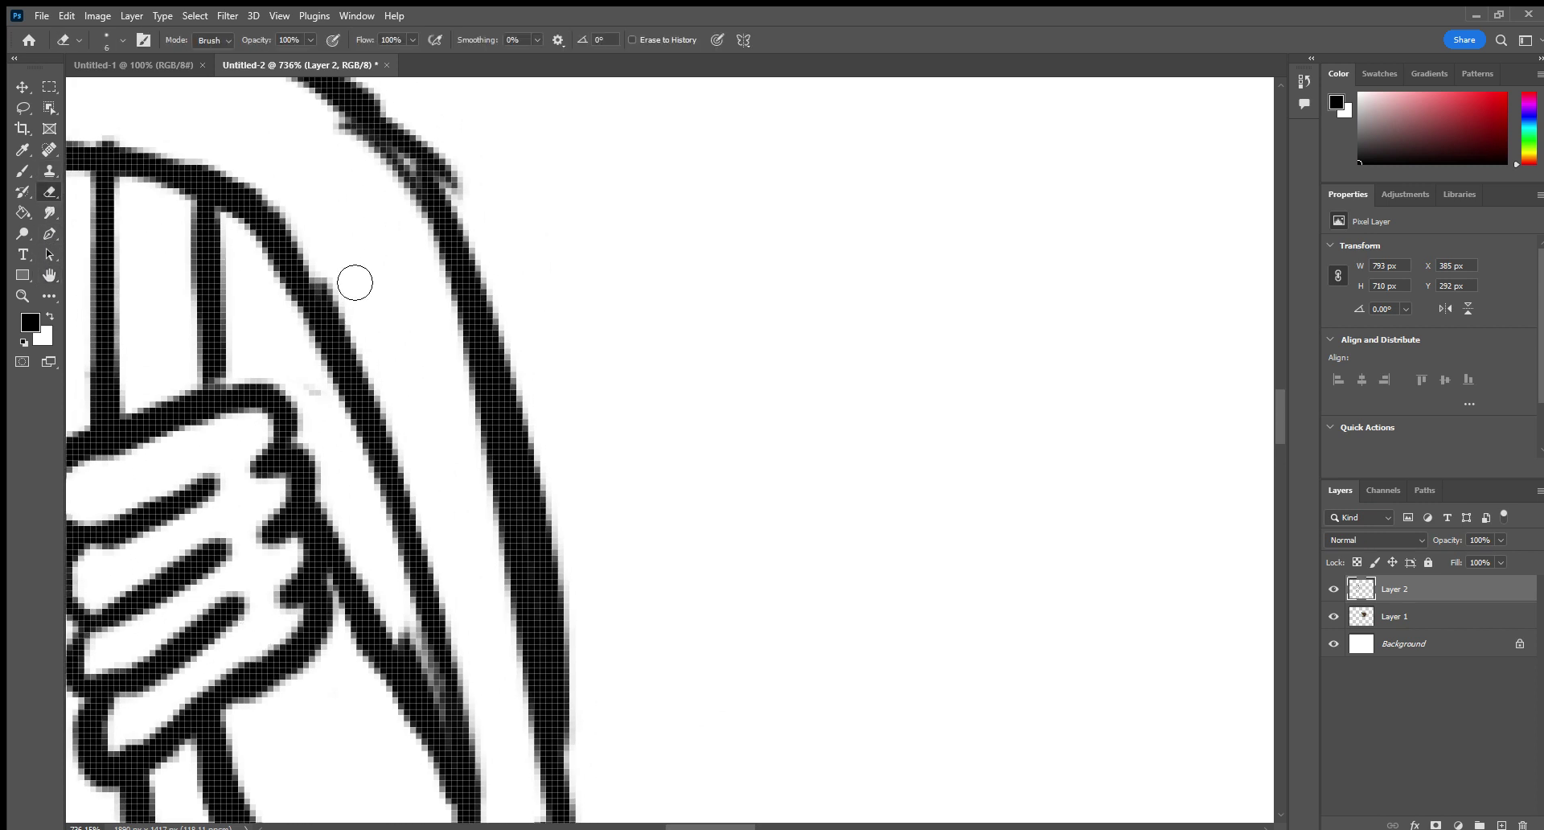
{"action": "mouse_move", "coordinate": [355, 282]}
{"action": "left_mouse_down"}
{"action": "mouse_move", "coordinate": [338, 269]}
{"action": "mouse_move", "coordinate": [375, 345]}
{"action": "mouse_move", "coordinate": [346, 254]}
{"action": "left_mouse_up"}
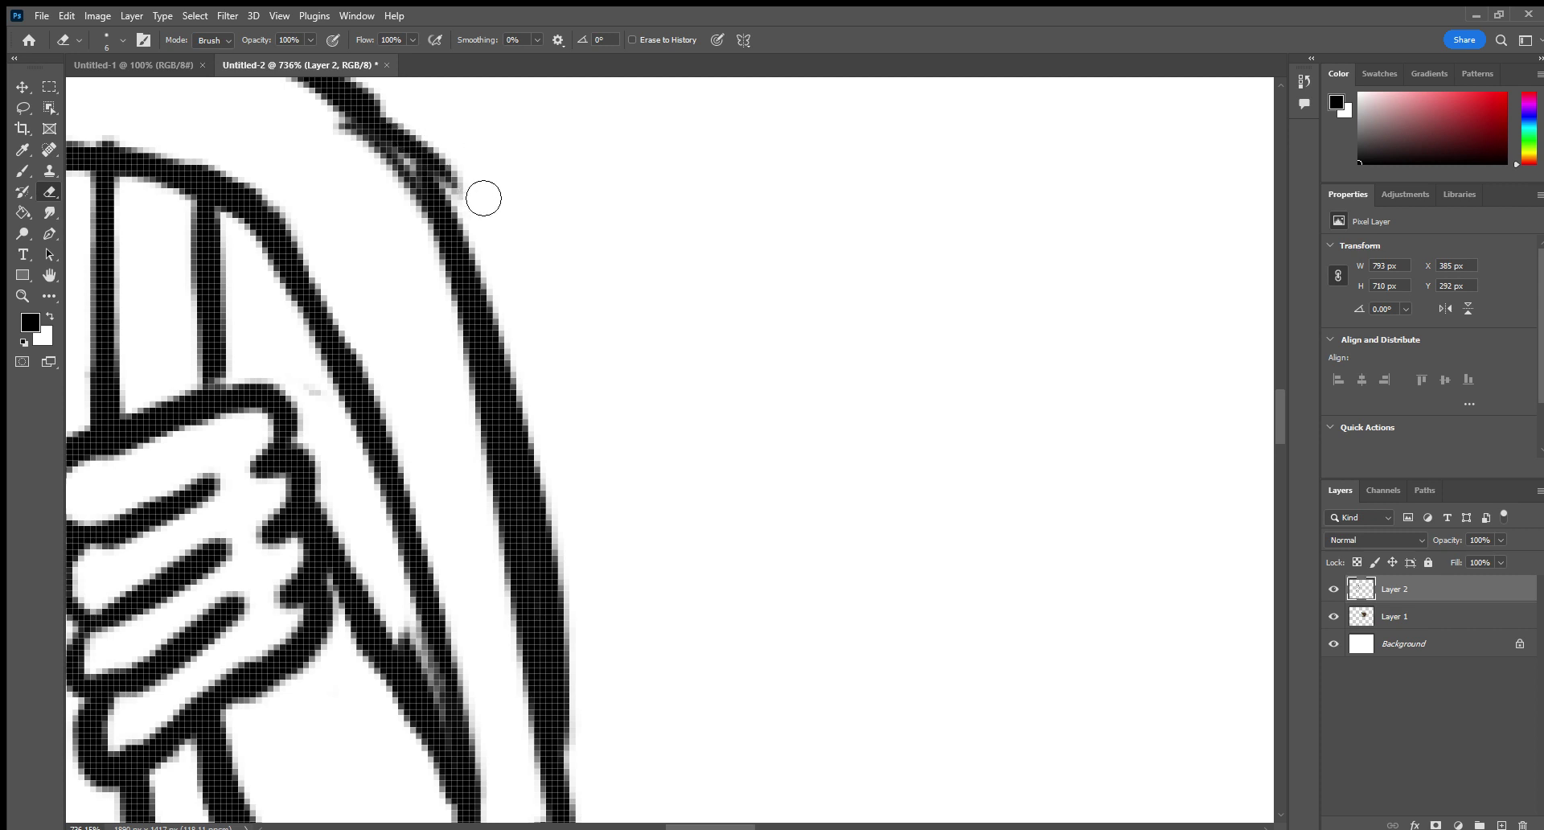
{"action": "mouse_move", "coordinate": [483, 198]}
{"action": "left_mouse_down"}
{"action": "mouse_move", "coordinate": [407, 107]}
{"action": "mouse_move", "coordinate": [425, 123]}
{"action": "left_mouse_up"}
{"action": "left_click_drag", "start_coordinate": [326, 140], "coordinate": [341, 145]}
Thin and smooth the backpack's right side line from beside the elbow up towards the shoulder.
{"action": "left_click", "coordinate": [49, 275]}
{"action": "left_click_drag", "start_coordinate": [157, 226], "coordinate": [129, 122]}
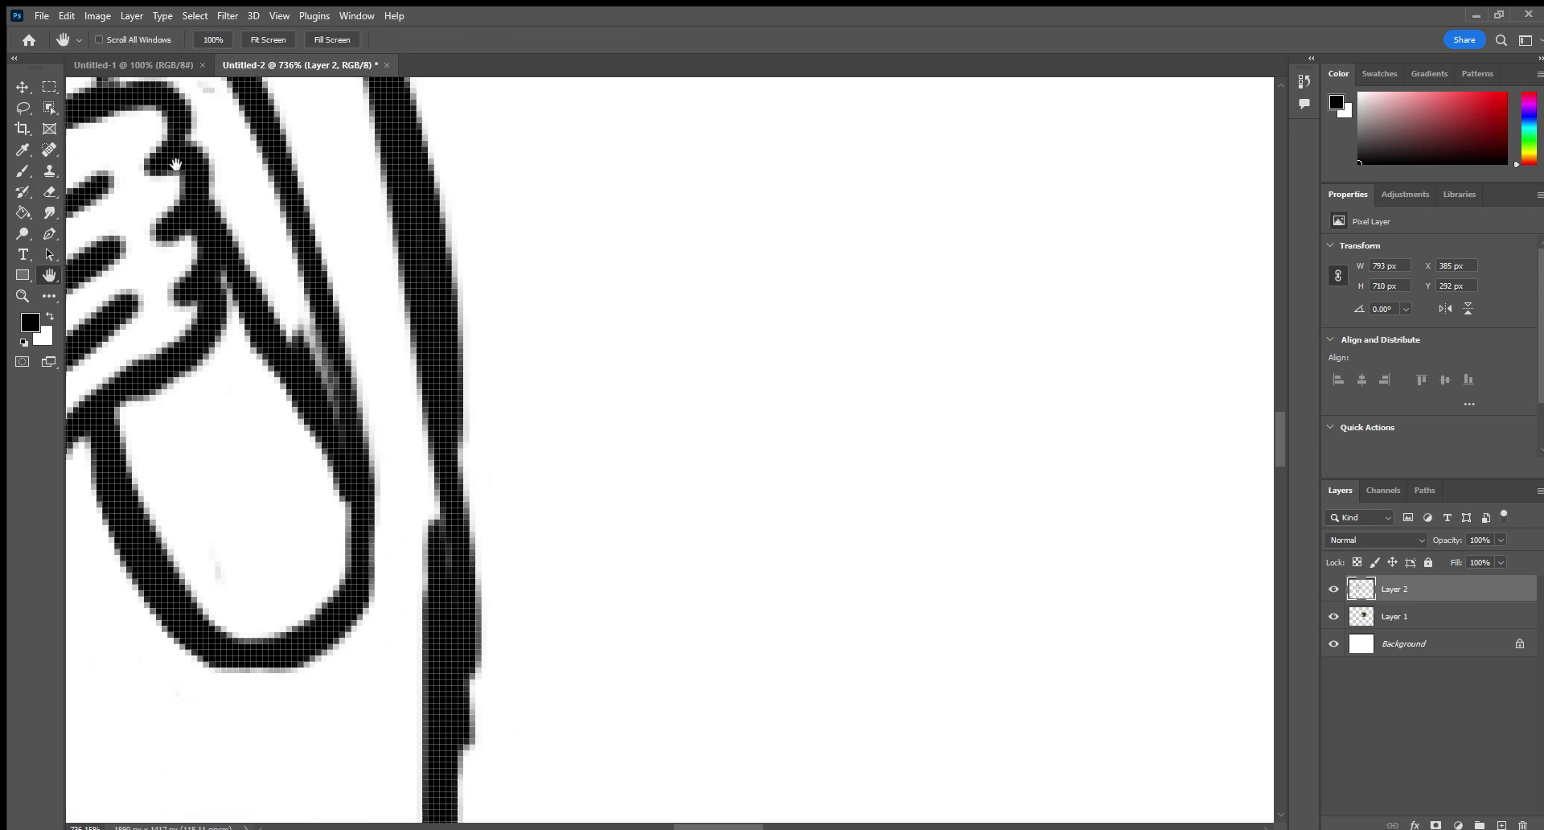
{"action": "key", "text": "e"}
{"action": "left_click_drag", "start_coordinate": [398, 378], "coordinate": [387, 524]}
{"action": "mouse_move", "coordinate": [395, 436]}
{"action": "left_mouse_down"}
{"action": "mouse_move", "coordinate": [391, 607]}
{"action": "mouse_move", "coordinate": [466, 552]}
{"action": "mouse_move", "coordinate": [459, 580]}
{"action": "mouse_move", "coordinate": [463, 348]}
{"action": "left_mouse_up"}
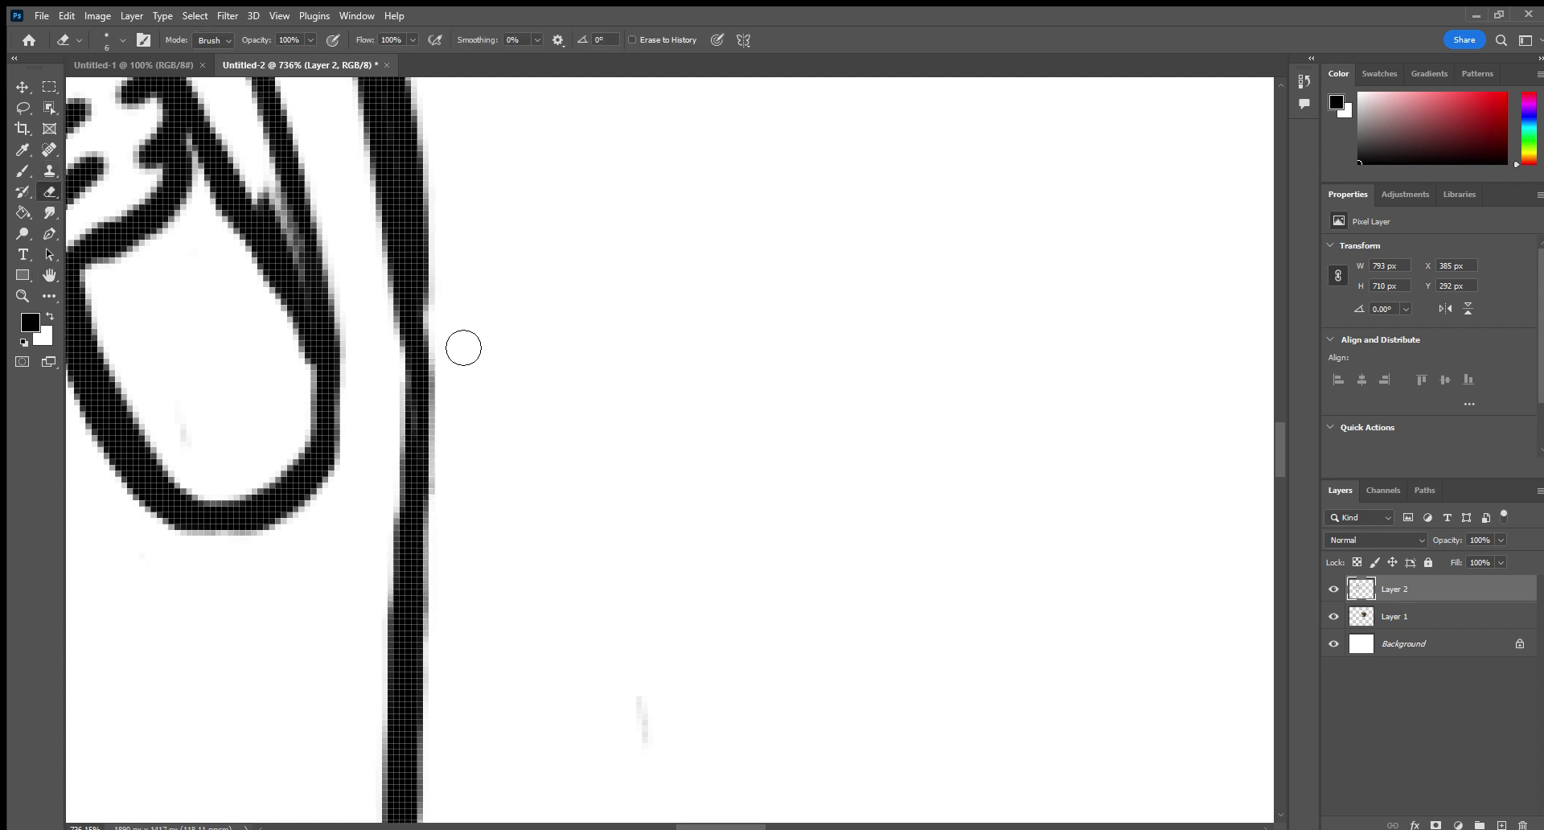
{"action": "mouse_move", "coordinate": [455, 195]}
{"action": "left_mouse_down"}
{"action": "mouse_move", "coordinate": [442, 168]}
{"action": "mouse_move", "coordinate": [455, 307]}
{"action": "mouse_move", "coordinate": [438, 168]}
{"action": "left_mouse_up"}
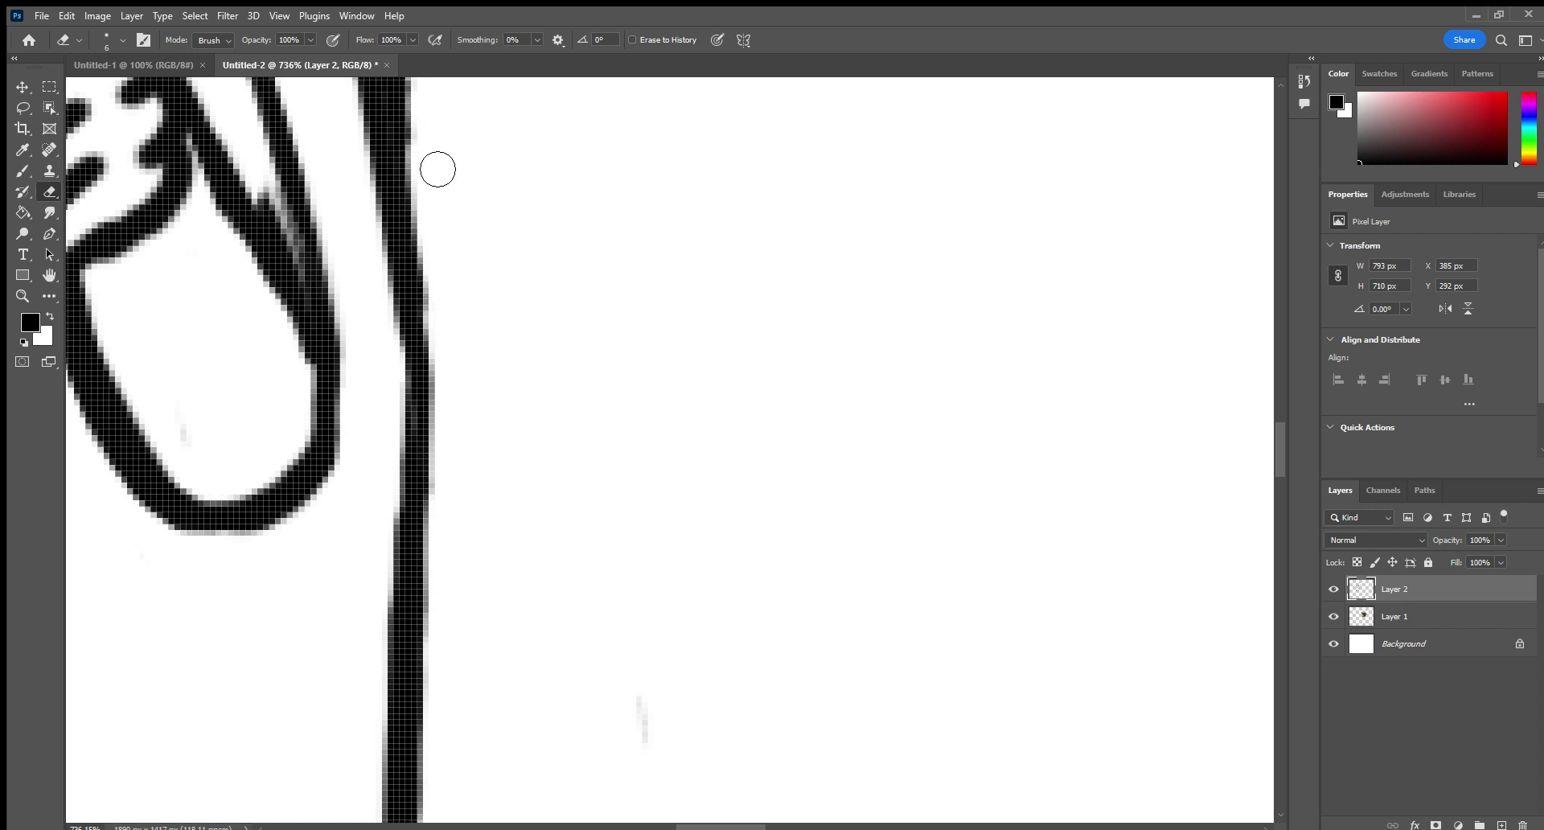
{"action": "scroll", "coordinate": [80, 198], "scroll_direction": "up", "scroll_amount": 5}
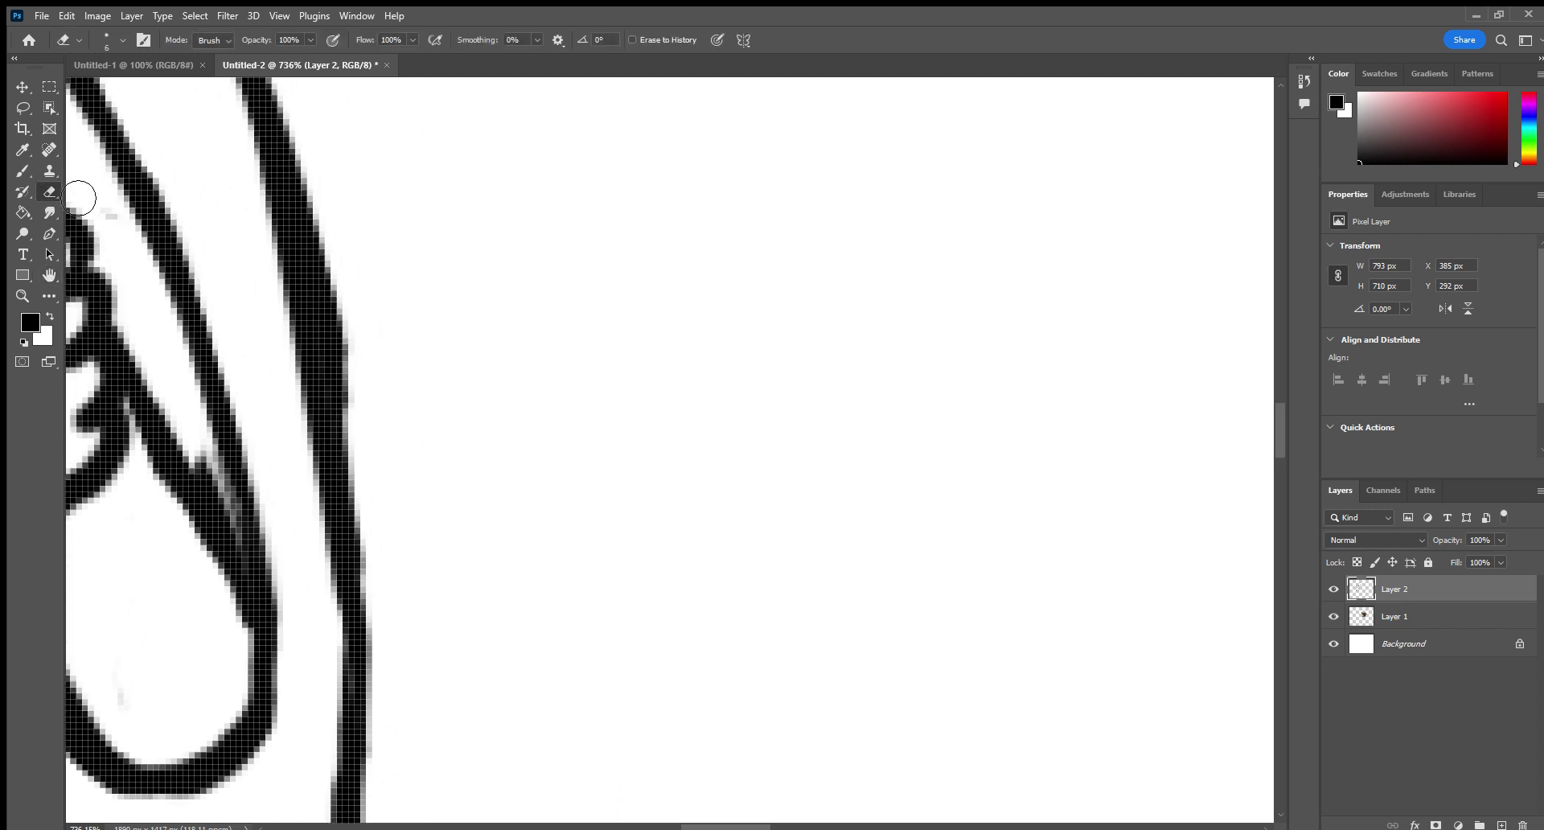
{"action": "mouse_move", "coordinate": [380, 494]}
{"action": "left_mouse_down"}
{"action": "mouse_move", "coordinate": [365, 373]}
{"action": "mouse_move", "coordinate": [377, 414]}
{"action": "left_mouse_up"}
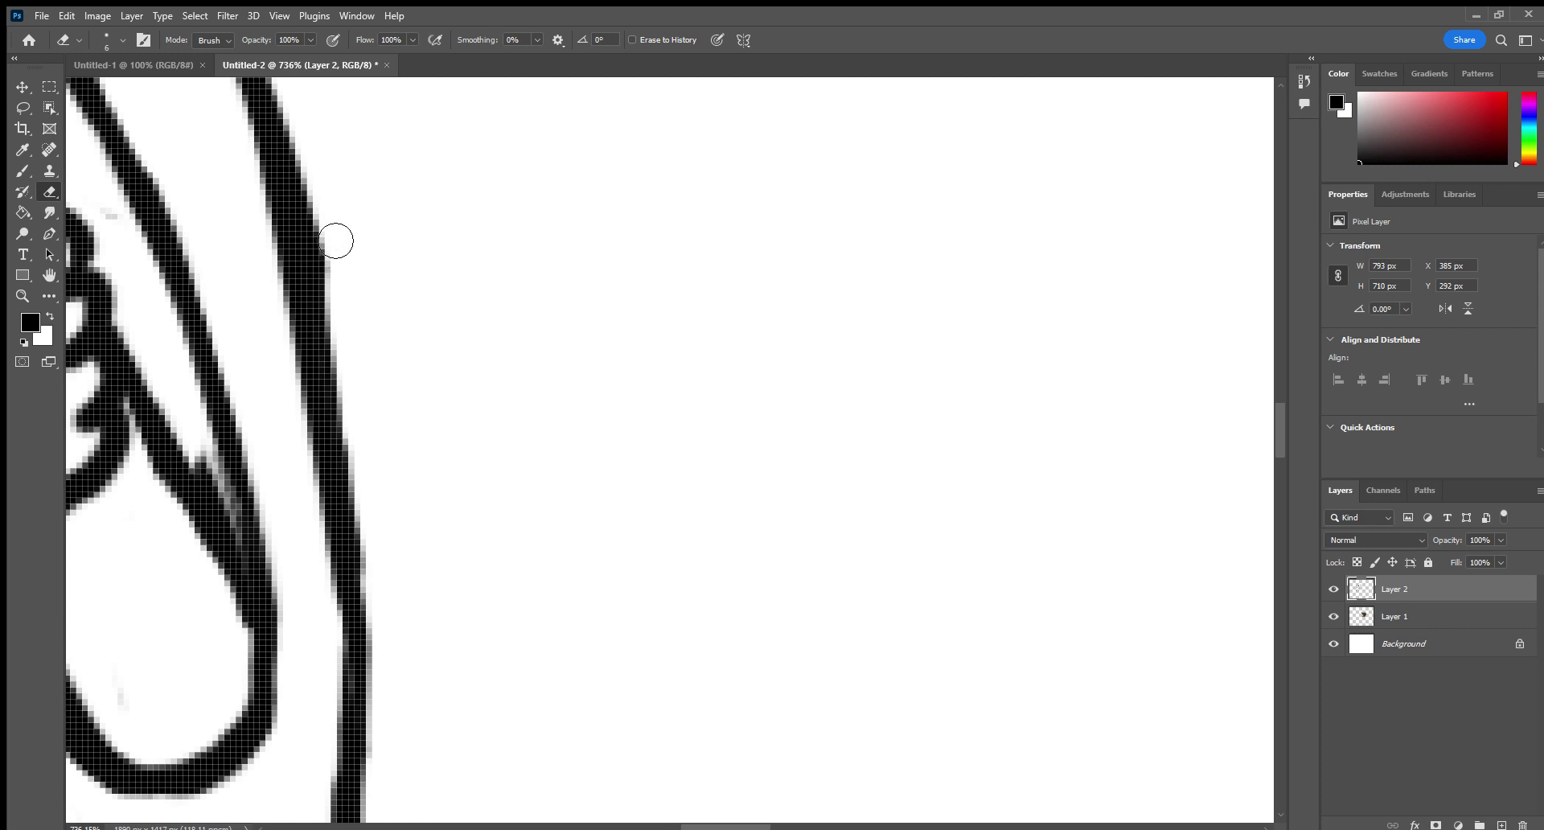
{"action": "left_click_drag", "start_coordinate": [336, 241], "coordinate": [347, 309]}
{"action": "left_click_drag", "start_coordinate": [379, 427], "coordinate": [371, 432]}
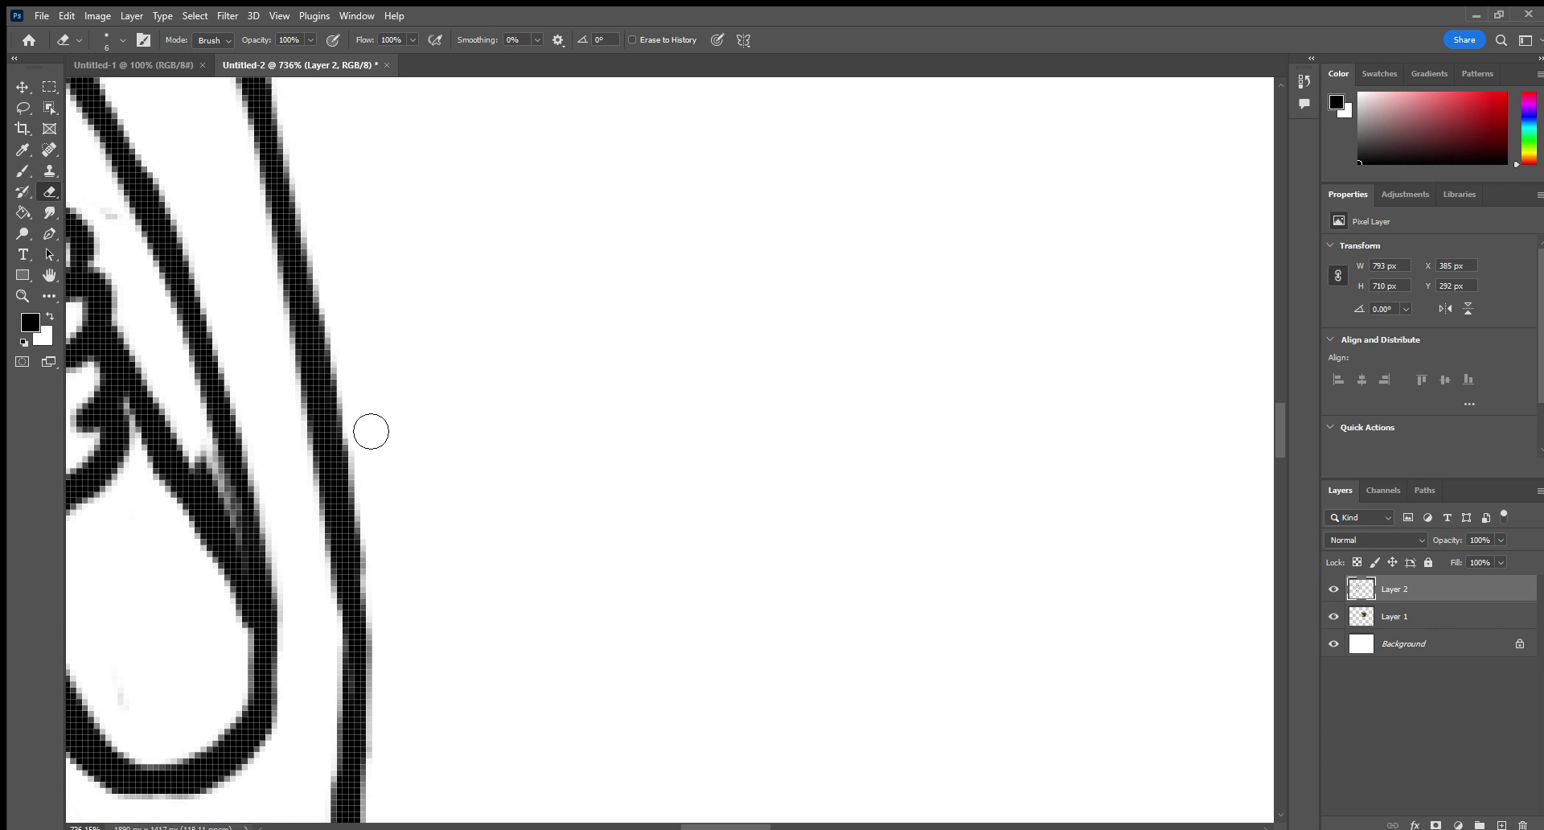
{"action": "scroll", "coordinate": [36, 268], "scroll_direction": "up", "scroll_amount": 5}
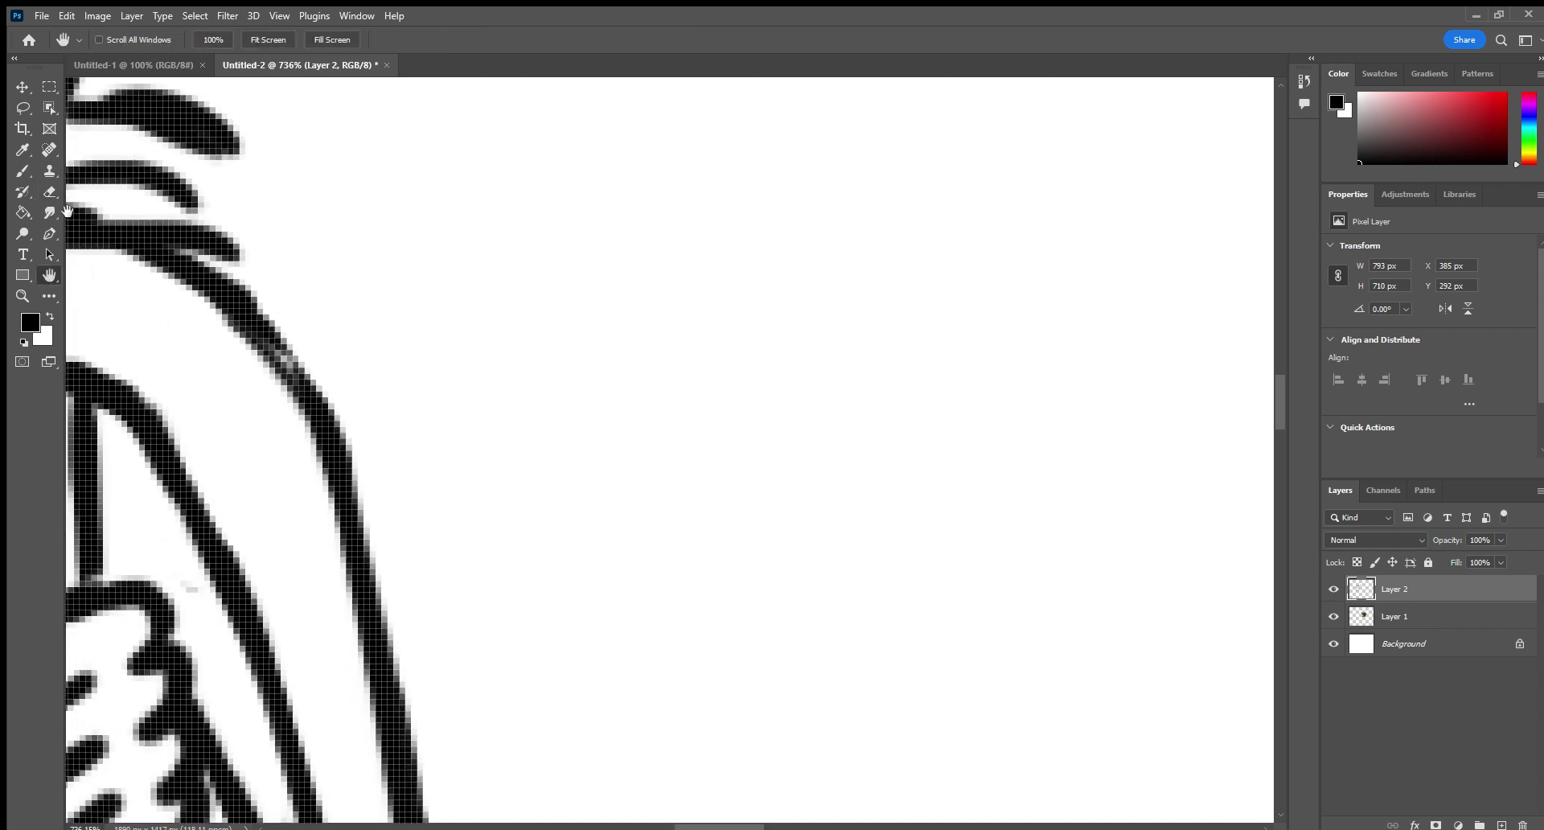
Erase the short strokes above the right shoulder and thin the shoulder's top line along its lower edge.
{"action": "key", "text": "h"}
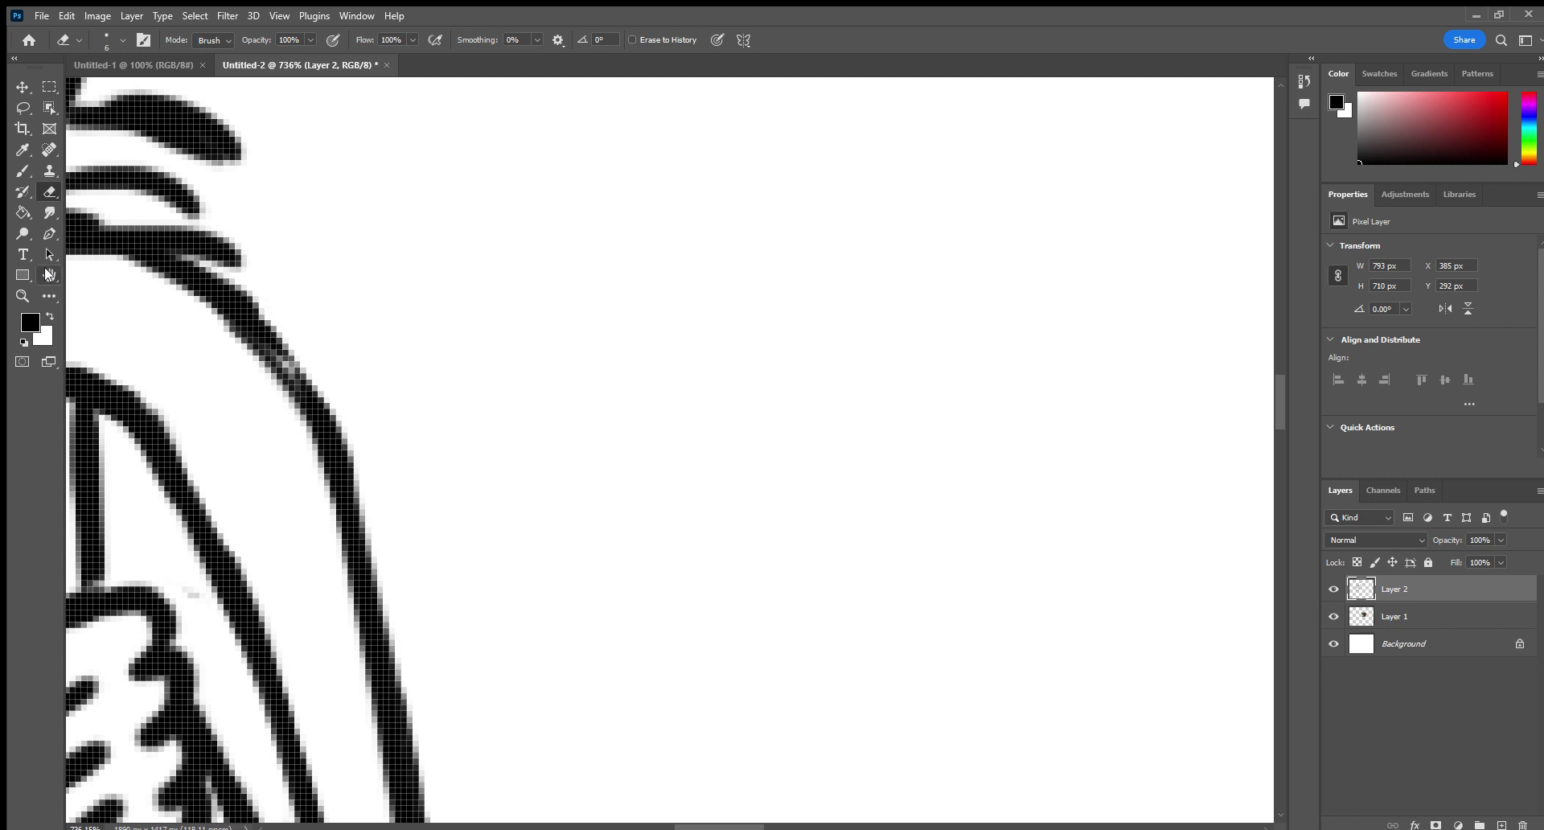
{"action": "left_click_drag", "start_coordinate": [114, 258], "coordinate": [428, 399]}
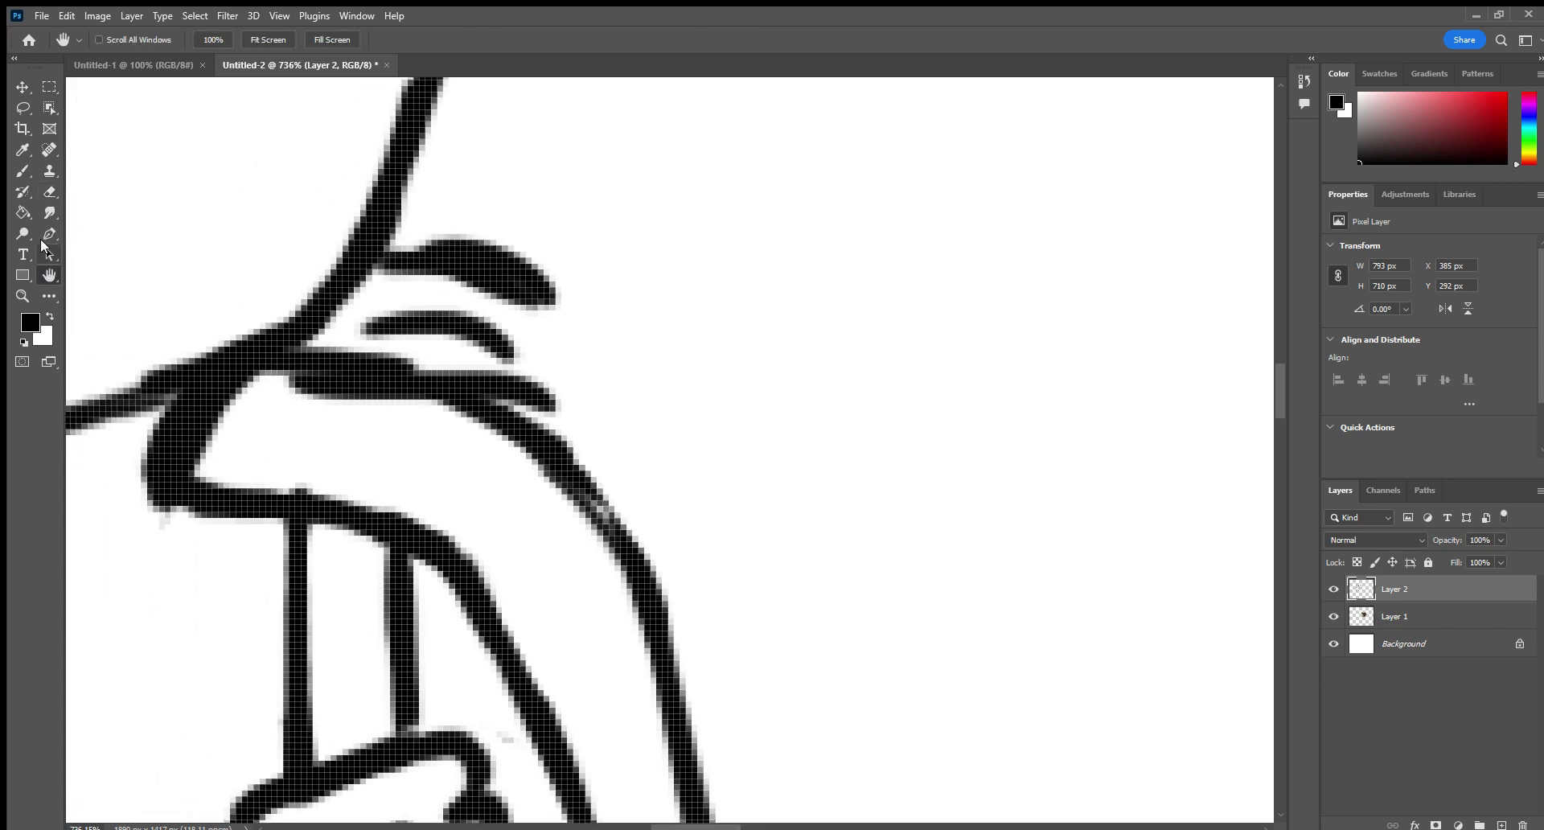
{"action": "left_click", "coordinate": [49, 192]}
{"action": "mouse_move", "coordinate": [530, 253]}
{"action": "left_mouse_down"}
{"action": "mouse_move", "coordinate": [509, 312]}
{"action": "mouse_move", "coordinate": [531, 389]}
{"action": "mouse_move", "coordinate": [509, 378]}
{"action": "mouse_move", "coordinate": [555, 382]}
{"action": "left_mouse_up"}
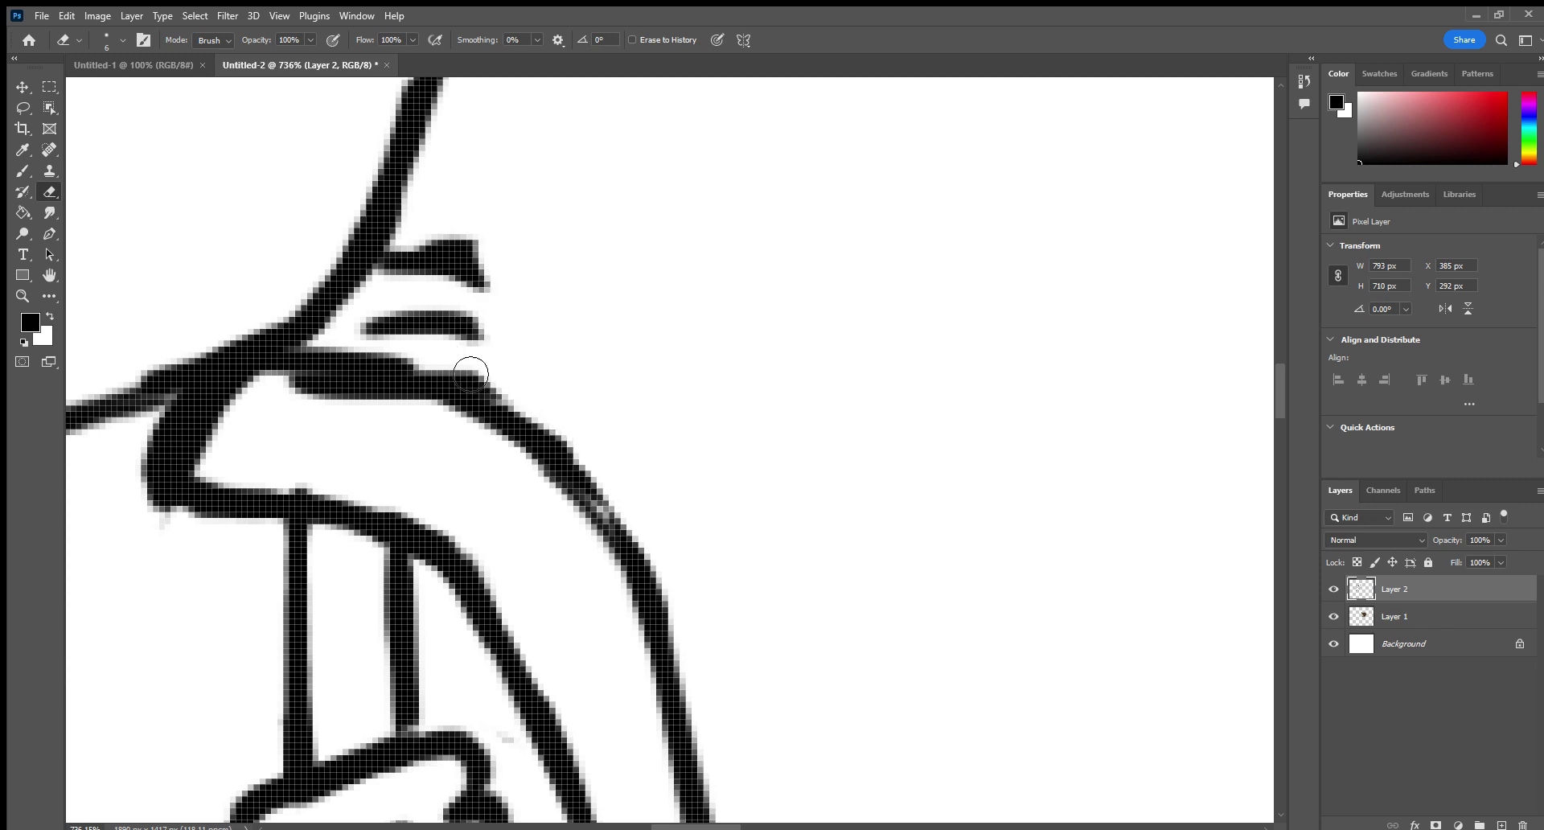
{"action": "mouse_move", "coordinate": [483, 330]}
{"action": "left_mouse_down"}
{"action": "mouse_move", "coordinate": [424, 334]}
{"action": "mouse_move", "coordinate": [465, 291]}
{"action": "mouse_move", "coordinate": [469, 303]}
{"action": "mouse_move", "coordinate": [414, 266]}
{"action": "mouse_move", "coordinate": [386, 273]}
{"action": "left_mouse_up"}
{"action": "mouse_move", "coordinate": [307, 418]}
{"action": "left_mouse_down"}
{"action": "mouse_move", "coordinate": [303, 406]}
{"action": "mouse_move", "coordinate": [365, 406]}
{"action": "left_mouse_up"}
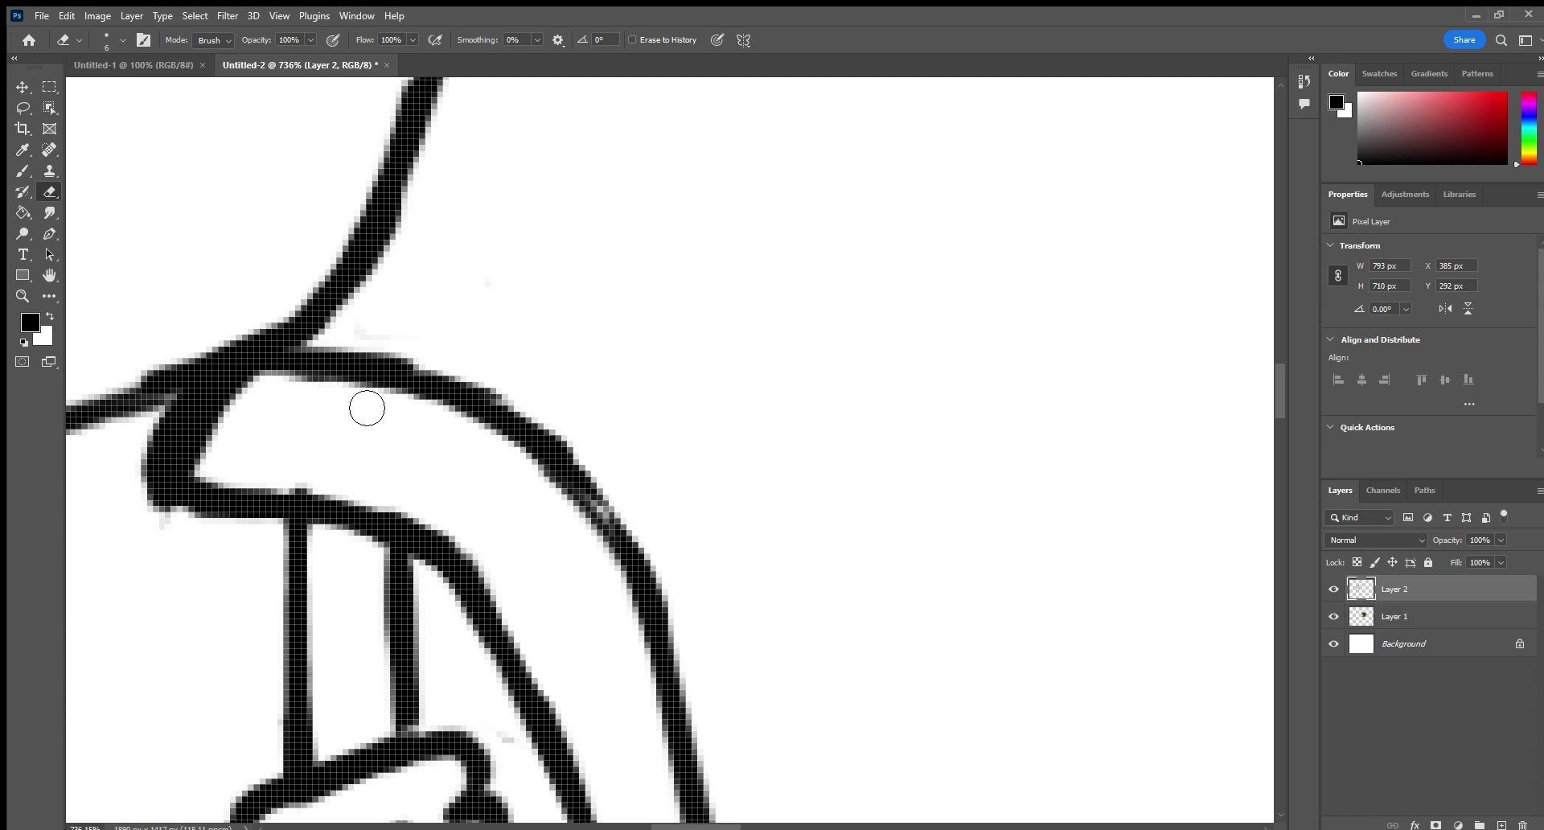
Draw a curved backpack top from the jaw over the right shoulder down to the backpack's side line.
{"action": "left_click", "coordinate": [23, 171]}
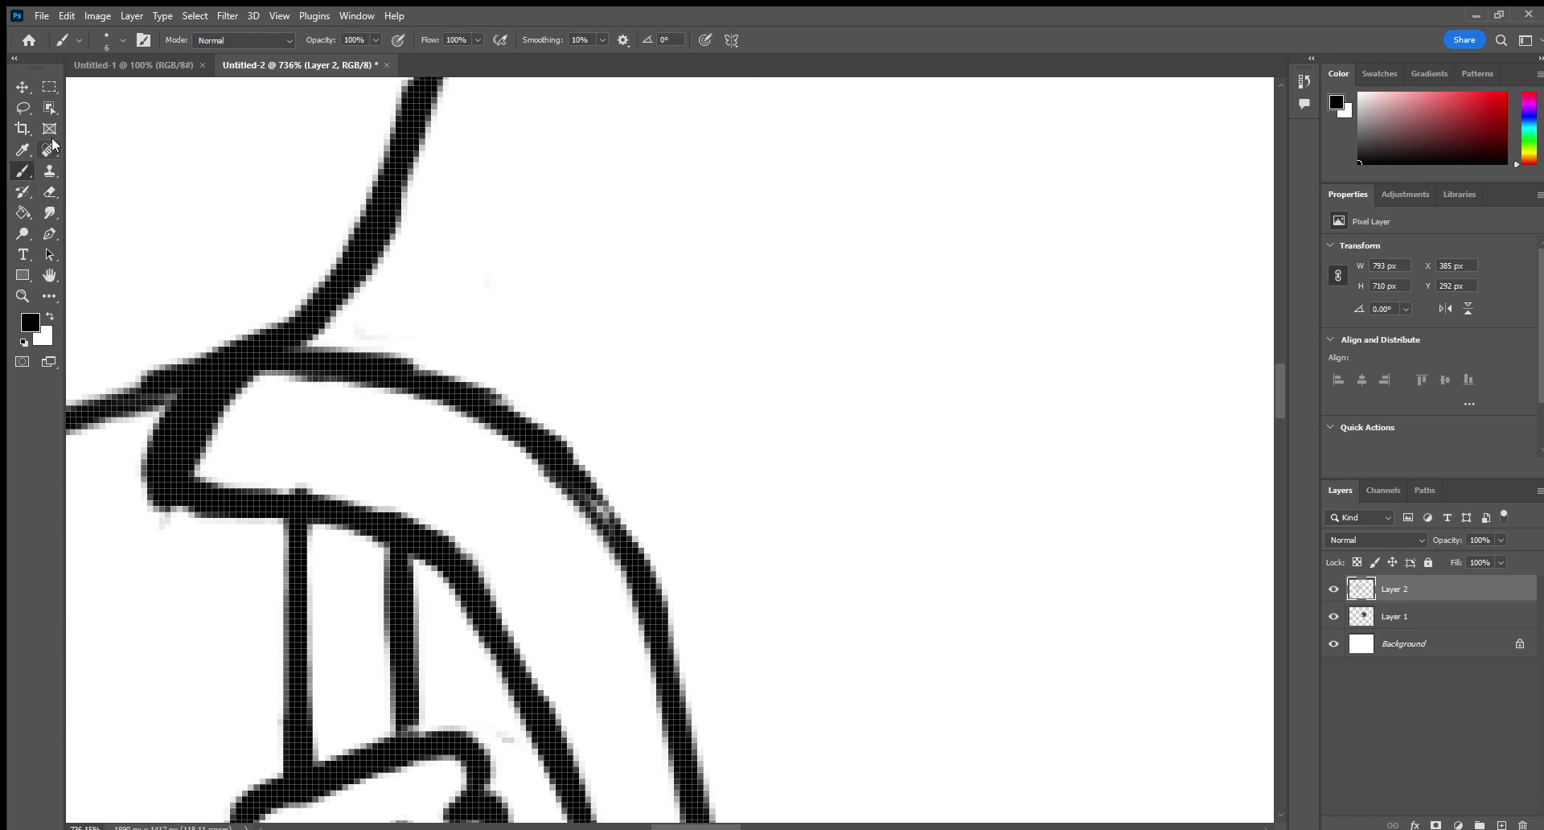
{"action": "mouse_move", "coordinate": [378, 256]}
{"action": "left_mouse_down"}
{"action": "mouse_move", "coordinate": [443, 282]}
{"action": "mouse_move", "coordinate": [387, 264]}
{"action": "mouse_move", "coordinate": [486, 296]}
{"action": "mouse_move", "coordinate": [453, 286]}
{"action": "mouse_move", "coordinate": [590, 409]}
{"action": "mouse_move", "coordinate": [478, 296]}
{"action": "mouse_move", "coordinate": [622, 482]}
{"action": "mouse_move", "coordinate": [636, 534]}
{"action": "mouse_move", "coordinate": [594, 453]}
{"action": "left_mouse_up"}
{"action": "key", "text": "ctrl+z"}
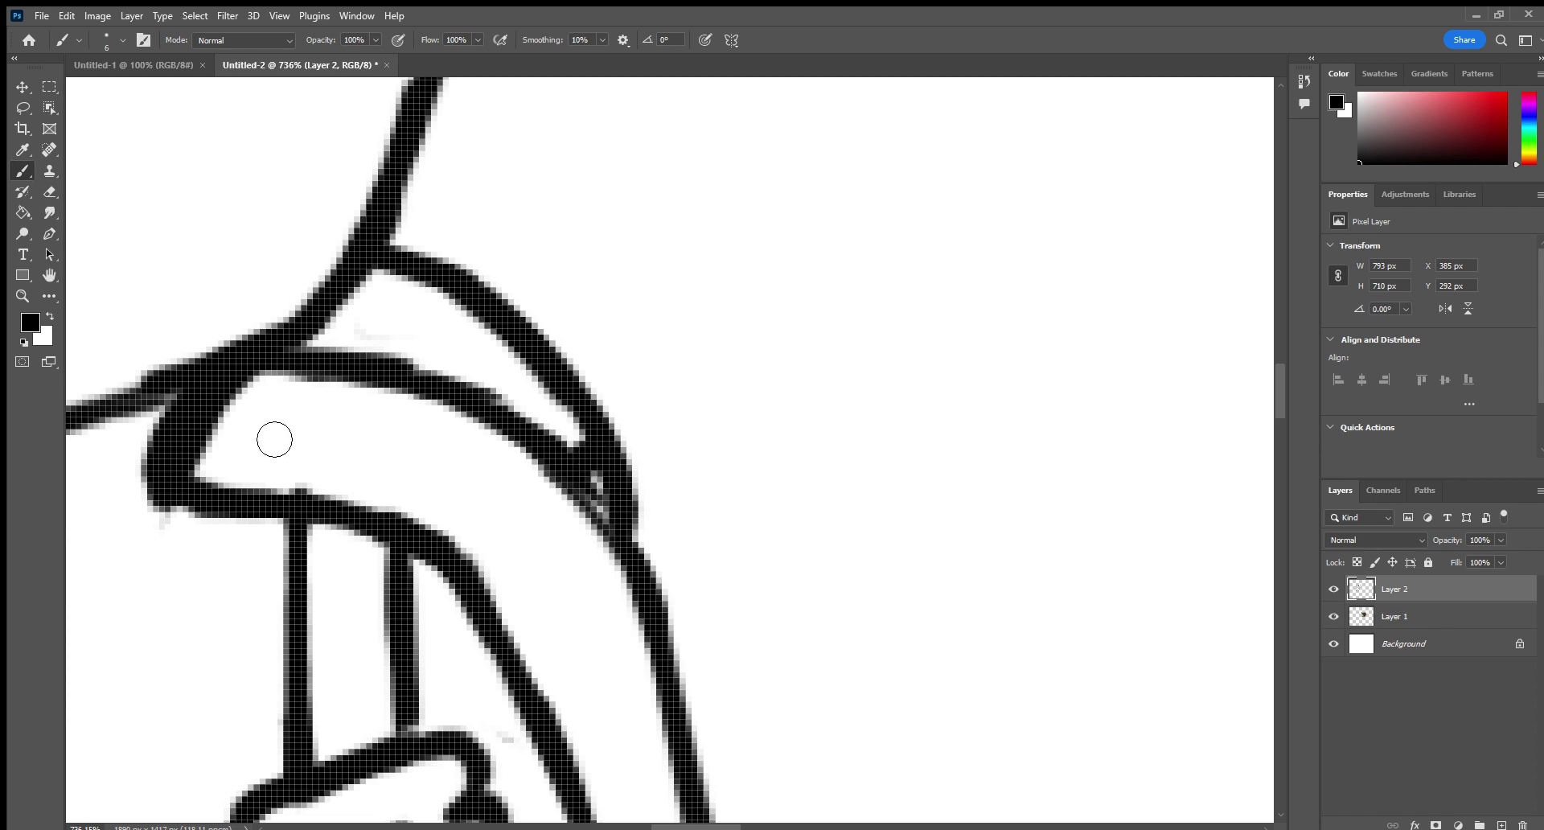
Extend both lines of the right strap up to the shoulder's top line and erase the sleeve line between them.
{"action": "mouse_move", "coordinate": [297, 510]}
{"action": "left_mouse_down"}
{"action": "mouse_move", "coordinate": [327, 414]}
{"action": "mouse_move", "coordinate": [320, 377]}
{"action": "left_mouse_up"}
{"action": "left_click_drag", "start_coordinate": [399, 575], "coordinate": [412, 374]}
{"action": "key", "text": "e"}
{"action": "mouse_move", "coordinate": [354, 550]}
{"action": "left_mouse_down"}
{"action": "mouse_move", "coordinate": [342, 502]}
{"action": "mouse_move", "coordinate": [363, 580]}
{"action": "mouse_move", "coordinate": [380, 444]}
{"action": "left_mouse_up"}
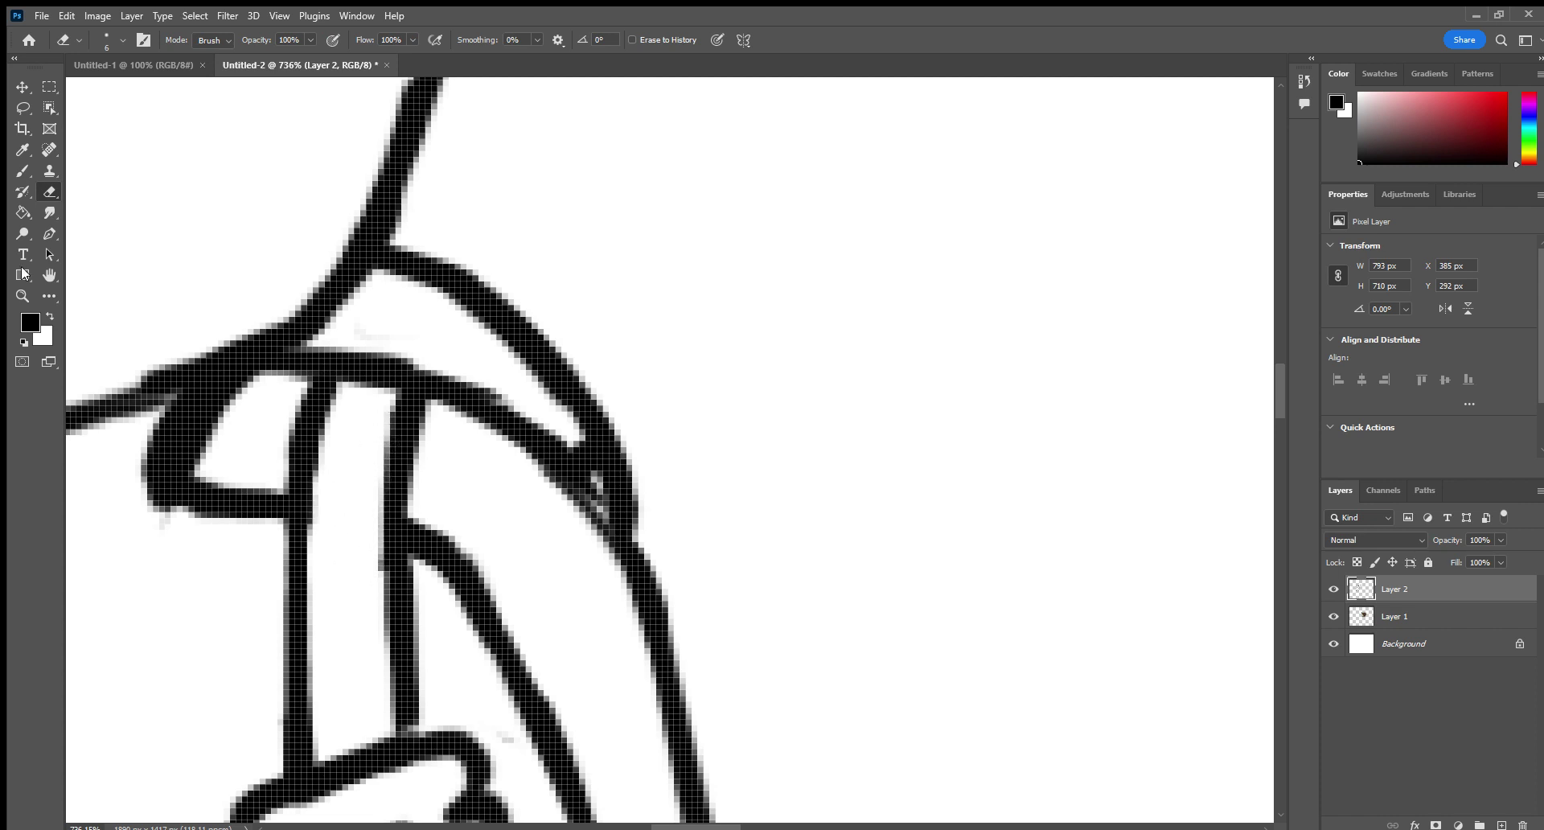
{"action": "left_click", "coordinate": [26, 167]}
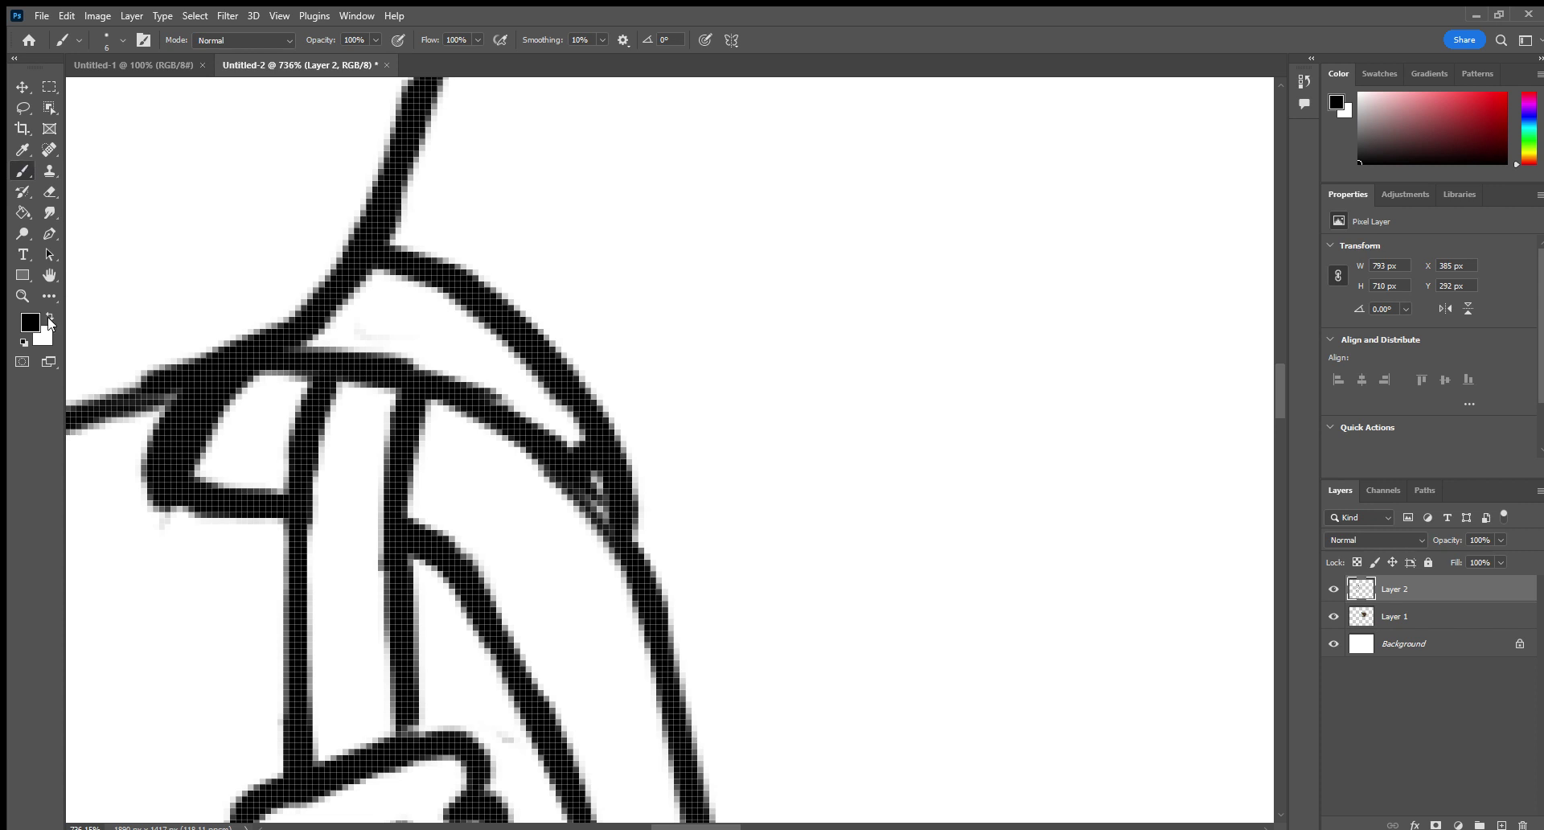
{"action": "mouse_move", "coordinate": [268, 448]}
{"action": "left_mouse_down"}
{"action": "mouse_move", "coordinate": [249, 434]}
{"action": "mouse_move", "coordinate": [258, 444]}
{"action": "left_mouse_up"}
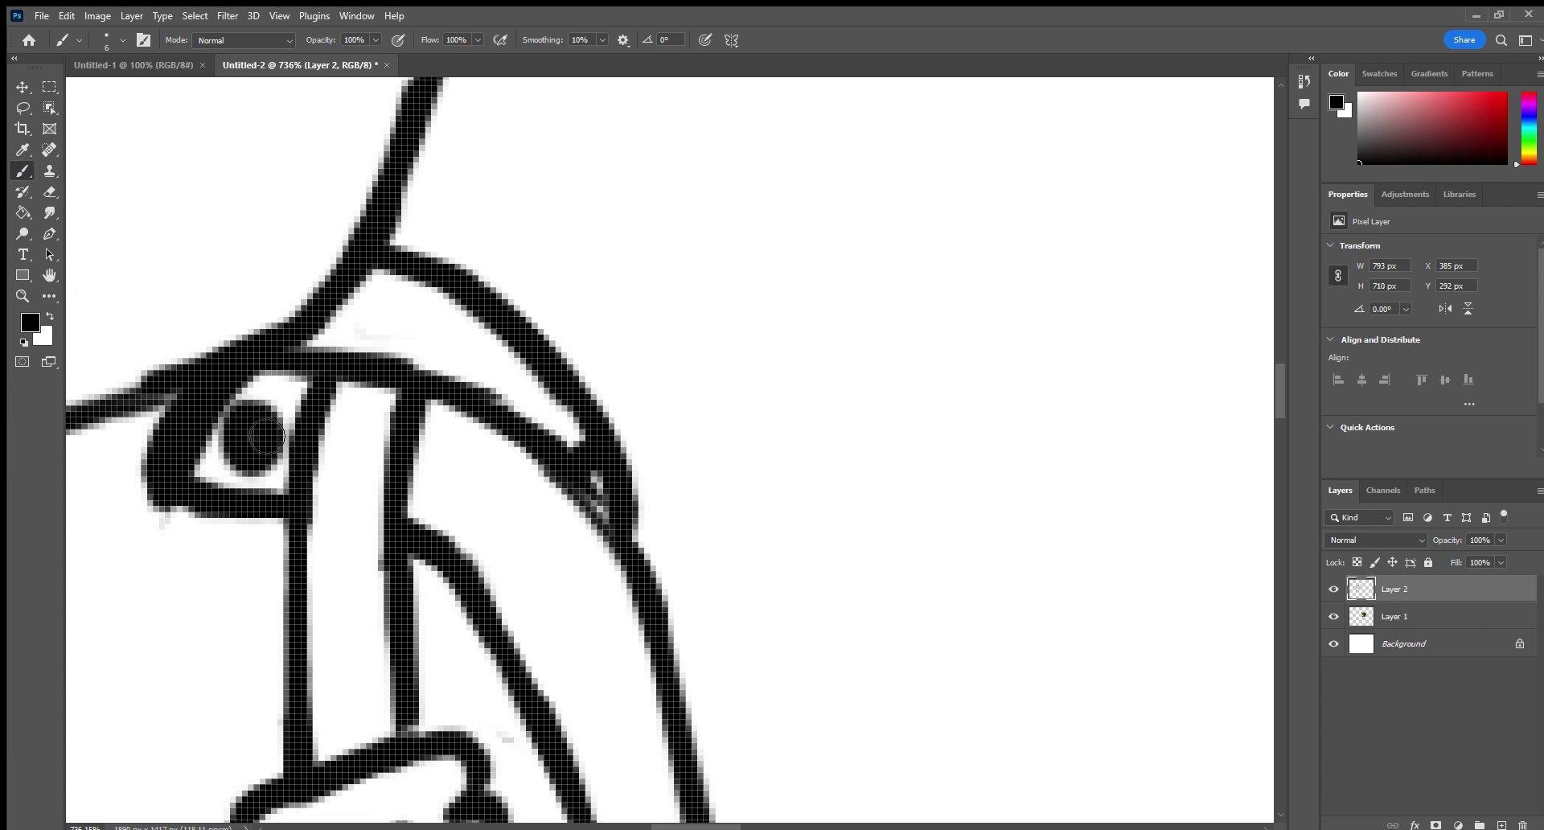
{"action": "left_click_drag", "start_coordinate": [466, 485], "coordinate": [458, 476]}
{"action": "mouse_move", "coordinate": [504, 553]}
{"action": "left_mouse_down"}
{"action": "mouse_move", "coordinate": [543, 508]}
{"action": "mouse_move", "coordinate": [575, 561]}
{"action": "mouse_move", "coordinate": [551, 596]}
{"action": "mouse_move", "coordinate": [544, 555]}
{"action": "left_mouse_up"}
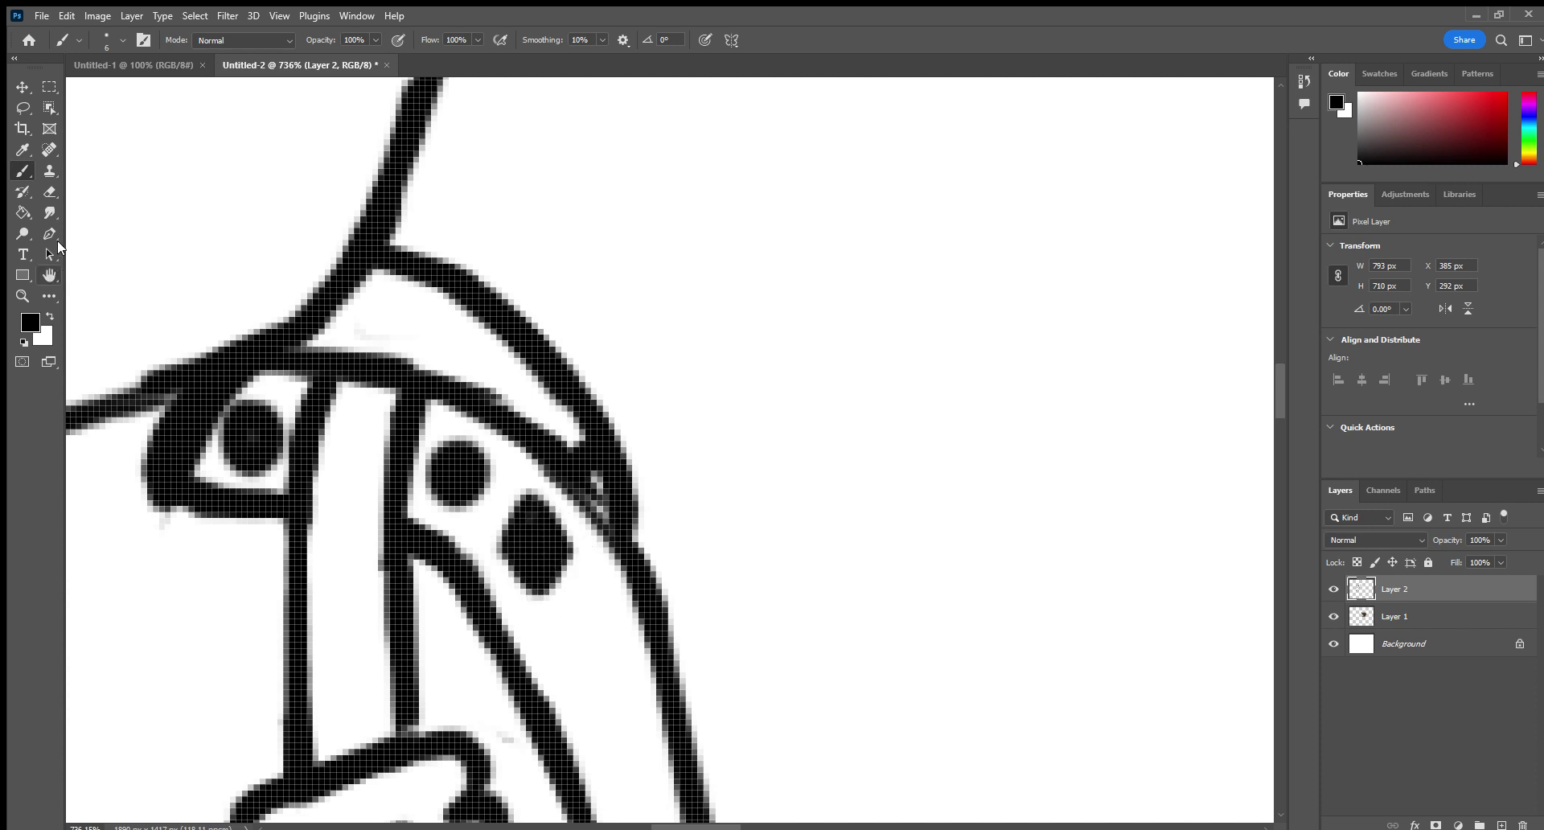
{"action": "left_click", "coordinate": [49, 192]}
{"action": "mouse_move", "coordinate": [557, 526]}
{"action": "left_mouse_down"}
{"action": "mouse_move", "coordinate": [556, 578]}
{"action": "mouse_move", "coordinate": [529, 572]}
{"action": "mouse_move", "coordinate": [538, 516]}
{"action": "mouse_move", "coordinate": [561, 591]}
{"action": "mouse_move", "coordinate": [535, 568]}
{"action": "mouse_move", "coordinate": [555, 550]}
{"action": "mouse_move", "coordinate": [456, 464]}
{"action": "mouse_move", "coordinate": [499, 494]}
{"action": "mouse_move", "coordinate": [466, 505]}
{"action": "left_mouse_up"}
{"action": "mouse_move", "coordinate": [259, 442]}
{"action": "left_mouse_down"}
{"action": "mouse_move", "coordinate": [249, 430]}
{"action": "mouse_move", "coordinate": [274, 448]}
{"action": "mouse_move", "coordinate": [249, 473]}
{"action": "left_mouse_up"}
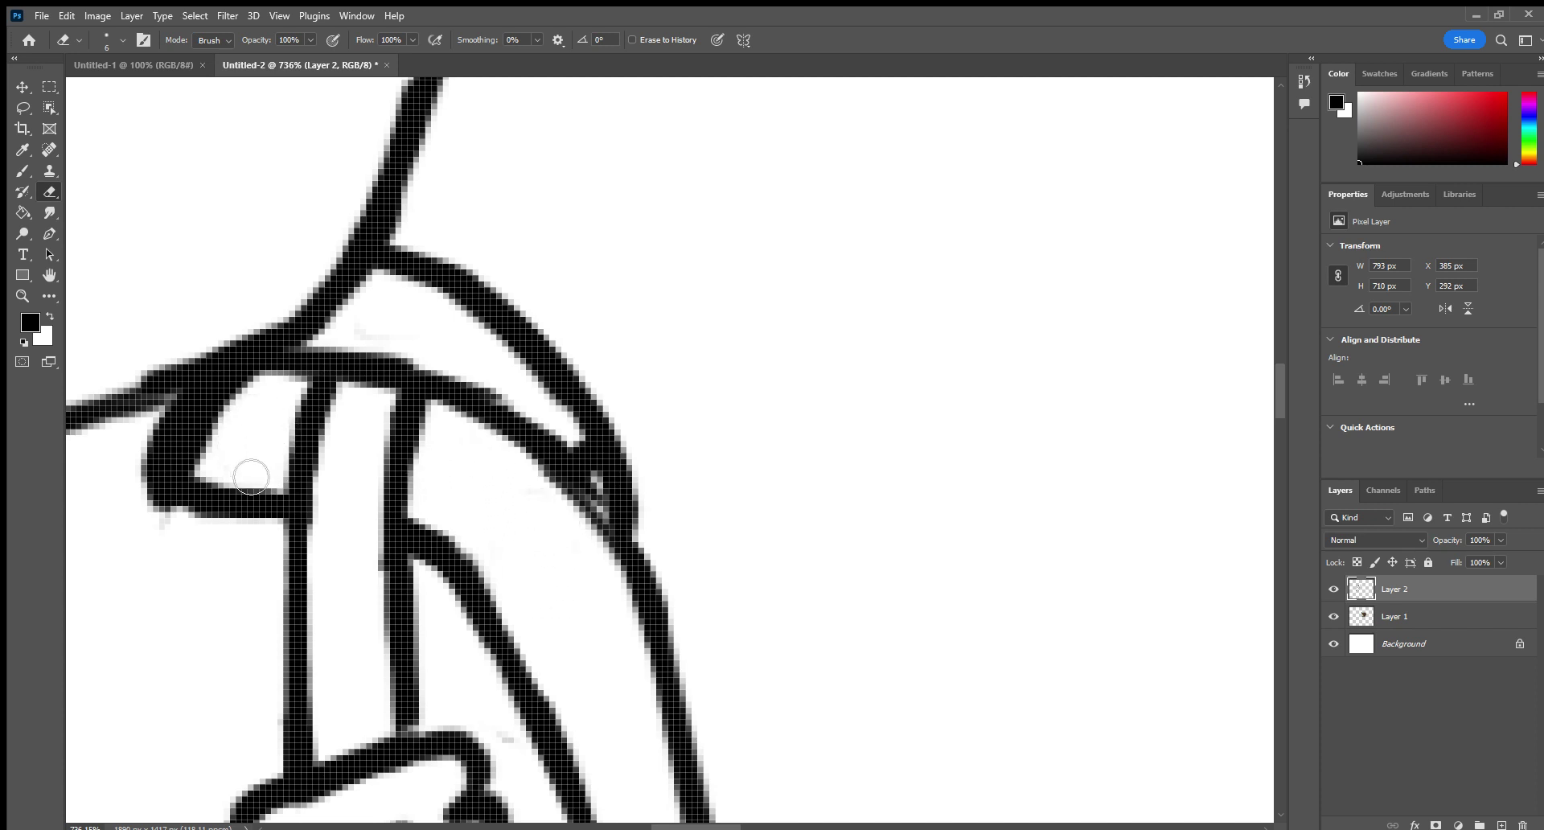
Thin and smooth the left shoulder's outer curve from near the neck down to the hand.
{"action": "key", "text": "h"}
{"action": "left_click_drag", "start_coordinate": [121, 293], "coordinate": [805, 188]}
{"action": "key", "text": "e"}
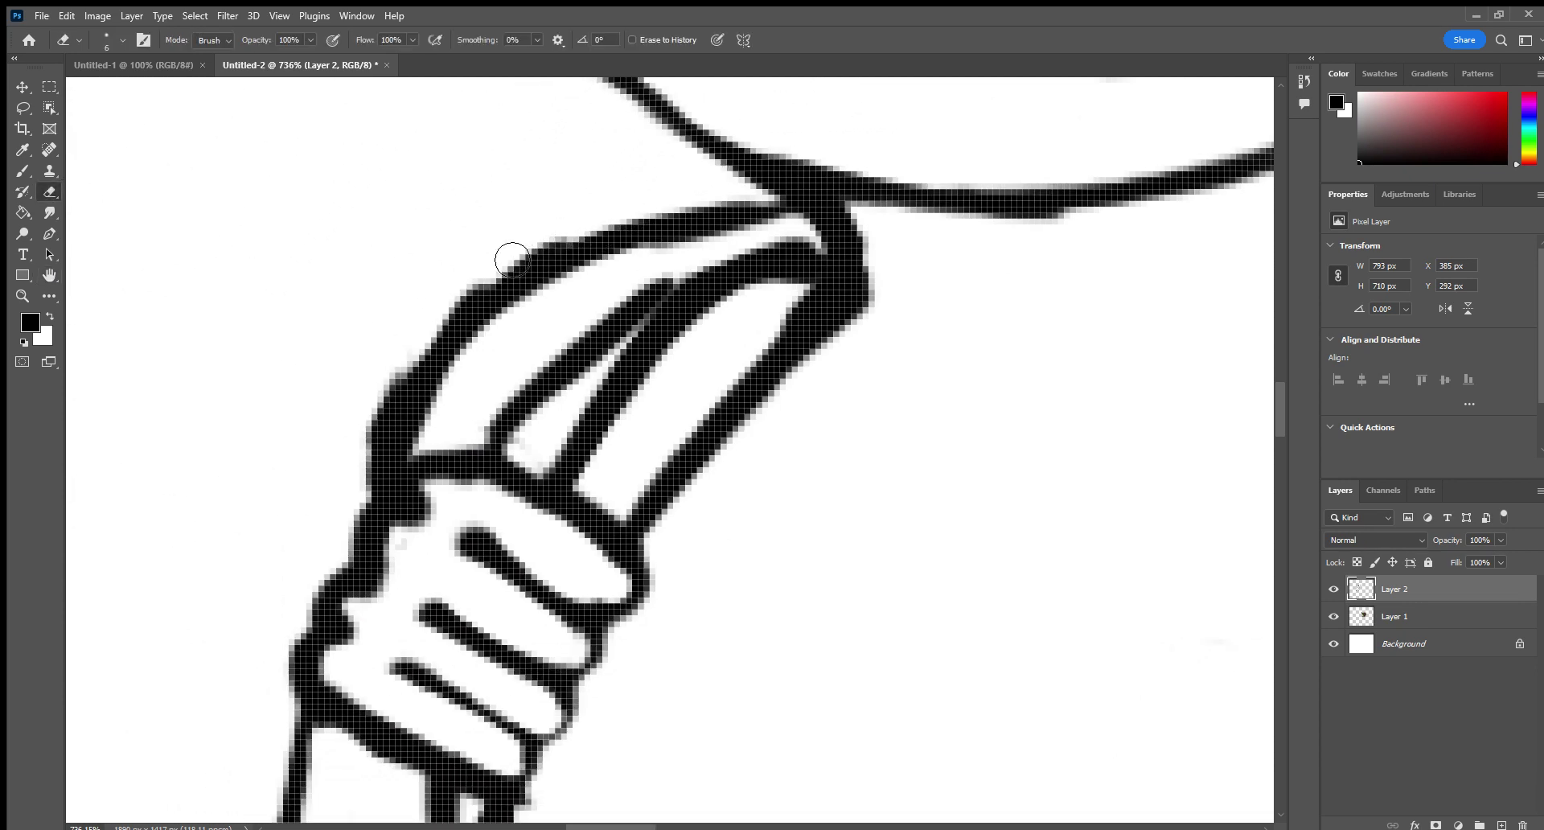
{"action": "mouse_move", "coordinate": [615, 218]}
{"action": "left_mouse_down"}
{"action": "mouse_move", "coordinate": [455, 313]}
{"action": "mouse_move", "coordinate": [529, 250]}
{"action": "mouse_move", "coordinate": [444, 325]}
{"action": "mouse_move", "coordinate": [454, 309]}
{"action": "mouse_move", "coordinate": [371, 465]}
{"action": "mouse_move", "coordinate": [393, 391]}
{"action": "mouse_move", "coordinate": [367, 435]}
{"action": "left_mouse_up"}
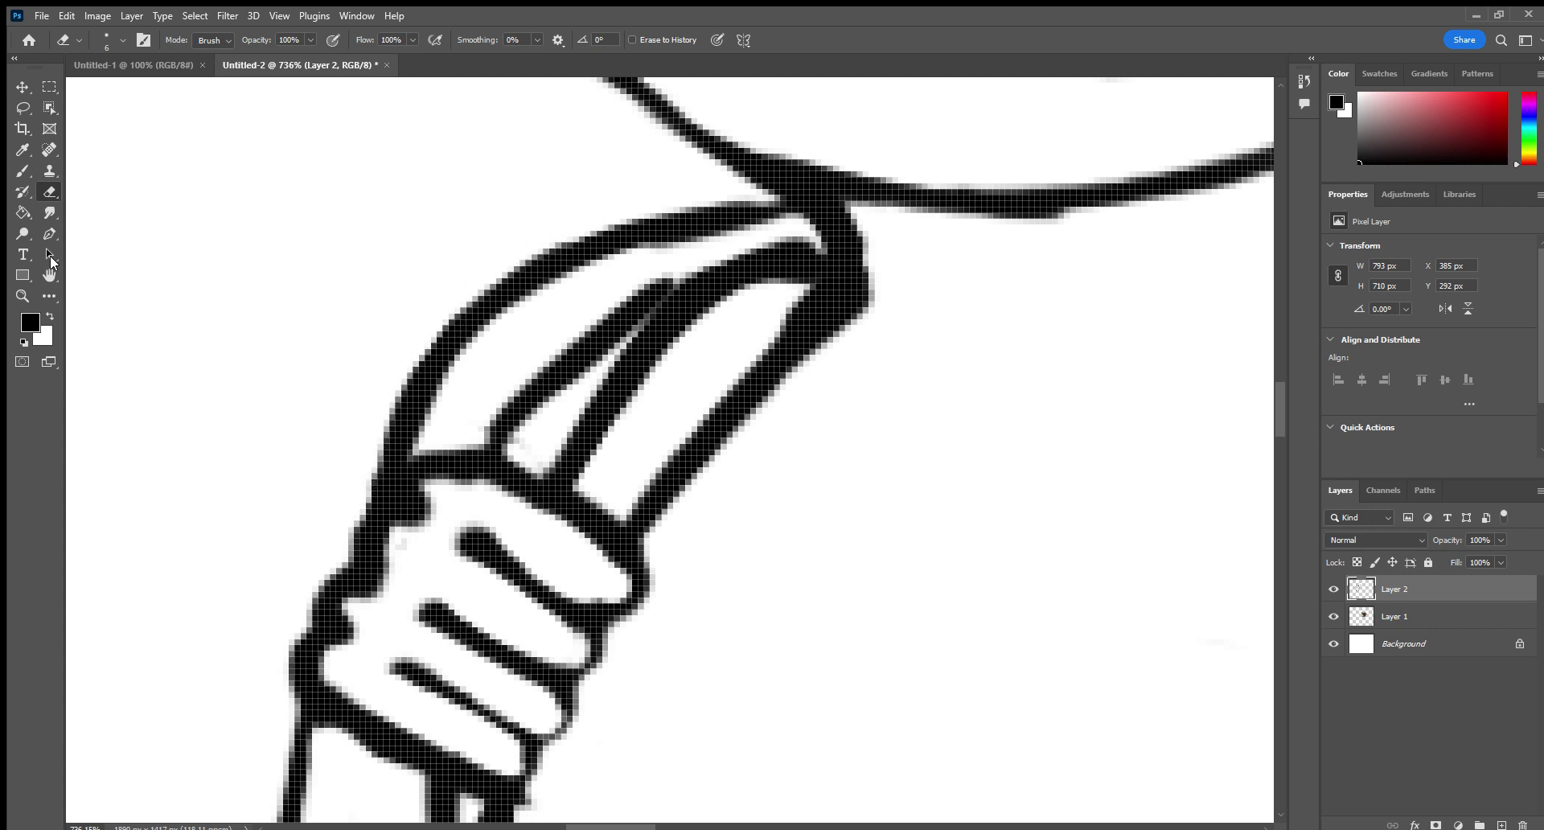
Smooth the inside curve at the bottom of the left forearm and draw a short diagonal line joining the forearm to the torso's side line.
{"action": "key", "text": "h"}
{"action": "mouse_move", "coordinate": [336, 354]}
{"action": "left_mouse_down"}
{"action": "mouse_move", "coordinate": [324, 181]}
{"action": "mouse_move", "coordinate": [182, 217]}
{"action": "mouse_move", "coordinate": [194, 80]}
{"action": "mouse_move", "coordinate": [167, 183]}
{"action": "left_mouse_up"}
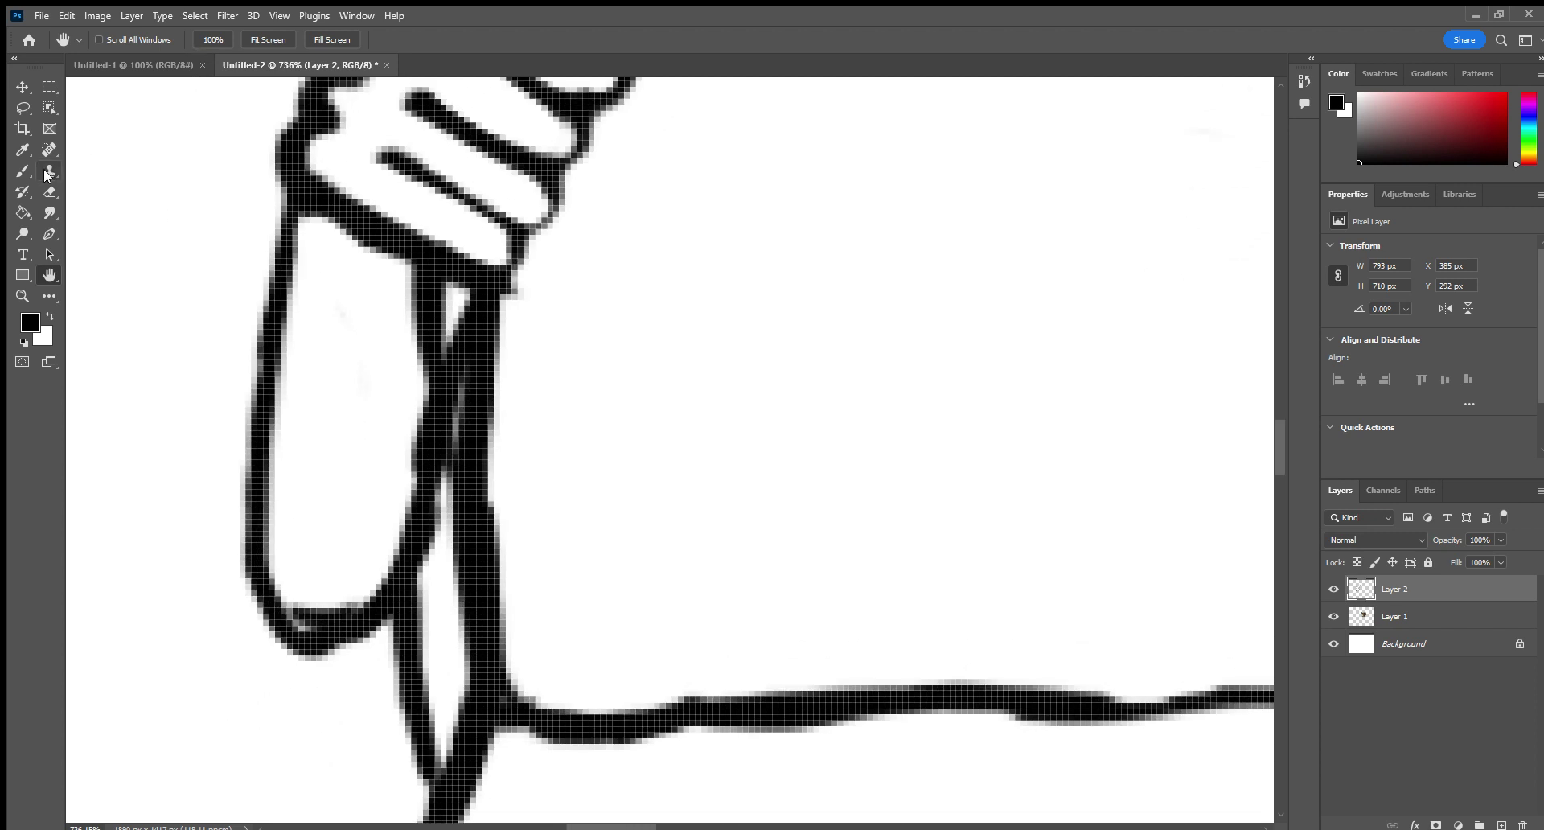
{"action": "left_click", "coordinate": [50, 186]}
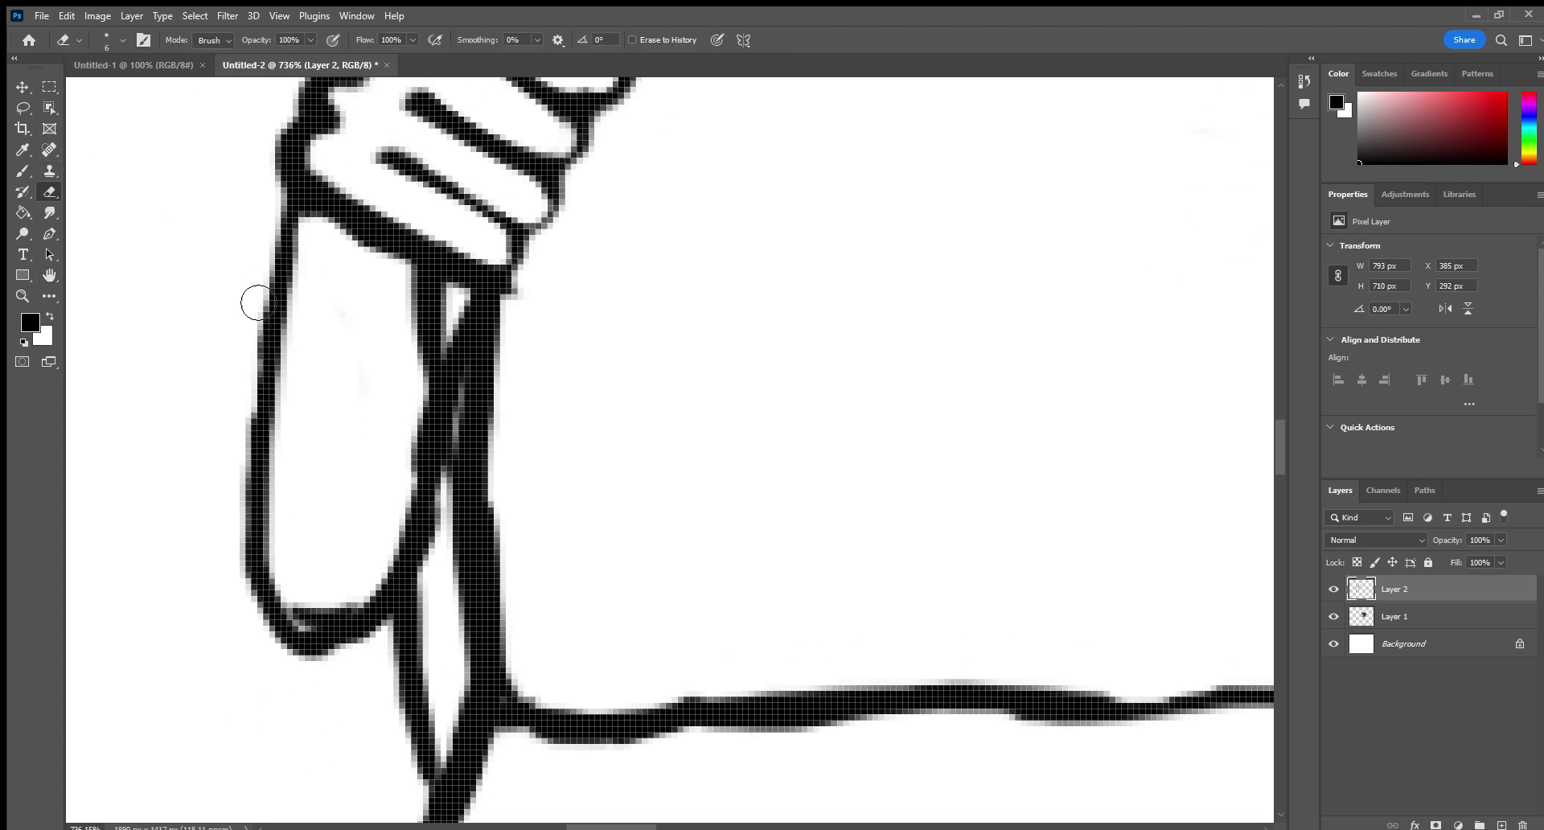
{"action": "mouse_move", "coordinate": [325, 603]}
{"action": "left_mouse_down"}
{"action": "mouse_move", "coordinate": [301, 624]}
{"action": "mouse_move", "coordinate": [376, 575]}
{"action": "left_mouse_up"}
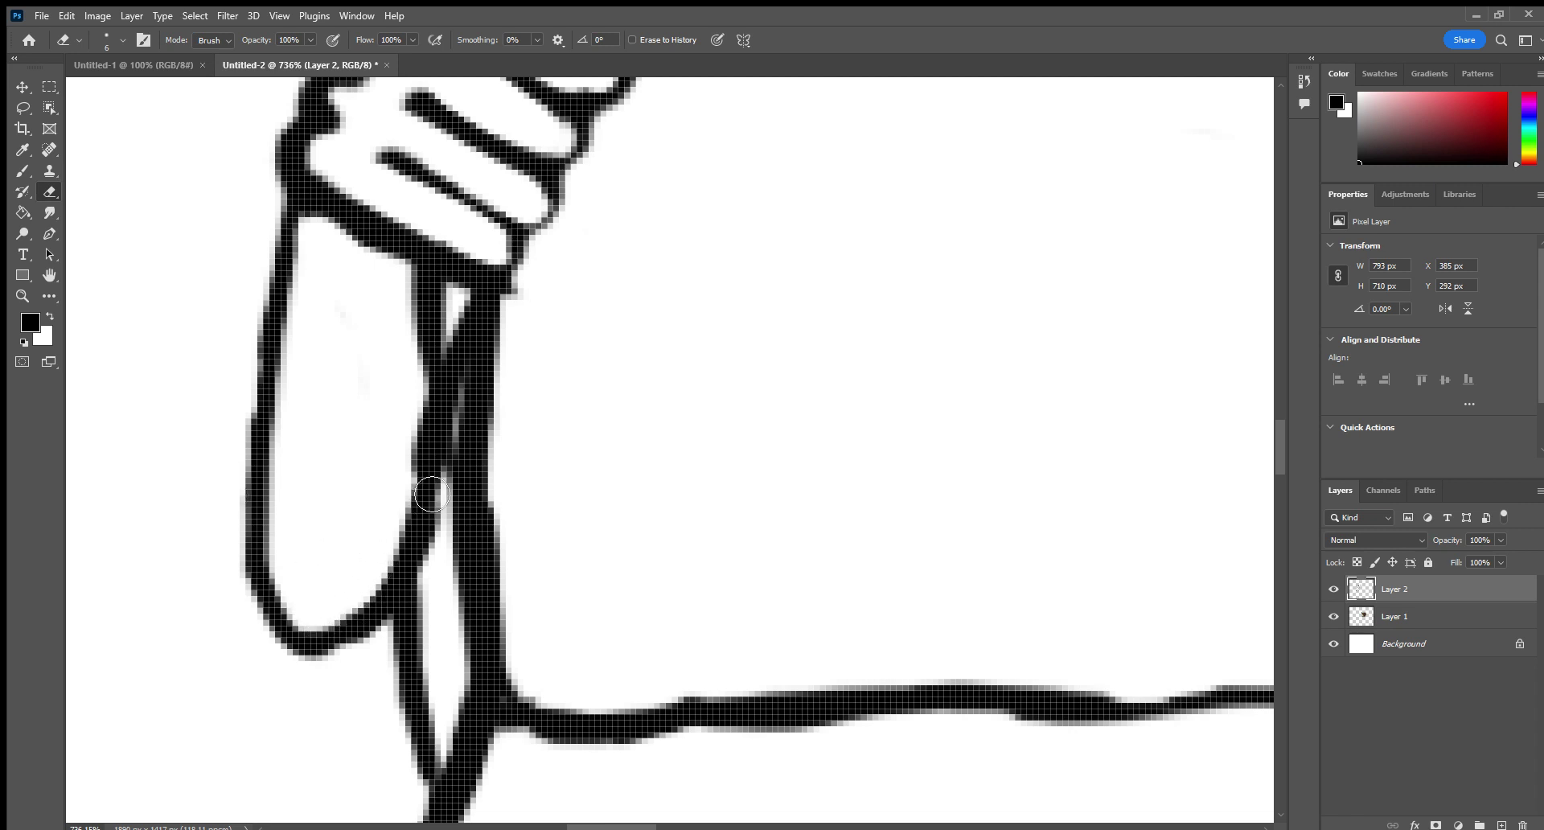
{"action": "mouse_move", "coordinate": [434, 497]}
{"action": "left_mouse_down"}
{"action": "mouse_move", "coordinate": [464, 467]}
{"action": "mouse_move", "coordinate": [473, 407]}
{"action": "mouse_move", "coordinate": [466, 485]}
{"action": "mouse_move", "coordinate": [473, 407]}
{"action": "mouse_move", "coordinate": [461, 560]}
{"action": "mouse_move", "coordinate": [459, 413]}
{"action": "left_mouse_up"}
{"action": "key", "text": "b"}
{"action": "mouse_move", "coordinate": [443, 539]}
{"action": "left_mouse_down"}
{"action": "mouse_move", "coordinate": [412, 580]}
{"action": "mouse_move", "coordinate": [478, 494]}
{"action": "left_mouse_up"}
Draw a small bottle-shaped outline with a narrow neck on the lower part of the backpack.
{"action": "left_click", "coordinate": [23, 296]}
{"action": "scroll", "coordinate": [697, 399], "scroll_direction": "down", "scroll_amount": 10}
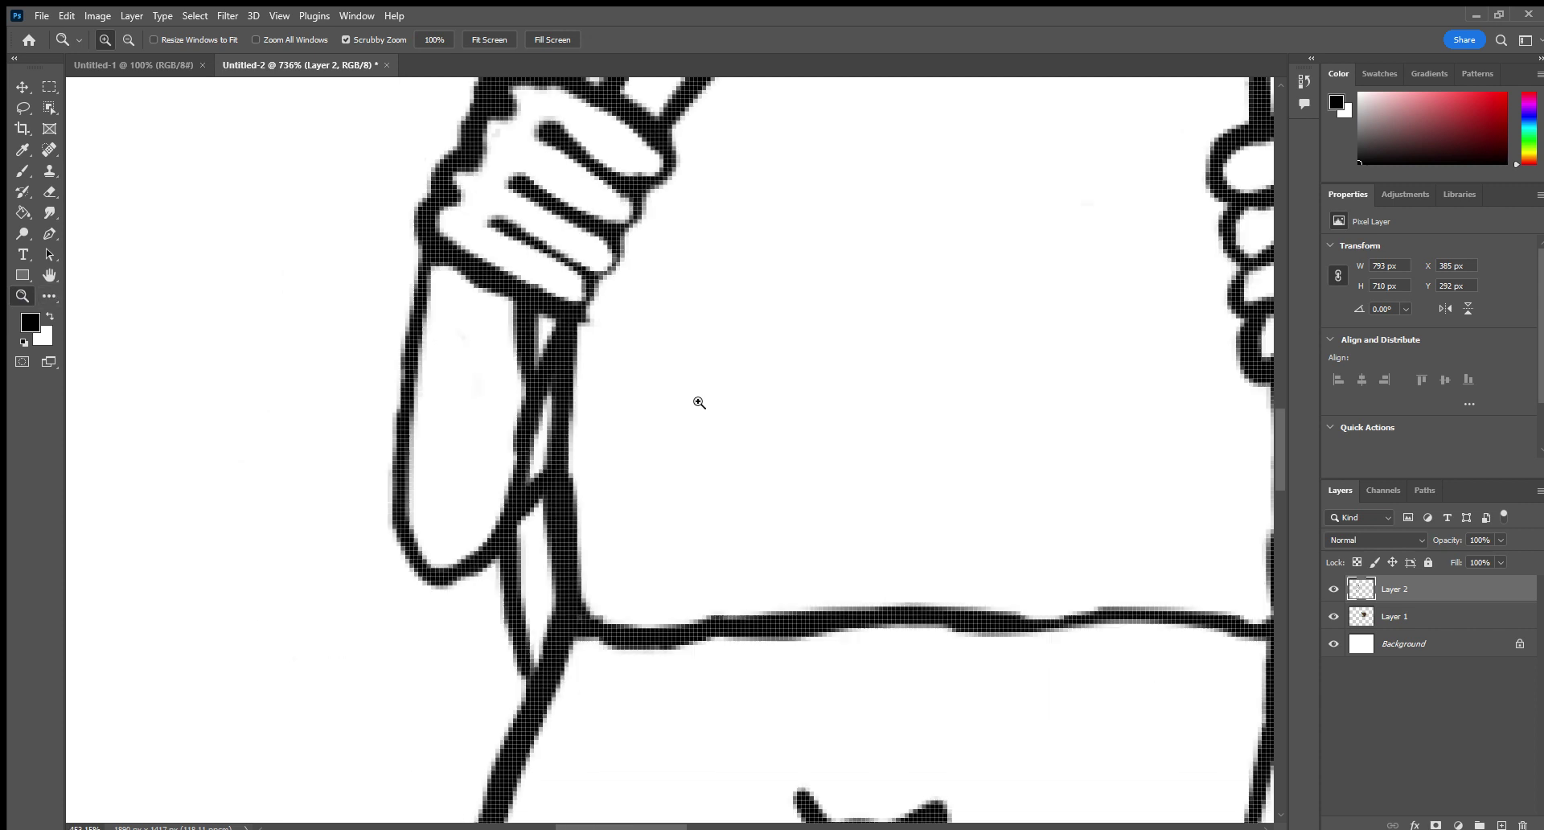
{"action": "mouse_move", "coordinate": [699, 426]}
{"action": "left_mouse_down"}
{"action": "mouse_move", "coordinate": [679, 427]}
{"action": "mouse_move", "coordinate": [726, 433]}
{"action": "left_mouse_up"}
{"action": "left_click", "coordinate": [49, 276]}
{"action": "left_click_drag", "start_coordinate": [187, 242], "coordinate": [3, 359]}
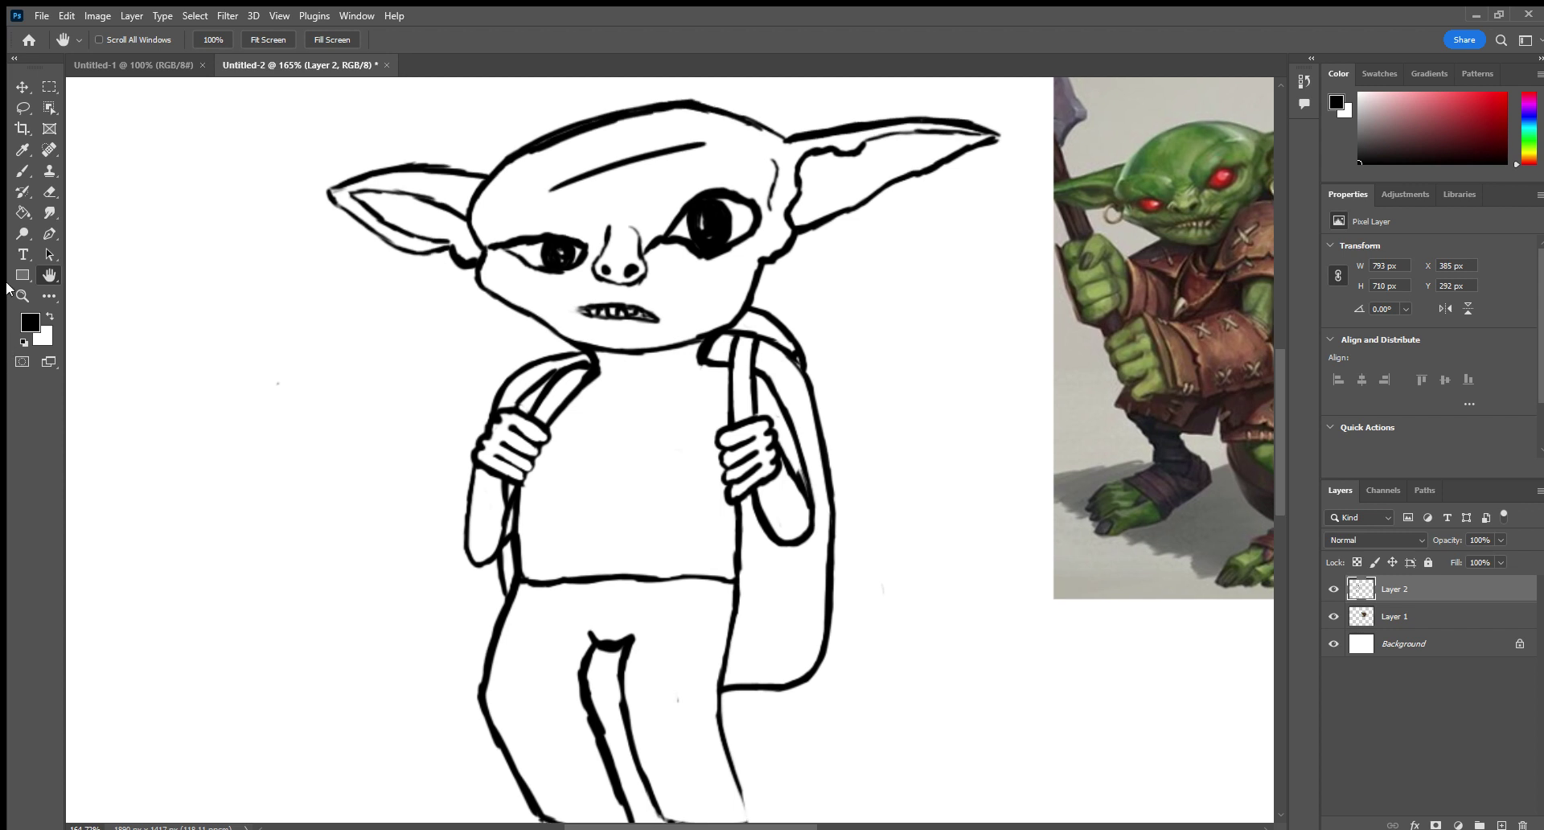
{"action": "left_click", "coordinate": [14, 177]}
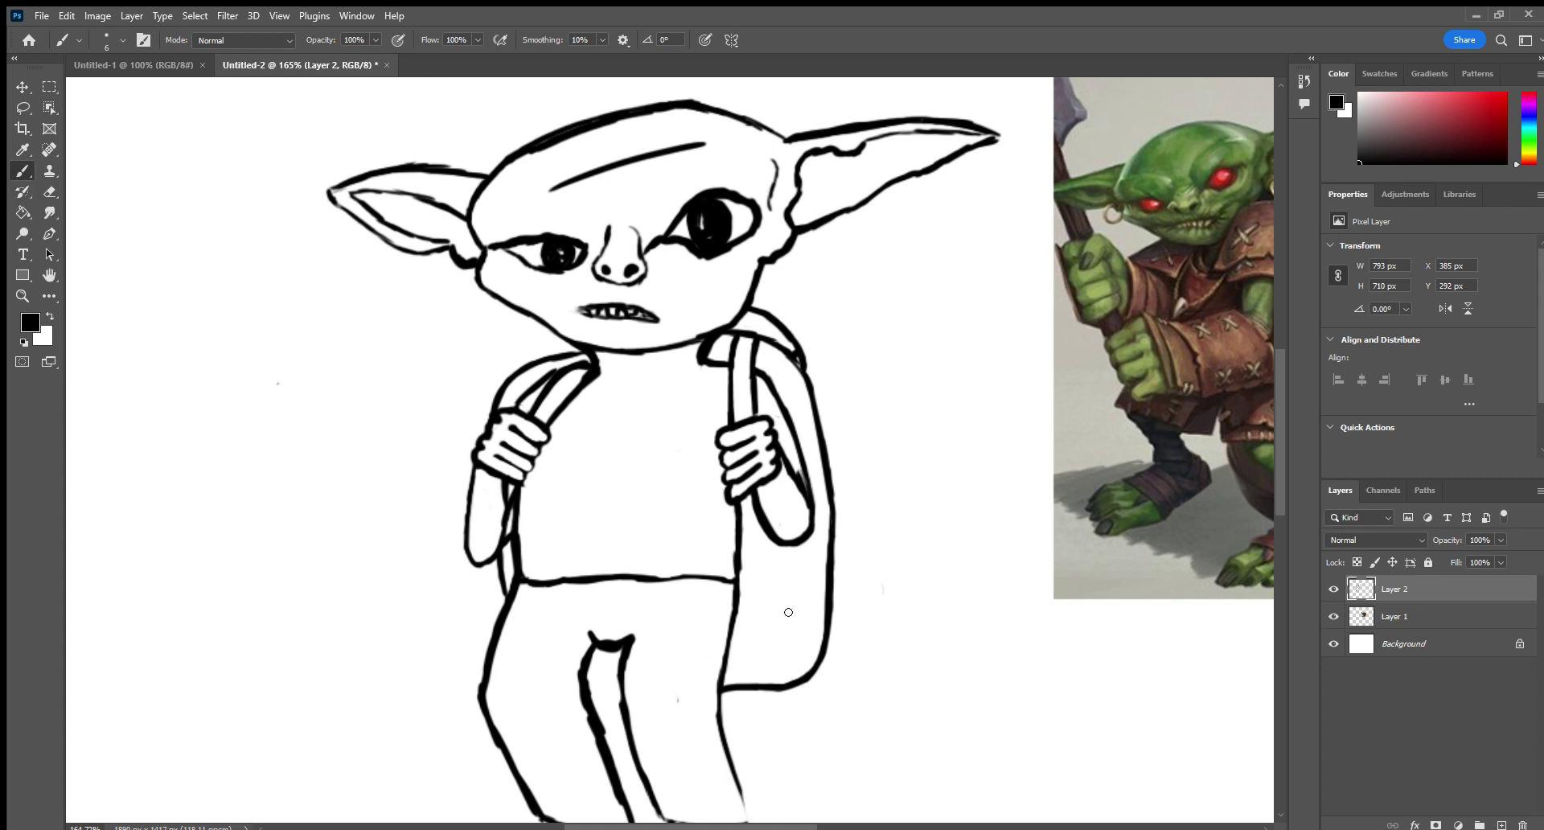
{"action": "left_click_drag", "start_coordinate": [746, 665], "coordinate": [769, 598]}
{"action": "left_click_drag", "start_coordinate": [753, 668], "coordinate": [805, 660]}
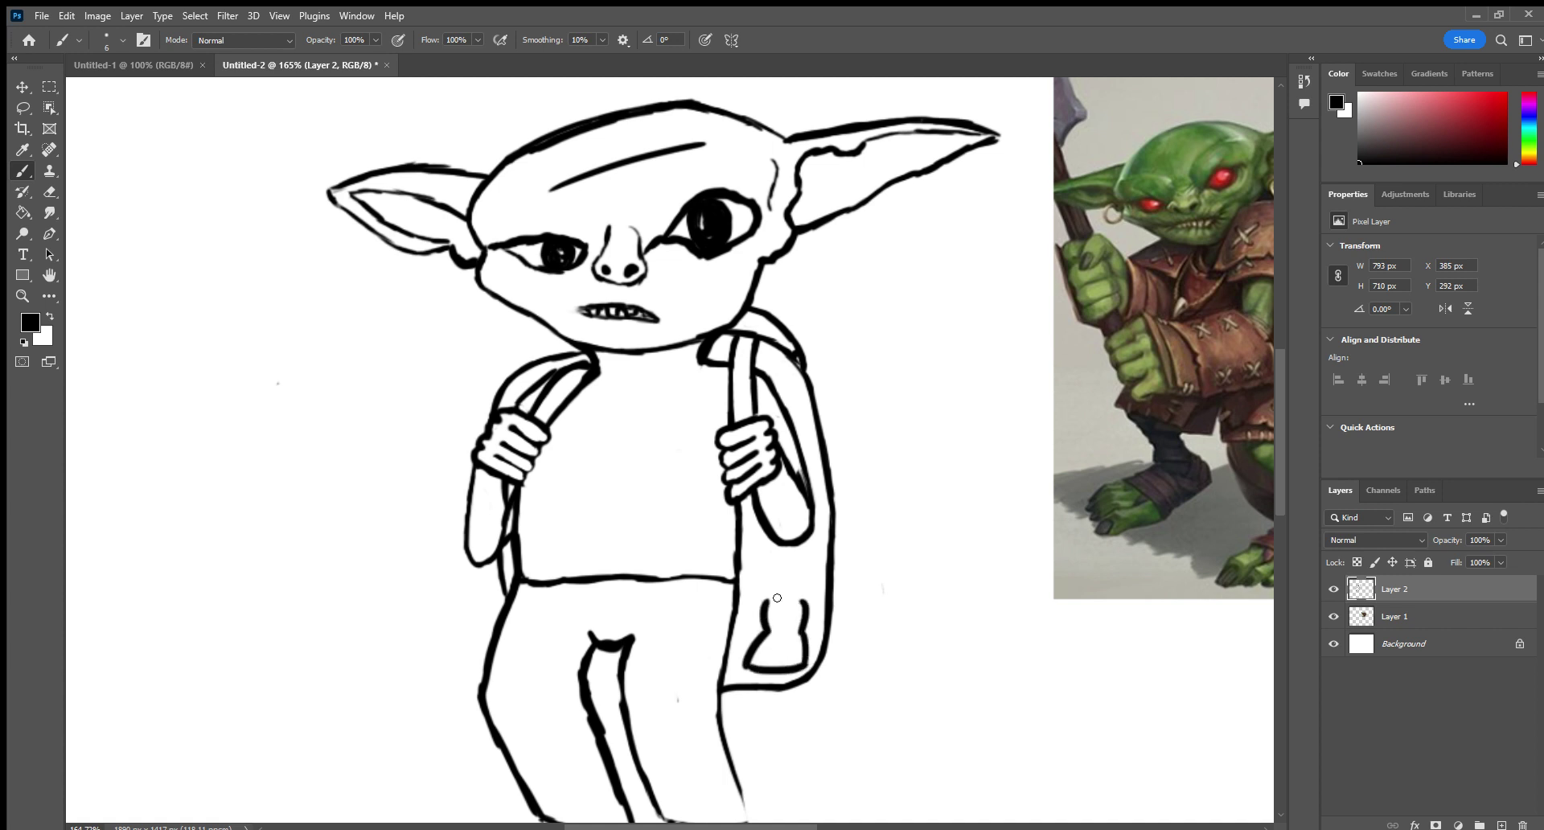
{"action": "left_click_drag", "start_coordinate": [768, 599], "coordinate": [806, 594]}
Erase the bottle-shaped outline from the backpack.
{"action": "left_click", "coordinate": [49, 192]}
{"action": "mouse_move", "coordinate": [788, 605]}
{"action": "left_mouse_down"}
{"action": "mouse_move", "coordinate": [768, 611]}
{"action": "mouse_move", "coordinate": [776, 593]}
{"action": "left_mouse_up"}
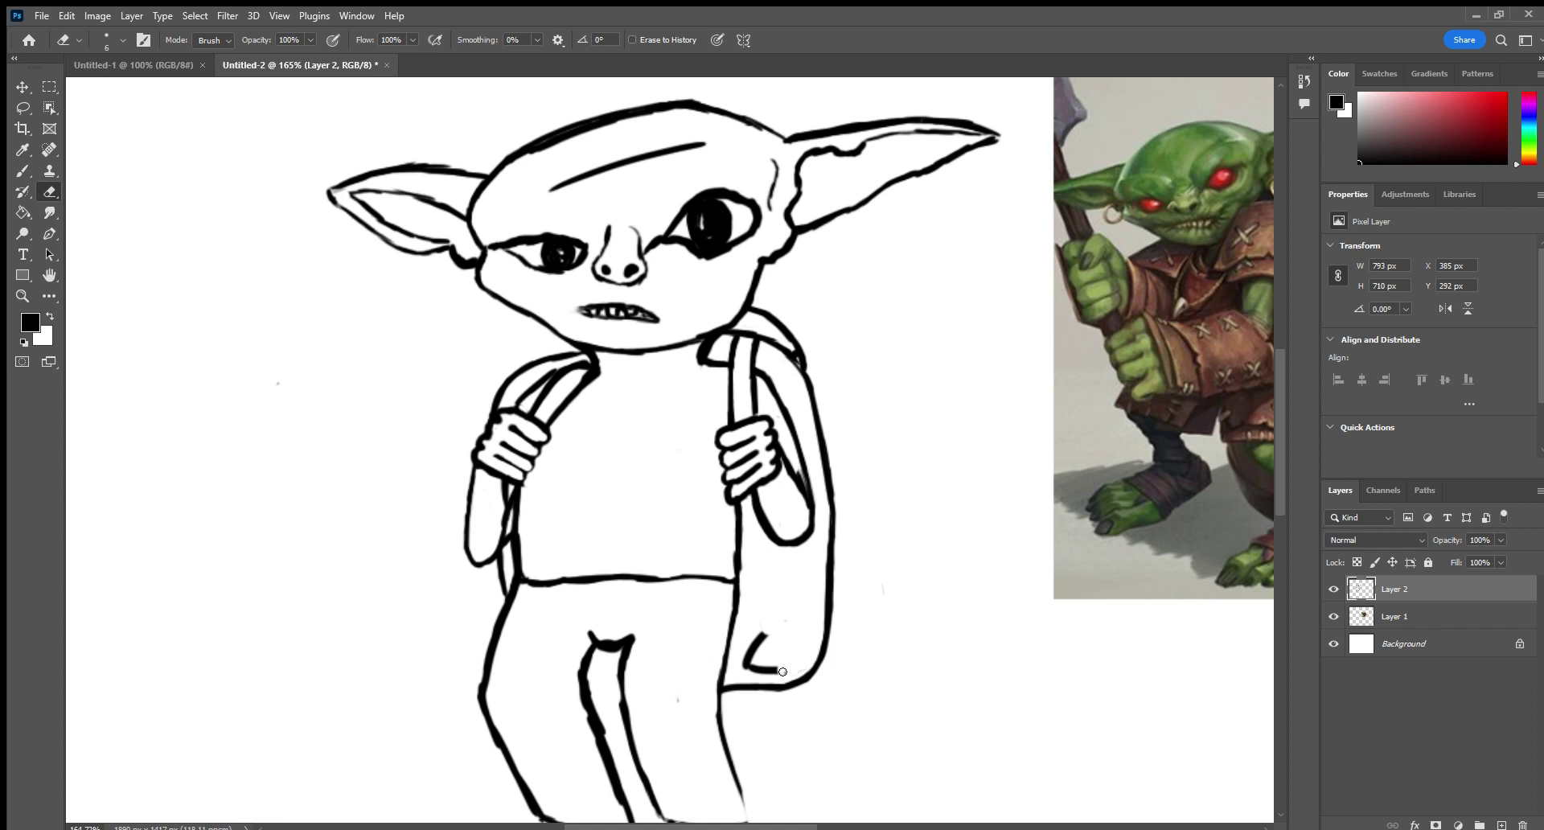
{"action": "left_click_drag", "start_coordinate": [754, 671], "coordinate": [754, 650]}
Draw a rounded pocket topped with a spiky tuft on the backpack and handwrite "Pocket for Bag", a sad face and a question mark beside it.
{"action": "left_click", "coordinate": [25, 171]}
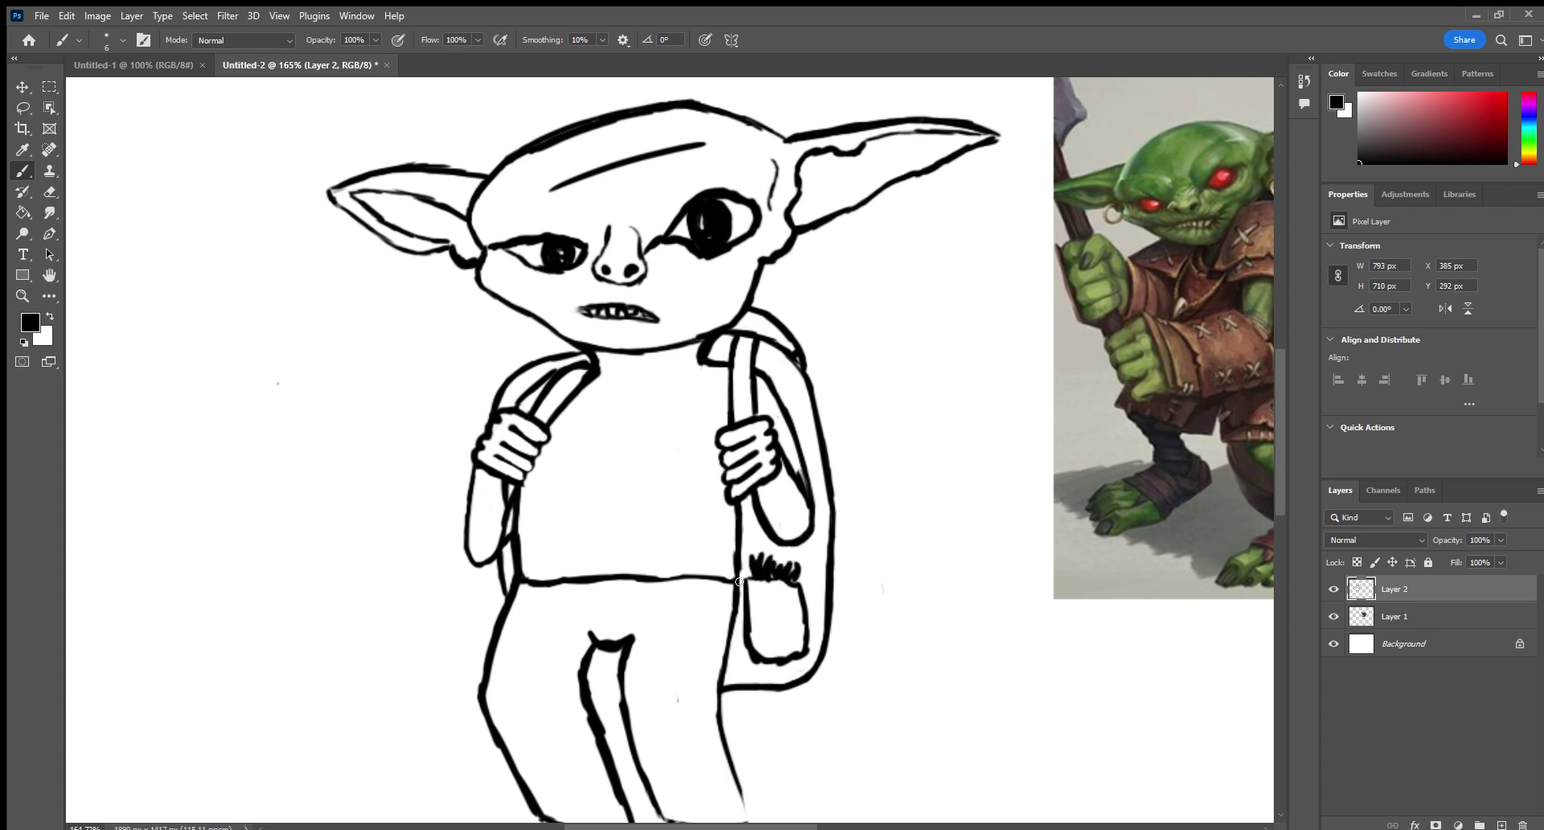
{"action": "mouse_move", "coordinate": [798, 616]}
{"action": "left_mouse_down"}
{"action": "mouse_move", "coordinate": [851, 579]}
{"action": "mouse_move", "coordinate": [869, 595]}
{"action": "mouse_move", "coordinate": [905, 573]}
{"action": "left_mouse_up"}
{"action": "left_click_drag", "start_coordinate": [927, 570], "coordinate": [939, 591]}
{"action": "mouse_move", "coordinate": [956, 553]}
{"action": "left_mouse_down"}
{"action": "mouse_move", "coordinate": [951, 587]}
{"action": "mouse_move", "coordinate": [997, 573]}
{"action": "left_mouse_up"}
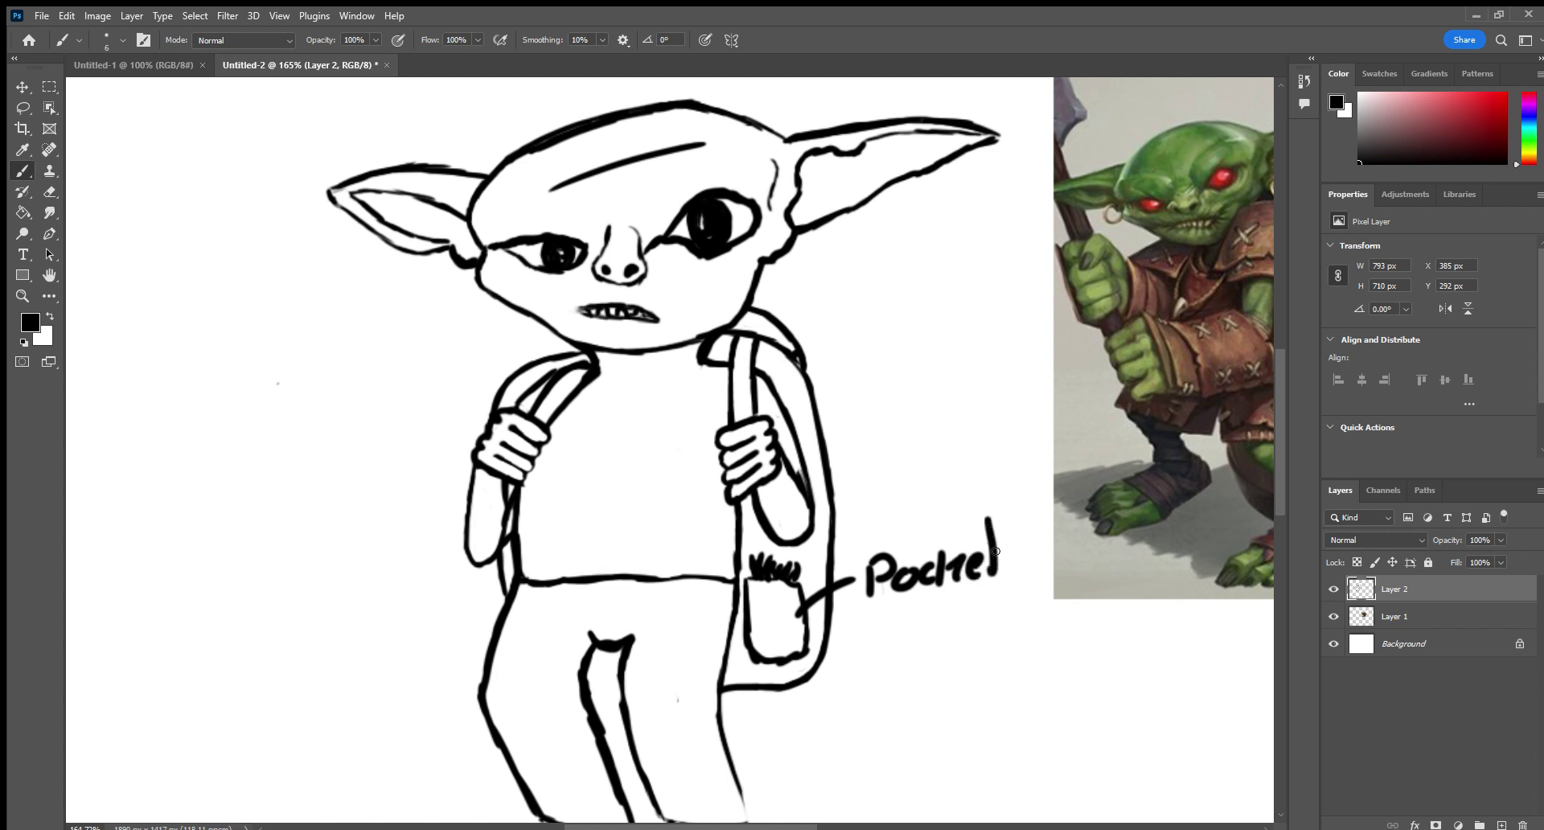
{"action": "mouse_move", "coordinate": [892, 603]}
{"action": "left_mouse_down"}
{"action": "mouse_move", "coordinate": [900, 633]}
{"action": "mouse_move", "coordinate": [962, 606]}
{"action": "left_mouse_up"}
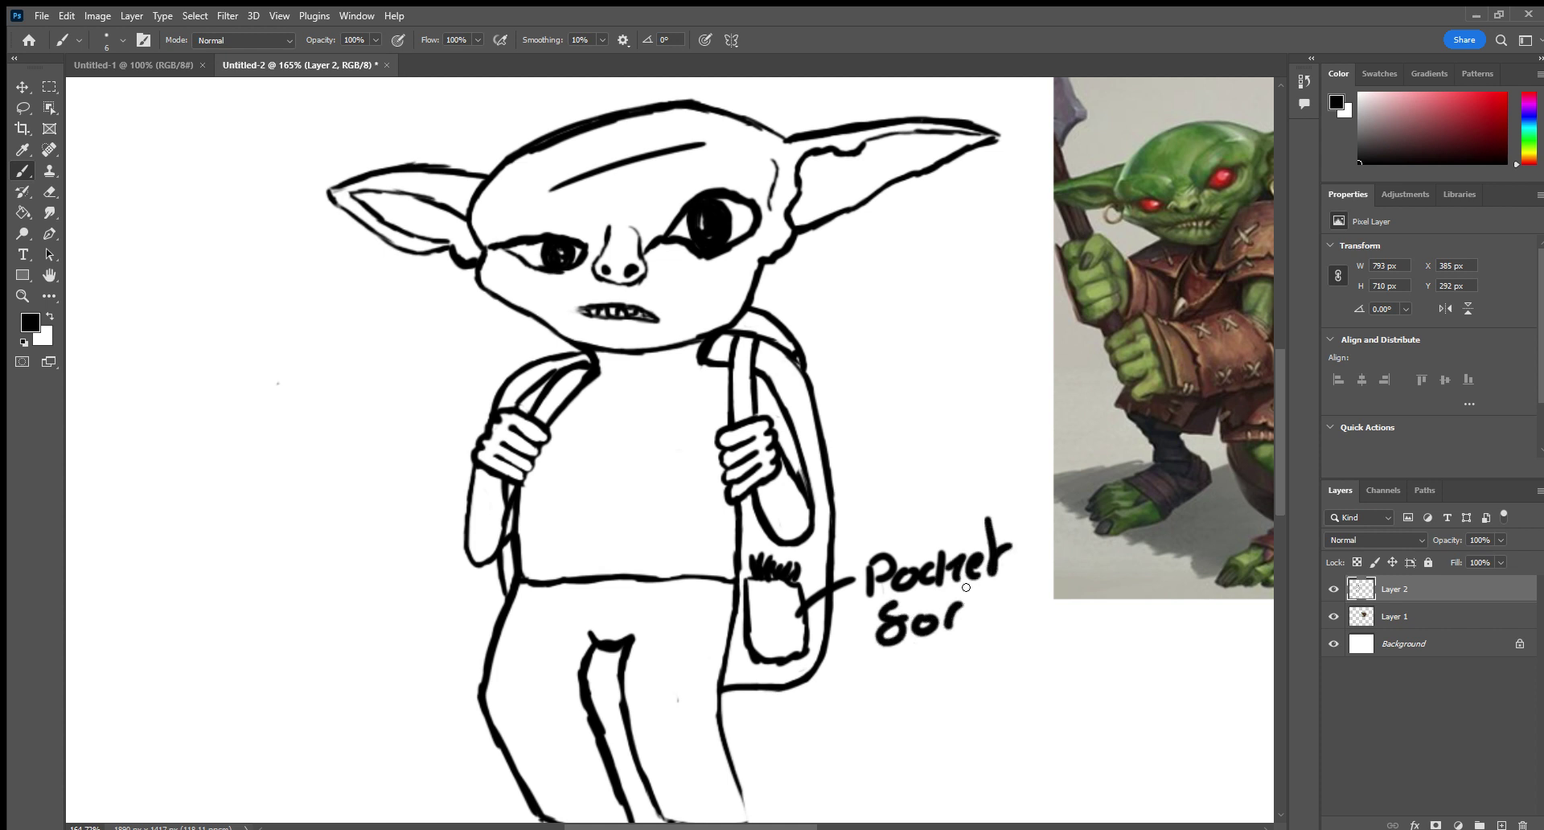
{"action": "mouse_move", "coordinate": [903, 669]}
{"action": "left_mouse_down"}
{"action": "mouse_move", "coordinate": [967, 691]}
{"action": "mouse_move", "coordinate": [1021, 670]}
{"action": "mouse_move", "coordinate": [1008, 725]}
{"action": "left_mouse_up"}
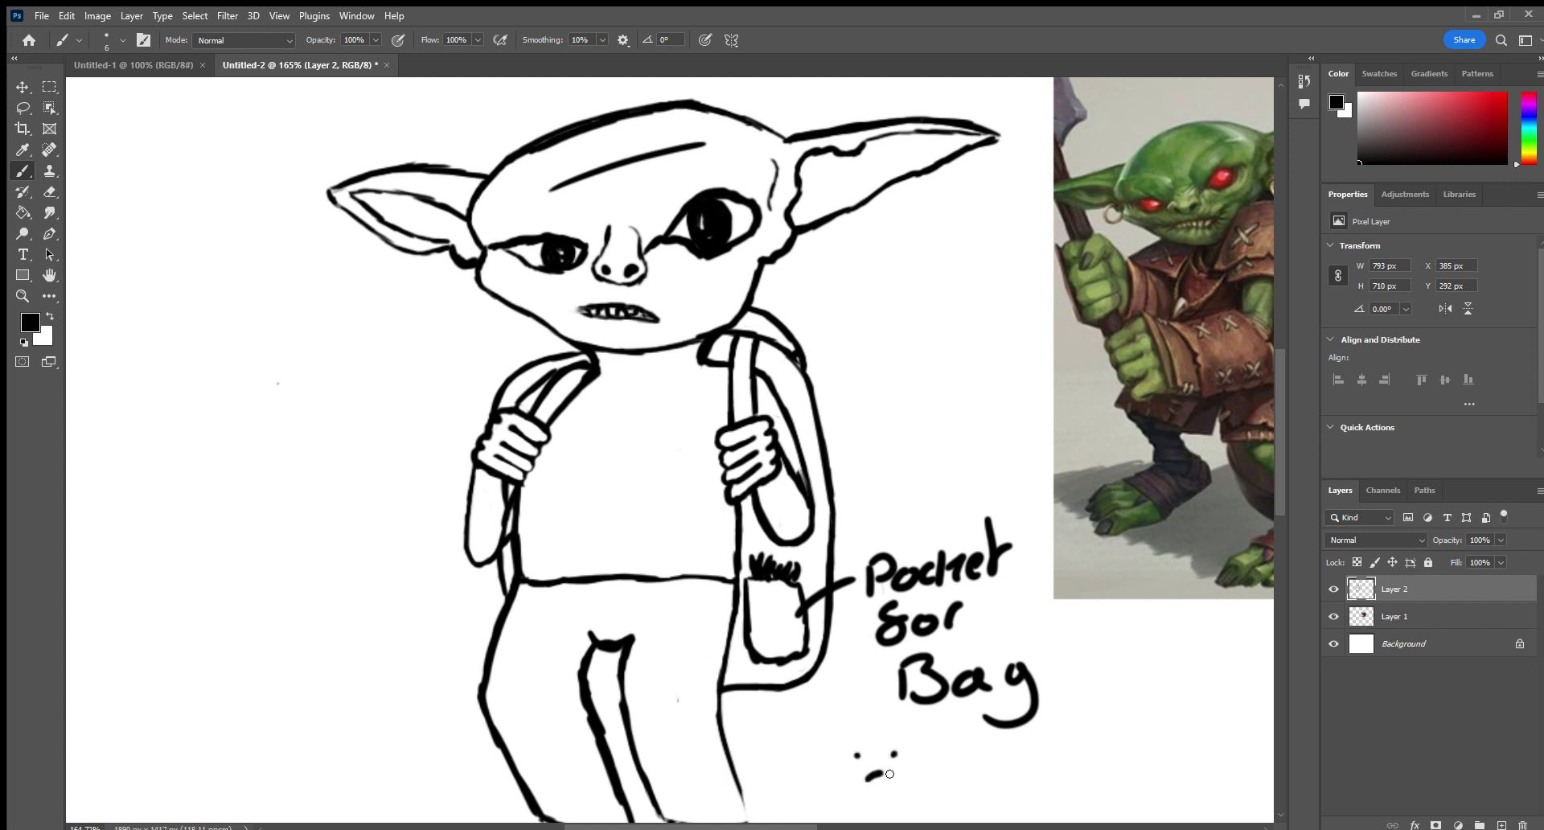
{"action": "left_click_drag", "start_coordinate": [916, 737], "coordinate": [923, 756]}
Erase the handwritten note and its pointer line with a larger eraser, and reduce the eraser size to 4.
{"action": "left_click", "coordinate": [51, 191]}
{"action": "left_click_drag", "start_coordinate": [875, 553], "coordinate": [872, 596]}
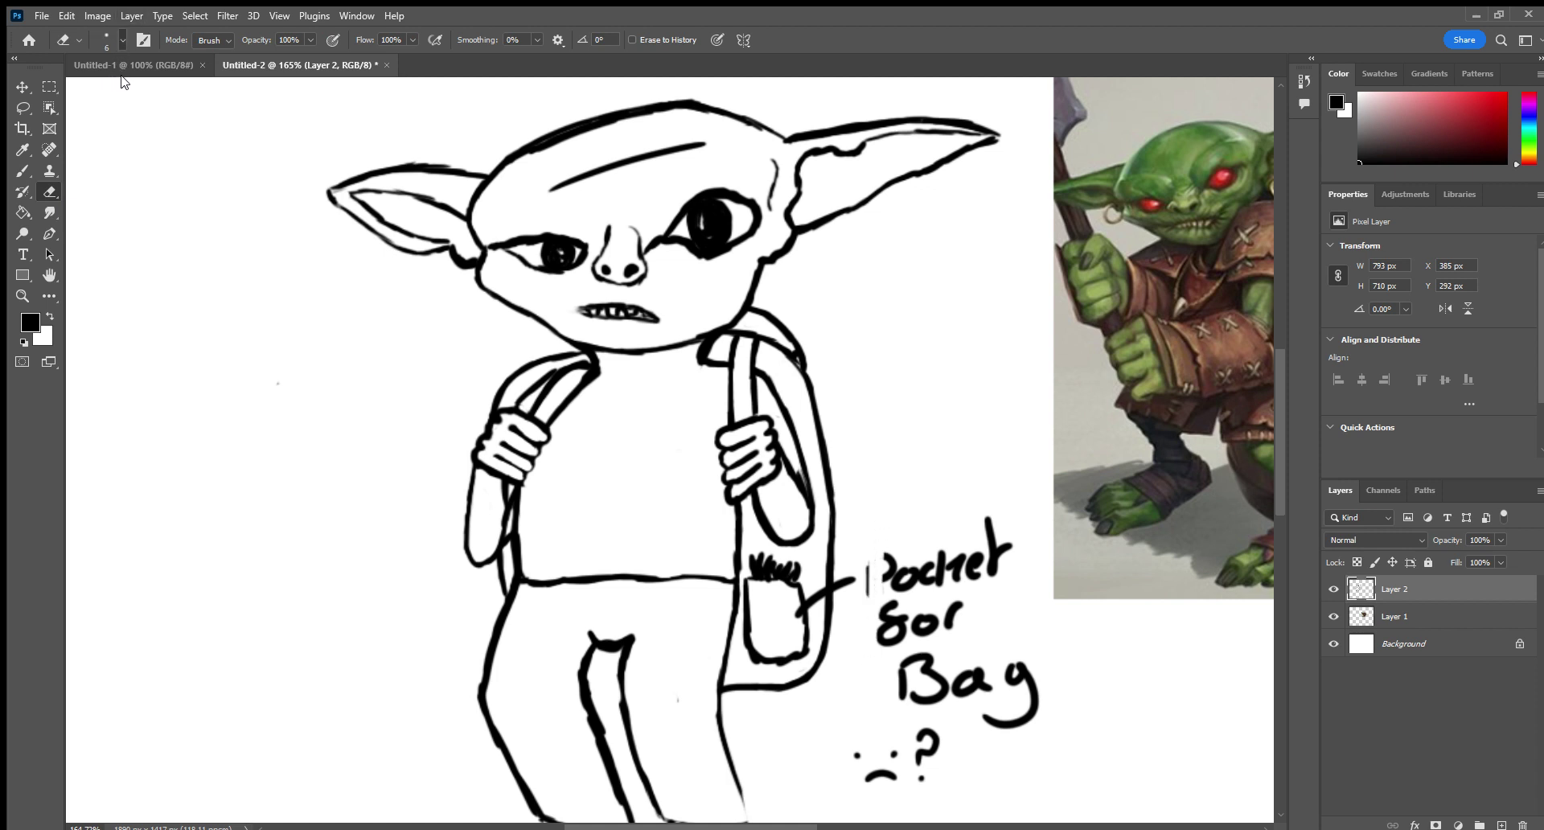
{"action": "mouse_move", "coordinate": [885, 563]}
{"action": "left_mouse_down"}
{"action": "mouse_move", "coordinate": [908, 583]}
{"action": "mouse_move", "coordinate": [924, 552]}
{"action": "mouse_move", "coordinate": [990, 635]}
{"action": "mouse_move", "coordinate": [1048, 663]}
{"action": "mouse_move", "coordinate": [965, 676]}
{"action": "mouse_move", "coordinate": [914, 789]}
{"action": "left_mouse_up"}
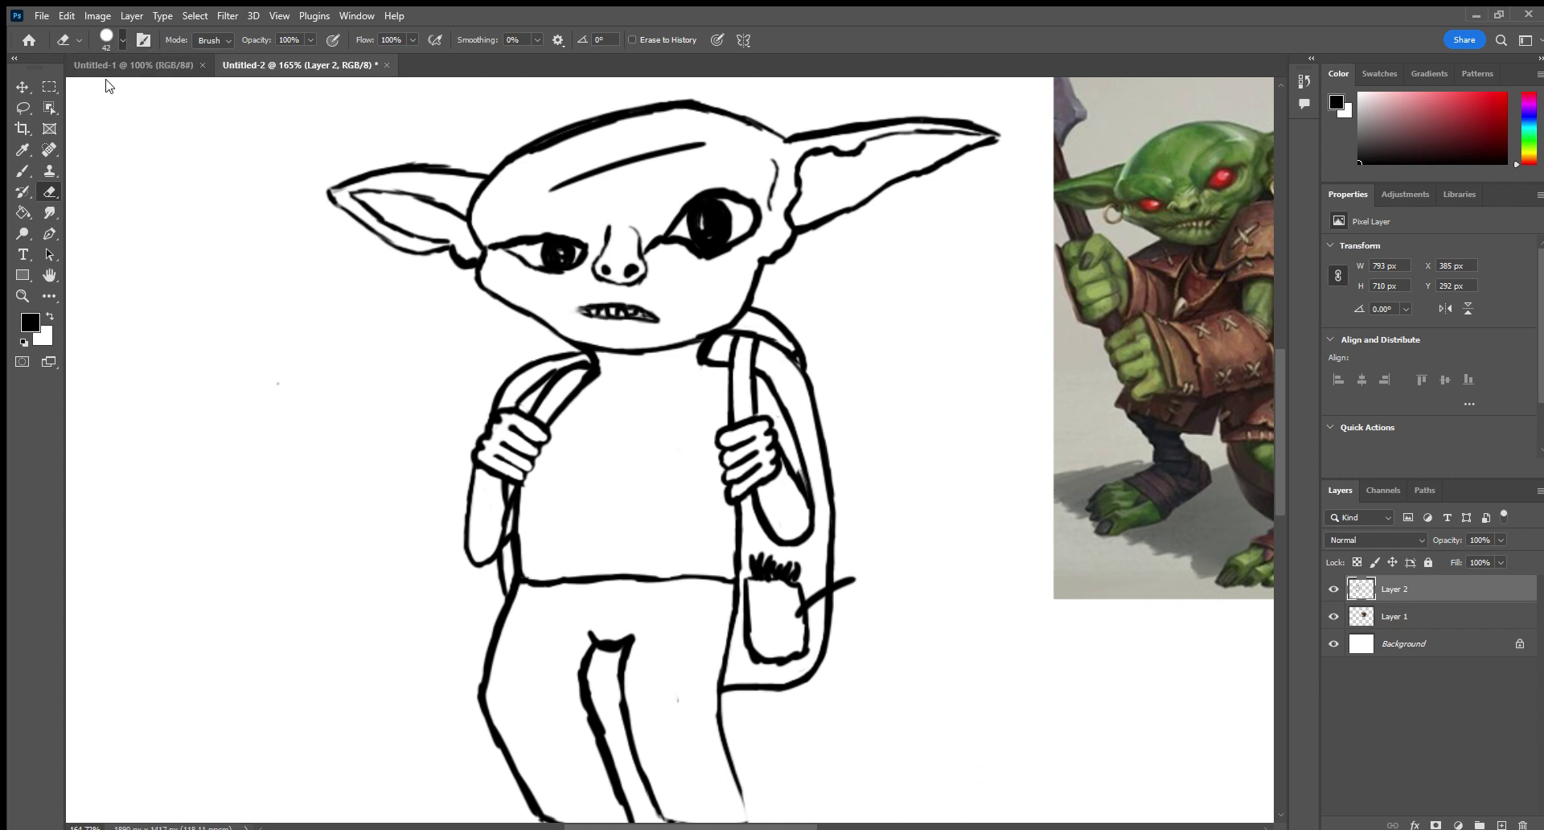
{"action": "key", "text": "bracketleft"}
{"action": "key", "text": "bracketleft"}
{"action": "key", "text": "bracketleft"}
{"action": "key", "text": "bracketleft"}
{"action": "key", "text": "bracketleft"}
{"action": "key", "text": "bracketleft"}
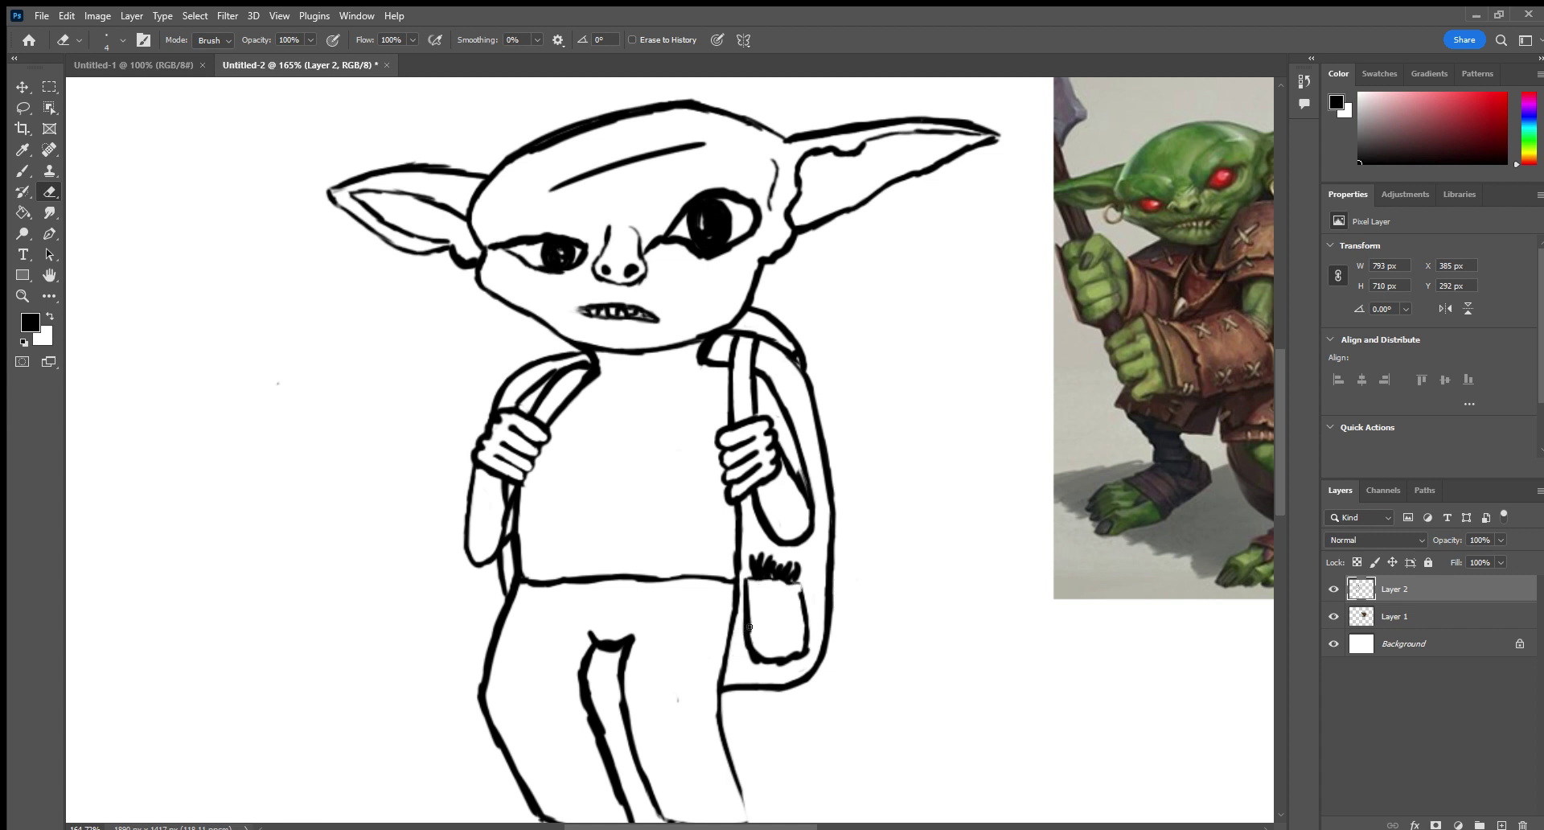
Erase the bumps along the outer and inner edges of the backpack pocket's bottom line to form a smooth curve.
{"action": "key", "text": "z"}
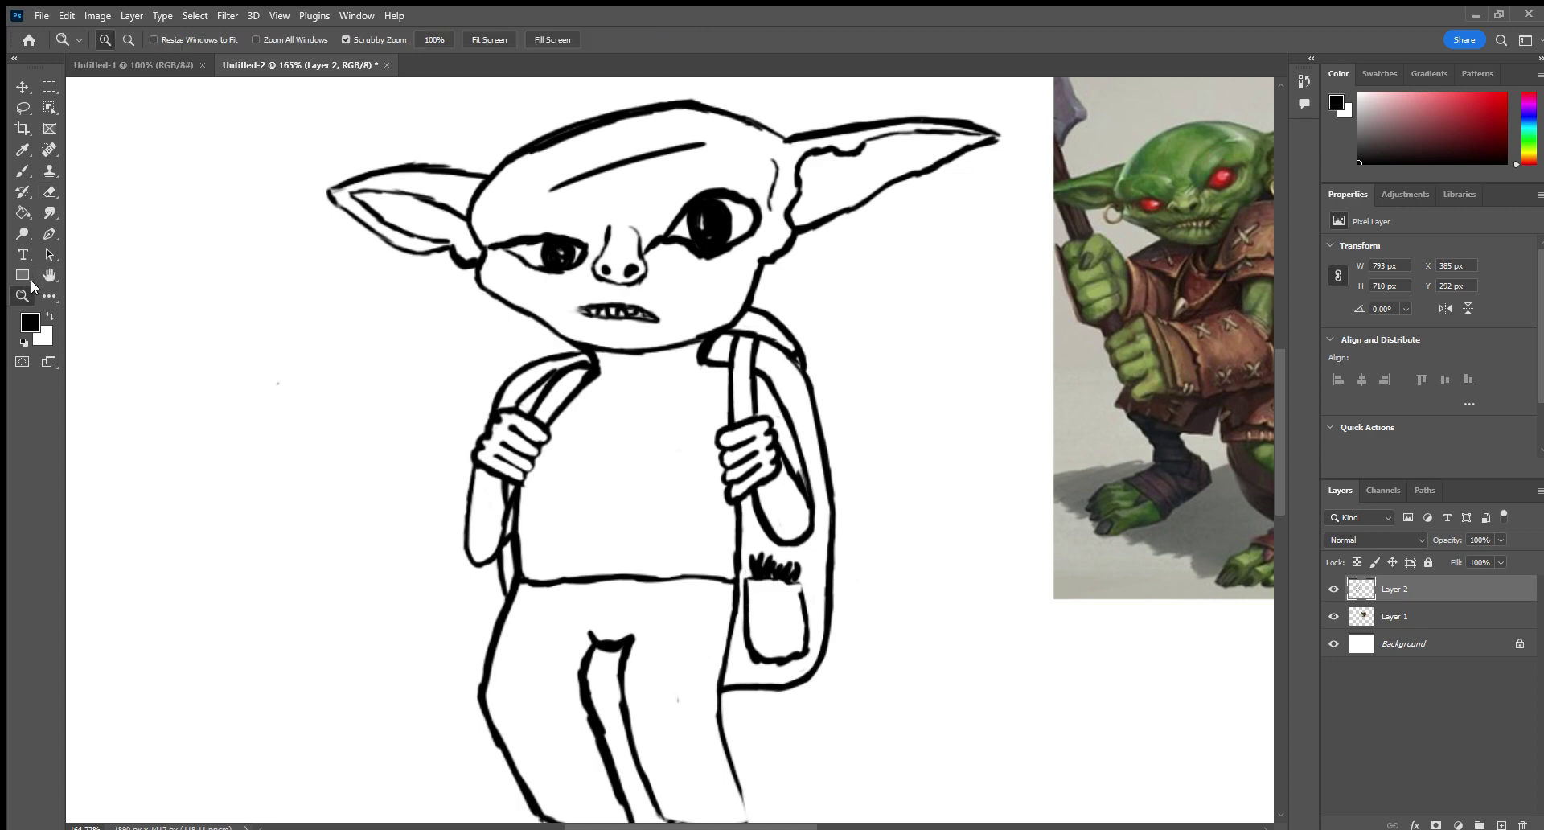
{"action": "left_click_drag", "start_coordinate": [862, 656], "coordinate": [949, 647]}
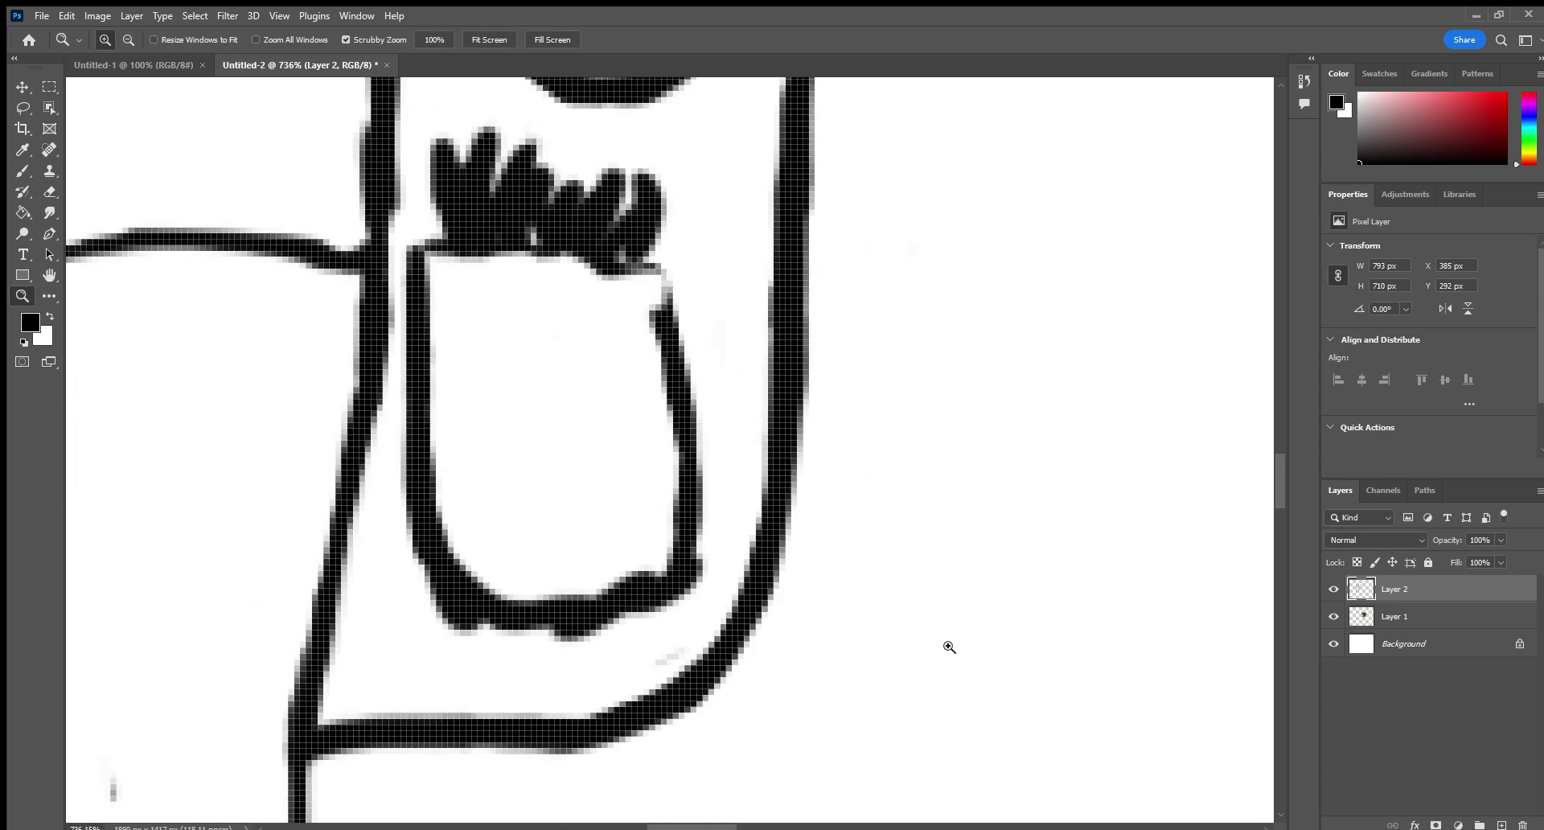
{"action": "left_click", "coordinate": [50, 187]}
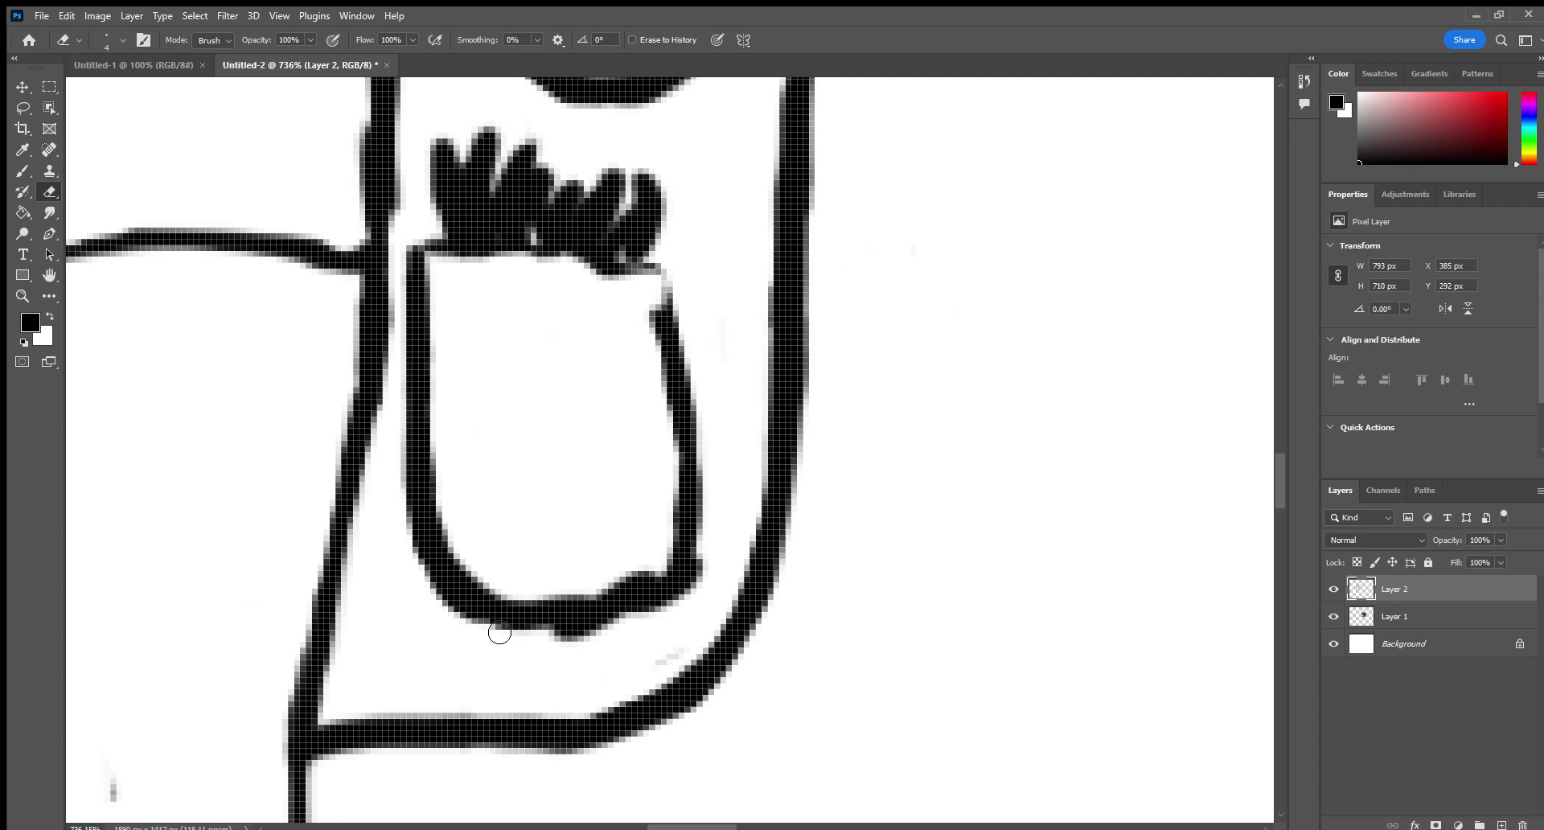
{"action": "mouse_move", "coordinate": [611, 660]}
{"action": "left_mouse_down"}
{"action": "mouse_move", "coordinate": [579, 648]}
{"action": "mouse_move", "coordinate": [658, 627]}
{"action": "mouse_move", "coordinate": [704, 578]}
{"action": "mouse_move", "coordinate": [617, 643]}
{"action": "left_mouse_up"}
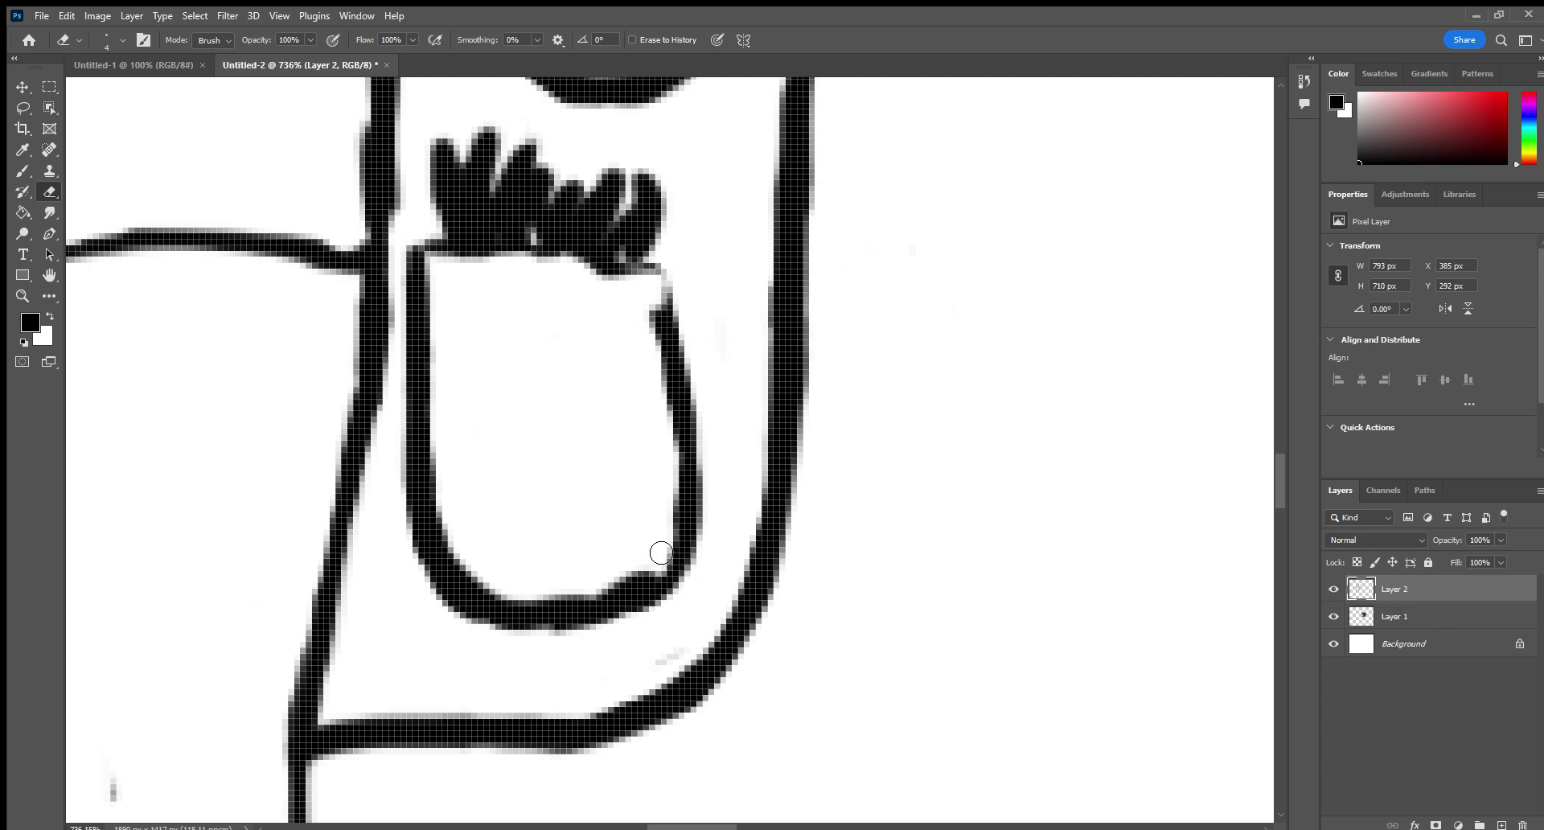
{"action": "mouse_move", "coordinate": [658, 555]}
{"action": "left_mouse_down"}
{"action": "mouse_move", "coordinate": [632, 590]}
{"action": "mouse_move", "coordinate": [586, 596]}
{"action": "mouse_move", "coordinate": [640, 570]}
{"action": "mouse_move", "coordinate": [558, 596]}
{"action": "mouse_move", "coordinate": [522, 579]}
{"action": "left_mouse_up"}
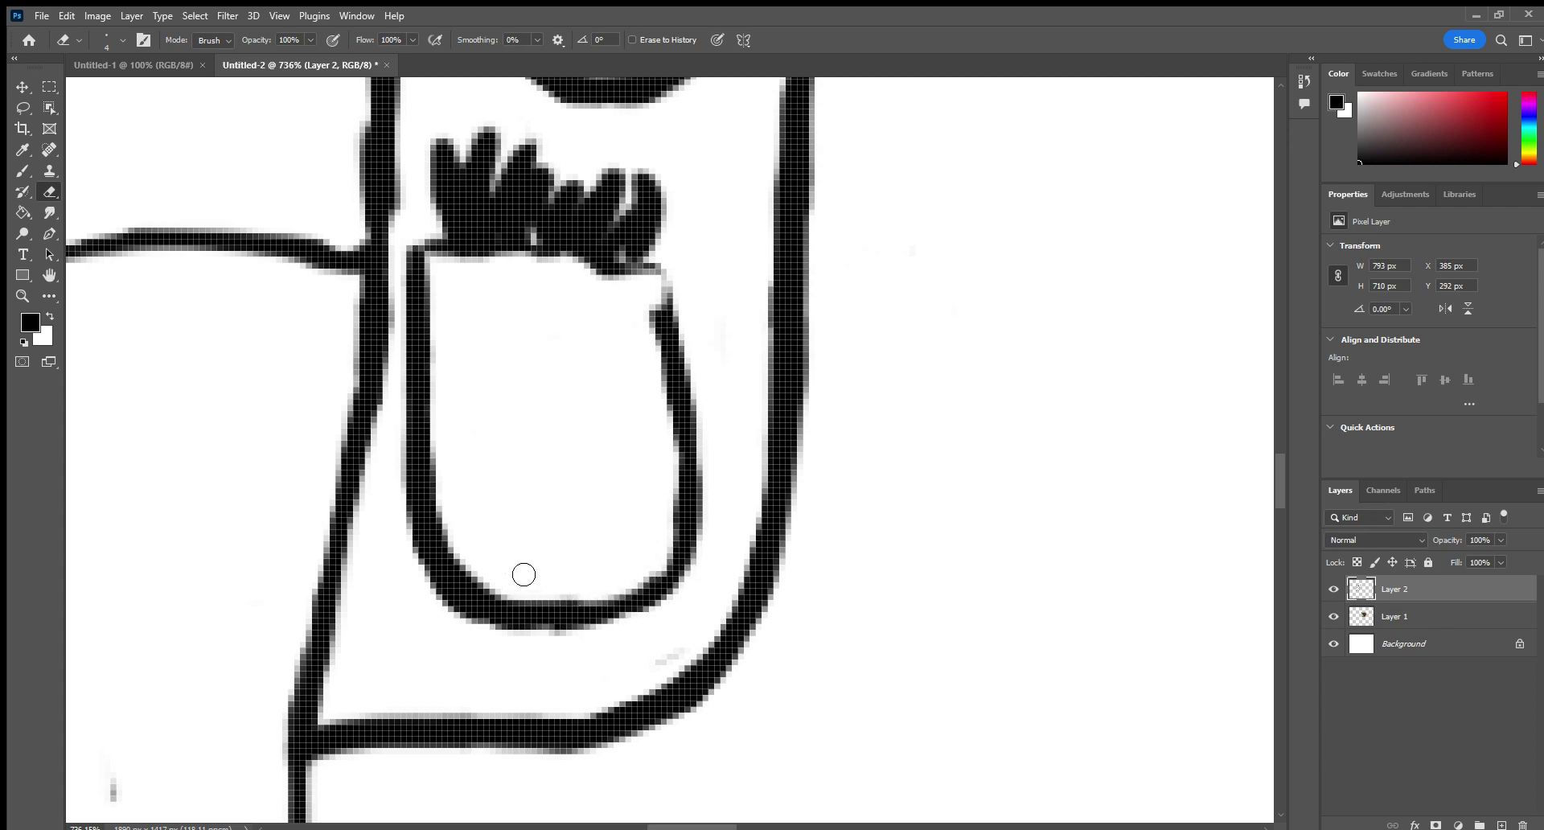
Thin the pocket's right side line from both edges and switch to the Brush tool to redraw it.
{"action": "mouse_move", "coordinate": [650, 344]}
{"action": "left_mouse_down"}
{"action": "mouse_move", "coordinate": [655, 317]}
{"action": "mouse_move", "coordinate": [659, 459]}
{"action": "mouse_move", "coordinate": [656, 401]}
{"action": "left_mouse_up"}
{"action": "left_click_drag", "start_coordinate": [697, 317], "coordinate": [699, 509]}
{"action": "key", "text": "b"}
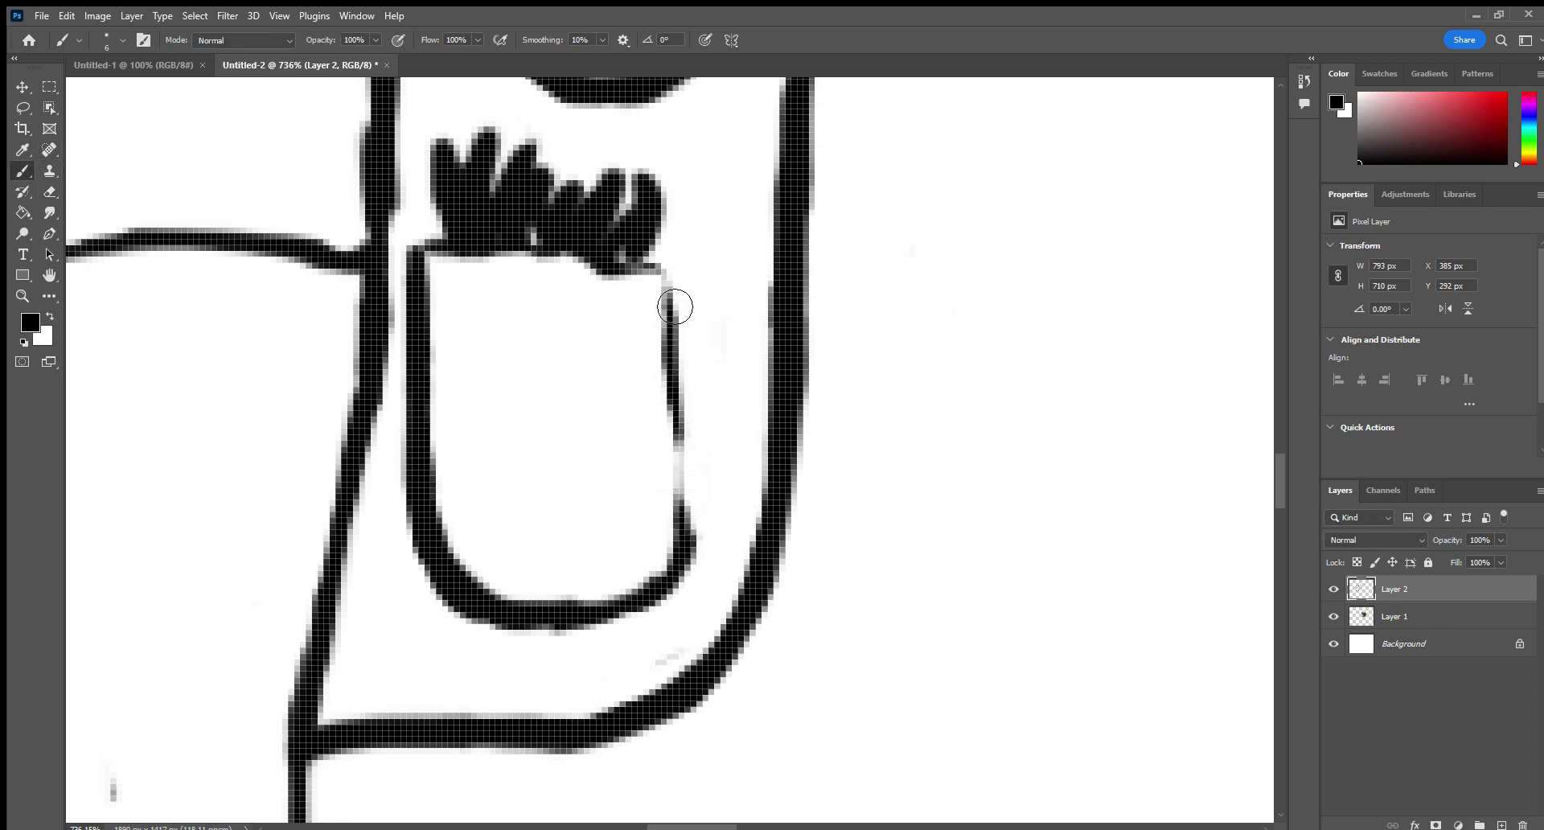
Thicken the gapped outer side of the backpack pocket's outline with the brush and trim its edges with the eraser.
{"action": "mouse_move", "coordinate": [667, 278]}
{"action": "left_mouse_down"}
{"action": "mouse_move", "coordinate": [688, 565]}
{"action": "mouse_move", "coordinate": [676, 587]}
{"action": "left_mouse_up"}
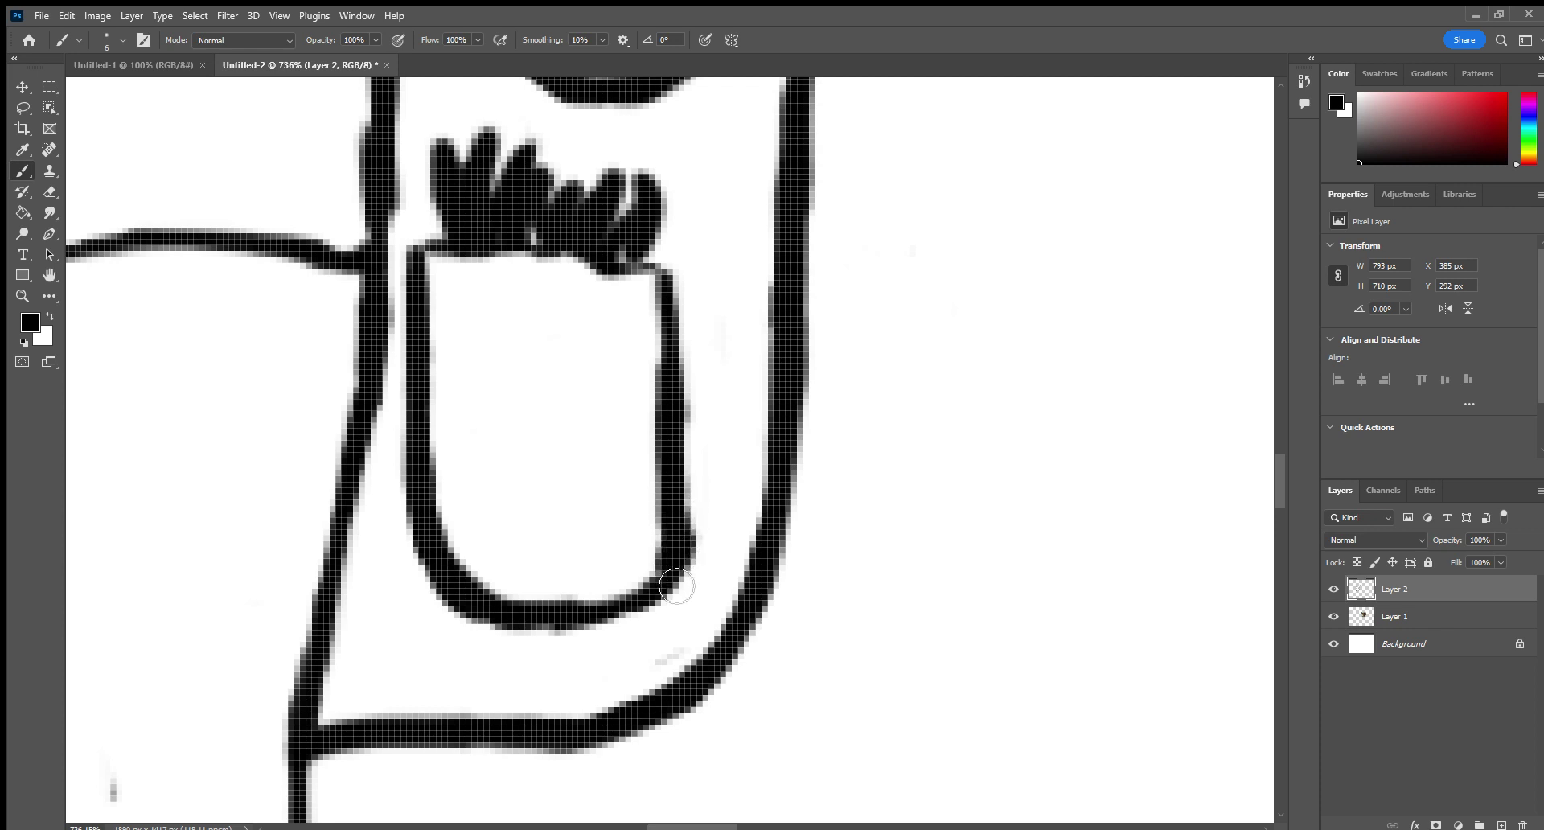
{"action": "left_click", "coordinate": [49, 193]}
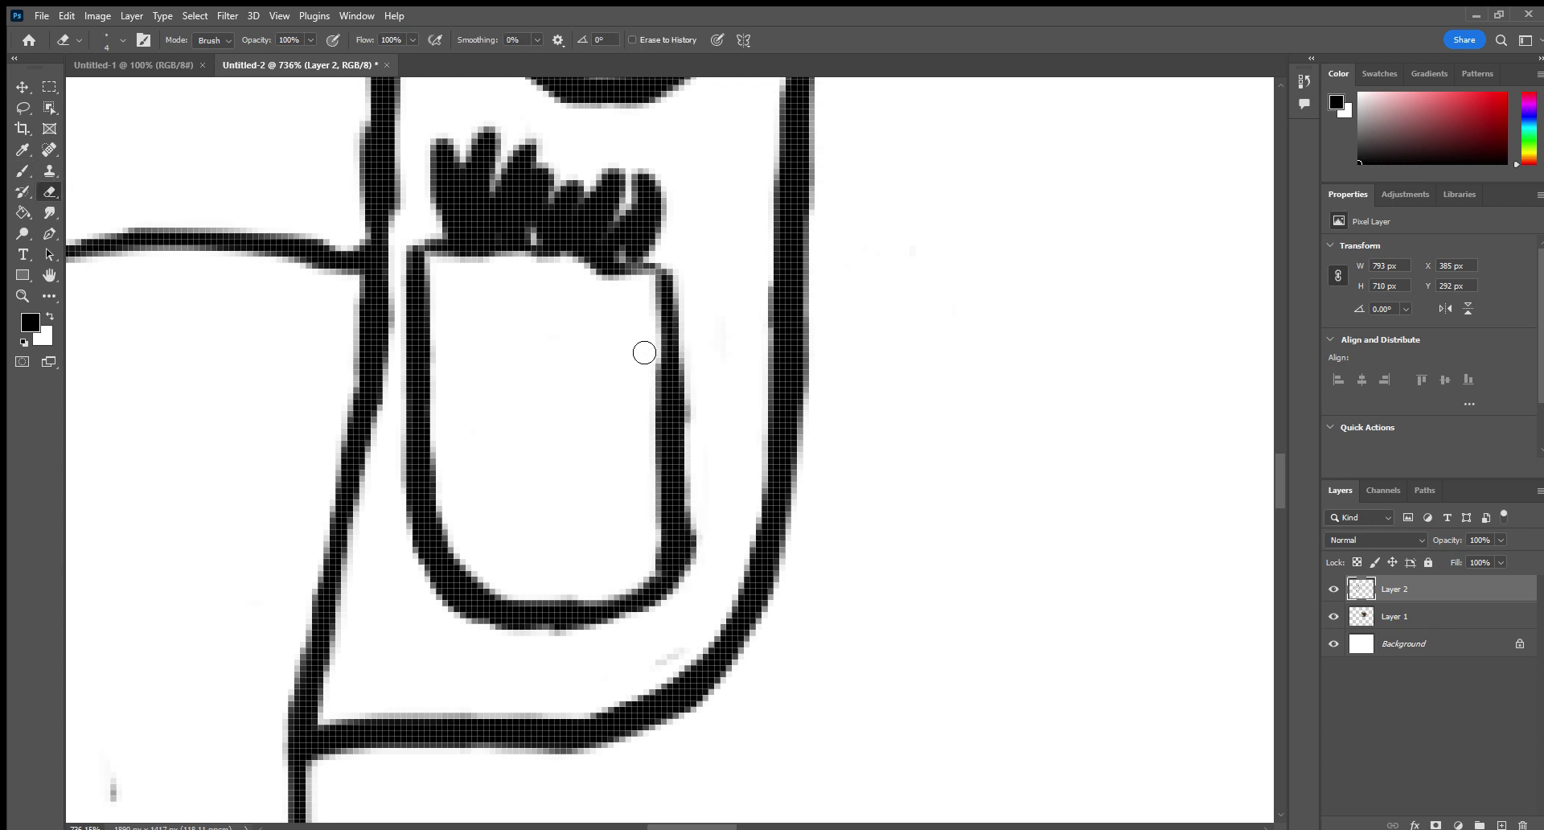
{"action": "mouse_move", "coordinate": [644, 352]}
{"action": "left_mouse_down"}
{"action": "mouse_move", "coordinate": [652, 535]}
{"action": "mouse_move", "coordinate": [705, 513]}
{"action": "mouse_move", "coordinate": [703, 575]}
{"action": "mouse_move", "coordinate": [703, 331]}
{"action": "left_mouse_up"}
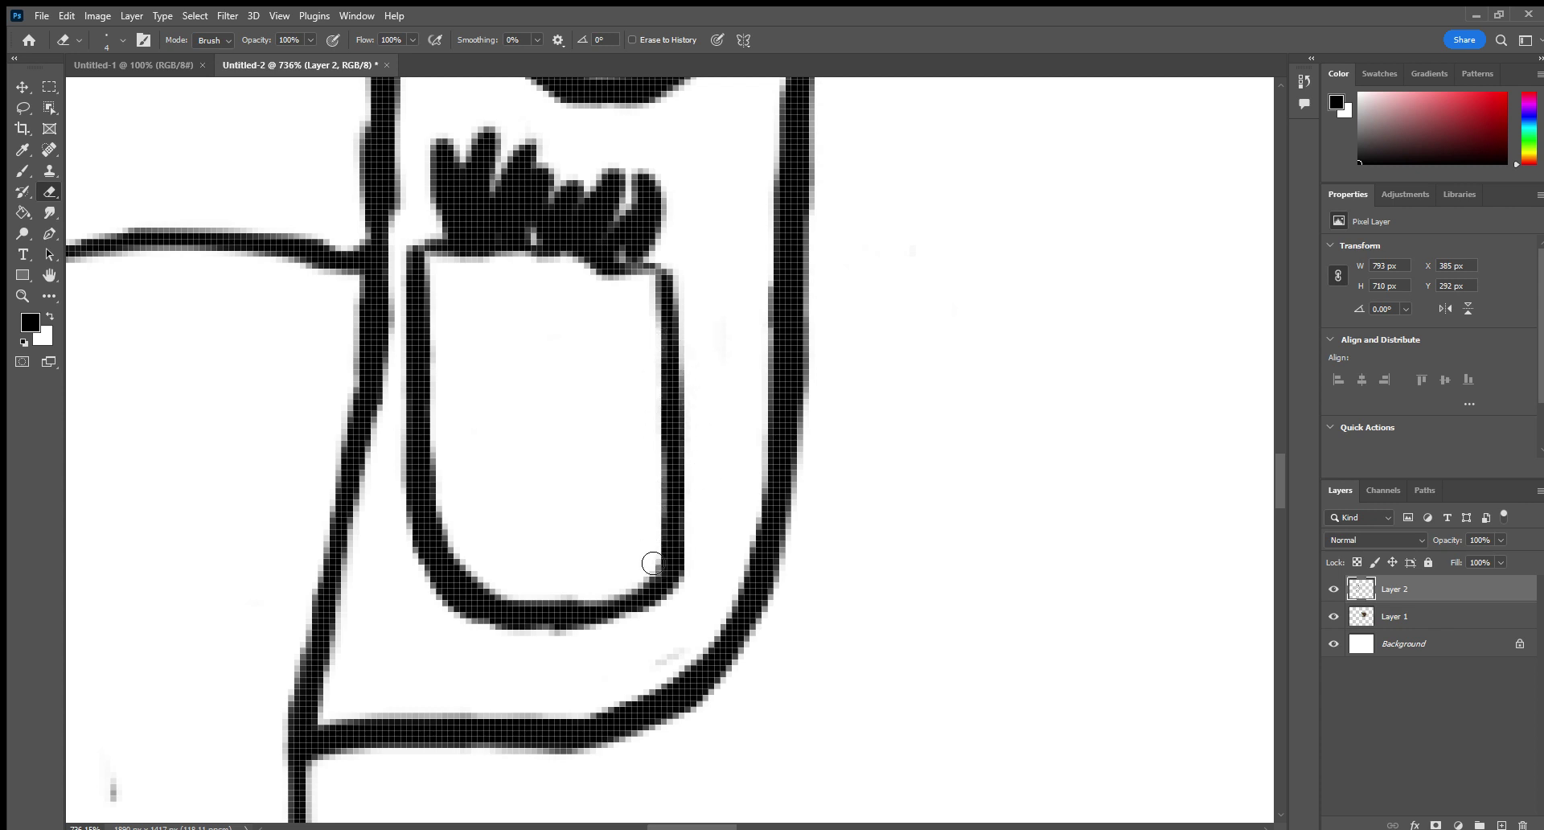
{"action": "mouse_move", "coordinate": [504, 583]}
{"action": "left_mouse_down"}
{"action": "mouse_move", "coordinate": [467, 551]}
{"action": "mouse_move", "coordinate": [493, 582]}
{"action": "mouse_move", "coordinate": [528, 576]}
{"action": "mouse_move", "coordinate": [502, 541]}
{"action": "left_mouse_up"}
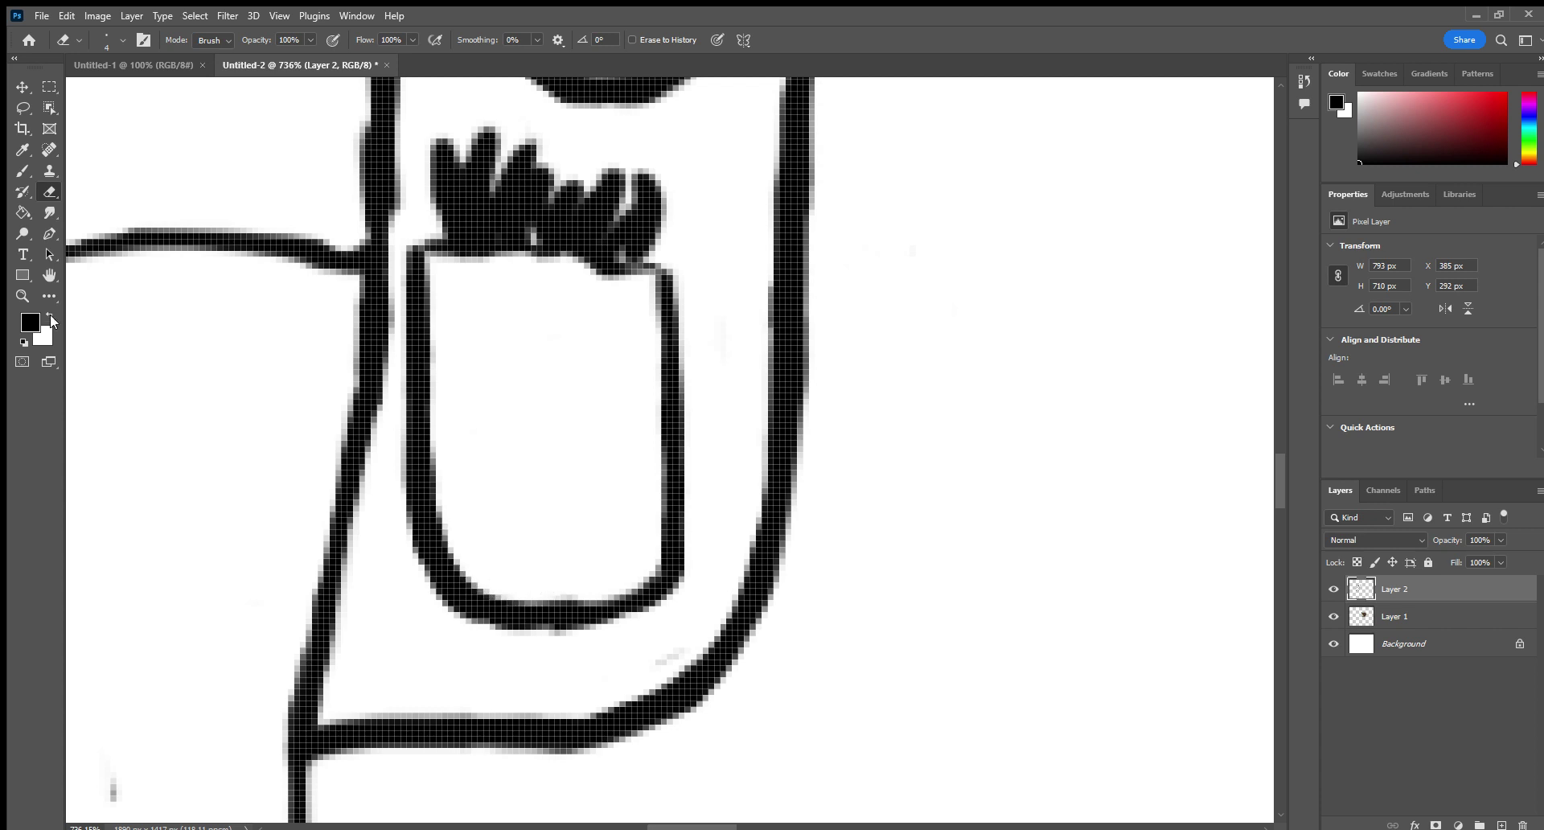
Draw a short line across the gap between the trouser legs and undo the stray vertical stroke on the torso.
{"action": "left_click", "coordinate": [23, 296]}
{"action": "left_click_drag", "start_coordinate": [181, 482], "coordinate": [119, 517]}
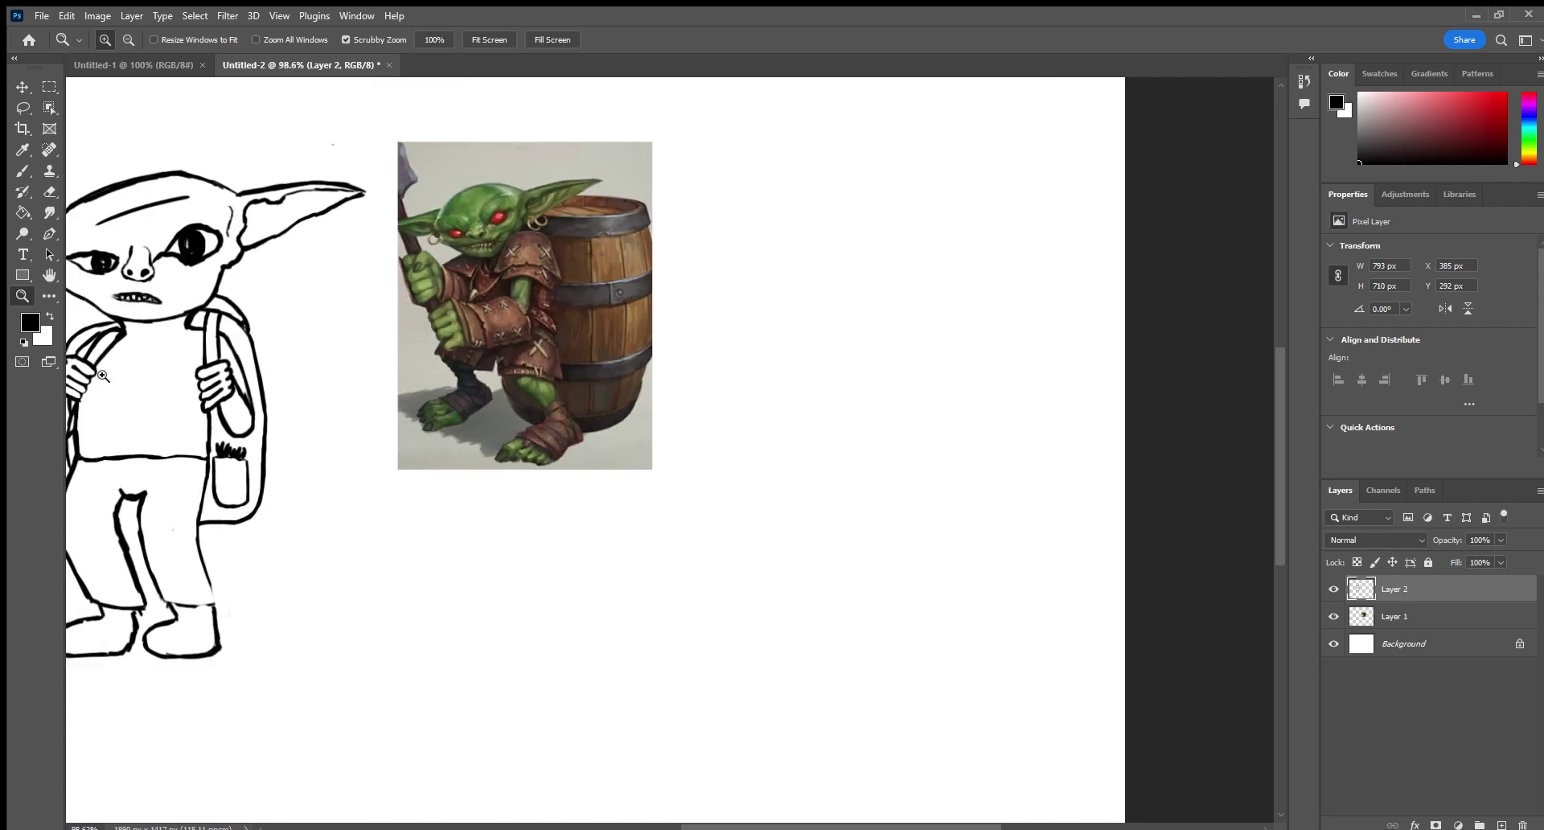
{"action": "left_click", "coordinate": [19, 172]}
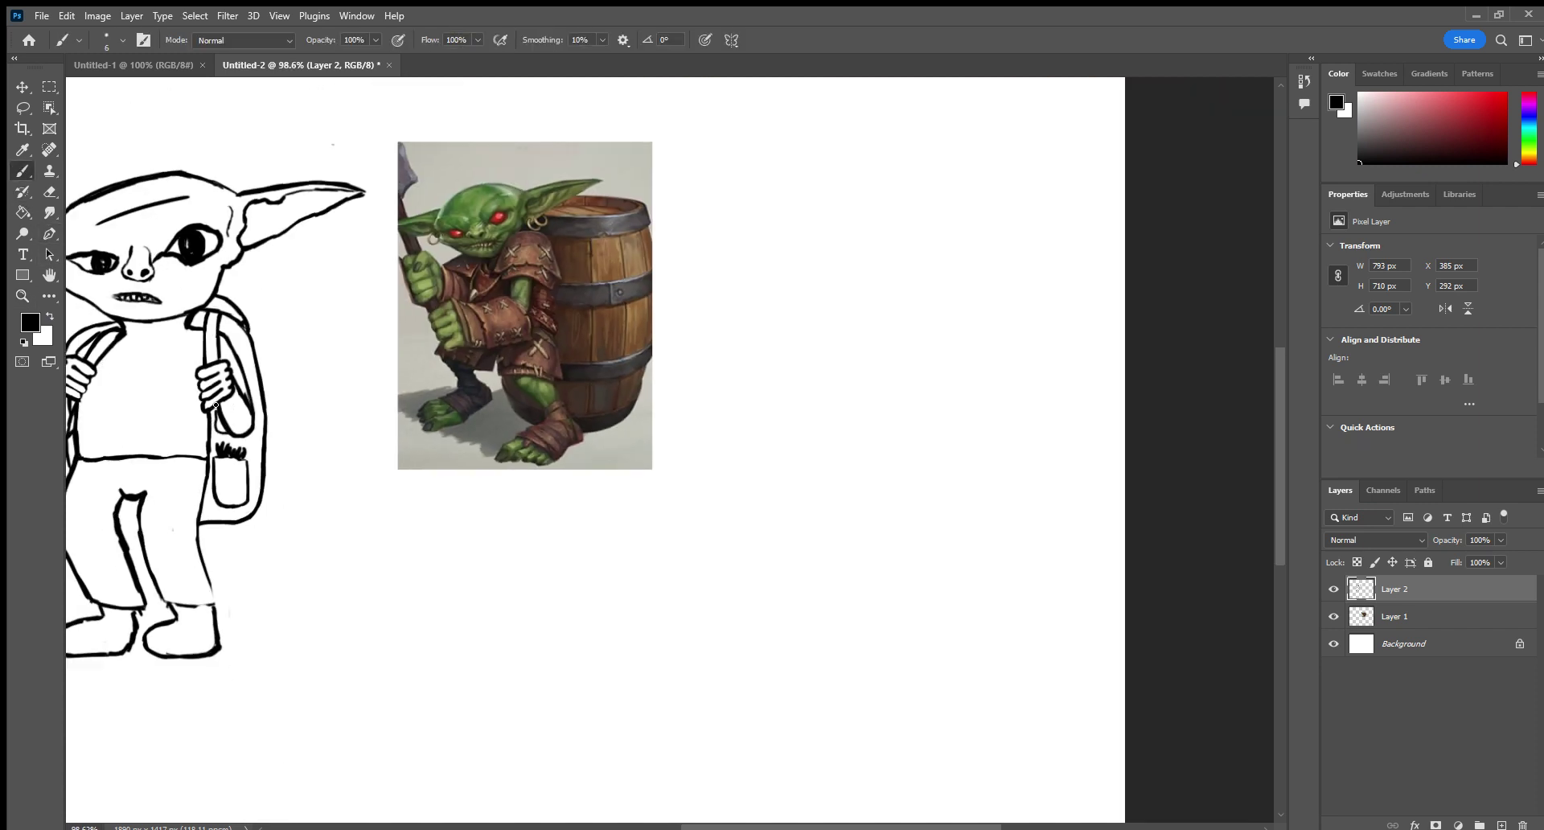
{"action": "left_click", "coordinate": [49, 275]}
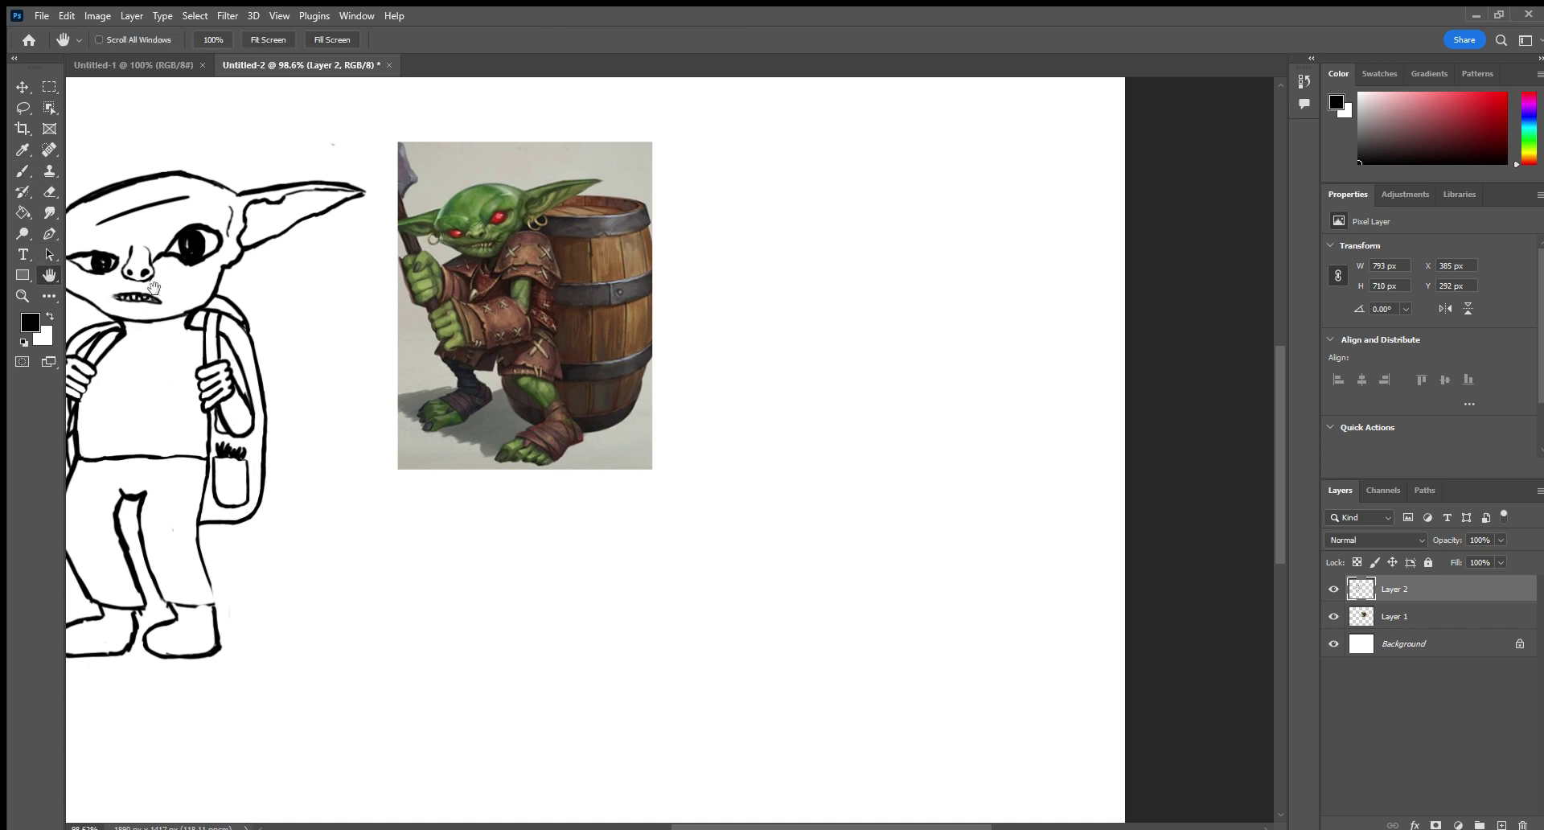
{"action": "left_click_drag", "start_coordinate": [90, 264], "coordinate": [272, 231]}
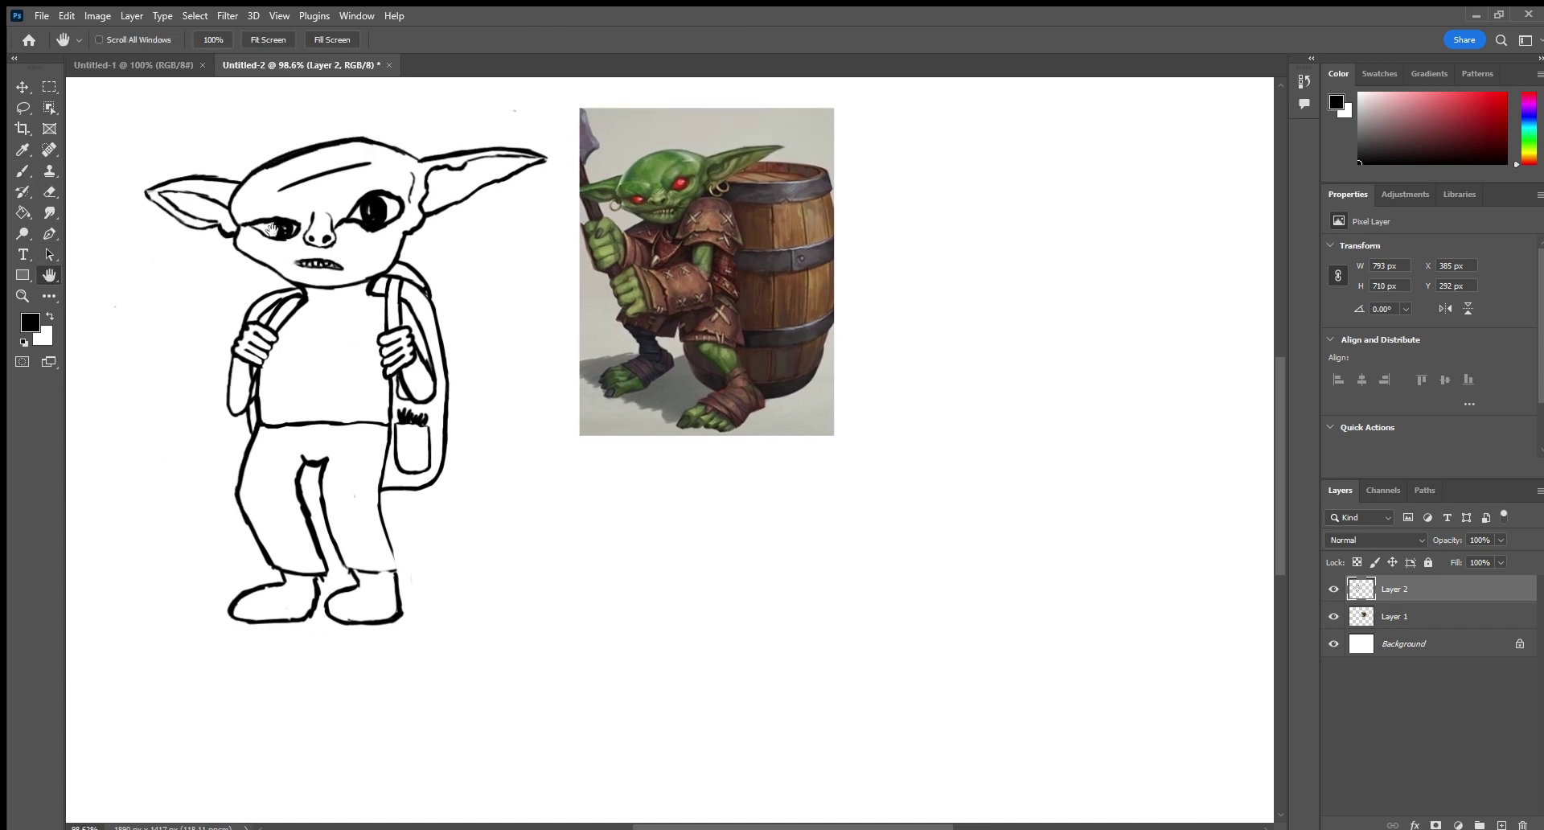
{"action": "left_click", "coordinate": [22, 152]}
{"action": "left_click", "coordinate": [22, 170]}
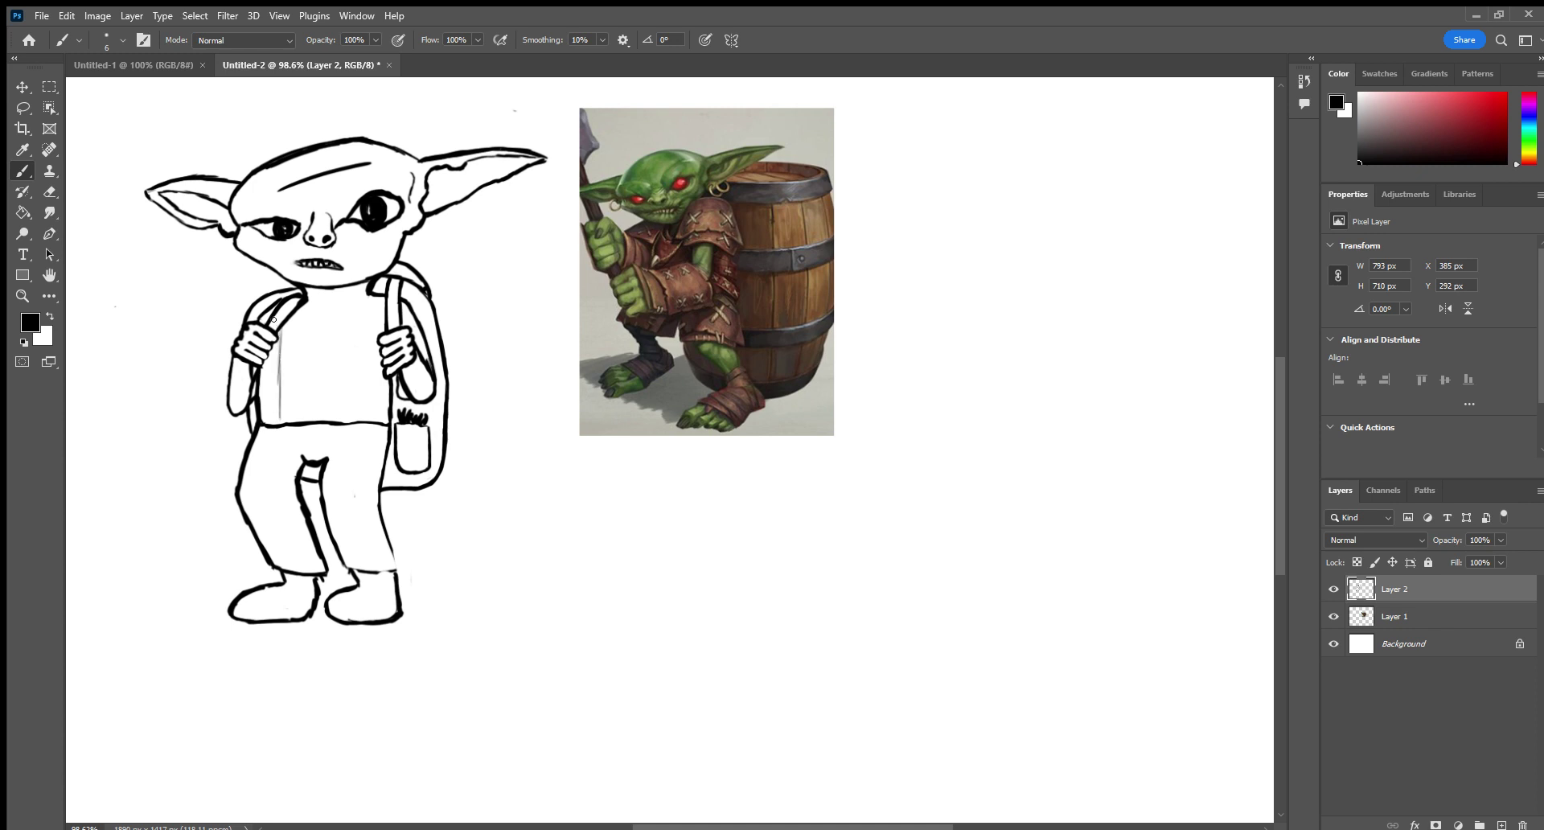
{"action": "key", "text": "ctrl+z"}
Draw a pointer line from the reference goblin's head and handwrite "this is still you" beside the picture.
{"action": "mouse_move", "coordinate": [697, 161]}
{"action": "left_mouse_down"}
{"action": "mouse_move", "coordinate": [923, 135]}
{"action": "mouse_move", "coordinate": [959, 159]}
{"action": "mouse_move", "coordinate": [984, 136]}
{"action": "mouse_move", "coordinate": [989, 167]}
{"action": "left_mouse_up"}
{"action": "left_click_drag", "start_coordinate": [990, 151], "coordinate": [1037, 166]}
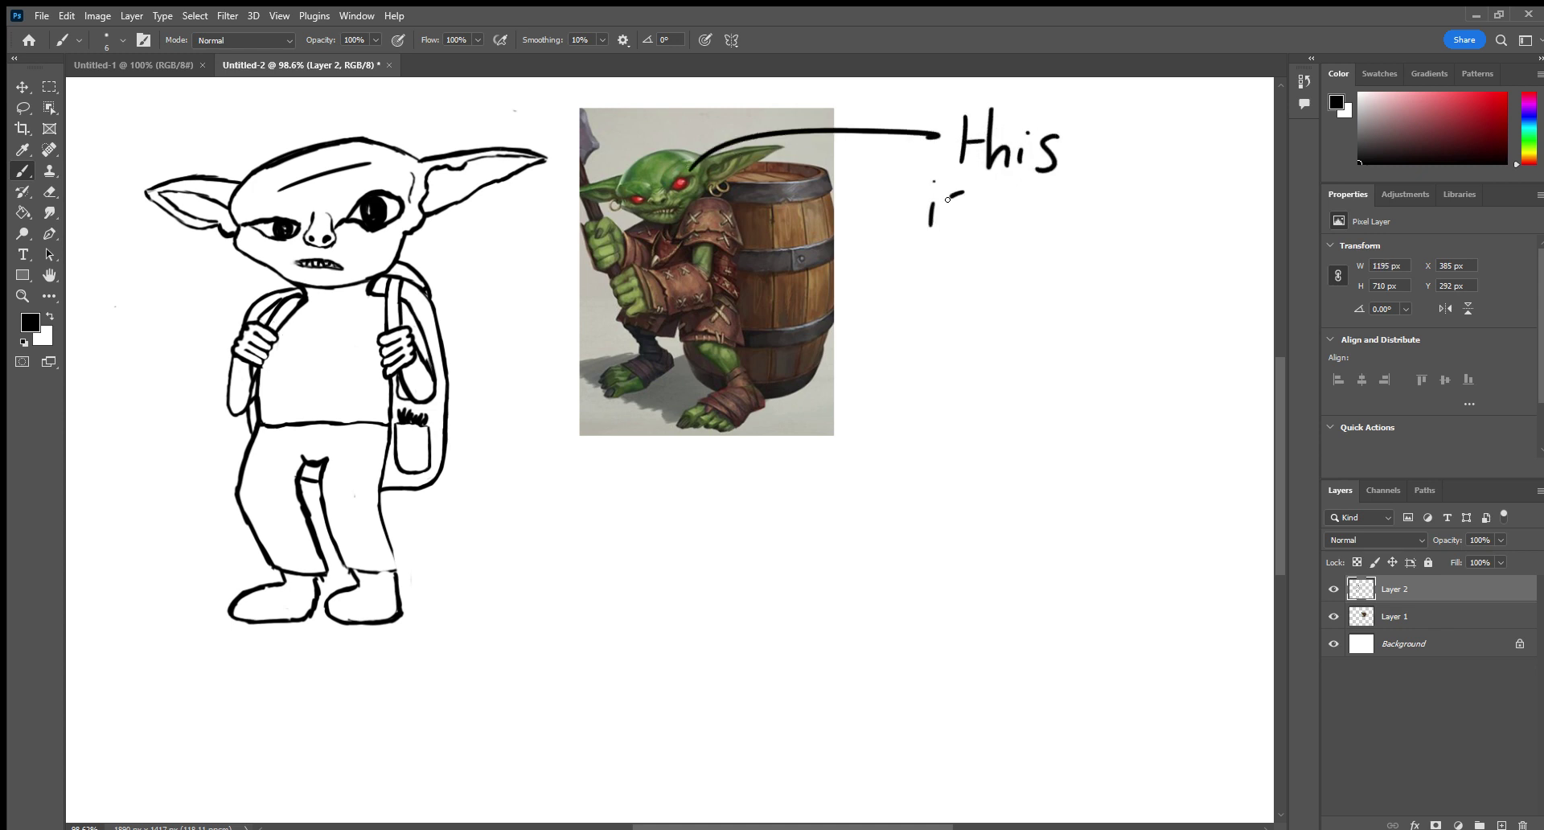
{"action": "left_click_drag", "start_coordinate": [948, 198], "coordinate": [938, 227]}
{"action": "mouse_move", "coordinate": [1028, 196]}
{"action": "left_mouse_down"}
{"action": "mouse_move", "coordinate": [1011, 247]}
{"action": "mouse_move", "coordinate": [1033, 248]}
{"action": "left_mouse_up"}
{"action": "mouse_move", "coordinate": [1034, 217]}
{"action": "left_mouse_down"}
{"action": "mouse_move", "coordinate": [1064, 221]}
{"action": "mouse_move", "coordinate": [1078, 256]}
{"action": "left_mouse_up"}
{"action": "mouse_move", "coordinate": [1100, 196]}
{"action": "left_mouse_down"}
{"action": "mouse_move", "coordinate": [1094, 260]}
{"action": "mouse_move", "coordinate": [1173, 219]}
{"action": "mouse_move", "coordinate": [1142, 278]}
{"action": "left_mouse_up"}
{"action": "left_click_drag", "start_coordinate": [1194, 227], "coordinate": [1233, 235]}
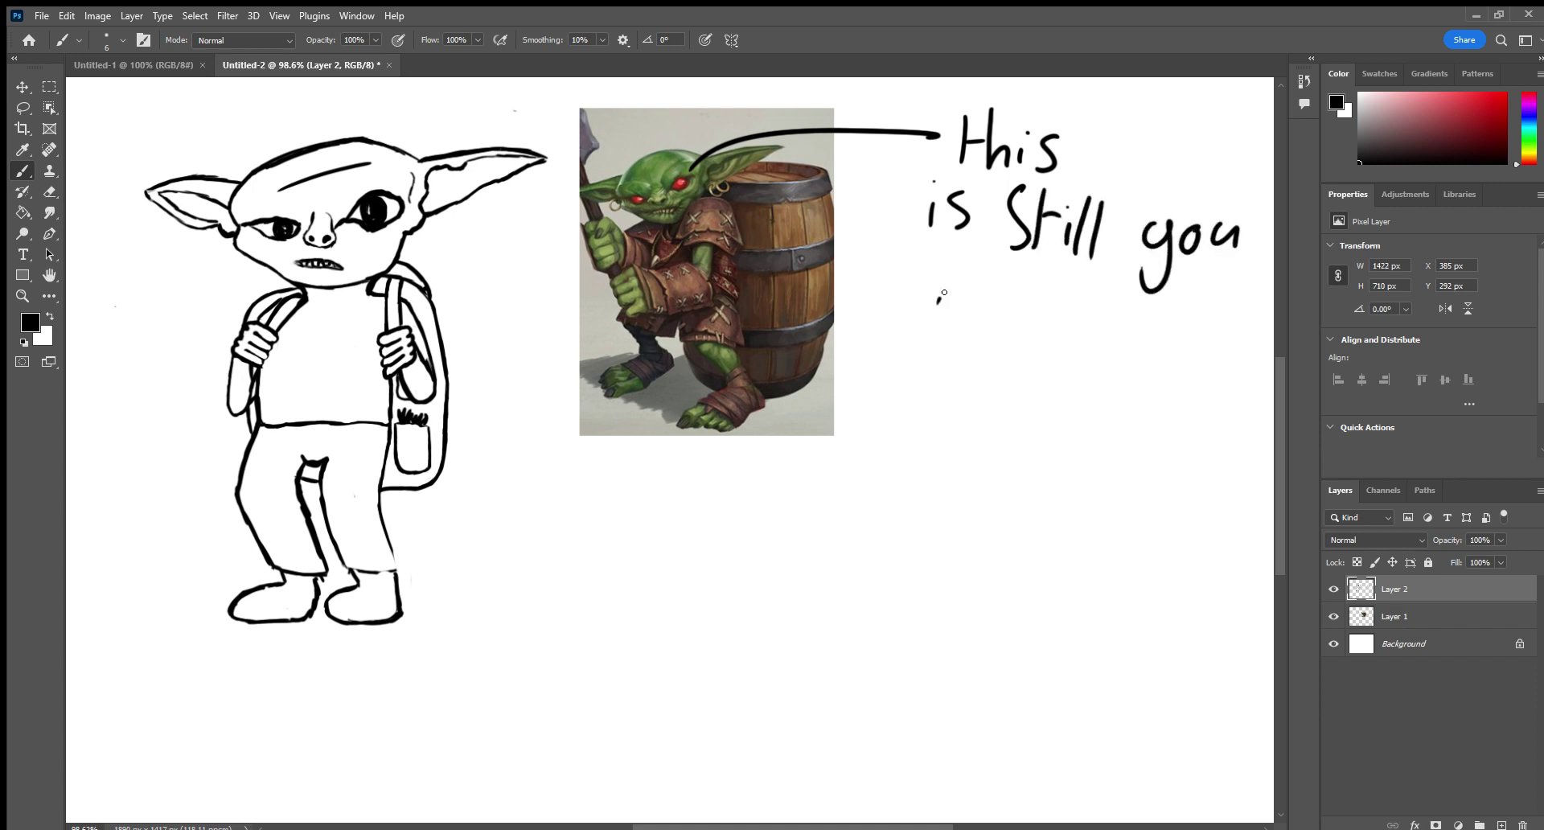
Handwrite the addressed person's first and last name on two lines below the note.
{"action": "left_click_drag", "start_coordinate": [955, 294], "coordinate": [928, 326]}
{"action": "mouse_move", "coordinate": [917, 288]}
{"action": "left_mouse_down"}
{"action": "mouse_move", "coordinate": [930, 318]}
{"action": "mouse_move", "coordinate": [1005, 291]}
{"action": "left_mouse_up"}
{"action": "left_click_drag", "start_coordinate": [1016, 309], "coordinate": [1037, 330]}
{"action": "mouse_move", "coordinate": [1047, 291]}
{"action": "left_mouse_down"}
{"action": "mouse_move", "coordinate": [1043, 341]}
{"action": "mouse_move", "coordinate": [1082, 334]}
{"action": "left_mouse_up"}
{"action": "left_click_drag", "start_coordinate": [1094, 326], "coordinate": [1109, 337]}
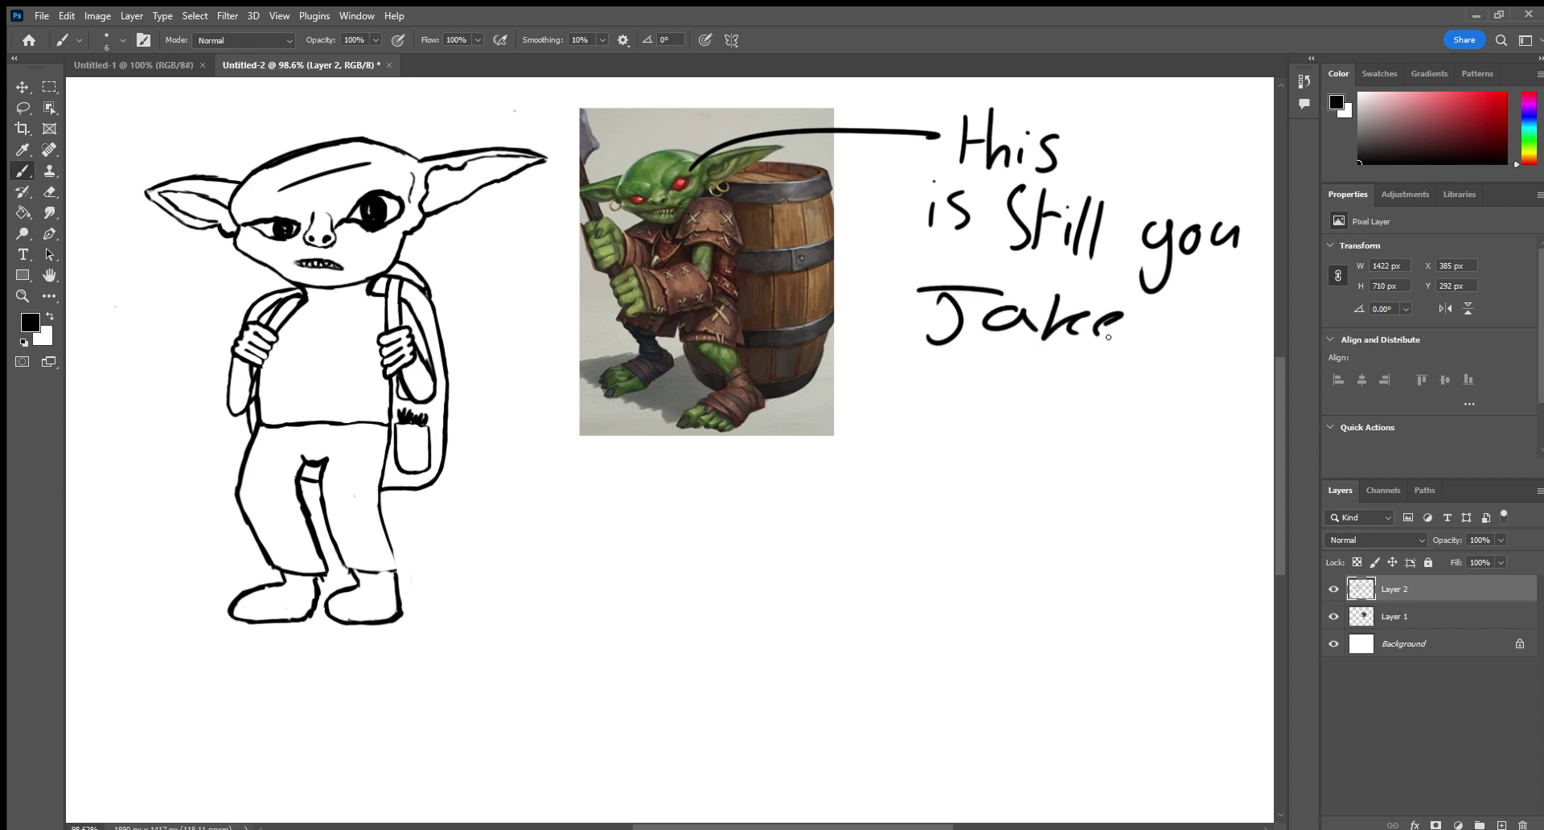
{"action": "left_click_drag", "start_coordinate": [996, 369], "coordinate": [986, 402]}
{"action": "mouse_move", "coordinate": [1029, 386]}
{"action": "left_mouse_down"}
{"action": "mouse_move", "coordinate": [1015, 398]}
{"action": "mouse_move", "coordinate": [1041, 404]}
{"action": "left_mouse_up"}
{"action": "mouse_move", "coordinate": [1055, 359]}
{"action": "left_mouse_down"}
{"action": "mouse_move", "coordinate": [1050, 406]}
{"action": "mouse_move", "coordinate": [1078, 406]}
{"action": "left_mouse_up"}
{"action": "left_click_drag", "start_coordinate": [1078, 394], "coordinate": [1088, 389]}
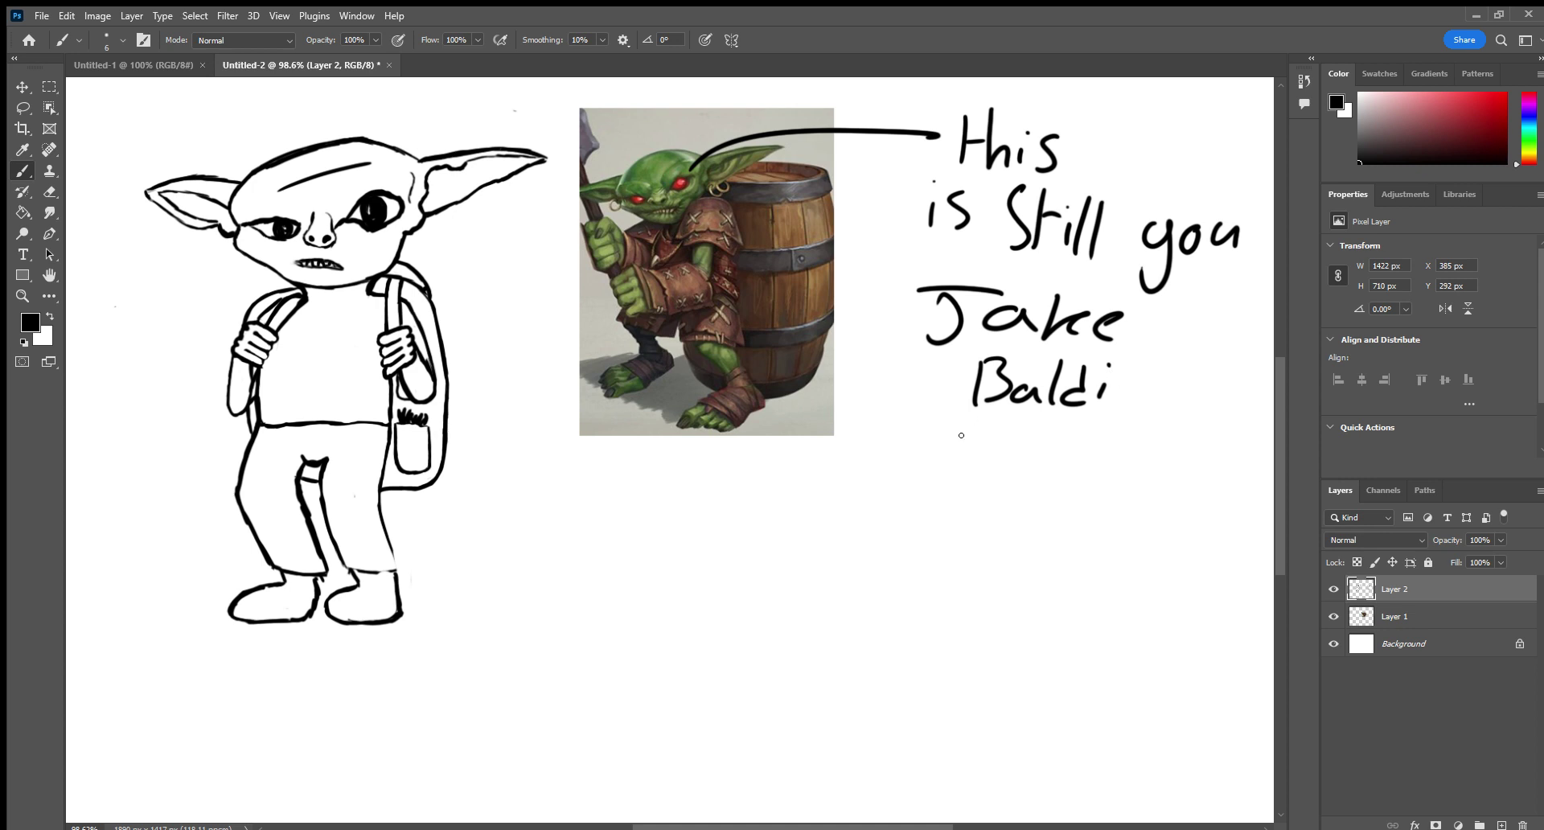
Handwrite "and do not deny it" below the name to finish the note.
{"action": "left_click_drag", "start_coordinate": [935, 442], "coordinate": [1020, 468]}
{"action": "mouse_move", "coordinate": [1100, 441]}
{"action": "left_mouse_down"}
{"action": "mouse_move", "coordinate": [1110, 421]}
{"action": "mouse_move", "coordinate": [1112, 466]}
{"action": "left_mouse_up"}
{"action": "left_click_drag", "start_coordinate": [1126, 448], "coordinate": [1124, 449]}
{"action": "left_click_drag", "start_coordinate": [968, 518], "coordinate": [1033, 525]}
{"action": "mouse_move", "coordinate": [1033, 507]}
{"action": "left_mouse_down"}
{"action": "mouse_move", "coordinate": [1055, 494]}
{"action": "mouse_move", "coordinate": [1095, 515]}
{"action": "mouse_move", "coordinate": [1226, 488]}
{"action": "mouse_move", "coordinate": [1176, 536]}
{"action": "left_mouse_up"}
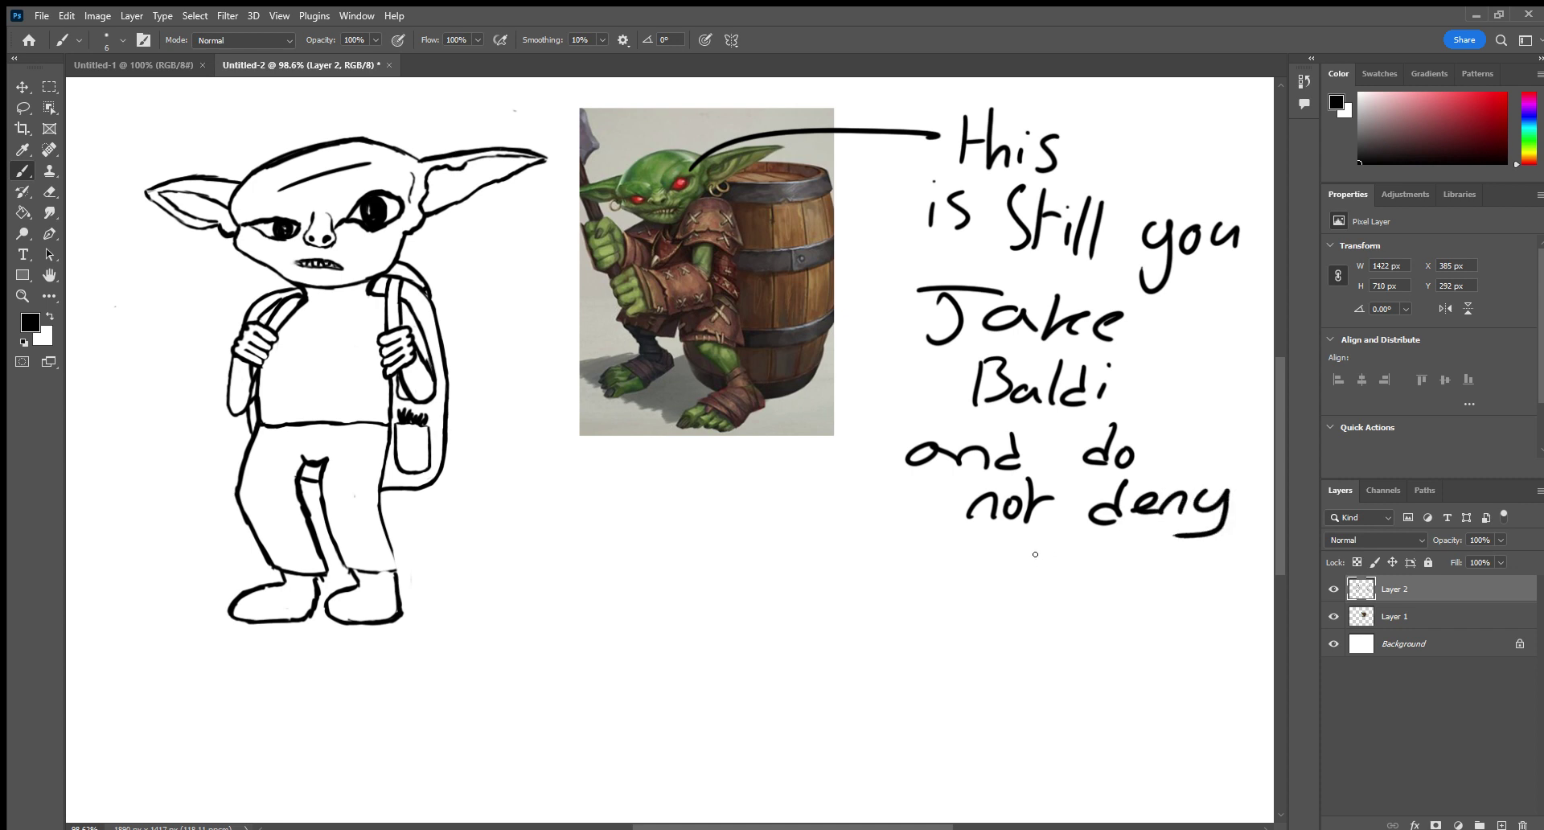
{"action": "left_click_drag", "start_coordinate": [1053, 585], "coordinate": [1054, 591]}
{"action": "left_click_drag", "start_coordinate": [1058, 568], "coordinate": [1108, 551]}
Erase the entire handwritten note and its pointer line beside the reference picture using a much larger eraser.
{"action": "left_click", "coordinate": [49, 192]}
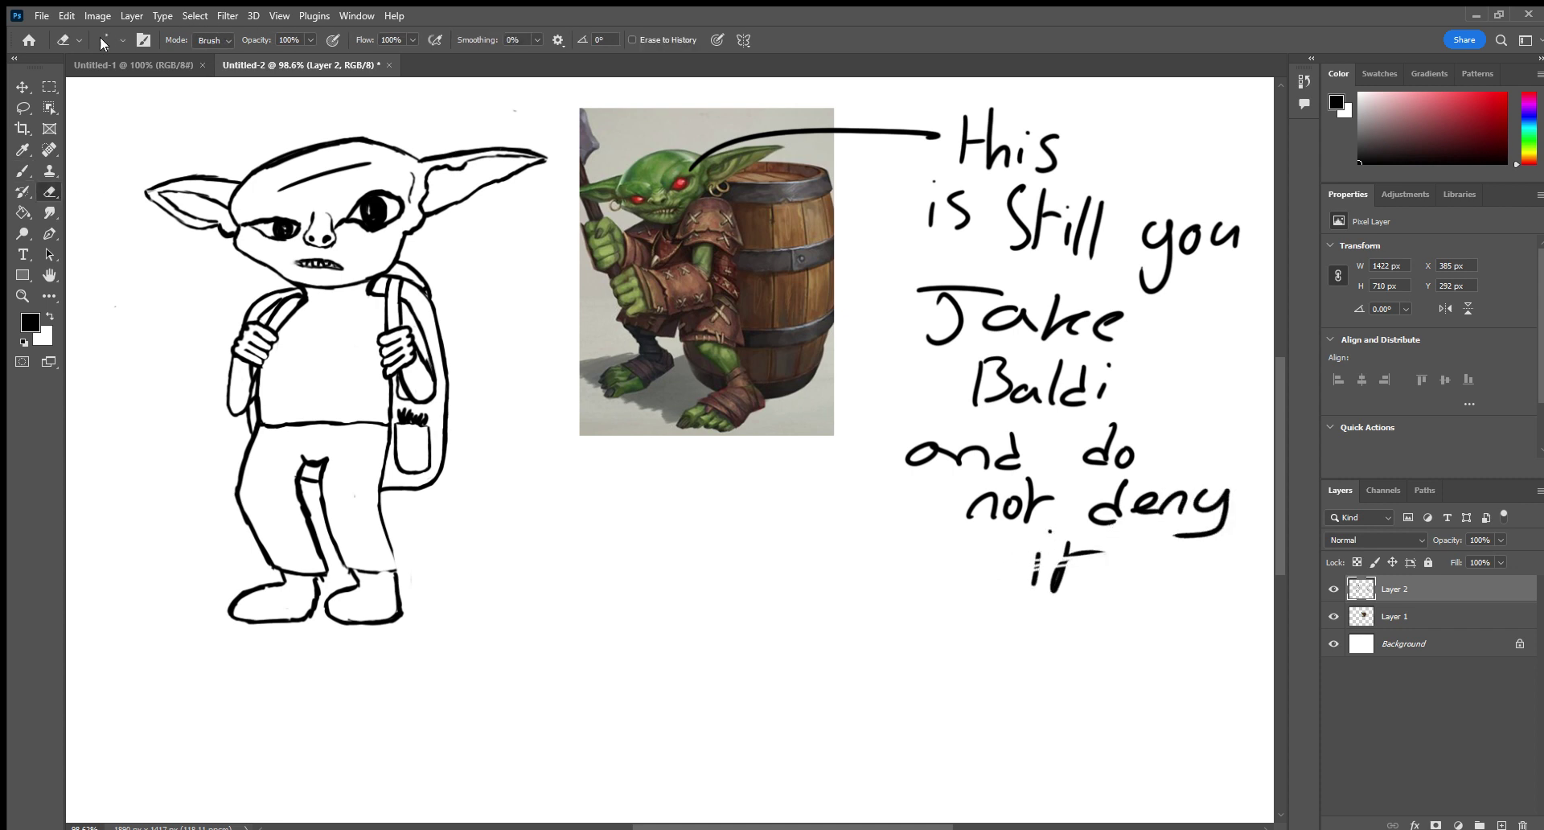
{"action": "key", "text": "bracketright"}
{"action": "key", "text": "bracketright"}
{"action": "key", "text": "bracketright"}
{"action": "key", "text": "bracketright"}
{"action": "key", "text": "bracketright"}
{"action": "key", "text": "bracketright"}
{"action": "key", "text": "bracketright"}
{"action": "key", "text": "bracketright"}
{"action": "mouse_move", "coordinate": [1055, 591]}
{"action": "left_mouse_down"}
{"action": "mouse_move", "coordinate": [1144, 579]}
{"action": "mouse_move", "coordinate": [1112, 622]}
{"action": "mouse_move", "coordinate": [1054, 577]}
{"action": "mouse_move", "coordinate": [1245, 494]}
{"action": "mouse_move", "coordinate": [1103, 539]}
{"action": "mouse_move", "coordinate": [924, 504]}
{"action": "mouse_move", "coordinate": [1088, 376]}
{"action": "mouse_move", "coordinate": [1152, 413]}
{"action": "mouse_move", "coordinate": [951, 369]}
{"action": "mouse_move", "coordinate": [1091, 275]}
{"action": "mouse_move", "coordinate": [1187, 331]}
{"action": "mouse_move", "coordinate": [1001, 252]}
{"action": "mouse_move", "coordinate": [1239, 245]}
{"action": "mouse_move", "coordinate": [882, 181]}
{"action": "mouse_move", "coordinate": [982, 157]}
{"action": "mouse_move", "coordinate": [778, 220]}
{"action": "mouse_move", "coordinate": [711, 223]}
{"action": "mouse_move", "coordinate": [1119, 250]}
{"action": "mouse_move", "coordinate": [838, 334]}
{"action": "left_mouse_up"}
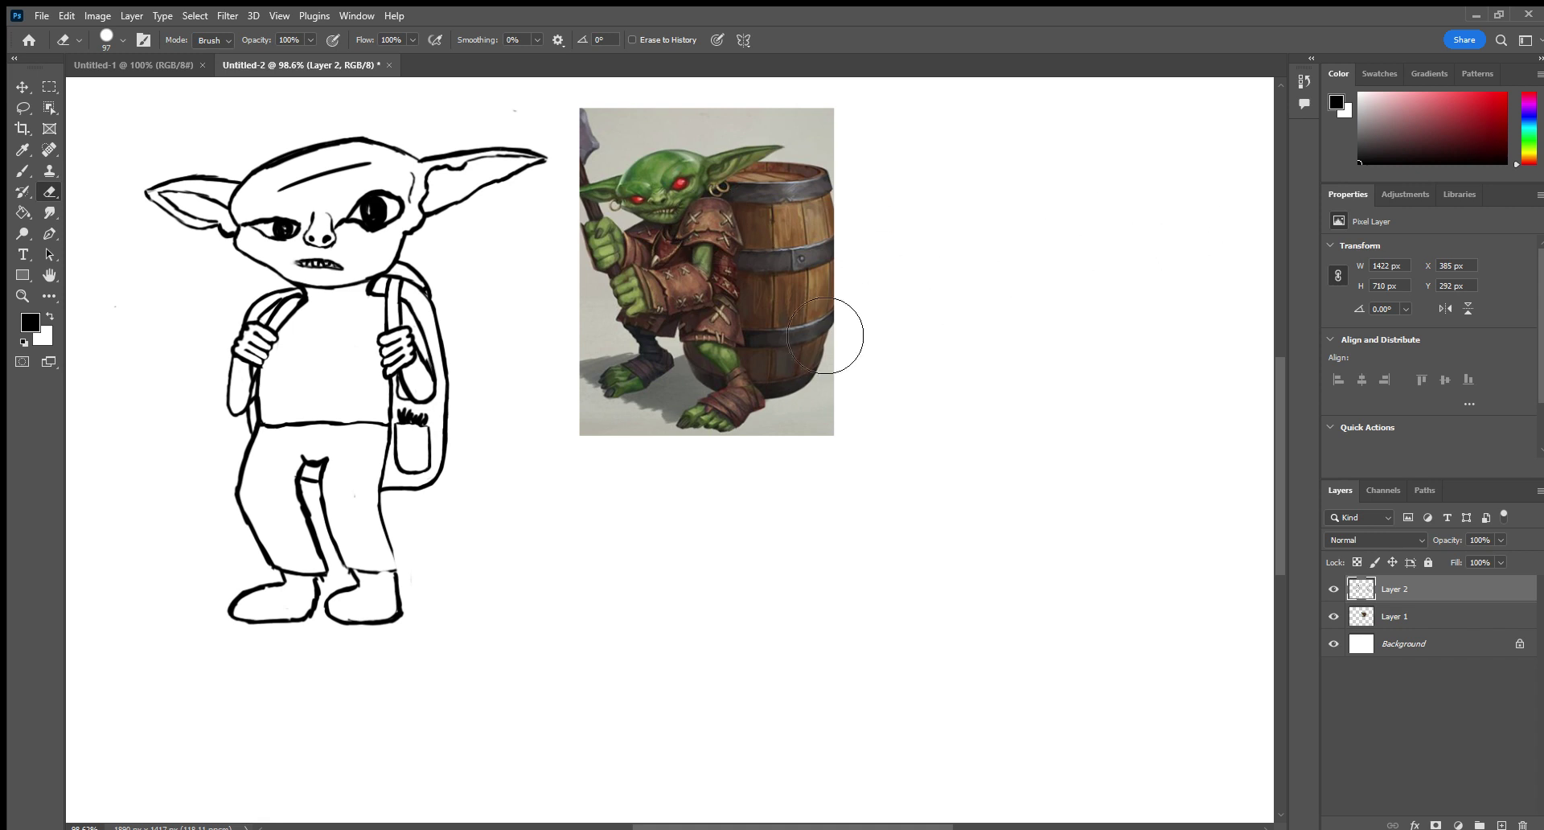
{"action": "left_click", "coordinate": [24, 172]}
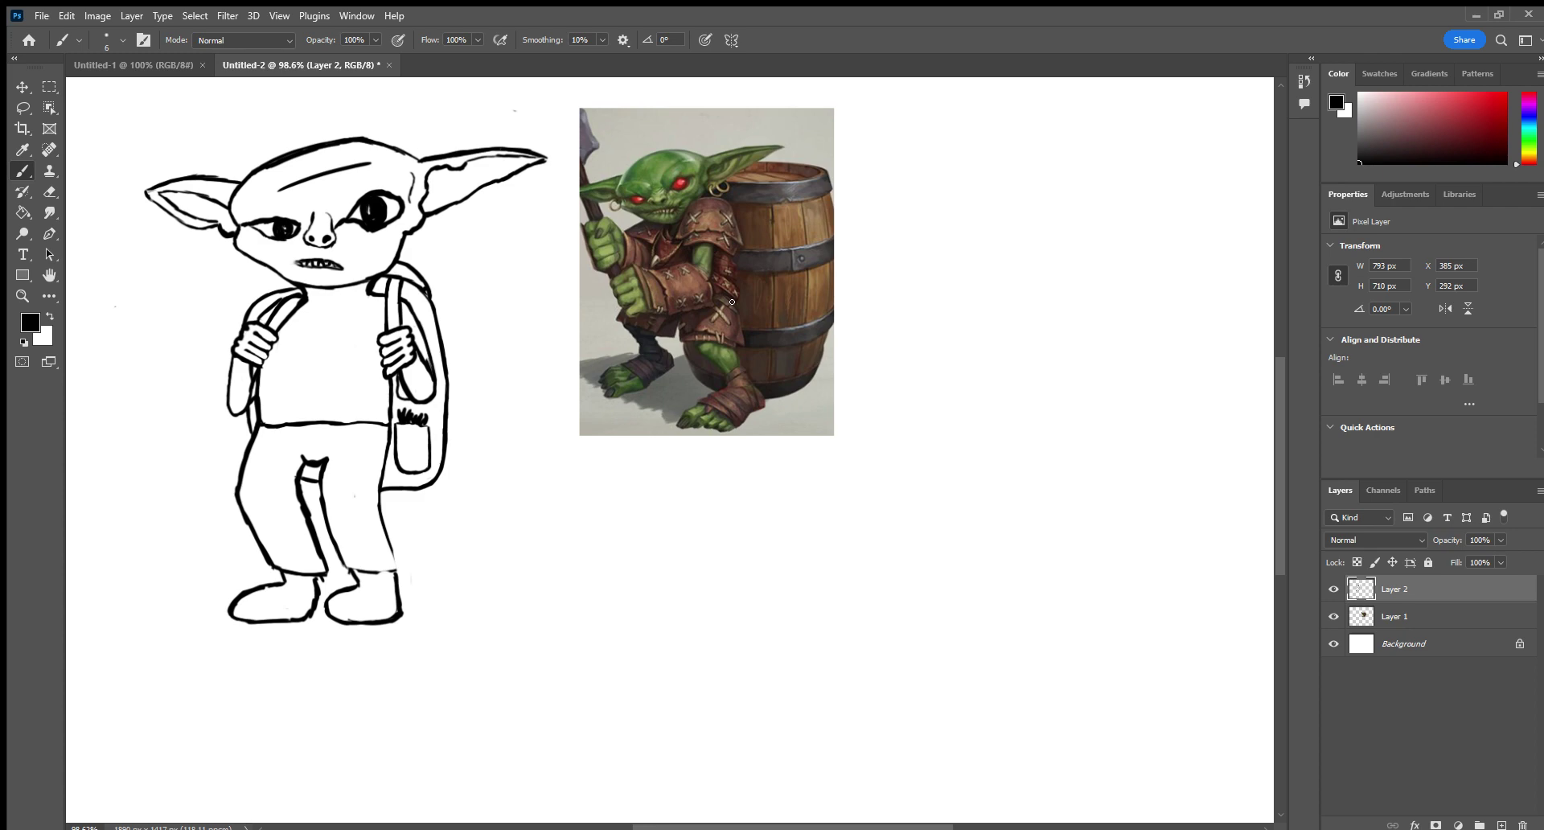
{"action": "left_click", "coordinate": [22, 295]}
{"action": "left_click_drag", "start_coordinate": [187, 318], "coordinate": [245, 303]}
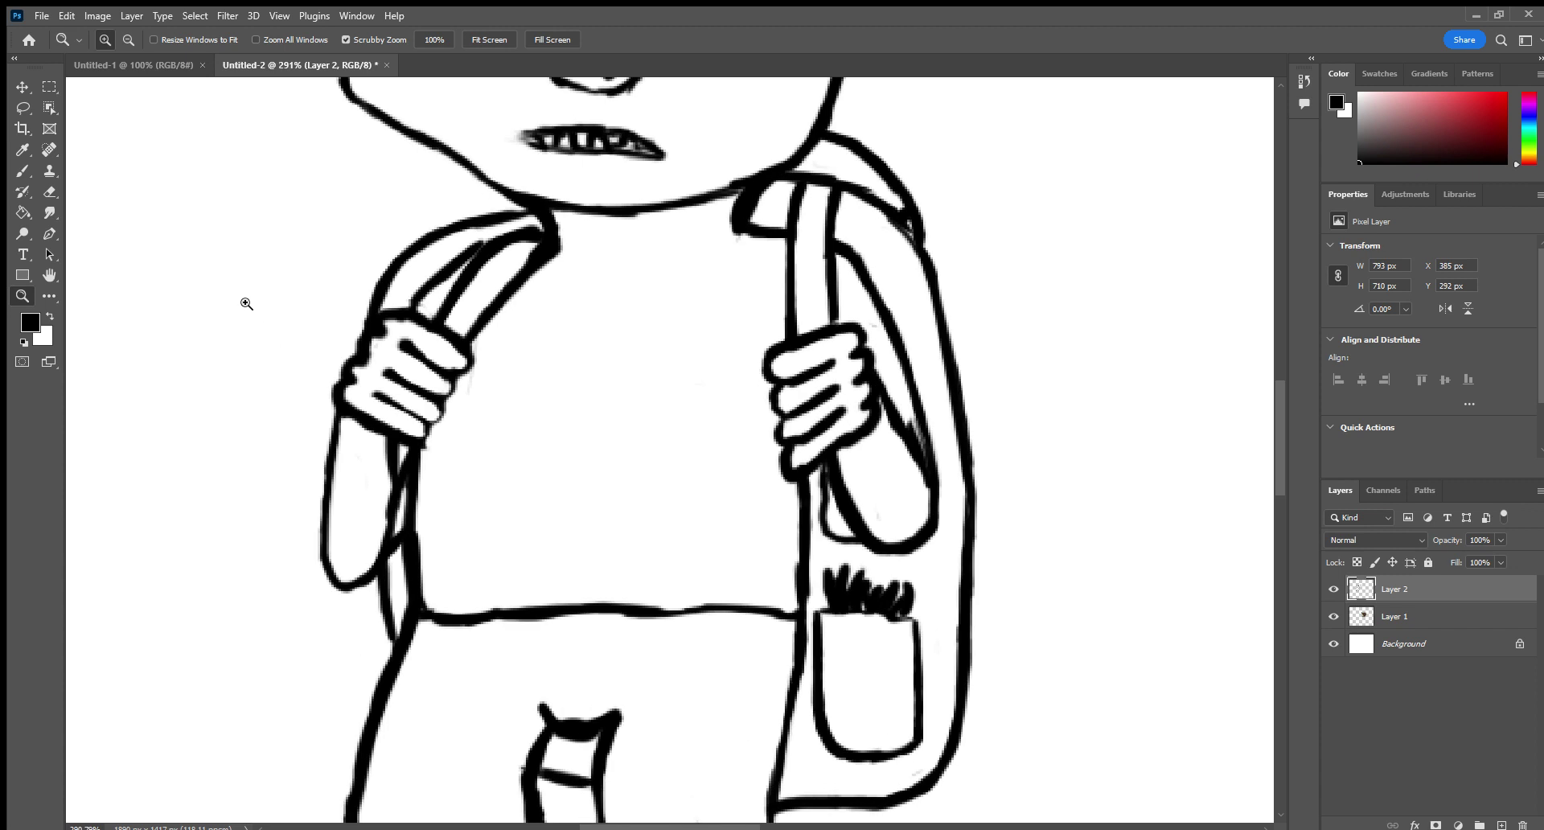
{"action": "left_click", "coordinate": [22, 170]}
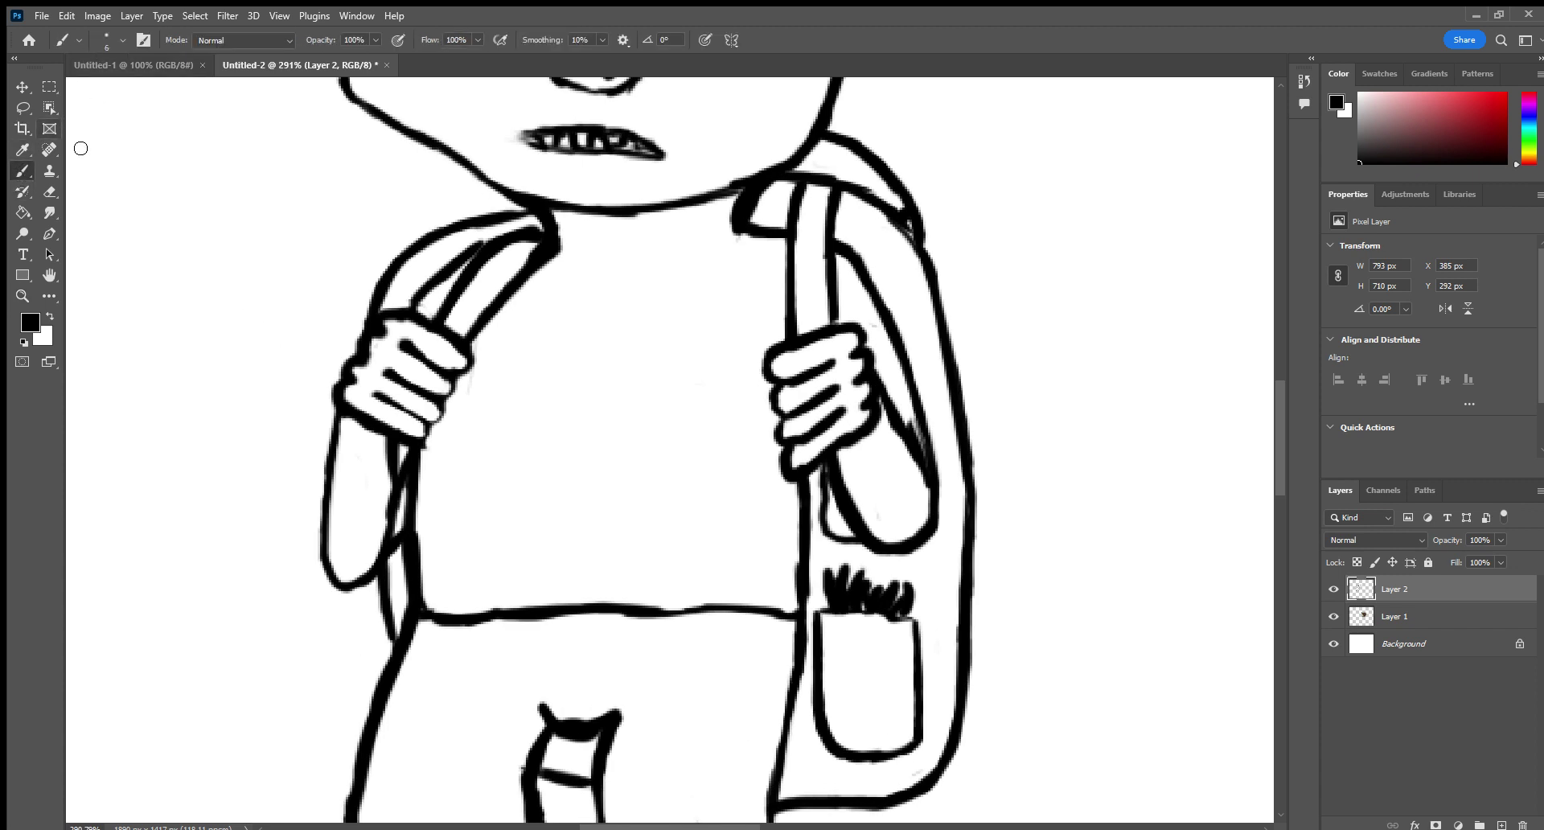
{"action": "mouse_move", "coordinate": [84, 132]}
{"action": "left_mouse_down"}
{"action": "mouse_move", "coordinate": [111, 111]}
{"action": "mouse_move", "coordinate": [107, 149]}
{"action": "left_mouse_up"}
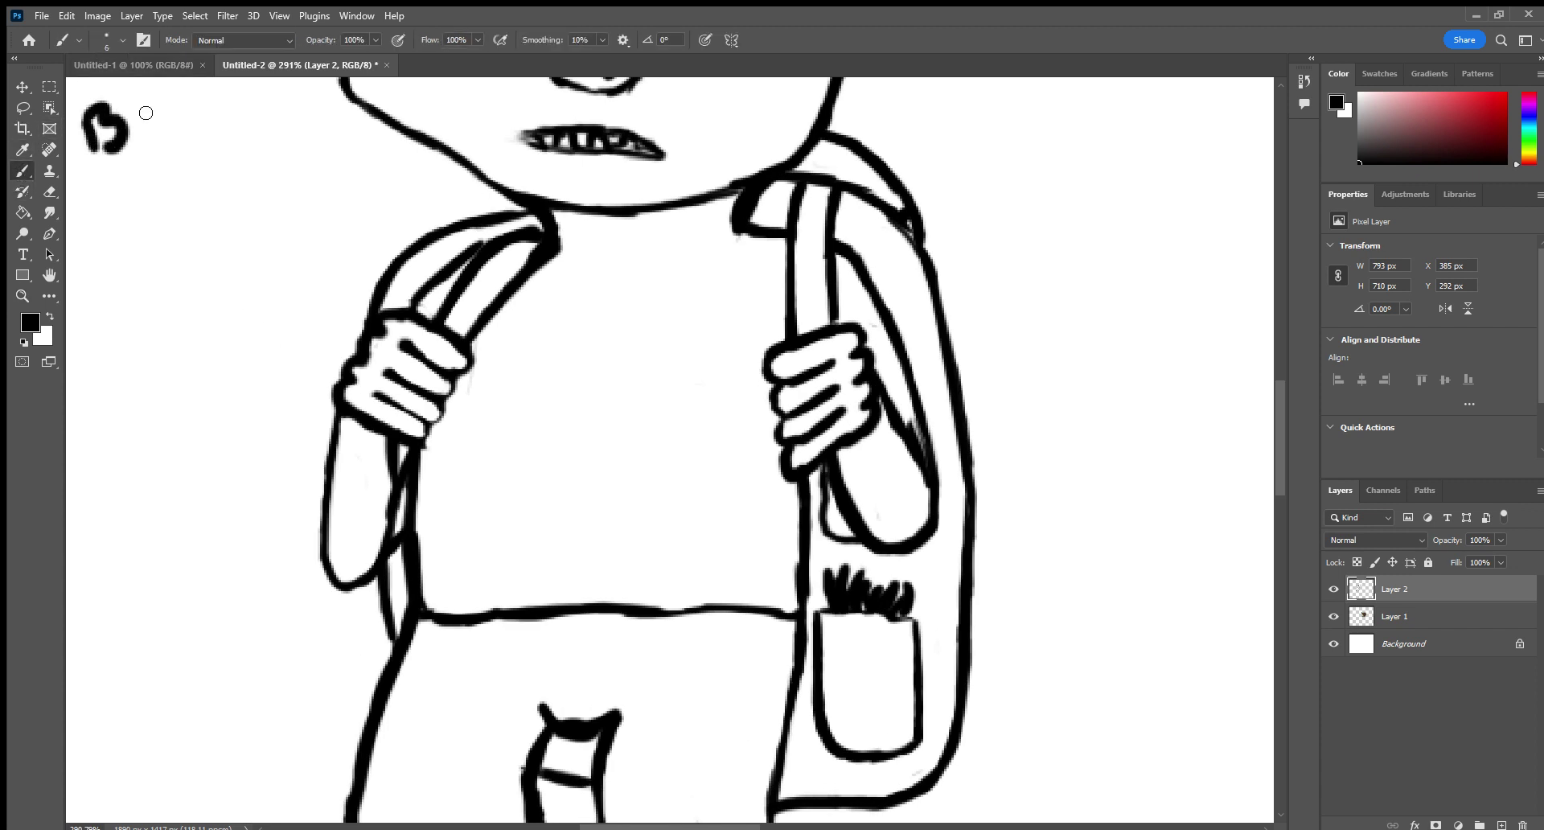
{"action": "left_click", "coordinate": [50, 192]}
{"action": "left_click_drag", "start_coordinate": [196, 258], "coordinate": [190, 241]}
Handwrite "Damn my Hands hurt" with the brush in the empty space beside the goblin's arm.
{"action": "left_click", "coordinate": [22, 170]}
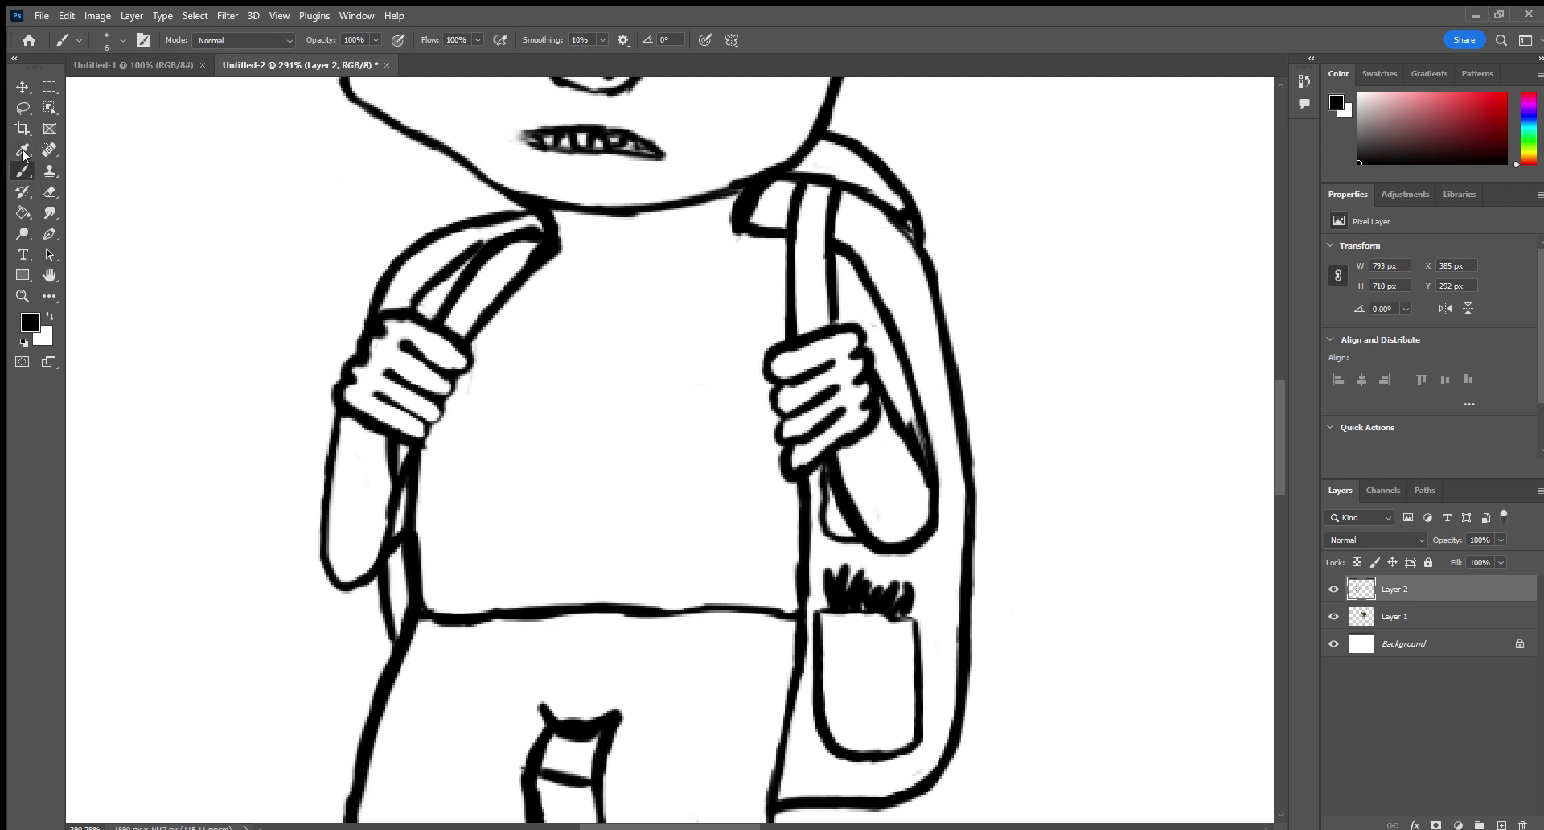
{"action": "left_click_drag", "start_coordinate": [86, 124], "coordinate": [107, 179]}
{"action": "mouse_move", "coordinate": [92, 113]}
{"action": "left_mouse_down"}
{"action": "mouse_move", "coordinate": [109, 100]}
{"action": "mouse_move", "coordinate": [128, 173]}
{"action": "left_mouse_up"}
{"action": "mouse_move", "coordinate": [191, 123]}
{"action": "left_mouse_down"}
{"action": "mouse_move", "coordinate": [267, 96]}
{"action": "mouse_move", "coordinate": [310, 112]}
{"action": "left_mouse_up"}
{"action": "left_click", "coordinate": [235, 122]}
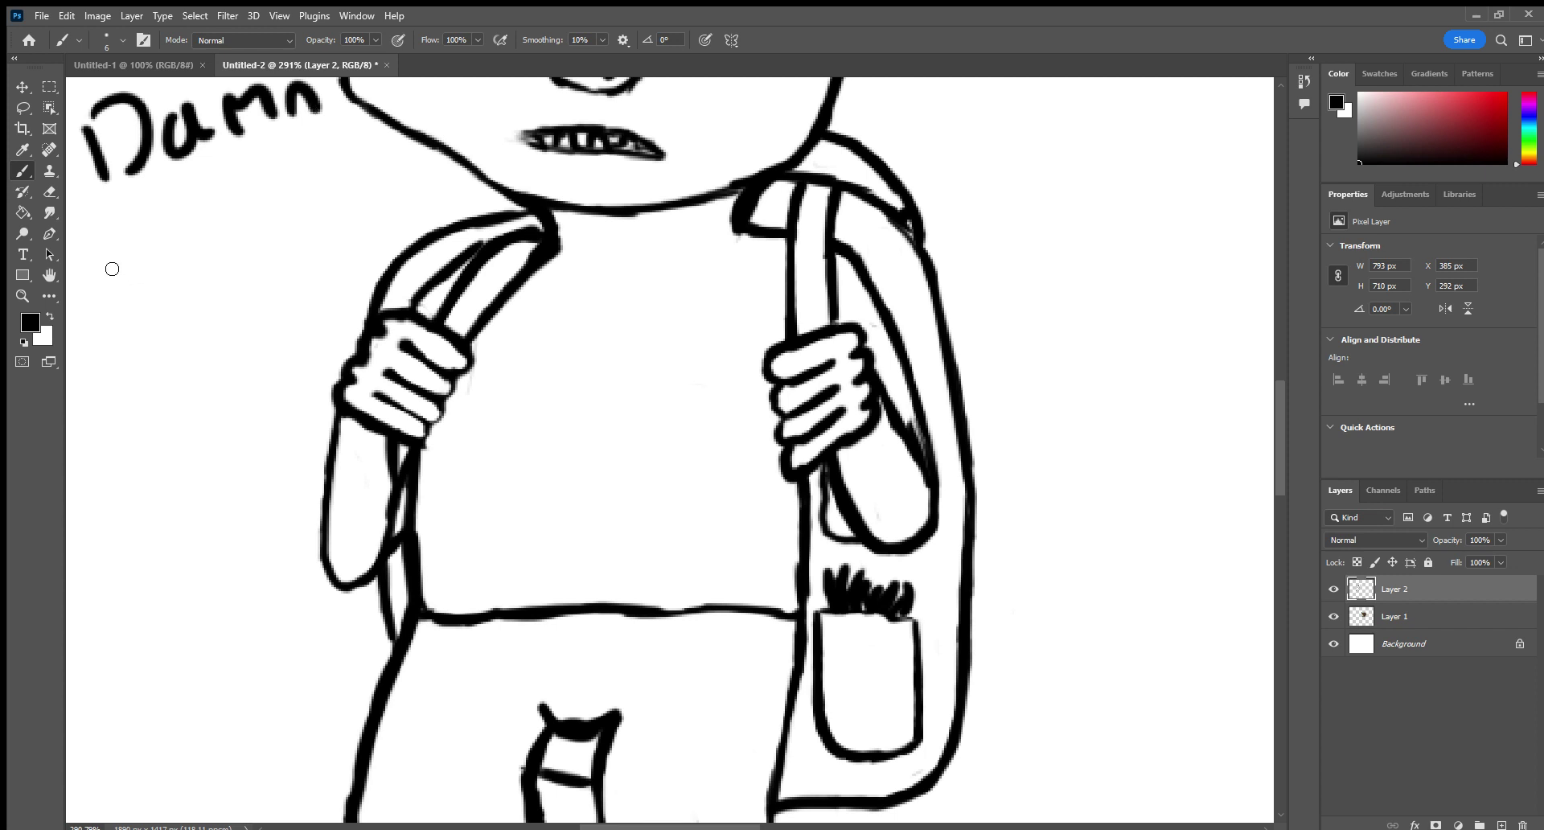
{"action": "mouse_move", "coordinate": [107, 292]}
{"action": "left_mouse_down"}
{"action": "mouse_move", "coordinate": [112, 247]}
{"action": "mouse_move", "coordinate": [167, 270]}
{"action": "left_mouse_up"}
{"action": "mouse_move", "coordinate": [181, 211]}
{"action": "left_mouse_down"}
{"action": "mouse_move", "coordinate": [235, 243]}
{"action": "mouse_move", "coordinate": [208, 314]}
{"action": "left_mouse_up"}
{"action": "left_click_drag", "start_coordinate": [102, 389], "coordinate": [135, 456]}
{"action": "mouse_move", "coordinate": [113, 430]}
{"action": "left_mouse_down"}
{"action": "mouse_move", "coordinate": [144, 406]}
{"action": "mouse_move", "coordinate": [183, 446]}
{"action": "mouse_move", "coordinate": [257, 363]}
{"action": "left_mouse_up"}
{"action": "mouse_move", "coordinate": [286, 358]}
{"action": "left_mouse_down"}
{"action": "mouse_move", "coordinate": [283, 309]}
{"action": "mouse_move", "coordinate": [281, 350]}
{"action": "left_mouse_up"}
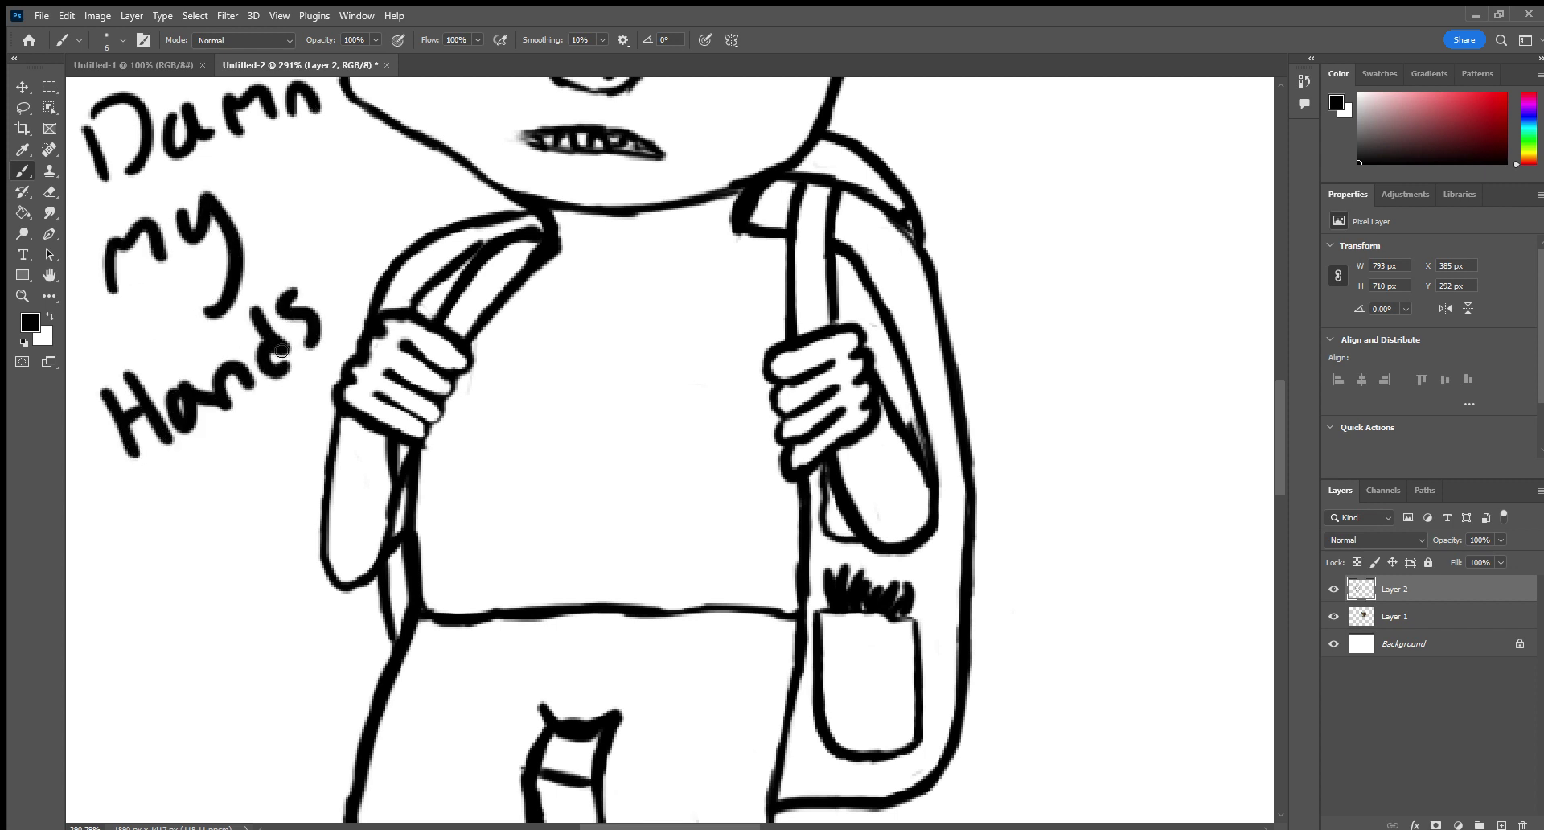
{"action": "mouse_move", "coordinate": [119, 501]}
{"action": "left_mouse_down"}
{"action": "mouse_move", "coordinate": [161, 562]}
{"action": "mouse_move", "coordinate": [242, 469]}
{"action": "mouse_move", "coordinate": [291, 440]}
{"action": "left_mouse_up"}
Erase the "Damn my Hands hurt" note with a smaller eraser, keeping the goblin's outline intact.
{"action": "left_click", "coordinate": [49, 192]}
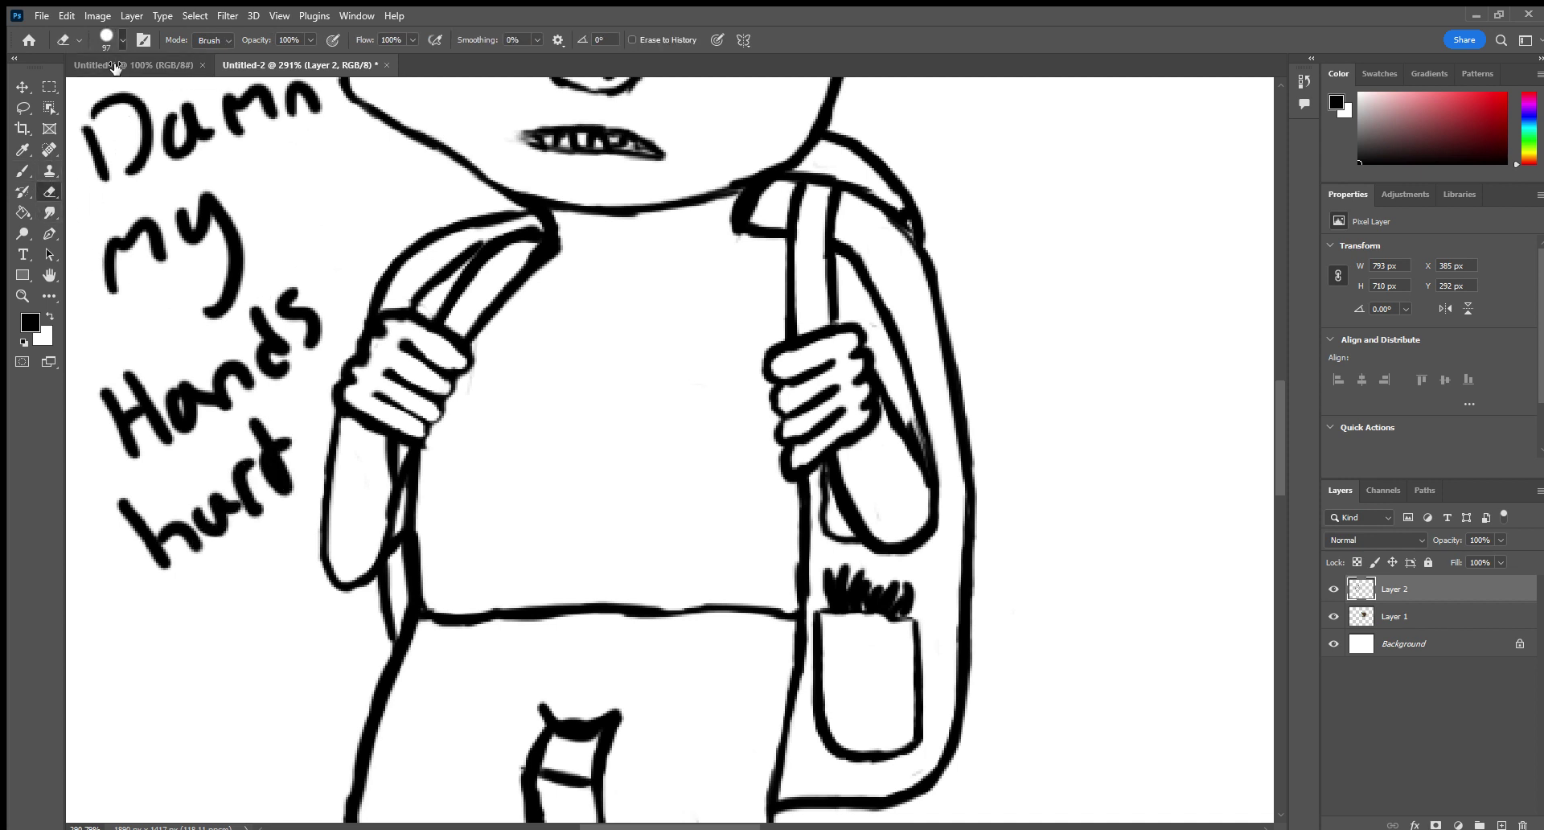
{"action": "key", "text": "bracketleft"}
{"action": "mouse_move", "coordinate": [207, 569]}
{"action": "left_mouse_down"}
{"action": "mouse_move", "coordinate": [165, 541]}
{"action": "mouse_move", "coordinate": [276, 511]}
{"action": "mouse_move", "coordinate": [304, 348]}
{"action": "mouse_move", "coordinate": [172, 461]}
{"action": "mouse_move", "coordinate": [345, 312]}
{"action": "mouse_move", "coordinate": [191, 331]}
{"action": "mouse_move", "coordinate": [213, 365]}
{"action": "mouse_move", "coordinate": [314, 367]}
{"action": "mouse_move", "coordinate": [280, 556]}
{"action": "mouse_move", "coordinate": [201, 365]}
{"action": "mouse_move", "coordinate": [75, 341]}
{"action": "mouse_move", "coordinate": [94, 131]}
{"action": "mouse_move", "coordinate": [158, 114]}
{"action": "mouse_move", "coordinate": [314, 144]}
{"action": "mouse_move", "coordinate": [324, 127]}
{"action": "mouse_move", "coordinate": [107, 293]}
{"action": "left_mouse_up"}
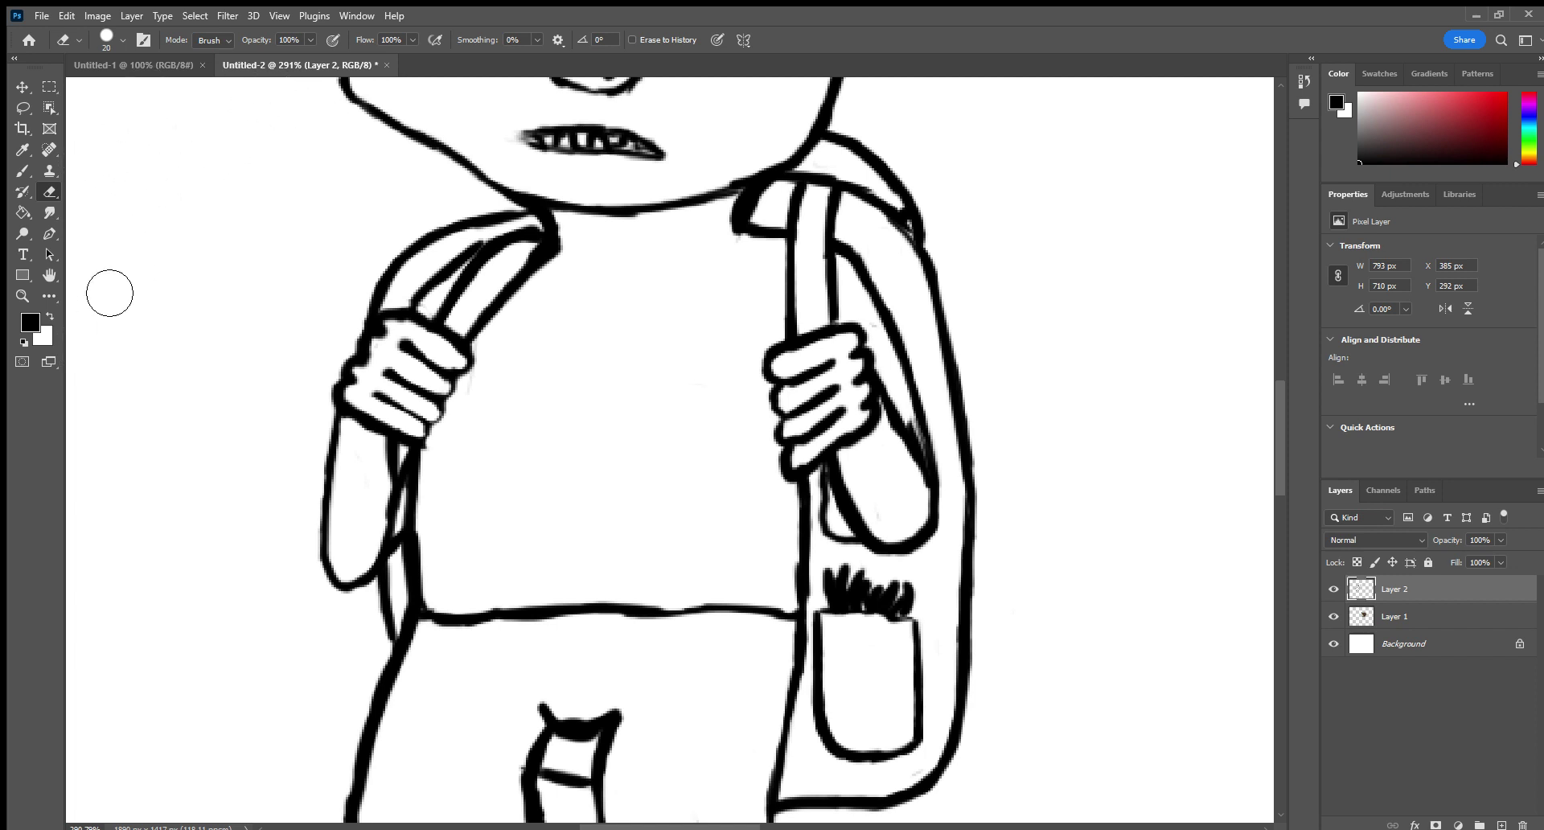
{"action": "left_click", "coordinate": [21, 169]}
{"action": "mouse_move", "coordinate": [108, 99]}
{"action": "left_mouse_down"}
{"action": "mouse_move", "coordinate": [113, 130]}
{"action": "mouse_move", "coordinate": [153, 125]}
{"action": "mouse_move", "coordinate": [139, 161]}
{"action": "mouse_move", "coordinate": [152, 174]}
{"action": "mouse_move", "coordinate": [174, 114]}
{"action": "mouse_move", "coordinate": [135, 183]}
{"action": "left_mouse_up"}
{"action": "left_click", "coordinate": [49, 191]}
{"action": "left_click", "coordinate": [22, 171]}
{"action": "left_click_drag", "start_coordinate": [83, 91], "coordinate": [103, 145]}
{"action": "left_click_drag", "start_coordinate": [119, 123], "coordinate": [138, 147]}
{"action": "mouse_move", "coordinate": [177, 103]}
{"action": "left_mouse_down"}
{"action": "mouse_move", "coordinate": [157, 127]}
{"action": "mouse_move", "coordinate": [182, 143]}
{"action": "left_mouse_up"}
{"action": "left_click_drag", "start_coordinate": [194, 129], "coordinate": [215, 124]}
{"action": "mouse_move", "coordinate": [100, 178]}
{"action": "left_mouse_down"}
{"action": "mouse_move", "coordinate": [161, 211]}
{"action": "mouse_move", "coordinate": [165, 193]}
{"action": "left_mouse_up"}
{"action": "mouse_move", "coordinate": [103, 232]}
{"action": "left_mouse_down"}
{"action": "mouse_move", "coordinate": [80, 250]}
{"action": "mouse_move", "coordinate": [85, 276]}
{"action": "left_mouse_up"}
{"action": "mouse_move", "coordinate": [121, 243]}
{"action": "left_mouse_down"}
{"action": "mouse_move", "coordinate": [133, 278]}
{"action": "mouse_move", "coordinate": [142, 248]}
{"action": "left_mouse_up"}
{"action": "left_click_drag", "start_coordinate": [147, 227], "coordinate": [154, 283]}
{"action": "mouse_move", "coordinate": [208, 240]}
{"action": "left_mouse_down"}
{"action": "mouse_move", "coordinate": [186, 293]}
{"action": "mouse_move", "coordinate": [234, 291]}
{"action": "mouse_move", "coordinate": [259, 263]}
{"action": "mouse_move", "coordinate": [266, 287]}
{"action": "left_mouse_up"}
{"action": "left_click", "coordinate": [258, 230]}
{"action": "mouse_move", "coordinate": [278, 215]}
{"action": "left_mouse_down"}
{"action": "mouse_move", "coordinate": [297, 276]}
{"action": "mouse_move", "coordinate": [329, 235]}
{"action": "mouse_move", "coordinate": [351, 264]}
{"action": "left_mouse_up"}
{"action": "key", "text": "e"}
{"action": "mouse_move", "coordinate": [203, 265]}
{"action": "left_mouse_down"}
{"action": "mouse_move", "coordinate": [147, 224]}
{"action": "mouse_move", "coordinate": [110, 138]}
{"action": "mouse_move", "coordinate": [152, 330]}
{"action": "mouse_move", "coordinate": [209, 217]}
{"action": "mouse_move", "coordinate": [206, 123]}
{"action": "mouse_move", "coordinate": [210, 228]}
{"action": "mouse_move", "coordinate": [290, 296]}
{"action": "mouse_move", "coordinate": [304, 265]}
{"action": "mouse_move", "coordinate": [210, 124]}
{"action": "mouse_move", "coordinate": [172, 110]}
{"action": "mouse_move", "coordinate": [96, 146]}
{"action": "mouse_move", "coordinate": [117, 170]}
{"action": "mouse_move", "coordinate": [135, 127]}
{"action": "mouse_move", "coordinate": [210, 144]}
{"action": "mouse_move", "coordinate": [286, 121]}
{"action": "left_mouse_up"}
Handwrite the message "if you got here comment gob gob" beside the goblin's arm and erase it.
{"action": "left_click", "coordinate": [18, 168]}
{"action": "left_click_drag", "start_coordinate": [120, 194], "coordinate": [190, 179]}
{"action": "mouse_move", "coordinate": [99, 269]}
{"action": "left_mouse_down"}
{"action": "mouse_move", "coordinate": [125, 294]}
{"action": "mouse_move", "coordinate": [205, 288]}
{"action": "left_mouse_up"}
{"action": "mouse_move", "coordinate": [103, 354]}
{"action": "left_mouse_down"}
{"action": "mouse_move", "coordinate": [106, 388]}
{"action": "mouse_move", "coordinate": [122, 351]}
{"action": "mouse_move", "coordinate": [161, 347]}
{"action": "mouse_move", "coordinate": [172, 385]}
{"action": "mouse_move", "coordinate": [196, 349]}
{"action": "mouse_move", "coordinate": [223, 345]}
{"action": "mouse_move", "coordinate": [269, 375]}
{"action": "mouse_move", "coordinate": [300, 337]}
{"action": "left_mouse_up"}
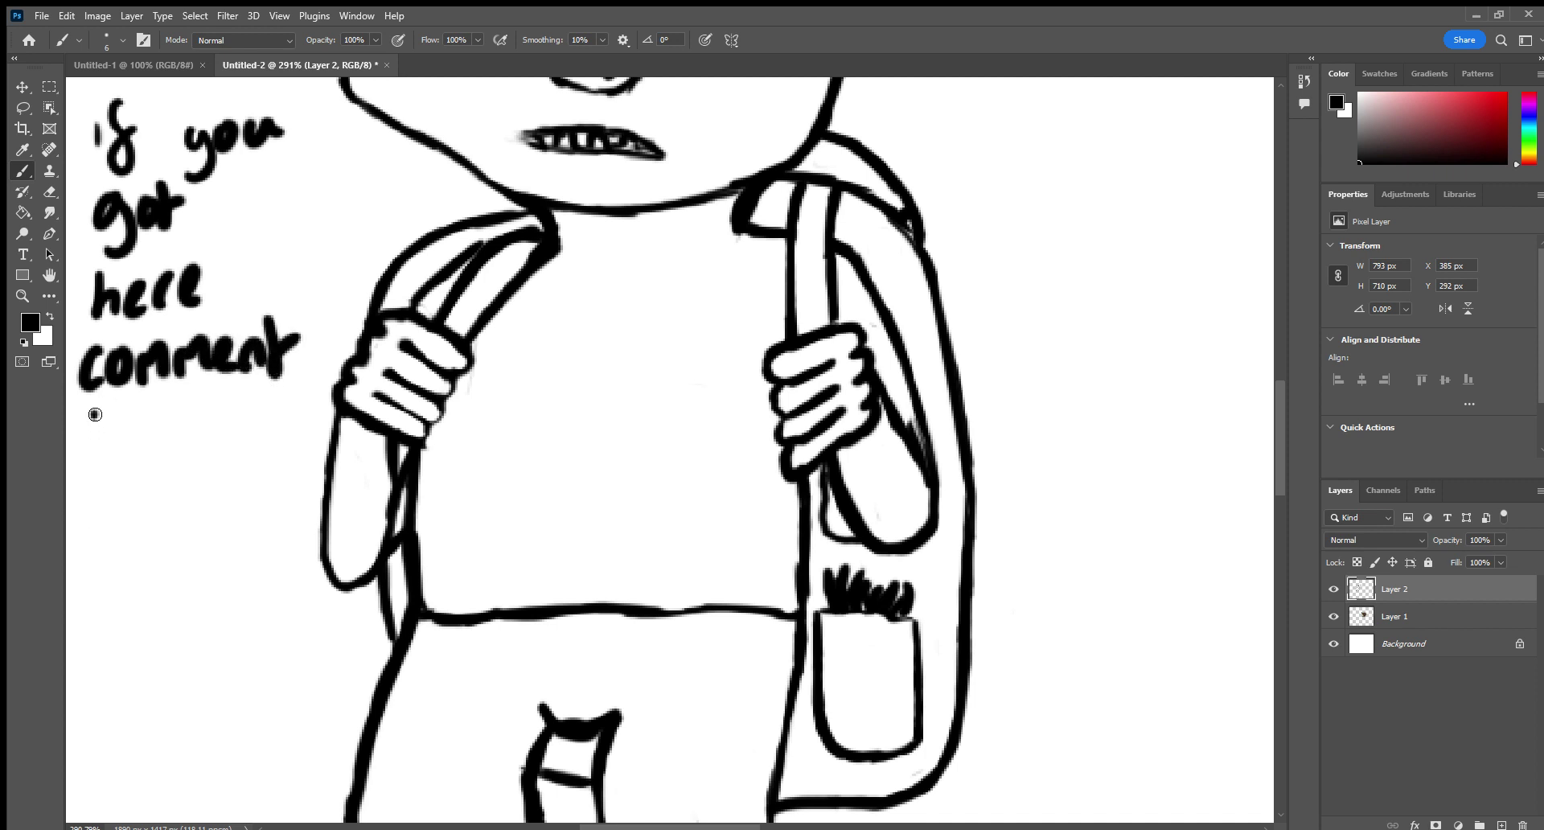
{"action": "left_click_drag", "start_coordinate": [95, 414], "coordinate": [77, 481]}
{"action": "mouse_move", "coordinate": [137, 412]}
{"action": "left_mouse_down"}
{"action": "mouse_move", "coordinate": [172, 440]}
{"action": "mouse_move", "coordinate": [114, 555]}
{"action": "left_mouse_up"}
{"action": "left_click_drag", "start_coordinate": [171, 470], "coordinate": [203, 508]}
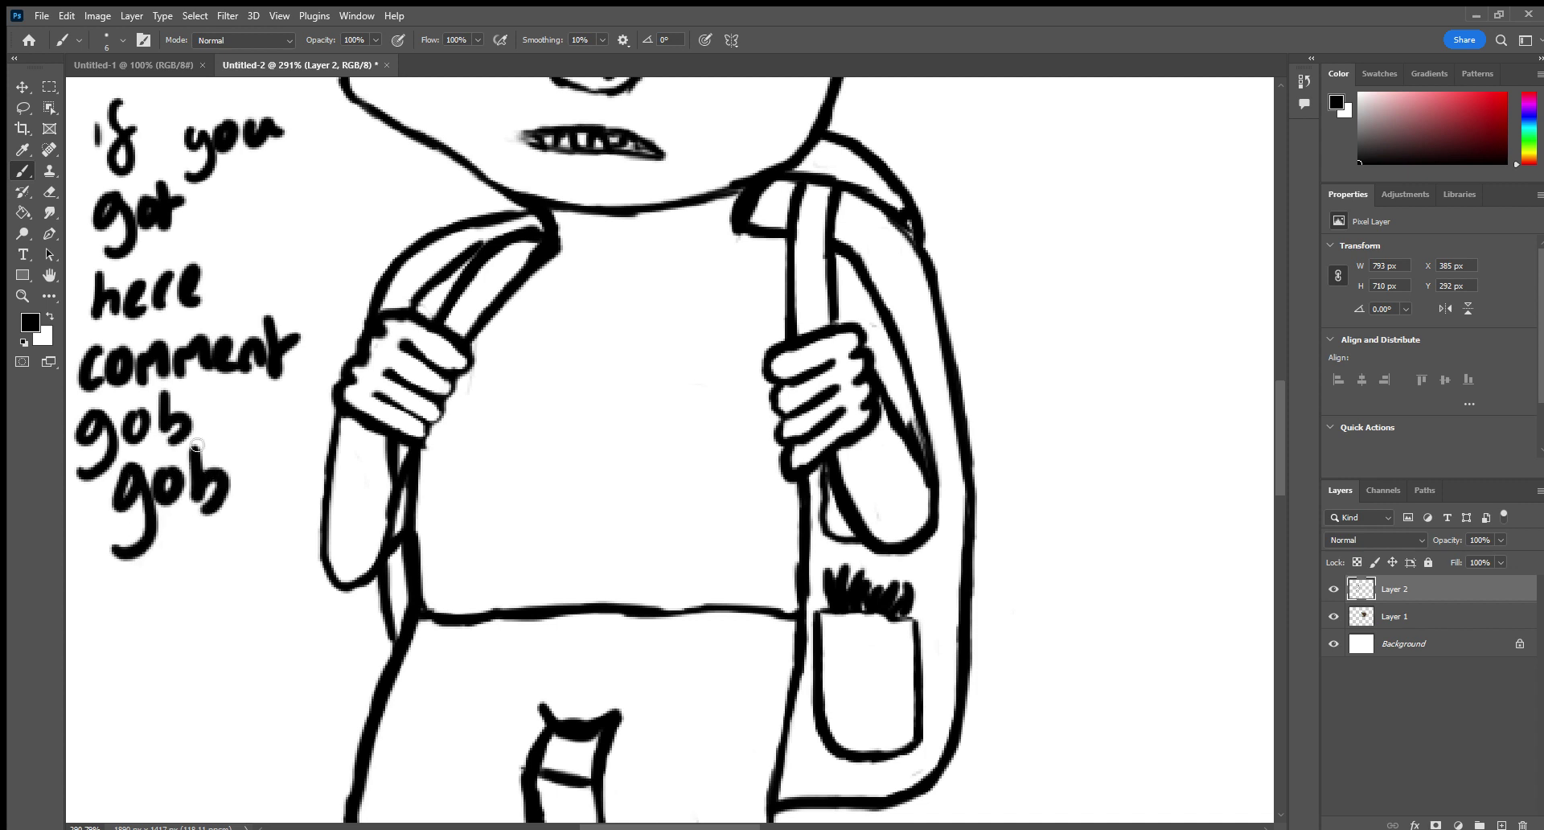
{"action": "left_click", "coordinate": [50, 192]}
{"action": "mouse_move", "coordinate": [121, 108]}
{"action": "left_mouse_down"}
{"action": "mouse_move", "coordinate": [113, 148]}
{"action": "mouse_move", "coordinate": [248, 121]}
{"action": "mouse_move", "coordinate": [269, 162]}
{"action": "mouse_move", "coordinate": [152, 297]}
{"action": "mouse_move", "coordinate": [146, 366]}
{"action": "mouse_move", "coordinate": [118, 372]}
{"action": "mouse_move", "coordinate": [117, 355]}
{"action": "mouse_move", "coordinate": [165, 555]}
{"action": "mouse_move", "coordinate": [276, 400]}
{"action": "mouse_move", "coordinate": [293, 345]}
{"action": "mouse_move", "coordinate": [158, 541]}
{"action": "mouse_move", "coordinate": [179, 379]}
{"action": "left_mouse_up"}
Handwrite "or write" with the brush in the cleared space beside the goblin.
{"action": "left_click", "coordinate": [23, 170]}
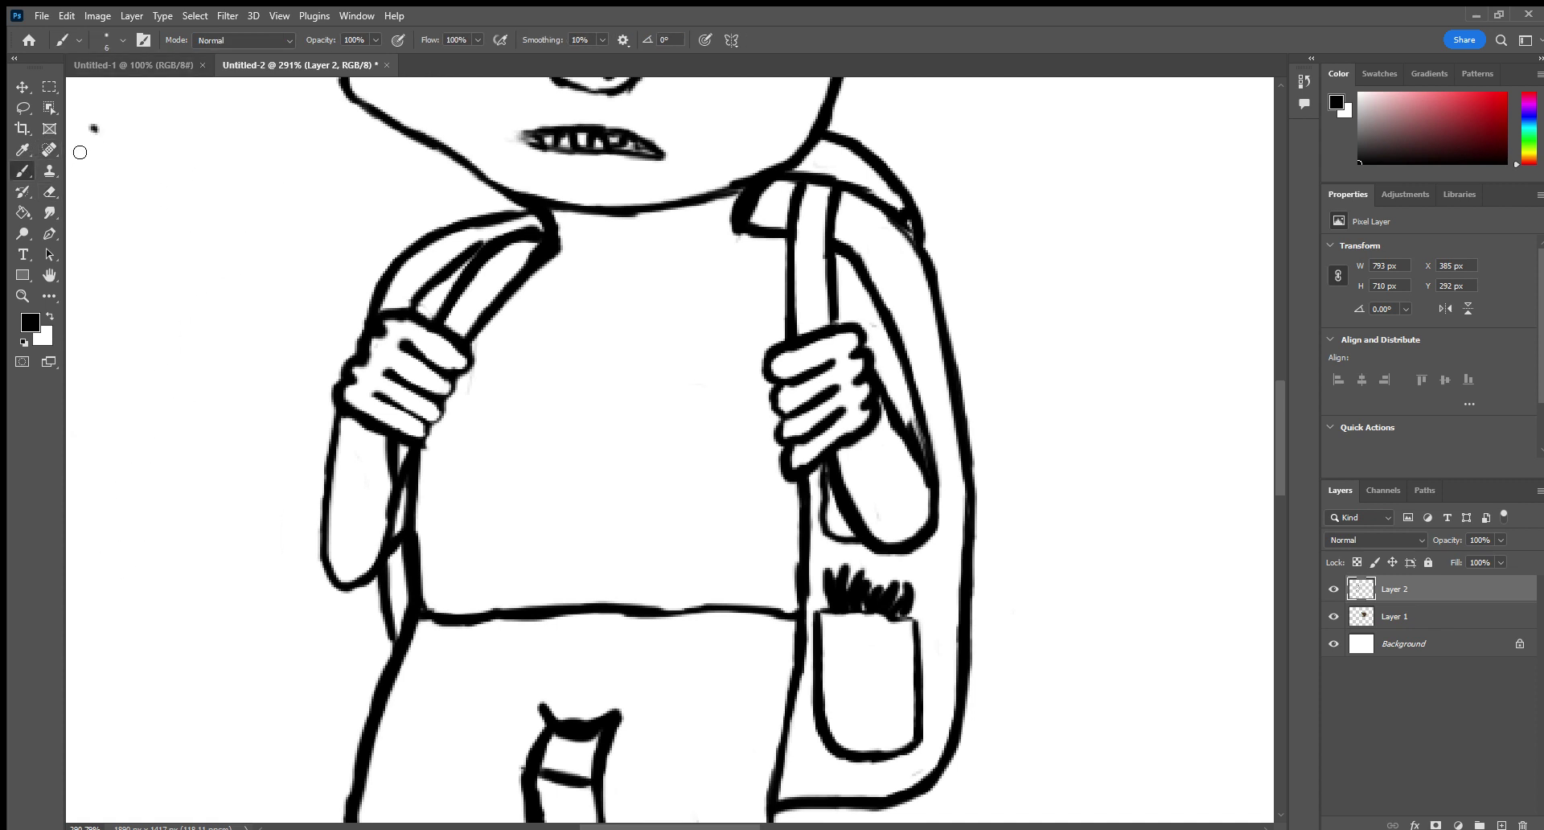
{"action": "left_click_drag", "start_coordinate": [103, 126], "coordinate": [169, 115]}
{"action": "mouse_move", "coordinate": [85, 207]}
{"action": "left_mouse_down"}
{"action": "mouse_move", "coordinate": [187, 197]}
{"action": "mouse_move", "coordinate": [203, 228]}
{"action": "left_mouse_up"}
{"action": "left_click", "coordinate": [201, 193]}
{"action": "left_click_drag", "start_coordinate": [225, 171], "coordinate": [226, 229]}
{"action": "left_click_drag", "start_coordinate": [202, 200], "coordinate": [241, 198]}
{"action": "left_click_drag", "start_coordinate": [246, 213], "coordinate": [273, 233]}
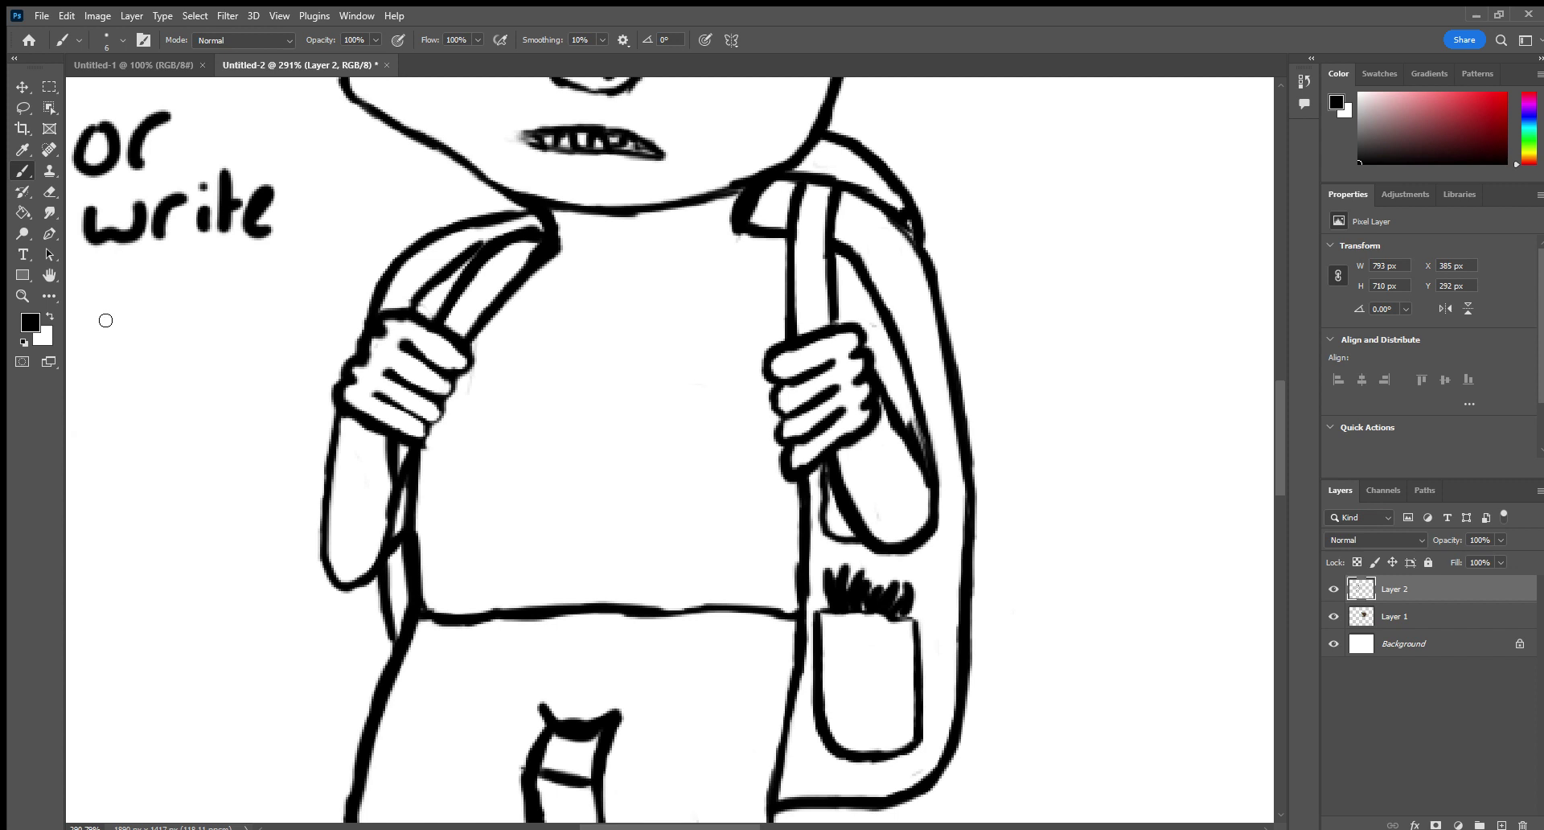
Handwrite the person's first and last name on two lines below "or write".
{"action": "left_click_drag", "start_coordinate": [102, 290], "coordinate": [90, 330]}
{"action": "mouse_move", "coordinate": [83, 290]}
{"action": "left_mouse_down"}
{"action": "mouse_move", "coordinate": [120, 283]}
{"action": "mouse_move", "coordinate": [133, 330]}
{"action": "mouse_move", "coordinate": [165, 334]}
{"action": "left_mouse_up"}
{"action": "left_click", "coordinate": [180, 330]}
{"action": "mouse_move", "coordinate": [179, 283]}
{"action": "left_mouse_down"}
{"action": "mouse_move", "coordinate": [176, 318]}
{"action": "mouse_move", "coordinate": [211, 335]}
{"action": "left_mouse_up"}
{"action": "mouse_move", "coordinate": [227, 321]}
{"action": "left_mouse_down"}
{"action": "mouse_move", "coordinate": [242, 294]}
{"action": "mouse_move", "coordinate": [245, 338]}
{"action": "left_mouse_up"}
{"action": "mouse_move", "coordinate": [96, 362]}
{"action": "left_mouse_down"}
{"action": "mouse_move", "coordinate": [105, 414]}
{"action": "mouse_move", "coordinate": [150, 402]}
{"action": "mouse_move", "coordinate": [193, 419]}
{"action": "left_mouse_up"}
{"action": "left_click_drag", "start_coordinate": [214, 355], "coordinate": [221, 420]}
{"action": "left_click_drag", "start_coordinate": [251, 352], "coordinate": [256, 420]}
{"action": "left_click_drag", "start_coordinate": [278, 393], "coordinate": [280, 421]}
{"action": "left_click", "coordinate": [279, 376]}
Handwrite "is a goblin" on three lines below the name.
{"action": "mouse_move", "coordinate": [129, 467]}
{"action": "left_mouse_down"}
{"action": "mouse_move", "coordinate": [130, 498]}
{"action": "mouse_move", "coordinate": [184, 495]}
{"action": "mouse_move", "coordinate": [161, 510]}
{"action": "left_mouse_up"}
{"action": "left_click", "coordinate": [132, 450]}
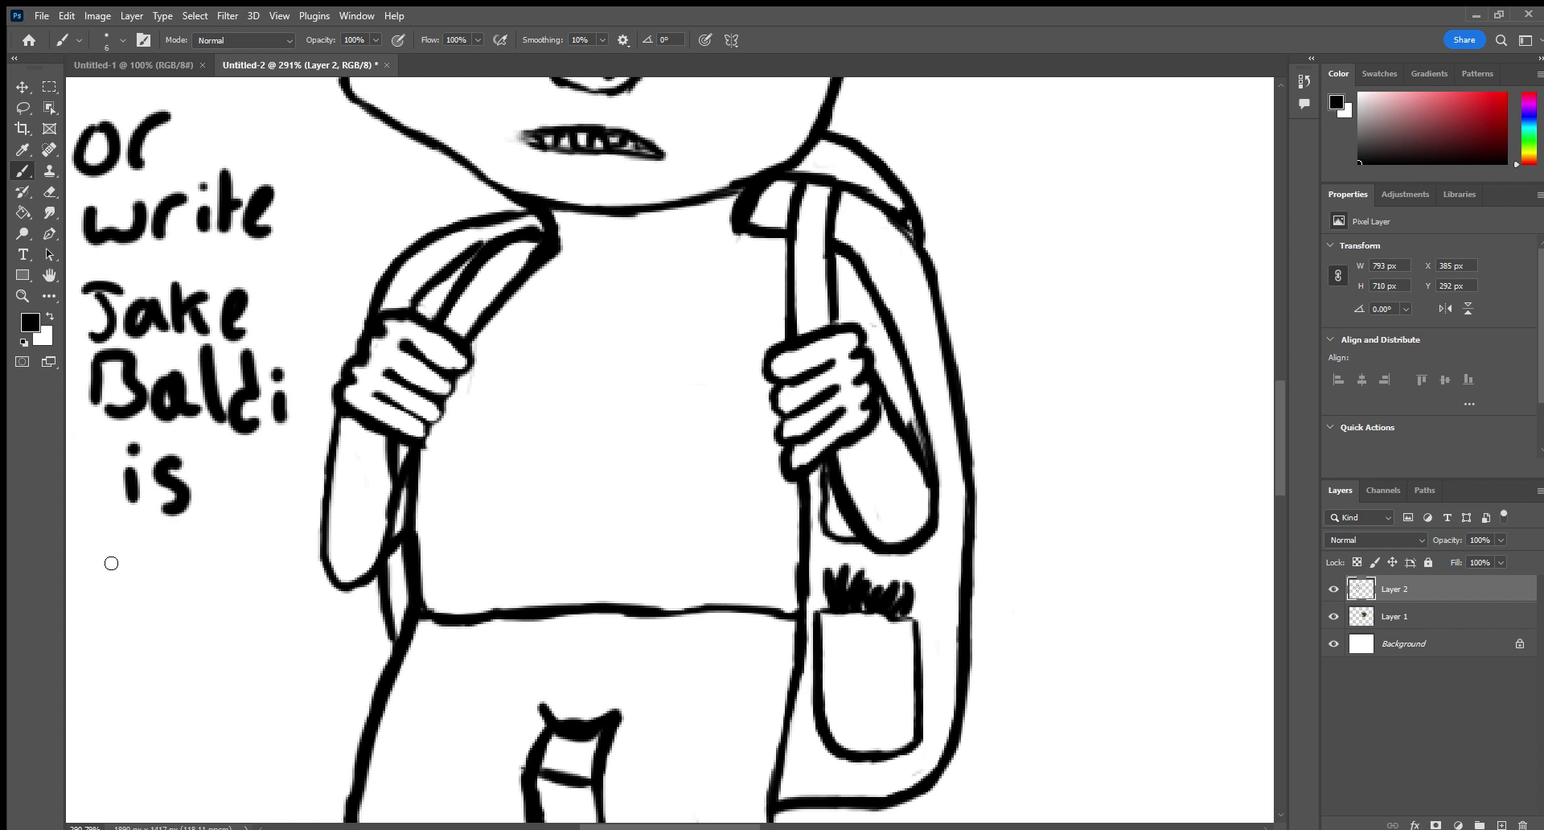
{"action": "mouse_move", "coordinate": [111, 561]}
{"action": "left_mouse_down"}
{"action": "mouse_move", "coordinate": [149, 581]}
{"action": "mouse_move", "coordinate": [151, 692]}
{"action": "mouse_move", "coordinate": [106, 699]}
{"action": "left_mouse_up"}
{"action": "mouse_move", "coordinate": [161, 631]}
{"action": "left_mouse_down"}
{"action": "mouse_move", "coordinate": [179, 644]}
{"action": "mouse_move", "coordinate": [168, 620]}
{"action": "left_mouse_up"}
{"action": "left_click_drag", "start_coordinate": [193, 579], "coordinate": [193, 669]}
{"action": "left_click_drag", "start_coordinate": [211, 567], "coordinate": [211, 663]}
{"action": "mouse_move", "coordinate": [239, 632]}
{"action": "left_mouse_down"}
{"action": "mouse_move", "coordinate": [241, 655]}
{"action": "mouse_move", "coordinate": [284, 654]}
{"action": "left_mouse_up"}
{"action": "left_click", "coordinate": [238, 614]}
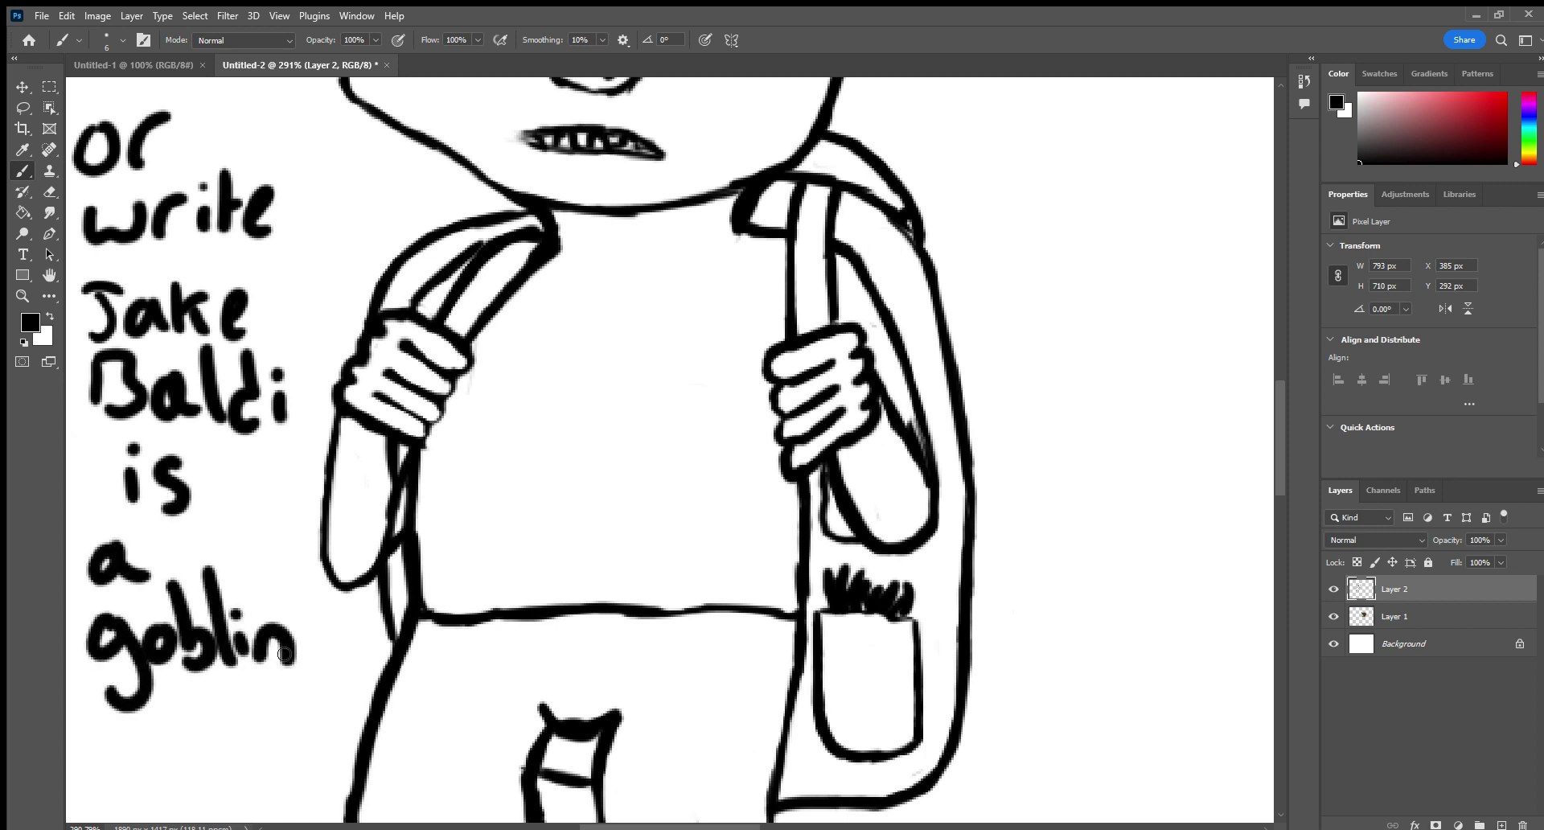
Smear the whole handwritten message beside the goblin with the Smudge tool at 70% strength.
{"action": "left_click", "coordinate": [49, 212]}
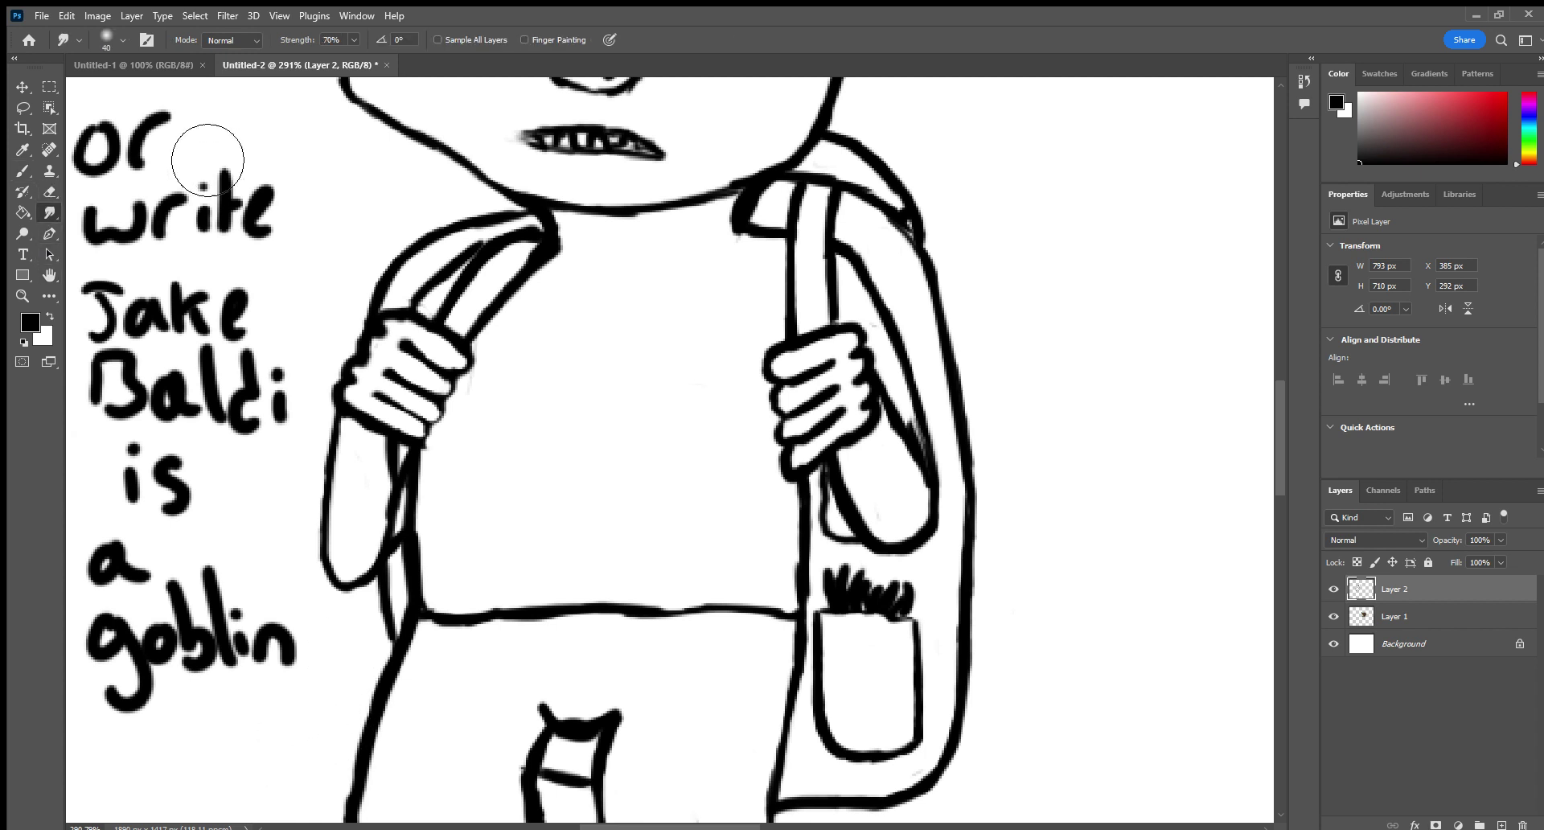
{"action": "mouse_move", "coordinate": [207, 155]}
{"action": "left_mouse_down"}
{"action": "mouse_move", "coordinate": [137, 138]}
{"action": "mouse_move", "coordinate": [120, 241]}
{"action": "left_mouse_up"}
{"action": "mouse_move", "coordinate": [158, 301]}
{"action": "left_mouse_down"}
{"action": "mouse_move", "coordinate": [266, 287]}
{"action": "mouse_move", "coordinate": [124, 672]}
{"action": "mouse_move", "coordinate": [262, 517]}
{"action": "mouse_move", "coordinate": [294, 620]}
{"action": "mouse_move", "coordinate": [273, 386]}
{"action": "left_mouse_up"}
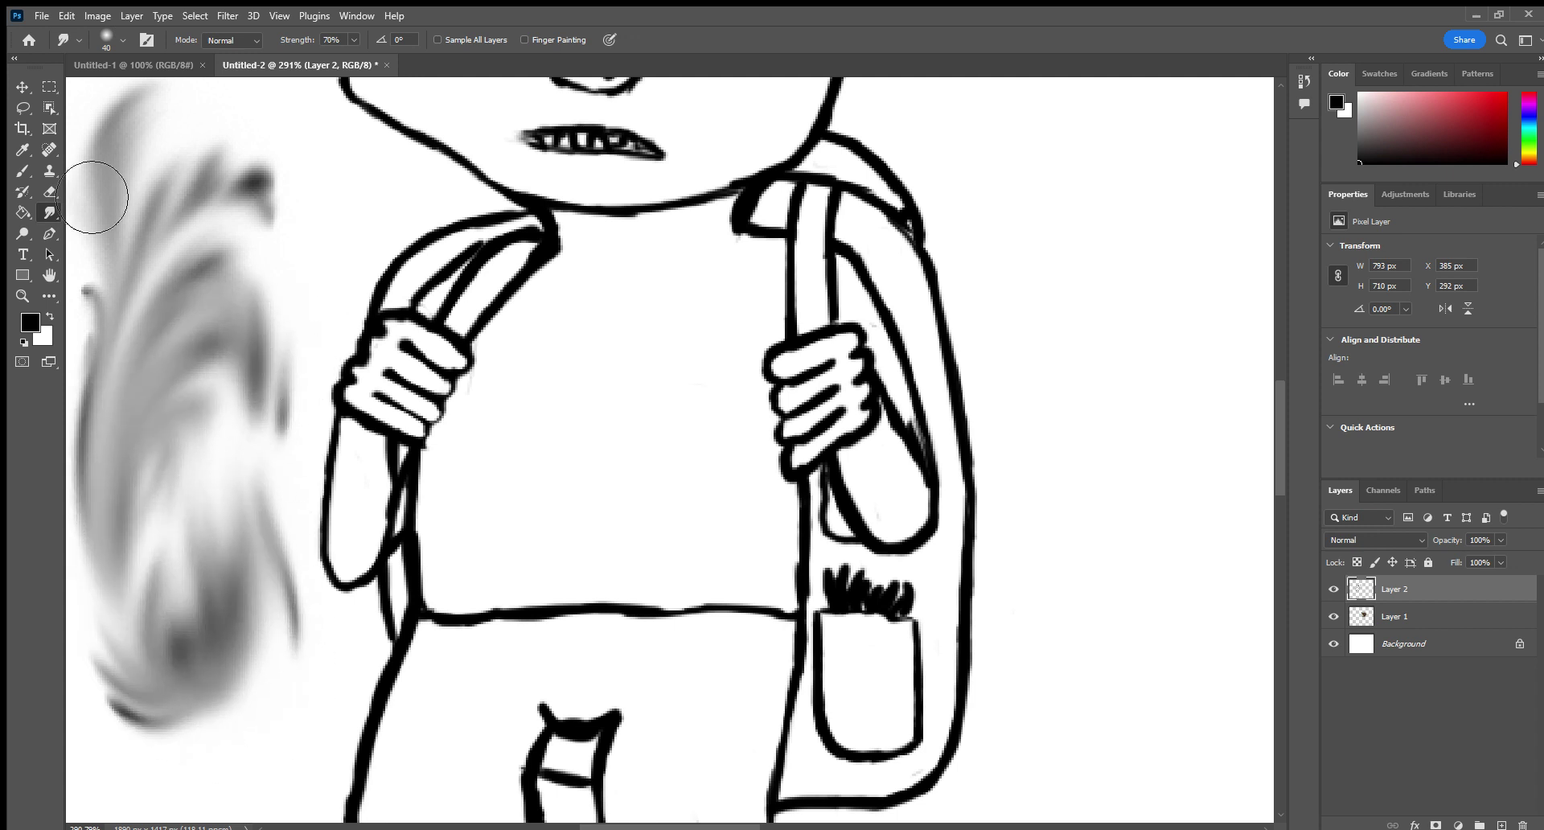
Erase the smudged remains of the message from the space beside the goblin's arm.
{"action": "left_click", "coordinate": [49, 191]}
{"action": "mouse_move", "coordinate": [153, 107]}
{"action": "left_mouse_down"}
{"action": "mouse_move", "coordinate": [189, 98]}
{"action": "mouse_move", "coordinate": [144, 177]}
{"action": "mouse_move", "coordinate": [152, 237]}
{"action": "mouse_move", "coordinate": [137, 192]}
{"action": "mouse_move", "coordinate": [100, 239]}
{"action": "mouse_move", "coordinate": [234, 134]}
{"action": "mouse_move", "coordinate": [281, 135]}
{"action": "mouse_move", "coordinate": [296, 205]}
{"action": "mouse_move", "coordinate": [256, 302]}
{"action": "mouse_move", "coordinate": [296, 506]}
{"action": "mouse_move", "coordinate": [293, 444]}
{"action": "mouse_move", "coordinate": [276, 572]}
{"action": "mouse_move", "coordinate": [236, 573]}
{"action": "mouse_move", "coordinate": [226, 683]}
{"action": "mouse_move", "coordinate": [194, 770]}
{"action": "mouse_move", "coordinate": [143, 792]}
{"action": "mouse_move", "coordinate": [101, 730]}
{"action": "mouse_move", "coordinate": [106, 687]}
{"action": "mouse_move", "coordinate": [279, 337]}
{"action": "mouse_move", "coordinate": [222, 384]}
{"action": "mouse_move", "coordinate": [181, 377]}
{"action": "mouse_move", "coordinate": [222, 259]}
{"action": "mouse_move", "coordinate": [138, 342]}
{"action": "mouse_move", "coordinate": [166, 252]}
{"action": "mouse_move", "coordinate": [40, 378]}
{"action": "left_mouse_up"}
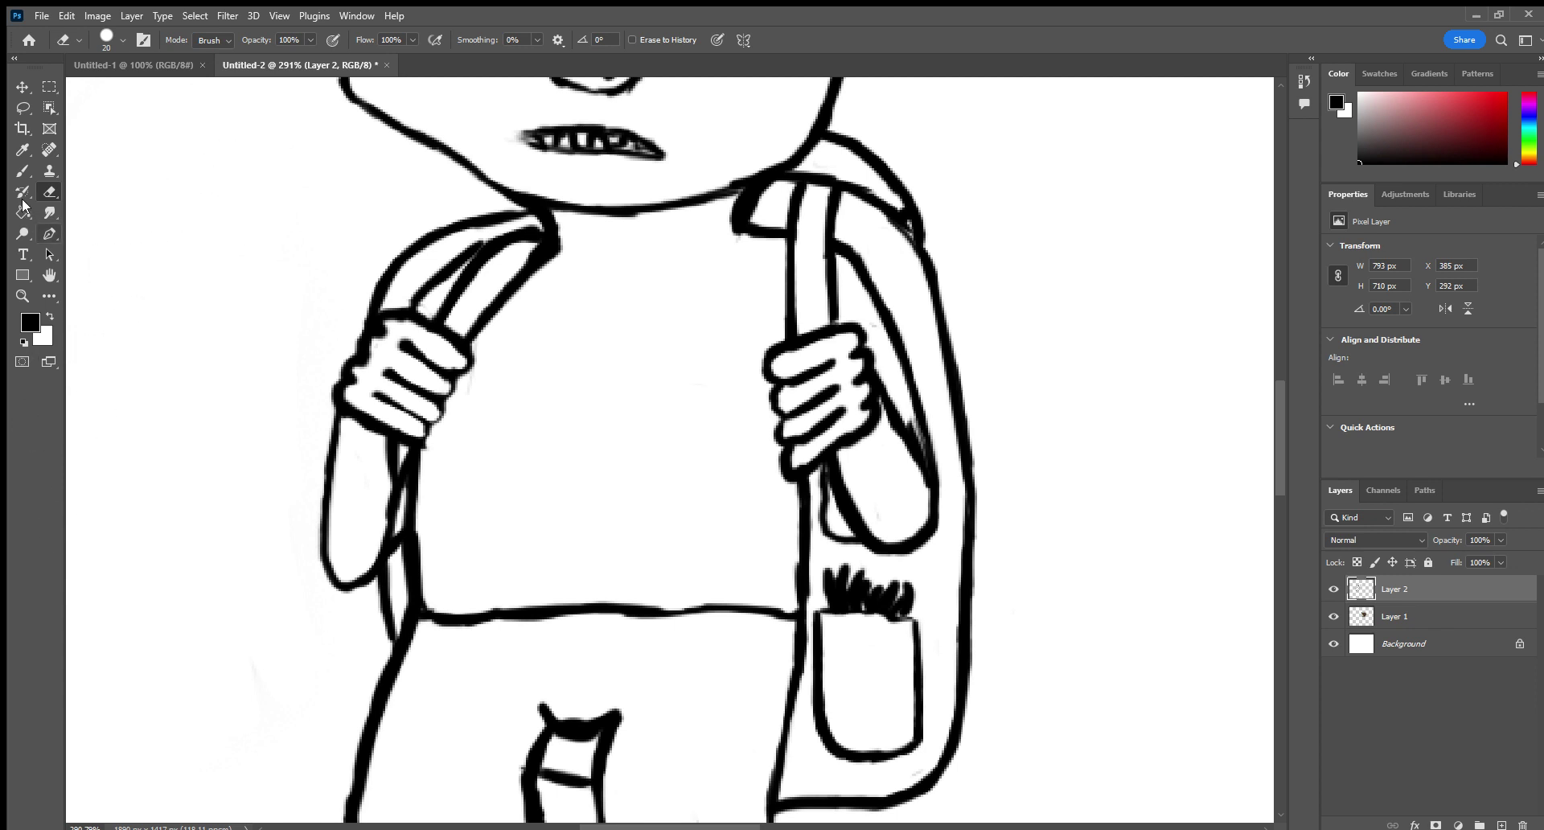
{"action": "left_click", "coordinate": [22, 170]}
{"action": "left_click", "coordinate": [42, 275]}
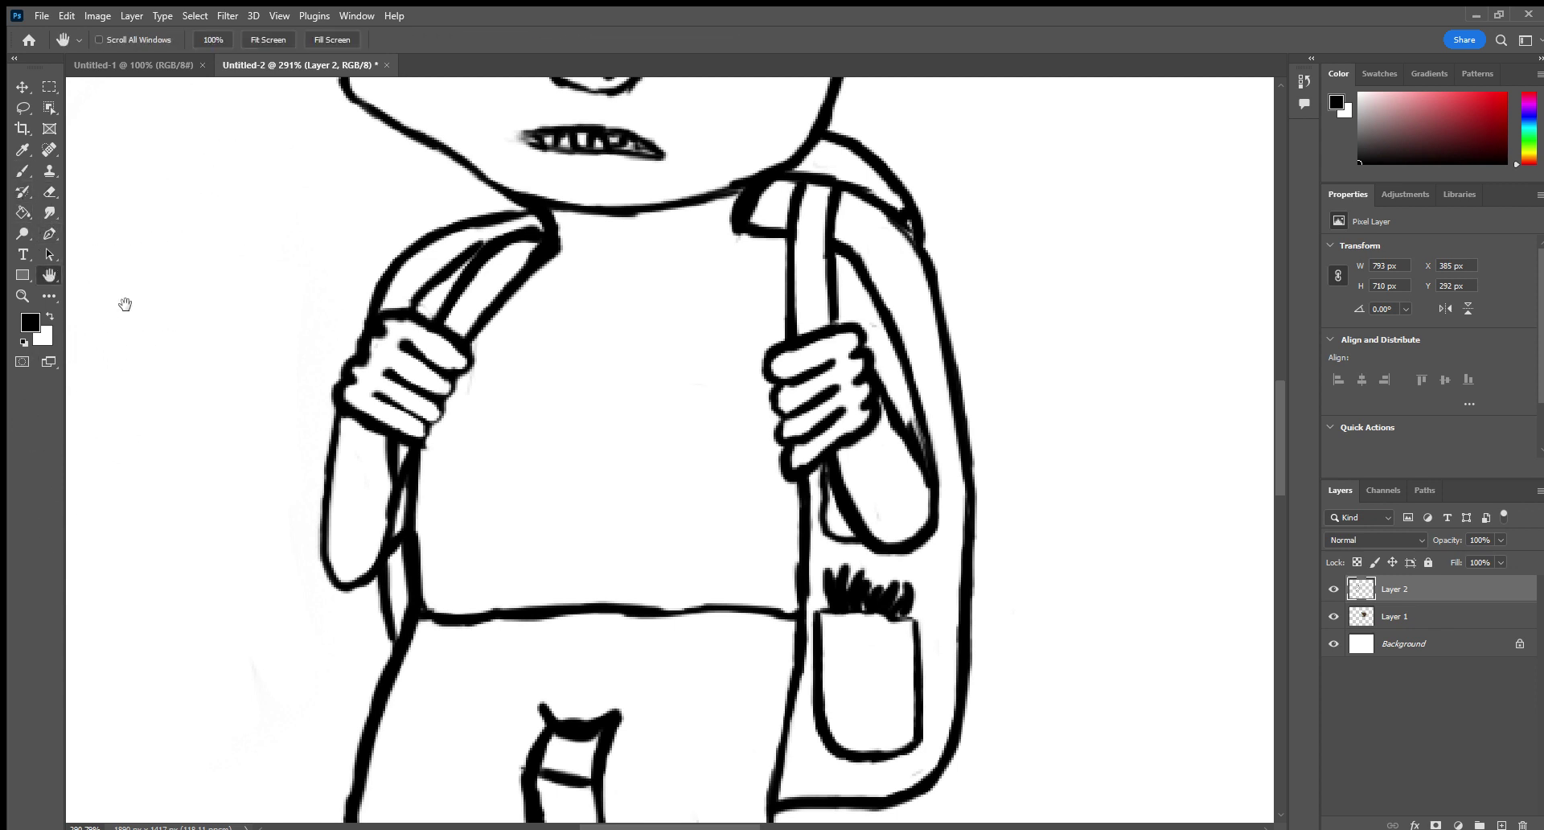
Draw a small curled black belly button just above the goblin's waistline with the Brush tool.
{"action": "scroll", "coordinate": [114, 214], "scroll_direction": "down", "scroll_amount": 10}
{"action": "scroll", "coordinate": [220, 111], "scroll_direction": "up", "scroll_amount": 15}
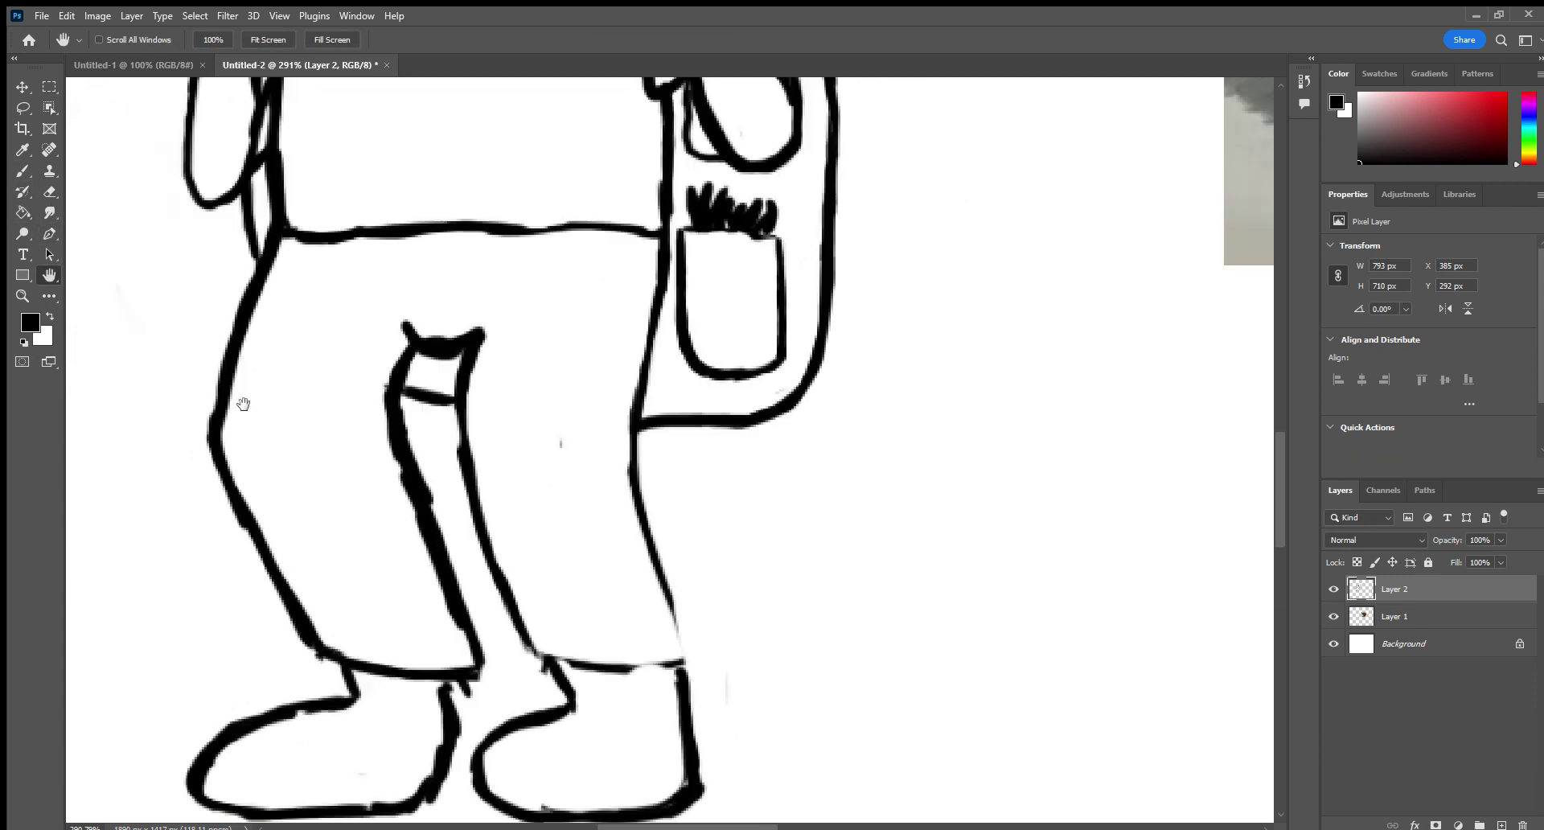
{"action": "scroll", "coordinate": [275, 270], "scroll_direction": "down", "scroll_amount": 4}
{"action": "scroll", "coordinate": [275, 270], "scroll_direction": "right", "scroll_amount": 2}
{"action": "scroll", "coordinate": [276, 271], "scroll_direction": "up", "scroll_amount": 5}
{"action": "scroll", "coordinate": [275, 270], "scroll_direction": "right", "scroll_amount": 1}
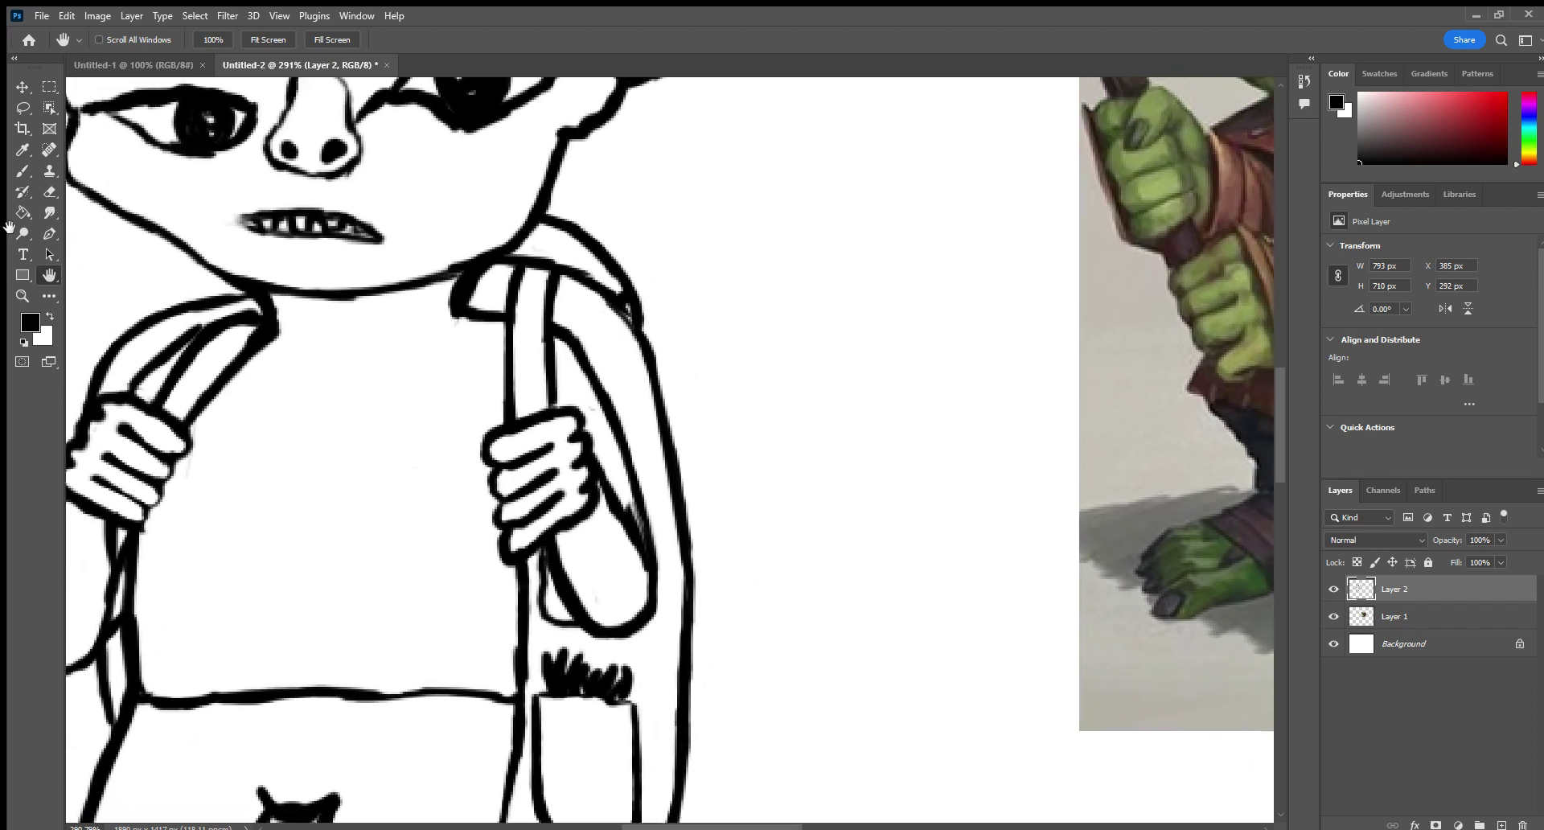
{"action": "left_click", "coordinate": [23, 170]}
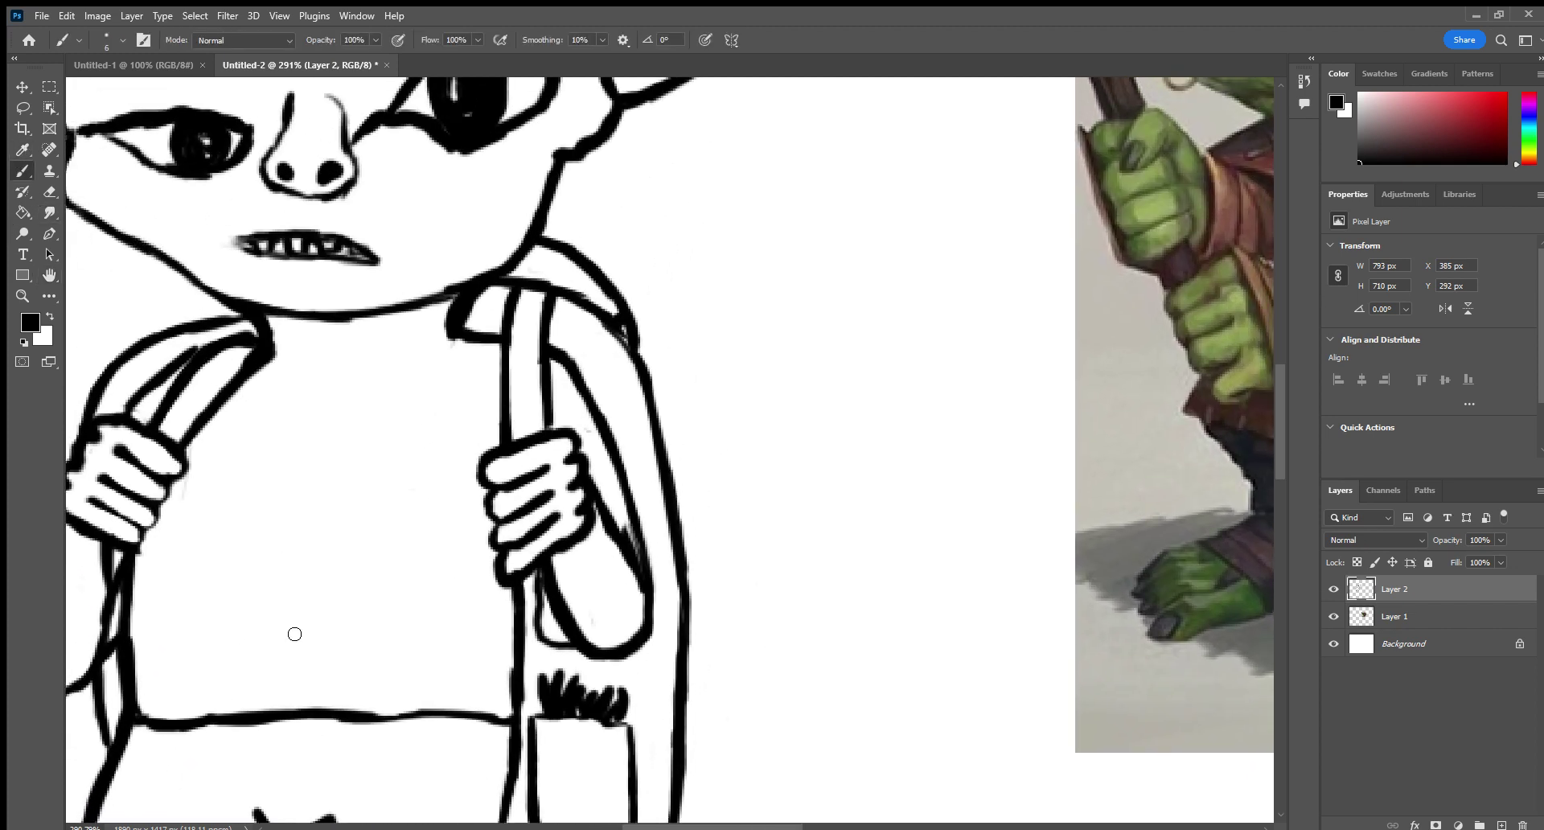
{"action": "mouse_move", "coordinate": [293, 630]}
{"action": "left_mouse_down"}
{"action": "mouse_move", "coordinate": [315, 643]}
{"action": "mouse_move", "coordinate": [342, 616]}
{"action": "left_mouse_up"}
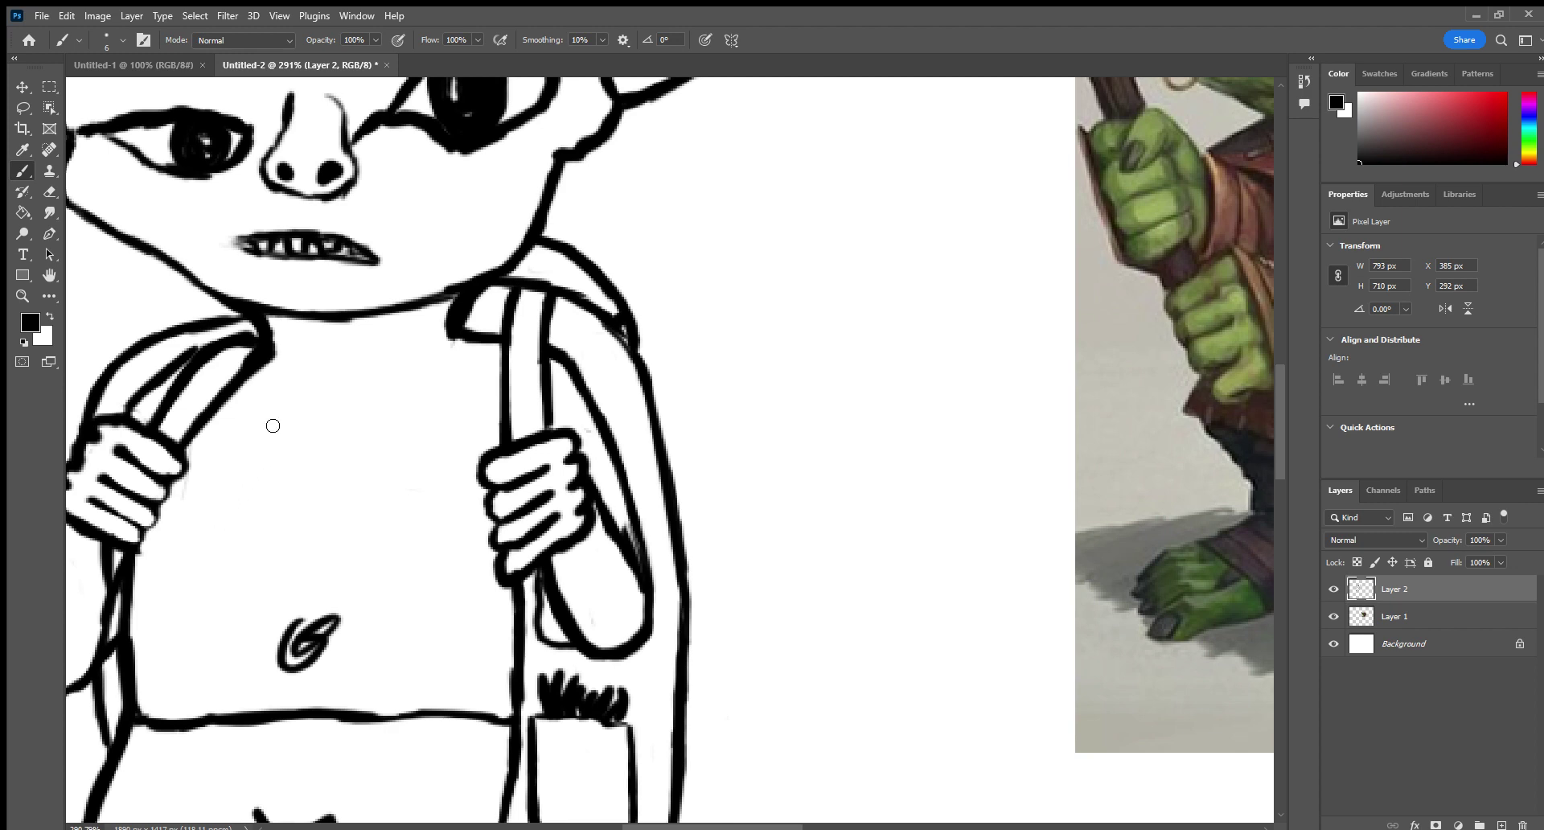
Draw a small filled black oval on each side of the goblin's chest.
{"action": "left_click_drag", "start_coordinate": [262, 433], "coordinate": [256, 444]}
{"action": "mouse_move", "coordinate": [455, 401]}
{"action": "left_mouse_down"}
{"action": "mouse_move", "coordinate": [443, 413]}
{"action": "mouse_move", "coordinate": [457, 402]}
{"action": "left_mouse_up"}
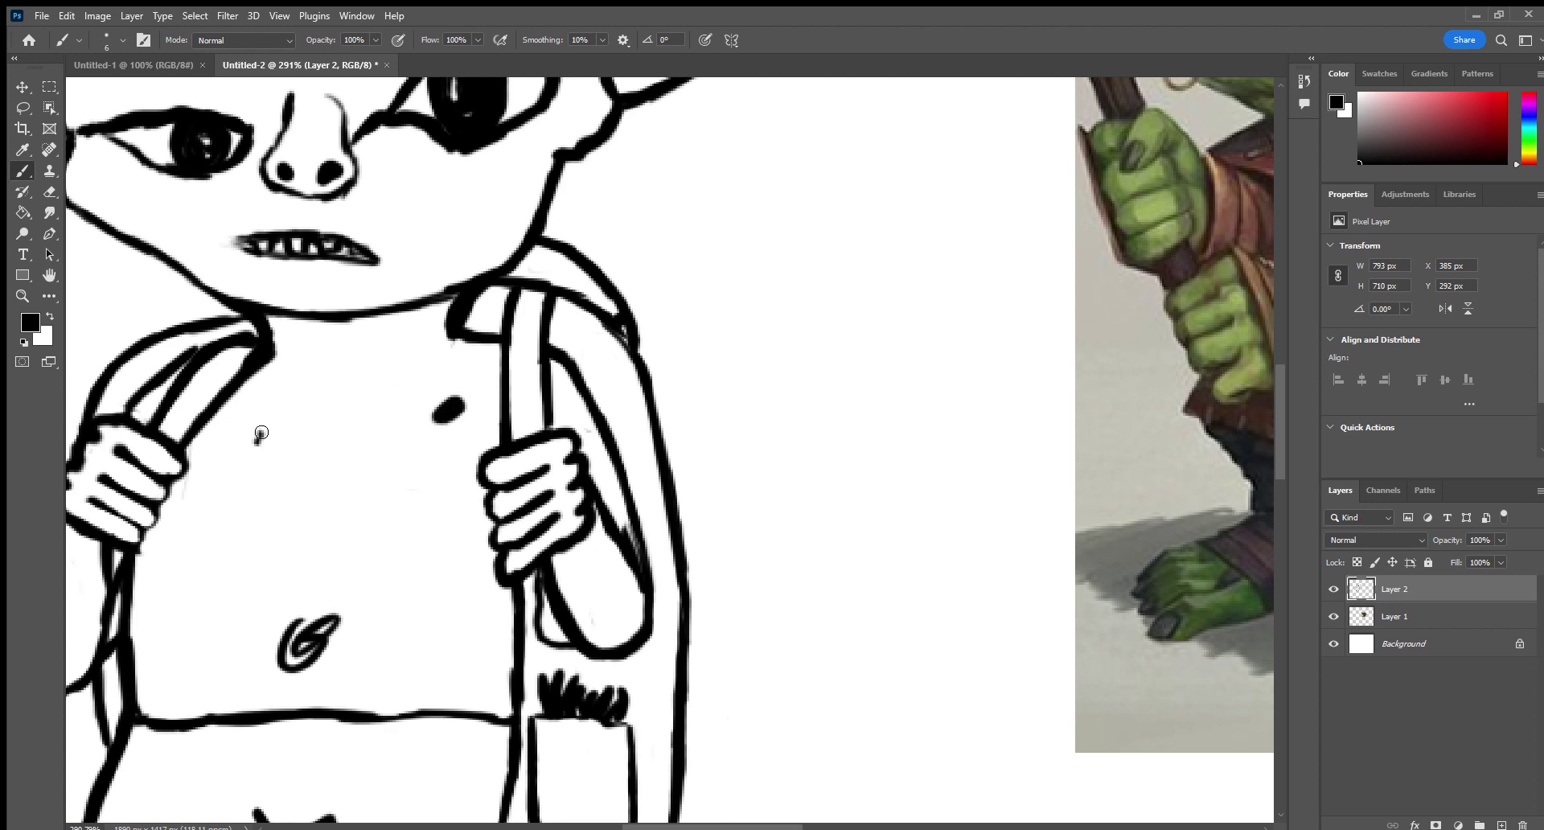
{"action": "left_click_drag", "start_coordinate": [262, 433], "coordinate": [278, 410]}
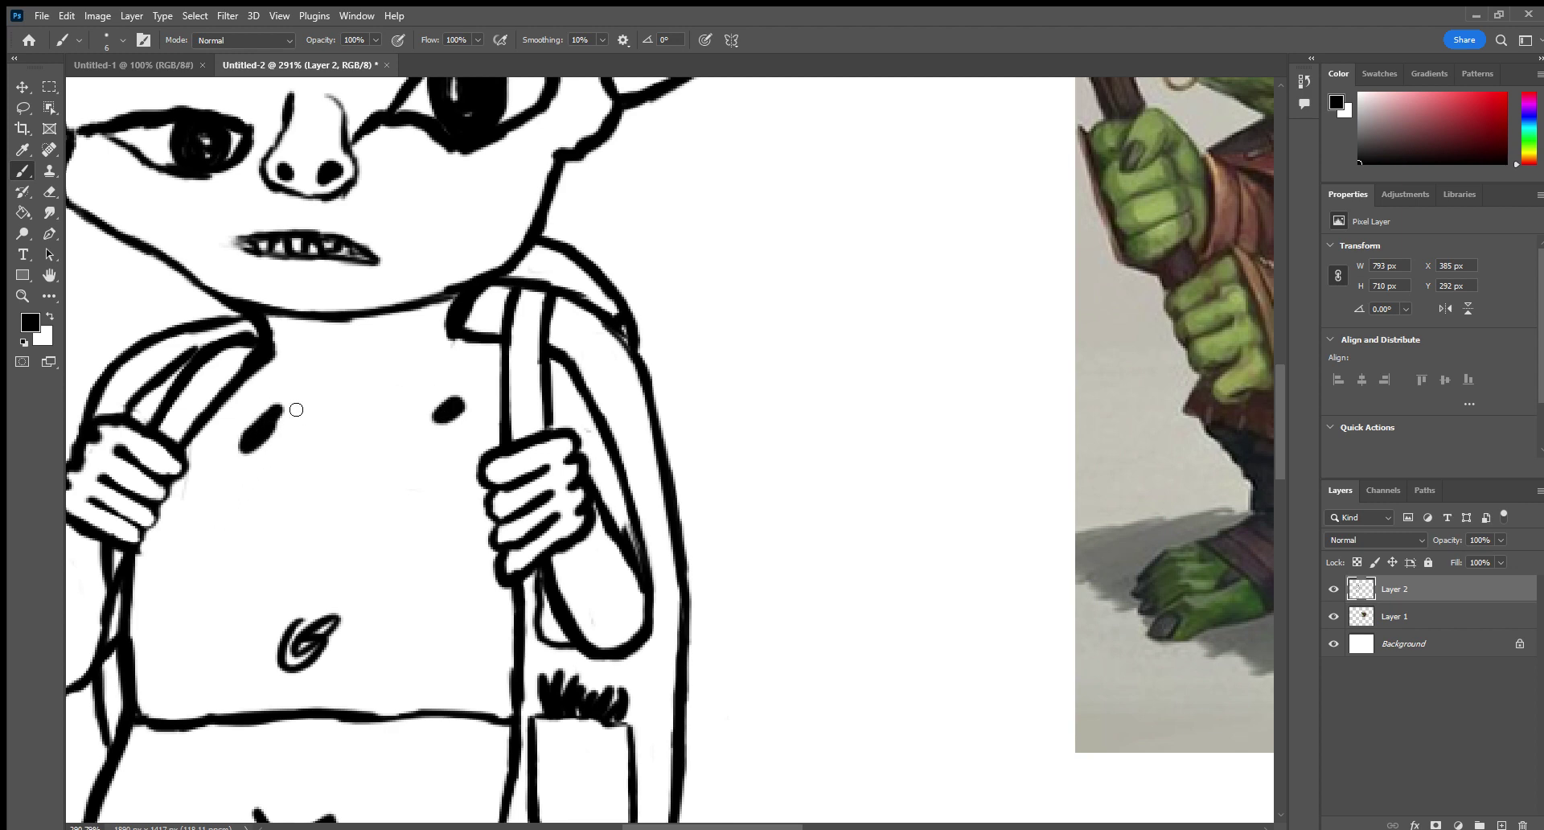
Erase both black ovals from the goblin's chest.
{"action": "left_click", "coordinate": [50, 191]}
{"action": "left_click_drag", "start_coordinate": [290, 451], "coordinate": [305, 428]}
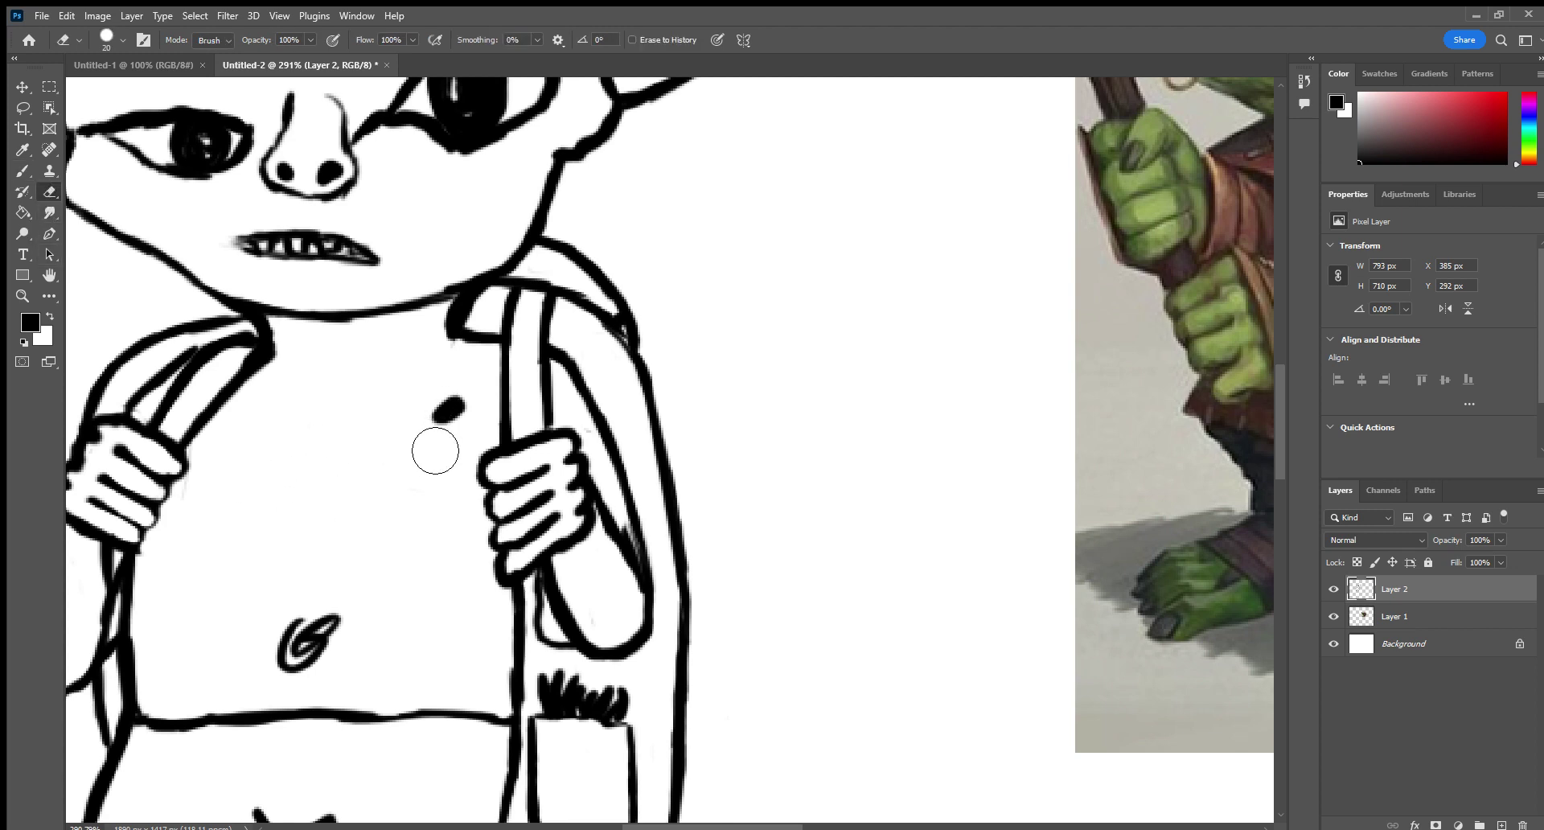
{"action": "left_click_drag", "start_coordinate": [435, 448], "coordinate": [418, 424]}
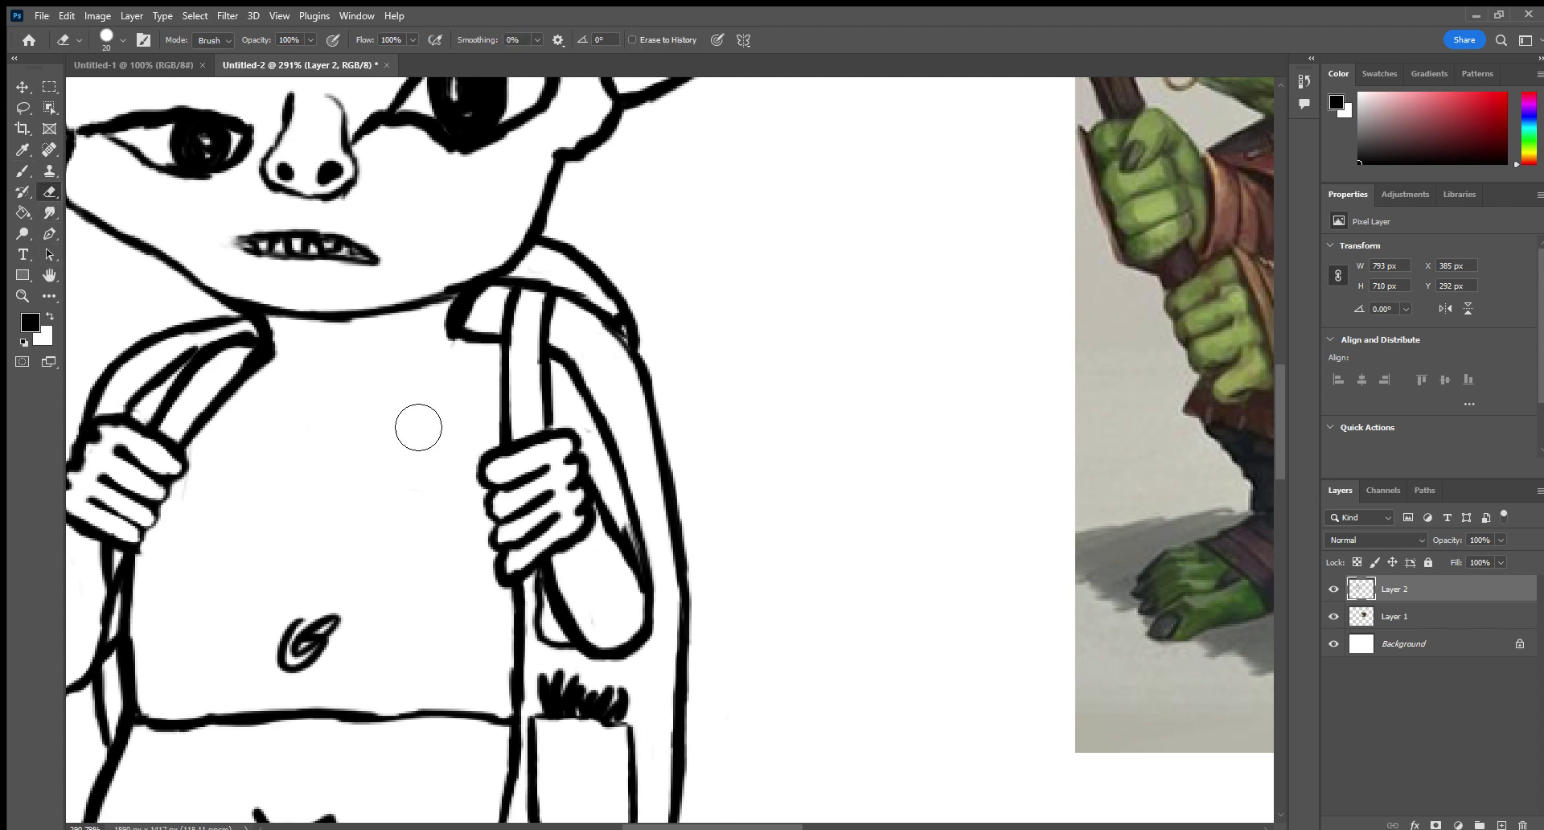
Brush a dense patch of short slanted black hair strokes onto the middle of the goblin's chest.
{"action": "left_click", "coordinate": [22, 170]}
{"action": "mouse_move", "coordinate": [280, 369]}
{"action": "left_mouse_down"}
{"action": "mouse_move", "coordinate": [262, 402]}
{"action": "mouse_move", "coordinate": [276, 411]}
{"action": "mouse_move", "coordinate": [251, 441]}
{"action": "mouse_move", "coordinate": [298, 446]}
{"action": "left_mouse_up"}
{"action": "mouse_move", "coordinate": [337, 378]}
{"action": "left_mouse_down"}
{"action": "mouse_move", "coordinate": [318, 441]}
{"action": "mouse_move", "coordinate": [344, 459]}
{"action": "left_mouse_up"}
{"action": "mouse_move", "coordinate": [387, 386]}
{"action": "left_mouse_down"}
{"action": "mouse_move", "coordinate": [370, 462]}
{"action": "mouse_move", "coordinate": [306, 487]}
{"action": "left_mouse_up"}
{"action": "left_click_drag", "start_coordinate": [299, 402], "coordinate": [264, 521]}
{"action": "left_click_drag", "start_coordinate": [278, 386], "coordinate": [245, 473]}
{"action": "mouse_move", "coordinate": [302, 372]}
{"action": "left_mouse_down"}
{"action": "mouse_move", "coordinate": [245, 527]}
{"action": "mouse_move", "coordinate": [269, 515]}
{"action": "left_mouse_up"}
{"action": "left_click_drag", "start_coordinate": [325, 379], "coordinate": [294, 507]}
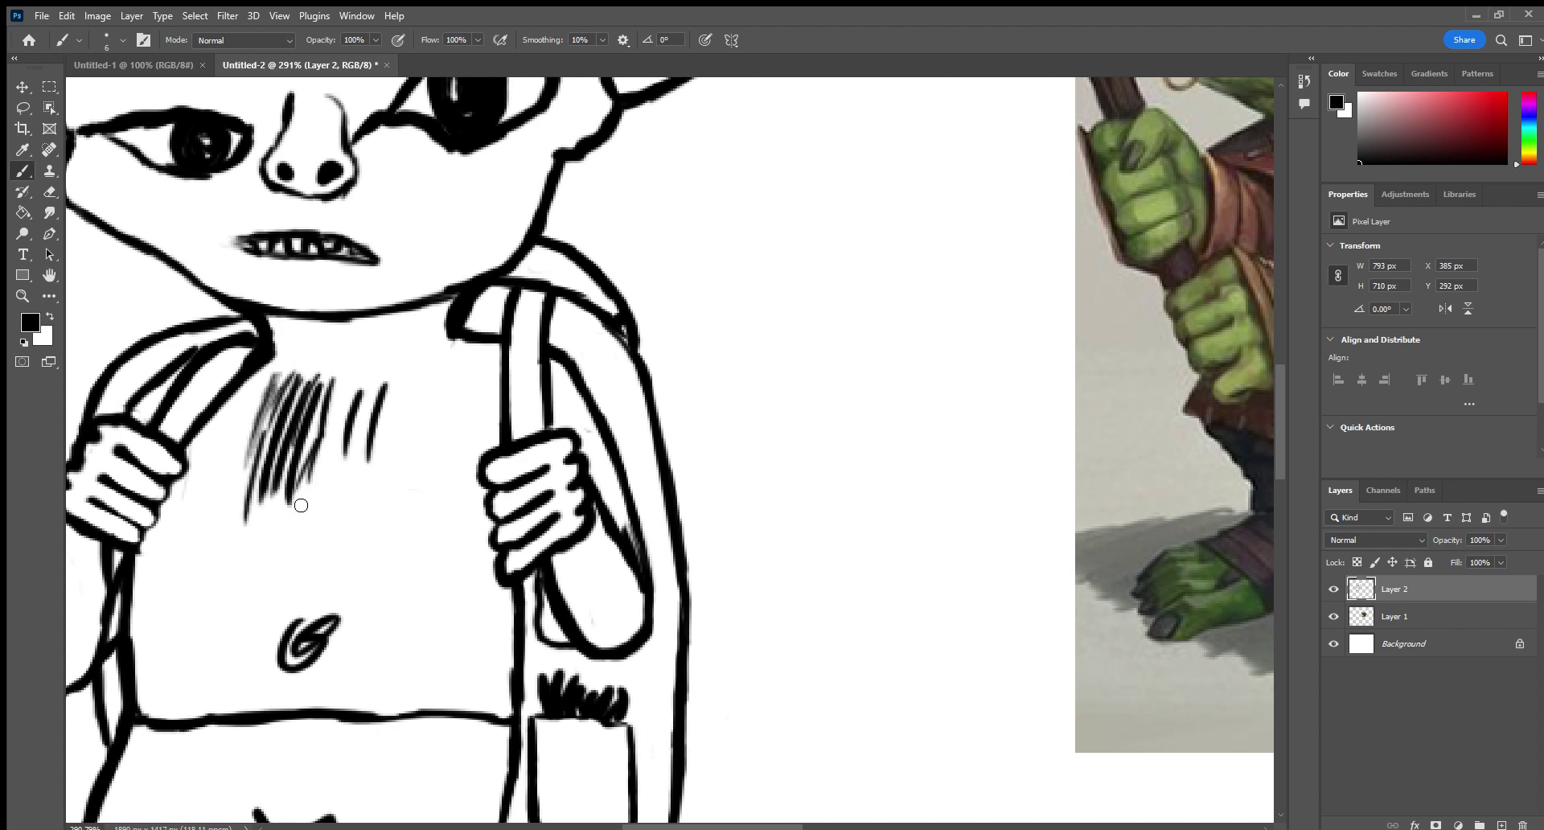
{"action": "left_click_drag", "start_coordinate": [350, 350], "coordinate": [305, 483]}
{"action": "mouse_move", "coordinate": [362, 377]}
{"action": "left_mouse_down"}
{"action": "mouse_move", "coordinate": [323, 481]}
{"action": "mouse_move", "coordinate": [342, 486]}
{"action": "left_mouse_up"}
{"action": "left_click_drag", "start_coordinate": [403, 375], "coordinate": [370, 498]}
{"action": "left_click_drag", "start_coordinate": [410, 424], "coordinate": [390, 508]}
{"action": "left_click_drag", "start_coordinate": [372, 481], "coordinate": [334, 543]}
{"action": "mouse_move", "coordinate": [350, 465]}
{"action": "left_mouse_down"}
{"action": "mouse_move", "coordinate": [314, 535]}
{"action": "mouse_move", "coordinate": [278, 532]}
{"action": "left_mouse_up"}
{"action": "mouse_move", "coordinate": [299, 511]}
{"action": "left_mouse_down"}
{"action": "mouse_move", "coordinate": [285, 466]}
{"action": "mouse_move", "coordinate": [261, 527]}
{"action": "left_mouse_up"}
{"action": "mouse_move", "coordinate": [315, 481]}
{"action": "left_mouse_down"}
{"action": "mouse_move", "coordinate": [292, 522]}
{"action": "mouse_move", "coordinate": [303, 513]}
{"action": "left_mouse_up"}
{"action": "left_click_drag", "start_coordinate": [315, 383], "coordinate": [288, 454]}
{"action": "mouse_move", "coordinate": [325, 418]}
{"action": "left_mouse_down"}
{"action": "mouse_move", "coordinate": [299, 463]}
{"action": "mouse_move", "coordinate": [256, 487]}
{"action": "left_mouse_up"}
{"action": "mouse_move", "coordinate": [313, 435]}
{"action": "left_mouse_down"}
{"action": "mouse_move", "coordinate": [282, 489]}
{"action": "mouse_move", "coordinate": [310, 452]}
{"action": "left_mouse_up"}
{"action": "left_click_drag", "start_coordinate": [321, 400], "coordinate": [283, 479]}
{"action": "left_click_drag", "start_coordinate": [291, 411], "coordinate": [270, 465]}
{"action": "left_click_drag", "start_coordinate": [282, 385], "coordinate": [257, 478]}
{"action": "mouse_move", "coordinate": [330, 382]}
{"action": "left_mouse_down"}
{"action": "mouse_move", "coordinate": [317, 408]}
{"action": "mouse_move", "coordinate": [338, 518]}
{"action": "left_mouse_up"}
{"action": "left_click_drag", "start_coordinate": [306, 456], "coordinate": [250, 543]}
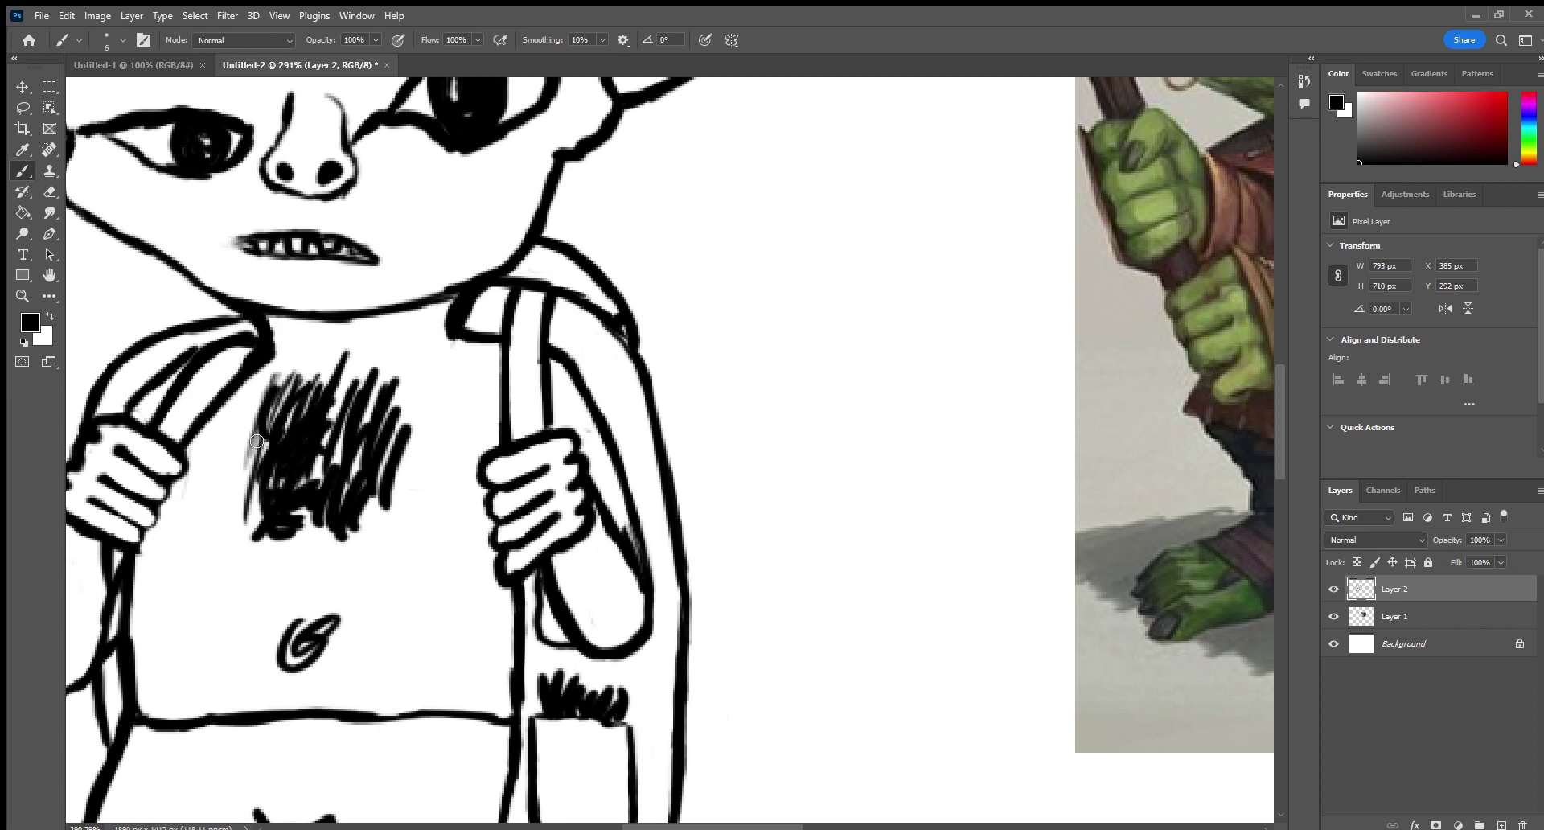
{"action": "left_click_drag", "start_coordinate": [282, 426], "coordinate": [227, 515]}
{"action": "left_click_drag", "start_coordinate": [325, 518], "coordinate": [311, 544]}
{"action": "left_click_drag", "start_coordinate": [383, 487], "coordinate": [354, 534]}
{"action": "mouse_move", "coordinate": [408, 470]}
{"action": "left_mouse_down"}
{"action": "mouse_move", "coordinate": [391, 508]}
{"action": "mouse_move", "coordinate": [321, 521]}
{"action": "left_mouse_up"}
{"action": "left_click_drag", "start_coordinate": [309, 507], "coordinate": [290, 538]}
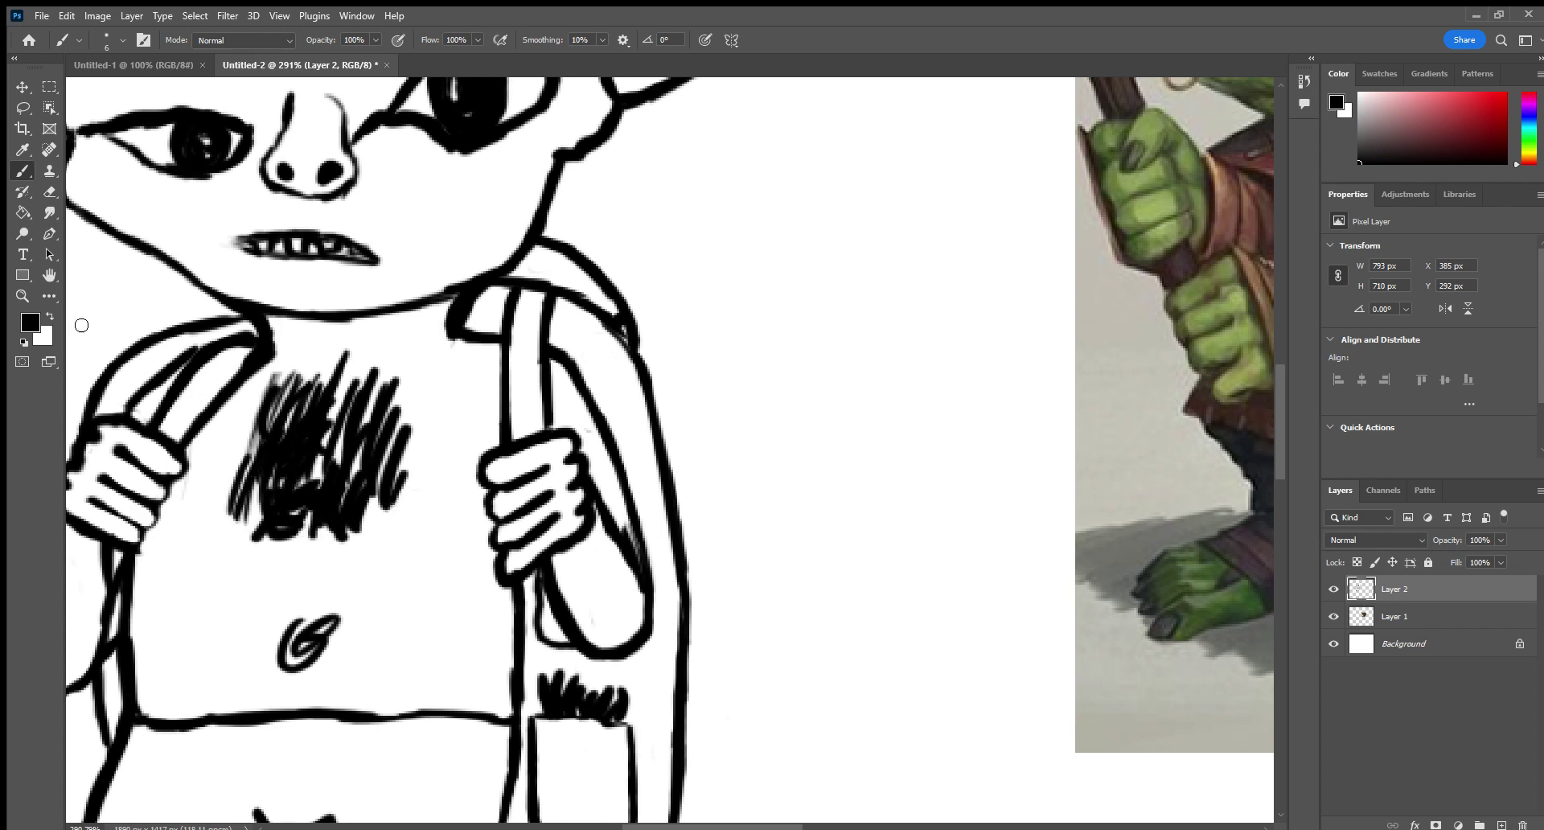
Erase the whole patch of chest hair while keeping the belly button and body outline.
{"action": "key", "text": "z"}
{"action": "left_click_drag", "start_coordinate": [161, 263], "coordinate": [53, 379]}
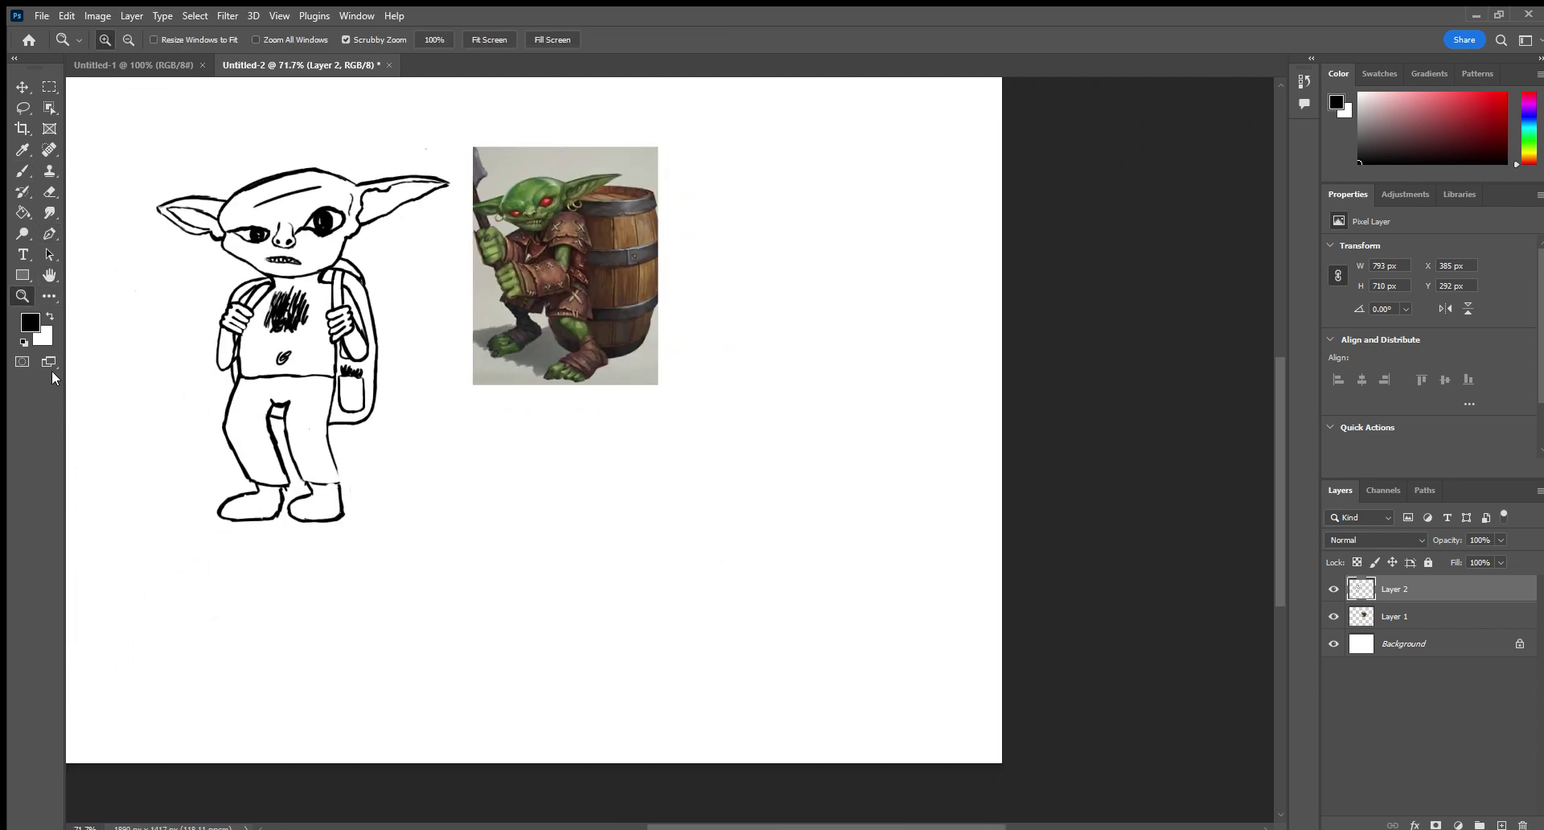
{"action": "left_click_drag", "start_coordinate": [512, 508], "coordinate": [555, 499]}
{"action": "key", "text": "h"}
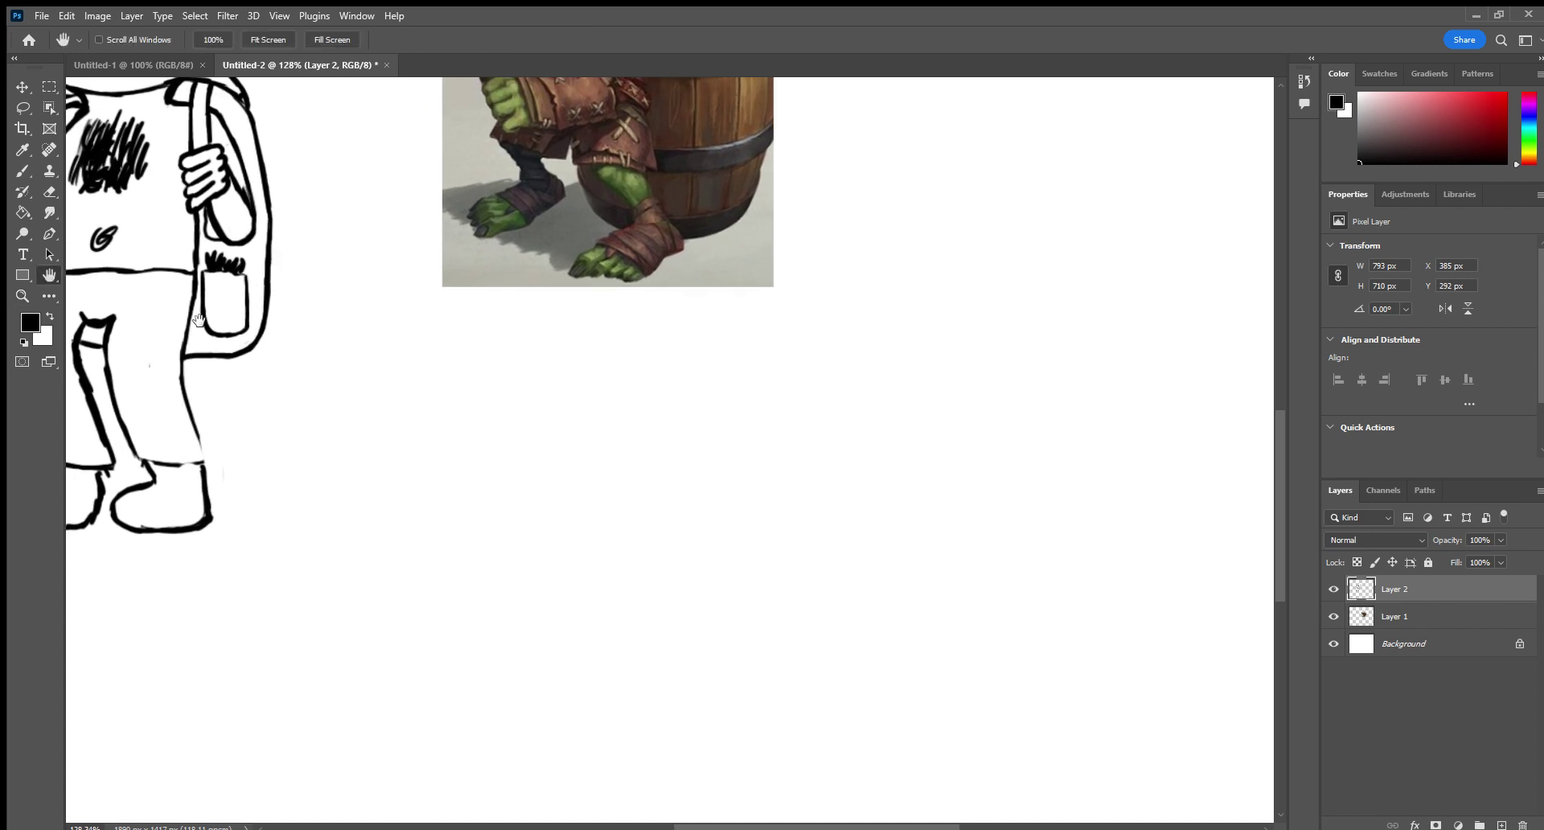
{"action": "mouse_move", "coordinate": [153, 298]}
{"action": "left_mouse_down"}
{"action": "mouse_move", "coordinate": [418, 477]}
{"action": "mouse_move", "coordinate": [454, 537]}
{"action": "left_mouse_up"}
{"action": "key", "text": "e"}
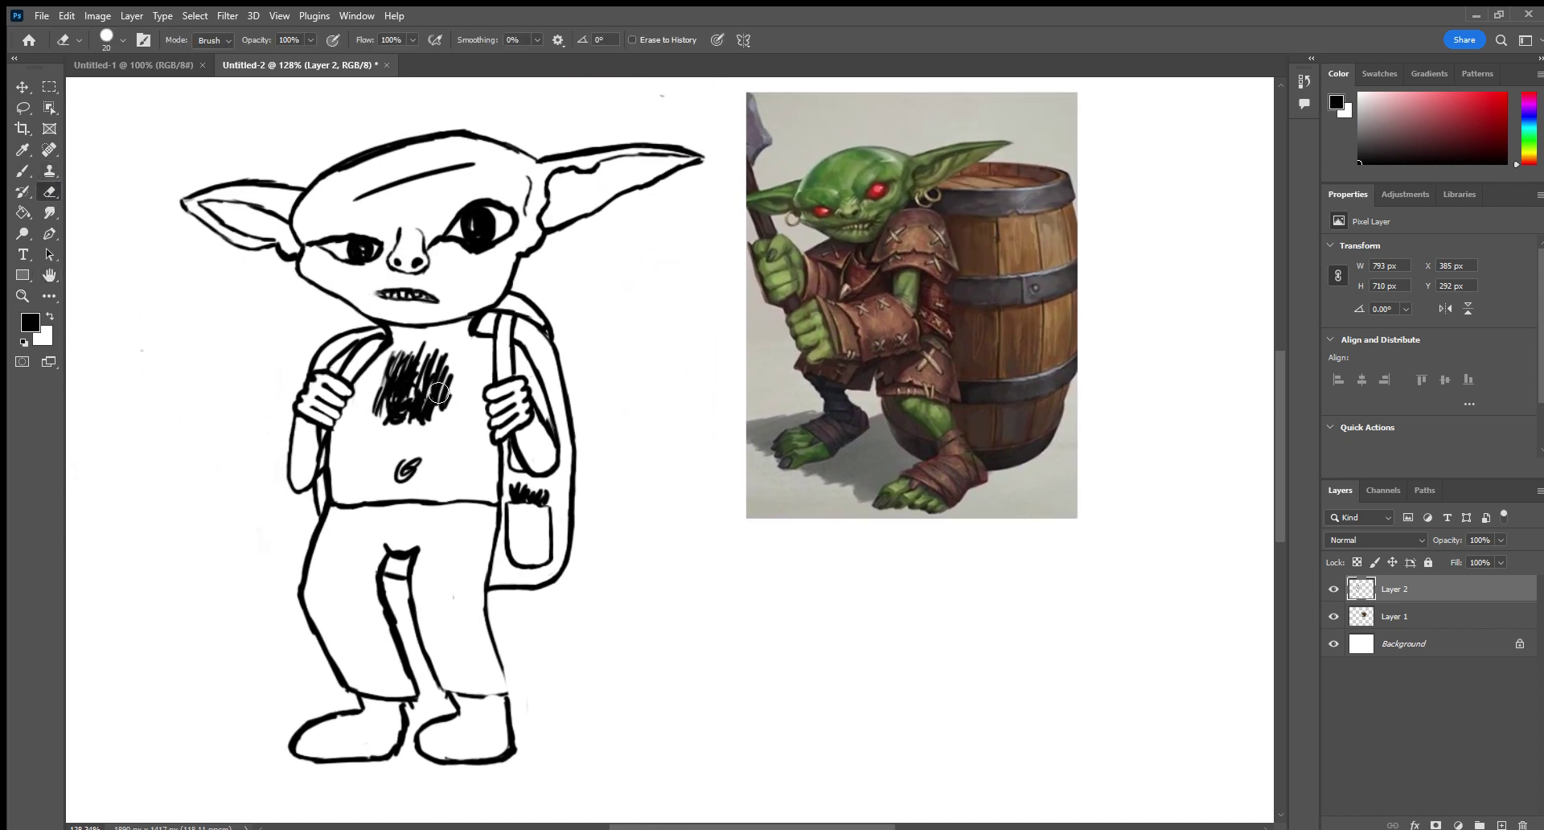
{"action": "mouse_move", "coordinate": [451, 380]}
{"action": "left_mouse_down"}
{"action": "mouse_move", "coordinate": [386, 378]}
{"action": "mouse_move", "coordinate": [407, 370]}
{"action": "left_mouse_up"}
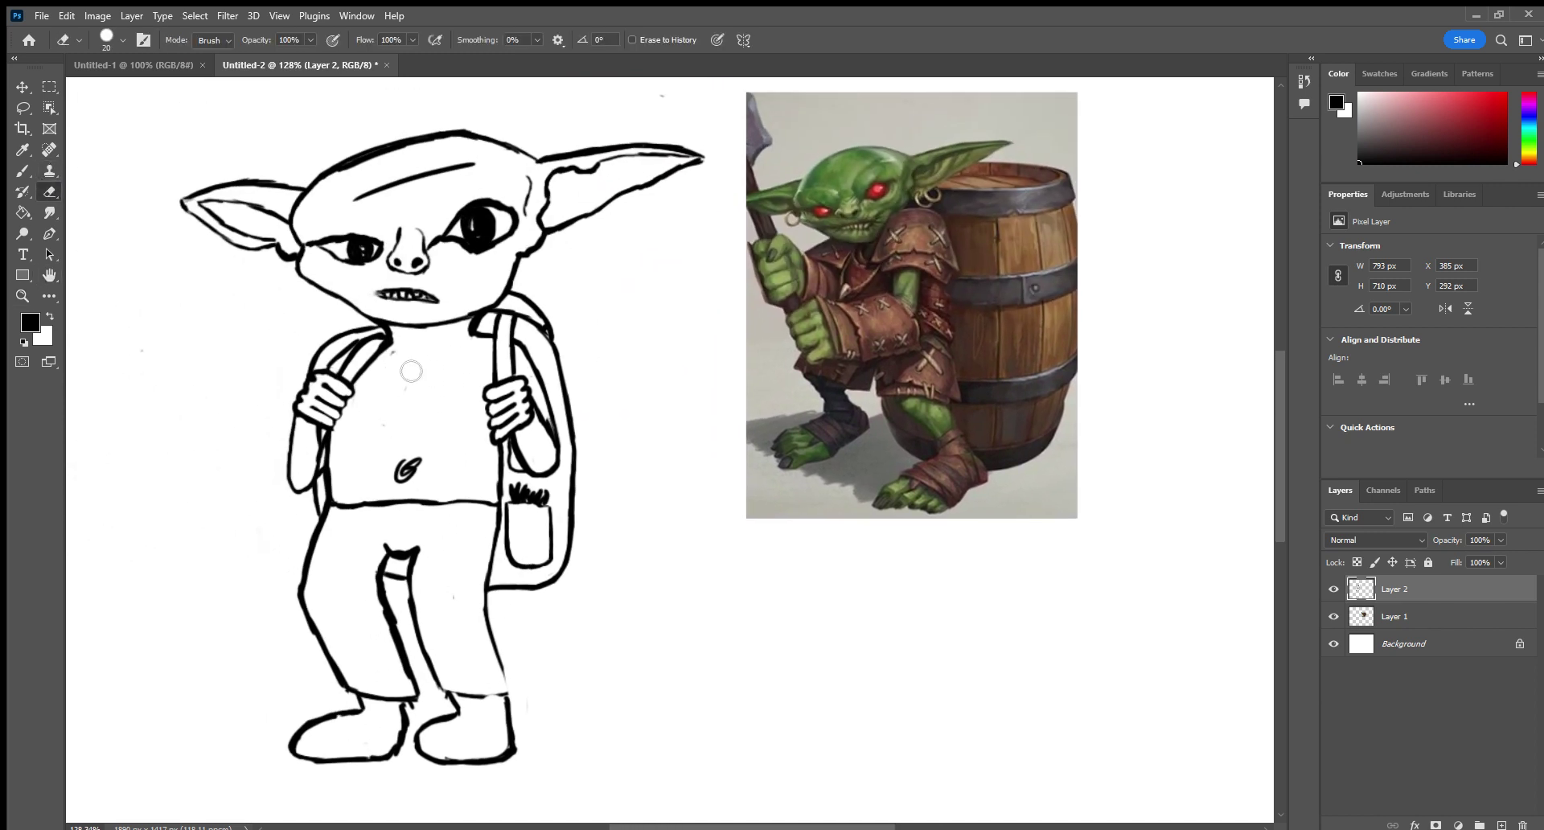
Draw a black arrow pointing at the foreground colour swatch and handwrite "watch" below it.
{"action": "key", "text": "i"}
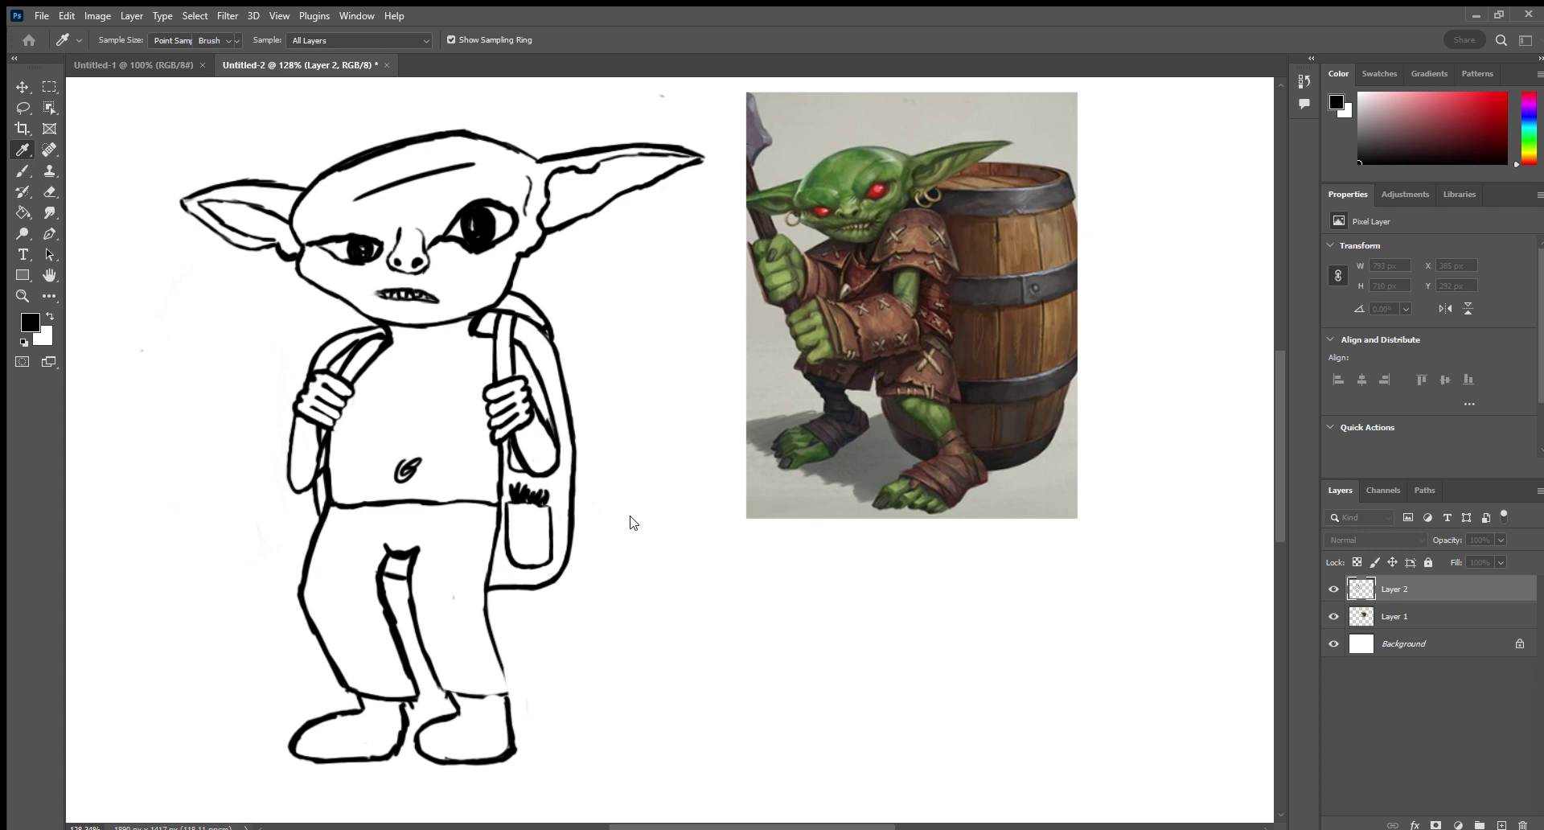
{"action": "key", "text": "b"}
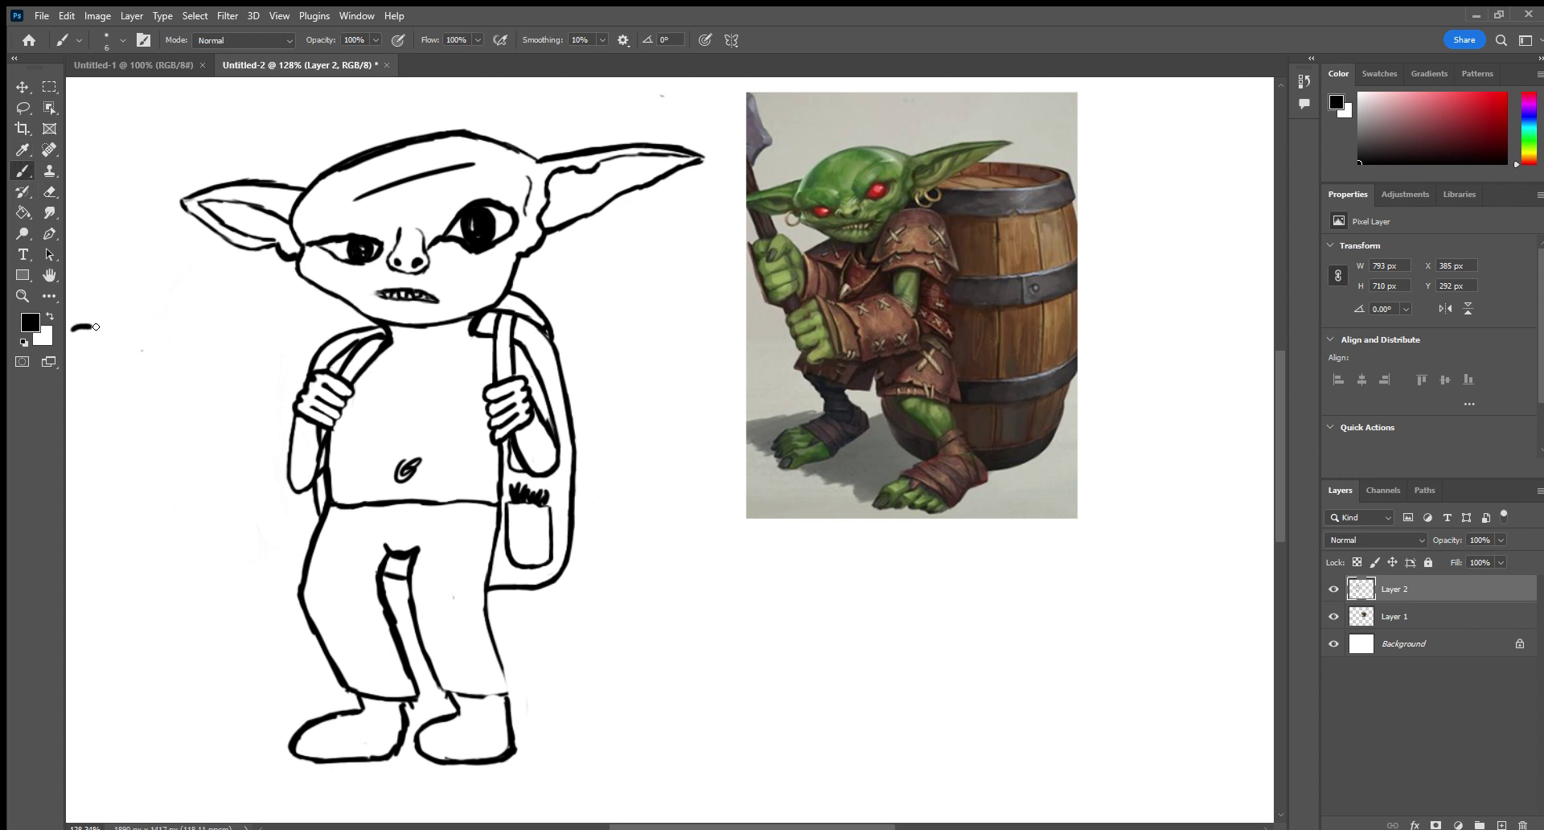
{"action": "mouse_move", "coordinate": [96, 326]}
{"action": "left_mouse_down"}
{"action": "mouse_move", "coordinate": [111, 342]}
{"action": "mouse_move", "coordinate": [95, 304]}
{"action": "left_mouse_up"}
{"action": "mouse_move", "coordinate": [79, 387]}
{"action": "left_mouse_down"}
{"action": "mouse_move", "coordinate": [124, 387]}
{"action": "mouse_move", "coordinate": [160, 411]}
{"action": "mouse_move", "coordinate": [216, 404]}
{"action": "mouse_move", "coordinate": [234, 426]}
{"action": "left_mouse_up"}
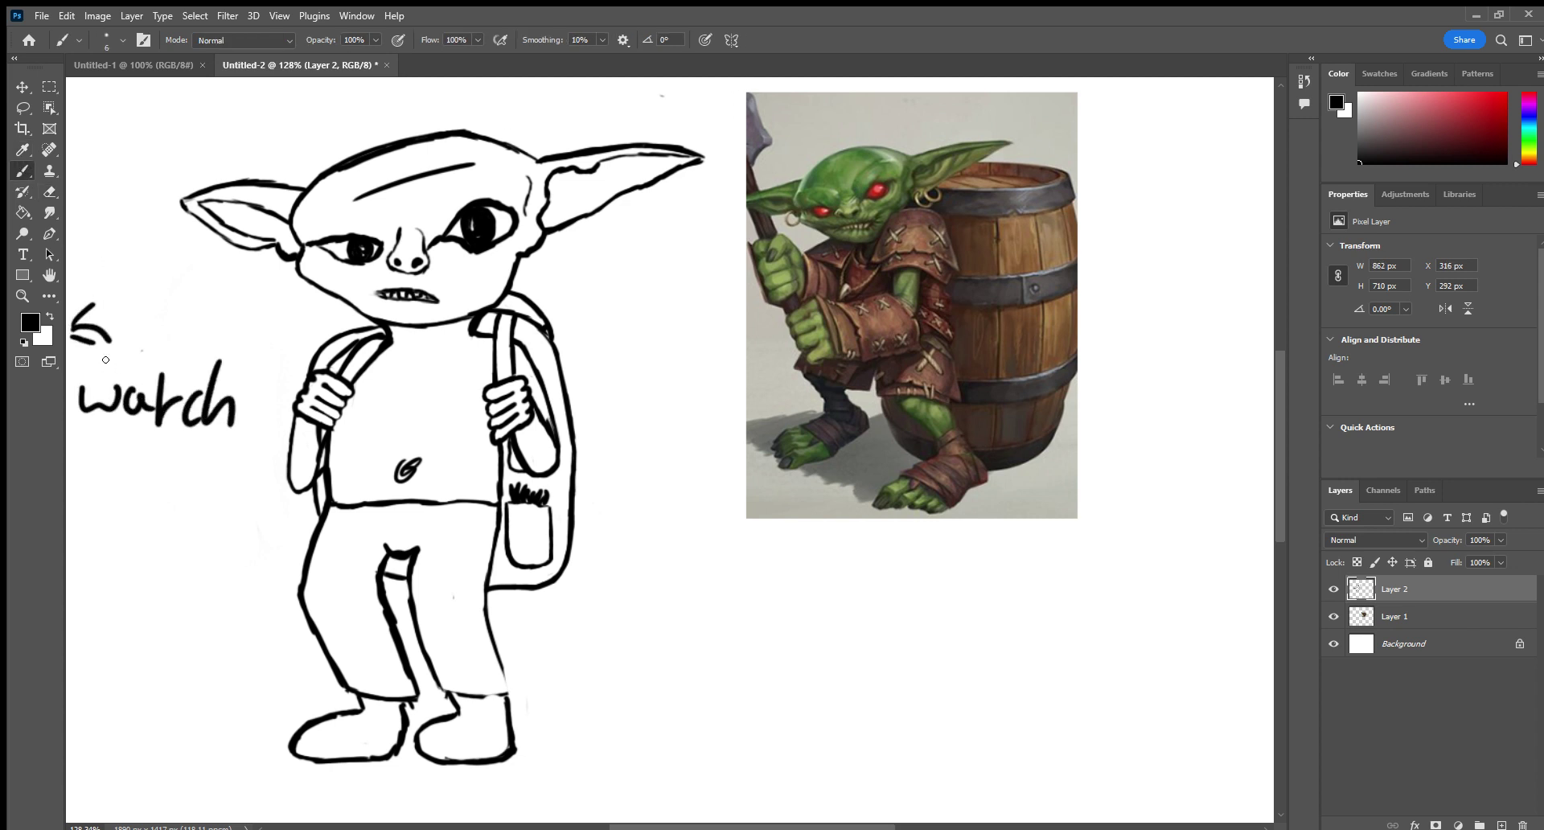
Try a dark red foreground colour and replace it with a muted reddish brown.
{"action": "key", "text": "i"}
{"action": "left_click", "coordinate": [844, 338]}
{"action": "key", "text": "b"}
{"action": "key", "text": "i"}
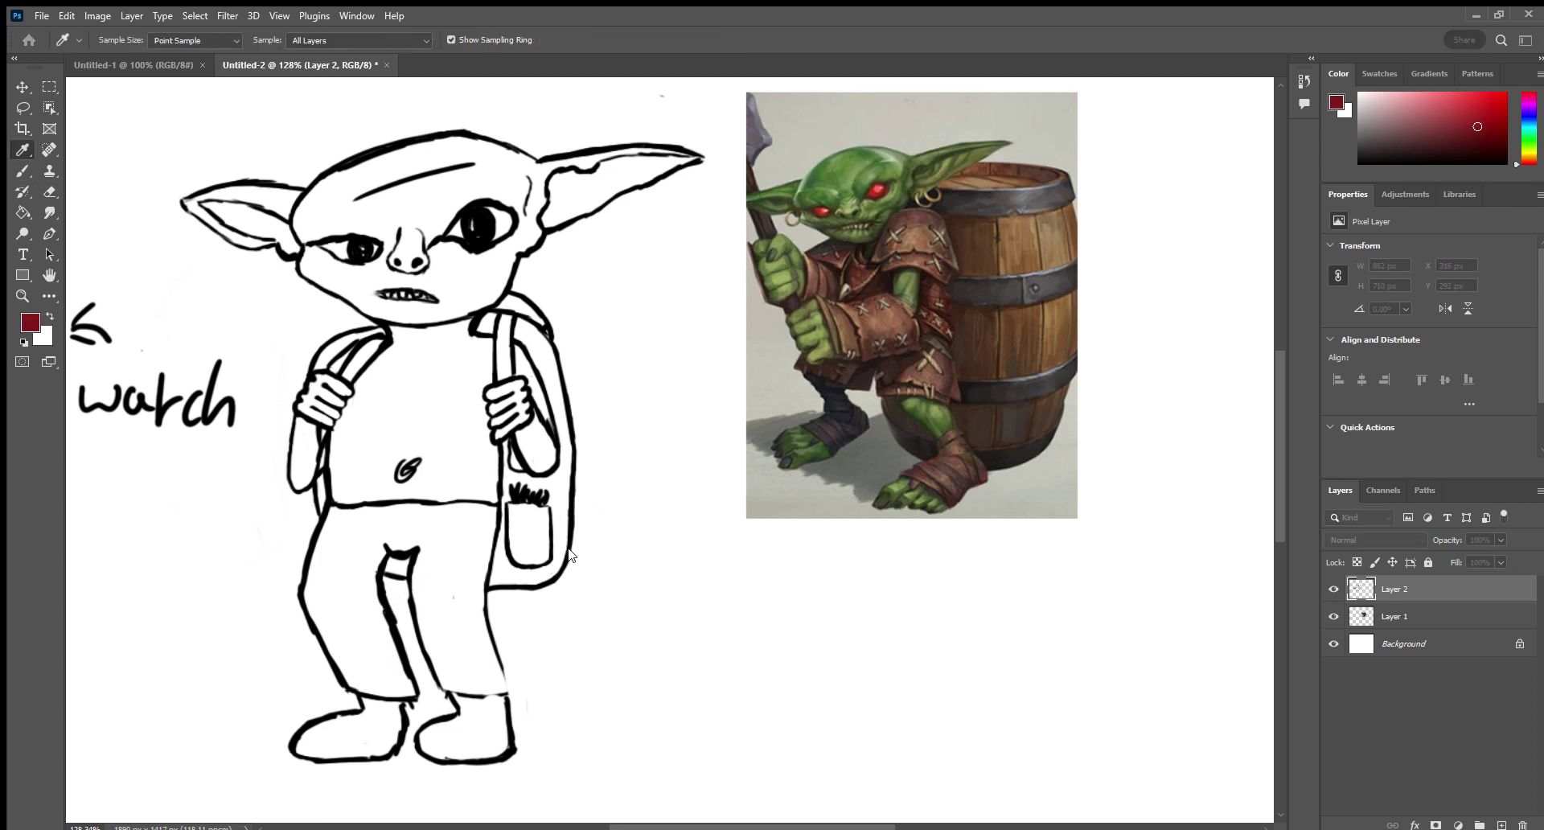
{"action": "left_click", "coordinate": [94, 357]}
{"action": "left_click", "coordinate": [584, 540]}
{"action": "key", "text": "b"}
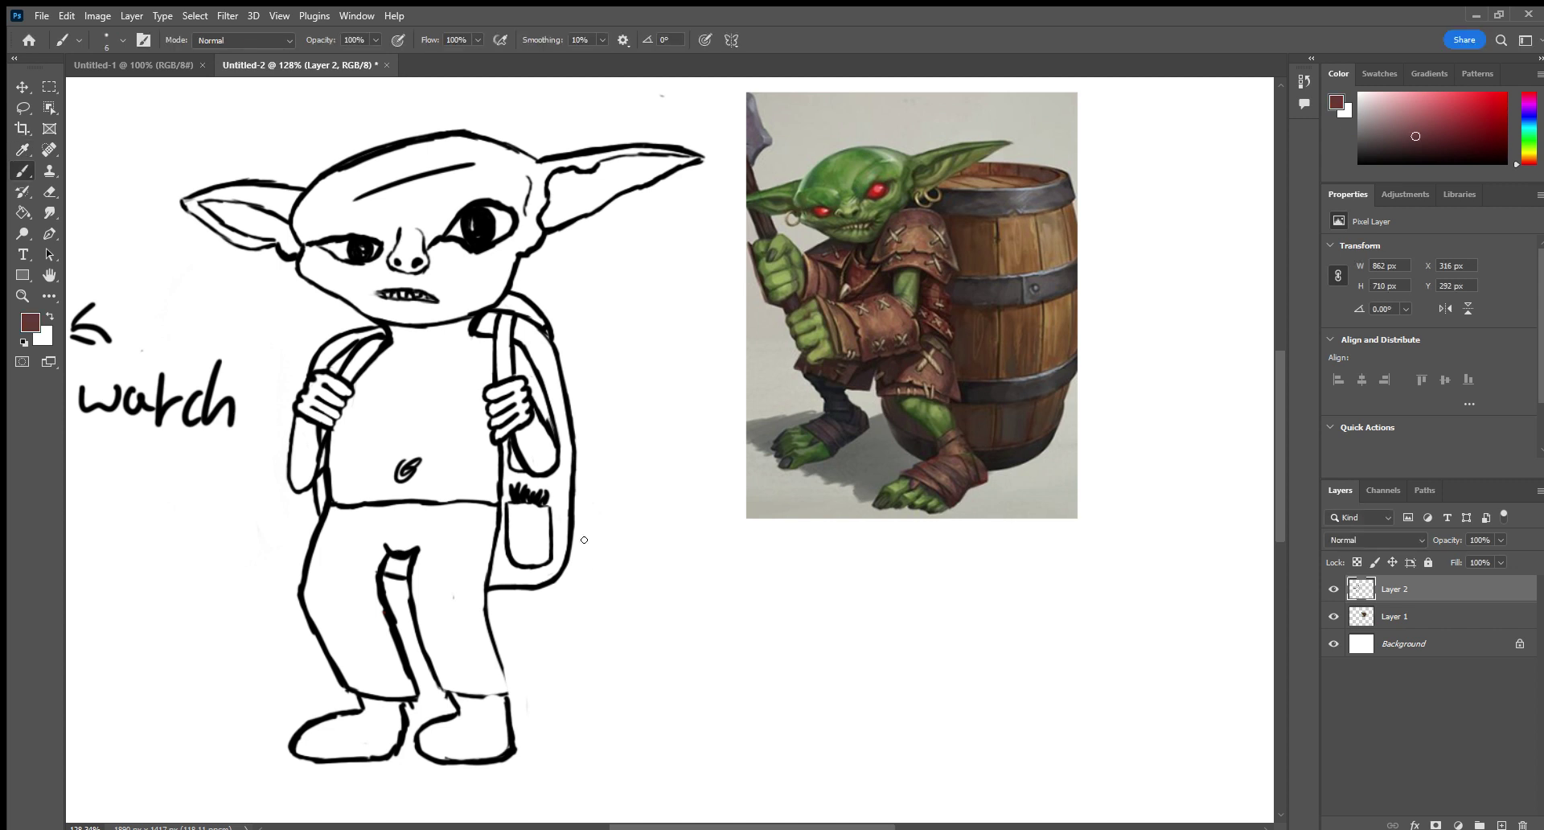
Try a light pink foreground colour, followed by a deep red with dark olive as the background colour.
{"action": "key", "text": "i"}
{"action": "left_click", "coordinate": [151, 373]}
{"action": "left_click", "coordinate": [589, 544]}
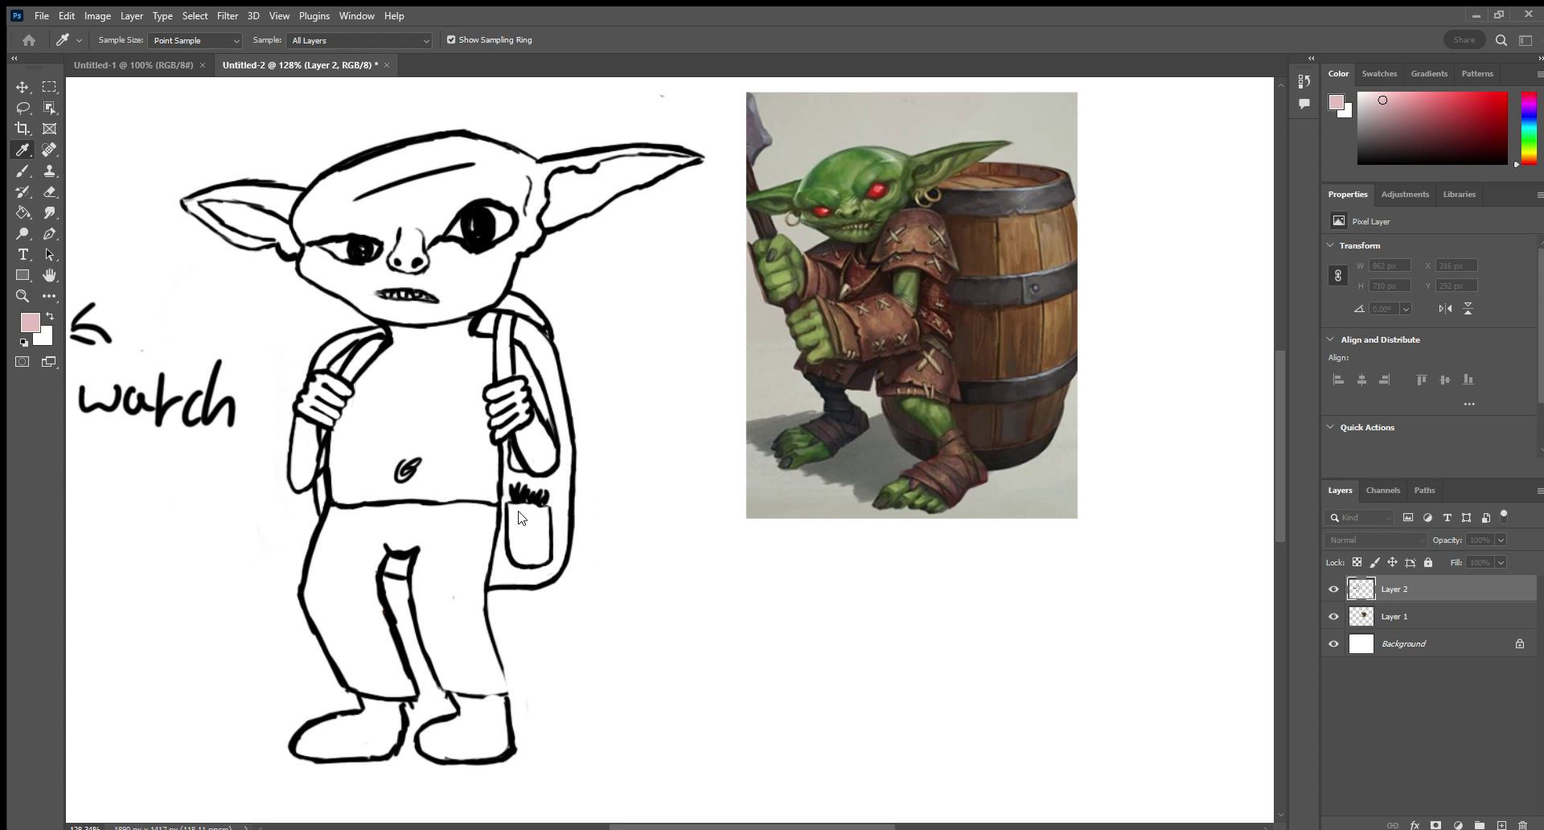
{"action": "left_click", "coordinate": [136, 396]}
{"action": "key", "text": "b"}
{"action": "key", "text": "i"}
{"action": "left_click", "coordinate": [162, 419], "text": "alt"}
{"action": "key", "text": "b"}
{"action": "key", "text": "i"}
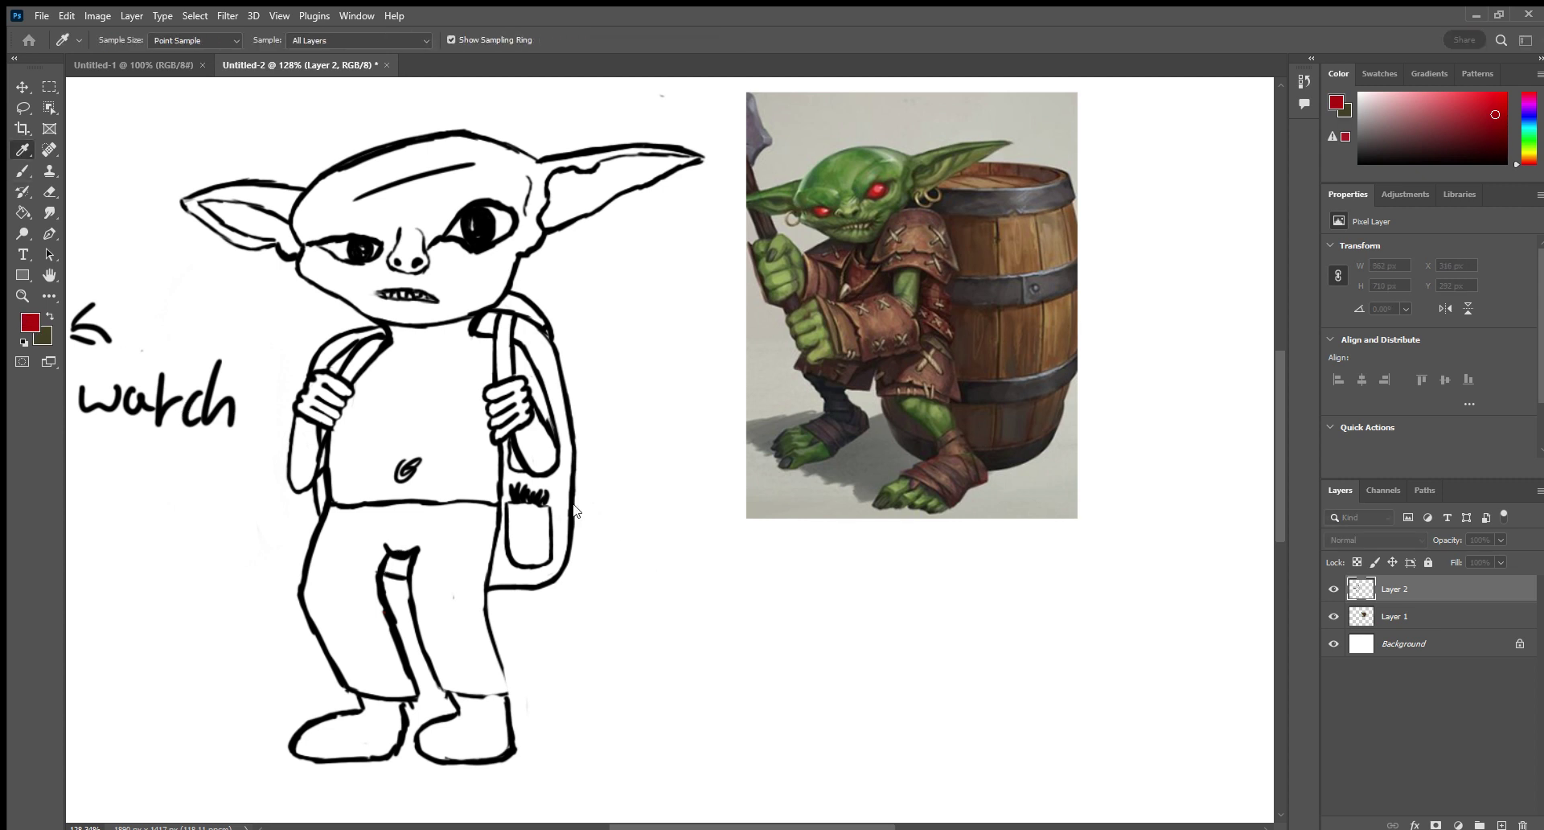
Try a bright red foreground with a mustard background colour, and return to near-black on white.
{"action": "key", "text": "b"}
{"action": "key", "text": "i"}
{"action": "key", "text": "b"}
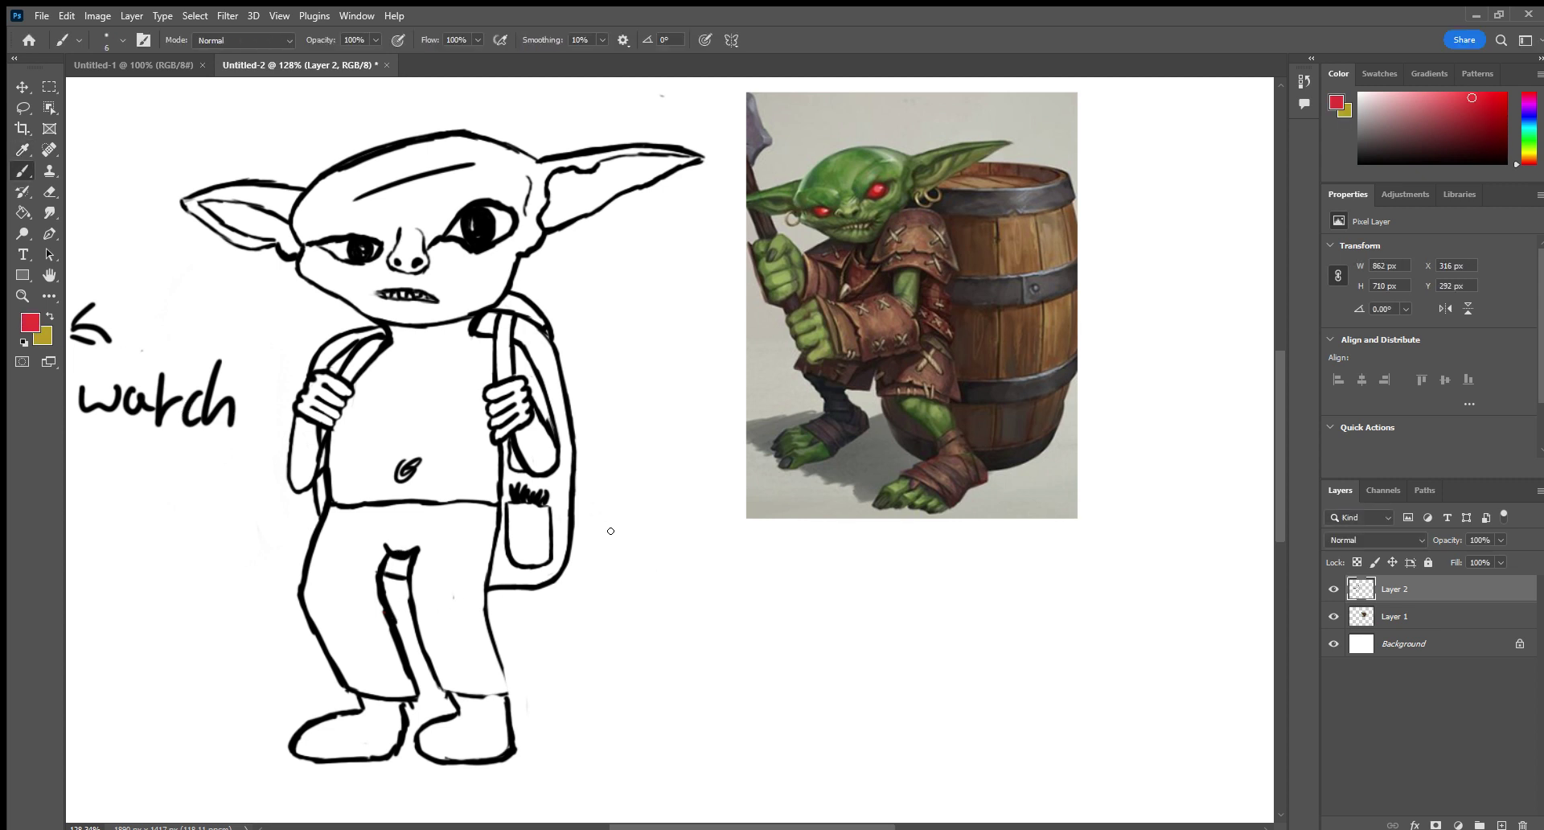
{"action": "key", "text": "i"}
{"action": "left_click", "coordinate": [422, 759]}
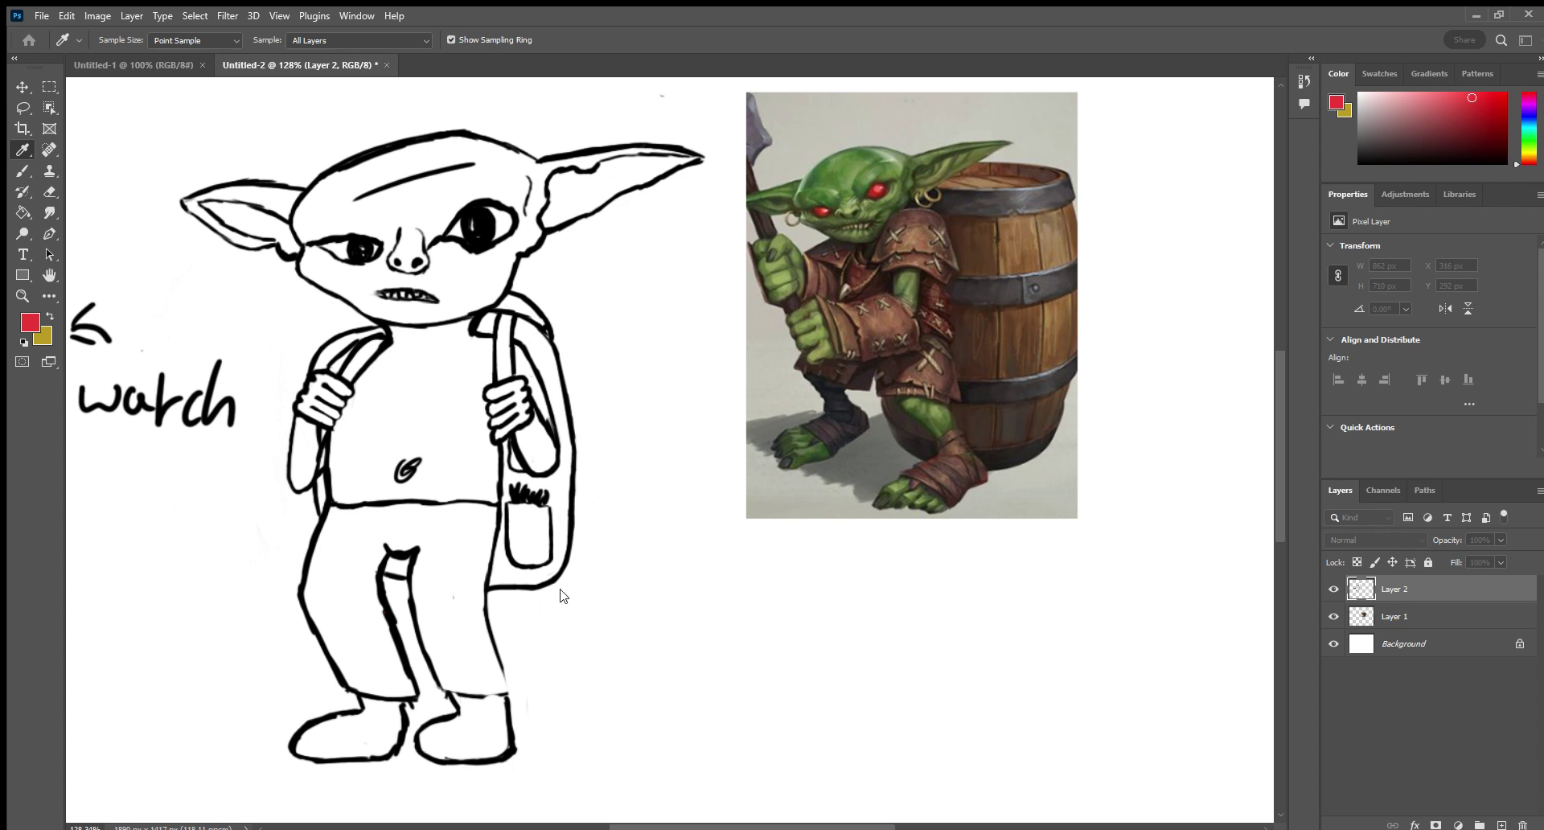
{"action": "key", "text": "b"}
Set the foreground colour to a muted green for the goblin's skin.
{"action": "key", "text": "i"}
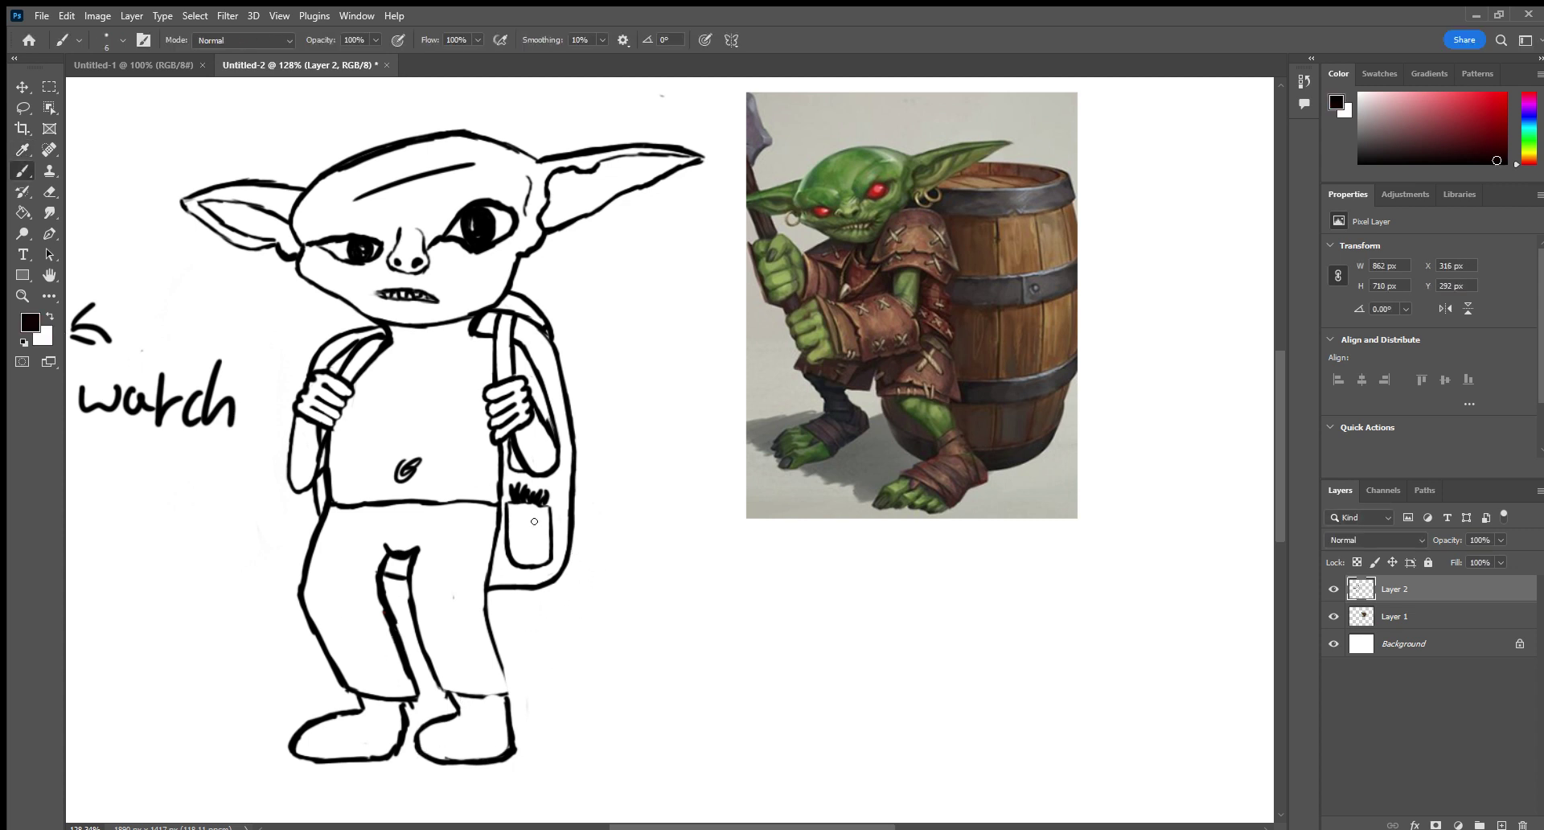
{"action": "left_click", "coordinate": [148, 370], "text": "alt"}
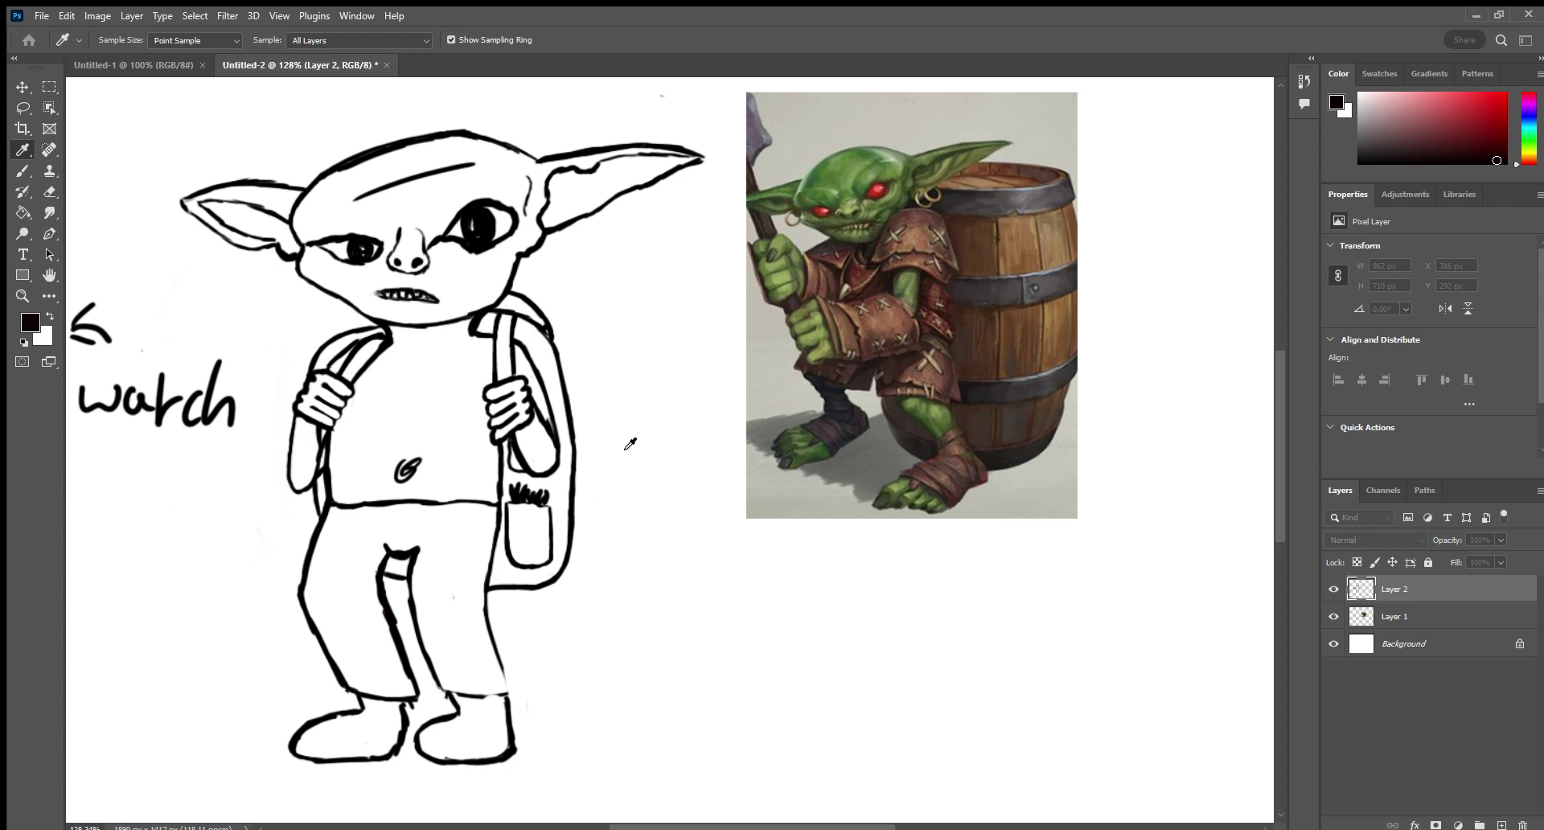
{"action": "key", "text": "b"}
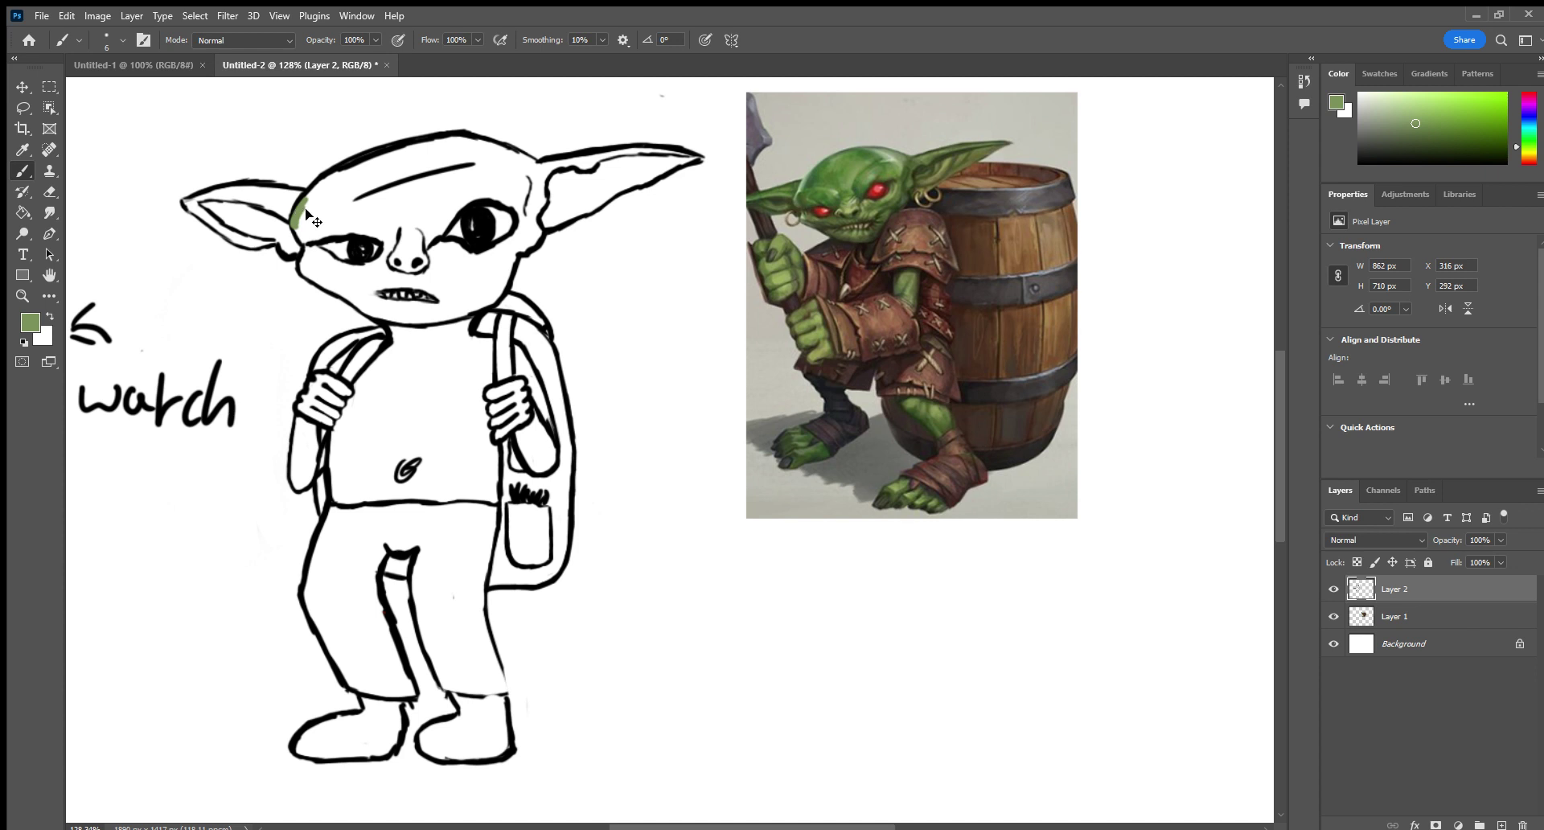
Undo the green stroke on the goblin's forehead and draw a large green arrow pointing towards the layer list.
{"action": "key", "text": "ctrl+z"}
{"action": "left_click_drag", "start_coordinate": [1015, 696], "coordinate": [1243, 630]}
{"action": "mouse_move", "coordinate": [1156, 581]}
{"action": "left_mouse_down"}
{"action": "mouse_move", "coordinate": [1238, 650]}
{"action": "mouse_move", "coordinate": [1142, 683]}
{"action": "left_mouse_up"}
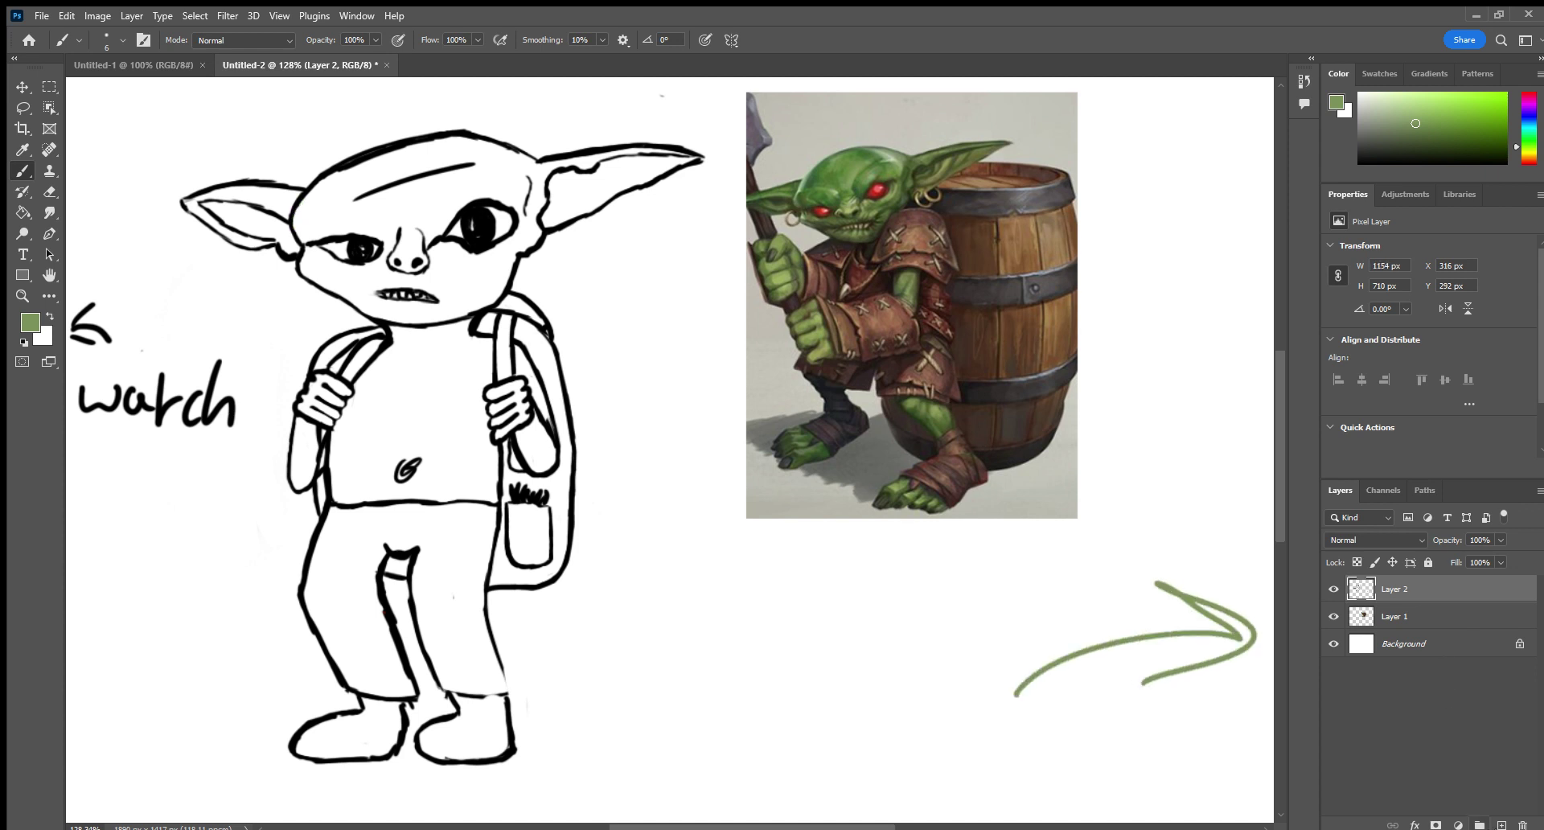
Add a new layer and move it below Layer 1, directly above the Background.
{"action": "left_click", "coordinate": [1501, 824]}
{"action": "left_click_drag", "start_coordinate": [1443, 581], "coordinate": [1446, 658]}
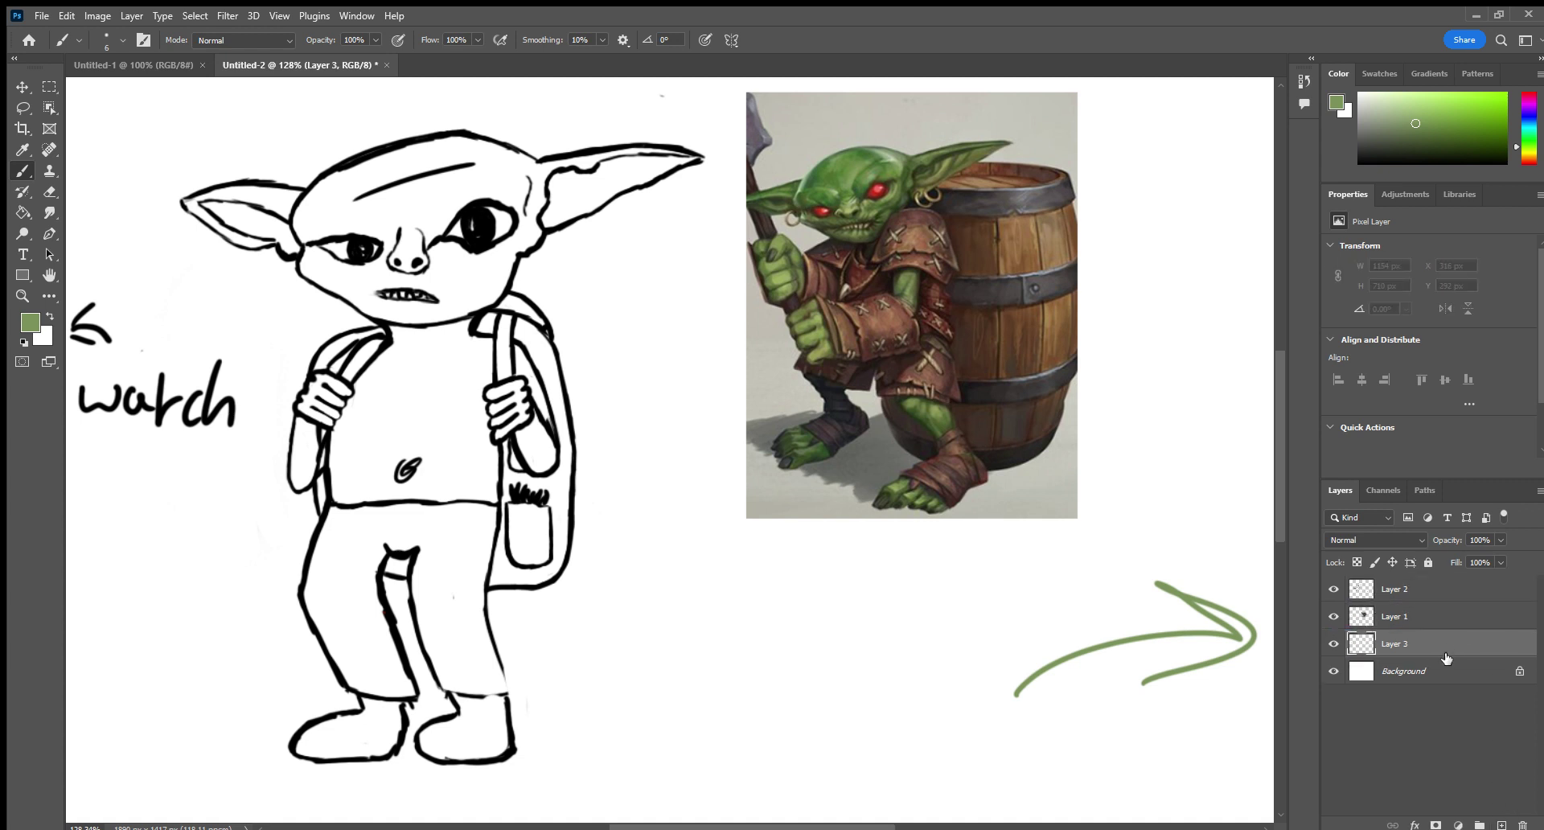
Erase the green arrow on Layer 2.
{"action": "key", "text": "e"}
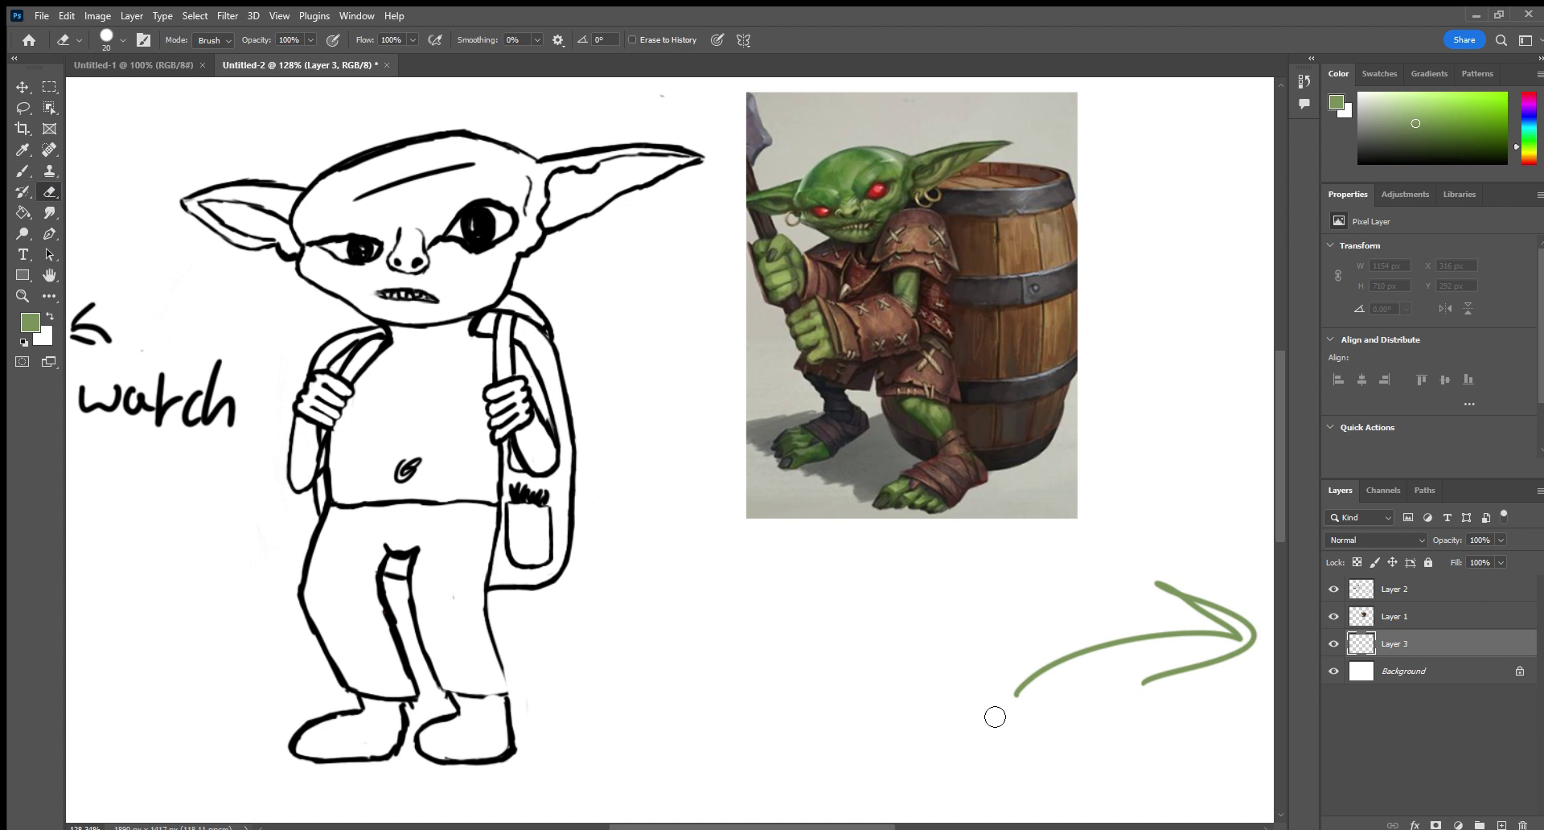
{"action": "key", "text": "alt+bracketright"}
{"action": "key", "text": "alt+bracketright"}
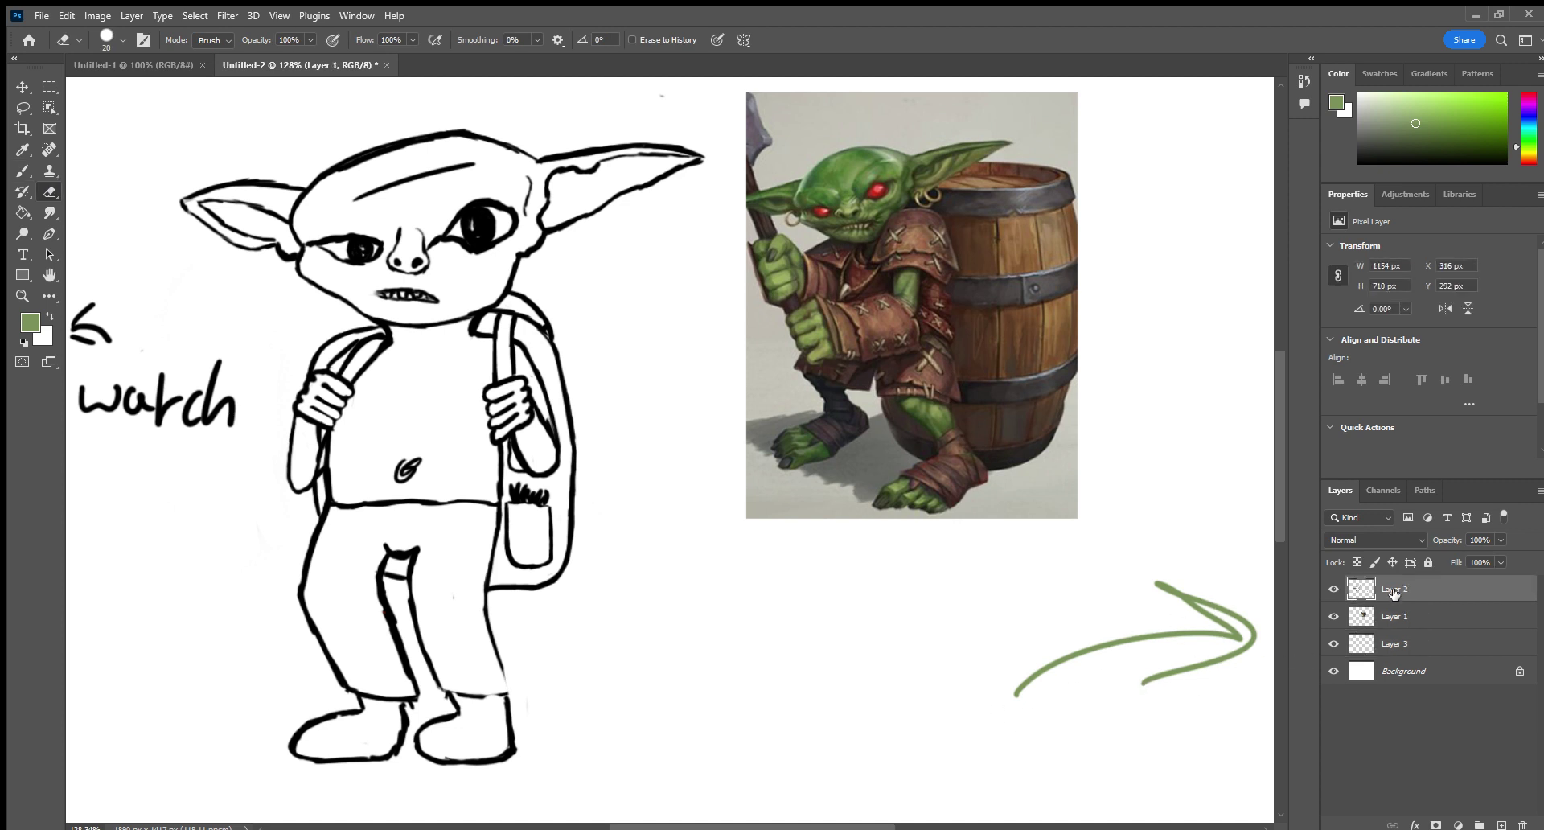
{"action": "mouse_move", "coordinate": [1251, 645]}
{"action": "left_mouse_down"}
{"action": "mouse_move", "coordinate": [1202, 672]}
{"action": "mouse_move", "coordinate": [1228, 651]}
{"action": "mouse_move", "coordinate": [1199, 624]}
{"action": "mouse_move", "coordinate": [1086, 653]}
{"action": "mouse_move", "coordinate": [1216, 620]}
{"action": "mouse_move", "coordinate": [1180, 596]}
{"action": "left_mouse_up"}
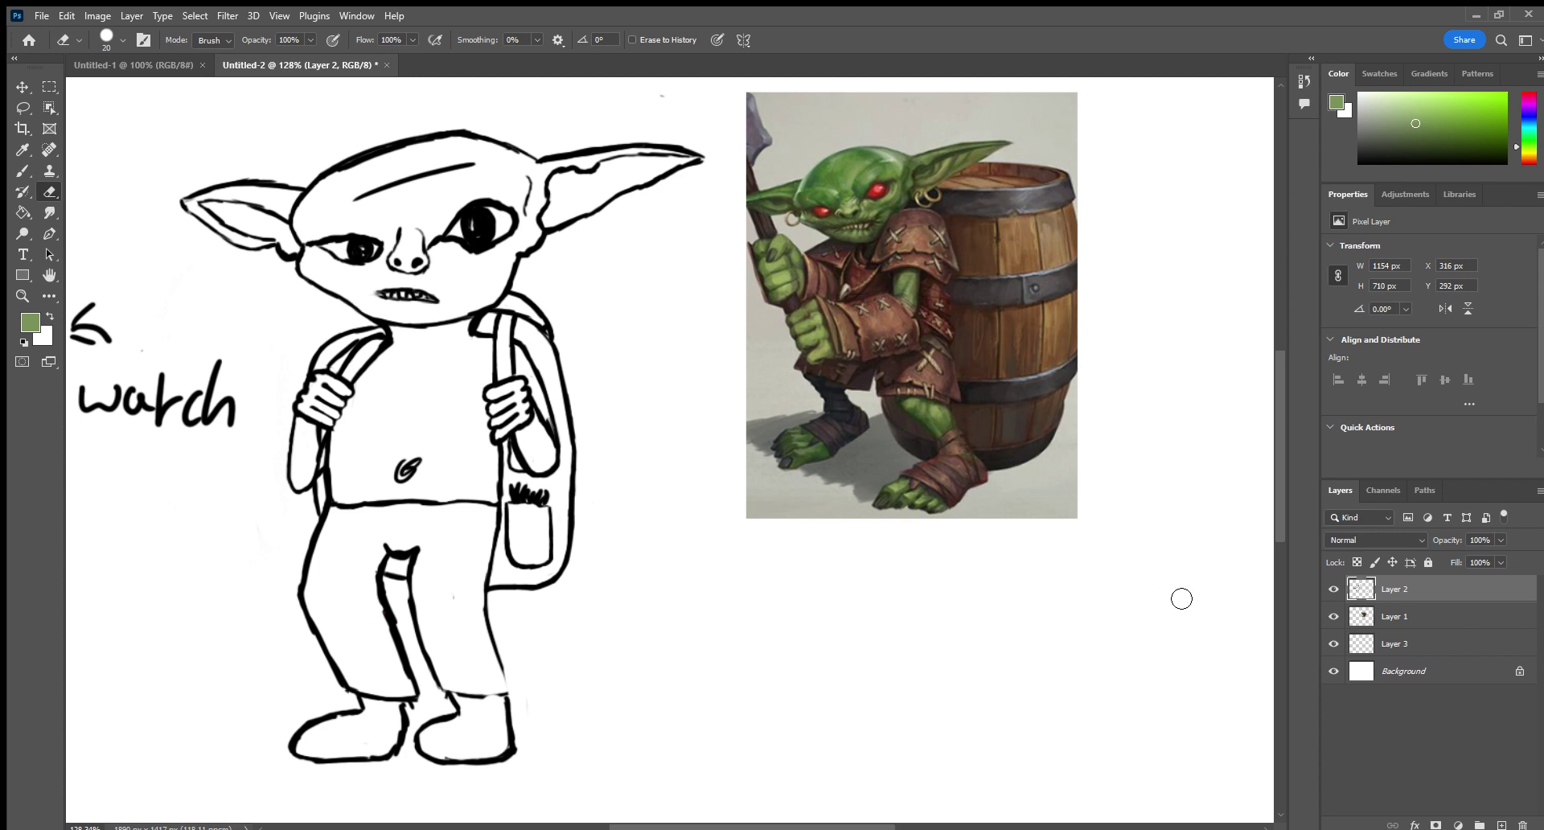
Paint a green stroke on Layer 3 along the inside of the upper head outline.
{"action": "left_click", "coordinate": [1411, 641]}
{"action": "left_click", "coordinate": [24, 169]}
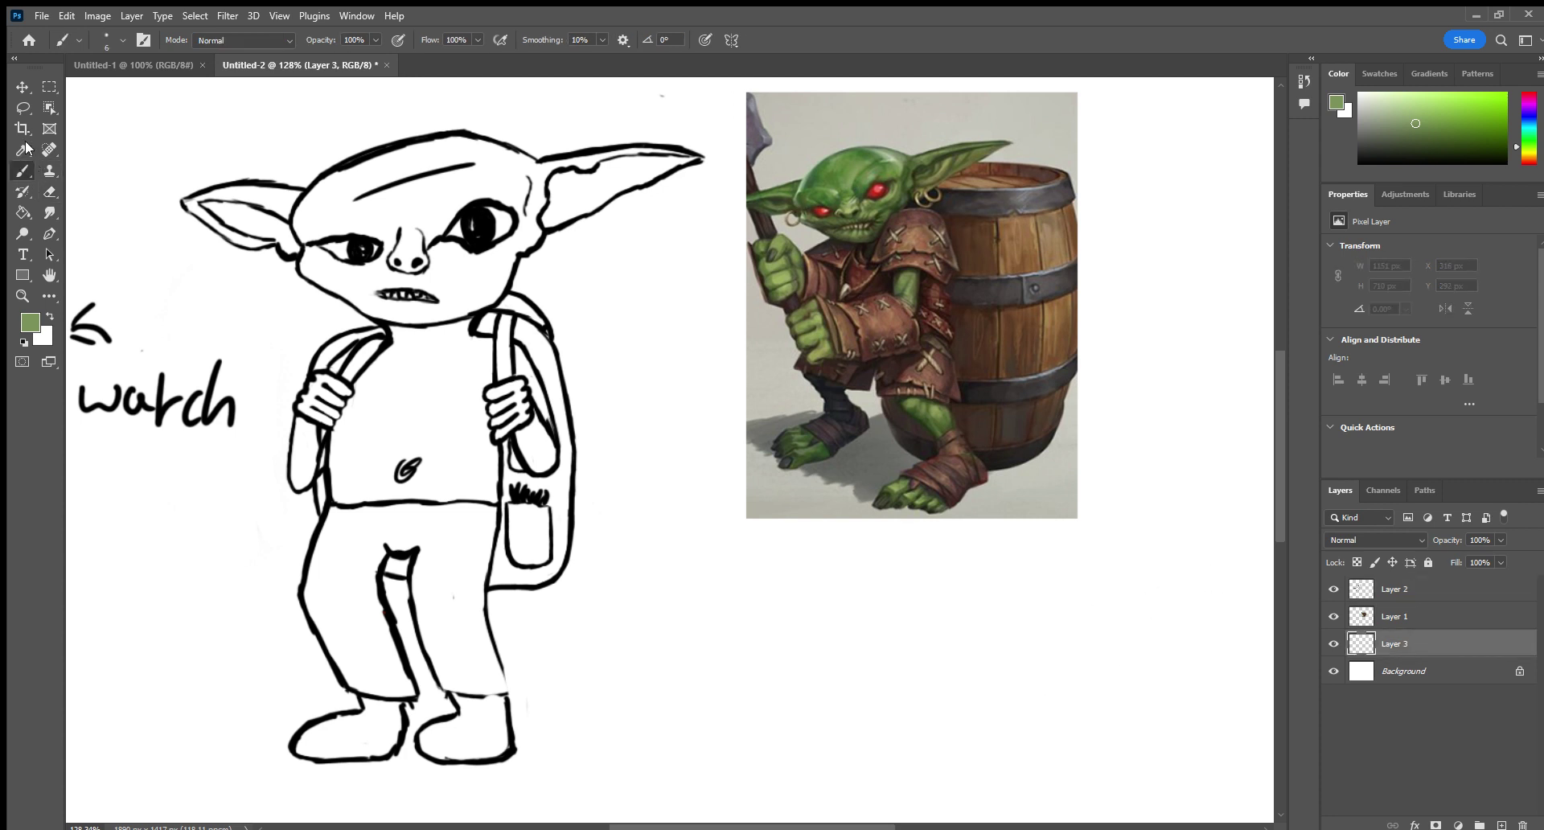
{"action": "mouse_move", "coordinate": [318, 201]}
{"action": "left_mouse_down"}
{"action": "mouse_move", "coordinate": [338, 178]}
{"action": "mouse_move", "coordinate": [301, 201]}
{"action": "mouse_move", "coordinate": [401, 154]}
{"action": "left_mouse_up"}
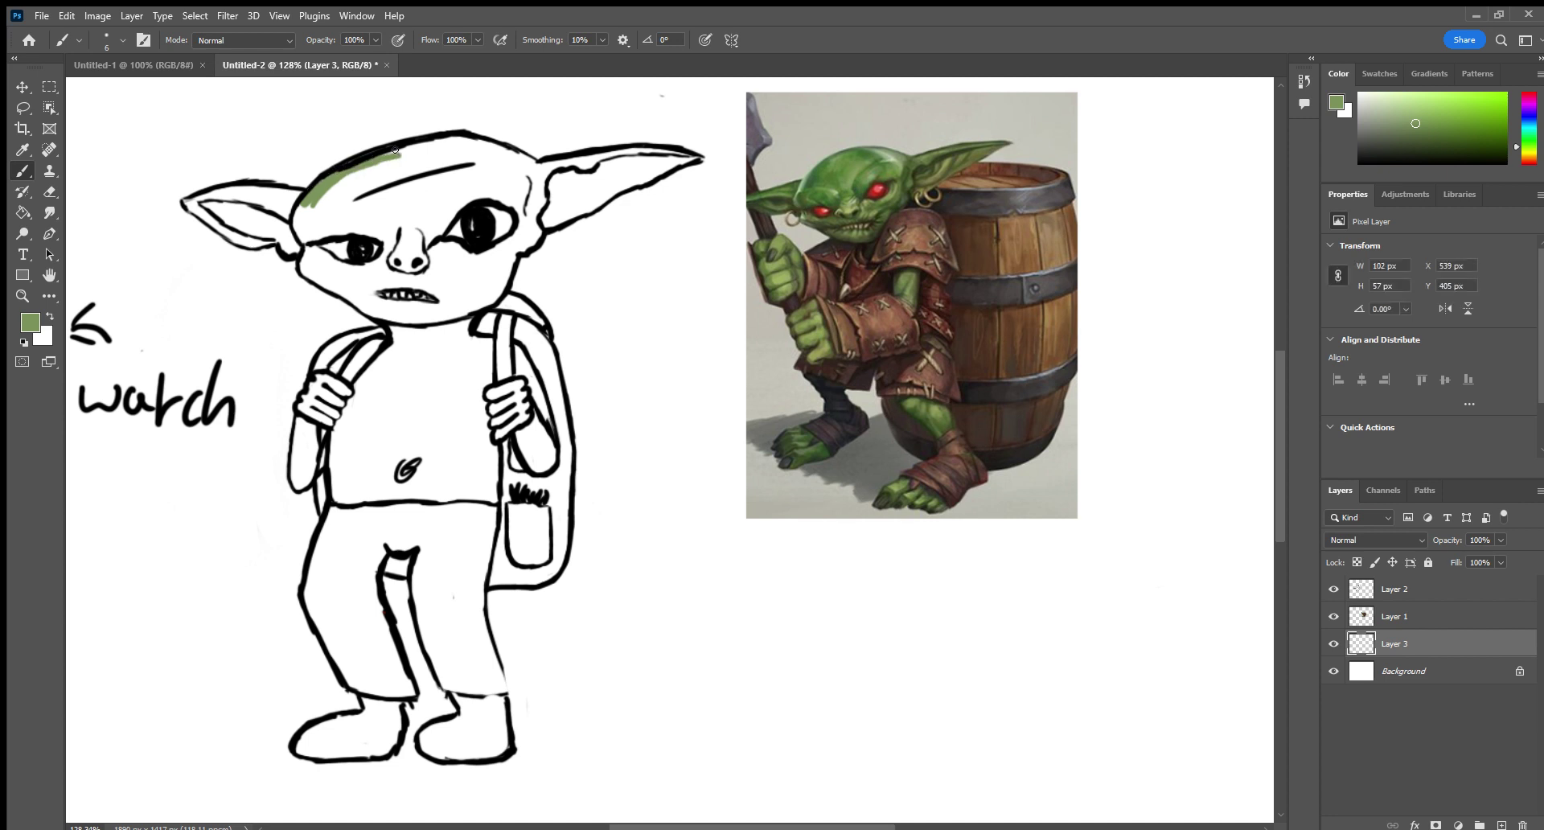
Scribble green beside the goblin's head, then erase it together with the green stroke on the forehead from Layer 3.
{"action": "mouse_move", "coordinate": [265, 106]}
{"action": "left_mouse_down"}
{"action": "mouse_move", "coordinate": [262, 136]}
{"action": "mouse_move", "coordinate": [300, 125]}
{"action": "left_mouse_up"}
{"action": "left_click_drag", "start_coordinate": [331, 100], "coordinate": [249, 144]}
{"action": "left_click", "coordinate": [48, 195]}
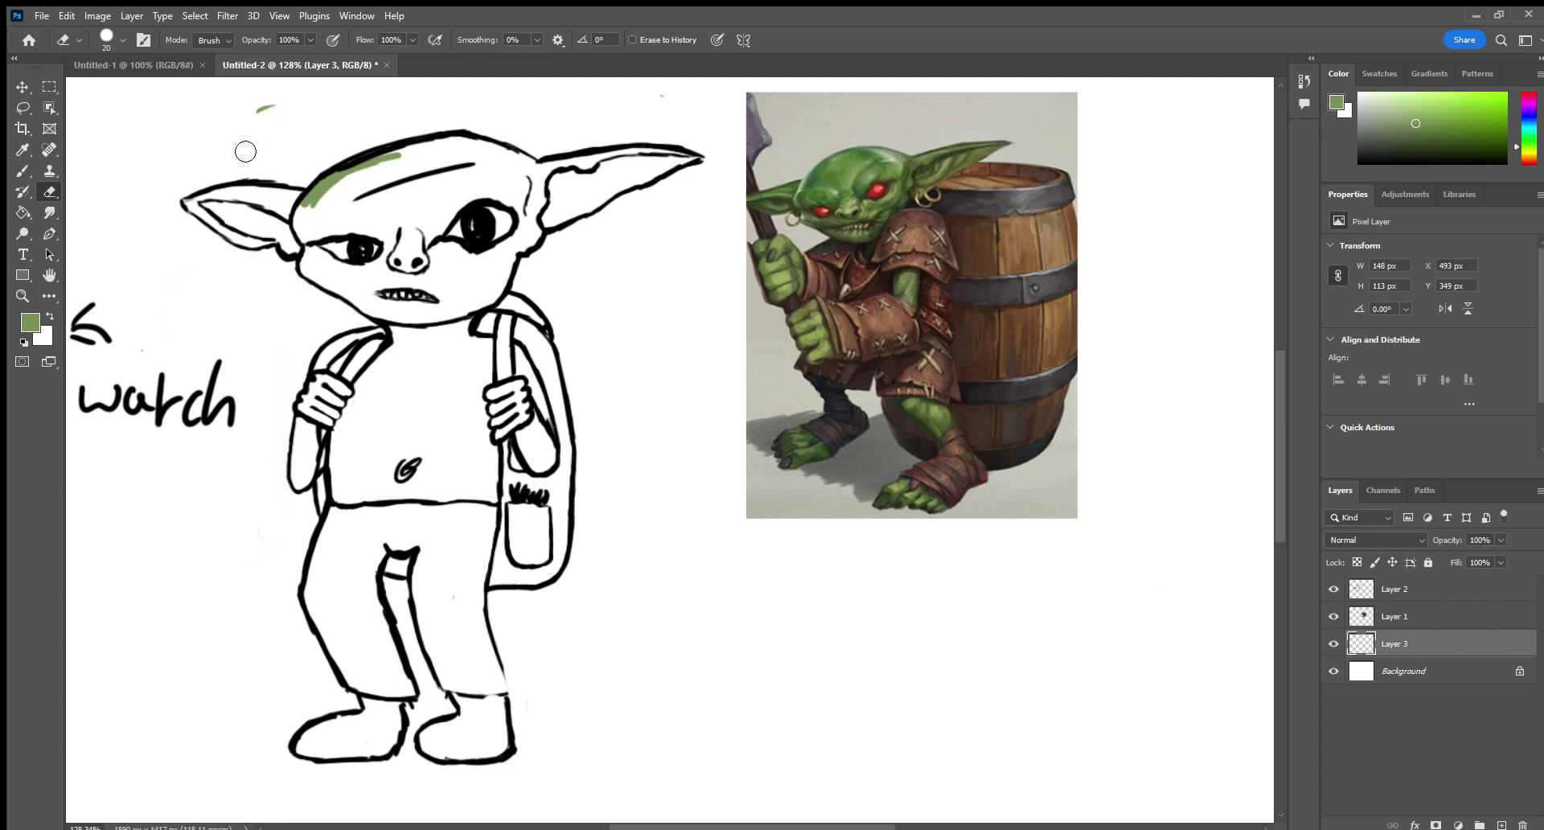
{"action": "mouse_move", "coordinate": [313, 193]}
{"action": "left_mouse_down"}
{"action": "mouse_move", "coordinate": [425, 152]}
{"action": "mouse_move", "coordinate": [306, 195]}
{"action": "left_mouse_up"}
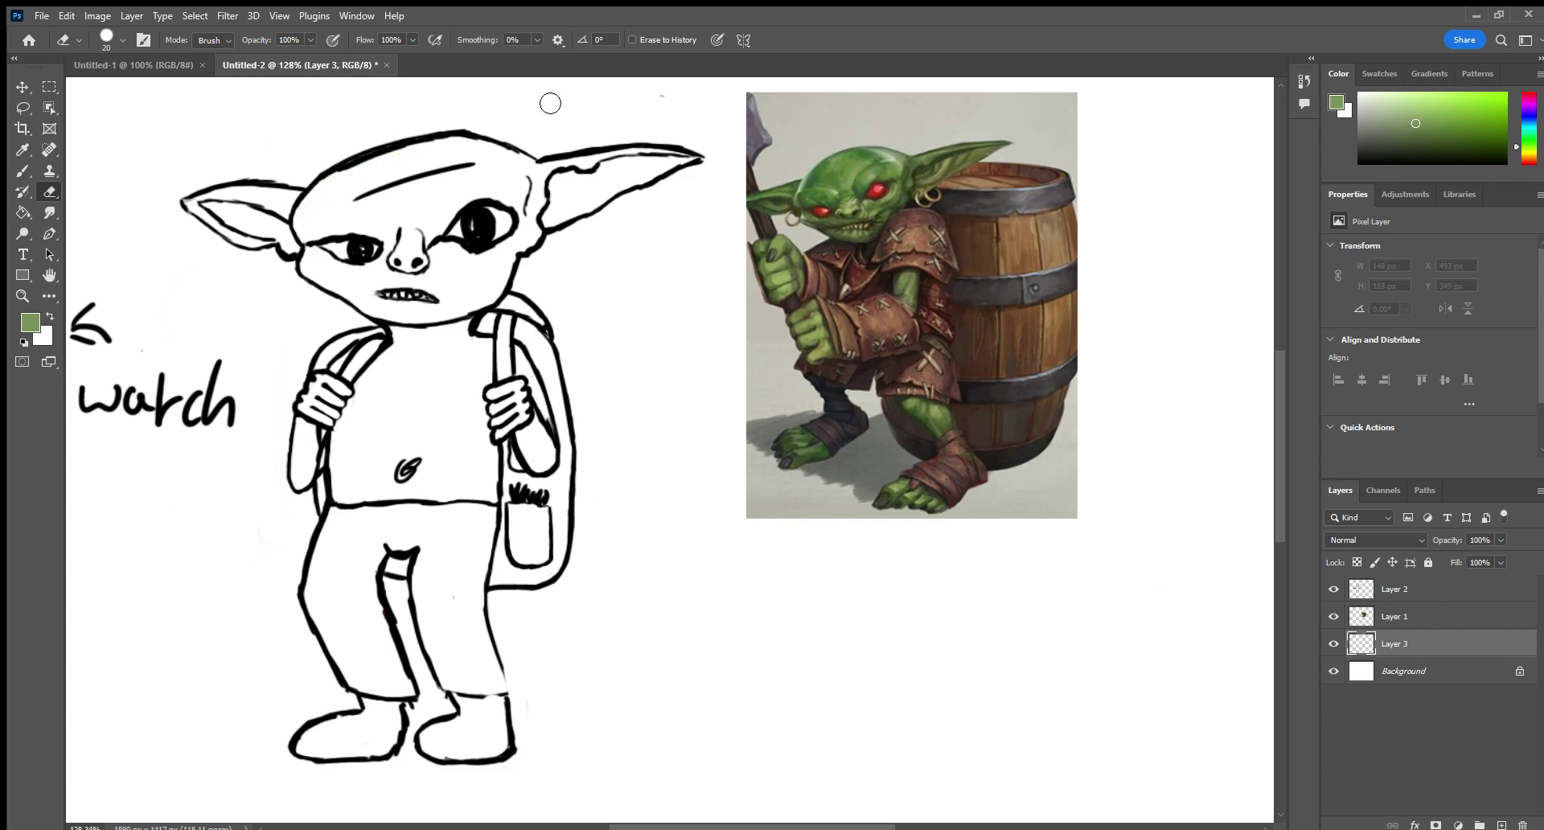
On Layer 2, erase the ragged inner edge of the black outline along the upper left of the goblin's head.
{"action": "left_click", "coordinate": [1410, 588]}
{"action": "left_click", "coordinate": [23, 296]}
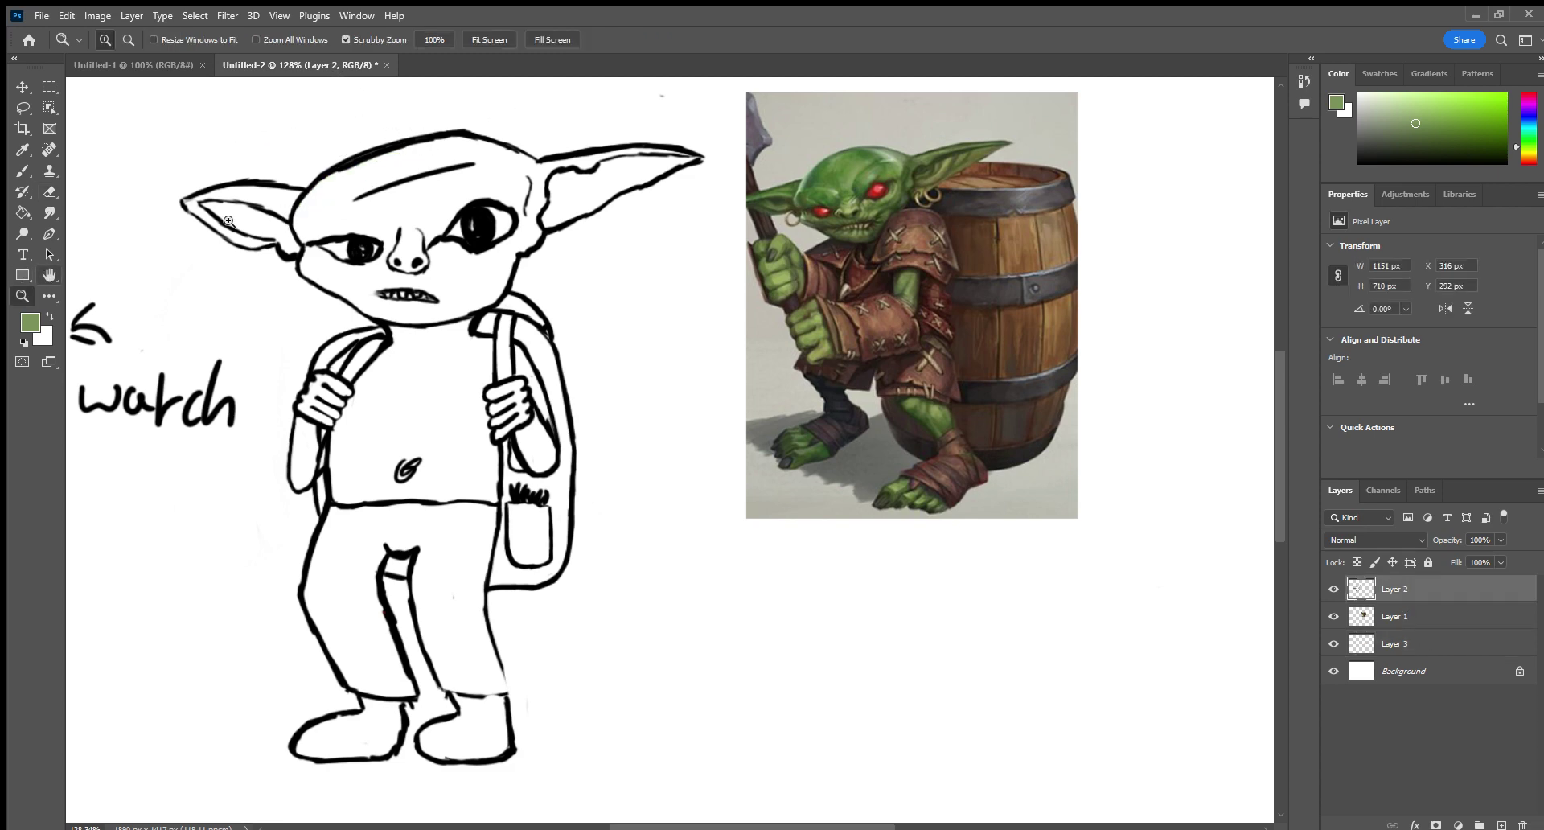
{"action": "left_click_drag", "start_coordinate": [351, 199], "coordinate": [382, 206]}
{"action": "key", "text": "h"}
{"action": "left_click_drag", "start_coordinate": [157, 219], "coordinate": [162, 299]}
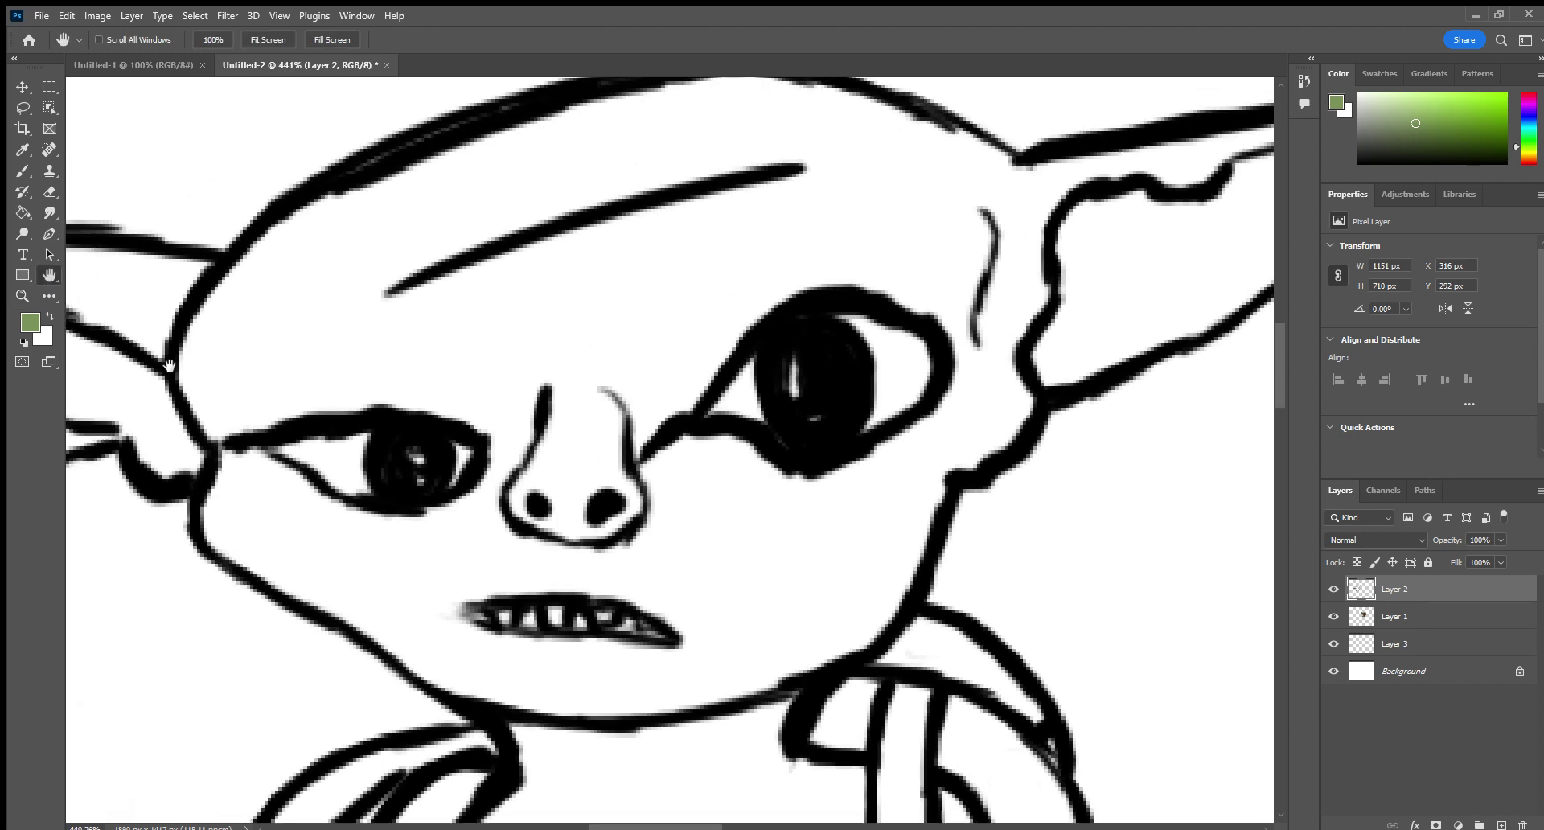
{"action": "left_click_drag", "start_coordinate": [143, 207], "coordinate": [151, 312]}
{"action": "left_click", "coordinate": [50, 192]}
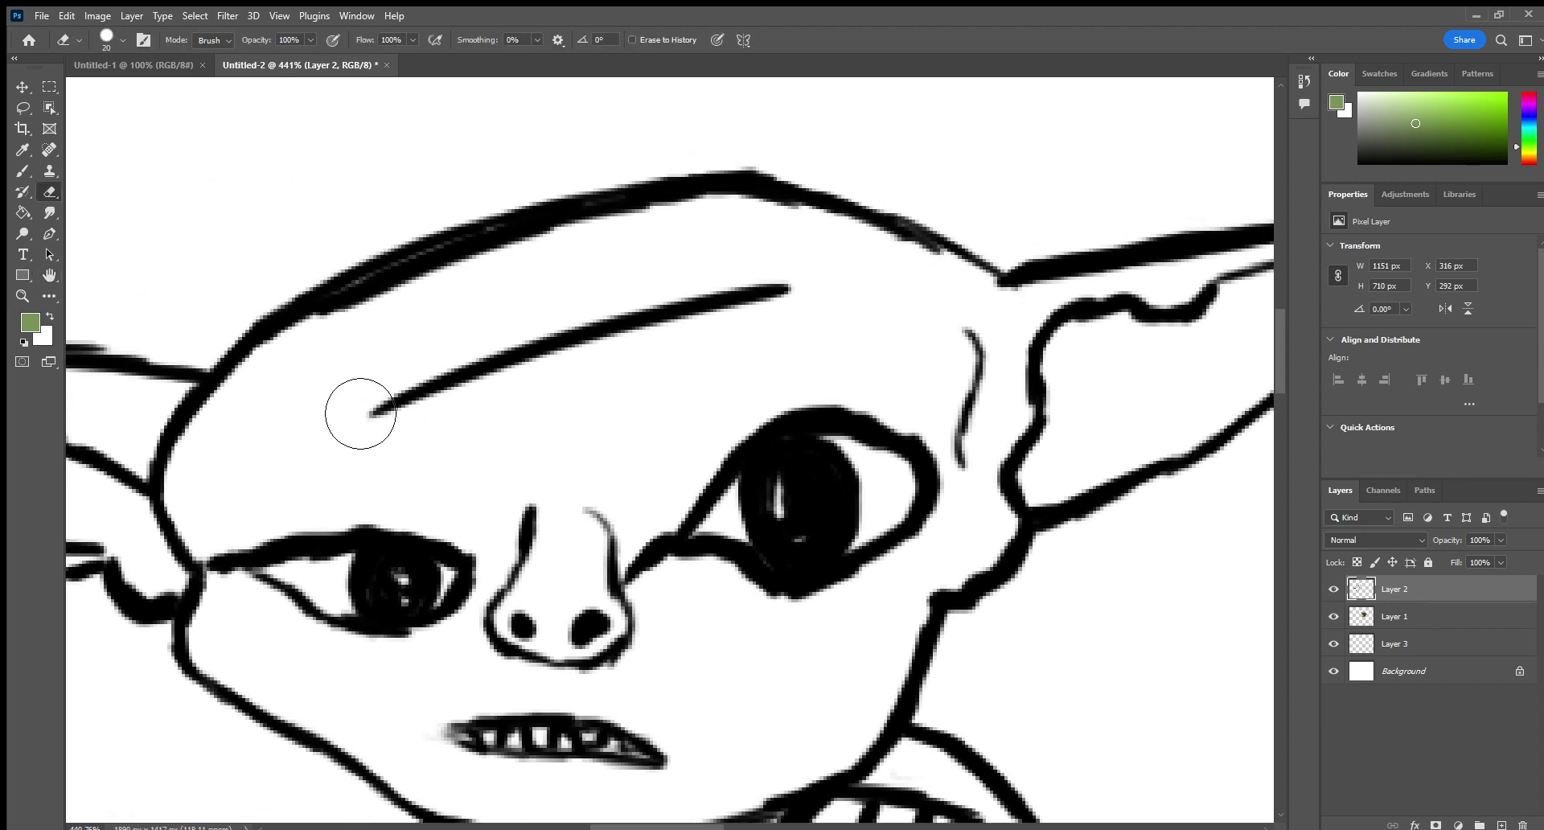
{"action": "left_click_drag", "start_coordinate": [338, 321], "coordinate": [378, 310]}
Reduce the eraser to size 4 and thin the rest of the upper head outline into a clean, even line.
{"action": "key", "text": "bracketleft"}
{"action": "key", "text": "bracketleft"}
{"action": "key", "text": "bracketleft"}
{"action": "key", "text": "bracketleft"}
{"action": "key", "text": "bracketleft"}
{"action": "key", "text": "bracketleft"}
{"action": "key", "text": "bracketleft"}
{"action": "key", "text": "bracketleft"}
{"action": "key", "text": "bracketleft"}
{"action": "key", "text": "bracketleft"}
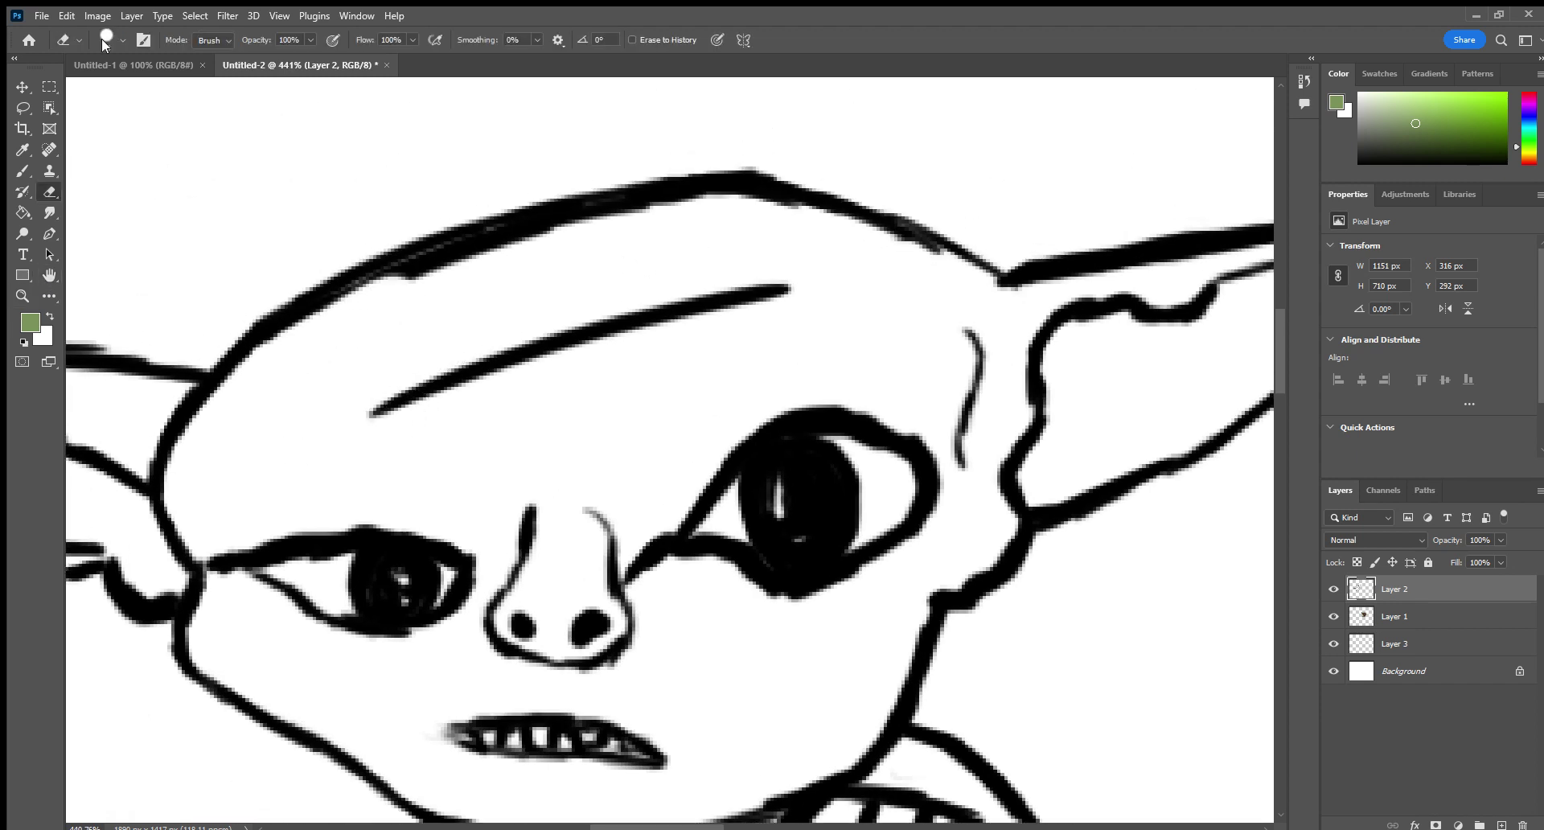
{"action": "key", "text": "bracketright"}
{"action": "key", "text": "bracketright"}
{"action": "key", "text": "bracketright"}
{"action": "key", "text": "bracketright"}
{"action": "key", "text": "bracketright"}
{"action": "key", "text": "bracketright"}
{"action": "key", "text": "bracketright"}
{"action": "key", "text": "bracketright"}
{"action": "mouse_move", "coordinate": [338, 303]}
{"action": "left_mouse_down"}
{"action": "mouse_move", "coordinate": [472, 252]}
{"action": "mouse_move", "coordinate": [328, 311]}
{"action": "mouse_move", "coordinate": [262, 355]}
{"action": "mouse_move", "coordinate": [259, 381]}
{"action": "left_mouse_up"}
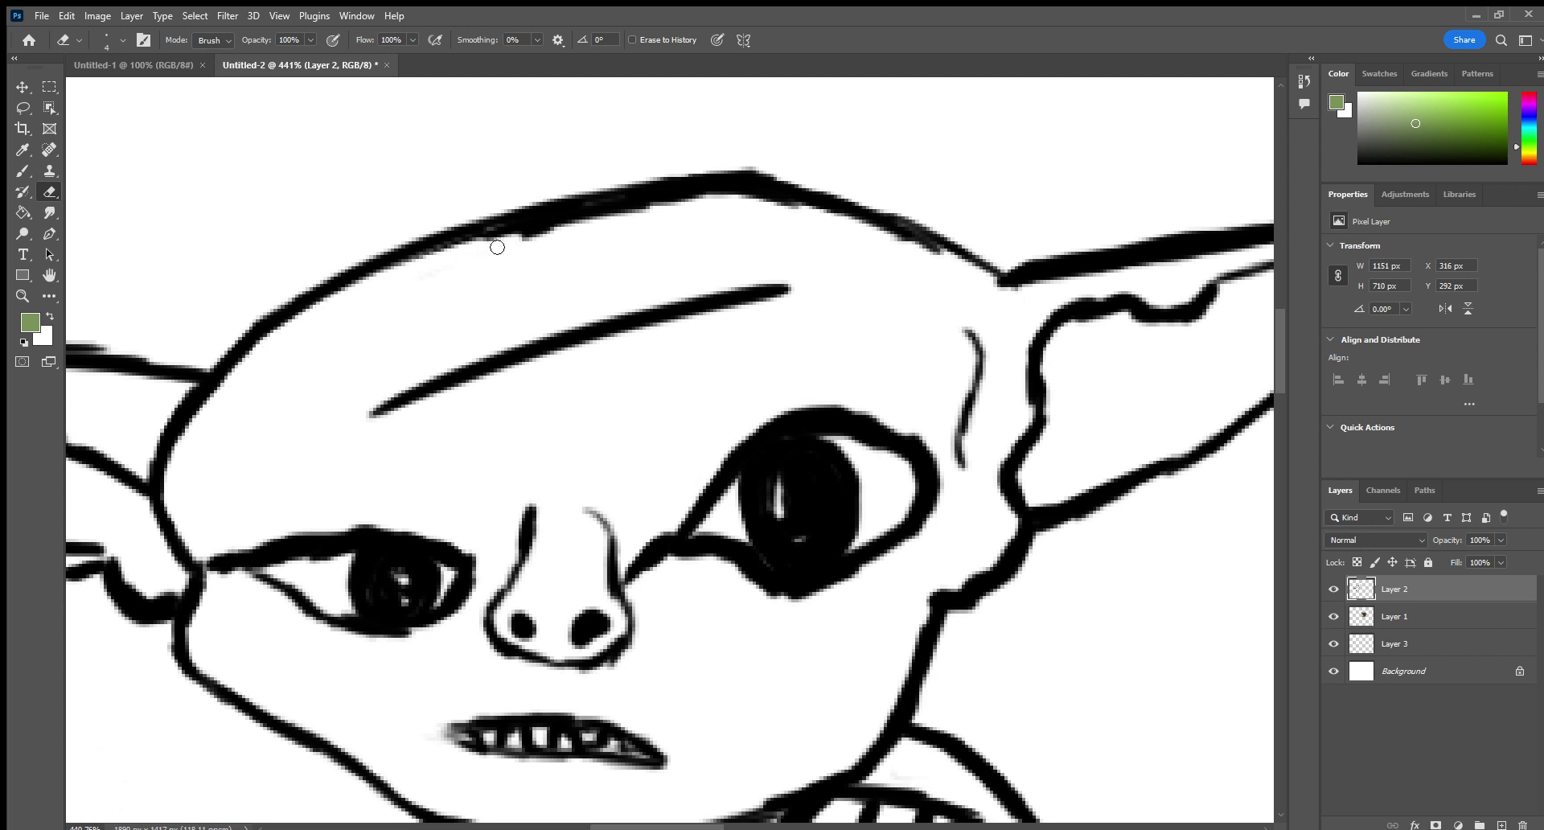
{"action": "mouse_move", "coordinate": [497, 247]}
{"action": "left_mouse_down"}
{"action": "mouse_move", "coordinate": [466, 255]}
{"action": "mouse_move", "coordinate": [689, 196]}
{"action": "mouse_move", "coordinate": [581, 223]}
{"action": "mouse_move", "coordinate": [810, 214]}
{"action": "mouse_move", "coordinate": [714, 214]}
{"action": "left_mouse_up"}
{"action": "mouse_move", "coordinate": [917, 259]}
{"action": "left_mouse_down"}
{"action": "mouse_move", "coordinate": [949, 252]}
{"action": "mouse_move", "coordinate": [785, 207]}
{"action": "mouse_move", "coordinate": [727, 161]}
{"action": "mouse_move", "coordinate": [583, 188]}
{"action": "left_mouse_up"}
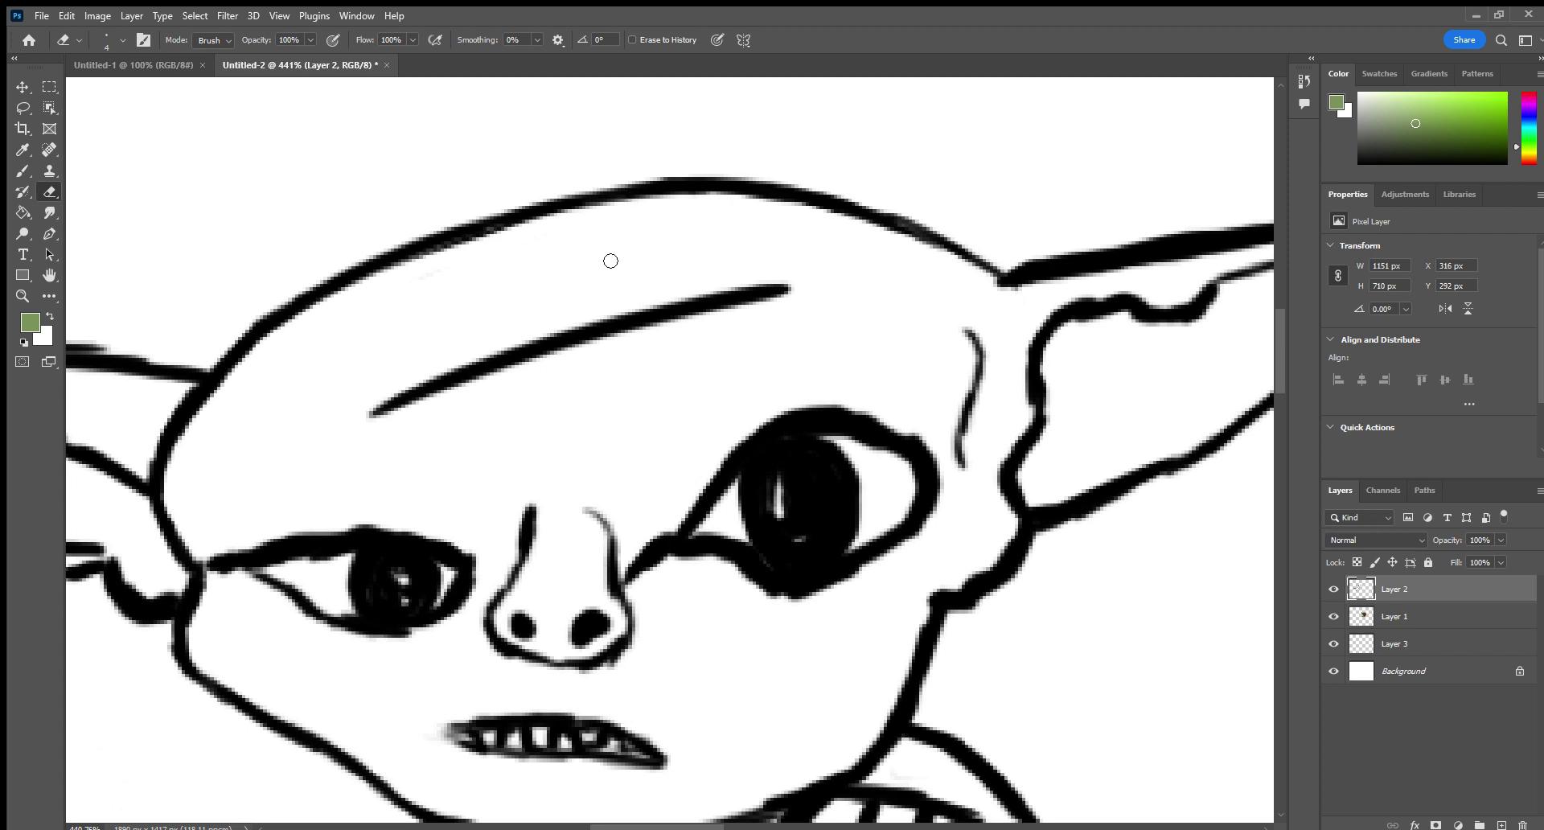
Clean up the left ear's line art by erasing the rough edges of its upper outline and inner ear lines.
{"action": "left_click", "coordinate": [49, 275]}
{"action": "left_click_drag", "start_coordinate": [94, 252], "coordinate": [378, 130]}
{"action": "left_click", "coordinate": [50, 191]}
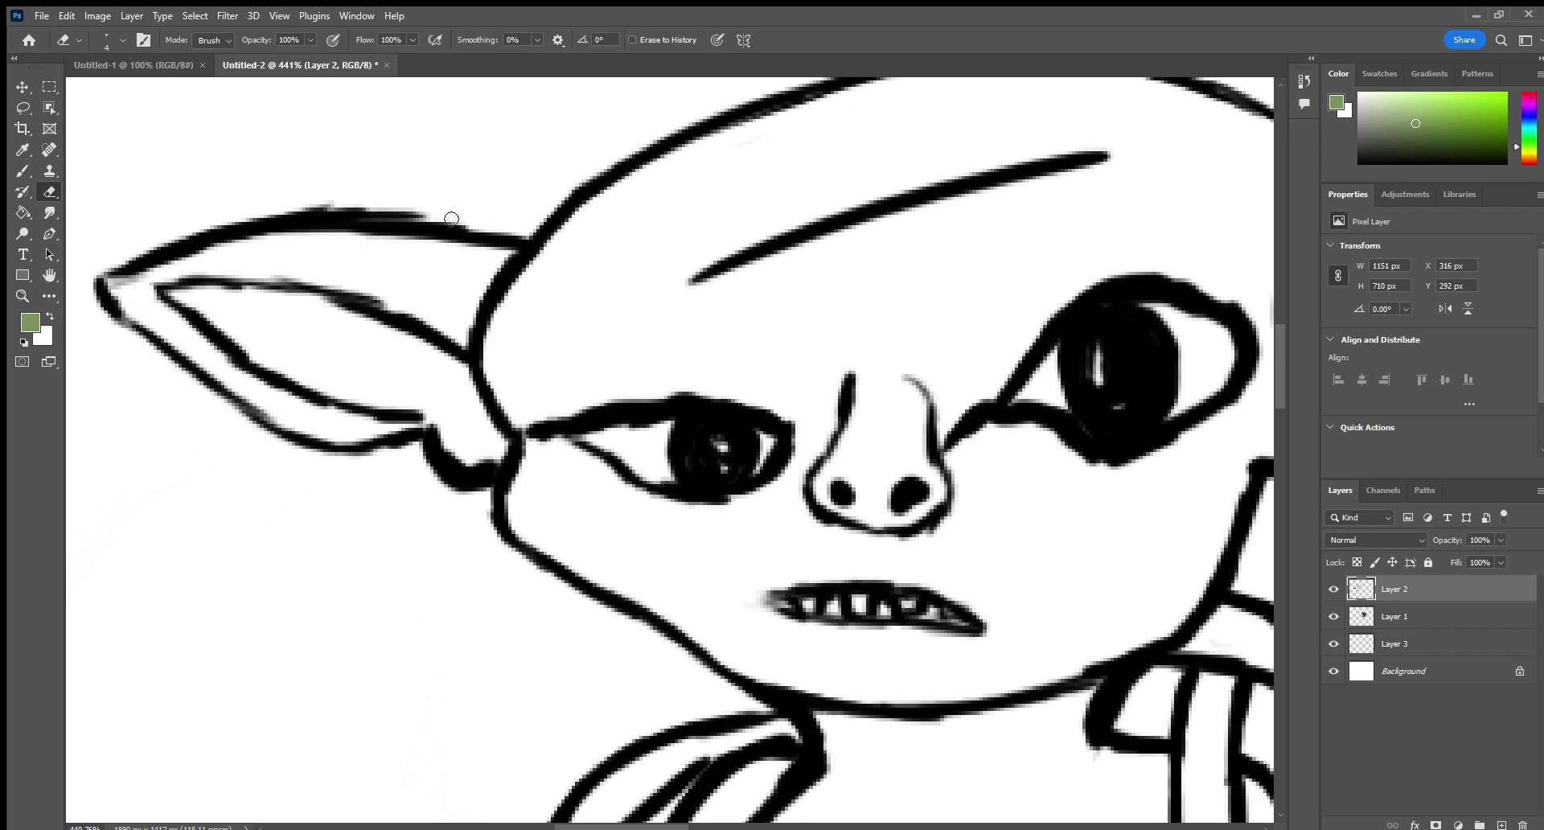
{"action": "mouse_move", "coordinate": [451, 218]}
{"action": "left_mouse_down"}
{"action": "mouse_move", "coordinate": [410, 214]}
{"action": "mouse_move", "coordinate": [486, 225]}
{"action": "mouse_move", "coordinate": [276, 208]}
{"action": "left_mouse_up"}
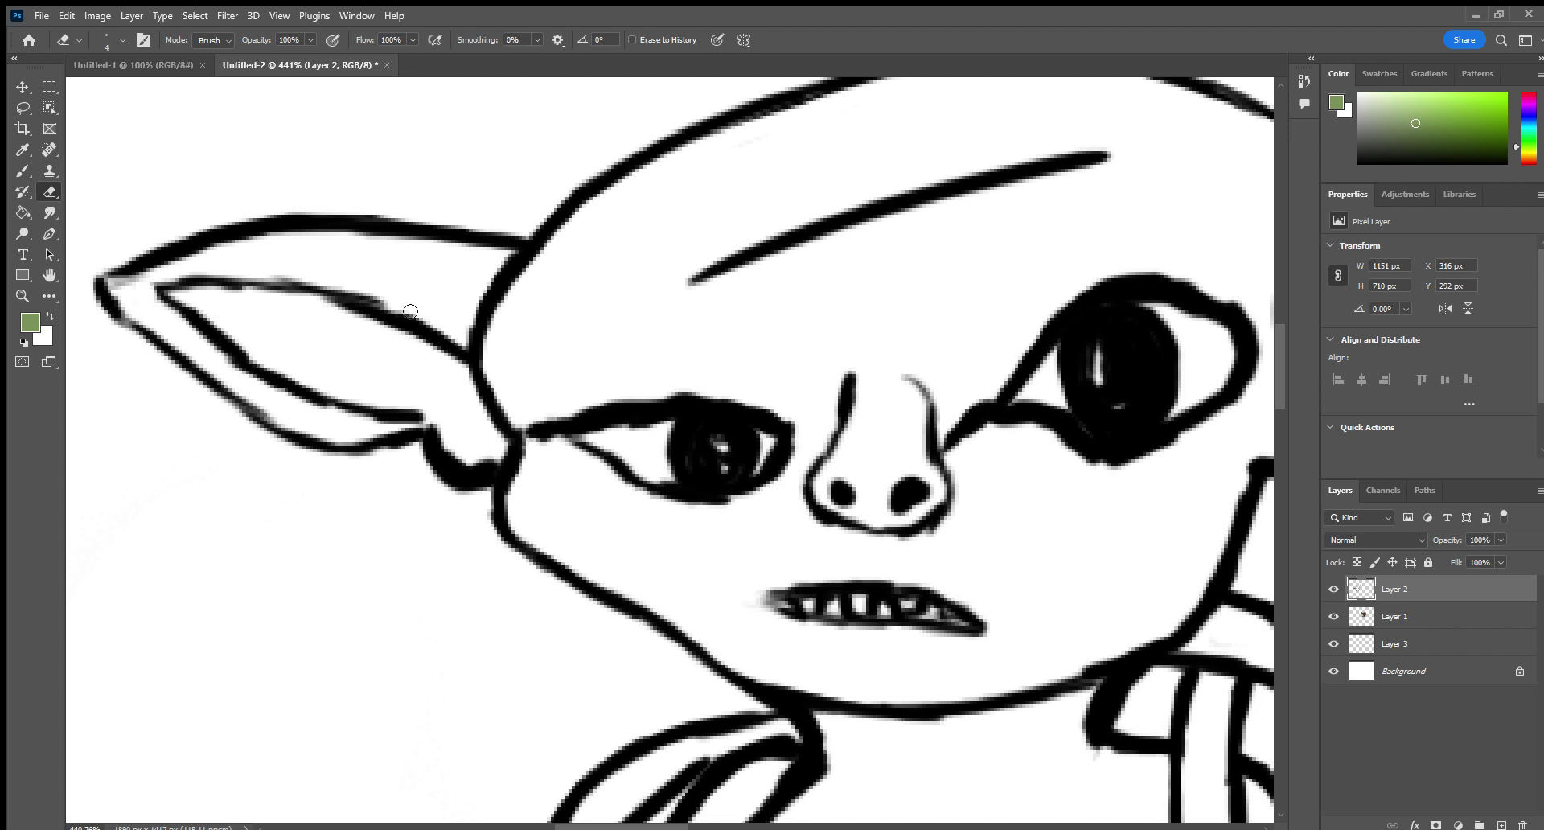
{"action": "left_click_drag", "start_coordinate": [439, 328], "coordinate": [327, 281]}
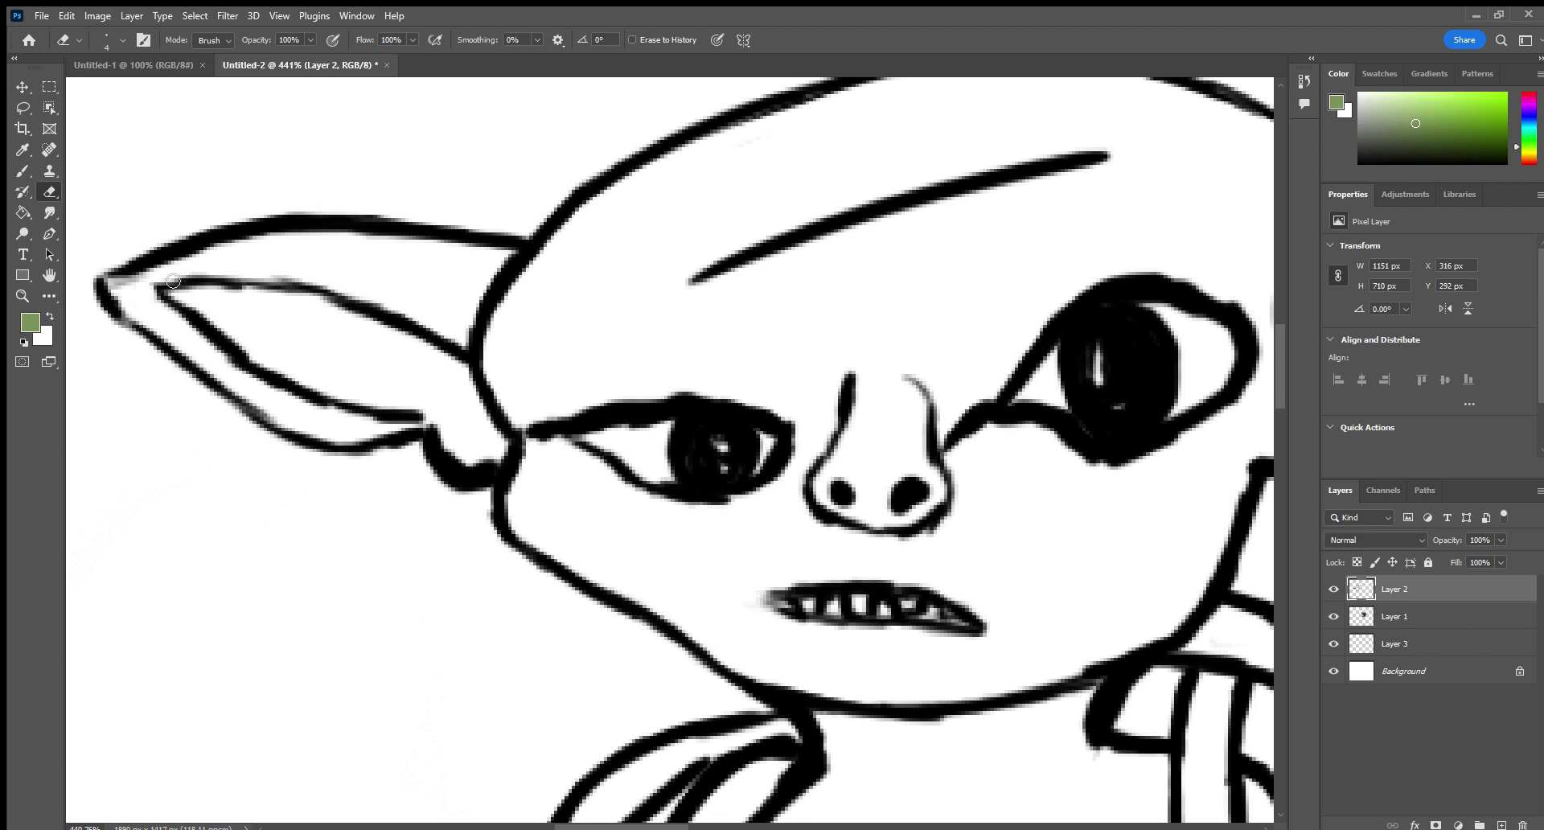
{"action": "left_click_drag", "start_coordinate": [186, 272], "coordinate": [182, 277]}
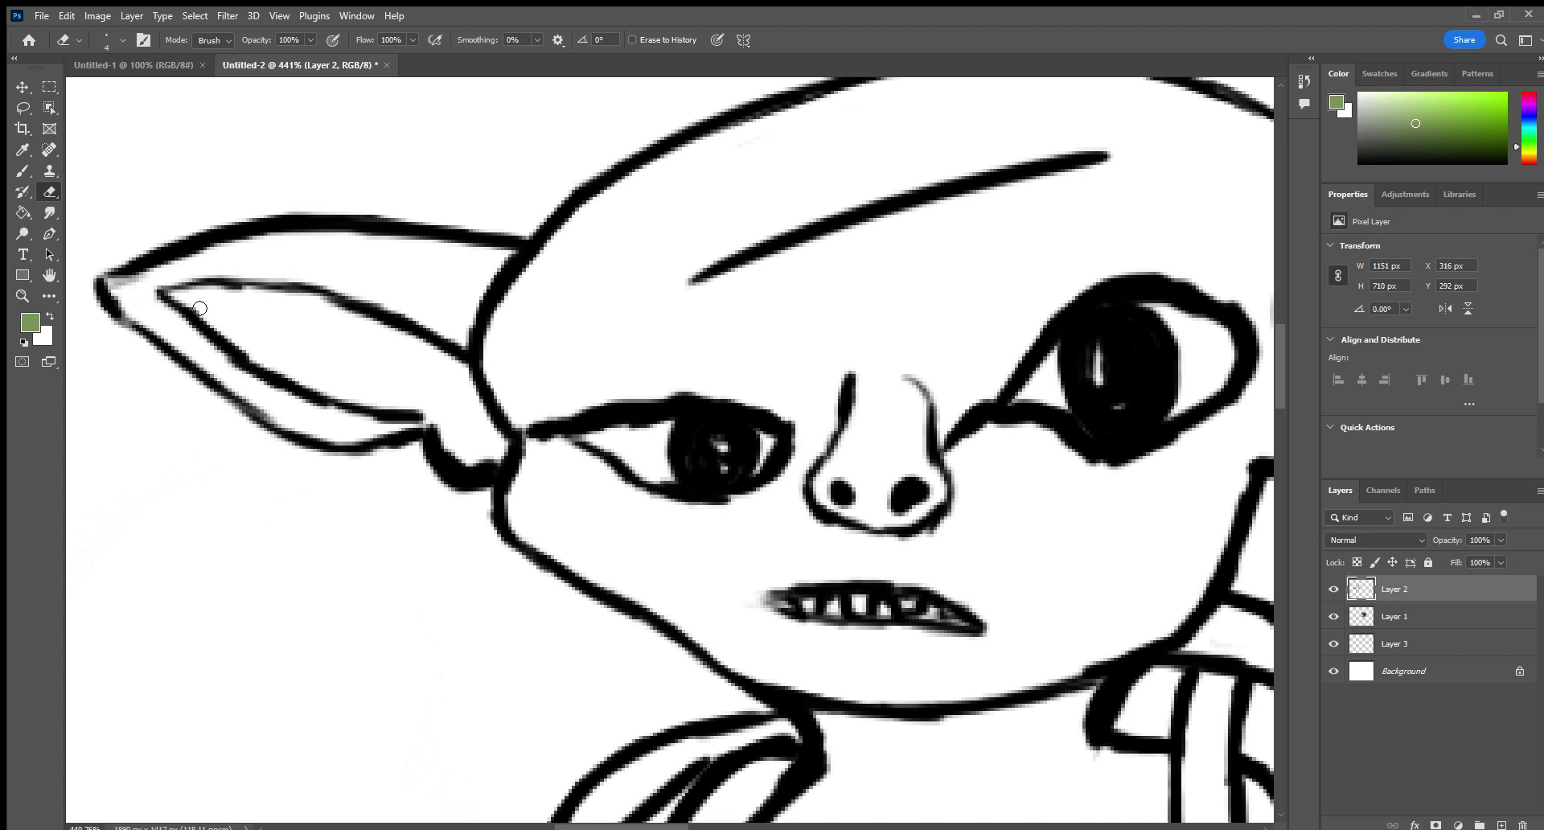
{"action": "left_click_drag", "start_coordinate": [214, 352], "coordinate": [324, 414]}
Paint green on Layer 3 along the left side of the head and around the narrow eye.
{"action": "left_click", "coordinate": [1426, 672]}
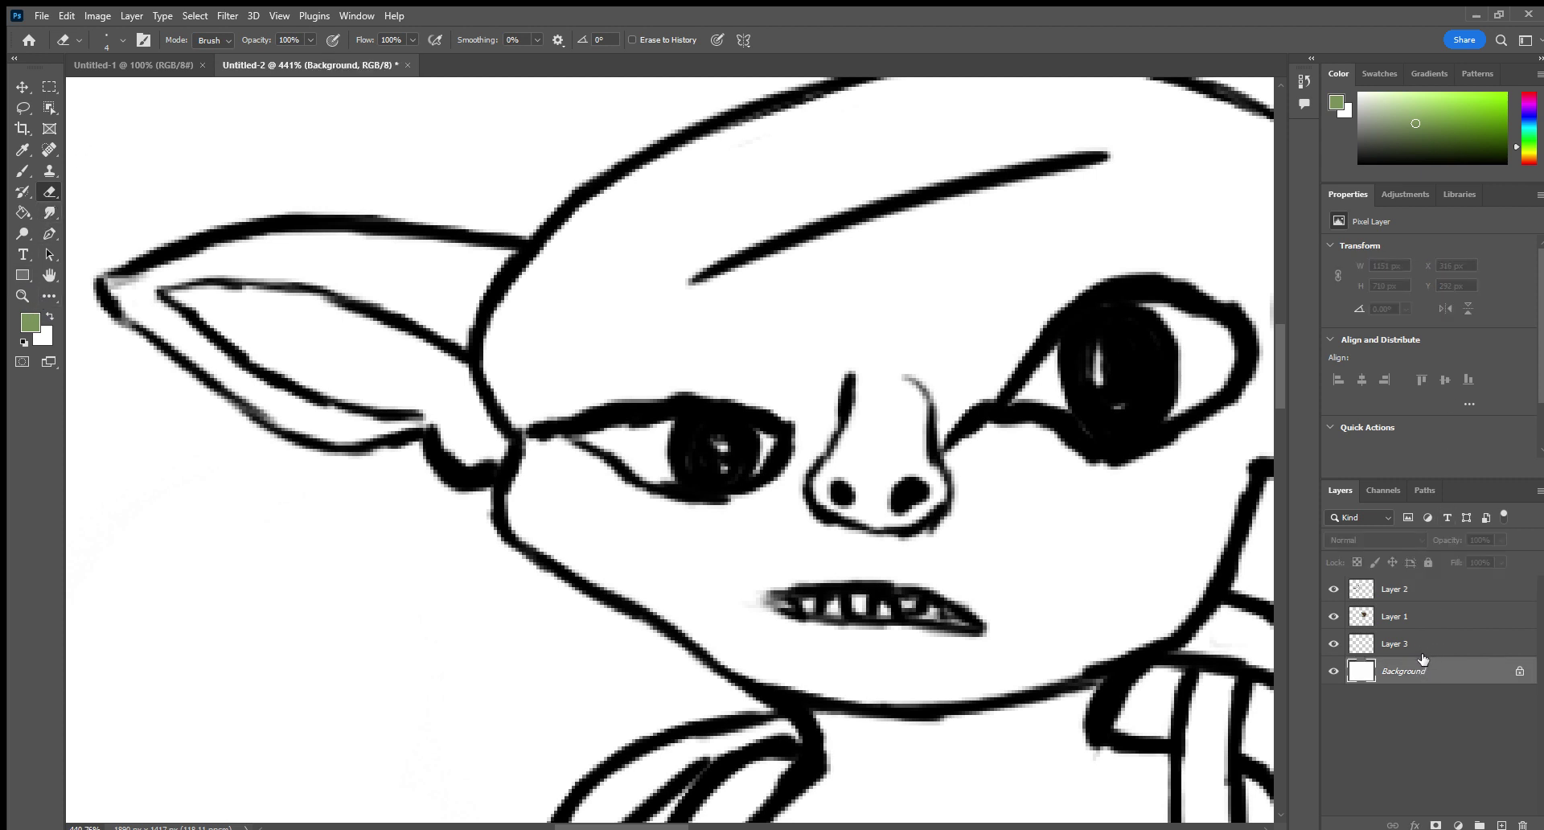
{"action": "left_click", "coordinate": [1418, 648]}
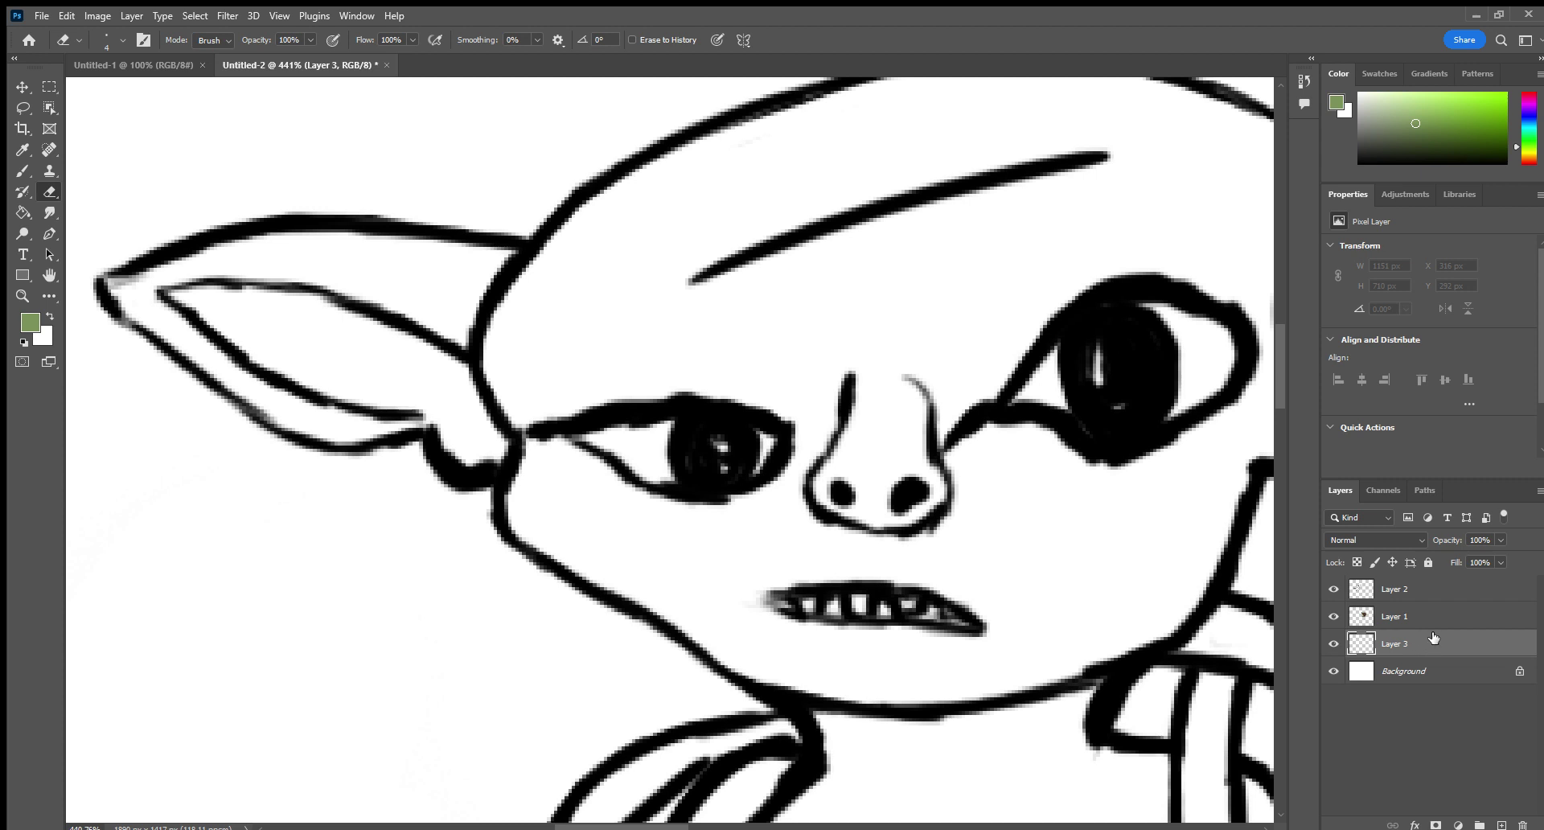
{"action": "left_click", "coordinate": [23, 171]}
{"action": "mouse_move", "coordinate": [525, 291]}
{"action": "left_mouse_down"}
{"action": "mouse_move", "coordinate": [631, 188]}
{"action": "mouse_move", "coordinate": [528, 283]}
{"action": "mouse_move", "coordinate": [559, 239]}
{"action": "mouse_move", "coordinate": [624, 201]}
{"action": "mouse_move", "coordinate": [579, 234]}
{"action": "mouse_move", "coordinate": [828, 110]}
{"action": "mouse_move", "coordinate": [587, 229]}
{"action": "mouse_move", "coordinate": [526, 290]}
{"action": "mouse_move", "coordinate": [506, 384]}
{"action": "mouse_move", "coordinate": [539, 452]}
{"action": "mouse_move", "coordinate": [527, 521]}
{"action": "left_mouse_up"}
{"action": "mouse_move", "coordinate": [517, 326]}
{"action": "left_mouse_down"}
{"action": "mouse_move", "coordinate": [646, 187]}
{"action": "mouse_move", "coordinate": [518, 346]}
{"action": "mouse_move", "coordinate": [640, 210]}
{"action": "mouse_move", "coordinate": [744, 150]}
{"action": "mouse_move", "coordinate": [553, 299]}
{"action": "mouse_move", "coordinate": [938, 96]}
{"action": "mouse_move", "coordinate": [773, 130]}
{"action": "mouse_move", "coordinate": [617, 211]}
{"action": "mouse_move", "coordinate": [722, 162]}
{"action": "mouse_move", "coordinate": [685, 186]}
{"action": "mouse_move", "coordinate": [748, 171]}
{"action": "mouse_move", "coordinate": [582, 285]}
{"action": "mouse_move", "coordinate": [538, 399]}
{"action": "mouse_move", "coordinate": [623, 380]}
{"action": "mouse_move", "coordinate": [629, 403]}
{"action": "mouse_move", "coordinate": [729, 392]}
{"action": "mouse_move", "coordinate": [794, 416]}
{"action": "mouse_move", "coordinate": [803, 446]}
{"action": "mouse_move", "coordinate": [787, 486]}
{"action": "mouse_move", "coordinate": [733, 513]}
{"action": "mouse_move", "coordinate": [651, 507]}
{"action": "mouse_move", "coordinate": [570, 457]}
{"action": "mouse_move", "coordinate": [523, 473]}
{"action": "mouse_move", "coordinate": [545, 551]}
{"action": "mouse_move", "coordinate": [581, 584]}
{"action": "mouse_move", "coordinate": [586, 556]}
{"action": "mouse_move", "coordinate": [536, 470]}
{"action": "mouse_move", "coordinate": [596, 507]}
{"action": "mouse_move", "coordinate": [566, 450]}
{"action": "mouse_move", "coordinate": [609, 483]}
{"action": "left_mouse_up"}
Thin the black outlines of both eyes on Layer 2 with the Eraser.
{"action": "left_click", "coordinate": [1413, 587]}
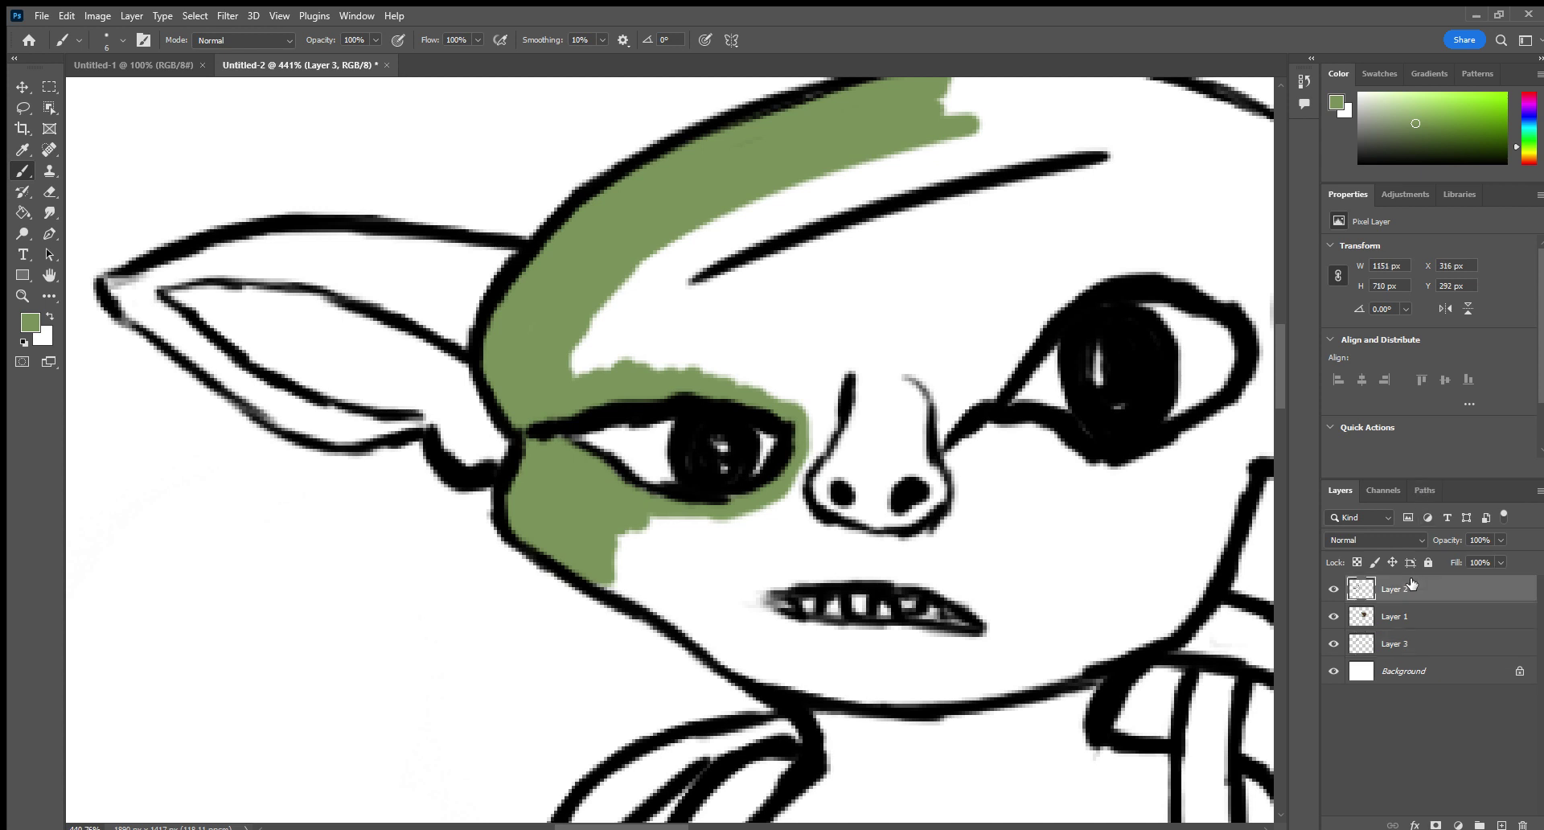
{"action": "left_click", "coordinate": [1420, 619]}
{"action": "left_click", "coordinate": [1422, 594]}
{"action": "left_click", "coordinate": [47, 194]}
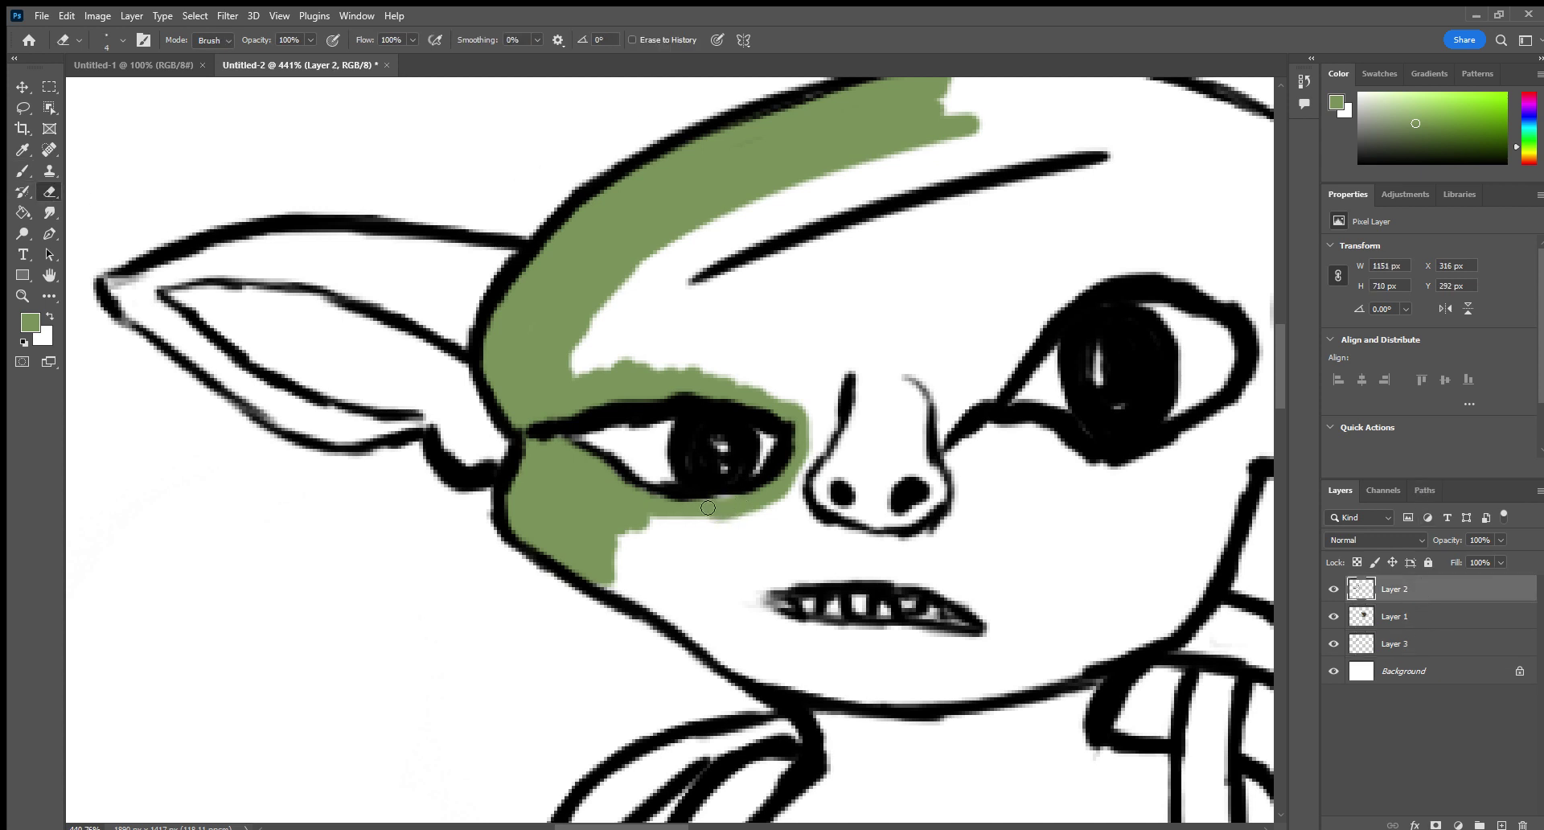
{"action": "left_click_drag", "start_coordinate": [685, 507], "coordinate": [659, 505]}
{"action": "mouse_move", "coordinate": [747, 397]}
{"action": "left_mouse_down"}
{"action": "mouse_move", "coordinate": [612, 399]}
{"action": "mouse_move", "coordinate": [754, 398]}
{"action": "mouse_move", "coordinate": [703, 395]}
{"action": "mouse_move", "coordinate": [796, 419]}
{"action": "left_mouse_up"}
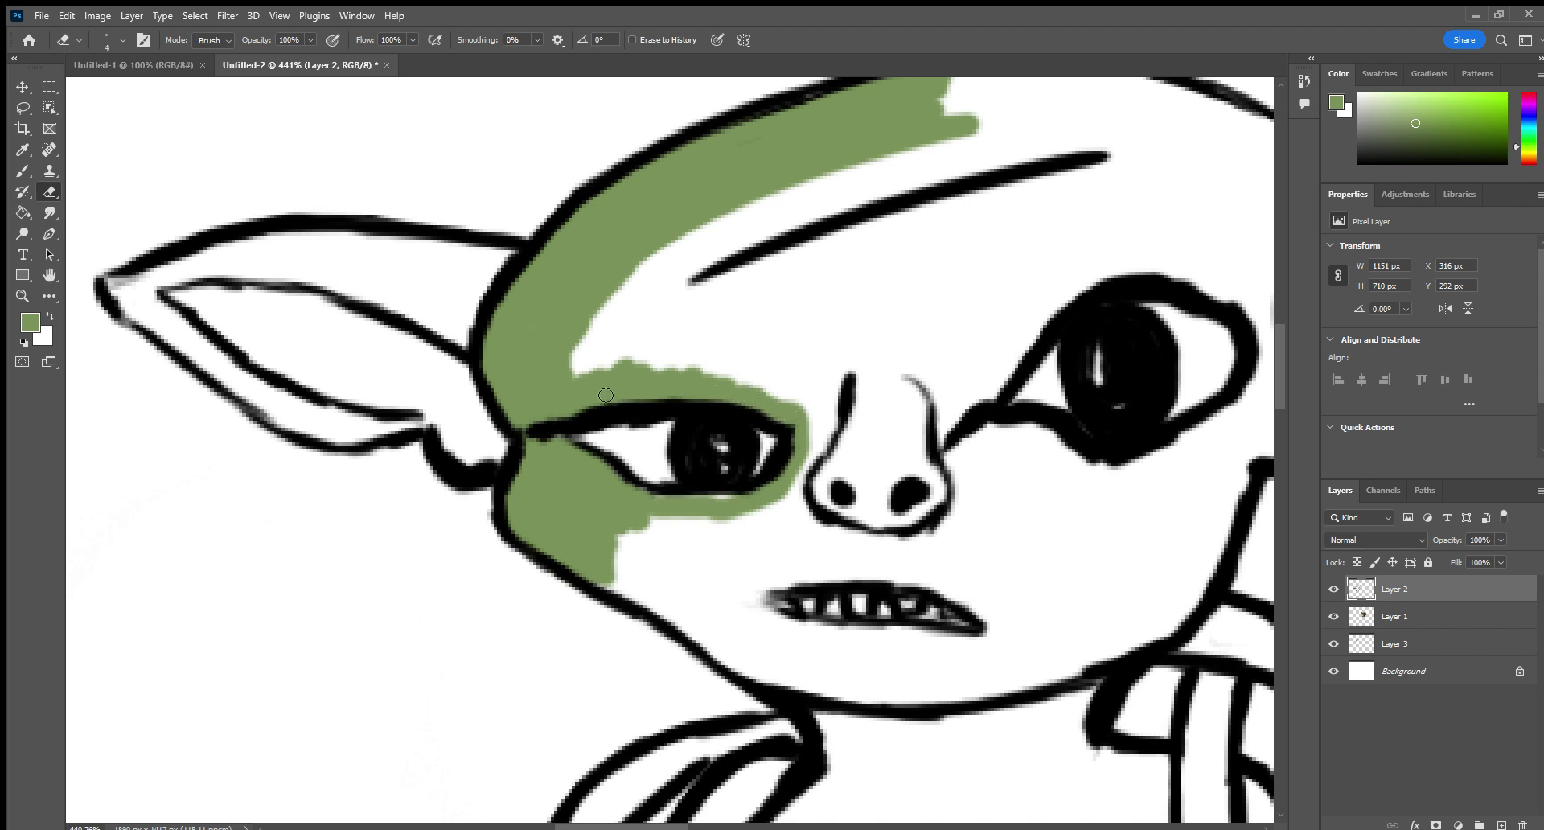
{"action": "mouse_move", "coordinate": [606, 395]}
{"action": "left_mouse_down"}
{"action": "mouse_move", "coordinate": [554, 411]}
{"action": "mouse_move", "coordinate": [584, 416]}
{"action": "left_mouse_up"}
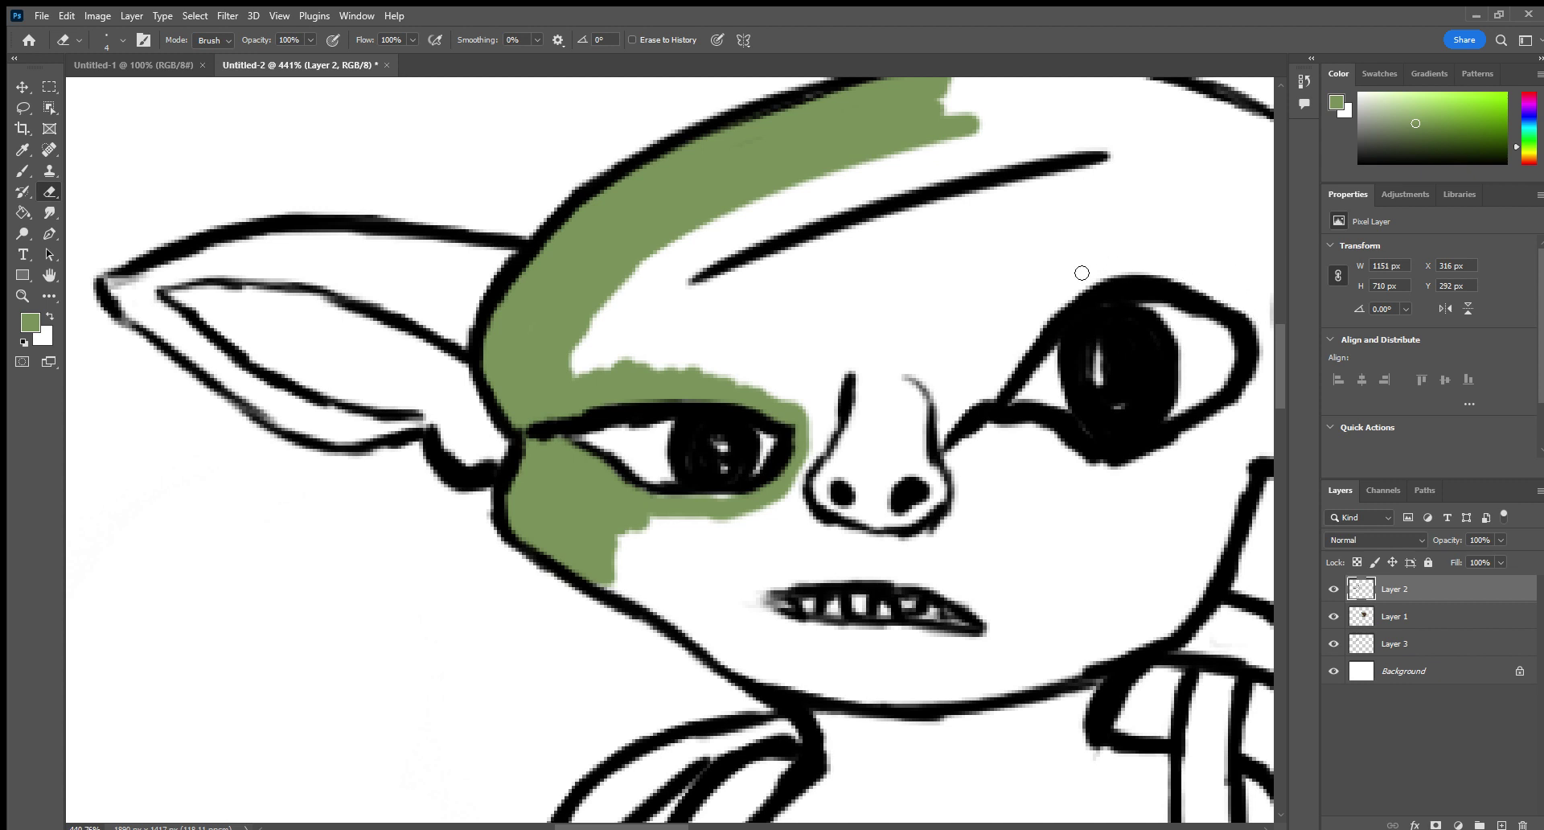
{"action": "mouse_move", "coordinate": [1168, 458]}
{"action": "left_mouse_down"}
{"action": "mouse_move", "coordinate": [1061, 465]}
{"action": "mouse_move", "coordinate": [1123, 474]}
{"action": "mouse_move", "coordinate": [1042, 440]}
{"action": "mouse_move", "coordinate": [1169, 460]}
{"action": "left_mouse_up"}
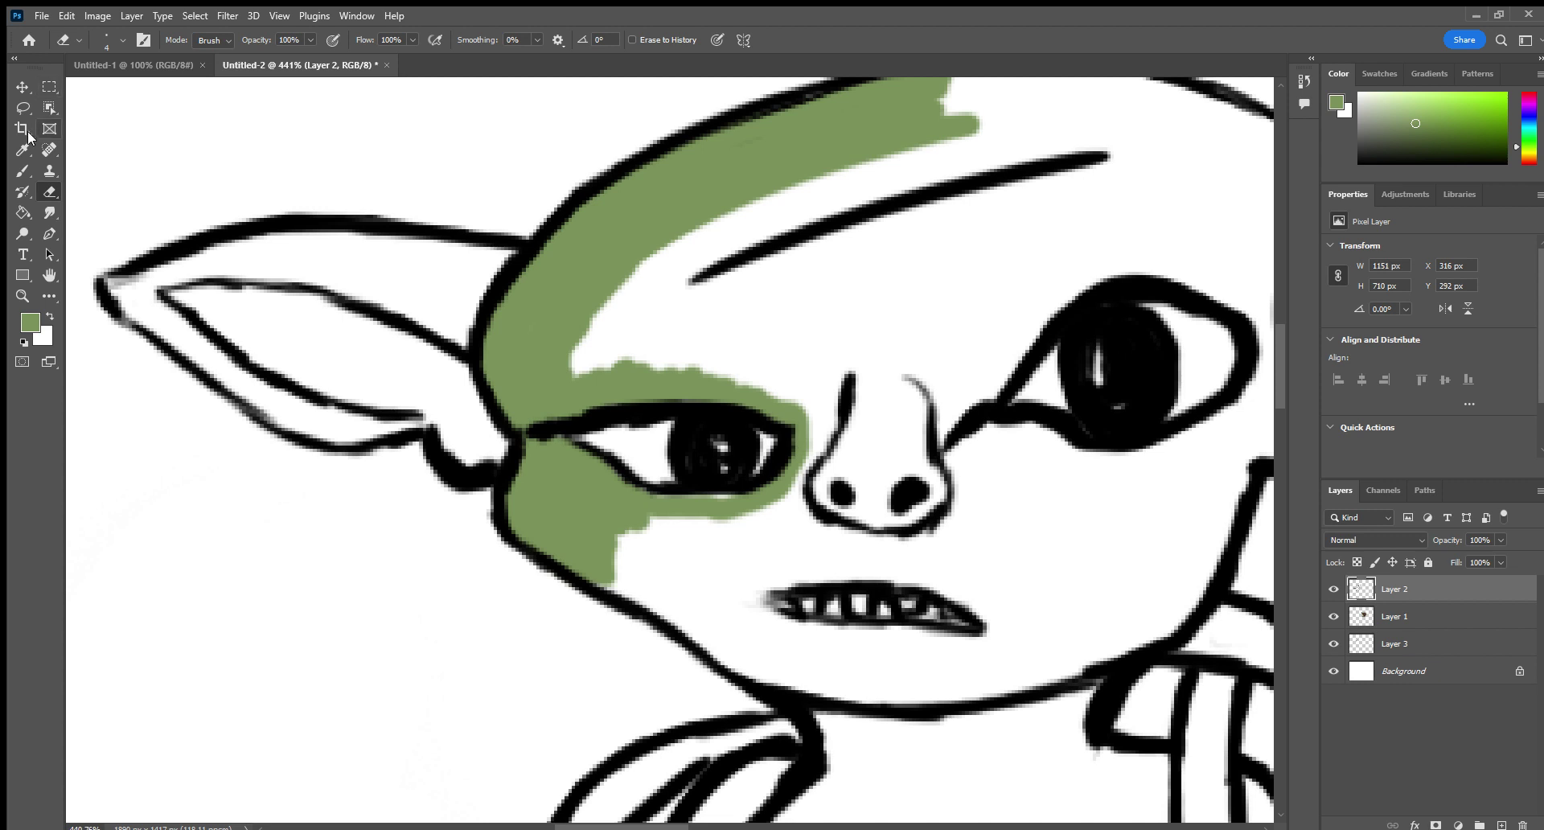
Paint the forehead, left cheek and most of the nose green on Layer 3 with the Brush.
{"action": "left_click", "coordinate": [23, 170]}
{"action": "left_click", "coordinate": [1406, 643]}
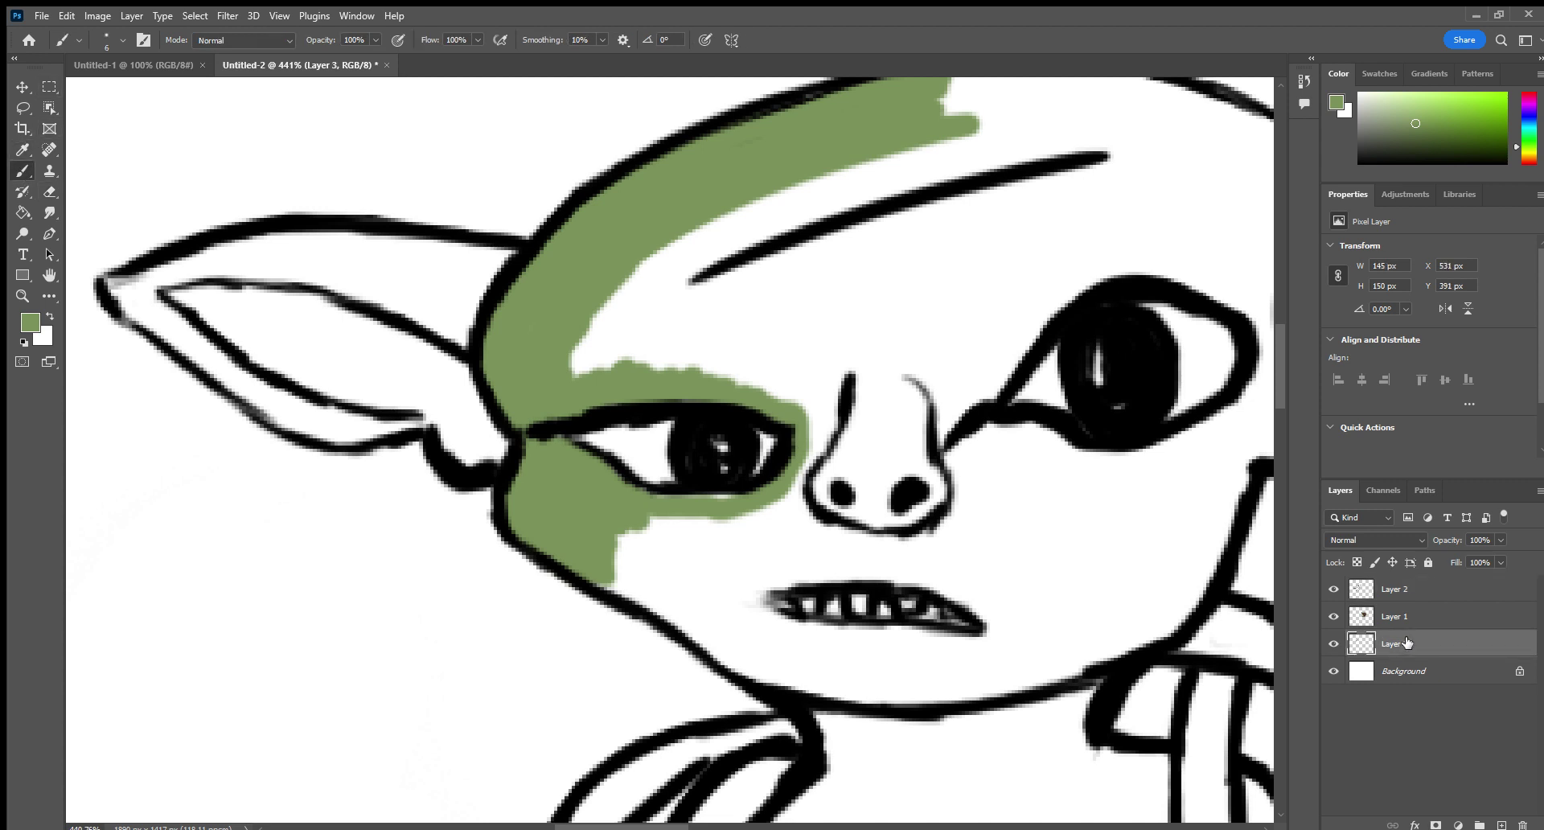
{"action": "mouse_move", "coordinate": [578, 357]}
{"action": "left_mouse_down"}
{"action": "mouse_move", "coordinate": [625, 294]}
{"action": "mouse_move", "coordinate": [576, 338]}
{"action": "mouse_move", "coordinate": [704, 259]}
{"action": "mouse_move", "coordinate": [1013, 155]}
{"action": "mouse_move", "coordinate": [1123, 140]}
{"action": "mouse_move", "coordinate": [726, 182]}
{"action": "mouse_move", "coordinate": [991, 116]}
{"action": "mouse_move", "coordinate": [1217, 114]}
{"action": "mouse_move", "coordinate": [1142, 95]}
{"action": "mouse_move", "coordinate": [977, 104]}
{"action": "mouse_move", "coordinate": [888, 137]}
{"action": "mouse_move", "coordinate": [975, 140]}
{"action": "mouse_move", "coordinate": [727, 308]}
{"action": "mouse_move", "coordinate": [679, 288]}
{"action": "mouse_move", "coordinate": [546, 352]}
{"action": "mouse_move", "coordinate": [614, 330]}
{"action": "mouse_move", "coordinate": [553, 380]}
{"action": "mouse_move", "coordinate": [776, 321]}
{"action": "mouse_move", "coordinate": [684, 378]}
{"action": "mouse_move", "coordinate": [818, 366]}
{"action": "mouse_move", "coordinate": [756, 390]}
{"action": "mouse_move", "coordinate": [871, 404]}
{"action": "mouse_move", "coordinate": [830, 416]}
{"action": "left_mouse_up"}
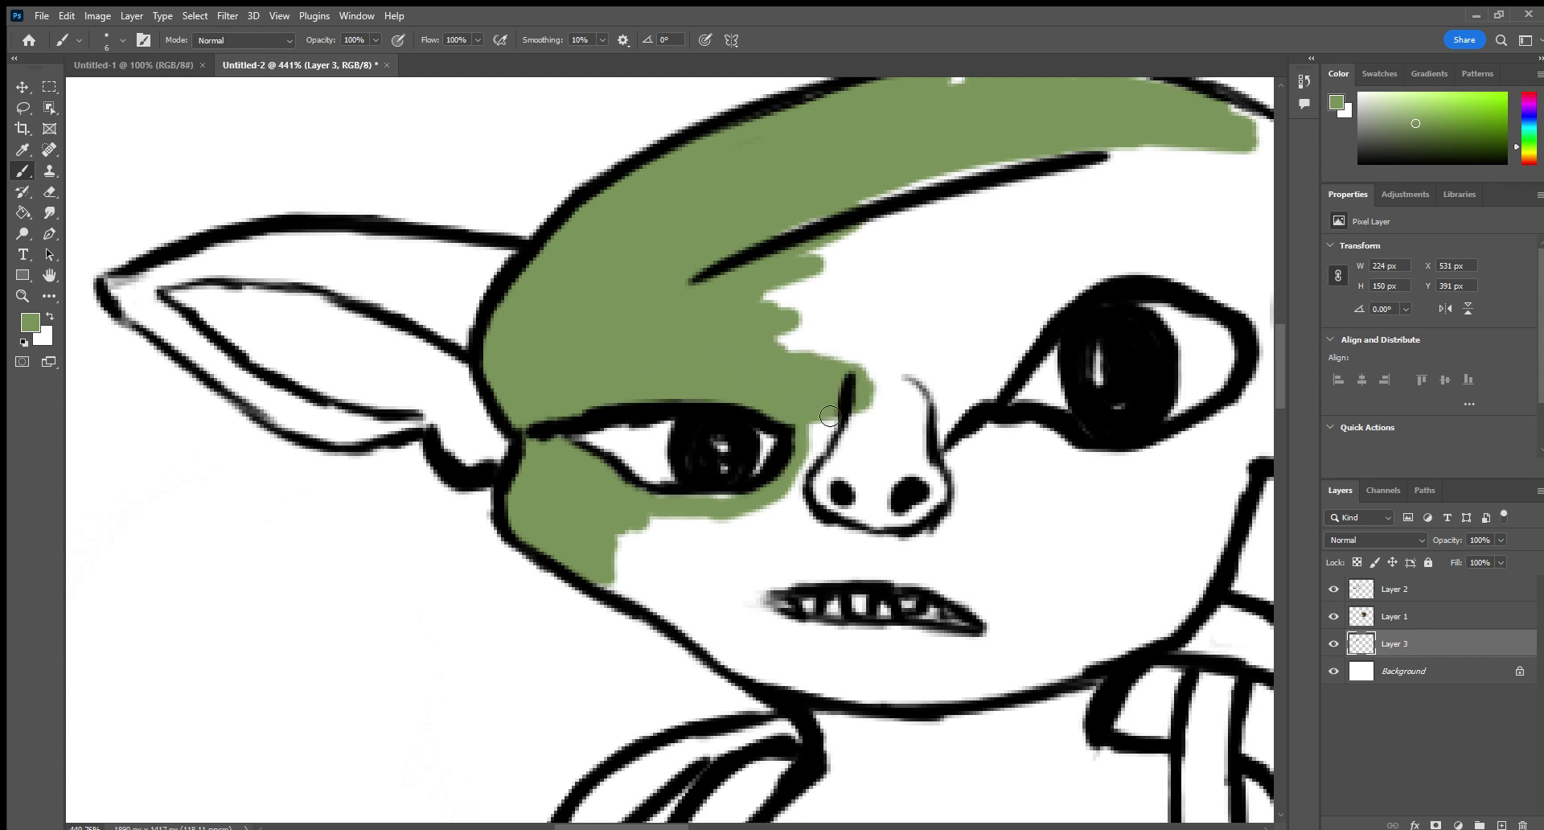
{"action": "mouse_move", "coordinate": [599, 562]}
{"action": "left_mouse_down"}
{"action": "mouse_move", "coordinate": [697, 623]}
{"action": "mouse_move", "coordinate": [566, 548]}
{"action": "mouse_move", "coordinate": [651, 605]}
{"action": "mouse_move", "coordinate": [687, 608]}
{"action": "mouse_move", "coordinate": [670, 561]}
{"action": "mouse_move", "coordinate": [732, 573]}
{"action": "mouse_move", "coordinate": [700, 548]}
{"action": "mouse_move", "coordinate": [806, 553]}
{"action": "left_mouse_up"}
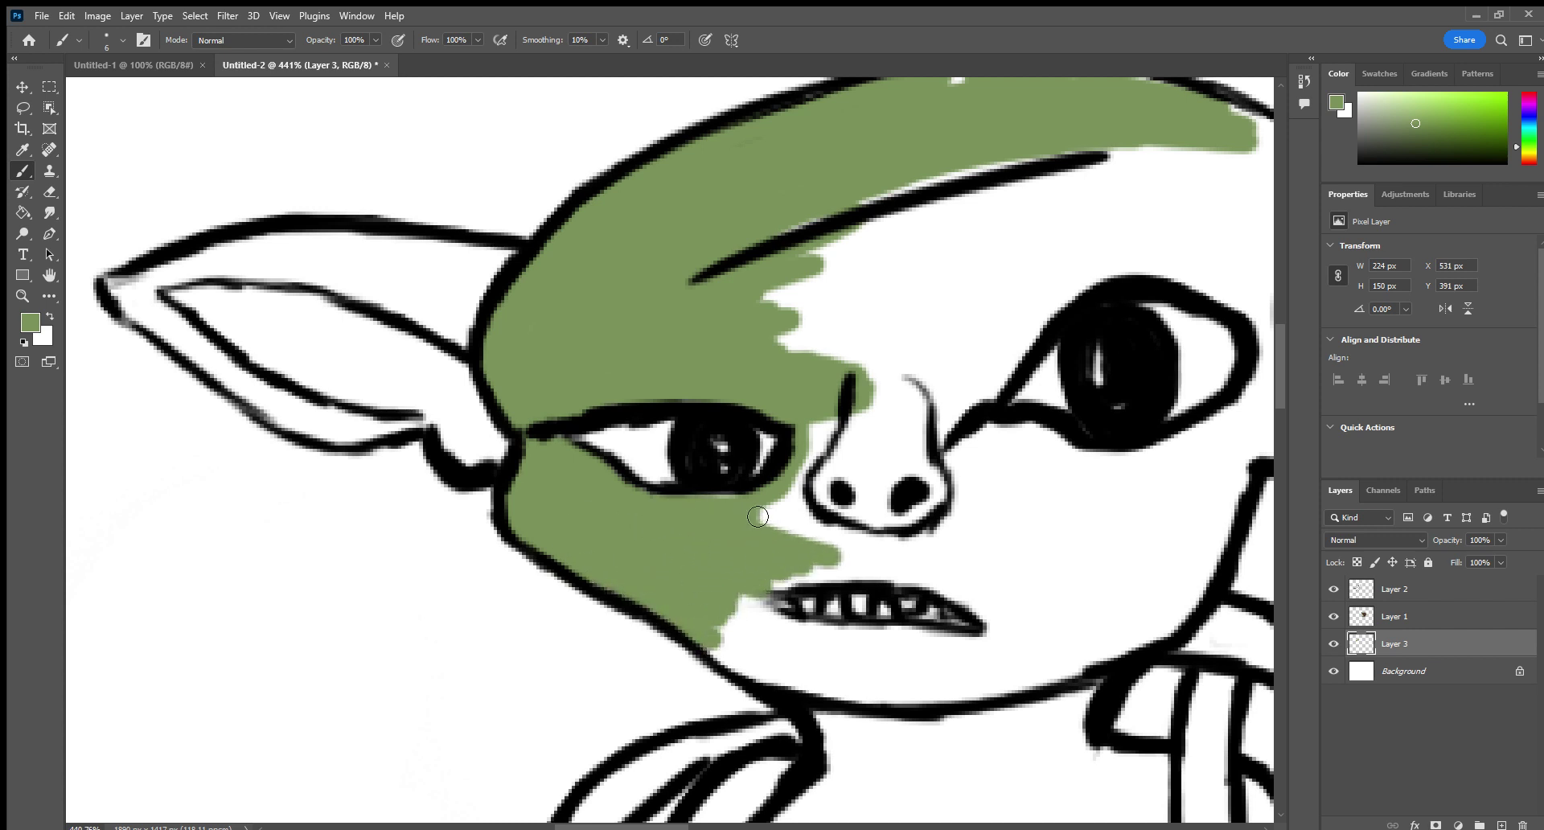
{"action": "mouse_move", "coordinate": [817, 513]}
{"action": "left_mouse_down"}
{"action": "mouse_move", "coordinate": [803, 468]}
{"action": "mouse_move", "coordinate": [783, 497]}
{"action": "mouse_move", "coordinate": [862, 418]}
{"action": "mouse_move", "coordinate": [805, 555]}
{"action": "mouse_move", "coordinate": [848, 478]}
{"action": "mouse_move", "coordinate": [946, 382]}
{"action": "mouse_move", "coordinate": [876, 524]}
{"action": "mouse_move", "coordinate": [1020, 352]}
{"action": "mouse_move", "coordinate": [933, 466]}
{"action": "mouse_move", "coordinate": [903, 467]}
{"action": "mouse_move", "coordinate": [936, 357]}
{"action": "mouse_move", "coordinate": [1051, 238]}
{"action": "mouse_move", "coordinate": [1047, 211]}
{"action": "mouse_move", "coordinate": [827, 388]}
{"action": "mouse_move", "coordinate": [845, 340]}
{"action": "mouse_move", "coordinate": [1004, 157]}
{"action": "mouse_move", "coordinate": [832, 324]}
{"action": "mouse_move", "coordinate": [785, 340]}
{"action": "mouse_move", "coordinate": [766, 324]}
{"action": "mouse_move", "coordinate": [848, 199]}
{"action": "left_mouse_up"}
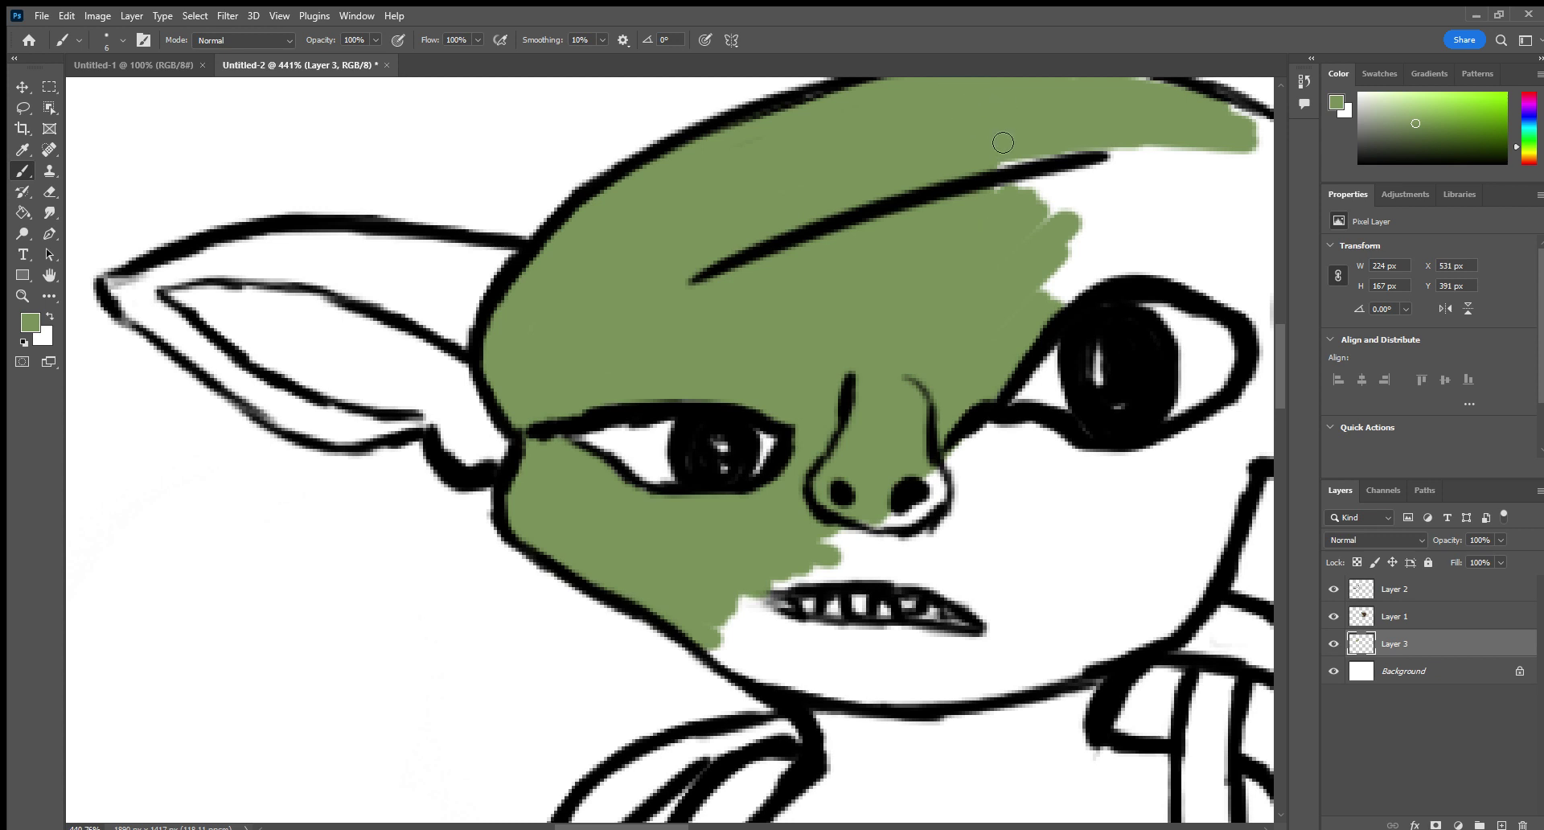
{"action": "mouse_move", "coordinate": [1053, 305]}
{"action": "left_mouse_down"}
{"action": "mouse_move", "coordinate": [1088, 265]}
{"action": "mouse_move", "coordinate": [1136, 281]}
{"action": "mouse_move", "coordinate": [1116, 254]}
{"action": "mouse_move", "coordinate": [1222, 301]}
{"action": "mouse_move", "coordinate": [1244, 301]}
{"action": "mouse_move", "coordinate": [1222, 273]}
{"action": "mouse_move", "coordinate": [1245, 271]}
{"action": "mouse_move", "coordinate": [1201, 173]}
{"action": "mouse_move", "coordinate": [1218, 180]}
{"action": "mouse_move", "coordinate": [1154, 132]}
{"action": "mouse_move", "coordinate": [1198, 259]}
{"action": "mouse_move", "coordinate": [1066, 166]}
{"action": "mouse_move", "coordinate": [1037, 168]}
{"action": "mouse_move", "coordinate": [1069, 247]}
{"action": "left_mouse_up"}
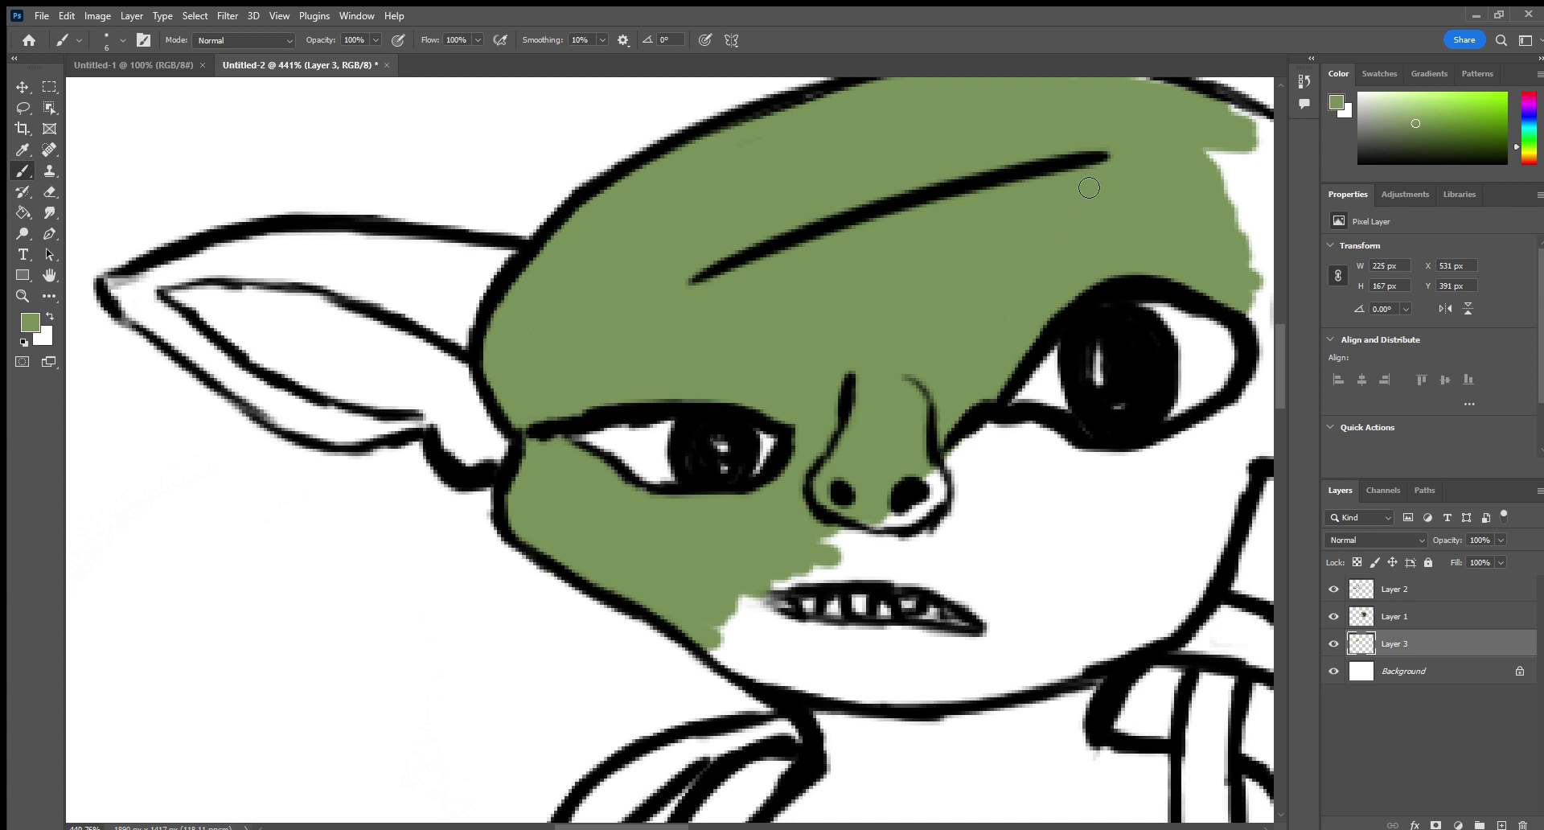
Fill the area around the mouth, the chin, the rest of the nose and the lower right cheek with green.
{"action": "mouse_move", "coordinate": [701, 630]}
{"action": "left_mouse_down"}
{"action": "mouse_move", "coordinate": [774, 687]}
{"action": "mouse_move", "coordinate": [744, 678]}
{"action": "mouse_move", "coordinate": [872, 700]}
{"action": "mouse_move", "coordinate": [938, 694]}
{"action": "mouse_move", "coordinate": [874, 697]}
{"action": "mouse_move", "coordinate": [693, 623]}
{"action": "mouse_move", "coordinate": [839, 681]}
{"action": "mouse_move", "coordinate": [954, 674]}
{"action": "mouse_move", "coordinate": [733, 637]}
{"action": "mouse_move", "coordinate": [986, 666]}
{"action": "mouse_move", "coordinate": [816, 658]}
{"action": "mouse_move", "coordinate": [740, 608]}
{"action": "mouse_move", "coordinate": [976, 656]}
{"action": "mouse_move", "coordinate": [731, 590]}
{"action": "mouse_move", "coordinate": [793, 632]}
{"action": "mouse_move", "coordinate": [732, 588]}
{"action": "mouse_move", "coordinate": [879, 582]}
{"action": "mouse_move", "coordinate": [982, 609]}
{"action": "mouse_move", "coordinate": [992, 643]}
{"action": "mouse_move", "coordinate": [820, 633]}
{"action": "mouse_move", "coordinate": [950, 644]}
{"action": "left_mouse_up"}
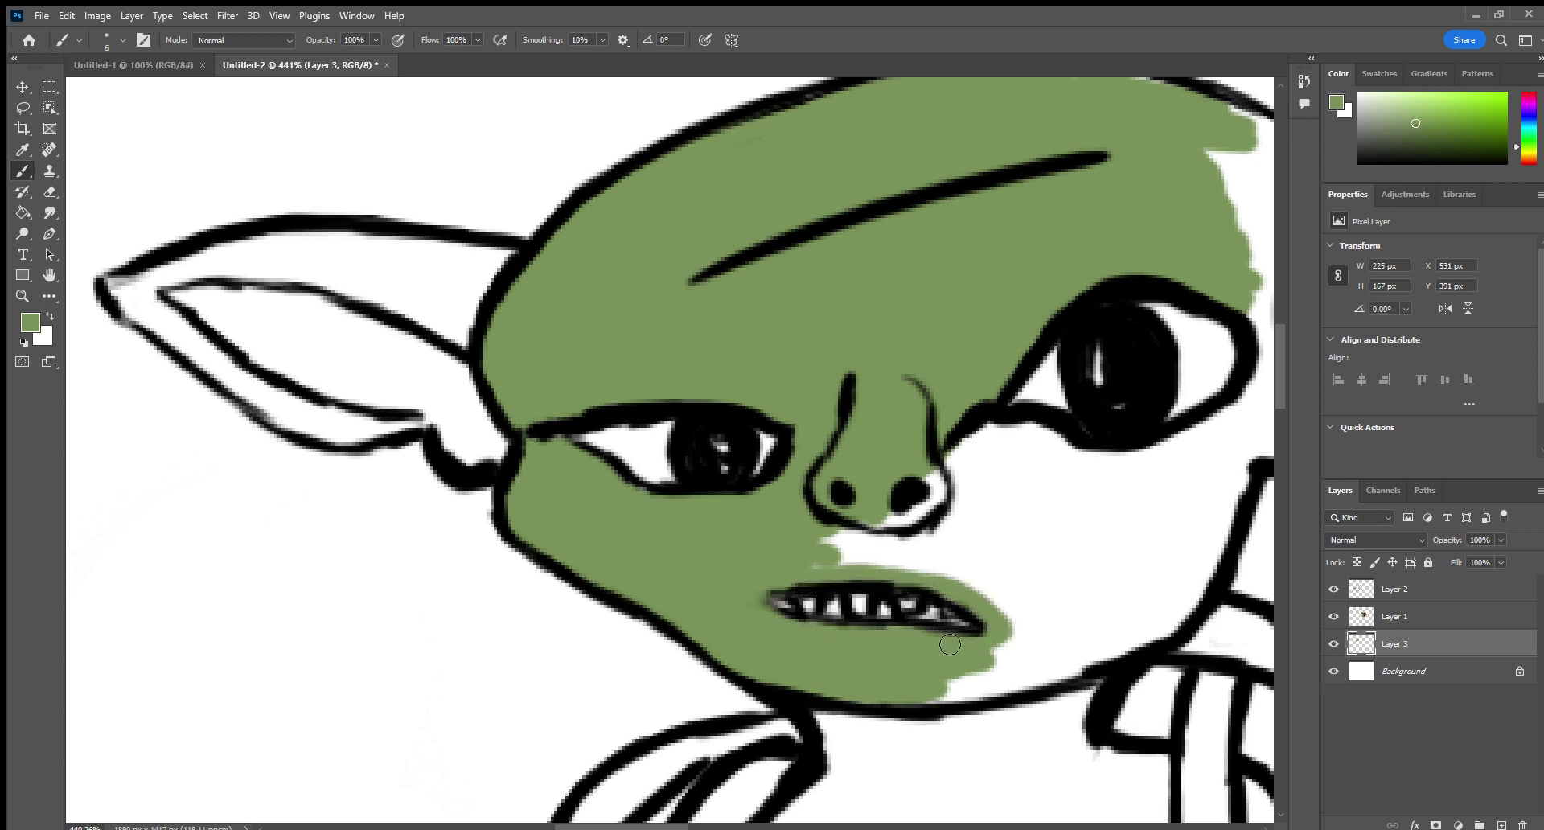
{"action": "mouse_move", "coordinate": [806, 565]}
{"action": "left_mouse_down"}
{"action": "mouse_move", "coordinate": [945, 564]}
{"action": "mouse_move", "coordinate": [868, 513]}
{"action": "mouse_move", "coordinate": [880, 495]}
{"action": "mouse_move", "coordinate": [959, 504]}
{"action": "mouse_move", "coordinate": [995, 528]}
{"action": "left_mouse_up"}
{"action": "mouse_move", "coordinate": [908, 449]}
{"action": "left_mouse_down"}
{"action": "mouse_move", "coordinate": [1013, 499]}
{"action": "mouse_move", "coordinate": [1010, 426]}
{"action": "mouse_move", "coordinate": [1053, 435]}
{"action": "mouse_move", "coordinate": [1086, 475]}
{"action": "mouse_move", "coordinate": [1037, 482]}
{"action": "mouse_move", "coordinate": [1126, 519]}
{"action": "mouse_move", "coordinate": [1085, 536]}
{"action": "mouse_move", "coordinate": [1070, 572]}
{"action": "mouse_move", "coordinate": [926, 582]}
{"action": "mouse_move", "coordinate": [994, 668]}
{"action": "mouse_move", "coordinate": [966, 598]}
{"action": "left_mouse_up"}
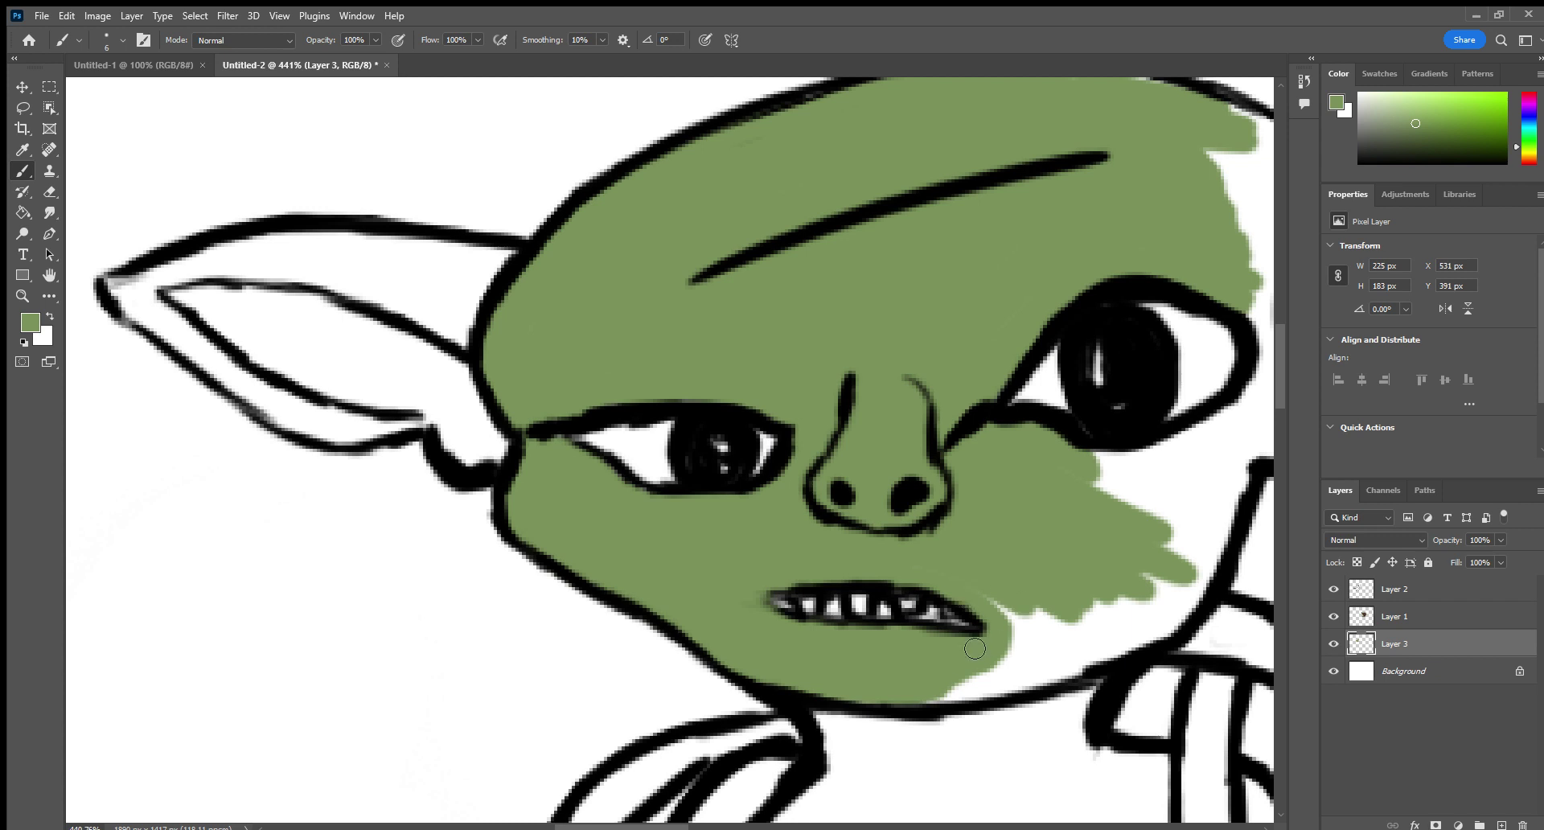
{"action": "mouse_move", "coordinate": [975, 648]}
{"action": "left_mouse_down"}
{"action": "mouse_move", "coordinate": [1046, 672]}
{"action": "mouse_move", "coordinate": [941, 692]}
{"action": "mouse_move", "coordinate": [1151, 642]}
{"action": "mouse_move", "coordinate": [1132, 635]}
{"action": "left_mouse_up"}
{"action": "mouse_move", "coordinate": [1230, 491]}
{"action": "left_mouse_down"}
{"action": "mouse_move", "coordinate": [1227, 541]}
{"action": "mouse_move", "coordinate": [1194, 602]}
{"action": "mouse_move", "coordinate": [1242, 515]}
{"action": "mouse_move", "coordinate": [1212, 578]}
{"action": "mouse_move", "coordinate": [1151, 637]}
{"action": "mouse_move", "coordinate": [1189, 610]}
{"action": "mouse_move", "coordinate": [1093, 615]}
{"action": "mouse_move", "coordinate": [1127, 571]}
{"action": "mouse_move", "coordinate": [1146, 576]}
{"action": "mouse_move", "coordinate": [1036, 617]}
{"action": "left_mouse_up"}
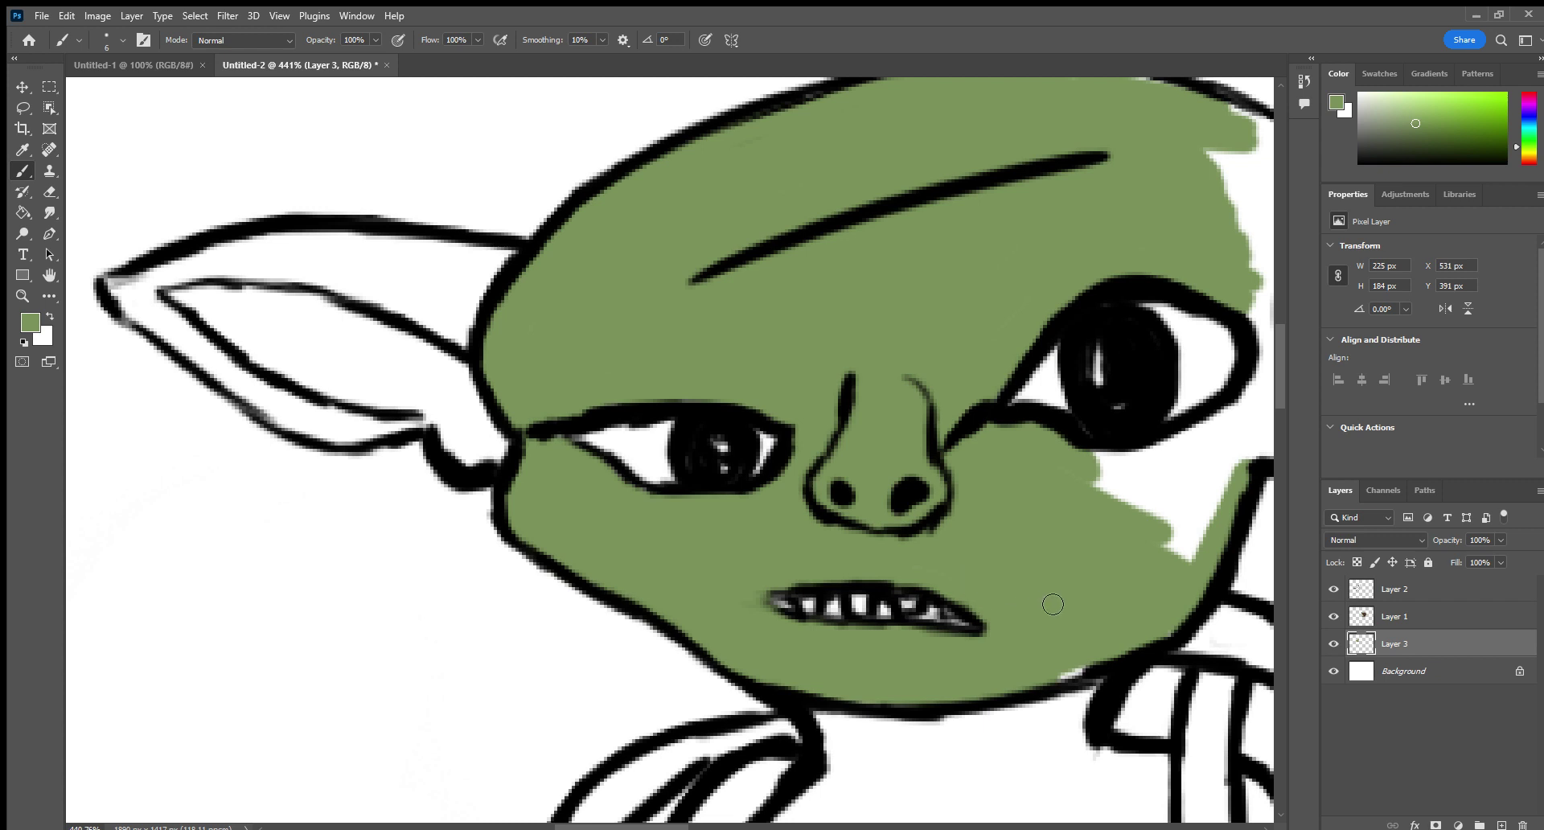
{"action": "left_click_drag", "start_coordinate": [1062, 677], "coordinate": [1107, 671]}
Paint green around the outer side of the large eye and fill the remaining white gaps on the forehead.
{"action": "mouse_move", "coordinate": [1107, 478]}
{"action": "left_mouse_down"}
{"action": "mouse_move", "coordinate": [1232, 423]}
{"action": "mouse_move", "coordinate": [1268, 345]}
{"action": "mouse_move", "coordinate": [1239, 319]}
{"action": "left_mouse_up"}
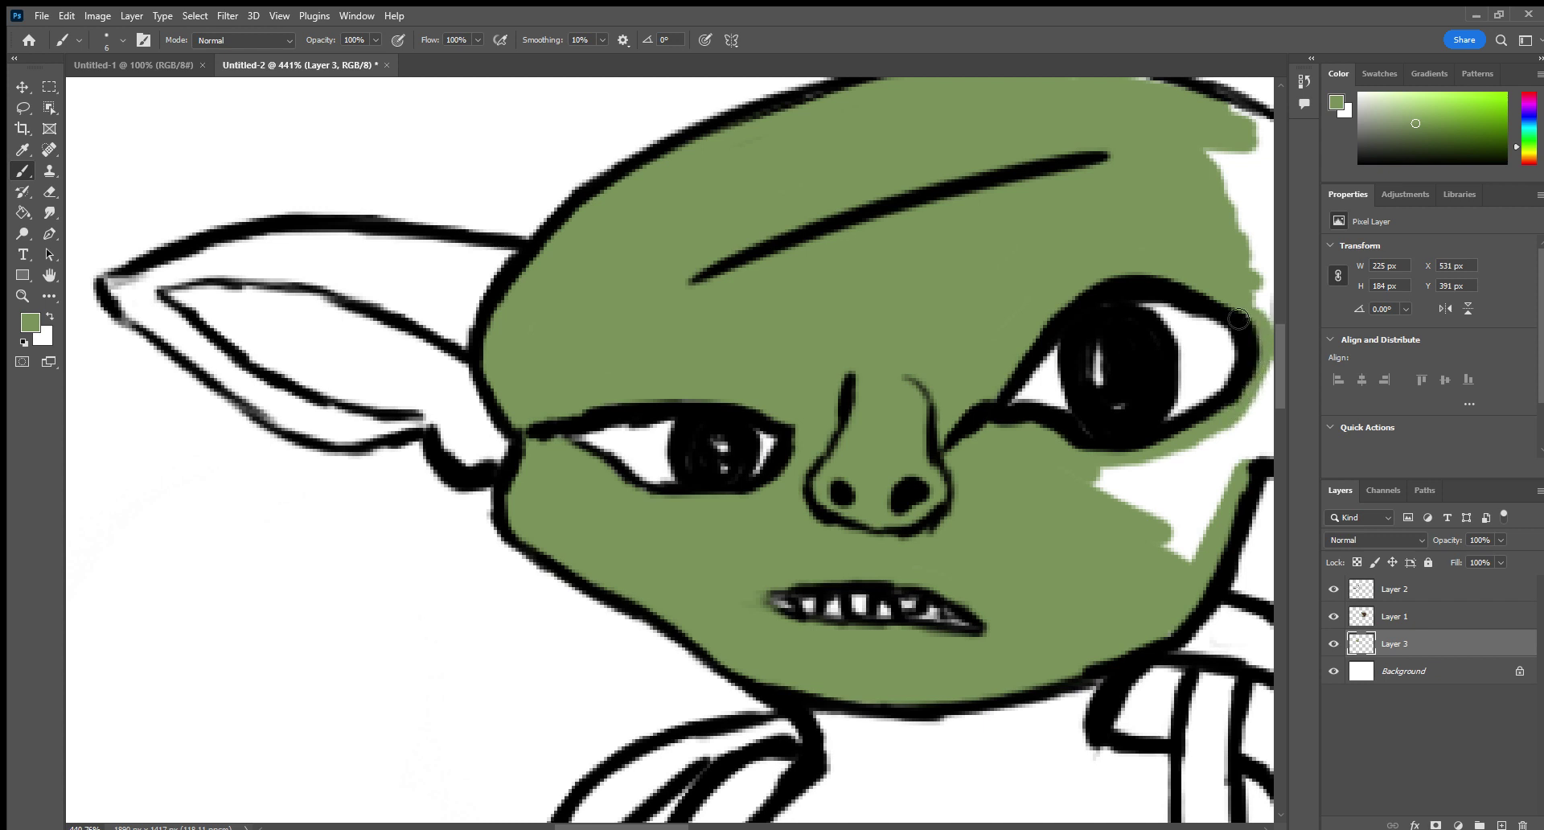
{"action": "mouse_move", "coordinate": [1123, 474]}
{"action": "left_mouse_down"}
{"action": "mouse_move", "coordinate": [1215, 446]}
{"action": "mouse_move", "coordinate": [1111, 477]}
{"action": "mouse_move", "coordinate": [1140, 486]}
{"action": "mouse_move", "coordinate": [1077, 512]}
{"action": "mouse_move", "coordinate": [1099, 542]}
{"action": "mouse_move", "coordinate": [1122, 471]}
{"action": "mouse_move", "coordinate": [1142, 555]}
{"action": "mouse_move", "coordinate": [1168, 479]}
{"action": "mouse_move", "coordinate": [1207, 454]}
{"action": "mouse_move", "coordinate": [1200, 488]}
{"action": "mouse_move", "coordinate": [1265, 393]}
{"action": "mouse_move", "coordinate": [1265, 453]}
{"action": "left_mouse_up"}
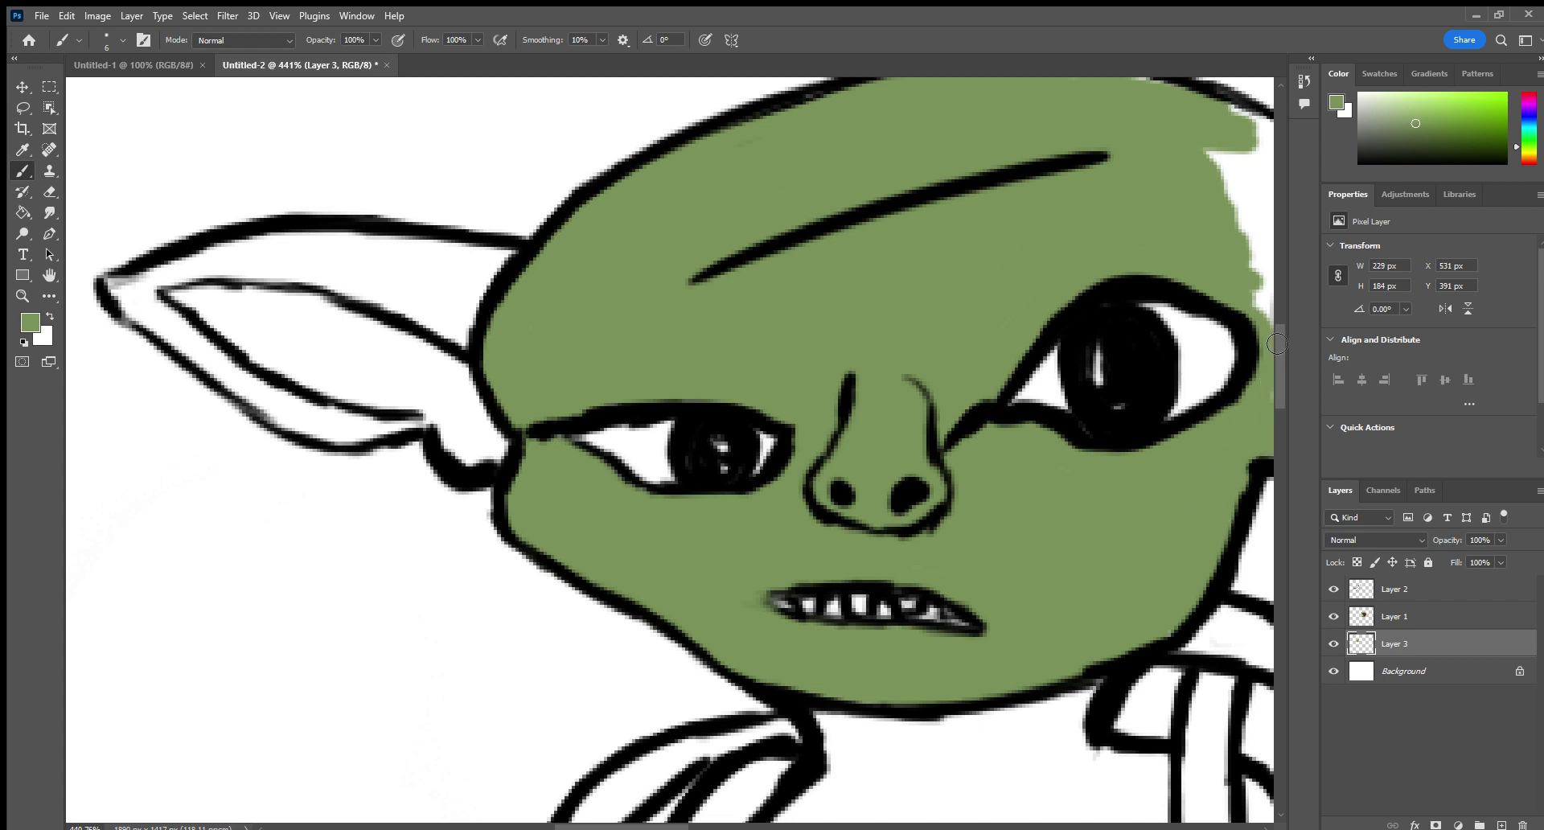
{"action": "mouse_move", "coordinate": [1237, 111]}
{"action": "left_mouse_down"}
{"action": "mouse_move", "coordinate": [1263, 143]}
{"action": "mouse_move", "coordinate": [1264, 307]}
{"action": "mouse_move", "coordinate": [1255, 149]}
{"action": "mouse_move", "coordinate": [1233, 141]}
{"action": "left_mouse_up"}
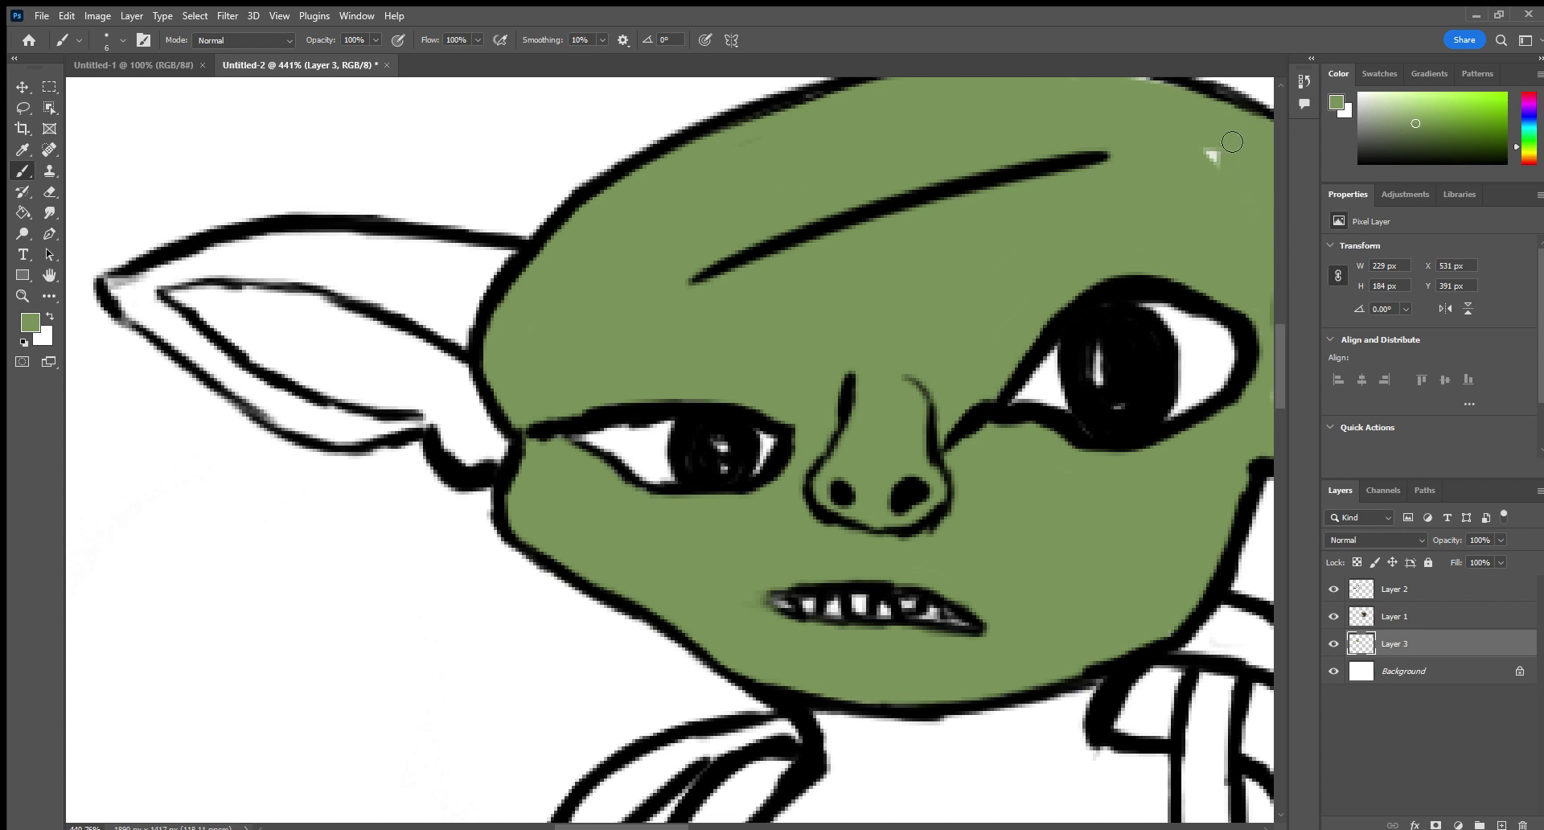
{"action": "left_click_drag", "start_coordinate": [77, 282], "coordinate": [111, 423]}
{"action": "mouse_move", "coordinate": [1132, 245]}
{"action": "left_mouse_down"}
{"action": "mouse_move", "coordinate": [1120, 215]}
{"action": "mouse_move", "coordinate": [1003, 215]}
{"action": "mouse_move", "coordinate": [1147, 231]}
{"action": "mouse_move", "coordinate": [1022, 231]}
{"action": "left_mouse_up"}
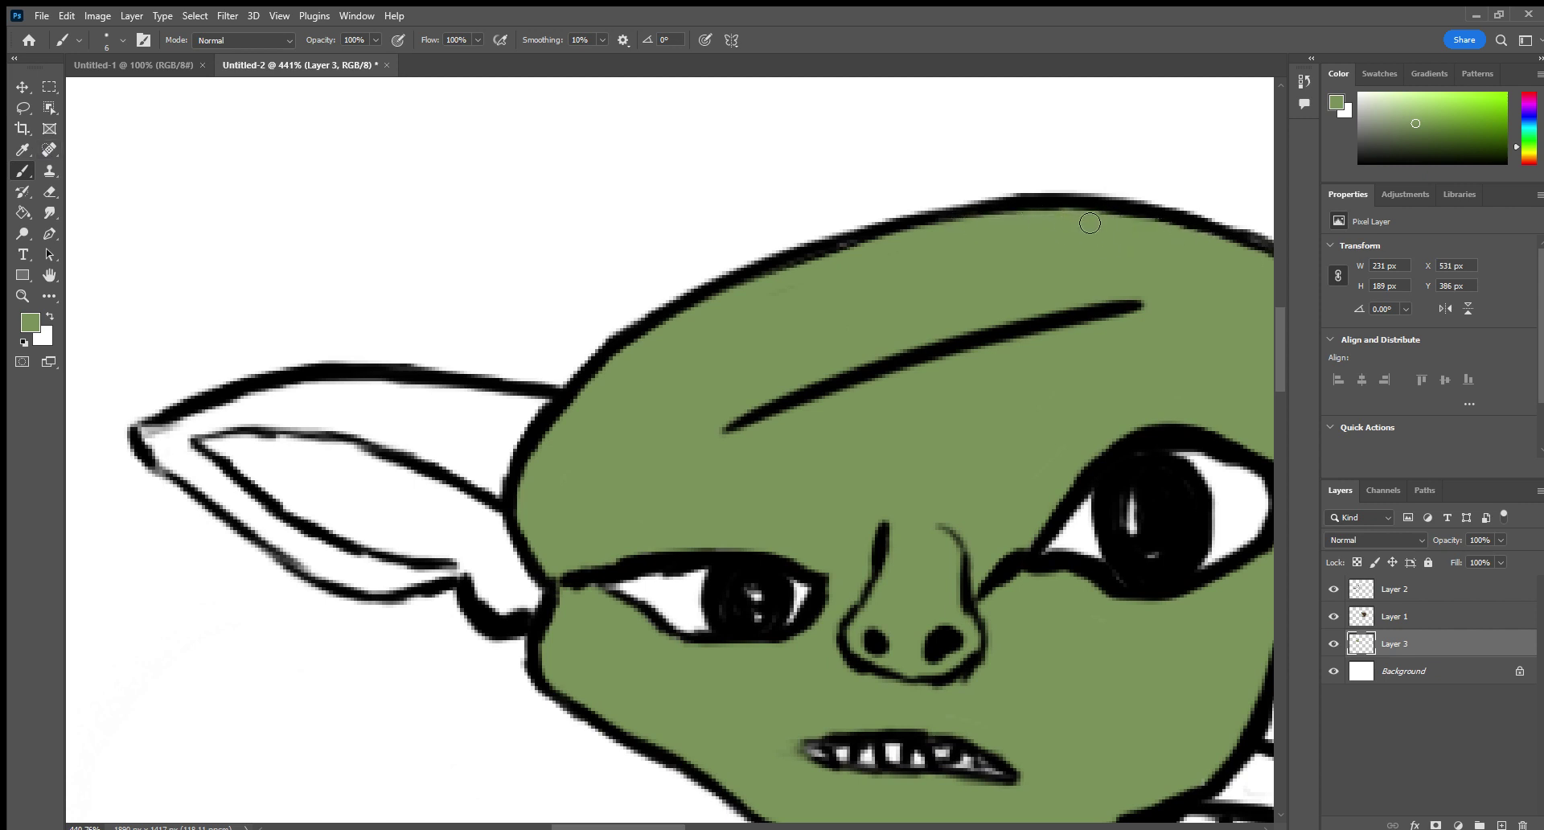
Colour the goblin's left ear green inside its outline, including the inner ear.
{"action": "mouse_move", "coordinate": [563, 412]}
{"action": "left_mouse_down"}
{"action": "mouse_move", "coordinate": [315, 398]}
{"action": "mouse_move", "coordinate": [340, 403]}
{"action": "mouse_move", "coordinate": [148, 437]}
{"action": "mouse_move", "coordinate": [327, 577]}
{"action": "mouse_move", "coordinate": [404, 594]}
{"action": "mouse_move", "coordinate": [465, 571]}
{"action": "mouse_move", "coordinate": [524, 606]}
{"action": "mouse_move", "coordinate": [548, 601]}
{"action": "mouse_move", "coordinate": [455, 587]}
{"action": "mouse_move", "coordinate": [486, 572]}
{"action": "mouse_move", "coordinate": [507, 596]}
{"action": "mouse_move", "coordinate": [477, 477]}
{"action": "mouse_move", "coordinate": [524, 569]}
{"action": "mouse_move", "coordinate": [488, 434]}
{"action": "mouse_move", "coordinate": [535, 424]}
{"action": "mouse_move", "coordinate": [556, 398]}
{"action": "mouse_move", "coordinate": [495, 504]}
{"action": "left_mouse_up"}
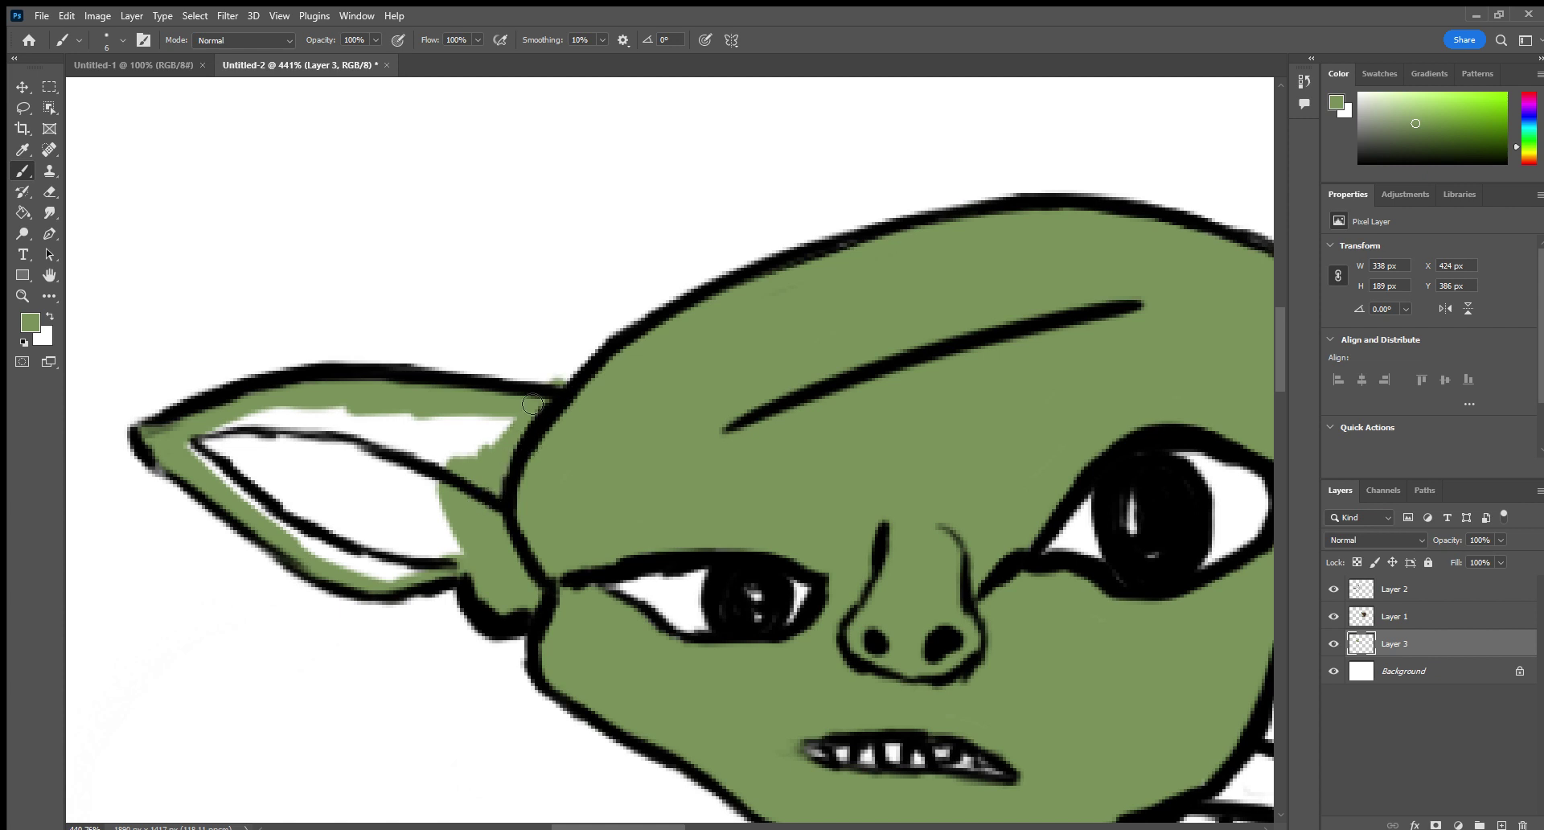
{"action": "mouse_move", "coordinate": [530, 440]}
{"action": "left_mouse_down"}
{"action": "mouse_move", "coordinate": [503, 455]}
{"action": "mouse_move", "coordinate": [499, 492]}
{"action": "mouse_move", "coordinate": [476, 487]}
{"action": "mouse_move", "coordinate": [506, 431]}
{"action": "mouse_move", "coordinate": [399, 480]}
{"action": "mouse_move", "coordinate": [377, 466]}
{"action": "mouse_move", "coordinate": [429, 425]}
{"action": "mouse_move", "coordinate": [364, 457]}
{"action": "mouse_move", "coordinate": [423, 446]}
{"action": "mouse_move", "coordinate": [356, 436]}
{"action": "mouse_move", "coordinate": [256, 472]}
{"action": "mouse_move", "coordinate": [310, 428]}
{"action": "mouse_move", "coordinate": [213, 454]}
{"action": "left_mouse_up"}
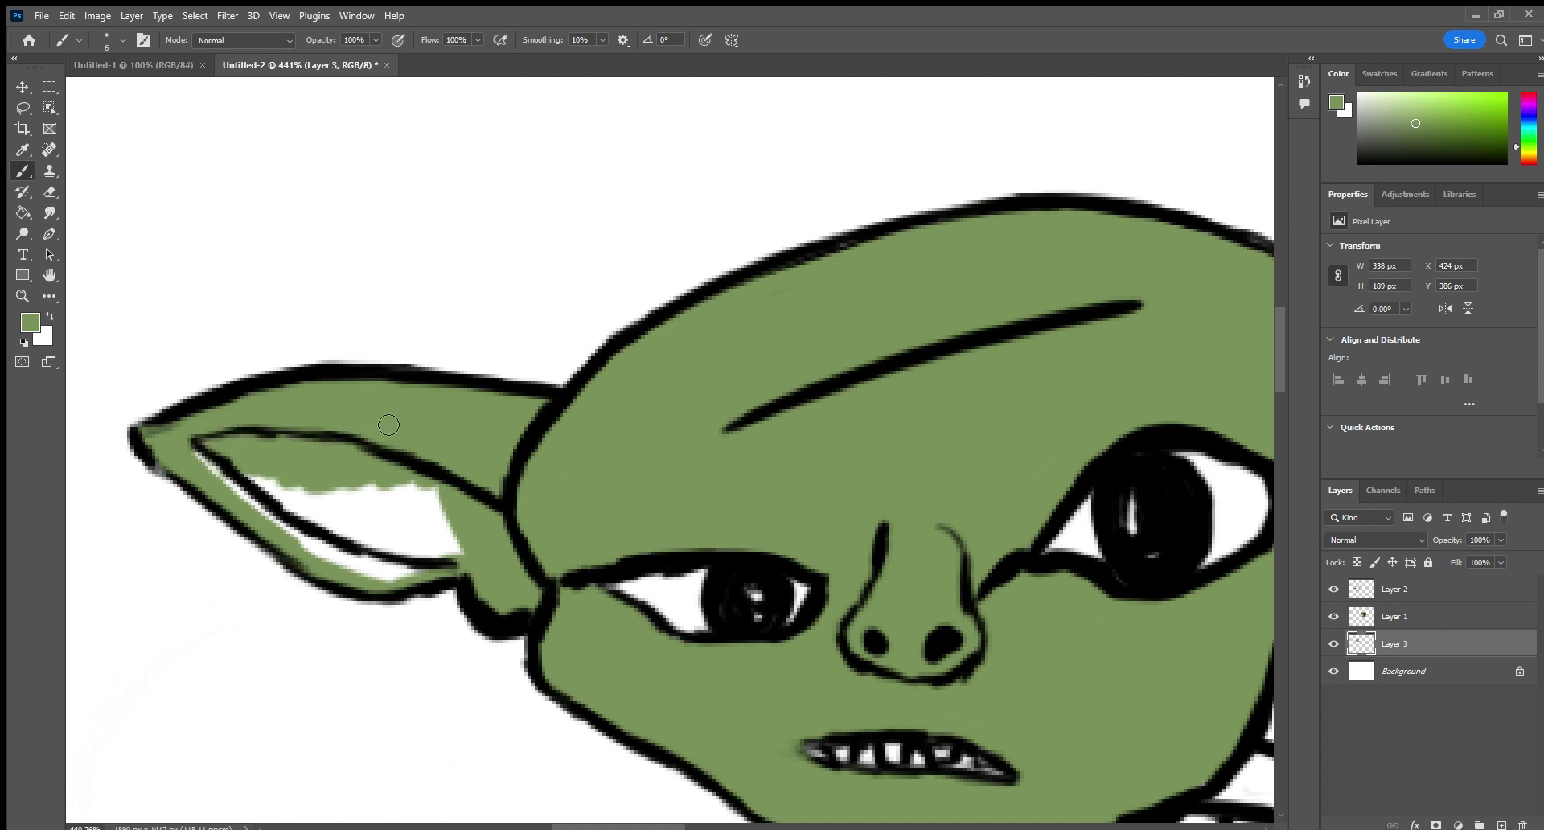
{"action": "mouse_move", "coordinate": [210, 463]}
{"action": "left_mouse_down"}
{"action": "mouse_move", "coordinate": [259, 510]}
{"action": "mouse_move", "coordinate": [378, 571]}
{"action": "mouse_move", "coordinate": [319, 555]}
{"action": "mouse_move", "coordinate": [343, 566]}
{"action": "mouse_move", "coordinate": [484, 559]}
{"action": "mouse_move", "coordinate": [331, 526]}
{"action": "mouse_move", "coordinate": [260, 484]}
{"action": "mouse_move", "coordinate": [465, 541]}
{"action": "mouse_move", "coordinate": [342, 469]}
{"action": "left_mouse_up"}
Paint the remaining white strip between the large eye and the right ear green, up to the head's outline.
{"action": "key", "text": "h"}
{"action": "mouse_move", "coordinate": [949, 592]}
{"action": "left_mouse_down"}
{"action": "mouse_move", "coordinate": [707, 488]}
{"action": "mouse_move", "coordinate": [450, 263]}
{"action": "mouse_move", "coordinate": [401, 287]}
{"action": "left_mouse_up"}
{"action": "mouse_move", "coordinate": [720, 272]}
{"action": "left_mouse_down"}
{"action": "mouse_move", "coordinate": [613, 438]}
{"action": "mouse_move", "coordinate": [486, 572]}
{"action": "left_mouse_up"}
{"action": "left_click", "coordinate": [22, 170]}
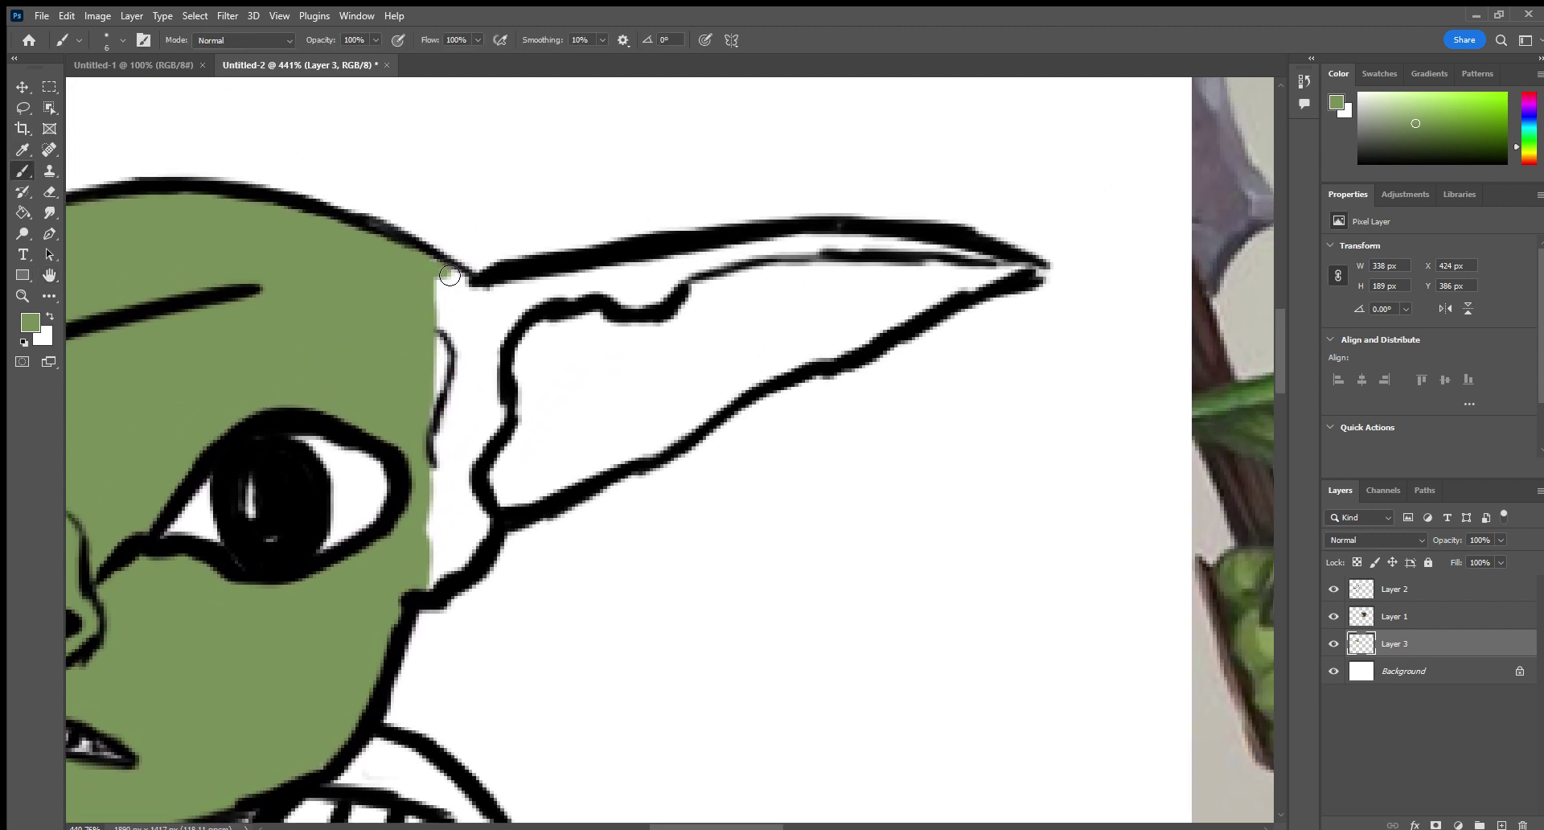
{"action": "mouse_move", "coordinate": [453, 278]}
{"action": "left_mouse_down"}
{"action": "mouse_move", "coordinate": [519, 317]}
{"action": "mouse_move", "coordinate": [483, 300]}
{"action": "left_mouse_up"}
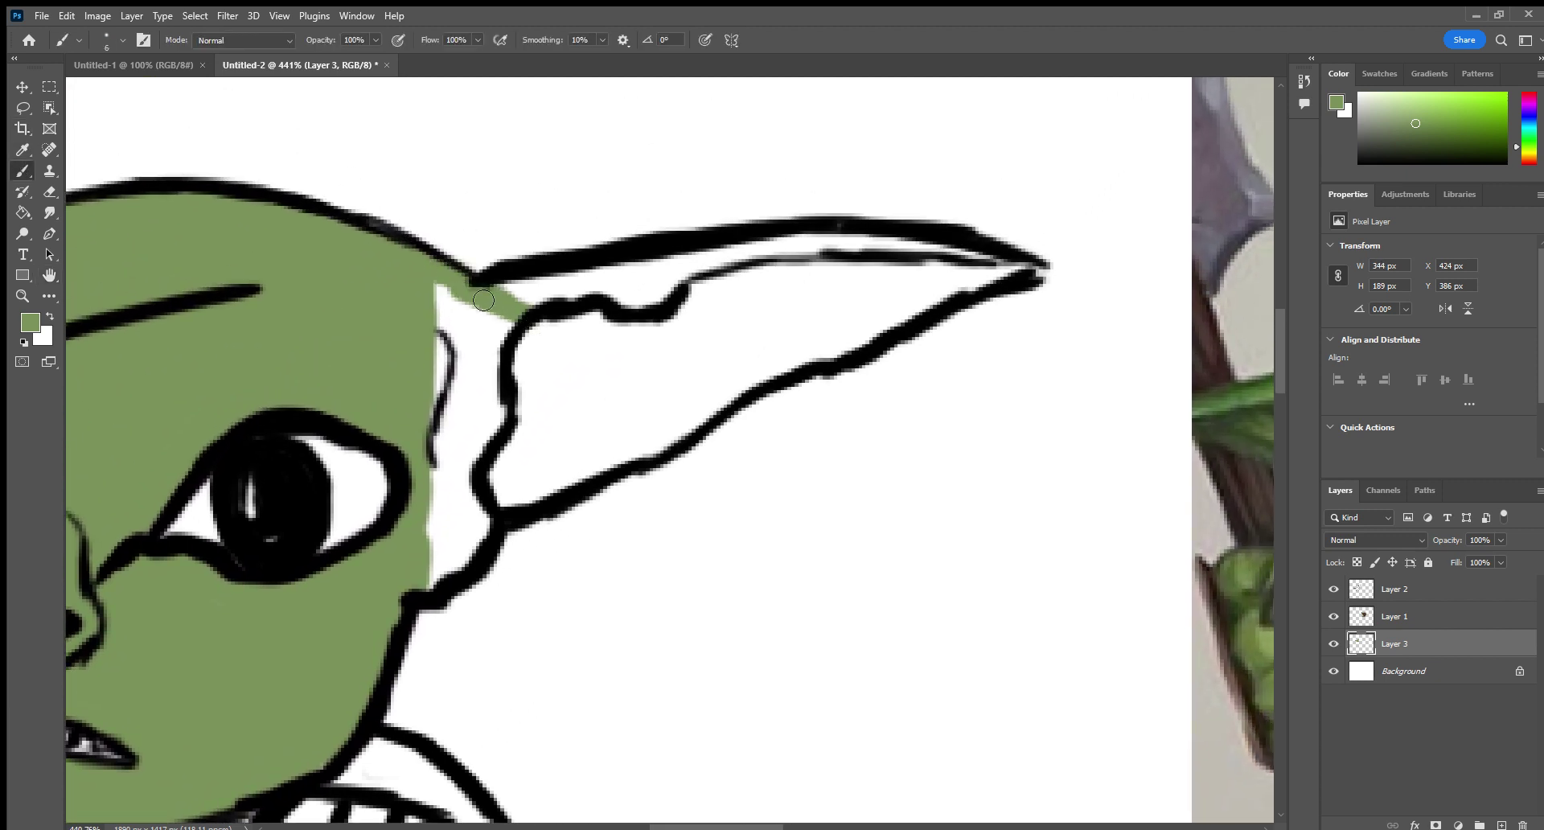
{"action": "mouse_move", "coordinate": [458, 577]}
{"action": "left_mouse_down"}
{"action": "mouse_move", "coordinate": [492, 530]}
{"action": "mouse_move", "coordinate": [481, 504]}
{"action": "mouse_move", "coordinate": [523, 318]}
{"action": "mouse_move", "coordinate": [474, 331]}
{"action": "mouse_move", "coordinate": [447, 287]}
{"action": "mouse_move", "coordinate": [505, 326]}
{"action": "mouse_move", "coordinate": [477, 534]}
{"action": "mouse_move", "coordinate": [452, 563]}
{"action": "mouse_move", "coordinate": [494, 342]}
{"action": "mouse_move", "coordinate": [488, 321]}
{"action": "mouse_move", "coordinate": [452, 545]}
{"action": "mouse_move", "coordinate": [473, 301]}
{"action": "mouse_move", "coordinate": [442, 550]}
{"action": "left_mouse_up"}
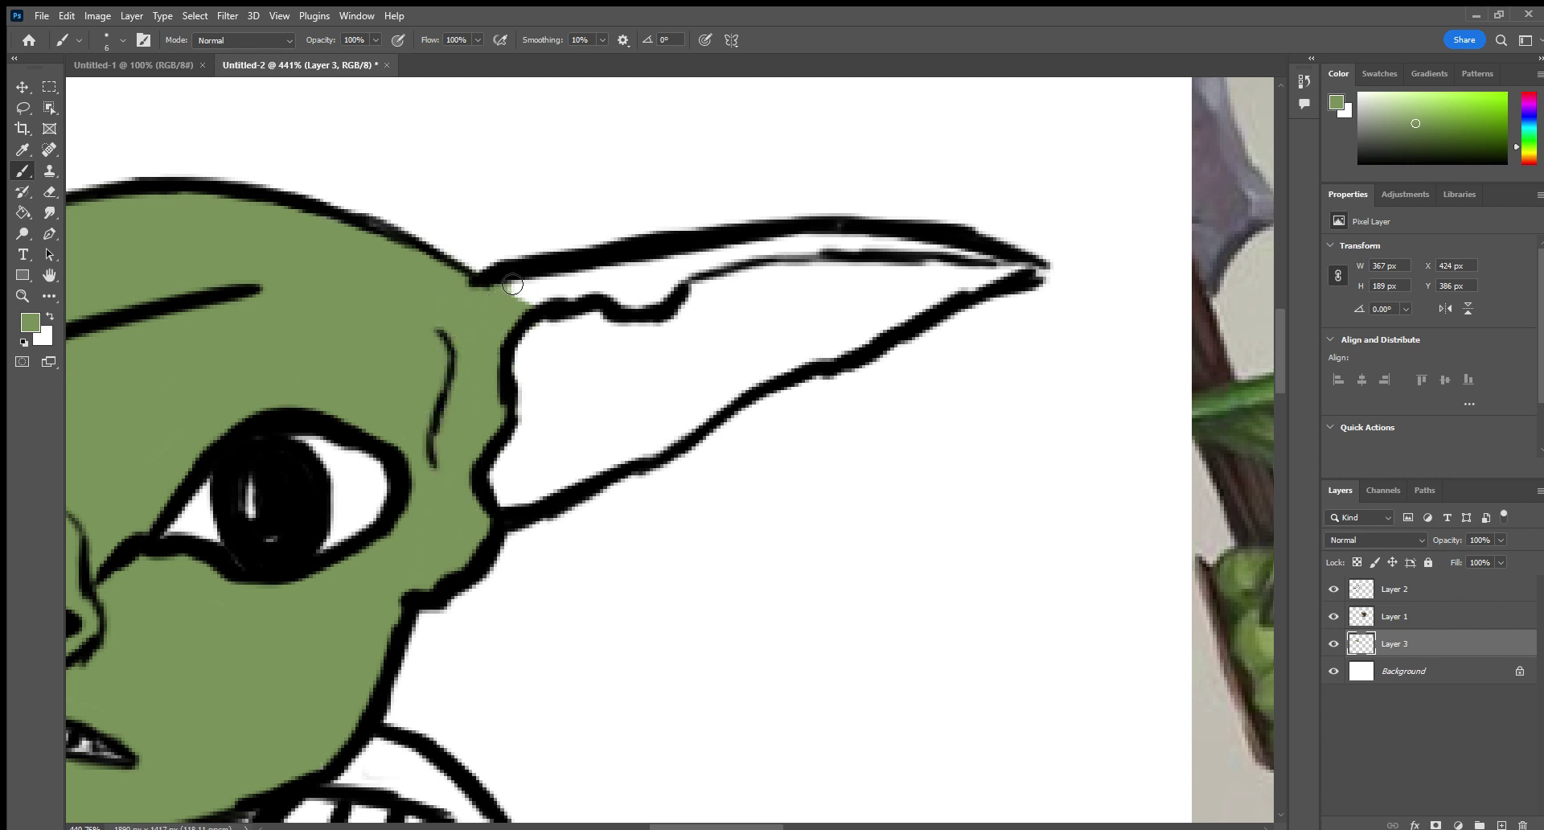
Colour the goblin's right ear green, including the inner ear, and erase stray green beneath its lower outline.
{"action": "mouse_move", "coordinate": [585, 278]}
{"action": "left_mouse_down"}
{"action": "mouse_move", "coordinate": [785, 245]}
{"action": "mouse_move", "coordinate": [920, 250]}
{"action": "left_mouse_up"}
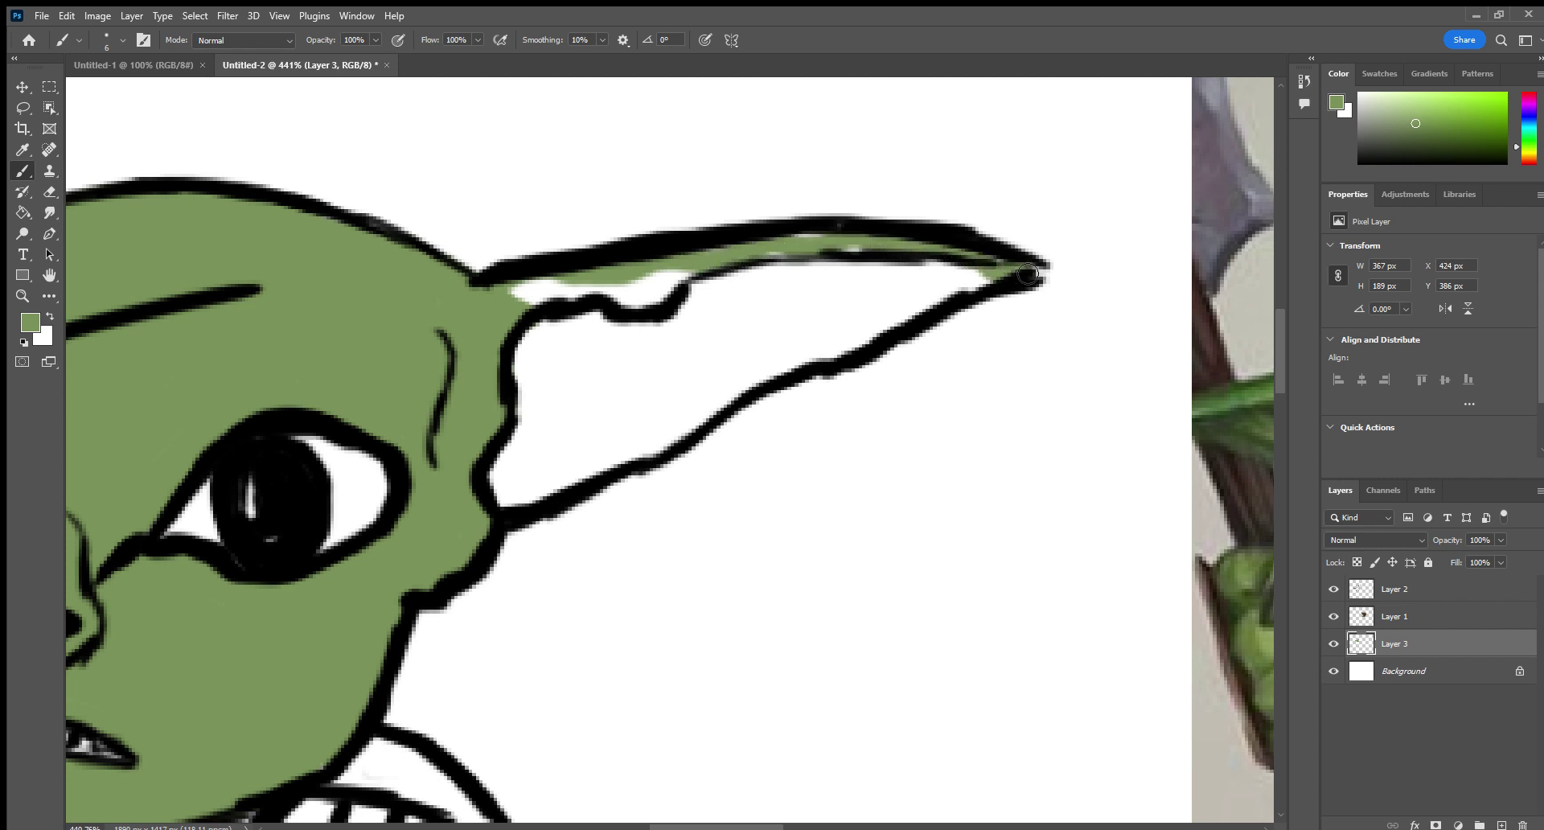
{"action": "left_click_drag", "start_coordinate": [855, 255], "coordinate": [834, 246]}
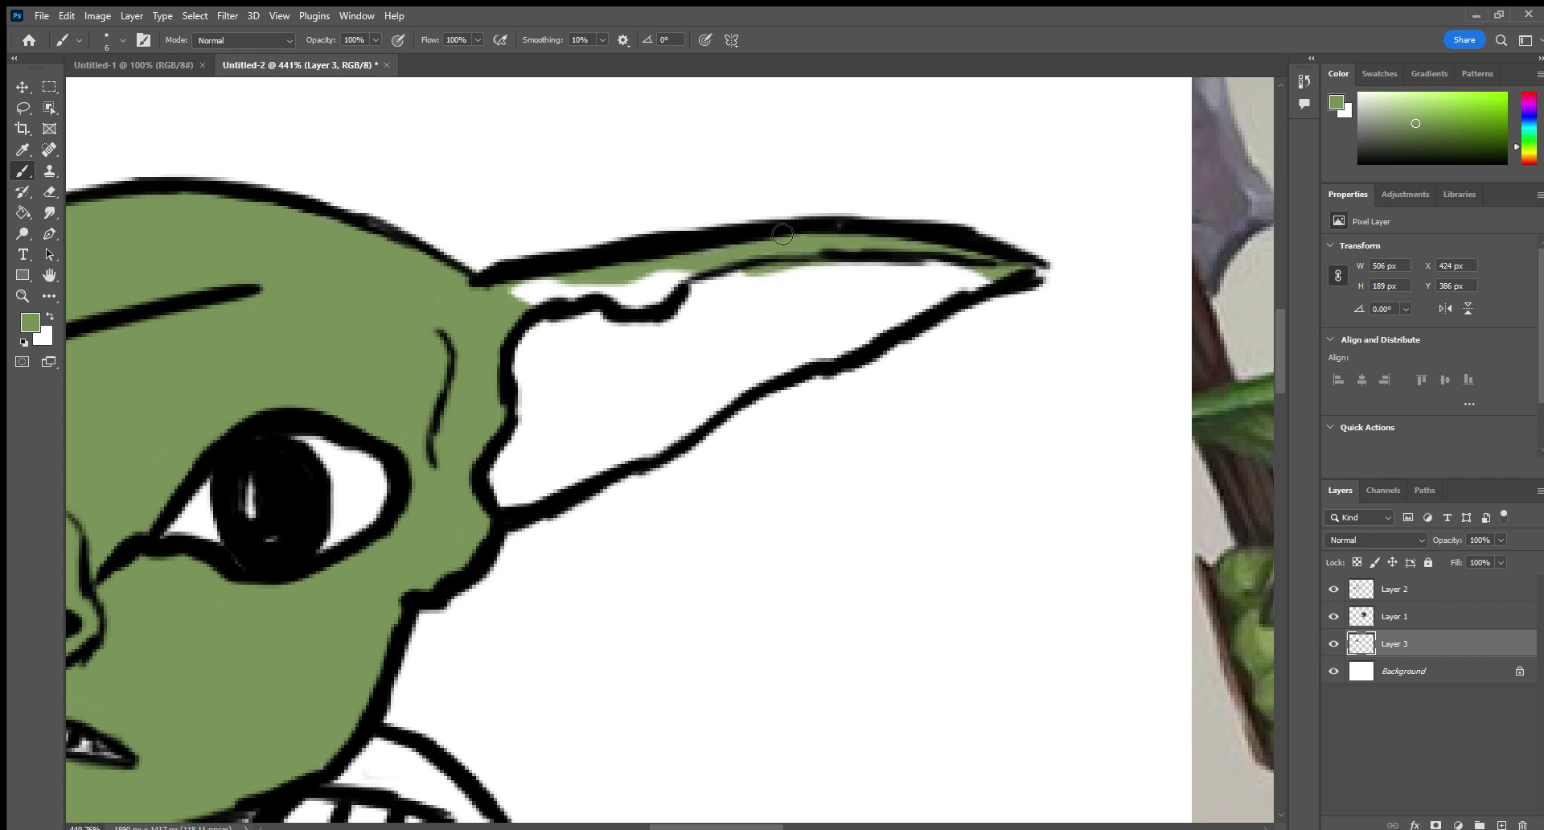
{"action": "mouse_move", "coordinate": [514, 302]}
{"action": "left_mouse_down"}
{"action": "mouse_move", "coordinate": [605, 283]}
{"action": "mouse_move", "coordinate": [507, 306]}
{"action": "mouse_move", "coordinate": [549, 280]}
{"action": "mouse_move", "coordinate": [680, 264]}
{"action": "mouse_move", "coordinate": [511, 334]}
{"action": "mouse_move", "coordinate": [766, 269]}
{"action": "mouse_move", "coordinate": [530, 355]}
{"action": "mouse_move", "coordinate": [462, 398]}
{"action": "mouse_move", "coordinate": [704, 311]}
{"action": "mouse_move", "coordinate": [793, 299]}
{"action": "mouse_move", "coordinate": [545, 390]}
{"action": "mouse_move", "coordinate": [456, 447]}
{"action": "mouse_move", "coordinate": [778, 329]}
{"action": "mouse_move", "coordinate": [625, 380]}
{"action": "mouse_move", "coordinate": [472, 473]}
{"action": "mouse_move", "coordinate": [721, 372]}
{"action": "mouse_move", "coordinate": [578, 430]}
{"action": "mouse_move", "coordinate": [466, 508]}
{"action": "mouse_move", "coordinate": [682, 407]}
{"action": "mouse_move", "coordinate": [482, 515]}
{"action": "mouse_move", "coordinate": [639, 463]}
{"action": "mouse_move", "coordinate": [618, 456]}
{"action": "mouse_move", "coordinate": [801, 371]}
{"action": "left_mouse_up"}
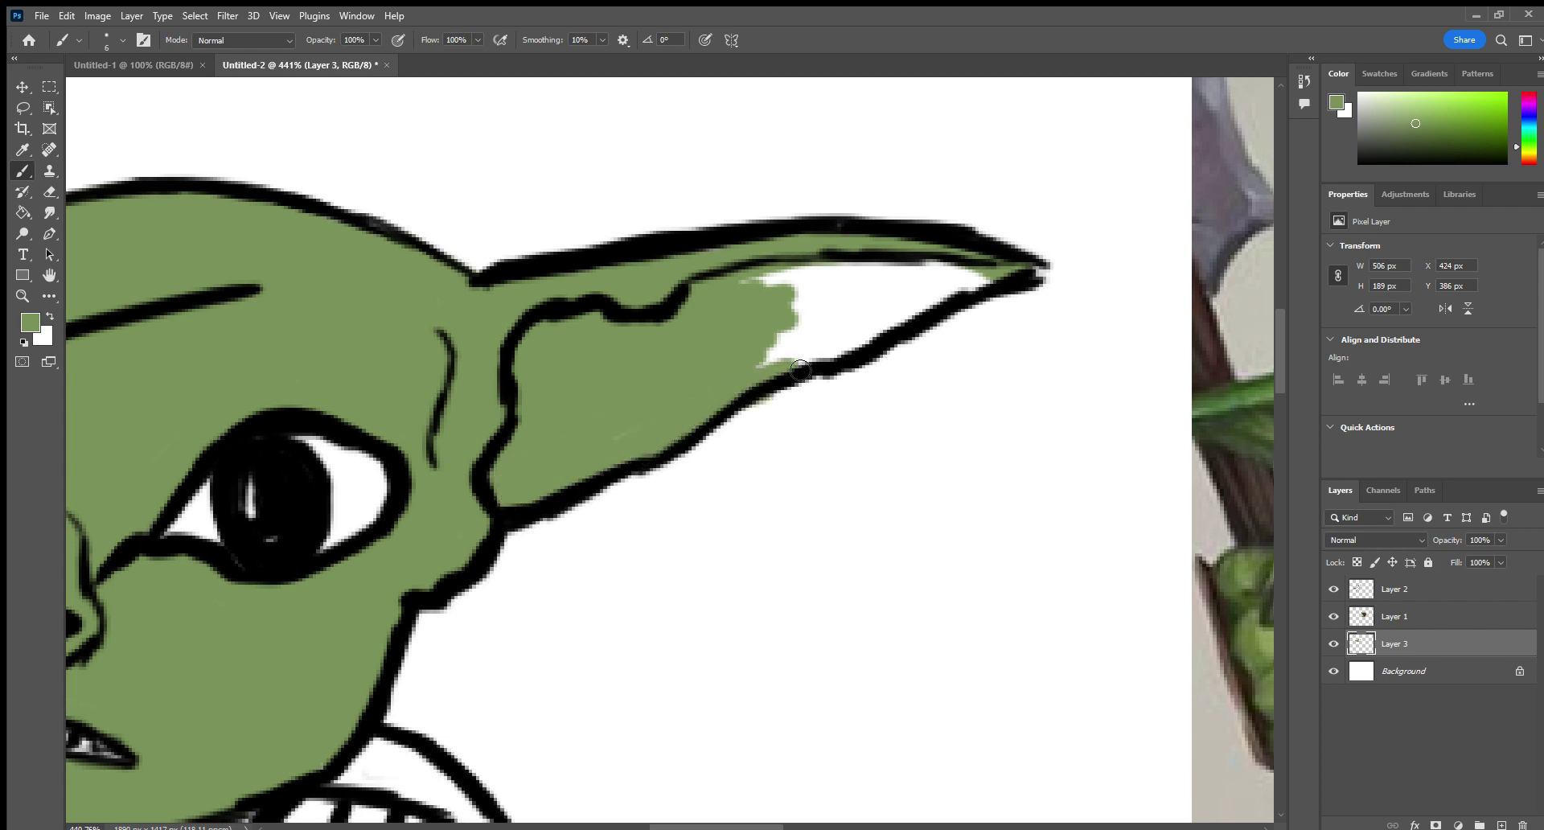
{"action": "left_click", "coordinate": [49, 193]}
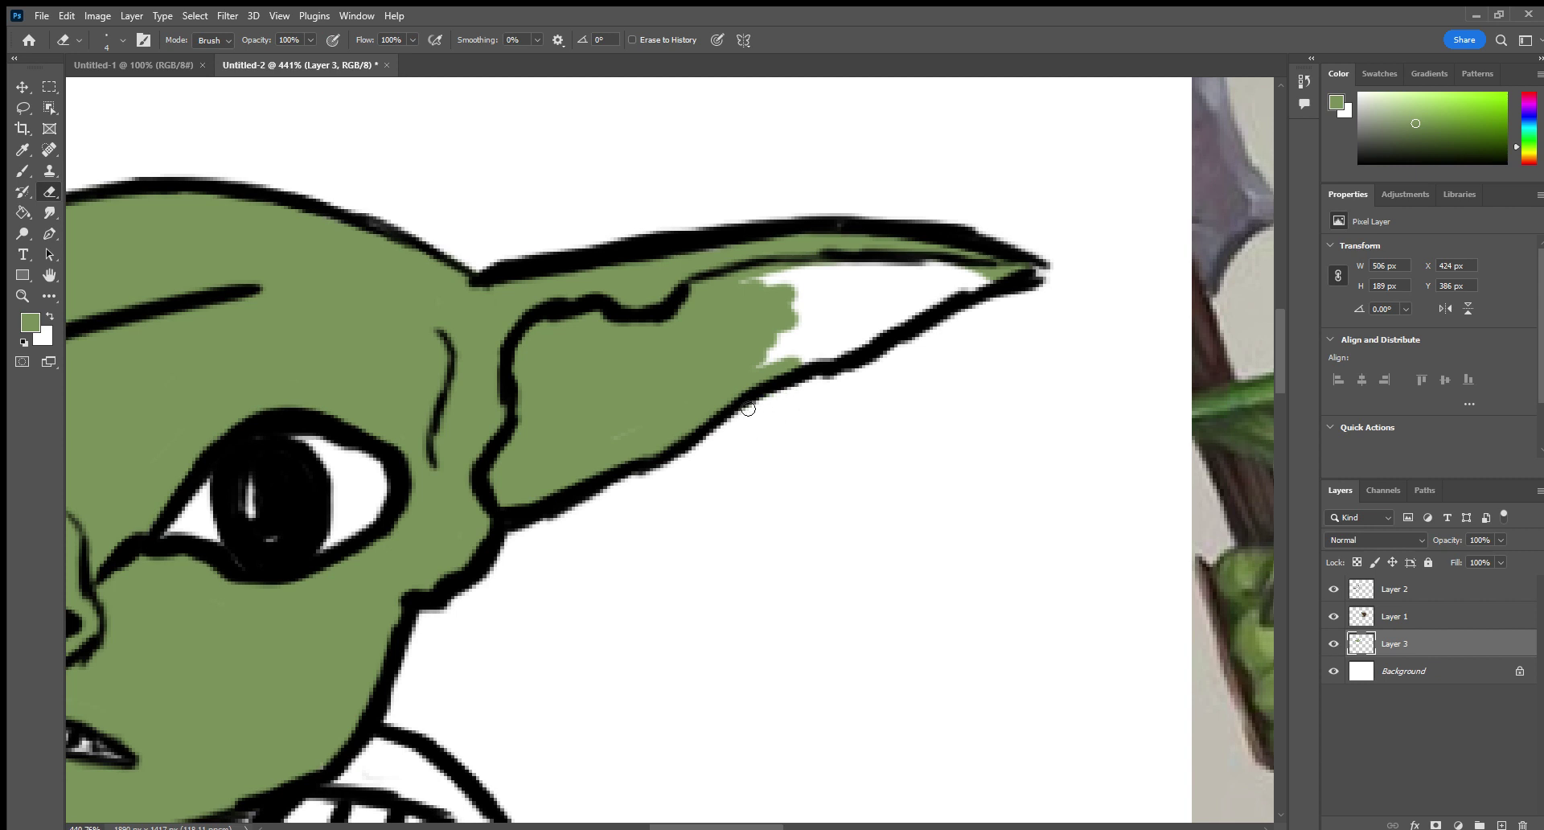
{"action": "left_click", "coordinate": [25, 171]}
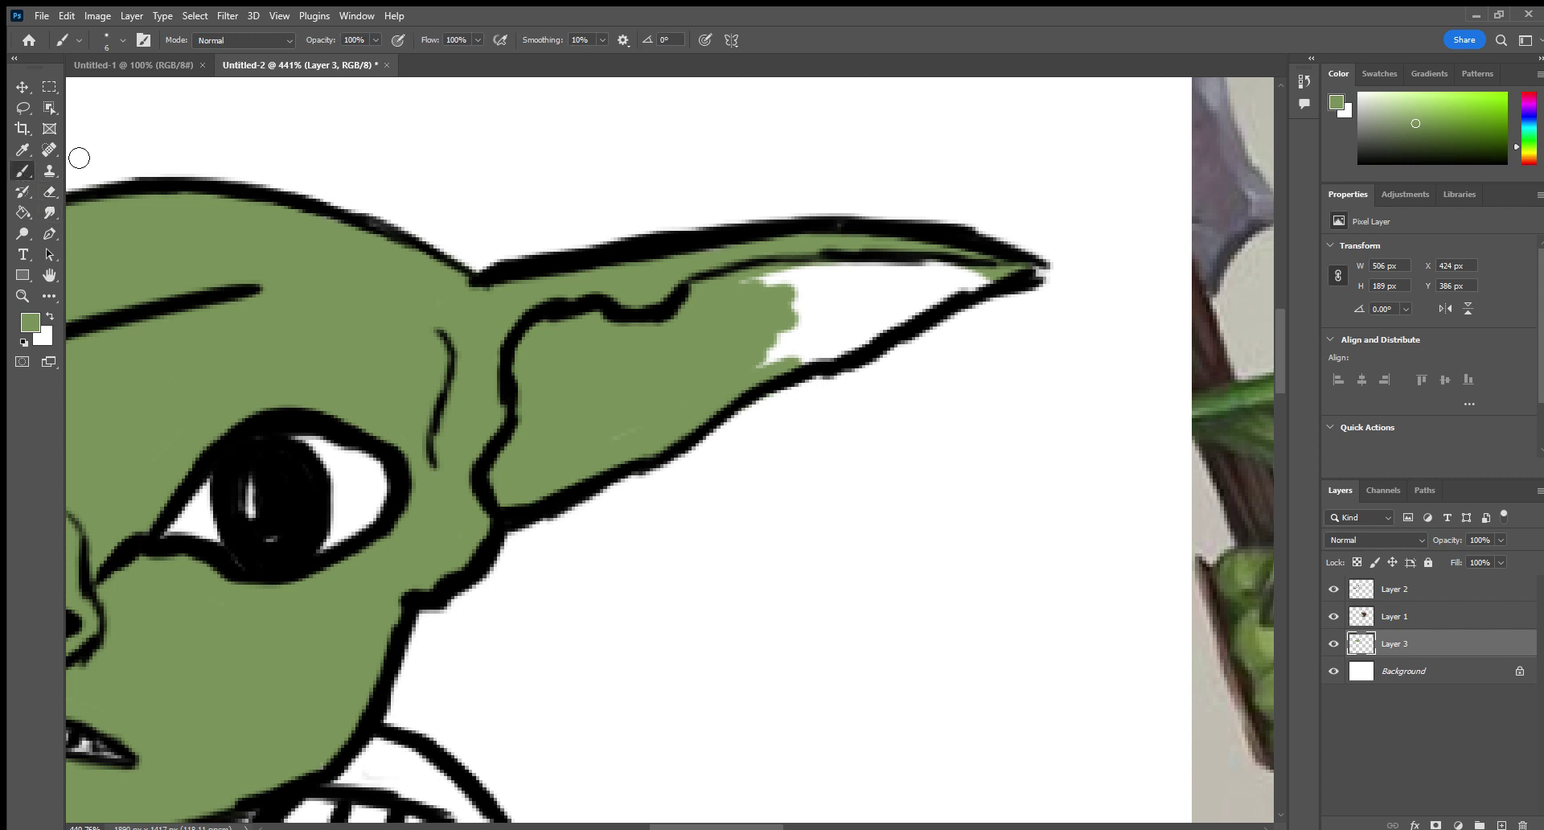
{"action": "left_click_drag", "start_coordinate": [782, 363], "coordinate": [730, 388]}
{"action": "mouse_move", "coordinate": [819, 354]}
{"action": "left_mouse_down"}
{"action": "mouse_move", "coordinate": [1009, 279]}
{"action": "mouse_move", "coordinate": [938, 298]}
{"action": "mouse_move", "coordinate": [846, 364]}
{"action": "mouse_move", "coordinate": [850, 344]}
{"action": "mouse_move", "coordinate": [993, 273]}
{"action": "mouse_move", "coordinate": [768, 362]}
{"action": "mouse_move", "coordinate": [974, 275]}
{"action": "mouse_move", "coordinate": [816, 348]}
{"action": "mouse_move", "coordinate": [773, 306]}
{"action": "mouse_move", "coordinate": [918, 275]}
{"action": "mouse_move", "coordinate": [780, 280]}
{"action": "left_mouse_up"}
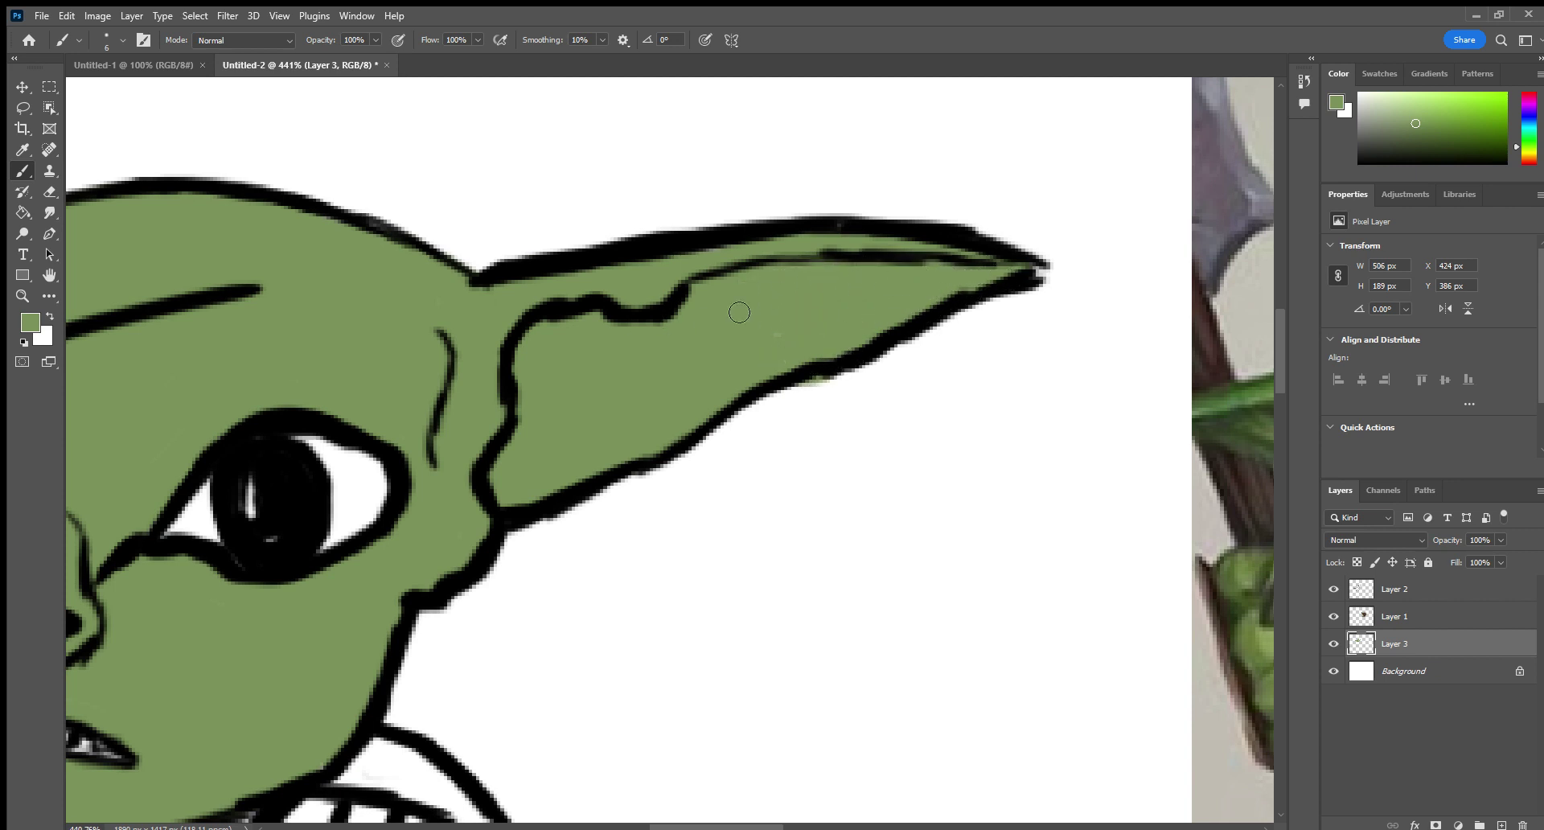
Fill the goblin's right arm and the hand gripping the backpack strap with green using the Brush.
{"action": "left_click", "coordinate": [49, 275]}
{"action": "left_click_drag", "start_coordinate": [220, 296], "coordinate": [558, 298]}
{"action": "scroll", "coordinate": [558, 298], "scroll_direction": "down", "scroll_amount": 10}
{"action": "scroll", "coordinate": [557, 298], "scroll_direction": "right", "scroll_amount": 10}
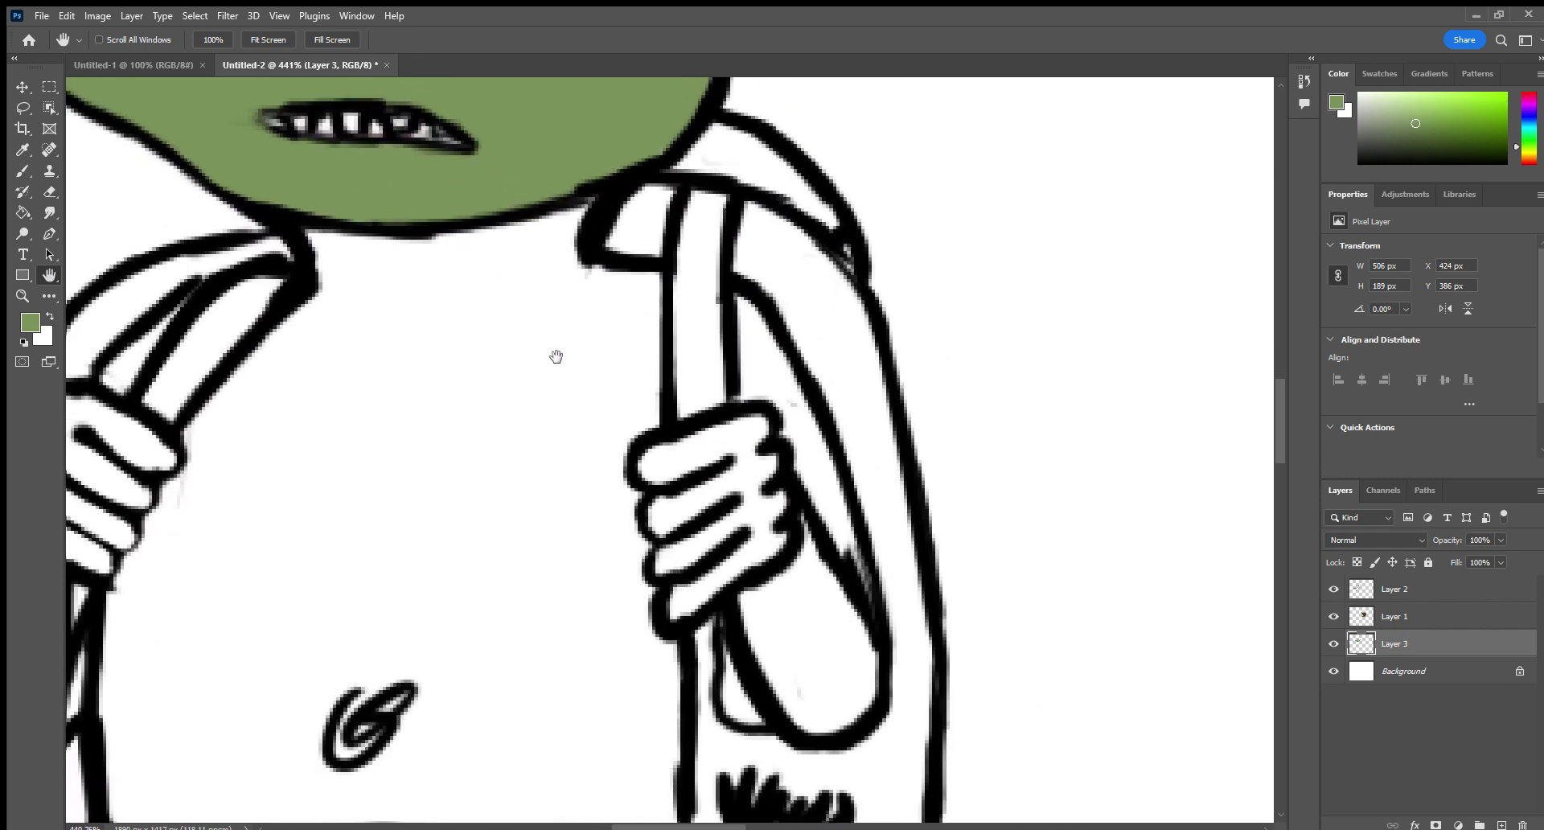
{"action": "left_click", "coordinate": [22, 150]}
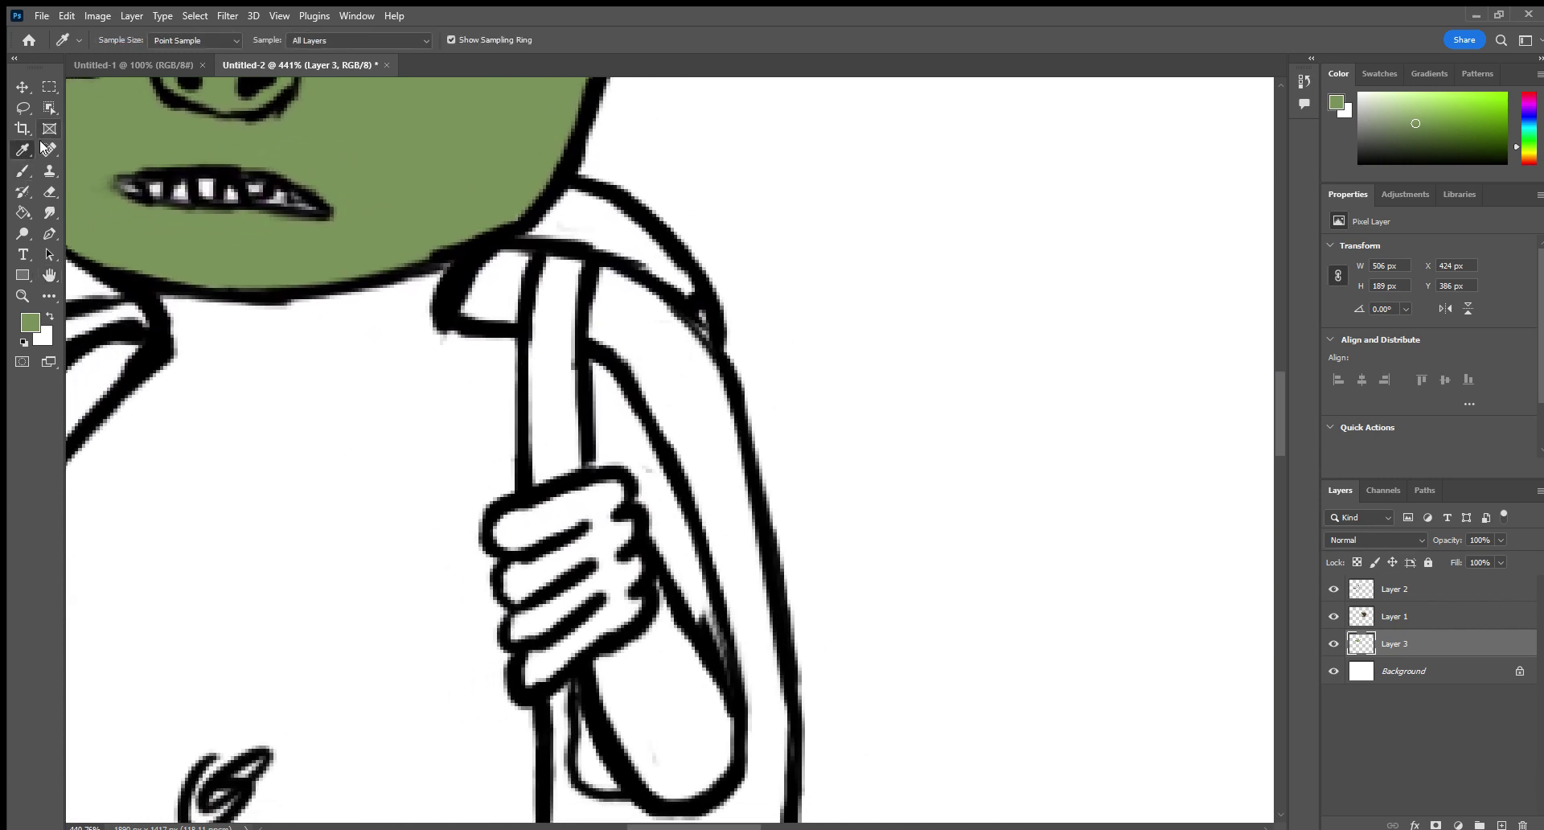
{"action": "key", "text": "b"}
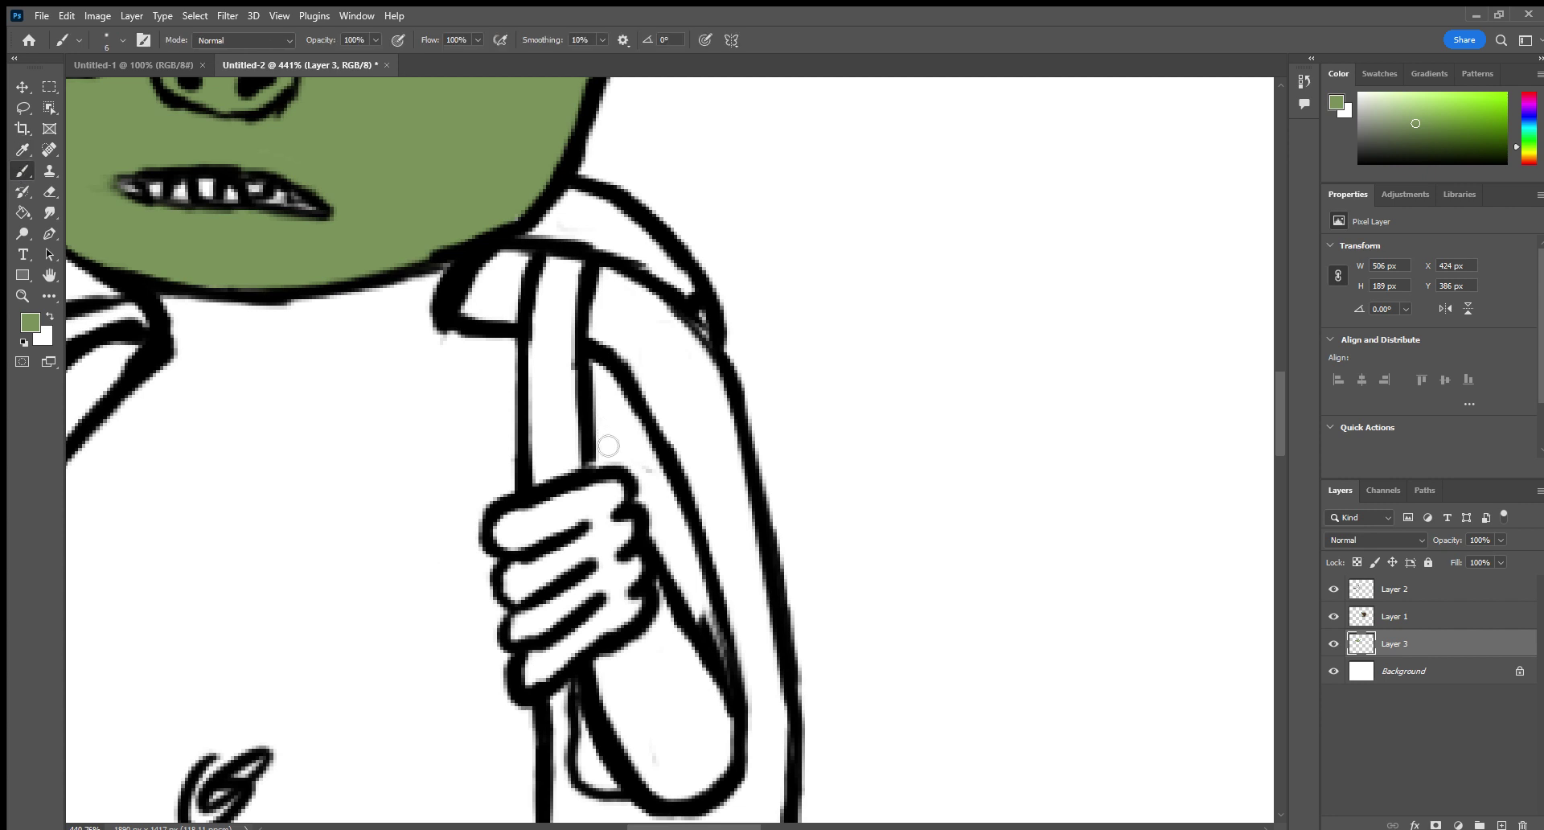
{"action": "mouse_move", "coordinate": [604, 470]}
{"action": "left_mouse_down"}
{"action": "mouse_move", "coordinate": [602, 366]}
{"action": "mouse_move", "coordinate": [665, 484]}
{"action": "mouse_move", "coordinate": [713, 649]}
{"action": "mouse_move", "coordinate": [616, 430]}
{"action": "mouse_move", "coordinate": [680, 557]}
{"action": "left_mouse_up"}
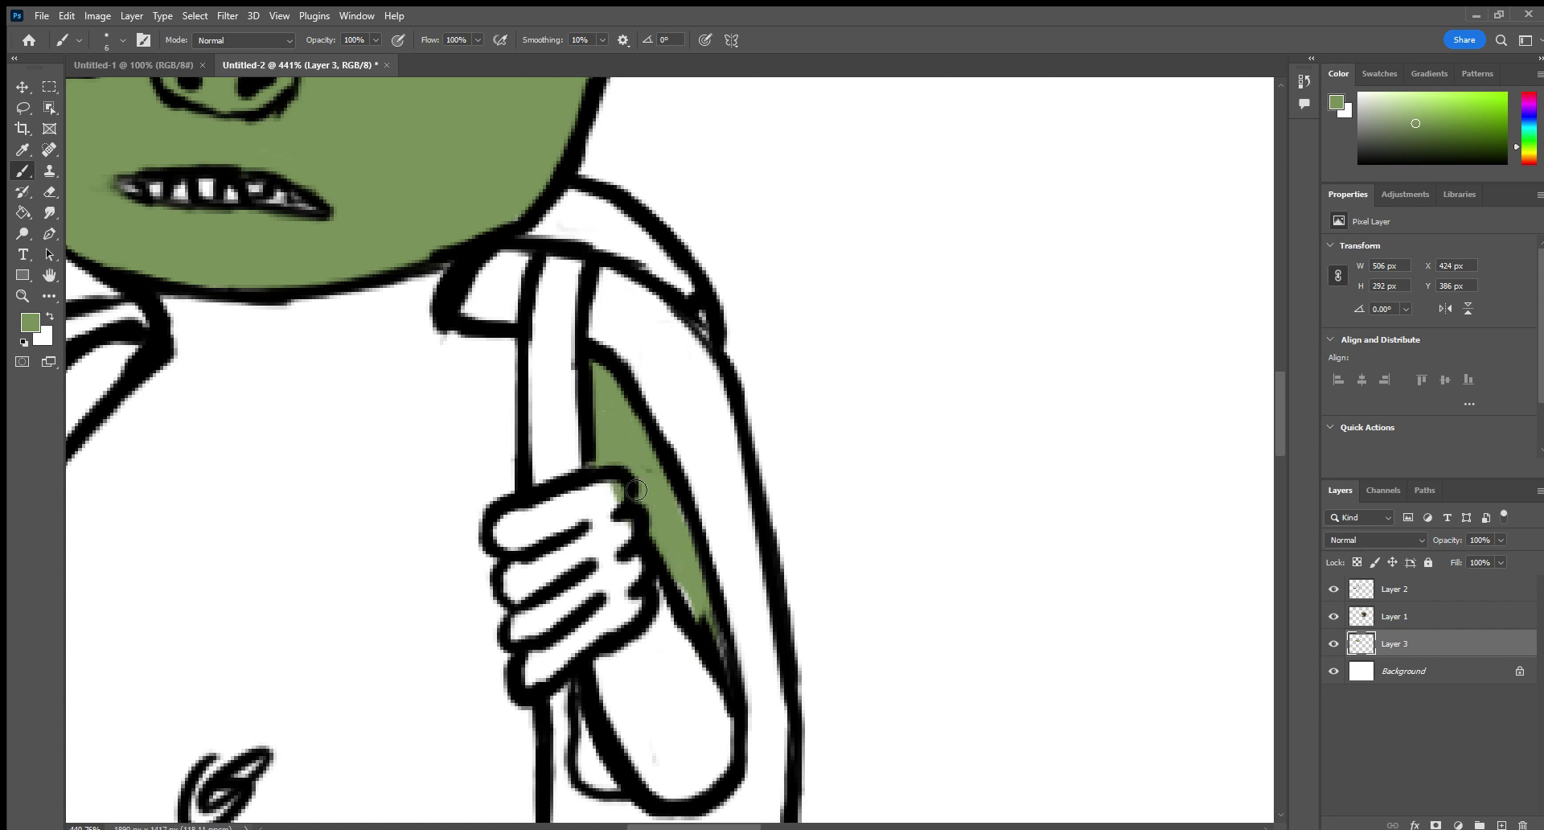
{"action": "mouse_move", "coordinate": [704, 630]}
{"action": "left_mouse_down"}
{"action": "mouse_move", "coordinate": [732, 757]}
{"action": "mouse_move", "coordinate": [682, 799]}
{"action": "mouse_move", "coordinate": [659, 794]}
{"action": "mouse_move", "coordinate": [609, 704]}
{"action": "mouse_move", "coordinate": [594, 606]}
{"action": "mouse_move", "coordinate": [608, 459]}
{"action": "left_mouse_up"}
{"action": "mouse_move", "coordinate": [601, 519]}
{"action": "left_mouse_down"}
{"action": "mouse_move", "coordinate": [621, 682]}
{"action": "mouse_move", "coordinate": [614, 489]}
{"action": "mouse_move", "coordinate": [614, 591]}
{"action": "mouse_move", "coordinate": [629, 611]}
{"action": "mouse_move", "coordinate": [633, 501]}
{"action": "mouse_move", "coordinate": [649, 596]}
{"action": "mouse_move", "coordinate": [698, 670]}
{"action": "mouse_move", "coordinate": [717, 775]}
{"action": "mouse_move", "coordinate": [691, 736]}
{"action": "mouse_move", "coordinate": [685, 749]}
{"action": "mouse_move", "coordinate": [664, 684]}
{"action": "mouse_move", "coordinate": [667, 737]}
{"action": "mouse_move", "coordinate": [702, 792]}
{"action": "mouse_move", "coordinate": [670, 771]}
{"action": "left_mouse_up"}
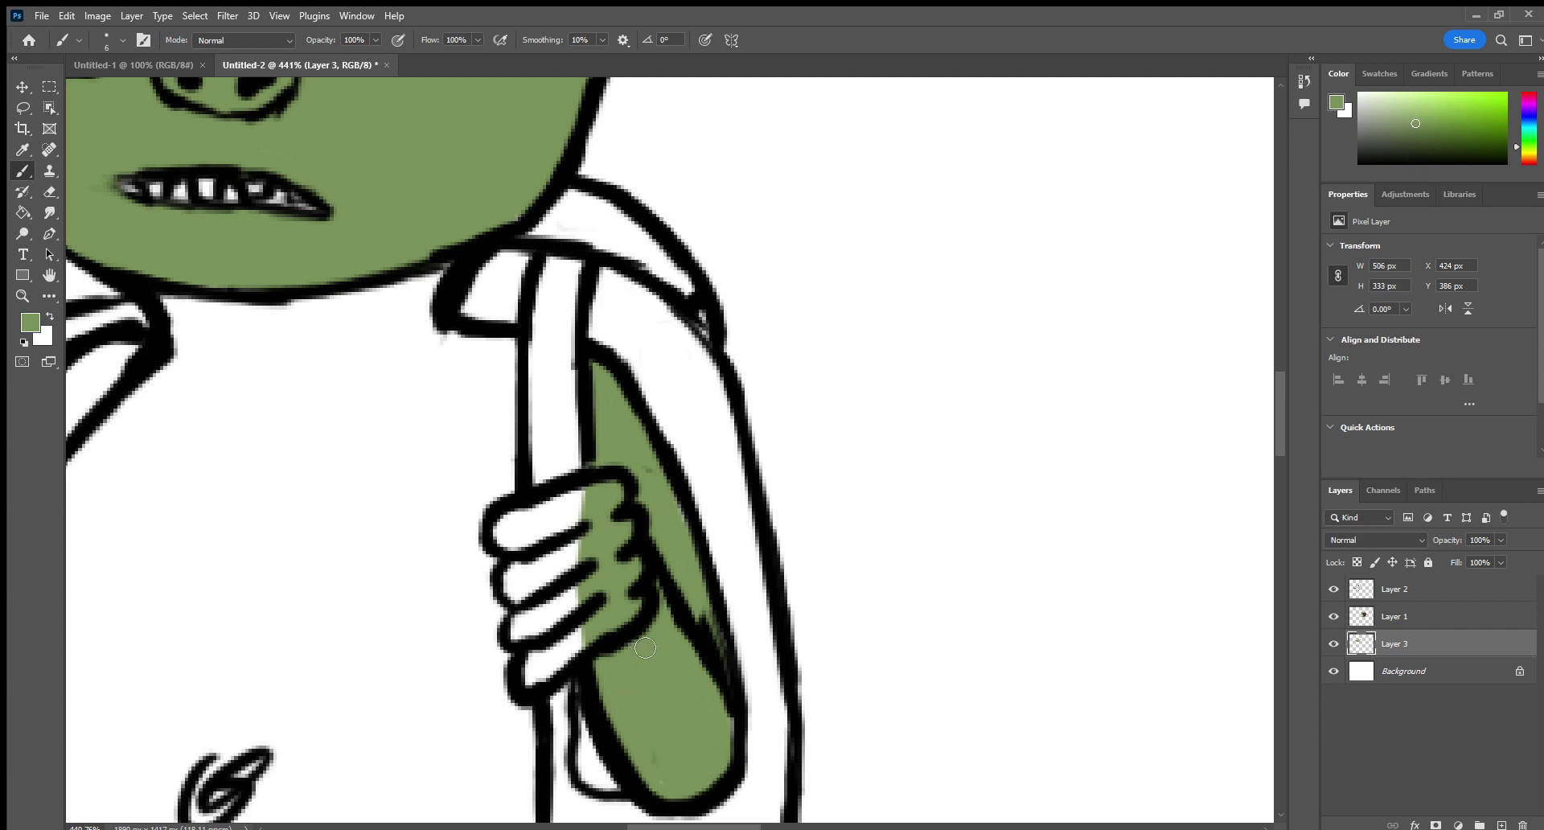
{"action": "mouse_move", "coordinate": [572, 656]}
{"action": "left_mouse_down"}
{"action": "mouse_move", "coordinate": [536, 686]}
{"action": "mouse_move", "coordinate": [586, 648]}
{"action": "mouse_move", "coordinate": [540, 644]}
{"action": "mouse_move", "coordinate": [534, 602]}
{"action": "mouse_move", "coordinate": [518, 634]}
{"action": "mouse_move", "coordinate": [508, 529]}
{"action": "mouse_move", "coordinate": [586, 521]}
{"action": "mouse_move", "coordinate": [574, 614]}
{"action": "mouse_move", "coordinate": [547, 549]}
{"action": "left_mouse_up"}
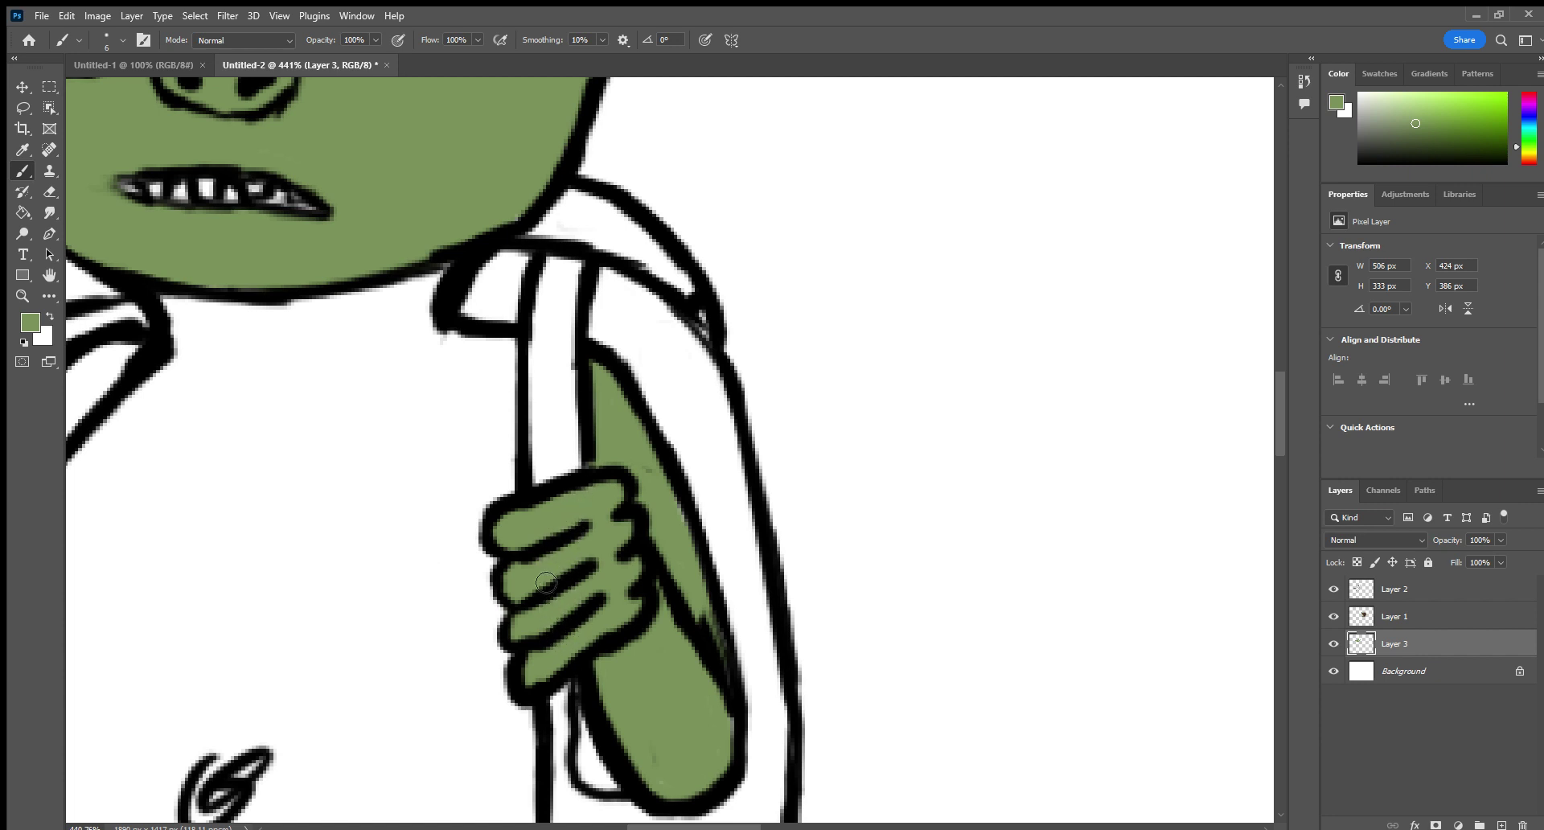
Paint the sliver of arm beside the left backpack strap green and erase the green from the gaps below the hand.
{"action": "left_click", "coordinate": [49, 275]}
{"action": "left_click_drag", "start_coordinate": [171, 307], "coordinate": [566, 218]}
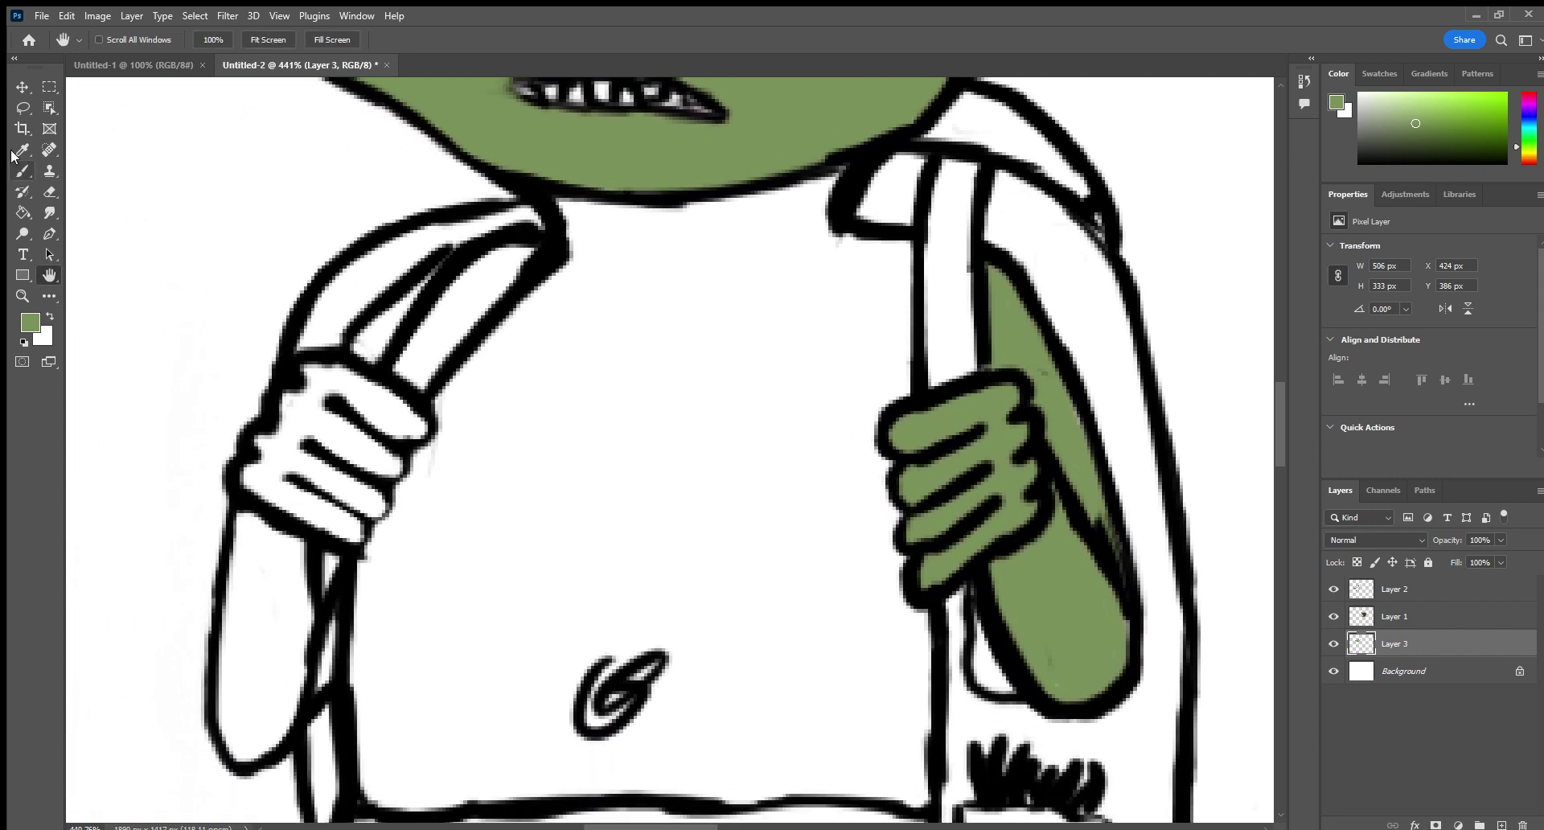
{"action": "key", "text": "b"}
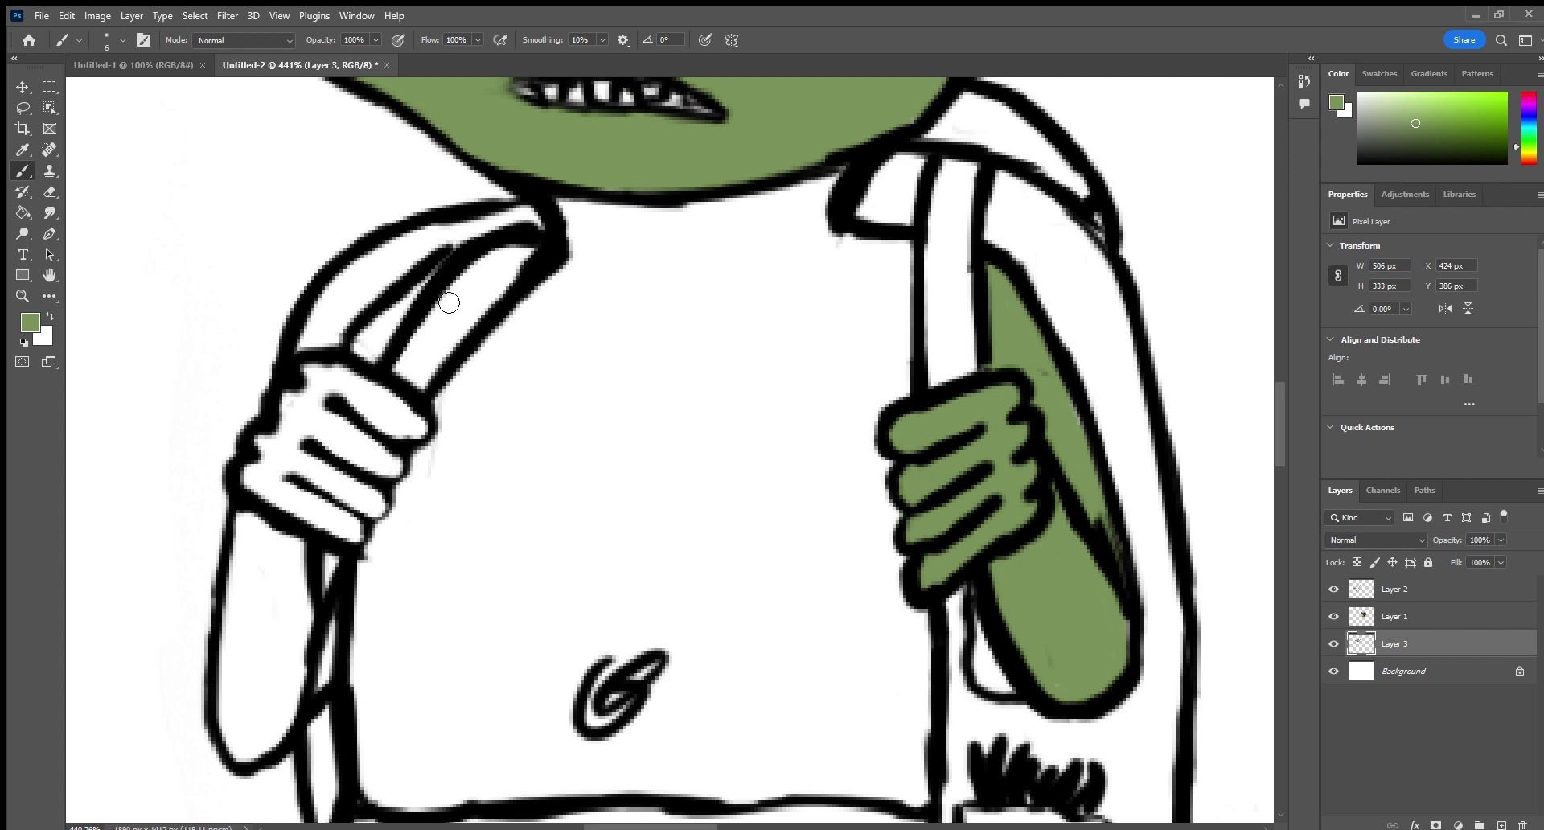
{"action": "left_click_drag", "start_coordinate": [403, 316], "coordinate": [366, 341]}
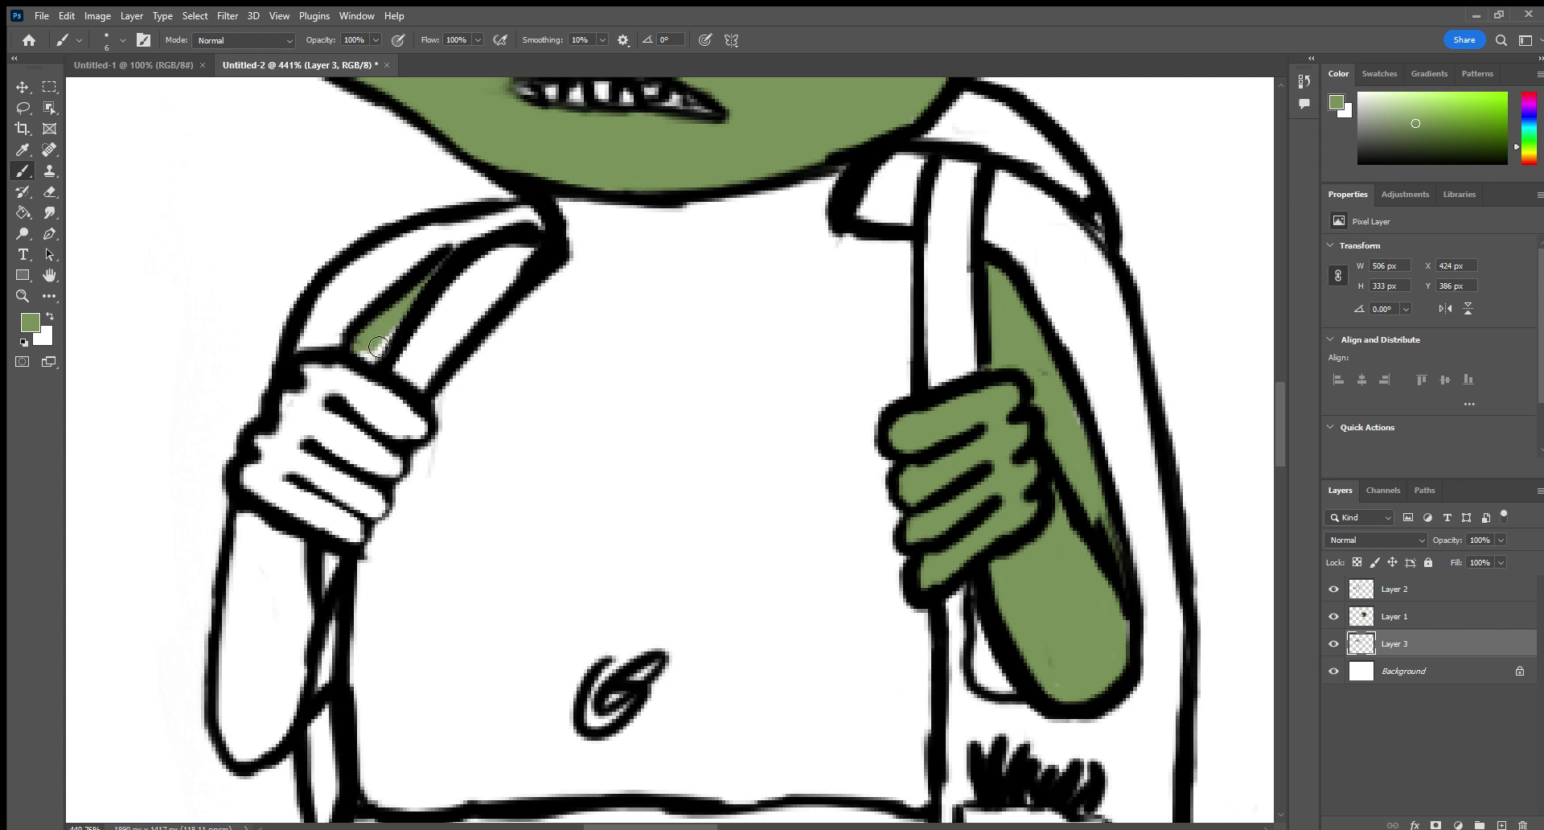
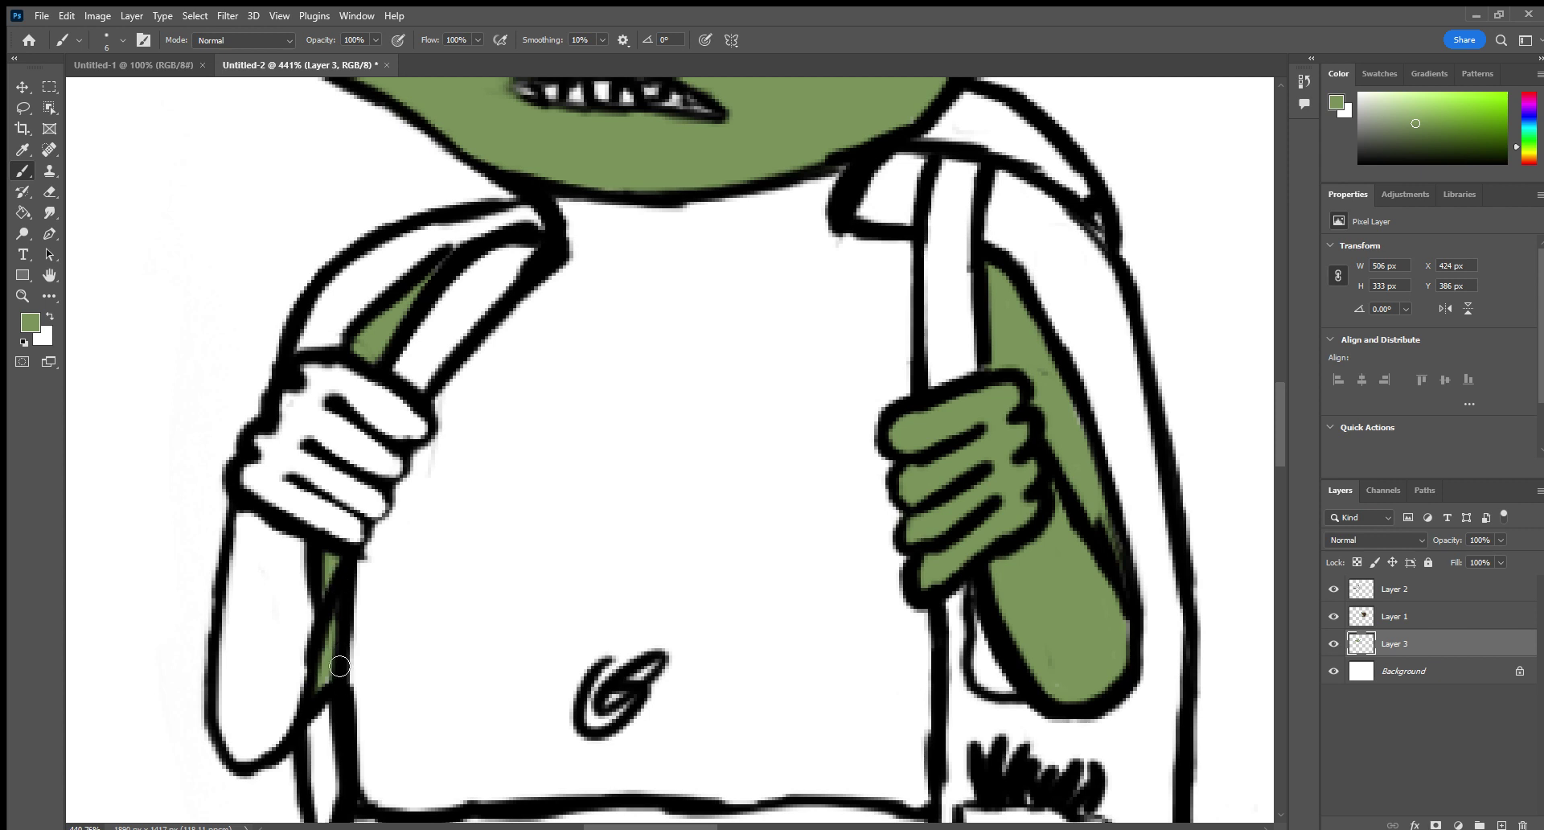
{"action": "left_click", "coordinate": [48, 193]}
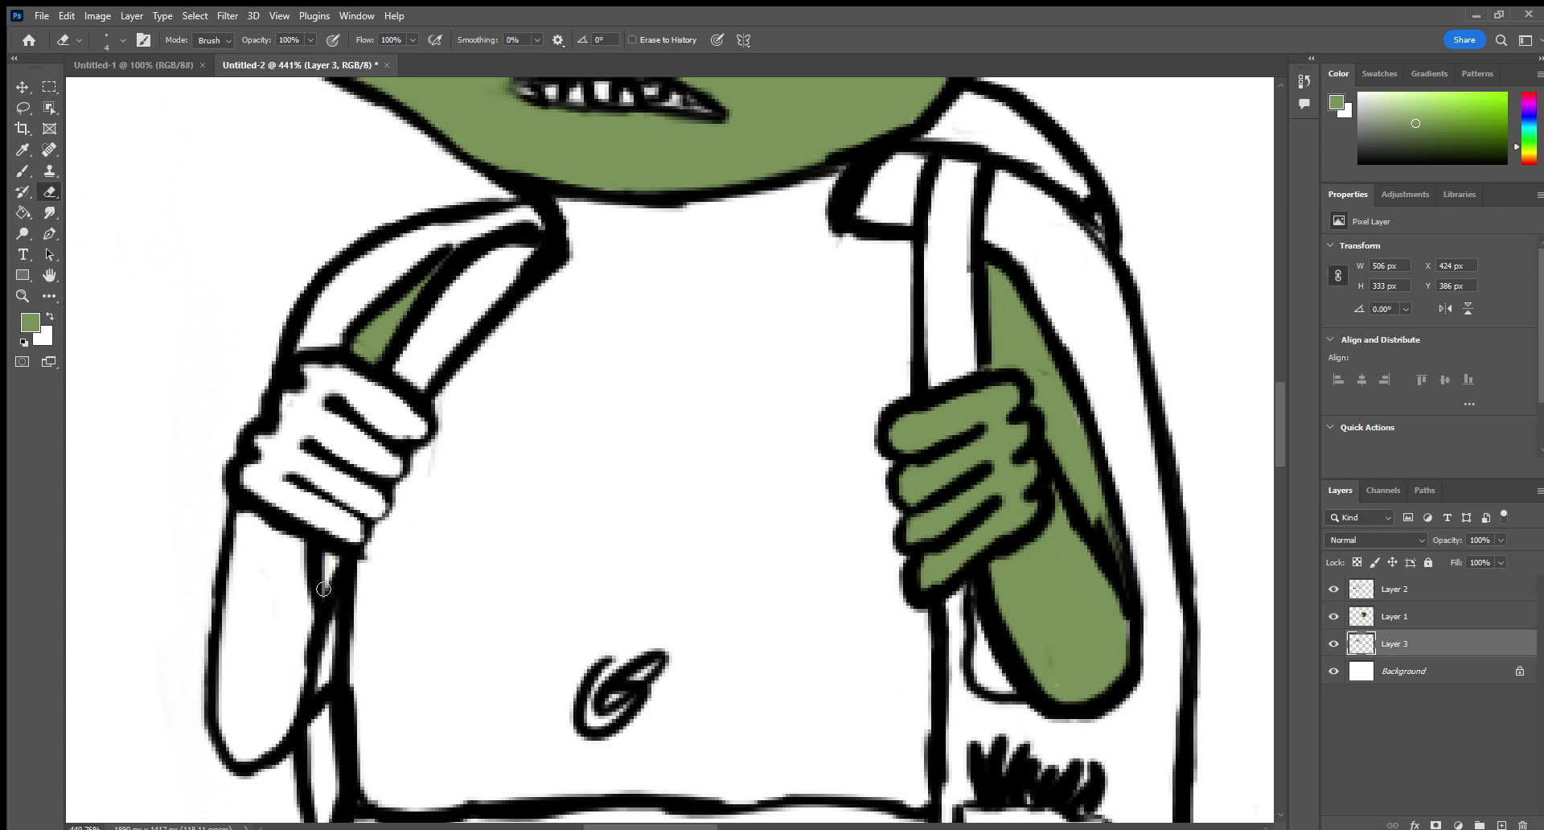
{"action": "left_click", "coordinate": [23, 170]}
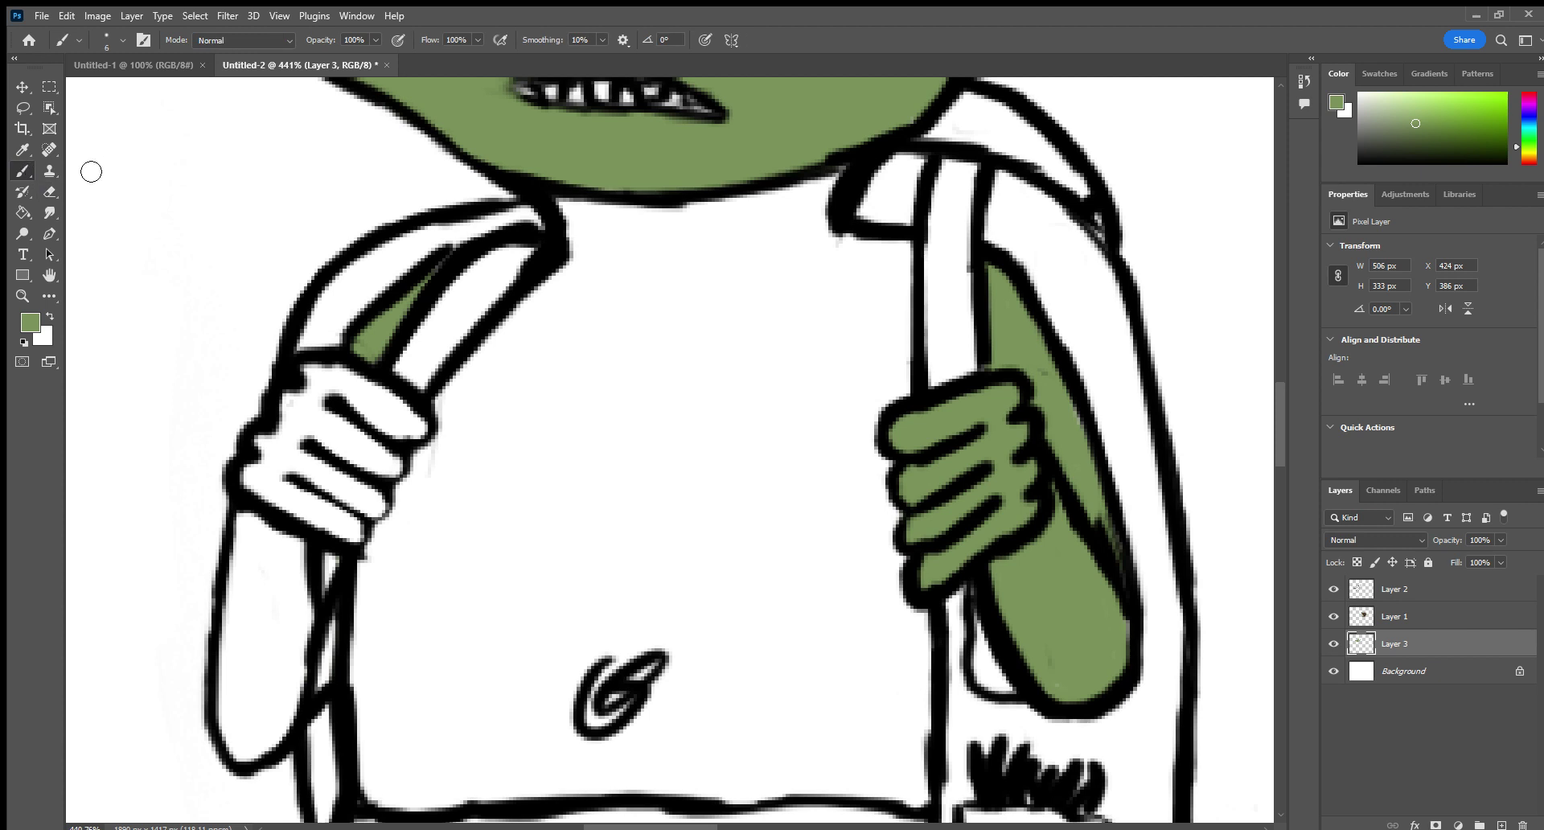
Colour the goblin's left forearm and the hand with all its fingers green.
{"action": "mouse_move", "coordinate": [251, 529]}
{"action": "left_mouse_down"}
{"action": "mouse_move", "coordinate": [230, 723]}
{"action": "mouse_move", "coordinate": [260, 762]}
{"action": "mouse_move", "coordinate": [301, 705]}
{"action": "mouse_move", "coordinate": [309, 560]}
{"action": "mouse_move", "coordinate": [264, 523]}
{"action": "mouse_move", "coordinate": [243, 718]}
{"action": "mouse_move", "coordinate": [260, 745]}
{"action": "mouse_move", "coordinate": [299, 645]}
{"action": "mouse_move", "coordinate": [301, 579]}
{"action": "mouse_move", "coordinate": [274, 550]}
{"action": "mouse_move", "coordinate": [252, 714]}
{"action": "mouse_move", "coordinate": [270, 730]}
{"action": "mouse_move", "coordinate": [289, 598]}
{"action": "mouse_move", "coordinate": [277, 576]}
{"action": "mouse_move", "coordinate": [253, 728]}
{"action": "left_mouse_up"}
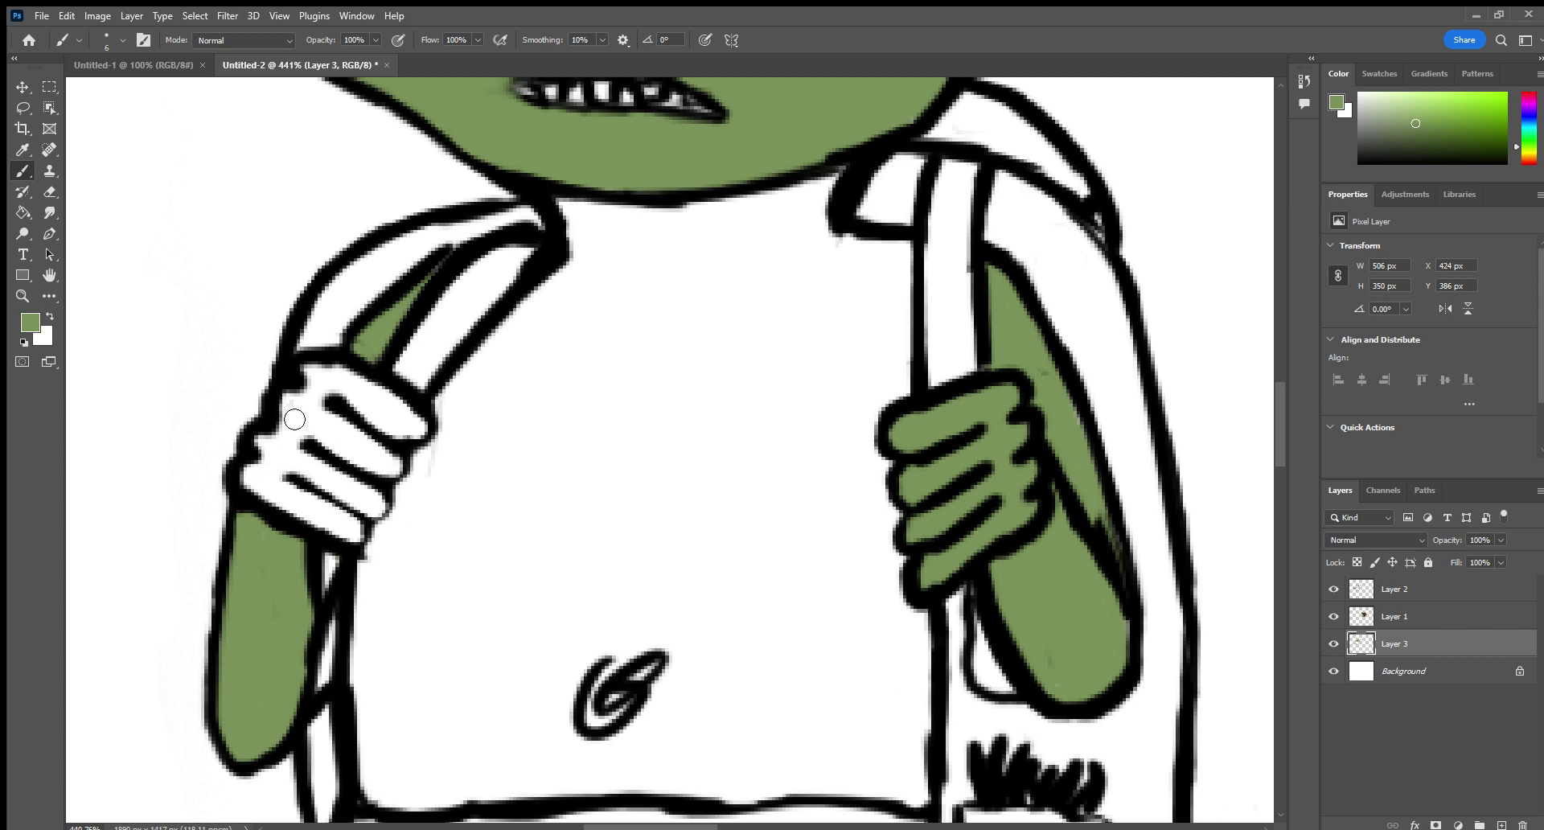
{"action": "left_click_drag", "start_coordinate": [275, 500], "coordinate": [268, 468]}
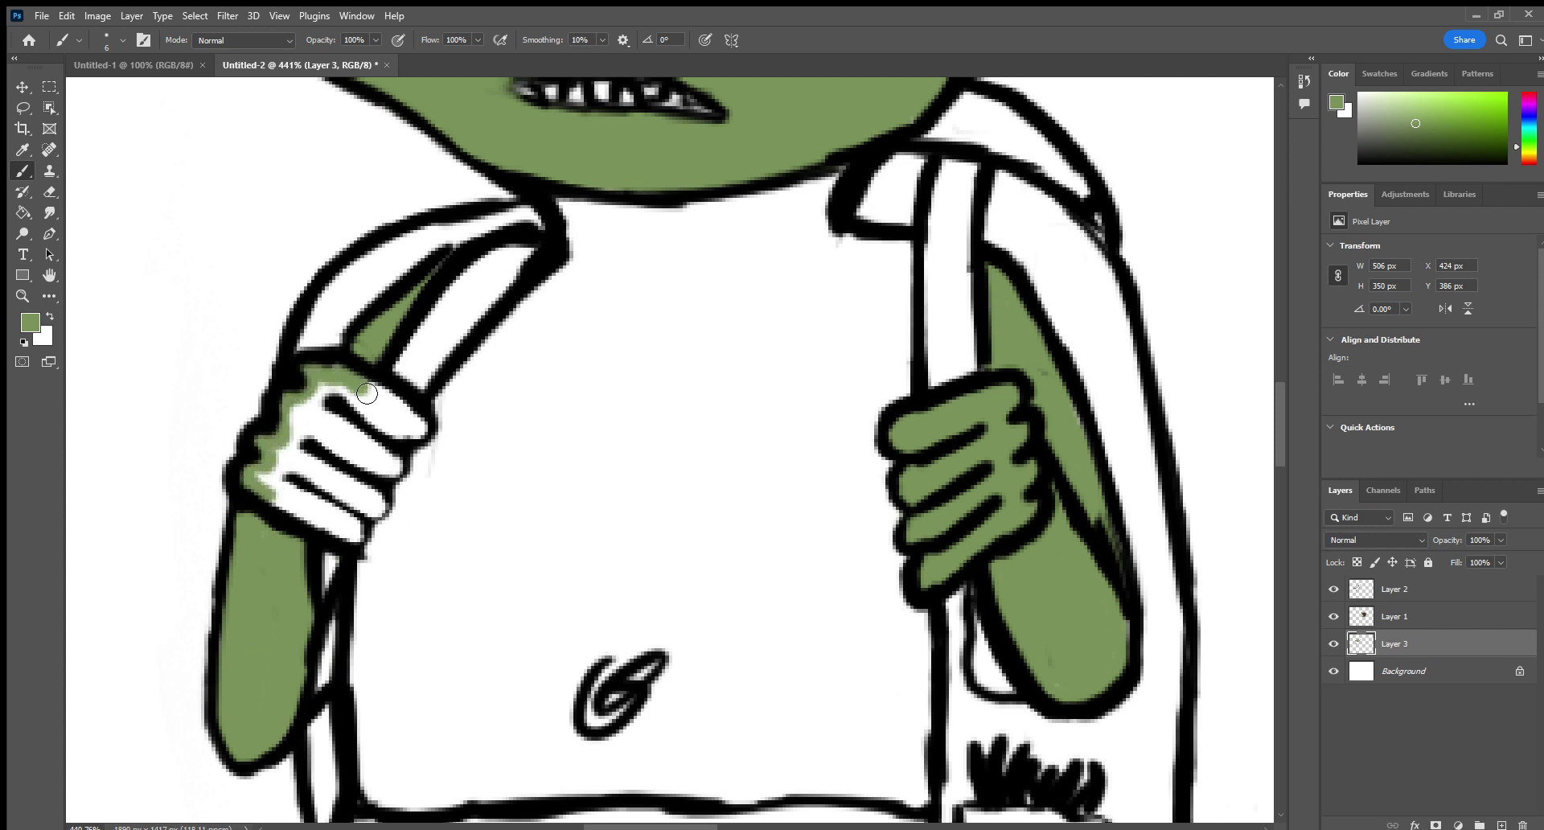
{"action": "mouse_move", "coordinate": [367, 393]}
{"action": "left_mouse_down"}
{"action": "mouse_move", "coordinate": [420, 430]}
{"action": "mouse_move", "coordinate": [334, 403]}
{"action": "mouse_move", "coordinate": [379, 443]}
{"action": "mouse_move", "coordinate": [386, 479]}
{"action": "mouse_move", "coordinate": [312, 442]}
{"action": "mouse_move", "coordinate": [316, 469]}
{"action": "mouse_move", "coordinate": [357, 480]}
{"action": "mouse_move", "coordinate": [376, 517]}
{"action": "mouse_move", "coordinate": [289, 472]}
{"action": "mouse_move", "coordinate": [360, 530]}
{"action": "mouse_move", "coordinate": [351, 543]}
{"action": "mouse_move", "coordinate": [288, 509]}
{"action": "left_mouse_up"}
{"action": "left_click_drag", "start_coordinate": [292, 445], "coordinate": [319, 397]}
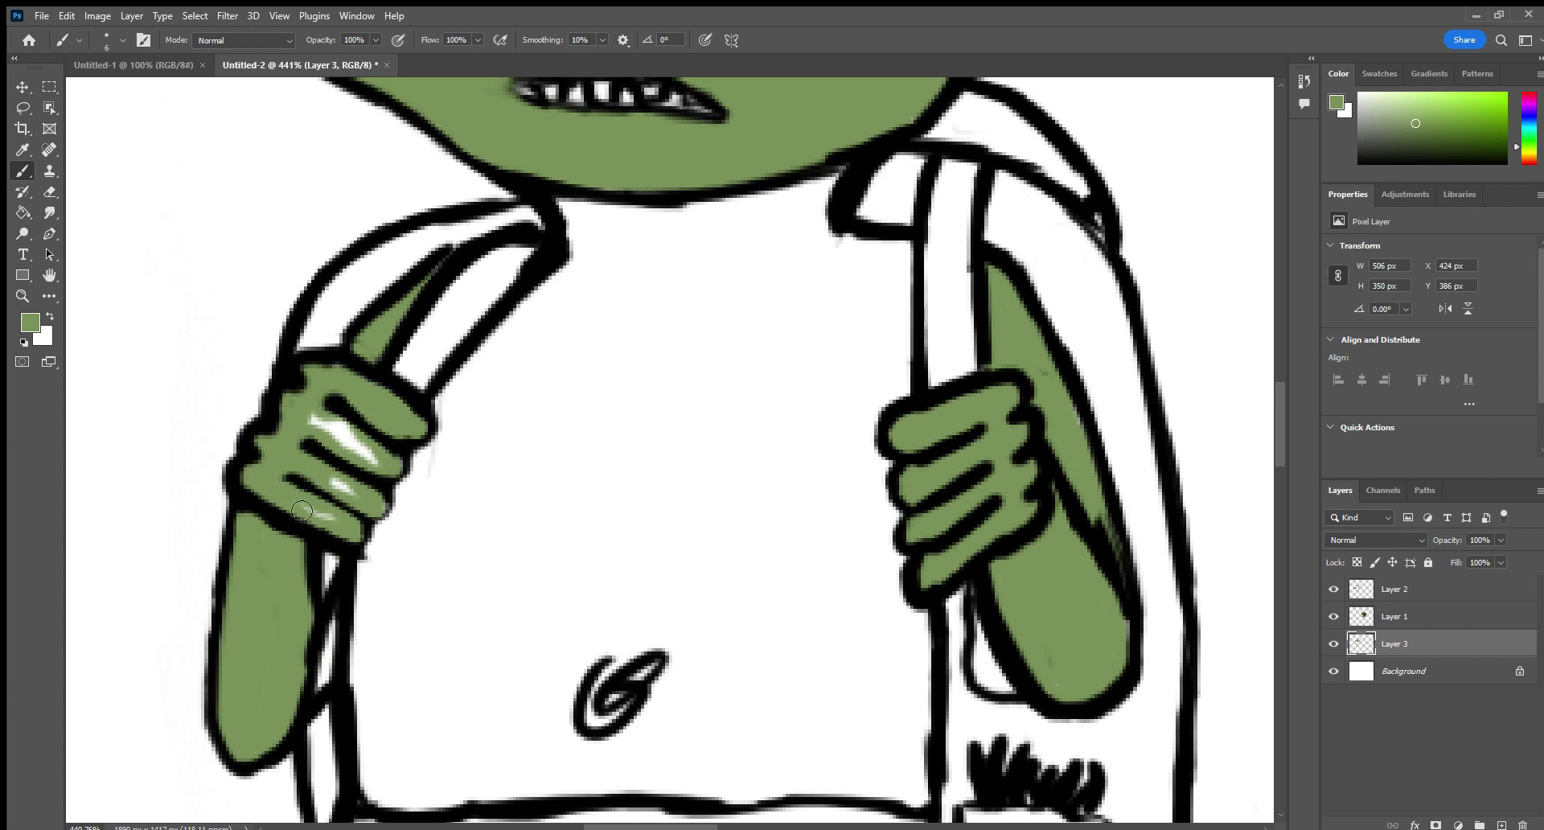
{"action": "left_click_drag", "start_coordinate": [373, 461], "coordinate": [339, 427]}
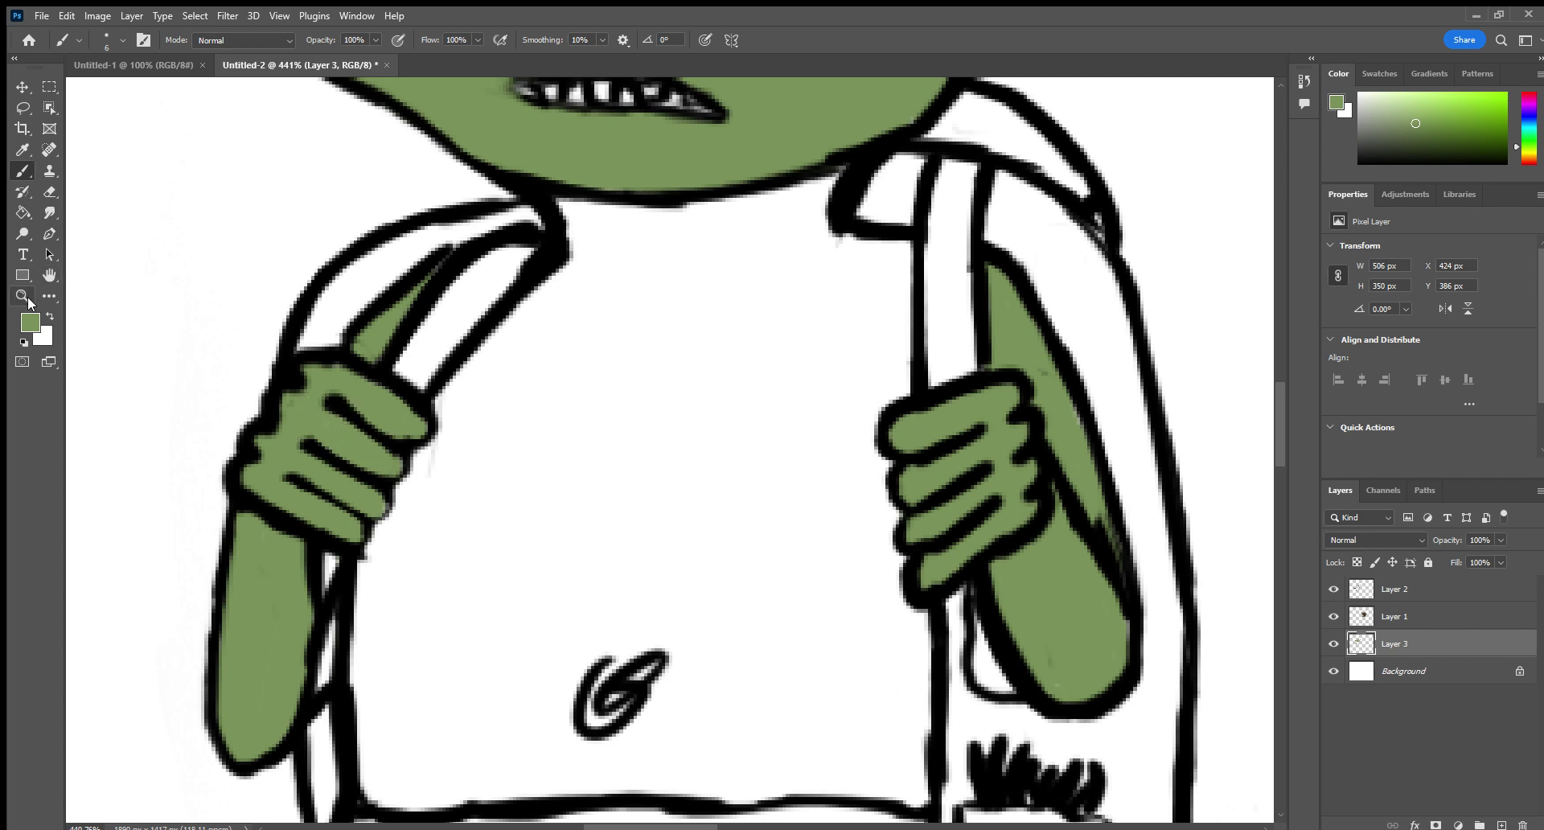
Fill the neck, chest and belly with green down to the waistline, painting around and inside the navel.
{"action": "mouse_move", "coordinate": [589, 220]}
{"action": "left_mouse_down"}
{"action": "mouse_move", "coordinate": [575, 250]}
{"action": "mouse_move", "coordinate": [598, 288]}
{"action": "mouse_move", "coordinate": [615, 283]}
{"action": "mouse_move", "coordinate": [602, 210]}
{"action": "mouse_move", "coordinate": [680, 324]}
{"action": "mouse_move", "coordinate": [684, 297]}
{"action": "mouse_move", "coordinate": [641, 207]}
{"action": "mouse_move", "coordinate": [682, 274]}
{"action": "mouse_move", "coordinate": [768, 332]}
{"action": "mouse_move", "coordinate": [638, 179]}
{"action": "mouse_move", "coordinate": [807, 326]}
{"action": "mouse_move", "coordinate": [823, 320]}
{"action": "mouse_move", "coordinate": [730, 210]}
{"action": "mouse_move", "coordinate": [834, 288]}
{"action": "mouse_move", "coordinate": [773, 216]}
{"action": "mouse_move", "coordinate": [739, 203]}
{"action": "mouse_move", "coordinate": [810, 257]}
{"action": "mouse_move", "coordinate": [781, 191]}
{"action": "mouse_move", "coordinate": [810, 200]}
{"action": "left_mouse_up"}
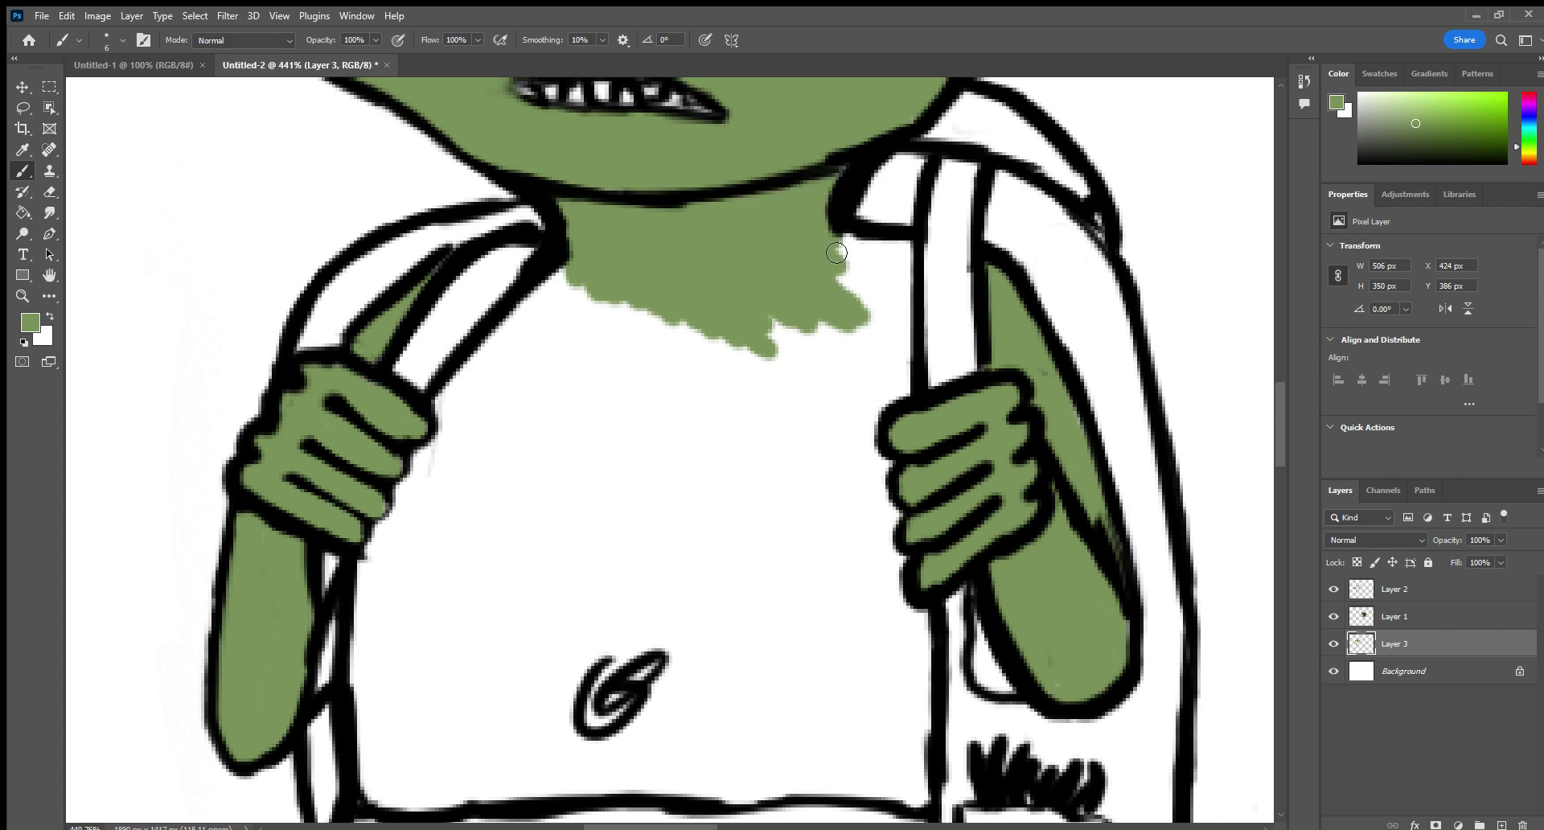
{"action": "mouse_move", "coordinate": [837, 253]}
{"action": "left_mouse_down"}
{"action": "mouse_move", "coordinate": [906, 323]}
{"action": "mouse_move", "coordinate": [911, 288]}
{"action": "mouse_move", "coordinate": [849, 445]}
{"action": "mouse_move", "coordinate": [818, 451]}
{"action": "mouse_move", "coordinate": [799, 299]}
{"action": "mouse_move", "coordinate": [764, 459]}
{"action": "mouse_move", "coordinate": [733, 450]}
{"action": "mouse_move", "coordinate": [708, 367]}
{"action": "mouse_move", "coordinate": [689, 363]}
{"action": "mouse_move", "coordinate": [671, 397]}
{"action": "mouse_move", "coordinate": [667, 456]}
{"action": "mouse_move", "coordinate": [690, 451]}
{"action": "mouse_move", "coordinate": [677, 469]}
{"action": "mouse_move", "coordinate": [633, 312]}
{"action": "mouse_move", "coordinate": [640, 256]}
{"action": "mouse_move", "coordinate": [442, 423]}
{"action": "mouse_move", "coordinate": [455, 399]}
{"action": "mouse_move", "coordinate": [370, 589]}
{"action": "mouse_move", "coordinate": [363, 751]}
{"action": "mouse_move", "coordinate": [395, 584]}
{"action": "mouse_move", "coordinate": [428, 498]}
{"action": "mouse_move", "coordinate": [453, 482]}
{"action": "mouse_move", "coordinate": [459, 504]}
{"action": "mouse_move", "coordinate": [497, 477]}
{"action": "mouse_move", "coordinate": [495, 509]}
{"action": "mouse_move", "coordinate": [553, 441]}
{"action": "mouse_move", "coordinate": [544, 481]}
{"action": "mouse_move", "coordinate": [572, 464]}
{"action": "mouse_move", "coordinate": [562, 510]}
{"action": "mouse_move", "coordinate": [592, 535]}
{"action": "mouse_move", "coordinate": [582, 508]}
{"action": "mouse_move", "coordinate": [555, 581]}
{"action": "mouse_move", "coordinate": [748, 586]}
{"action": "mouse_move", "coordinate": [793, 548]}
{"action": "mouse_move", "coordinate": [881, 523]}
{"action": "mouse_move", "coordinate": [898, 437]}
{"action": "left_mouse_up"}
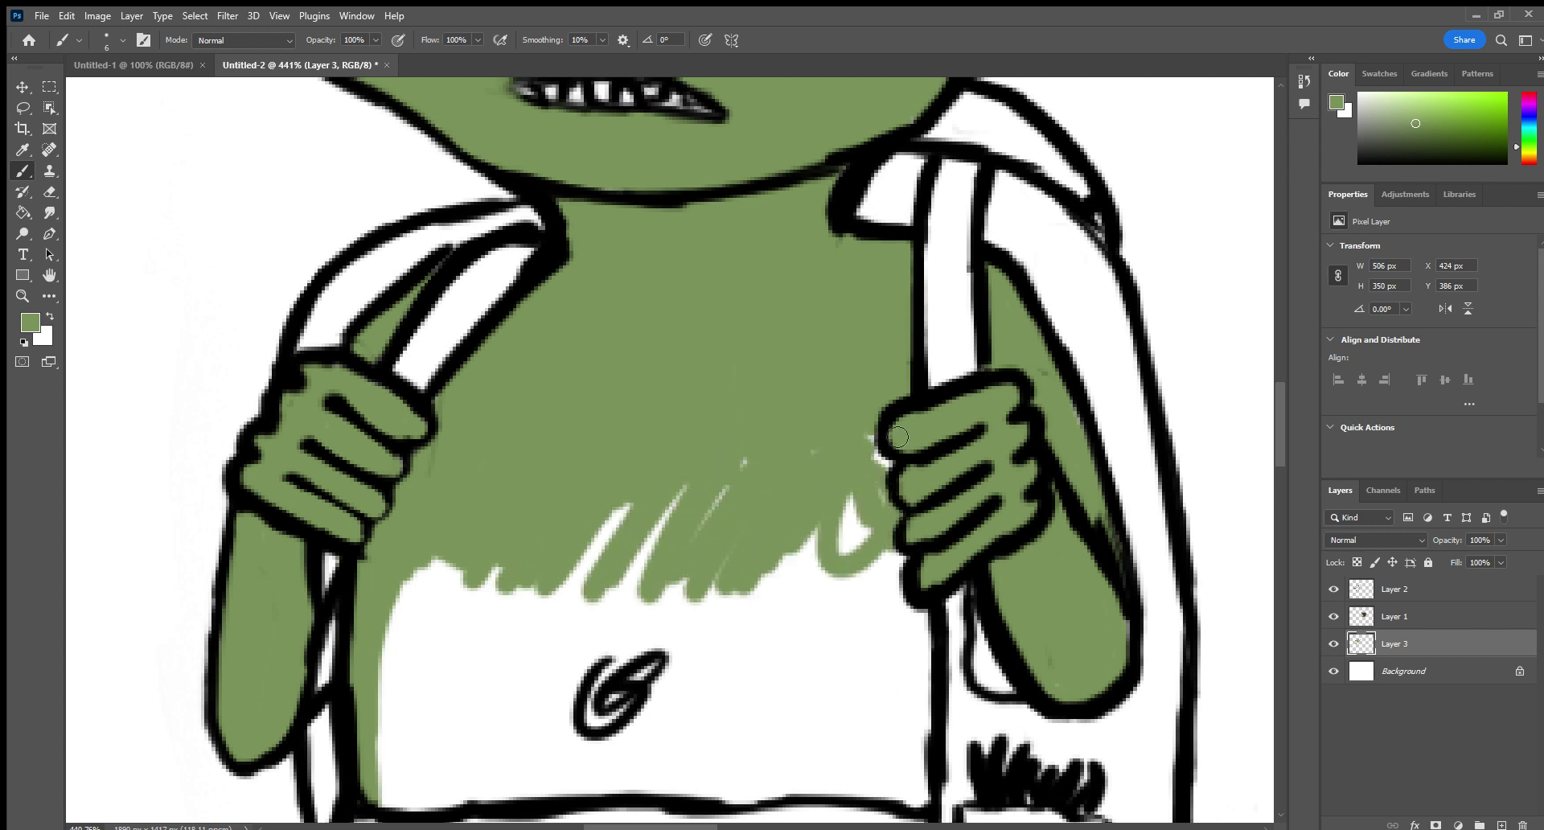
{"action": "mouse_move", "coordinate": [895, 540]}
{"action": "left_mouse_down"}
{"action": "mouse_move", "coordinate": [917, 683]}
{"action": "mouse_move", "coordinate": [909, 783]}
{"action": "mouse_move", "coordinate": [833, 760]}
{"action": "mouse_move", "coordinate": [796, 728]}
{"action": "mouse_move", "coordinate": [748, 765]}
{"action": "mouse_move", "coordinate": [708, 724]}
{"action": "mouse_move", "coordinate": [728, 796]}
{"action": "mouse_move", "coordinate": [760, 789]}
{"action": "mouse_move", "coordinate": [872, 679]}
{"action": "mouse_move", "coordinate": [885, 750]}
{"action": "mouse_move", "coordinate": [877, 643]}
{"action": "mouse_move", "coordinate": [845, 700]}
{"action": "mouse_move", "coordinate": [817, 614]}
{"action": "mouse_move", "coordinate": [768, 684]}
{"action": "mouse_move", "coordinate": [749, 635]}
{"action": "mouse_move", "coordinate": [772, 589]}
{"action": "mouse_move", "coordinate": [708, 635]}
{"action": "mouse_move", "coordinate": [754, 500]}
{"action": "mouse_move", "coordinate": [618, 577]}
{"action": "mouse_move", "coordinate": [515, 673]}
{"action": "mouse_move", "coordinate": [478, 615]}
{"action": "mouse_move", "coordinate": [455, 627]}
{"action": "mouse_move", "coordinate": [430, 611]}
{"action": "mouse_move", "coordinate": [383, 643]}
{"action": "mouse_move", "coordinate": [391, 799]}
{"action": "mouse_move", "coordinate": [537, 789]}
{"action": "mouse_move", "coordinate": [688, 804]}
{"action": "mouse_move", "coordinate": [604, 777]}
{"action": "mouse_move", "coordinate": [700, 769]}
{"action": "mouse_move", "coordinate": [584, 716]}
{"action": "left_mouse_up"}
{"action": "mouse_move", "coordinate": [667, 721]}
{"action": "left_mouse_down"}
{"action": "mouse_move", "coordinate": [676, 668]}
{"action": "mouse_move", "coordinate": [639, 643]}
{"action": "left_mouse_up"}
{"action": "mouse_move", "coordinate": [415, 652]}
{"action": "left_mouse_down"}
{"action": "mouse_move", "coordinate": [440, 608]}
{"action": "mouse_move", "coordinate": [430, 666]}
{"action": "mouse_move", "coordinate": [445, 637]}
{"action": "mouse_move", "coordinate": [448, 810]}
{"action": "mouse_move", "coordinate": [497, 701]}
{"action": "mouse_move", "coordinate": [552, 662]}
{"action": "mouse_move", "coordinate": [528, 792]}
{"action": "mouse_move", "coordinate": [558, 790]}
{"action": "mouse_move", "coordinate": [597, 742]}
{"action": "mouse_move", "coordinate": [619, 784]}
{"action": "left_mouse_up"}
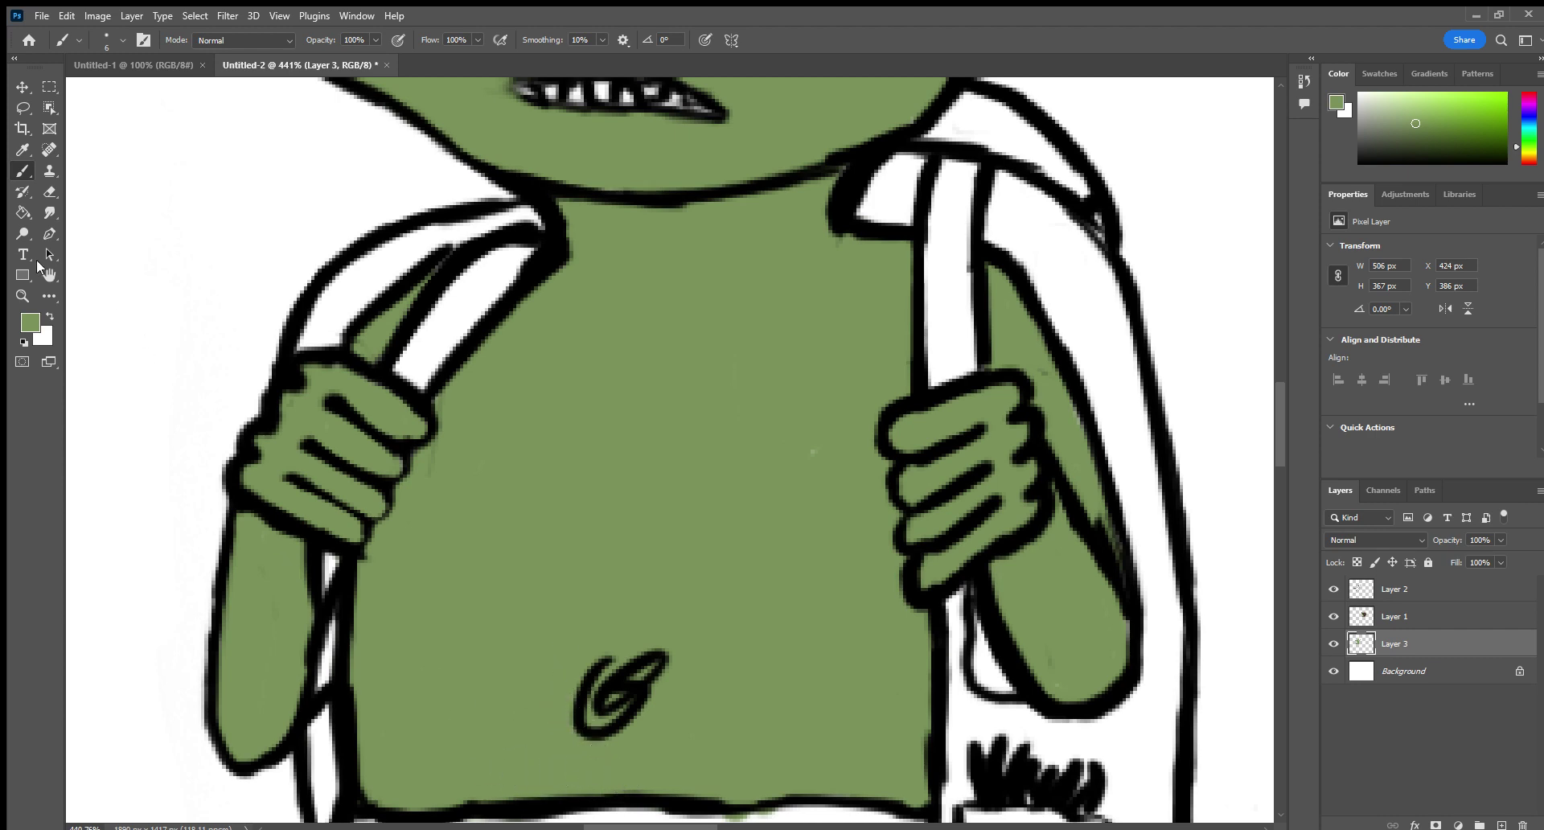
Sample a dark reddish-brown as the foreground colour for the goblin's trousers.
{"action": "key", "text": "h"}
{"action": "scroll", "coordinate": [190, 416], "scroll_direction": "up", "scroll_amount": 3}
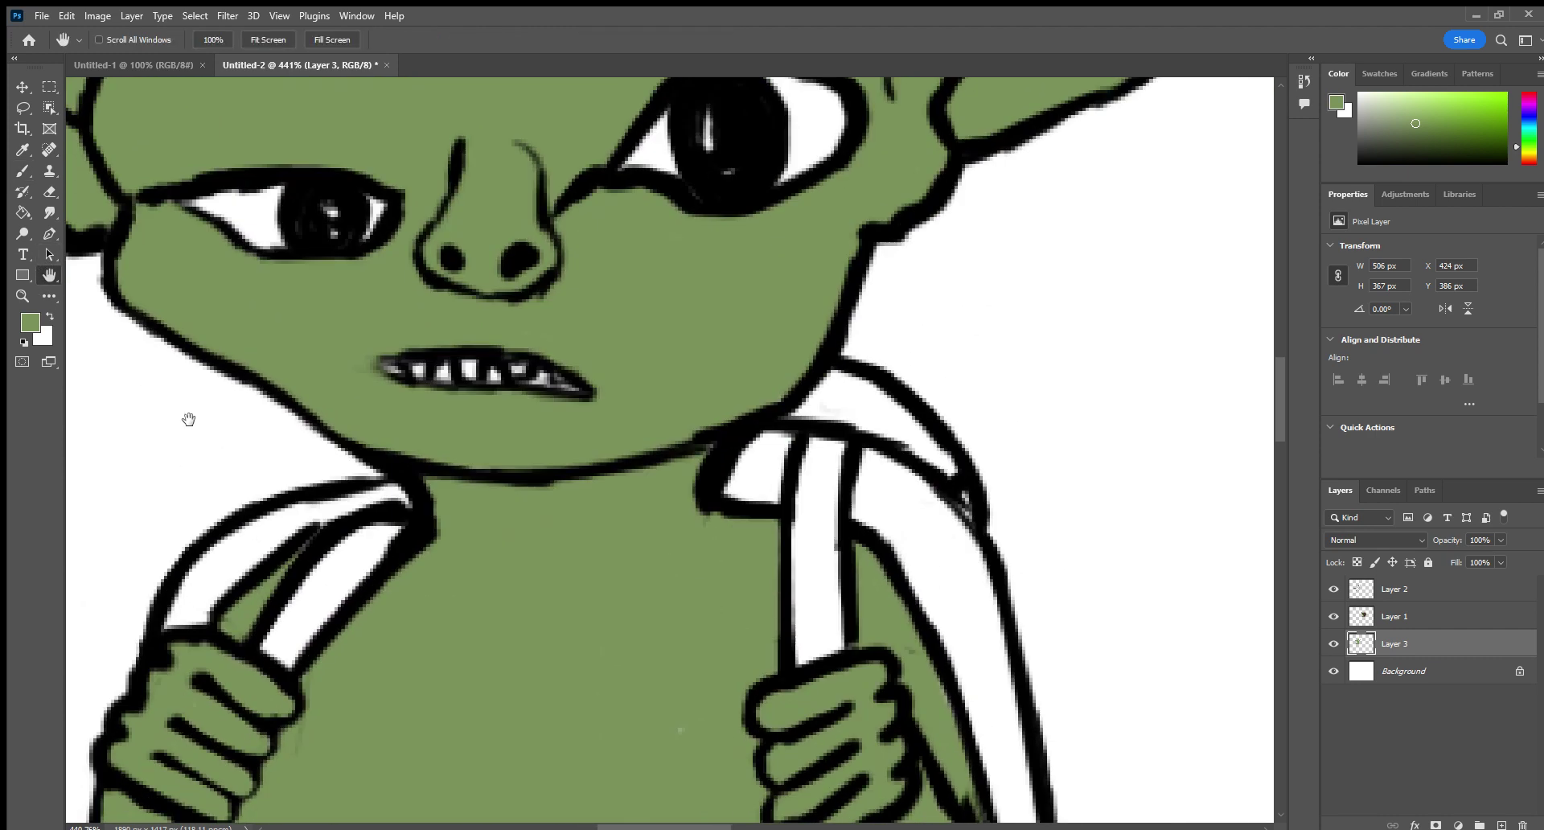
{"action": "scroll", "coordinate": [221, 293], "scroll_direction": "down", "scroll_amount": 10}
{"action": "scroll", "coordinate": [234, 397], "scroll_direction": "down", "scroll_amount": 5}
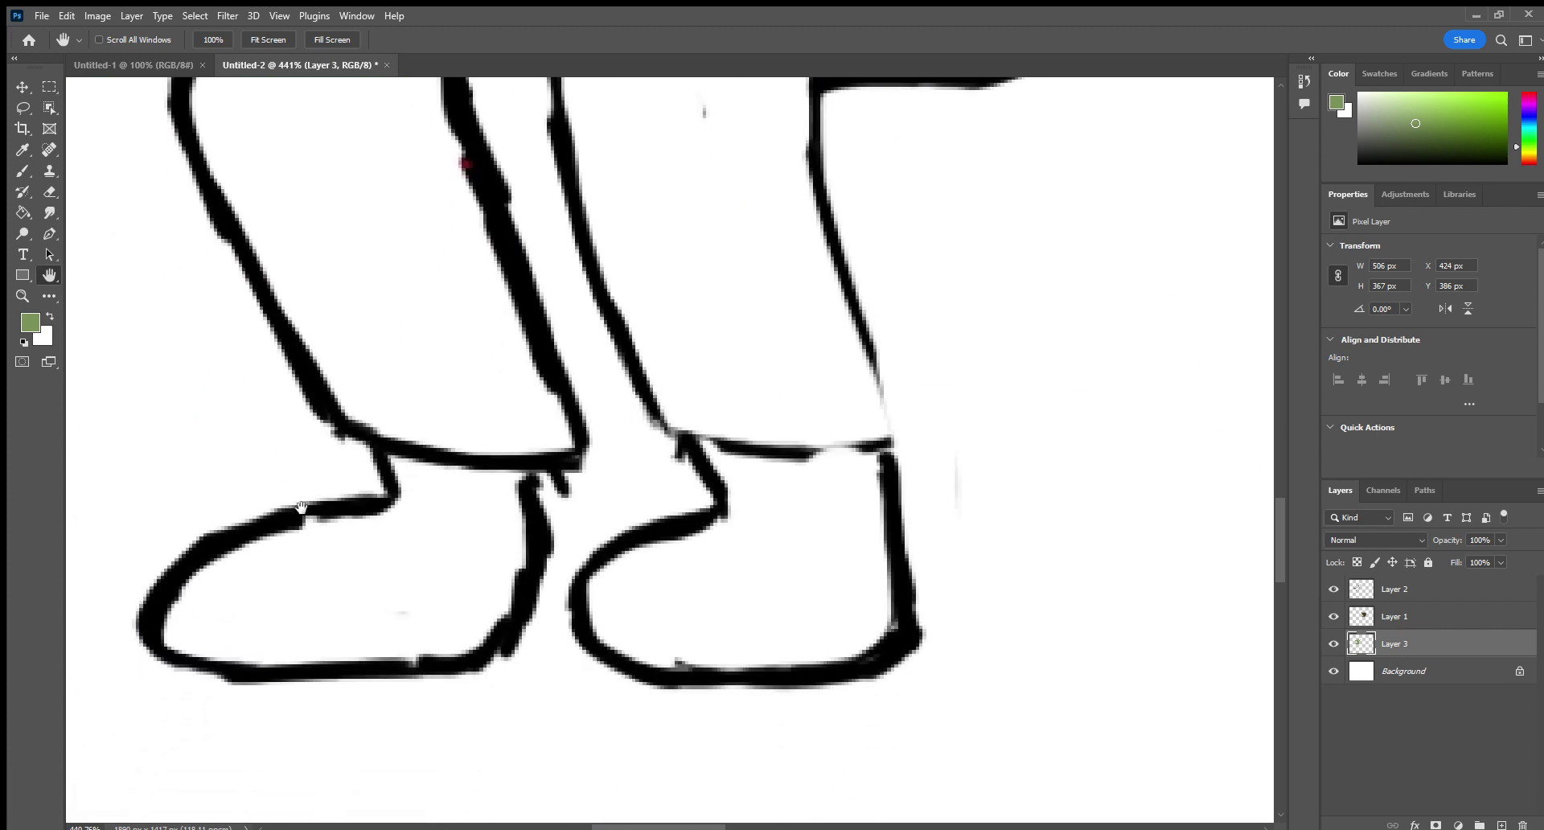
{"action": "scroll", "coordinate": [236, 718], "scroll_direction": "up", "scroll_amount": 10}
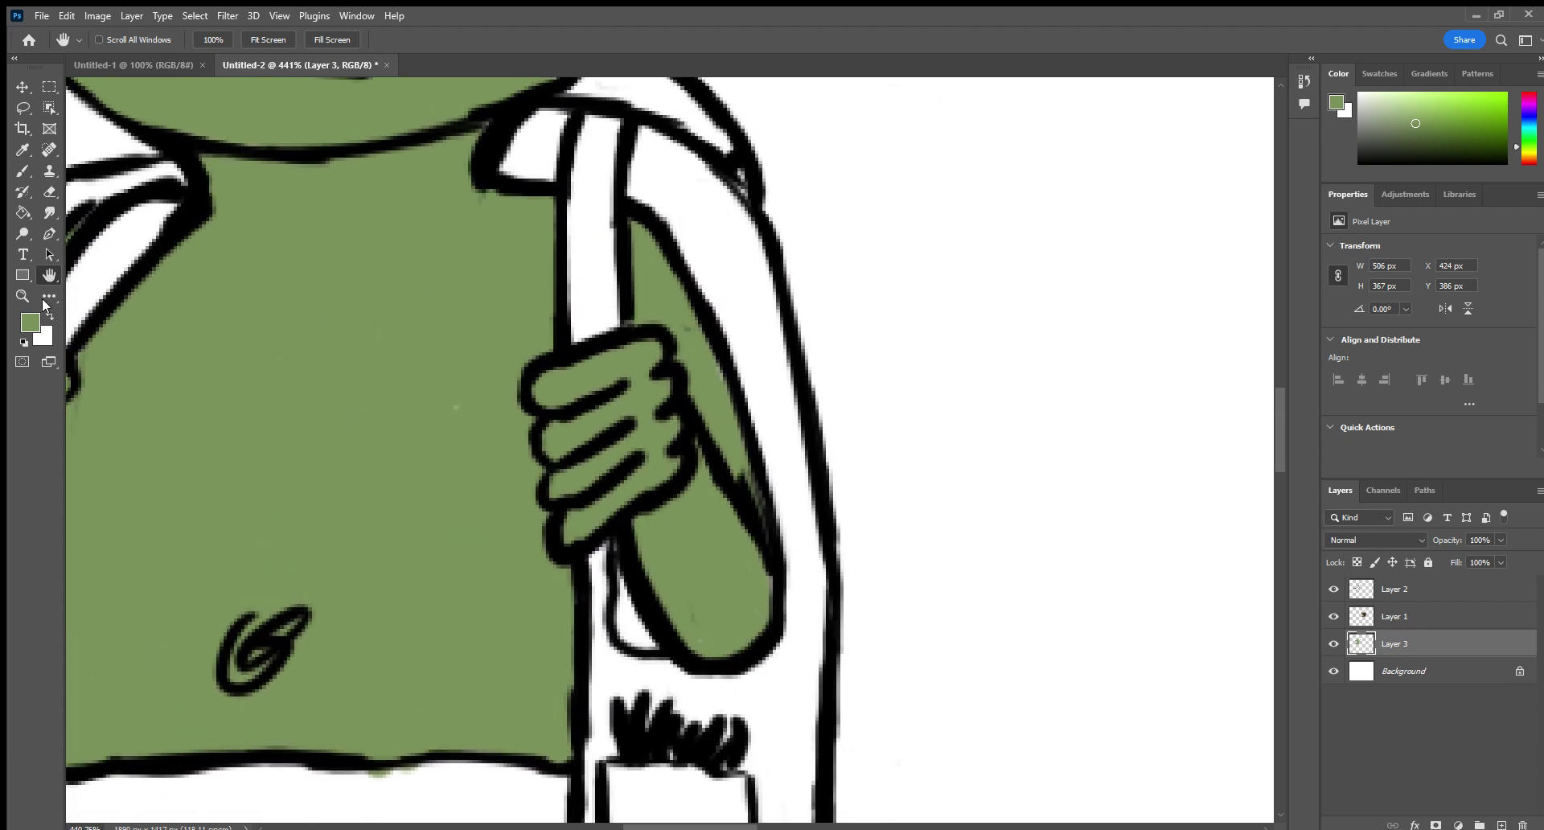
{"action": "key", "text": "i"}
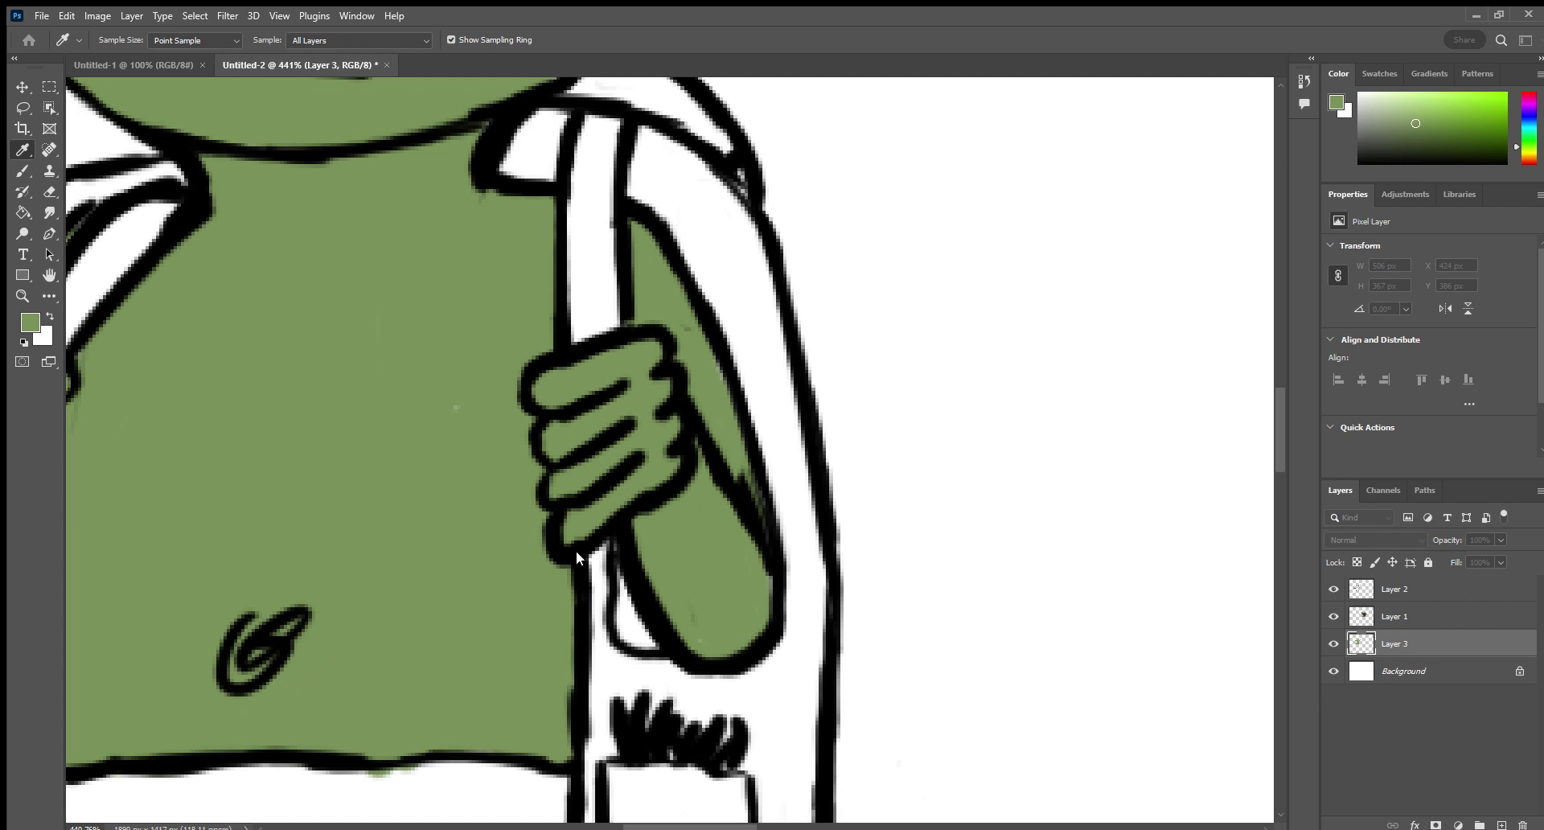
{"action": "key", "text": "Return"}
{"action": "key", "text": "h"}
{"action": "left_click_drag", "start_coordinate": [168, 405], "coordinate": [293, 266]}
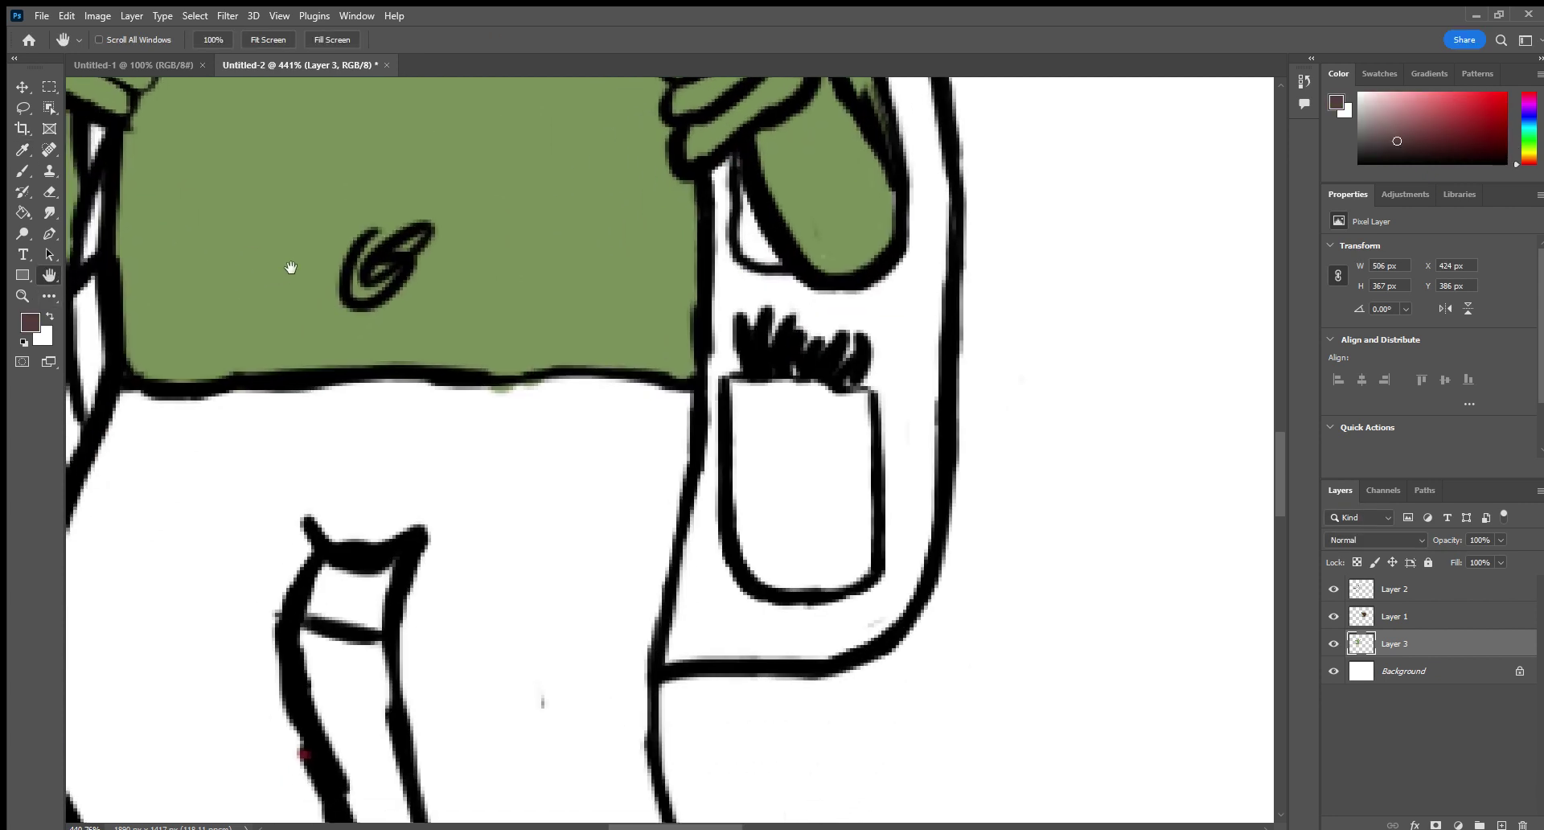
Brush dark reddish-brown along the inside of the trousers' outer edges and around the gap between the goblin's legs.
{"action": "left_click", "coordinate": [23, 171]}
{"action": "mouse_move", "coordinate": [167, 368]}
{"action": "left_mouse_down"}
{"action": "mouse_move", "coordinate": [89, 582]}
{"action": "mouse_move", "coordinate": [82, 668]}
{"action": "mouse_move", "coordinate": [169, 825]}
{"action": "mouse_move", "coordinate": [151, 788]}
{"action": "mouse_move", "coordinate": [173, 820]}
{"action": "mouse_move", "coordinate": [278, 822]}
{"action": "left_mouse_up"}
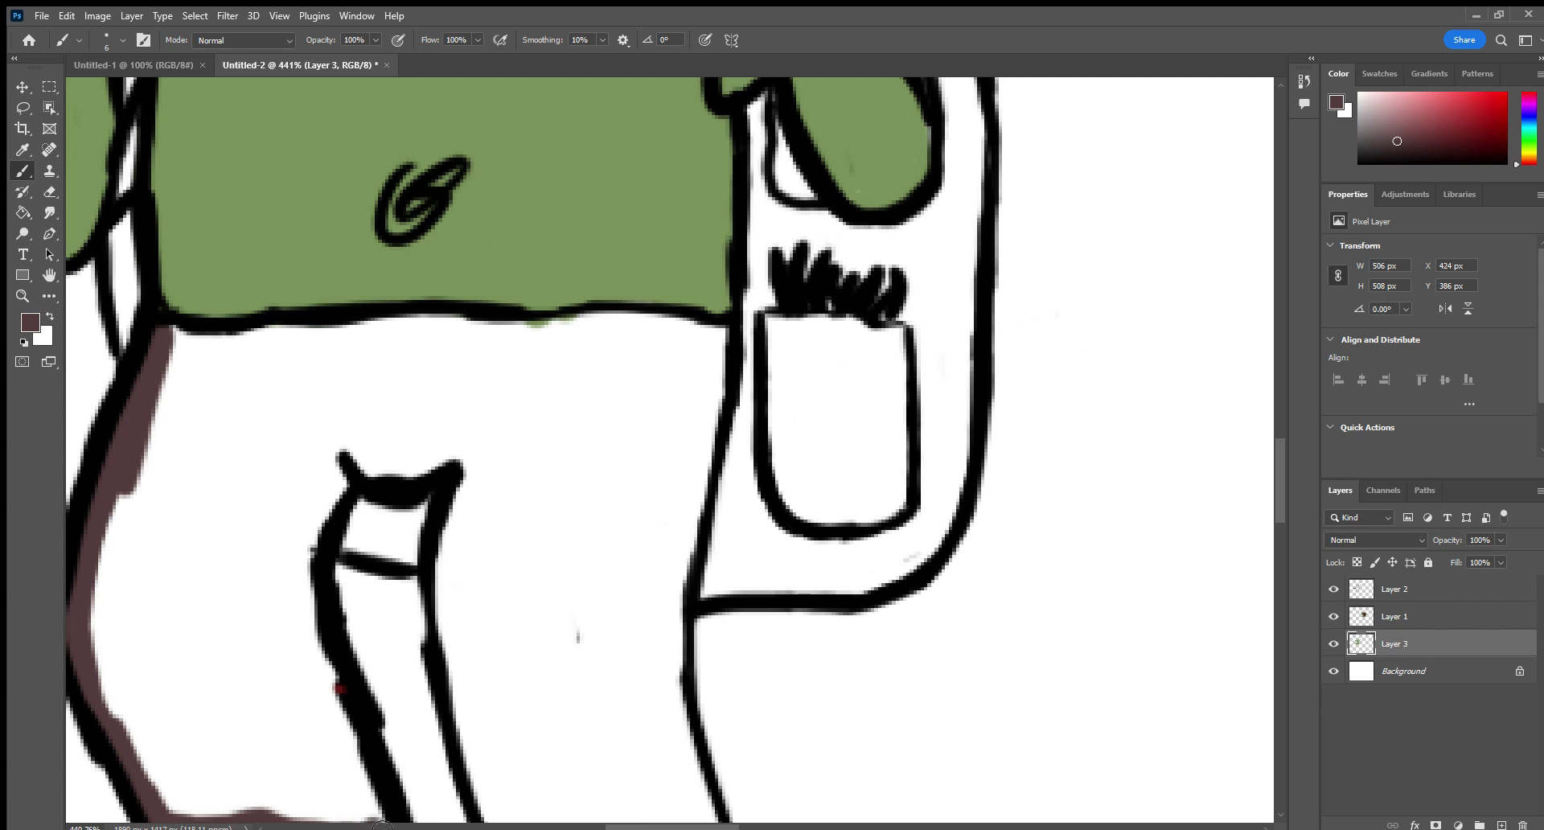
{"action": "mouse_move", "coordinate": [382, 824]}
{"action": "left_mouse_down"}
{"action": "mouse_move", "coordinate": [342, 735]}
{"action": "mouse_move", "coordinate": [325, 631]}
{"action": "mouse_move", "coordinate": [315, 641]}
{"action": "mouse_move", "coordinate": [326, 536]}
{"action": "mouse_move", "coordinate": [311, 557]}
{"action": "mouse_move", "coordinate": [373, 472]}
{"action": "mouse_move", "coordinate": [361, 466]}
{"action": "mouse_move", "coordinate": [419, 477]}
{"action": "mouse_move", "coordinate": [455, 459]}
{"action": "mouse_move", "coordinate": [476, 481]}
{"action": "mouse_move", "coordinate": [457, 471]}
{"action": "mouse_move", "coordinate": [439, 580]}
{"action": "mouse_move", "coordinate": [485, 808]}
{"action": "left_mouse_up"}
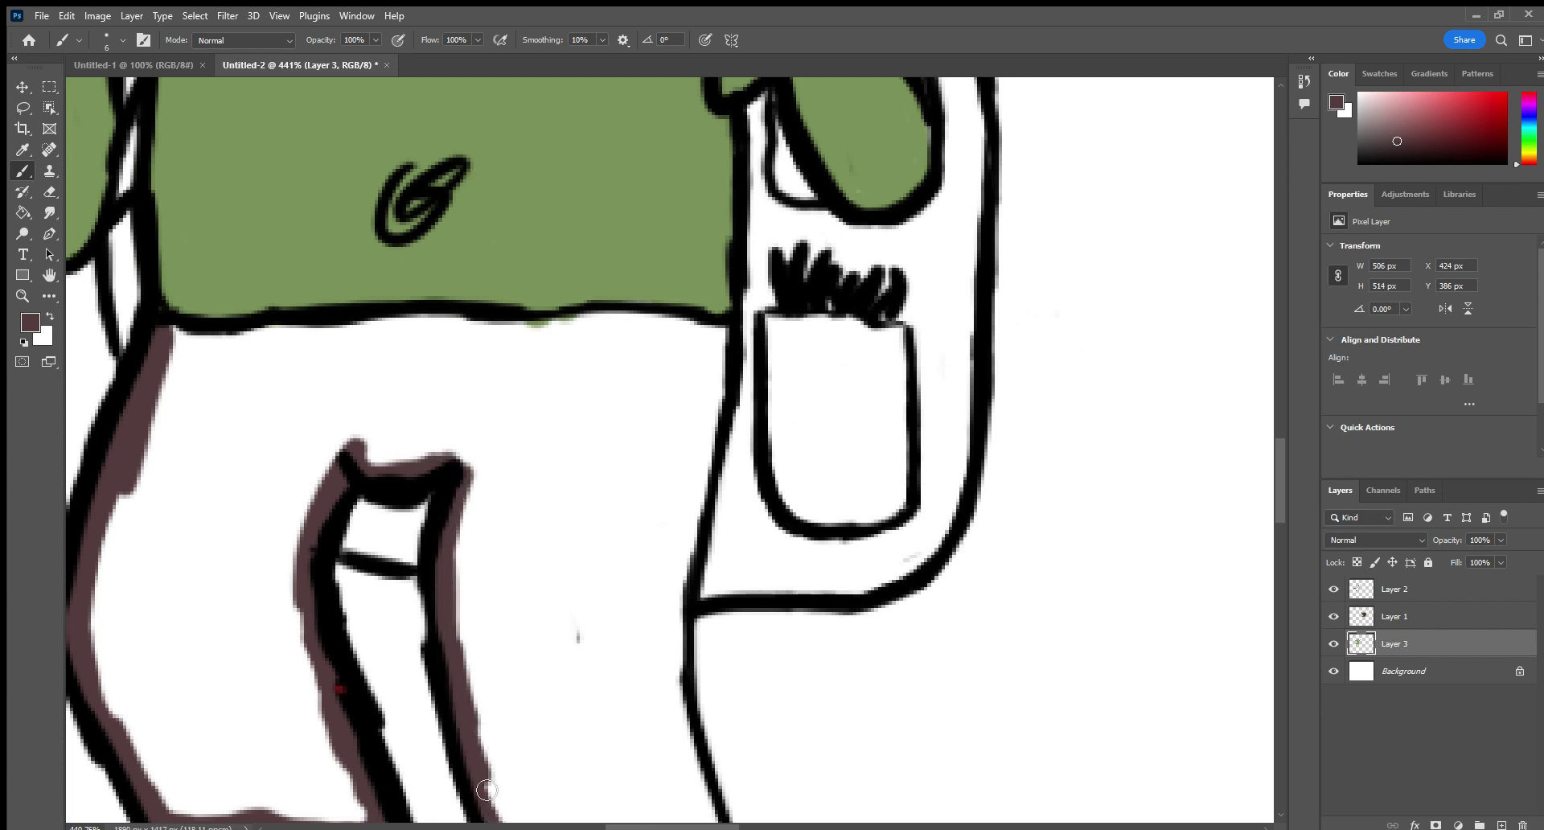
{"action": "mouse_move", "coordinate": [720, 351]}
{"action": "left_mouse_down"}
{"action": "mouse_move", "coordinate": [685, 654]}
{"action": "mouse_move", "coordinate": [711, 815]}
{"action": "left_mouse_up"}
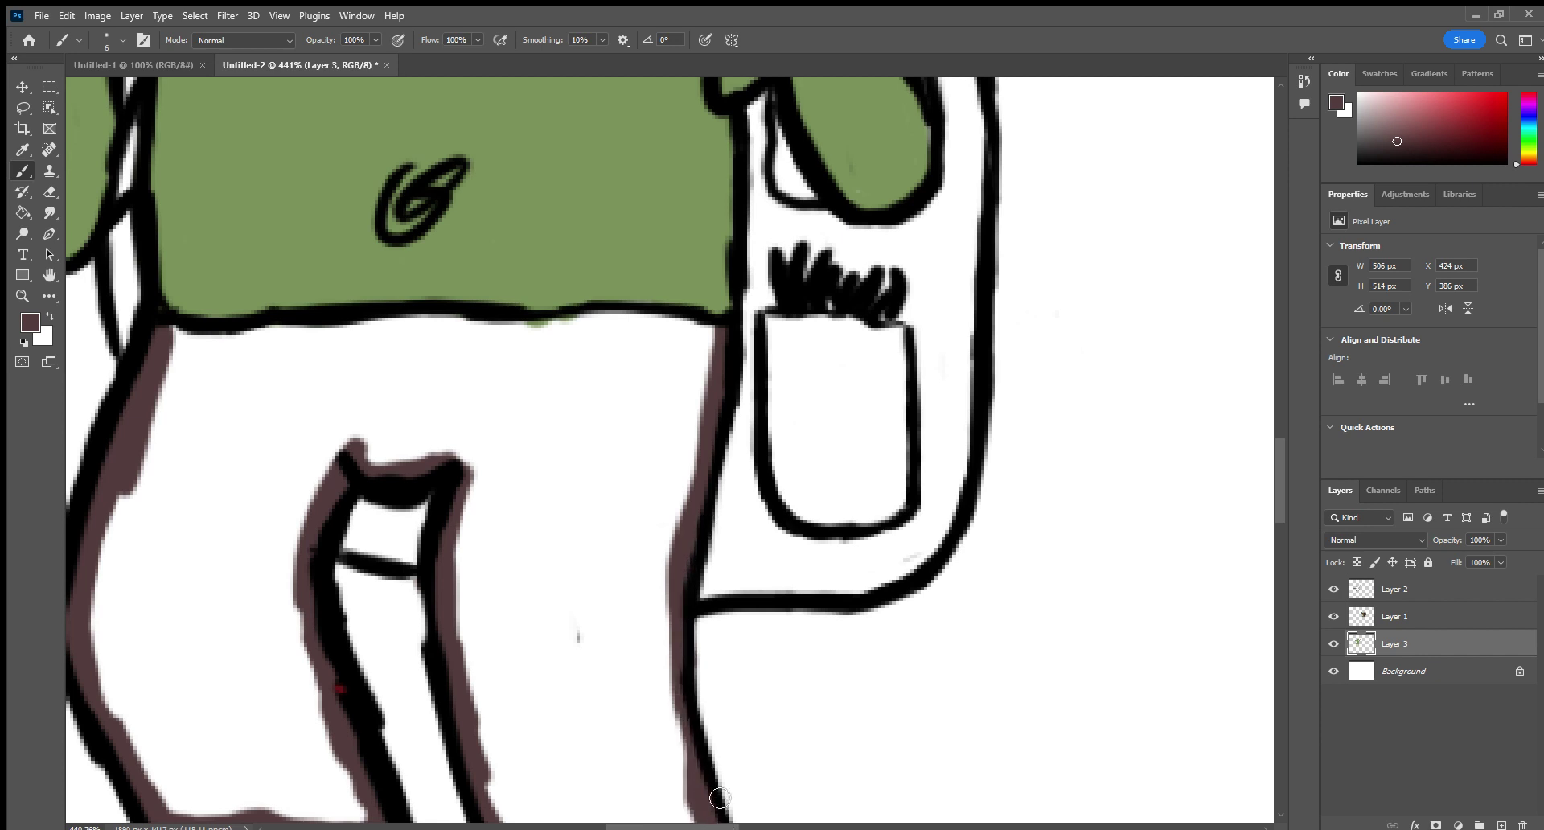
{"action": "left_click_drag", "start_coordinate": [528, 819], "coordinate": [661, 820]}
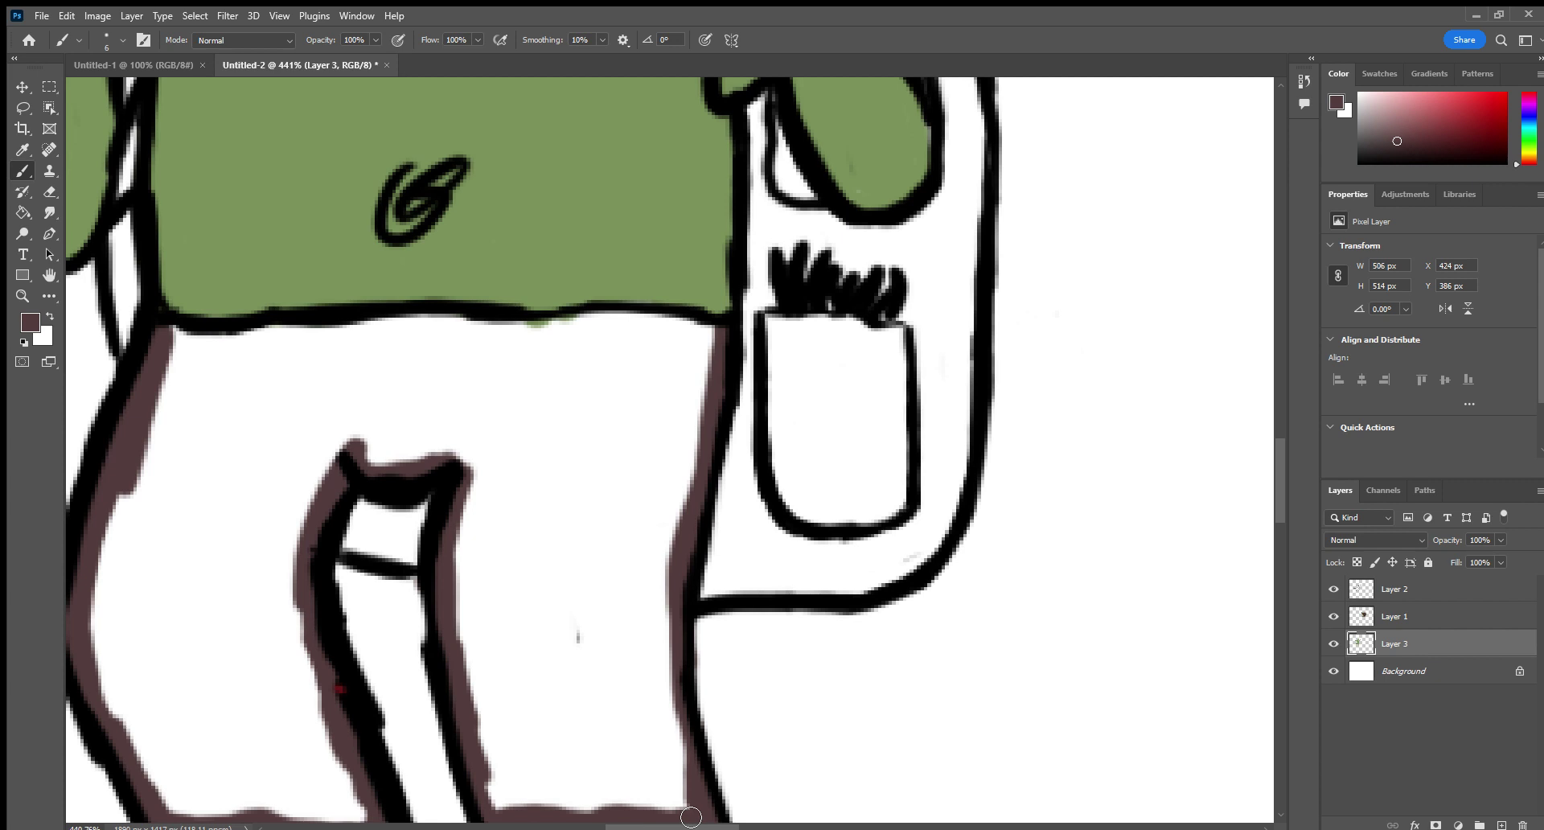
Fill the waist and left thigh of the trousers with dark reddish-brown up to the belly line.
{"action": "mouse_move", "coordinate": [699, 358]}
{"action": "left_mouse_down"}
{"action": "mouse_move", "coordinate": [672, 330]}
{"action": "mouse_move", "coordinate": [705, 337]}
{"action": "mouse_move", "coordinate": [400, 330]}
{"action": "mouse_move", "coordinate": [426, 319]}
{"action": "mouse_move", "coordinate": [285, 337]}
{"action": "mouse_move", "coordinate": [423, 332]}
{"action": "mouse_move", "coordinate": [169, 339]}
{"action": "mouse_move", "coordinate": [195, 343]}
{"action": "mouse_move", "coordinate": [145, 385]}
{"action": "mouse_move", "coordinate": [234, 350]}
{"action": "mouse_move", "coordinate": [275, 354]}
{"action": "mouse_move", "coordinate": [198, 408]}
{"action": "mouse_move", "coordinate": [123, 637]}
{"action": "mouse_move", "coordinate": [108, 505]}
{"action": "mouse_move", "coordinate": [98, 563]}
{"action": "mouse_move", "coordinate": [139, 764]}
{"action": "mouse_move", "coordinate": [185, 825]}
{"action": "mouse_move", "coordinate": [213, 825]}
{"action": "mouse_move", "coordinate": [222, 786]}
{"action": "mouse_move", "coordinate": [225, 804]}
{"action": "mouse_move", "coordinate": [270, 794]}
{"action": "mouse_move", "coordinate": [281, 817]}
{"action": "mouse_move", "coordinate": [319, 822]}
{"action": "mouse_move", "coordinate": [356, 801]}
{"action": "mouse_move", "coordinate": [366, 814]}
{"action": "mouse_move", "coordinate": [336, 776]}
{"action": "mouse_move", "coordinate": [311, 796]}
{"action": "mouse_move", "coordinate": [290, 650]}
{"action": "mouse_move", "coordinate": [272, 702]}
{"action": "mouse_move", "coordinate": [251, 656]}
{"action": "mouse_move", "coordinate": [262, 611]}
{"action": "mouse_move", "coordinate": [227, 737]}
{"action": "mouse_move", "coordinate": [234, 804]}
{"action": "mouse_move", "coordinate": [248, 601]}
{"action": "mouse_move", "coordinate": [189, 764]}
{"action": "mouse_move", "coordinate": [169, 748]}
{"action": "mouse_move", "coordinate": [117, 631]}
{"action": "mouse_move", "coordinate": [120, 561]}
{"action": "left_mouse_up"}
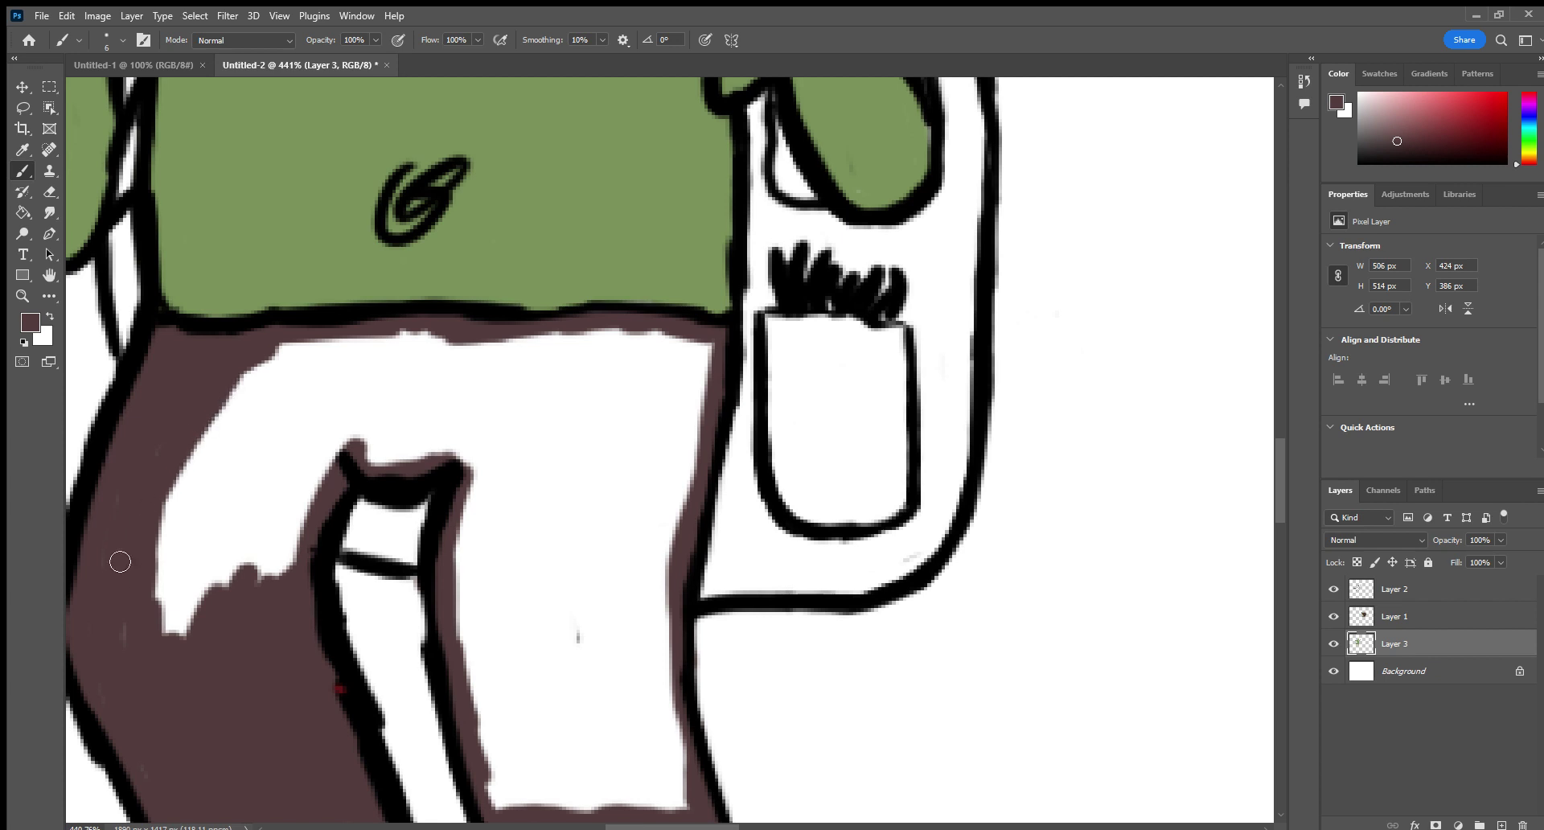
{"action": "mouse_move", "coordinate": [132, 648]}
{"action": "left_mouse_down"}
{"action": "mouse_move", "coordinate": [161, 487]}
{"action": "mouse_move", "coordinate": [169, 635]}
{"action": "mouse_move", "coordinate": [182, 518]}
{"action": "mouse_move", "coordinate": [224, 400]}
{"action": "mouse_move", "coordinate": [200, 607]}
{"action": "mouse_move", "coordinate": [251, 488]}
{"action": "mouse_move", "coordinate": [255, 528]}
{"action": "mouse_move", "coordinate": [214, 621]}
{"action": "left_mouse_up"}
{"action": "mouse_move", "coordinate": [286, 449]}
{"action": "left_mouse_down"}
{"action": "mouse_move", "coordinate": [317, 438]}
{"action": "mouse_move", "coordinate": [304, 497]}
{"action": "mouse_move", "coordinate": [357, 309]}
{"action": "mouse_move", "coordinate": [284, 365]}
{"action": "mouse_move", "coordinate": [306, 349]}
{"action": "mouse_move", "coordinate": [254, 360]}
{"action": "mouse_move", "coordinate": [405, 342]}
{"action": "mouse_move", "coordinate": [227, 377]}
{"action": "mouse_move", "coordinate": [536, 351]}
{"action": "mouse_move", "coordinate": [277, 374]}
{"action": "mouse_move", "coordinate": [521, 349]}
{"action": "mouse_move", "coordinate": [218, 387]}
{"action": "mouse_move", "coordinate": [527, 351]}
{"action": "mouse_move", "coordinate": [209, 396]}
{"action": "mouse_move", "coordinate": [530, 364]}
{"action": "mouse_move", "coordinate": [264, 390]}
{"action": "mouse_move", "coordinate": [541, 370]}
{"action": "mouse_move", "coordinate": [258, 403]}
{"action": "mouse_move", "coordinate": [546, 383]}
{"action": "mouse_move", "coordinate": [265, 419]}
{"action": "mouse_move", "coordinate": [572, 397]}
{"action": "mouse_move", "coordinate": [266, 422]}
{"action": "mouse_move", "coordinate": [480, 421]}
{"action": "mouse_move", "coordinate": [338, 433]}
{"action": "mouse_move", "coordinate": [426, 437]}
{"action": "mouse_move", "coordinate": [345, 456]}
{"action": "mouse_move", "coordinate": [463, 445]}
{"action": "mouse_move", "coordinate": [379, 461]}
{"action": "mouse_move", "coordinate": [398, 468]}
{"action": "mouse_move", "coordinate": [559, 429]}
{"action": "mouse_move", "coordinate": [716, 338]}
{"action": "mouse_move", "coordinate": [679, 453]}
{"action": "mouse_move", "coordinate": [671, 318]}
{"action": "mouse_move", "coordinate": [626, 451]}
{"action": "mouse_move", "coordinate": [604, 330]}
{"action": "mouse_move", "coordinate": [543, 437]}
{"action": "left_mouse_up"}
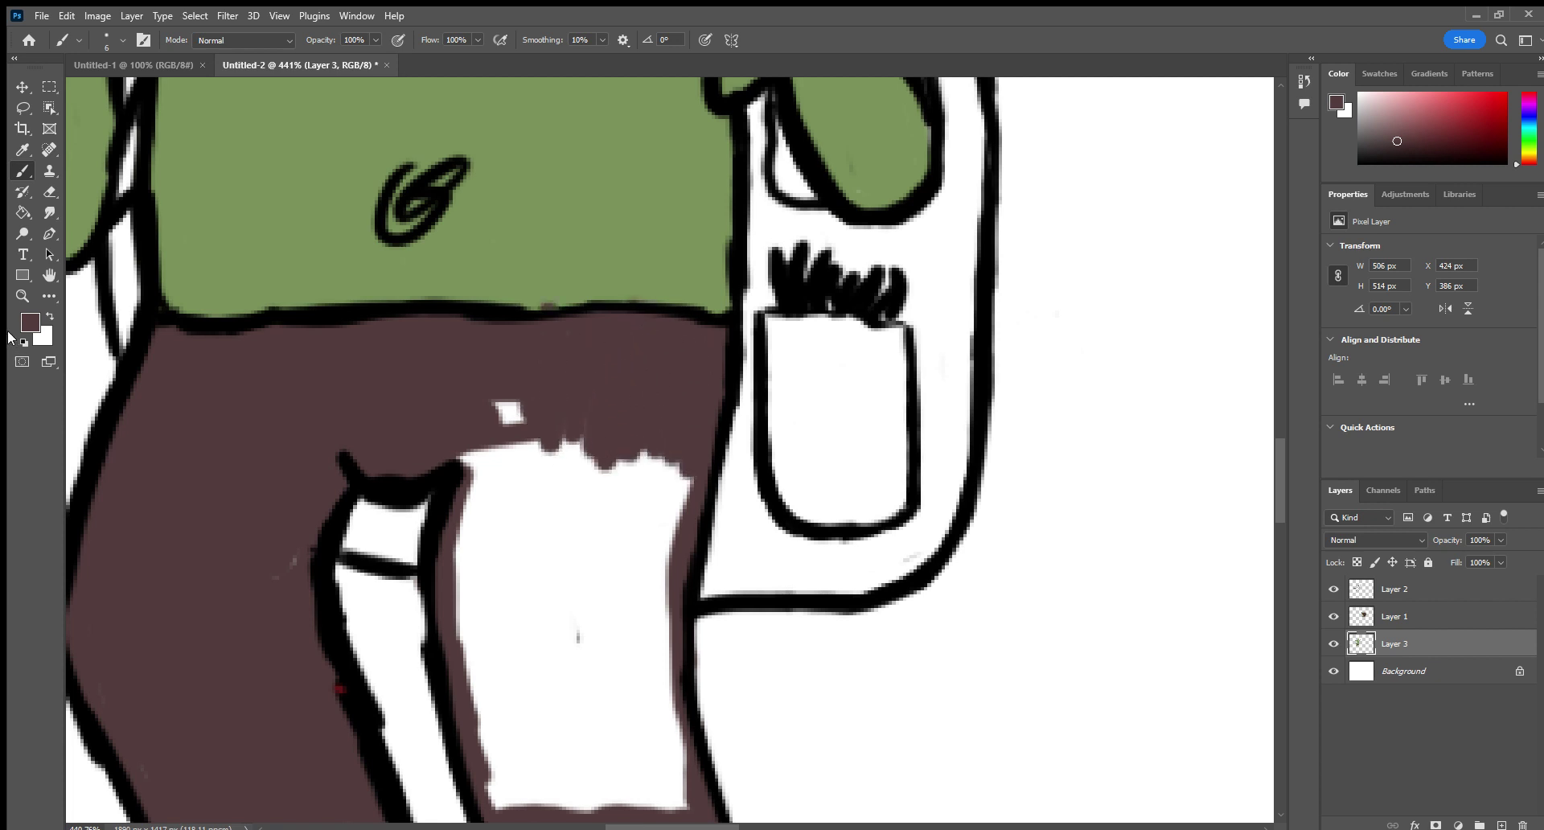
Sample the skin green and paint over the brown spill above the waistline.
{"action": "key", "text": "i"}
{"action": "left_click", "coordinate": [205, 267]}
{"action": "key", "text": "b"}
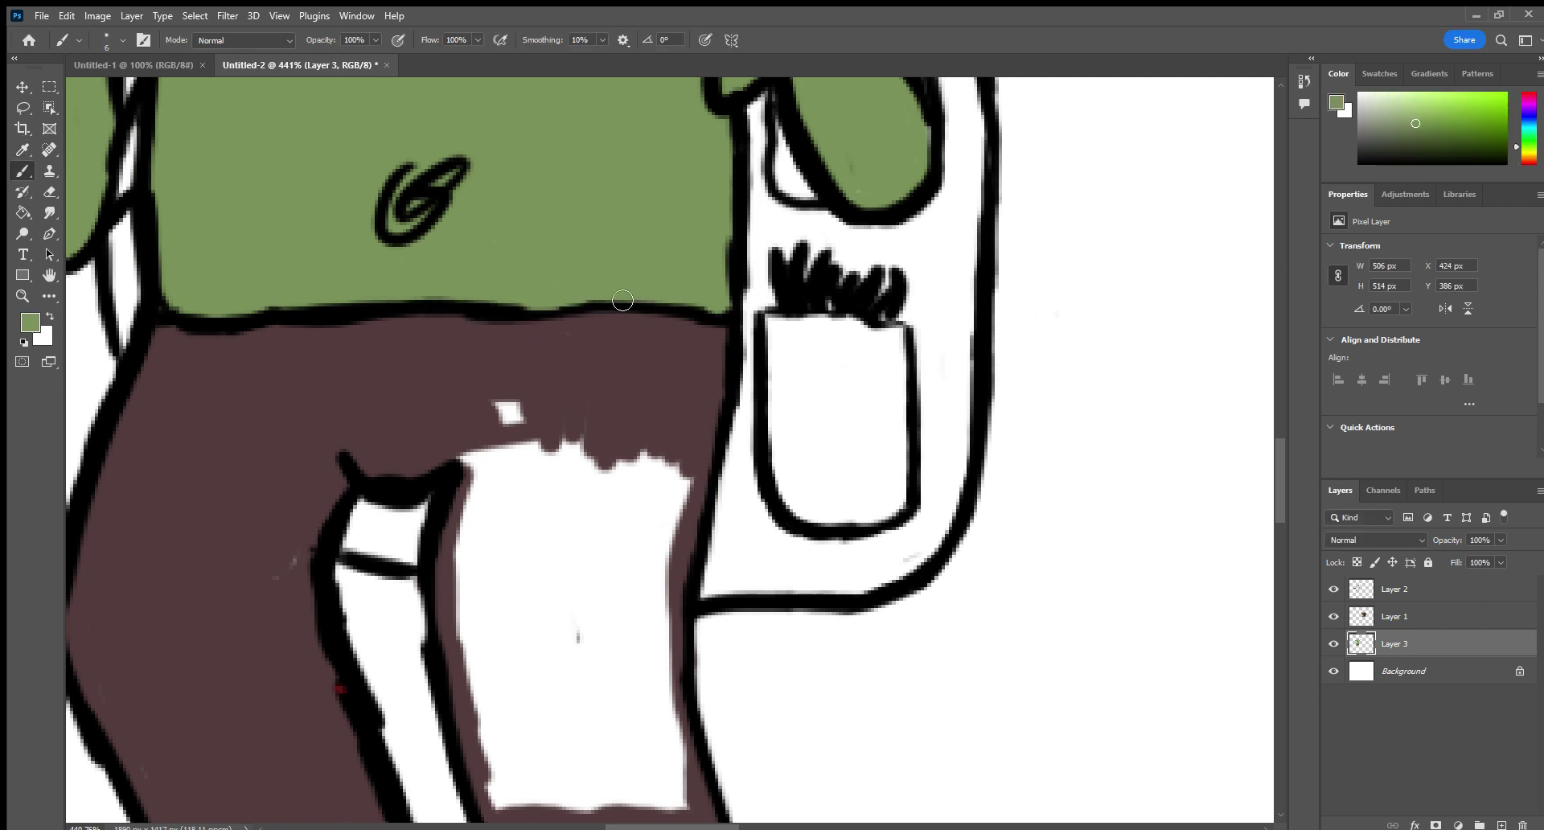
Resample the trousers' reddish-brown and fill the remaining white area of the right thigh.
{"action": "key", "text": "i"}
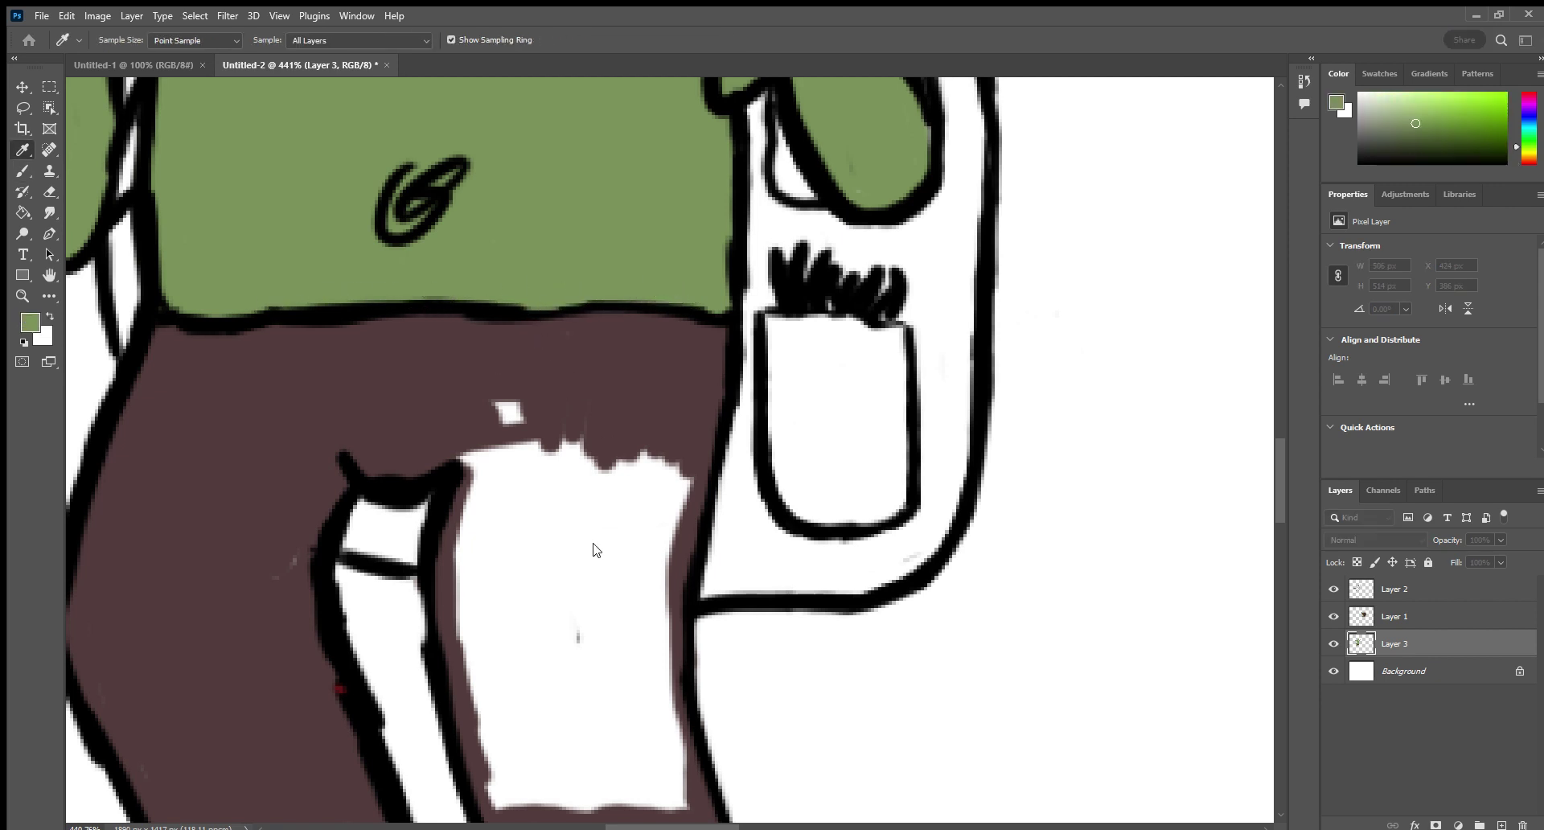
{"action": "left_click", "coordinate": [519, 426]}
{"action": "key", "text": "b"}
{"action": "mouse_move", "coordinate": [464, 434]}
{"action": "left_mouse_down"}
{"action": "mouse_move", "coordinate": [519, 553]}
{"action": "mouse_move", "coordinate": [570, 474]}
{"action": "mouse_move", "coordinate": [576, 541]}
{"action": "mouse_move", "coordinate": [657, 443]}
{"action": "mouse_move", "coordinate": [670, 548]}
{"action": "mouse_move", "coordinate": [697, 496]}
{"action": "mouse_move", "coordinate": [647, 526]}
{"action": "mouse_move", "coordinate": [614, 681]}
{"action": "mouse_move", "coordinate": [540, 553]}
{"action": "mouse_move", "coordinate": [519, 583]}
{"action": "mouse_move", "coordinate": [485, 534]}
{"action": "mouse_move", "coordinate": [471, 569]}
{"action": "mouse_move", "coordinate": [480, 504]}
{"action": "mouse_move", "coordinate": [539, 591]}
{"action": "left_mouse_up"}
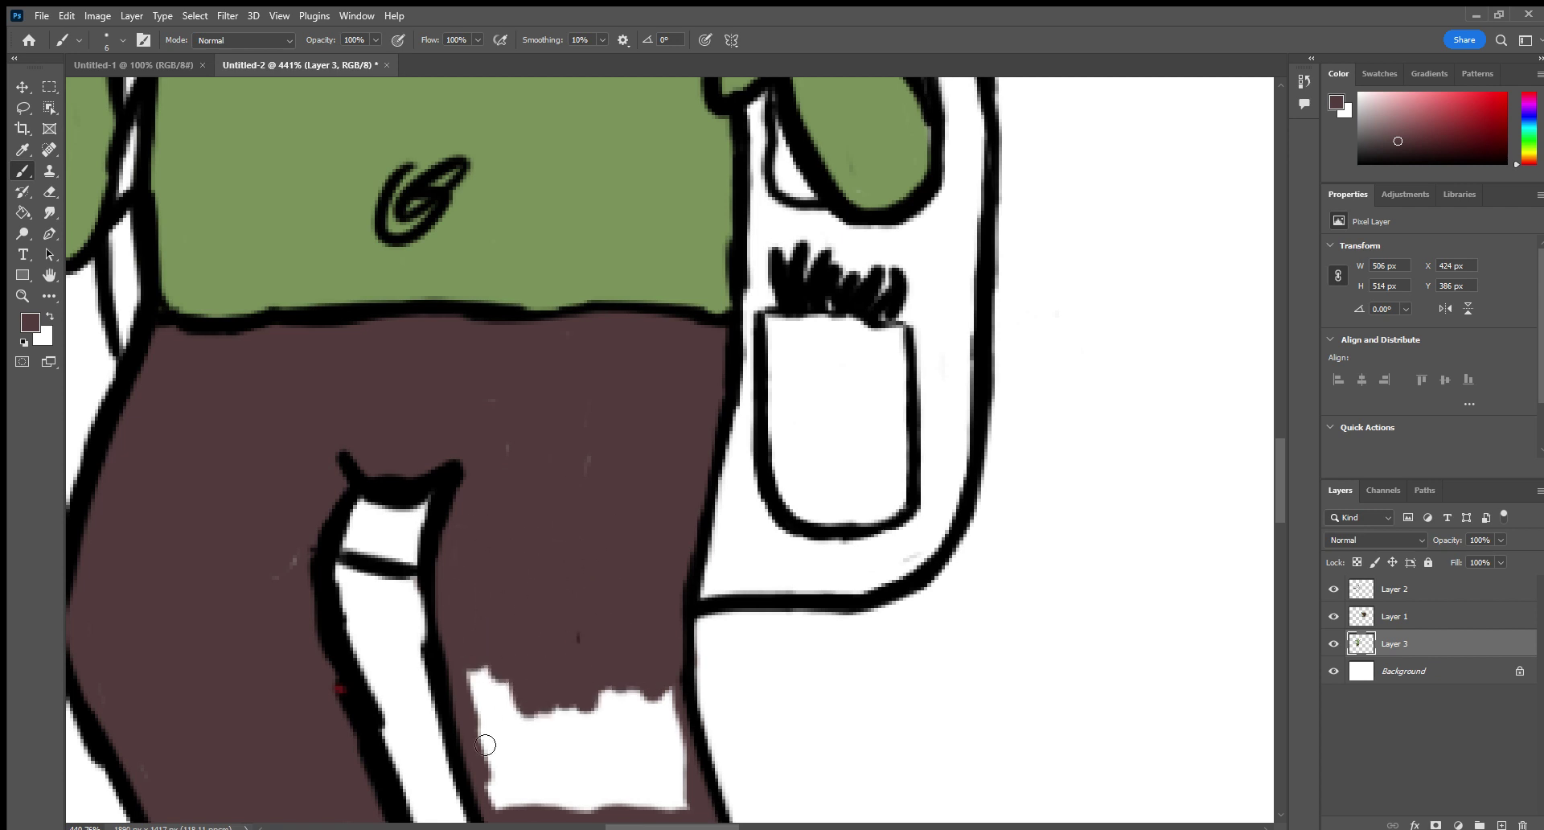
{"action": "mouse_move", "coordinate": [474, 727]}
{"action": "left_mouse_down"}
{"action": "mouse_move", "coordinate": [527, 822]}
{"action": "mouse_move", "coordinate": [518, 793]}
{"action": "mouse_move", "coordinate": [533, 813]}
{"action": "mouse_move", "coordinate": [533, 773]}
{"action": "mouse_move", "coordinate": [588, 828]}
{"action": "mouse_move", "coordinate": [566, 687]}
{"action": "mouse_move", "coordinate": [546, 672]}
{"action": "mouse_move", "coordinate": [569, 735]}
{"action": "mouse_move", "coordinate": [578, 682]}
{"action": "mouse_move", "coordinate": [590, 769]}
{"action": "mouse_move", "coordinate": [613, 680]}
{"action": "mouse_move", "coordinate": [629, 685]}
{"action": "mouse_move", "coordinate": [671, 790]}
{"action": "mouse_move", "coordinate": [674, 701]}
{"action": "left_mouse_up"}
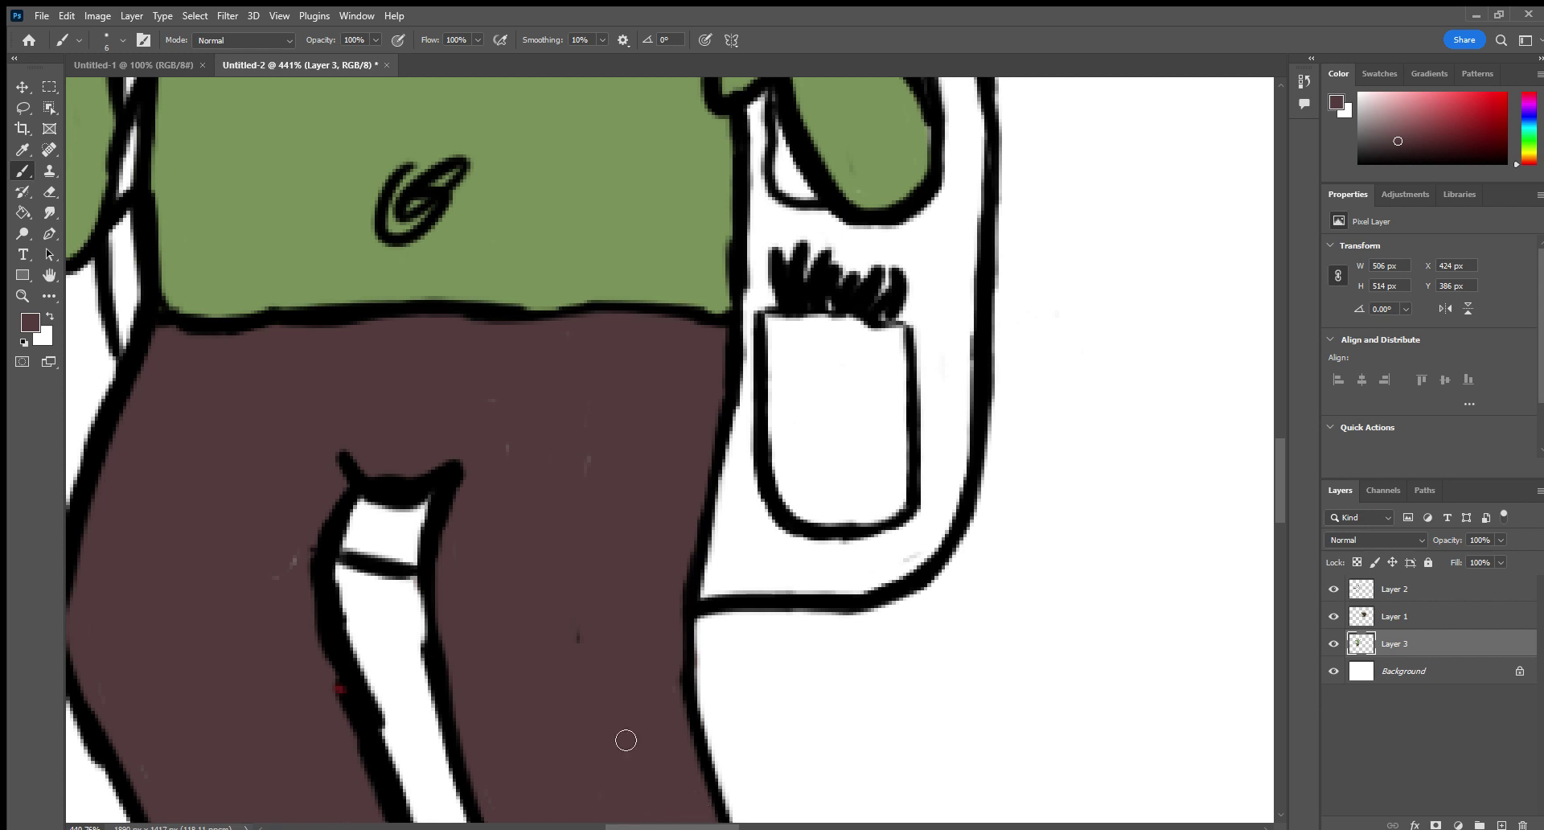
Paint the lower part of the left trouser leg reddish-brown down to its hem.
{"action": "left_click", "coordinate": [49, 275]}
{"action": "scroll", "coordinate": [152, 210], "scroll_direction": "down", "scroll_amount": 6}
{"action": "left_click", "coordinate": [22, 170]}
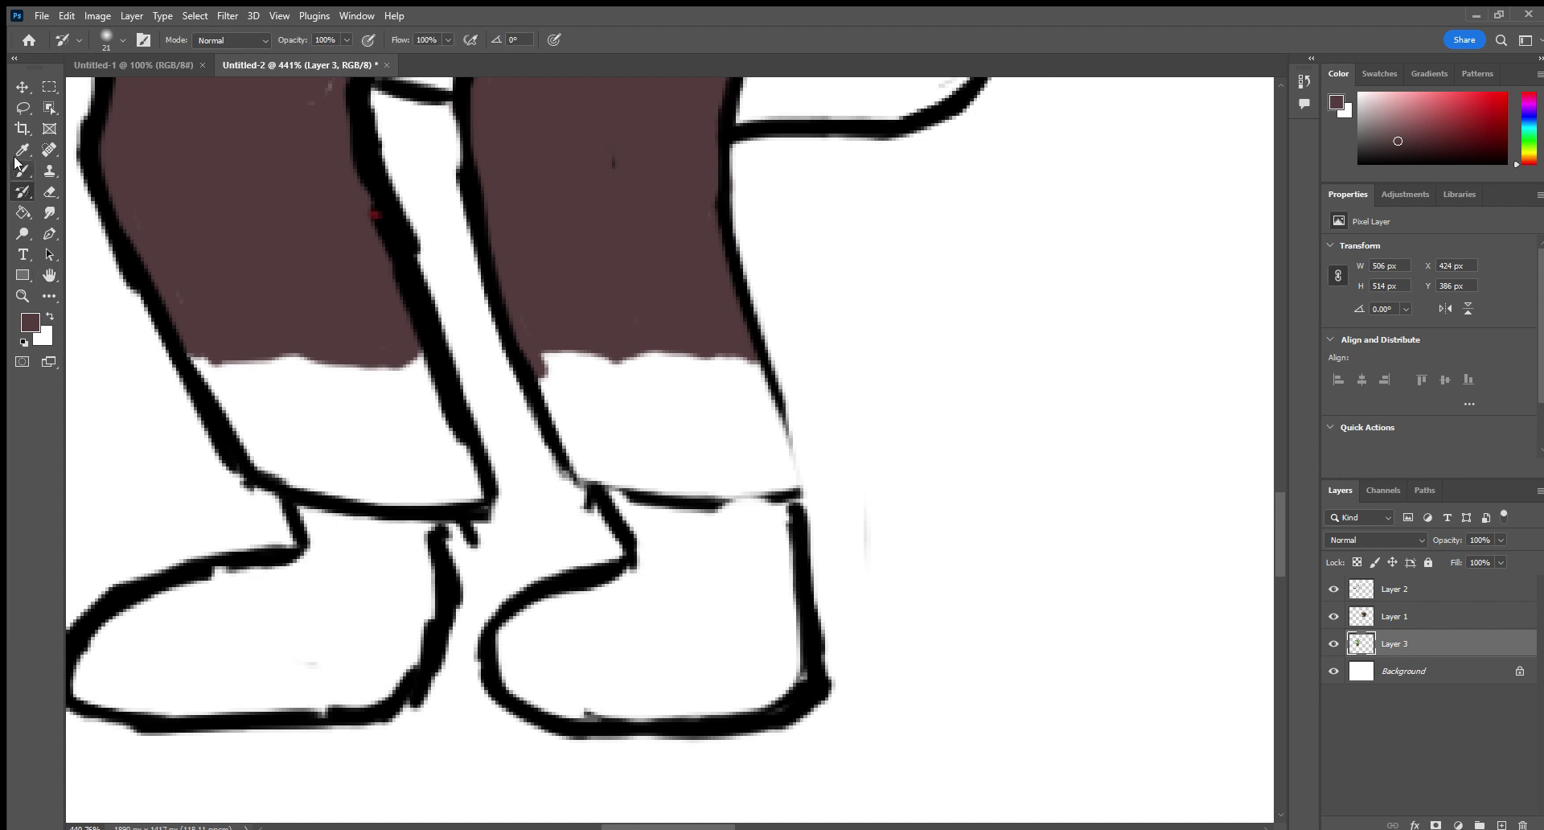
{"action": "mouse_move", "coordinate": [194, 353]}
{"action": "left_mouse_down"}
{"action": "mouse_move", "coordinate": [282, 480]}
{"action": "mouse_move", "coordinate": [477, 503]}
{"action": "mouse_move", "coordinate": [448, 415]}
{"action": "mouse_move", "coordinate": [415, 377]}
{"action": "left_mouse_up"}
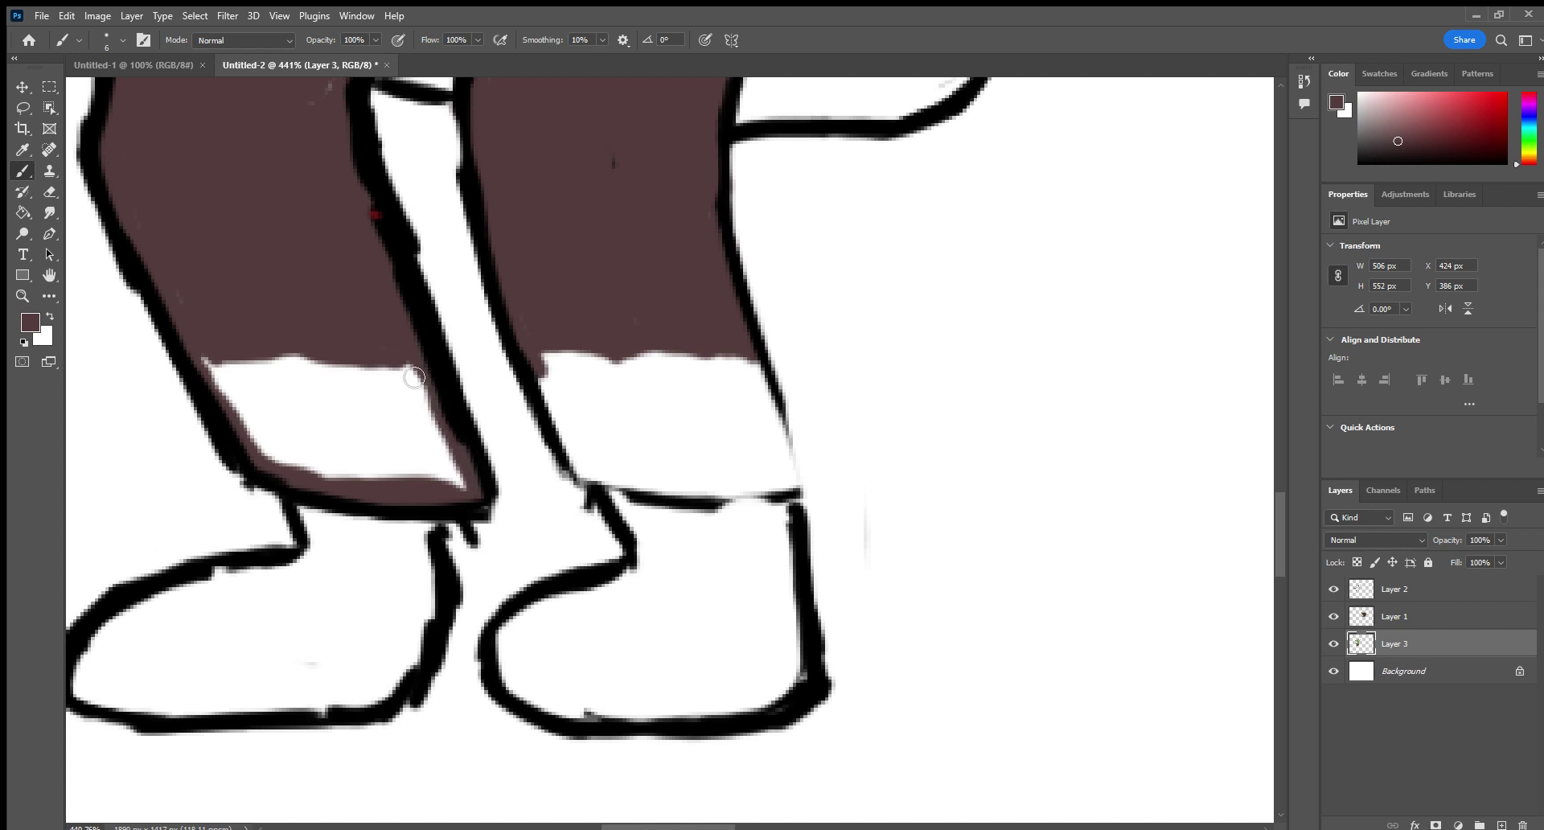
{"action": "mouse_move", "coordinate": [214, 366]}
{"action": "left_mouse_down"}
{"action": "mouse_move", "coordinate": [352, 359]}
{"action": "mouse_move", "coordinate": [298, 407]}
{"action": "mouse_move", "coordinate": [402, 375]}
{"action": "mouse_move", "coordinate": [395, 396]}
{"action": "mouse_move", "coordinate": [423, 399]}
{"action": "mouse_move", "coordinate": [415, 421]}
{"action": "mouse_move", "coordinate": [442, 441]}
{"action": "mouse_move", "coordinate": [441, 480]}
{"action": "mouse_move", "coordinate": [470, 486]}
{"action": "mouse_move", "coordinate": [349, 477]}
{"action": "mouse_move", "coordinate": [418, 439]}
{"action": "mouse_move", "coordinate": [307, 456]}
{"action": "mouse_move", "coordinate": [382, 400]}
{"action": "mouse_move", "coordinate": [245, 421]}
{"action": "left_mouse_up"}
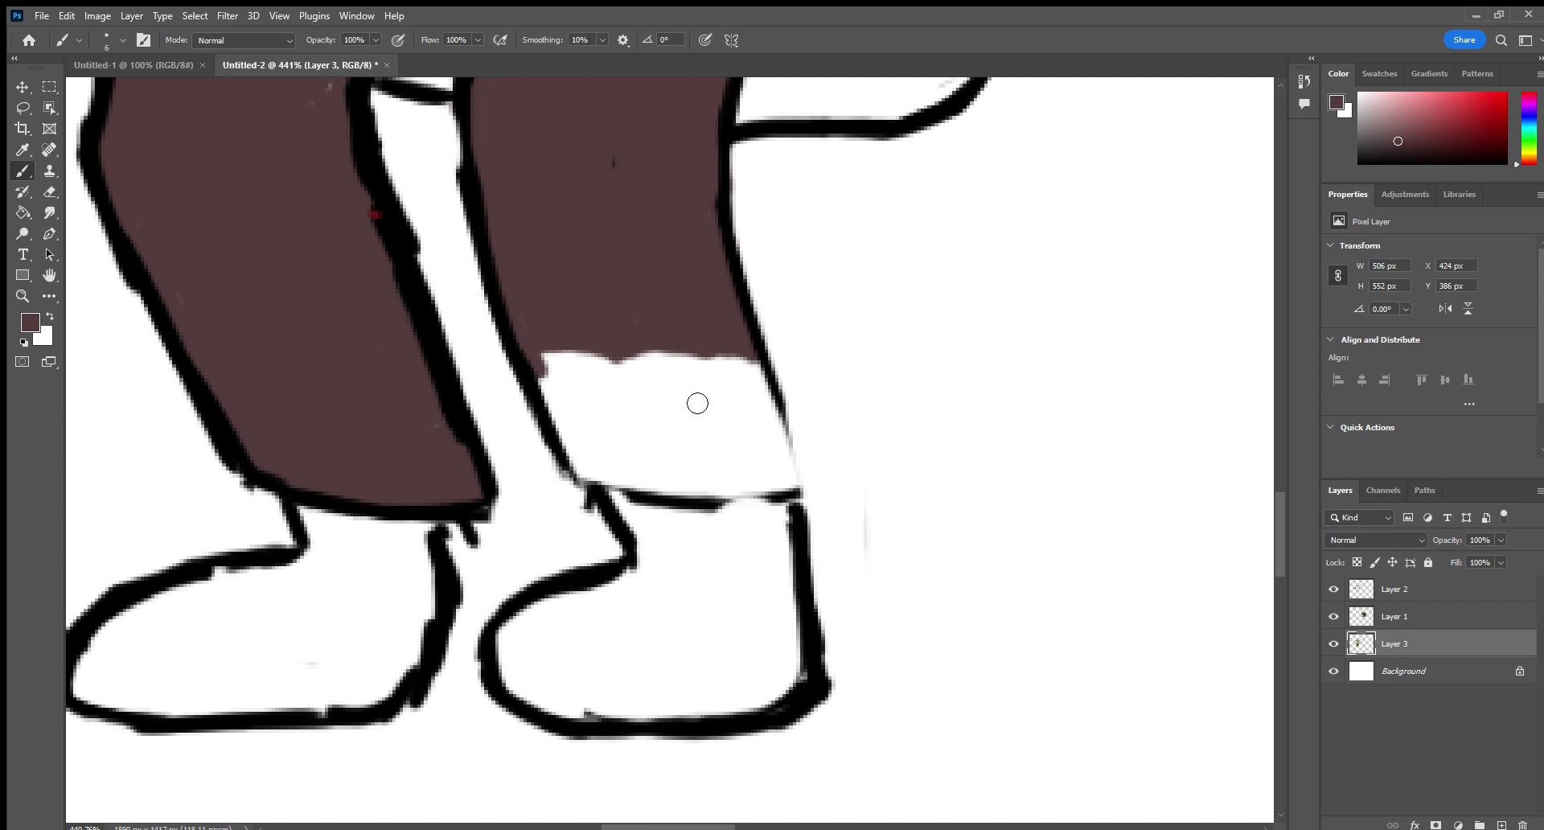
Edge and fill the lower part of the right trouser leg with reddish-brown down to its hem.
{"action": "mouse_move", "coordinate": [737, 363]}
{"action": "left_mouse_down"}
{"action": "mouse_move", "coordinate": [782, 460]}
{"action": "mouse_move", "coordinate": [753, 361]}
{"action": "mouse_move", "coordinate": [790, 486]}
{"action": "left_mouse_up"}
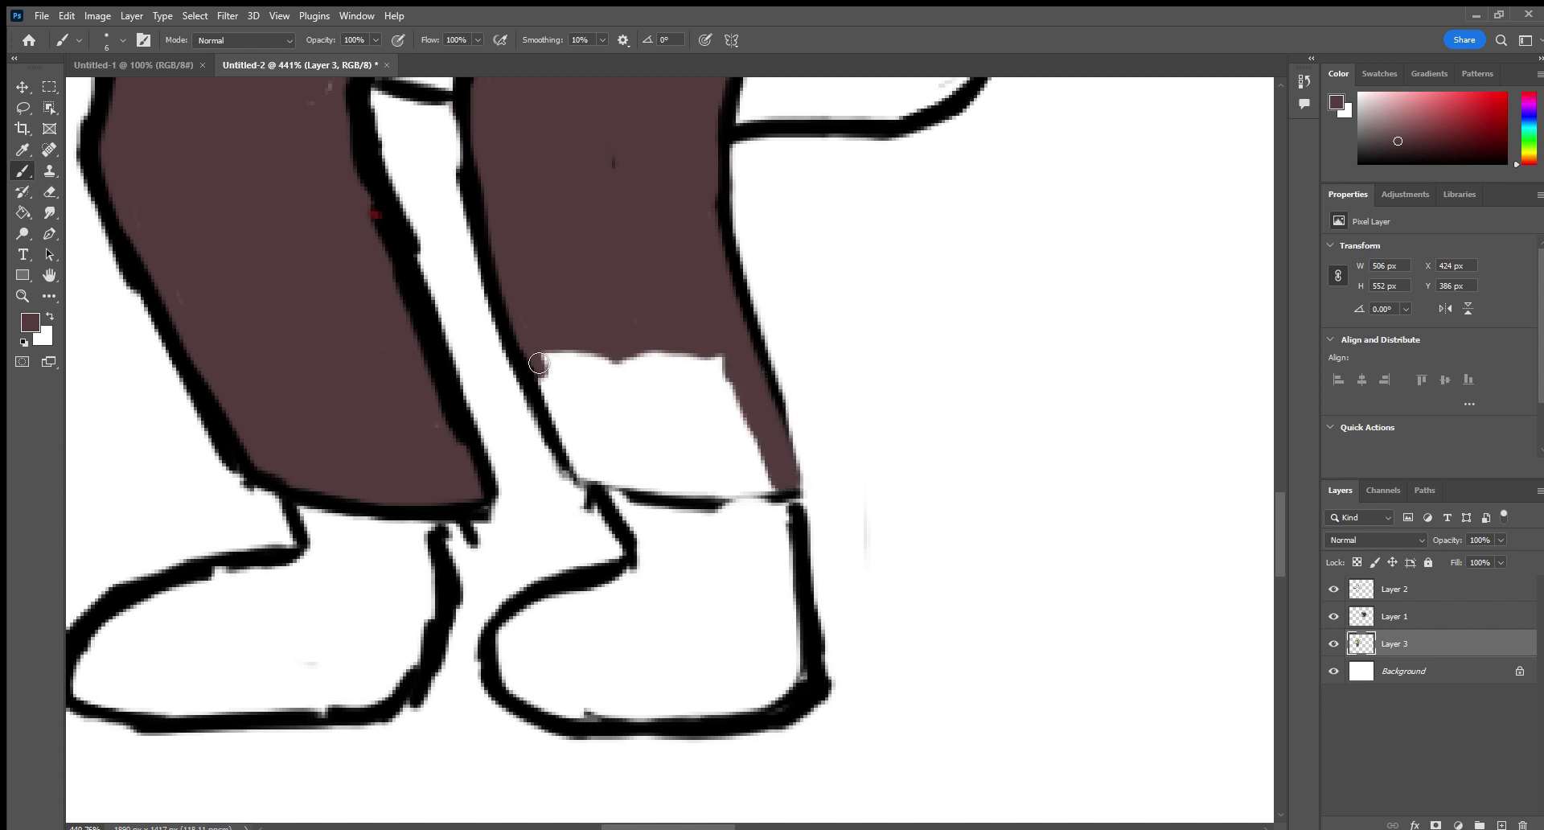
{"action": "mouse_move", "coordinate": [539, 364]}
{"action": "left_mouse_down"}
{"action": "mouse_move", "coordinate": [597, 482]}
{"action": "mouse_move", "coordinate": [768, 496]}
{"action": "left_mouse_up"}
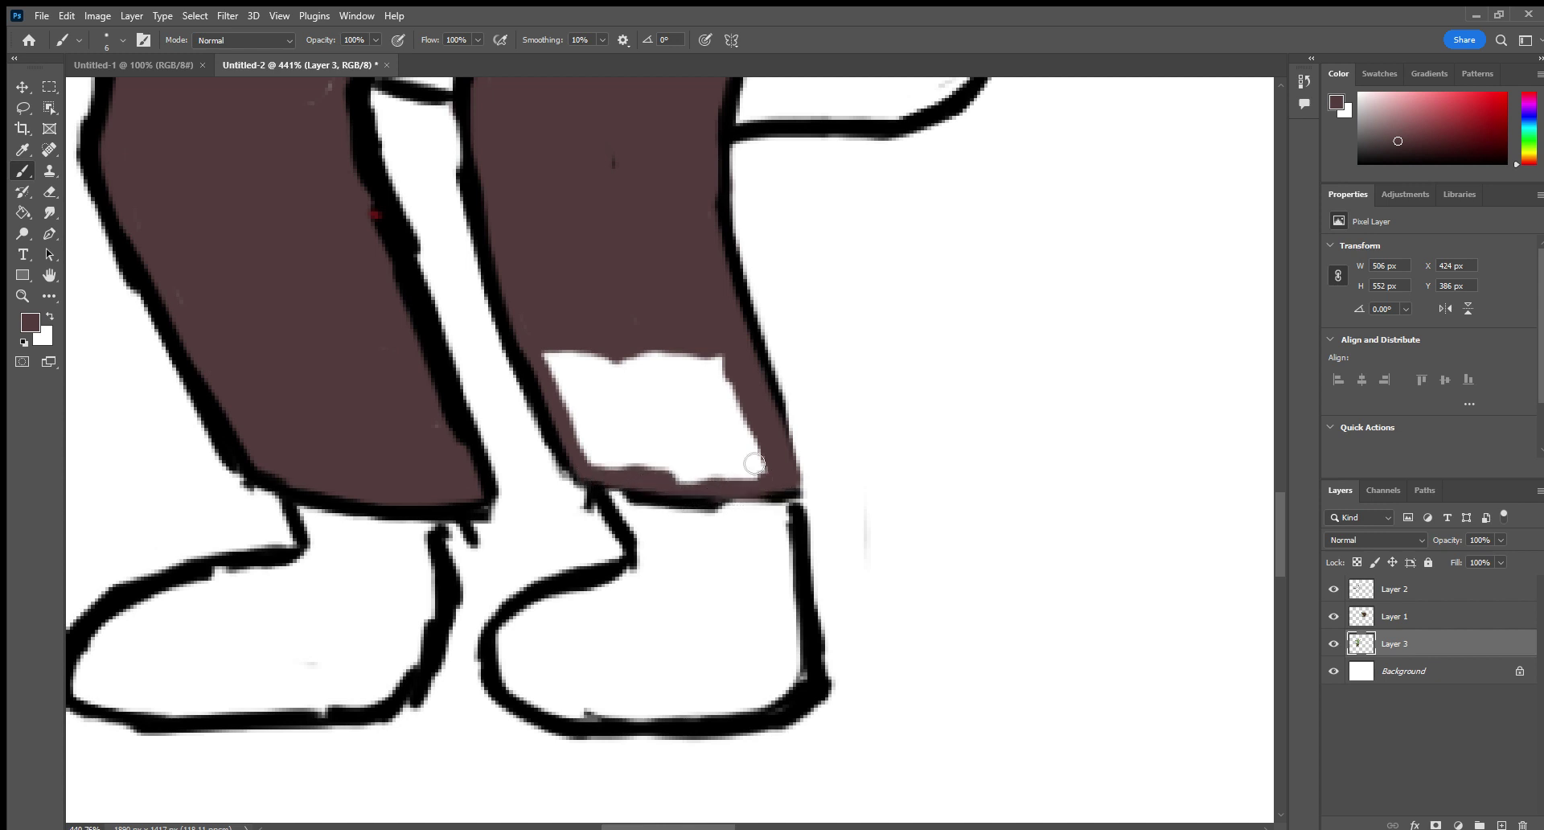
{"action": "mouse_move", "coordinate": [547, 338]}
{"action": "left_mouse_down"}
{"action": "mouse_move", "coordinate": [617, 482]}
{"action": "mouse_move", "coordinate": [631, 291]}
{"action": "mouse_move", "coordinate": [632, 393]}
{"action": "mouse_move", "coordinate": [696, 510]}
{"action": "mouse_move", "coordinate": [708, 320]}
{"action": "mouse_move", "coordinate": [683, 342]}
{"action": "mouse_move", "coordinate": [701, 348]}
{"action": "mouse_move", "coordinate": [748, 487]}
{"action": "mouse_move", "coordinate": [746, 430]}
{"action": "left_mouse_up"}
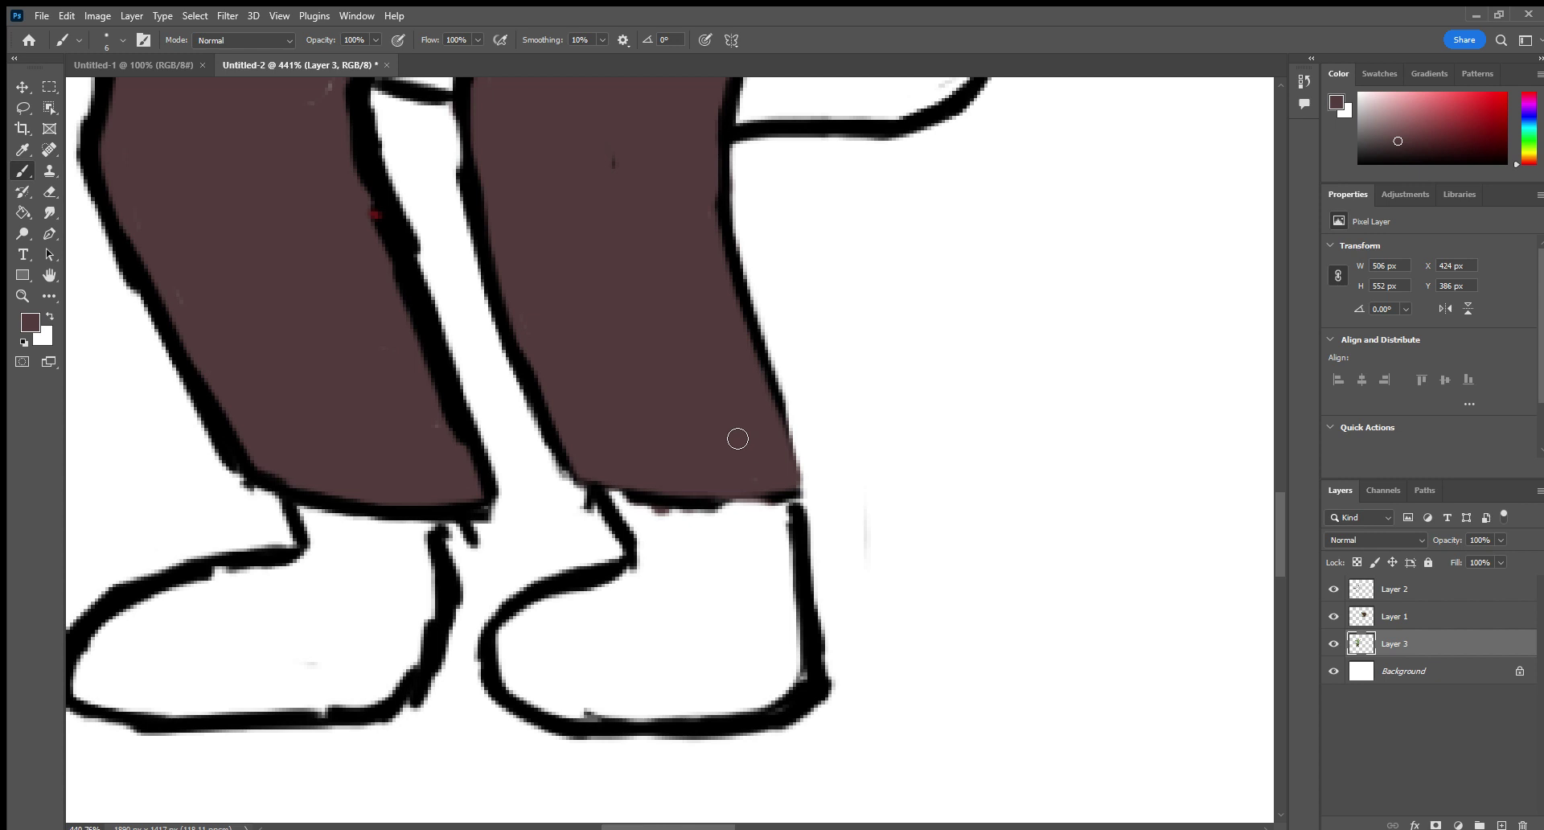
{"action": "left_click", "coordinate": [910, 266]}
{"action": "mouse_move", "coordinate": [894, 257]}
{"action": "left_mouse_down"}
{"action": "mouse_move", "coordinate": [924, 275]}
{"action": "mouse_move", "coordinate": [973, 232]}
{"action": "mouse_move", "coordinate": [963, 285]}
{"action": "mouse_move", "coordinate": [990, 281]}
{"action": "mouse_move", "coordinate": [1007, 307]}
{"action": "mouse_move", "coordinate": [1038, 303]}
{"action": "mouse_move", "coordinate": [1080, 259]}
{"action": "mouse_move", "coordinate": [1073, 304]}
{"action": "mouse_move", "coordinate": [1119, 303]}
{"action": "left_mouse_up"}
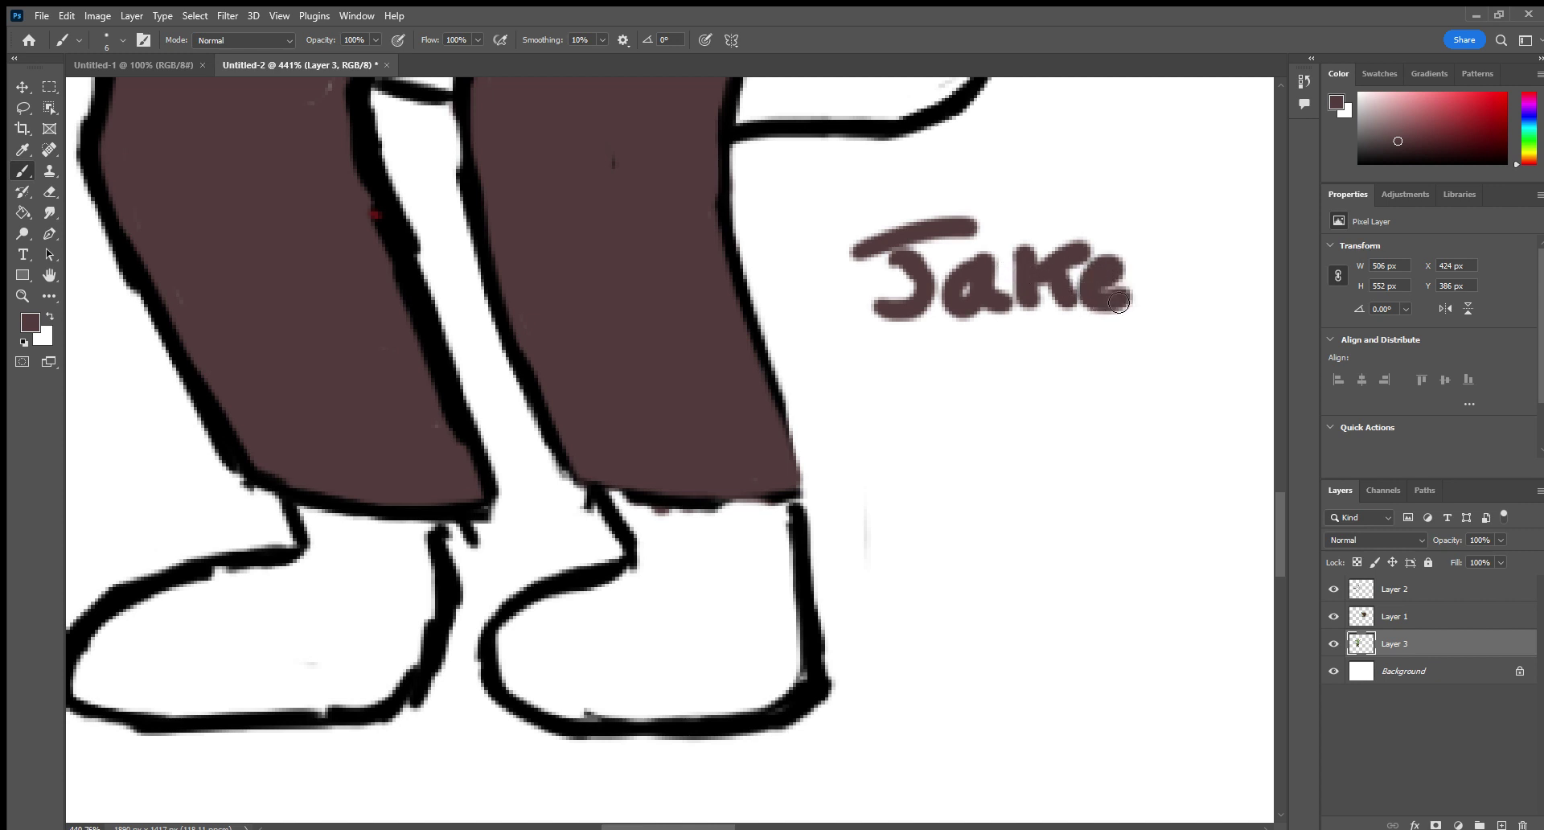
{"action": "left_click_drag", "start_coordinate": [960, 354], "coordinate": [950, 402]}
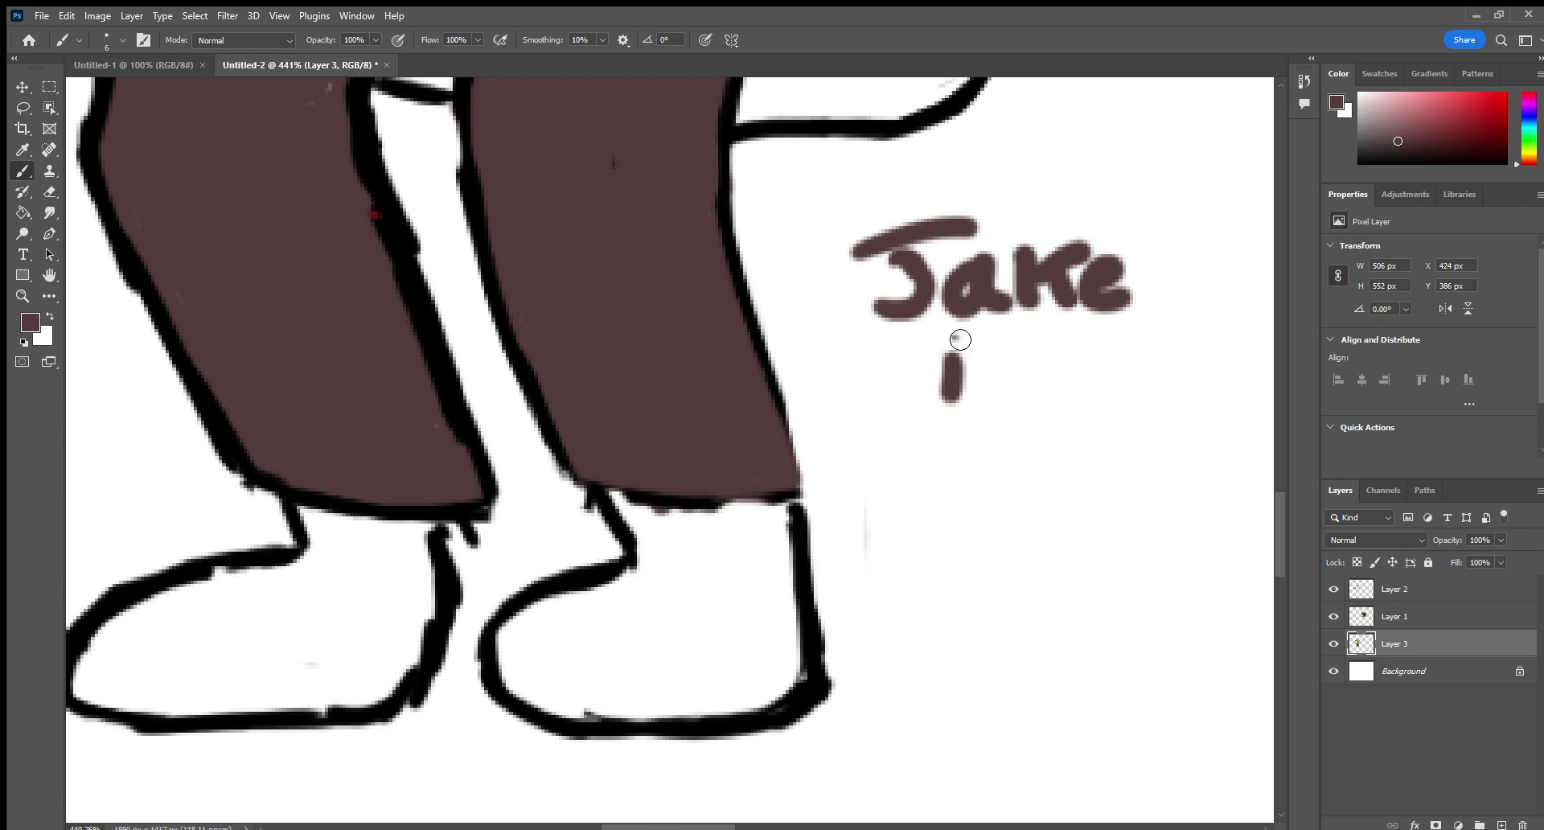
{"action": "left_click", "coordinate": [46, 192]}
{"action": "mouse_move", "coordinate": [945, 213]}
{"action": "left_mouse_down"}
{"action": "mouse_move", "coordinate": [997, 261]}
{"action": "mouse_move", "coordinate": [906, 221]}
{"action": "mouse_move", "coordinate": [937, 288]}
{"action": "mouse_move", "coordinate": [1133, 261]}
{"action": "mouse_move", "coordinate": [952, 306]}
{"action": "mouse_move", "coordinate": [1104, 289]}
{"action": "mouse_move", "coordinate": [1020, 306]}
{"action": "mouse_move", "coordinate": [1096, 269]}
{"action": "left_mouse_up"}
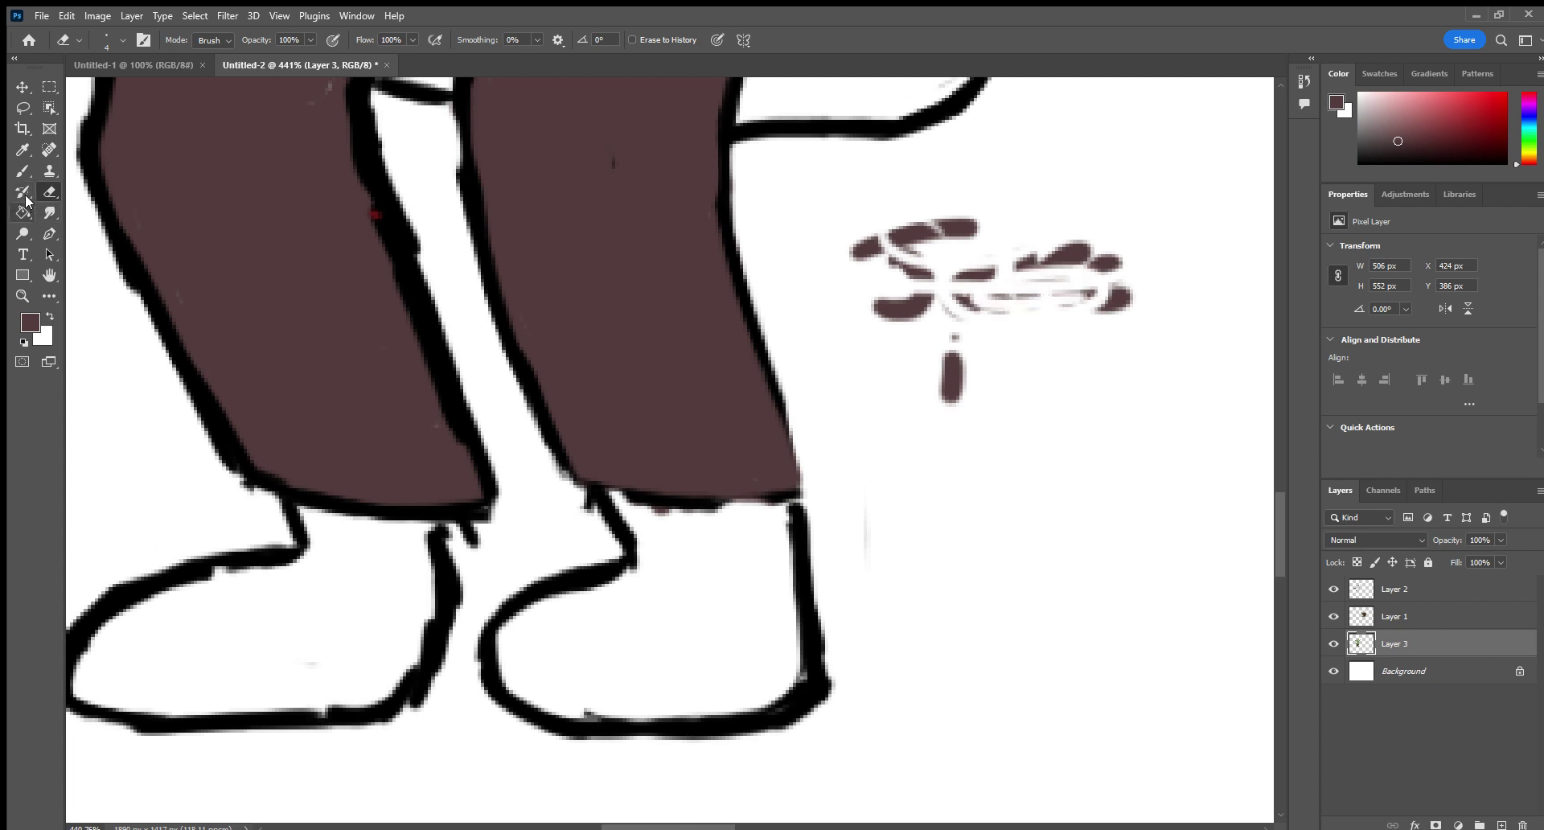
{"action": "left_click", "coordinate": [23, 172]}
{"action": "mouse_move", "coordinate": [866, 251]}
{"action": "left_mouse_down"}
{"action": "mouse_move", "coordinate": [1000, 223]}
{"action": "mouse_move", "coordinate": [903, 245]}
{"action": "mouse_move", "coordinate": [900, 313]}
{"action": "mouse_move", "coordinate": [994, 276]}
{"action": "mouse_move", "coordinate": [956, 318]}
{"action": "mouse_move", "coordinate": [1026, 321]}
{"action": "left_mouse_up"}
{"action": "mouse_move", "coordinate": [1046, 256]}
{"action": "left_mouse_down"}
{"action": "mouse_move", "coordinate": [1122, 241]}
{"action": "mouse_move", "coordinate": [1126, 299]}
{"action": "mouse_move", "coordinate": [1150, 332]}
{"action": "left_mouse_up"}
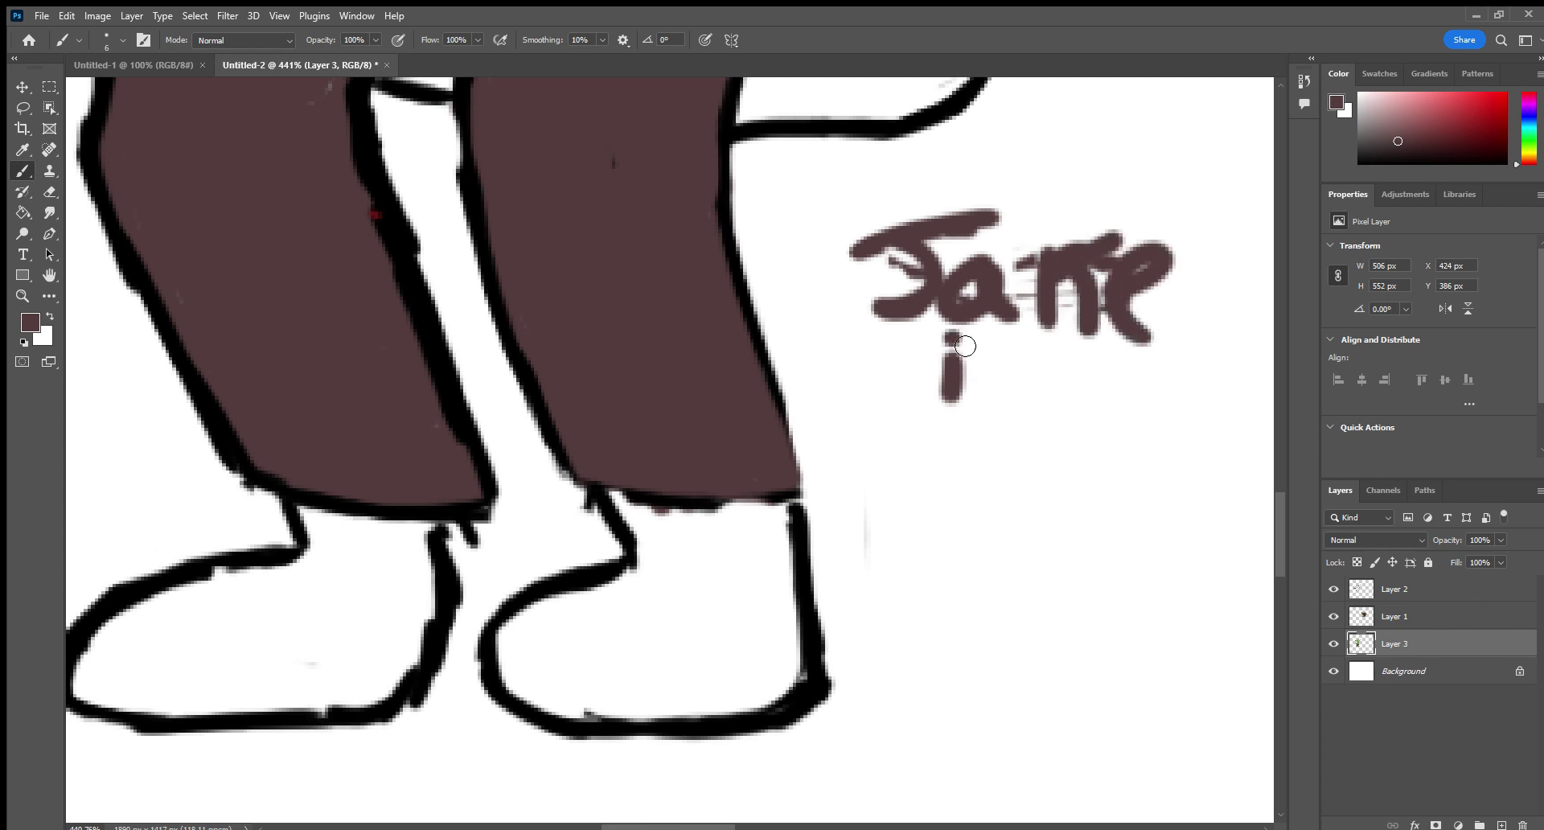
{"action": "mouse_move", "coordinate": [1020, 344]}
{"action": "left_mouse_down"}
{"action": "mouse_move", "coordinate": [1027, 400]}
{"action": "mouse_move", "coordinate": [1006, 412]}
{"action": "left_mouse_up"}
{"action": "mouse_move", "coordinate": [903, 214]}
{"action": "left_mouse_down"}
{"action": "mouse_move", "coordinate": [990, 178]}
{"action": "mouse_move", "coordinate": [915, 243]}
{"action": "mouse_move", "coordinate": [833, 269]}
{"action": "mouse_move", "coordinate": [1045, 218]}
{"action": "mouse_move", "coordinate": [852, 322]}
{"action": "mouse_move", "coordinate": [1096, 254]}
{"action": "mouse_move", "coordinate": [997, 322]}
{"action": "mouse_move", "coordinate": [988, 348]}
{"action": "left_mouse_up"}
{"action": "left_click_drag", "start_coordinate": [945, 429], "coordinate": [1055, 449]}
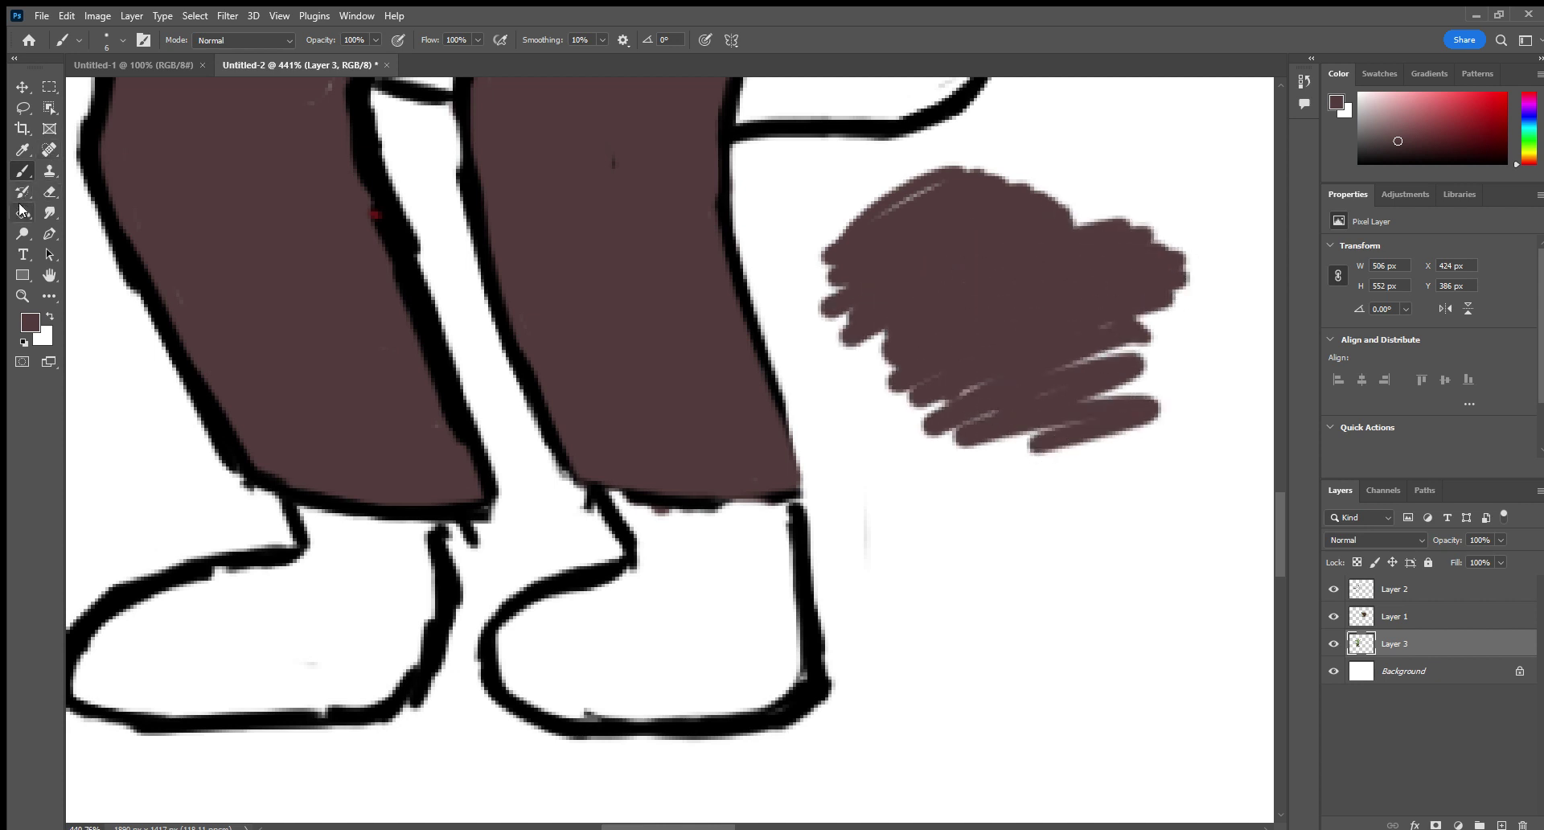
{"action": "left_click", "coordinate": [49, 192]}
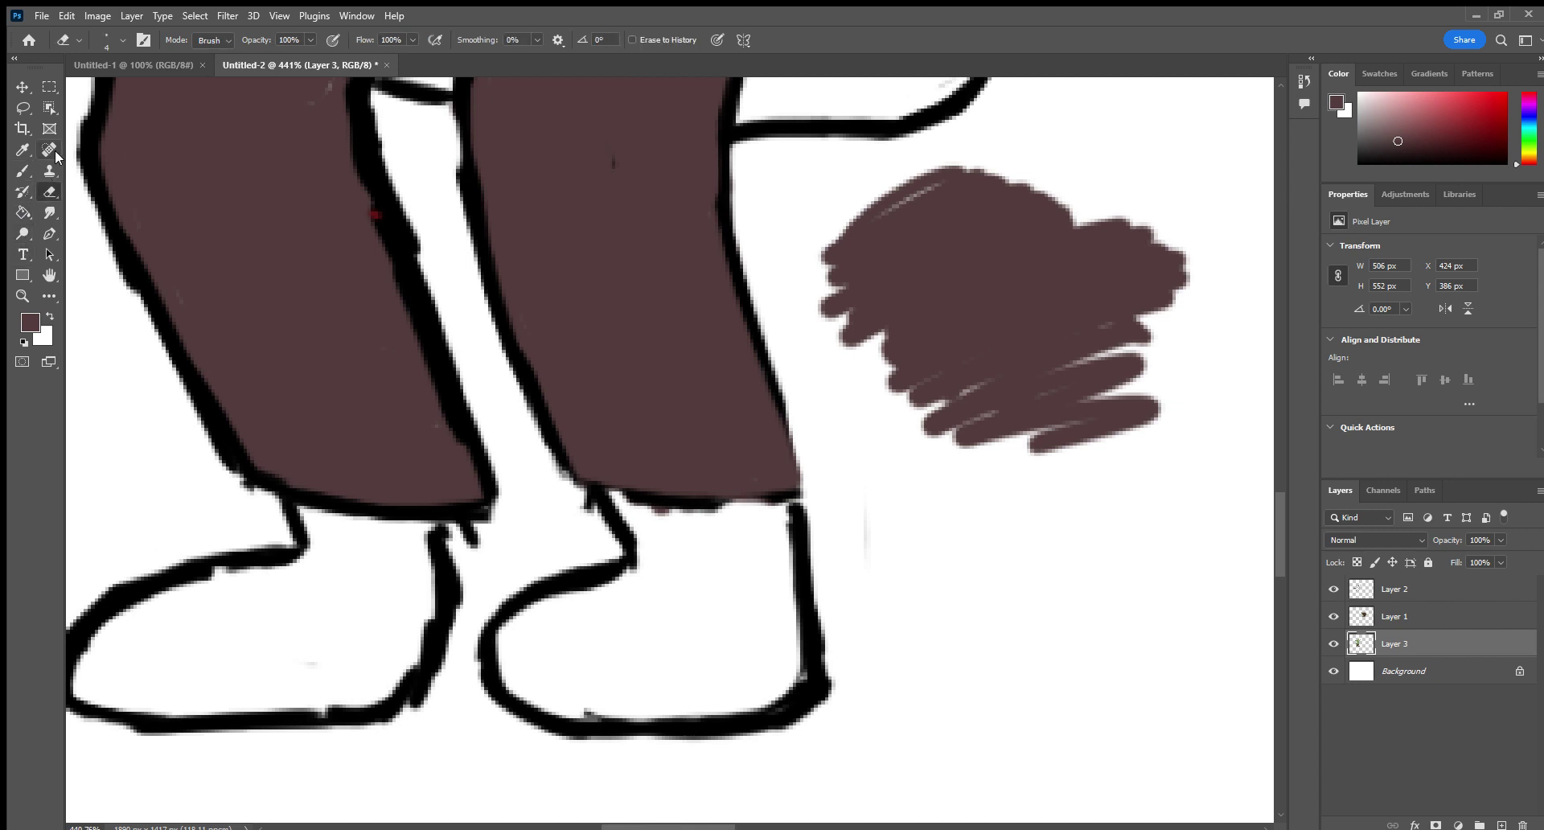
{"action": "mouse_move", "coordinate": [877, 261]}
{"action": "left_mouse_down"}
{"action": "mouse_move", "coordinate": [1053, 253]}
{"action": "mouse_move", "coordinate": [933, 305]}
{"action": "mouse_move", "coordinate": [983, 319]}
{"action": "mouse_move", "coordinate": [1023, 299]}
{"action": "left_mouse_up"}
{"action": "mouse_move", "coordinate": [932, 355]}
{"action": "left_mouse_down"}
{"action": "mouse_move", "coordinate": [998, 348]}
{"action": "mouse_move", "coordinate": [1012, 363]}
{"action": "mouse_move", "coordinate": [1050, 339]}
{"action": "mouse_move", "coordinate": [1059, 357]}
{"action": "mouse_move", "coordinate": [1106, 351]}
{"action": "mouse_move", "coordinate": [1118, 323]}
{"action": "left_mouse_up"}
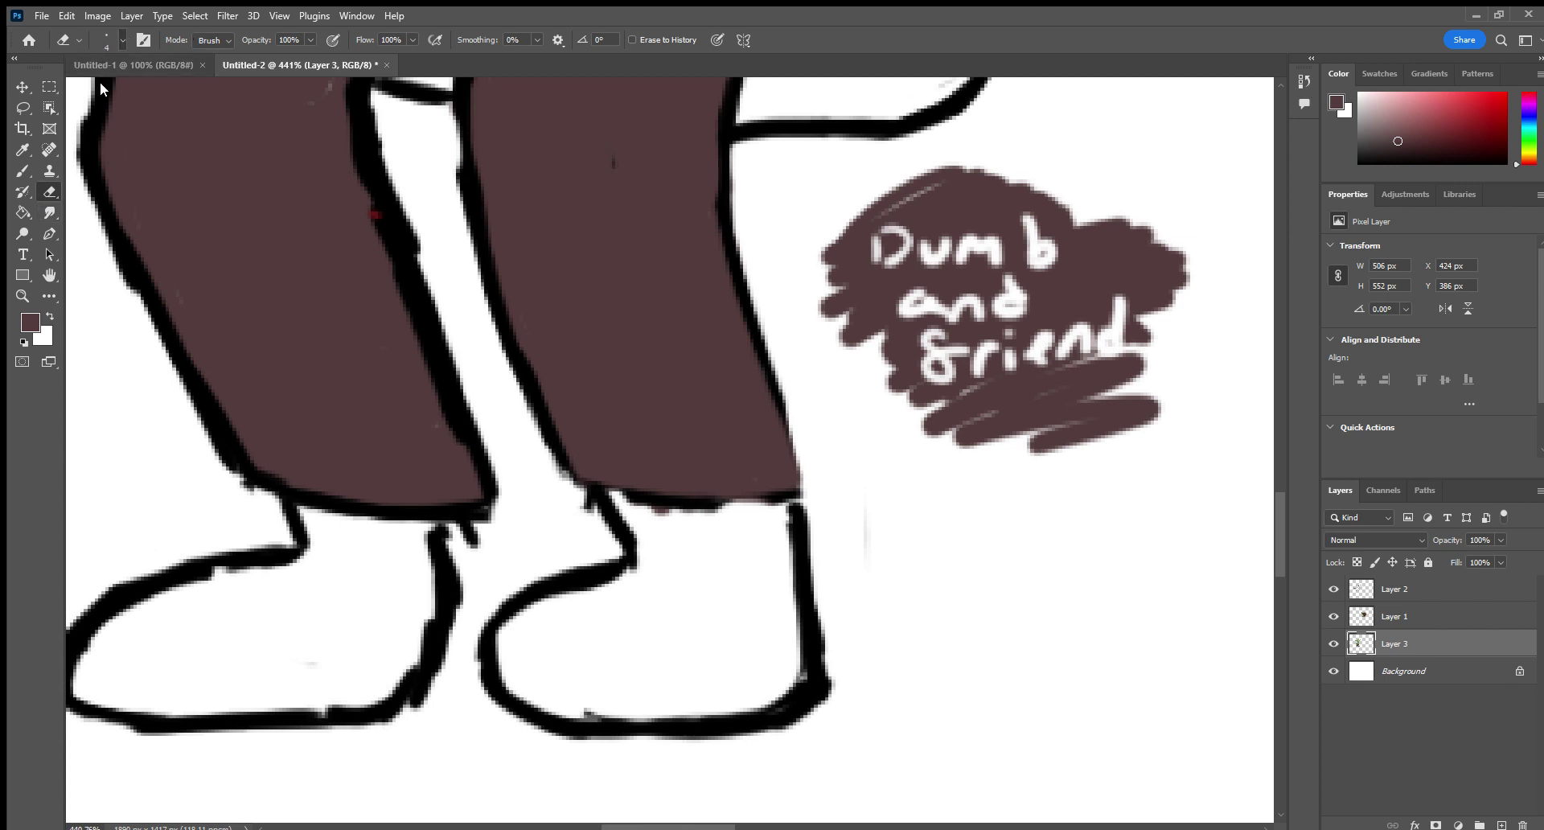
{"action": "mouse_move", "coordinate": [984, 294]}
{"action": "left_mouse_down"}
{"action": "mouse_move", "coordinate": [1034, 379]}
{"action": "mouse_move", "coordinate": [1172, 378]}
{"action": "mouse_move", "coordinate": [1054, 427]}
{"action": "mouse_move", "coordinate": [1311, 395]}
{"action": "left_mouse_up"}
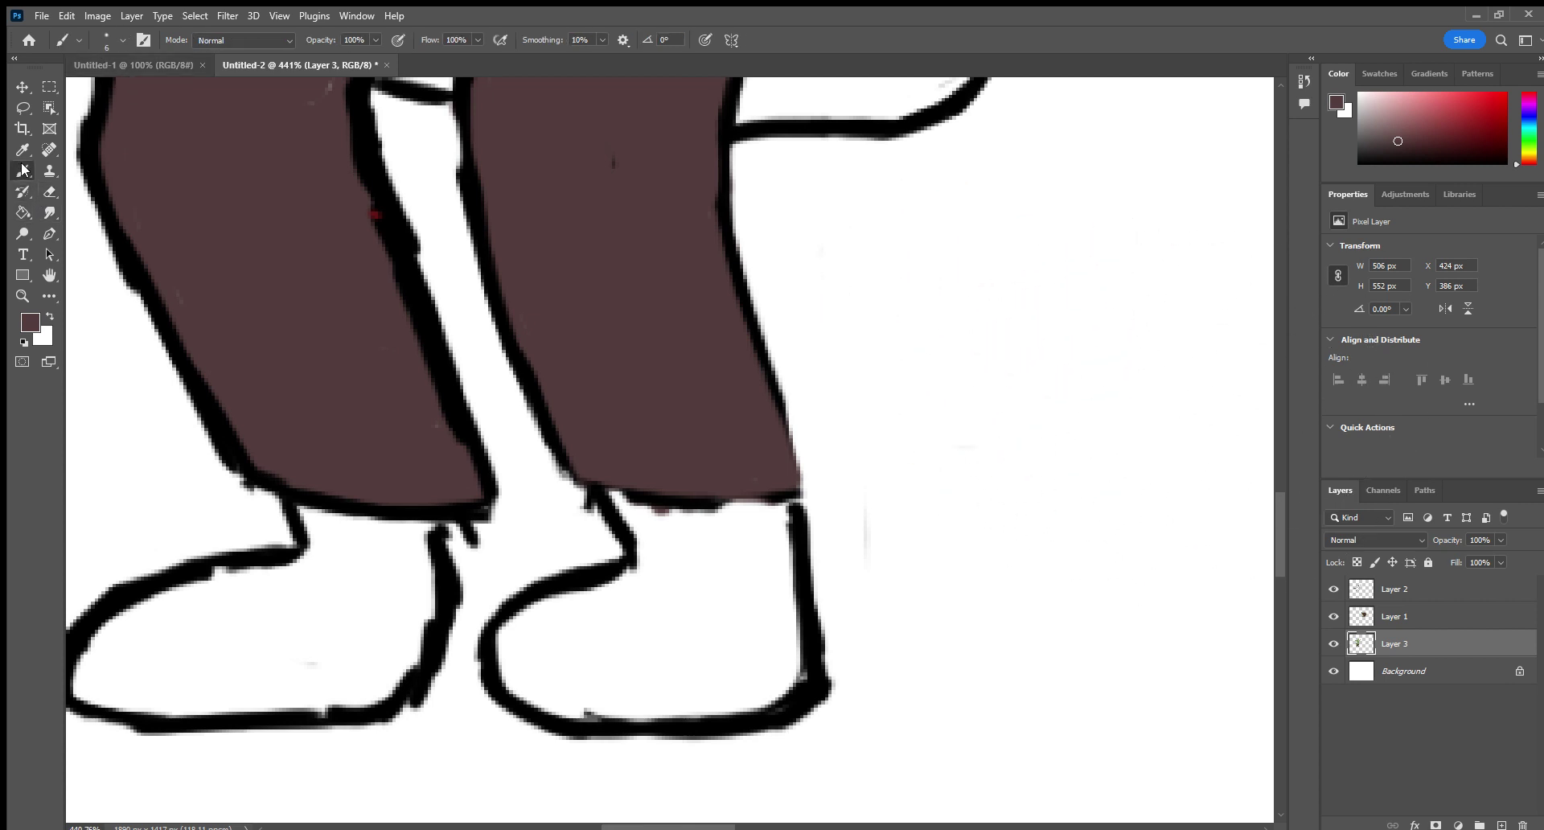
{"action": "key", "text": "i"}
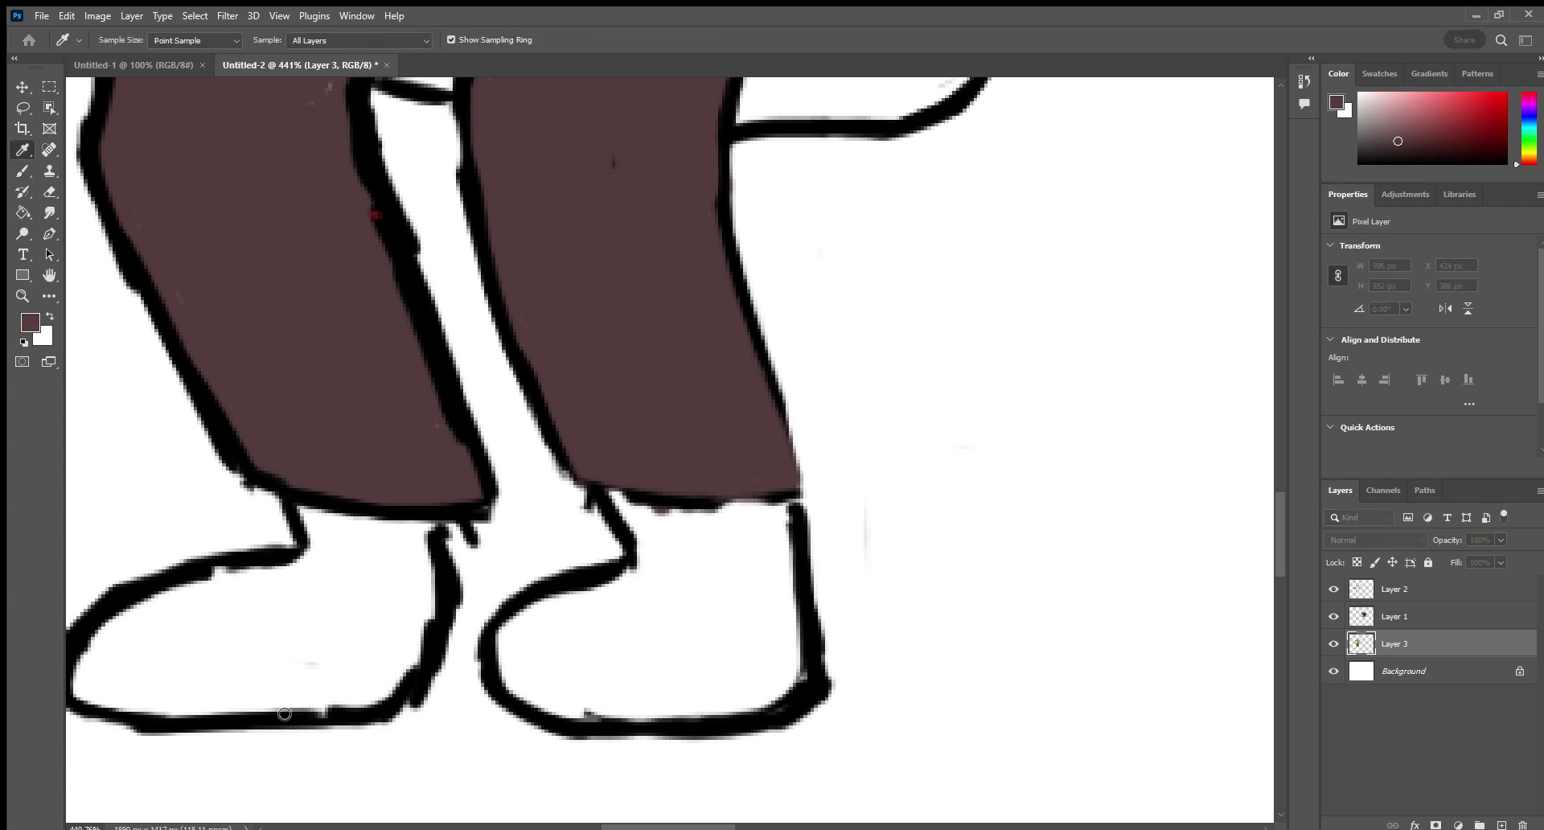
{"action": "key", "text": "b"}
{"action": "left_click_drag", "start_coordinate": [612, 495], "coordinate": [787, 530]}
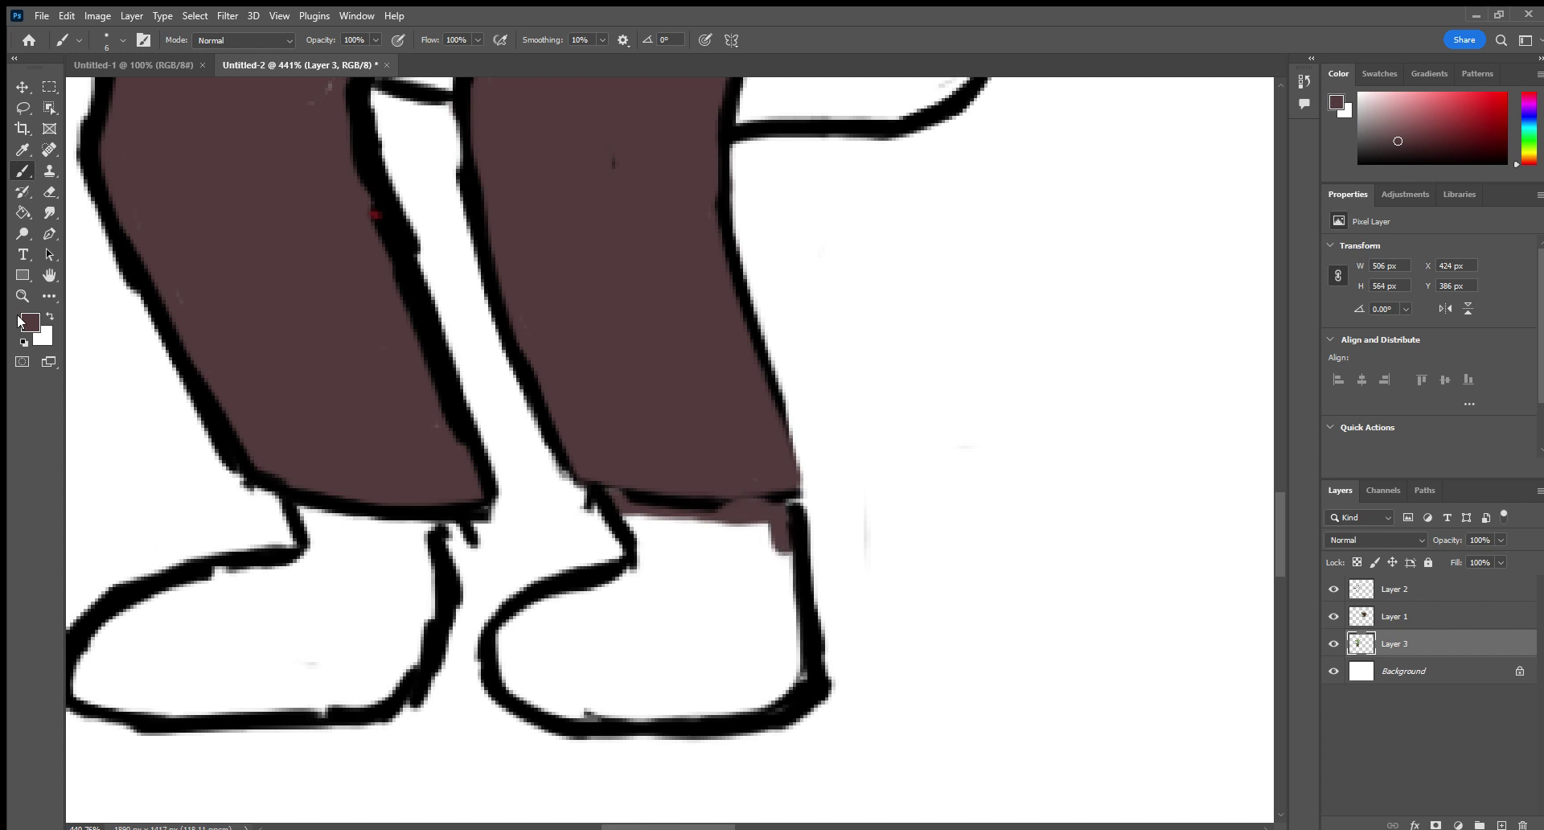
Sample a darker maroon and fill the goblin's right boot with it, covering the lighter brown below the hem.
{"action": "key", "text": "i"}
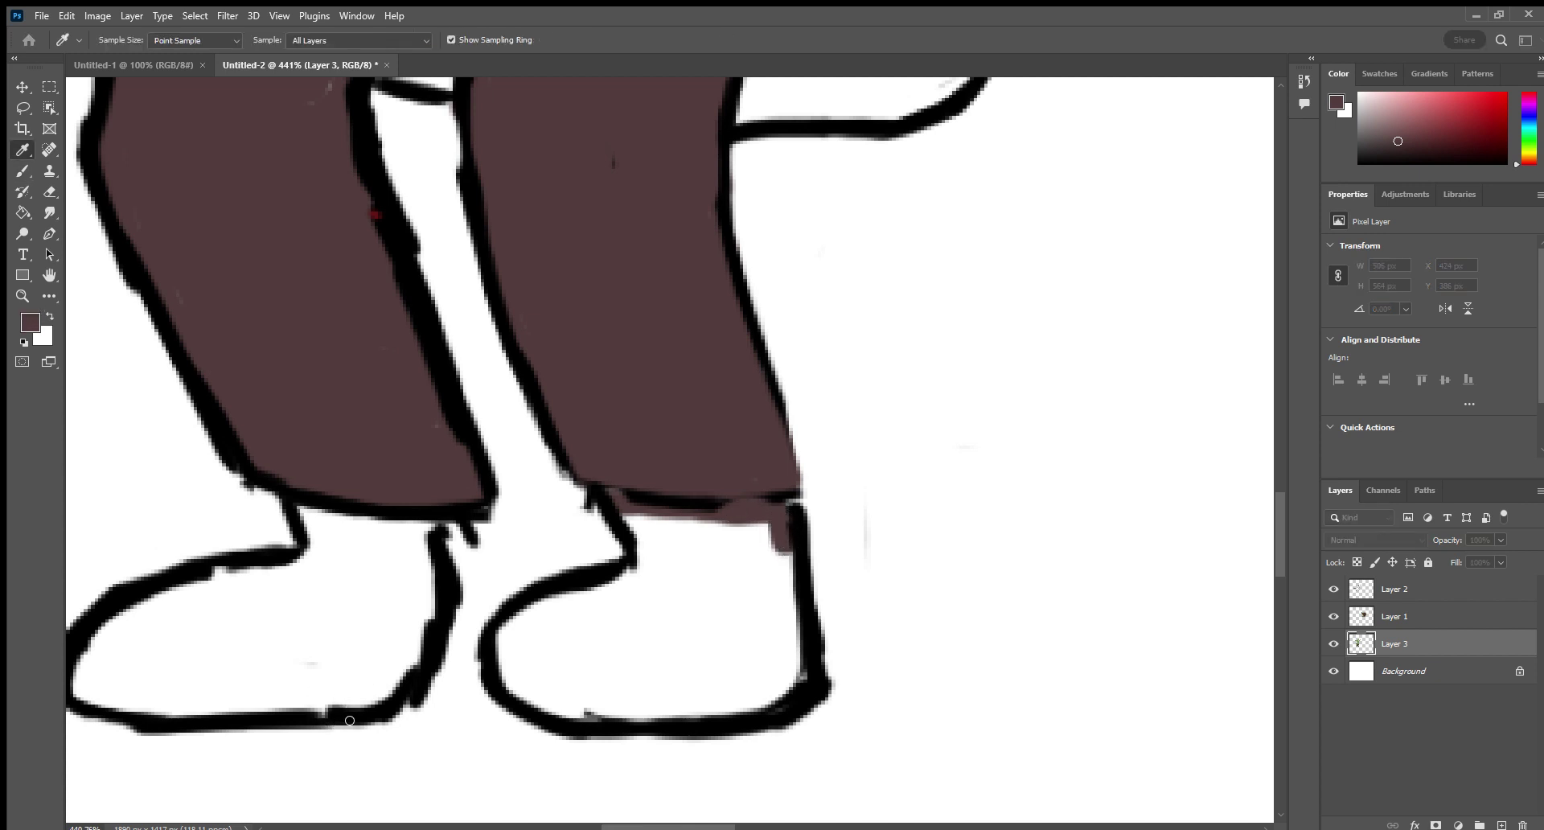
{"action": "left_click", "coordinate": [582, 553]}
{"action": "key", "text": "b"}
{"action": "mouse_move", "coordinate": [619, 503]}
{"action": "left_mouse_down"}
{"action": "mouse_move", "coordinate": [781, 519]}
{"action": "mouse_move", "coordinate": [790, 548]}
{"action": "mouse_move", "coordinate": [783, 523]}
{"action": "mouse_move", "coordinate": [617, 503]}
{"action": "mouse_move", "coordinate": [781, 519]}
{"action": "mouse_move", "coordinate": [798, 687]}
{"action": "mouse_move", "coordinate": [743, 711]}
{"action": "mouse_move", "coordinate": [592, 721]}
{"action": "mouse_move", "coordinate": [512, 692]}
{"action": "mouse_move", "coordinate": [503, 653]}
{"action": "mouse_move", "coordinate": [548, 612]}
{"action": "mouse_move", "coordinate": [666, 583]}
{"action": "mouse_move", "coordinate": [638, 539]}
{"action": "mouse_move", "coordinate": [666, 572]}
{"action": "mouse_move", "coordinate": [746, 525]}
{"action": "mouse_move", "coordinate": [765, 633]}
{"action": "mouse_move", "coordinate": [795, 618]}
{"action": "mouse_move", "coordinate": [794, 703]}
{"action": "mouse_move", "coordinate": [779, 664]}
{"action": "mouse_move", "coordinate": [757, 656]}
{"action": "mouse_move", "coordinate": [736, 680]}
{"action": "mouse_move", "coordinate": [751, 601]}
{"action": "mouse_move", "coordinate": [784, 658]}
{"action": "mouse_move", "coordinate": [796, 621]}
{"action": "mouse_move", "coordinate": [811, 691]}
{"action": "mouse_move", "coordinate": [814, 667]}
{"action": "mouse_move", "coordinate": [770, 723]}
{"action": "mouse_move", "coordinate": [681, 693]}
{"action": "mouse_move", "coordinate": [665, 711]}
{"action": "mouse_move", "coordinate": [728, 639]}
{"action": "mouse_move", "coordinate": [630, 701]}
{"action": "mouse_move", "coordinate": [641, 651]}
{"action": "mouse_move", "coordinate": [694, 607]}
{"action": "mouse_move", "coordinate": [585, 706]}
{"action": "mouse_move", "coordinate": [586, 666]}
{"action": "mouse_move", "coordinate": [640, 607]}
{"action": "mouse_move", "coordinate": [641, 670]}
{"action": "mouse_move", "coordinate": [624, 621]}
{"action": "mouse_move", "coordinate": [591, 606]}
{"action": "mouse_move", "coordinate": [537, 639]}
{"action": "mouse_move", "coordinate": [544, 703]}
{"action": "mouse_move", "coordinate": [608, 620]}
{"action": "mouse_move", "coordinate": [580, 665]}
{"action": "mouse_move", "coordinate": [510, 652]}
{"action": "mouse_move", "coordinate": [527, 610]}
{"action": "left_mouse_up"}
Fill the left boot with dark maroon from the ankle to the toe.
{"action": "mouse_move", "coordinate": [82, 666]}
{"action": "left_mouse_down"}
{"action": "mouse_move", "coordinate": [193, 591]}
{"action": "mouse_move", "coordinate": [259, 579]}
{"action": "mouse_move", "coordinate": [76, 691]}
{"action": "mouse_move", "coordinate": [288, 708]}
{"action": "mouse_move", "coordinate": [233, 704]}
{"action": "mouse_move", "coordinate": [360, 694]}
{"action": "mouse_move", "coordinate": [325, 714]}
{"action": "mouse_move", "coordinate": [386, 692]}
{"action": "mouse_move", "coordinate": [427, 627]}
{"action": "mouse_move", "coordinate": [419, 531]}
{"action": "mouse_move", "coordinate": [315, 519]}
{"action": "mouse_move", "coordinate": [310, 547]}
{"action": "mouse_move", "coordinate": [273, 572]}
{"action": "mouse_move", "coordinate": [325, 538]}
{"action": "mouse_move", "coordinate": [342, 555]}
{"action": "mouse_move", "coordinate": [424, 559]}
{"action": "mouse_move", "coordinate": [423, 623]}
{"action": "mouse_move", "coordinate": [382, 671]}
{"action": "mouse_move", "coordinate": [233, 685]}
{"action": "mouse_move", "coordinate": [179, 663]}
{"action": "left_mouse_up"}
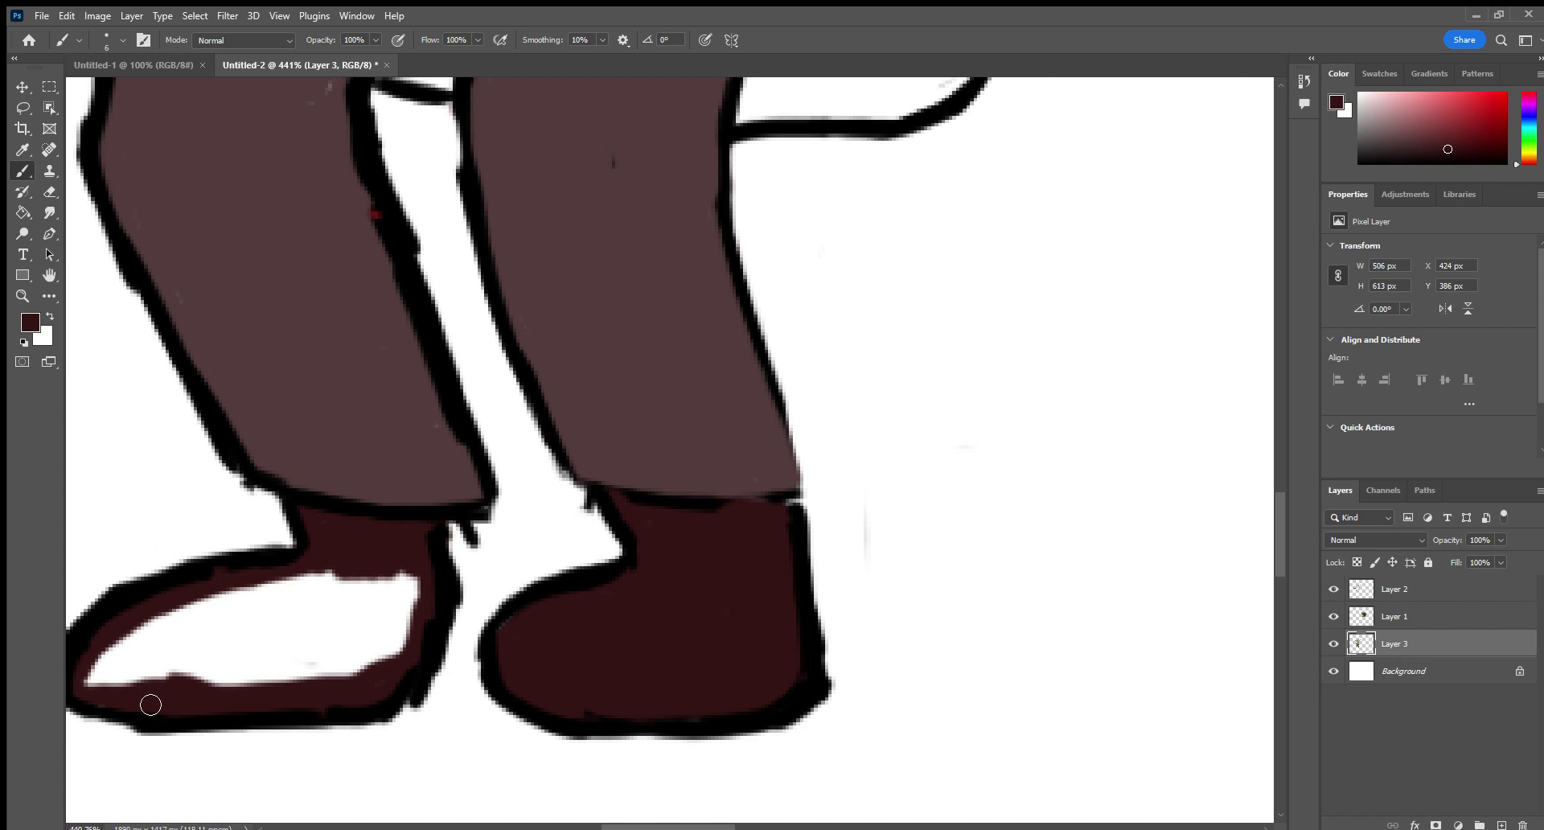
{"action": "mouse_move", "coordinate": [150, 705]}
{"action": "left_mouse_down"}
{"action": "mouse_move", "coordinate": [92, 696]}
{"action": "mouse_move", "coordinate": [134, 639]}
{"action": "mouse_move", "coordinate": [153, 632]}
{"action": "mouse_move", "coordinate": [195, 691]}
{"action": "mouse_move", "coordinate": [210, 686]}
{"action": "mouse_move", "coordinate": [190, 681]}
{"action": "mouse_move", "coordinate": [206, 659]}
{"action": "mouse_move", "coordinate": [236, 664]}
{"action": "mouse_move", "coordinate": [229, 614]}
{"action": "left_mouse_up"}
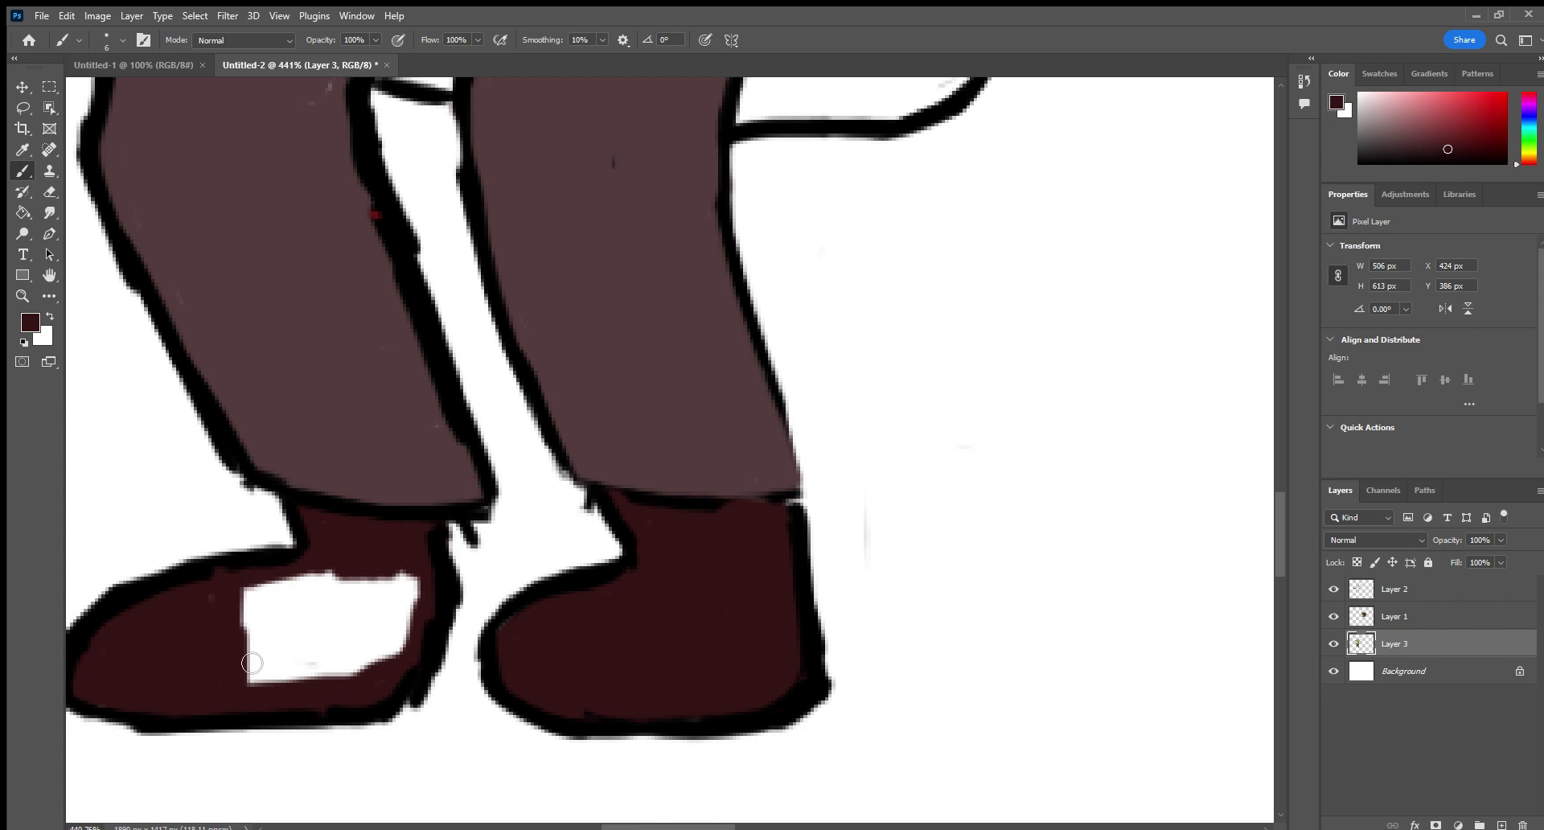
{"action": "mouse_move", "coordinate": [276, 694]}
{"action": "left_mouse_down"}
{"action": "mouse_move", "coordinate": [247, 635]}
{"action": "mouse_move", "coordinate": [311, 676]}
{"action": "mouse_move", "coordinate": [313, 662]}
{"action": "mouse_move", "coordinate": [337, 670]}
{"action": "mouse_move", "coordinate": [298, 634]}
{"action": "mouse_move", "coordinate": [307, 581]}
{"action": "mouse_move", "coordinate": [335, 569]}
{"action": "mouse_move", "coordinate": [254, 629]}
{"action": "mouse_move", "coordinate": [369, 573]}
{"action": "mouse_move", "coordinate": [287, 667]}
{"action": "mouse_move", "coordinate": [411, 580]}
{"action": "mouse_move", "coordinate": [350, 661]}
{"action": "mouse_move", "coordinate": [421, 583]}
{"action": "mouse_move", "coordinate": [406, 645]}
{"action": "mouse_move", "coordinate": [413, 634]}
{"action": "mouse_move", "coordinate": [340, 678]}
{"action": "mouse_move", "coordinate": [369, 638]}
{"action": "left_mouse_up"}
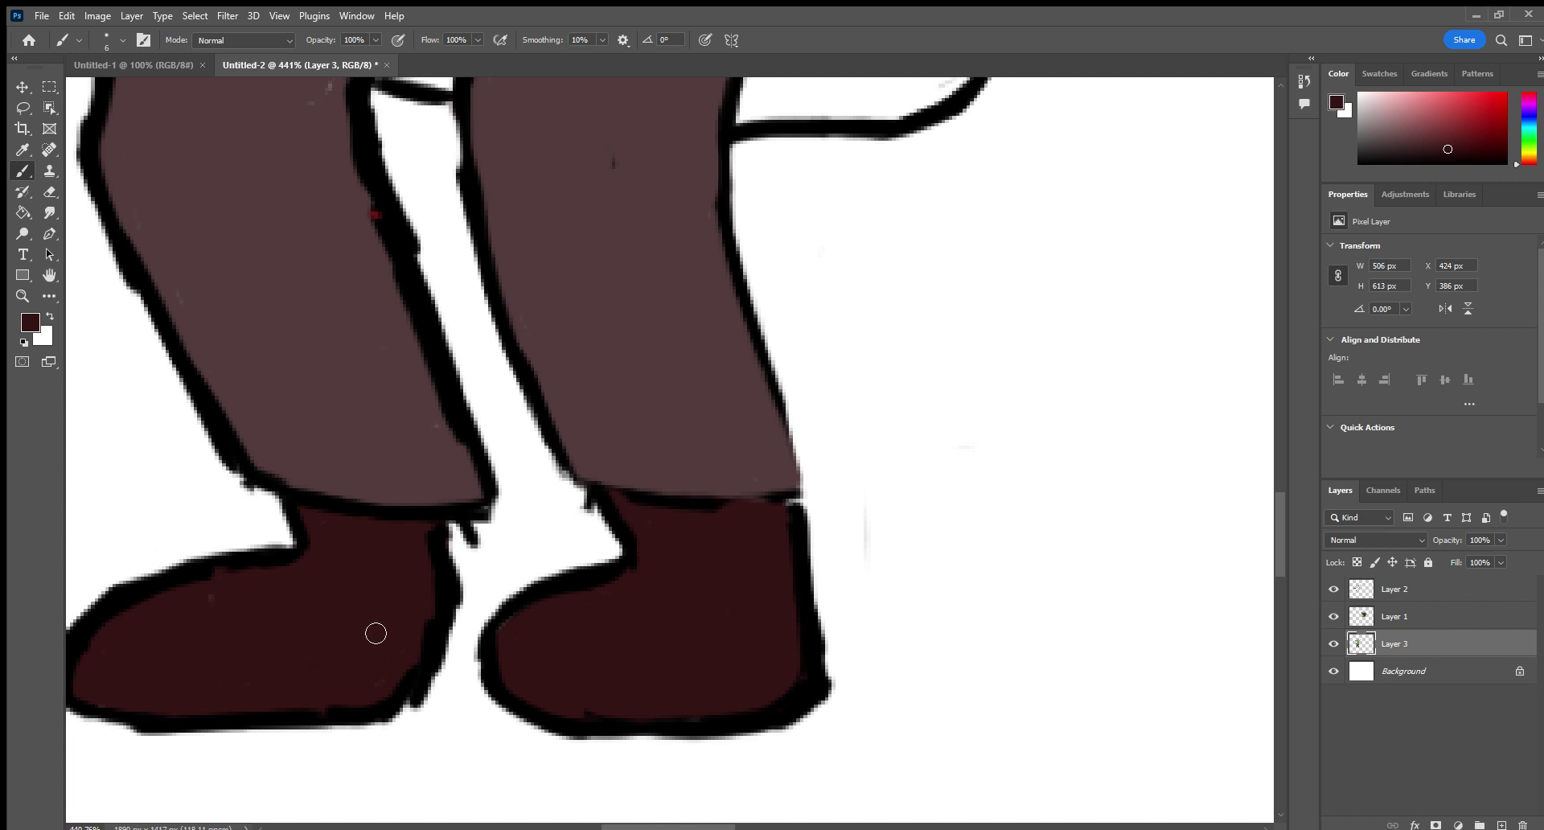
On Layer 2, erase the stray ink around the left boot's heel and trouser hem, and thin the left leg's inner line.
{"action": "left_click", "coordinate": [1407, 601]}
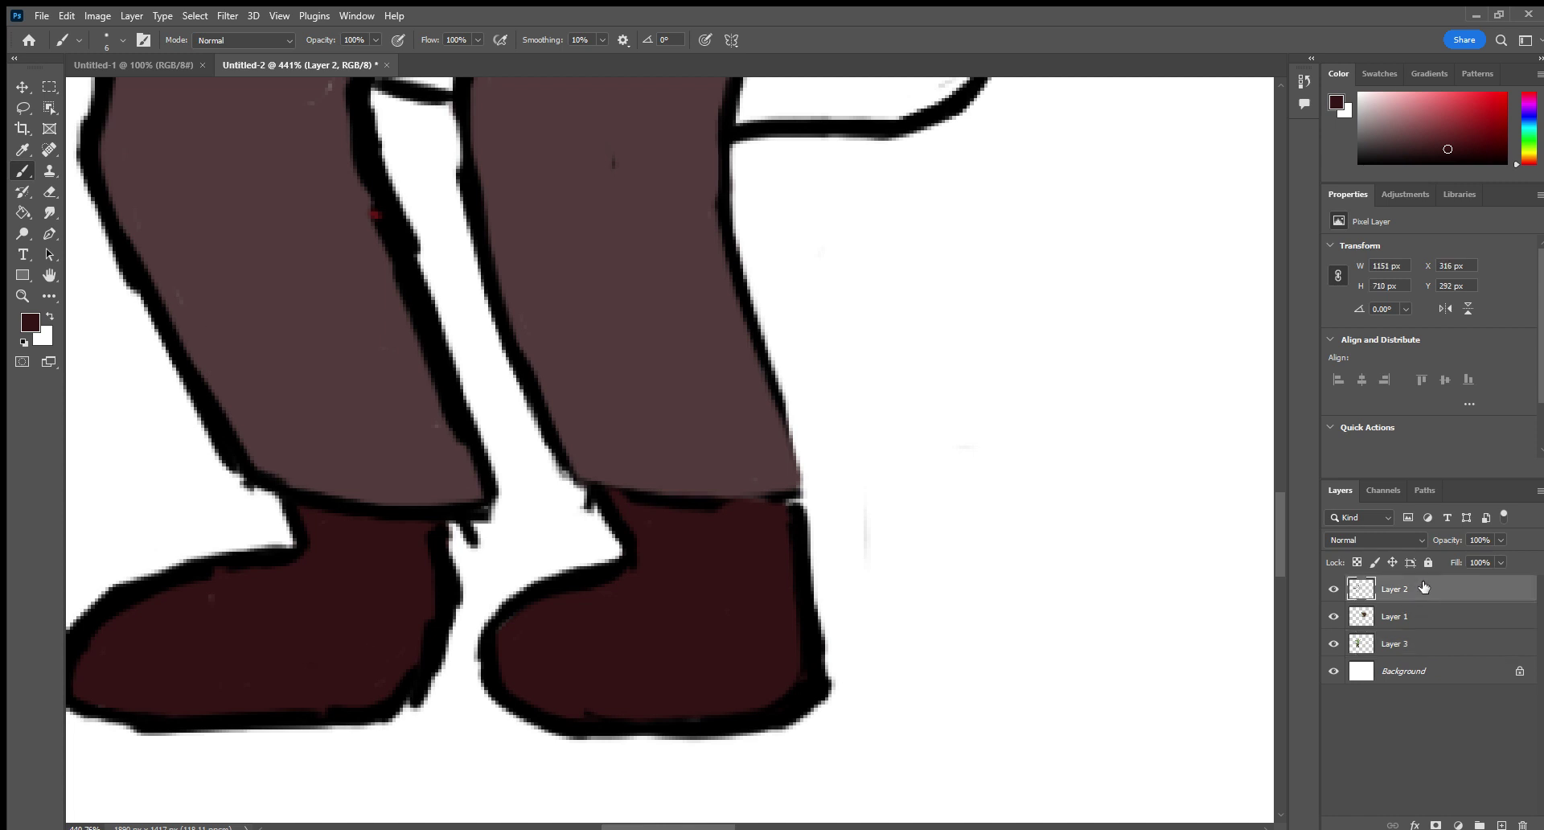
{"action": "left_click", "coordinate": [49, 191]}
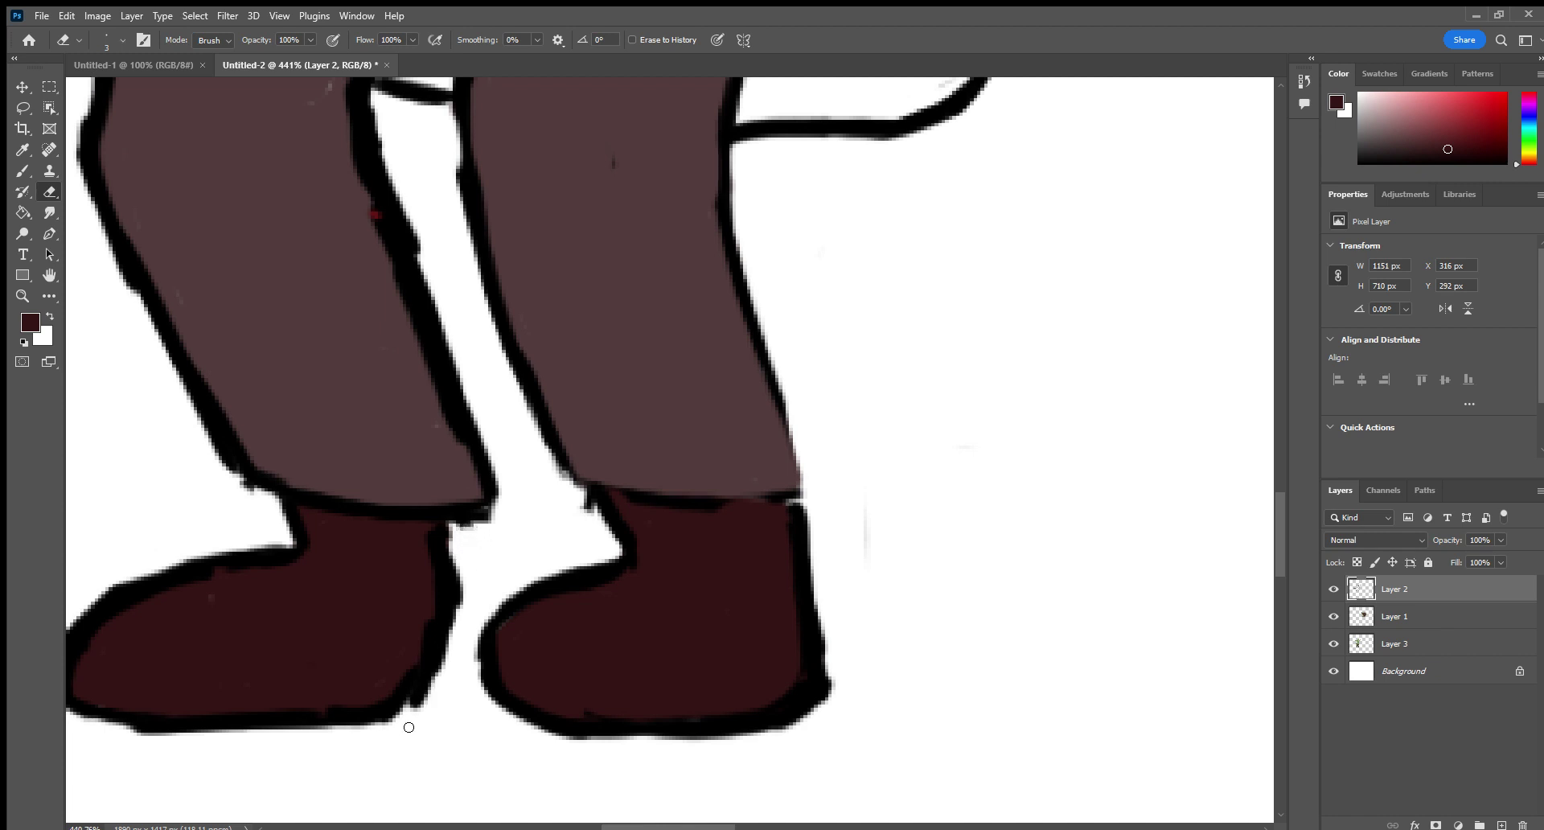
{"action": "mouse_move", "coordinate": [408, 728]}
{"action": "left_mouse_down"}
{"action": "mouse_move", "coordinate": [444, 649]}
{"action": "mouse_move", "coordinate": [434, 693]}
{"action": "left_mouse_up"}
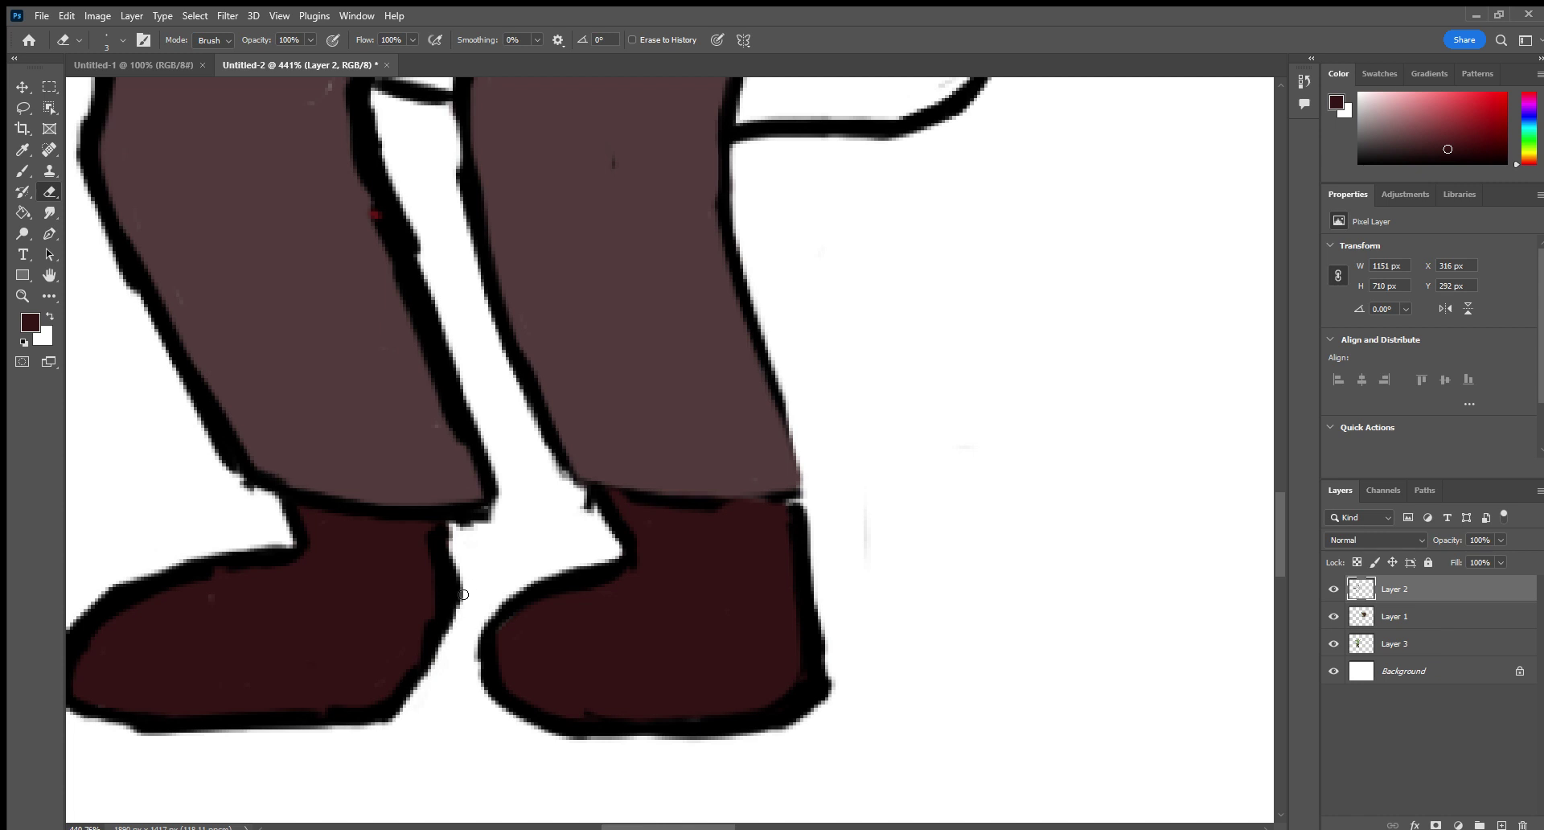
{"action": "left_click_drag", "start_coordinate": [463, 594], "coordinate": [413, 662]}
{"action": "mouse_move", "coordinate": [447, 633]}
{"action": "left_mouse_down"}
{"action": "mouse_move", "coordinate": [452, 552]}
{"action": "mouse_move", "coordinate": [448, 623]}
{"action": "left_mouse_up"}
{"action": "left_click_drag", "start_coordinate": [478, 524], "coordinate": [494, 506]}
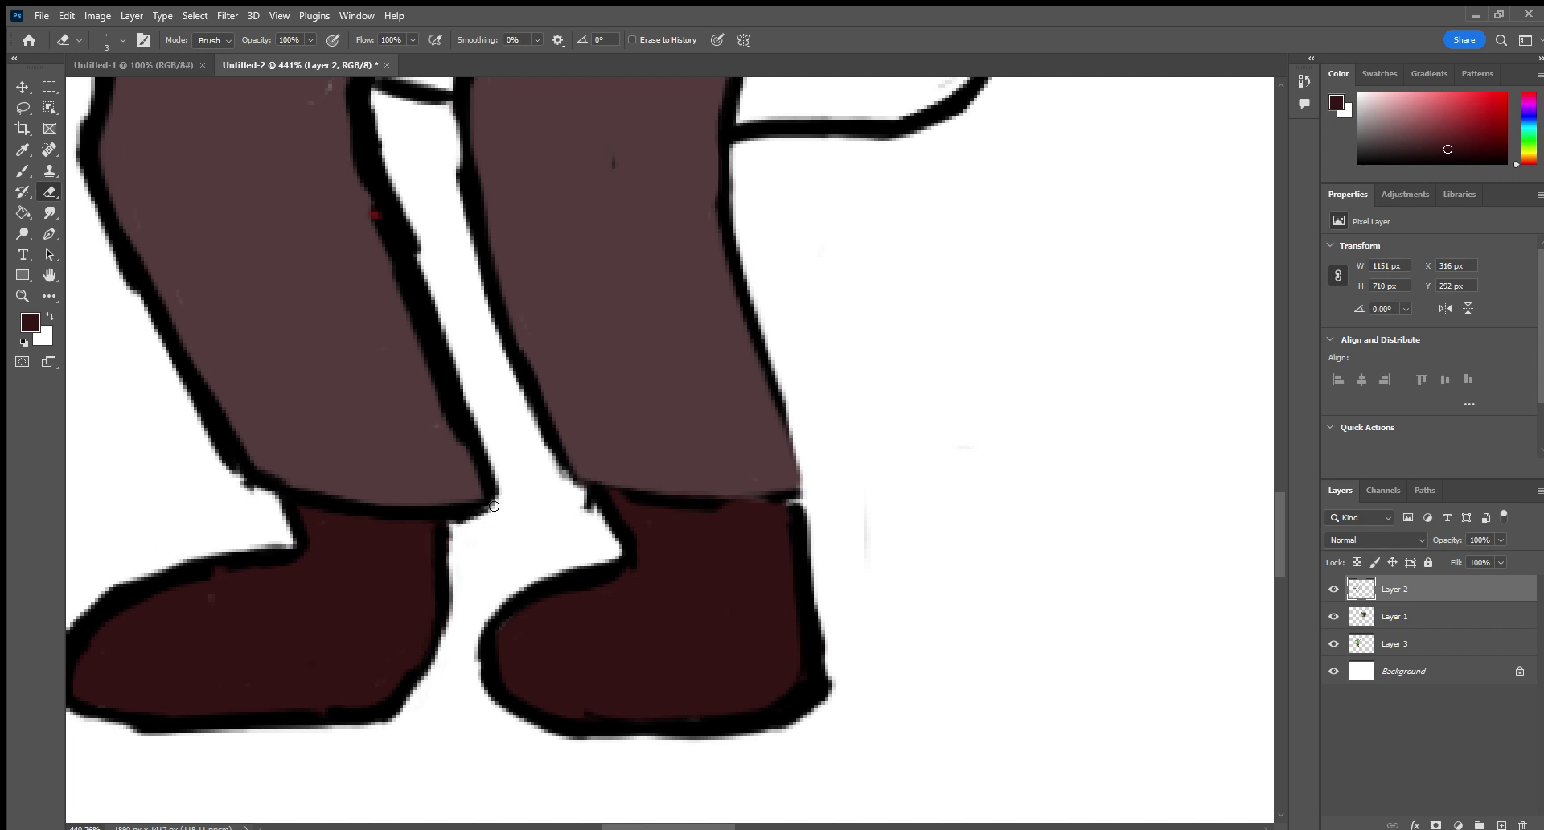
{"action": "mouse_move", "coordinate": [373, 227]}
{"action": "left_mouse_down"}
{"action": "mouse_move", "coordinate": [412, 318]}
{"action": "mouse_move", "coordinate": [403, 258]}
{"action": "mouse_move", "coordinate": [458, 445]}
{"action": "left_mouse_up"}
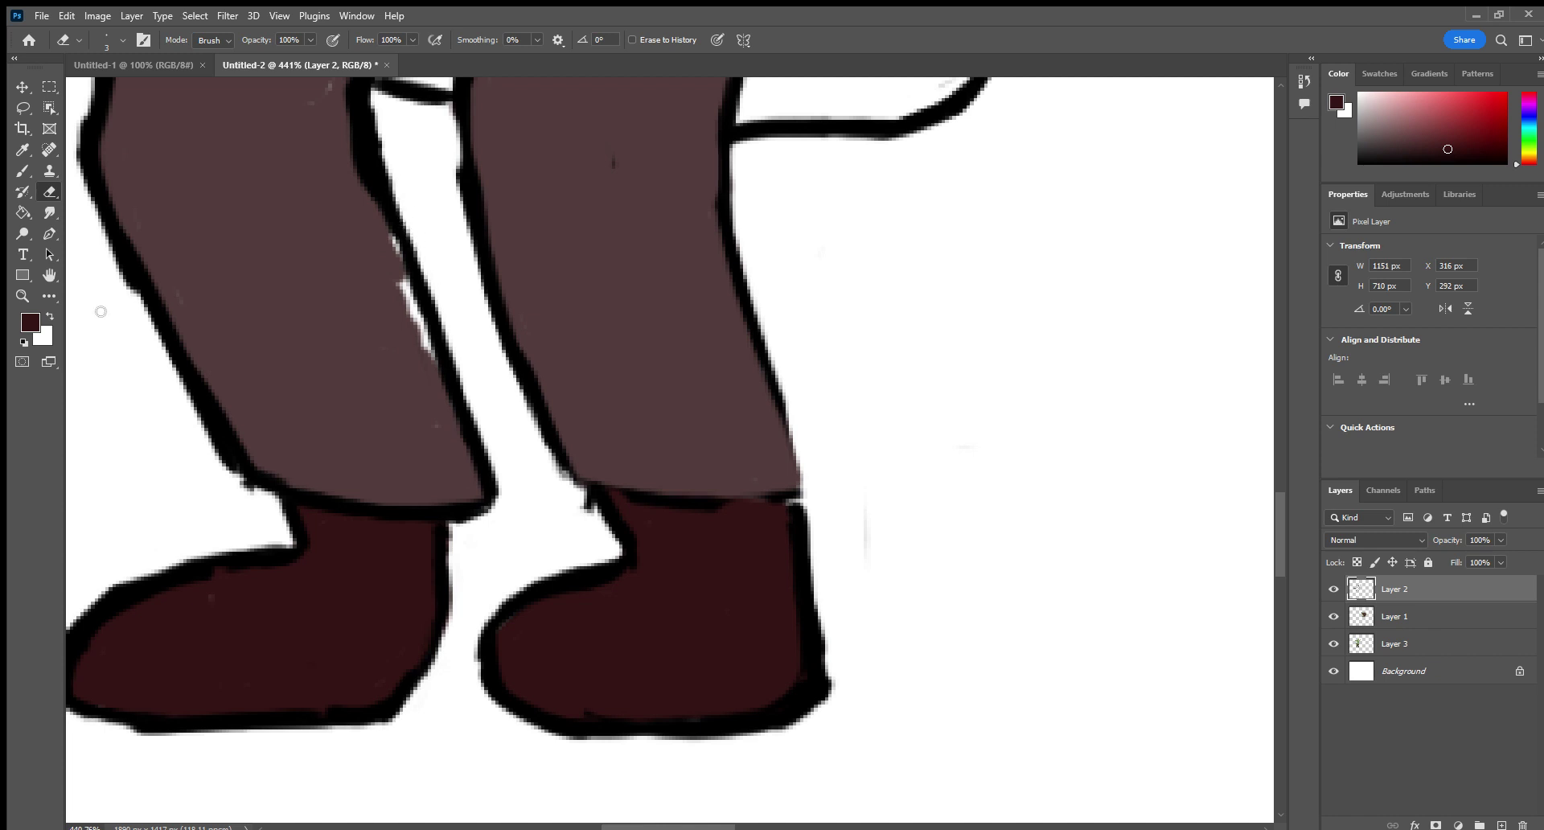
Erase along the outer edge of the left trouser leg's outline to thin and smooth it from the hem up to the hip.
{"action": "mouse_move", "coordinate": [214, 462]}
{"action": "left_mouse_down"}
{"action": "mouse_move", "coordinate": [248, 486]}
{"action": "mouse_move", "coordinate": [195, 405]}
{"action": "left_mouse_up"}
{"action": "mouse_move", "coordinate": [152, 344]}
{"action": "left_mouse_down"}
{"action": "mouse_move", "coordinate": [75, 162]}
{"action": "mouse_move", "coordinate": [87, 102]}
{"action": "mouse_move", "coordinate": [115, 277]}
{"action": "left_mouse_up"}
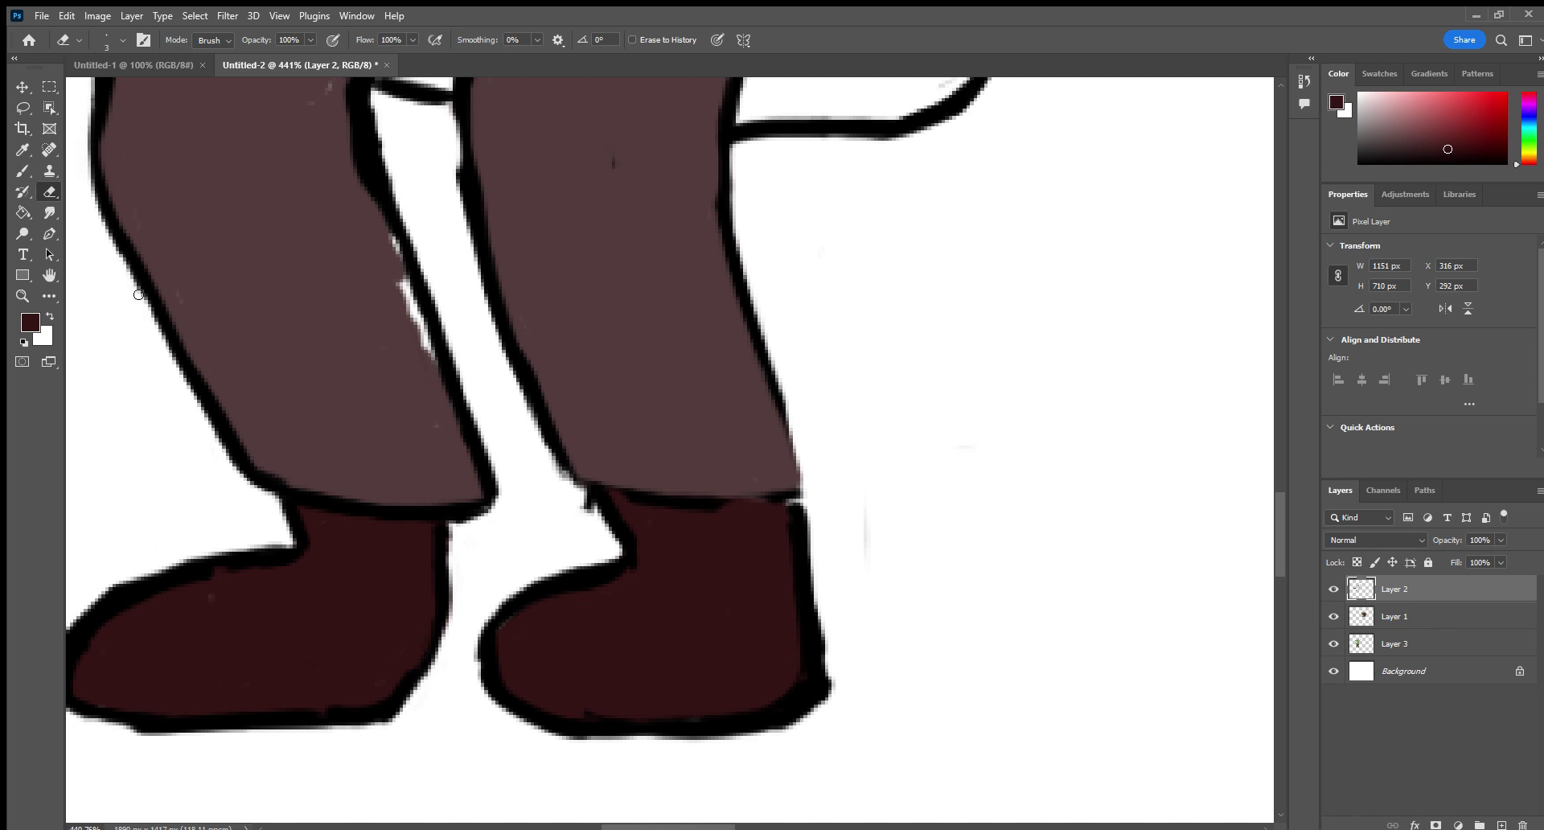
{"action": "left_click", "coordinate": [49, 296]}
{"action": "left_click", "coordinate": [49, 275]}
{"action": "left_click_drag", "start_coordinate": [113, 462], "coordinate": [145, 523]}
{"action": "left_click", "coordinate": [48, 190]}
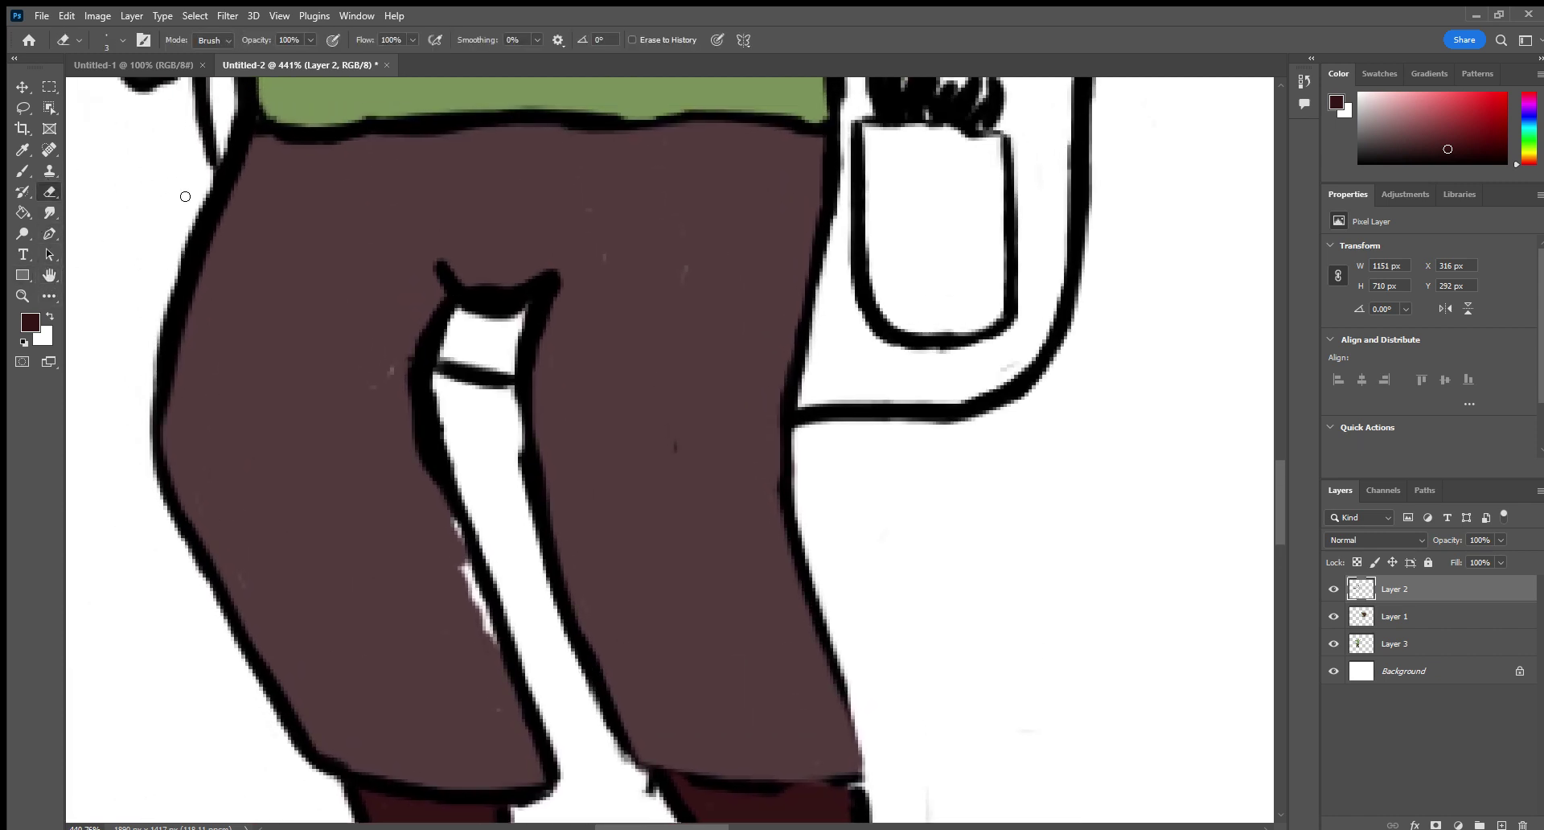
{"action": "mouse_move", "coordinate": [193, 194]}
{"action": "left_mouse_down"}
{"action": "mouse_move", "coordinate": [226, 119]}
{"action": "mouse_move", "coordinate": [148, 381]}
{"action": "left_mouse_up"}
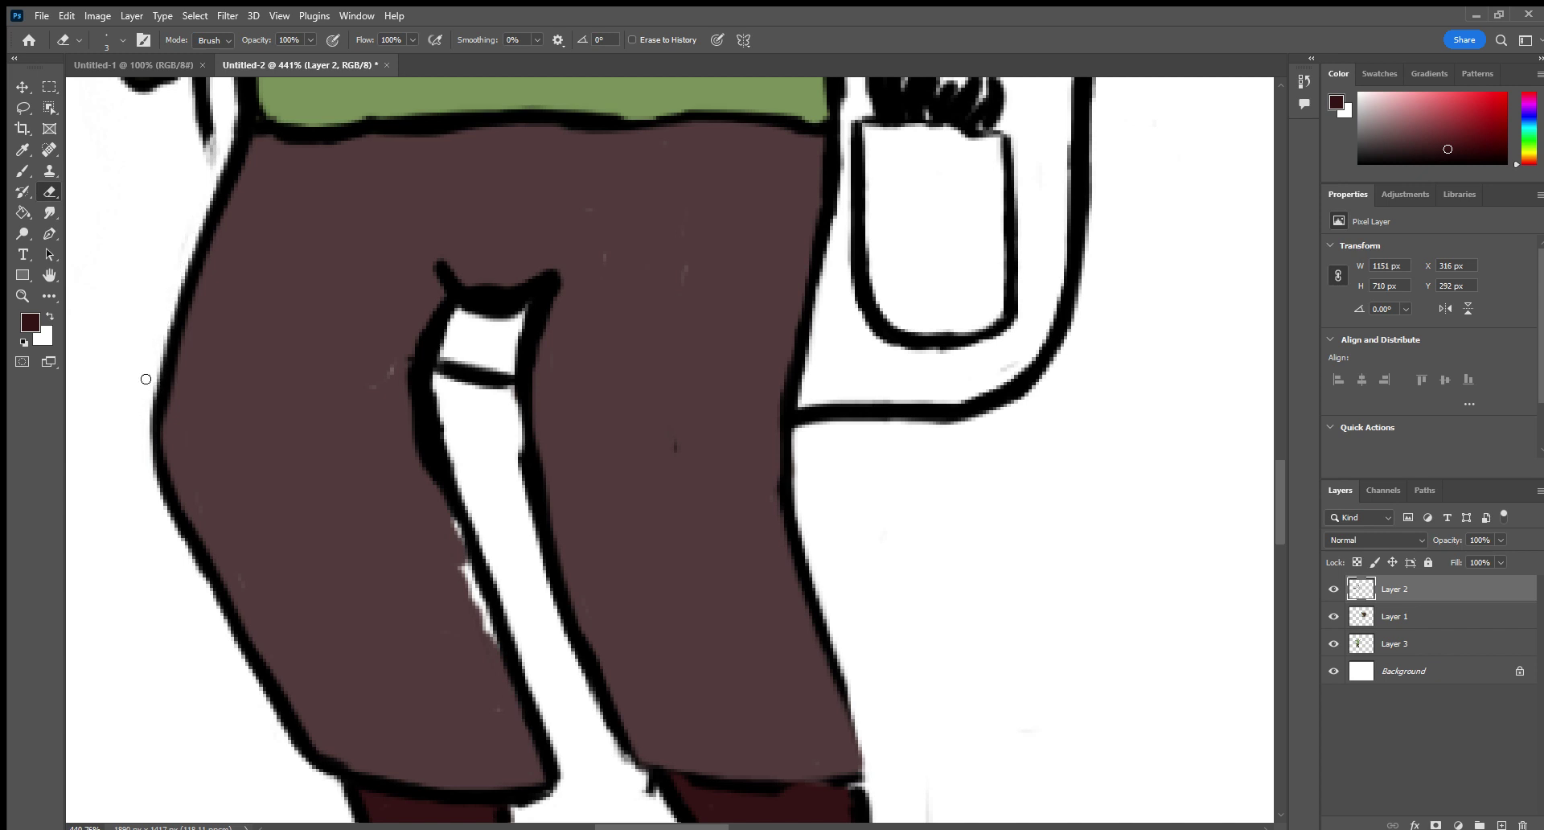
Switch the foreground colour to black and redraw the erased lower end of the backpack strap's outline beside the left hip.
{"action": "key", "text": "i"}
{"action": "key", "text": "d"}
{"action": "key", "text": "e"}
{"action": "left_click", "coordinate": [22, 170]}
{"action": "left_click_drag", "start_coordinate": [231, 134], "coordinate": [213, 157]}
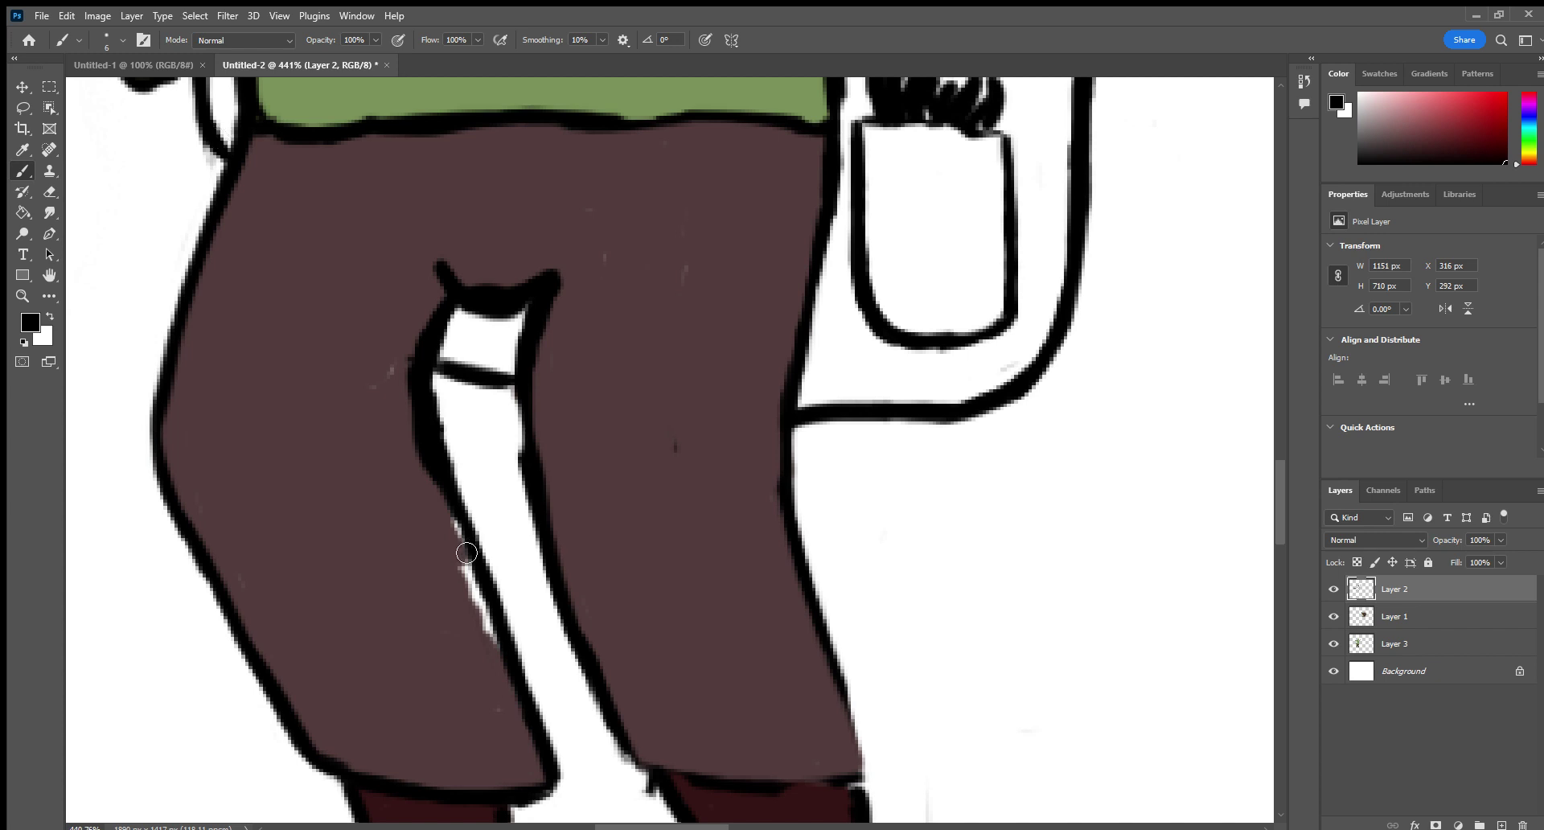
Erase along the inner outlines of both trouser legs to thin and smooth them.
{"action": "left_click", "coordinate": [50, 192]}
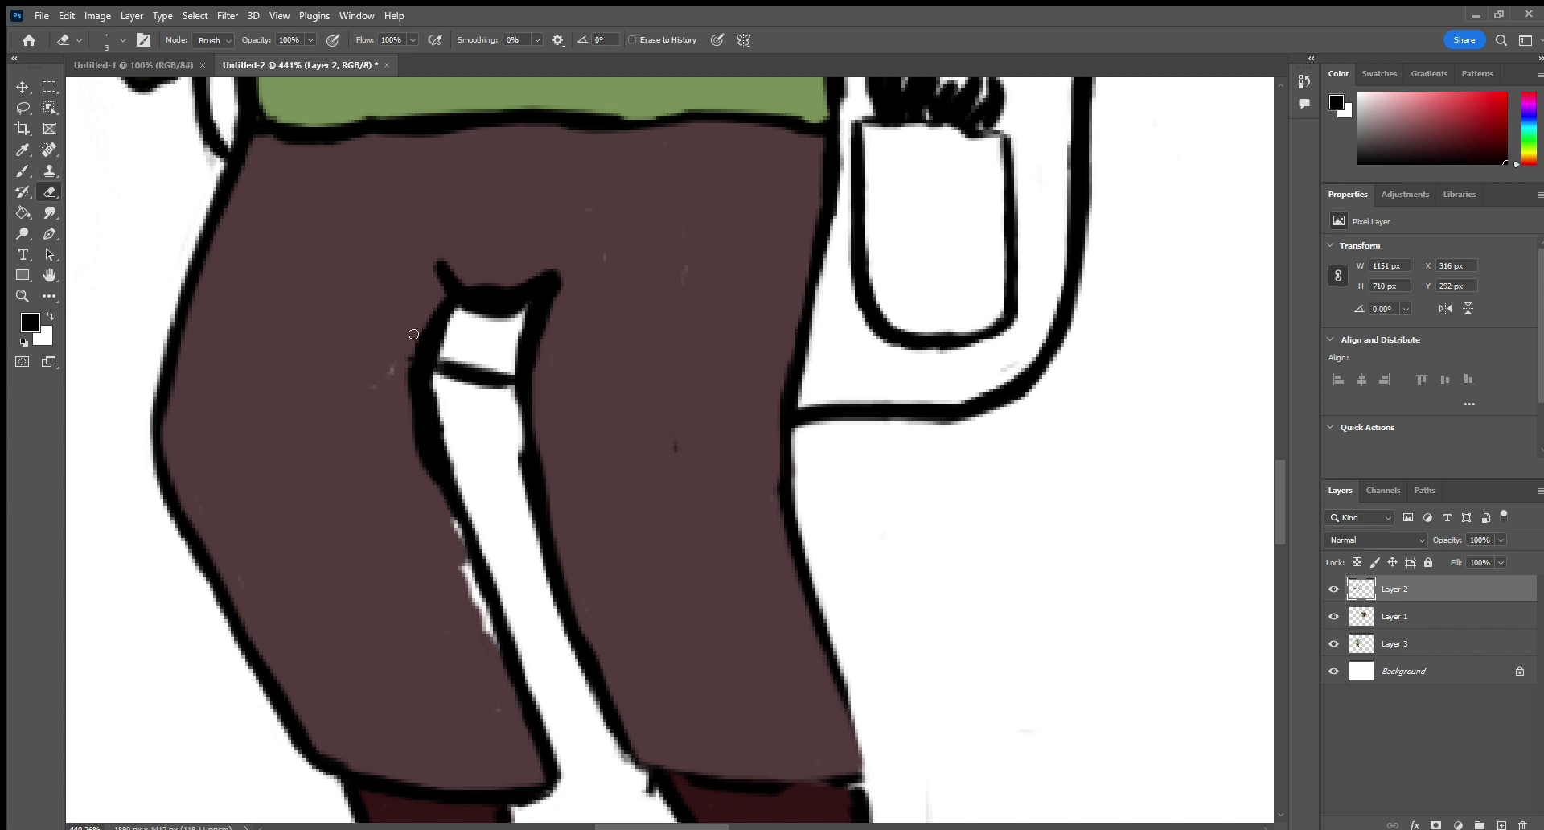
{"action": "mouse_move", "coordinate": [412, 347]}
{"action": "left_mouse_down"}
{"action": "mouse_move", "coordinate": [426, 317]}
{"action": "mouse_move", "coordinate": [413, 418]}
{"action": "mouse_move", "coordinate": [411, 367]}
{"action": "mouse_move", "coordinate": [419, 473]}
{"action": "left_mouse_up"}
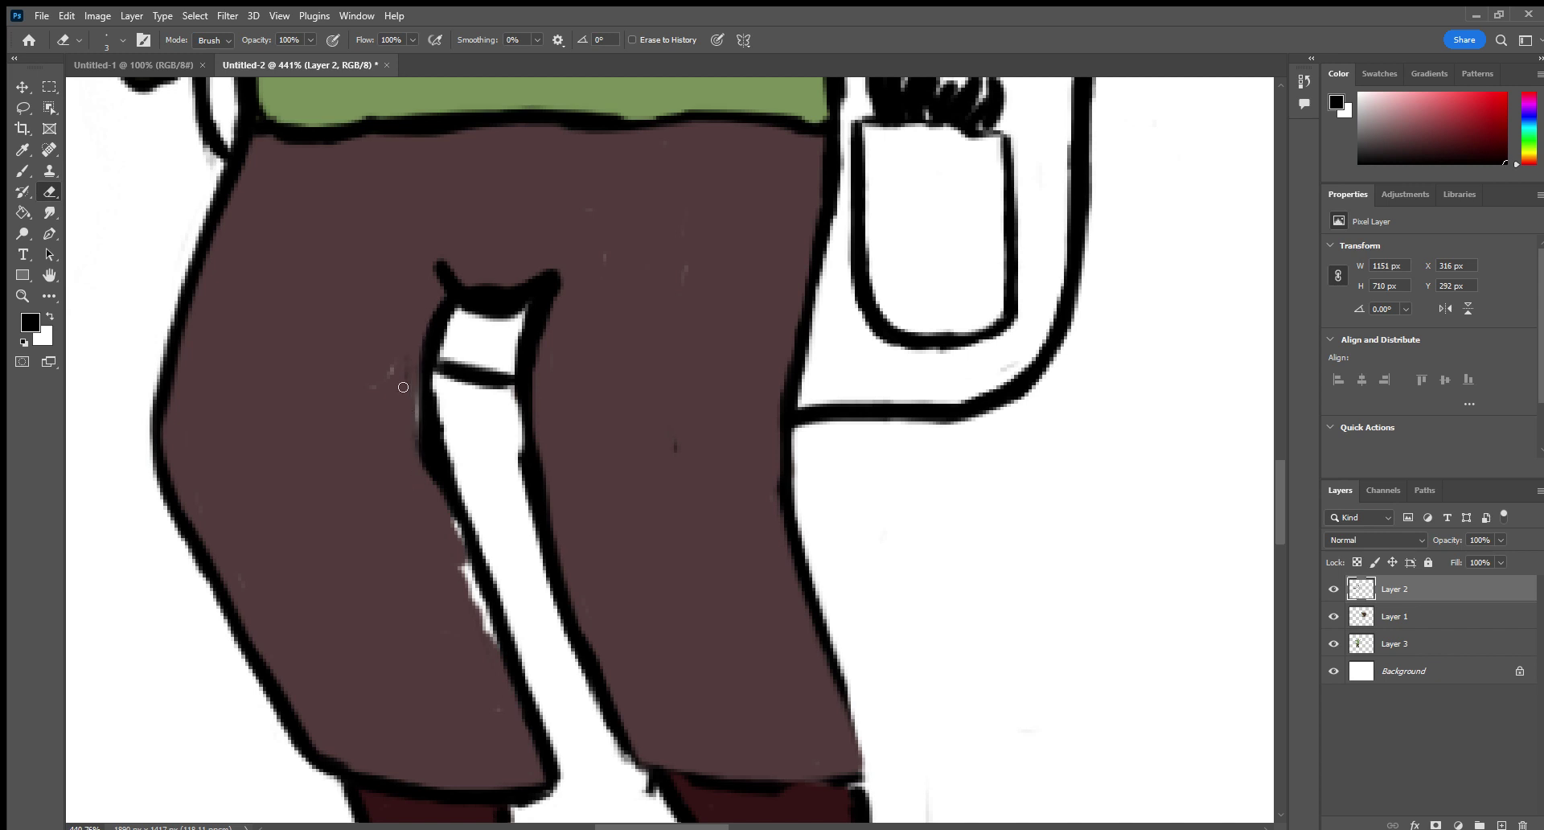
{"action": "mouse_move", "coordinate": [403, 387]}
{"action": "left_mouse_down"}
{"action": "mouse_move", "coordinate": [437, 493]}
{"action": "mouse_move", "coordinate": [410, 417]}
{"action": "left_mouse_up"}
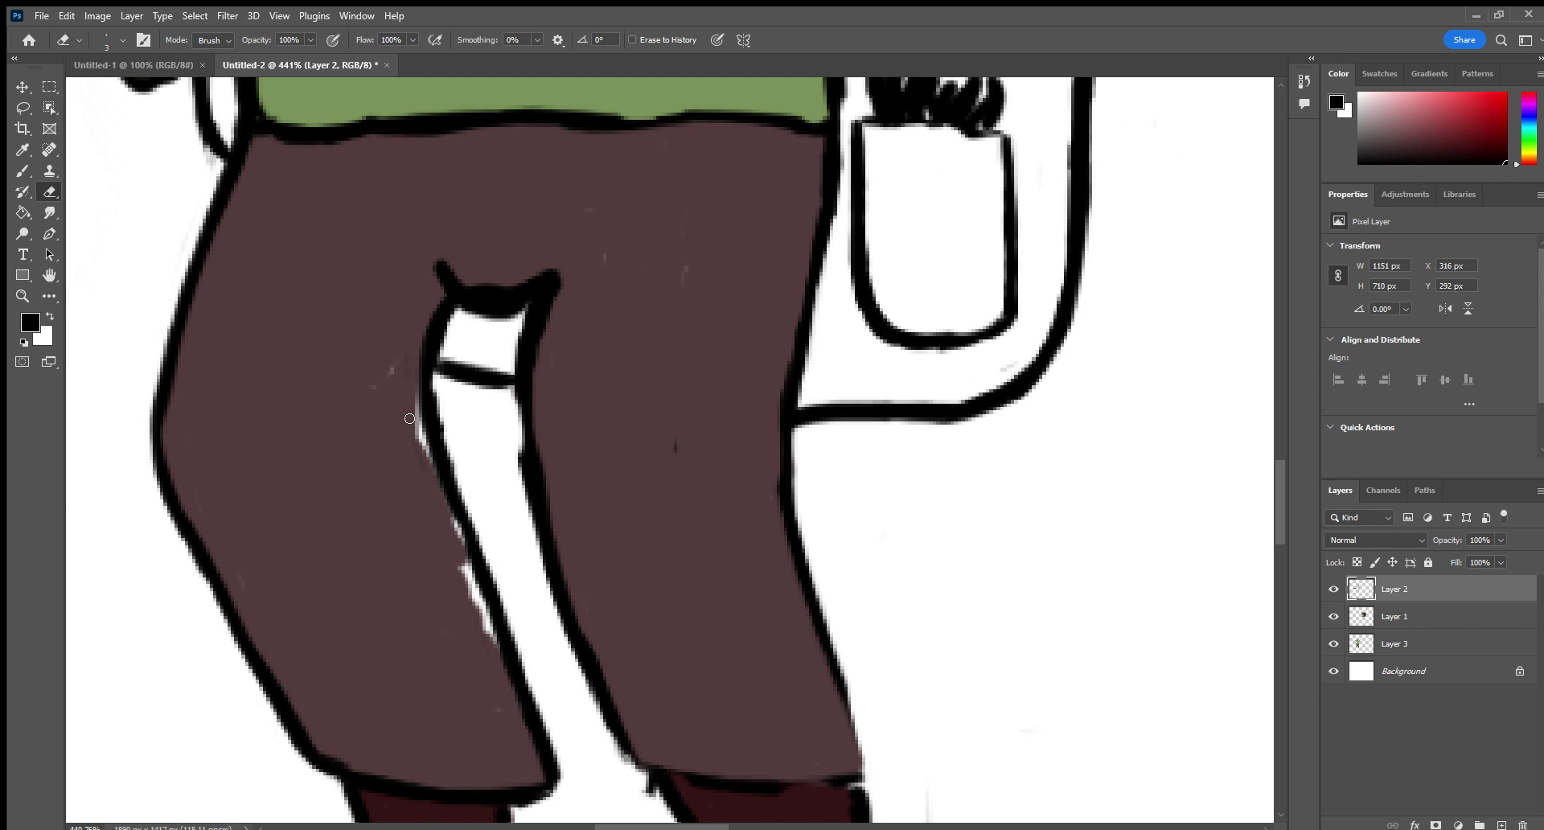
{"action": "left_click_drag", "start_coordinate": [518, 493], "coordinate": [516, 466]}
{"action": "left_click_drag", "start_coordinate": [611, 687], "coordinate": [589, 633]}
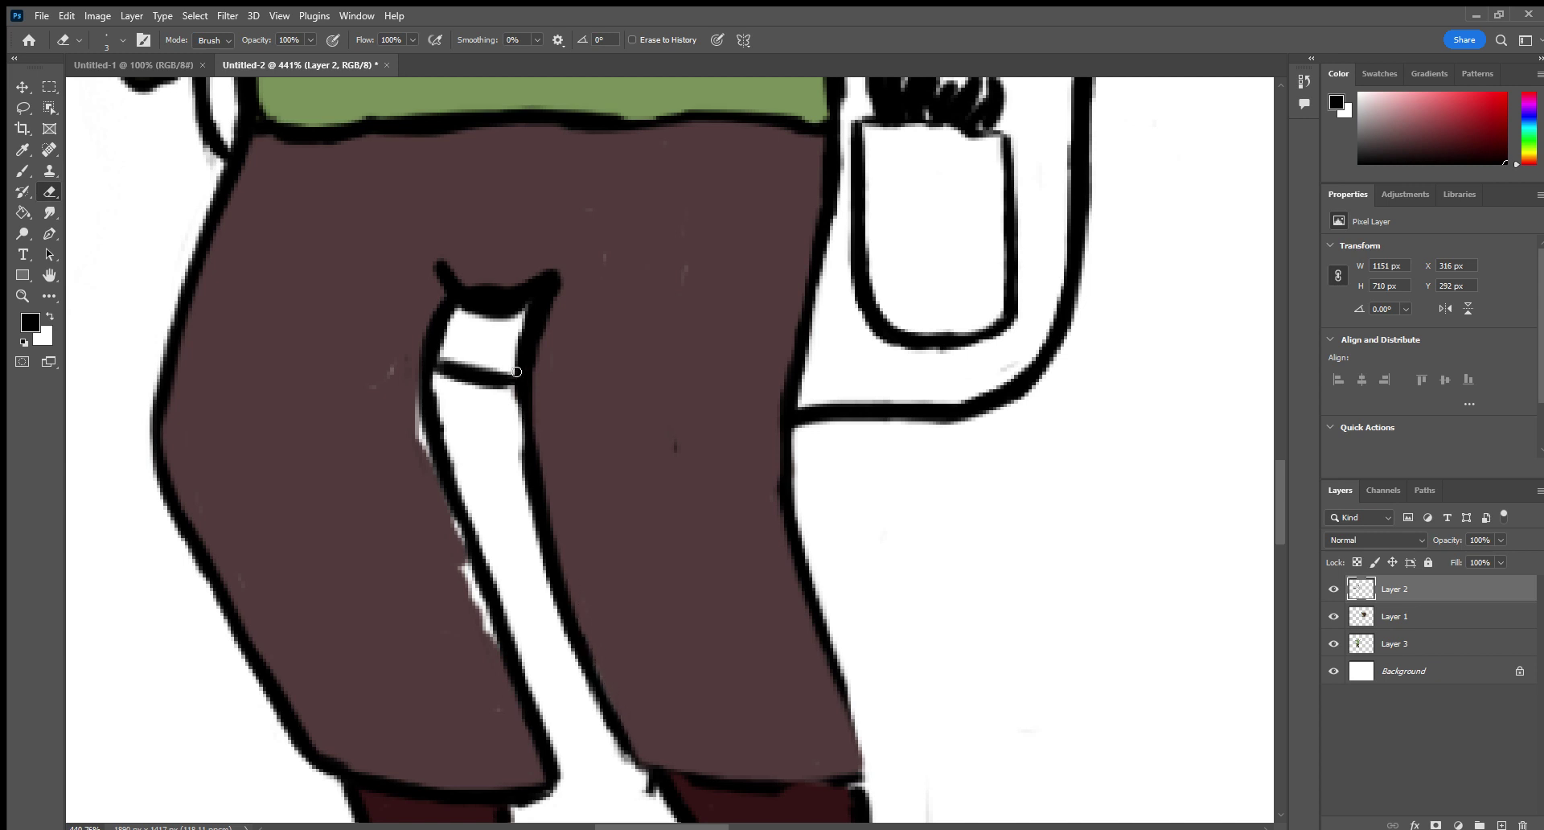
{"action": "mouse_move", "coordinate": [512, 342]}
{"action": "left_mouse_down"}
{"action": "mouse_move", "coordinate": [523, 461]}
{"action": "mouse_move", "coordinate": [524, 354]}
{"action": "left_mouse_up"}
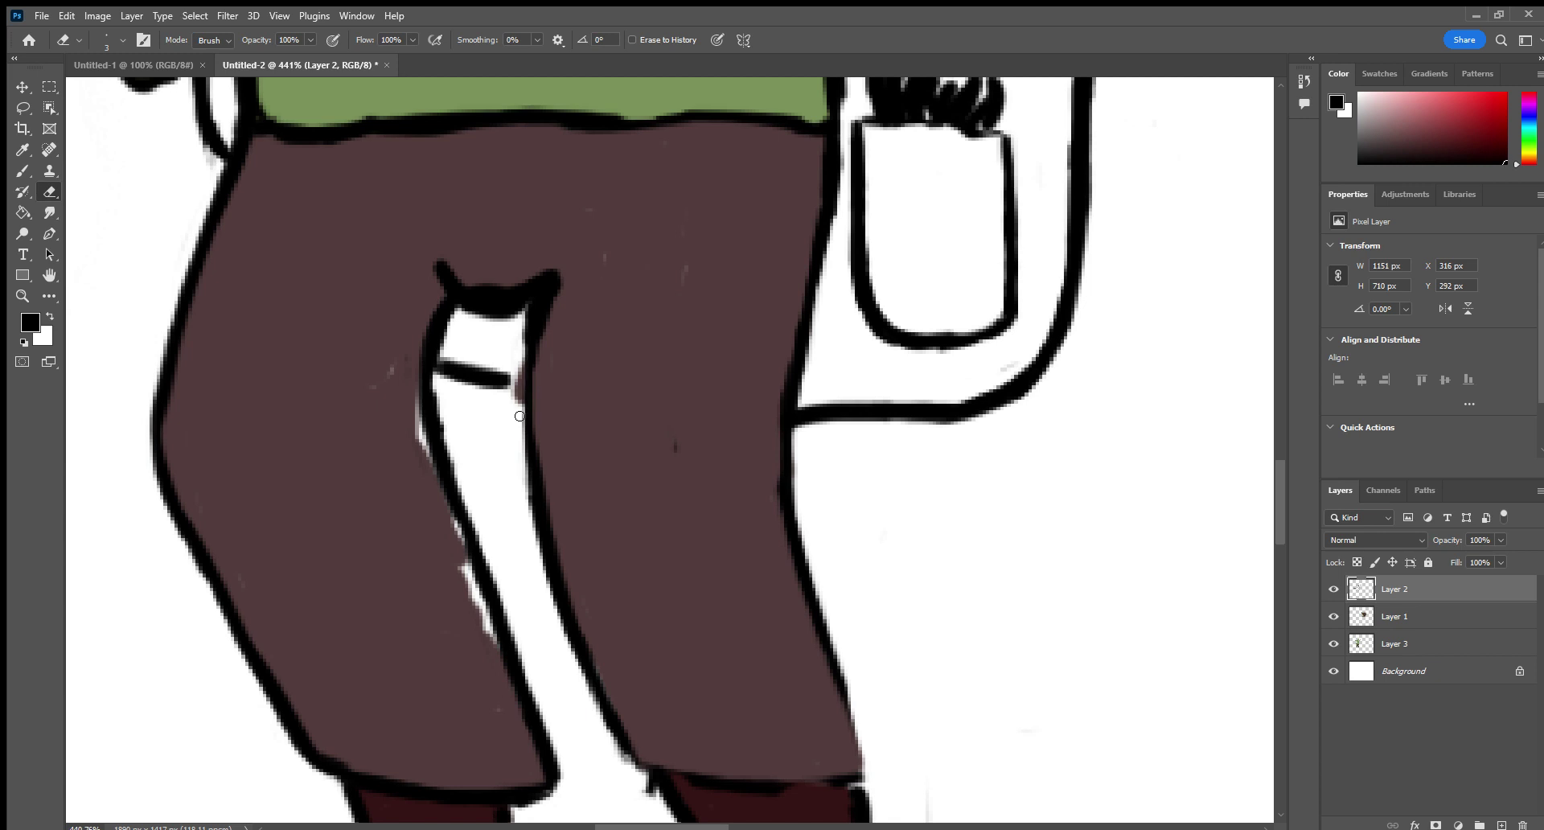
{"action": "mouse_move", "coordinate": [519, 416]}
{"action": "left_mouse_down"}
{"action": "mouse_move", "coordinate": [535, 550]}
{"action": "mouse_move", "coordinate": [525, 510]}
{"action": "left_mouse_up"}
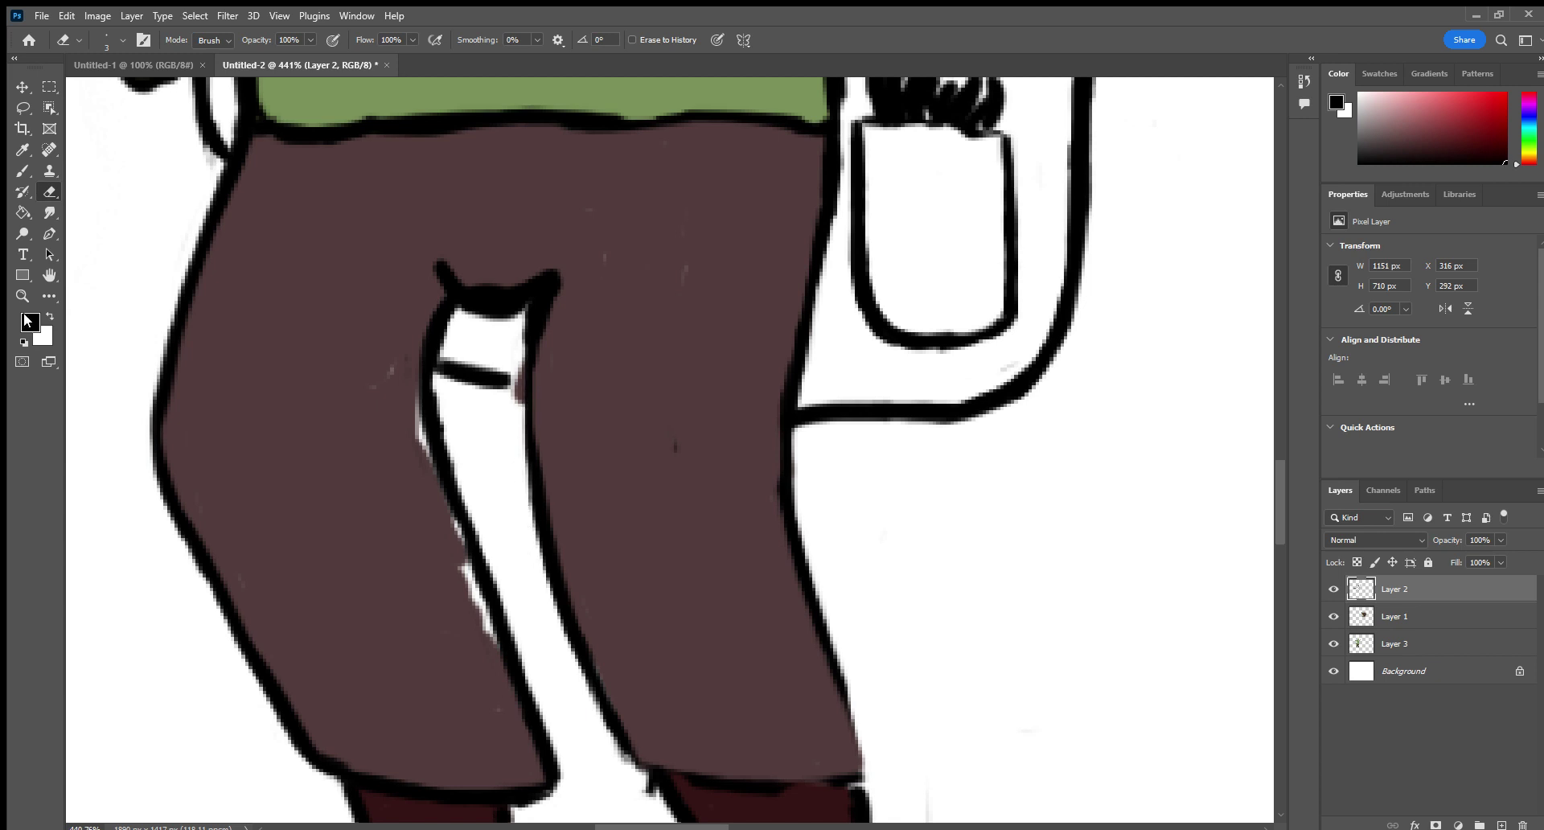
With the sampled trouser brown, fill the white gaps along the left leg's inner edge on Layer 3 and erase the stray brown between the thighs.
{"action": "key", "text": "i"}
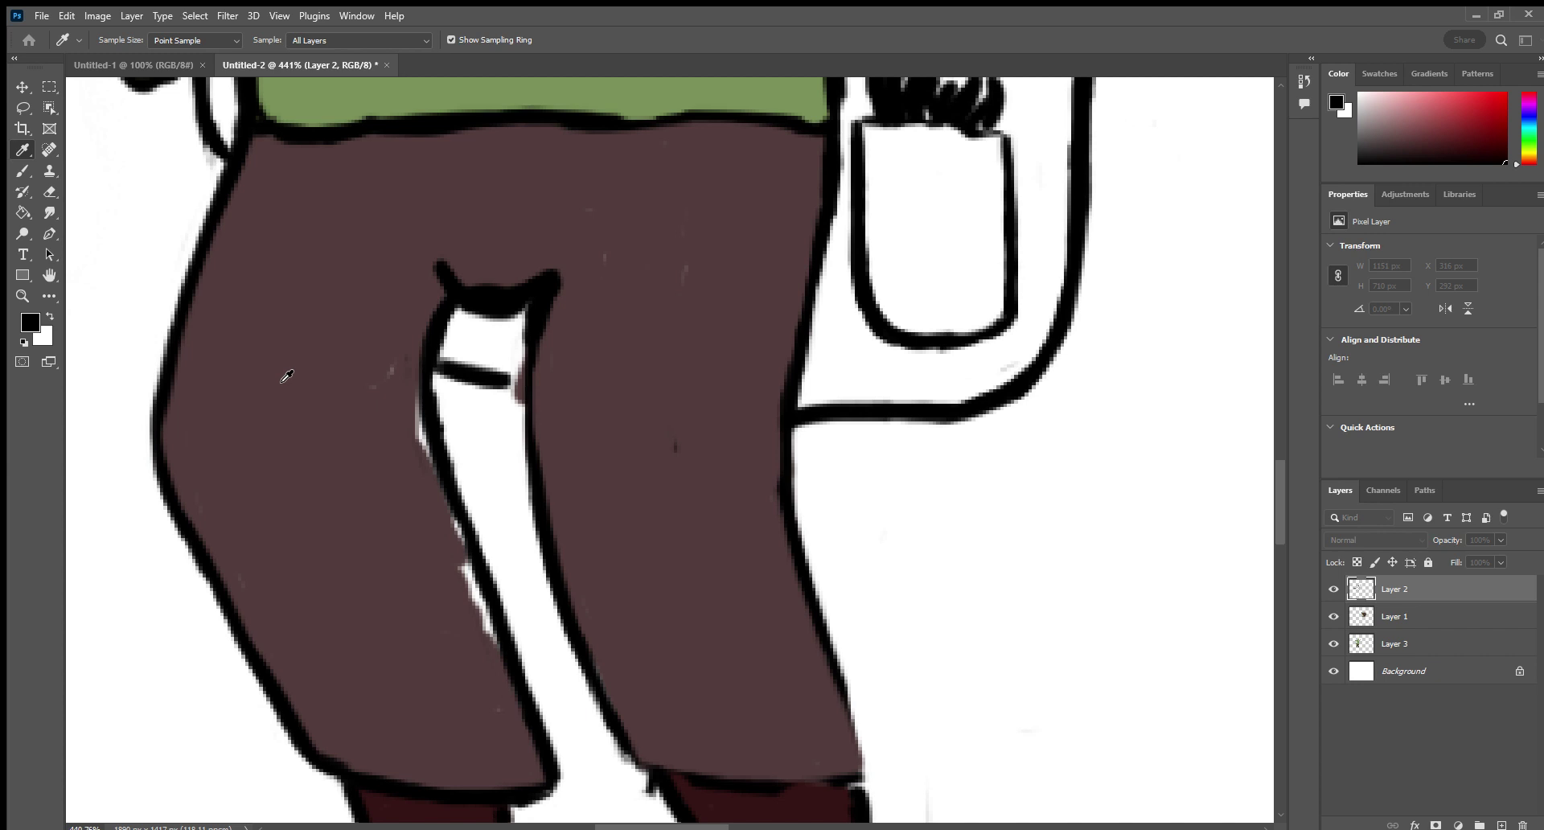
{"action": "left_click", "coordinate": [574, 553]}
{"action": "key", "text": "b"}
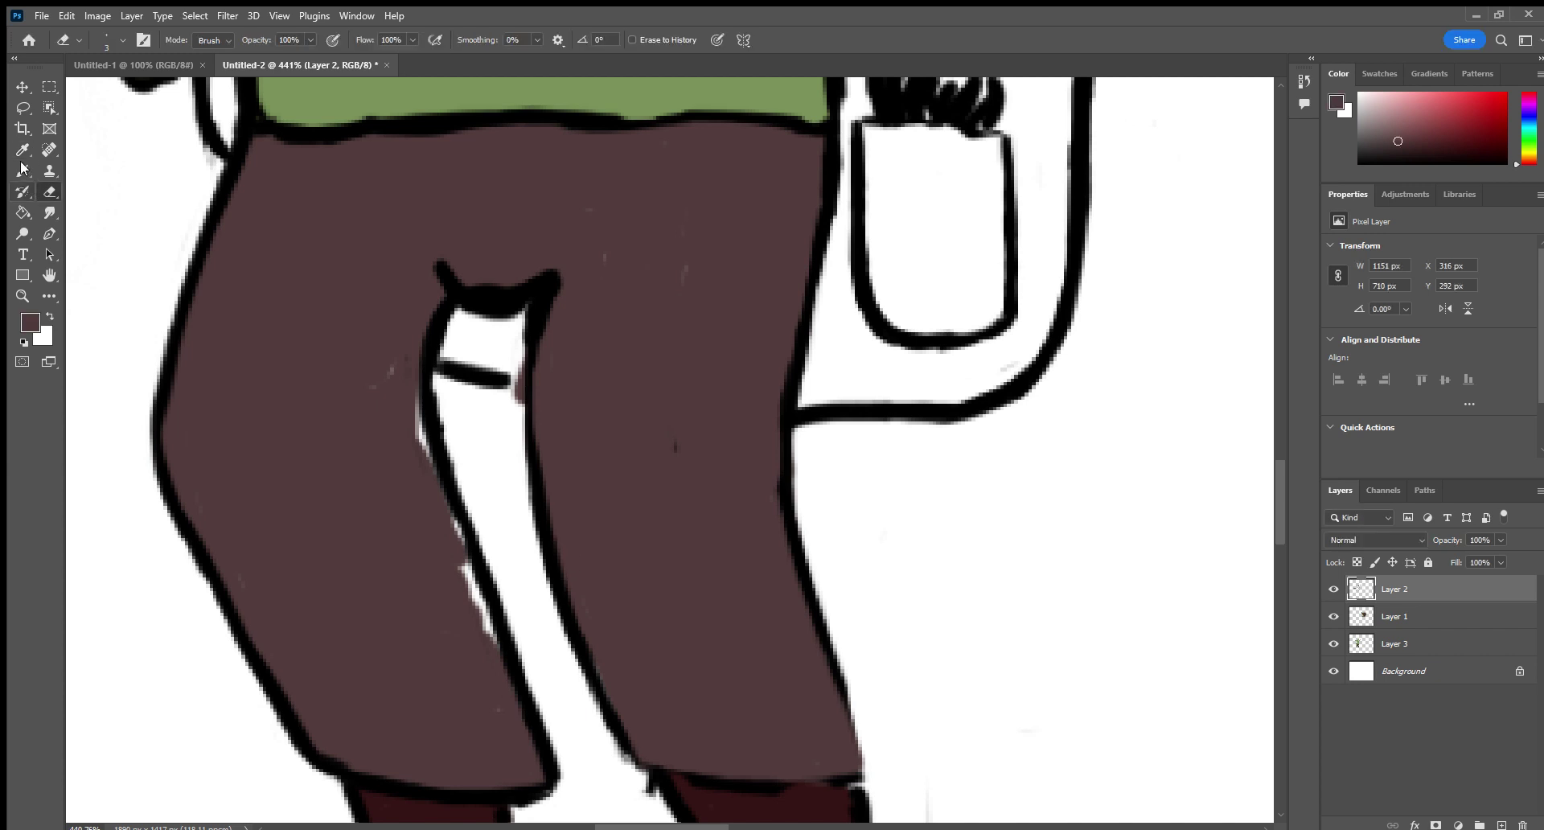
{"action": "mouse_move", "coordinate": [398, 363]}
{"action": "left_mouse_down"}
{"action": "mouse_move", "coordinate": [424, 465]}
{"action": "mouse_move", "coordinate": [412, 394]}
{"action": "left_mouse_up"}
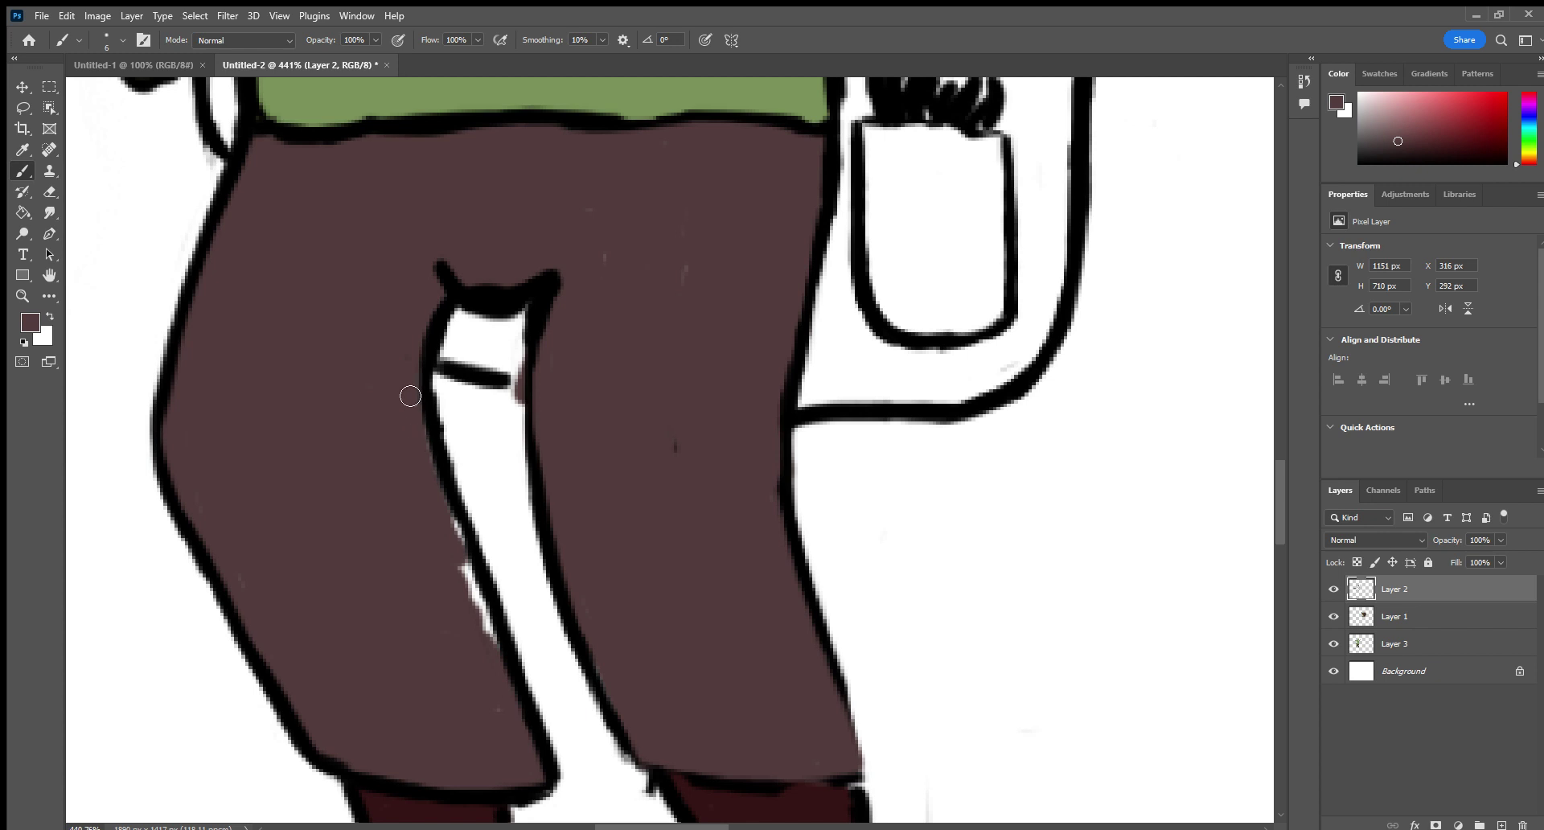
{"action": "left_click", "coordinate": [1422, 643]}
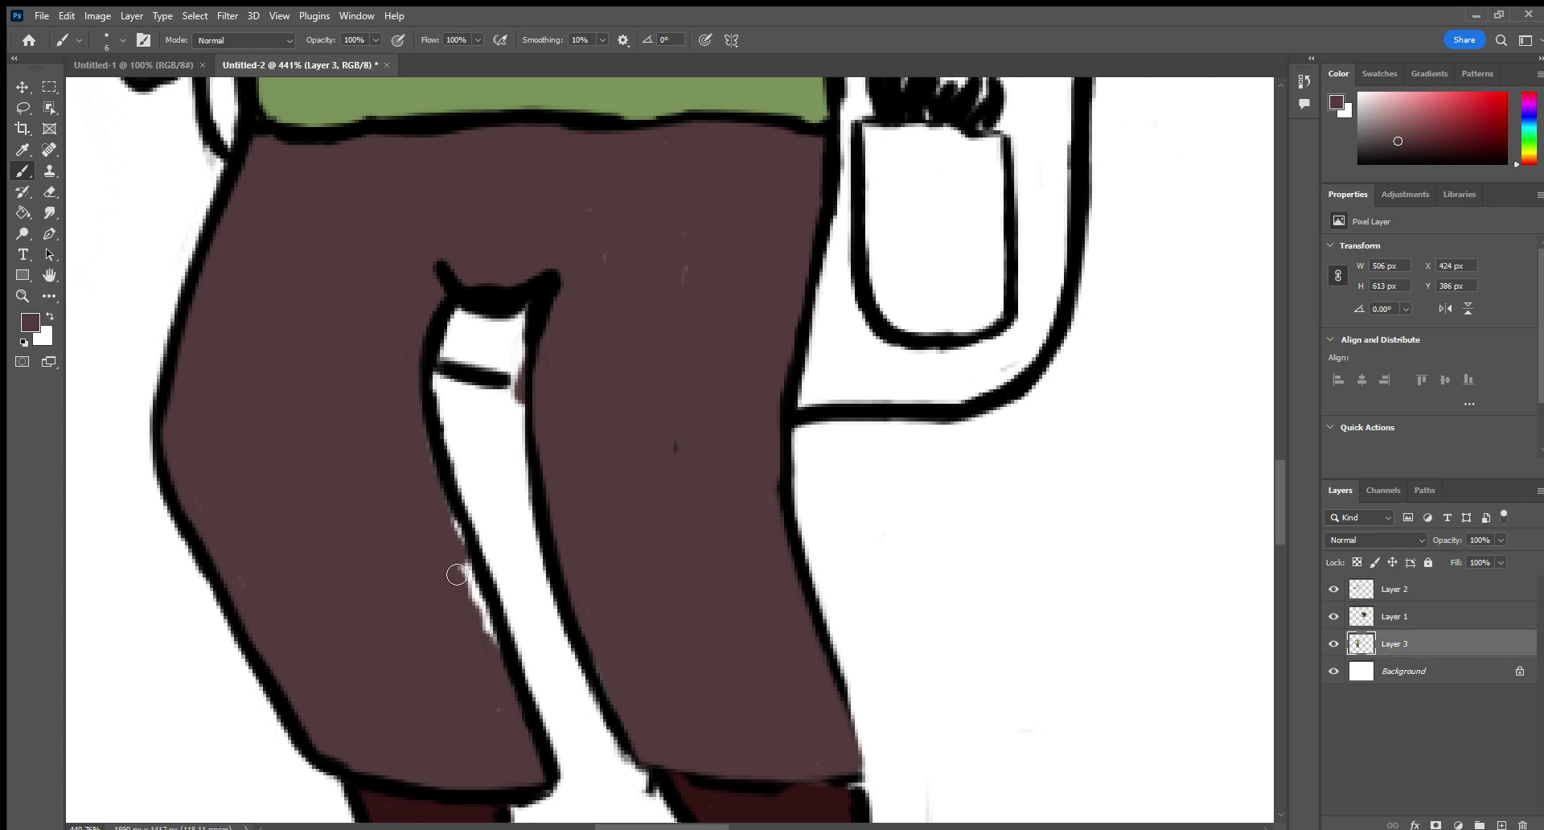
{"action": "key", "text": "ctrl+z"}
{"action": "left_click_drag", "start_coordinate": [417, 455], "coordinate": [459, 559]}
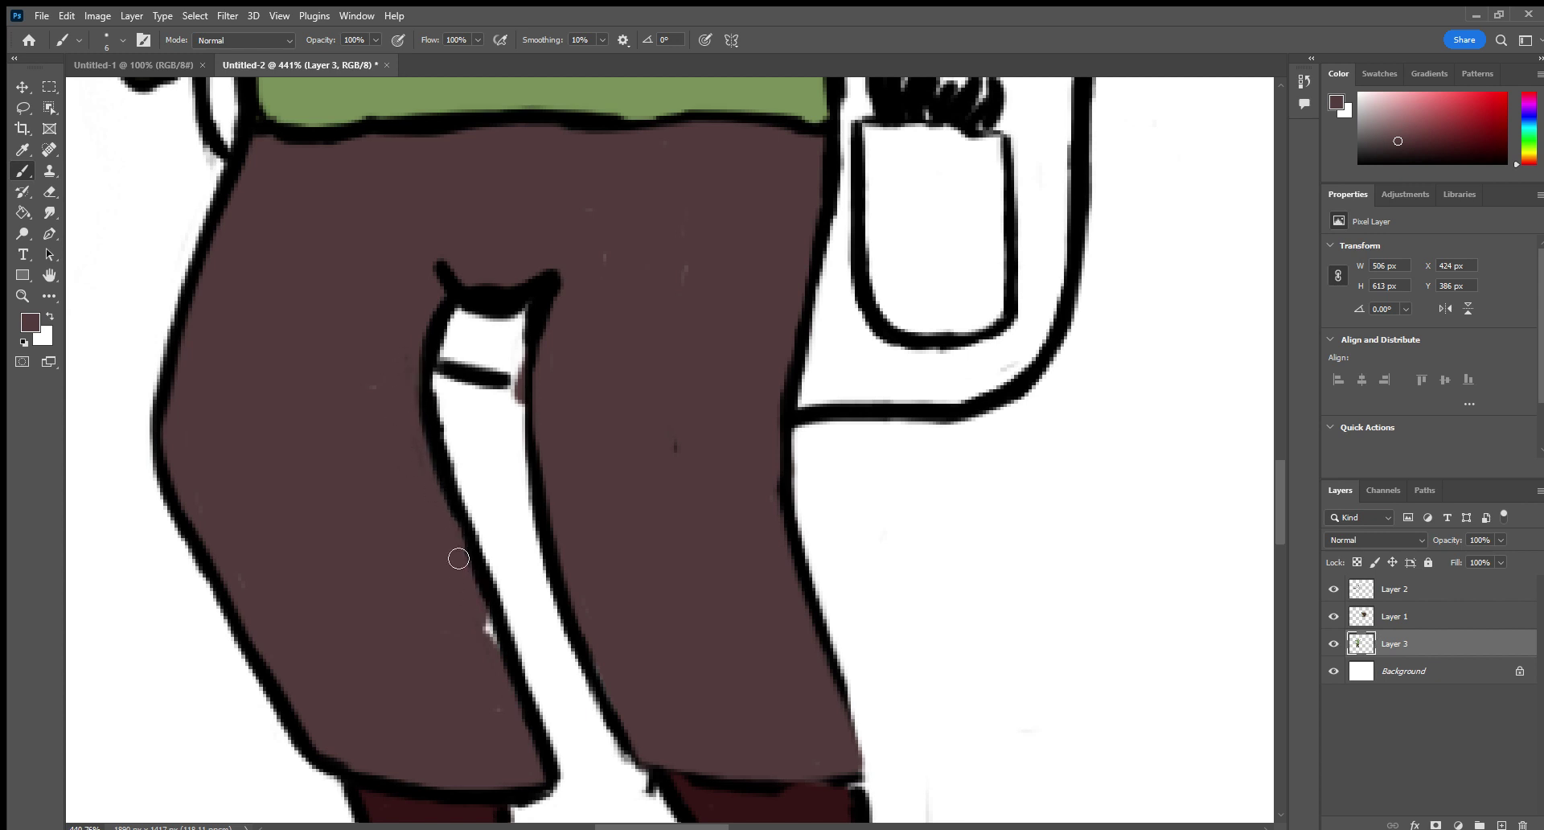
{"action": "left_click_drag", "start_coordinate": [486, 628], "coordinate": [502, 647]}
{"action": "left_click", "coordinate": [51, 191]}
{"action": "mouse_move", "coordinate": [513, 376]}
{"action": "left_mouse_down"}
{"action": "mouse_move", "coordinate": [519, 402]}
{"action": "mouse_move", "coordinate": [521, 369]}
{"action": "left_mouse_up"}
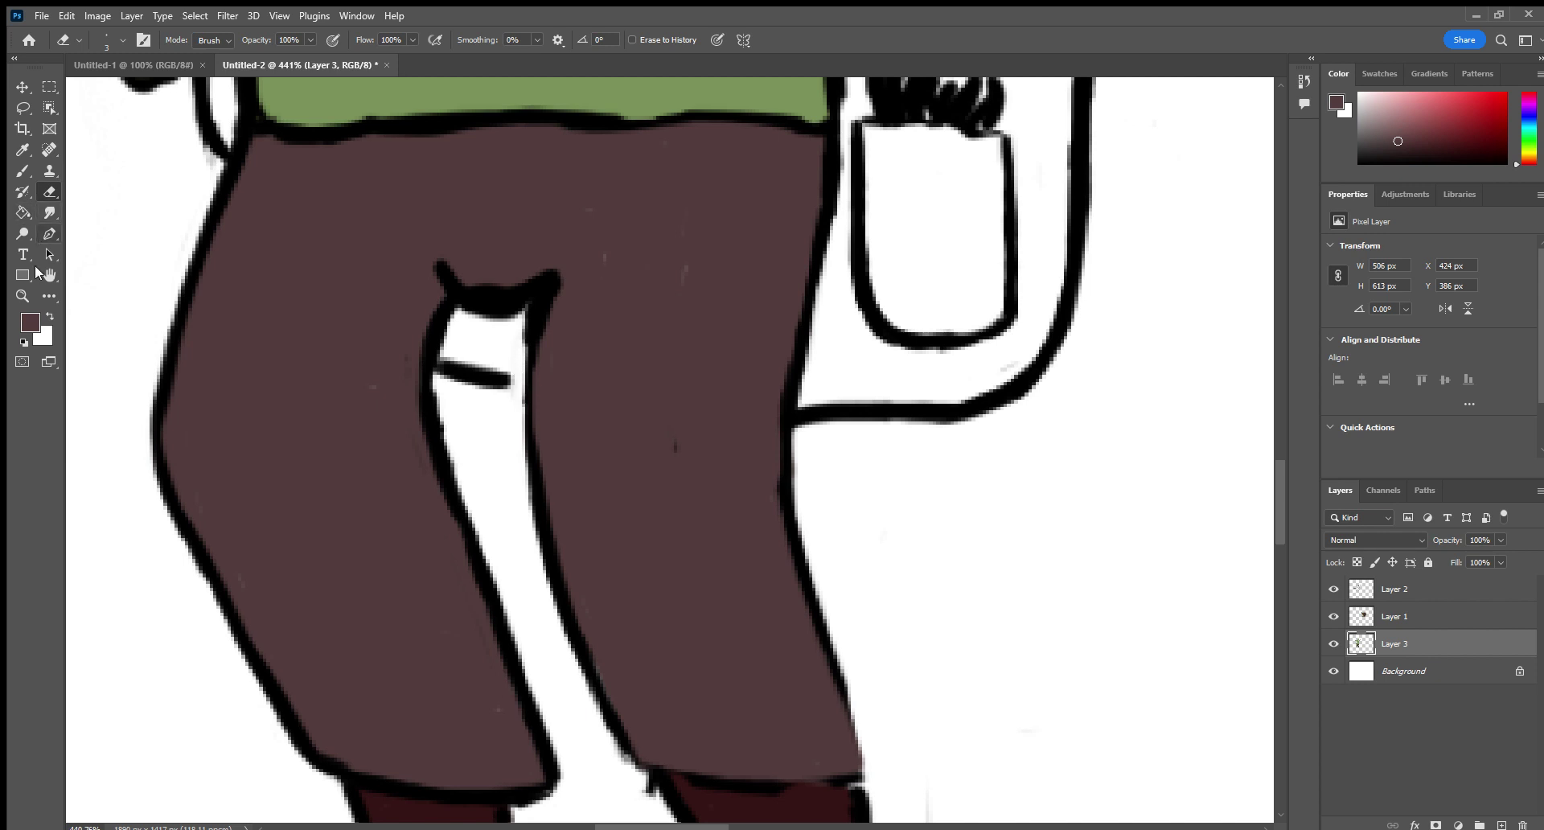
Sample the outline black and redraw the short line joining the two inner thighs on Layer 2.
{"action": "key", "text": "i"}
{"action": "left_click", "coordinate": [563, 622]}
{"action": "key", "text": "e"}
{"action": "left_click", "coordinate": [1405, 592]}
{"action": "left_click", "coordinate": [23, 171]}
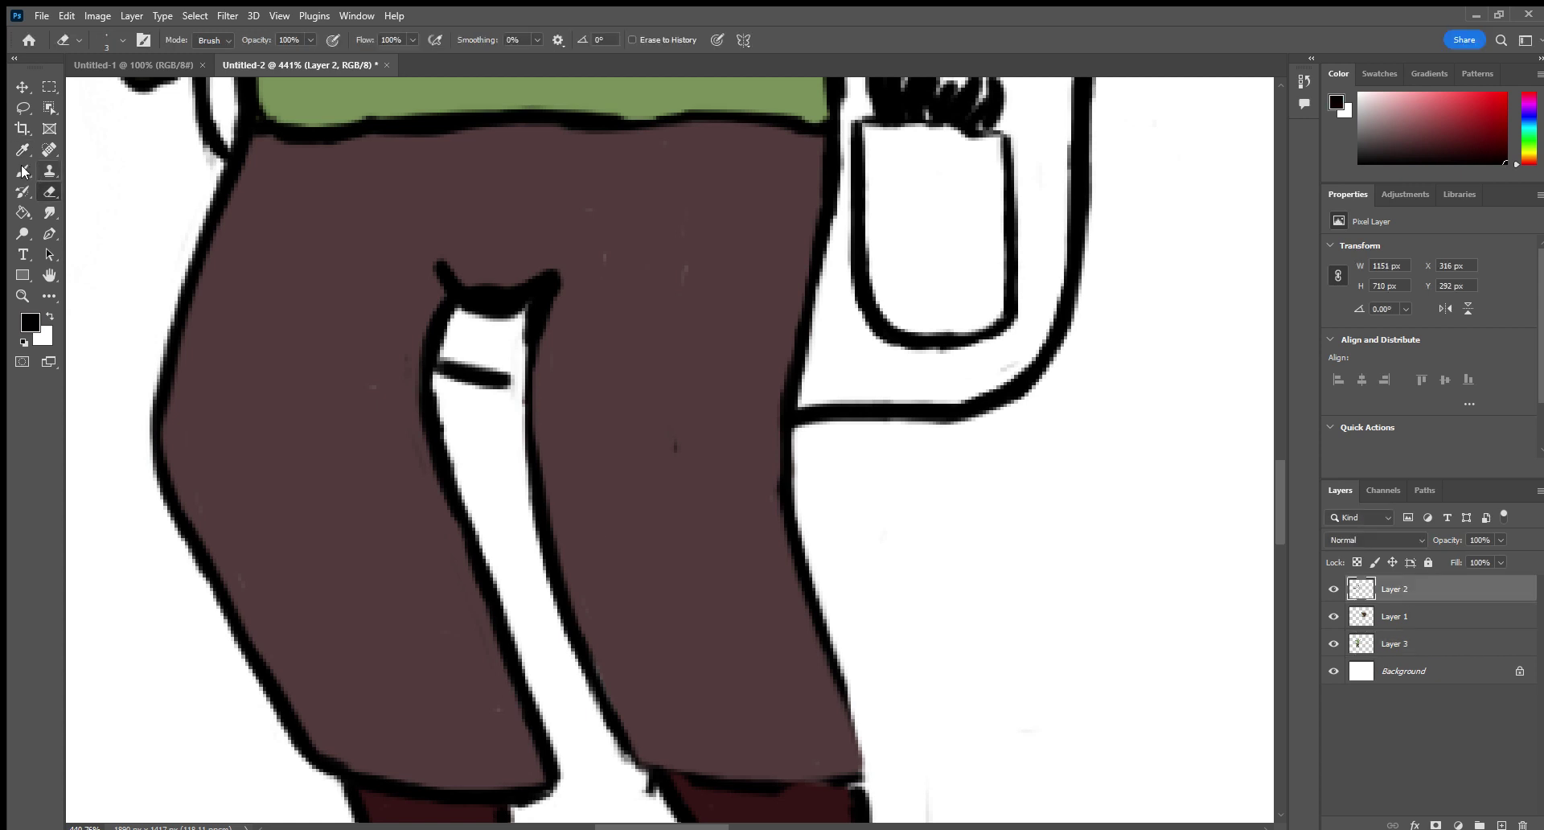
{"action": "mouse_move", "coordinate": [493, 386]}
{"action": "left_mouse_down"}
{"action": "mouse_move", "coordinate": [530, 393]}
{"action": "mouse_move", "coordinate": [436, 367]}
{"action": "left_mouse_up"}
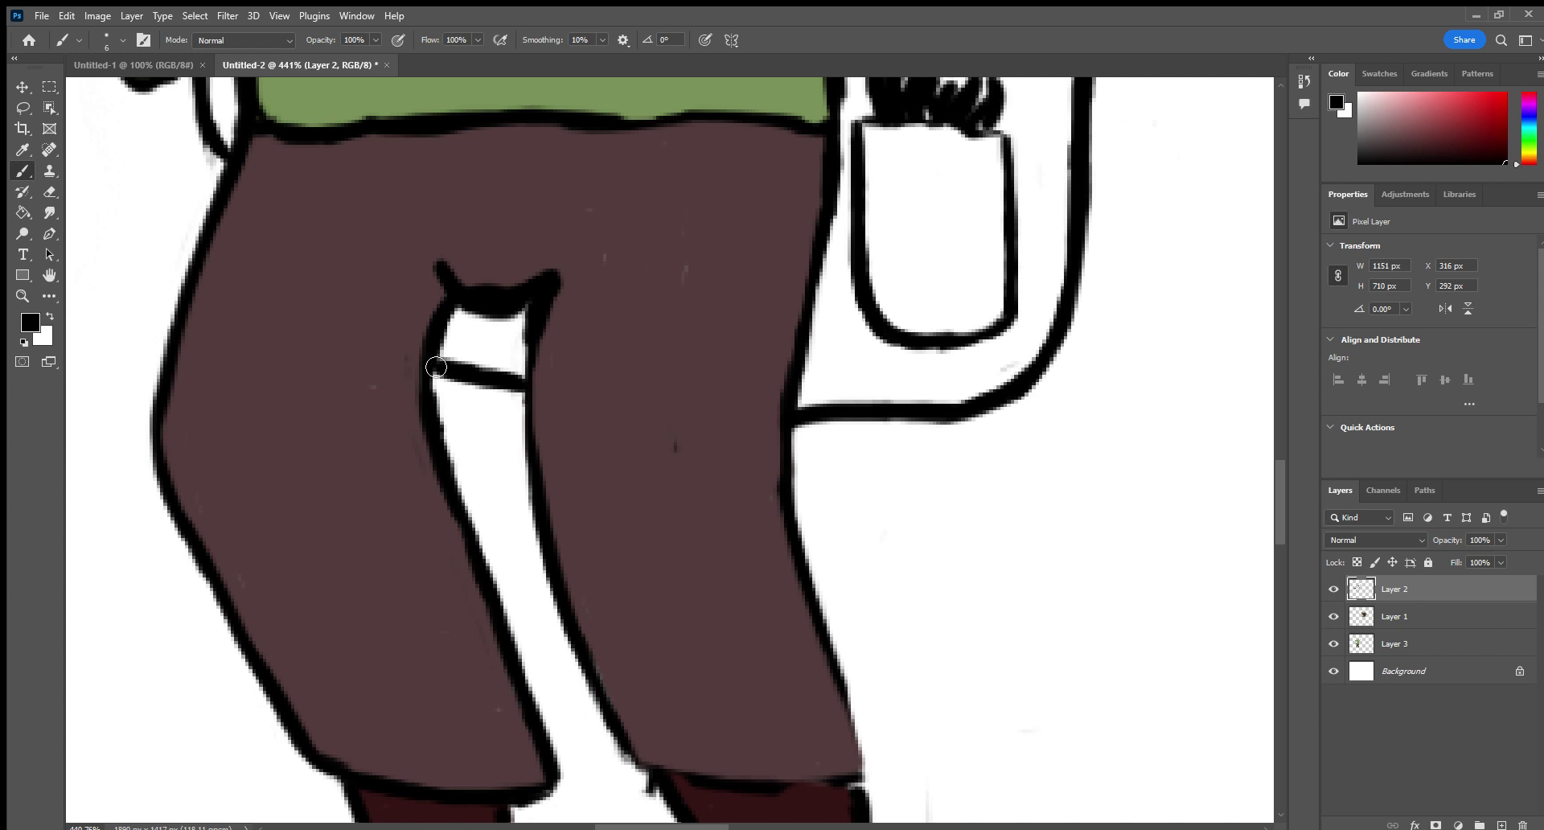
Erase the stray ink at the inner corner of the right trouser hem and clean the line just above it.
{"action": "left_click", "coordinate": [49, 275]}
{"action": "scroll", "coordinate": [78, 217], "scroll_direction": "down", "scroll_amount": 5}
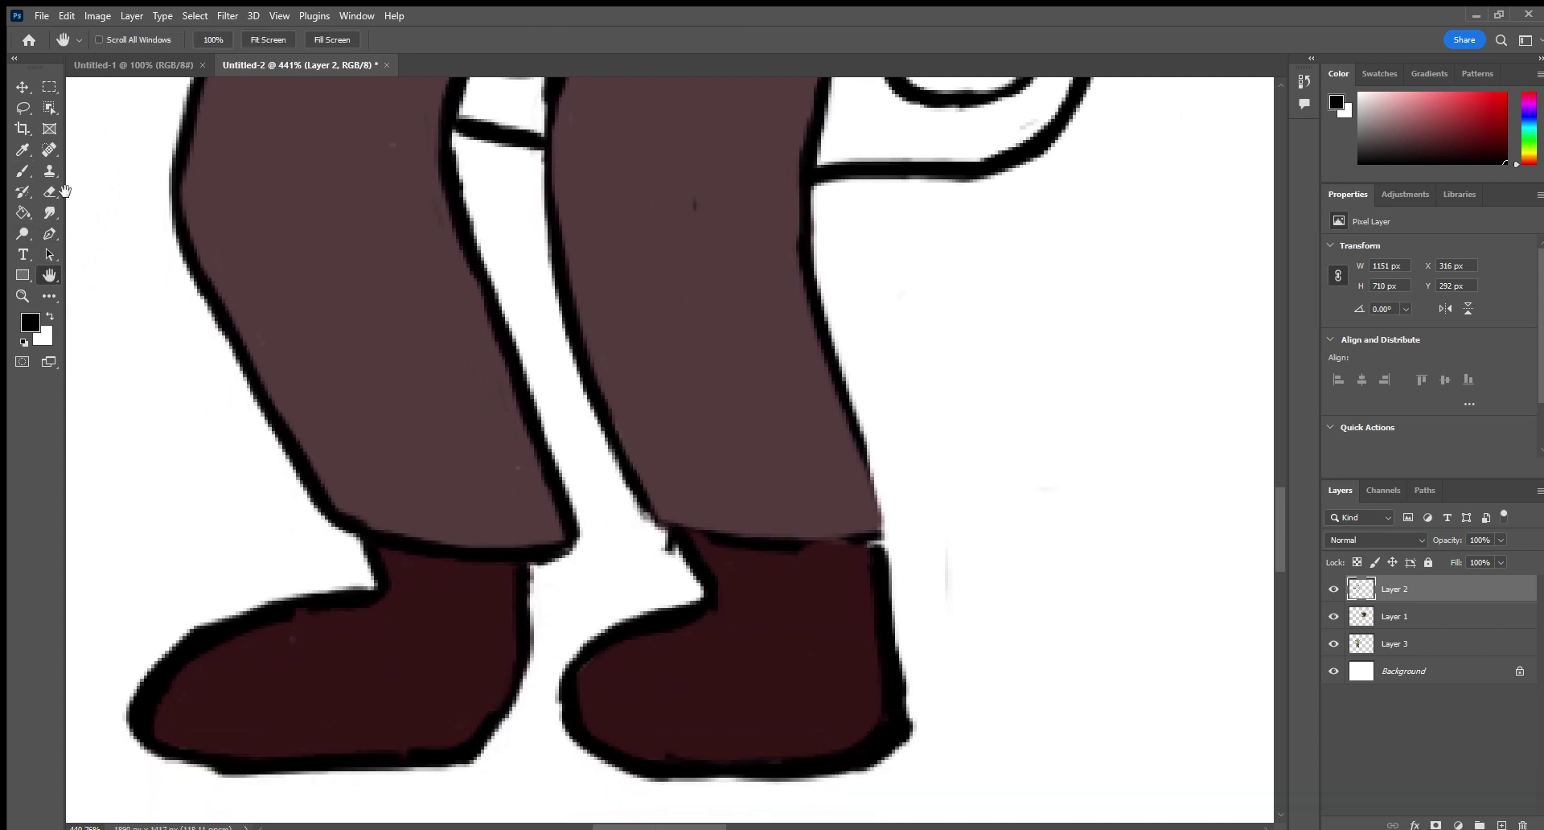
{"action": "left_click", "coordinate": [48, 192]}
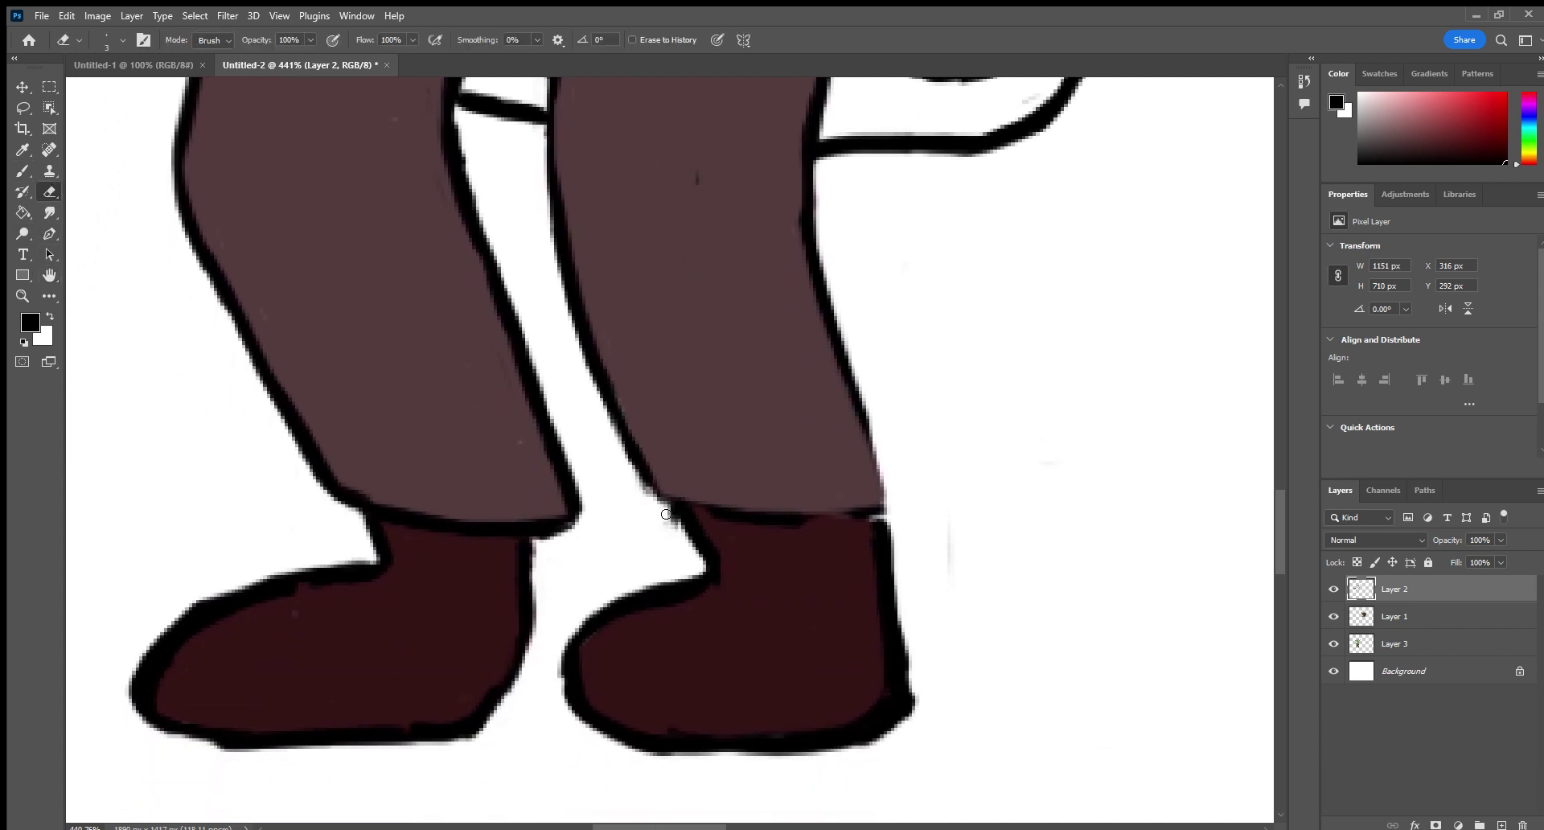
{"action": "left_click_drag", "start_coordinate": [671, 518], "coordinate": [623, 451]}
Extend the right leg's outer line down to the boot, redraw its hem in black, and trim the ink at the hem's outer corner.
{"action": "left_click", "coordinate": [23, 171]}
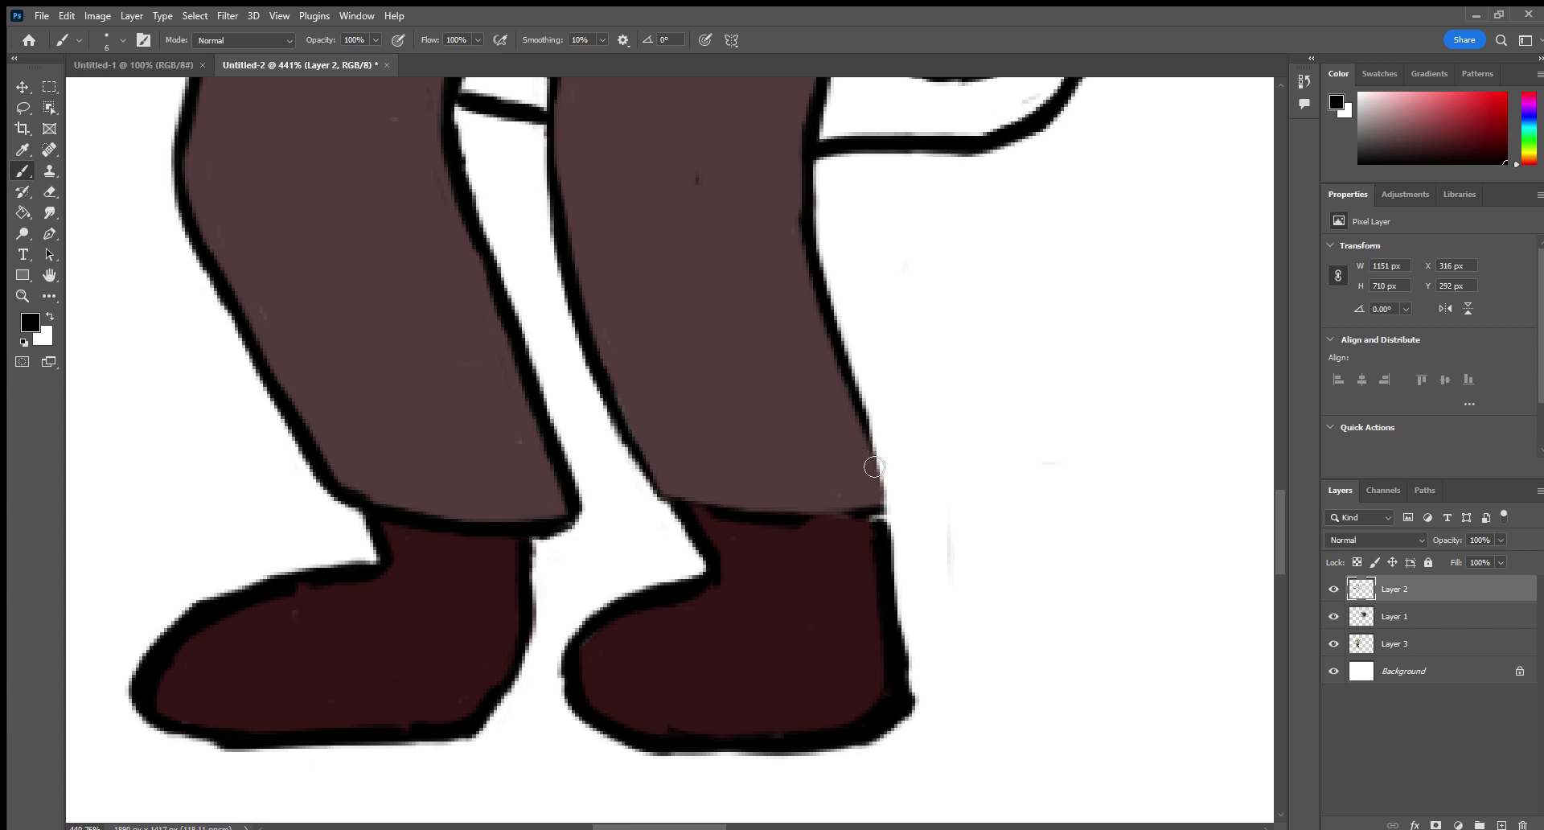
{"action": "mouse_move", "coordinate": [874, 466]}
{"action": "left_mouse_down"}
{"action": "mouse_move", "coordinate": [869, 425]}
{"action": "mouse_move", "coordinate": [889, 531]}
{"action": "mouse_move", "coordinate": [882, 483]}
{"action": "left_mouse_up"}
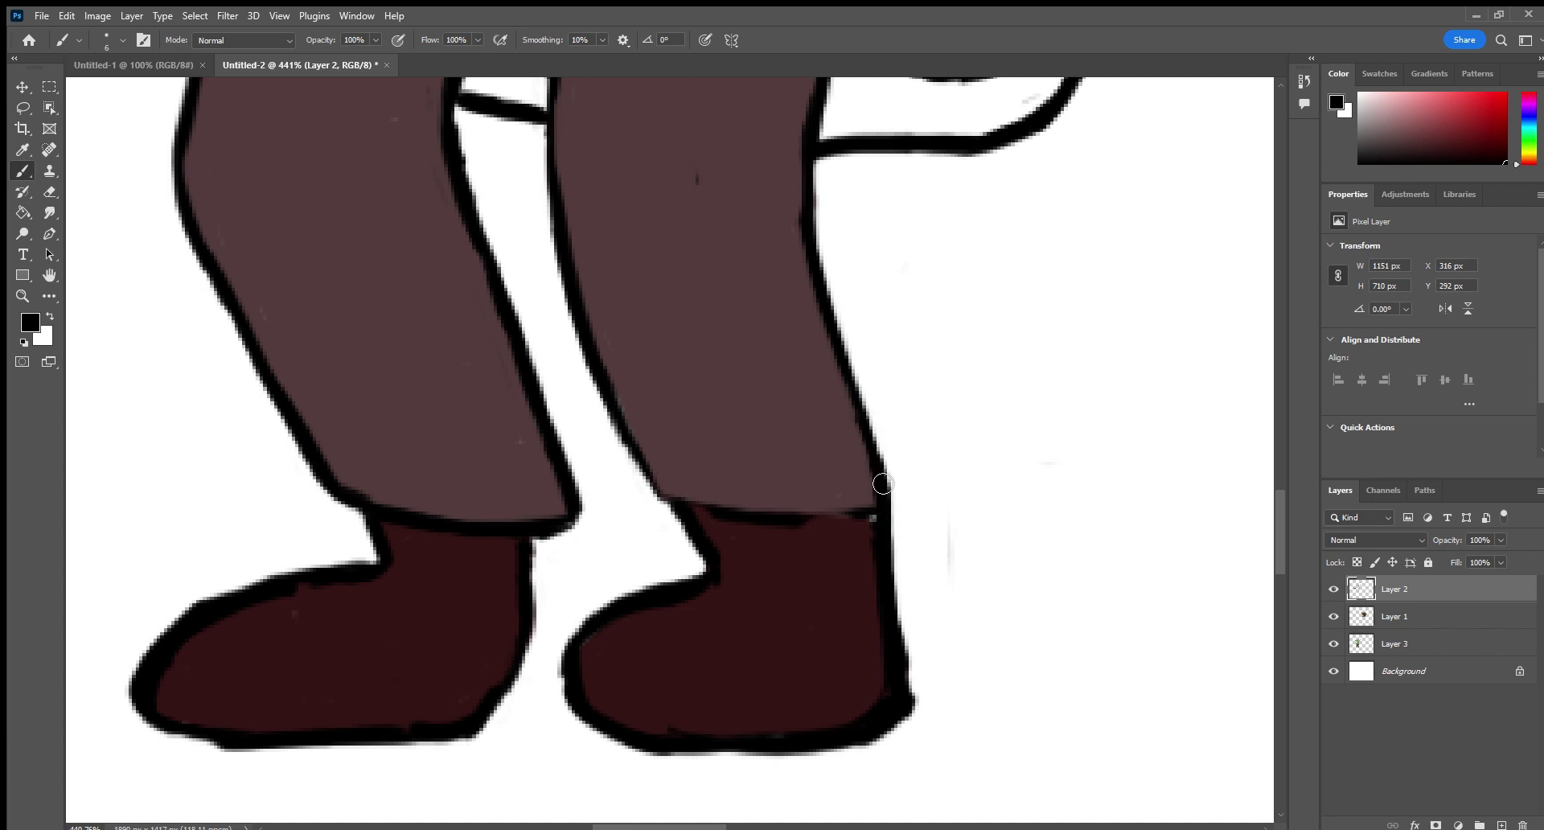
{"action": "mouse_move", "coordinate": [686, 505]}
{"action": "left_mouse_down"}
{"action": "mouse_move", "coordinate": [845, 502]}
{"action": "mouse_move", "coordinate": [796, 532]}
{"action": "mouse_move", "coordinate": [889, 517]}
{"action": "left_mouse_up"}
{"action": "left_click_drag", "start_coordinate": [699, 514], "coordinate": [900, 501]}
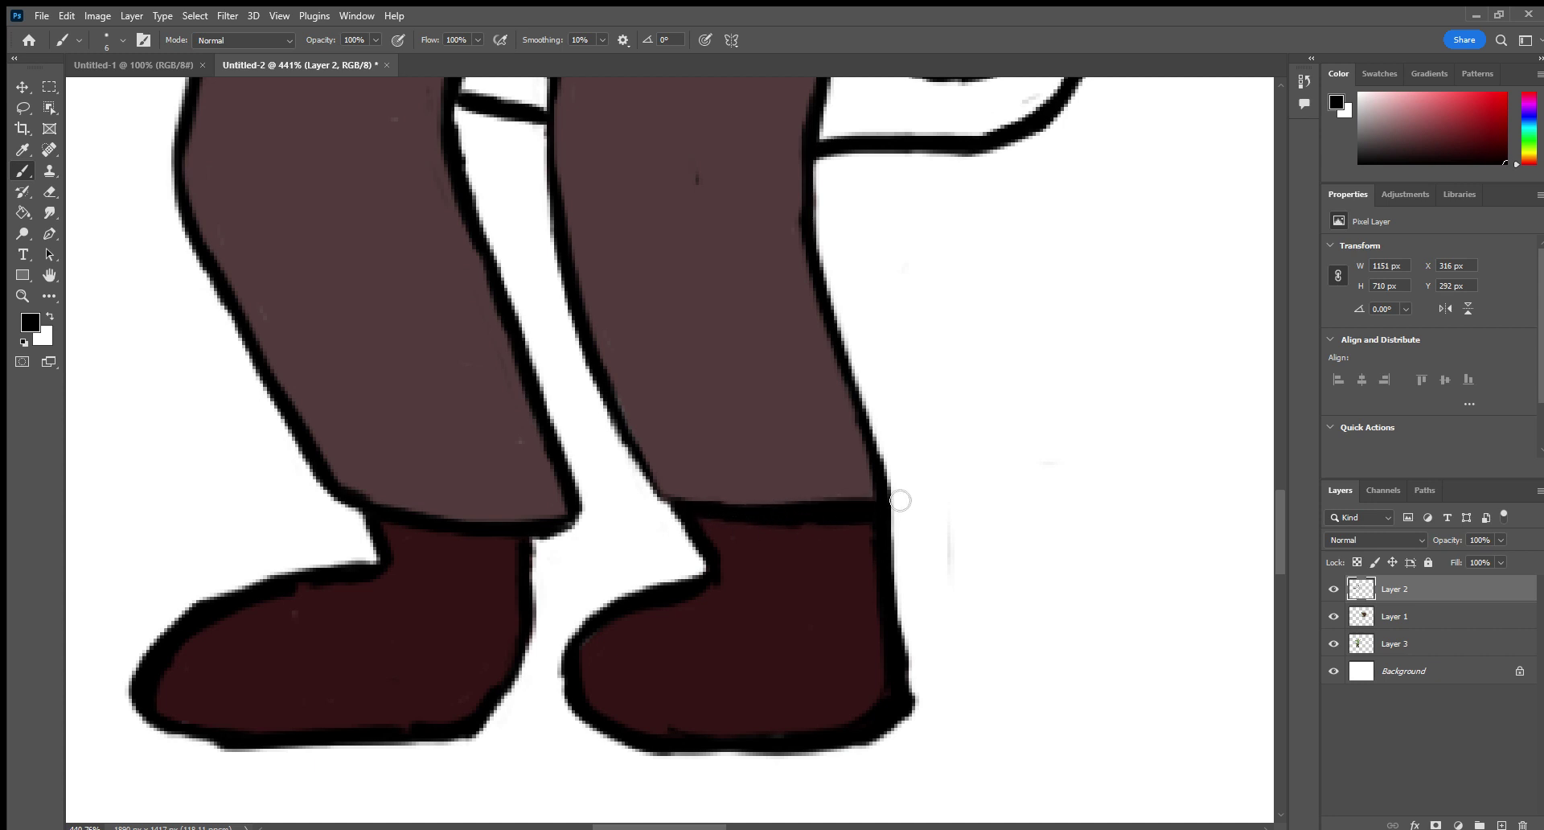
{"action": "left_click", "coordinate": [49, 191]}
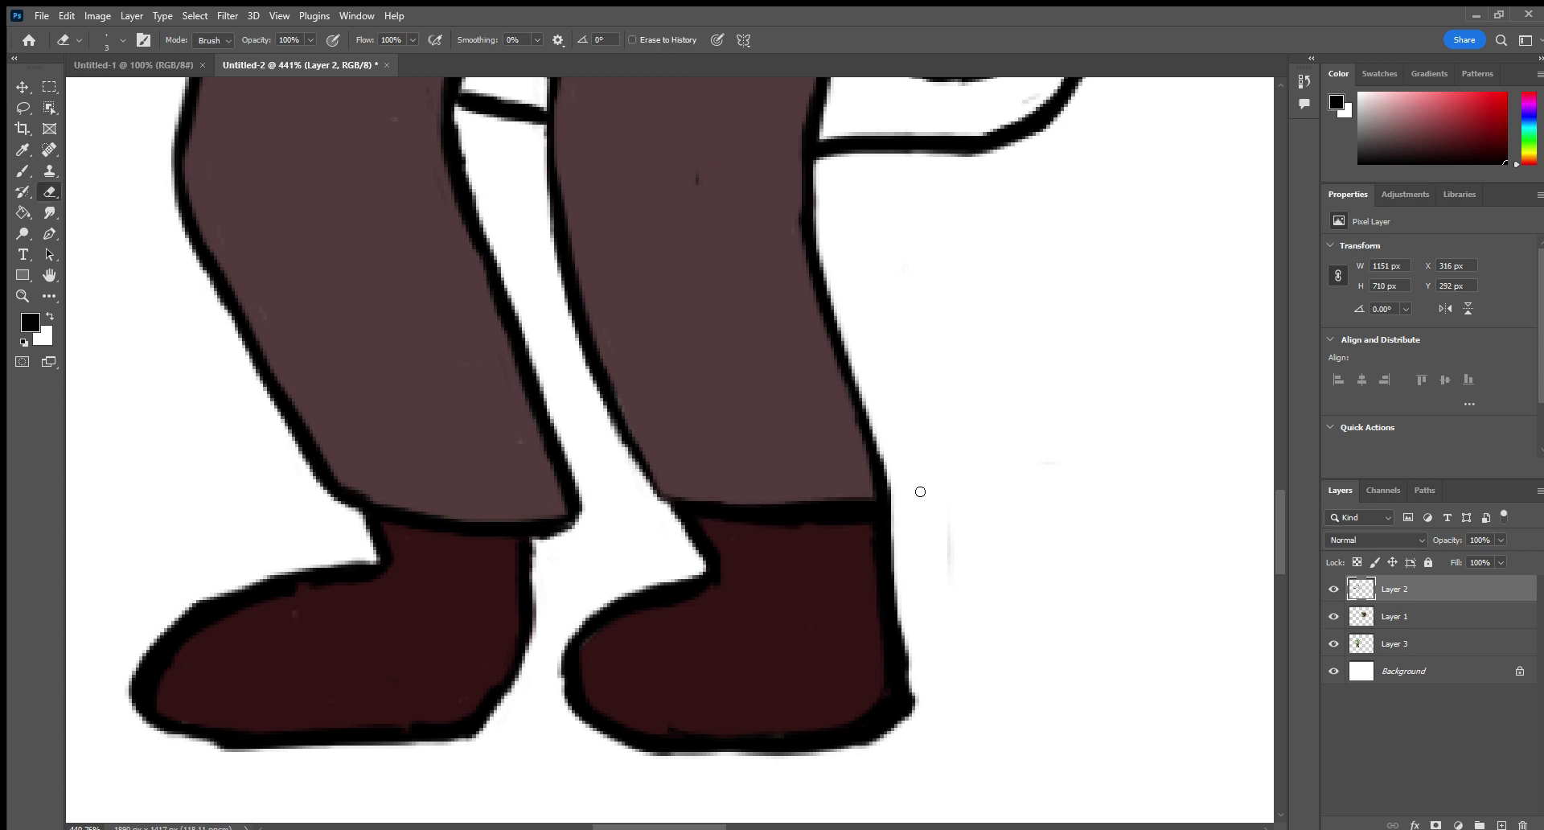
{"action": "mouse_move", "coordinate": [871, 493]}
{"action": "left_mouse_down"}
{"action": "mouse_move", "coordinate": [788, 499]}
{"action": "mouse_move", "coordinate": [869, 499]}
{"action": "left_mouse_up"}
{"action": "left_click", "coordinate": [23, 170]}
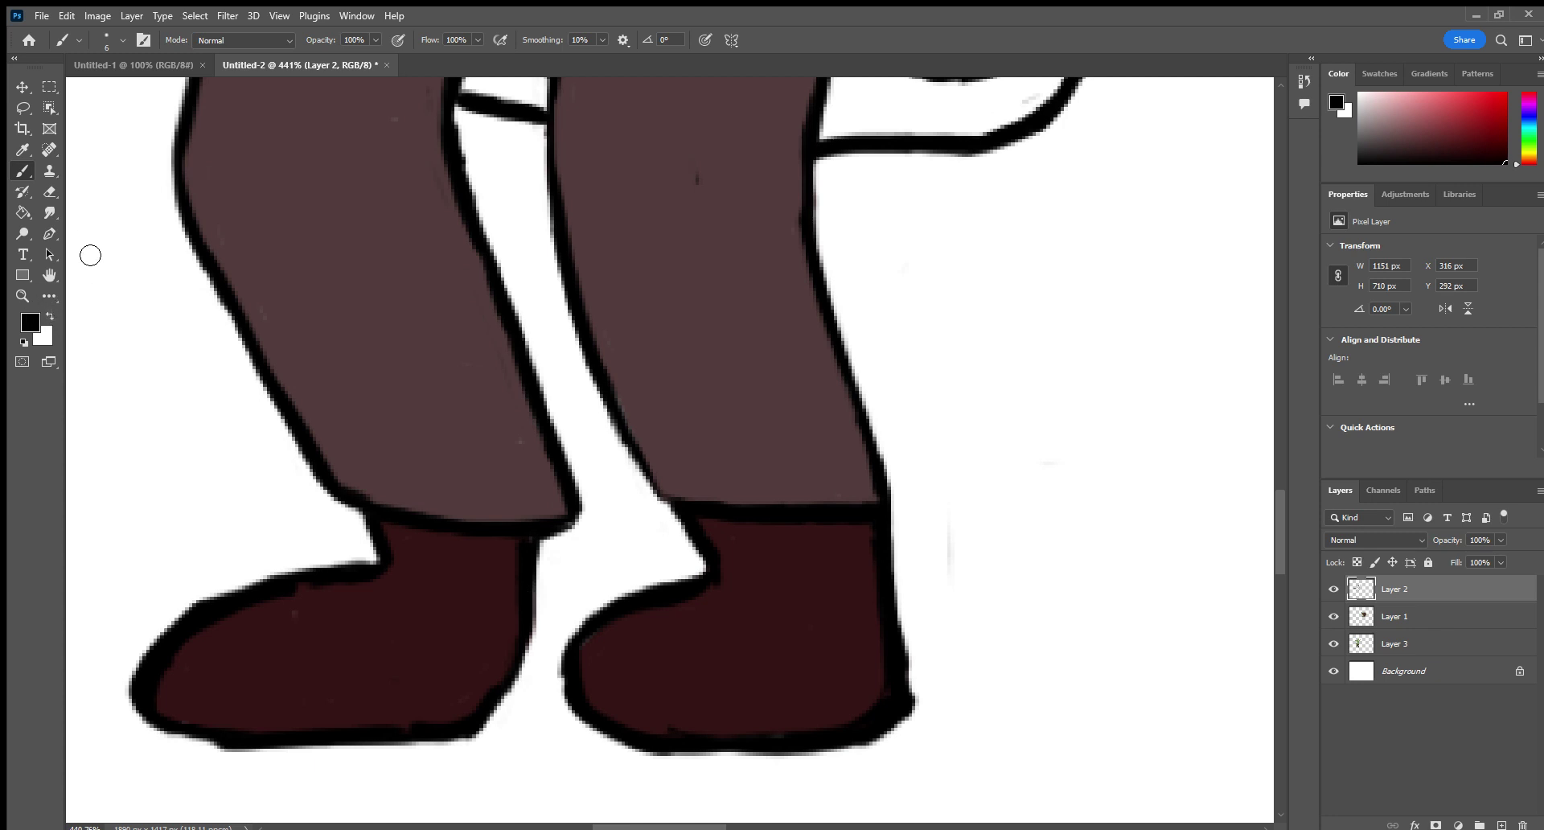
Set the foreground colour to a dark greyish brown, slightly darker than the trousers, for painting the backpack straps.
{"action": "left_click", "coordinate": [49, 276]}
{"action": "left_click_drag", "start_coordinate": [660, 243], "coordinate": [672, 690]}
{"action": "left_click_drag", "start_coordinate": [817, 465], "coordinate": [566, 668]}
{"action": "left_click_drag", "start_coordinate": [593, 358], "coordinate": [817, 617]}
{"action": "left_click_drag", "start_coordinate": [697, 491], "coordinate": [726, 422]}
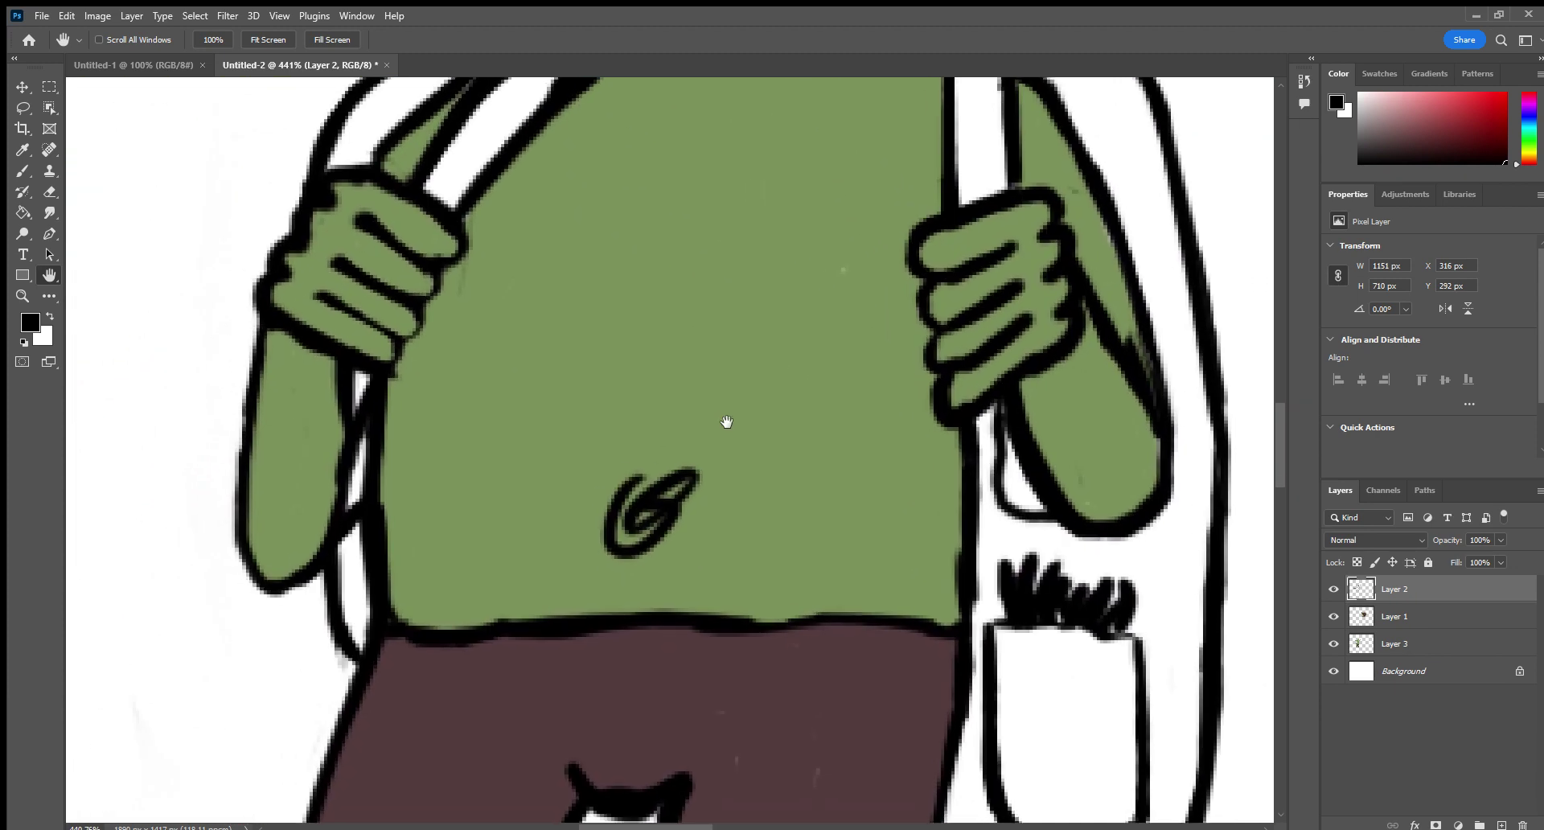
{"action": "left_click", "coordinate": [32, 315]}
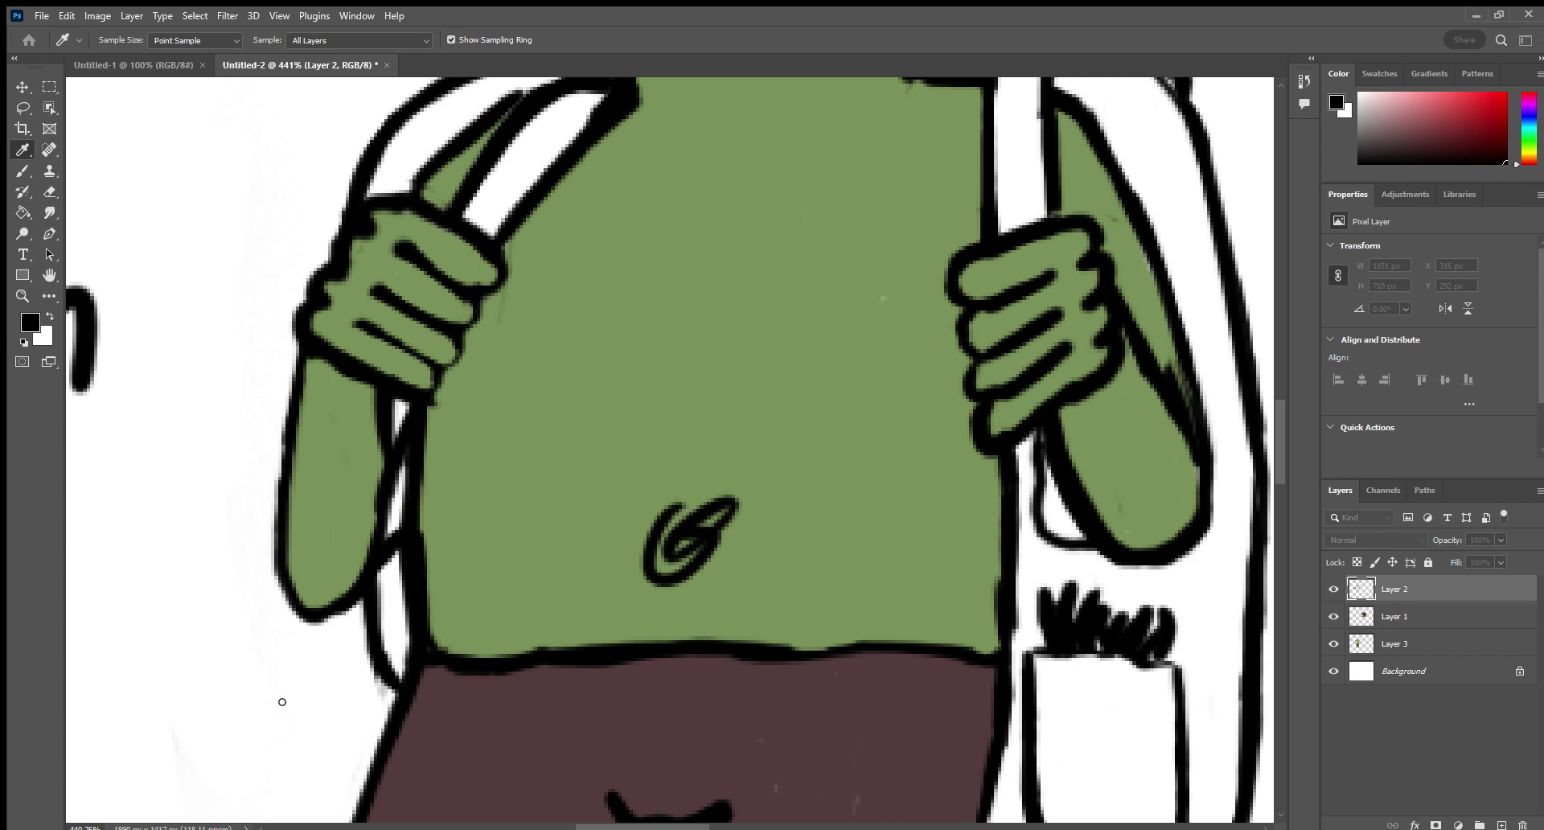
{"action": "key", "text": "Return"}
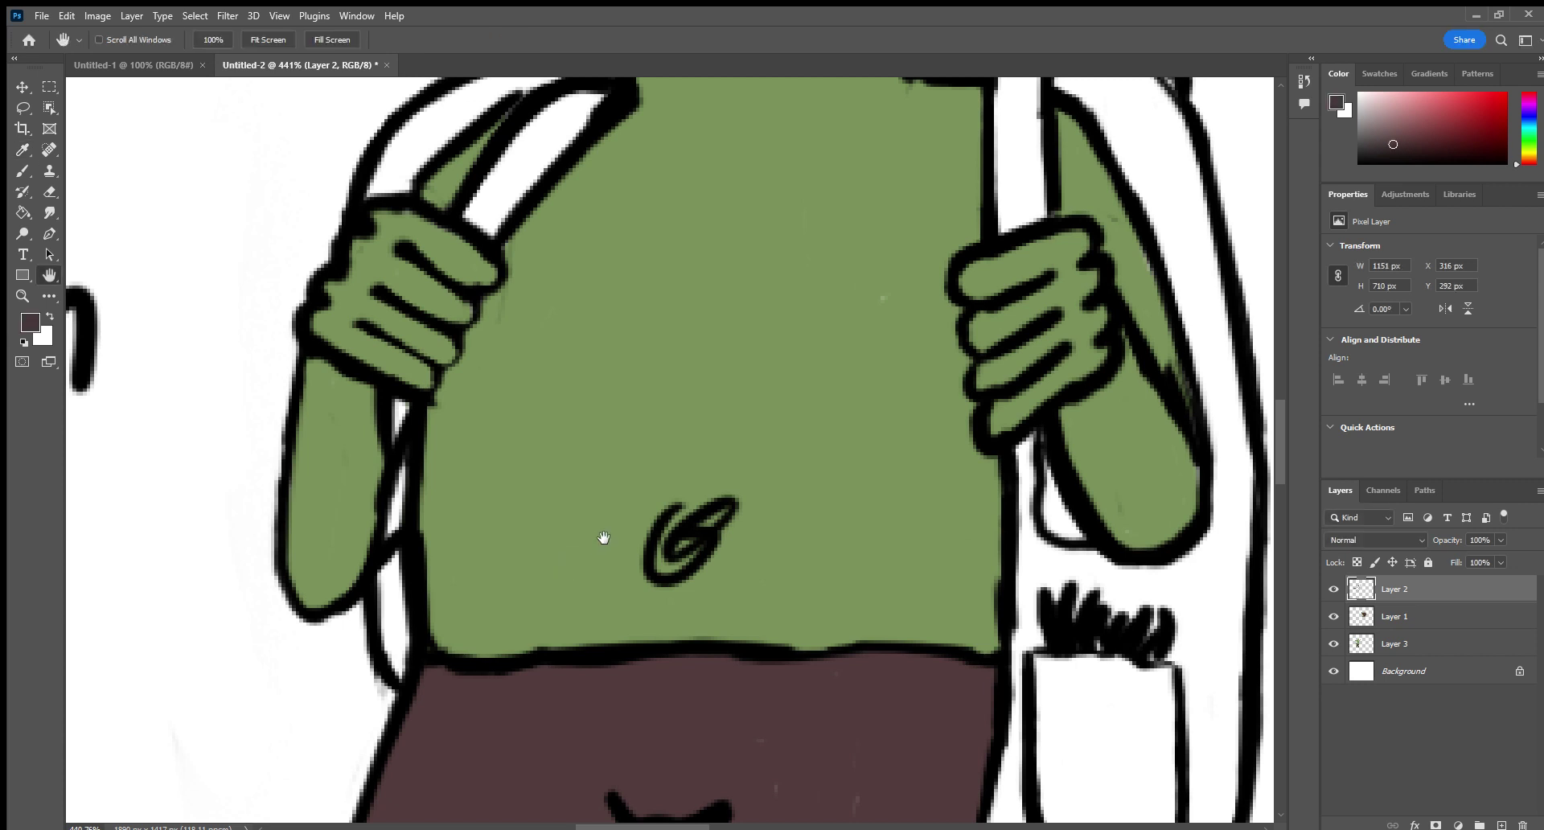
{"action": "scroll", "coordinate": [175, 261], "scroll_direction": "up", "scroll_amount": 5}
{"action": "key", "text": "b"}
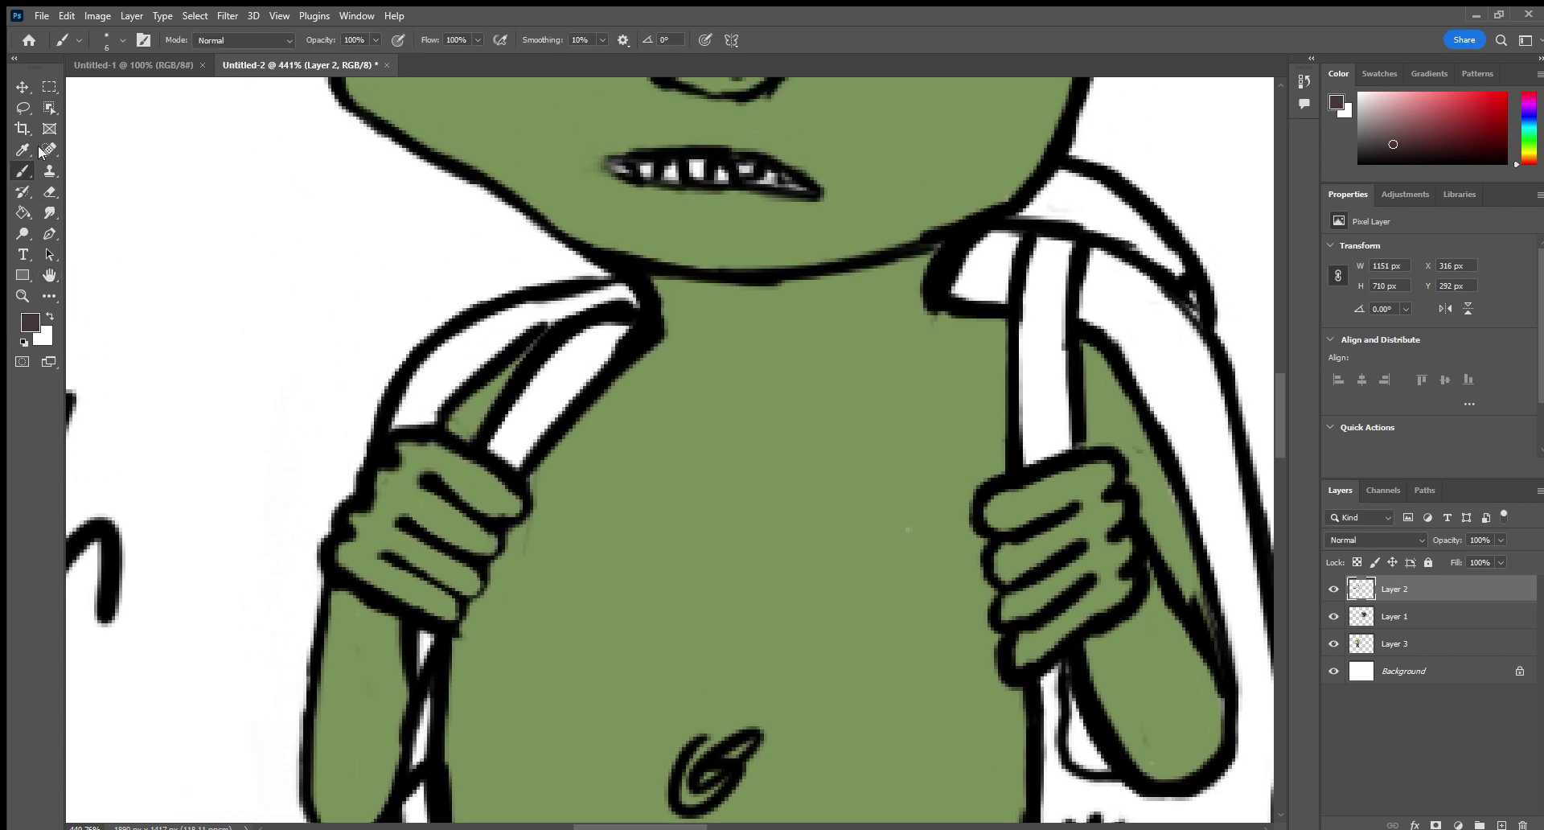
{"action": "mouse_move", "coordinate": [517, 429]}
{"action": "left_mouse_down"}
{"action": "mouse_move", "coordinate": [565, 372]}
{"action": "mouse_move", "coordinate": [518, 424]}
{"action": "left_mouse_up"}
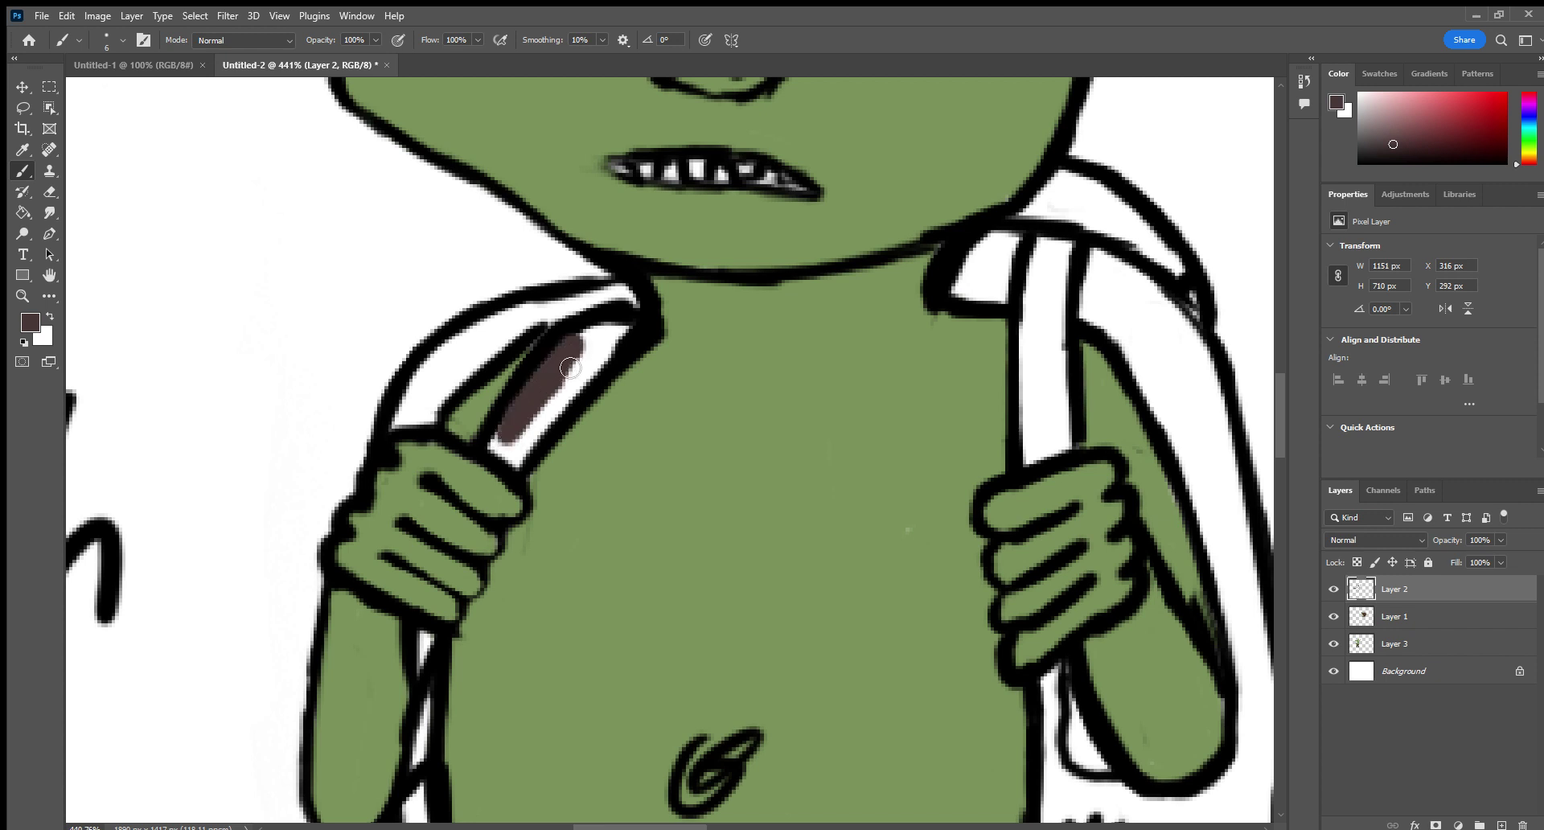
{"action": "mouse_move", "coordinate": [570, 367]}
{"action": "left_mouse_down"}
{"action": "mouse_move", "coordinate": [519, 416]}
{"action": "mouse_move", "coordinate": [541, 393]}
{"action": "left_mouse_up"}
{"action": "key", "text": "ctrl+z"}
On Layer 3, fill the left backpack strap above the hand with dark brown up to the shoulder.
{"action": "left_click", "coordinate": [1403, 636]}
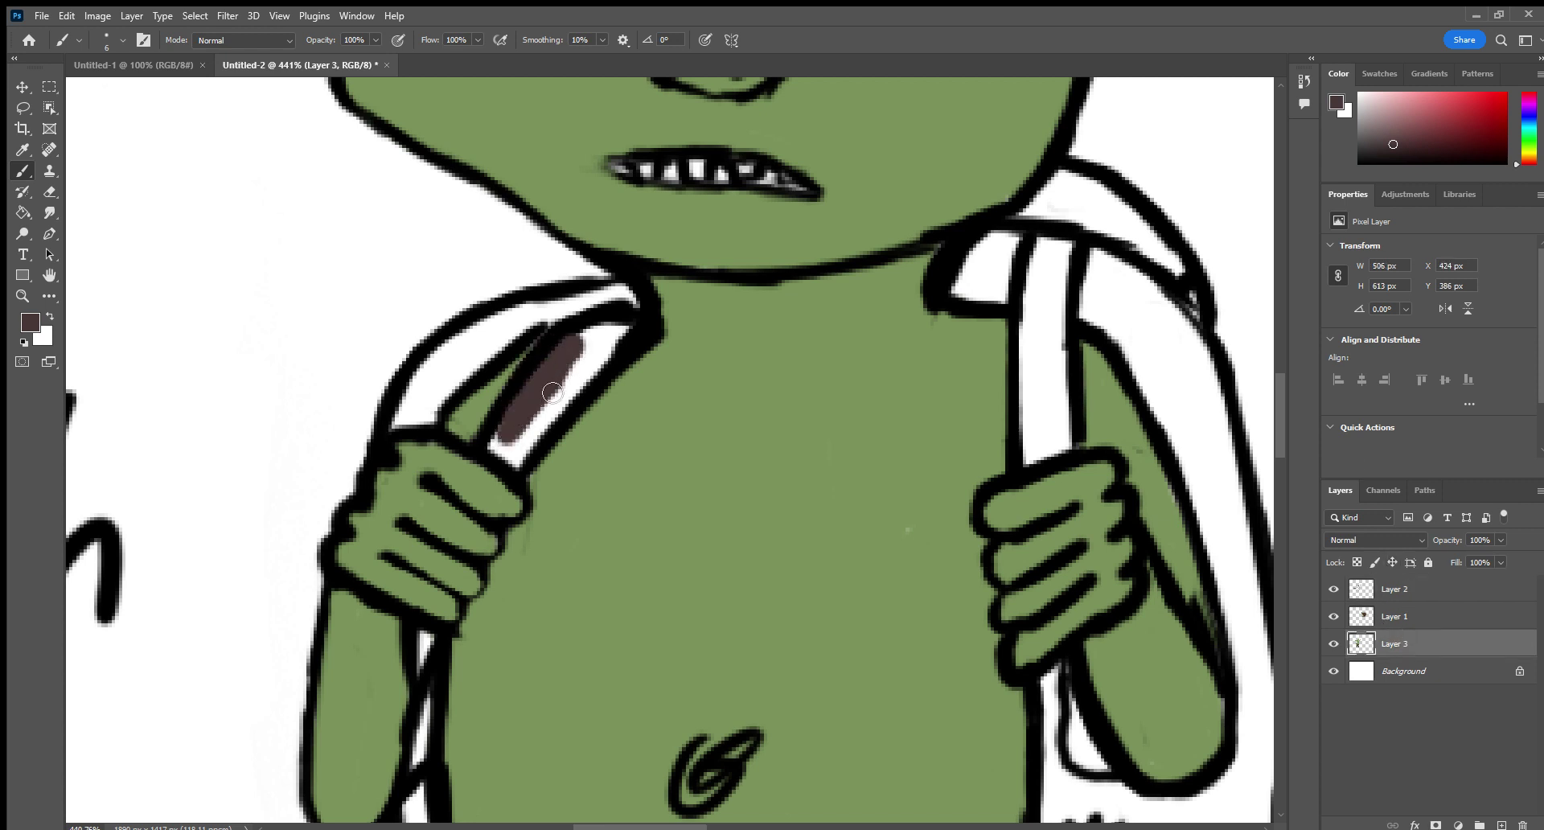
{"action": "key", "text": "ctrl+z"}
{"action": "mouse_move", "coordinate": [543, 397]}
{"action": "left_mouse_down"}
{"action": "mouse_move", "coordinate": [575, 342]}
{"action": "mouse_move", "coordinate": [519, 403]}
{"action": "mouse_move", "coordinate": [607, 329]}
{"action": "mouse_move", "coordinate": [518, 459]}
{"action": "mouse_move", "coordinate": [517, 427]}
{"action": "mouse_move", "coordinate": [535, 439]}
{"action": "mouse_move", "coordinate": [569, 391]}
{"action": "left_mouse_up"}
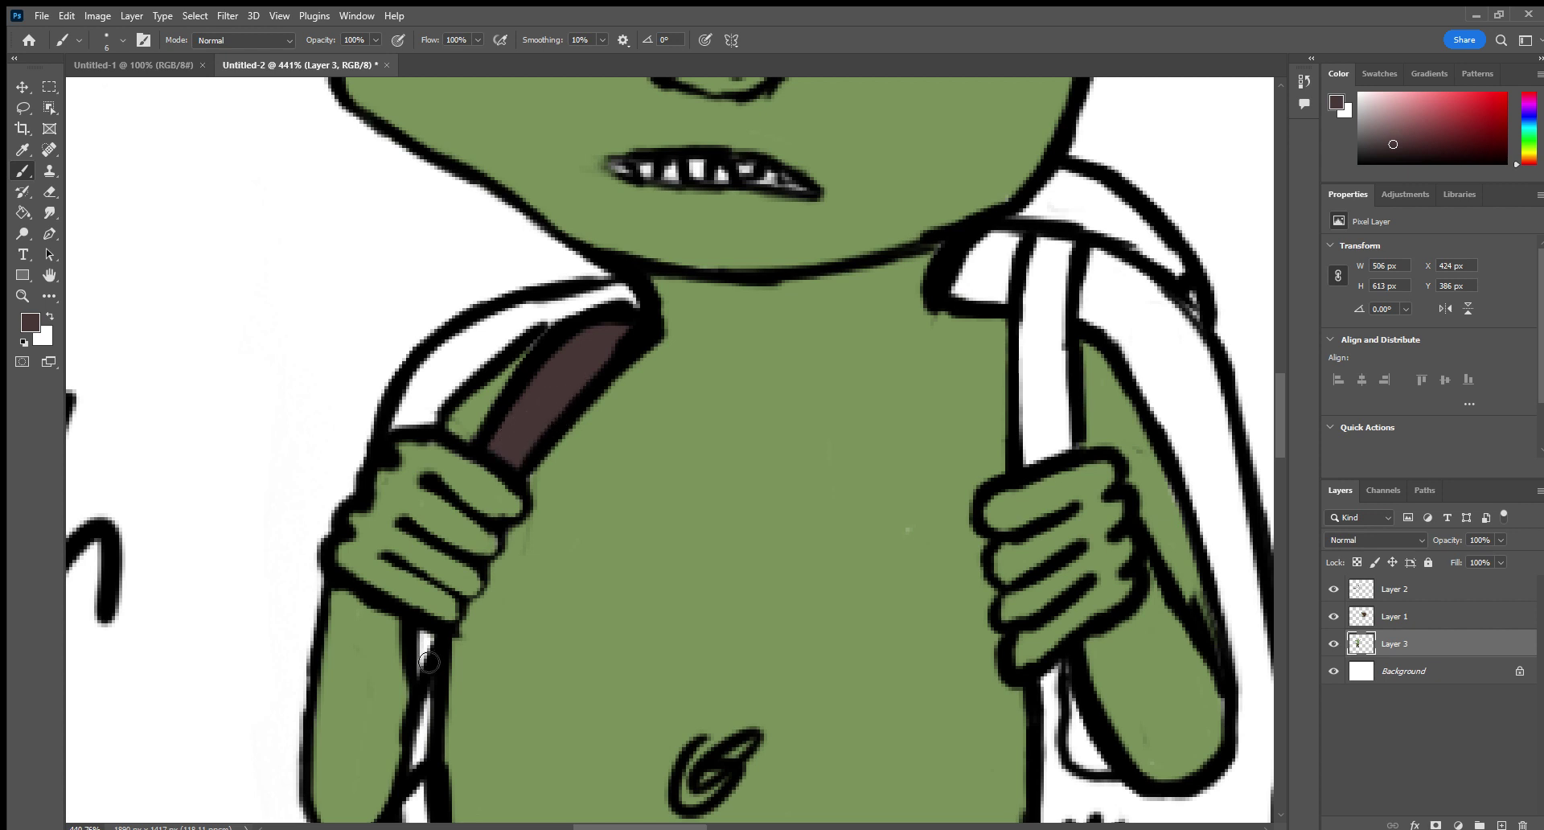
Fill the part of the left strap below the hand with dark brown, between the arm and belly down to the waist.
{"action": "mouse_move", "coordinate": [429, 661]}
{"action": "left_mouse_down"}
{"action": "mouse_move", "coordinate": [432, 639]}
{"action": "mouse_move", "coordinate": [417, 811]}
{"action": "left_mouse_up"}
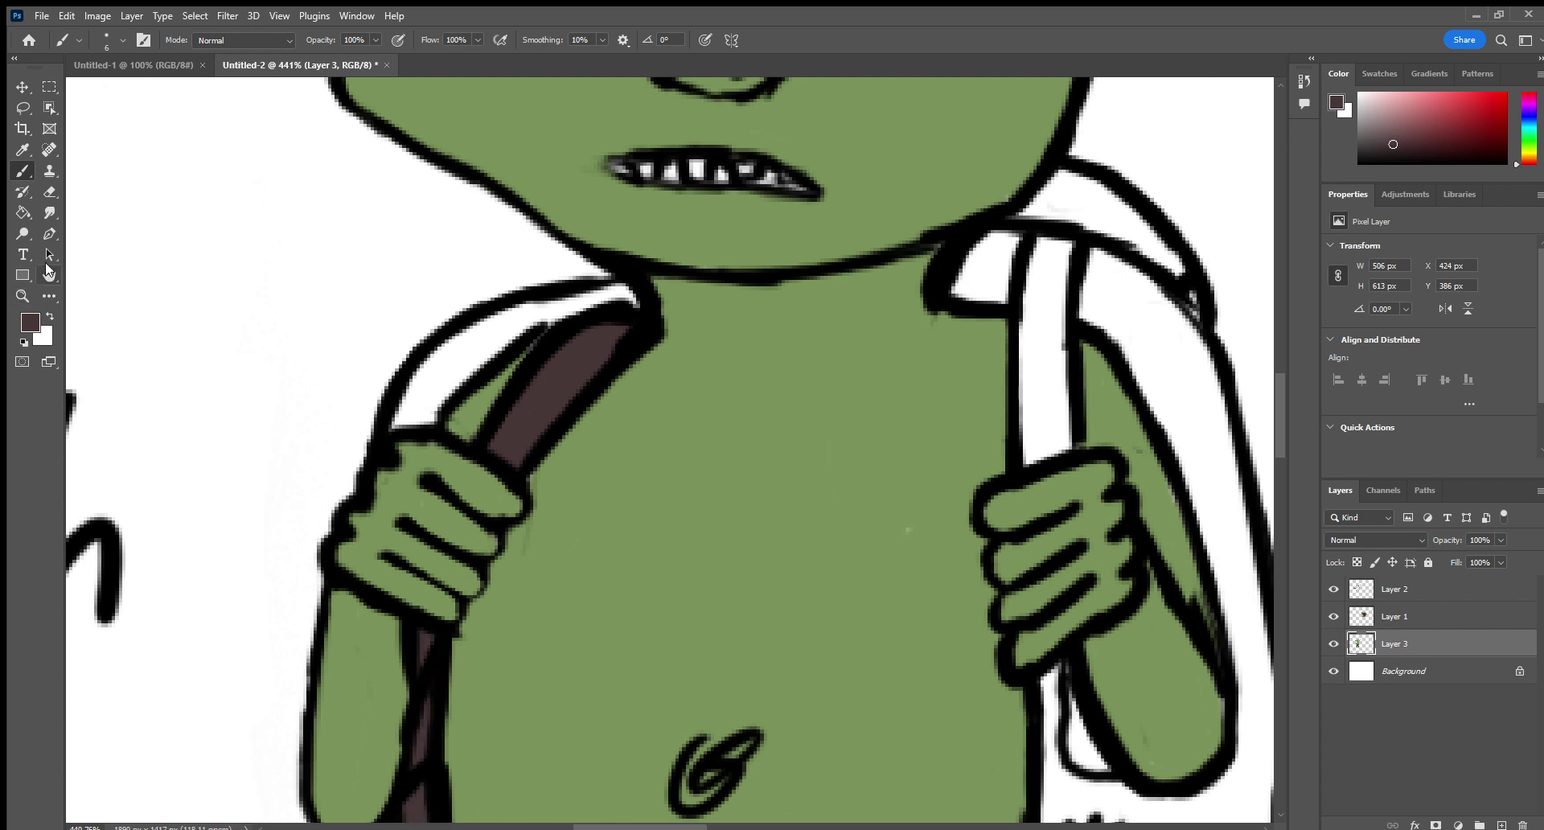
{"action": "scroll", "coordinate": [131, 190], "scroll_direction": "down", "scroll_amount": 3}
{"action": "left_click", "coordinate": [23, 192]}
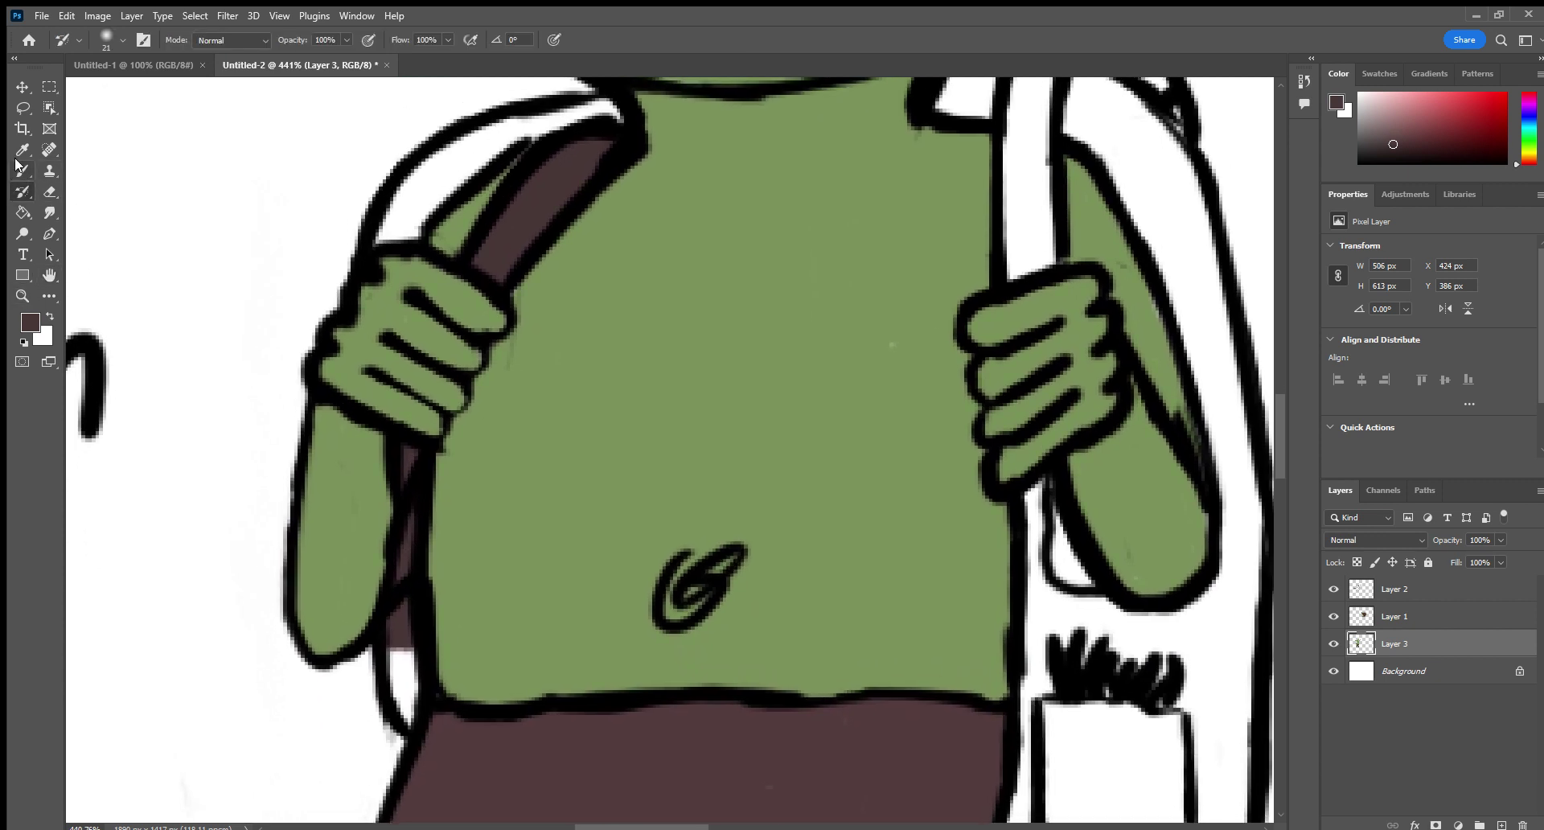
{"action": "left_click", "coordinate": [18, 168]}
{"action": "left_click_drag", "start_coordinate": [408, 639], "coordinate": [407, 703]}
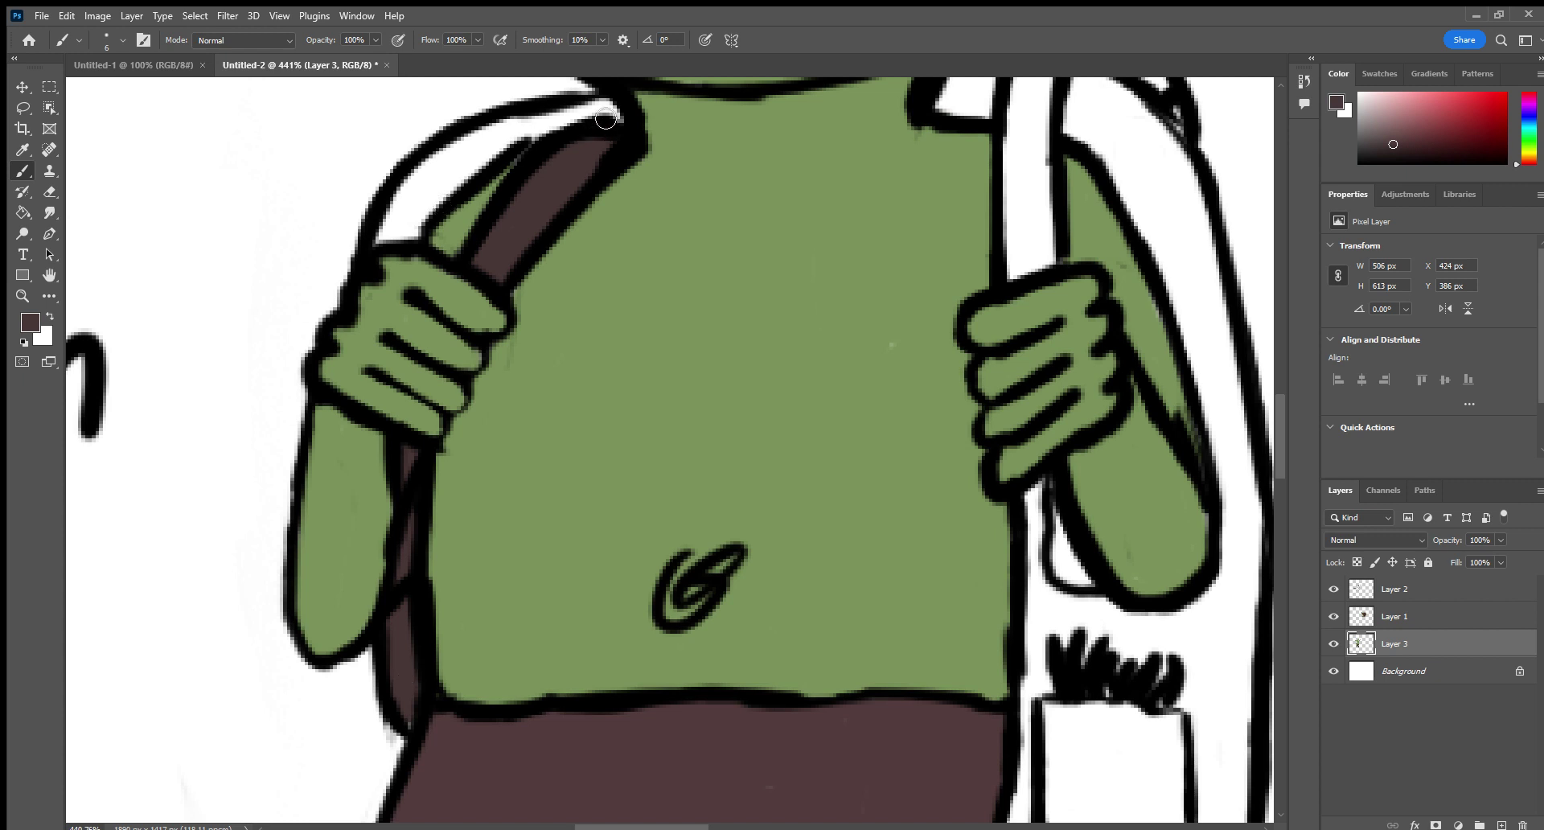
Fill the backpack area outside the left strap and the flap and collar sections over the right shoulder with dark brown.
{"action": "mouse_move", "coordinate": [604, 117]}
{"action": "left_mouse_down"}
{"action": "mouse_move", "coordinate": [469, 145]}
{"action": "mouse_move", "coordinate": [385, 243]}
{"action": "mouse_move", "coordinate": [422, 234]}
{"action": "mouse_move", "coordinate": [406, 236]}
{"action": "mouse_move", "coordinate": [487, 156]}
{"action": "mouse_move", "coordinate": [406, 219]}
{"action": "left_mouse_up"}
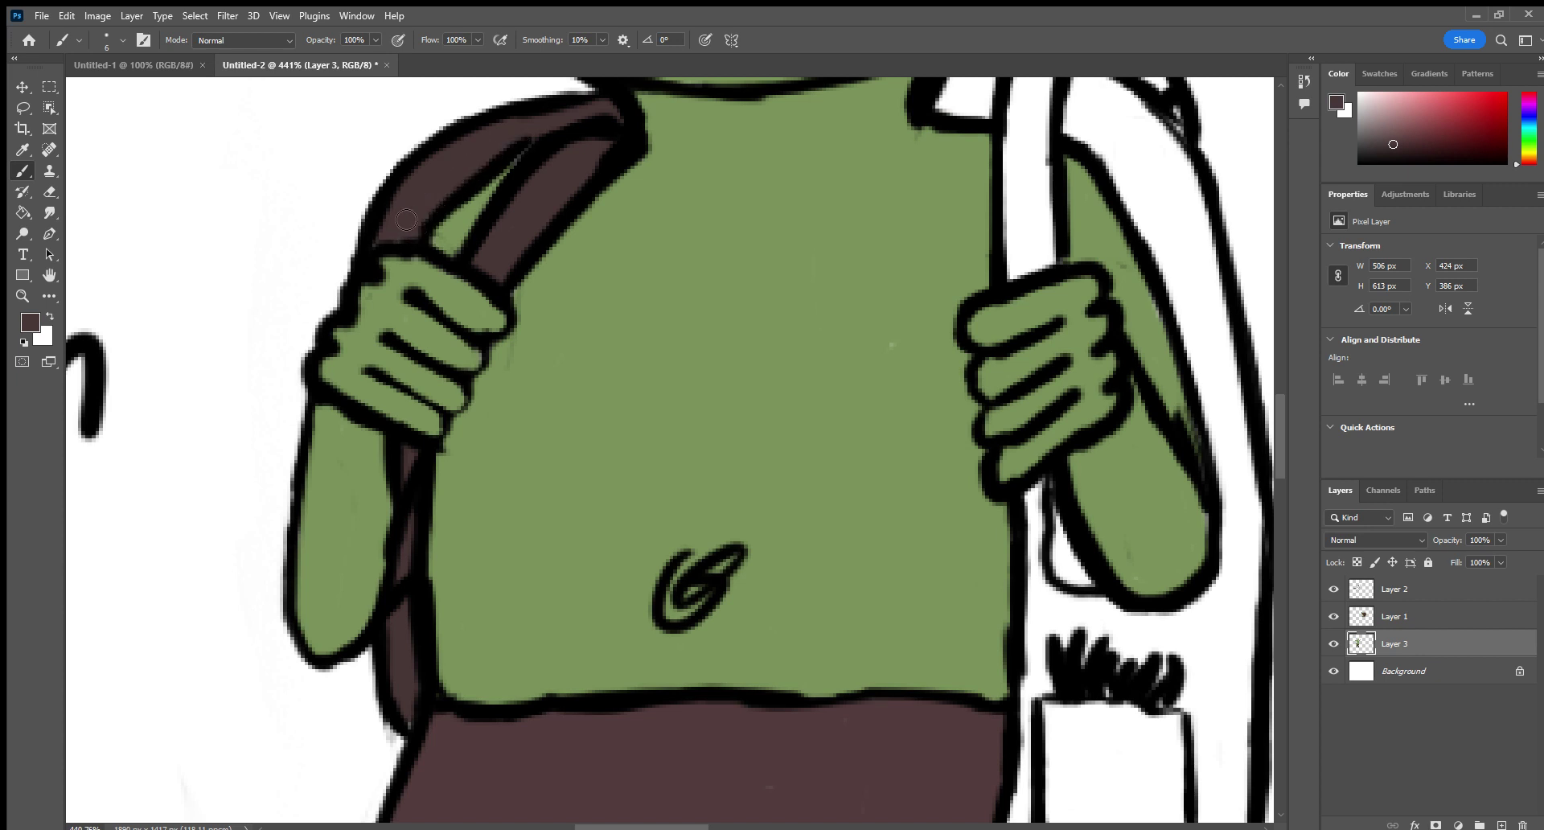
{"action": "left_click", "coordinate": [42, 277]}
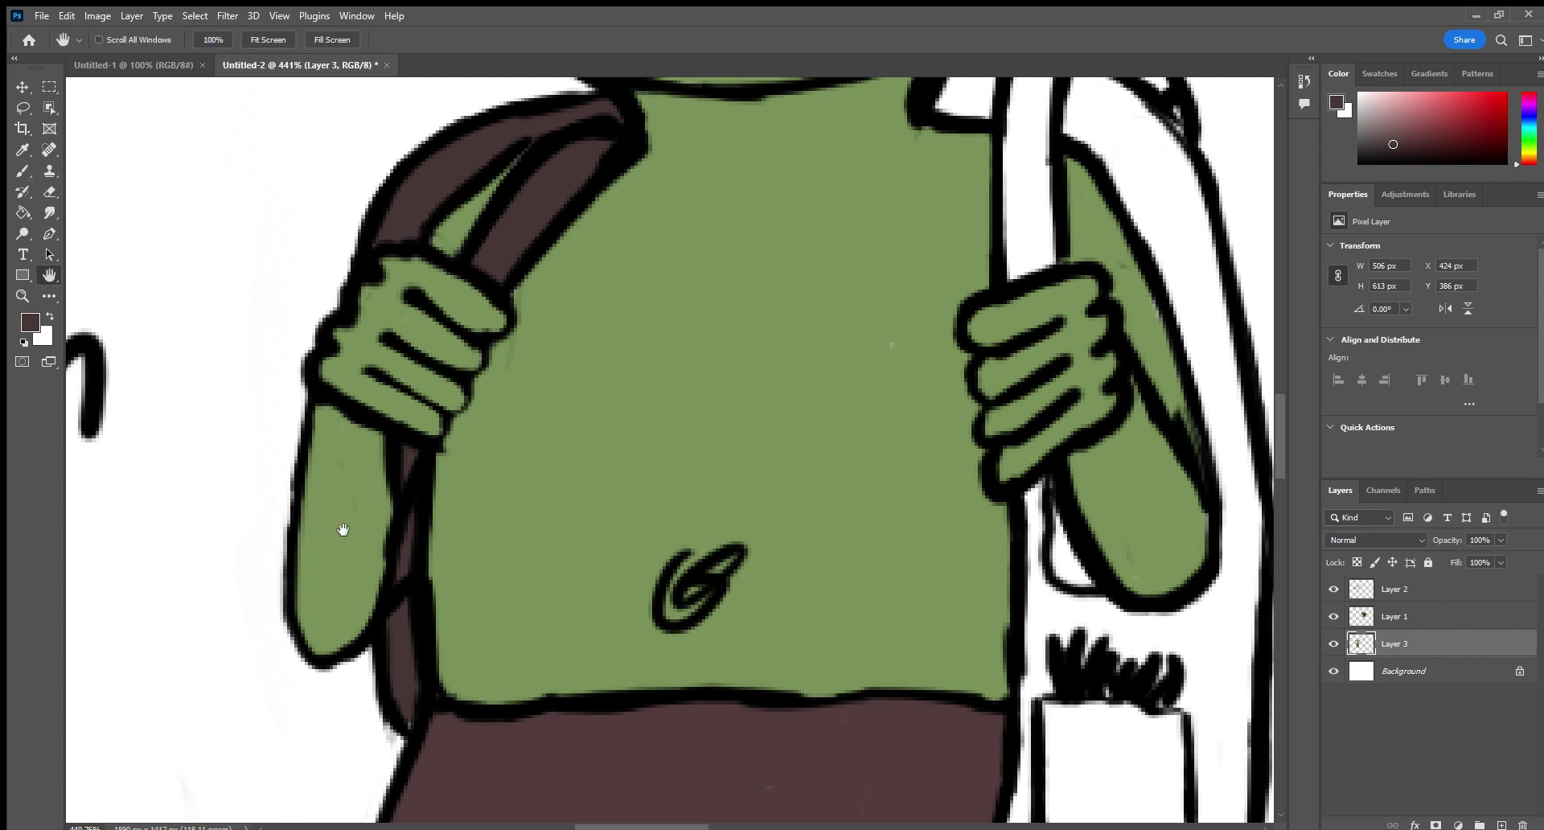
{"action": "left_click_drag", "start_coordinate": [342, 530], "coordinate": [81, 635]}
{"action": "left_click", "coordinate": [25, 172]}
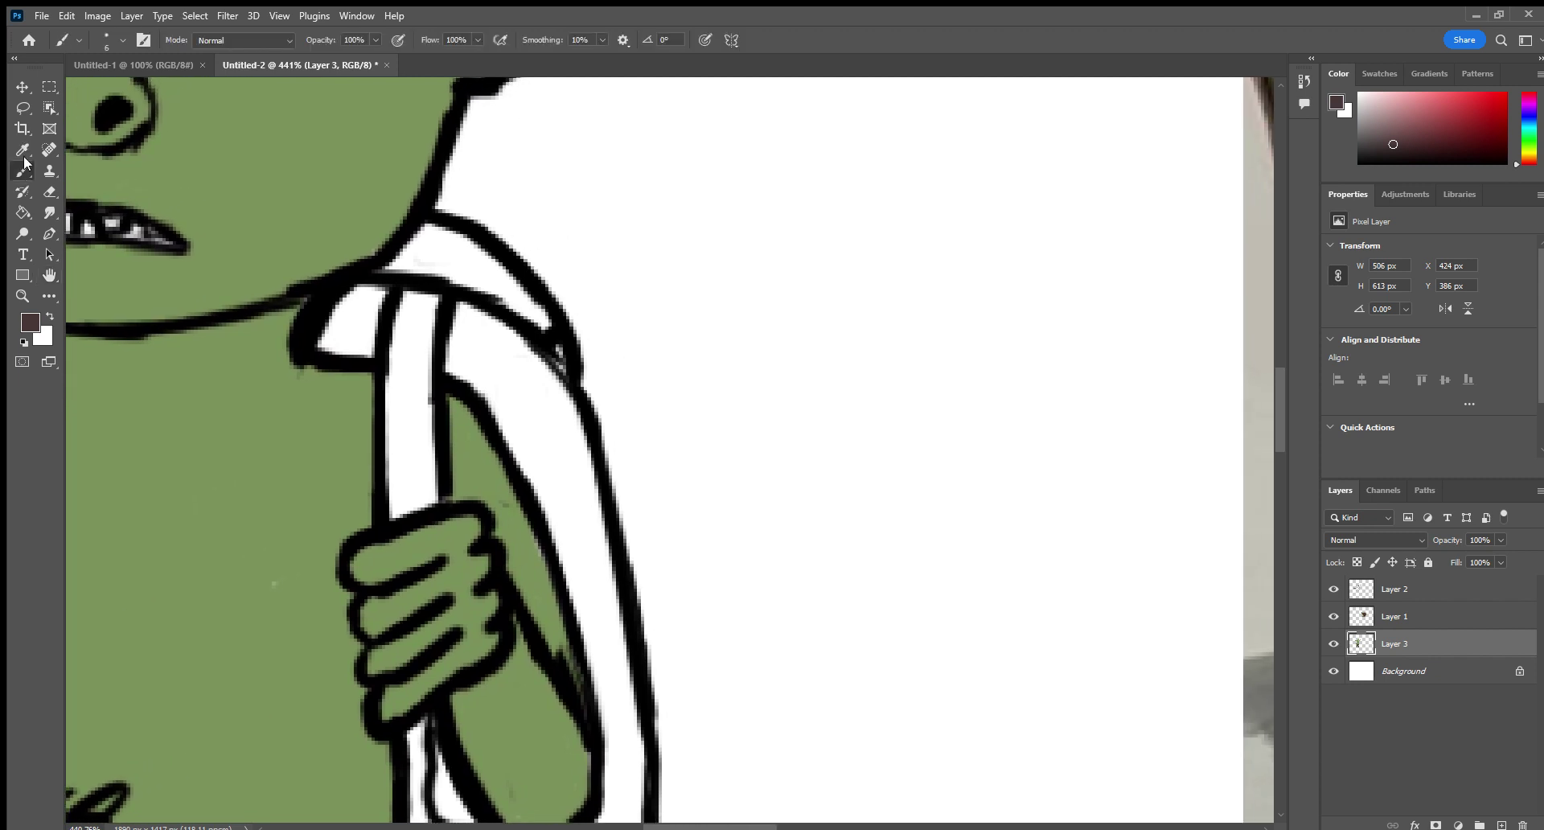
{"action": "mouse_move", "coordinate": [409, 275]}
{"action": "left_mouse_down"}
{"action": "mouse_move", "coordinate": [390, 265]}
{"action": "mouse_move", "coordinate": [426, 232]}
{"action": "mouse_move", "coordinate": [470, 243]}
{"action": "mouse_move", "coordinate": [572, 368]}
{"action": "mouse_move", "coordinate": [442, 238]}
{"action": "mouse_move", "coordinate": [398, 272]}
{"action": "mouse_move", "coordinate": [467, 277]}
{"action": "mouse_move", "coordinate": [507, 310]}
{"action": "mouse_move", "coordinate": [446, 247]}
{"action": "mouse_move", "coordinate": [336, 344]}
{"action": "mouse_move", "coordinate": [358, 296]}
{"action": "mouse_move", "coordinate": [379, 304]}
{"action": "mouse_move", "coordinate": [367, 362]}
{"action": "mouse_move", "coordinate": [342, 316]}
{"action": "mouse_move", "coordinate": [352, 345]}
{"action": "left_mouse_up"}
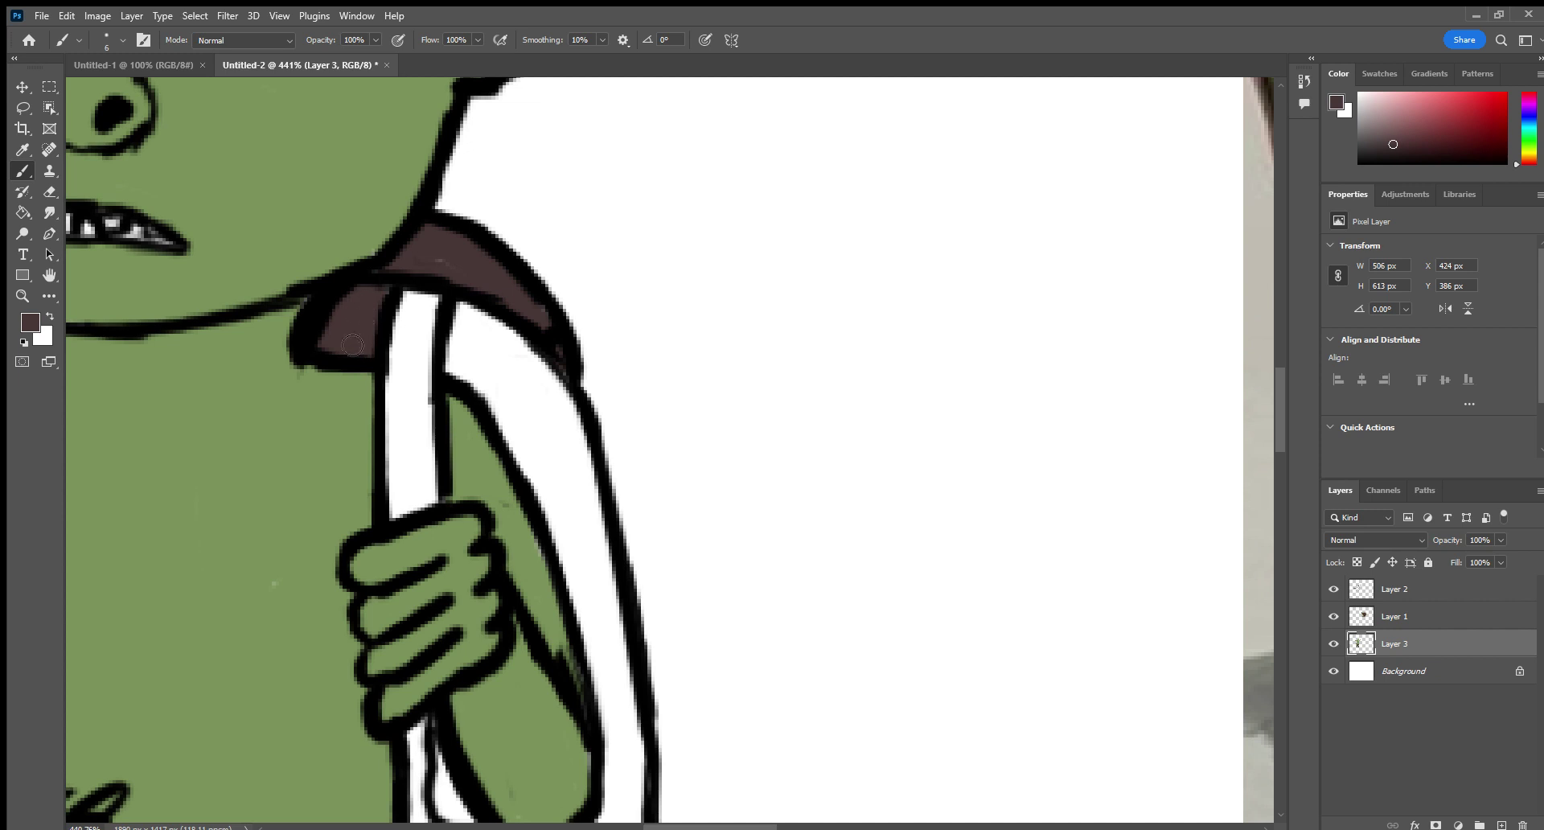
Fill the right strap above the hand and the backpack side curving down past the right arm with dark brown.
{"action": "mouse_move", "coordinate": [413, 297]}
{"action": "left_mouse_down"}
{"action": "mouse_move", "coordinate": [397, 509]}
{"action": "mouse_move", "coordinate": [432, 510]}
{"action": "mouse_move", "coordinate": [434, 465]}
{"action": "left_mouse_up"}
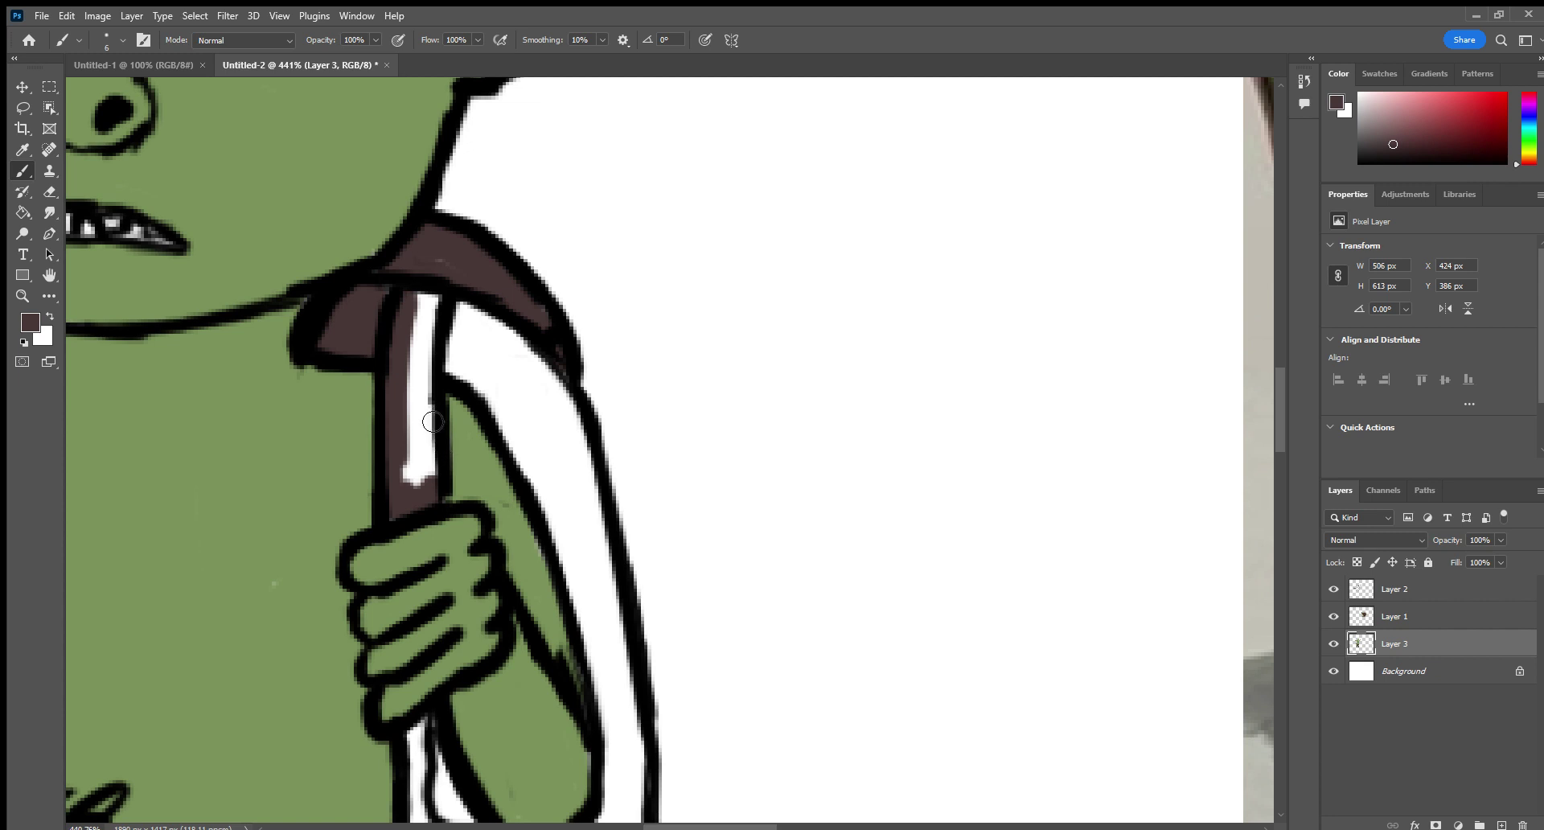
{"action": "mouse_move", "coordinate": [431, 419]}
{"action": "left_mouse_down"}
{"action": "mouse_move", "coordinate": [418, 306]}
{"action": "mouse_move", "coordinate": [433, 289]}
{"action": "mouse_move", "coordinate": [436, 482]}
{"action": "mouse_move", "coordinate": [427, 354]}
{"action": "mouse_move", "coordinate": [406, 475]}
{"action": "left_mouse_up"}
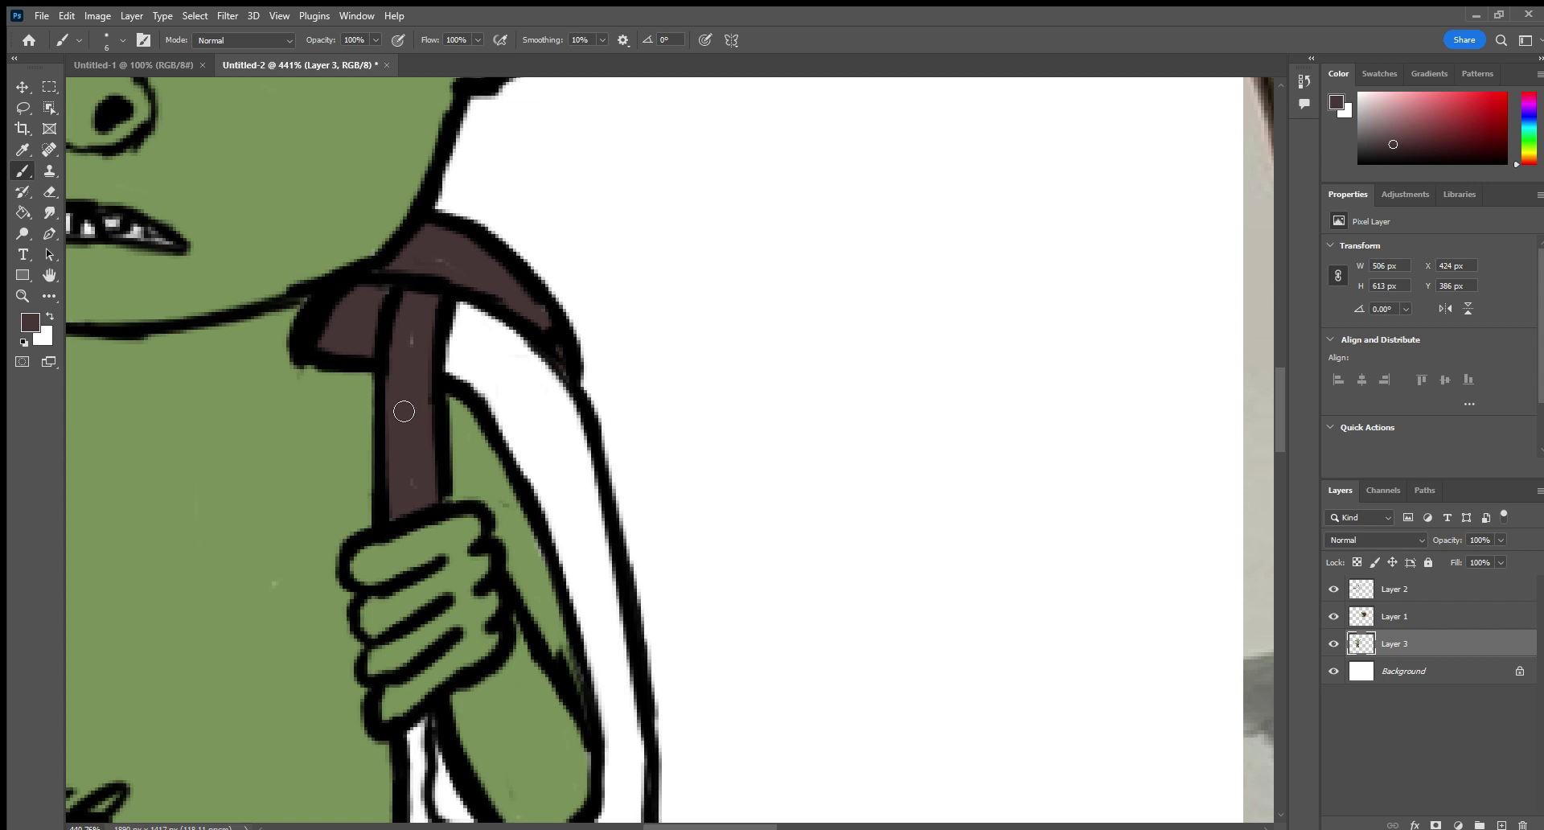
{"action": "mouse_move", "coordinate": [463, 367]}
{"action": "left_mouse_down"}
{"action": "mouse_move", "coordinate": [519, 376]}
{"action": "mouse_move", "coordinate": [563, 410]}
{"action": "mouse_move", "coordinate": [539, 345]}
{"action": "mouse_move", "coordinate": [507, 395]}
{"action": "mouse_move", "coordinate": [491, 389]}
{"action": "mouse_move", "coordinate": [484, 363]}
{"action": "mouse_move", "coordinate": [514, 384]}
{"action": "mouse_move", "coordinate": [534, 367]}
{"action": "mouse_move", "coordinate": [555, 377]}
{"action": "mouse_move", "coordinate": [586, 462]}
{"action": "left_mouse_up"}
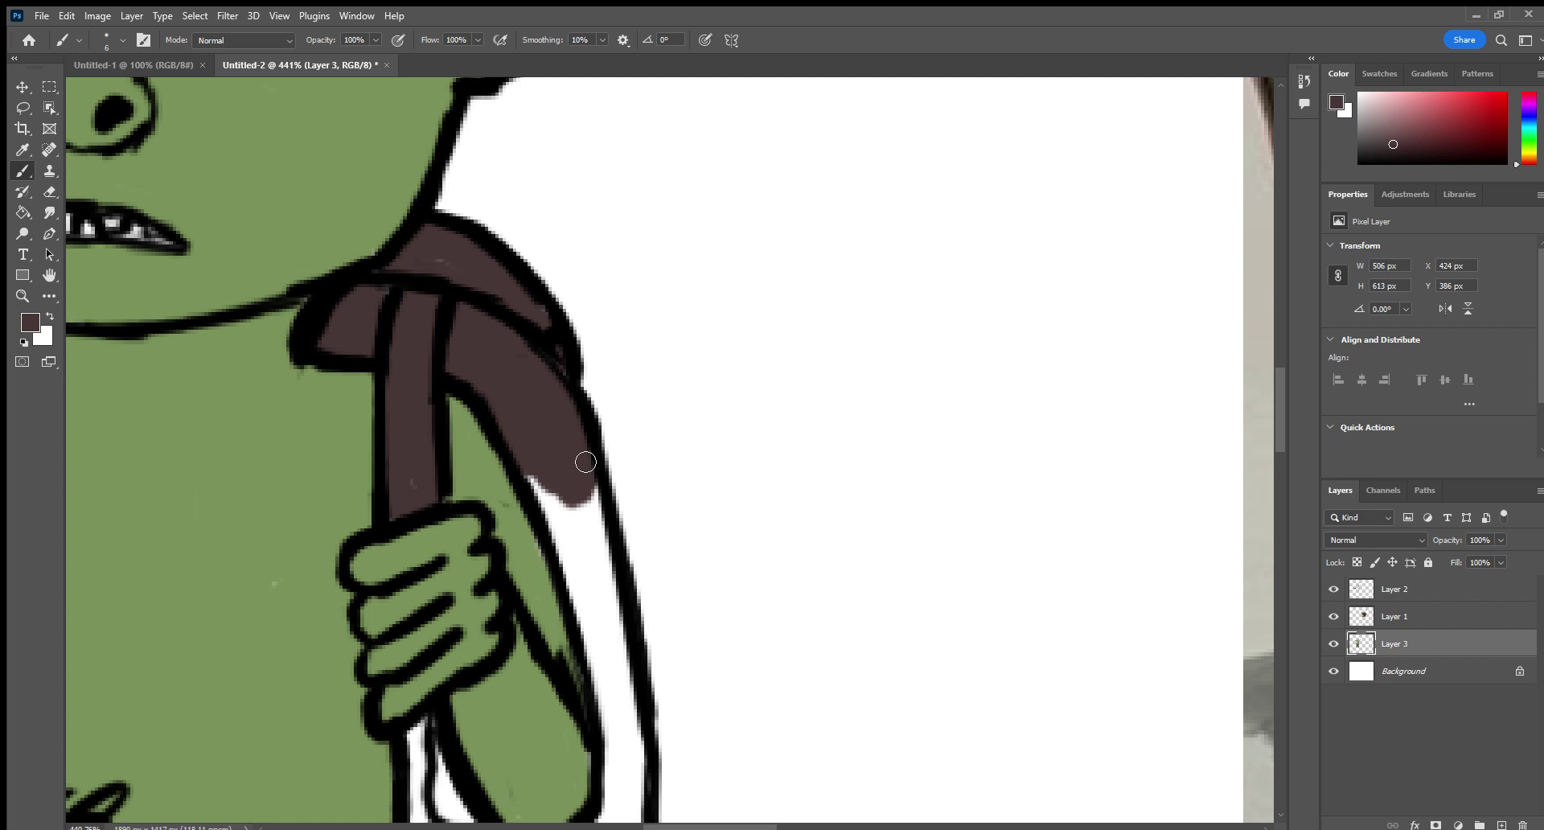
{"action": "mouse_move", "coordinate": [585, 462]}
{"action": "left_mouse_down"}
{"action": "mouse_move", "coordinate": [565, 485]}
{"action": "mouse_move", "coordinate": [607, 598]}
{"action": "mouse_move", "coordinate": [575, 570]}
{"action": "mouse_move", "coordinate": [587, 462]}
{"action": "mouse_move", "coordinate": [601, 568]}
{"action": "mouse_move", "coordinate": [594, 545]}
{"action": "mouse_move", "coordinate": [573, 606]}
{"action": "mouse_move", "coordinate": [620, 723]}
{"action": "mouse_move", "coordinate": [587, 591]}
{"action": "mouse_move", "coordinate": [608, 596]}
{"action": "mouse_move", "coordinate": [622, 660]}
{"action": "left_mouse_up"}
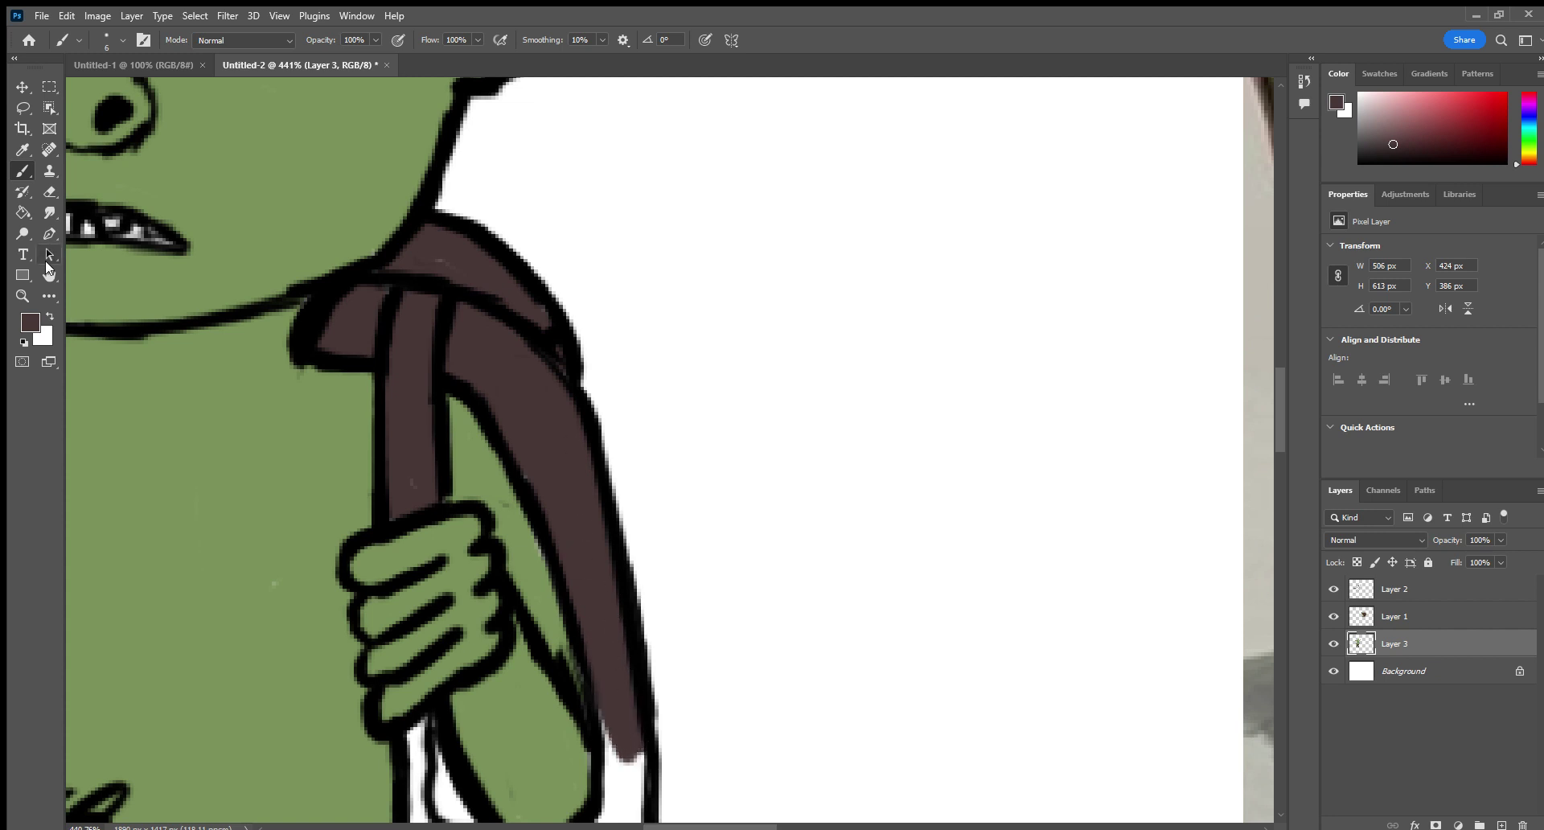
Continue the dark brown fill down the backpack body, around the right forearm and over the side pocket.
{"action": "left_click", "coordinate": [49, 275]}
{"action": "left_click_drag", "start_coordinate": [277, 451], "coordinate": [264, 60]}
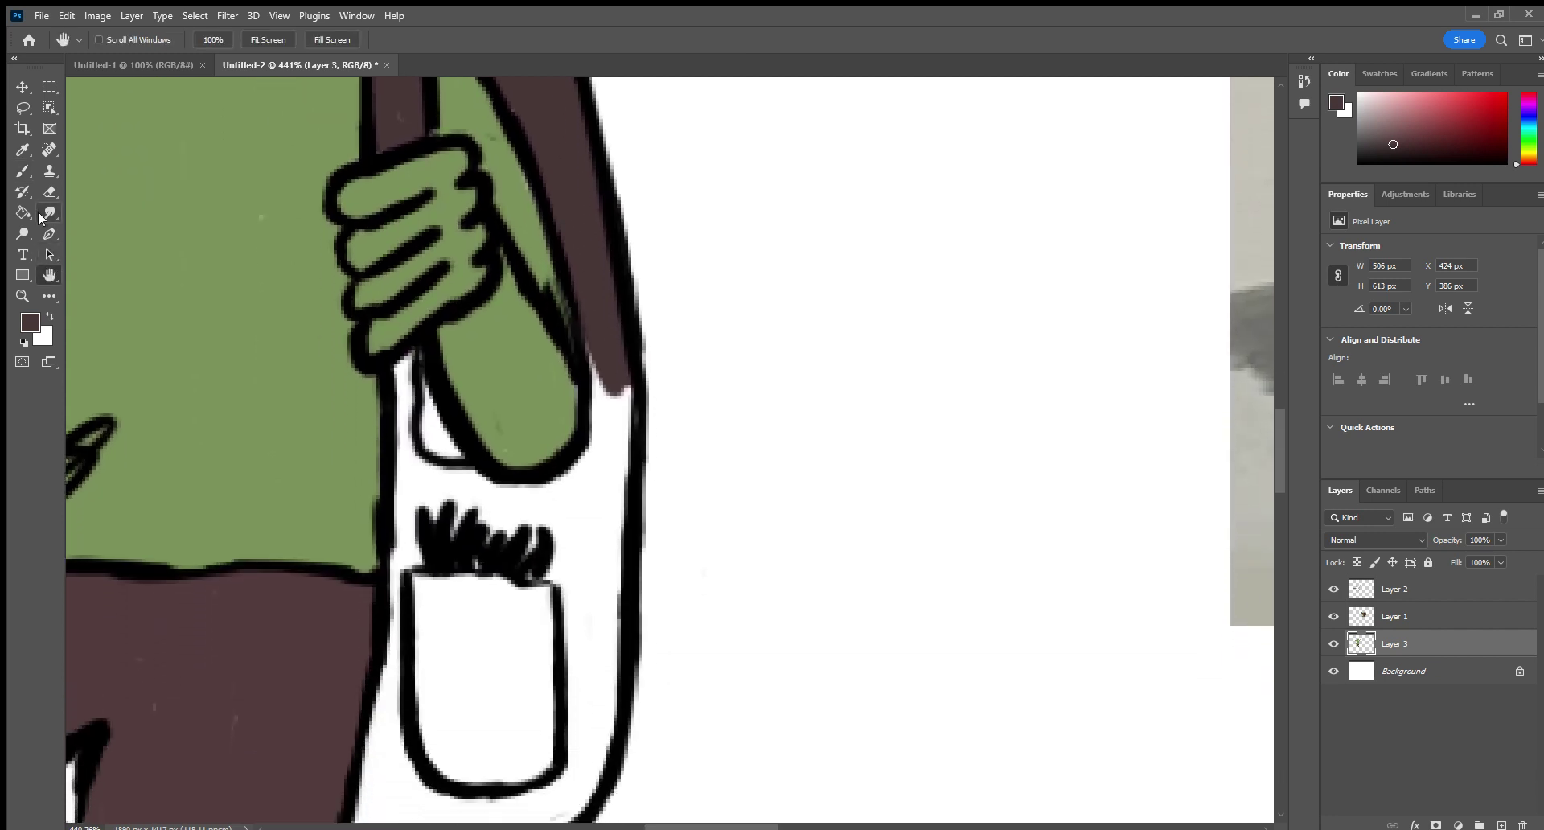
{"action": "left_click", "coordinate": [23, 171]}
{"action": "mouse_move", "coordinate": [599, 353]}
{"action": "left_mouse_down"}
{"action": "mouse_move", "coordinate": [614, 473]}
{"action": "mouse_move", "coordinate": [628, 398]}
{"action": "mouse_move", "coordinate": [633, 425]}
{"action": "left_mouse_up"}
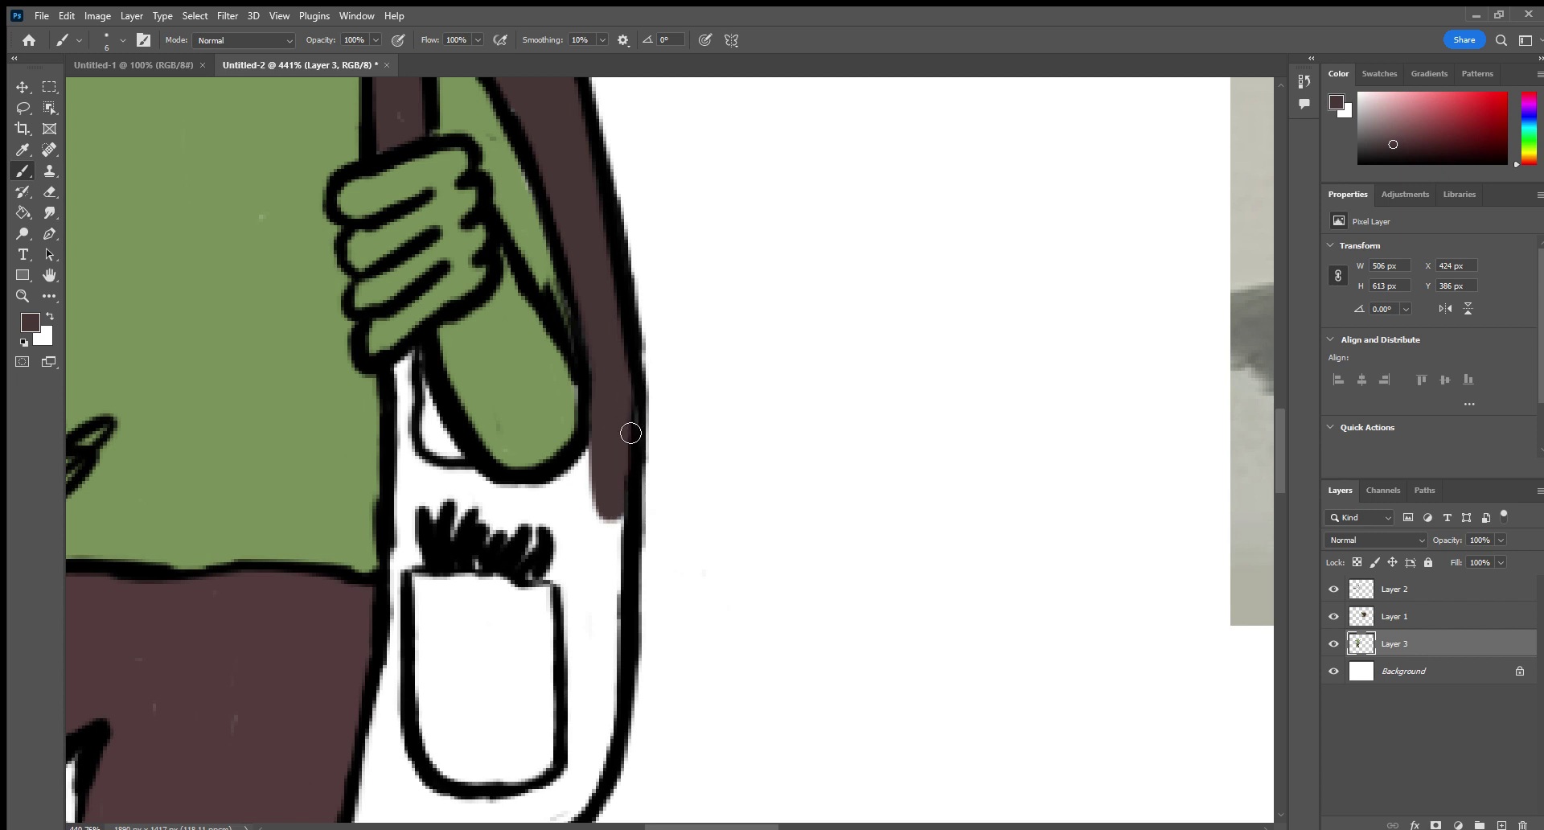
{"action": "mouse_move", "coordinate": [611, 439]}
{"action": "left_mouse_down"}
{"action": "mouse_move", "coordinate": [604, 685]}
{"action": "mouse_move", "coordinate": [619, 528]}
{"action": "mouse_move", "coordinate": [622, 637]}
{"action": "left_mouse_up"}
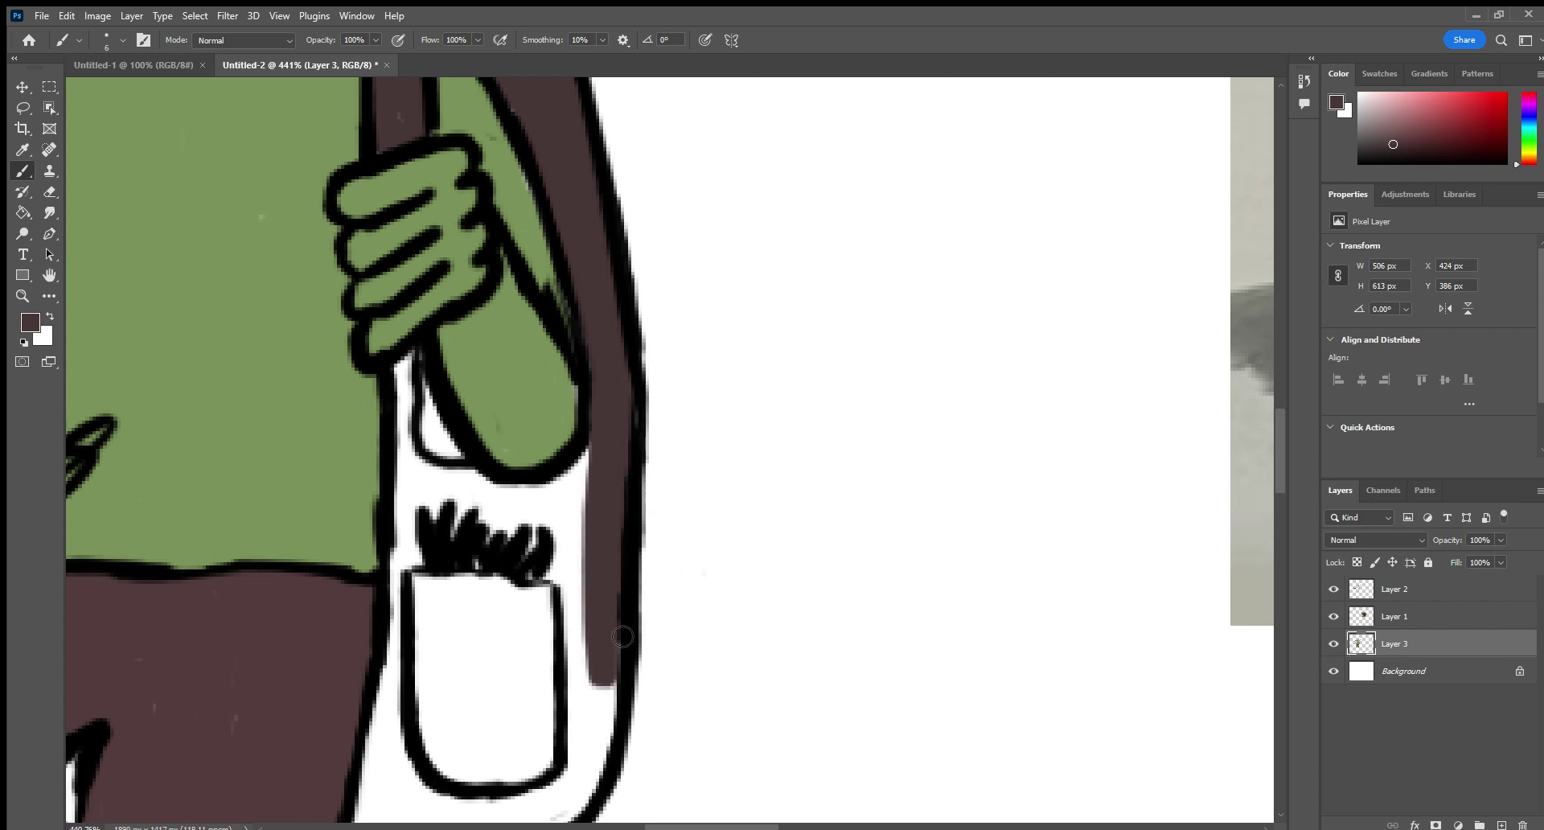
{"action": "mouse_move", "coordinate": [597, 464]}
{"action": "left_mouse_down"}
{"action": "mouse_move", "coordinate": [571, 614]}
{"action": "mouse_move", "coordinate": [584, 799]}
{"action": "mouse_move", "coordinate": [620, 696]}
{"action": "mouse_move", "coordinate": [618, 643]}
{"action": "mouse_move", "coordinate": [603, 786]}
{"action": "mouse_move", "coordinate": [585, 624]}
{"action": "mouse_move", "coordinate": [592, 471]}
{"action": "left_mouse_up"}
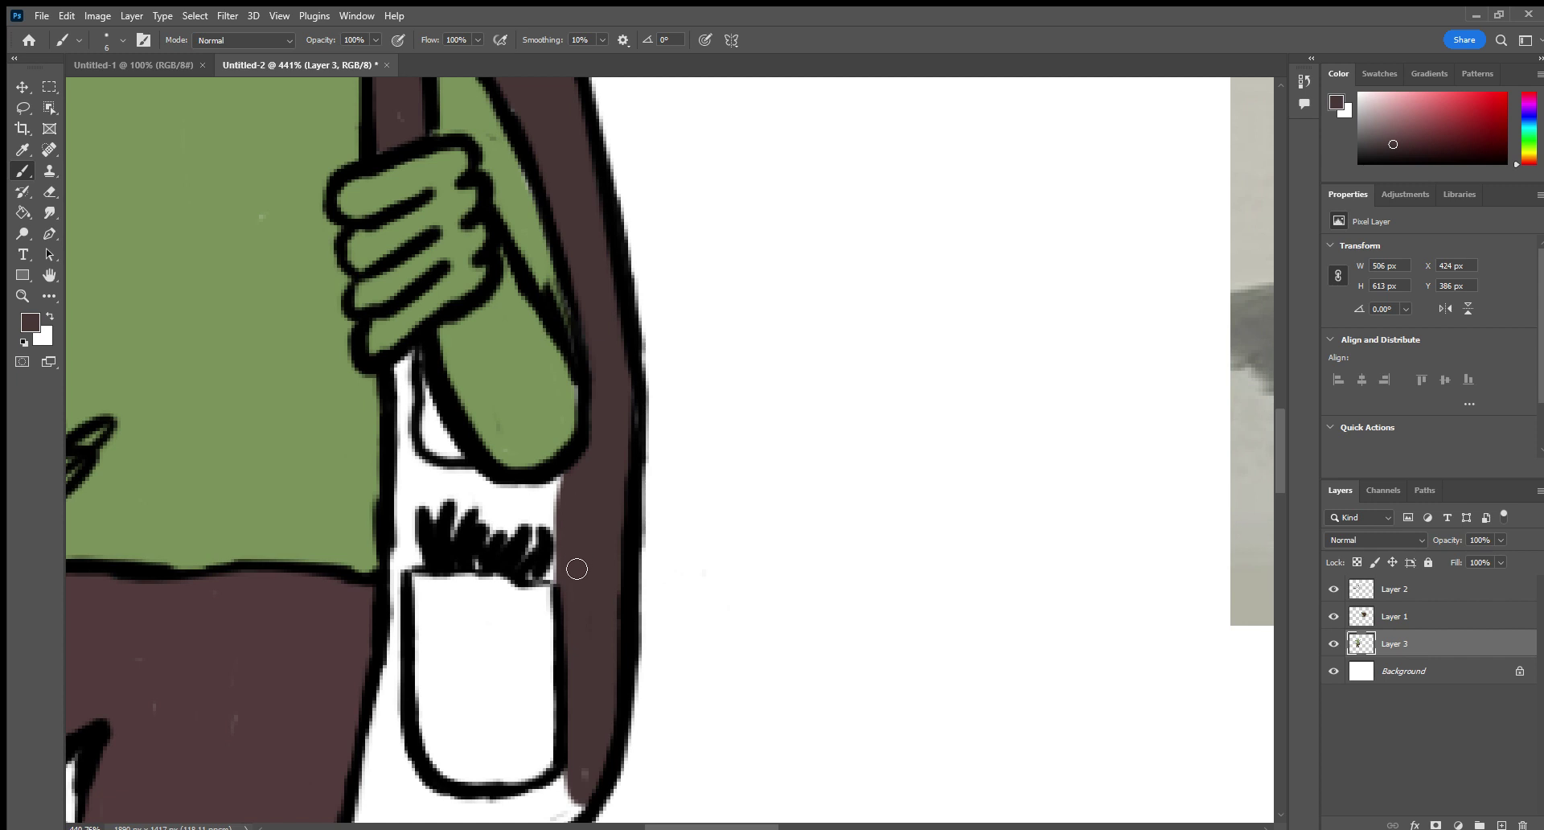
{"action": "mouse_move", "coordinate": [423, 386]}
{"action": "left_mouse_down"}
{"action": "mouse_move", "coordinate": [453, 439]}
{"action": "mouse_move", "coordinate": [421, 363]}
{"action": "mouse_move", "coordinate": [407, 612]}
{"action": "mouse_move", "coordinate": [436, 568]}
{"action": "mouse_move", "coordinate": [401, 620]}
{"action": "mouse_move", "coordinate": [400, 591]}
{"action": "mouse_move", "coordinate": [416, 762]}
{"action": "mouse_move", "coordinate": [441, 469]}
{"action": "mouse_move", "coordinate": [446, 481]}
{"action": "mouse_move", "coordinate": [472, 470]}
{"action": "mouse_move", "coordinate": [495, 499]}
{"action": "mouse_move", "coordinate": [576, 480]}
{"action": "mouse_move", "coordinate": [497, 499]}
{"action": "mouse_move", "coordinate": [554, 510]}
{"action": "mouse_move", "coordinate": [491, 527]}
{"action": "mouse_move", "coordinate": [417, 657]}
{"action": "mouse_move", "coordinate": [532, 535]}
{"action": "mouse_move", "coordinate": [466, 636]}
{"action": "mouse_move", "coordinate": [507, 619]}
{"action": "mouse_move", "coordinate": [505, 660]}
{"action": "mouse_move", "coordinate": [559, 793]}
{"action": "mouse_move", "coordinate": [514, 628]}
{"action": "mouse_move", "coordinate": [515, 686]}
{"action": "mouse_move", "coordinate": [478, 681]}
{"action": "mouse_move", "coordinate": [435, 754]}
{"action": "mouse_move", "coordinate": [468, 626]}
{"action": "left_mouse_up"}
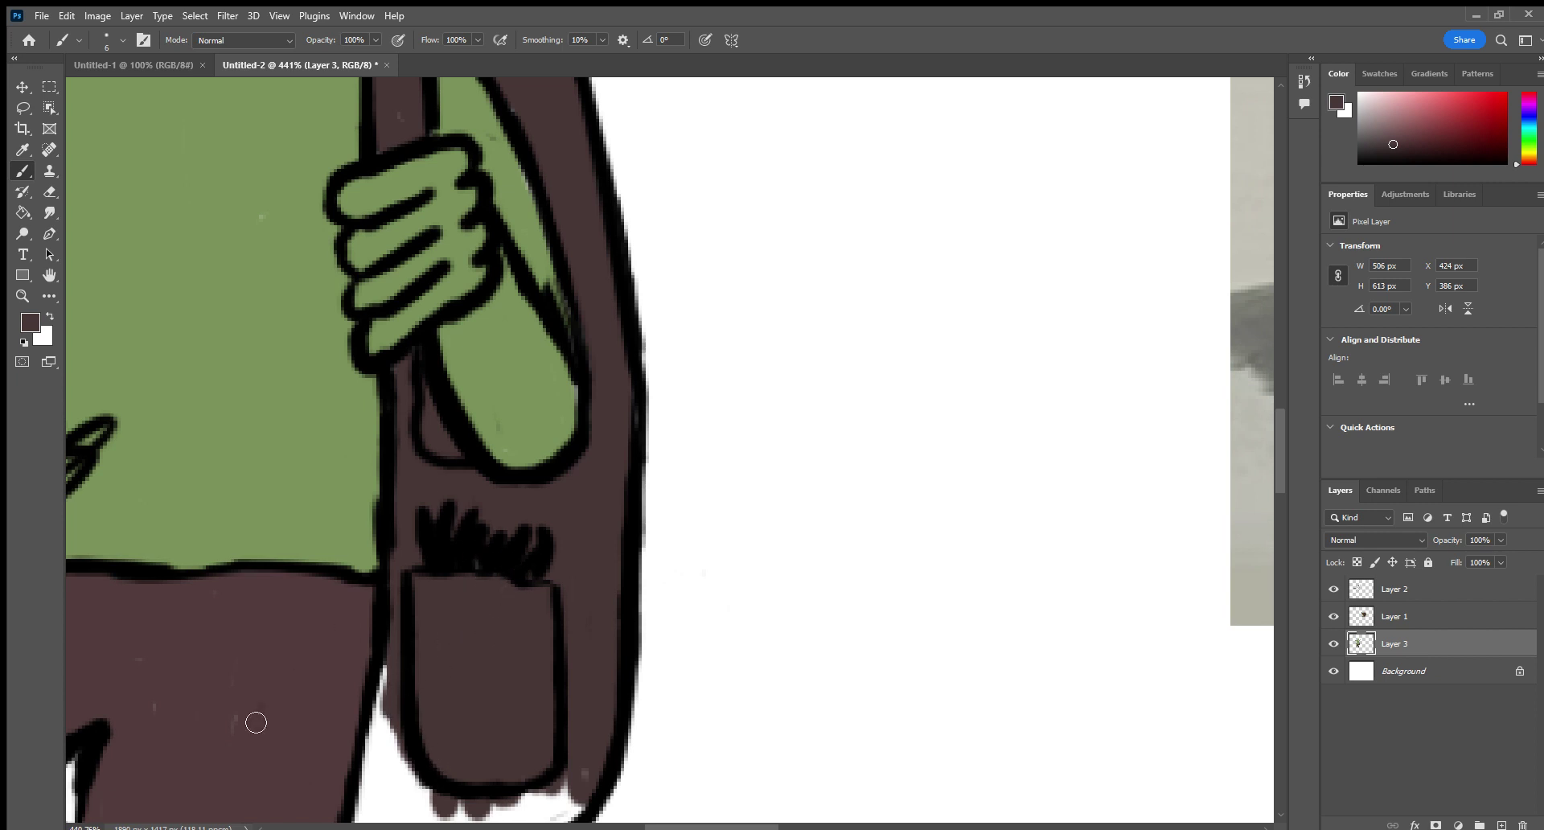
Fill the remaining white strip along the backpack's bottom, below the pocket and beside the trouser leg, with dark brown.
{"action": "mouse_move", "coordinate": [255, 721]}
{"action": "left_mouse_down"}
{"action": "mouse_move", "coordinate": [230, 745]}
{"action": "mouse_move", "coordinate": [233, 655]}
{"action": "mouse_move", "coordinate": [148, 737]}
{"action": "left_mouse_up"}
{"action": "key", "text": "ctrl+z"}
{"action": "mouse_move", "coordinate": [334, 358]}
{"action": "left_mouse_down"}
{"action": "mouse_move", "coordinate": [414, 152]}
{"action": "mouse_move", "coordinate": [411, 81]}
{"action": "left_mouse_up"}
{"action": "mouse_move", "coordinate": [478, 344]}
{"action": "left_mouse_down"}
{"action": "mouse_move", "coordinate": [439, 547]}
{"action": "mouse_move", "coordinate": [589, 546]}
{"action": "mouse_move", "coordinate": [689, 492]}
{"action": "mouse_move", "coordinate": [679, 472]}
{"action": "left_mouse_up"}
{"action": "key", "text": "ctrl+z"}
{"action": "left_click_drag", "start_coordinate": [489, 372], "coordinate": [452, 506]}
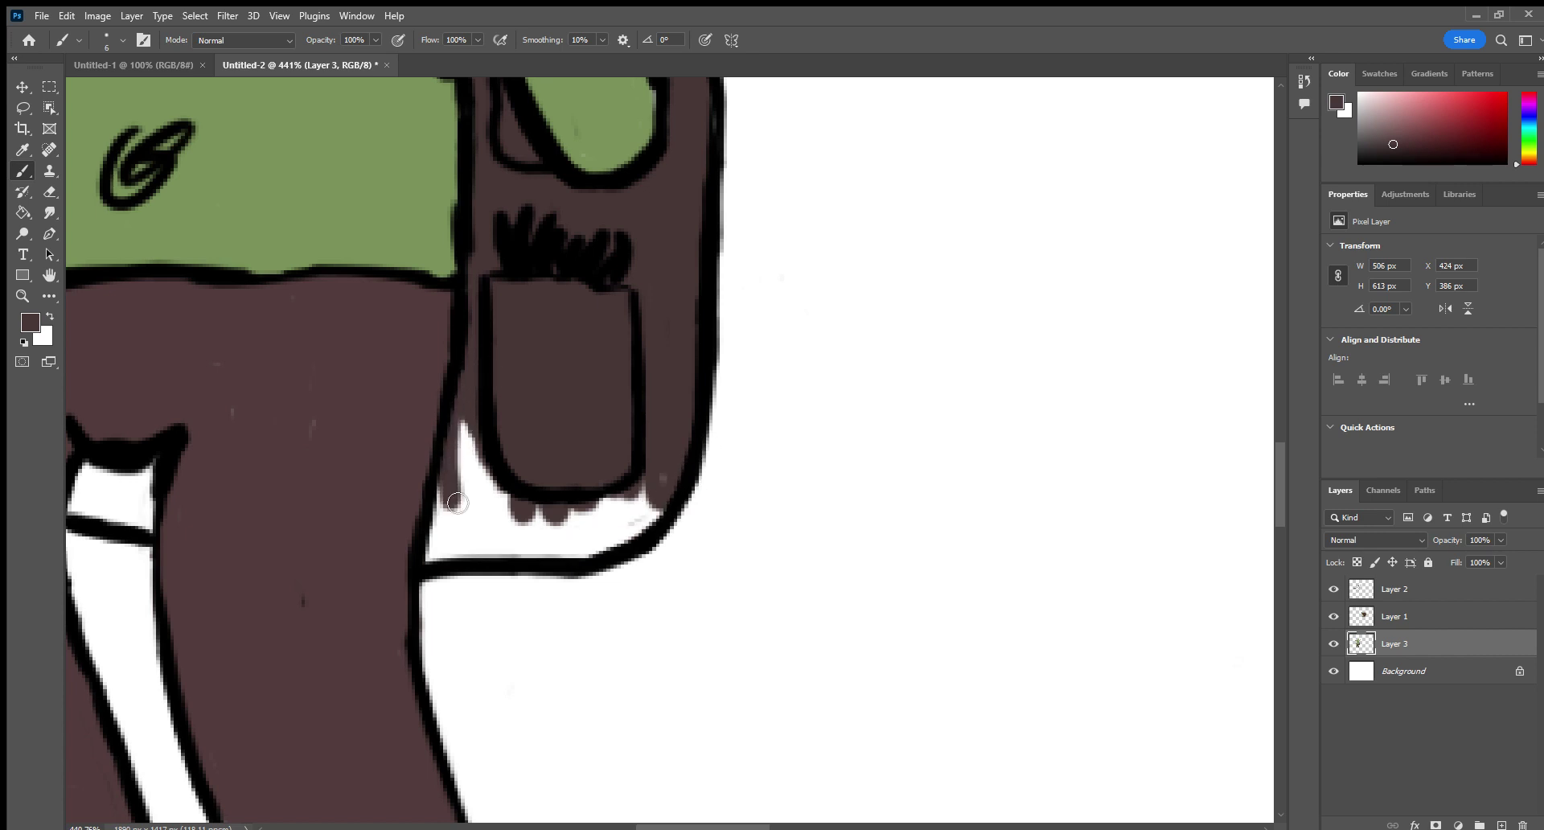
{"action": "mouse_move", "coordinate": [659, 503]}
{"action": "left_mouse_down"}
{"action": "mouse_move", "coordinate": [497, 547]}
{"action": "mouse_move", "coordinate": [629, 518]}
{"action": "mouse_move", "coordinate": [569, 550]}
{"action": "mouse_move", "coordinate": [646, 493]}
{"action": "mouse_move", "coordinate": [514, 517]}
{"action": "mouse_move", "coordinate": [532, 558]}
{"action": "mouse_move", "coordinate": [457, 544]}
{"action": "left_mouse_up"}
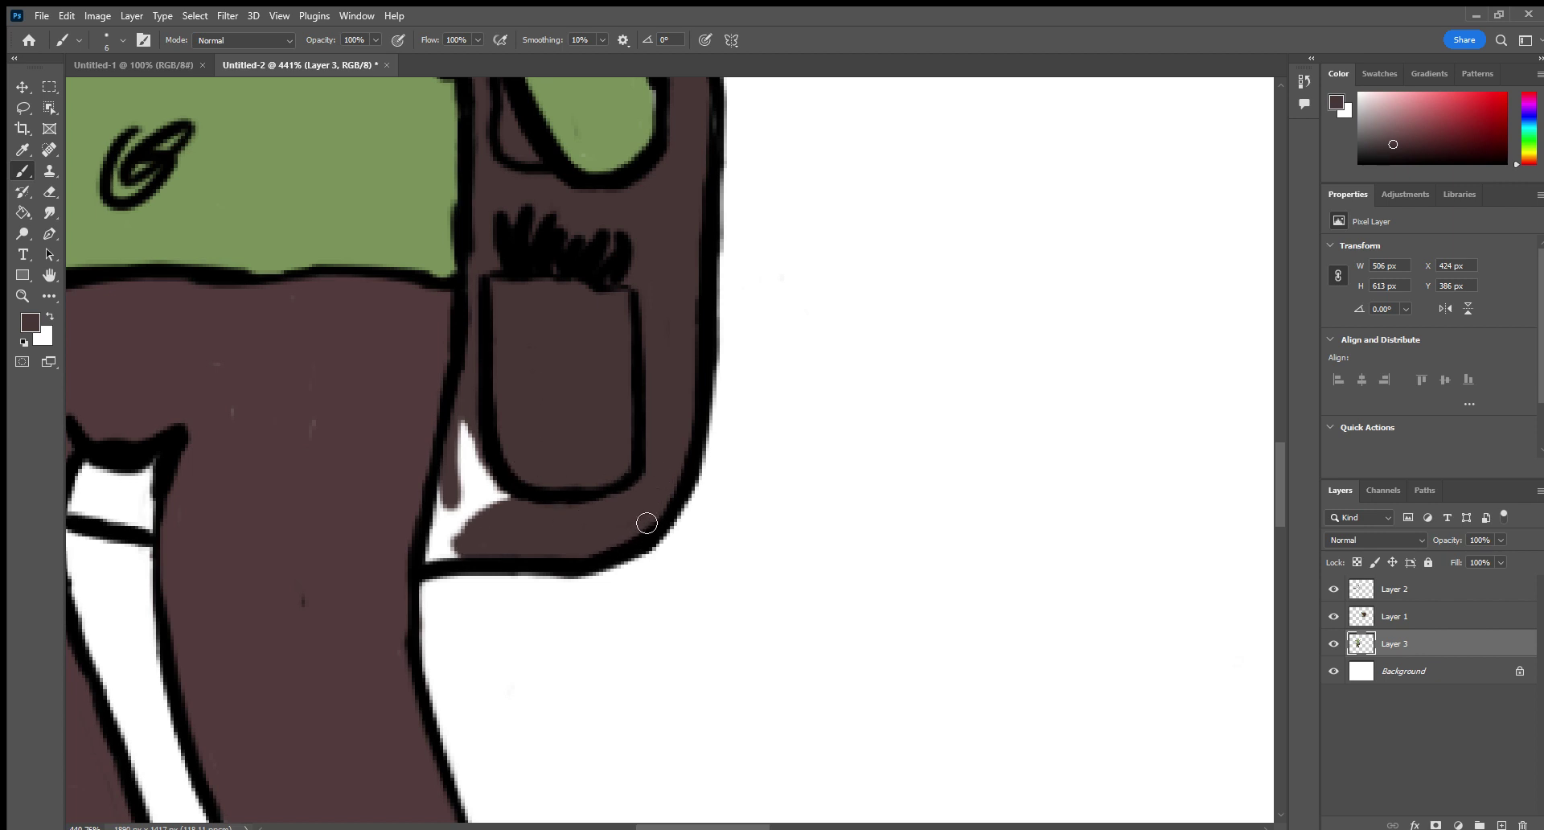
{"action": "mouse_move", "coordinate": [460, 539]}
{"action": "left_mouse_down"}
{"action": "mouse_move", "coordinate": [433, 565]}
{"action": "mouse_move", "coordinate": [469, 427]}
{"action": "mouse_move", "coordinate": [482, 509]}
{"action": "mouse_move", "coordinate": [470, 480]}
{"action": "mouse_move", "coordinate": [486, 465]}
{"action": "mouse_move", "coordinate": [451, 493]}
{"action": "left_mouse_up"}
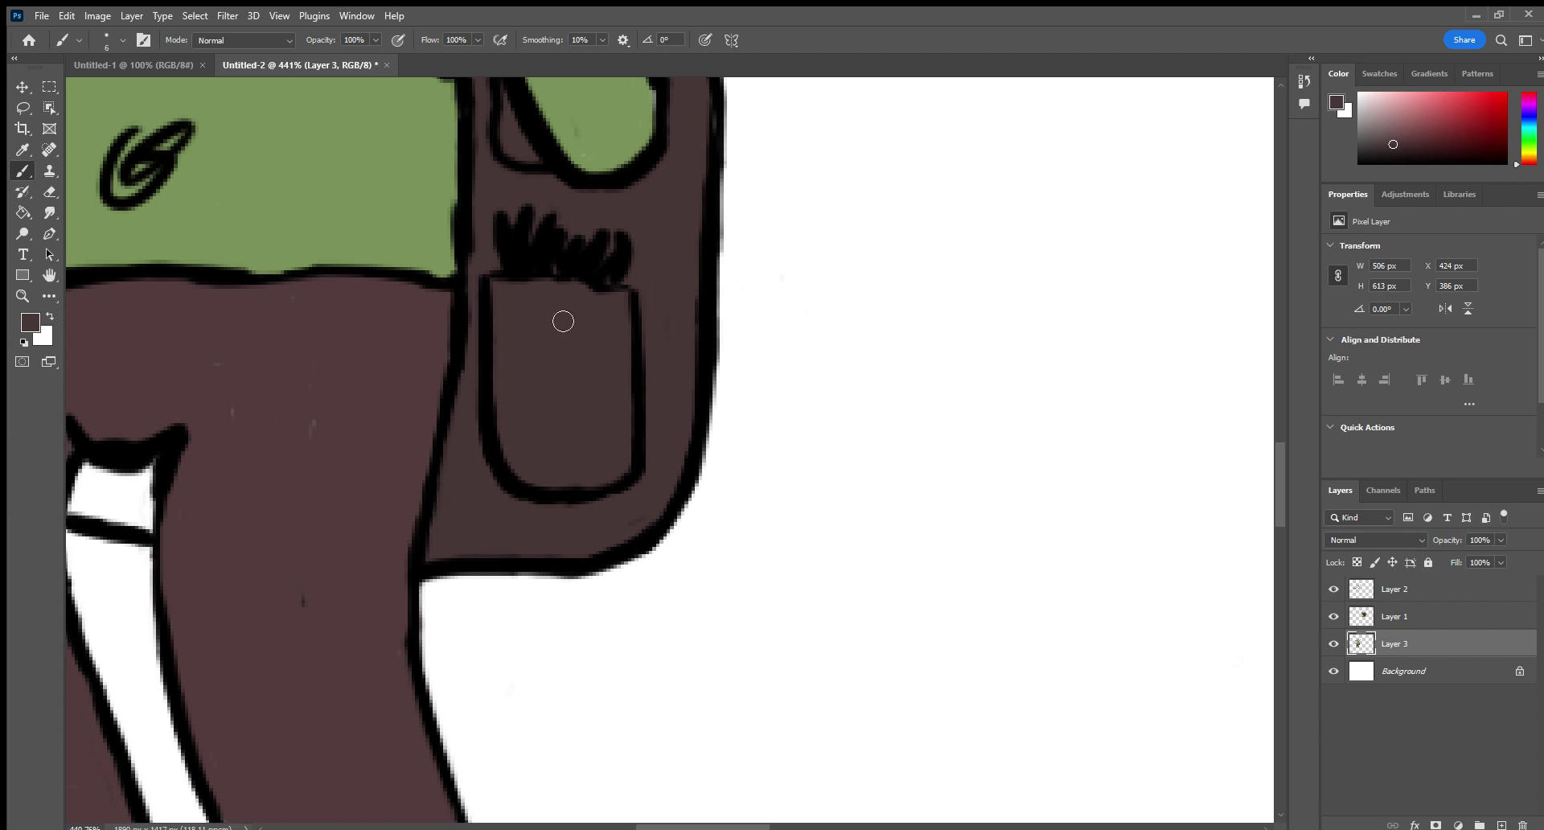
Sample the trousers' reddish brown and paint over the stray specks on the upper trousers.
{"action": "left_click", "coordinate": [187, 329], "text": "alt"}
{"action": "key", "text": "space"}
{"action": "left_click_drag", "start_coordinate": [234, 389], "coordinate": [341, 504]}
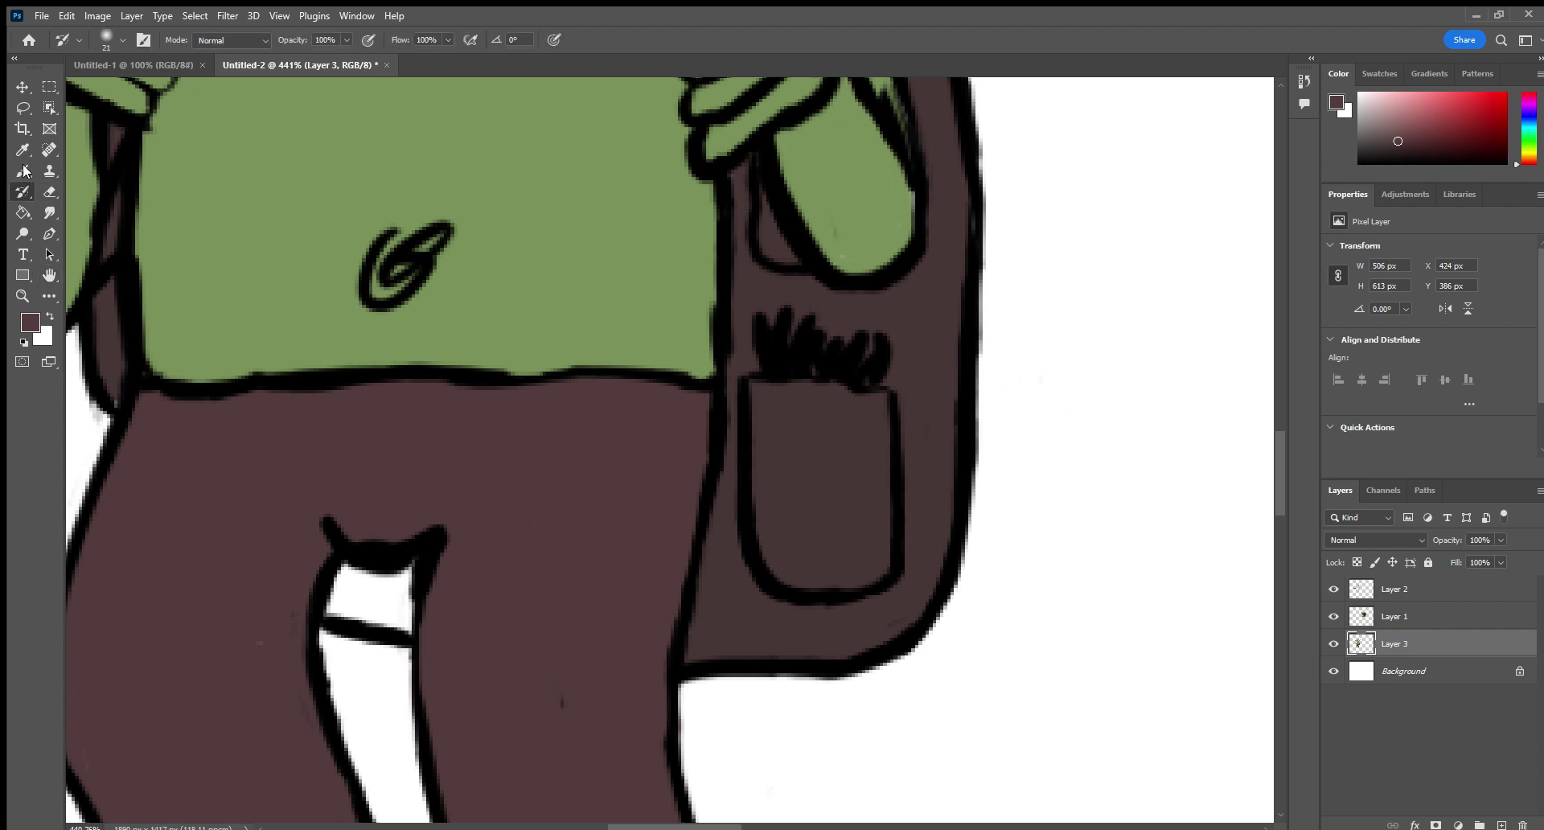
{"action": "key", "text": "h"}
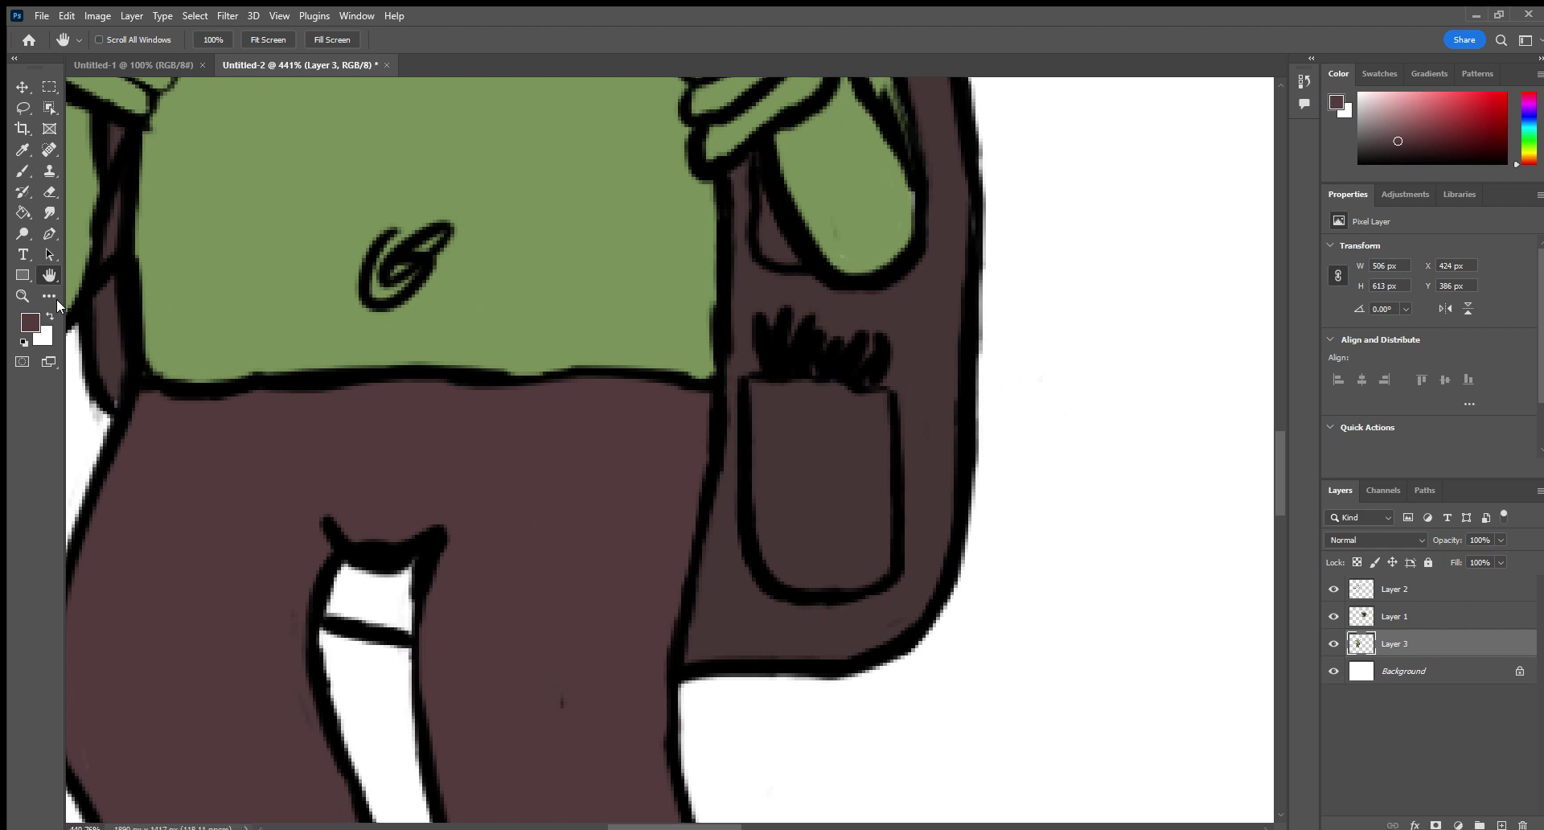
{"action": "left_click", "coordinate": [24, 171]}
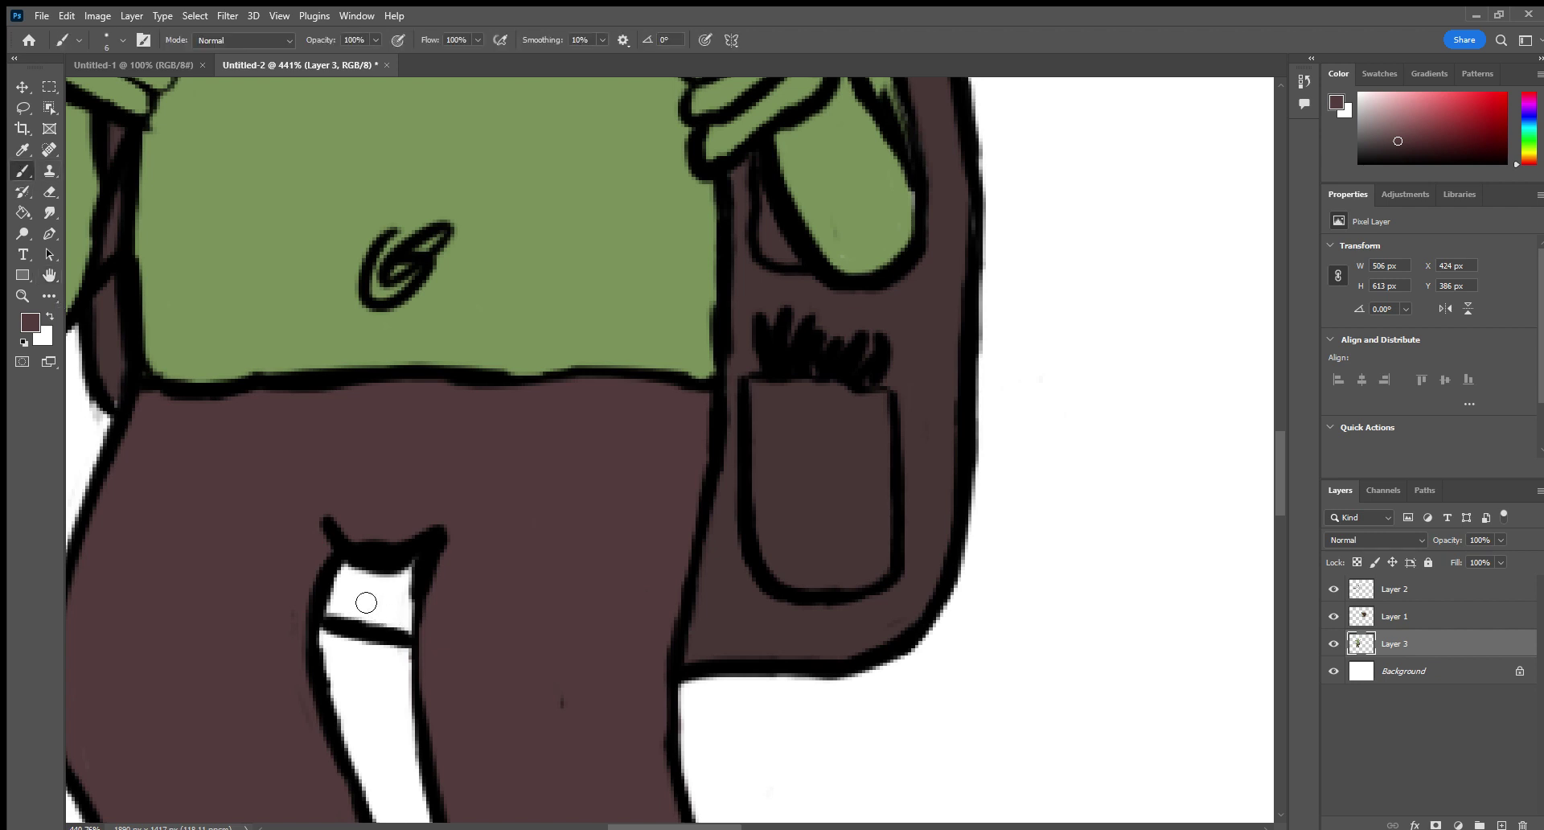
Sample the backpack's dark brown and fill the small gap between the legs above the backpack's bottom line.
{"action": "left_click", "coordinate": [23, 149]}
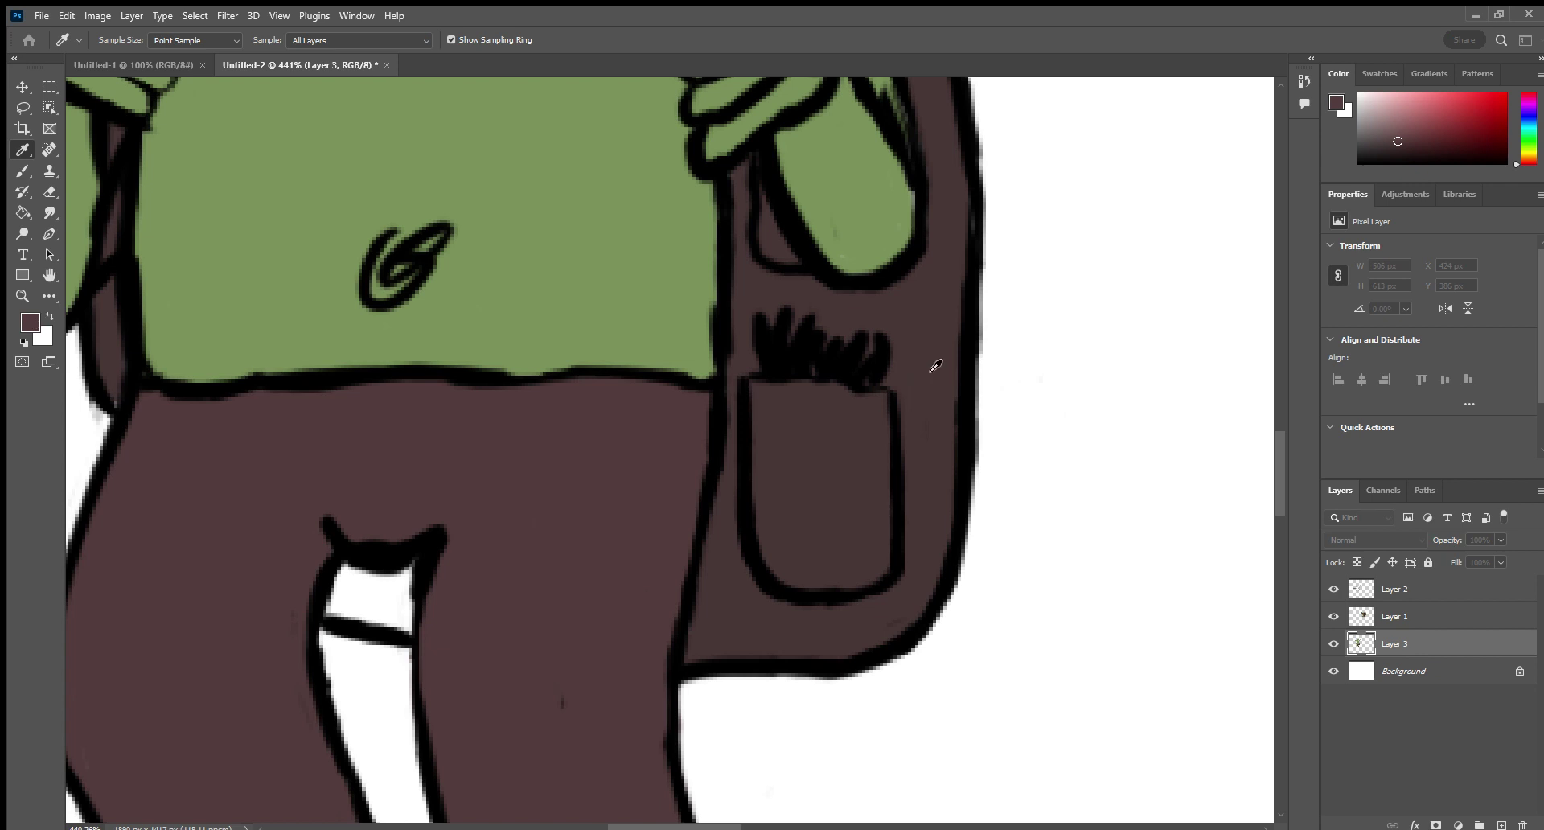
{"action": "left_click", "coordinate": [936, 366]}
{"action": "key", "text": "b"}
{"action": "mouse_move", "coordinate": [338, 585]}
{"action": "left_mouse_down"}
{"action": "mouse_move", "coordinate": [374, 590]}
{"action": "mouse_move", "coordinate": [415, 609]}
{"action": "mouse_move", "coordinate": [434, 542]}
{"action": "left_mouse_up"}
On Layer 2, erase the handwritten word and arrow beside the goblin with a much larger eraser.
{"action": "left_click", "coordinate": [23, 296]}
{"action": "left_click_drag", "start_coordinate": [337, 233], "coordinate": [266, 233]}
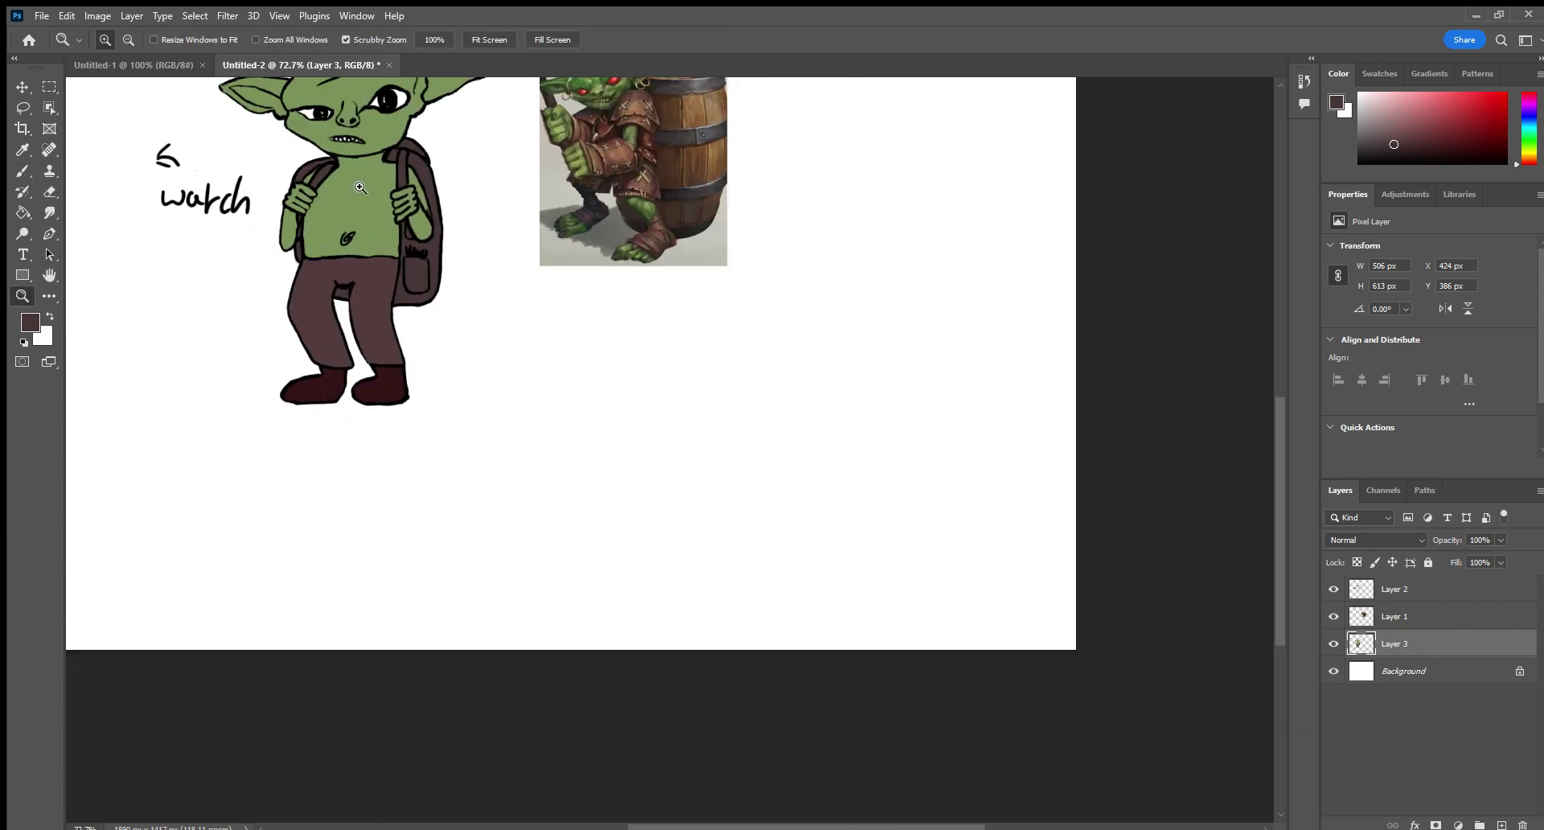
{"action": "left_click", "coordinate": [49, 275]}
{"action": "left_click_drag", "start_coordinate": [99, 348], "coordinate": [144, 427]}
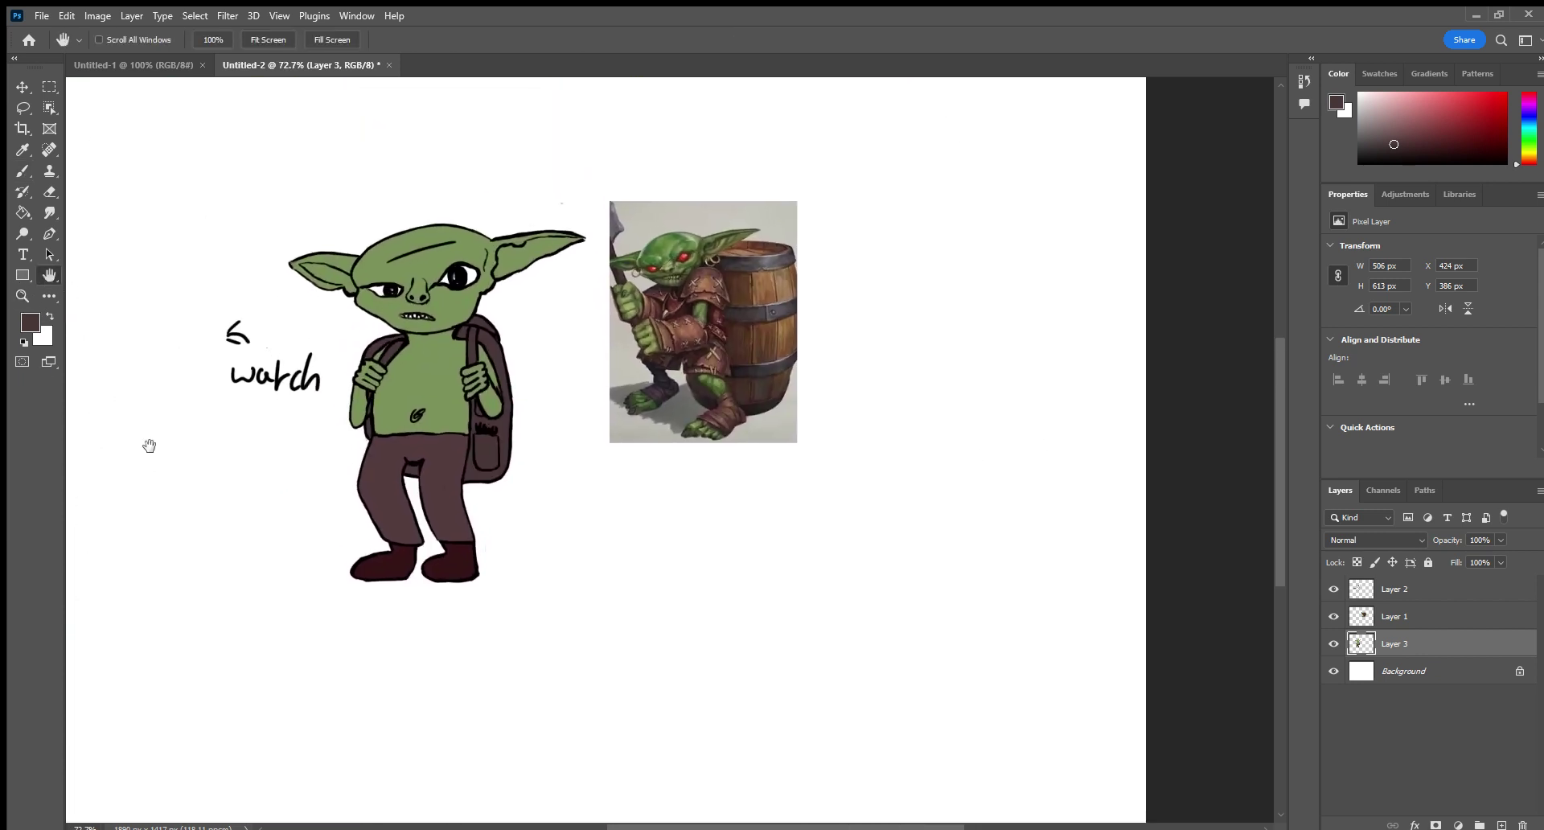
{"action": "left_click", "coordinate": [51, 190]}
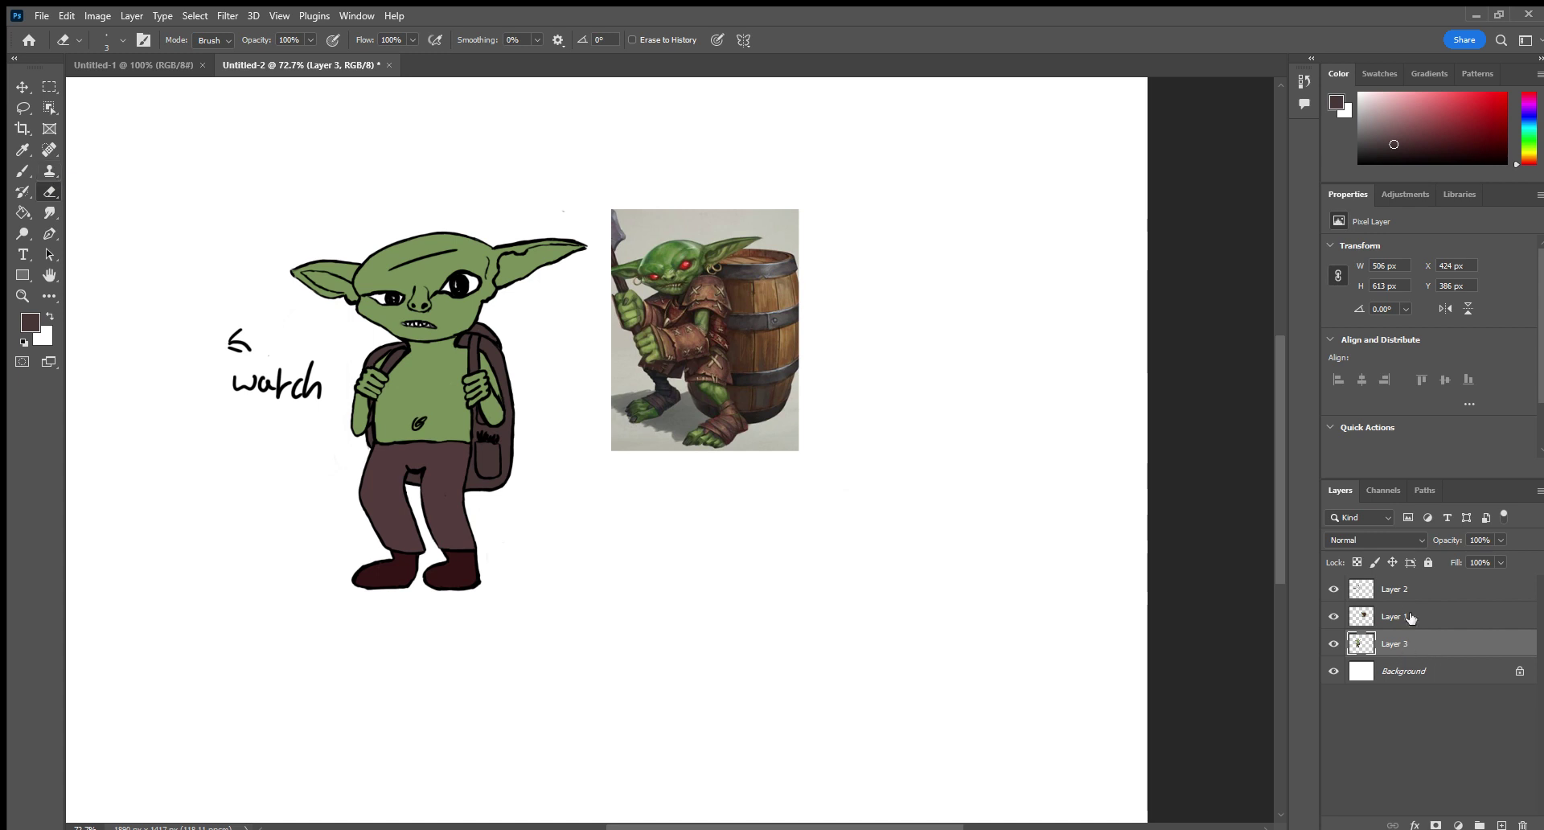
{"action": "left_click", "coordinate": [1427, 593]}
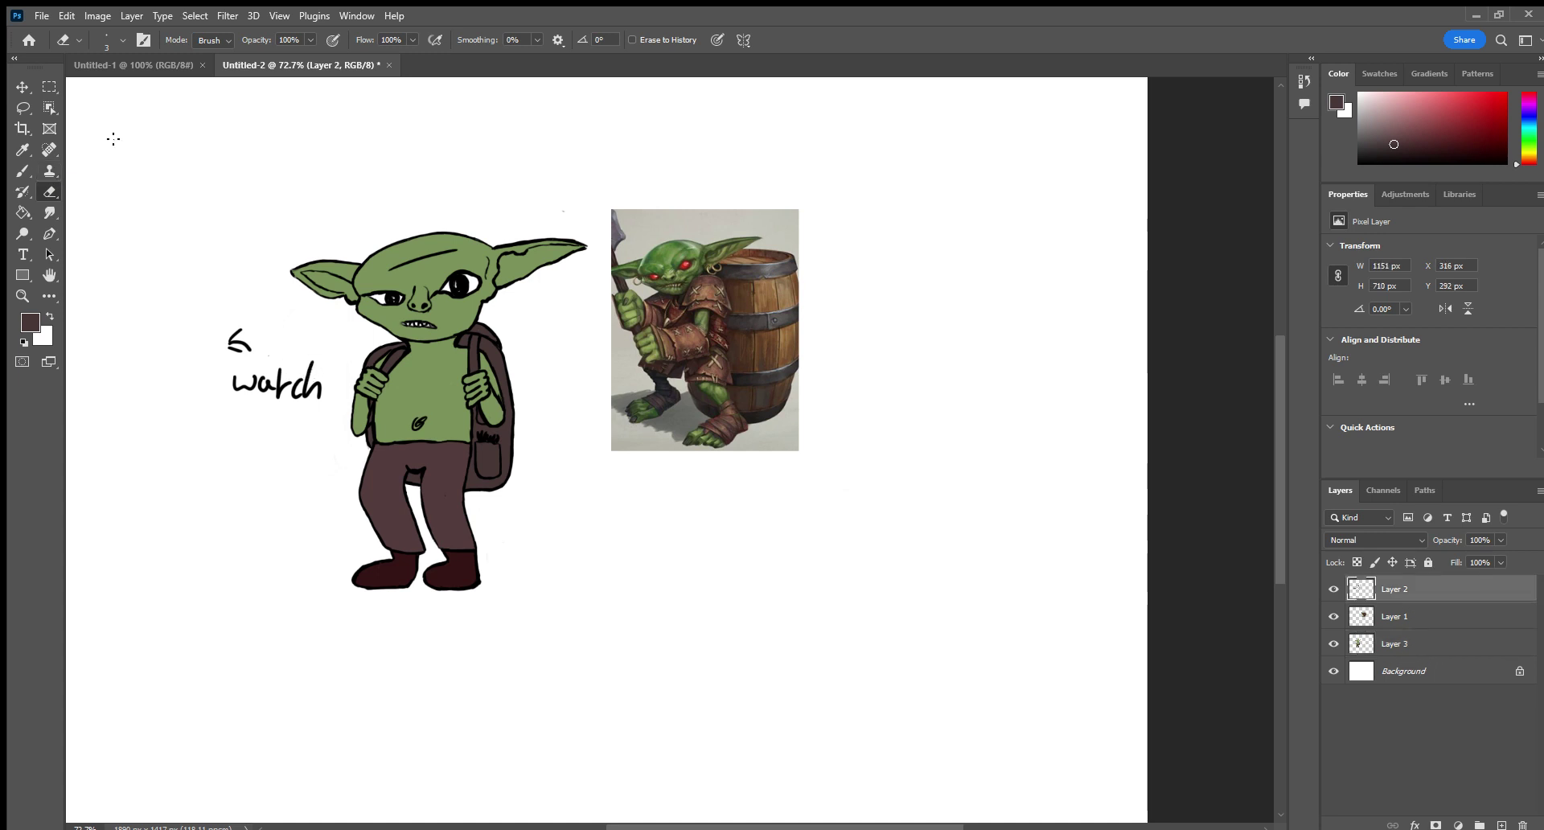
{"action": "key", "text": "bracketright"}
{"action": "key", "text": "bracketright"}
{"action": "key", "text": "bracketright"}
{"action": "key", "text": "bracketright"}
{"action": "key", "text": "bracketright"}
{"action": "key", "text": "bracketright"}
{"action": "key", "text": "bracketright"}
{"action": "key", "text": "bracketright"}
{"action": "key", "text": "bracketright"}
{"action": "key", "text": "bracketright"}
{"action": "mouse_move", "coordinate": [241, 344]}
{"action": "left_mouse_down"}
{"action": "mouse_move", "coordinate": [280, 407]}
{"action": "mouse_move", "coordinate": [335, 410]}
{"action": "left_mouse_up"}
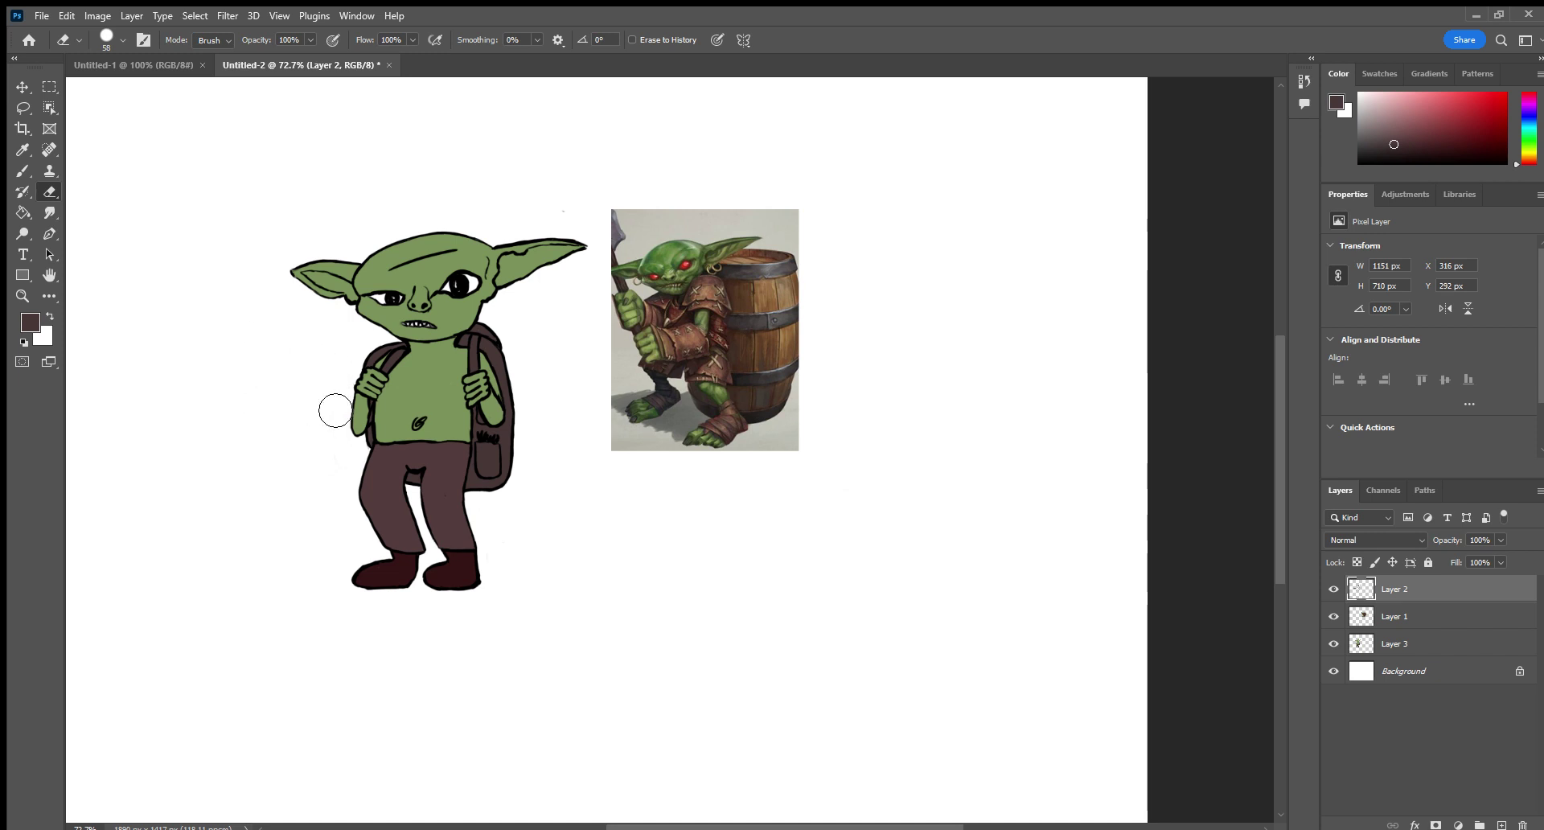
Handwrite "Done" with a smiley face above the goblin, and erase it again.
{"action": "left_click", "coordinate": [24, 169]}
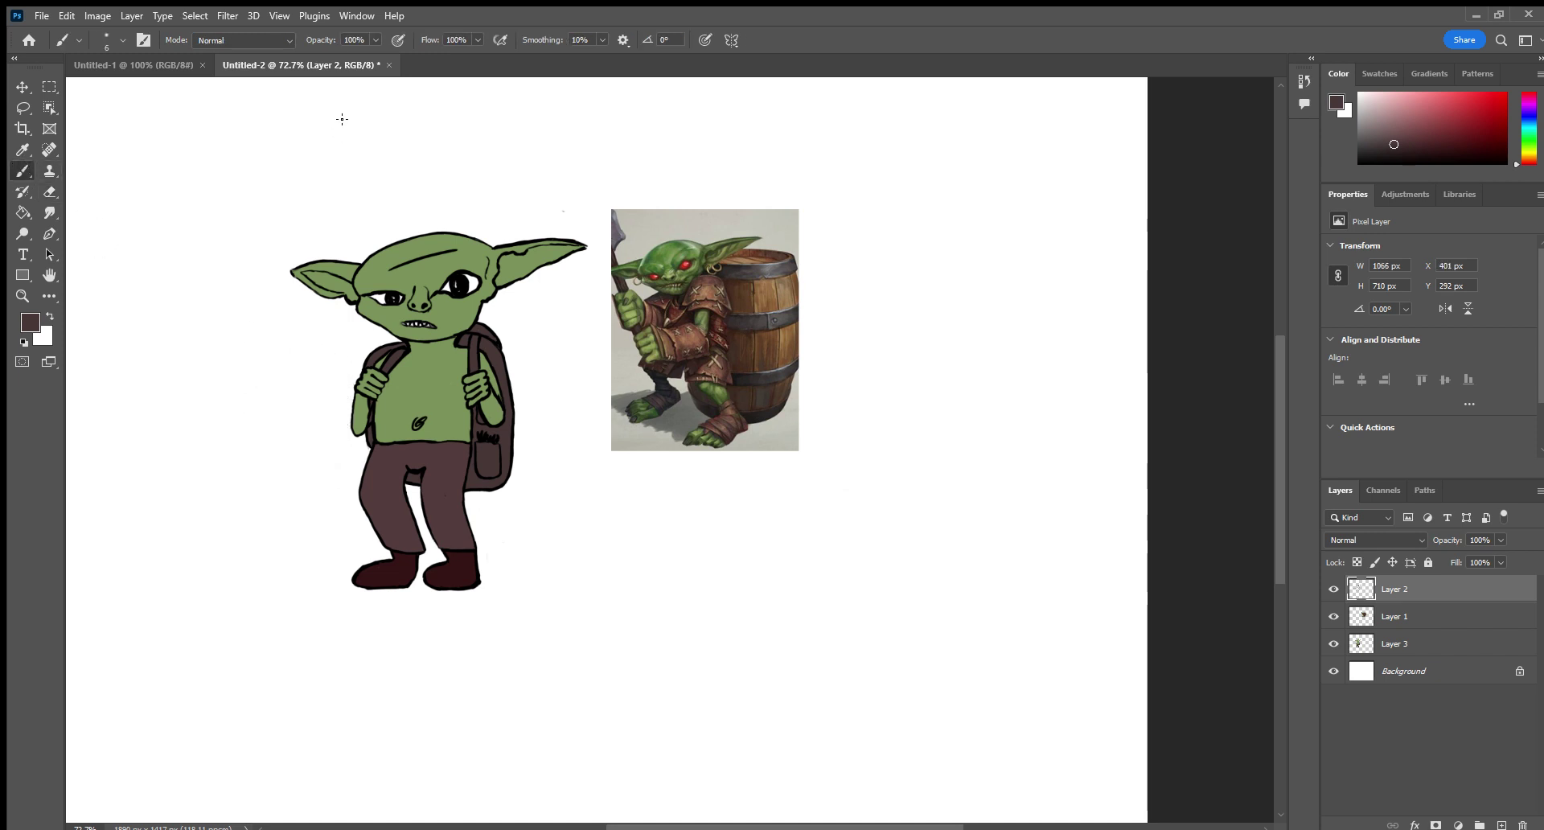
{"action": "left_click_drag", "start_coordinate": [342, 108], "coordinate": [342, 151]}
{"action": "mouse_move", "coordinate": [347, 100]}
{"action": "left_mouse_down"}
{"action": "mouse_move", "coordinate": [344, 141]}
{"action": "mouse_move", "coordinate": [382, 99]}
{"action": "mouse_move", "coordinate": [344, 151]}
{"action": "left_mouse_up"}
{"action": "mouse_move", "coordinate": [429, 129]}
{"action": "left_mouse_down"}
{"action": "mouse_move", "coordinate": [406, 141]}
{"action": "mouse_move", "coordinate": [507, 143]}
{"action": "left_mouse_up"}
{"action": "mouse_move", "coordinate": [523, 129]}
{"action": "left_mouse_down"}
{"action": "mouse_move", "coordinate": [551, 111]}
{"action": "mouse_move", "coordinate": [685, 108]}
{"action": "mouse_move", "coordinate": [700, 121]}
{"action": "mouse_move", "coordinate": [662, 163]}
{"action": "mouse_move", "coordinate": [708, 124]}
{"action": "left_mouse_up"}
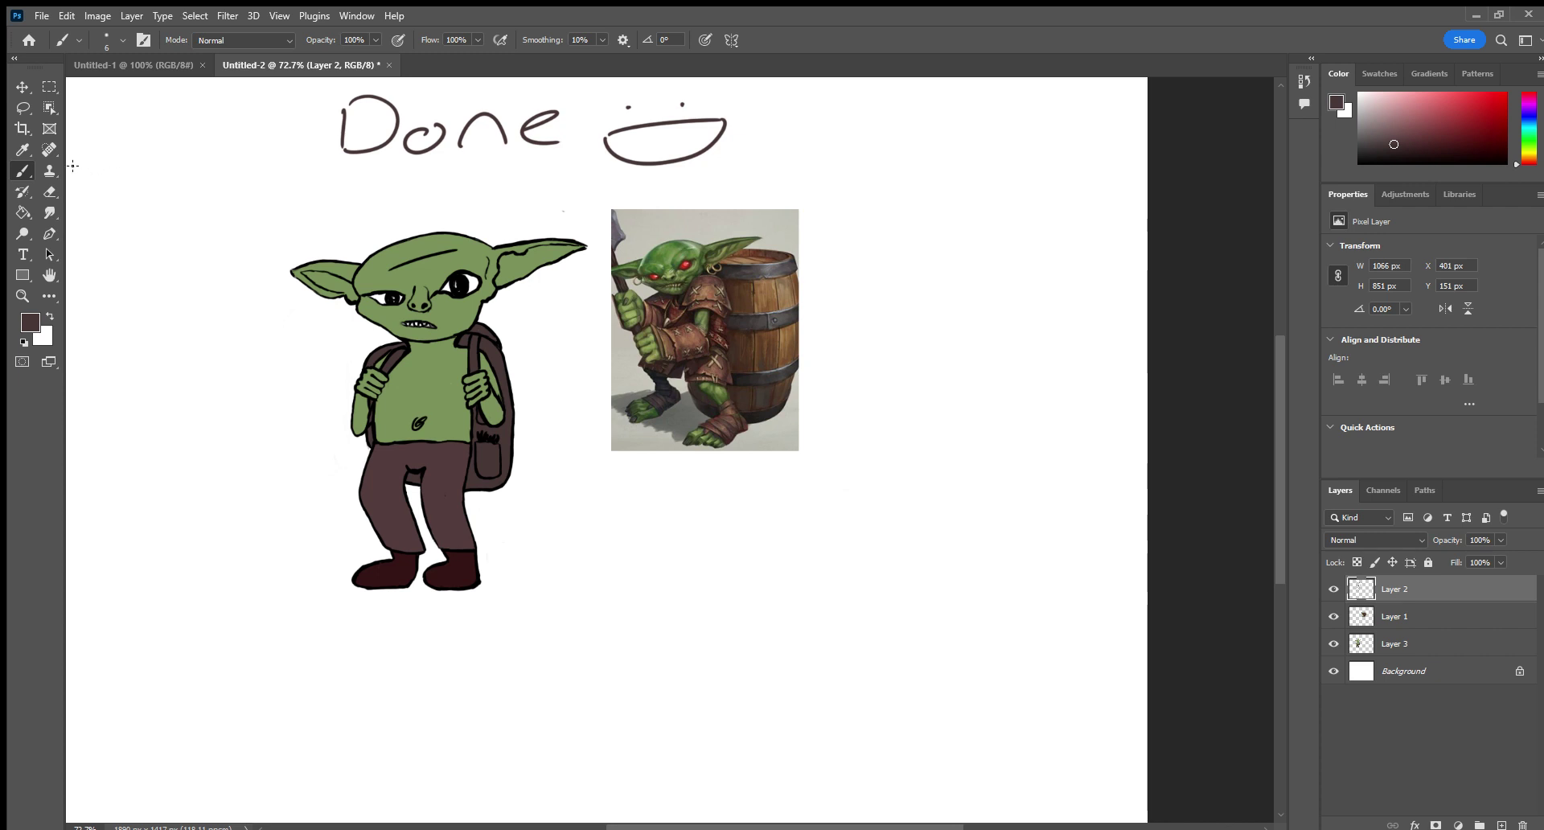
{"action": "left_click", "coordinate": [50, 191]}
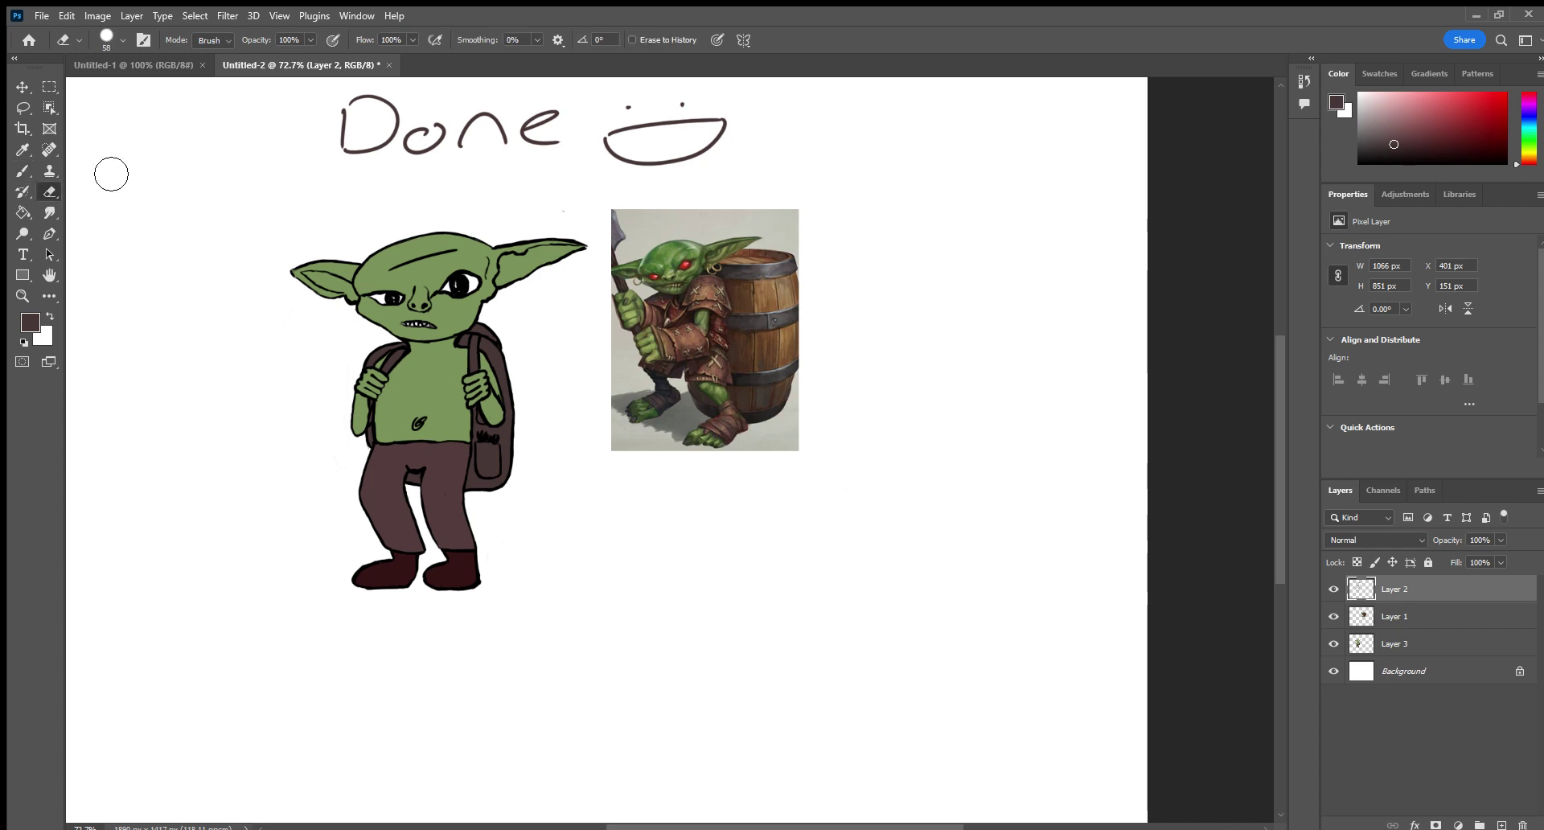
{"action": "mouse_move", "coordinate": [287, 138]}
{"action": "left_mouse_down"}
{"action": "mouse_move", "coordinate": [502, 120]}
{"action": "mouse_move", "coordinate": [848, 142]}
{"action": "mouse_move", "coordinate": [460, 164]}
{"action": "mouse_move", "coordinate": [363, 133]}
{"action": "mouse_move", "coordinate": [697, 166]}
{"action": "mouse_move", "coordinate": [618, 166]}
{"action": "mouse_move", "coordinate": [615, 120]}
{"action": "mouse_move", "coordinate": [392, 146]}
{"action": "mouse_move", "coordinate": [401, 114]}
{"action": "mouse_move", "coordinate": [372, 94]}
{"action": "left_mouse_up"}
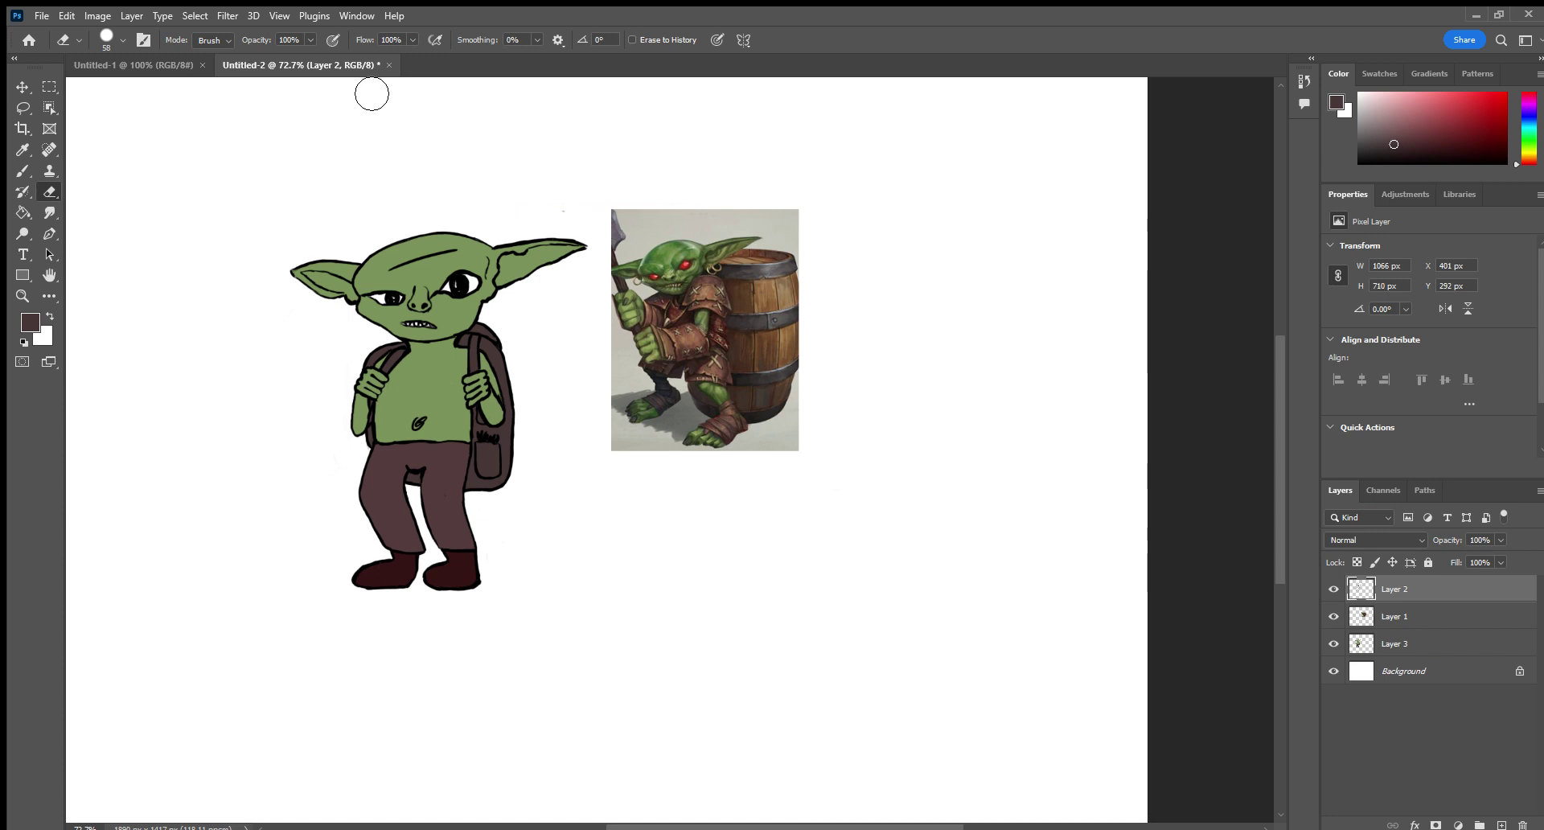
Handwrite a short note starting with a first name across the canvas top and scribble looping lines around the reference picture.
{"action": "left_click", "coordinate": [22, 150]}
{"action": "left_click", "coordinate": [22, 170]}
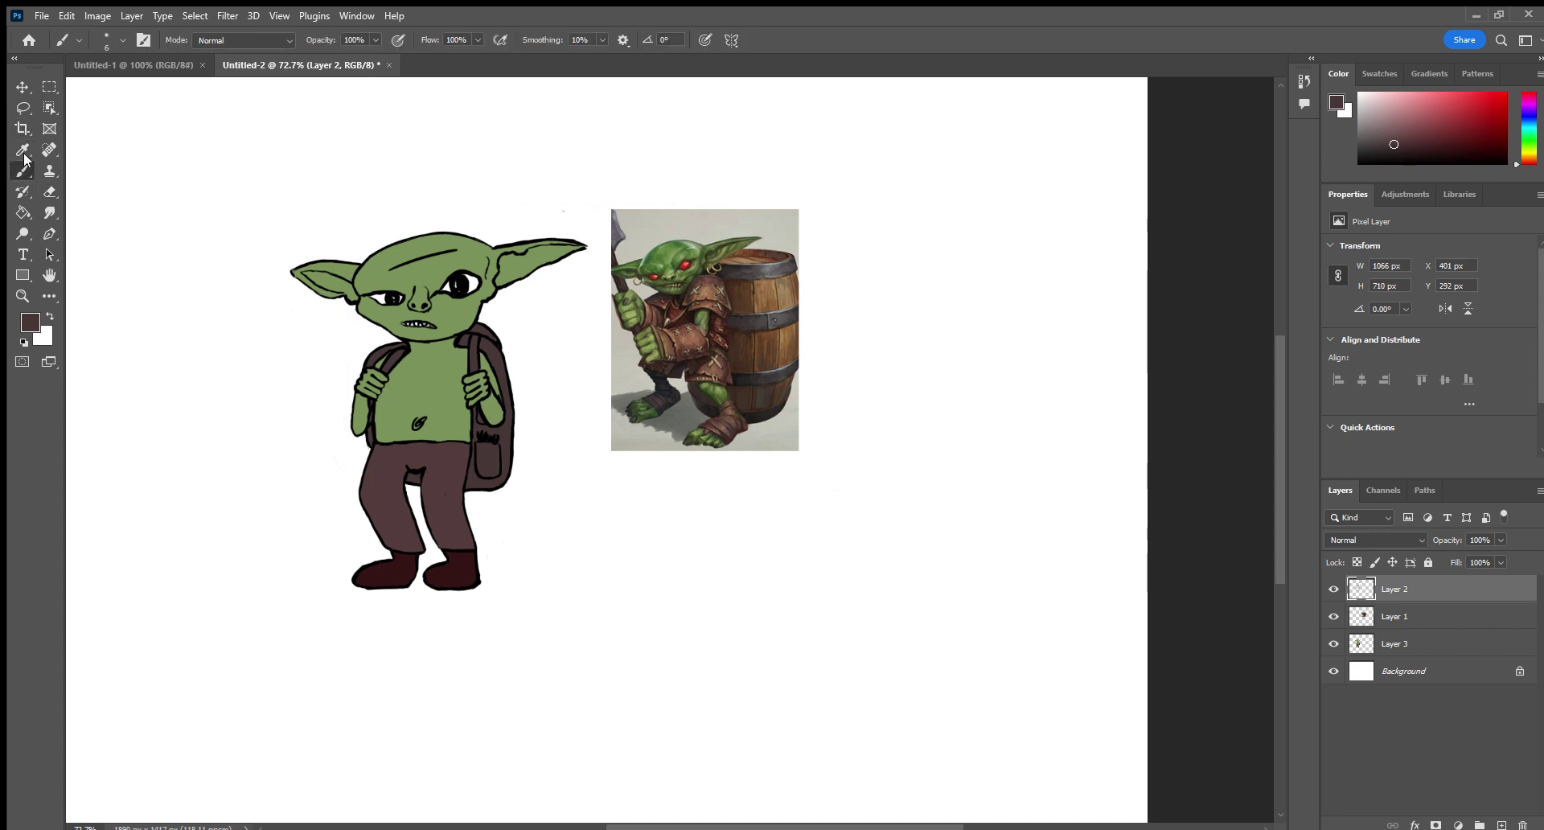
{"action": "mouse_move", "coordinate": [165, 132]}
{"action": "left_mouse_down"}
{"action": "mouse_move", "coordinate": [183, 134]}
{"action": "mouse_move", "coordinate": [161, 164]}
{"action": "left_mouse_up"}
{"action": "mouse_move", "coordinate": [157, 129]}
{"action": "left_mouse_down"}
{"action": "mouse_move", "coordinate": [207, 117]}
{"action": "mouse_move", "coordinate": [203, 139]}
{"action": "mouse_move", "coordinate": [252, 149]}
{"action": "left_mouse_up"}
{"action": "mouse_move", "coordinate": [278, 115]}
{"action": "left_mouse_down"}
{"action": "mouse_move", "coordinate": [282, 147]}
{"action": "mouse_move", "coordinate": [318, 133]}
{"action": "left_mouse_up"}
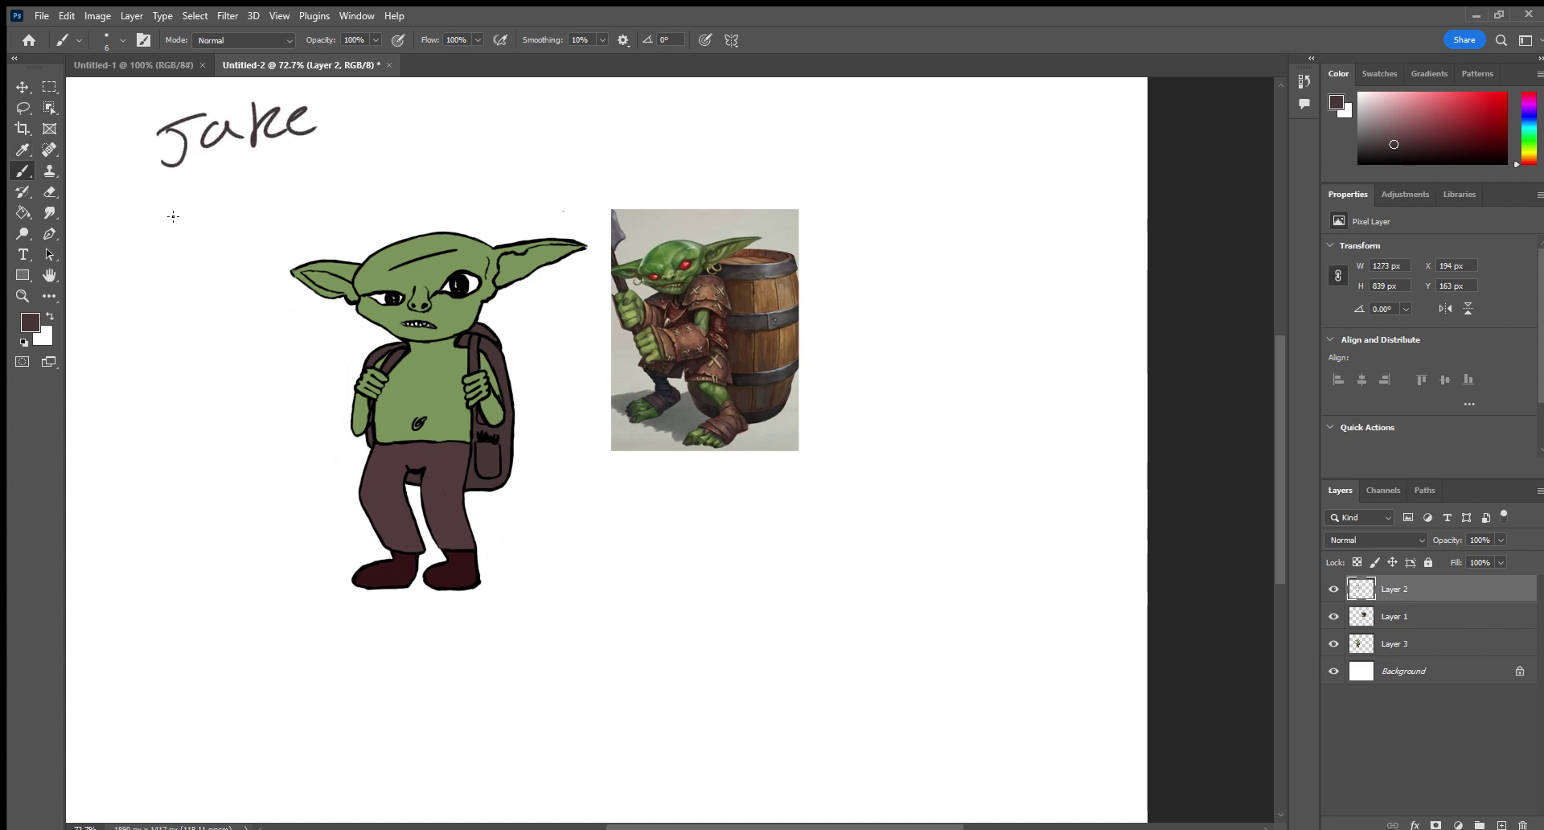
{"action": "mouse_move", "coordinate": [394, 111]}
{"action": "left_mouse_down"}
{"action": "mouse_move", "coordinate": [392, 138]}
{"action": "mouse_move", "coordinate": [405, 130]}
{"action": "left_mouse_up"}
{"action": "left_click", "coordinate": [397, 95]}
{"action": "left_click_drag", "start_coordinate": [534, 92], "coordinate": [505, 129]}
{"action": "mouse_move", "coordinate": [567, 83]}
{"action": "left_mouse_down"}
{"action": "mouse_move", "coordinate": [559, 120]}
{"action": "mouse_move", "coordinate": [592, 102]}
{"action": "left_mouse_up"}
{"action": "left_click", "coordinate": [607, 94]}
{"action": "mouse_move", "coordinate": [608, 110]}
{"action": "left_mouse_down"}
{"action": "mouse_move", "coordinate": [606, 127]}
{"action": "mouse_move", "coordinate": [655, 127]}
{"action": "left_mouse_up"}
{"action": "left_click_drag", "start_coordinate": [770, 123], "coordinate": [770, 172]}
{"action": "mouse_move", "coordinate": [765, 149]}
{"action": "left_mouse_down"}
{"action": "mouse_move", "coordinate": [791, 146]}
{"action": "mouse_move", "coordinate": [821, 174]}
{"action": "left_mouse_up"}
{"action": "mouse_move", "coordinate": [856, 144]}
{"action": "left_mouse_down"}
{"action": "mouse_move", "coordinate": [933, 280]}
{"action": "mouse_move", "coordinate": [867, 527]}
{"action": "mouse_move", "coordinate": [732, 587]}
{"action": "mouse_move", "coordinate": [729, 529]}
{"action": "mouse_move", "coordinate": [841, 483]}
{"action": "mouse_move", "coordinate": [843, 347]}
{"action": "mouse_move", "coordinate": [915, 412]}
{"action": "mouse_move", "coordinate": [976, 518]}
{"action": "mouse_move", "coordinate": [830, 719]}
{"action": "mouse_move", "coordinate": [567, 694]}
{"action": "mouse_move", "coordinate": [664, 481]}
{"action": "mouse_move", "coordinate": [619, 478]}
{"action": "mouse_move", "coordinate": [597, 720]}
{"action": "mouse_move", "coordinate": [500, 693]}
{"action": "mouse_move", "coordinate": [598, 497]}
{"action": "mouse_move", "coordinate": [567, 378]}
{"action": "mouse_move", "coordinate": [640, 282]}
{"action": "mouse_move", "coordinate": [593, 283]}
{"action": "left_mouse_up"}
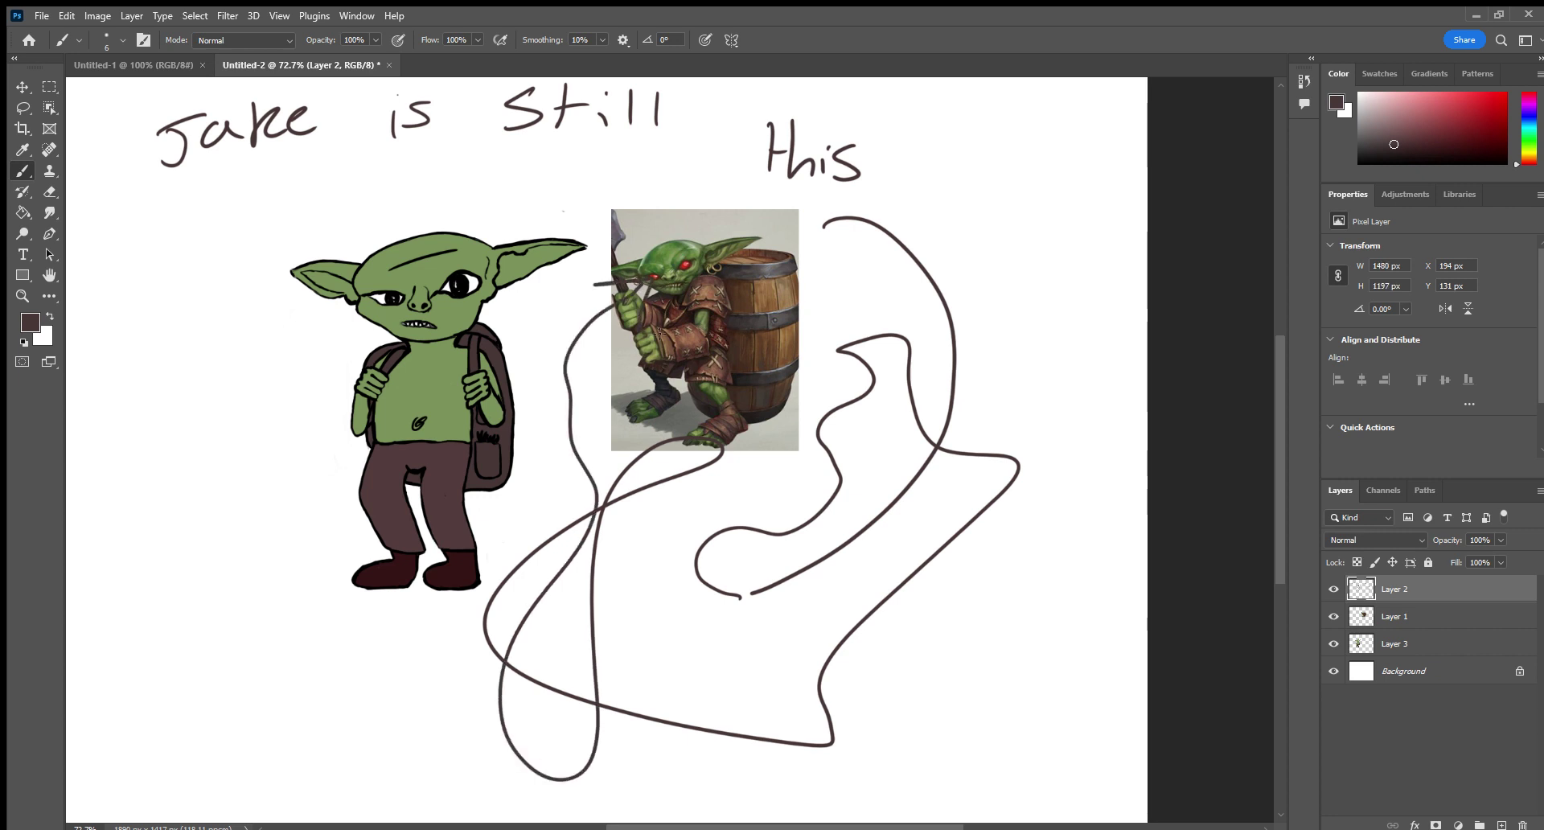
Erase the handwritten note and all the looping lines around the reference picture from Layer 2.
{"action": "left_click", "coordinate": [49, 191]}
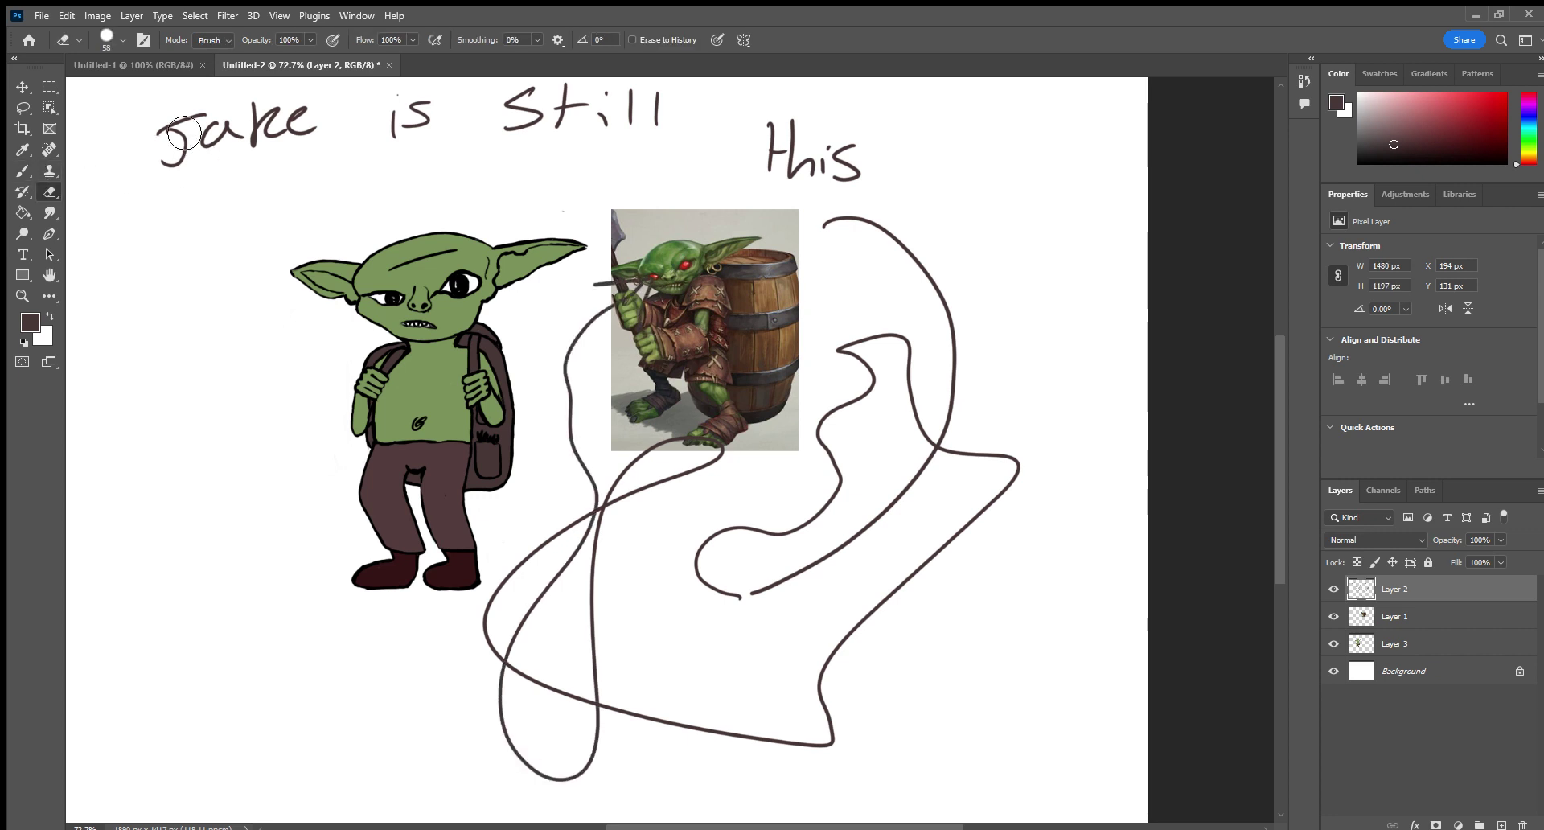
{"action": "mouse_move", "coordinate": [173, 121]}
{"action": "left_mouse_down"}
{"action": "mouse_move", "coordinate": [245, 153]}
{"action": "mouse_move", "coordinate": [693, 130]}
{"action": "mouse_move", "coordinate": [362, 130]}
{"action": "mouse_move", "coordinate": [870, 135]}
{"action": "mouse_move", "coordinate": [684, 212]}
{"action": "left_mouse_up"}
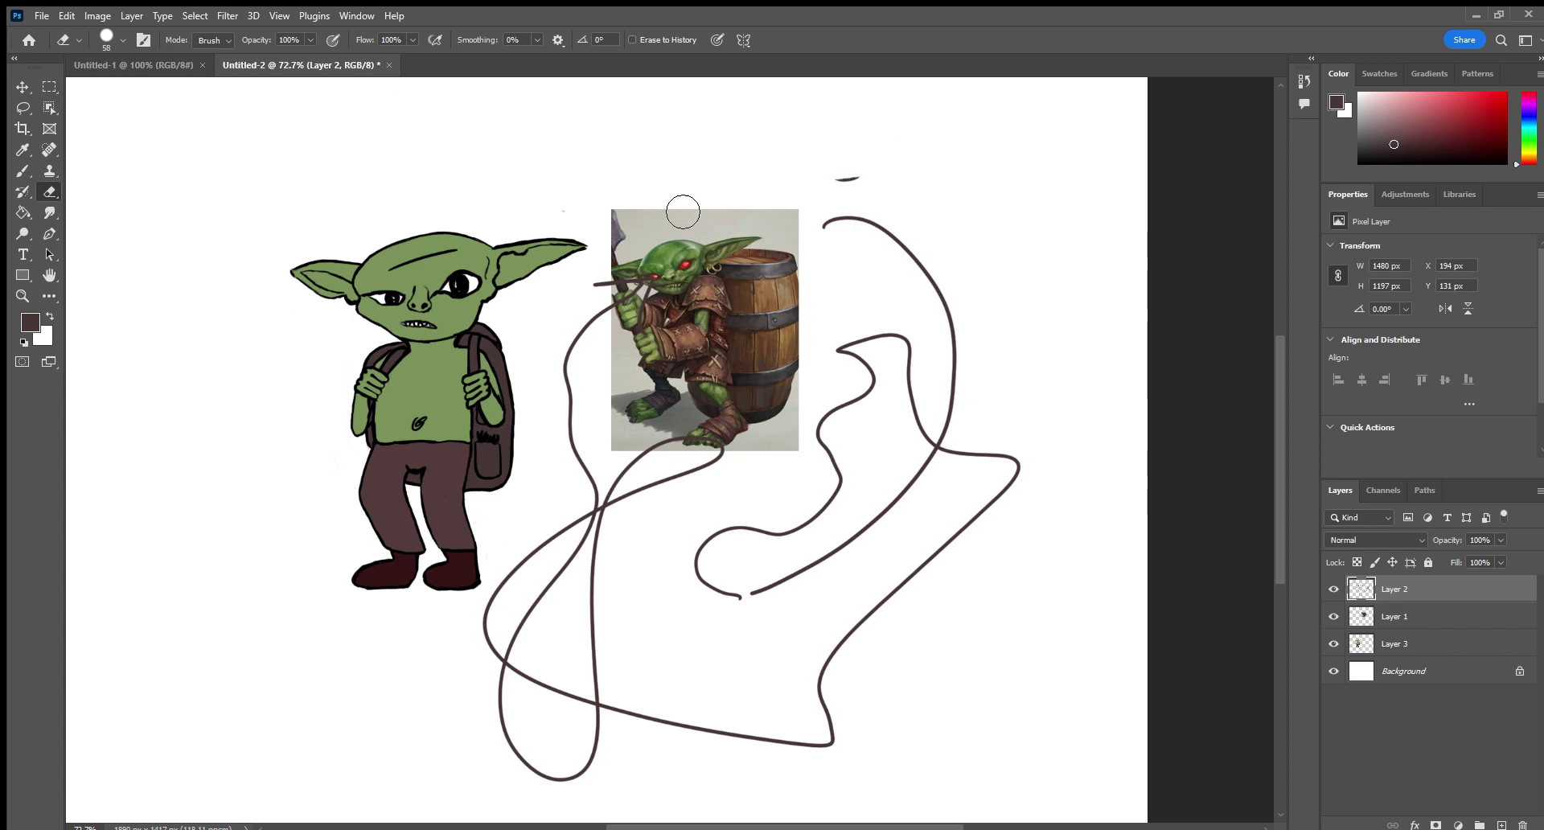
{"action": "mouse_move", "coordinate": [931, 222]}
{"action": "left_mouse_down"}
{"action": "mouse_move", "coordinate": [865, 254]}
{"action": "mouse_move", "coordinate": [954, 317]}
{"action": "mouse_move", "coordinate": [970, 394]}
{"action": "mouse_move", "coordinate": [958, 403]}
{"action": "mouse_move", "coordinate": [928, 274]}
{"action": "mouse_move", "coordinate": [957, 333]}
{"action": "mouse_move", "coordinate": [958, 459]}
{"action": "mouse_move", "coordinate": [882, 532]}
{"action": "mouse_move", "coordinate": [753, 603]}
{"action": "mouse_move", "coordinate": [691, 590]}
{"action": "mouse_move", "coordinate": [832, 513]}
{"action": "mouse_move", "coordinate": [670, 594]}
{"action": "mouse_move", "coordinate": [832, 510]}
{"action": "mouse_move", "coordinate": [825, 460]}
{"action": "mouse_move", "coordinate": [863, 417]}
{"action": "mouse_move", "coordinate": [859, 367]}
{"action": "mouse_move", "coordinate": [905, 356]}
{"action": "mouse_move", "coordinate": [915, 415]}
{"action": "mouse_move", "coordinate": [956, 465]}
{"action": "mouse_move", "coordinate": [879, 377]}
{"action": "mouse_move", "coordinate": [1006, 462]}
{"action": "mouse_move", "coordinate": [1017, 515]}
{"action": "mouse_move", "coordinate": [883, 637]}
{"action": "mouse_move", "coordinate": [839, 692]}
{"action": "mouse_move", "coordinate": [827, 751]}
{"action": "mouse_move", "coordinate": [708, 750]}
{"action": "mouse_move", "coordinate": [499, 657]}
{"action": "mouse_move", "coordinate": [527, 583]}
{"action": "mouse_move", "coordinate": [735, 471]}
{"action": "mouse_move", "coordinate": [668, 466]}
{"action": "mouse_move", "coordinate": [614, 554]}
{"action": "mouse_move", "coordinate": [598, 633]}
{"action": "mouse_move", "coordinate": [613, 732]}
{"action": "mouse_move", "coordinate": [559, 799]}
{"action": "mouse_move", "coordinate": [501, 732]}
{"action": "mouse_move", "coordinate": [547, 622]}
{"action": "mouse_move", "coordinate": [623, 518]}
{"action": "mouse_move", "coordinate": [516, 728]}
{"action": "mouse_move", "coordinate": [570, 784]}
{"action": "mouse_move", "coordinate": [521, 770]}
{"action": "mouse_move", "coordinate": [592, 522]}
{"action": "mouse_move", "coordinate": [575, 382]}
{"action": "mouse_move", "coordinate": [659, 301]}
{"action": "mouse_move", "coordinate": [646, 290]}
{"action": "mouse_move", "coordinate": [614, 504]}
{"action": "left_mouse_up"}
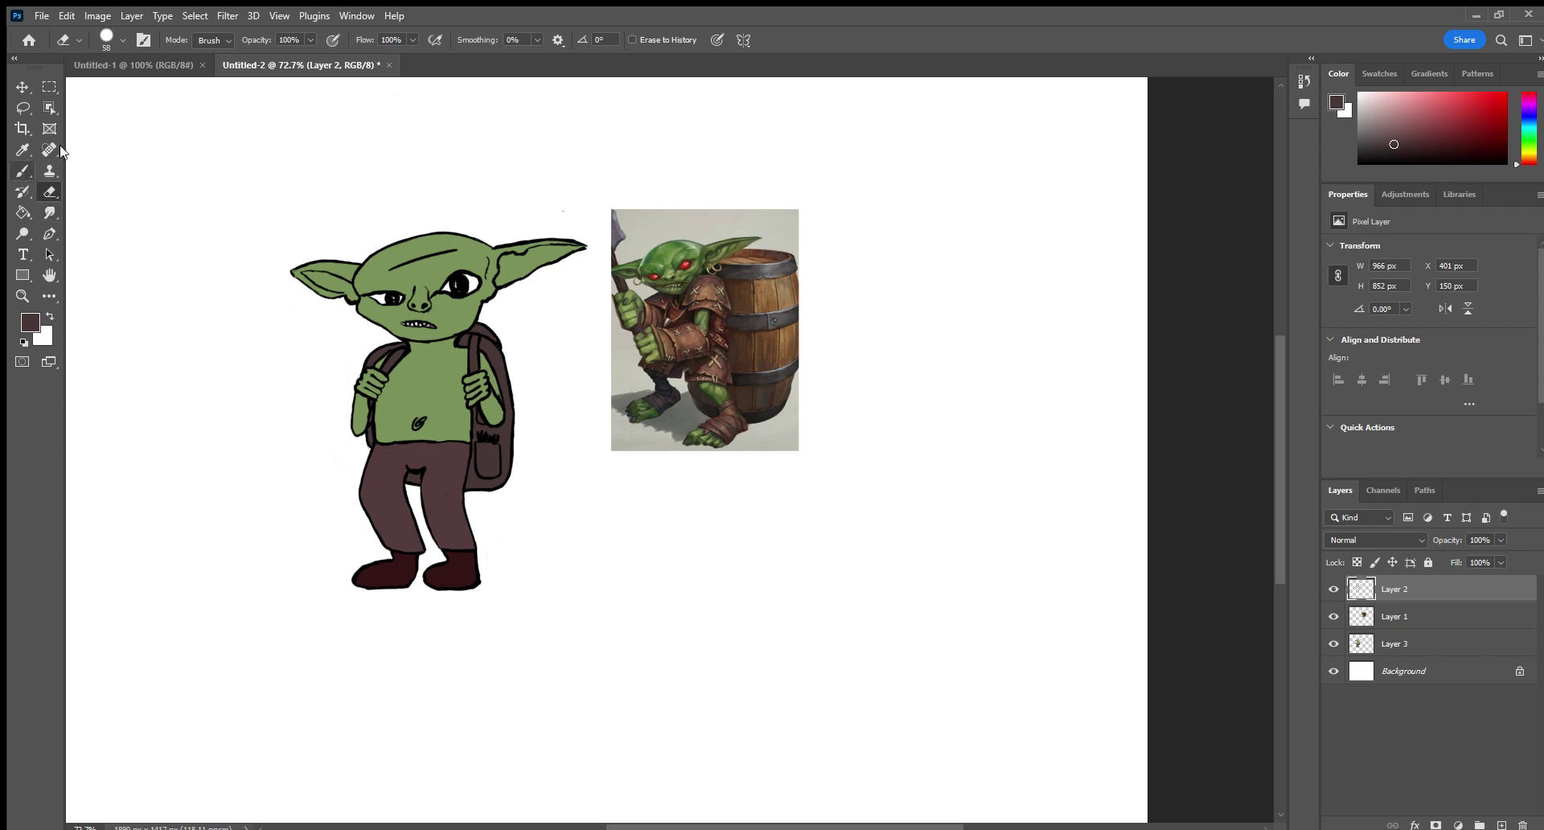
Handwrite "Bye bye" followed by a first name with the Brush above and beside the reference picture.
{"action": "left_click", "coordinate": [15, 171]}
{"action": "mouse_move", "coordinate": [626, 153]}
{"action": "left_mouse_down"}
{"action": "mouse_move", "coordinate": [627, 185]}
{"action": "mouse_move", "coordinate": [684, 201]}
{"action": "mouse_move", "coordinate": [798, 187]}
{"action": "left_mouse_up"}
{"action": "mouse_move", "coordinate": [803, 172]}
{"action": "left_mouse_down"}
{"action": "mouse_move", "coordinate": [815, 192]}
{"action": "mouse_move", "coordinate": [795, 218]}
{"action": "left_mouse_up"}
{"action": "mouse_move", "coordinate": [832, 181]}
{"action": "left_mouse_down"}
{"action": "mouse_move", "coordinate": [796, 211]}
{"action": "mouse_move", "coordinate": [840, 189]}
{"action": "mouse_move", "coordinate": [845, 251]}
{"action": "left_mouse_up"}
{"action": "mouse_move", "coordinate": [832, 227]}
{"action": "left_mouse_down"}
{"action": "mouse_move", "coordinate": [897, 224]}
{"action": "mouse_move", "coordinate": [895, 243]}
{"action": "mouse_move", "coordinate": [929, 250]}
{"action": "mouse_move", "coordinate": [967, 256]}
{"action": "left_mouse_up"}
{"action": "left_click_drag", "start_coordinate": [976, 245], "coordinate": [1005, 253]}
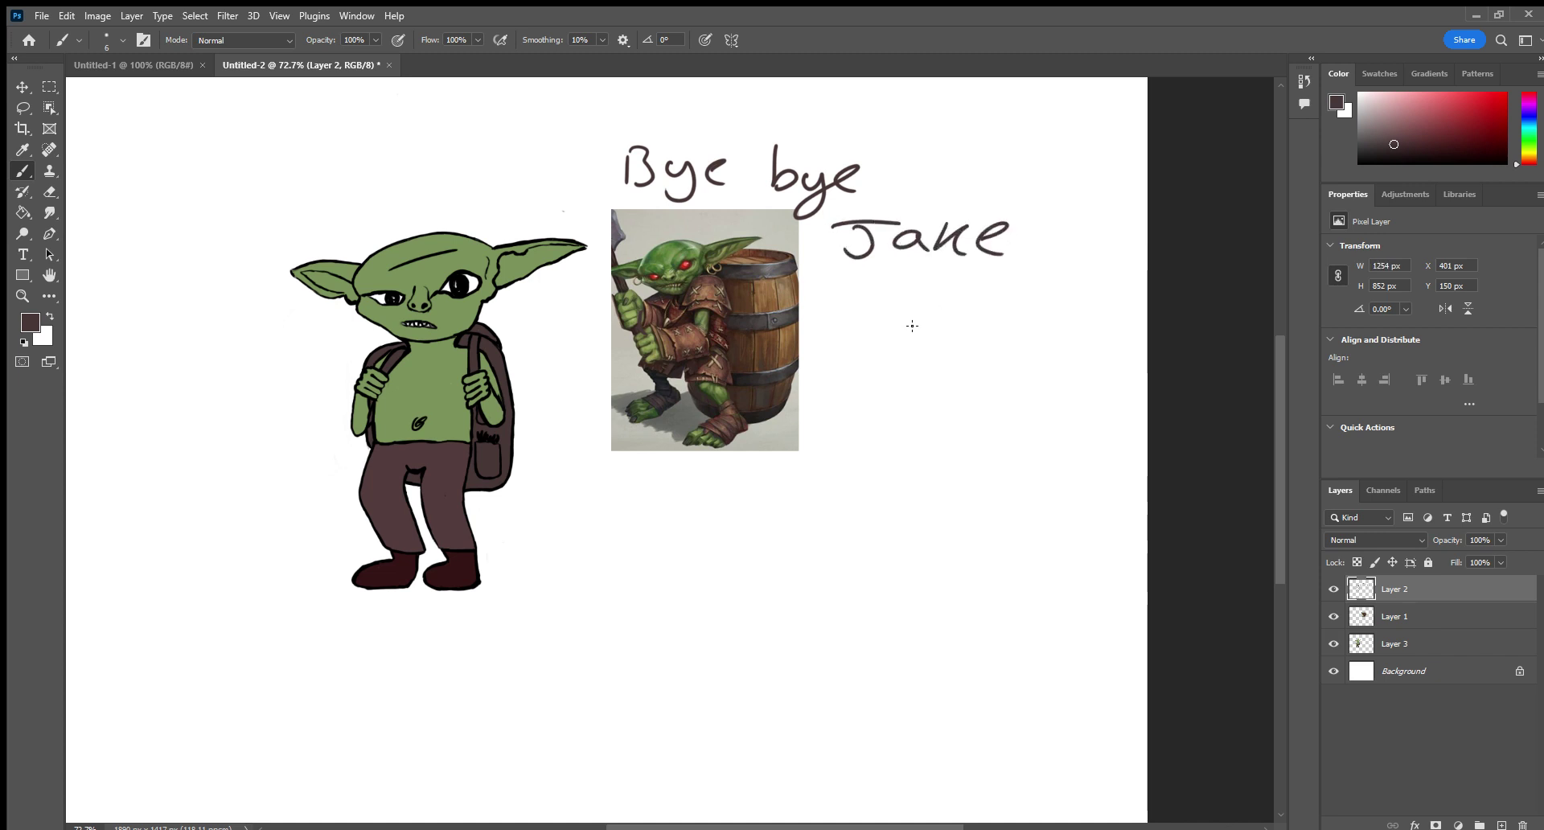
Sketch a face with a wide grinning mouth beneath the handwritten name, replacing its first eyes with angry slanted ones.
{"action": "mouse_move", "coordinate": [893, 280]}
{"action": "left_mouse_down"}
{"action": "mouse_move", "coordinate": [917, 312]}
{"action": "mouse_move", "coordinate": [882, 315]}
{"action": "mouse_move", "coordinate": [918, 314]}
{"action": "left_mouse_up"}
{"action": "mouse_move", "coordinate": [994, 279]}
{"action": "left_mouse_down"}
{"action": "mouse_move", "coordinate": [1005, 306]}
{"action": "mouse_move", "coordinate": [989, 317]}
{"action": "left_mouse_up"}
{"action": "left_click_drag", "start_coordinate": [910, 352], "coordinate": [995, 349]}
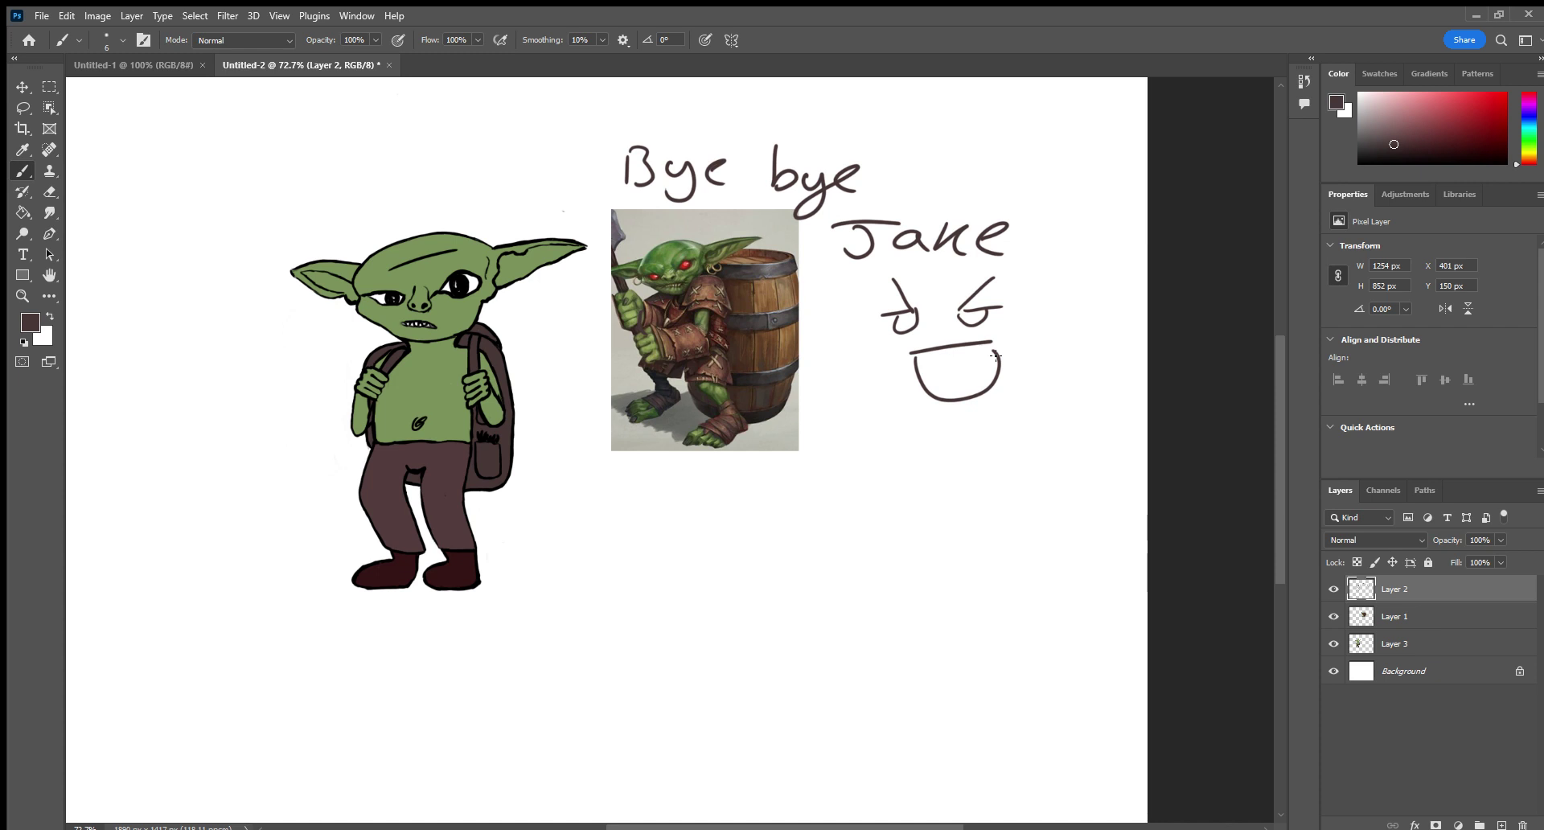
{"action": "key", "text": "e"}
{"action": "mouse_move", "coordinate": [991, 315]}
{"action": "left_mouse_down"}
{"action": "mouse_move", "coordinate": [927, 314]}
{"action": "mouse_move", "coordinate": [980, 318]}
{"action": "mouse_move", "coordinate": [967, 332]}
{"action": "mouse_move", "coordinate": [993, 318]}
{"action": "mouse_move", "coordinate": [930, 330]}
{"action": "mouse_move", "coordinate": [1016, 313]}
{"action": "left_mouse_up"}
{"action": "left_click", "coordinate": [32, 165]}
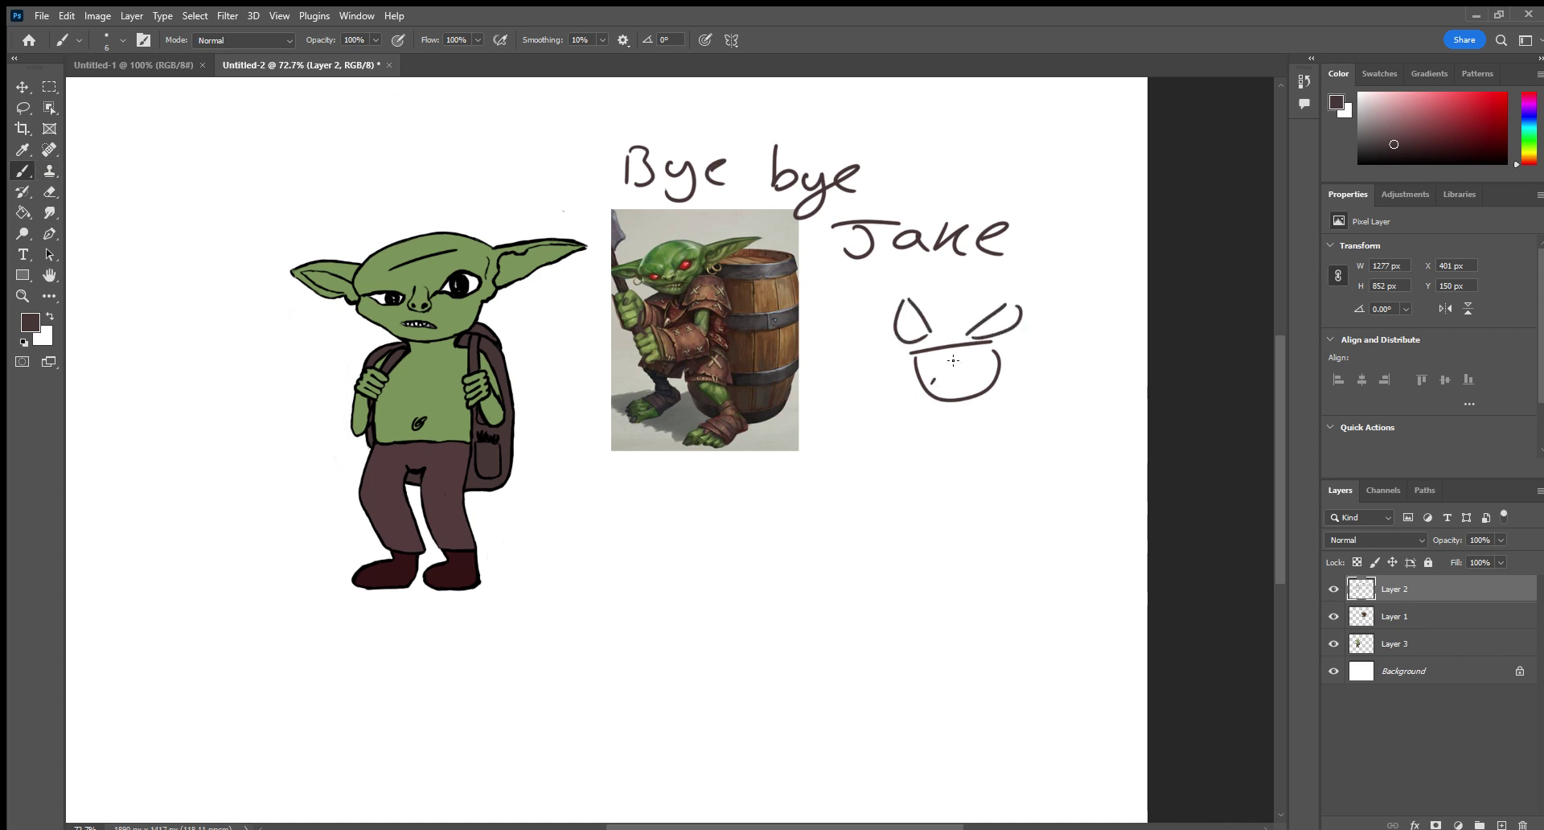
{"action": "left_click_drag", "start_coordinate": [953, 361], "coordinate": [1000, 349]}
{"action": "left_click_drag", "start_coordinate": [962, 395], "coordinate": [979, 375]}
Sketch a hand holding a chainsaw with a jagged blade beneath the angry face.
{"action": "mouse_move", "coordinate": [910, 421]}
{"action": "left_mouse_down"}
{"action": "mouse_move", "coordinate": [901, 447]}
{"action": "mouse_move", "coordinate": [931, 454]}
{"action": "mouse_move", "coordinate": [921, 417]}
{"action": "left_mouse_up"}
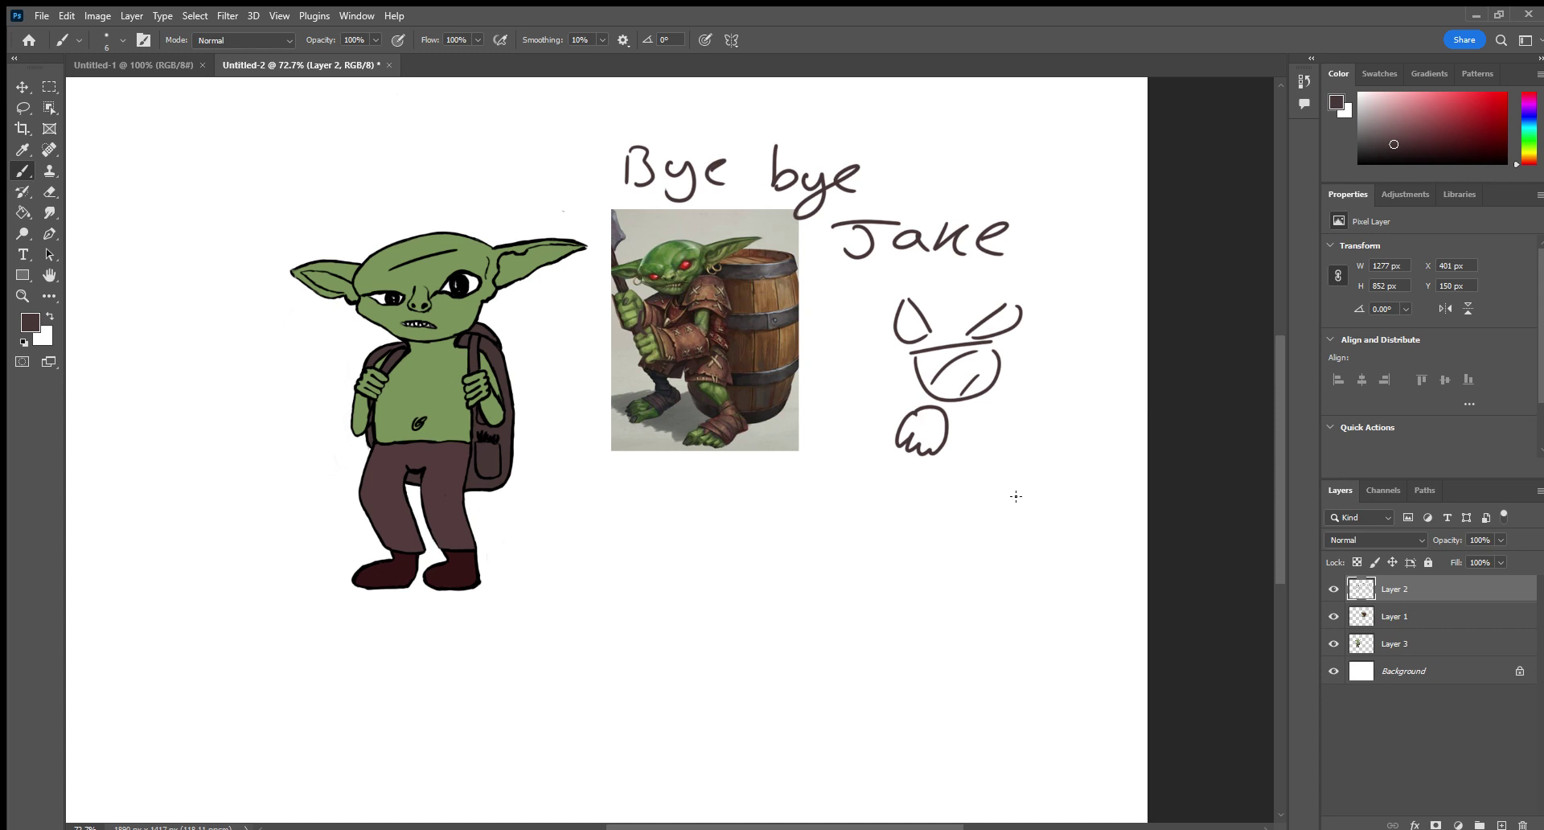
{"action": "mouse_move", "coordinate": [1000, 480]}
{"action": "left_mouse_down"}
{"action": "mouse_move", "coordinate": [1022, 515]}
{"action": "mouse_move", "coordinate": [1028, 485]}
{"action": "mouse_move", "coordinate": [999, 515]}
{"action": "left_mouse_up"}
{"action": "mouse_move", "coordinate": [882, 459]}
{"action": "left_mouse_down"}
{"action": "mouse_move", "coordinate": [832, 375]}
{"action": "mouse_move", "coordinate": [909, 438]}
{"action": "left_mouse_up"}
{"action": "mouse_move", "coordinate": [811, 383]}
{"action": "left_mouse_down"}
{"action": "mouse_move", "coordinate": [851, 357]}
{"action": "mouse_move", "coordinate": [901, 428]}
{"action": "left_mouse_up"}
{"action": "mouse_move", "coordinate": [830, 371]}
{"action": "left_mouse_down"}
{"action": "mouse_move", "coordinate": [805, 384]}
{"action": "mouse_move", "coordinate": [801, 422]}
{"action": "mouse_move", "coordinate": [845, 471]}
{"action": "mouse_move", "coordinate": [901, 456]}
{"action": "left_mouse_up"}
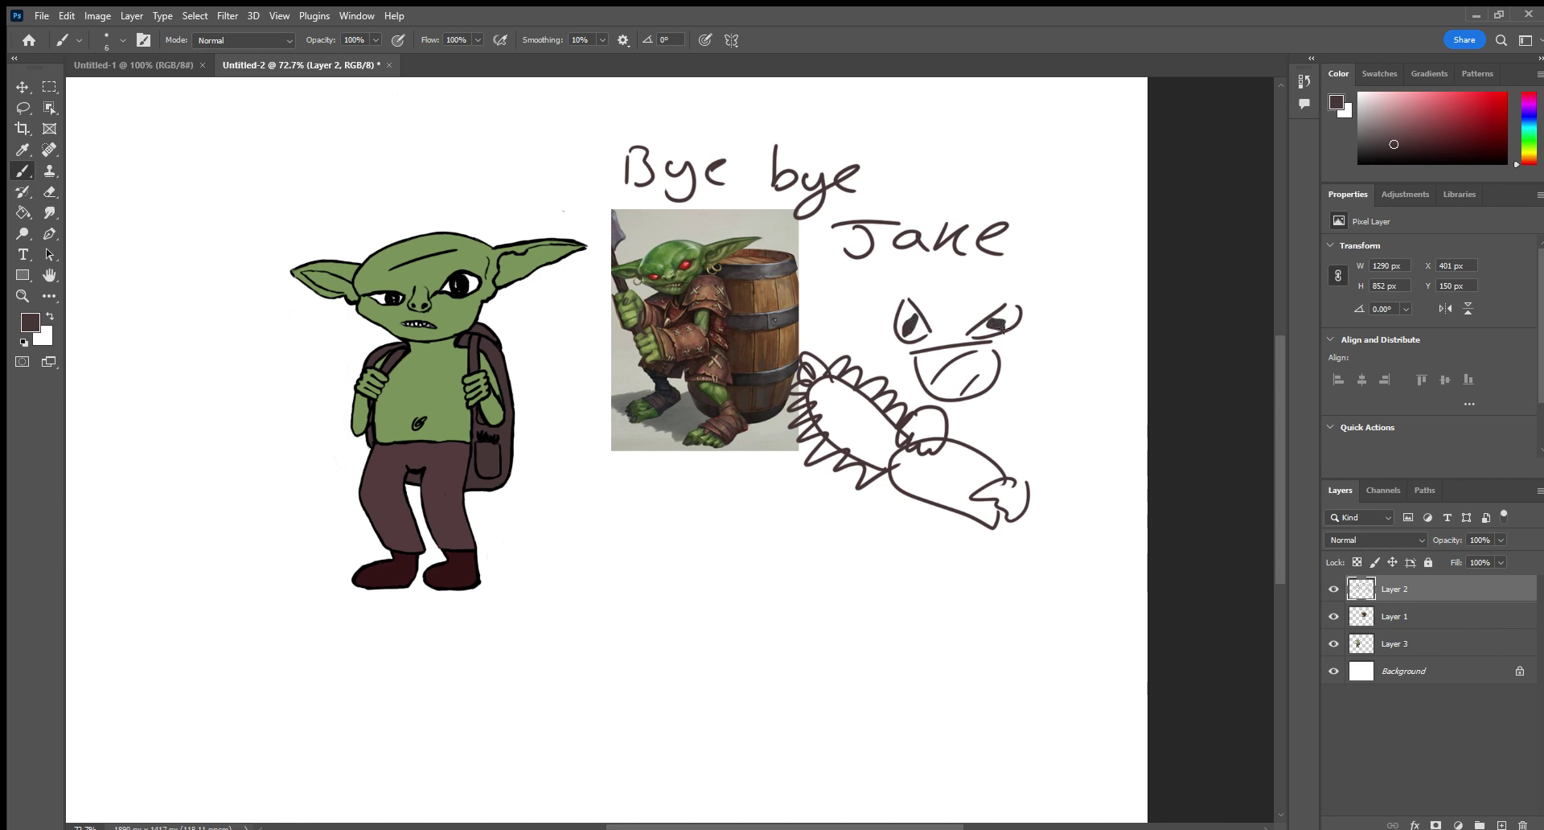
Erase the goblin-and-barrel reference picture from Layer 1.
{"action": "left_click", "coordinate": [47, 190]}
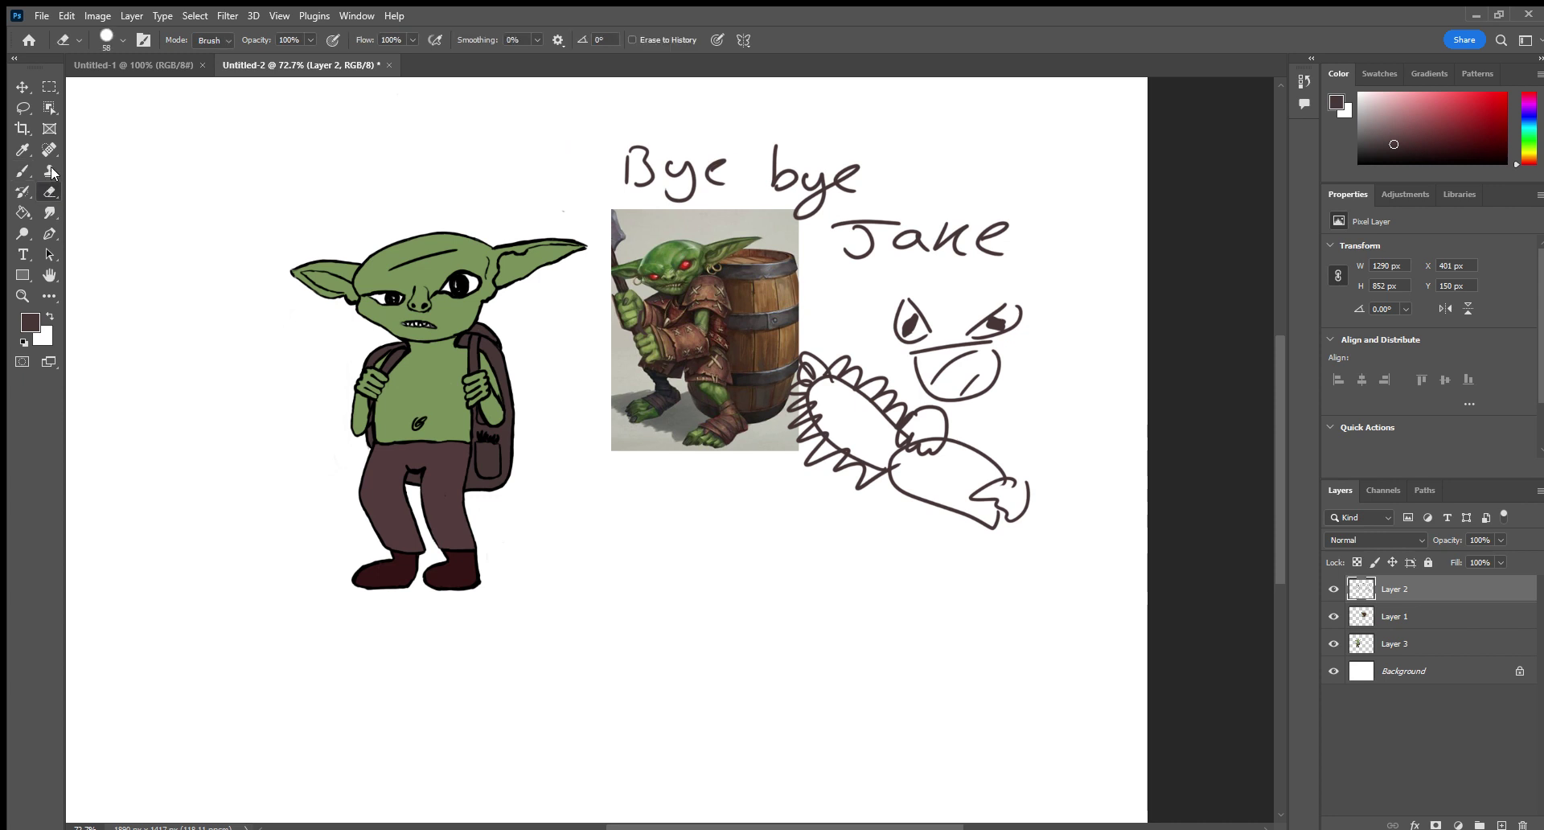
{"action": "left_click", "coordinate": [1405, 616]}
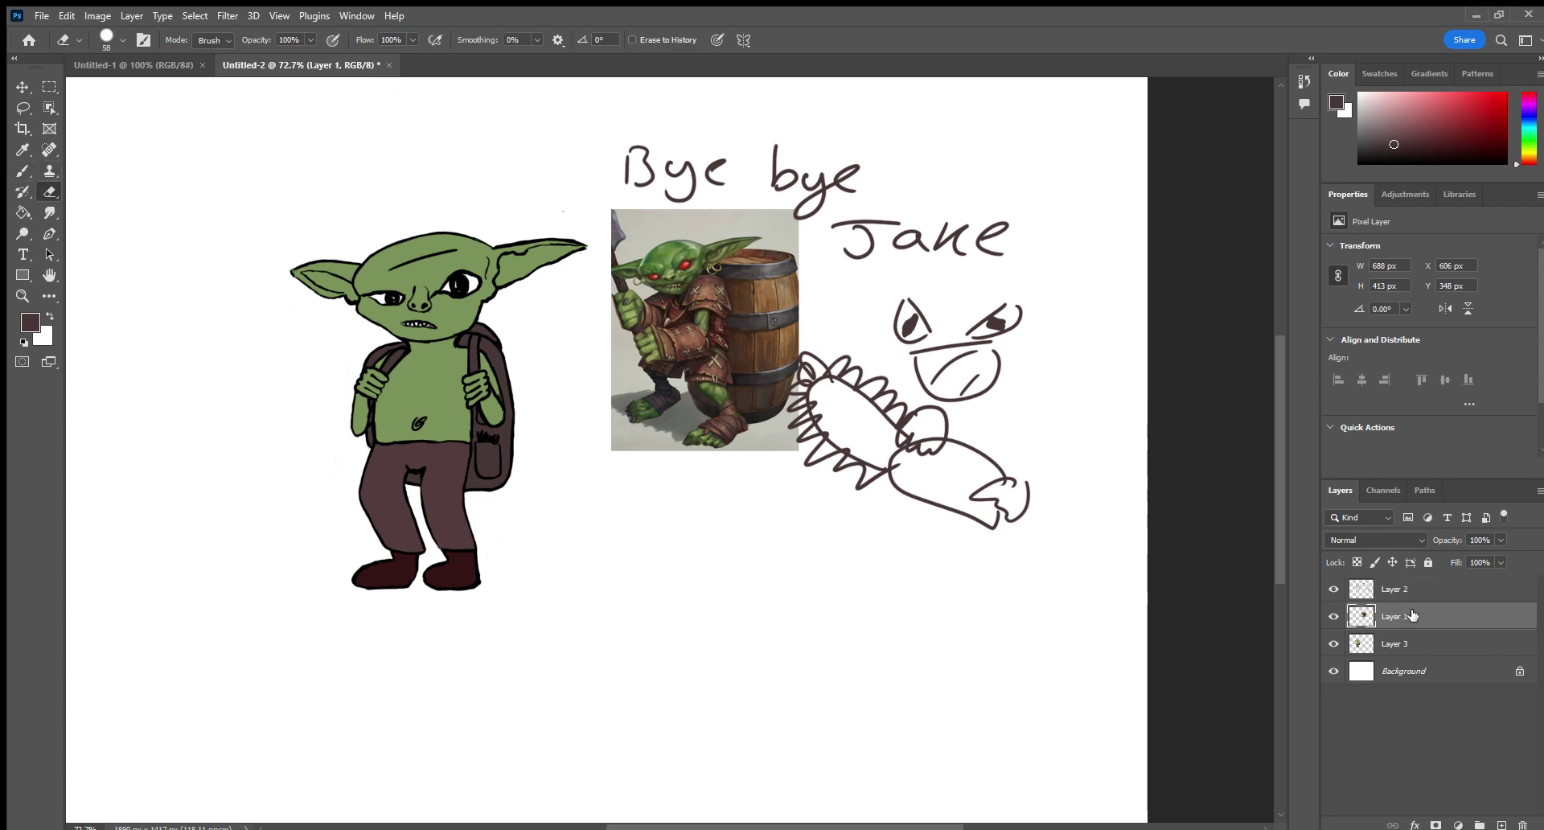
{"action": "mouse_move", "coordinate": [657, 252]}
{"action": "left_mouse_down"}
{"action": "mouse_move", "coordinate": [636, 209]}
{"action": "mouse_move", "coordinate": [668, 435]}
{"action": "mouse_move", "coordinate": [717, 195]}
{"action": "mouse_move", "coordinate": [674, 356]}
{"action": "mouse_move", "coordinate": [728, 233]}
{"action": "mouse_move", "coordinate": [776, 451]}
{"action": "mouse_move", "coordinate": [828, 250]}
{"action": "mouse_move", "coordinate": [798, 296]}
{"action": "left_mouse_up"}
Erase the handwritten farewell, the angry face, the chainsaw and the leftover stroke from Layer 2.
{"action": "left_click", "coordinate": [1415, 645]}
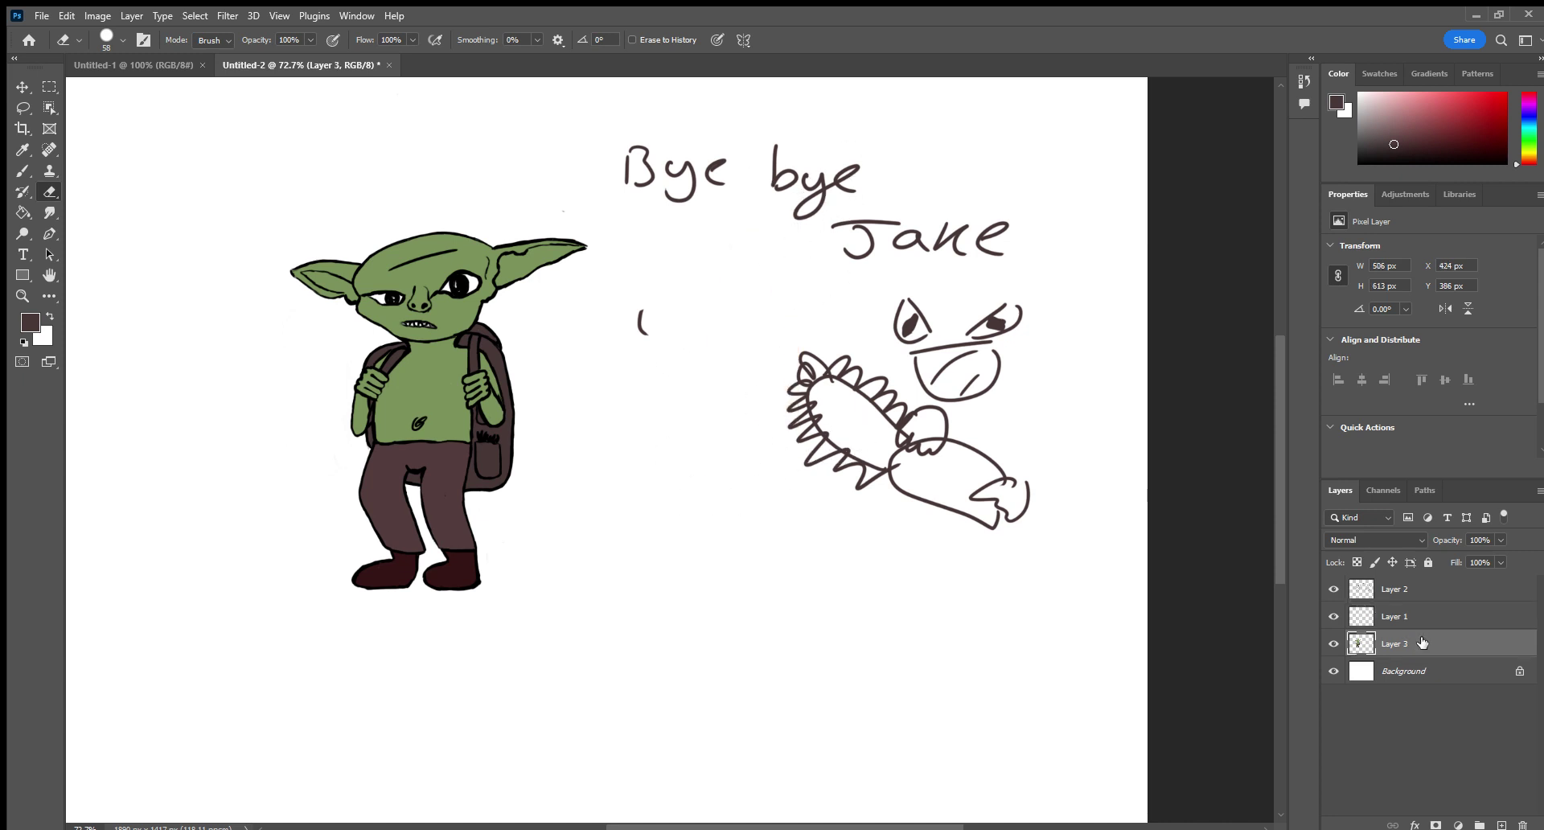
{"action": "left_click", "coordinate": [1416, 589]}
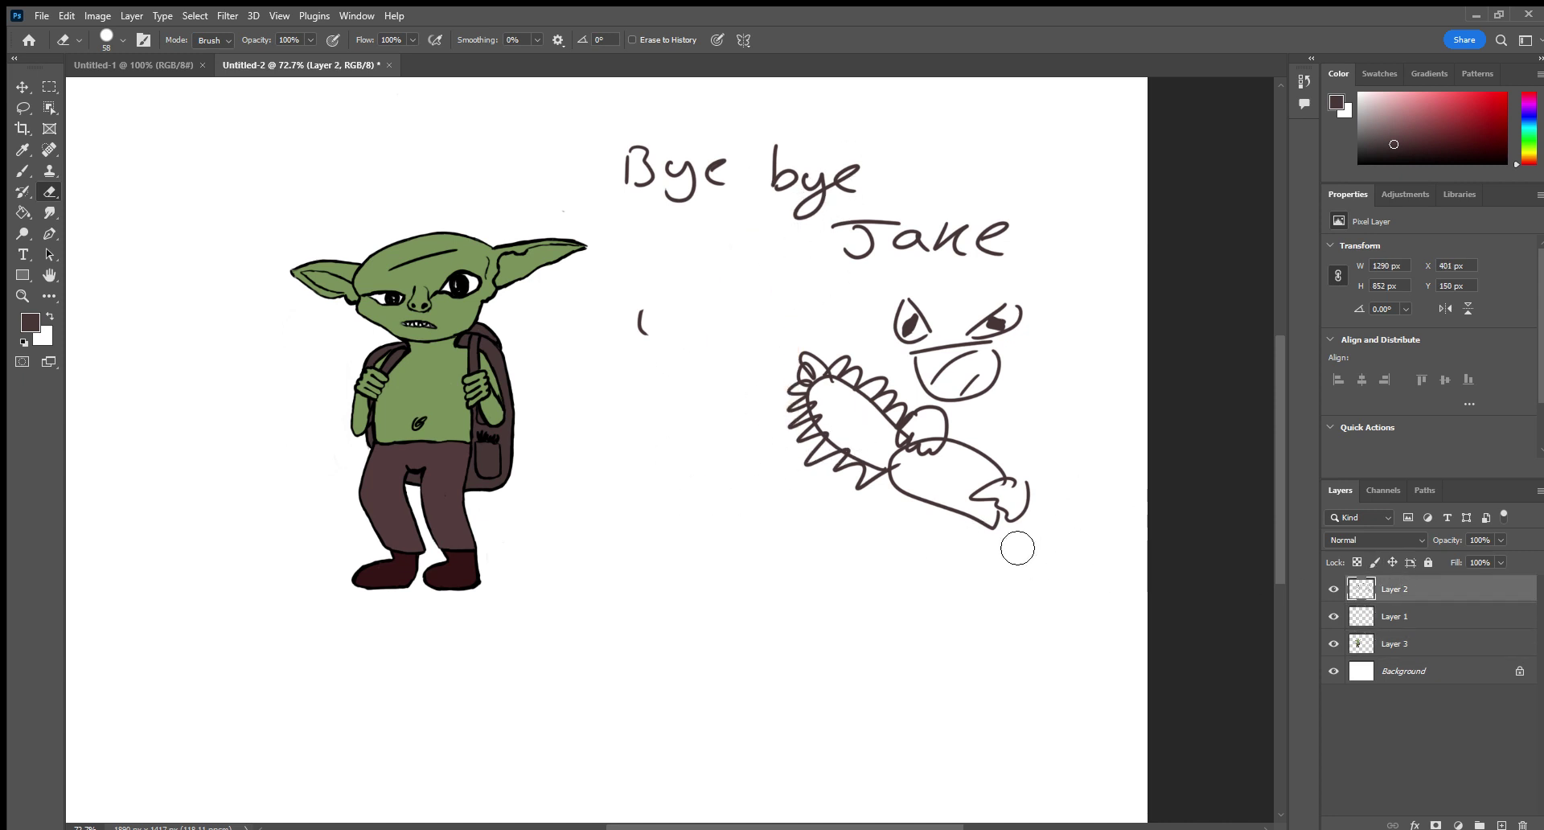
{"action": "mouse_move", "coordinate": [1017, 531]}
{"action": "left_mouse_down"}
{"action": "mouse_move", "coordinate": [906, 523]}
{"action": "mouse_move", "coordinate": [989, 475]}
{"action": "mouse_move", "coordinate": [923, 467]}
{"action": "mouse_move", "coordinate": [977, 445]}
{"action": "mouse_move", "coordinate": [969, 426]}
{"action": "mouse_move", "coordinate": [864, 408]}
{"action": "mouse_move", "coordinate": [837, 374]}
{"action": "mouse_move", "coordinate": [873, 367]}
{"action": "mouse_move", "coordinate": [847, 362]}
{"action": "mouse_move", "coordinate": [934, 438]}
{"action": "mouse_move", "coordinate": [804, 372]}
{"action": "mouse_move", "coordinate": [826, 488]}
{"action": "mouse_move", "coordinate": [873, 446]}
{"action": "mouse_move", "coordinate": [679, 349]}
{"action": "mouse_move", "coordinate": [727, 397]}
{"action": "mouse_move", "coordinate": [849, 450]}
{"action": "mouse_move", "coordinate": [765, 302]}
{"action": "mouse_move", "coordinate": [729, 160]}
{"action": "mouse_move", "coordinate": [648, 169]}
{"action": "mouse_move", "coordinate": [908, 169]}
{"action": "mouse_move", "coordinate": [856, 182]}
{"action": "mouse_move", "coordinate": [1067, 234]}
{"action": "mouse_move", "coordinate": [1014, 355]}
{"action": "mouse_move", "coordinate": [943, 396]}
{"action": "mouse_move", "coordinate": [1005, 319]}
{"action": "mouse_move", "coordinate": [1007, 264]}
{"action": "mouse_move", "coordinate": [927, 291]}
{"action": "left_mouse_up"}
Draw a smiling face with closed eyes beside the goblin and handwrite "I m innocent" next to it.
{"action": "left_click", "coordinate": [23, 171]}
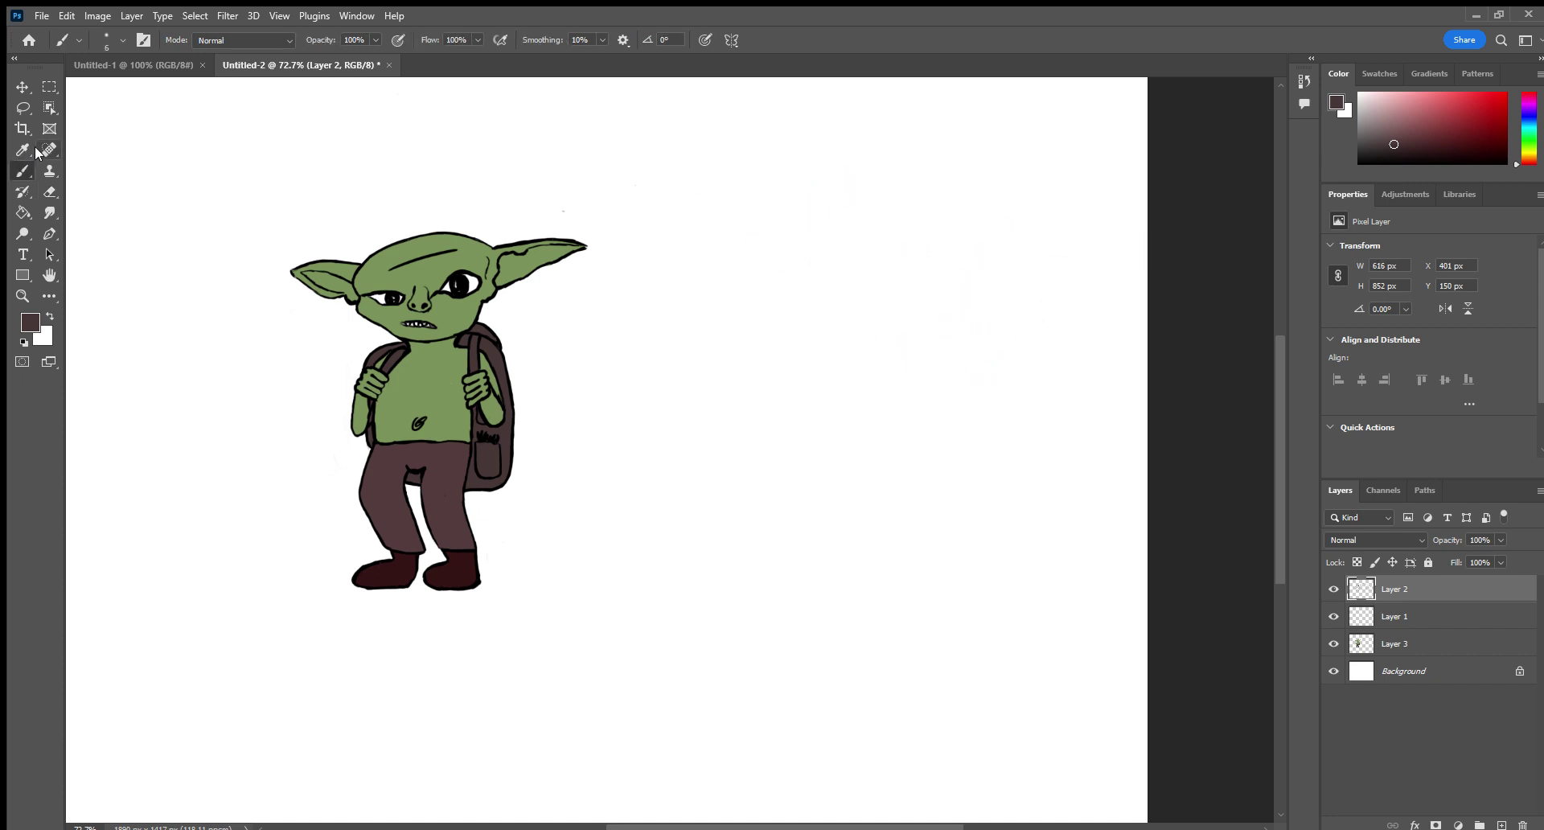
{"action": "left_click_drag", "start_coordinate": [729, 287], "coordinate": [774, 291]}
{"action": "left_click_drag", "start_coordinate": [812, 282], "coordinate": [833, 271]}
{"action": "left_click_drag", "start_coordinate": [757, 305], "coordinate": [801, 319]}
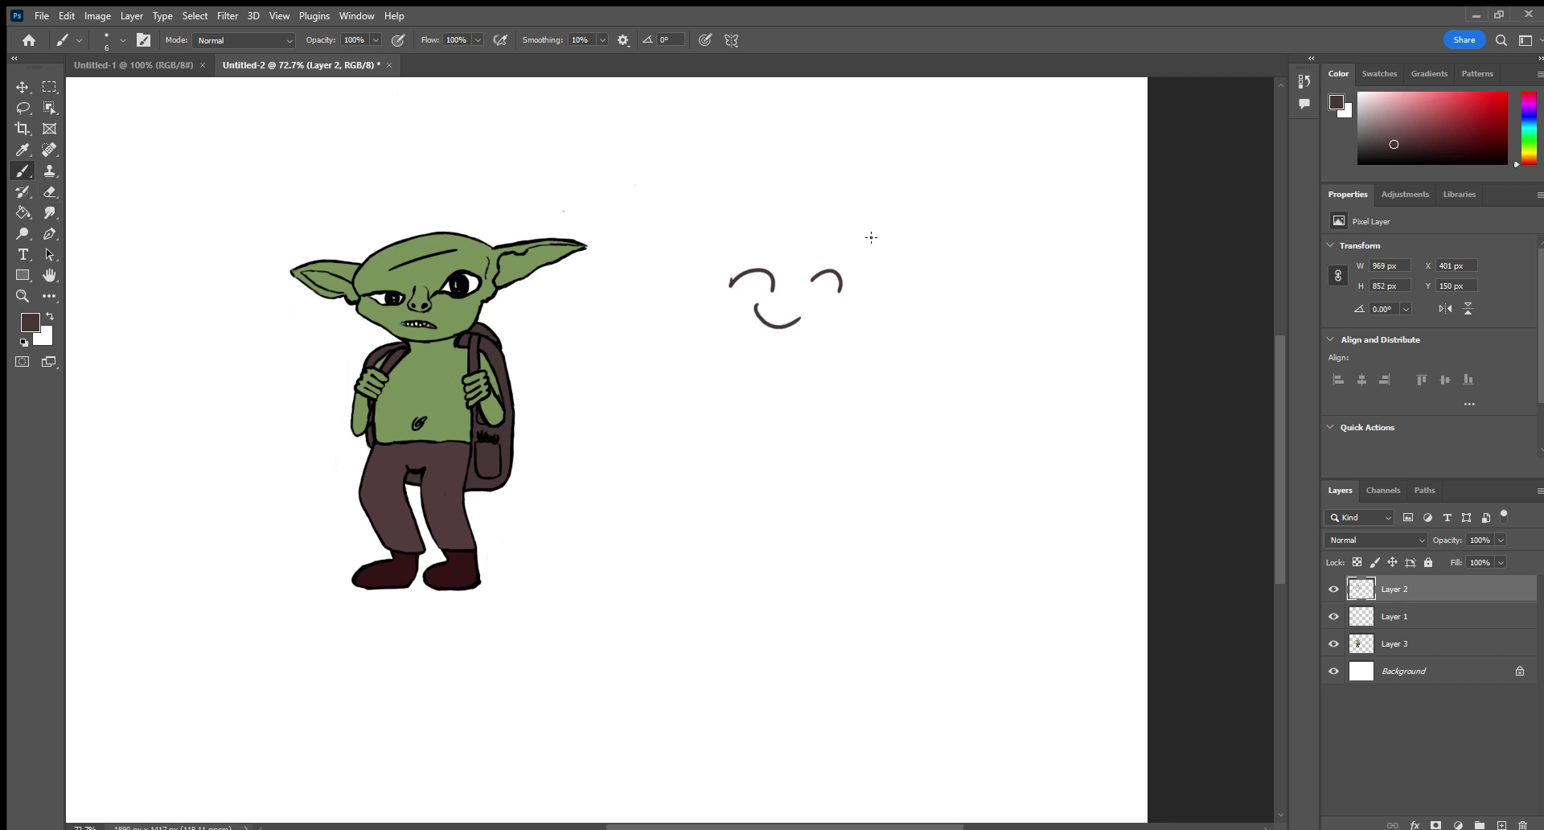
{"action": "mouse_move", "coordinate": [880, 247]}
{"action": "left_mouse_down"}
{"action": "mouse_move", "coordinate": [890, 222]}
{"action": "mouse_move", "coordinate": [954, 239]}
{"action": "left_mouse_up"}
{"action": "left_click_drag", "start_coordinate": [901, 309], "coordinate": [918, 307]}
{"action": "mouse_move", "coordinate": [927, 309]}
{"action": "left_mouse_down"}
{"action": "mouse_move", "coordinate": [938, 294]}
{"action": "mouse_move", "coordinate": [1001, 308]}
{"action": "left_mouse_up"}
{"action": "left_click_drag", "start_coordinate": [1019, 309], "coordinate": [1049, 312]}
{"action": "left_click_drag", "start_coordinate": [1045, 292], "coordinate": [1069, 287]}
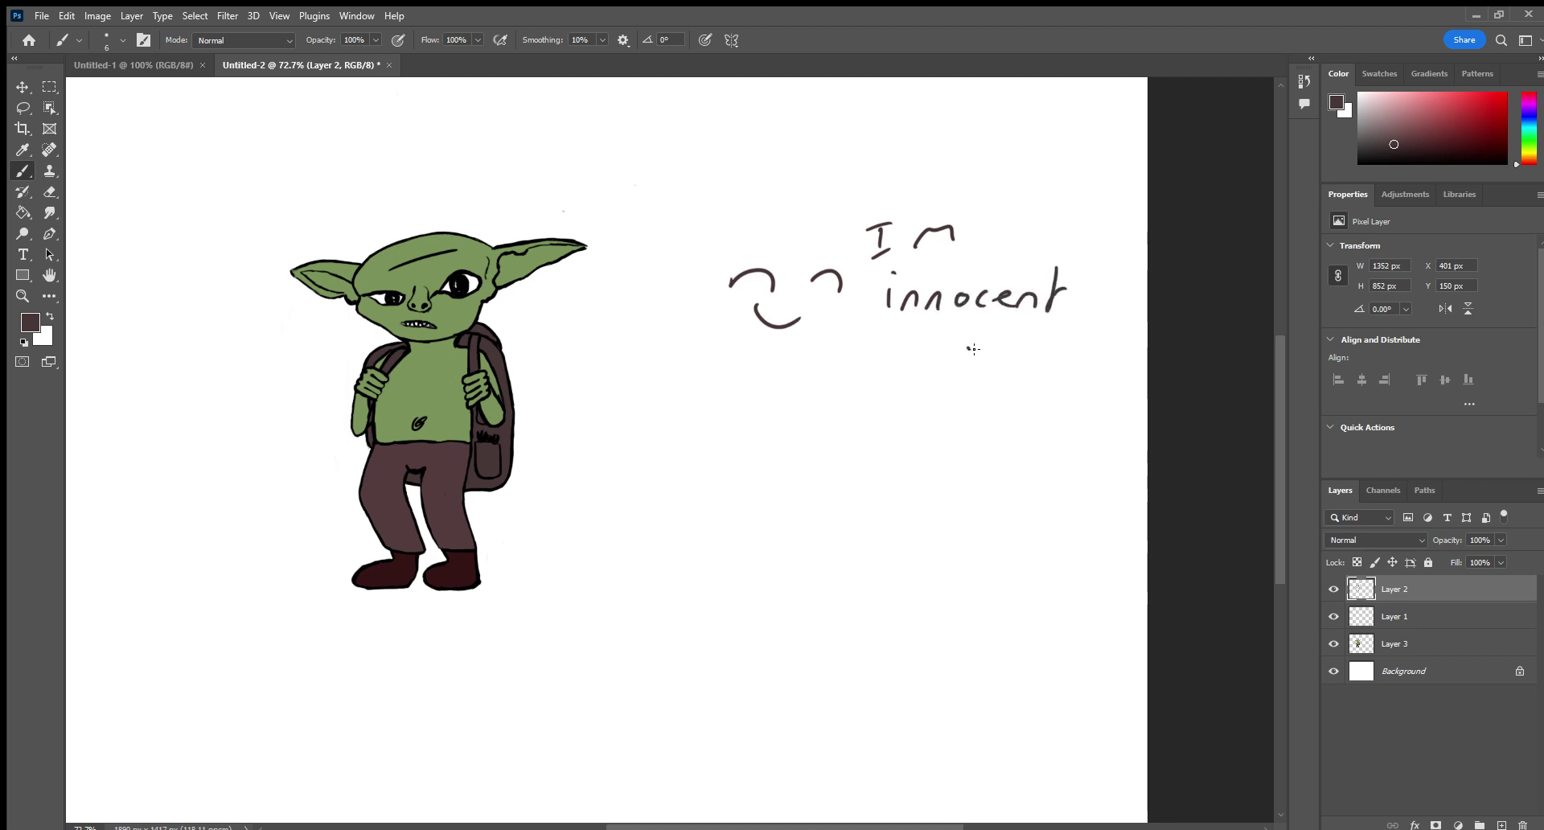
Add a small smiley beneath the words, and erase both faces and the handwriting from Layer 2.
{"action": "left_click_drag", "start_coordinate": [974, 367], "coordinate": [1009, 363]}
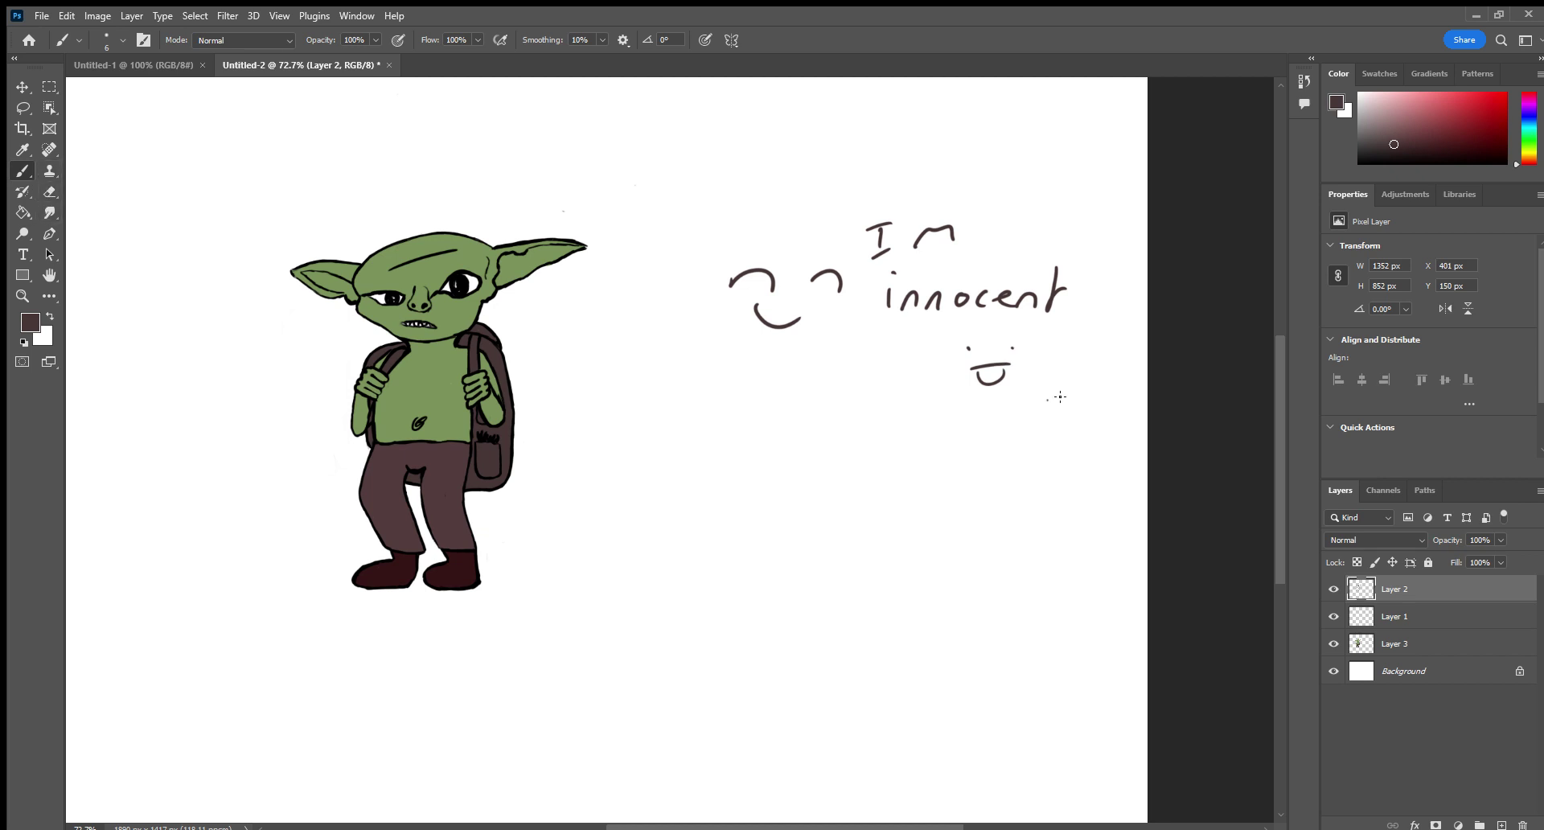
{"action": "left_click_drag", "start_coordinate": [1036, 421], "coordinate": [1095, 414]}
{"action": "left_click", "coordinate": [49, 191]}
{"action": "mouse_move", "coordinate": [837, 295]}
{"action": "left_mouse_down"}
{"action": "mouse_move", "coordinate": [996, 233]}
{"action": "mouse_move", "coordinate": [969, 227]}
{"action": "mouse_move", "coordinate": [871, 286]}
{"action": "mouse_move", "coordinate": [949, 300]}
{"action": "mouse_move", "coordinate": [821, 337]}
{"action": "mouse_move", "coordinate": [962, 326]}
{"action": "mouse_move", "coordinate": [1009, 338]}
{"action": "mouse_move", "coordinate": [952, 393]}
{"action": "mouse_move", "coordinate": [1111, 432]}
{"action": "left_mouse_up"}
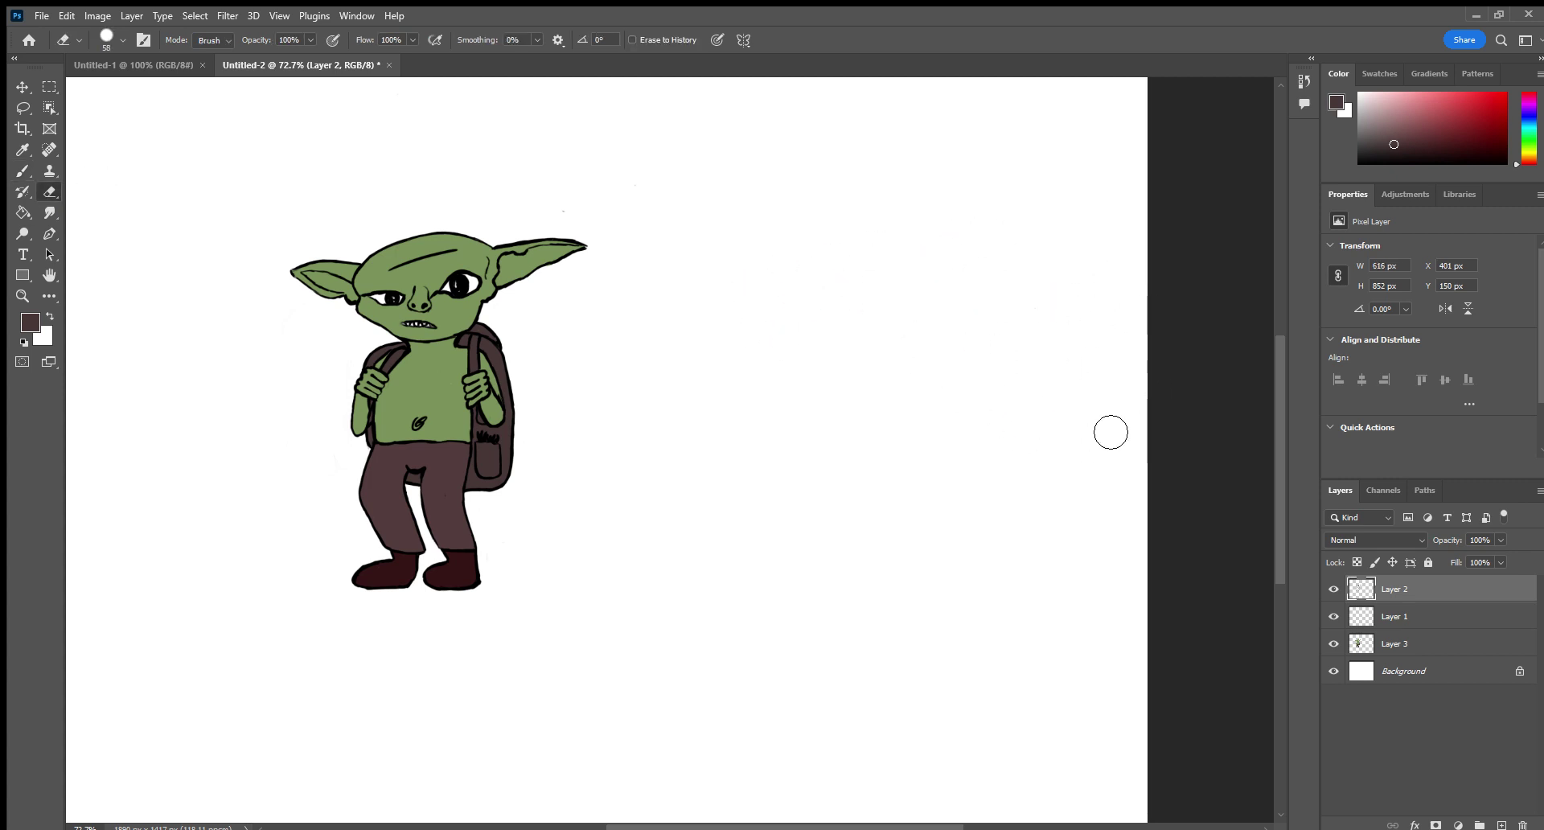
Handwrite "good bye ppls" with the Brush below the goblin, correcting the first letter of "ppls" with the Eraser.
{"action": "left_click", "coordinate": [23, 172]}
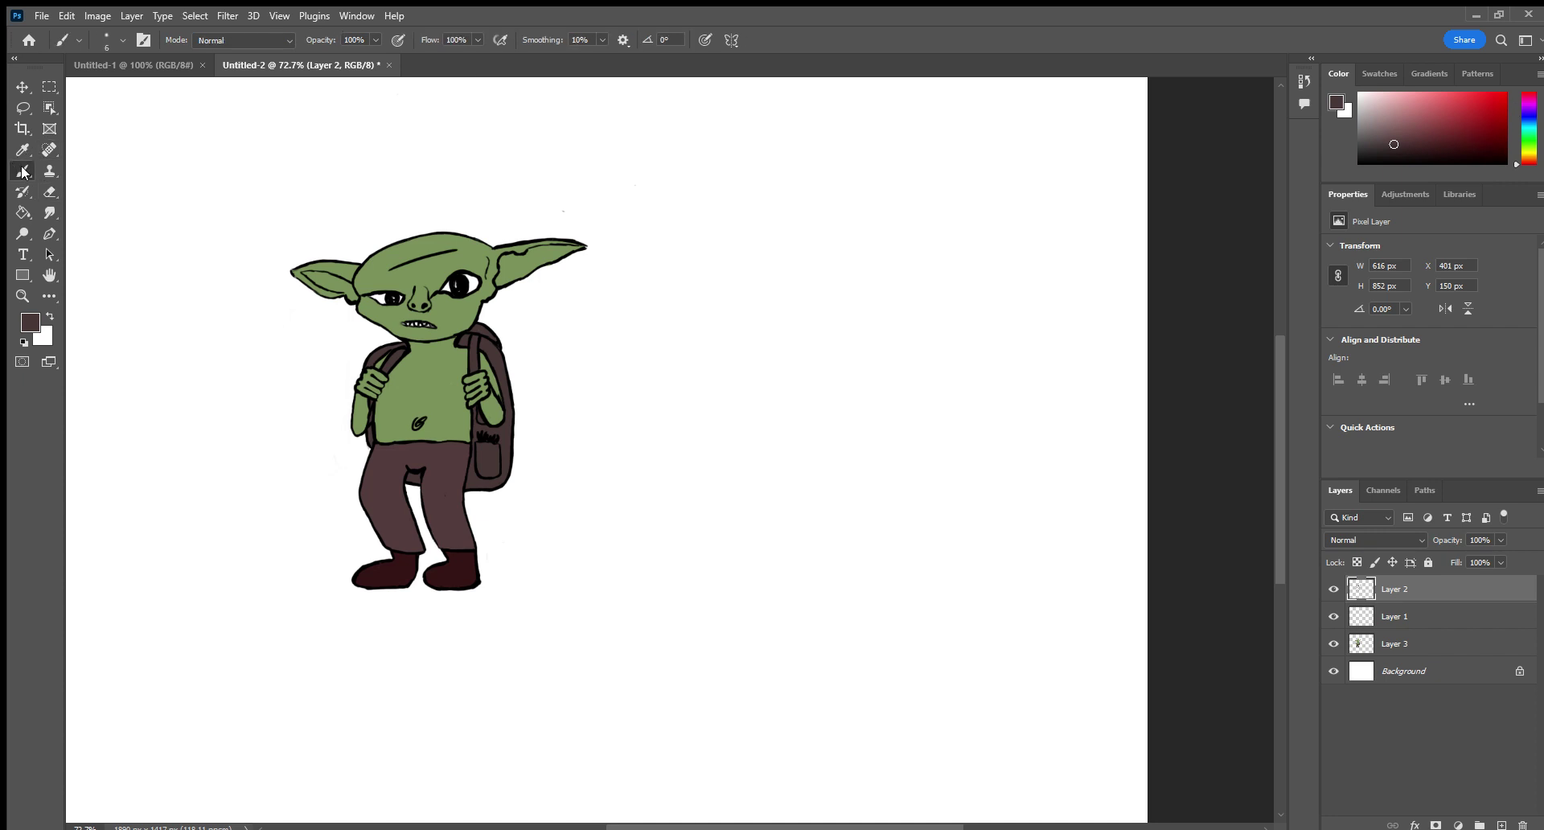
{"action": "mouse_move", "coordinate": [157, 694]}
{"action": "left_mouse_down"}
{"action": "mouse_move", "coordinate": [156, 712]}
{"action": "mouse_move", "coordinate": [218, 678]}
{"action": "left_mouse_up"}
{"action": "left_click", "coordinate": [241, 682]}
{"action": "mouse_move", "coordinate": [235, 664]}
{"action": "left_mouse_down"}
{"action": "mouse_move", "coordinate": [278, 706]}
{"action": "mouse_move", "coordinate": [299, 705]}
{"action": "mouse_move", "coordinate": [288, 714]}
{"action": "left_mouse_up"}
{"action": "left_click_drag", "start_coordinate": [310, 693], "coordinate": [328, 689]}
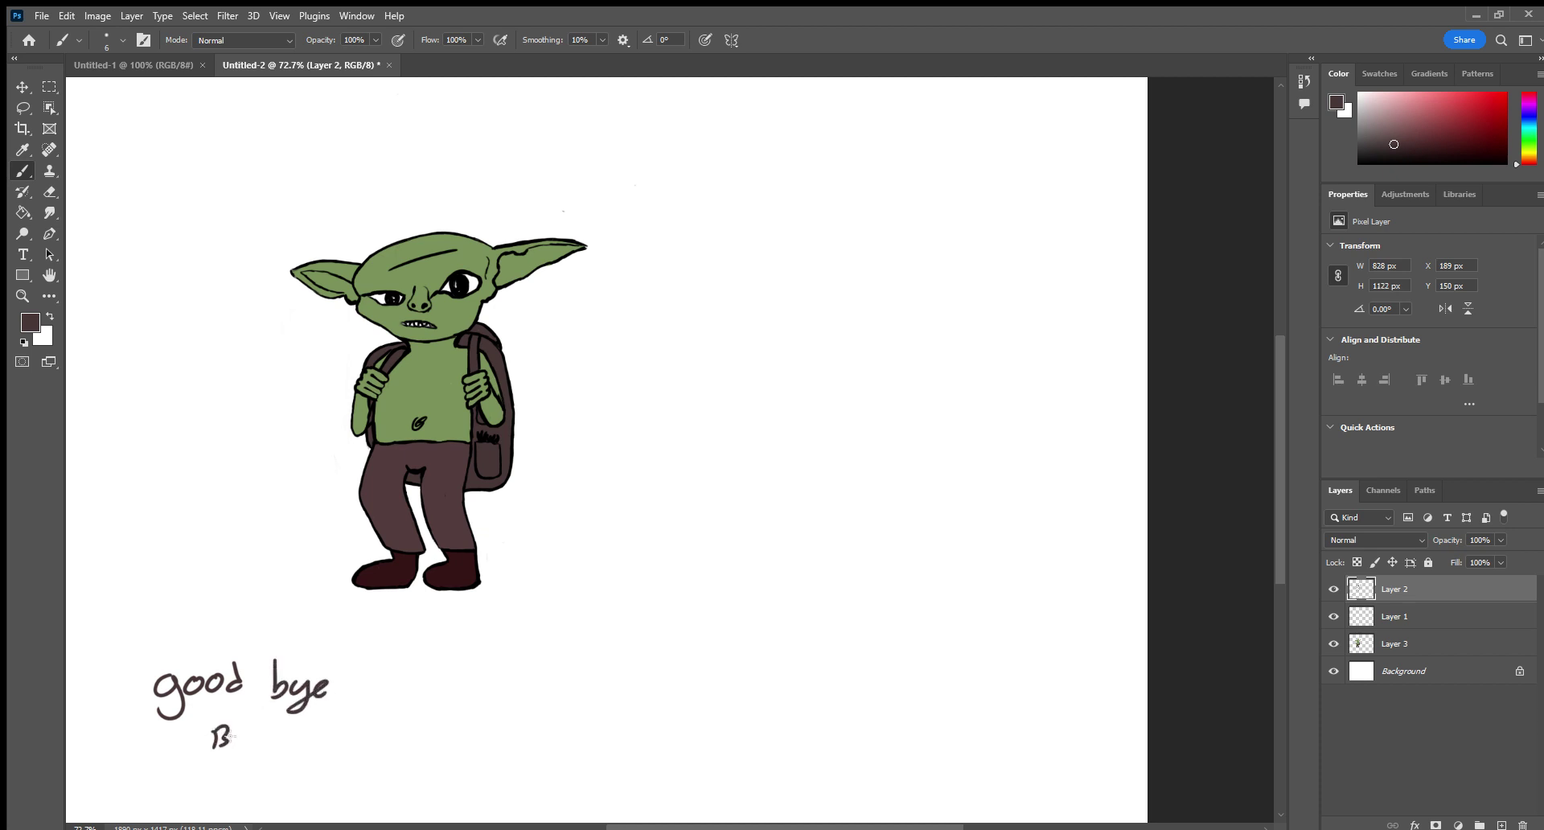
{"action": "mouse_move", "coordinate": [239, 726]}
{"action": "left_mouse_down"}
{"action": "mouse_move", "coordinate": [234, 761]}
{"action": "mouse_move", "coordinate": [242, 743]}
{"action": "left_mouse_up"}
{"action": "left_click_drag", "start_coordinate": [264, 722], "coordinate": [261, 772]}
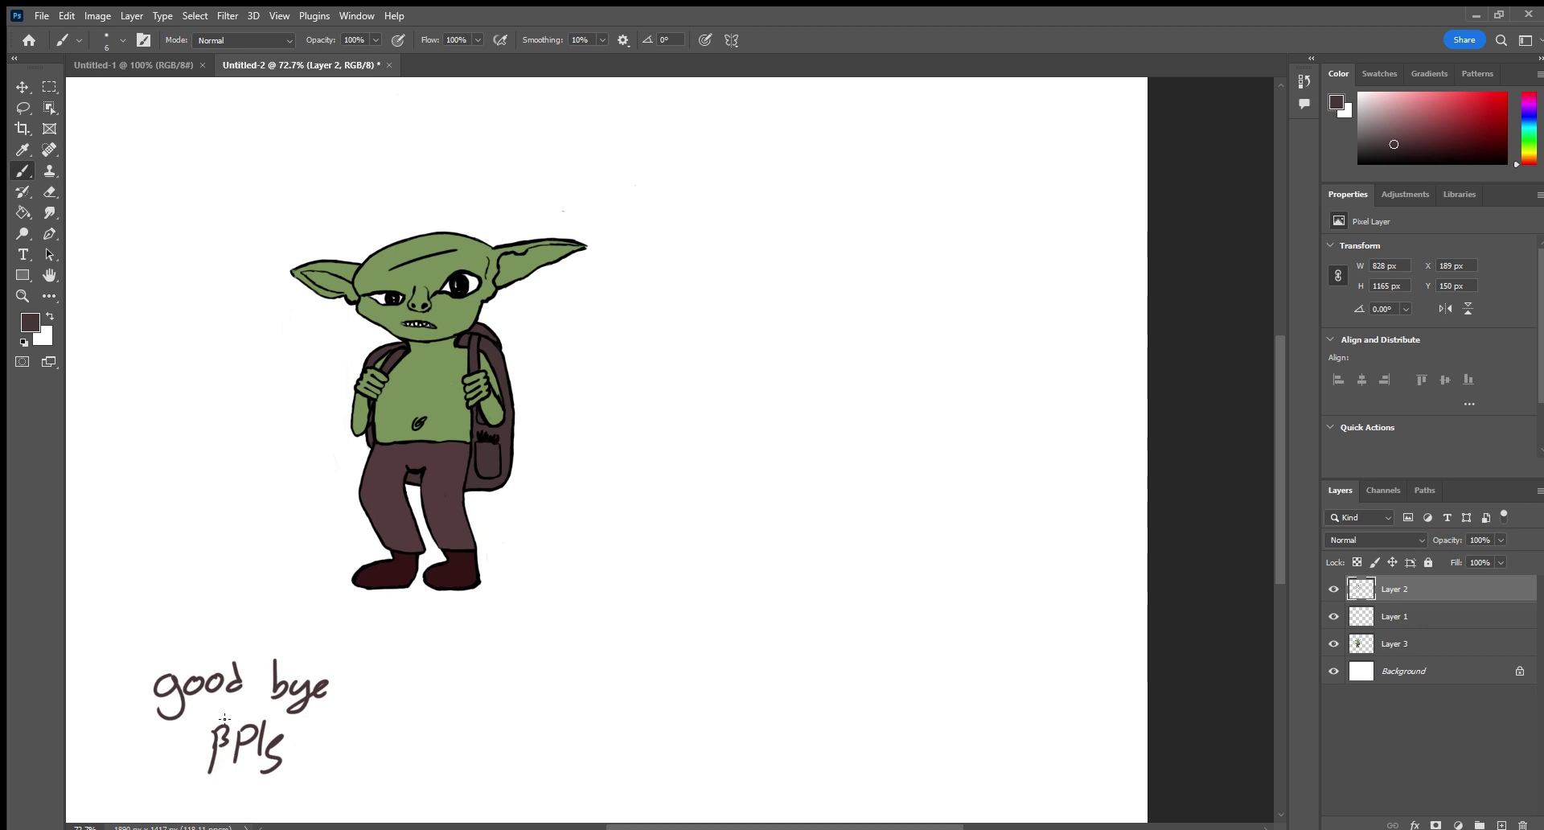
{"action": "left_click", "coordinate": [49, 192]}
{"action": "mouse_move", "coordinate": [219, 726]}
{"action": "left_mouse_down"}
{"action": "mouse_move", "coordinate": [224, 776]}
{"action": "mouse_move", "coordinate": [223, 738]}
{"action": "left_mouse_up"}
Handwrite "Pls sub and like" beside the goodbye note below the goblin.
{"action": "left_click", "coordinate": [22, 167]}
{"action": "mouse_move", "coordinate": [386, 712]}
{"action": "left_mouse_down"}
{"action": "mouse_move", "coordinate": [387, 741]}
{"action": "mouse_move", "coordinate": [390, 728]}
{"action": "left_mouse_up"}
{"action": "mouse_move", "coordinate": [410, 706]}
{"action": "left_mouse_down"}
{"action": "mouse_move", "coordinate": [415, 746]}
{"action": "mouse_move", "coordinate": [391, 798]}
{"action": "left_mouse_up"}
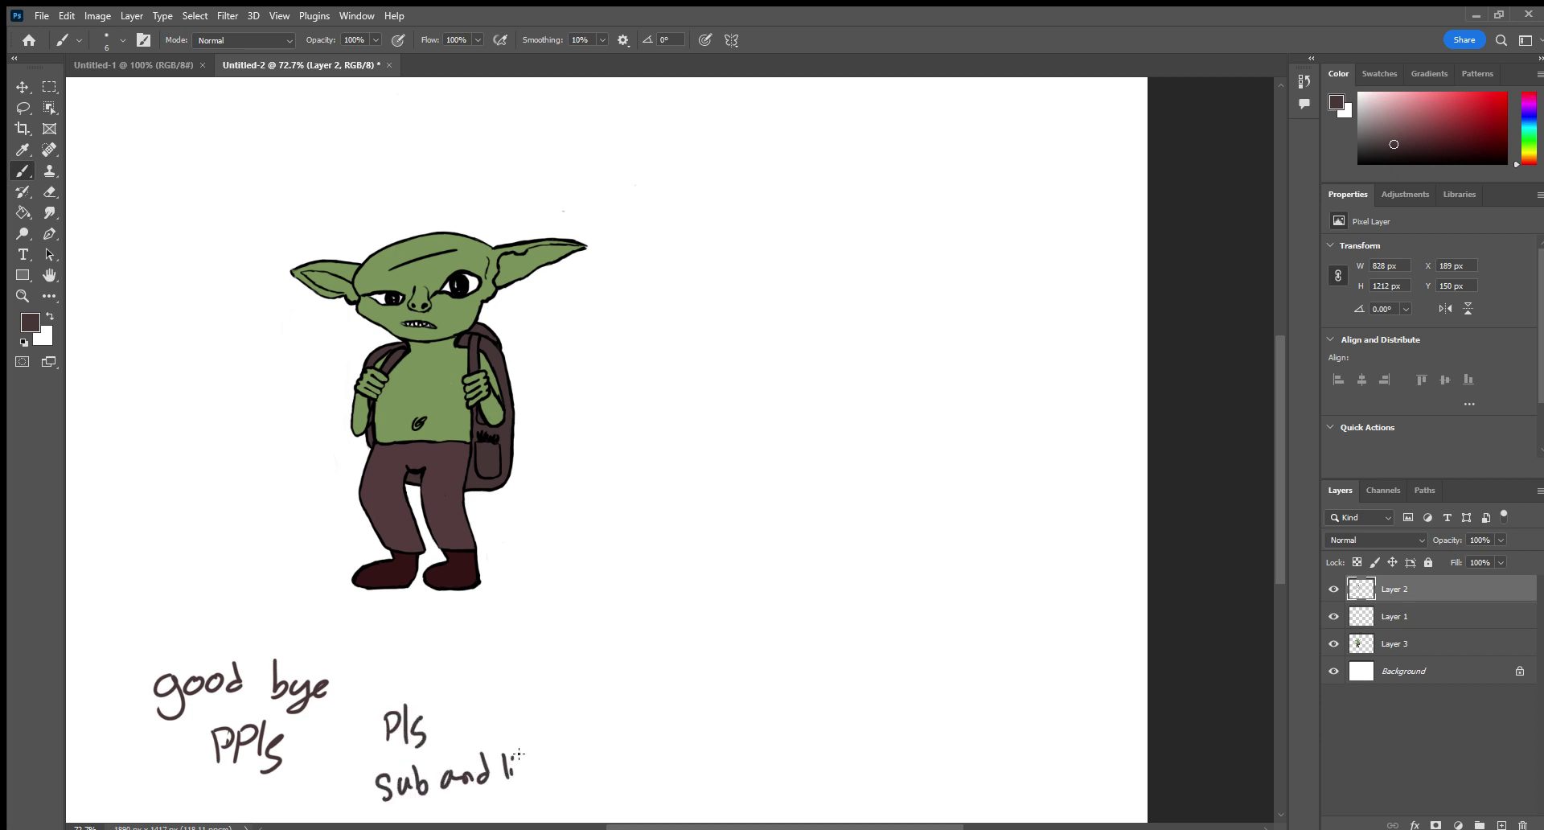
{"action": "left_click_drag", "start_coordinate": [547, 770], "coordinate": [563, 779]}
Erase both handwritten notes below the goblin from Layer 2.
{"action": "left_click", "coordinate": [49, 192]}
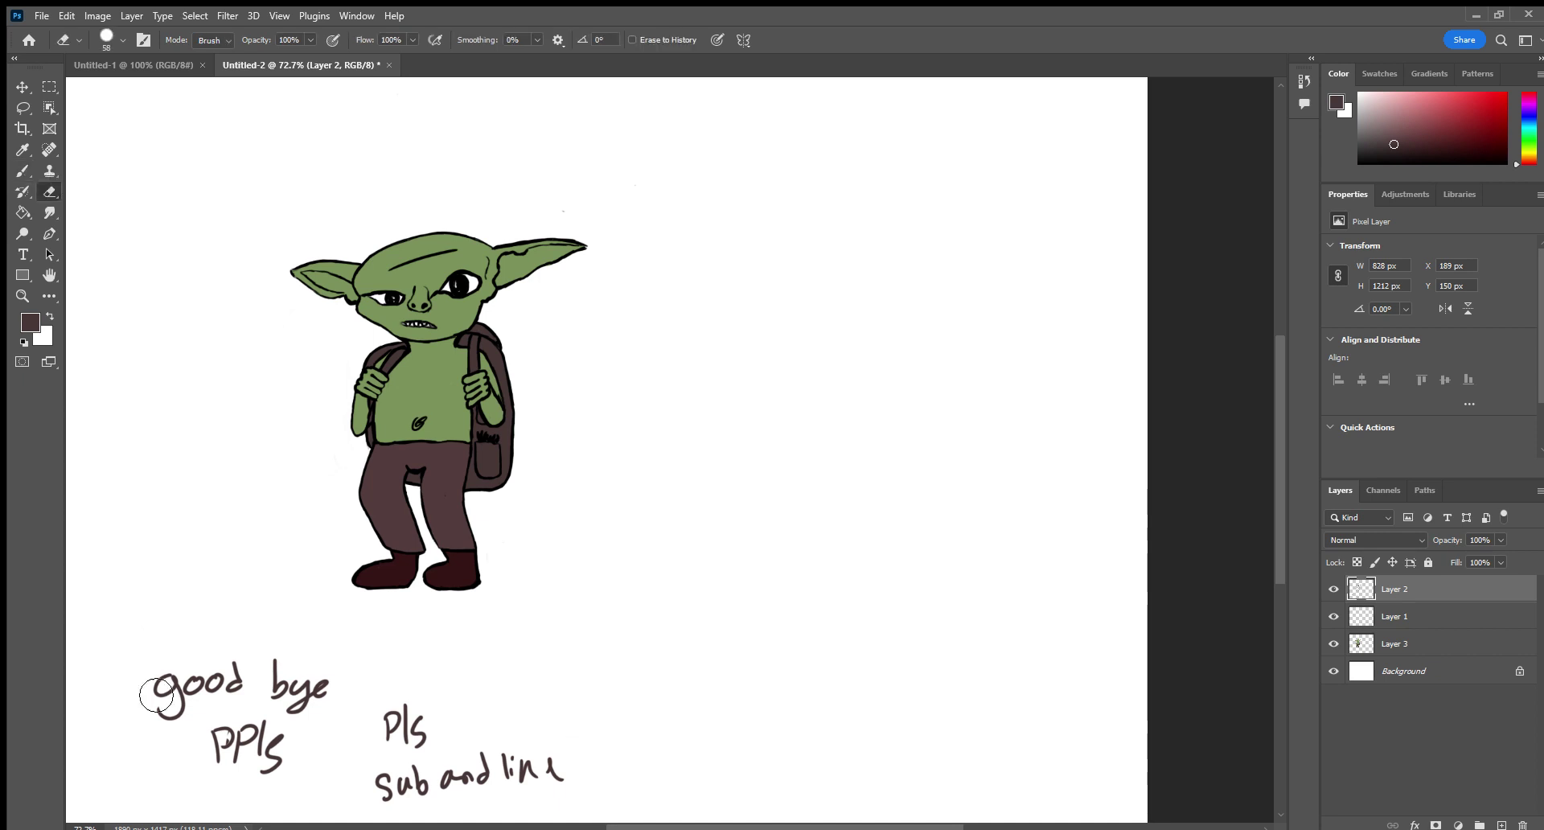
{"action": "mouse_move", "coordinate": [152, 692]}
{"action": "left_mouse_down"}
{"action": "mouse_move", "coordinate": [152, 756]}
{"action": "mouse_move", "coordinate": [225, 680]}
{"action": "mouse_move", "coordinate": [273, 708]}
{"action": "mouse_move", "coordinate": [321, 691]}
{"action": "left_mouse_up"}
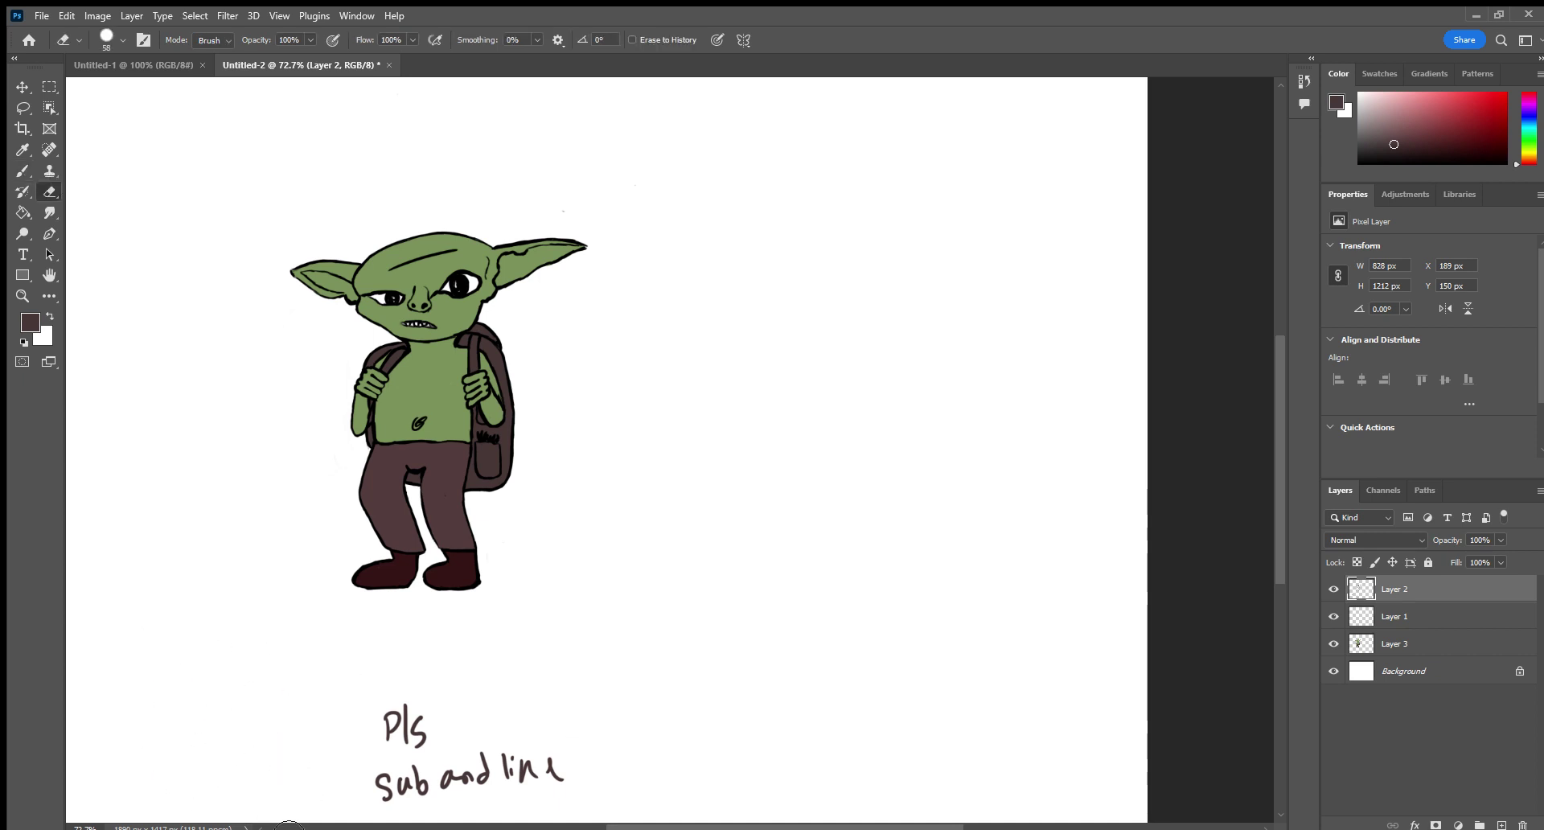
{"action": "mouse_move", "coordinate": [398, 740]}
{"action": "left_mouse_down"}
{"action": "mouse_move", "coordinate": [416, 699]}
{"action": "mouse_move", "coordinate": [427, 812]}
{"action": "mouse_move", "coordinate": [500, 775]}
{"action": "mouse_move", "coordinate": [566, 803]}
{"action": "left_mouse_up"}
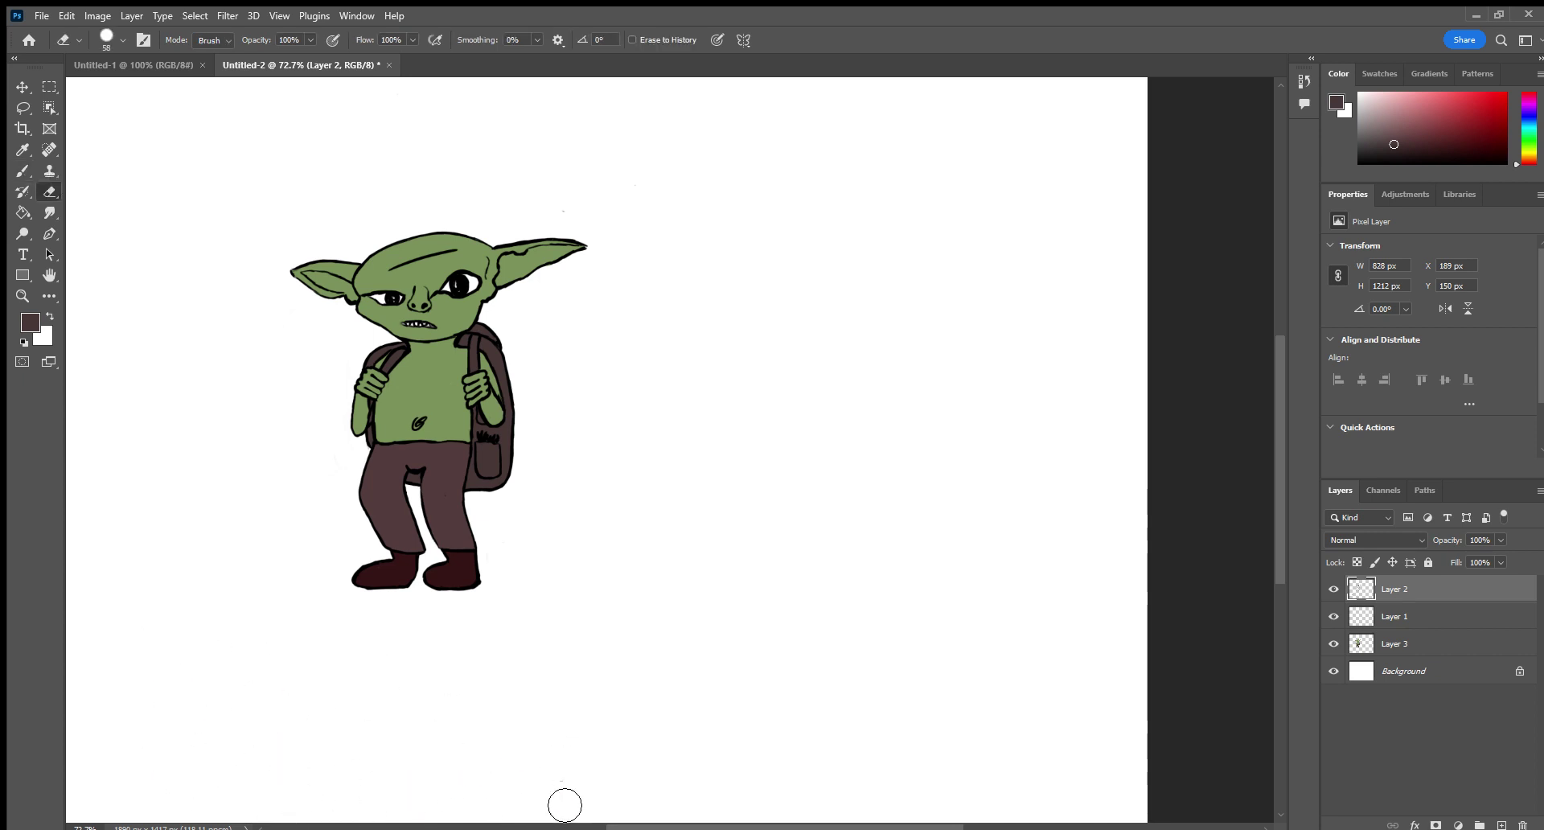